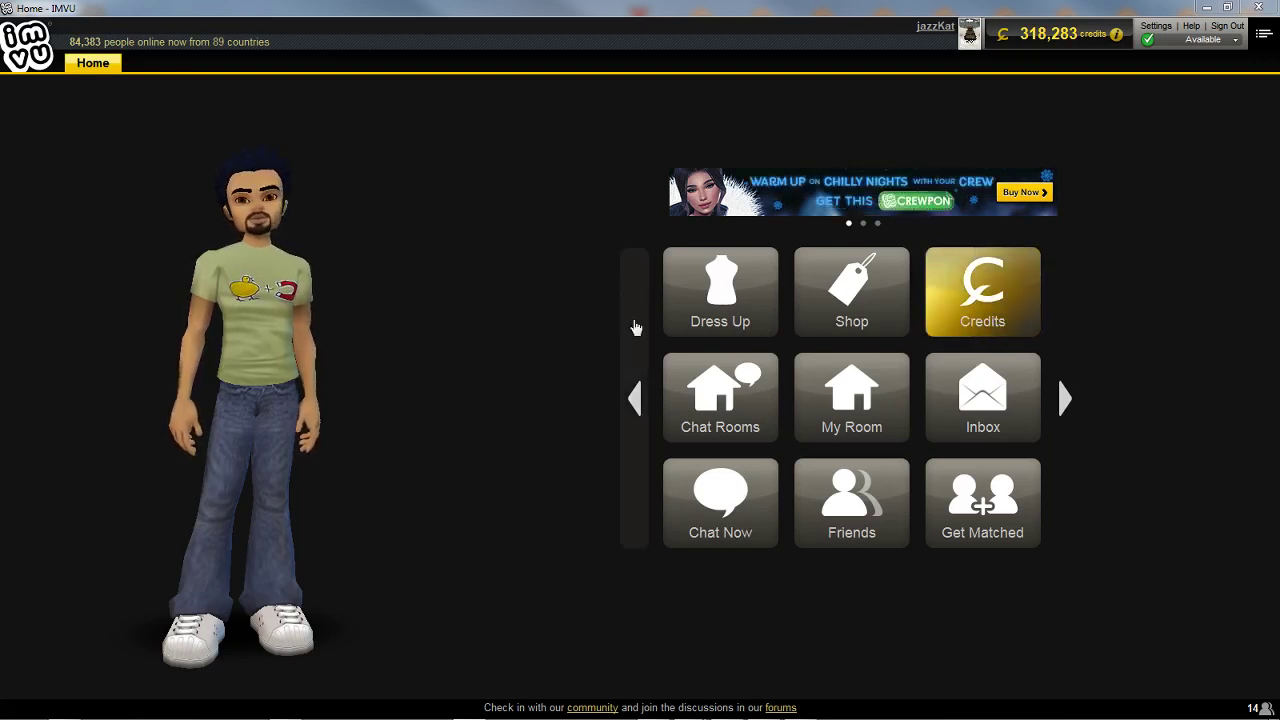
Bring the Blender 2.79 window forward and focus it, with the splash over the default scene
left_click(636, 398)
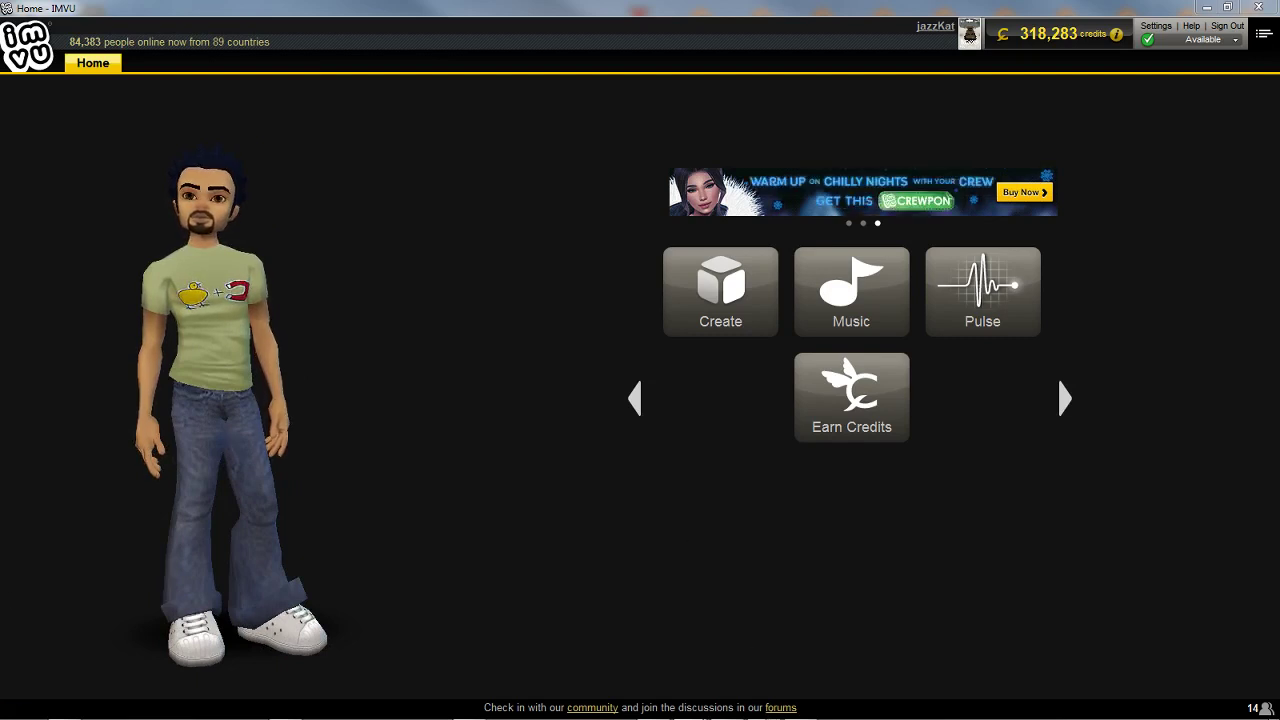
mouse_move(764, 712)
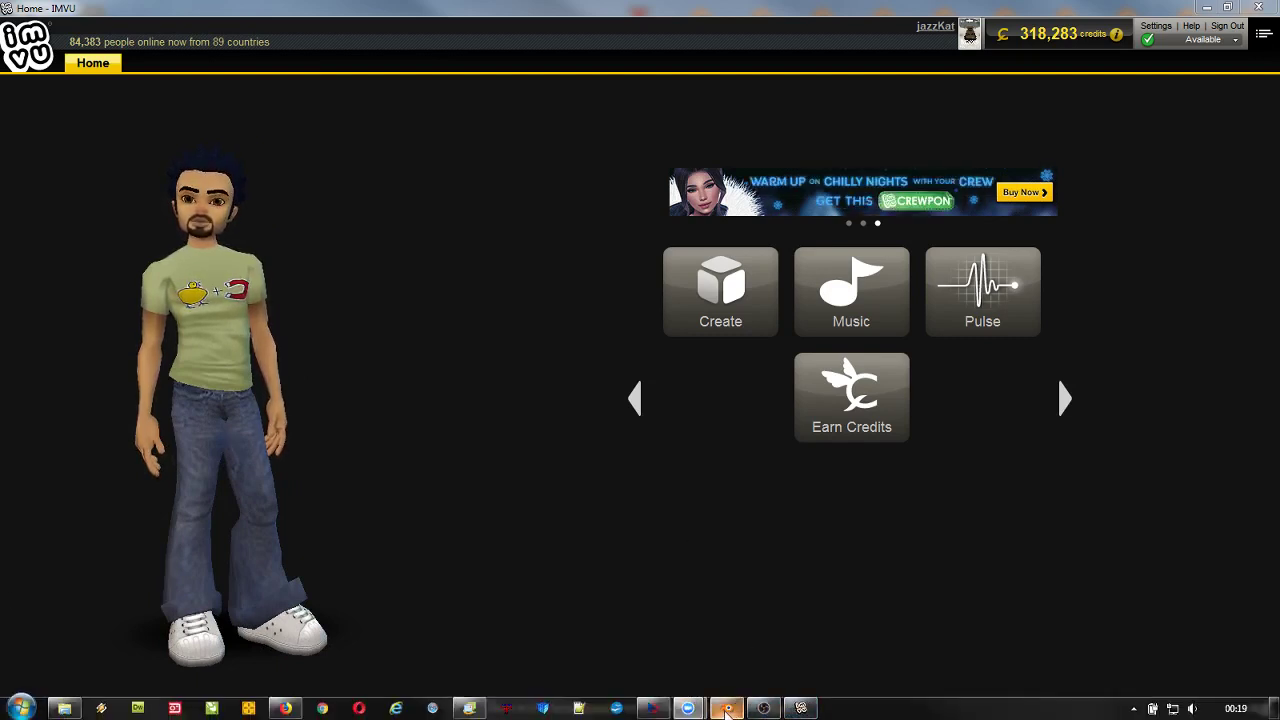
left_click(727, 710)
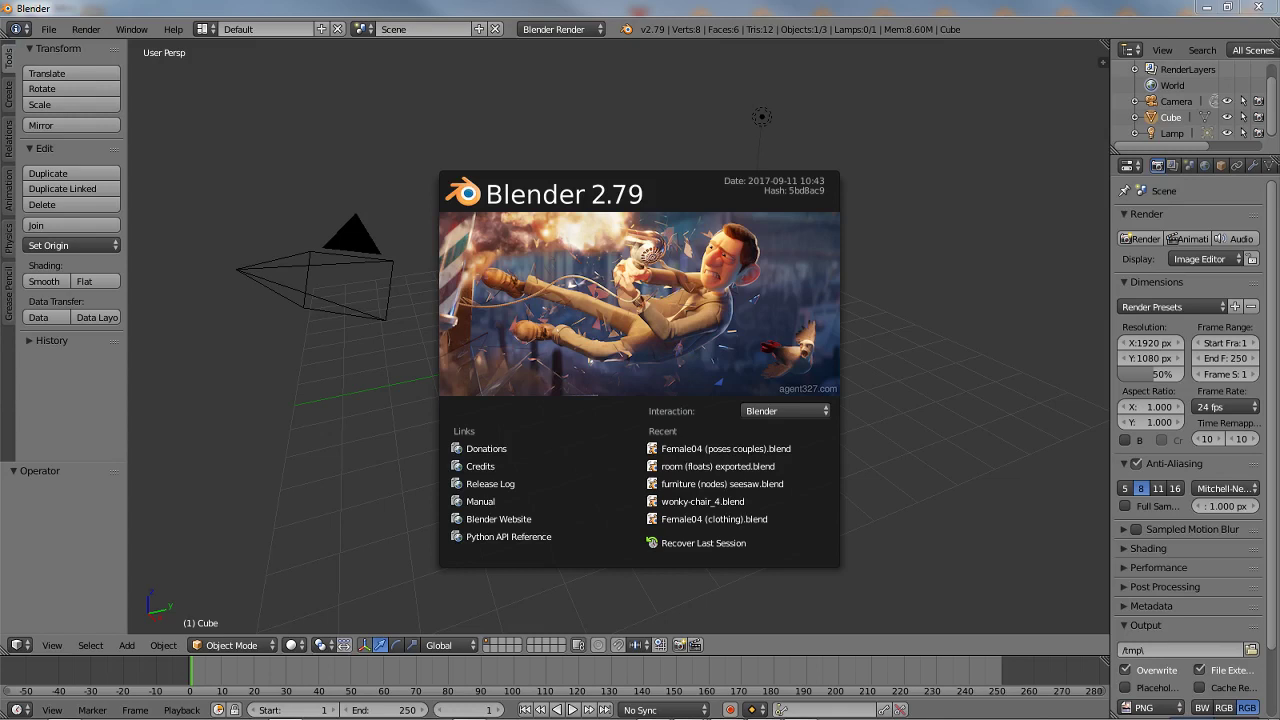
left_click(533, 10)
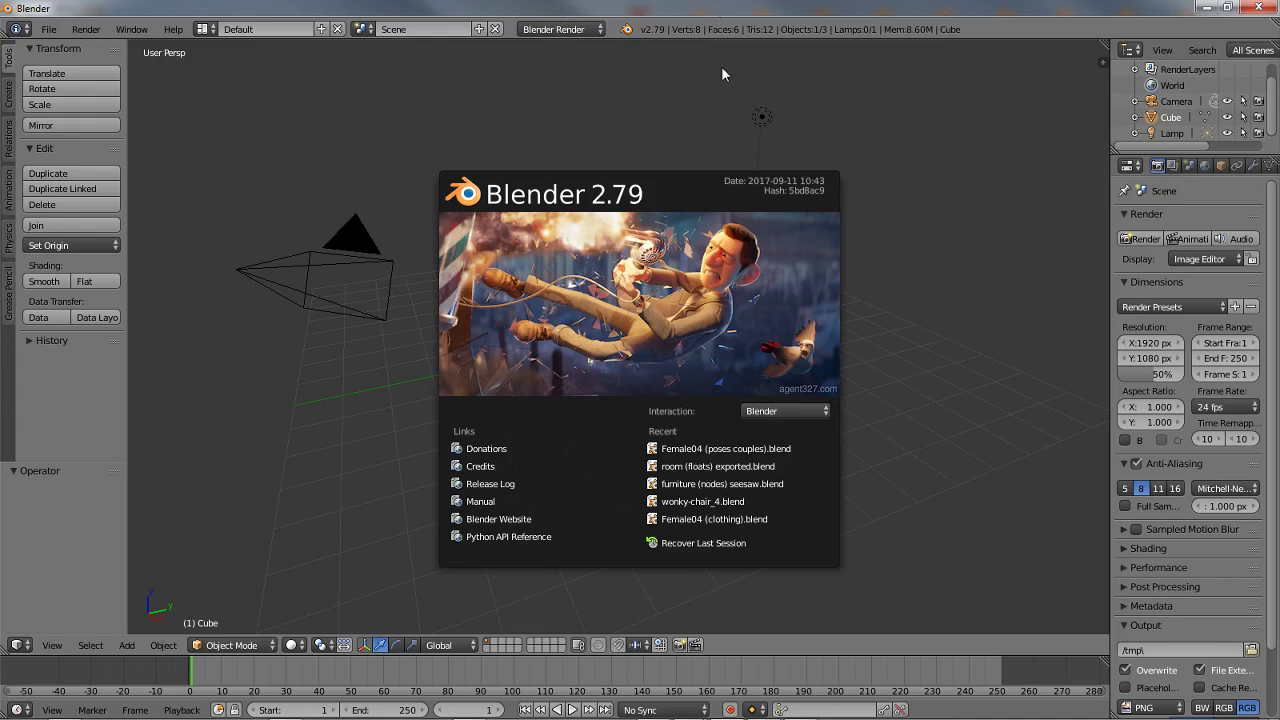
Close the splash screen, then orbit and zoom in close to the default cube
left_click(698, 113)
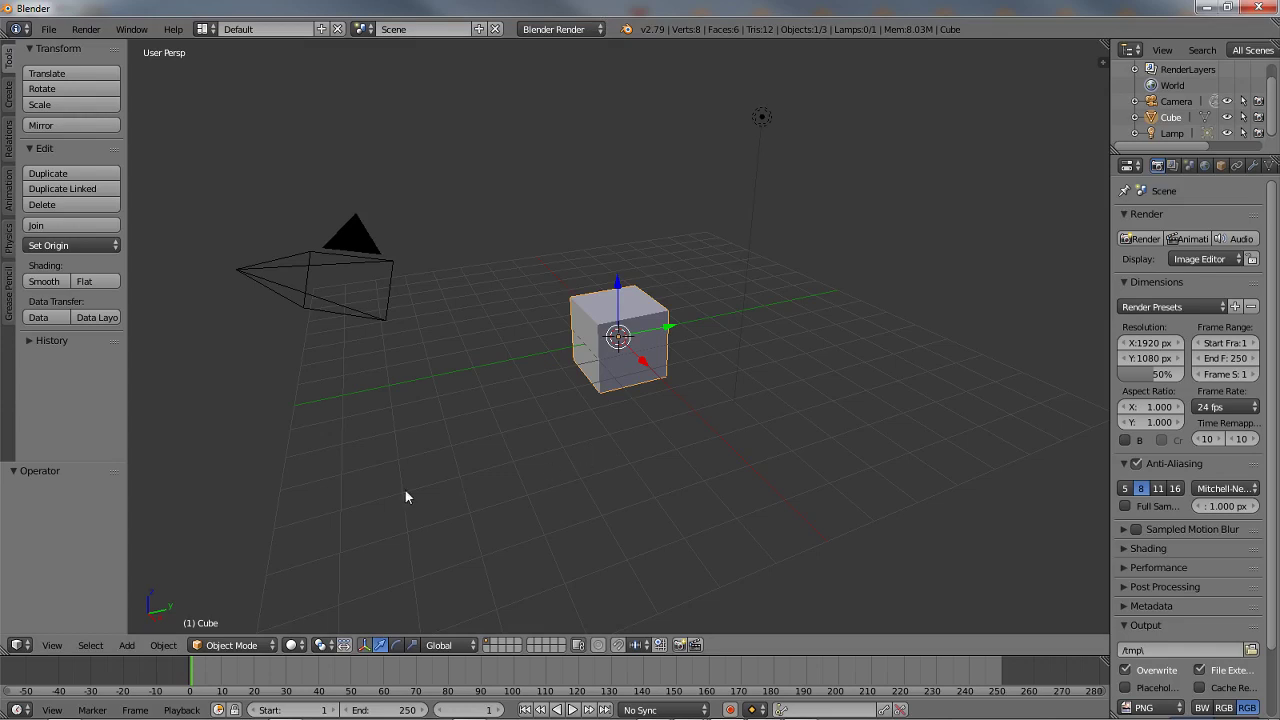
mouse_move(405, 497)
middle_mouse_down()
mouse_move(437, 471)
mouse_move(408, 485)
middle_mouse_up()
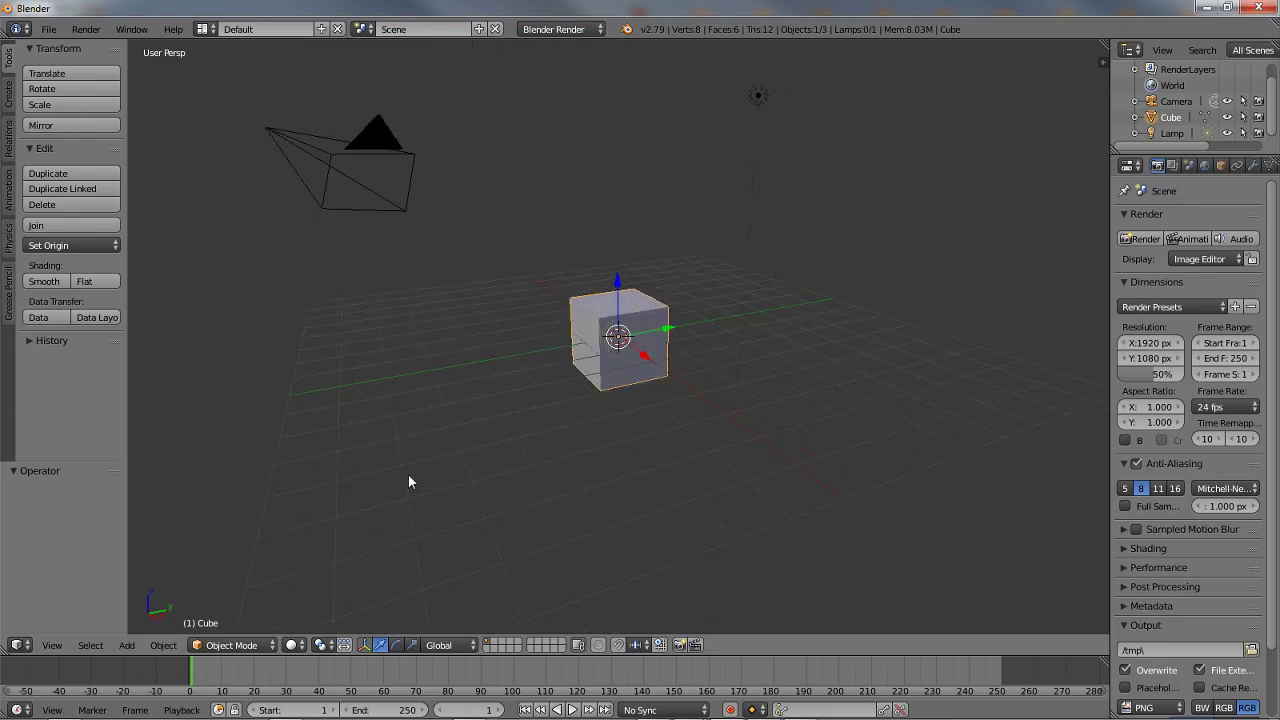
scroll(408, 482, "up", 5)
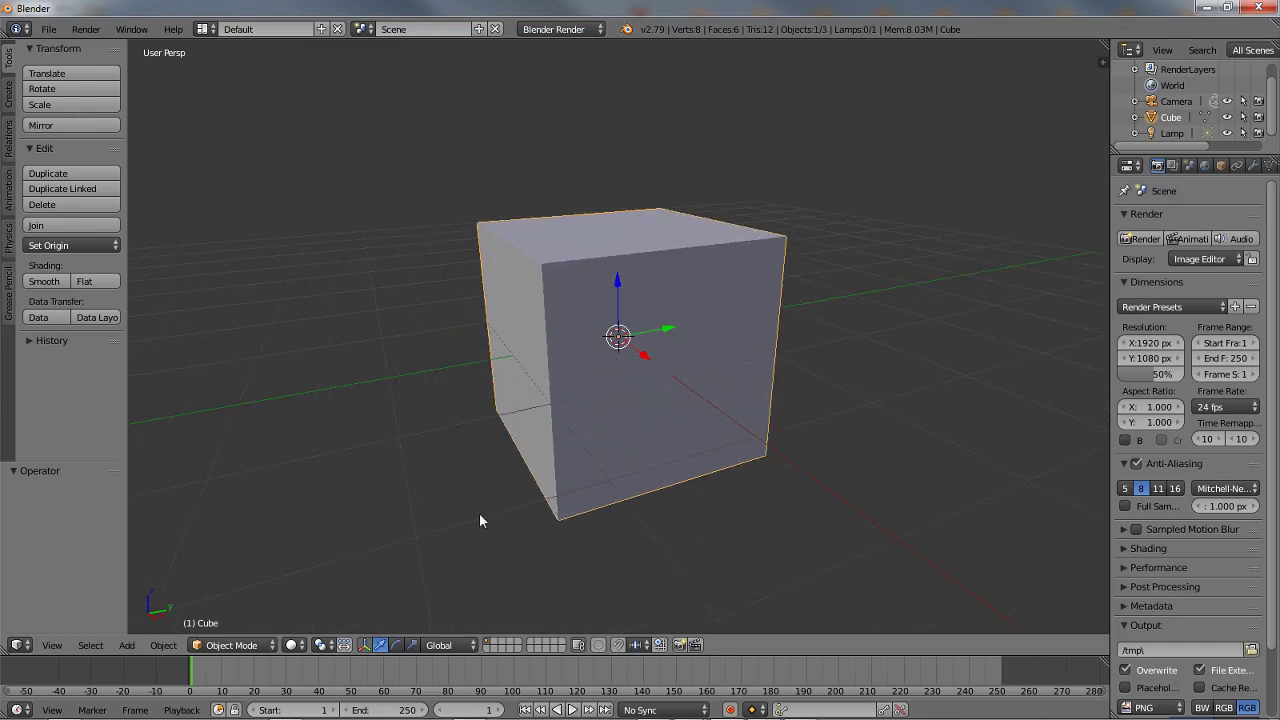
middle_click_drag(480, 517, 460, 501)
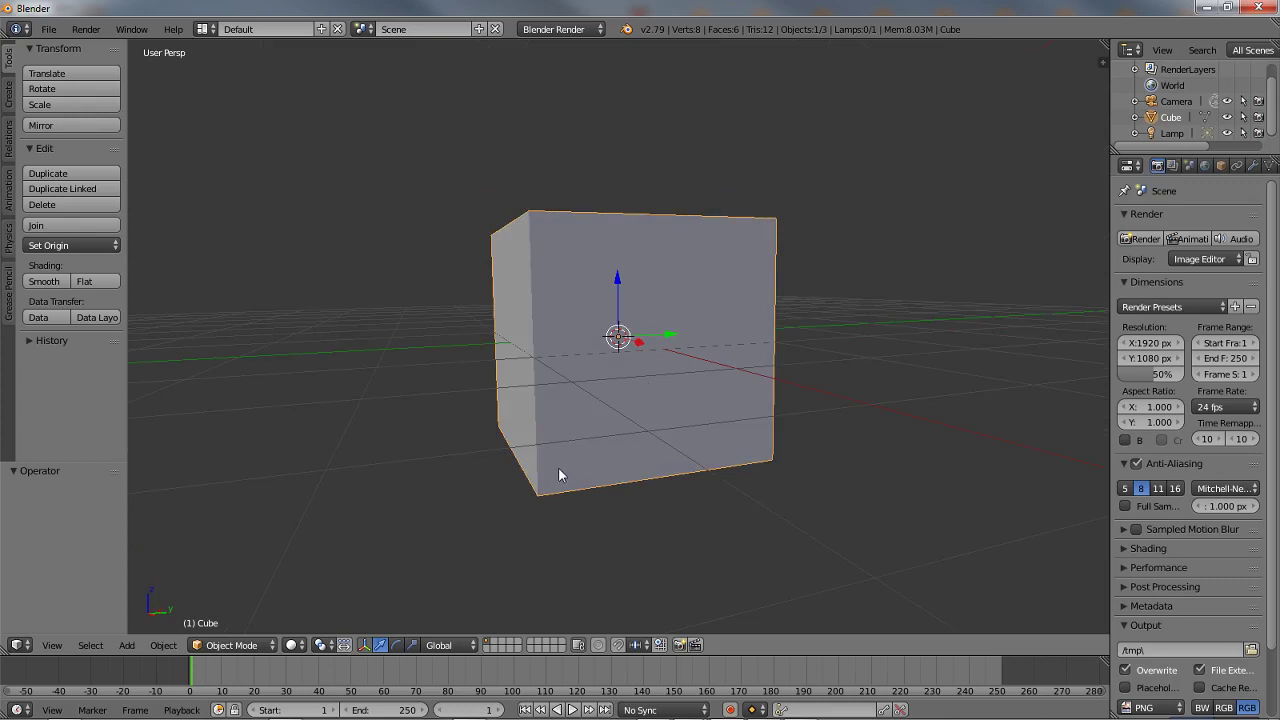
Put the cube into Edit Mode and orbit to face one of its sides
key("Tab")
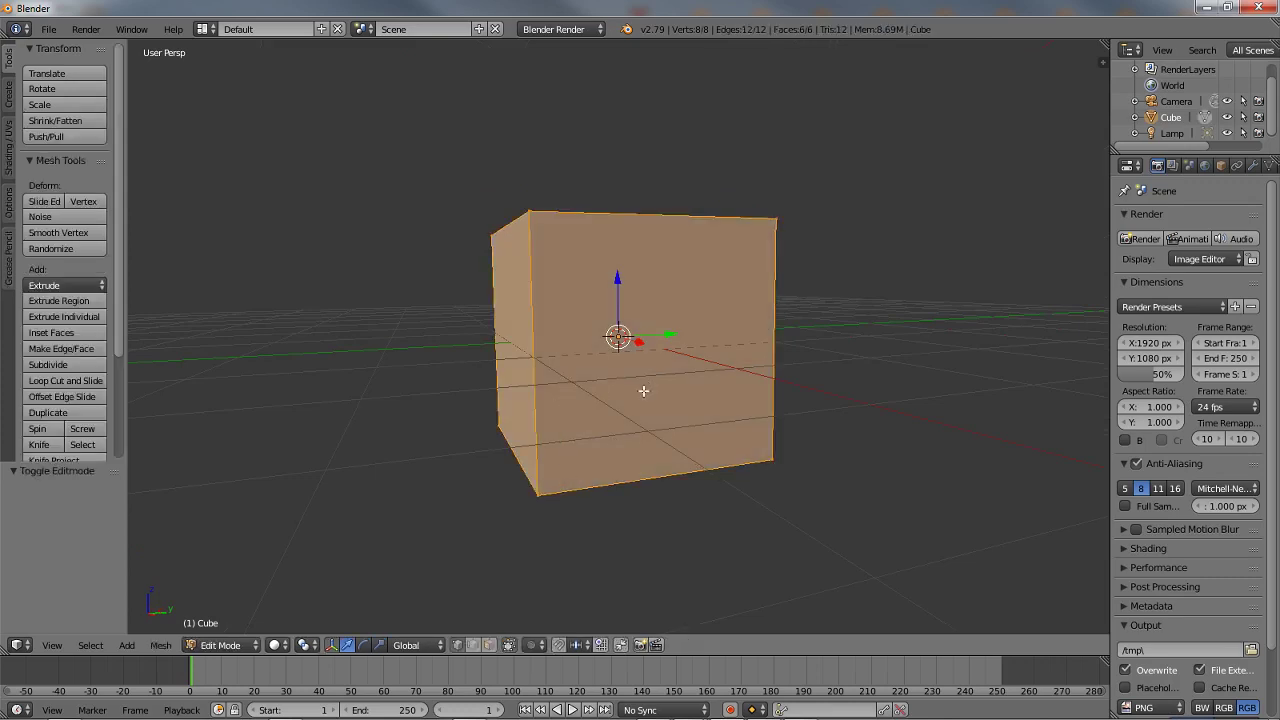
mouse_move(680, 370)
middle_mouse_down()
mouse_move(622, 345)
mouse_move(690, 362)
middle_mouse_up()
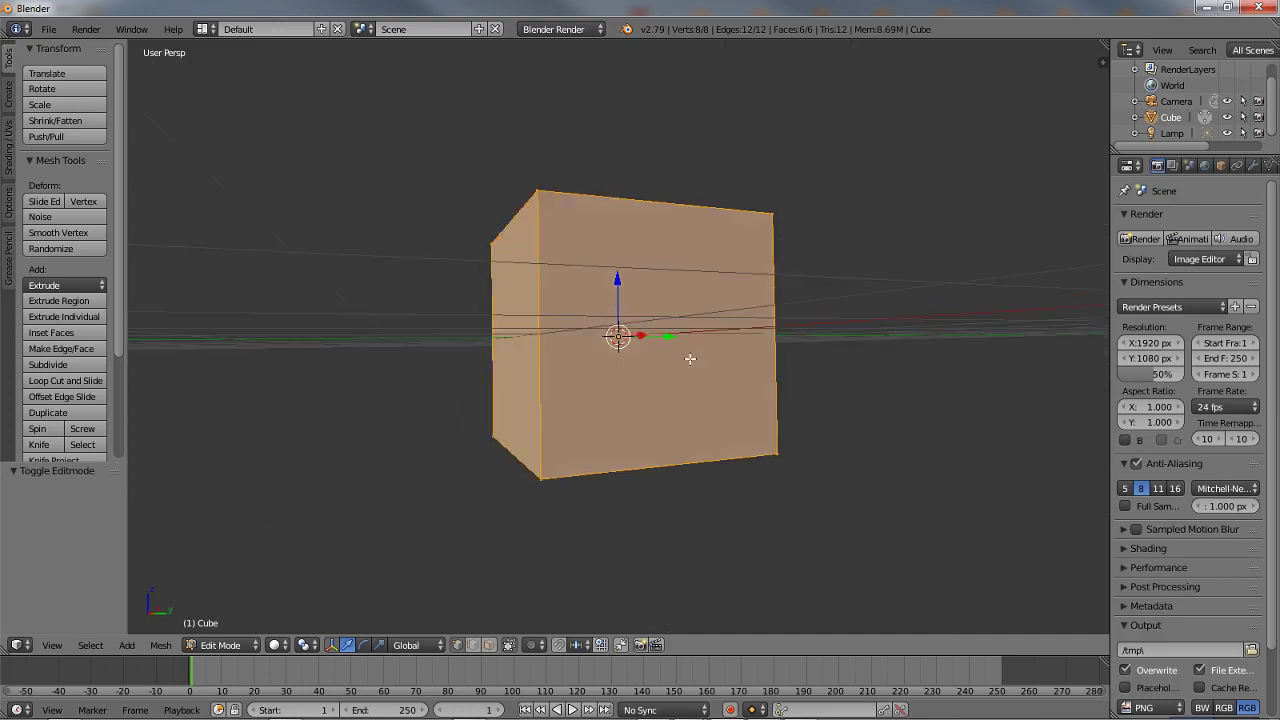
scroll(117, 289, "down", 3)
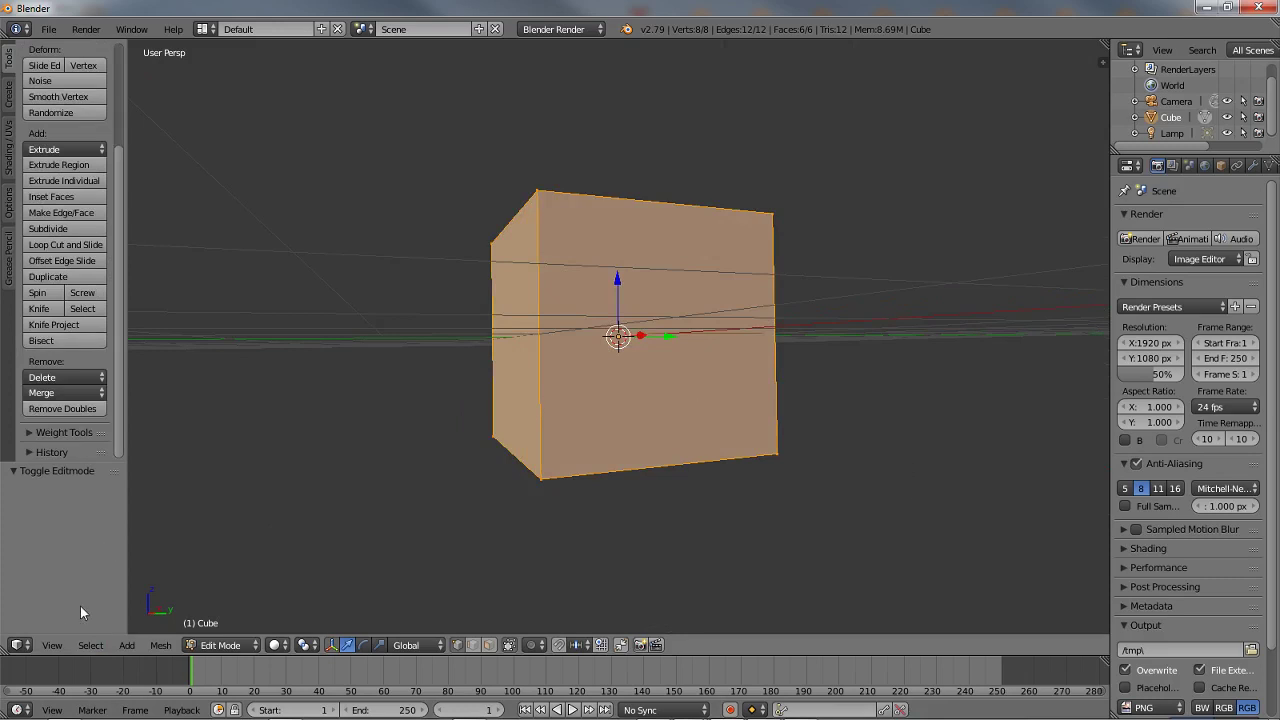
Switch to orthographic projection and the Right view of the cube
left_click(52, 645)
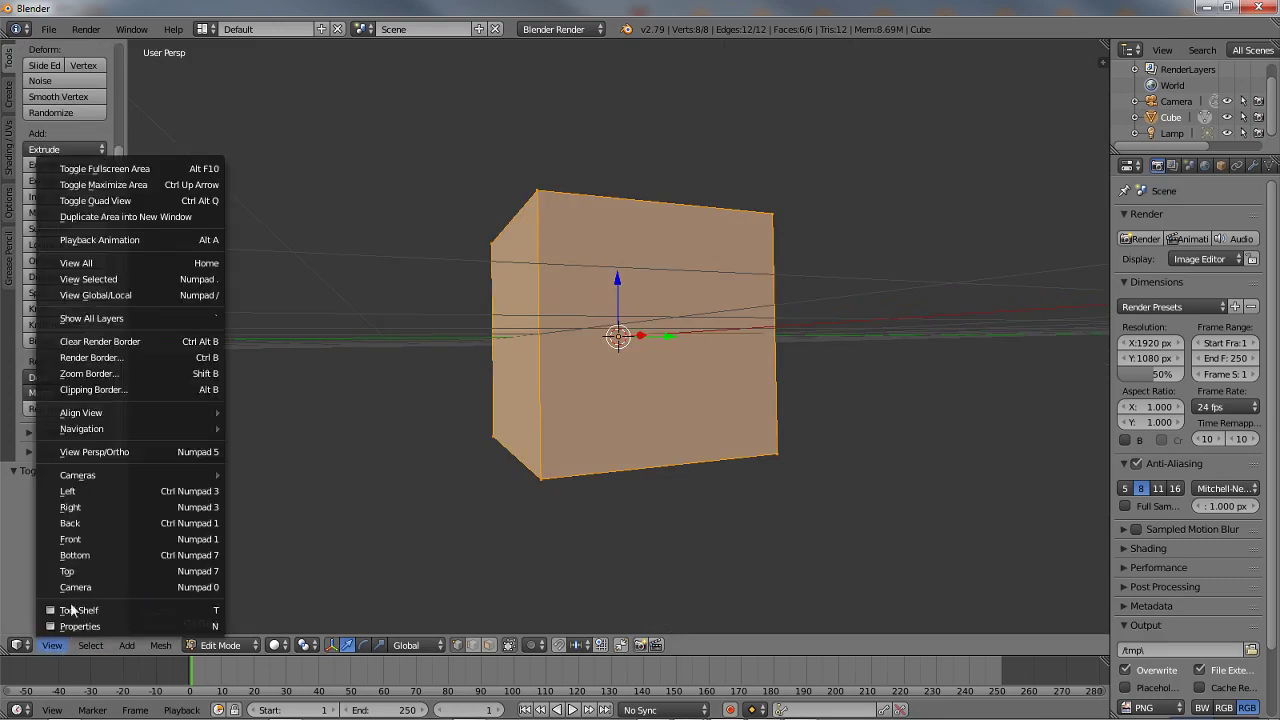
left_click(76, 452)
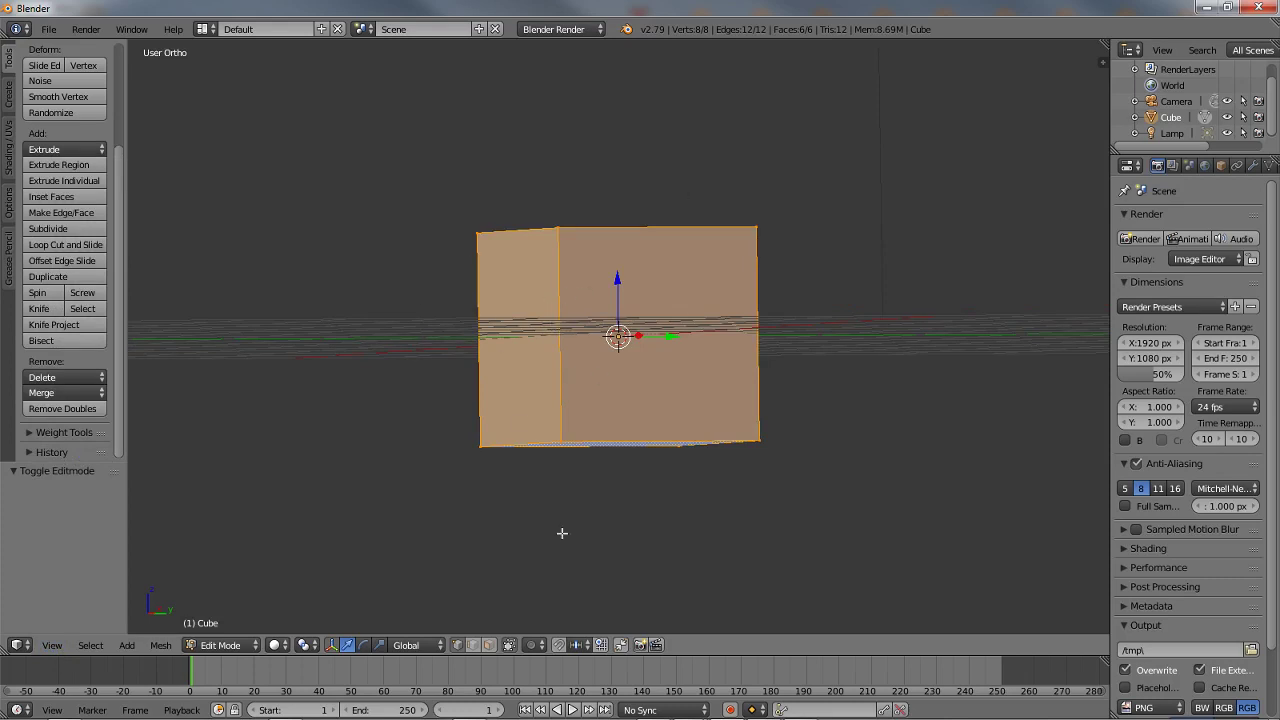
left_click(52, 645)
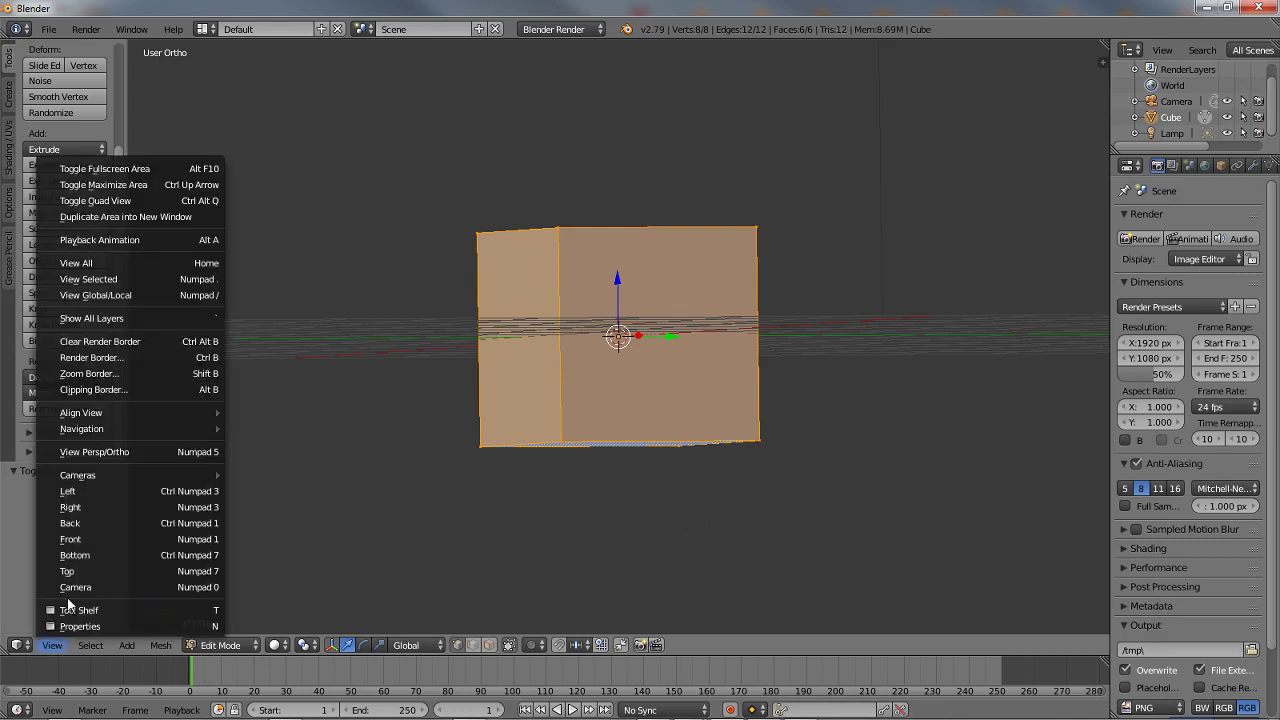
left_click(78, 506)
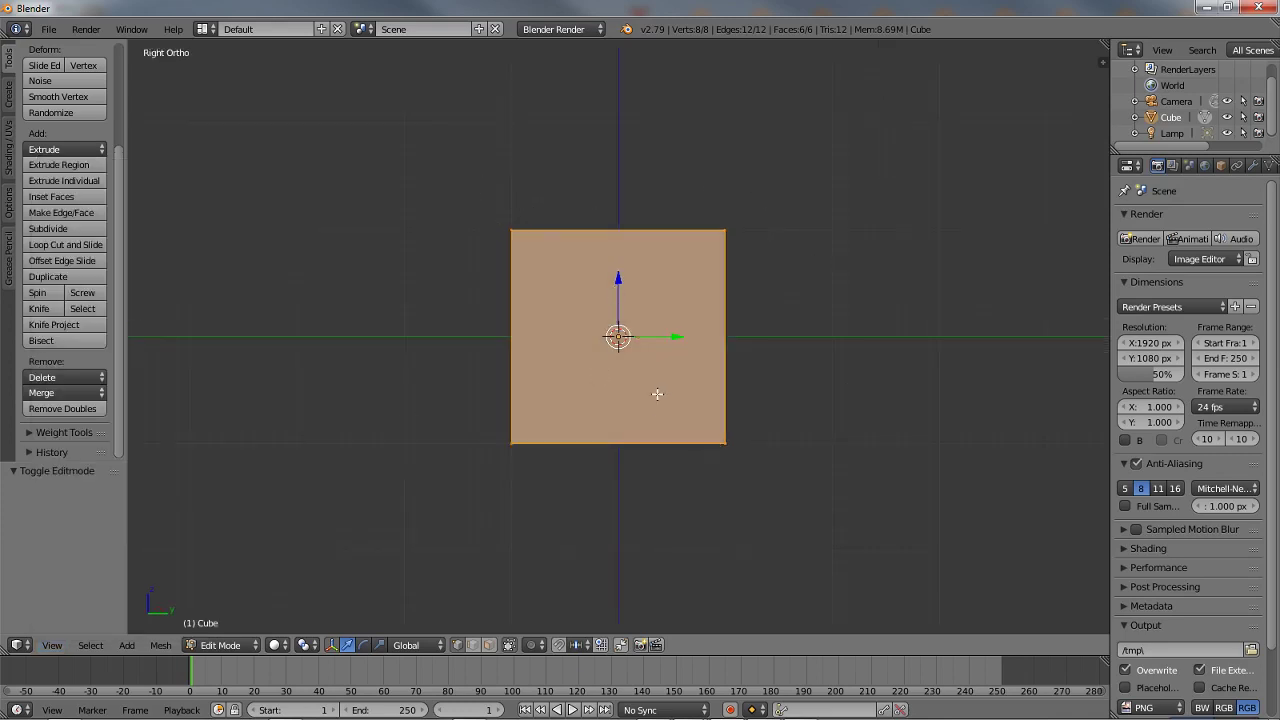
Lift the cube mesh 1.0 along Z onto the grid floor, then toggle projection back to perspective
left_click_drag(618, 280, 632, 167)
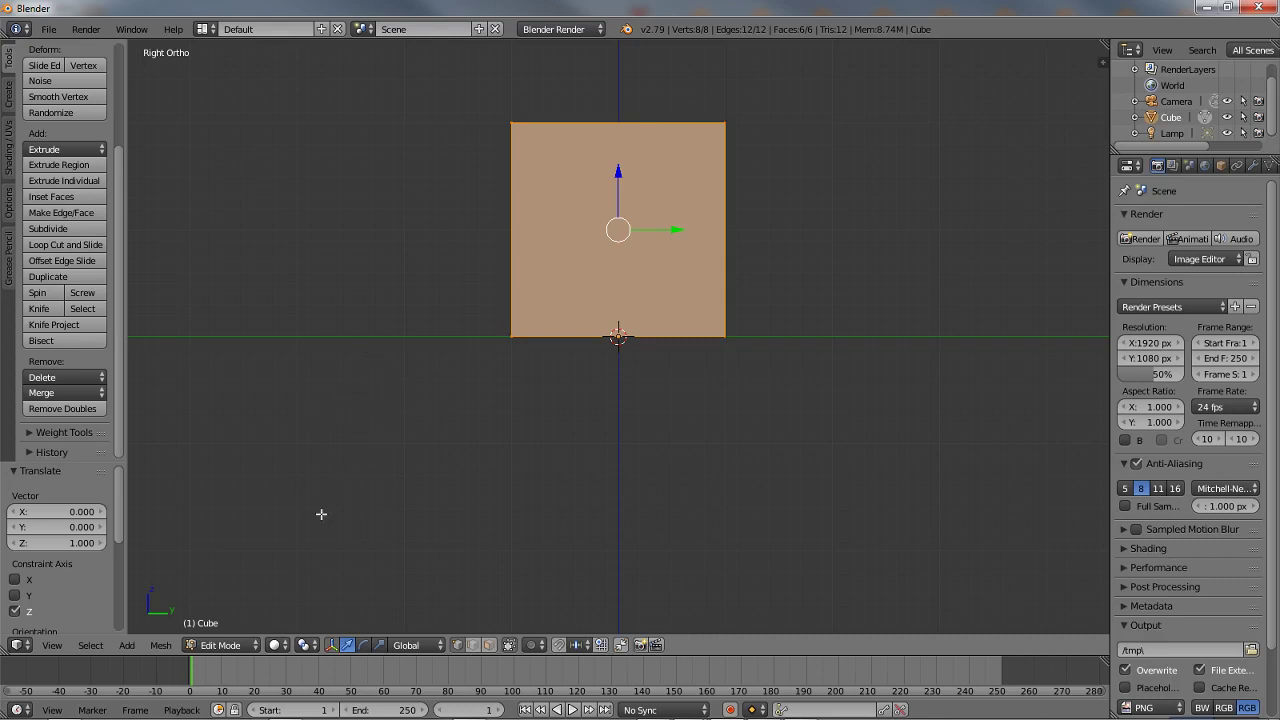
left_click(51, 645)
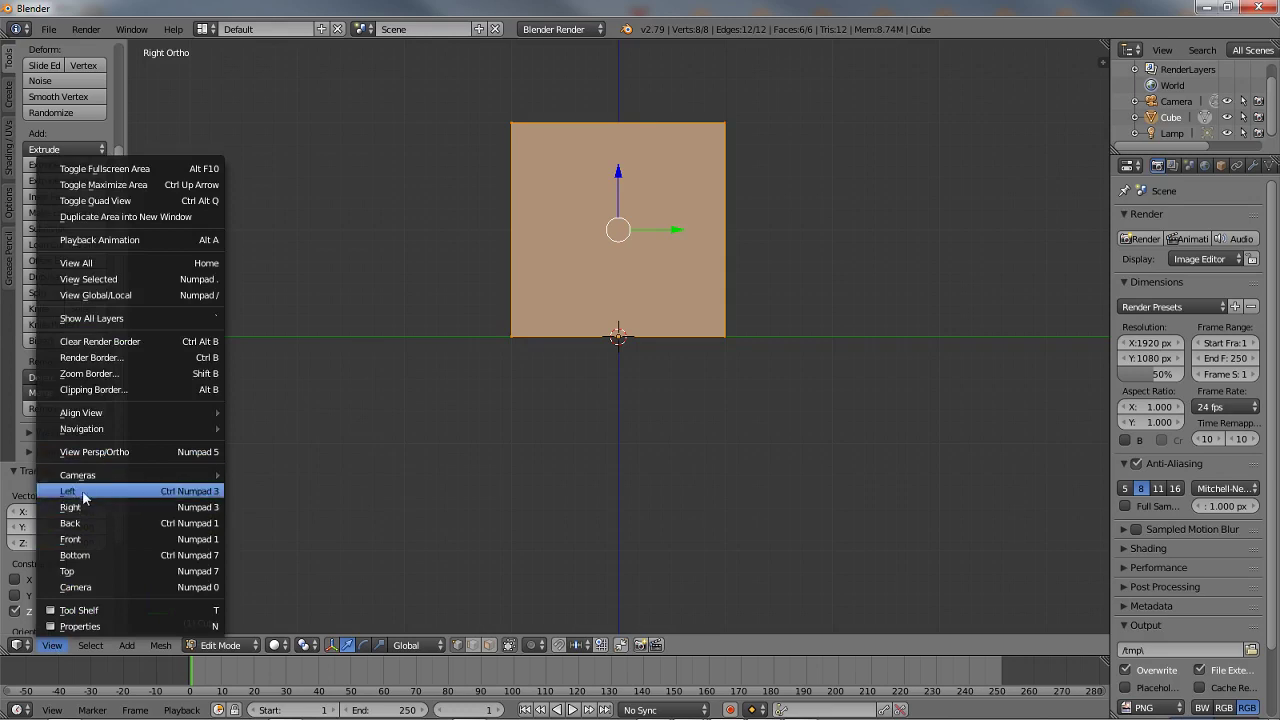
left_click(99, 452)
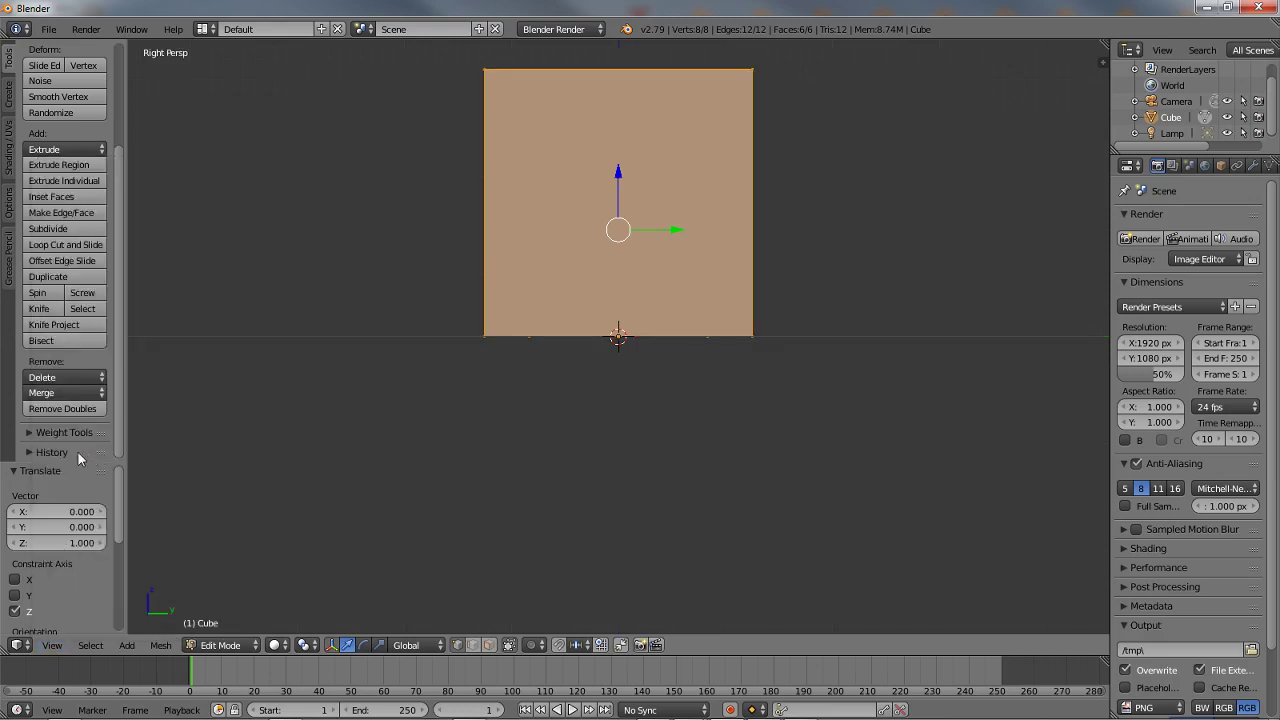
left_click(51, 645)
key("KP_5")
key("KP_5")
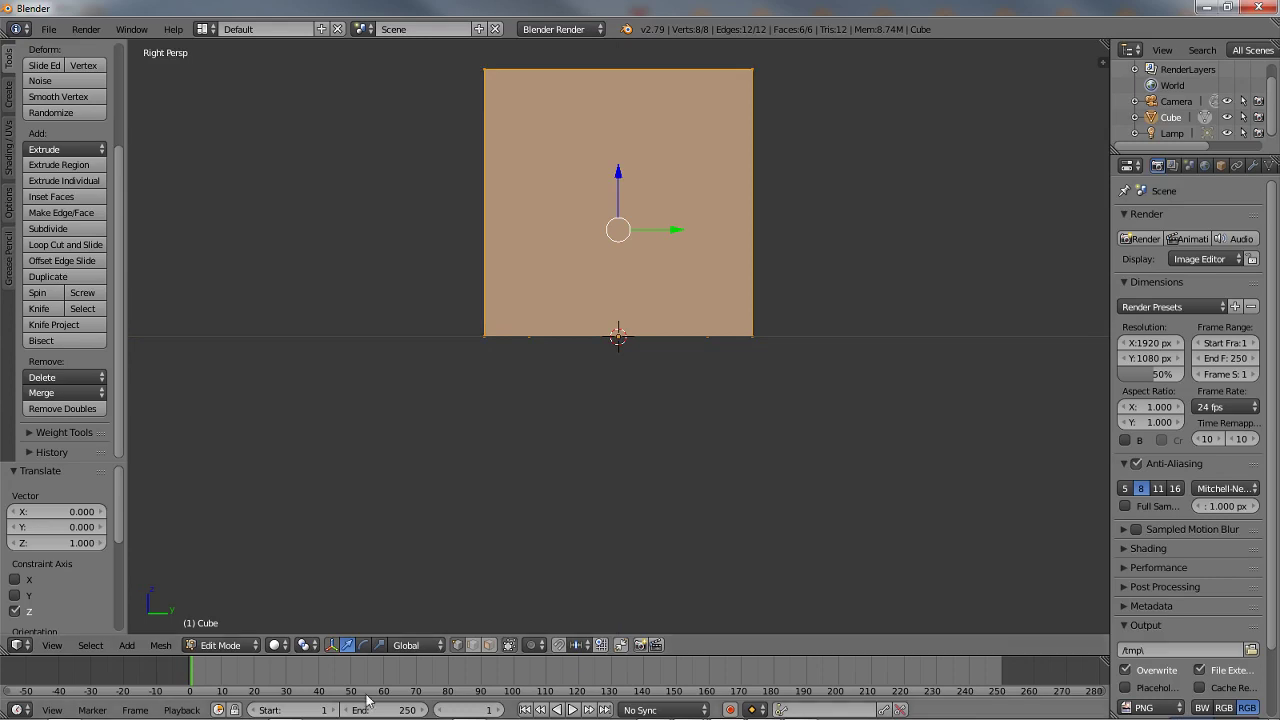
left_click(52, 646)
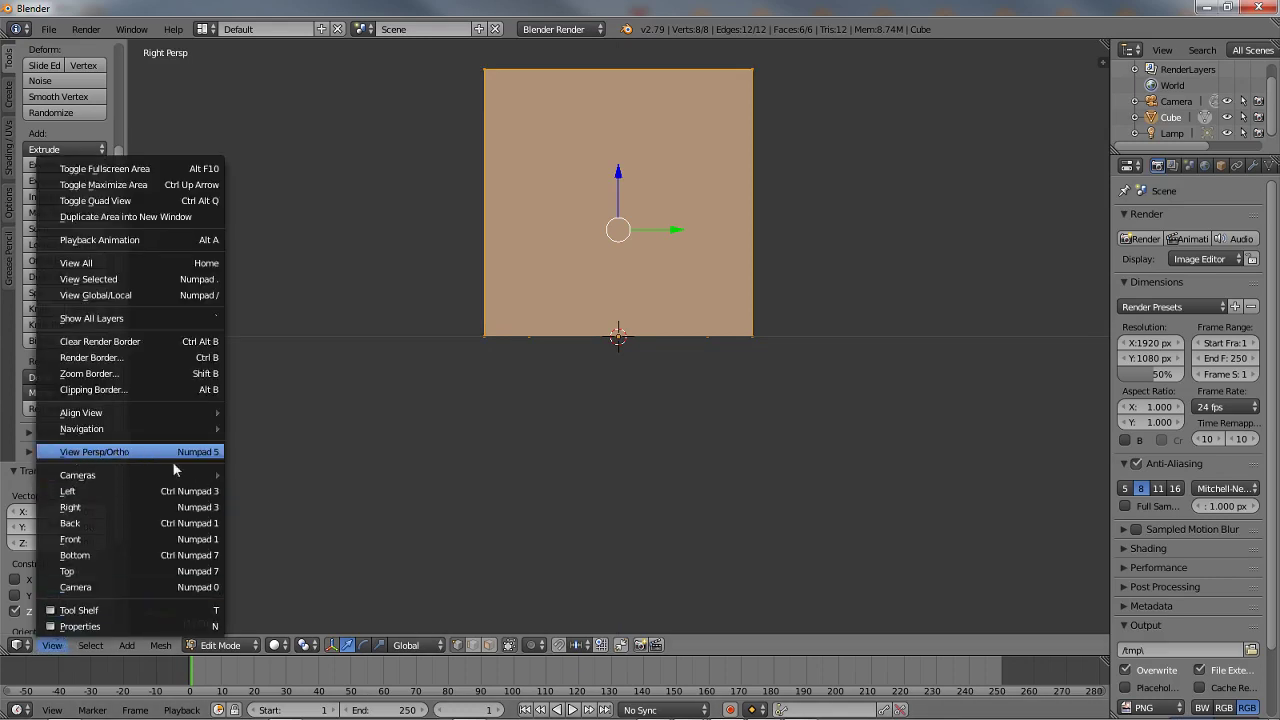
Toggle projection and orbit above the raised cube; a started loop cut is cancelled
left_click(73, 455)
middle_click_drag(571, 281, 611, 487)
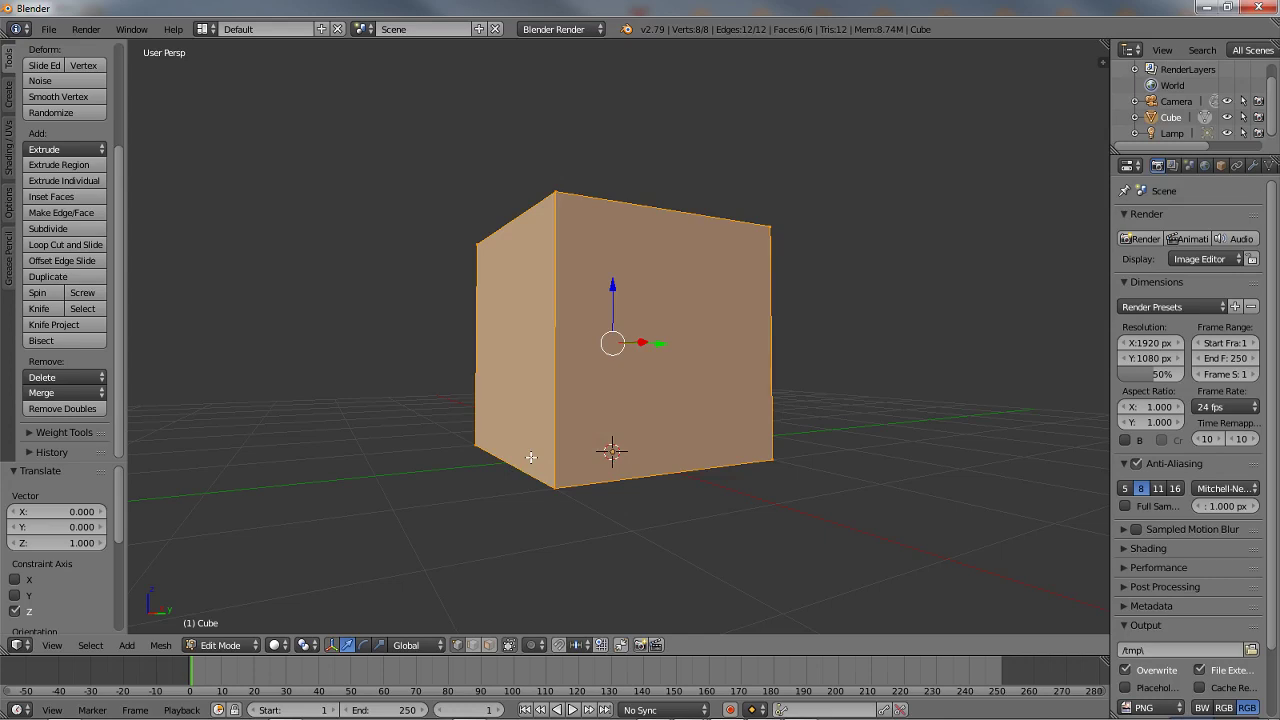
key("ctrl+r")
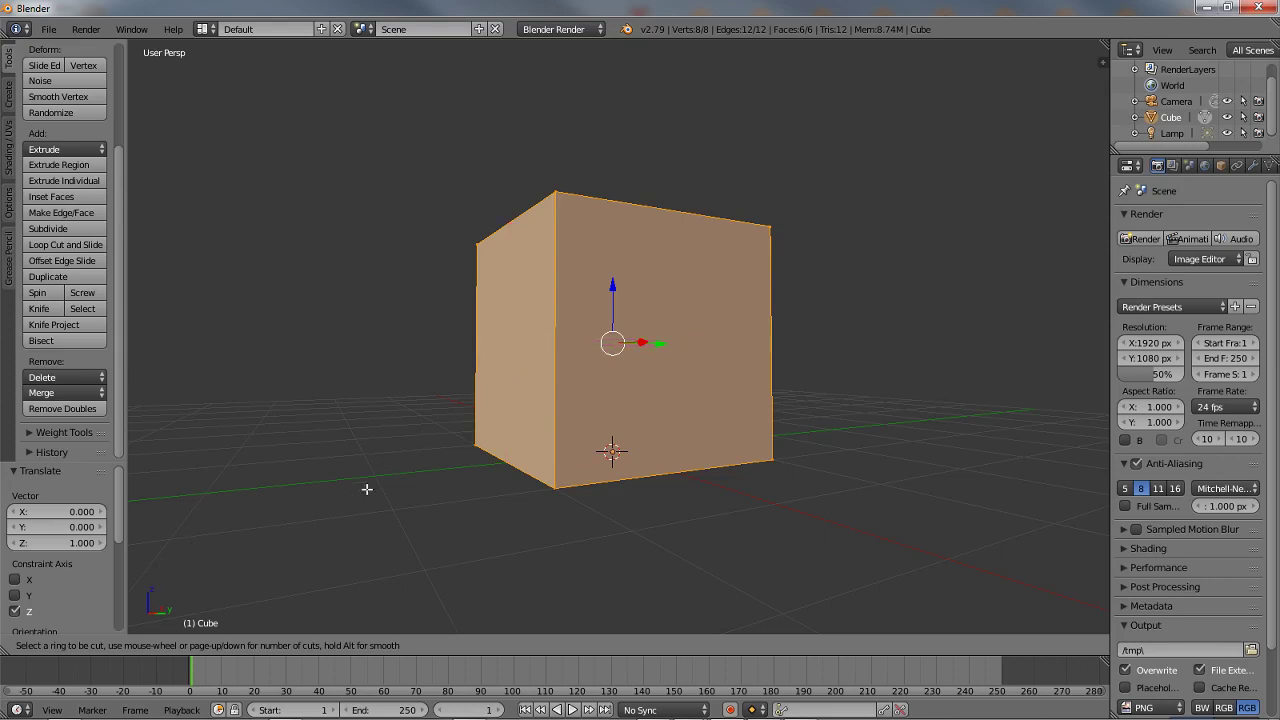
key("Escape")
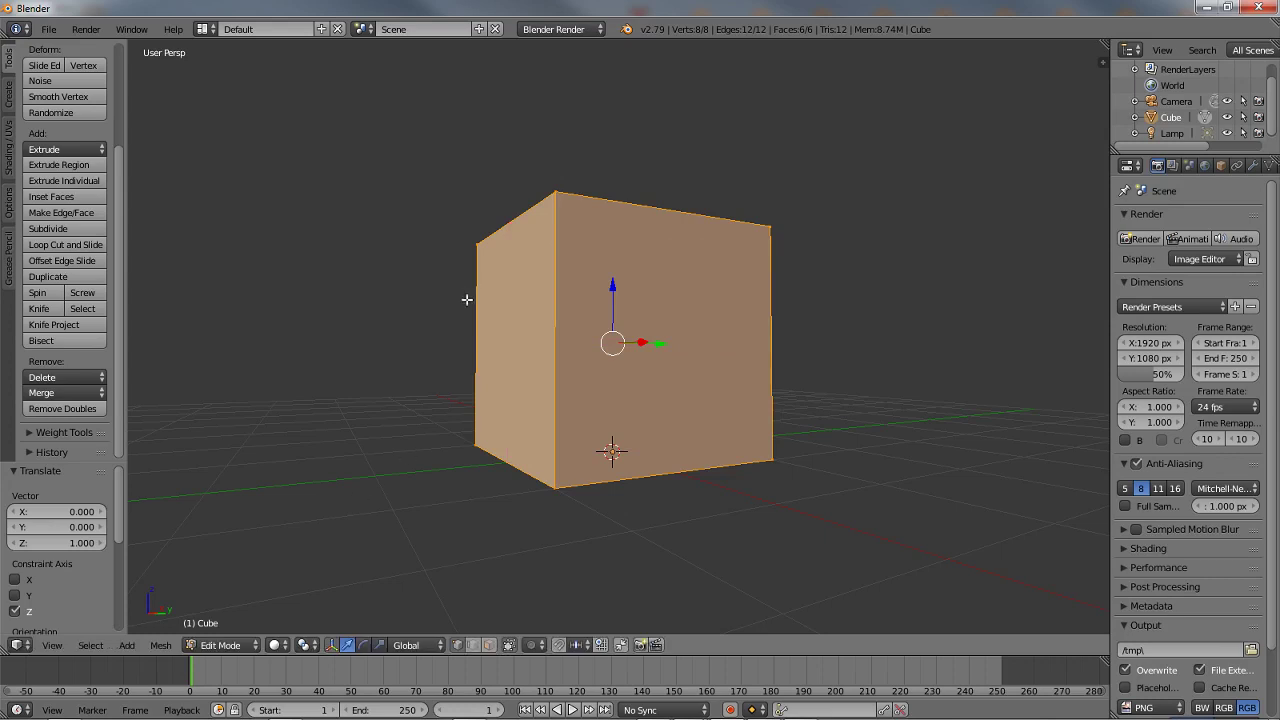
left_click(62, 648)
In Face select mode, select the cube's front, back, left and right faces, leaving top and bottom
left_click(488, 645)
right_click(686, 291)
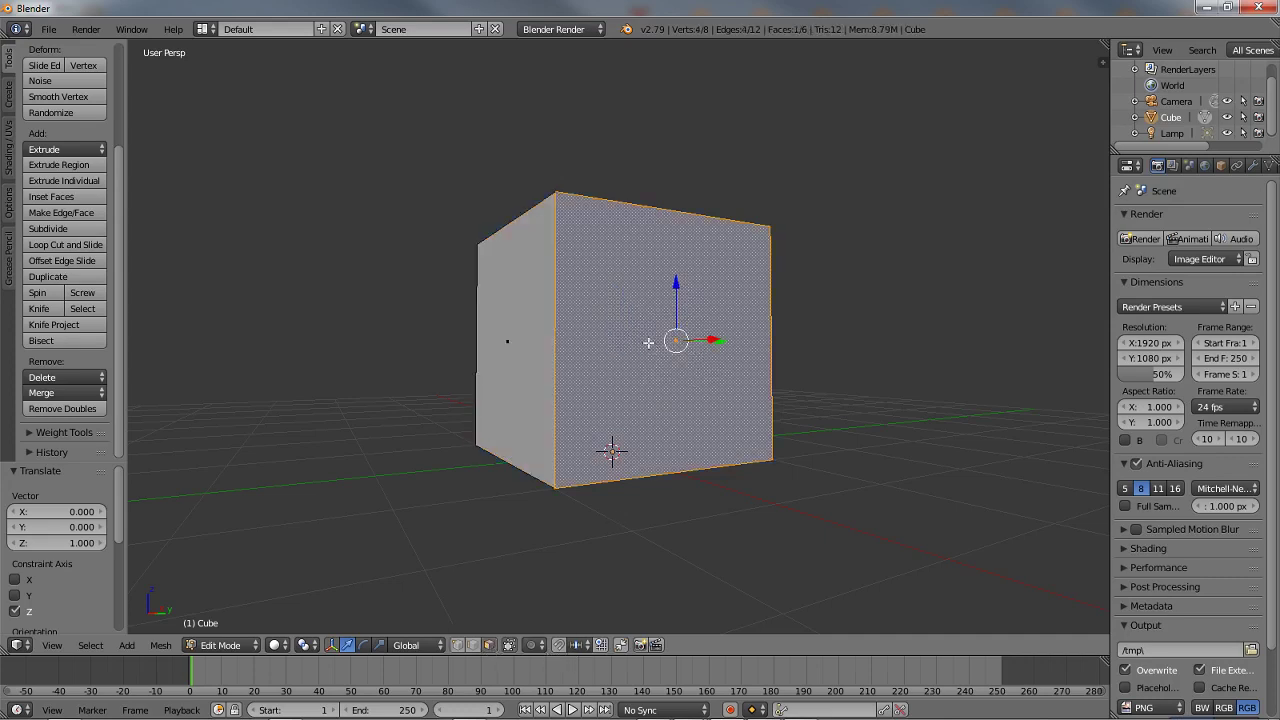
middle_click_drag(648, 343, 834, 346)
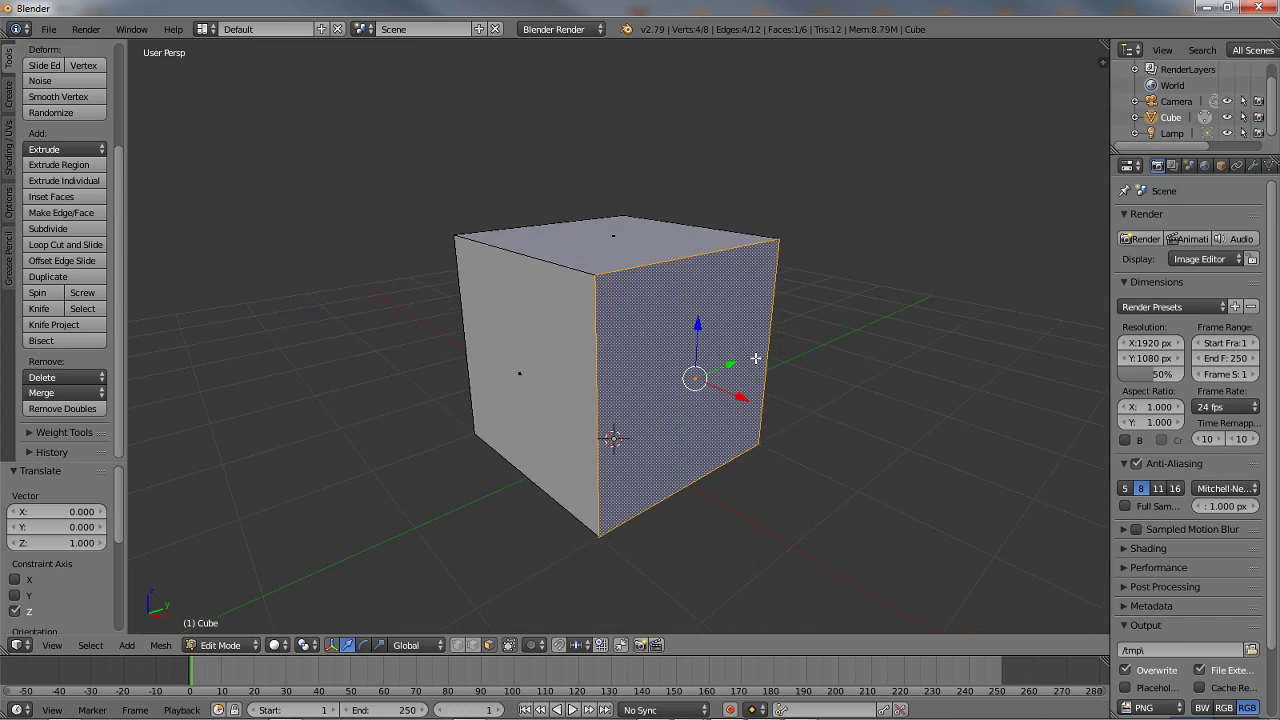
right_click(508, 380, "shift")
middle_click_drag(380, 417, 713, 401)
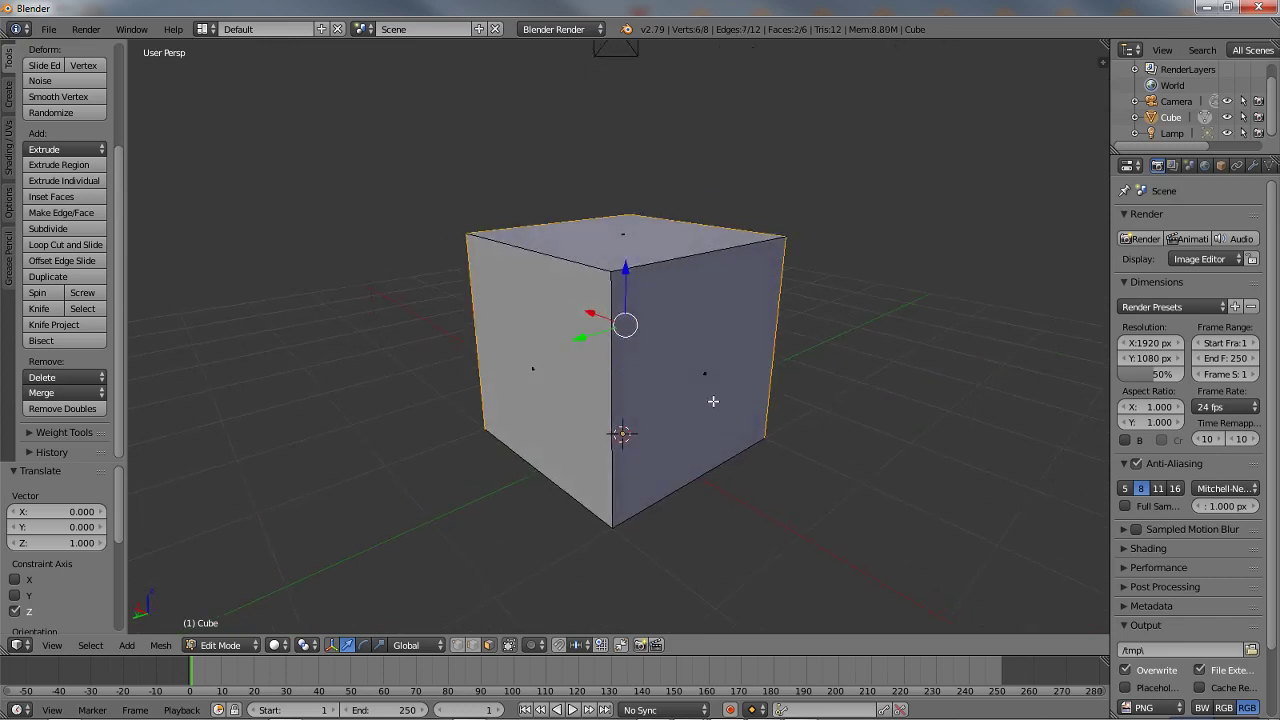
right_click(693, 376, "shift")
right_click(547, 380, "shift")
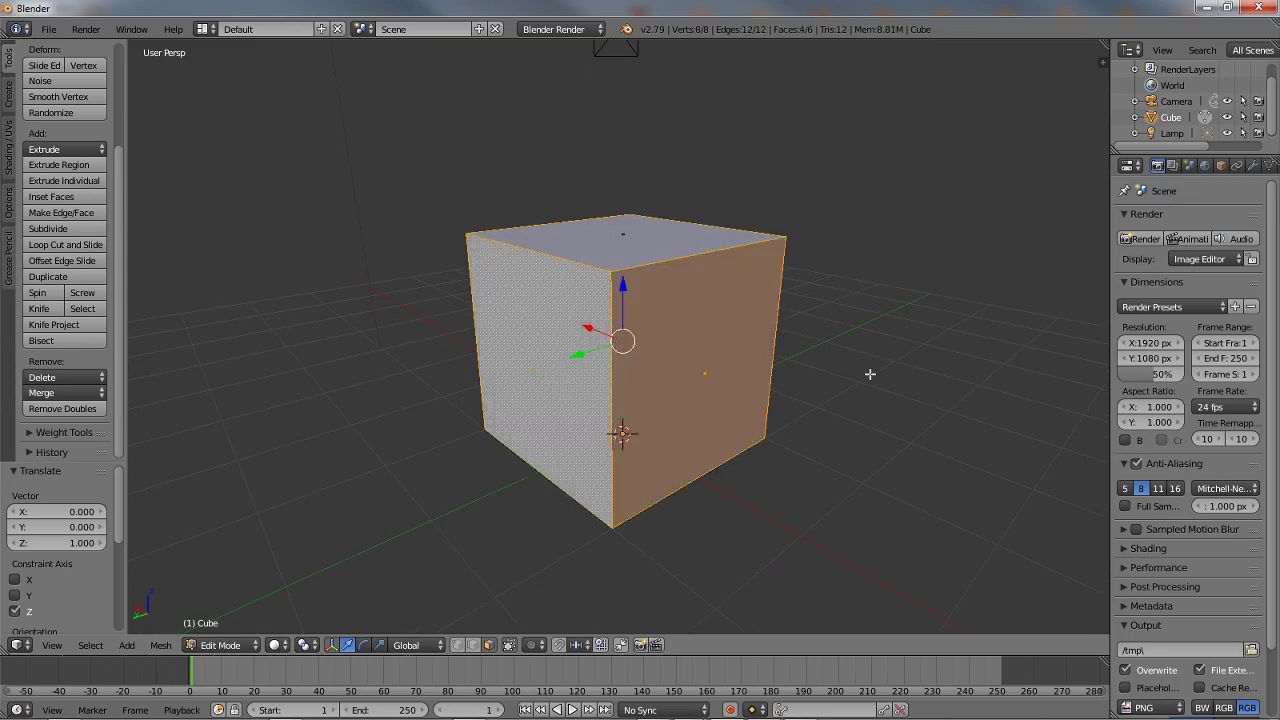
middle_click_drag(894, 386, 531, 411)
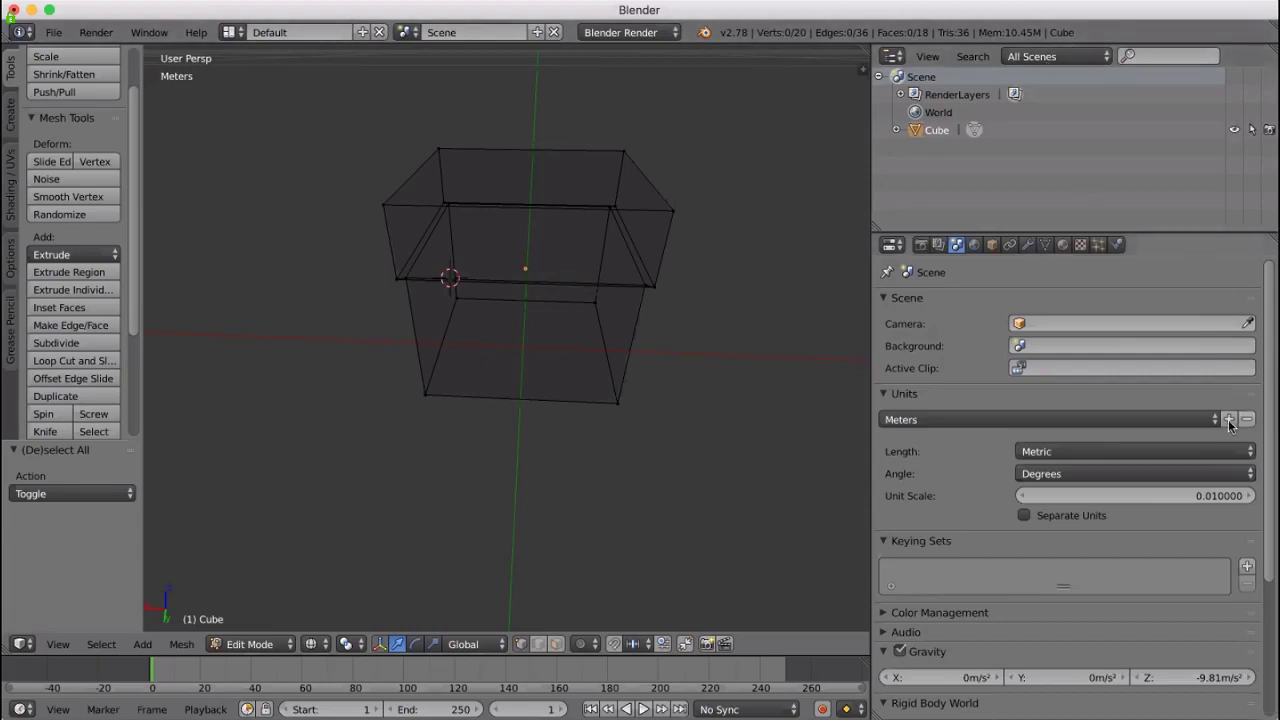
scroll(746, 249, "right", 5)
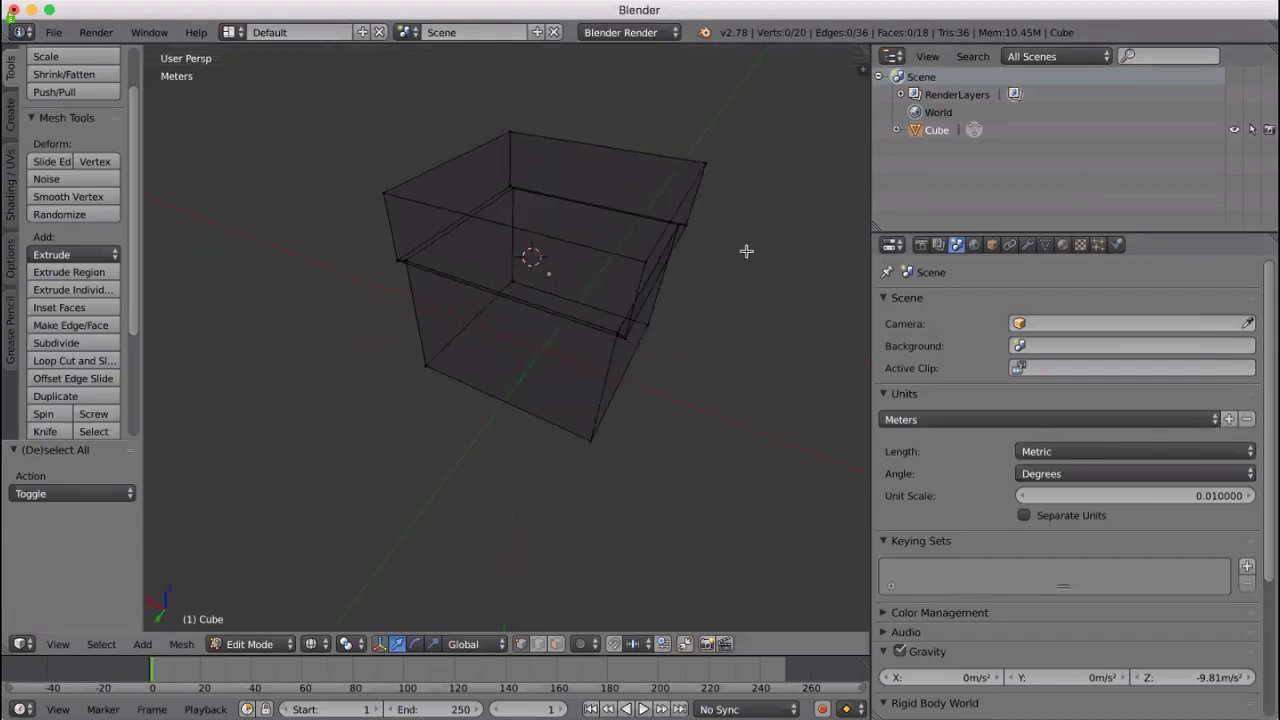
scroll(746, 251, "right", 10)
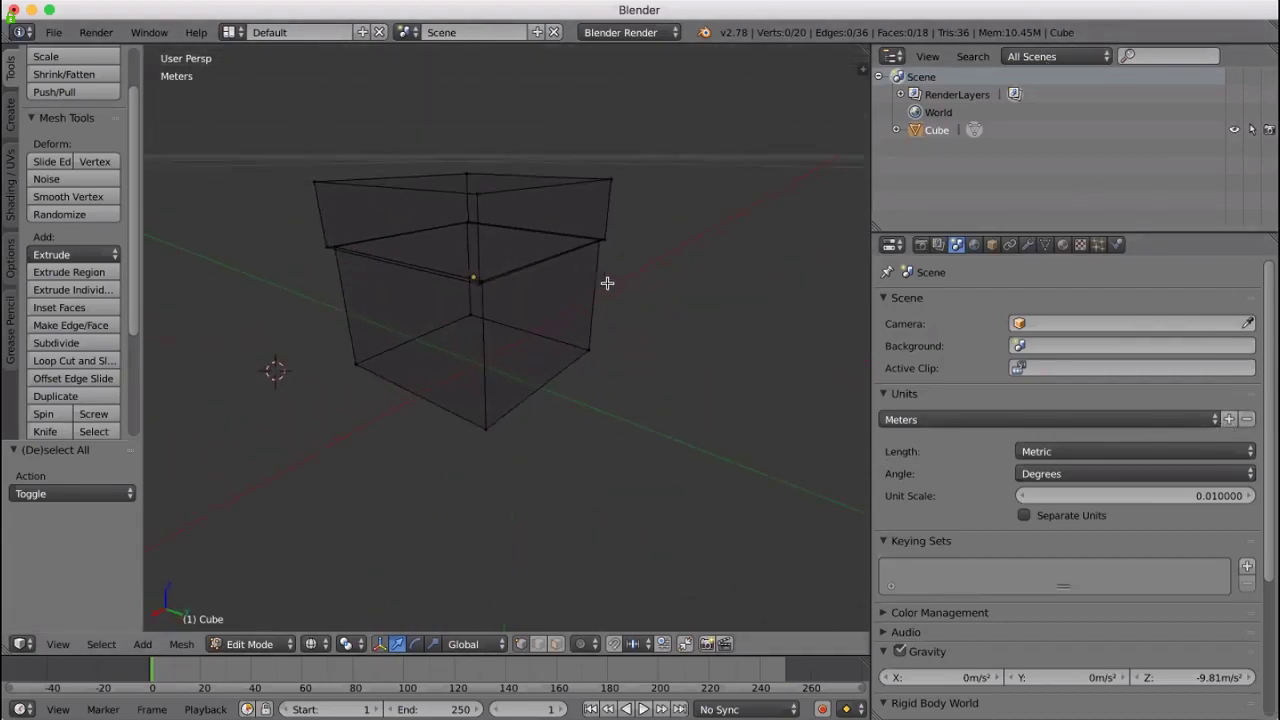
scroll(612, 281, "up", 2)
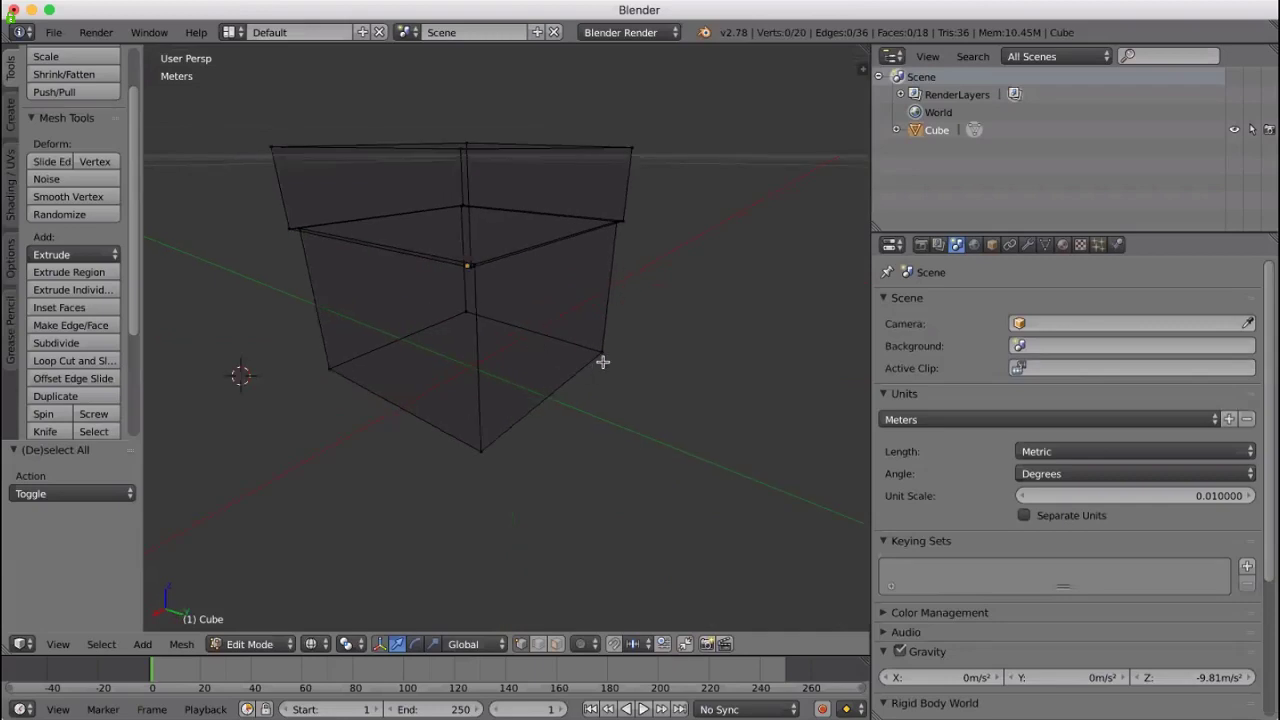
scroll(651, 349, "down", 10)
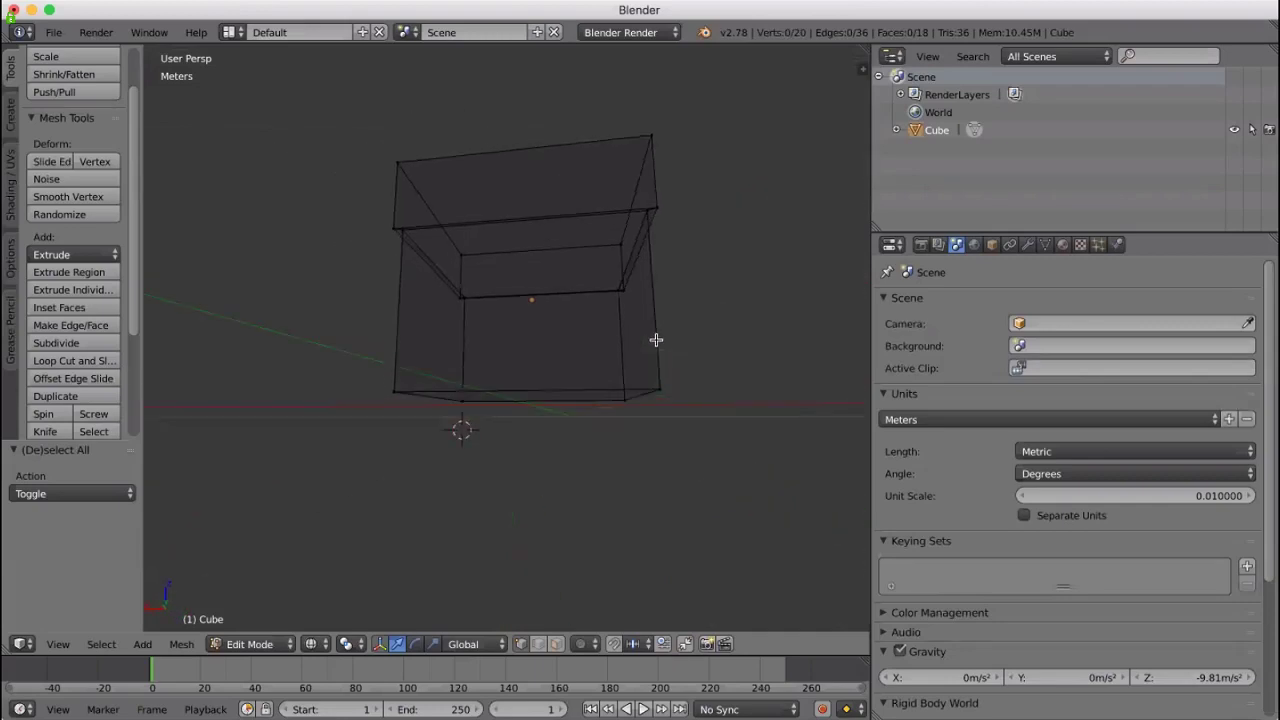
scroll(655, 340, "up", 5)
scroll(655, 340, "right", 5)
scroll(655, 340, "down", 5)
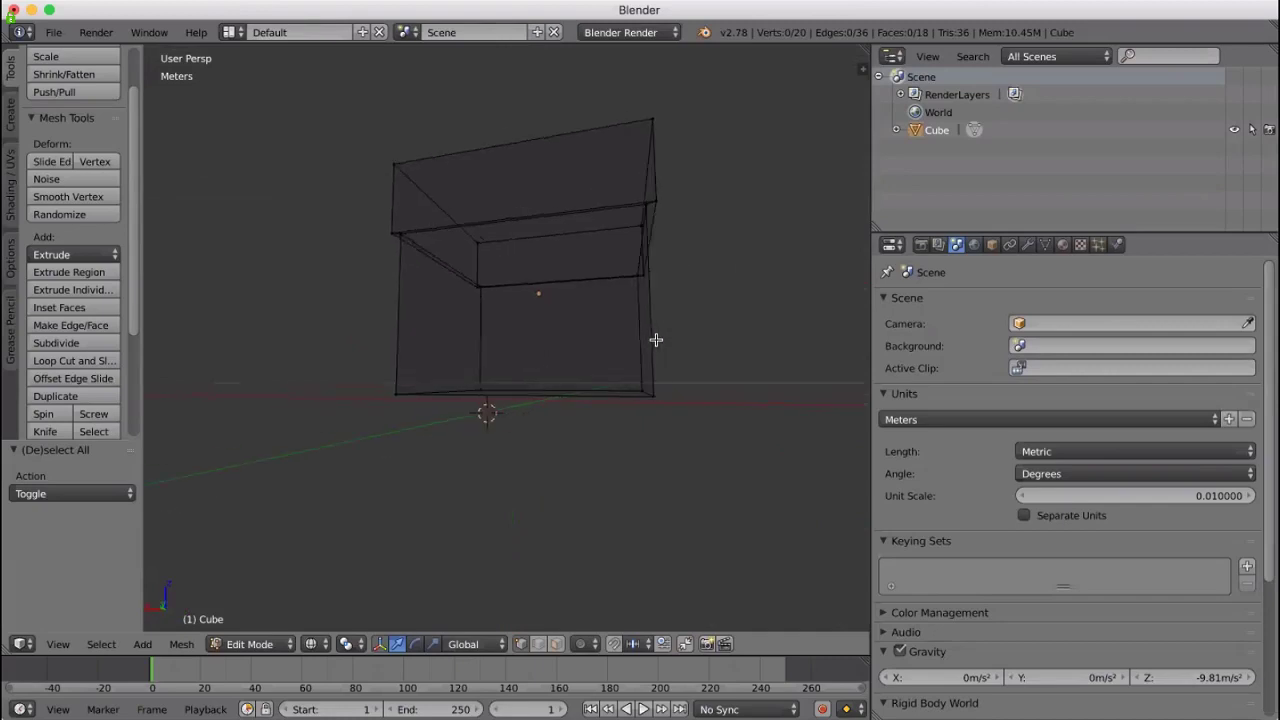
scroll(655, 340, "left", 3)
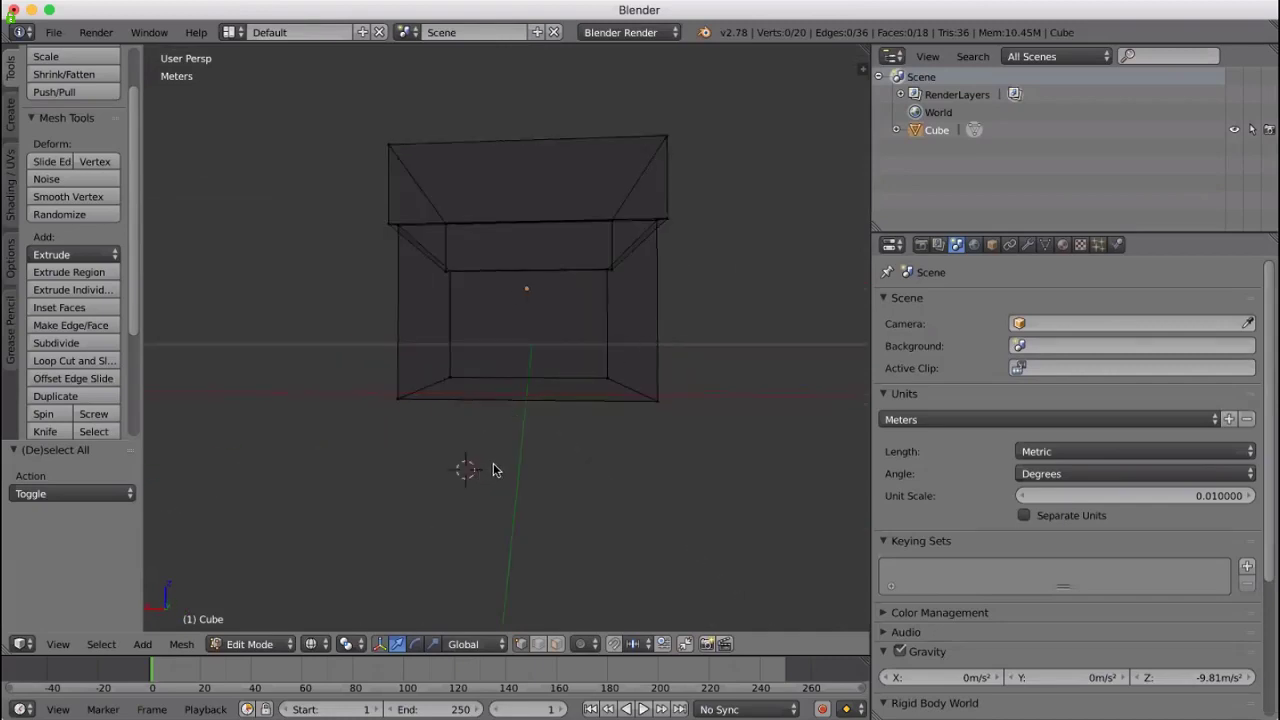
scroll(493, 470, "up", 5)
scroll(554, 466, "down", 4)
scroll(537, 491, "right", 1)
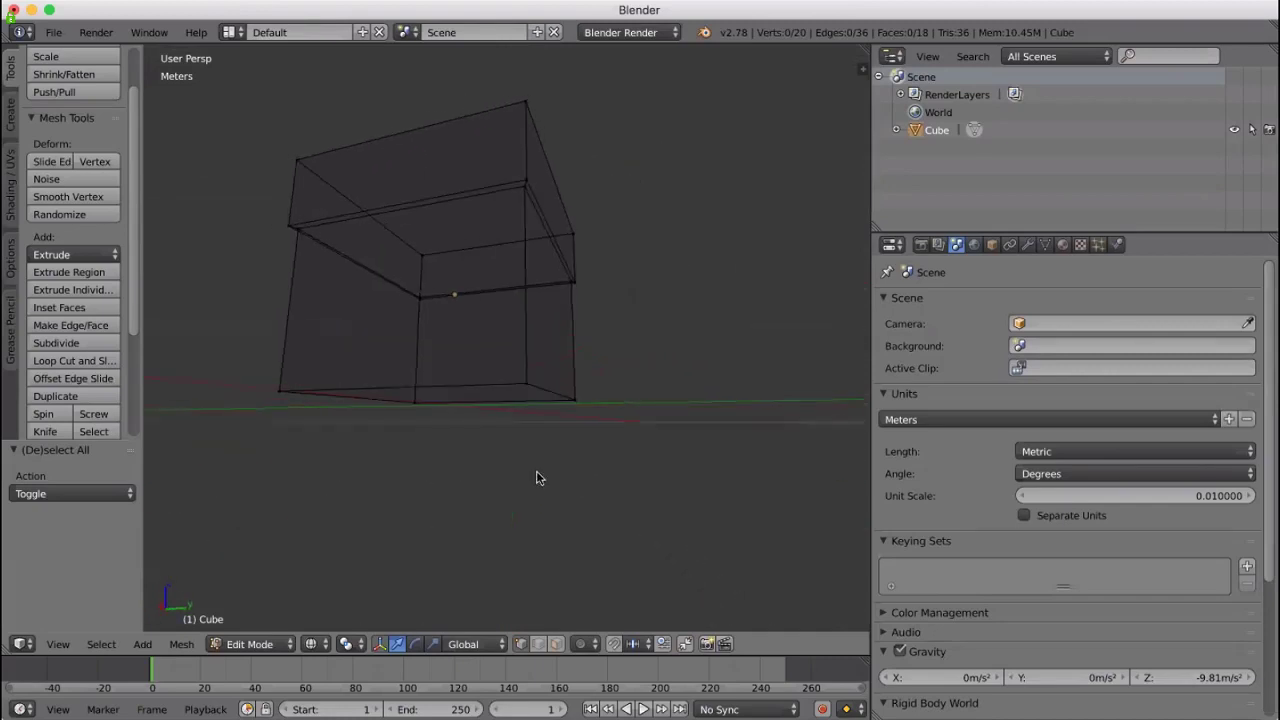
scroll(536, 478, "down", 6)
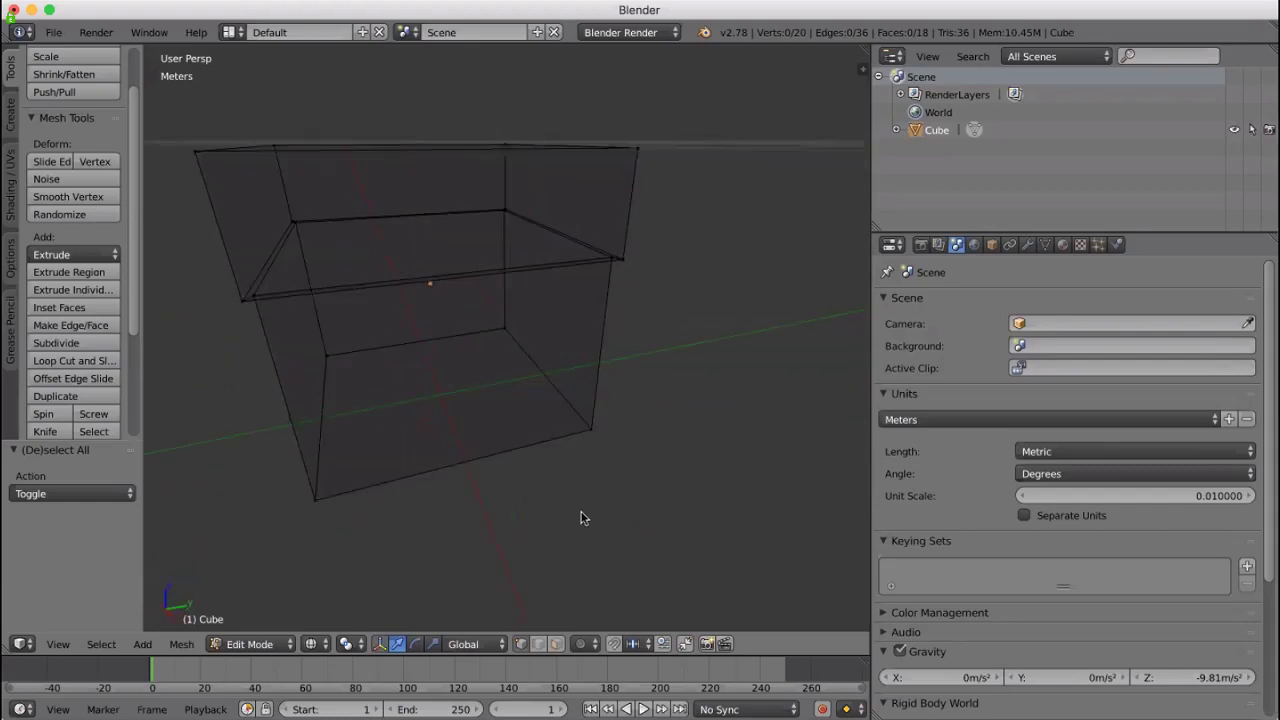
scroll(600, 510, "down", 5)
mouse_move(665, 510)
middle_mouse_down()
mouse_move(634, 520)
mouse_move(724, 559)
mouse_move(686, 554)
mouse_move(666, 492)
mouse_move(659, 502)
middle_mouse_up()
scroll(664, 506, "down", 3)
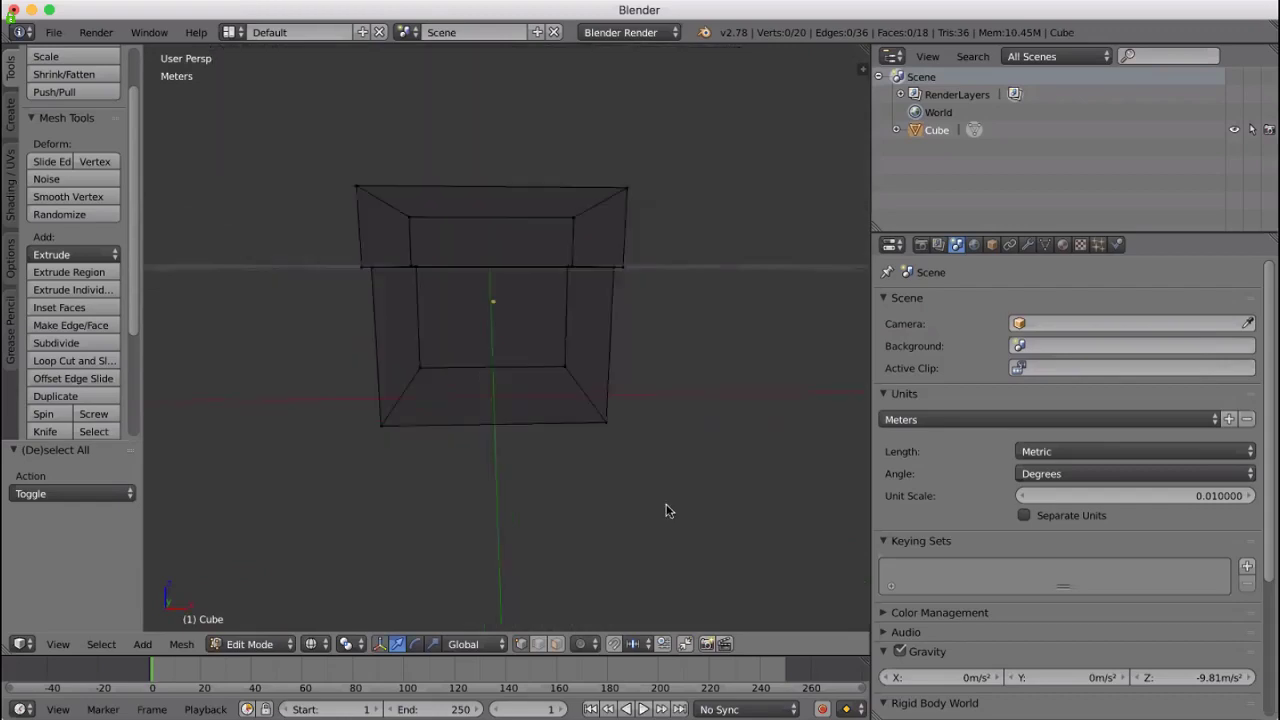
mouse_move(703, 464)
middle_mouse_down()
mouse_move(694, 480)
mouse_move(706, 486)
mouse_move(671, 480)
mouse_move(688, 518)
mouse_move(706, 417)
mouse_move(695, 484)
middle_mouse_up()
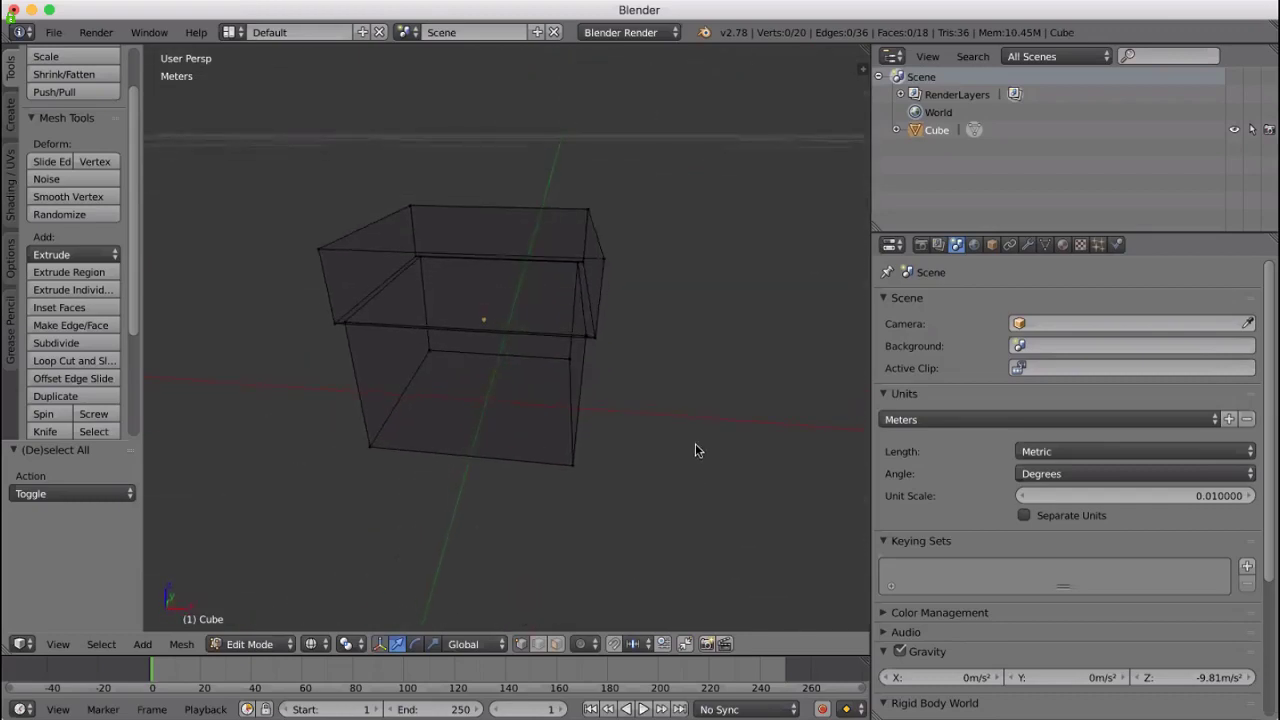
mouse_move(695, 391)
middle_mouse_down()
mouse_move(674, 400)
mouse_move(707, 393)
mouse_move(699, 382)
middle_mouse_up()
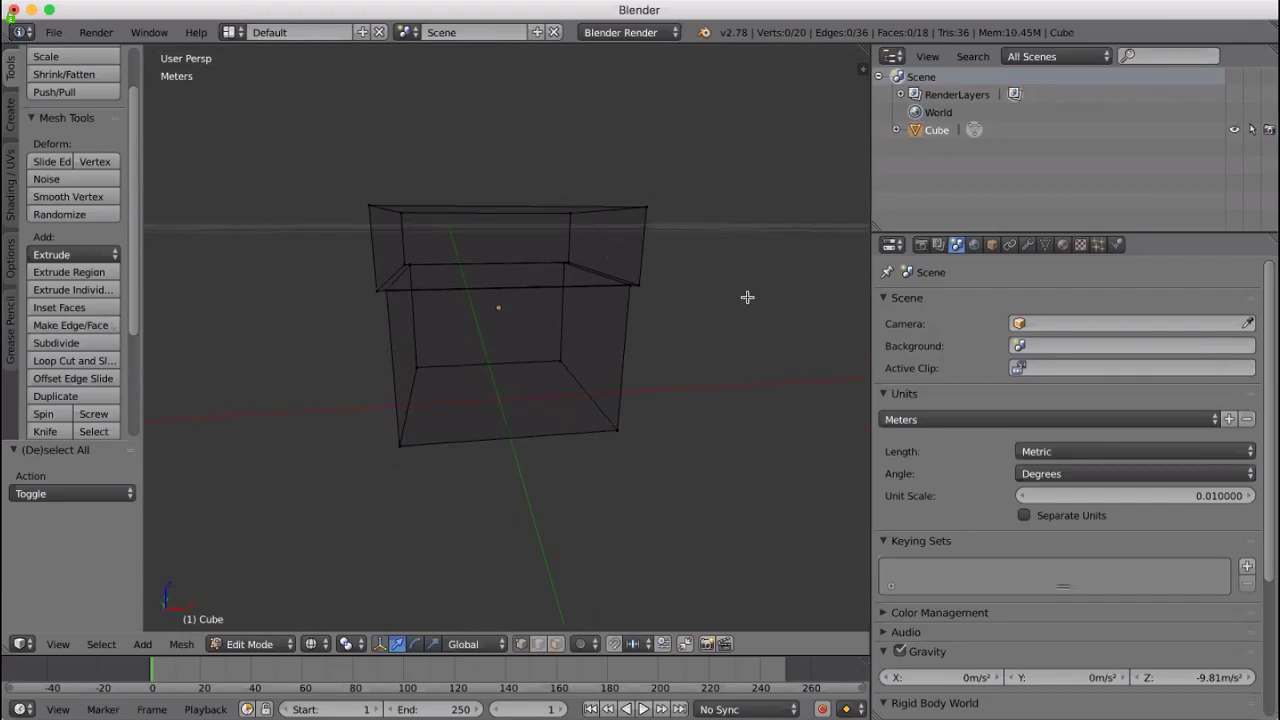
mouse_move(727, 338)
middle_mouse_down()
mouse_move(639, 356)
mouse_move(723, 351)
middle_mouse_up()
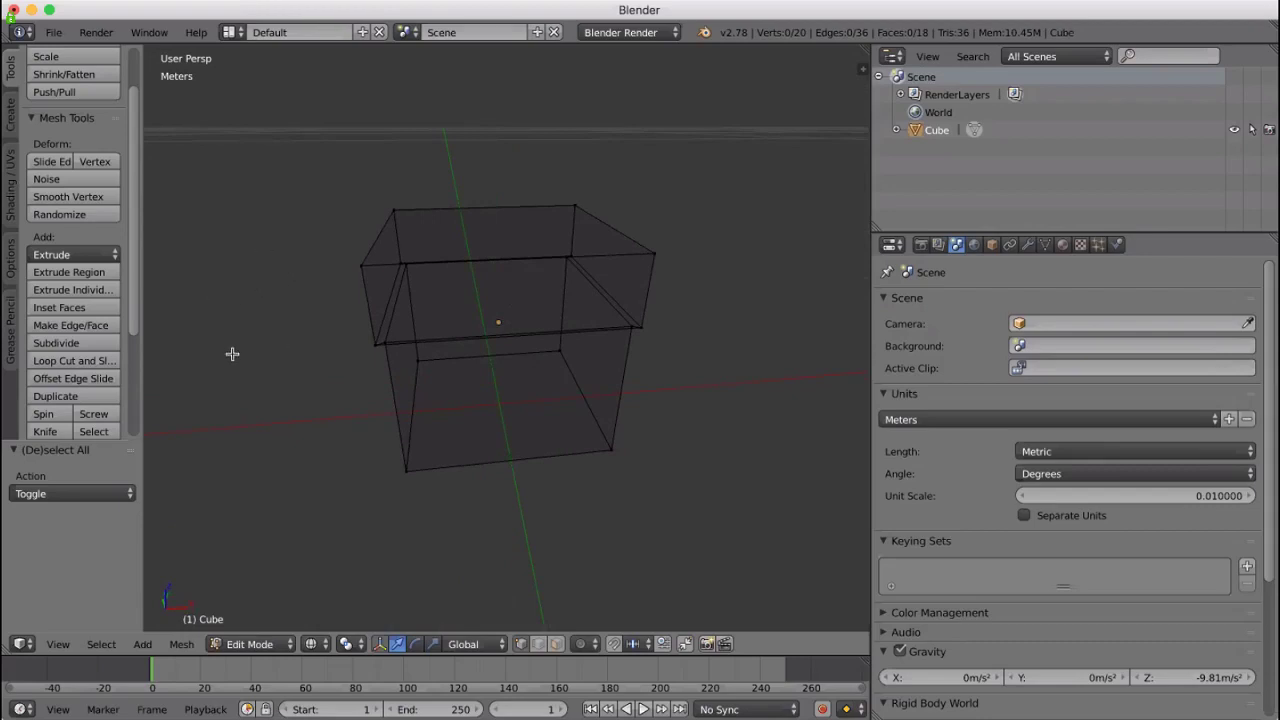
Cut two vertical edge loops just left and right of the box's centre
left_click(73, 360)
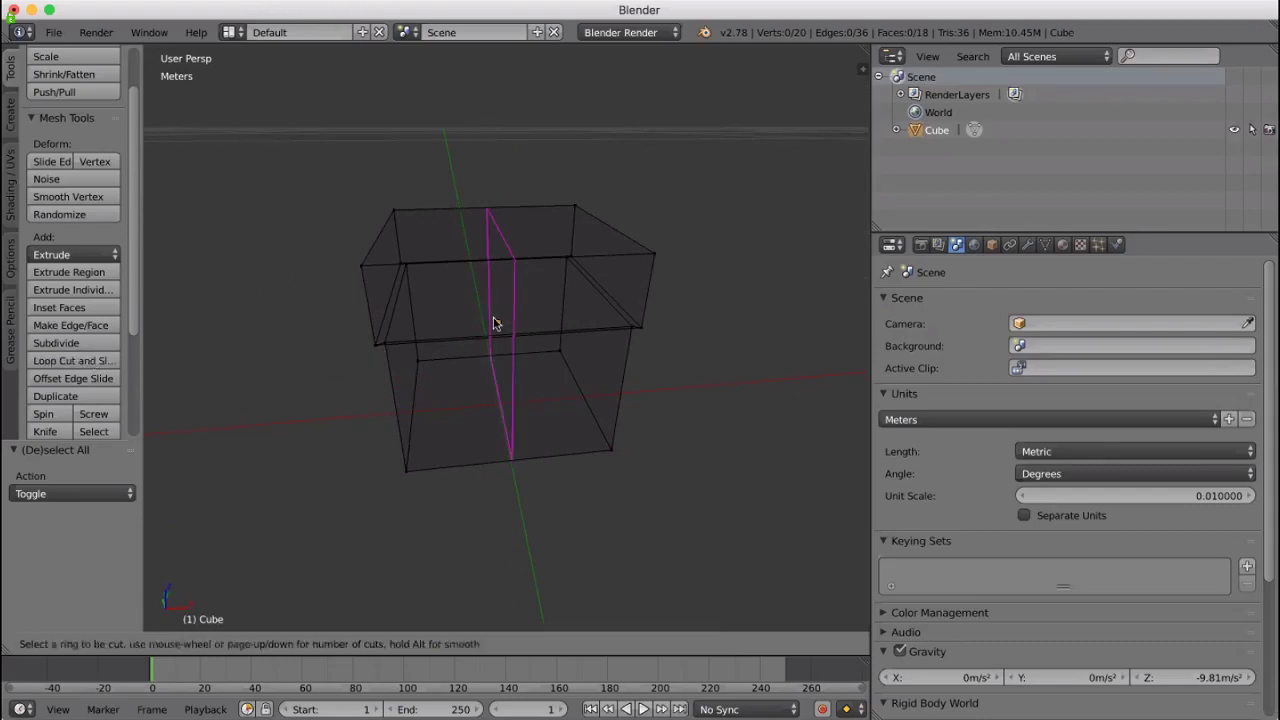
left_click(508, 330)
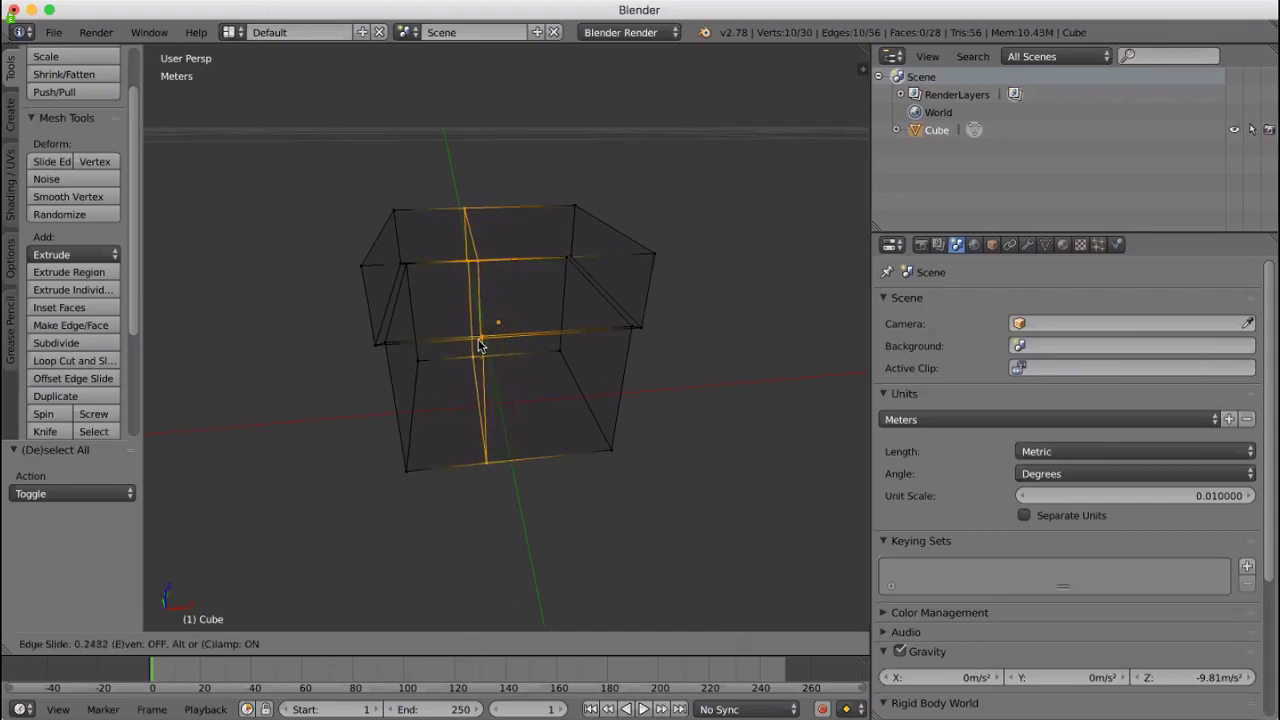
left_click(479, 344)
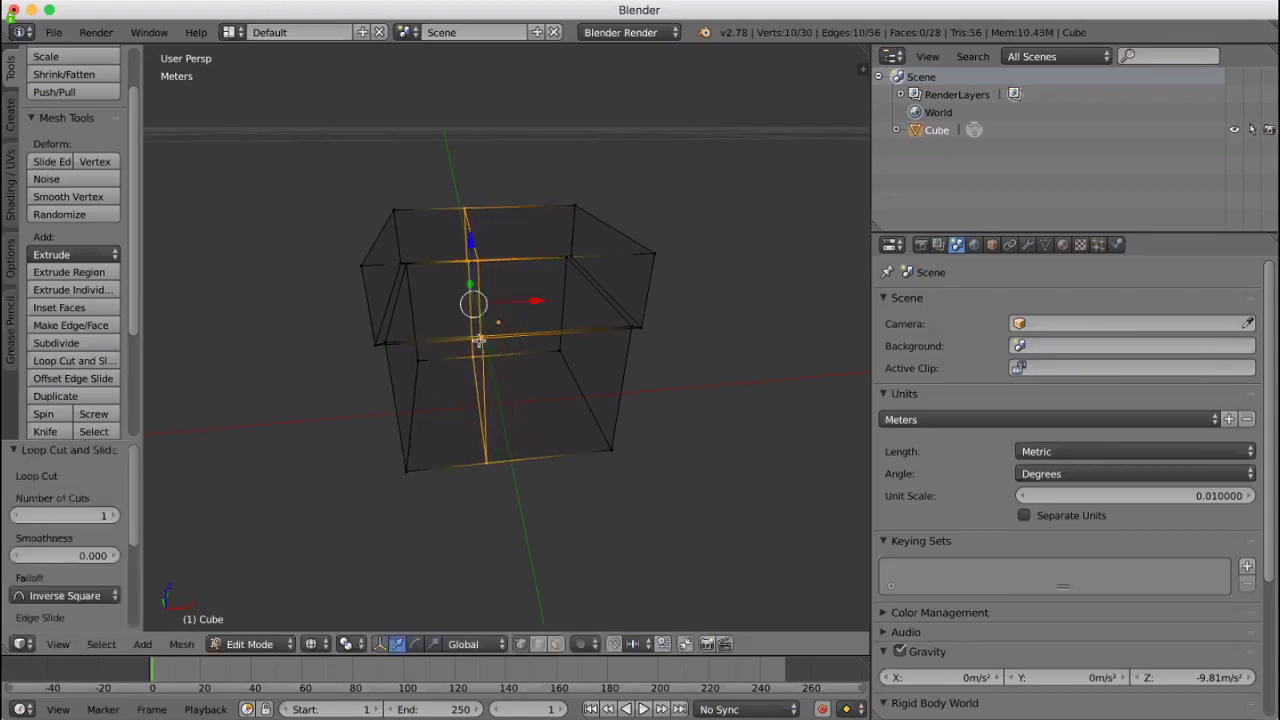
left_click(97, 361)
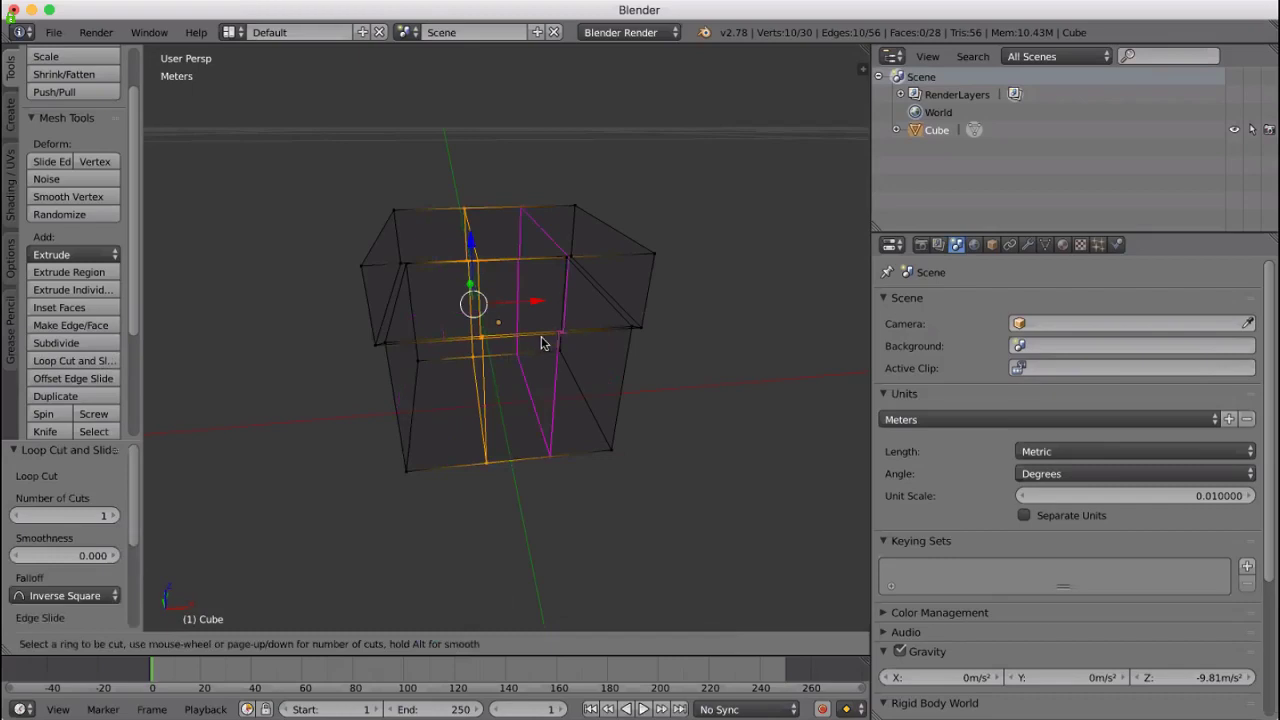
left_click(540, 343)
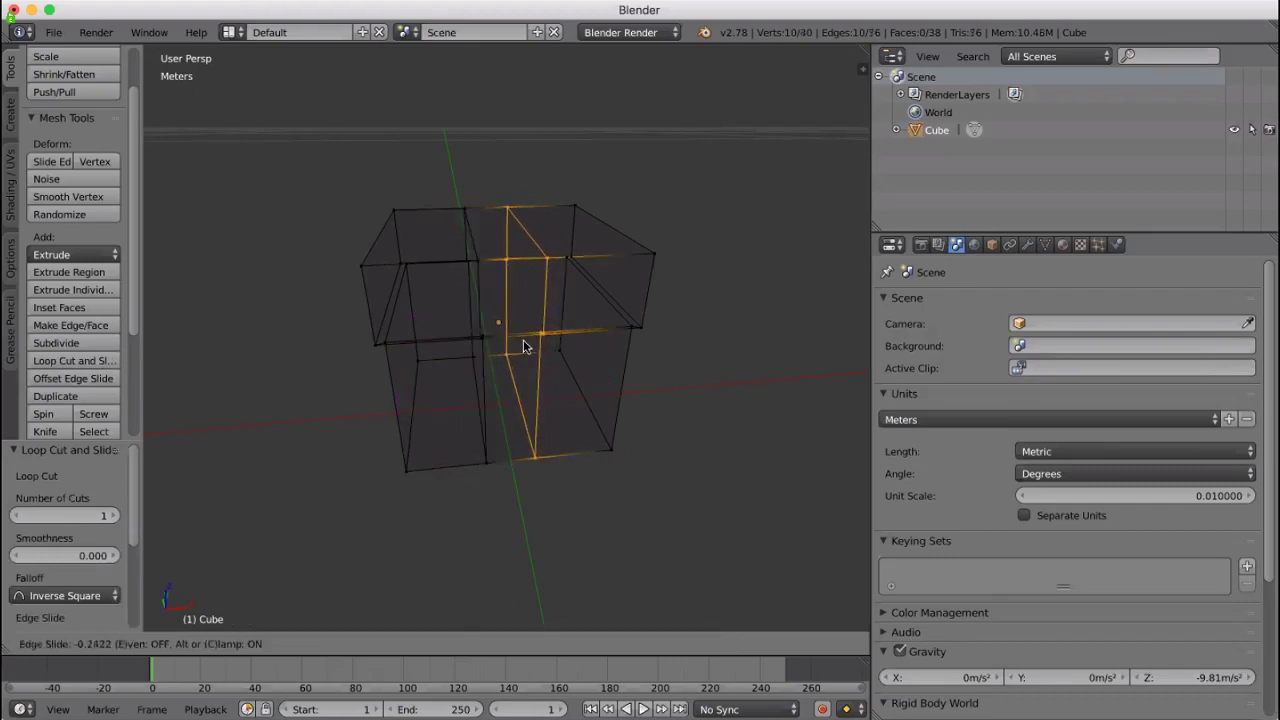
left_click(523, 346)
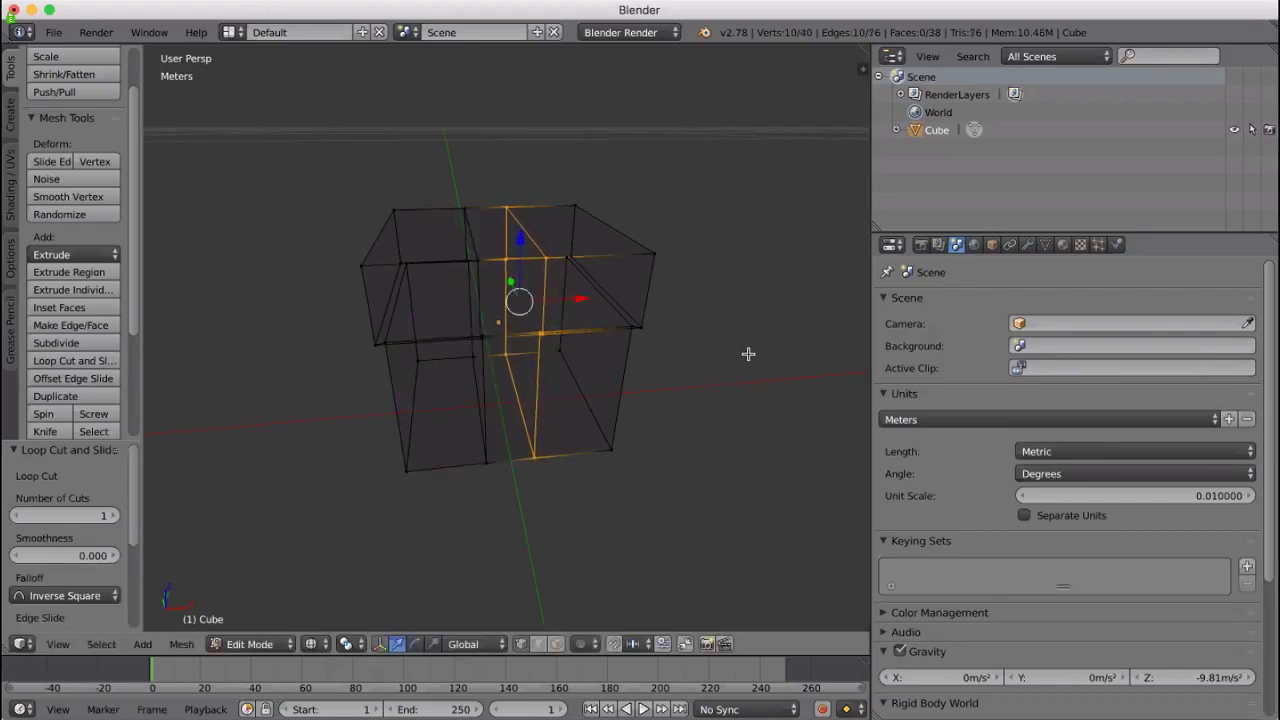
middle_click_drag(748, 354, 651, 354)
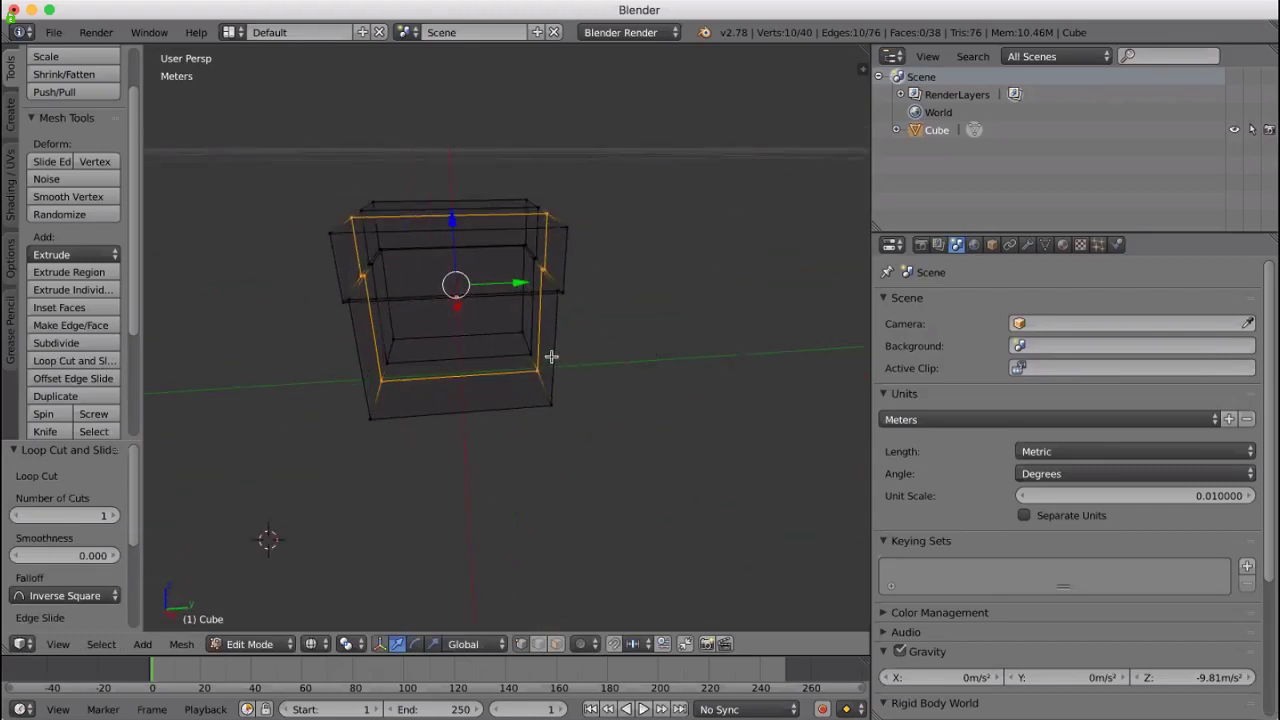
Add two further loop cuts on the box, slide them into place, and deselect everything
left_click(73, 360)
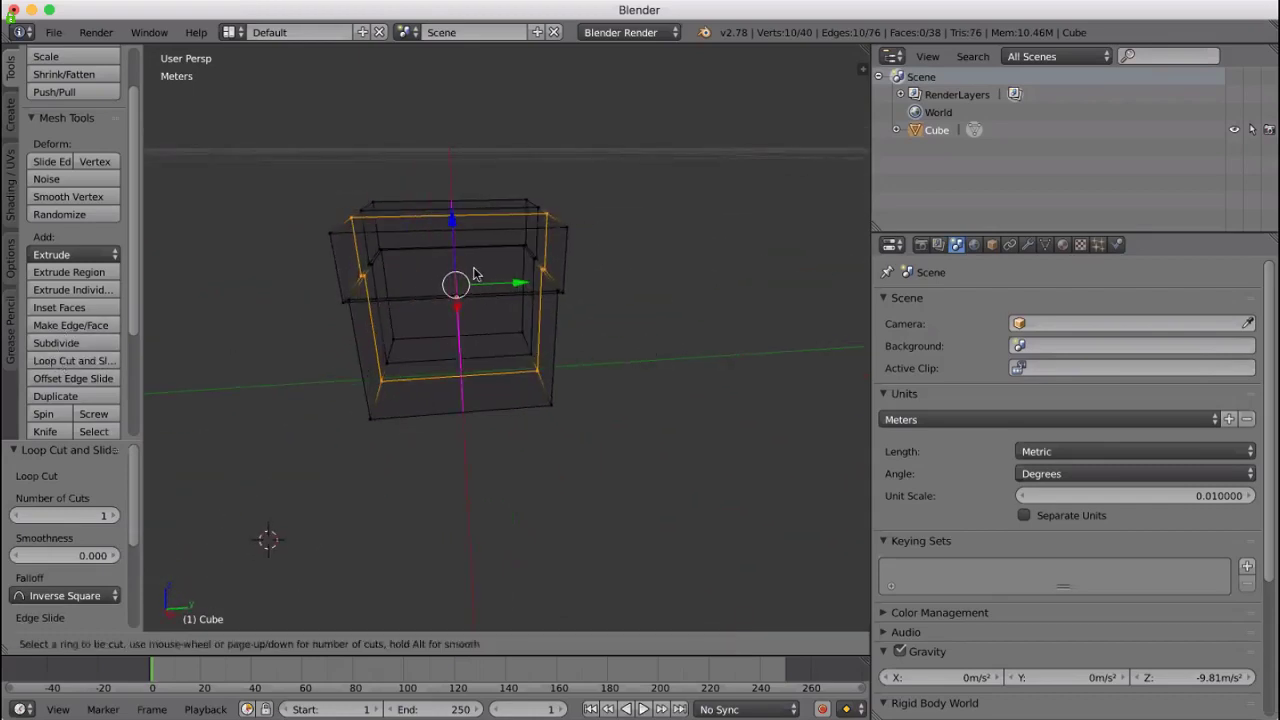
scroll(450, 283, "up", 8)
left_click(425, 285)
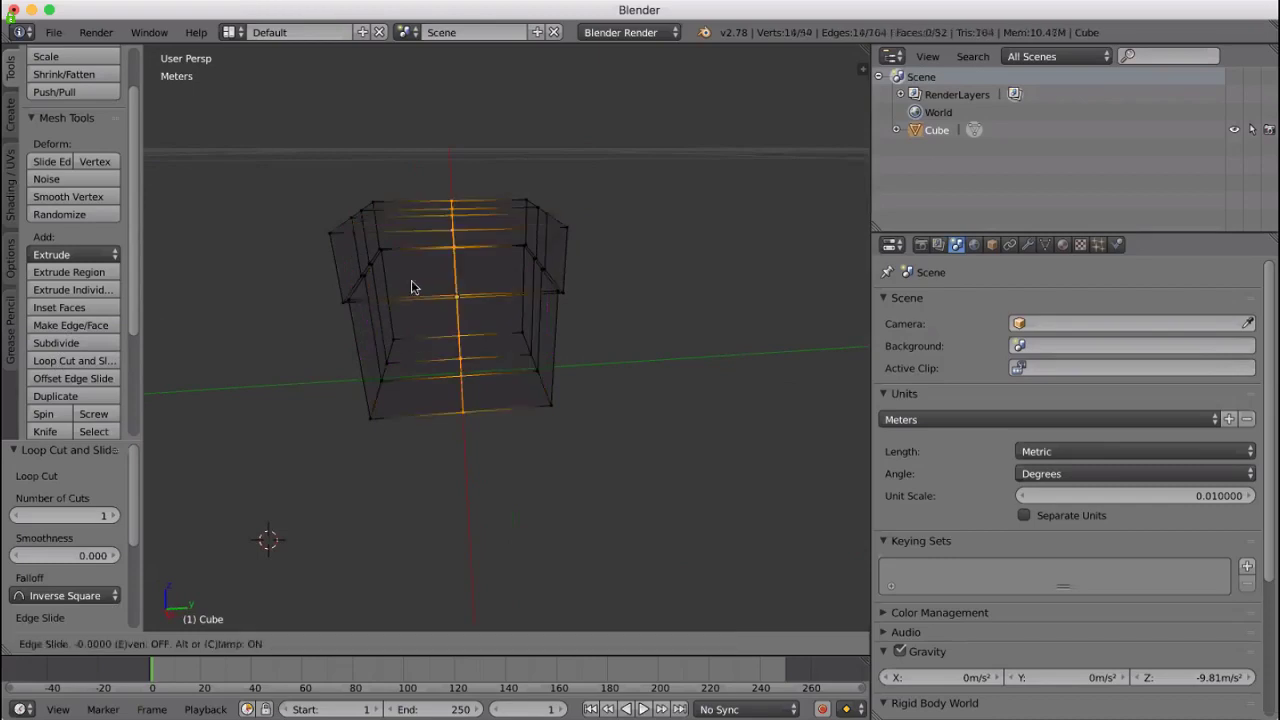
left_click(392, 279)
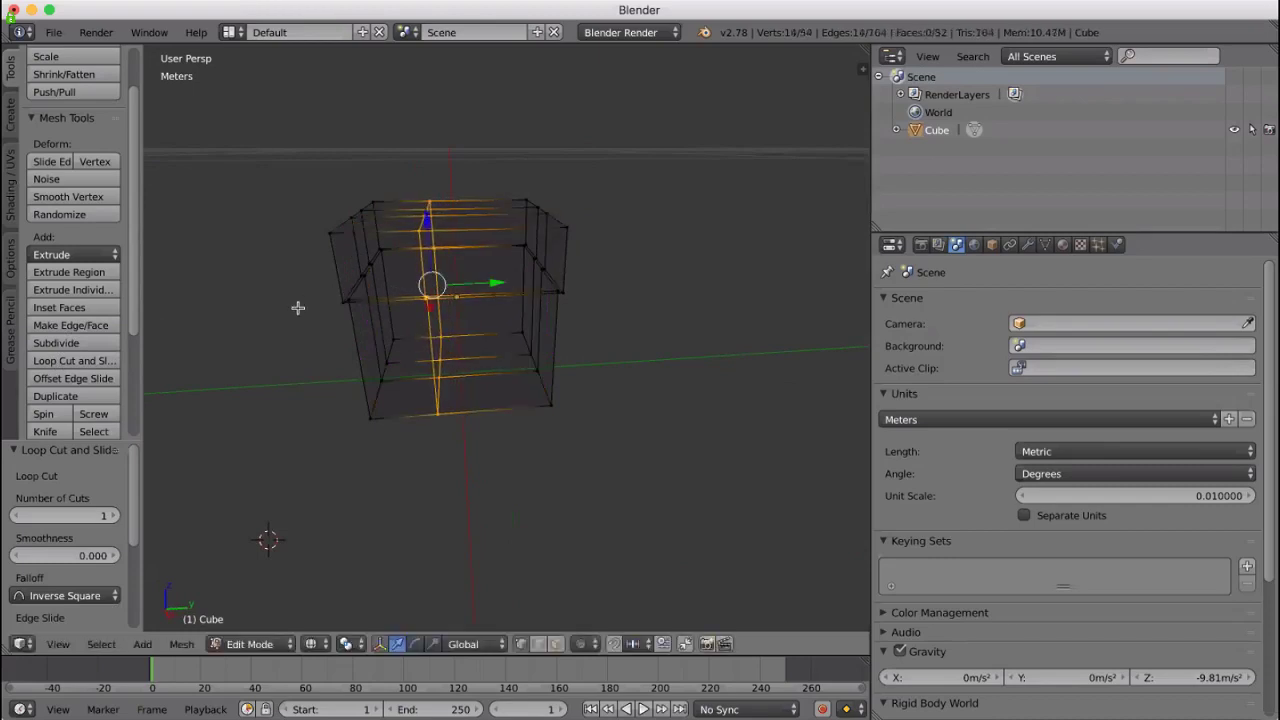
left_click(75, 360)
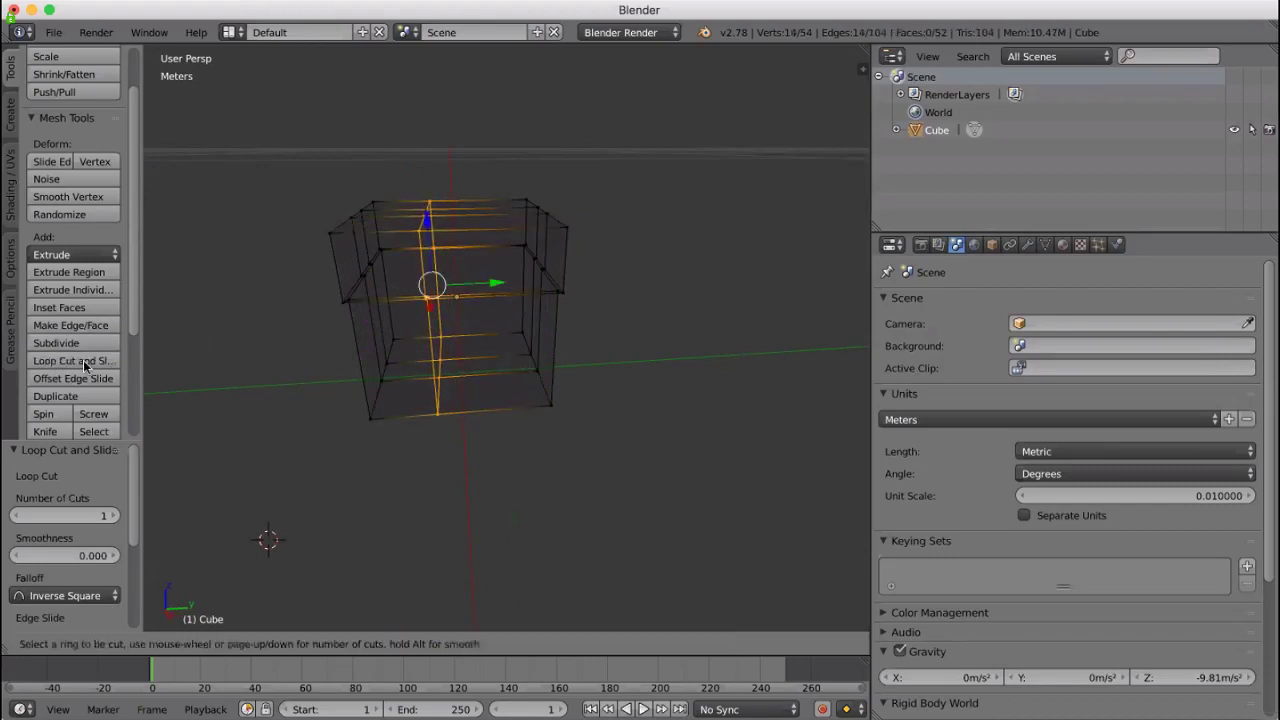
left_click(495, 305)
left_click(483, 309)
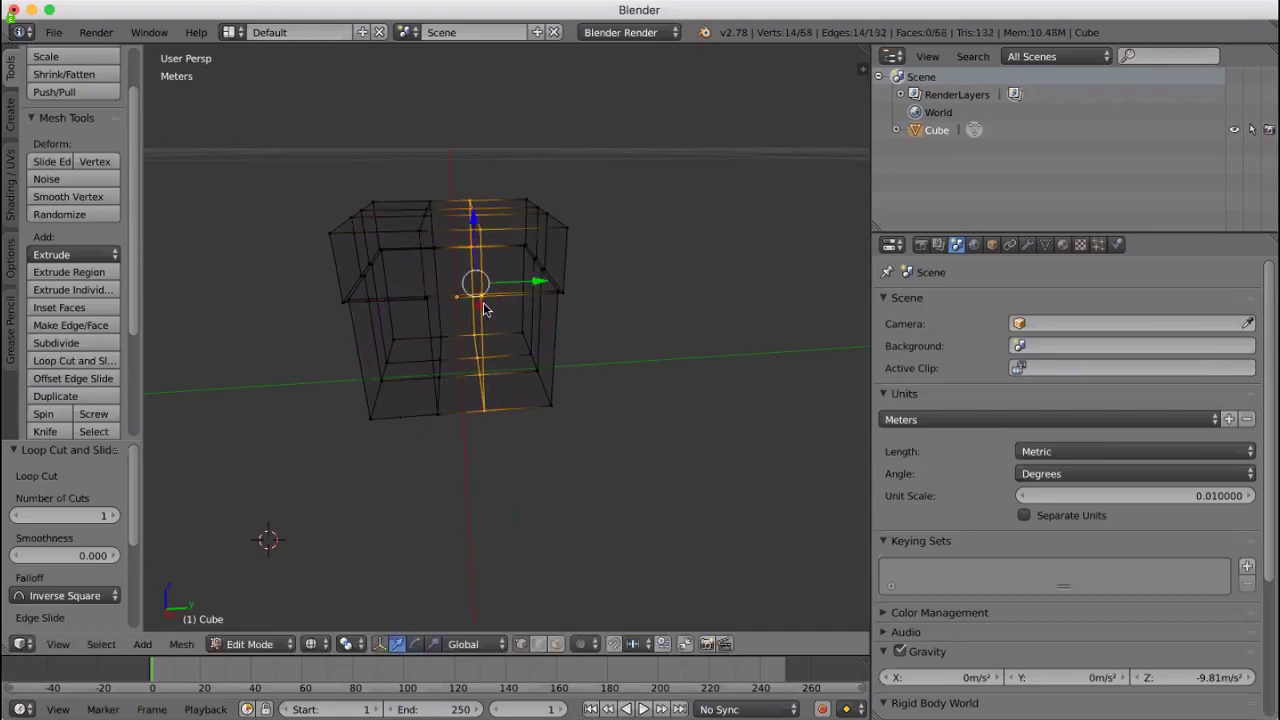
middle_click_drag(646, 306, 740, 374)
key("a")
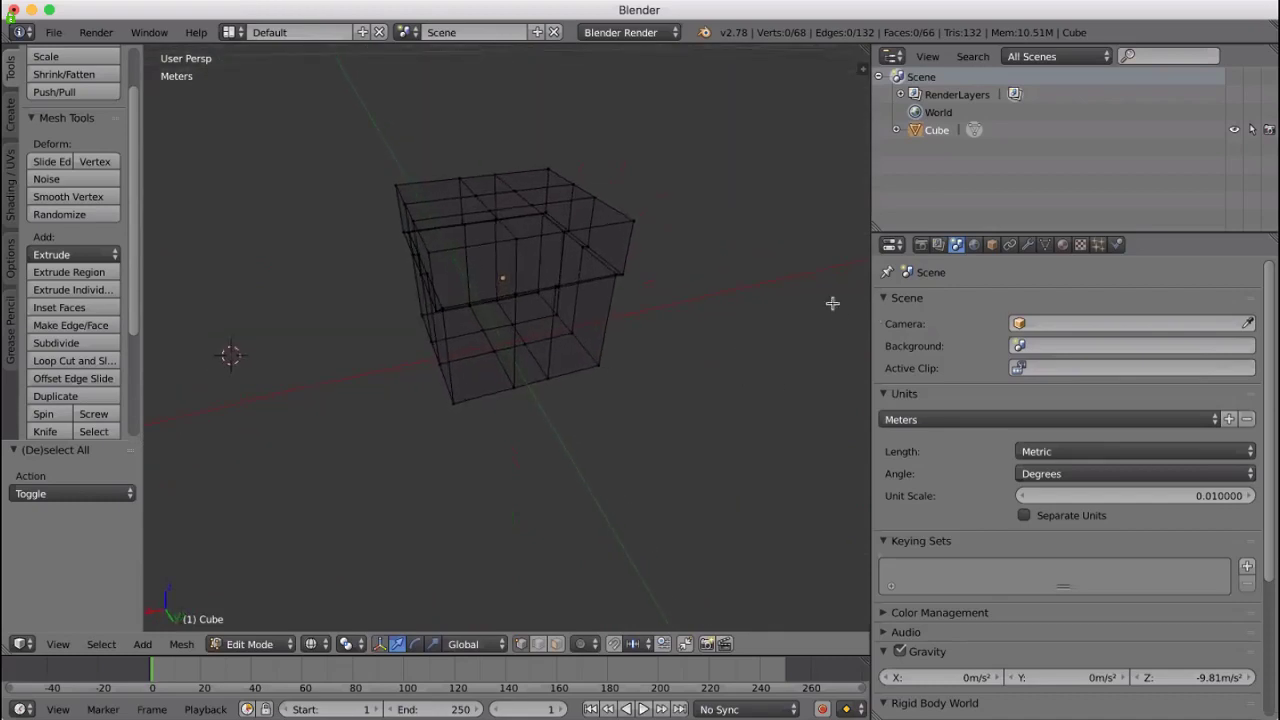
Switch the viewport shading to Texture so the box shows as solid white surfaces
middle_click_drag(702, 238, 712, 232)
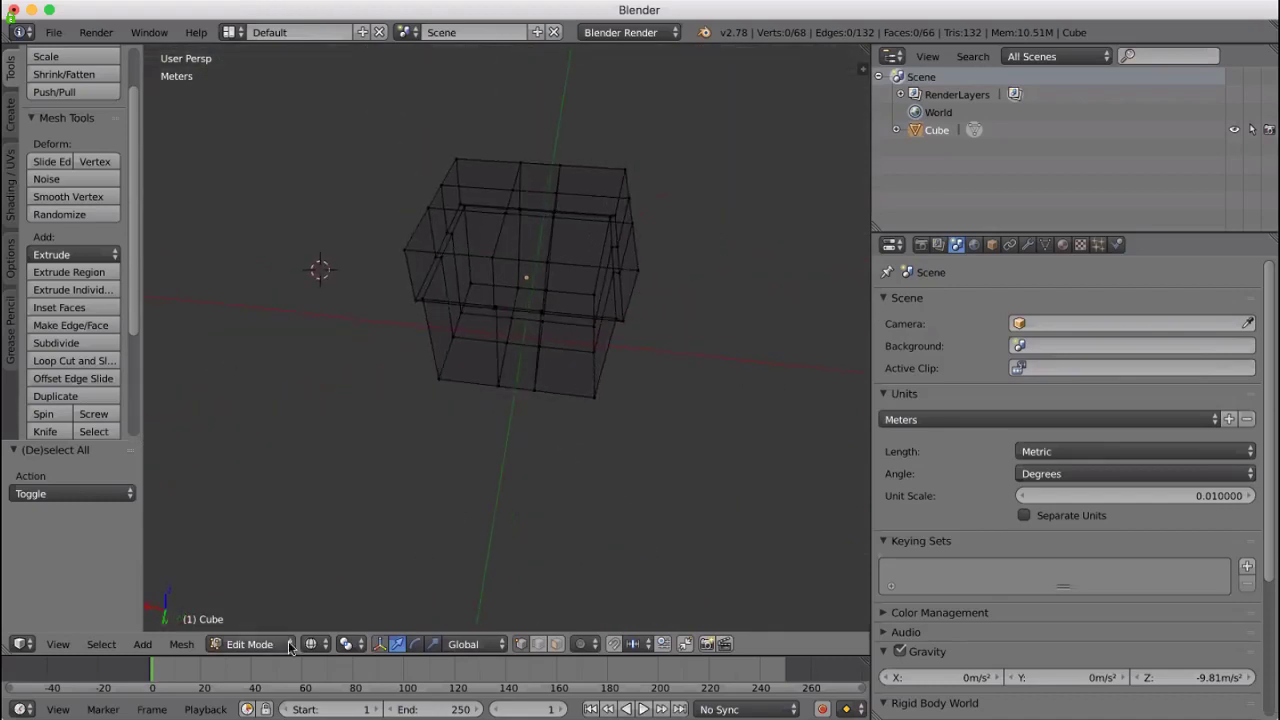
left_click(320, 645)
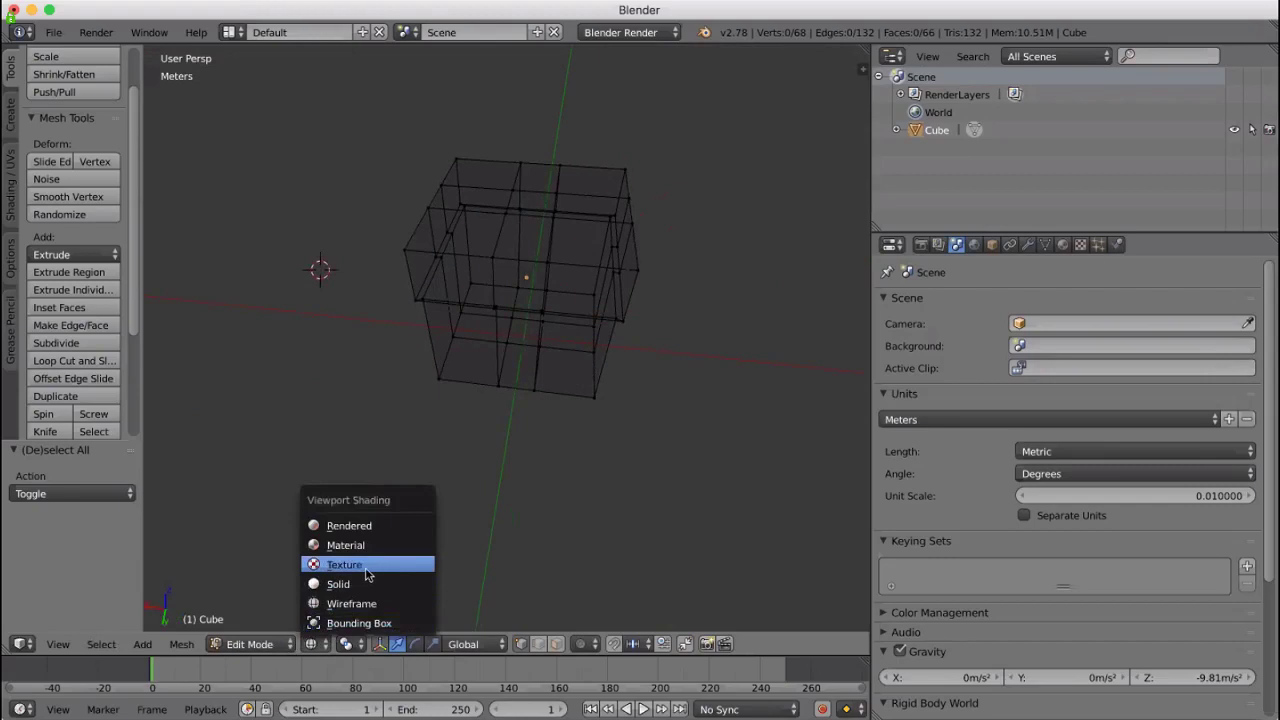
left_click(355, 565)
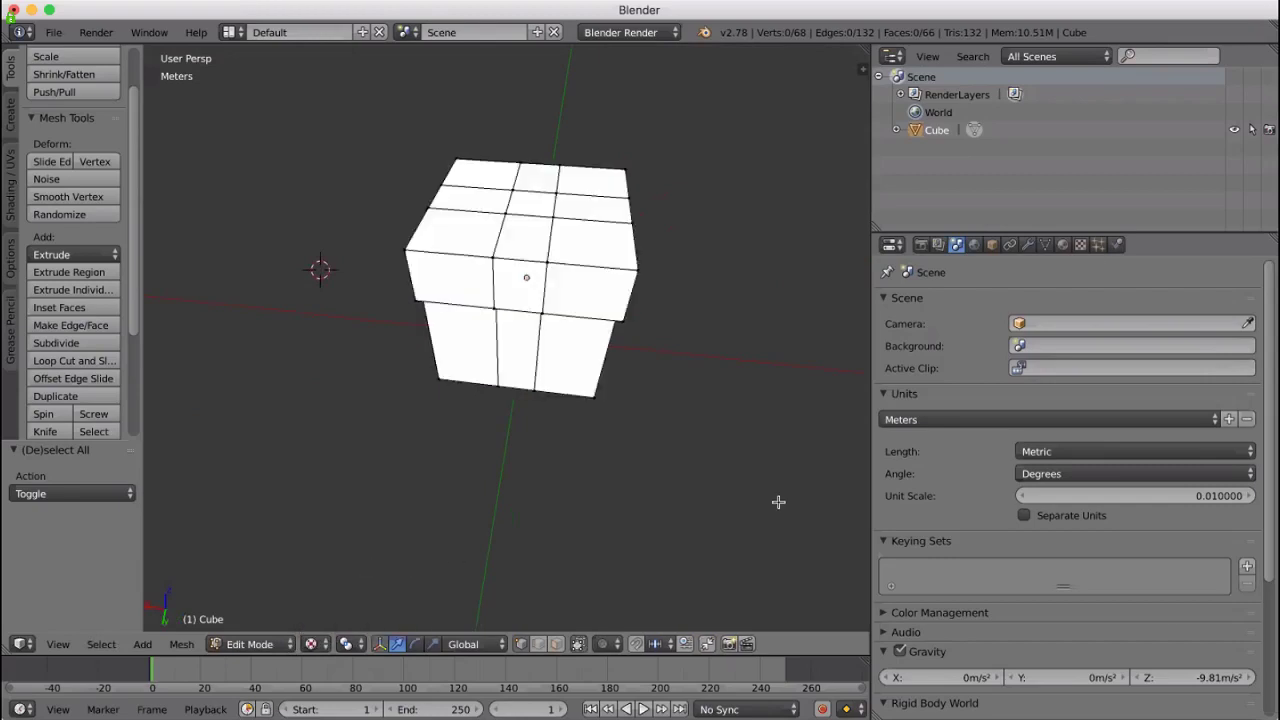
scroll(778, 502, "down", 10)
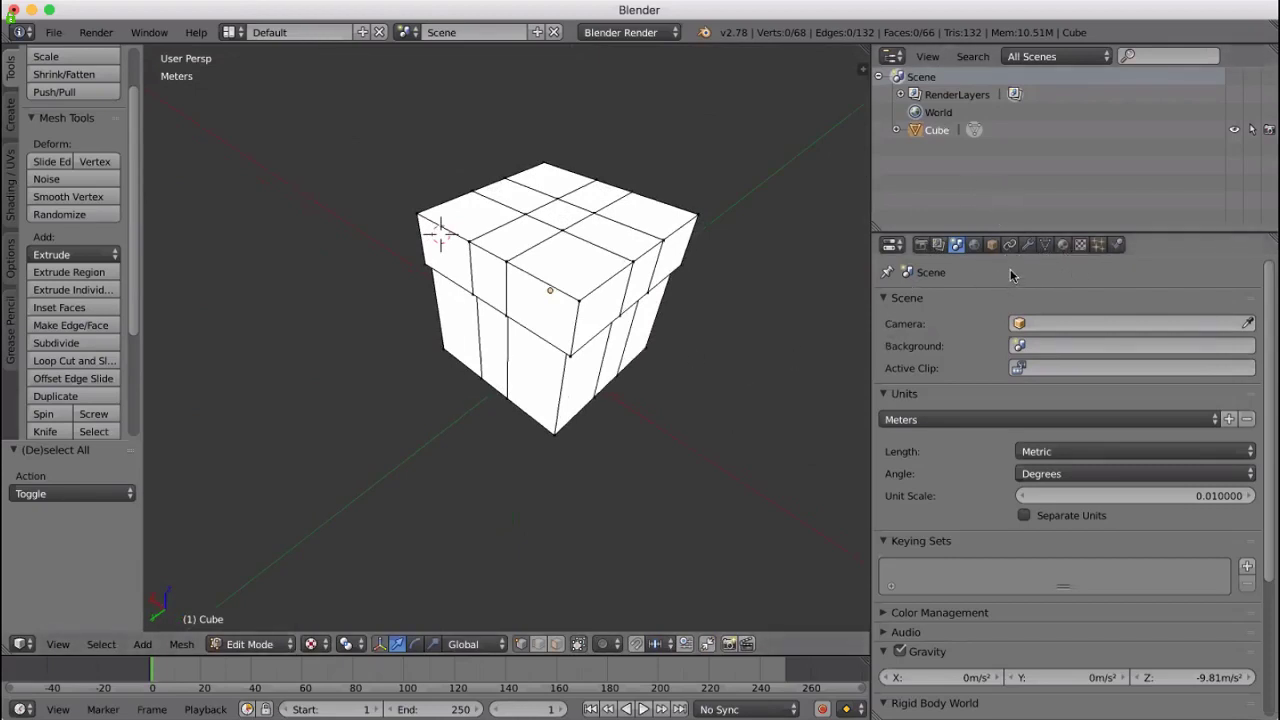
Add a new material to the cube and name it Wrap
left_click(1063, 245)
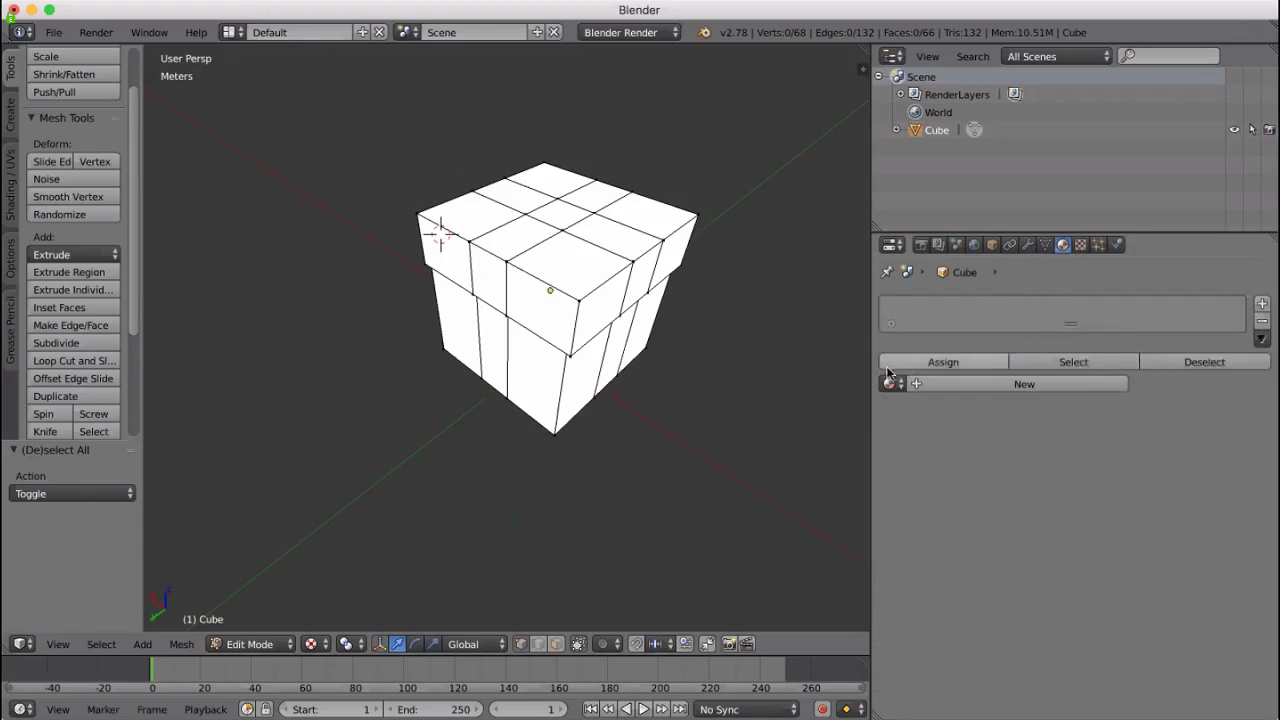
left_click(921, 385)
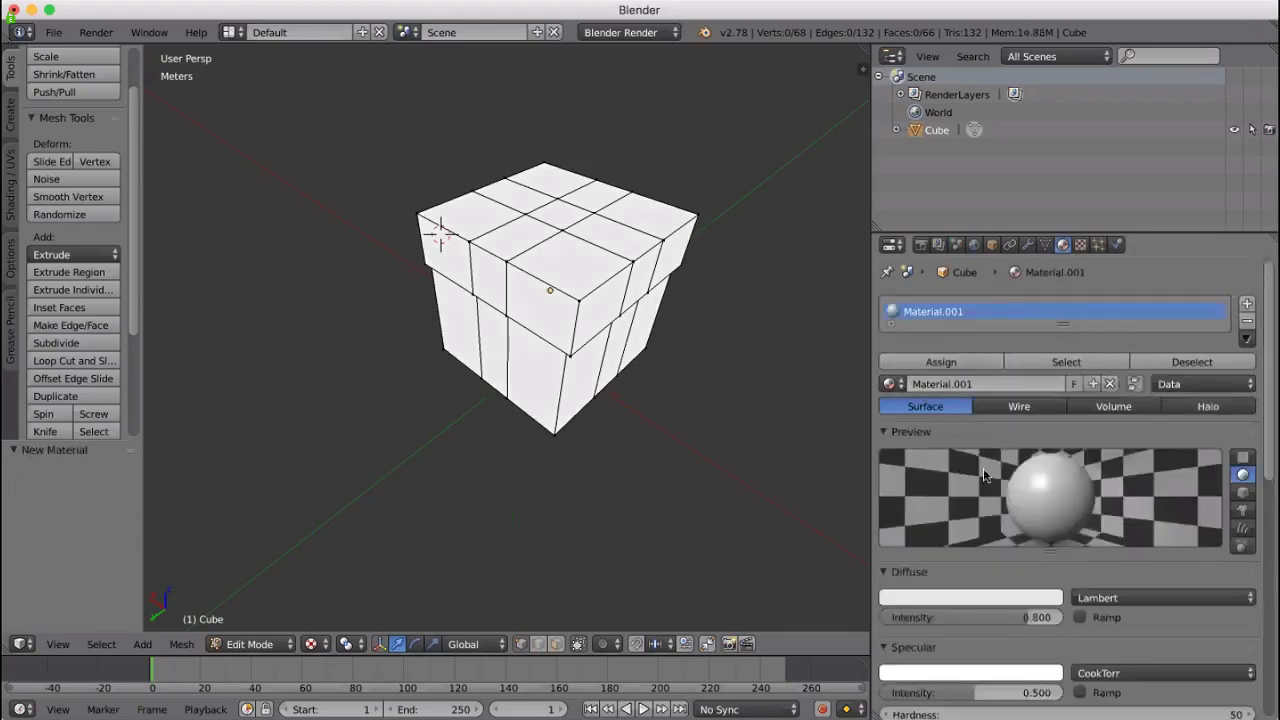
double_click(968, 310)
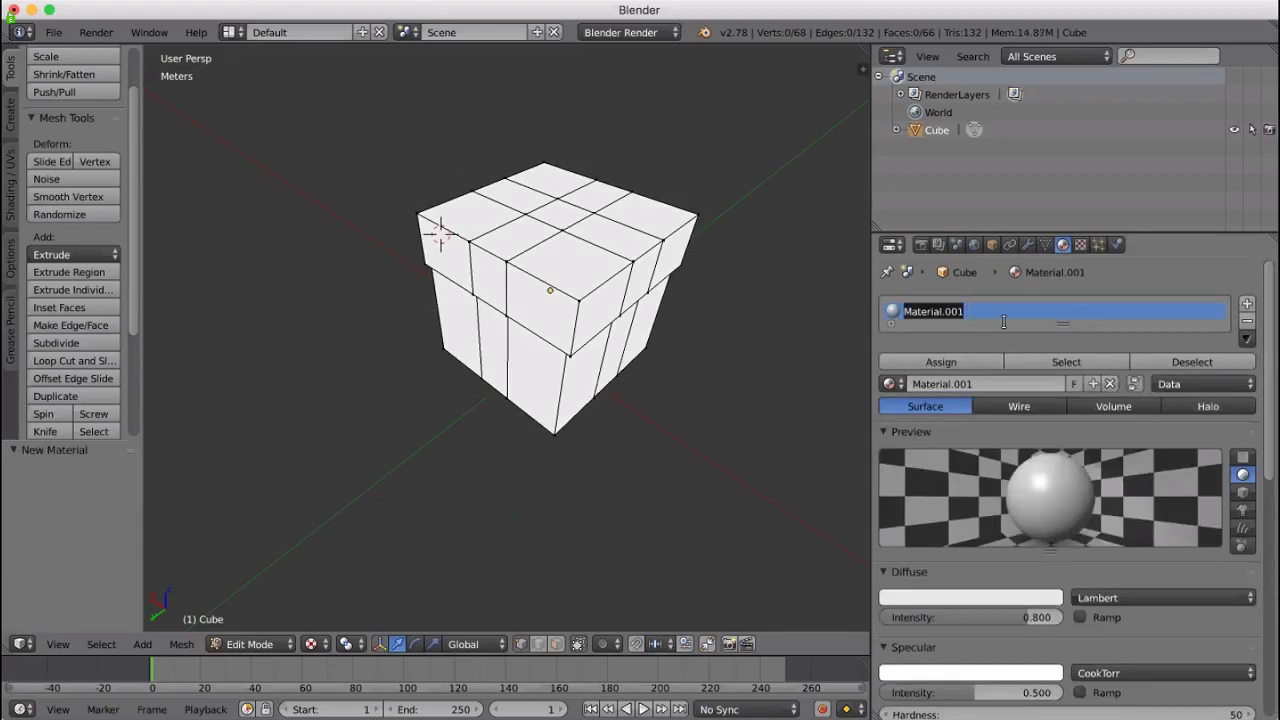
type("Wrap")
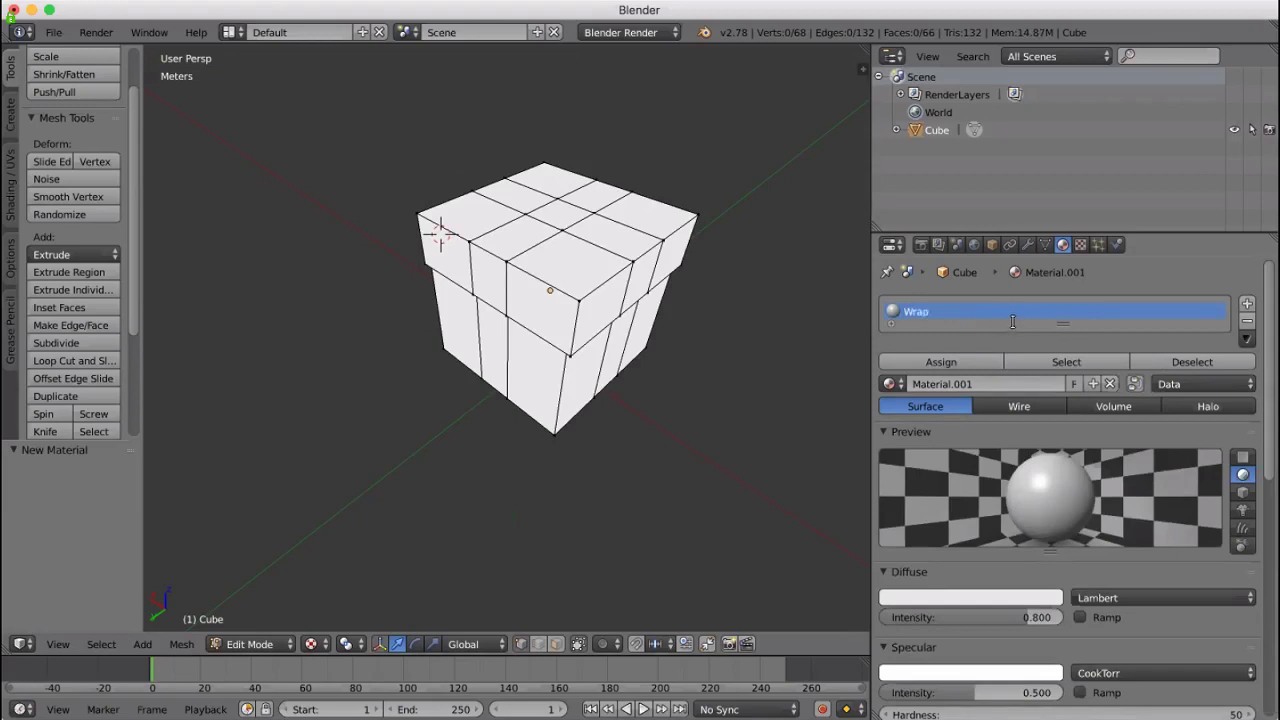
Assign Wrap to the whole mesh, check it with Select/Deselect, and open its diffuse colour picker
left_click(947, 364)
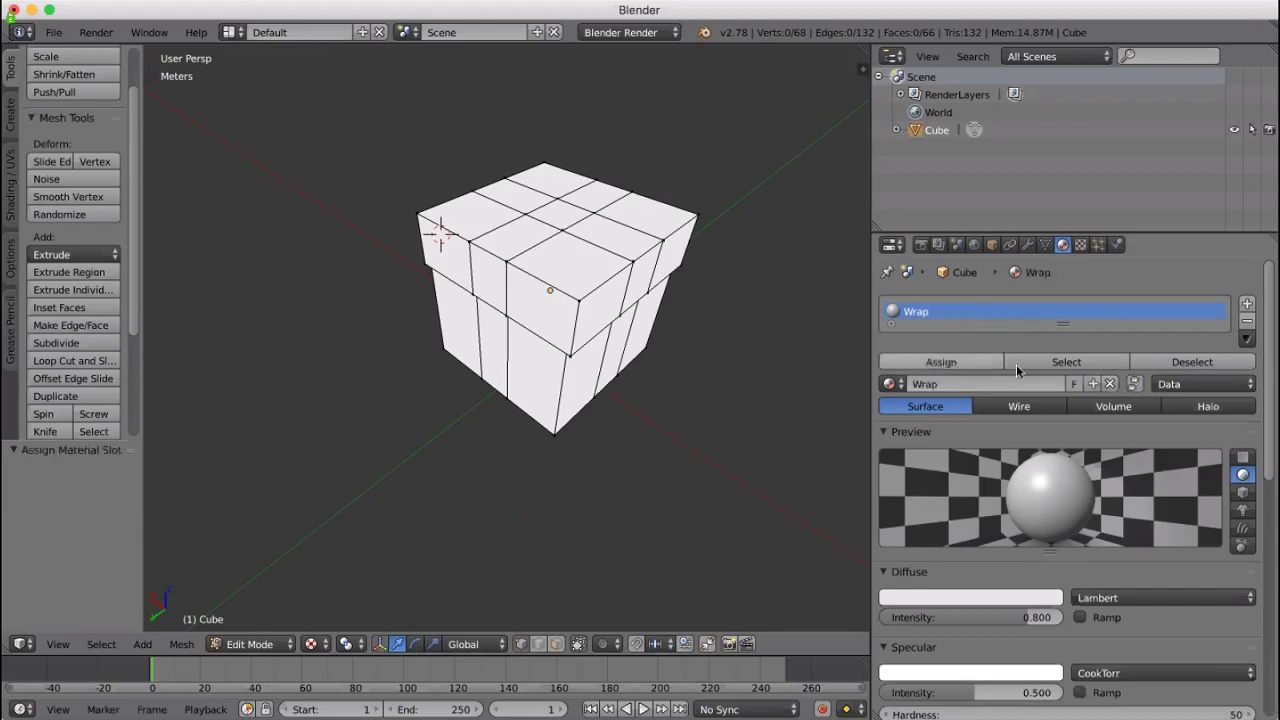
left_click(1105, 366)
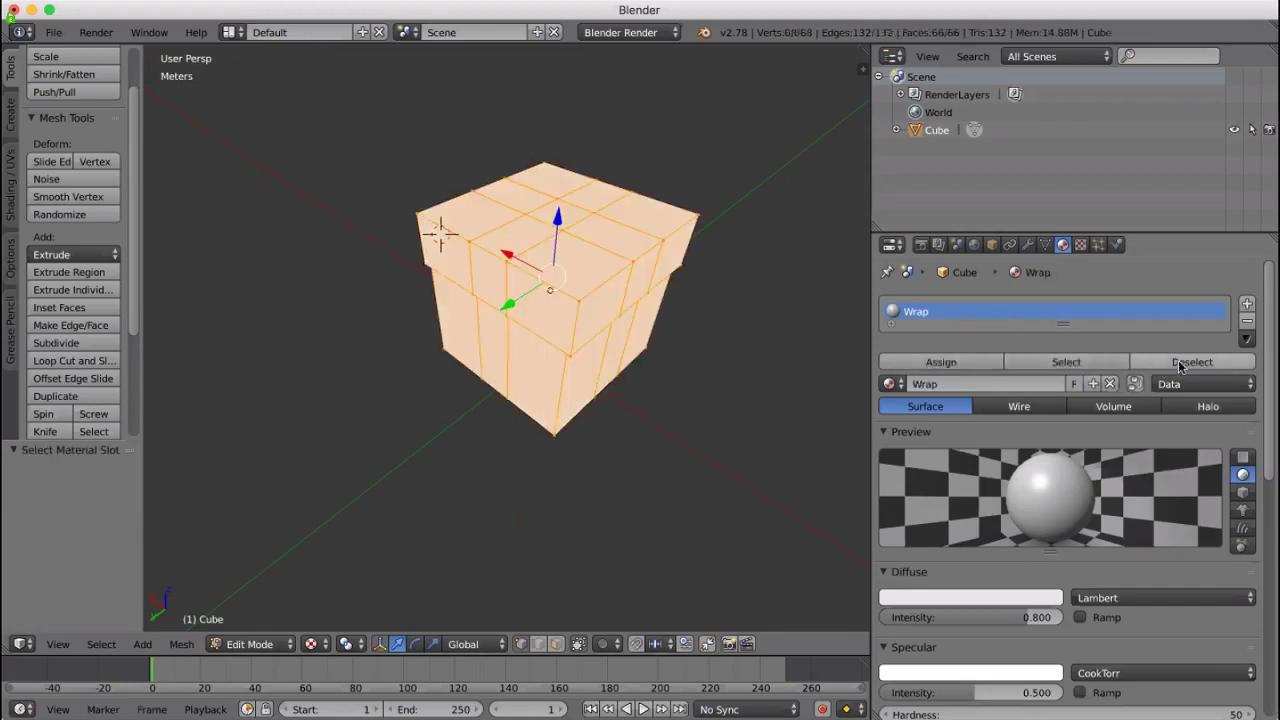
left_click(1140, 364)
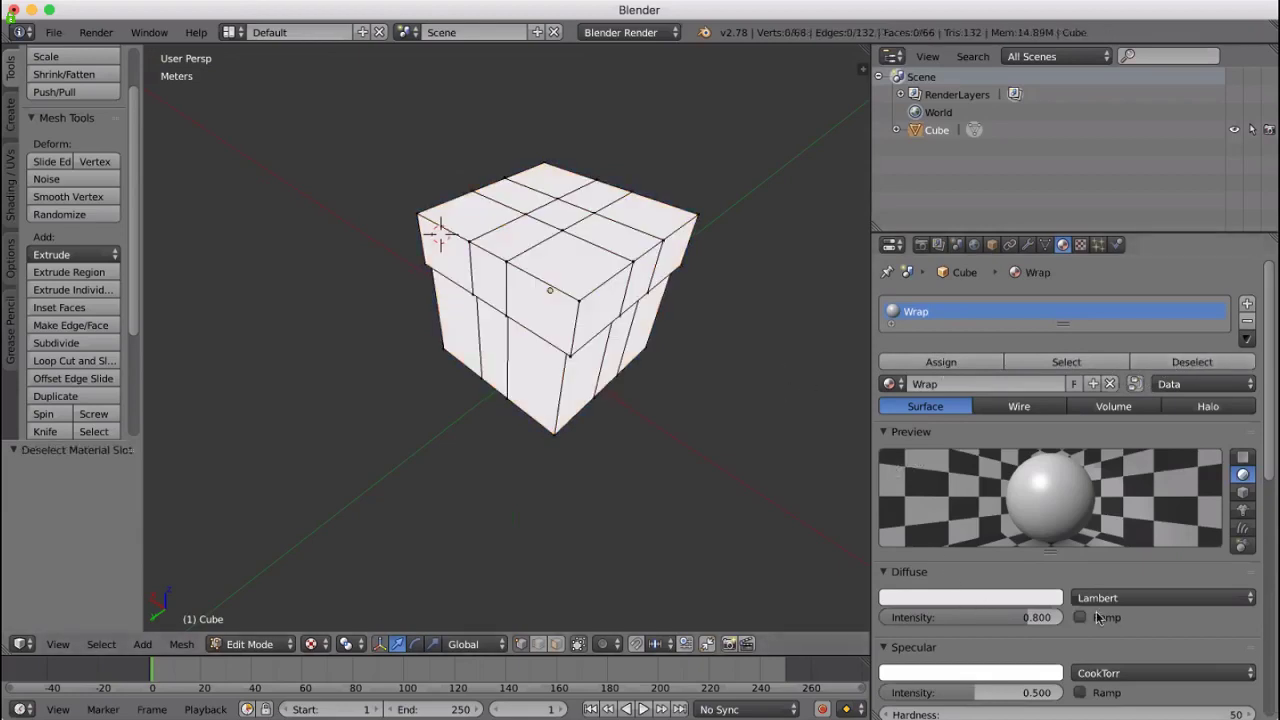
left_click(1017, 599)
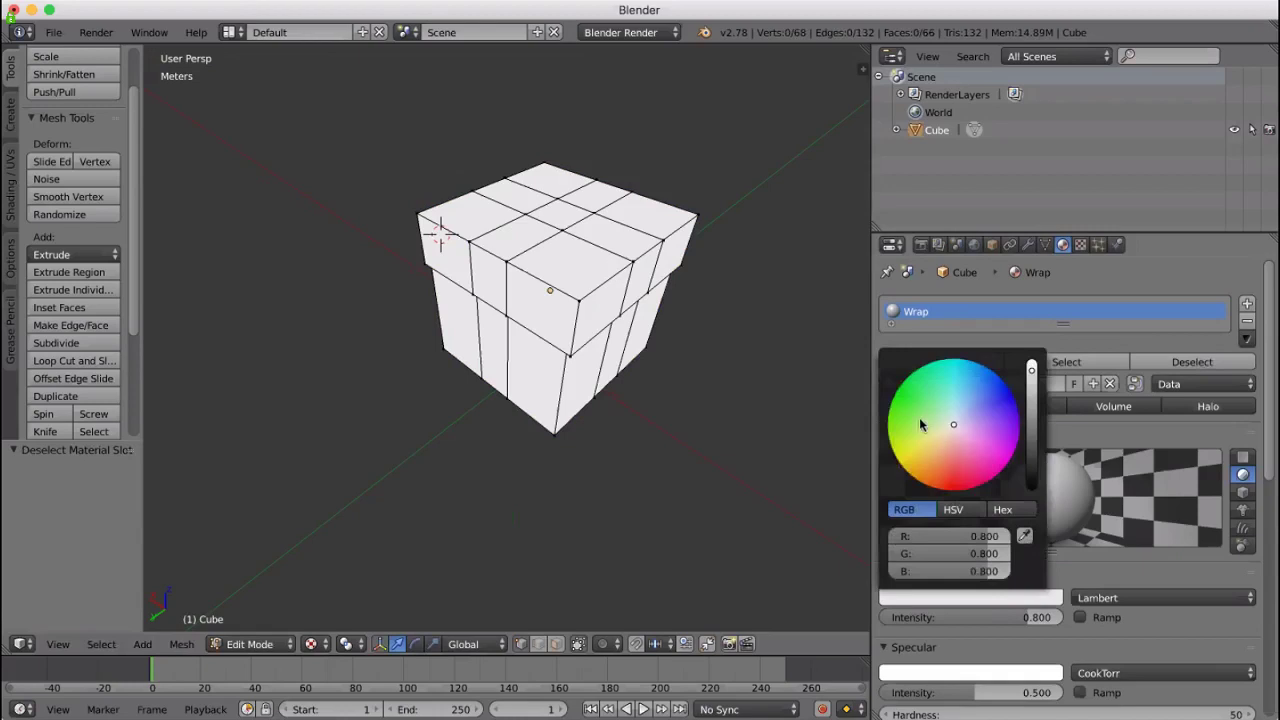
Set Wrap's diffuse colour to bright green and orbit around the green box
mouse_move(921, 424)
left_mouse_down()
mouse_move(891, 422)
mouse_move(918, 428)
left_mouse_up()
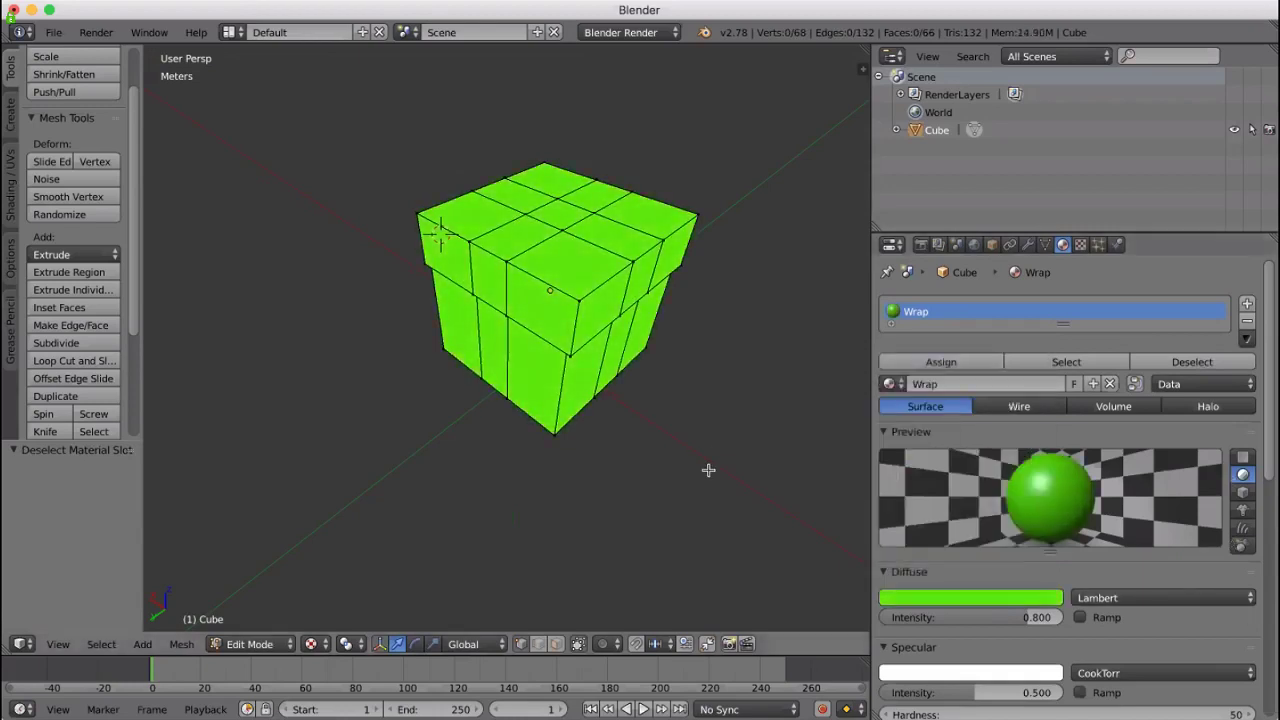
middle_click_drag(708, 470, 705, 430)
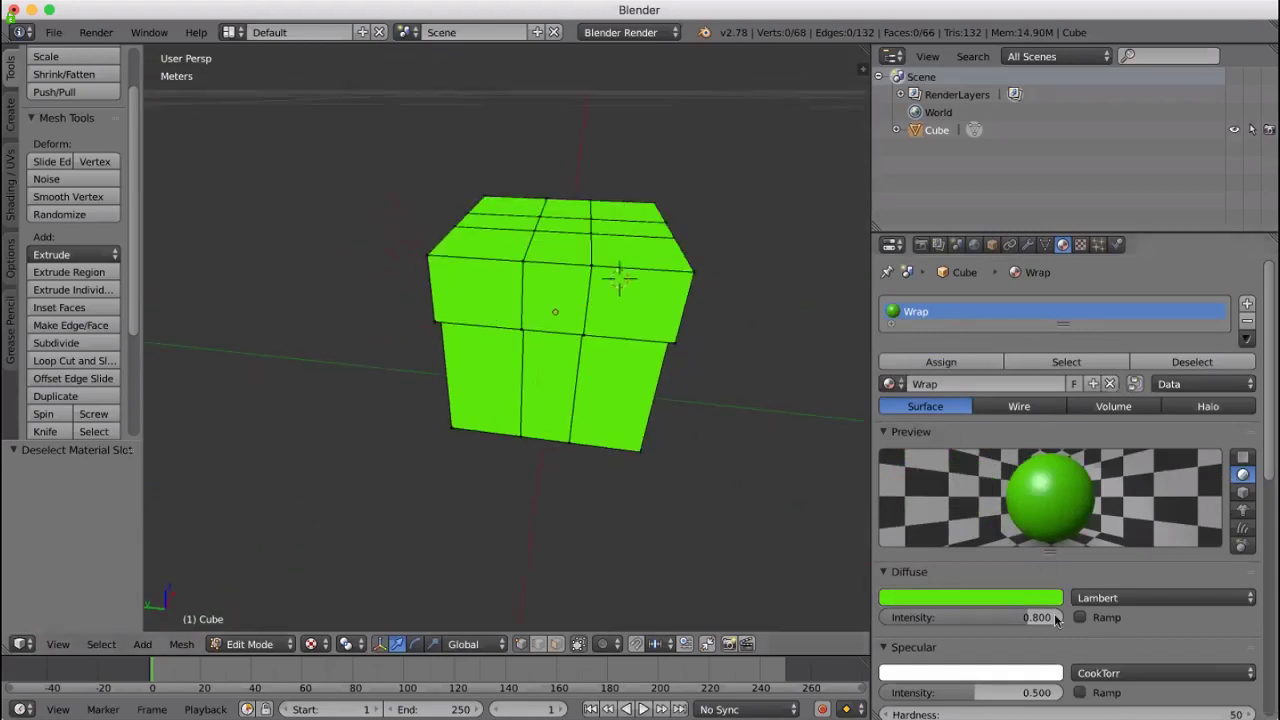
middle_click_drag(656, 481, 613, 480)
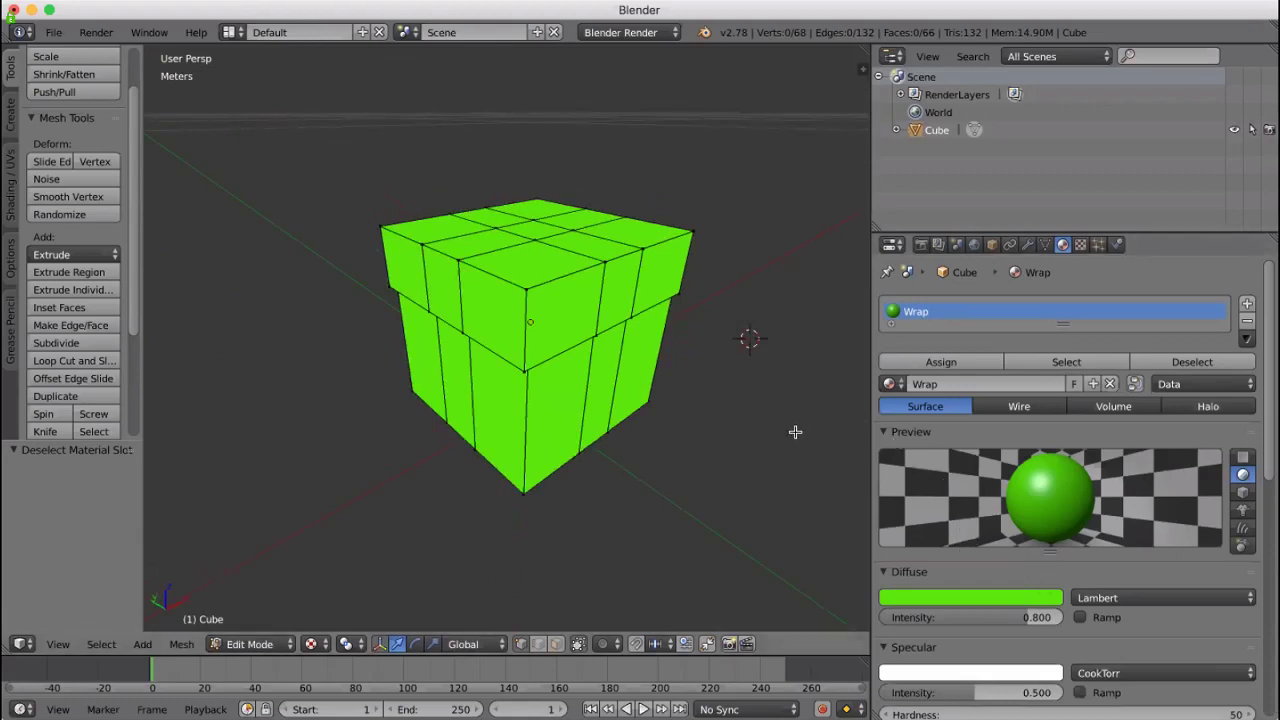
middle_click_drag(771, 429, 765, 432)
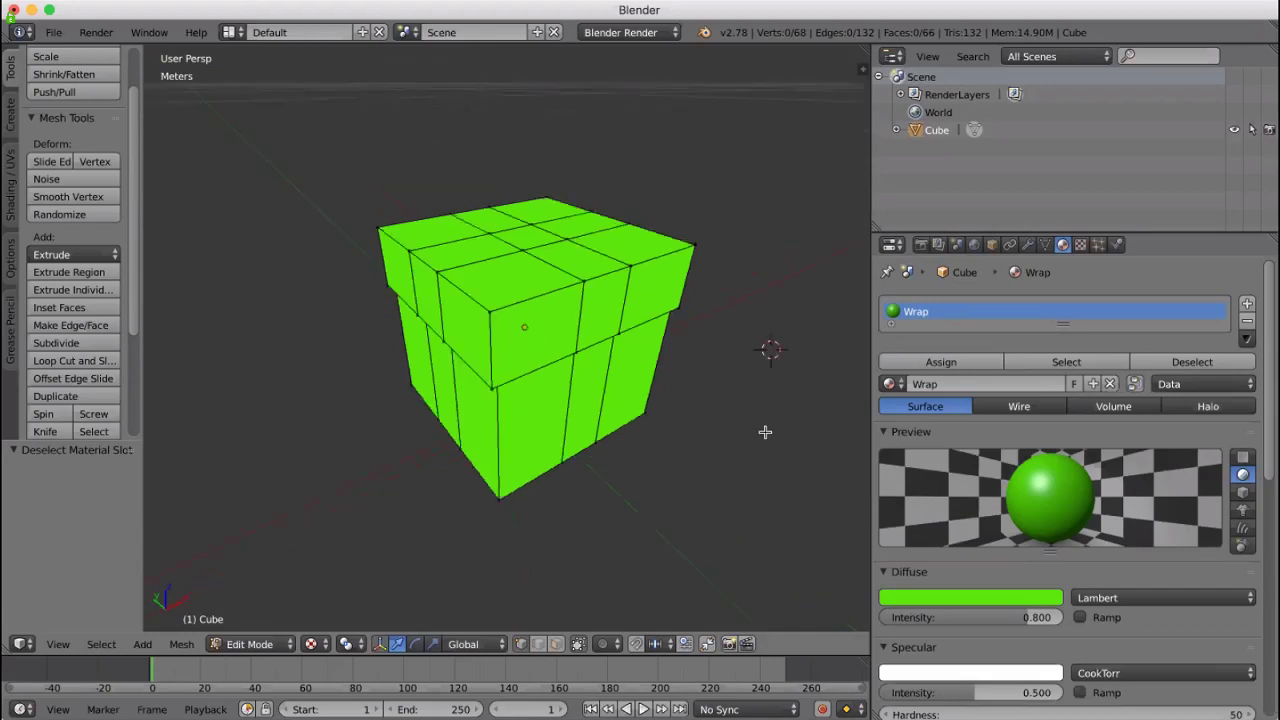
Filter the material slot list by 'Ribbon' and drag its grip down to enlarge it
left_click(890, 324)
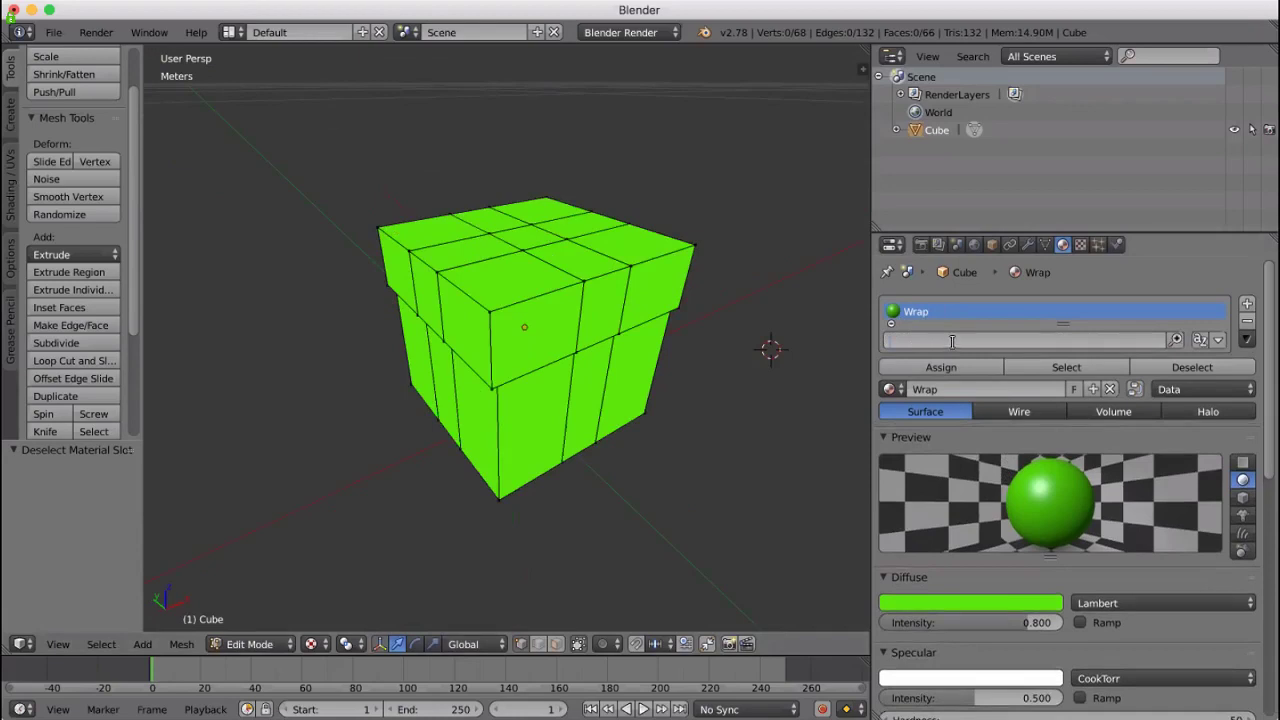
type("Ribbon")
key("Return")
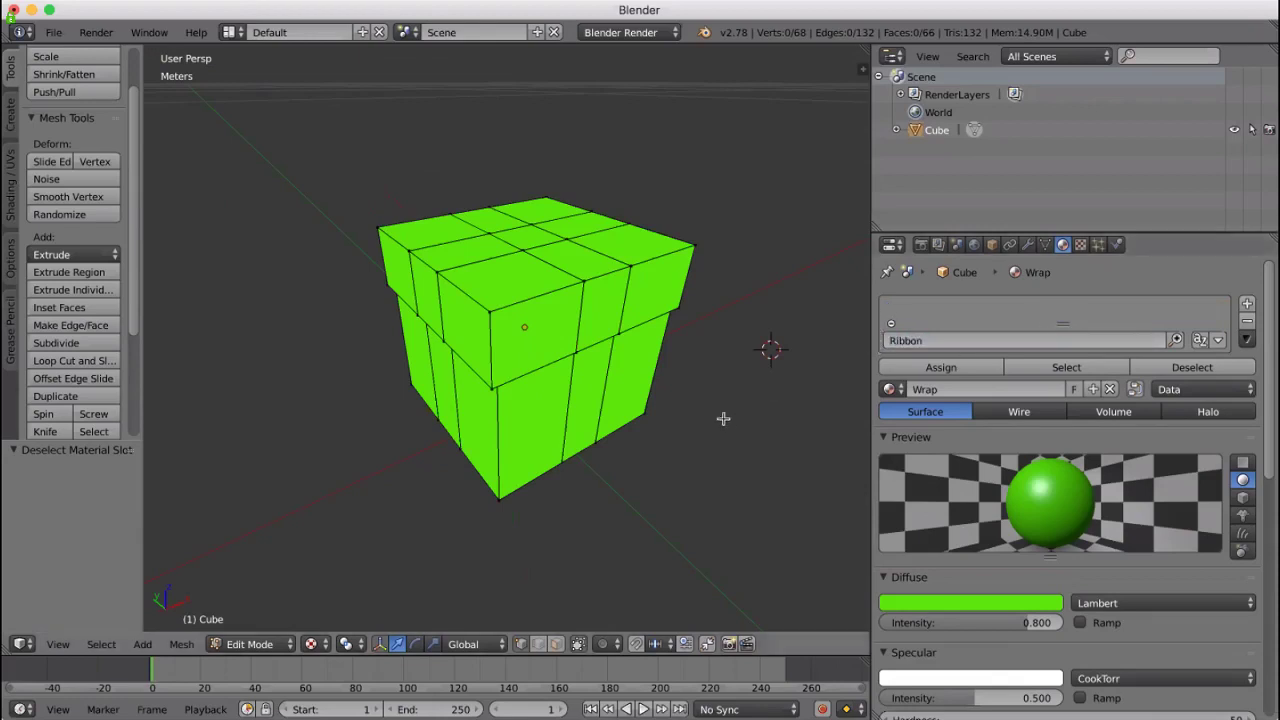
middle_click_drag(746, 414, 711, 401)
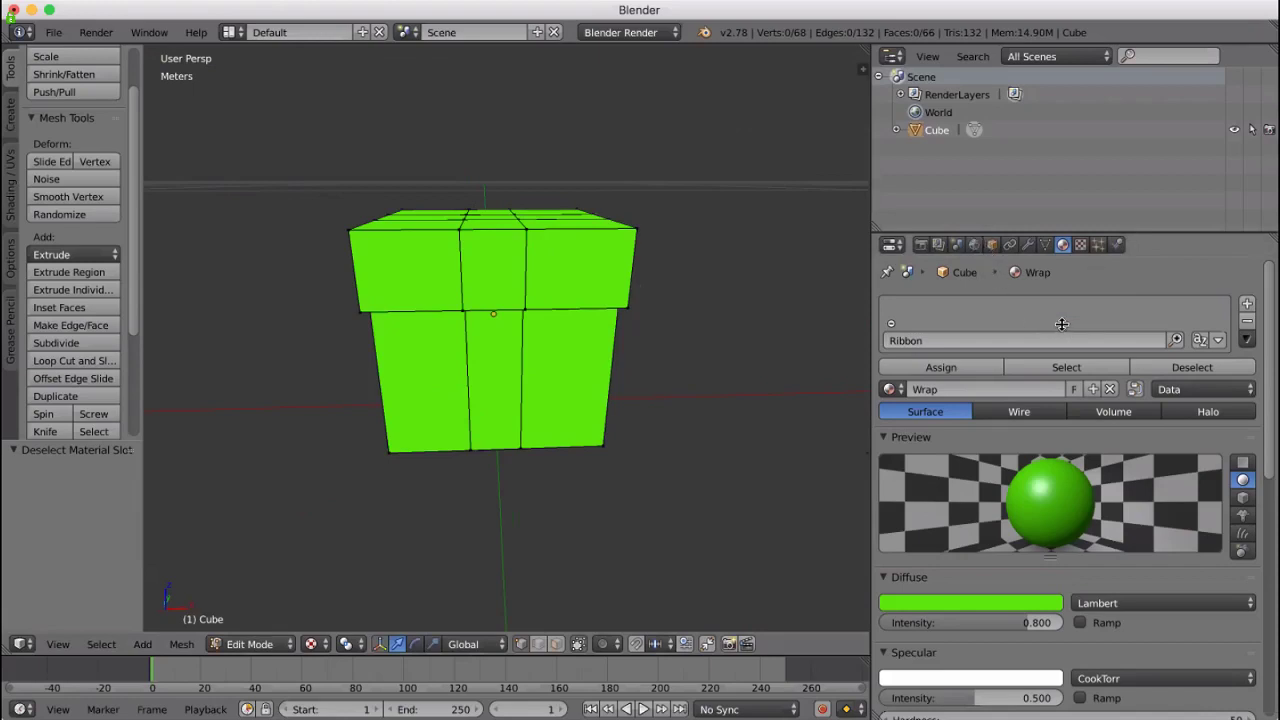
left_click_drag(1062, 324, 1060, 394)
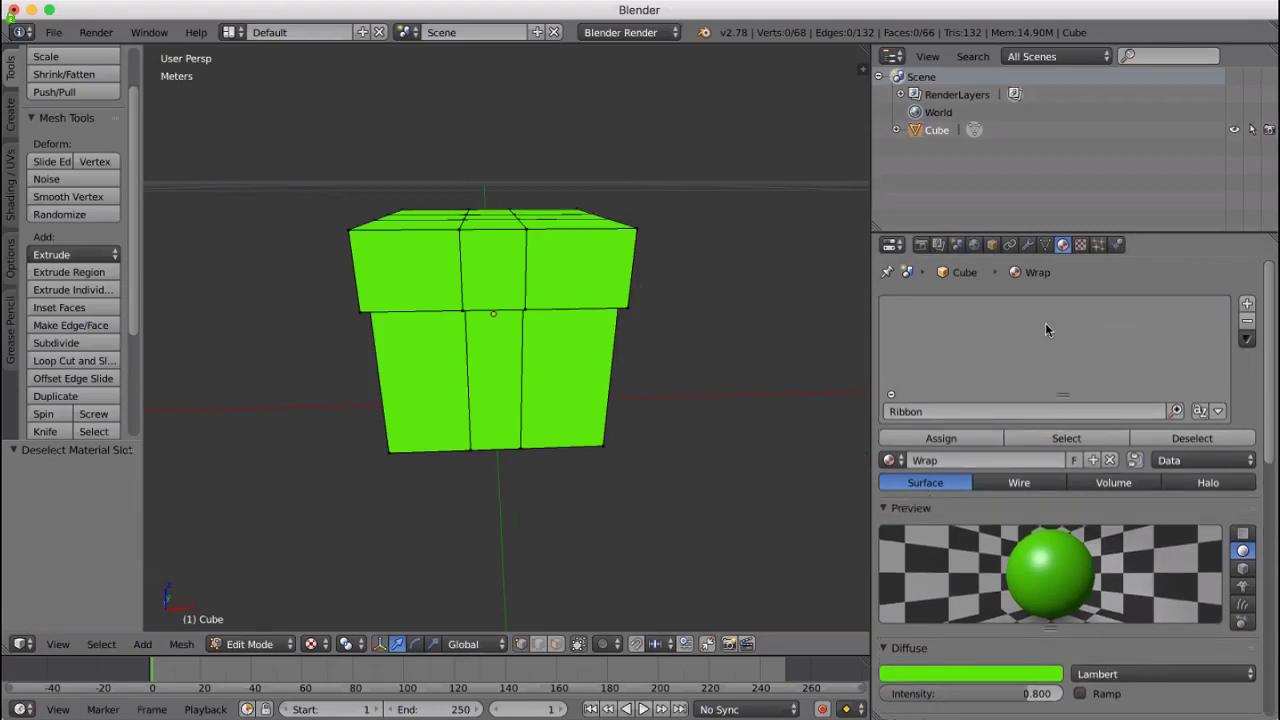
Return to the material properties and collapse the slot list's filter options
left_click(1045, 245)
left_click(1062, 245)
left_click(891, 461)
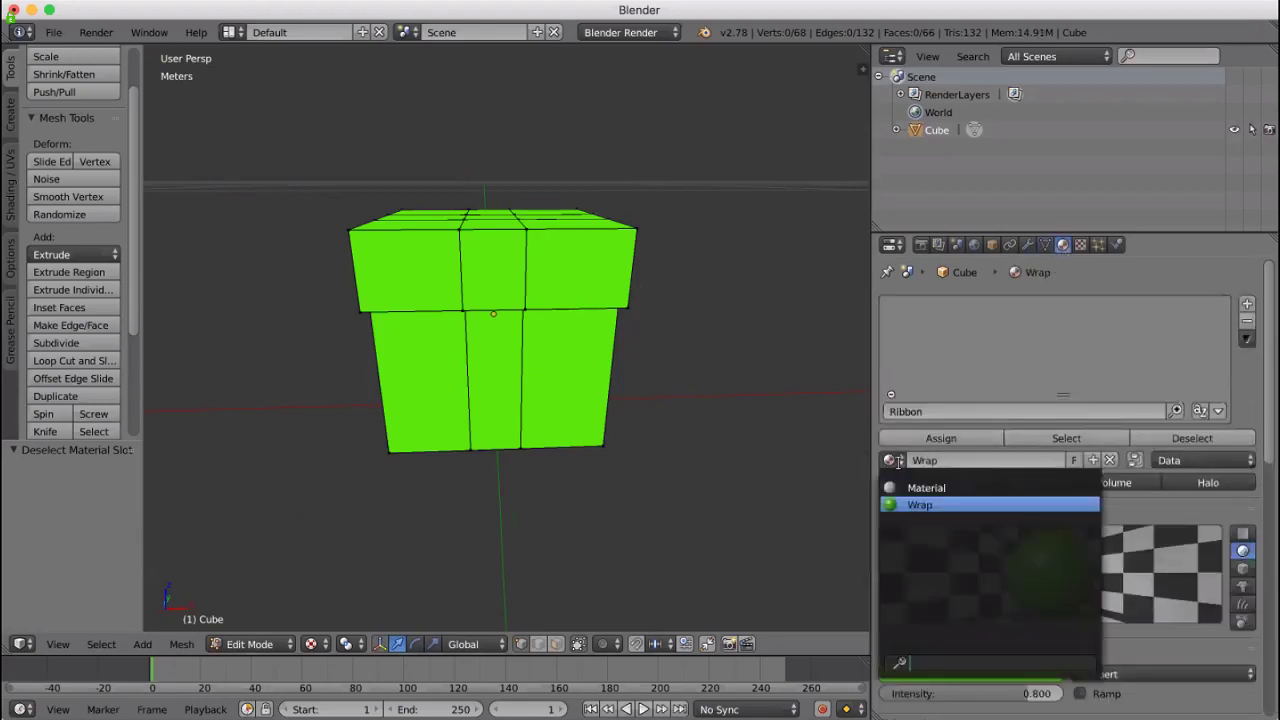
key("Escape")
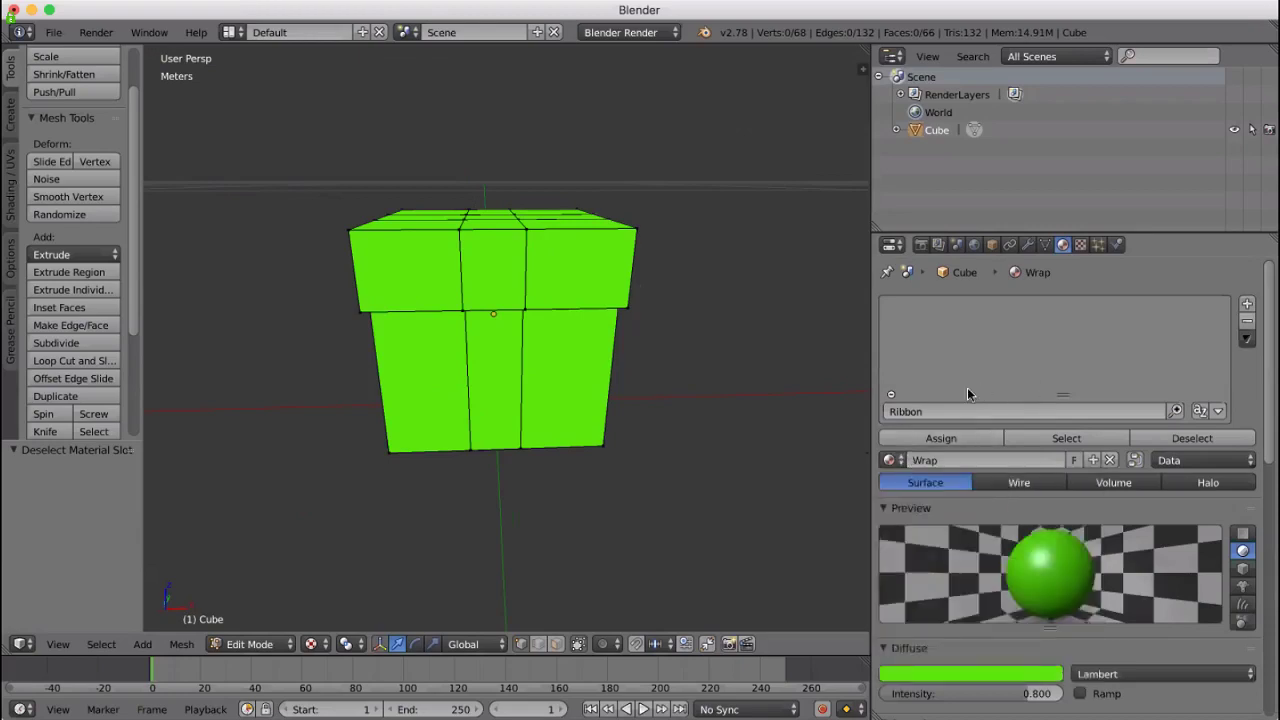
left_click(891, 395)
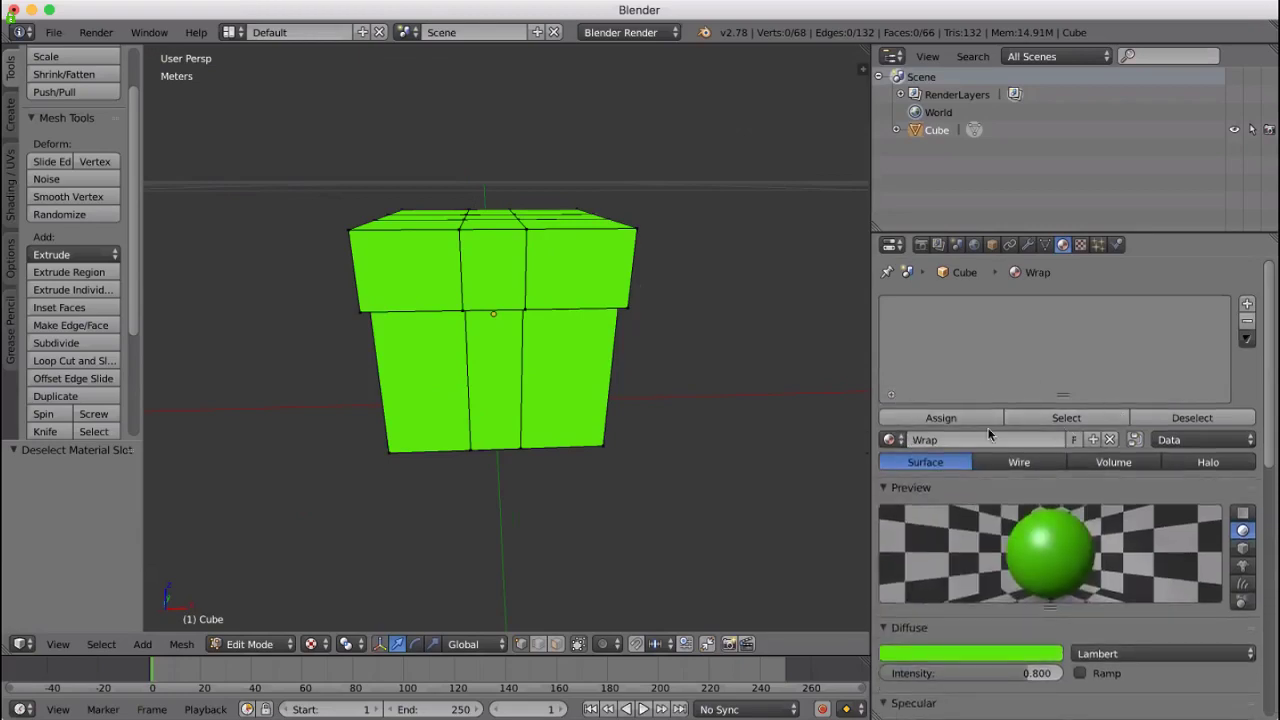
Try the plain white Material on the slot, then switch it back to green Wrap
left_click(891, 440)
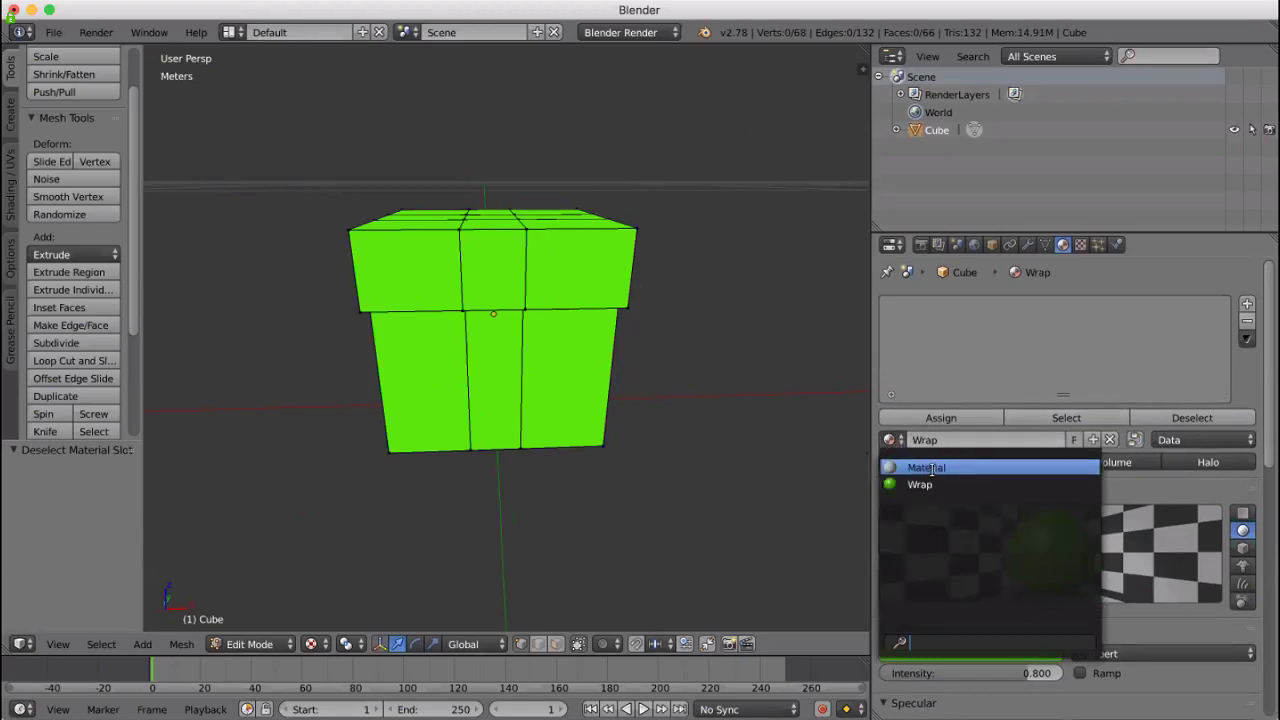
left_click(930, 468)
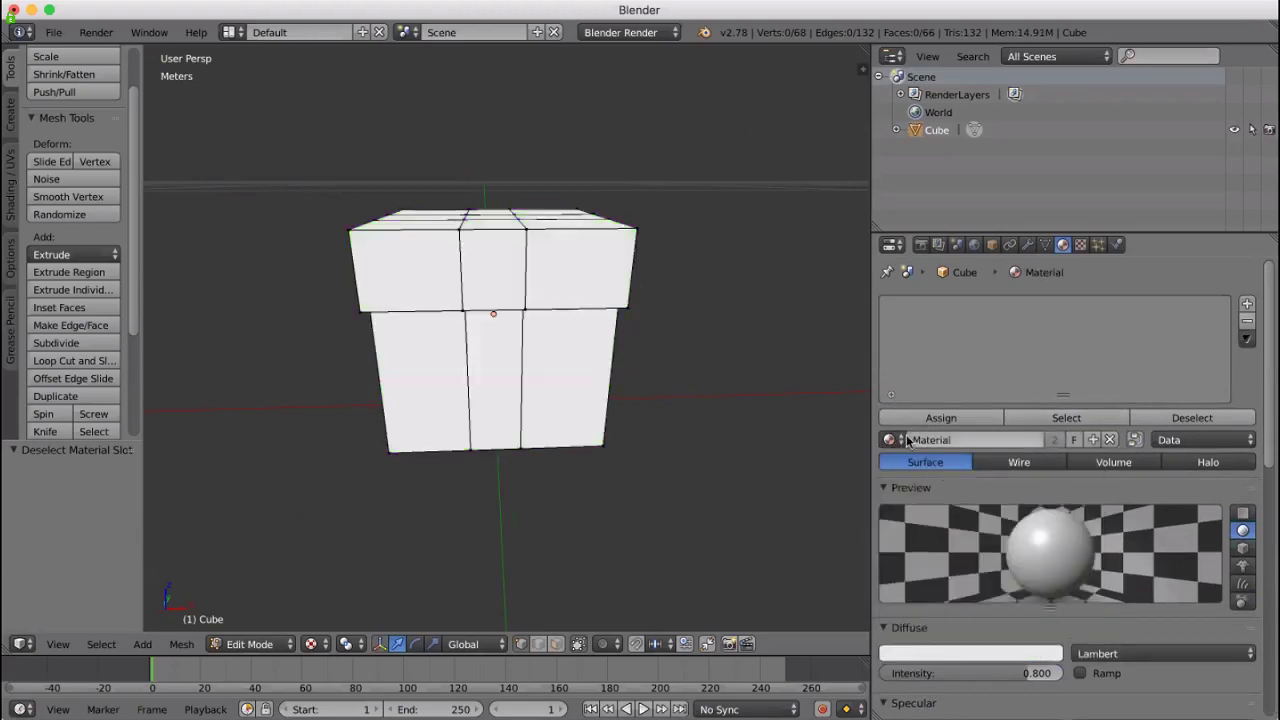
left_click(899, 441)
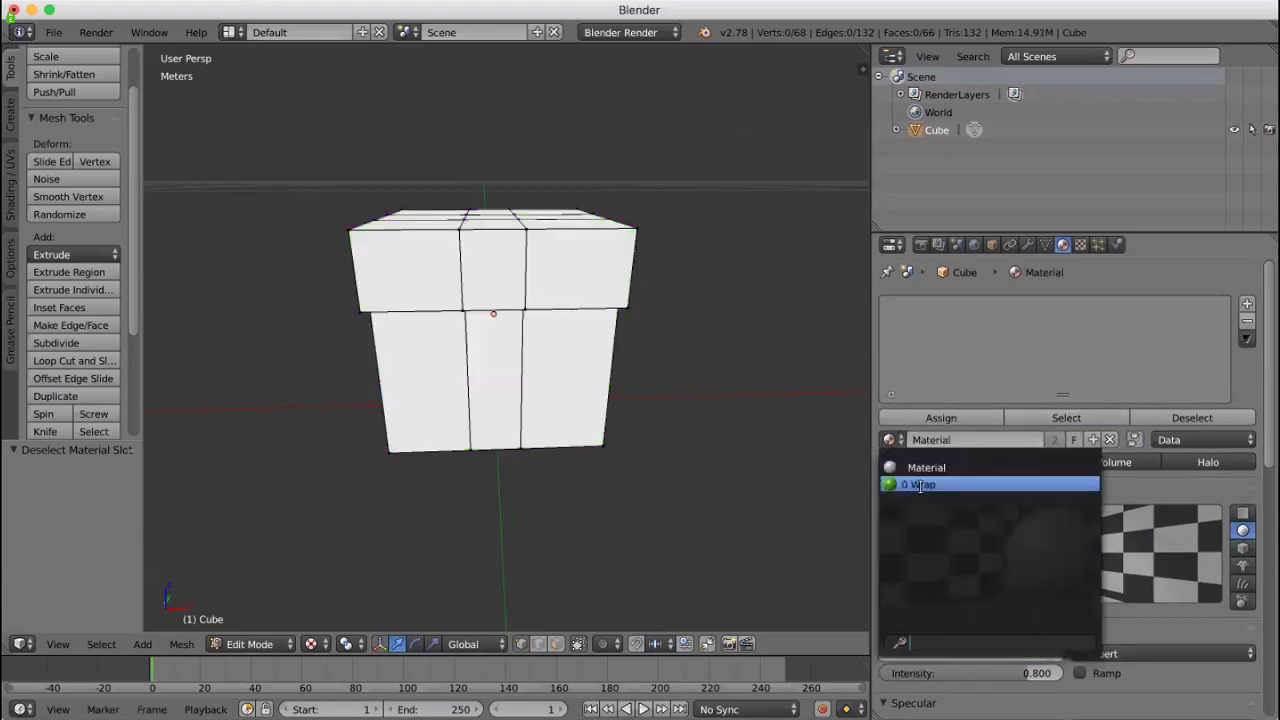
left_click(952, 486)
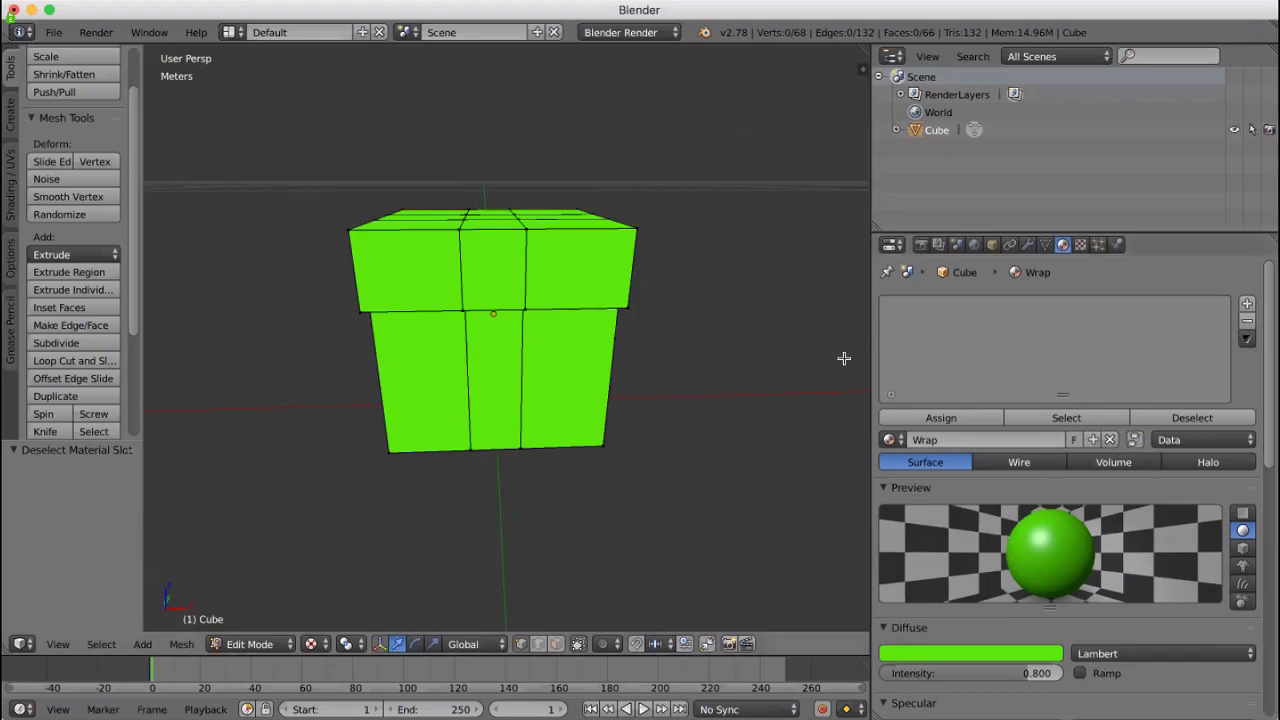
Add a material slot holding a new material named 'Ribbon'
left_click(1247, 305)
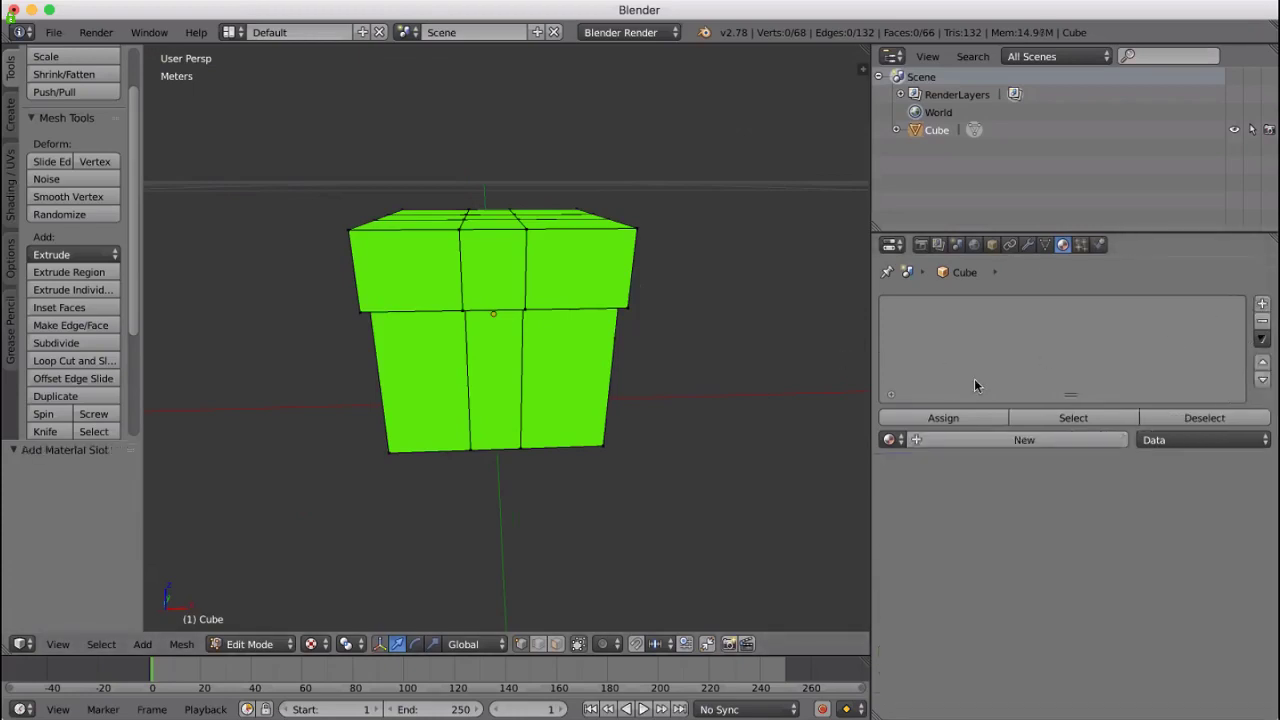
left_click(918, 439)
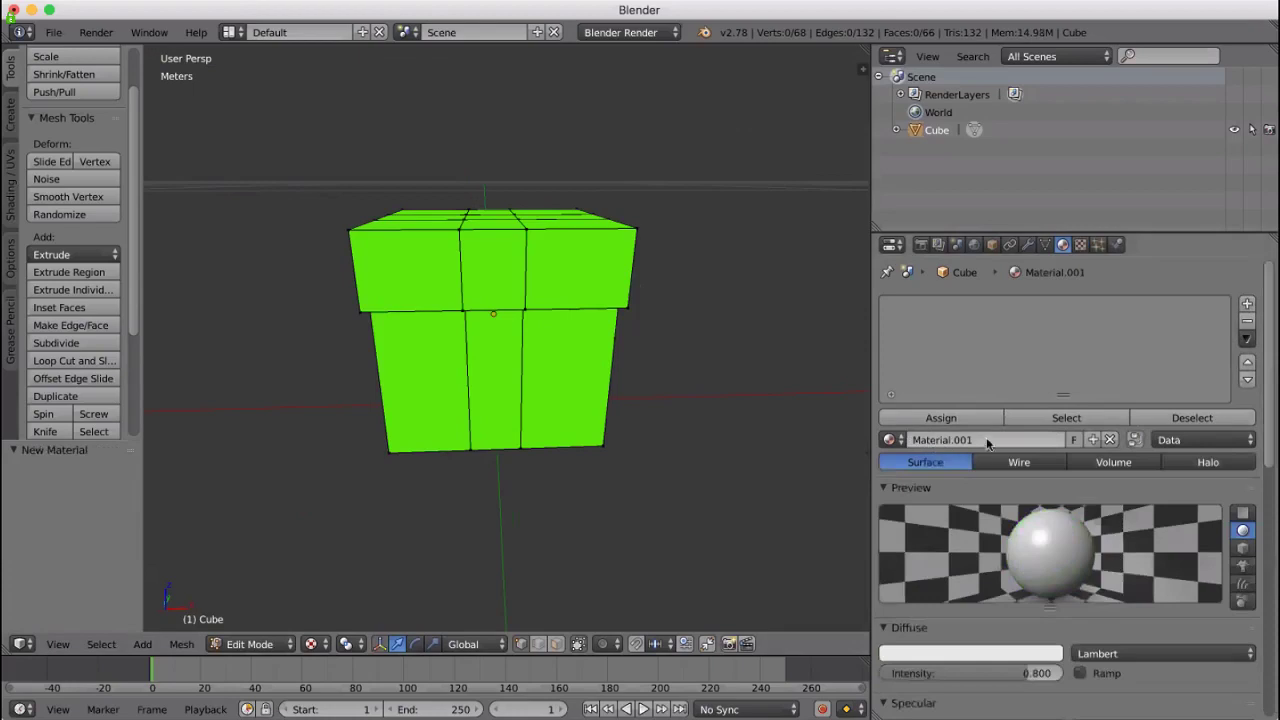
left_click(987, 444)
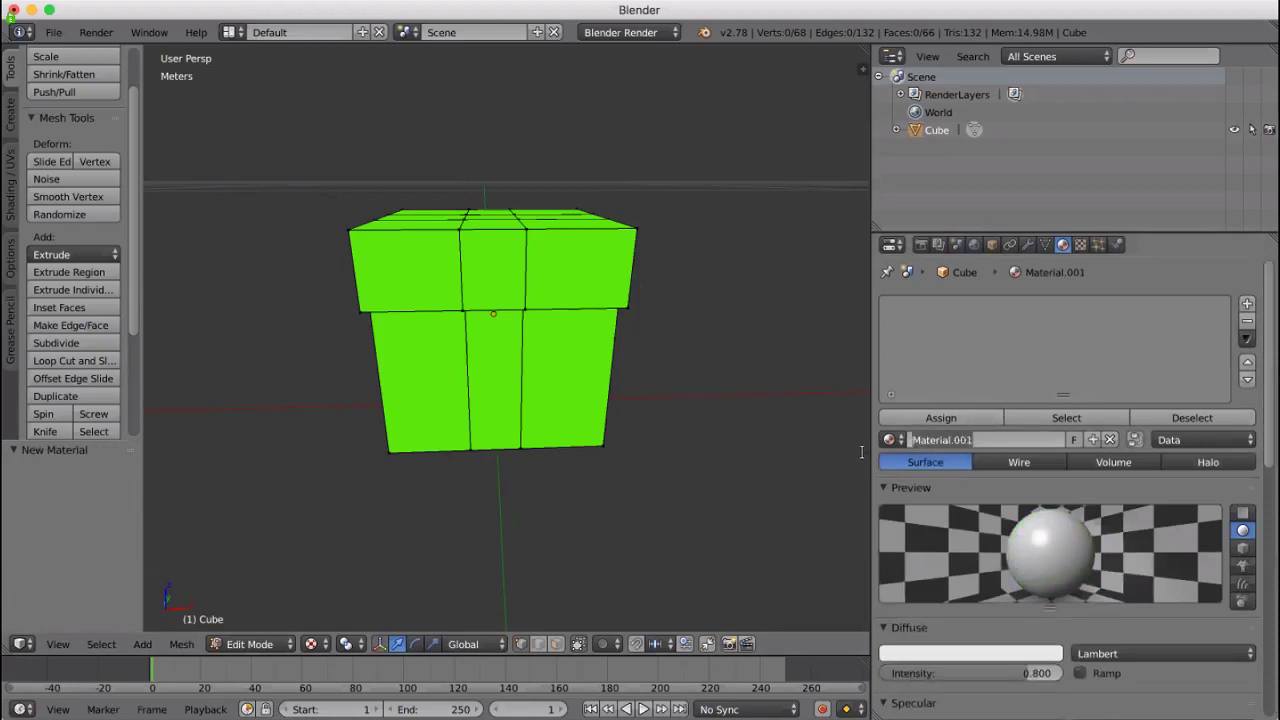
type("Ribbo")
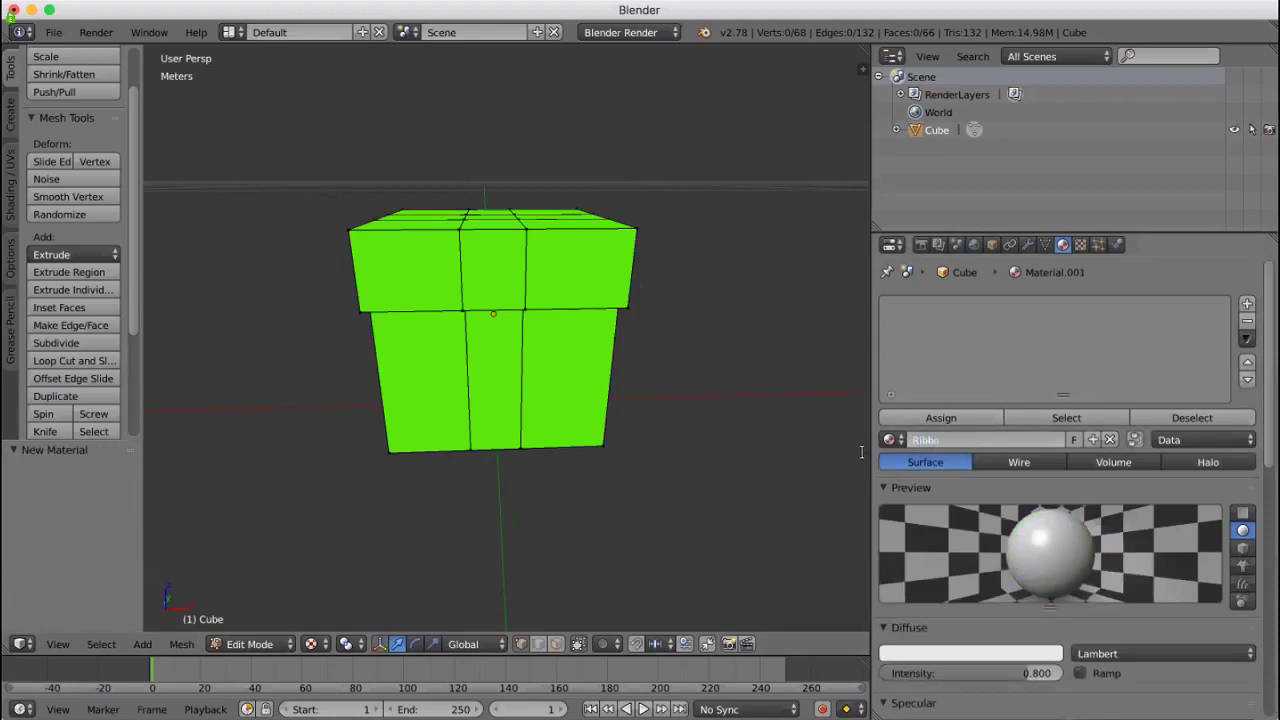
type("n")
key("Return")
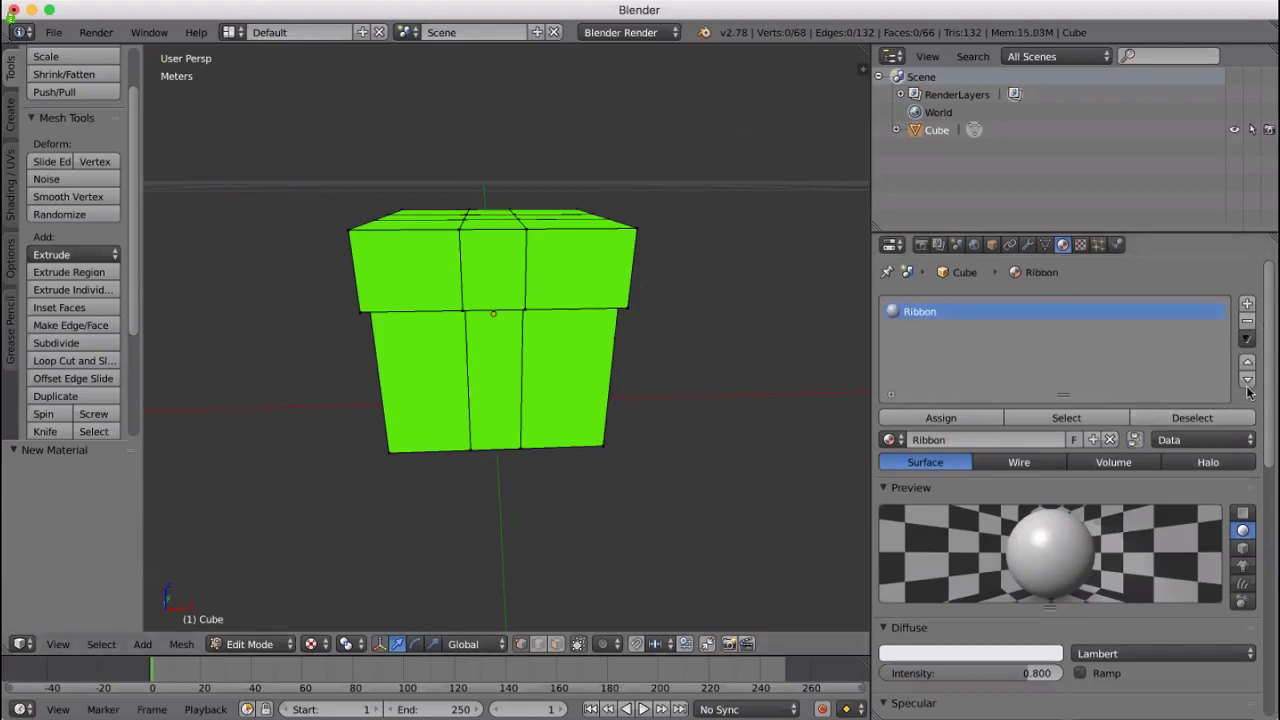
Move Ribbon down the list, add another empty slot, and enable Face select
left_click(1247, 380)
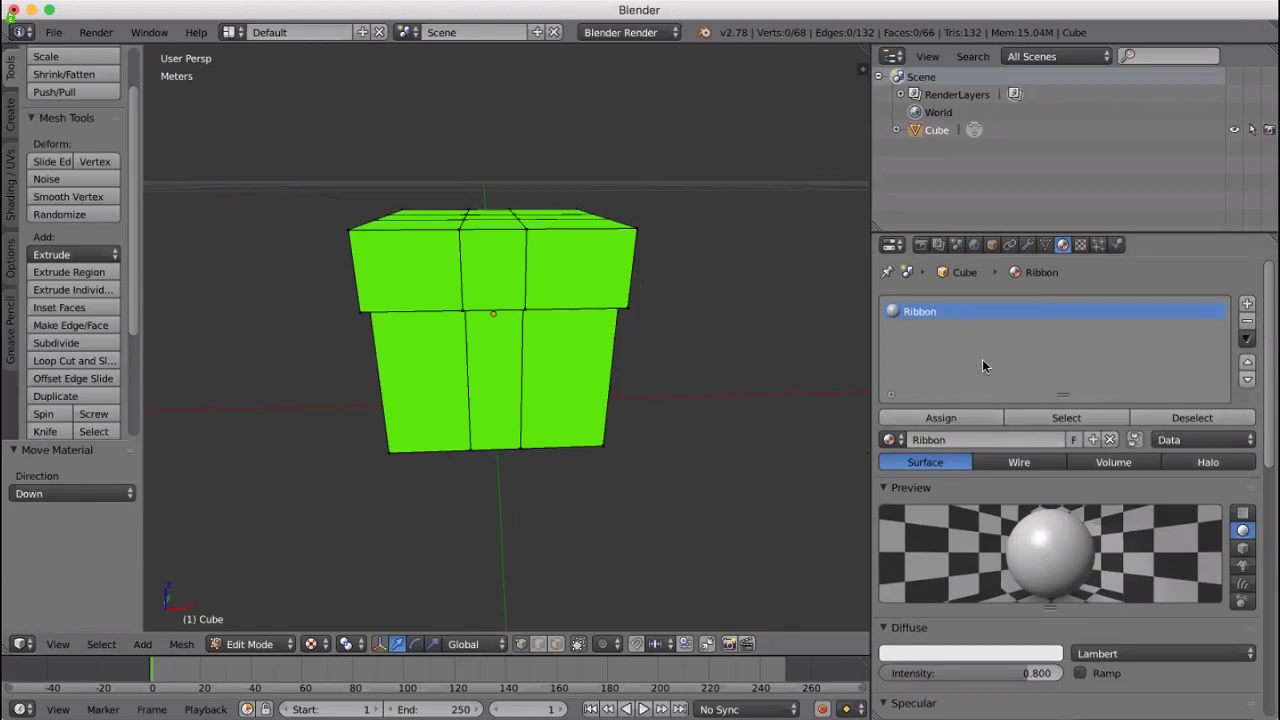
left_click(1246, 305)
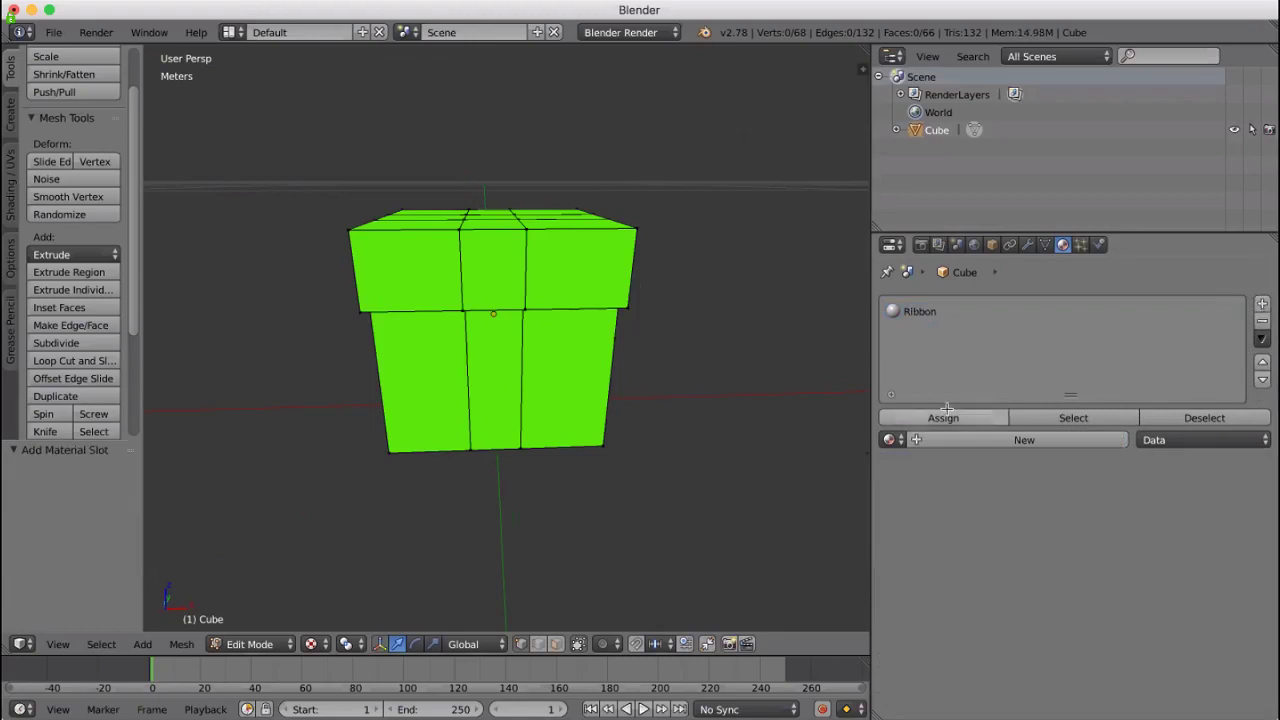
left_click(555, 645)
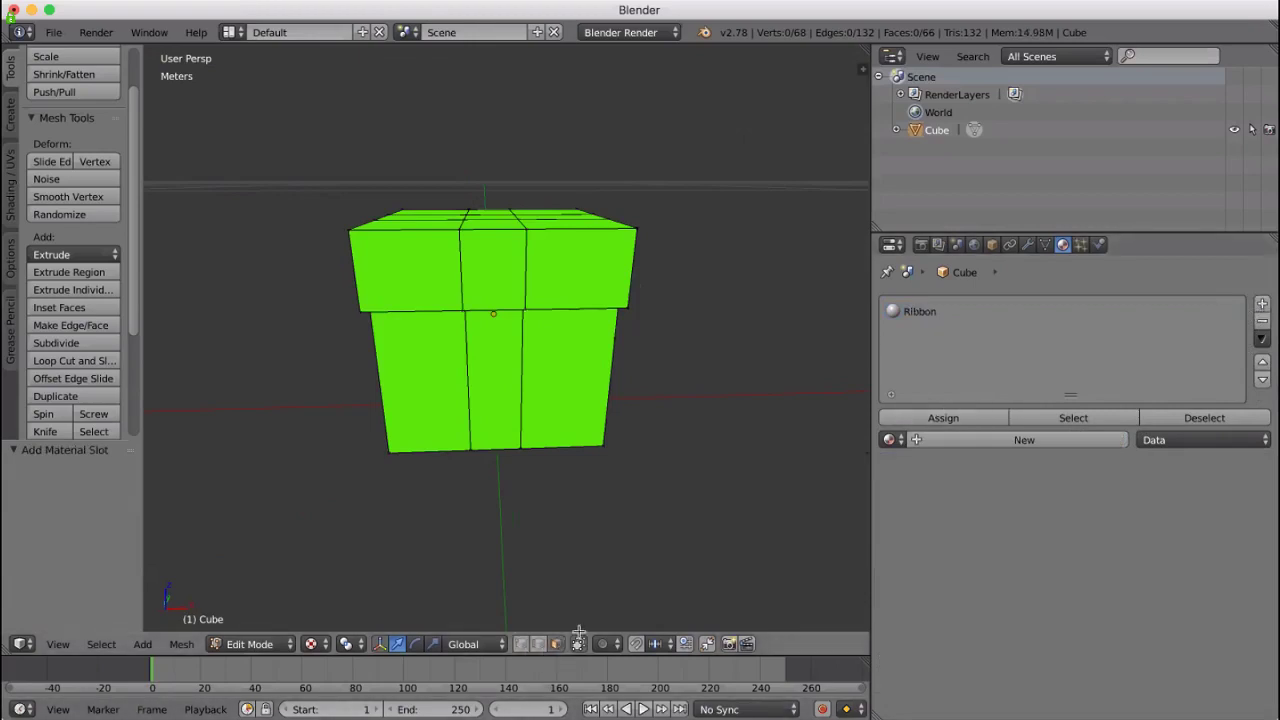
Select two lid-front faces and clear the Ribbon filter so all slots show
right_click(488, 272)
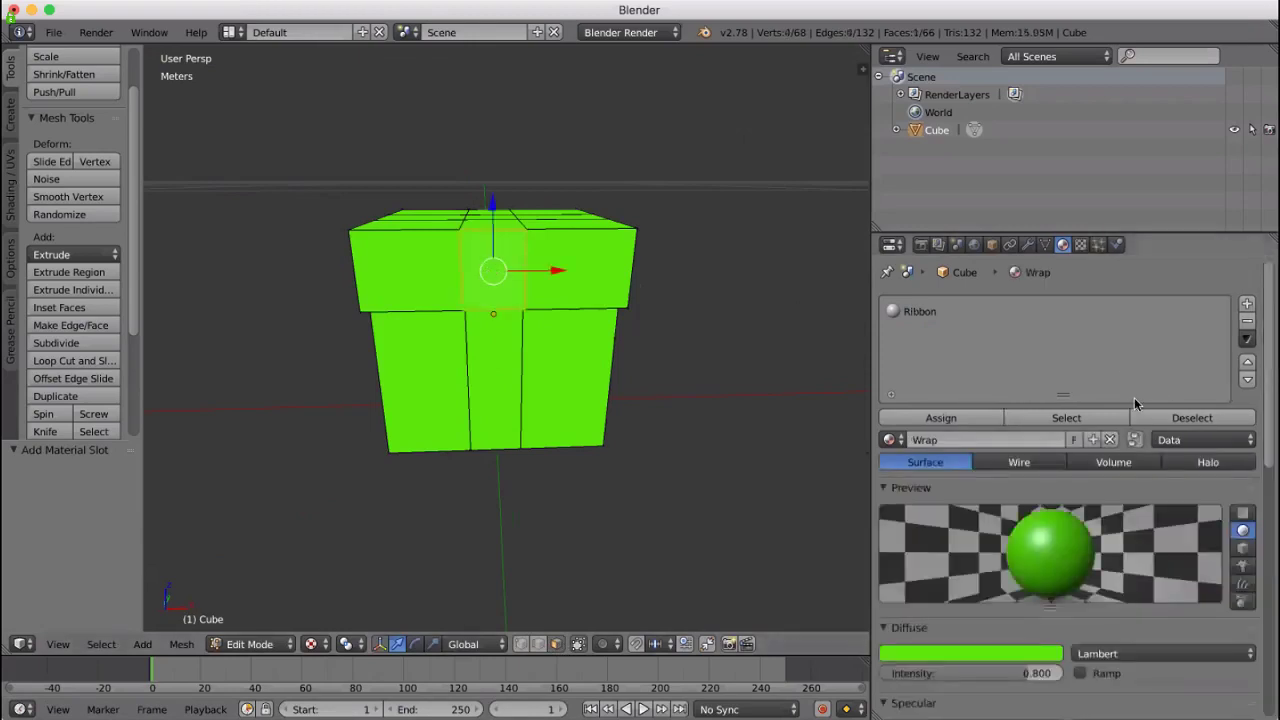
right_click(542, 264)
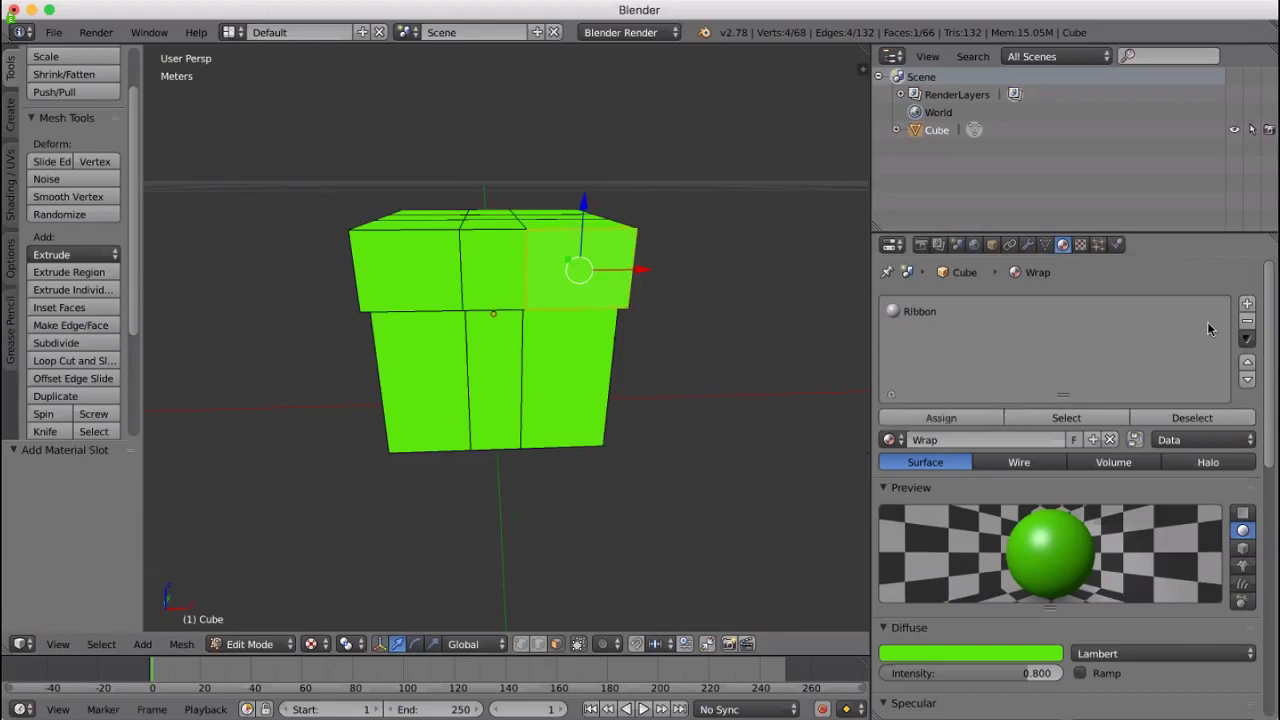
left_click(892, 395)
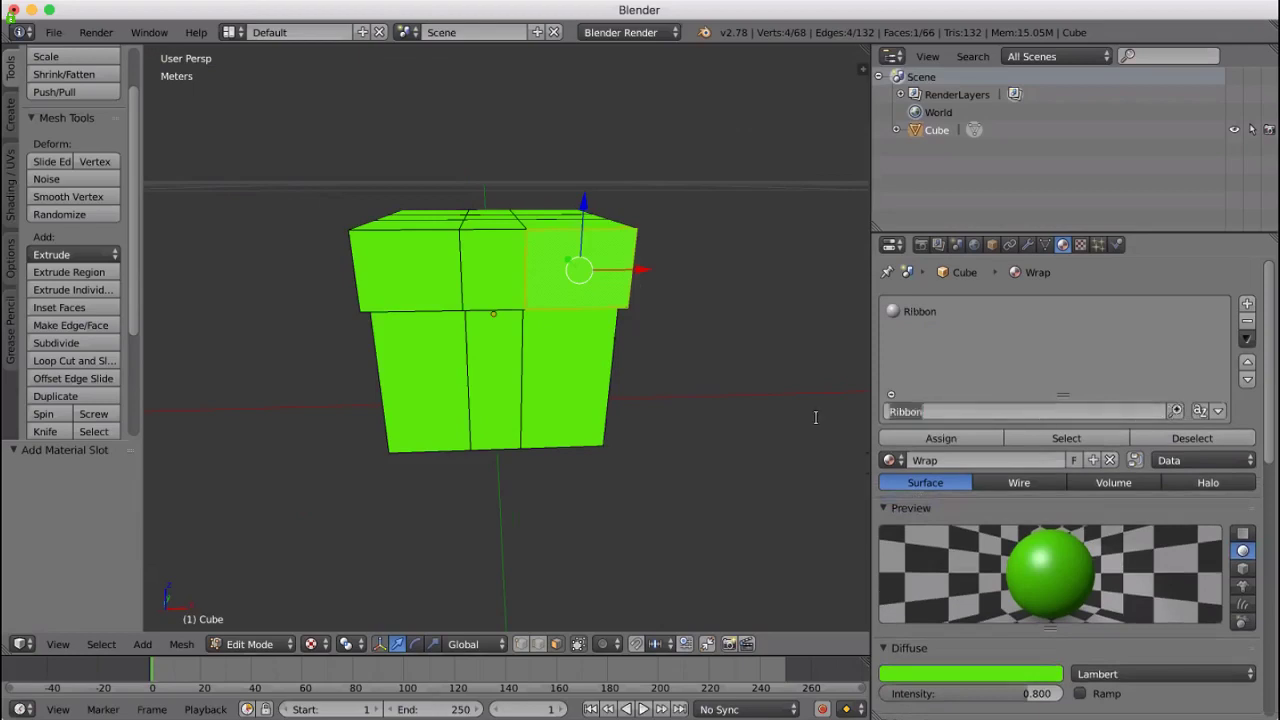
key("BackSpace")
key("Return")
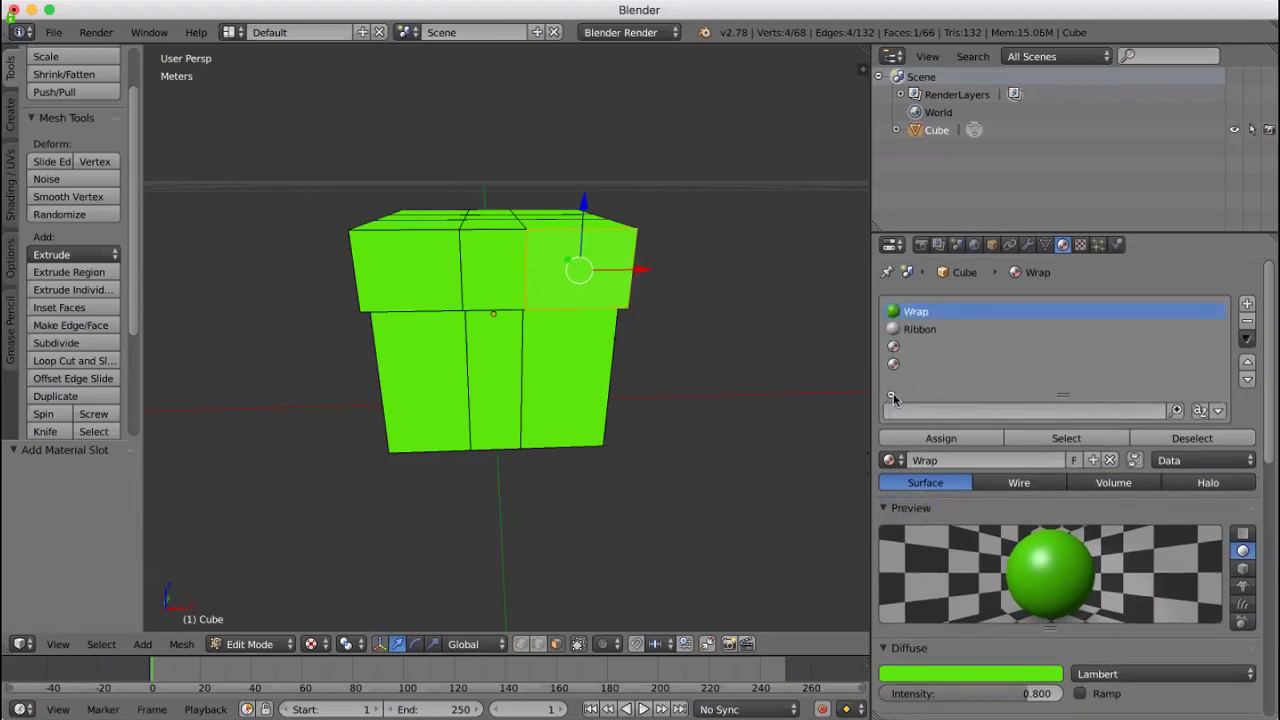
left_click(891, 394)
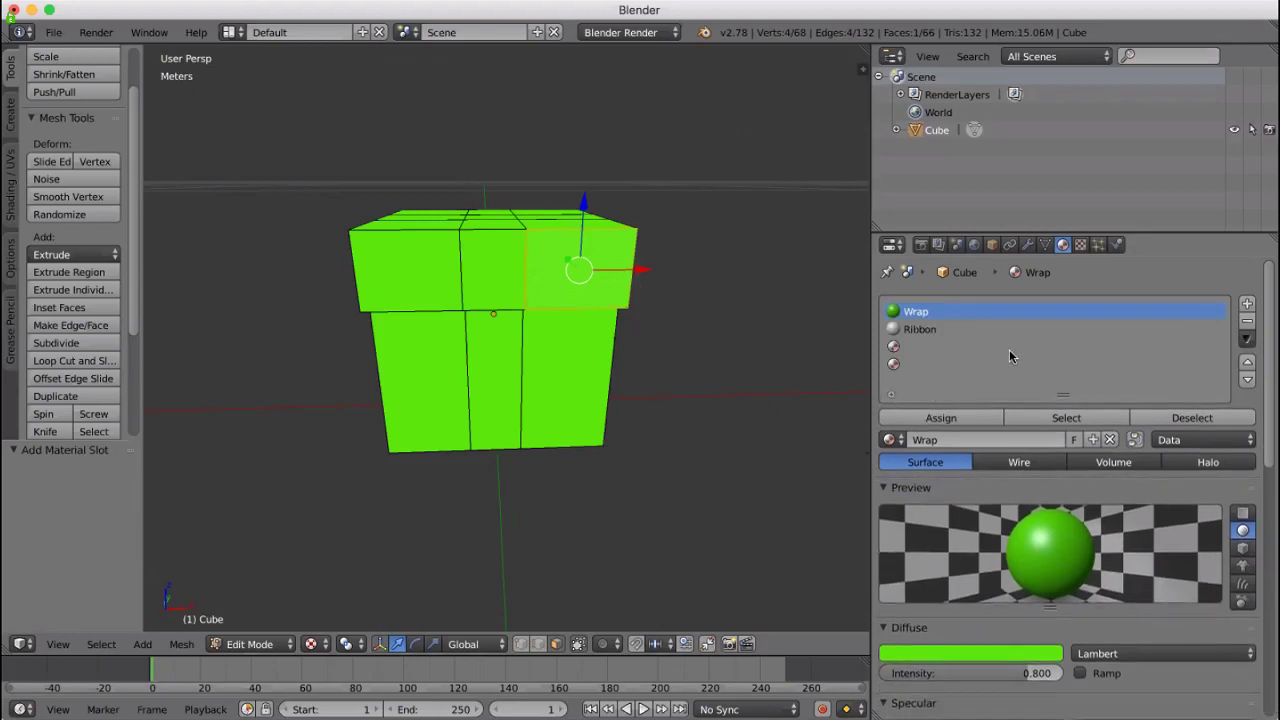
Select the empty third and fourth slots and attempt to remove them
left_click(922, 330)
left_click(909, 346)
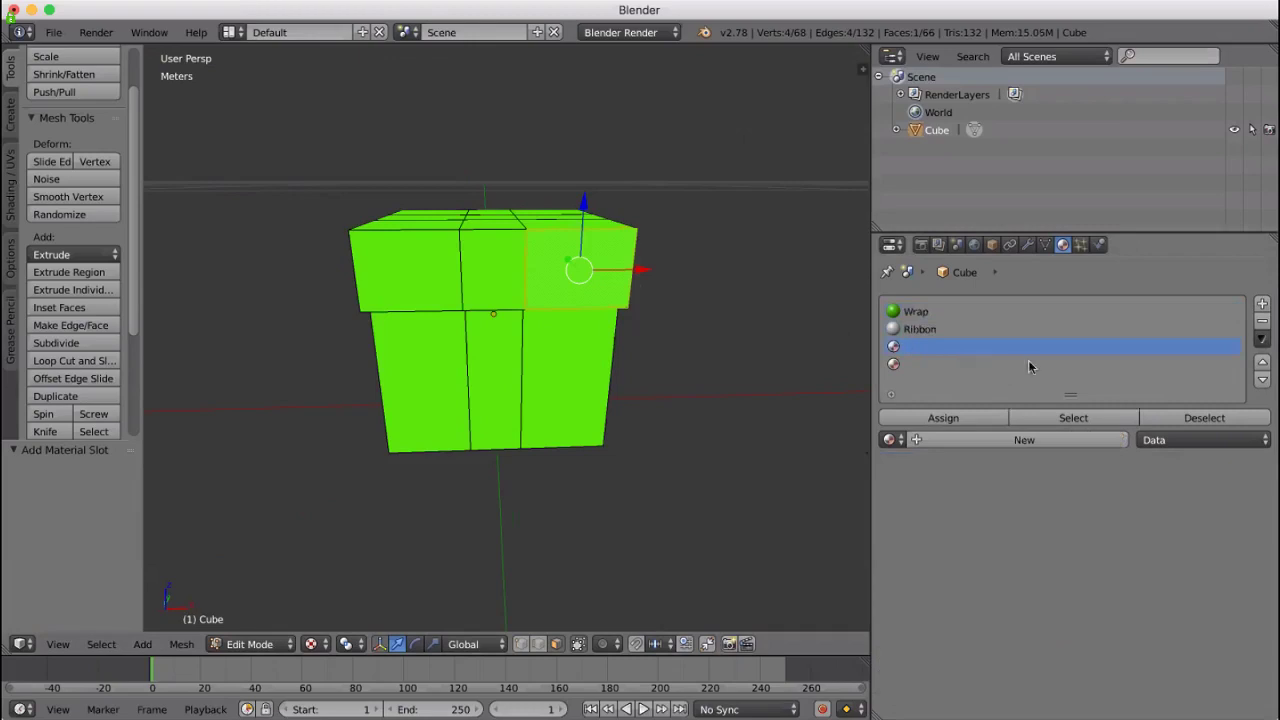
left_click(1262, 320)
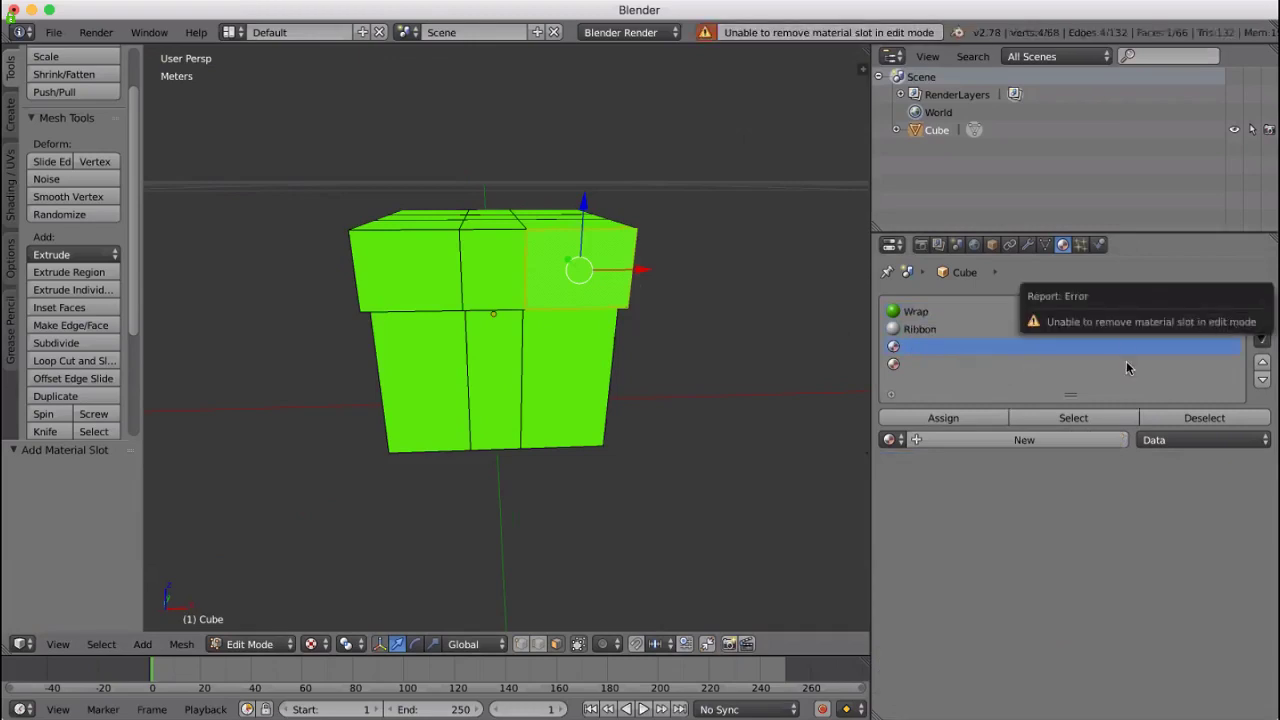
left_click(1124, 366)
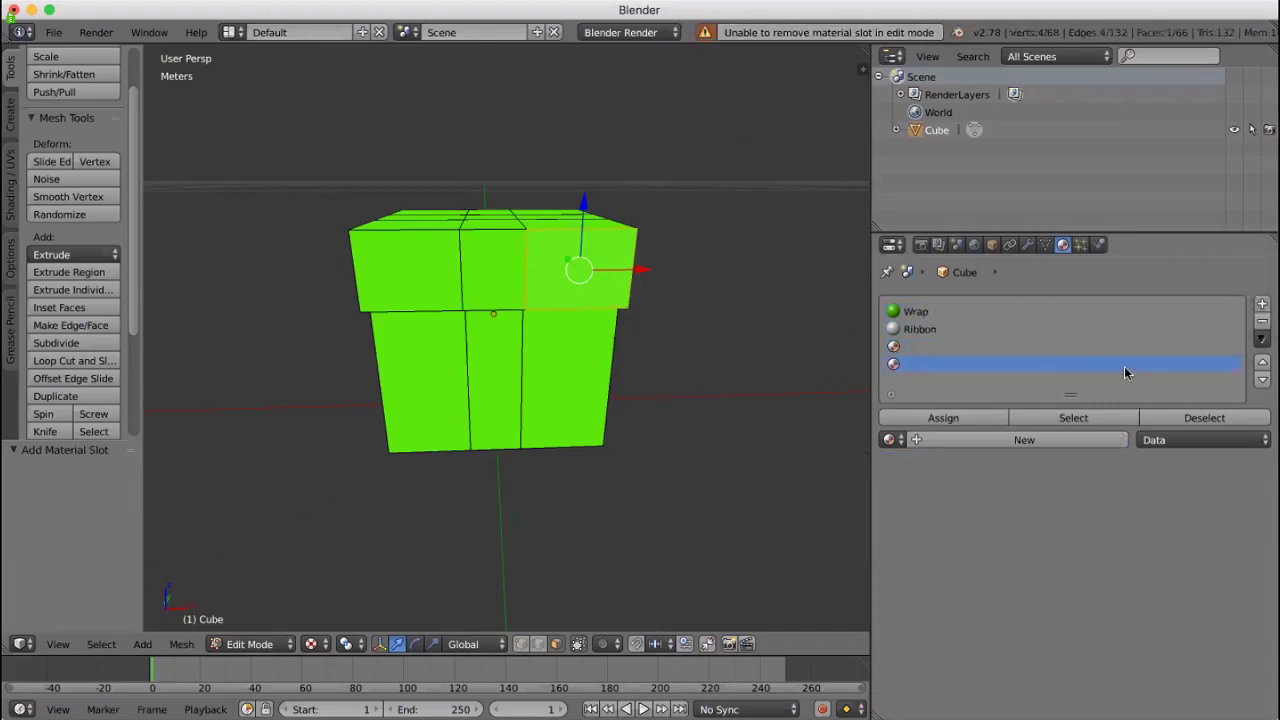
left_click(1262, 320)
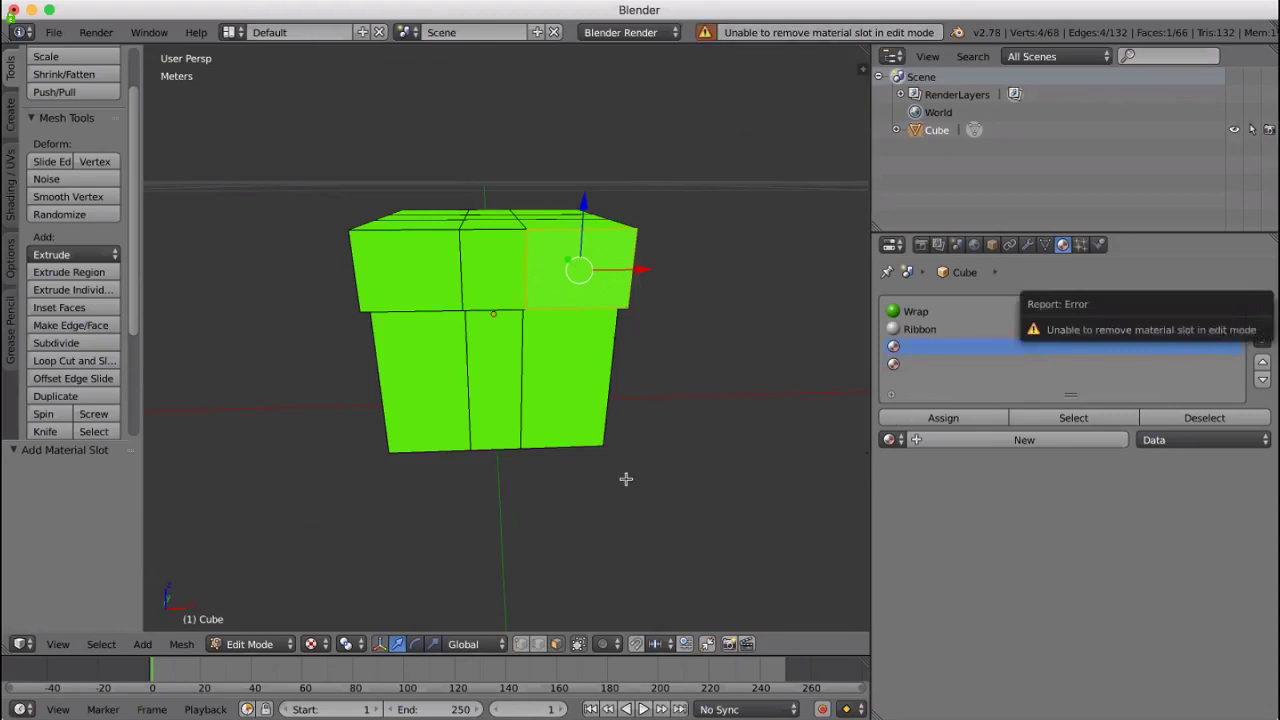
Switch the cube to Object Mode and select the empty fourth material slot
left_click(318, 645)
left_click(280, 645)
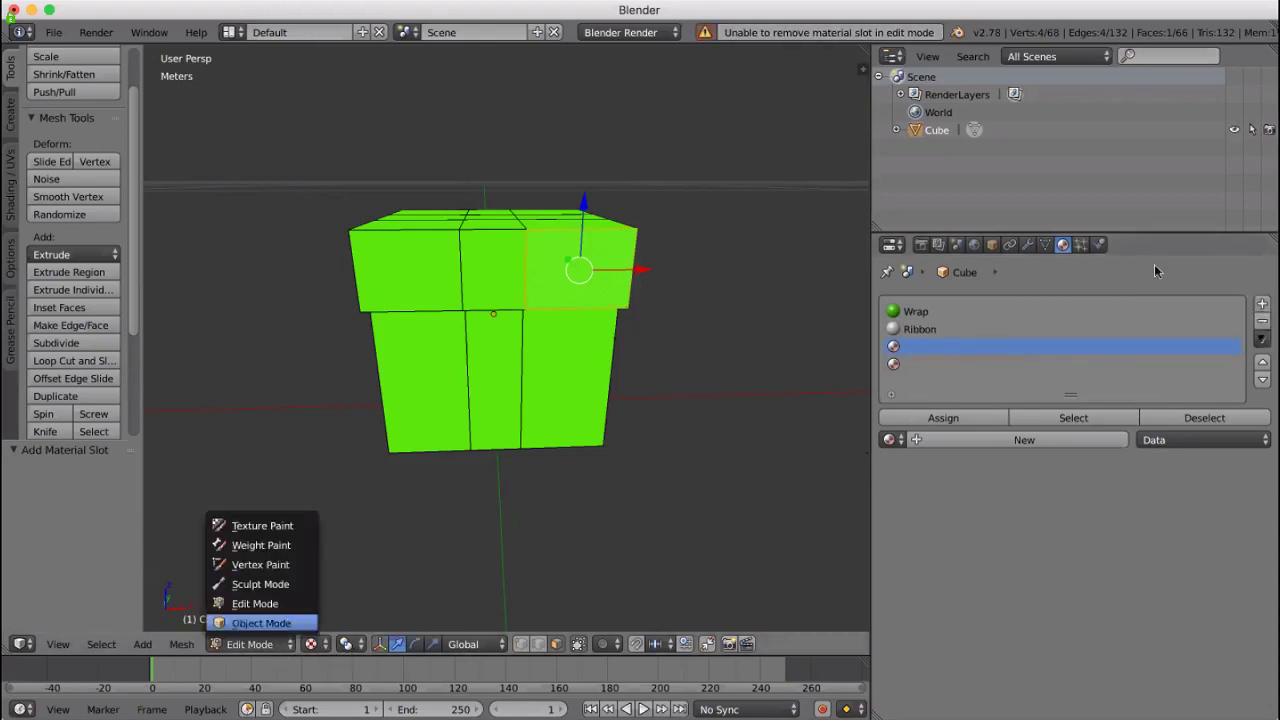
left_click(262, 622)
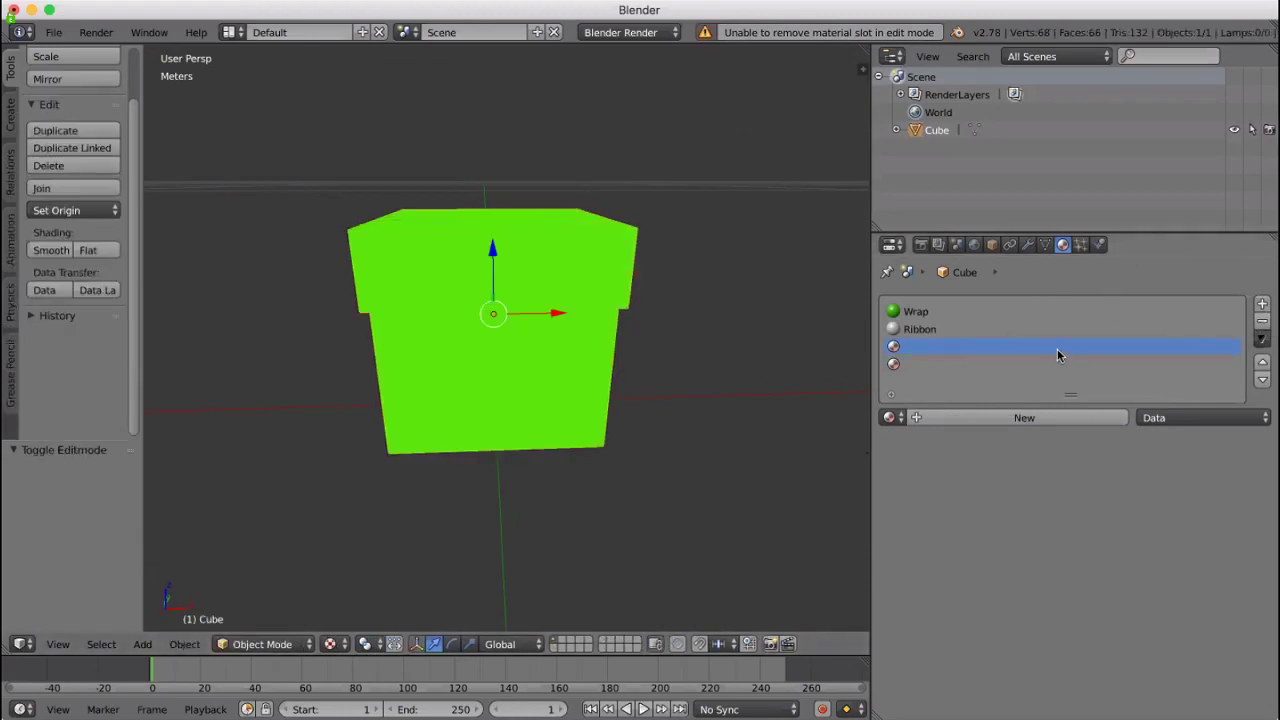
scroll(1060, 349, "up", 2, "ctrl")
left_click(994, 347)
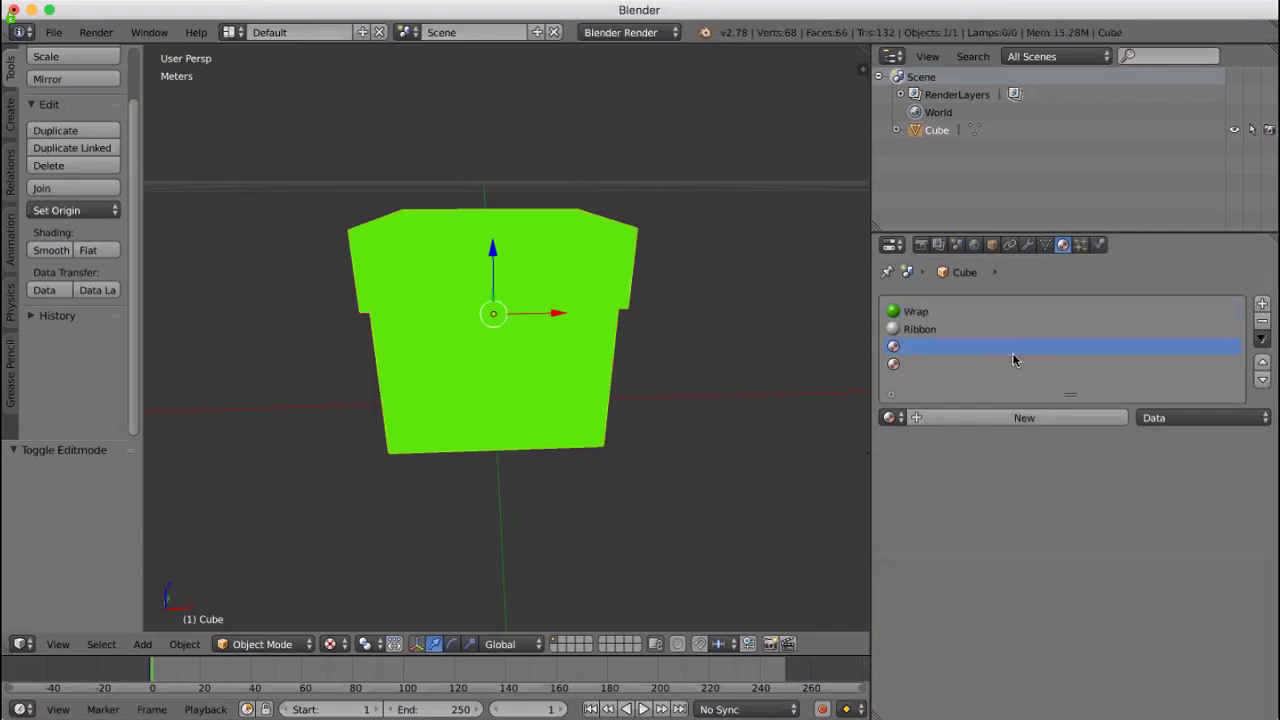
scroll(1013, 360, "up", 2, "ctrl")
left_click(988, 363)
right_click(957, 345)
Remove the empty slots, set Ribbon's diffuse colour to red, and return to Edit Mode
left_click(1262, 321)
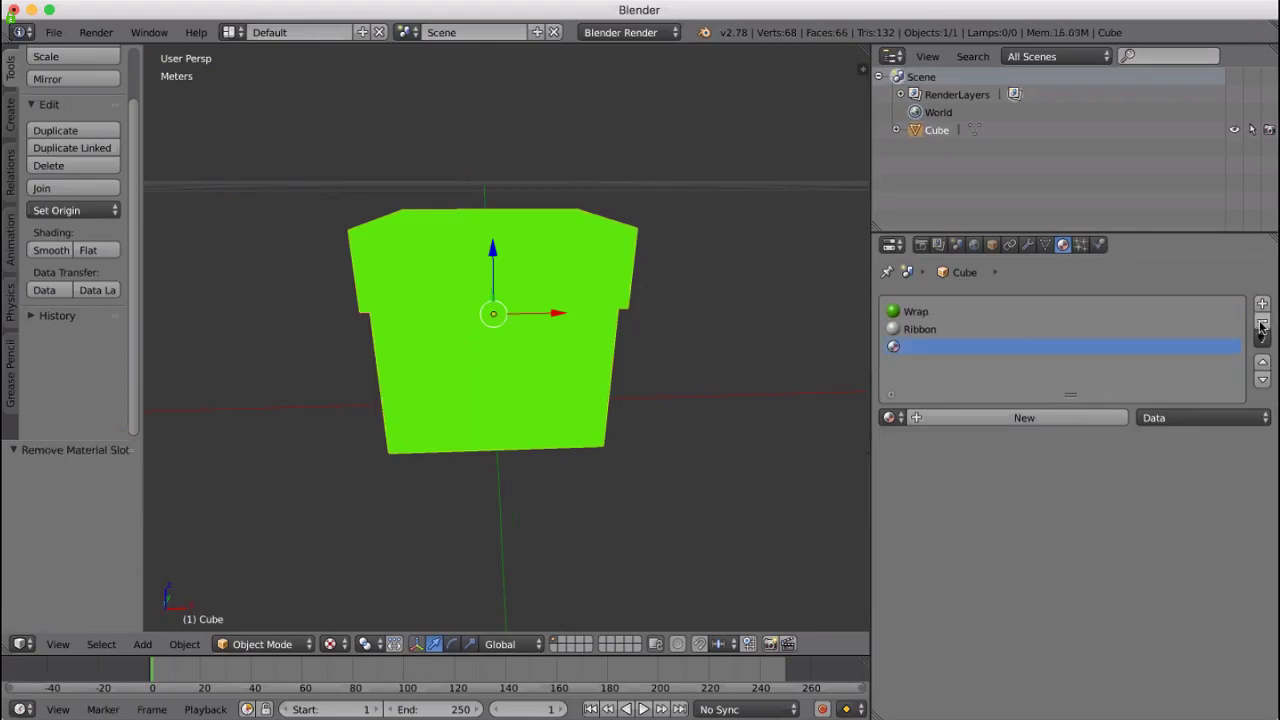
left_click(1262, 321)
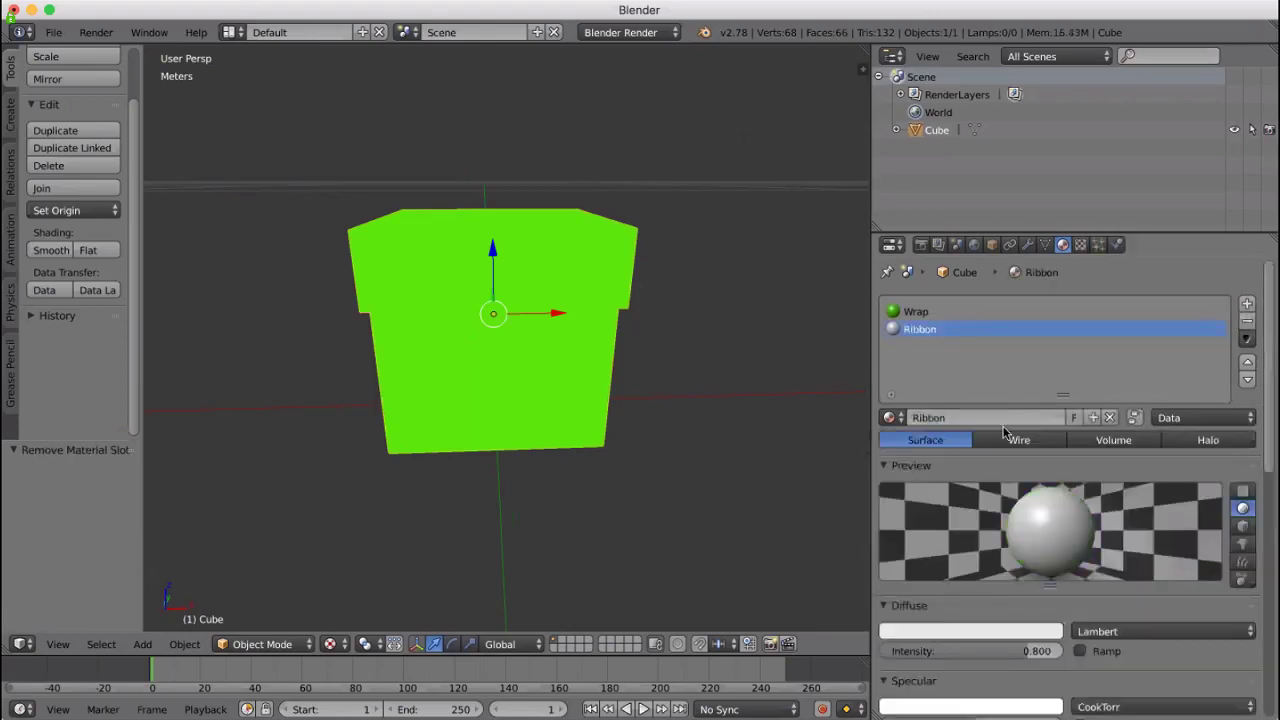
left_click(989, 632)
left_click_drag(953, 475, 971, 538)
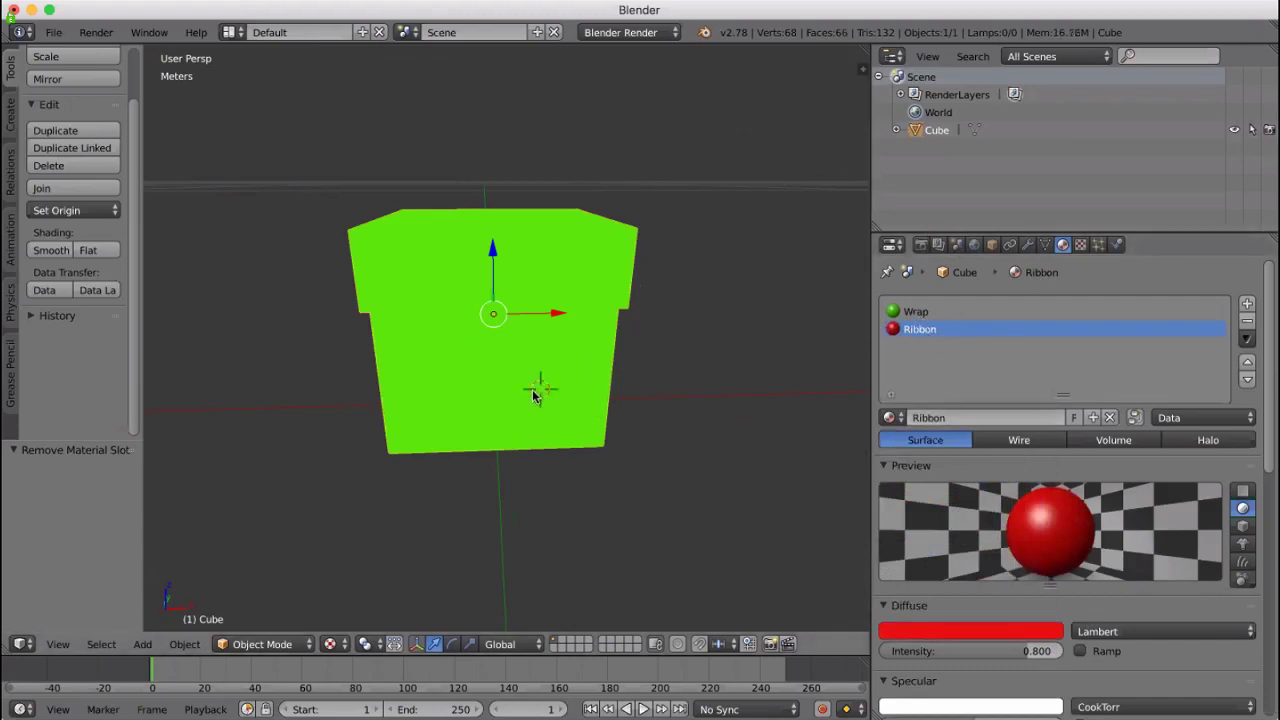
left_click(285, 644)
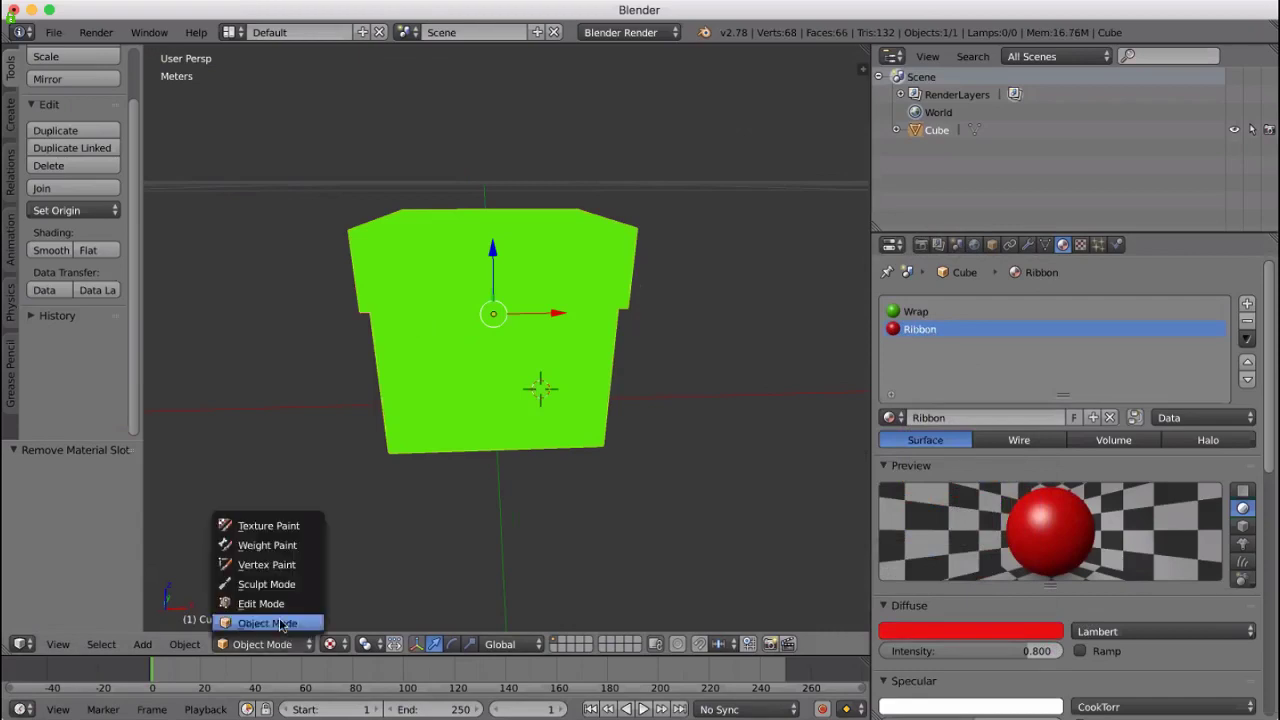
left_click(285, 601)
Orbit to face the box straight on and clear the face selection
middle_click_drag(717, 423, 712, 428)
key("a")
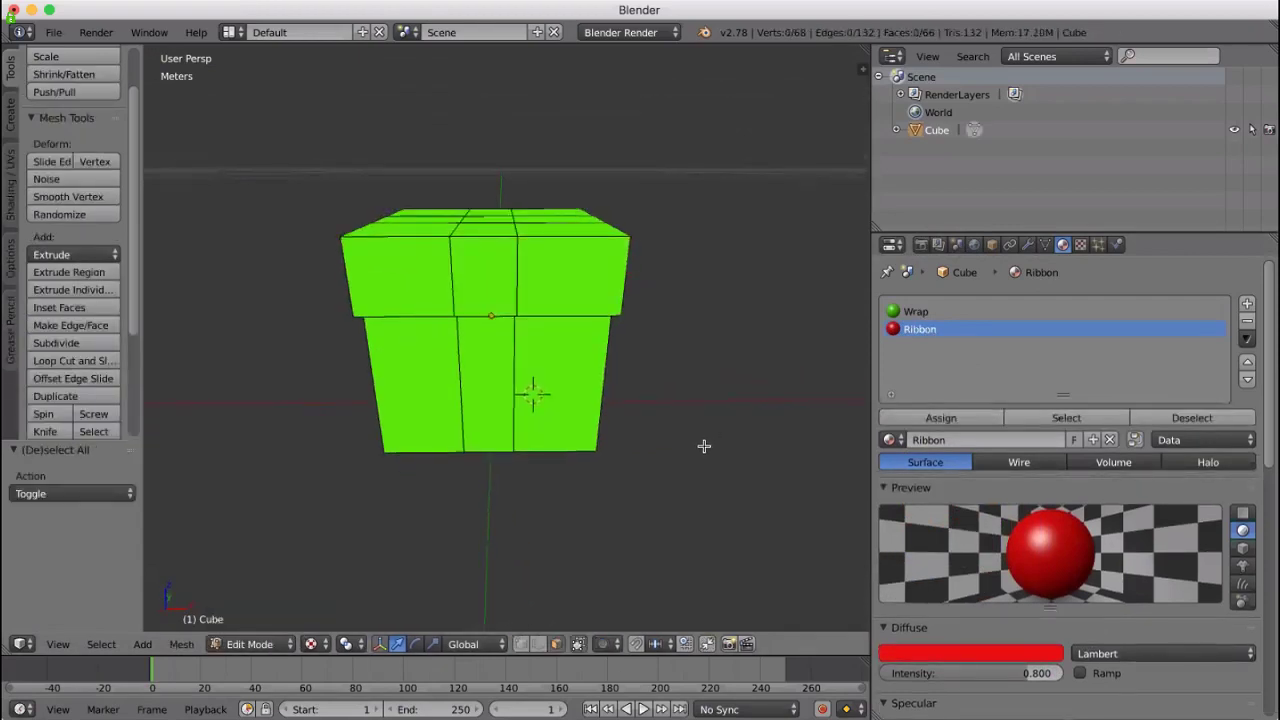
middle_click_drag(672, 471, 669, 466)
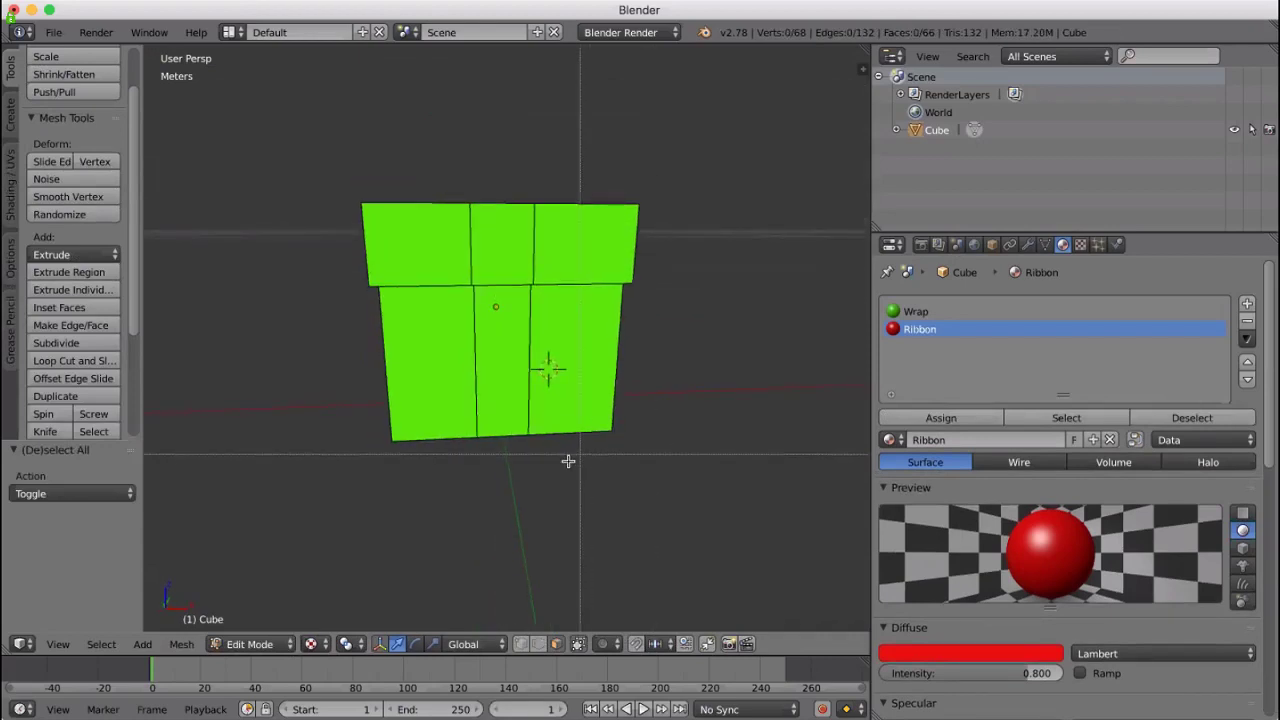
left_click_drag(558, 460, 428, 146)
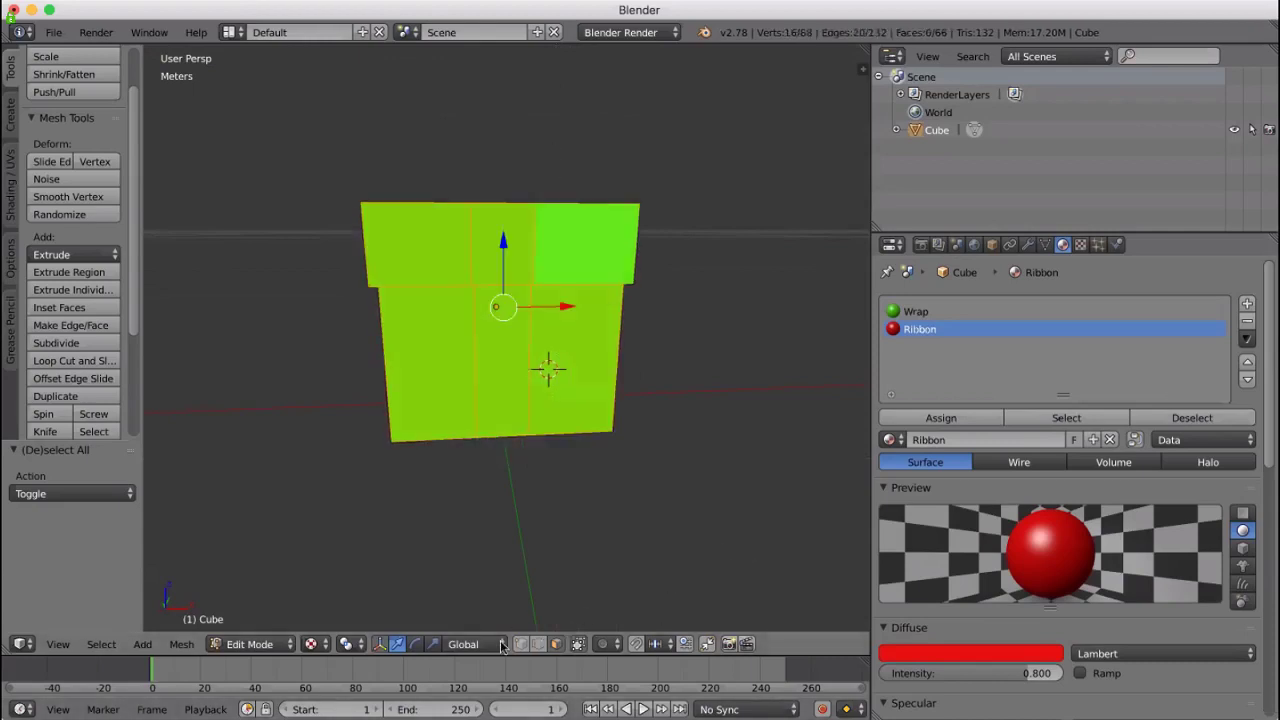
left_click(624, 537)
key("a")
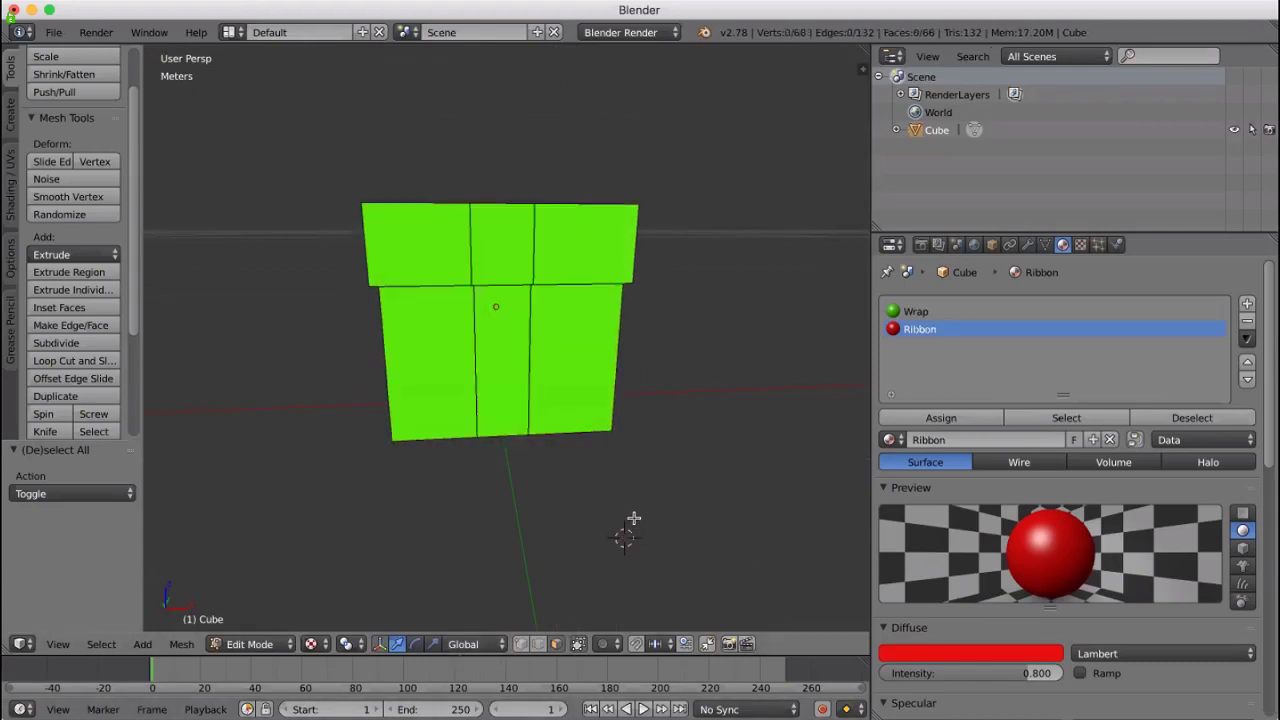
Select the middle lower front face and assign it the Ribbon material
right_click(501, 372)
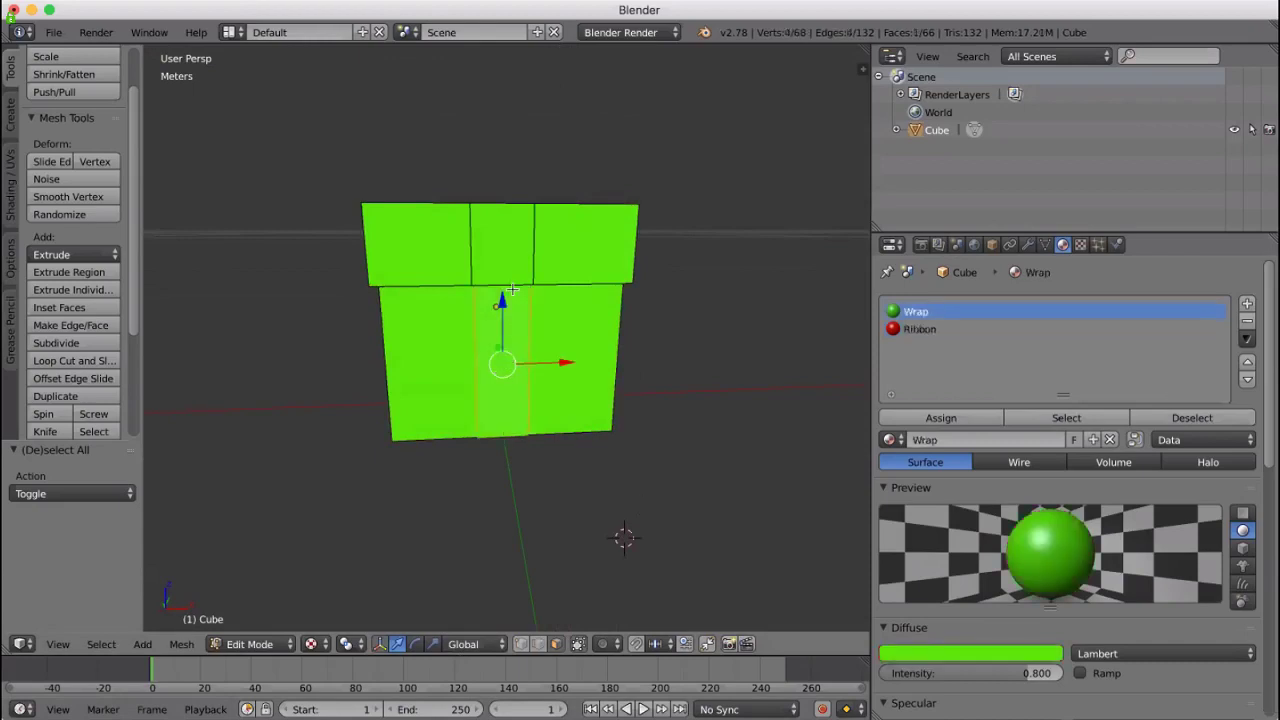
right_click(501, 233)
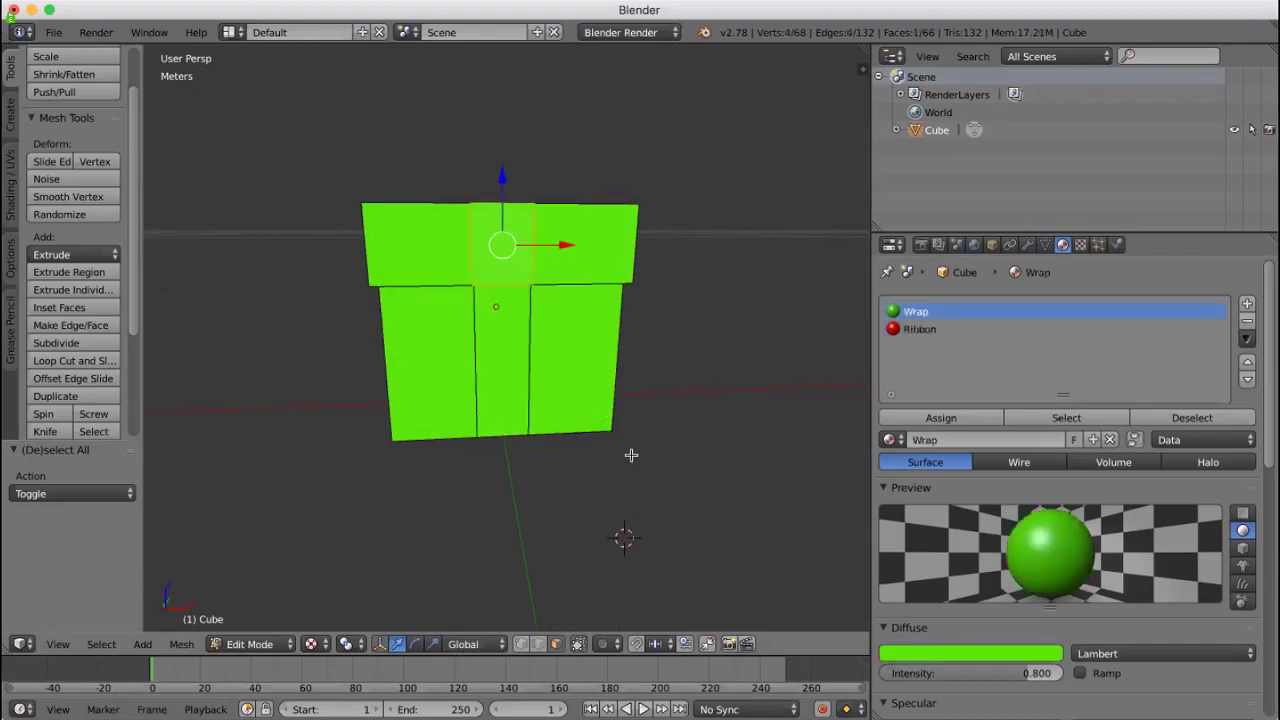
right_click(496, 330)
middle_click_drag(666, 380, 663, 345)
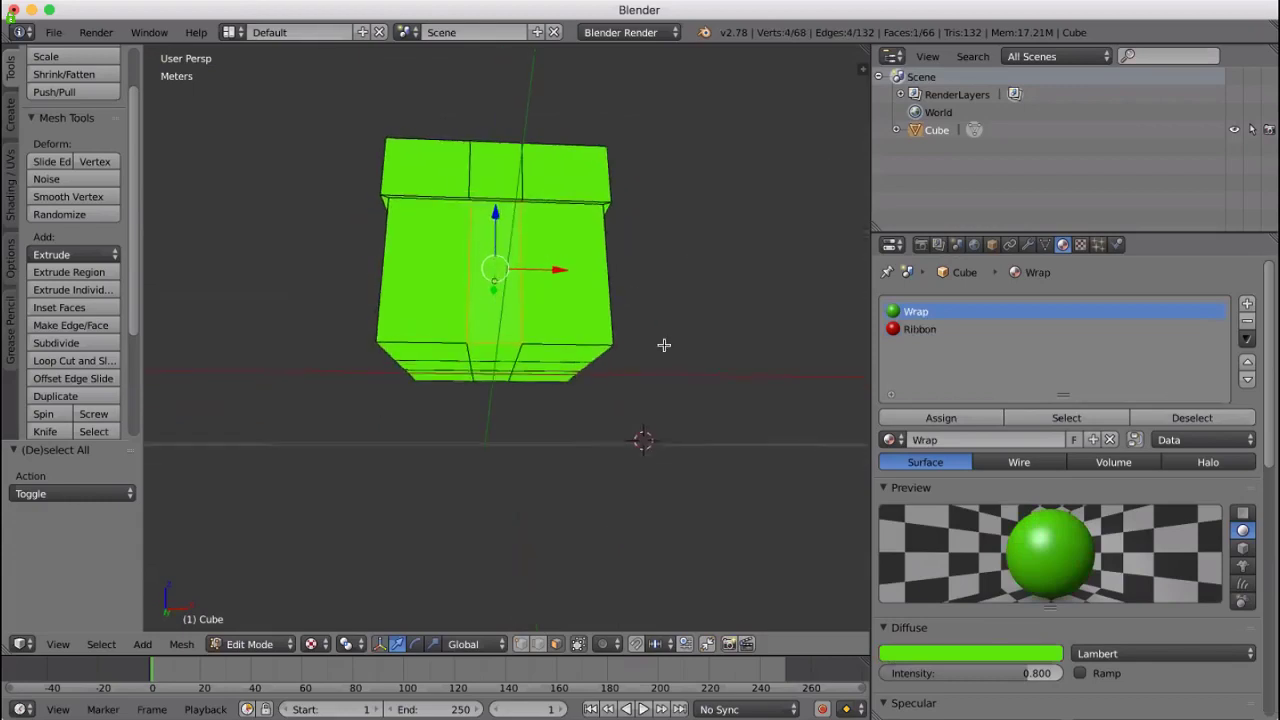
left_click(915, 331)
left_click(941, 419)
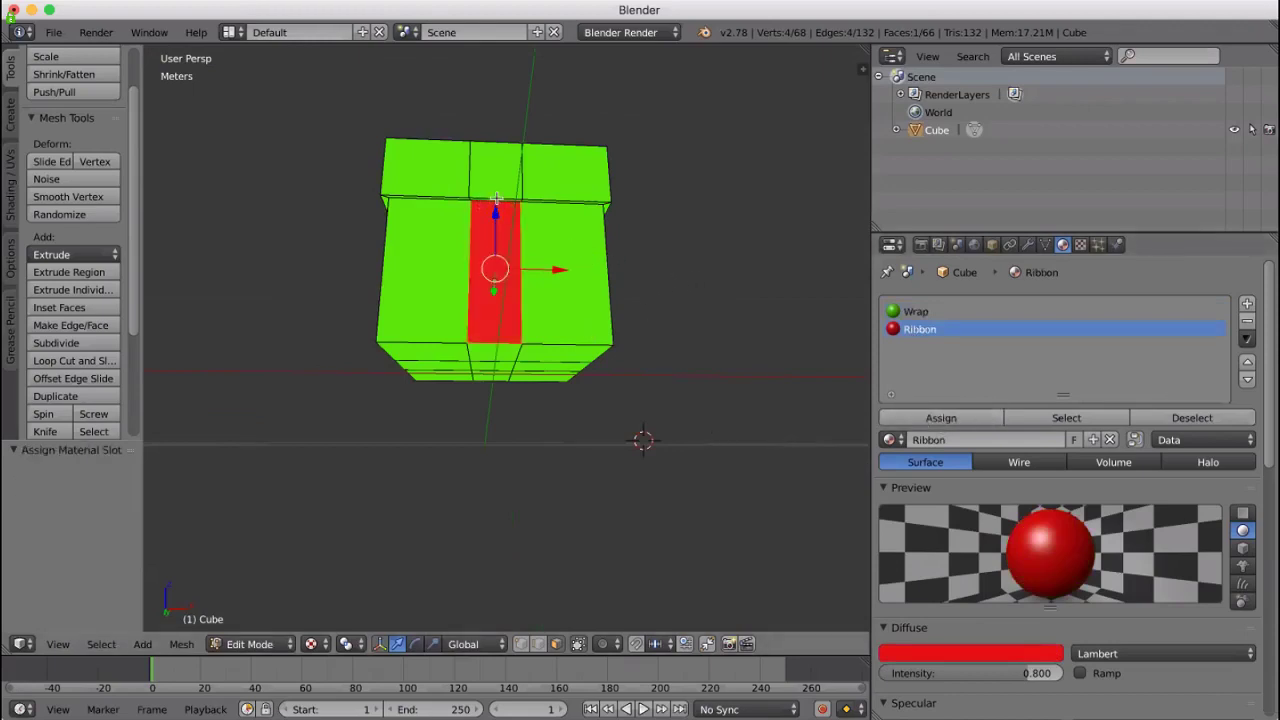
Select the face ring running up the front and over the lid, and assign it Ribbon
right_click(494, 199, "shift")
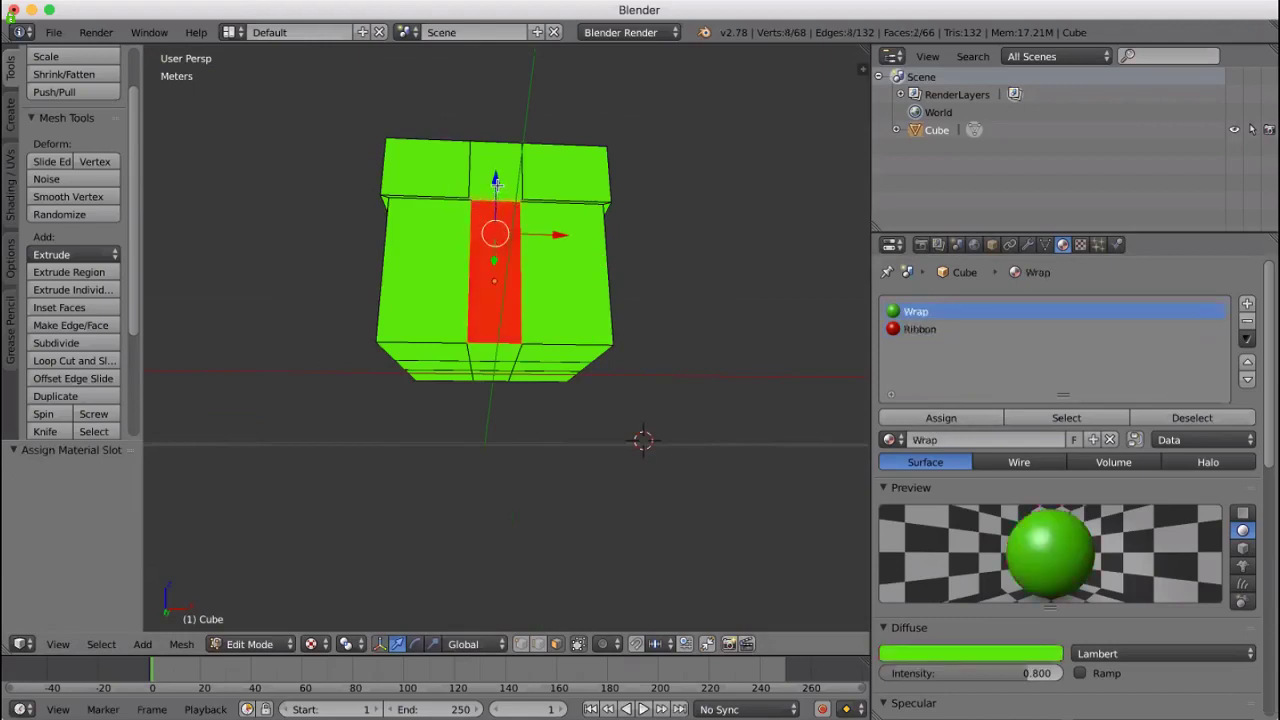
right_click(497, 181, "shift")
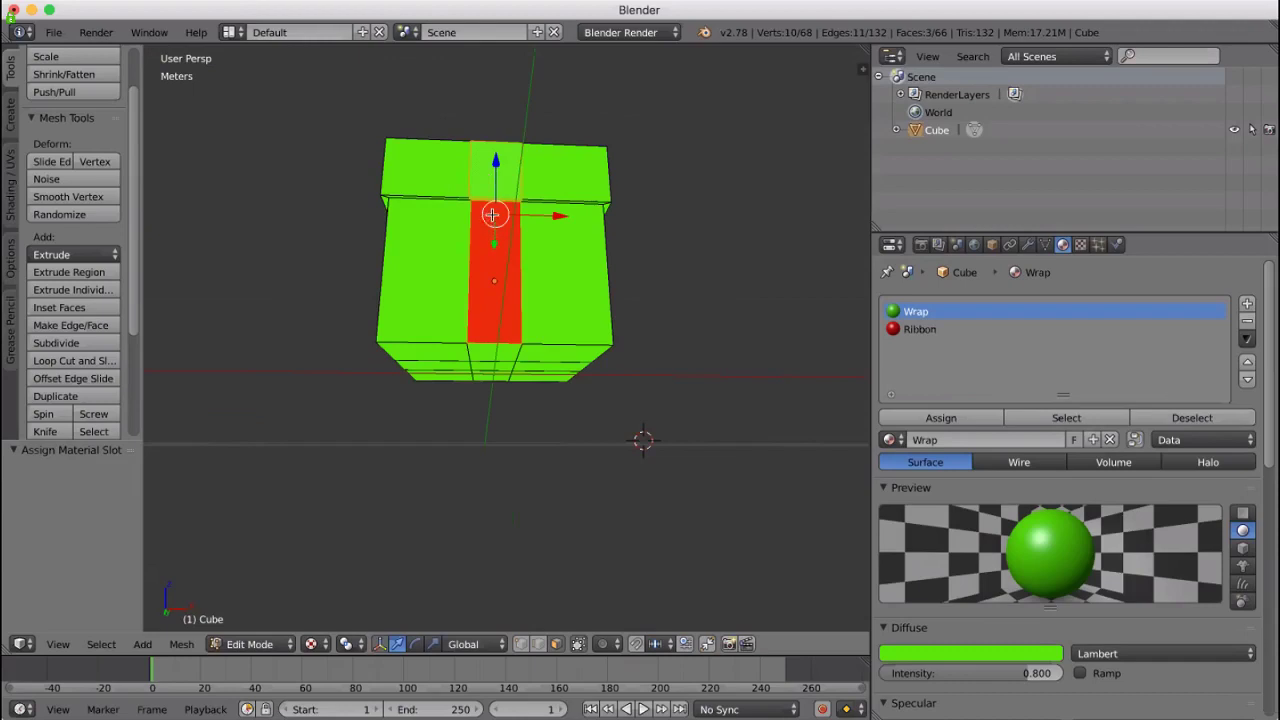
right_click(491, 198, "alt")
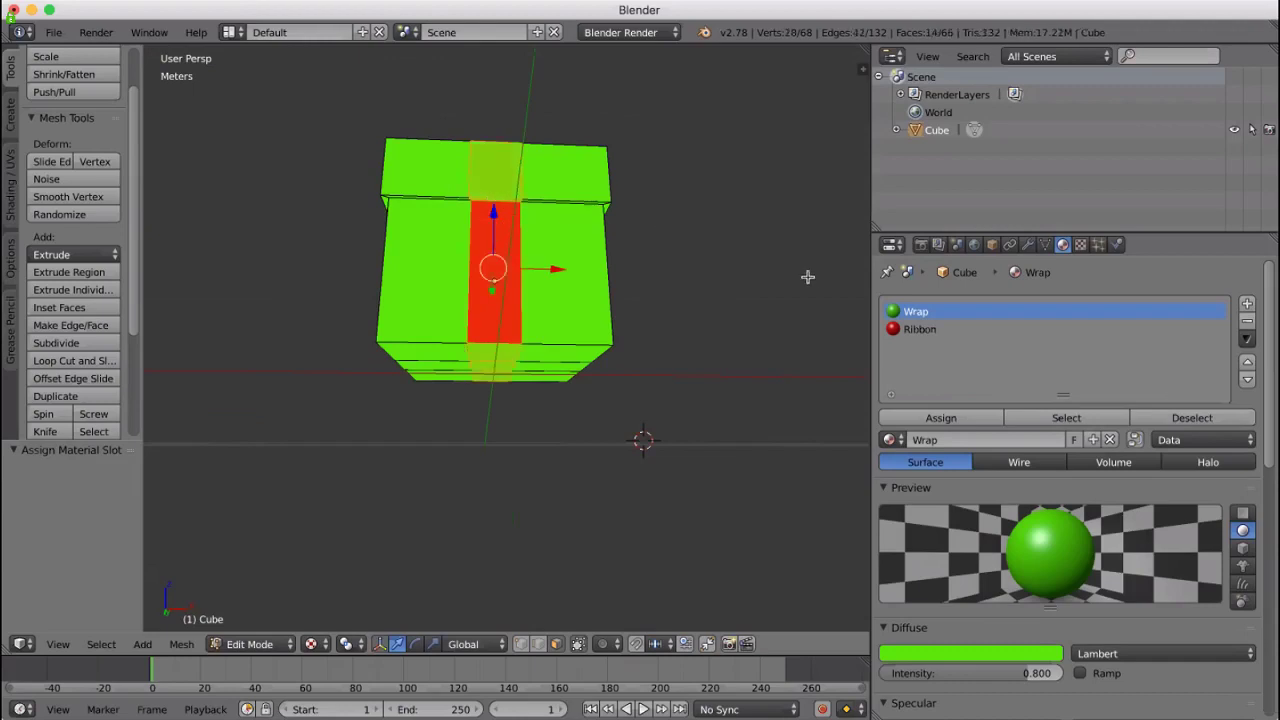
left_click(893, 417)
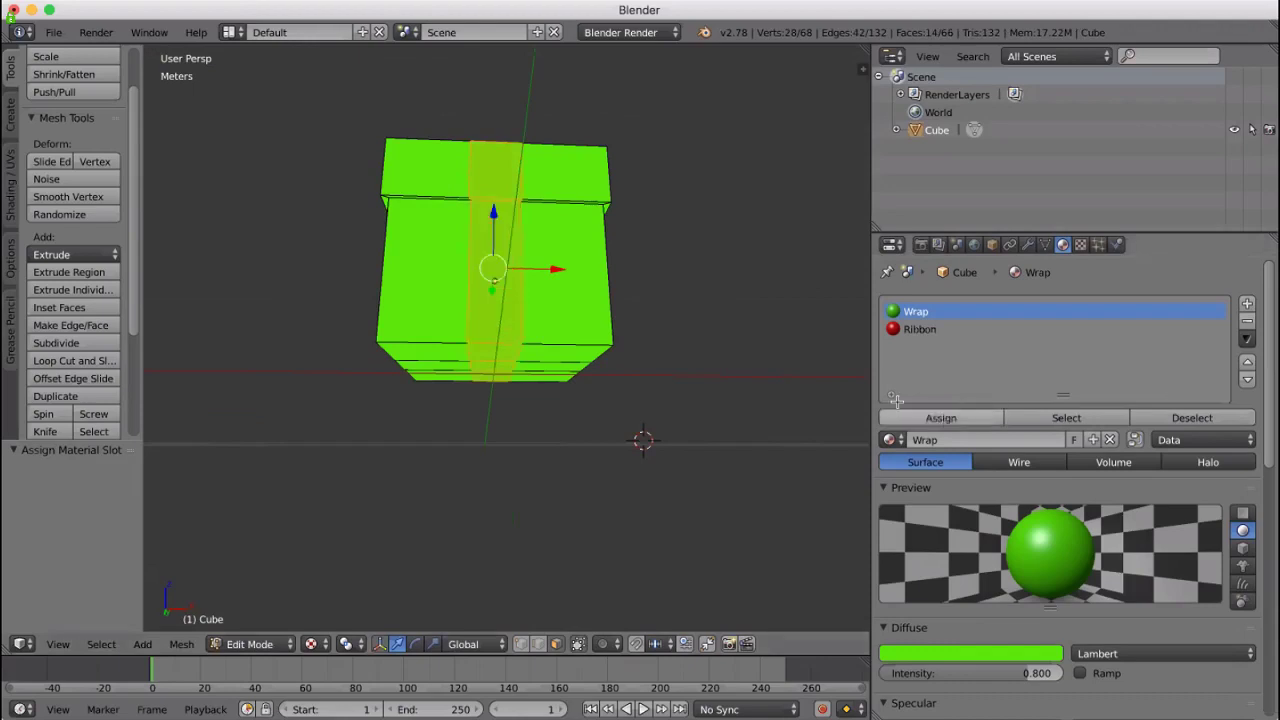
left_click(912, 332)
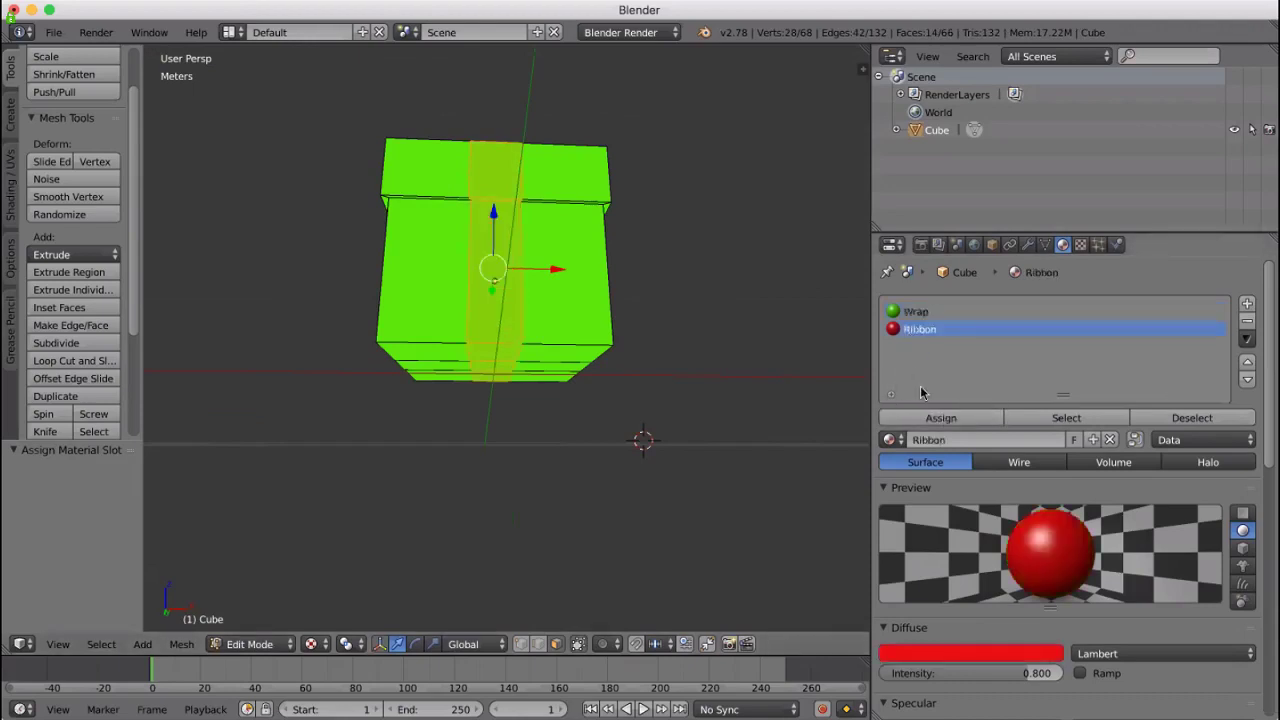
left_click(940, 419)
middle_click_drag(703, 340, 598, 372)
right_click(455, 350)
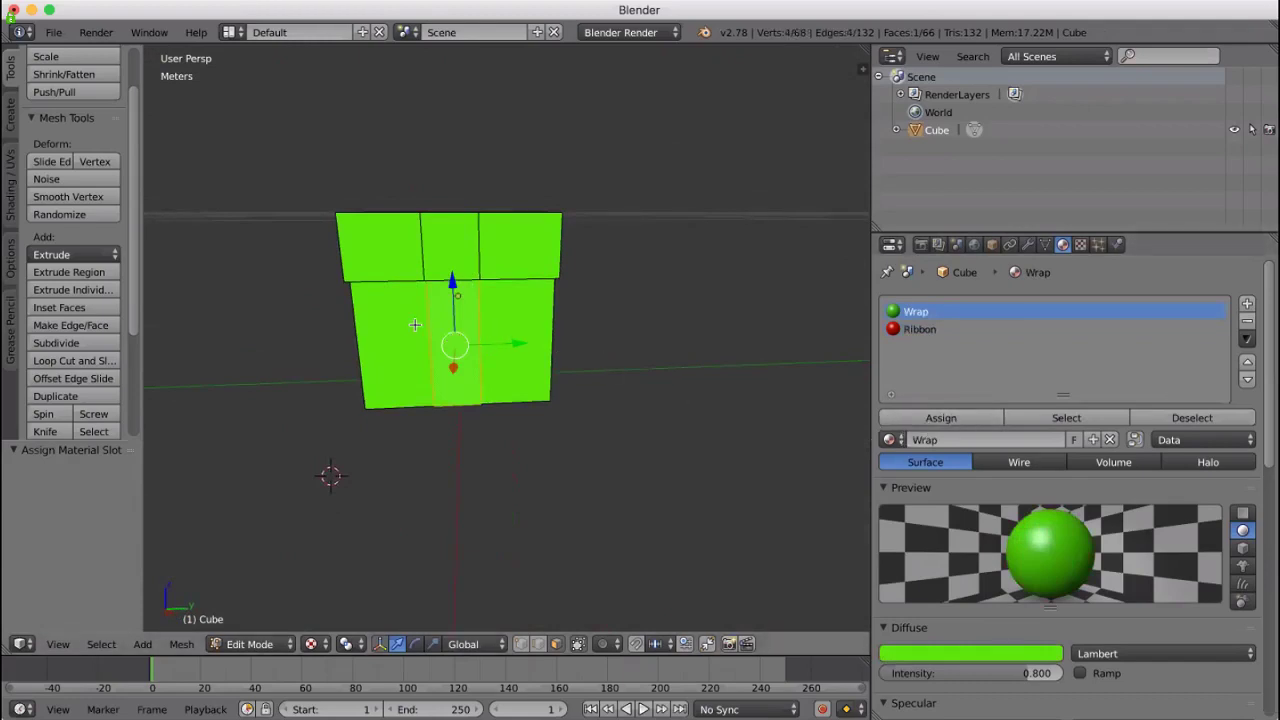
Select the vertical face loop through the middle column and assign it Ribbon
right_click(449, 313, "alt")
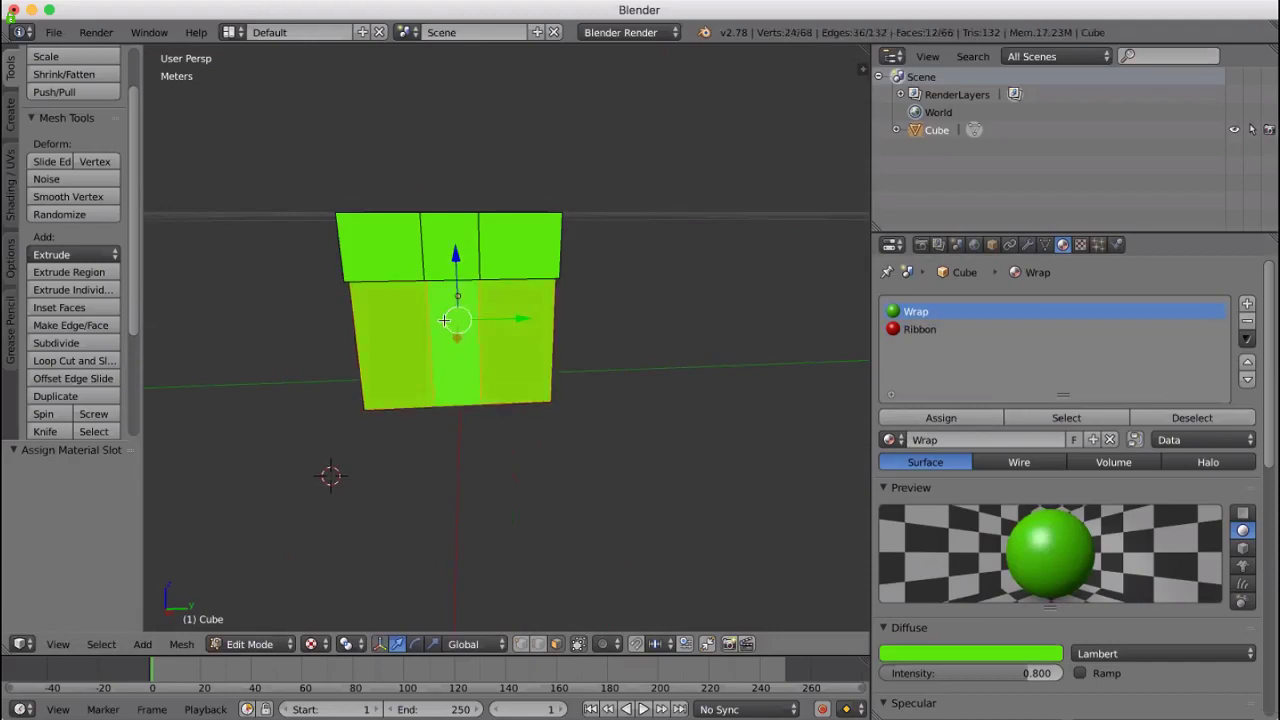
right_click(455, 290, "alt")
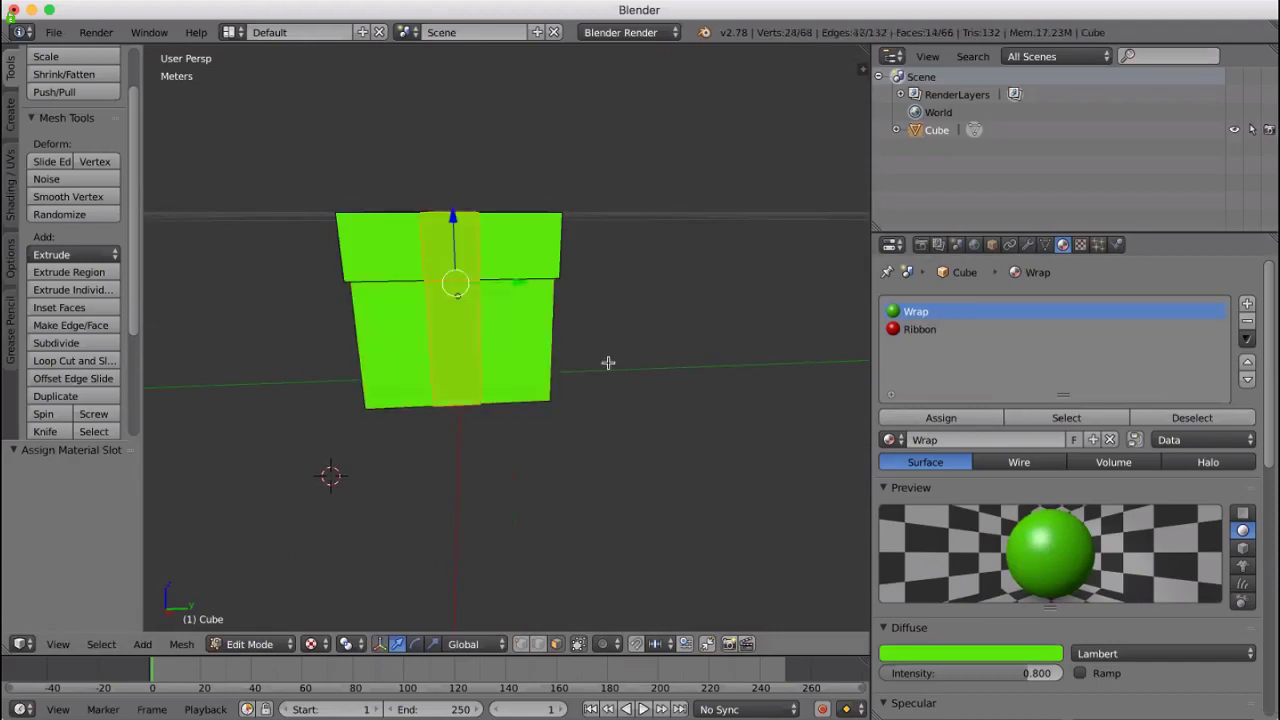
middle_click_drag(737, 391, 736, 360)
left_click(928, 329)
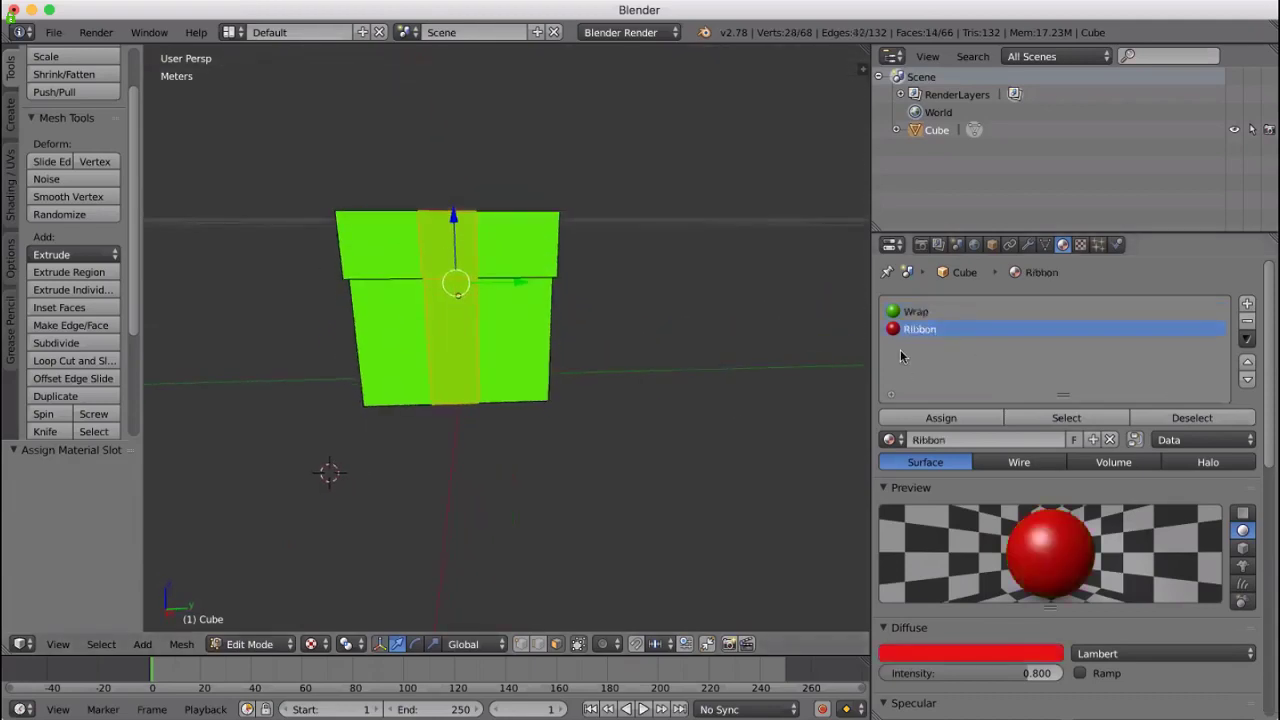
left_click(940, 418)
middle_click_drag(706, 297, 736, 313)
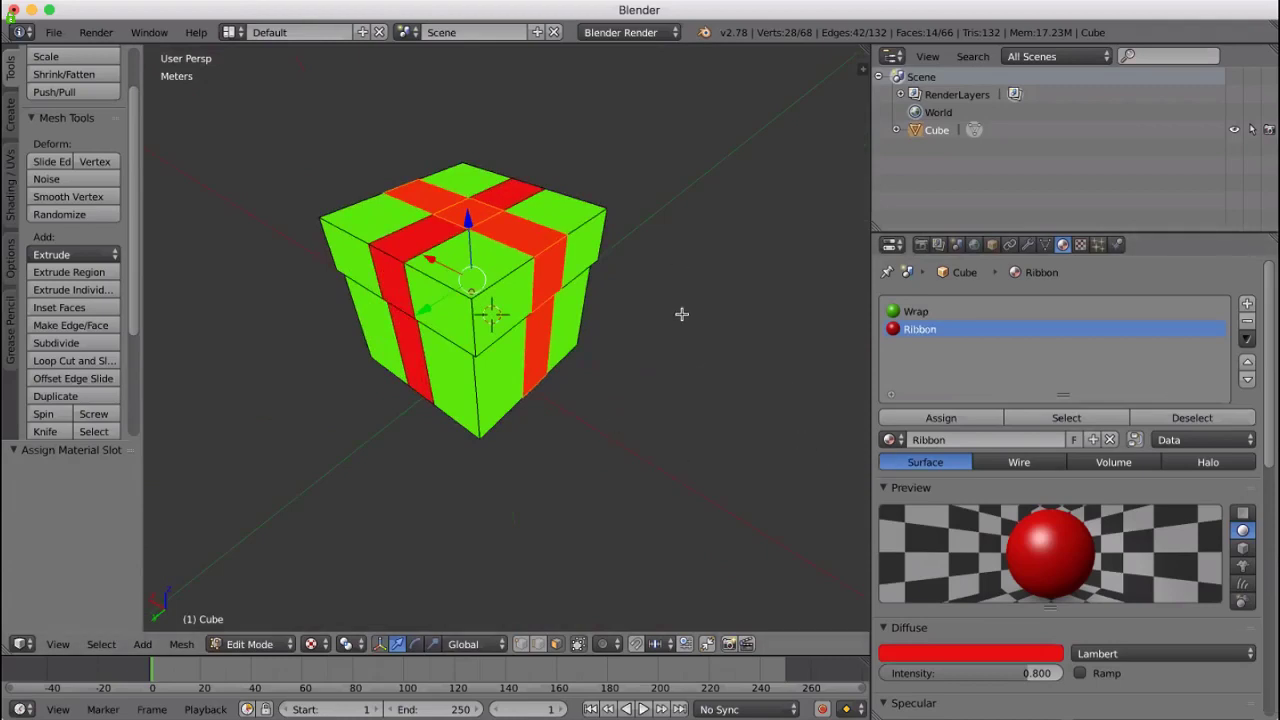
Orbit and zoom around the gift box and browse the Mesh menu
middle_click_drag(680, 311, 454, 306)
middle_click_drag(454, 310, 795, 311)
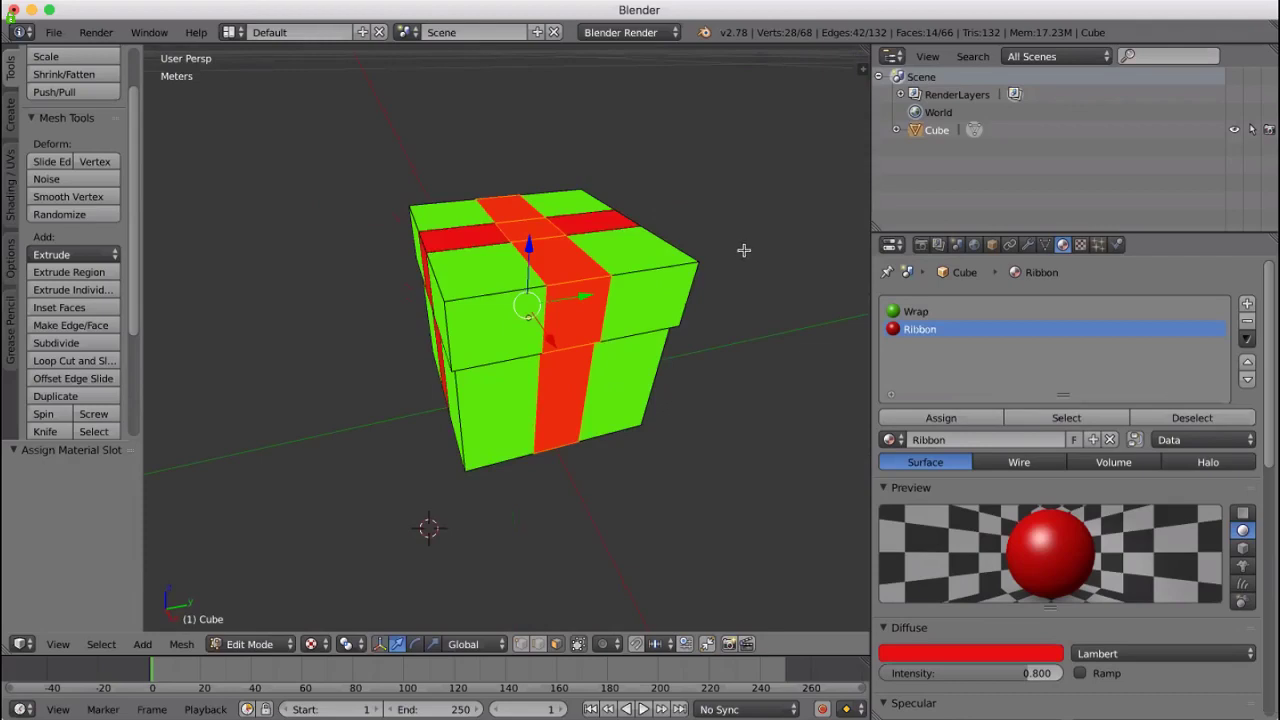
scroll(722, 249, "down", 3)
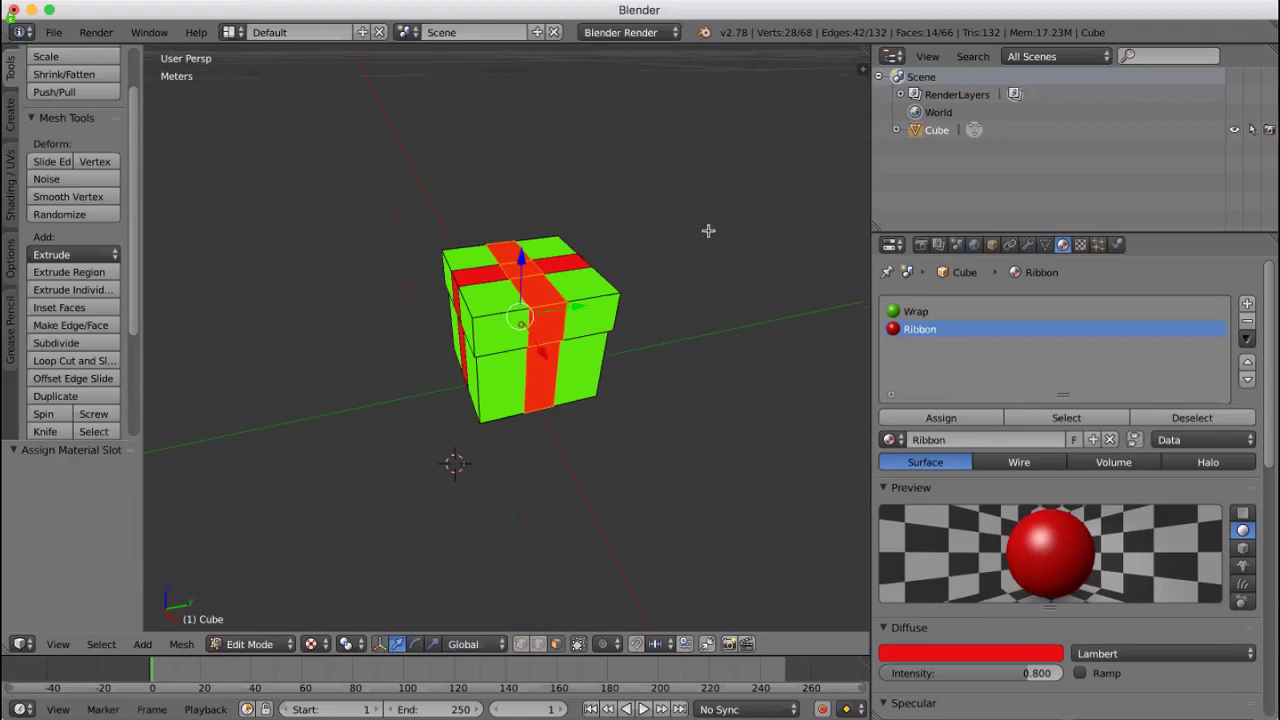
middle_click_drag(706, 229, 678, 320)
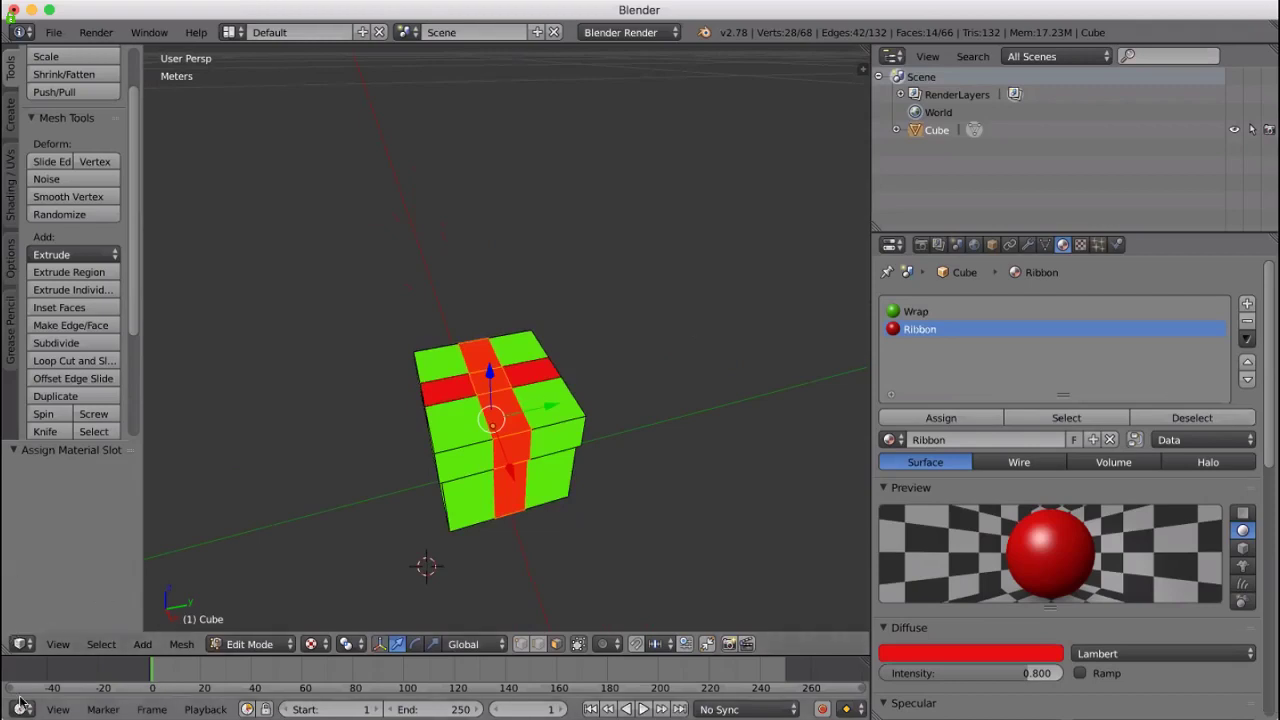
left_click(181, 645)
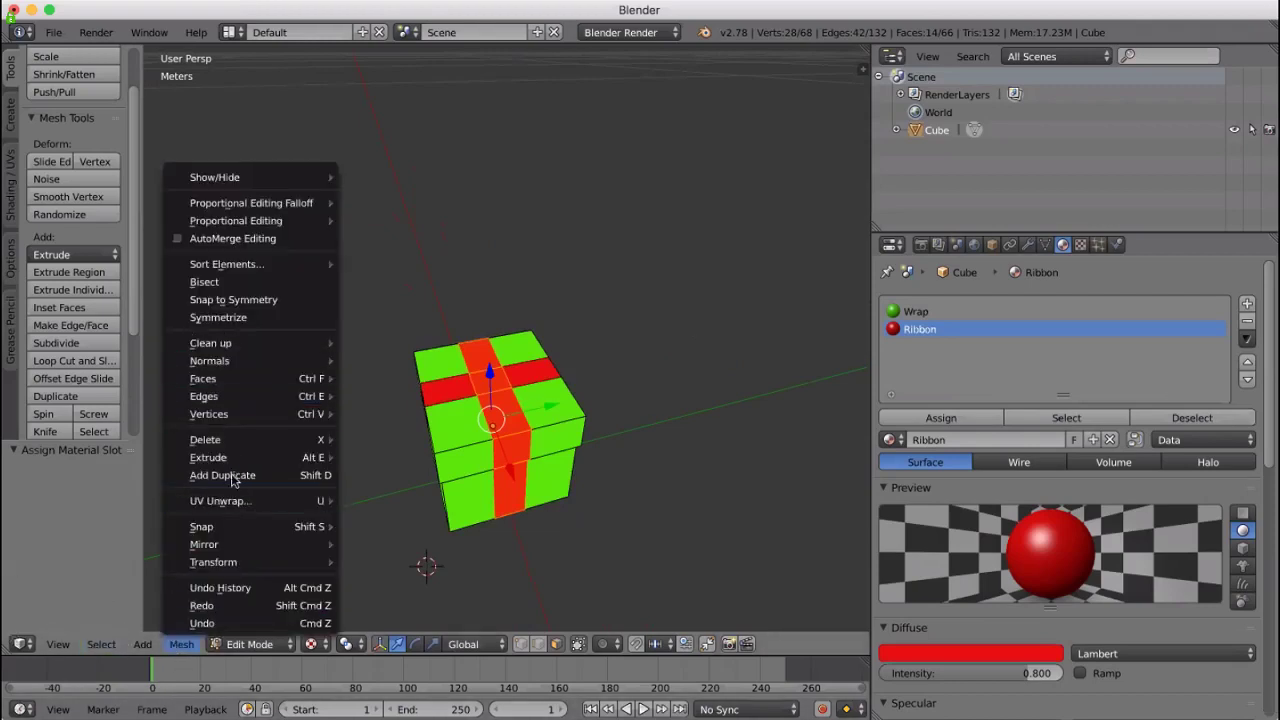
mouse_move(140, 647)
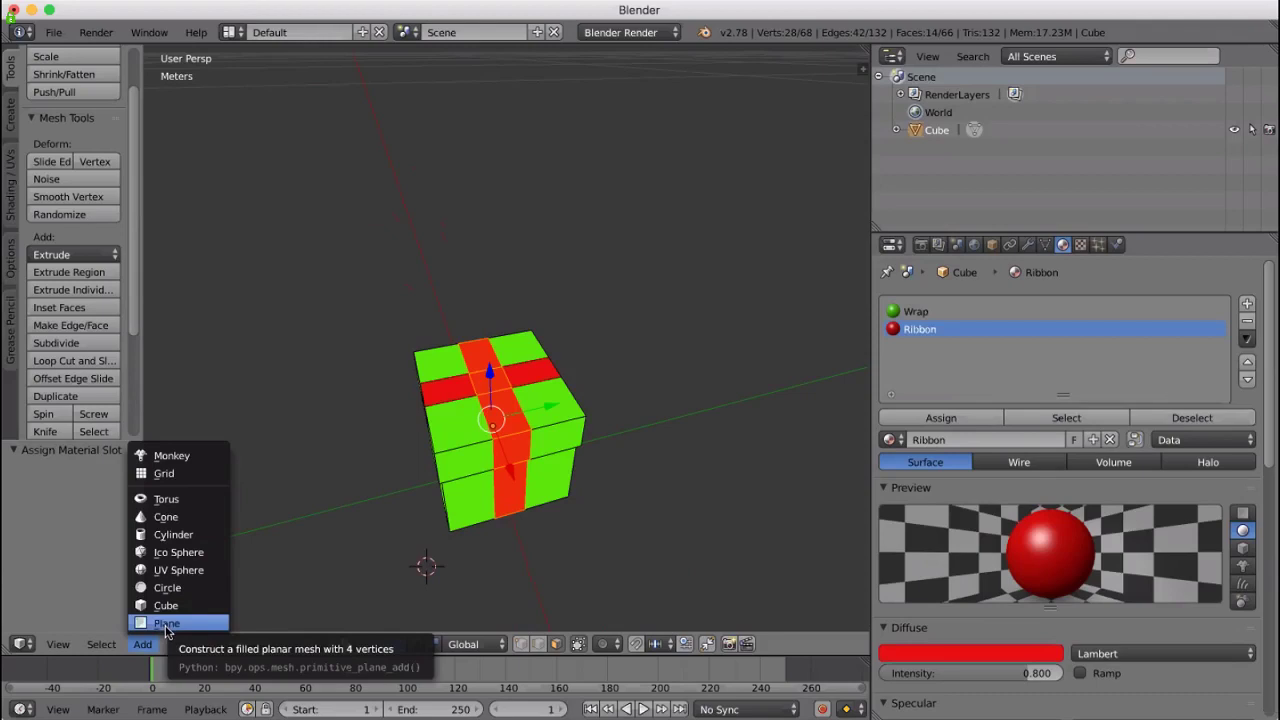
Switch to front view, orbit to an elevated angle, and show the interaction mode list
key("KP_1")
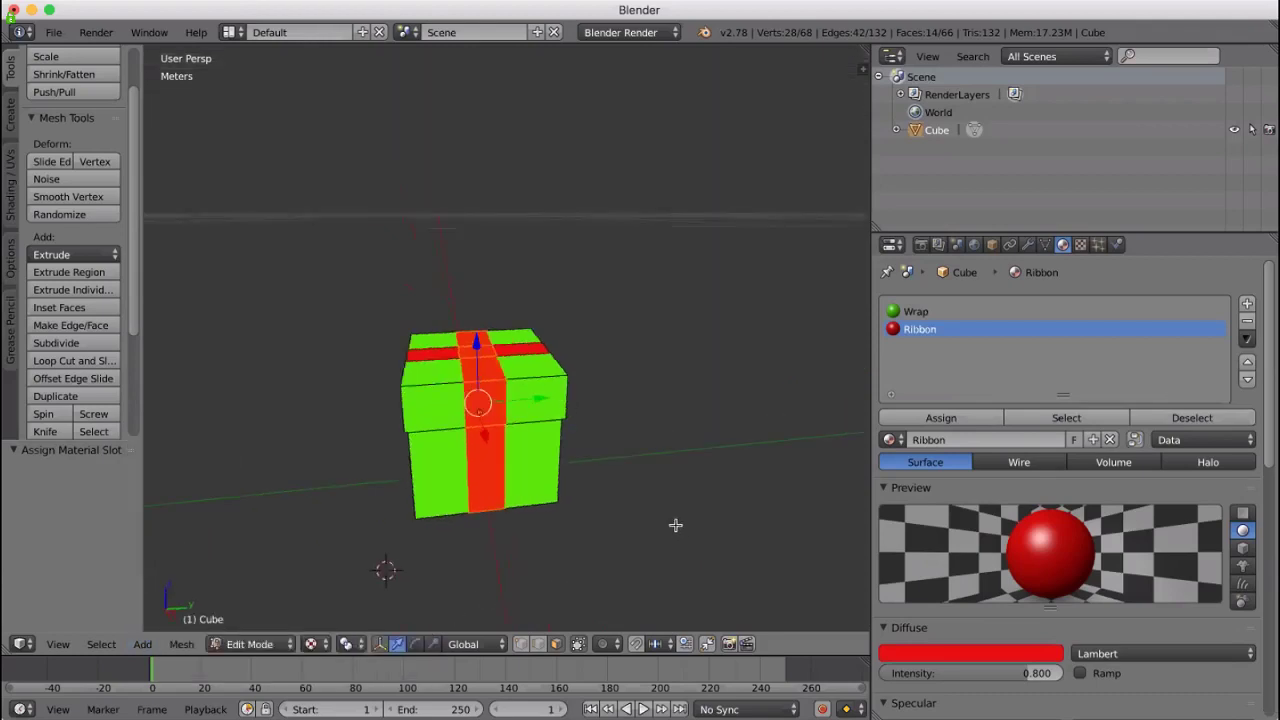
scroll(670, 515, "down", 2)
scroll(685, 514, "up", 4)
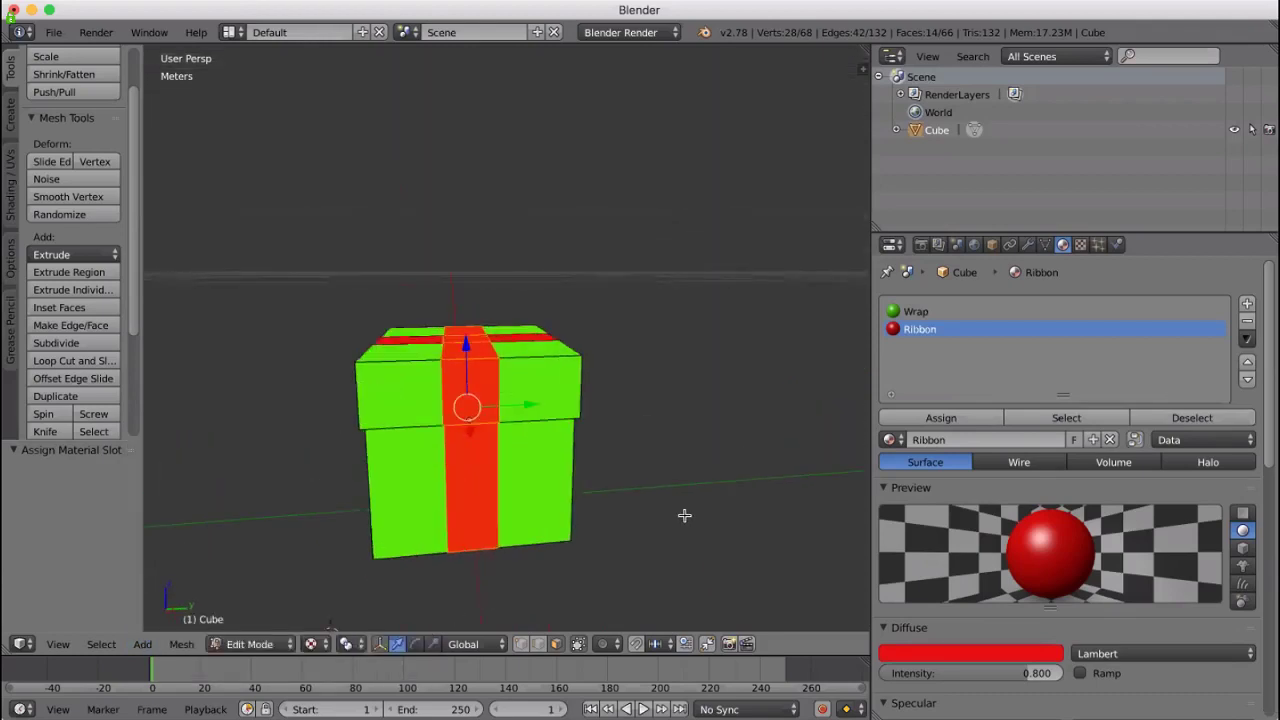
middle_click_drag(684, 515, 646, 520)
left_click(276, 645)
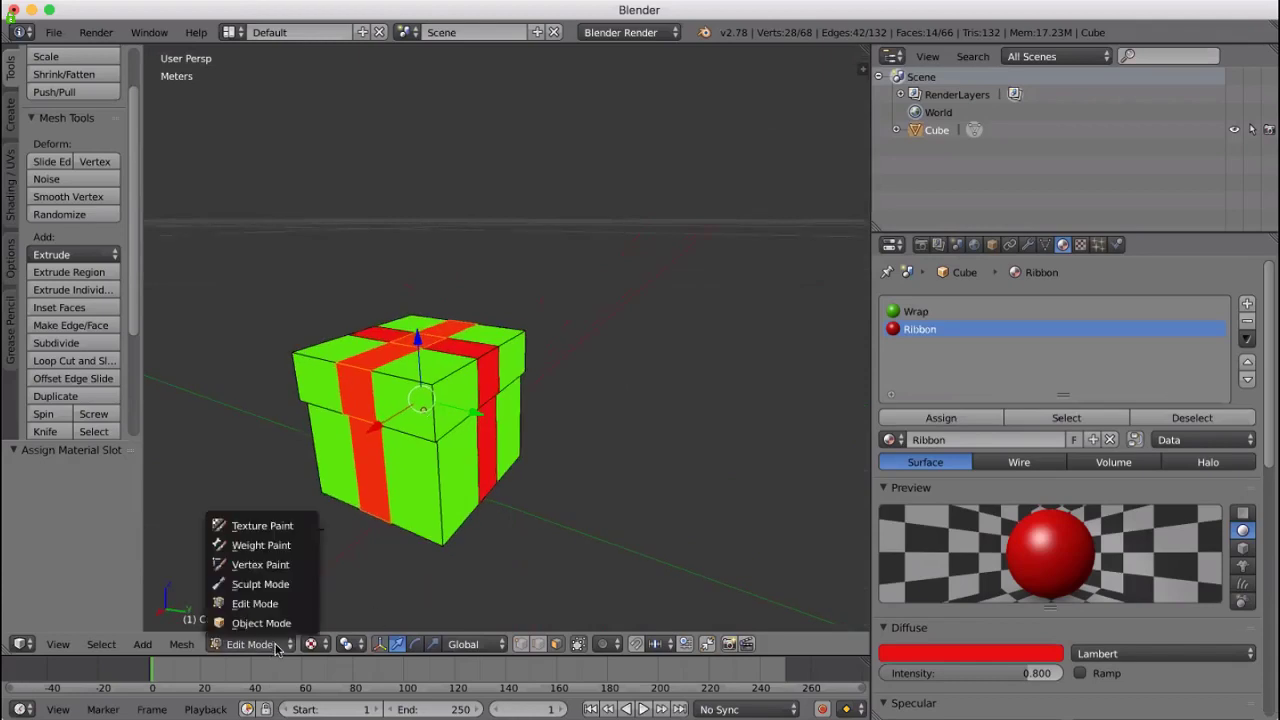
Return the box to Object Mode and show the Add > Mesh primitives list
left_click(261, 623)
left_click(306, 529)
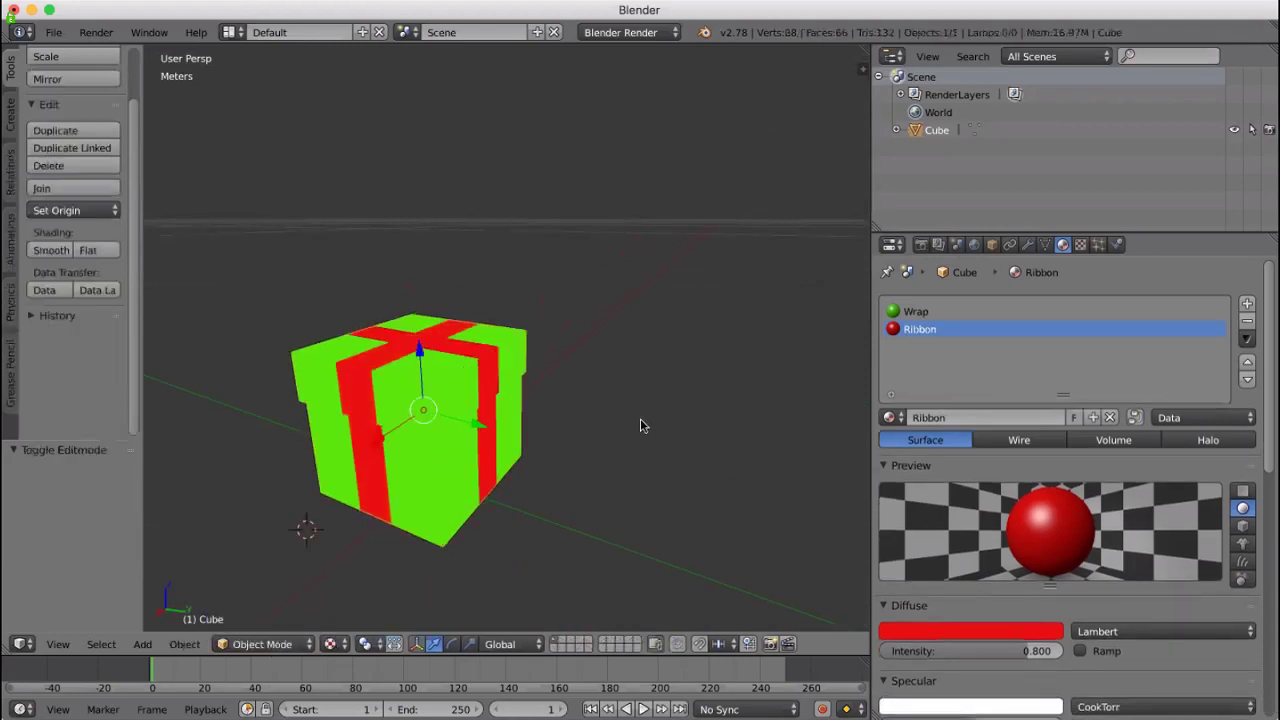
middle_click_drag(640, 426, 671, 439)
left_click(143, 644)
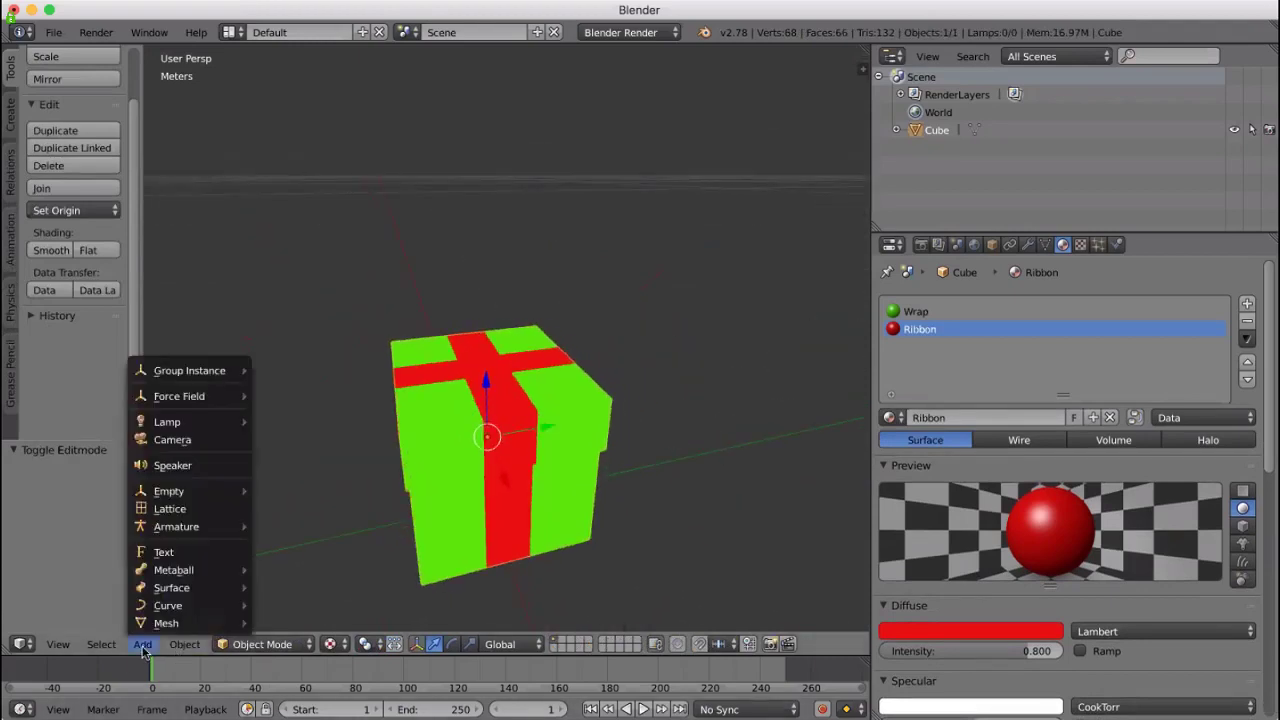
mouse_move(191, 620)
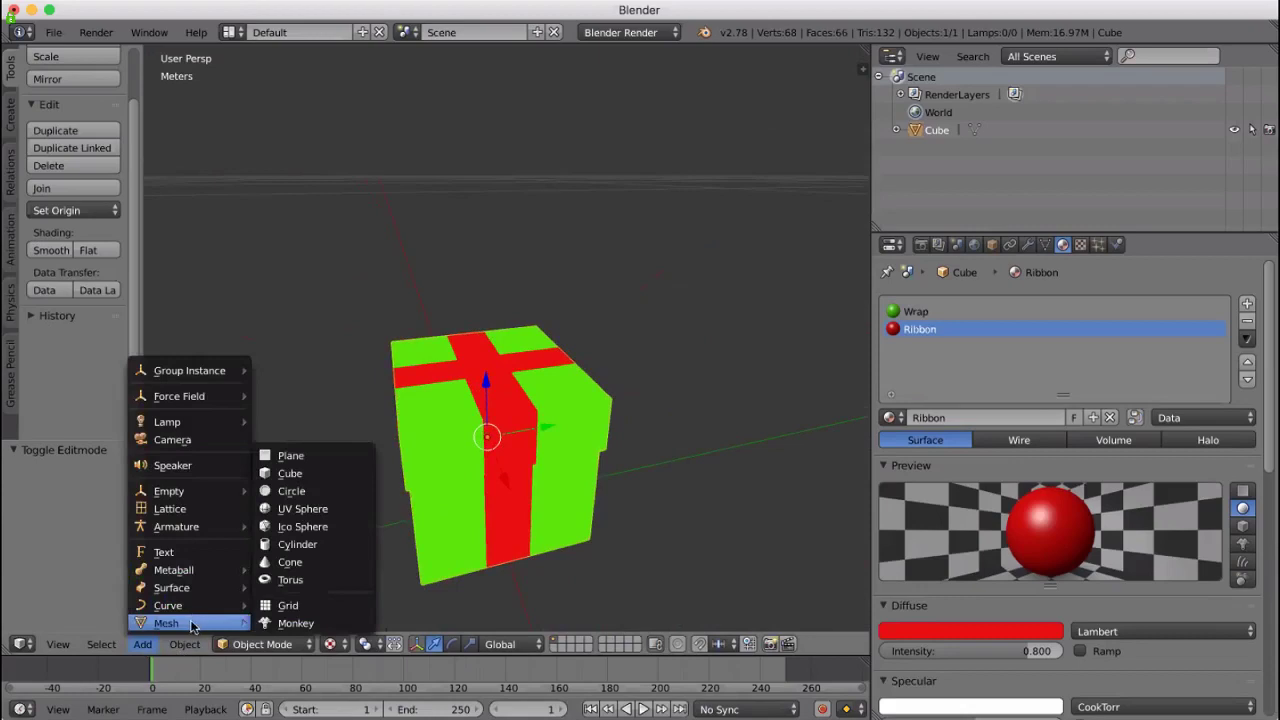
Add a new plane to the scene and scale it down to a small size
left_click(300, 456)
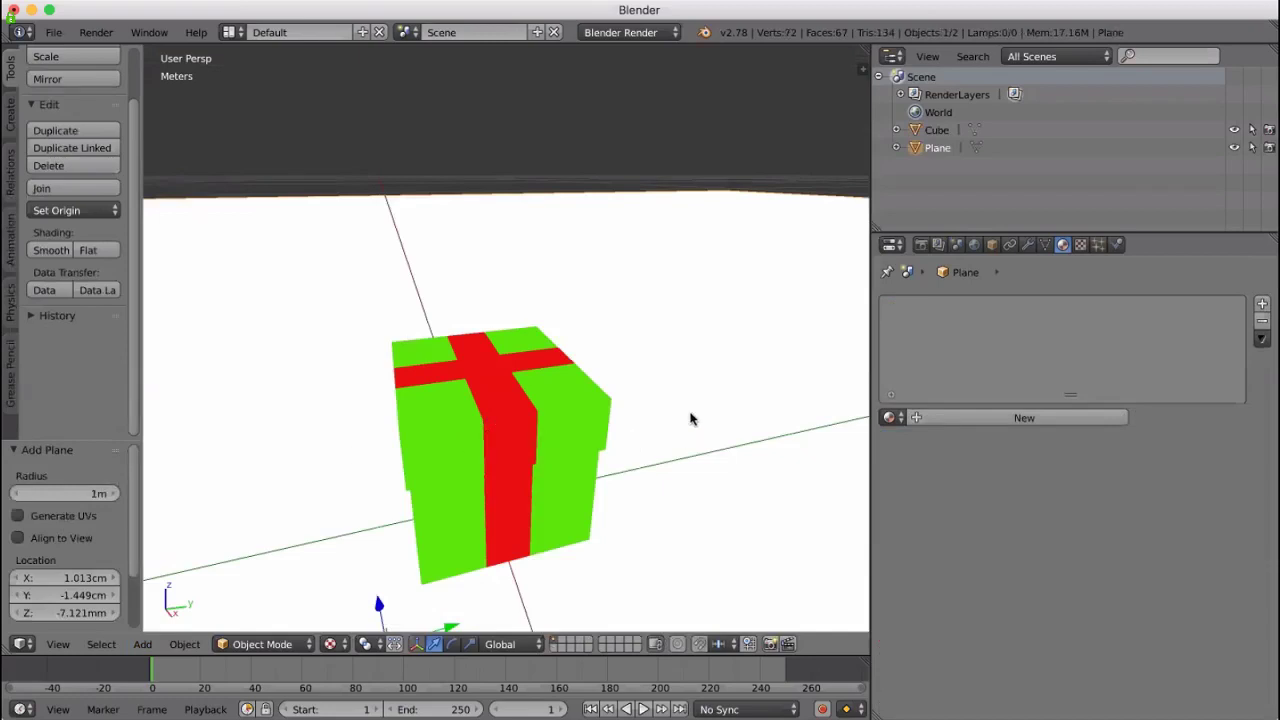
scroll(688, 423, "down", 10)
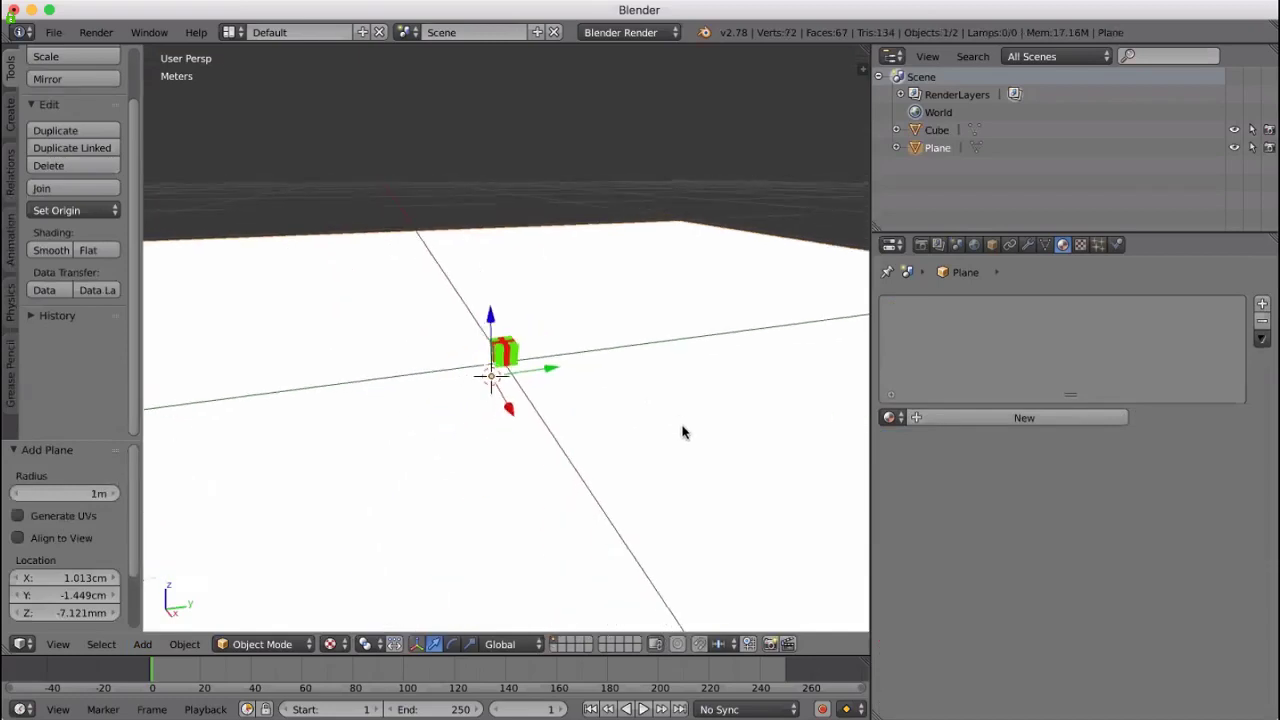
scroll(670, 438, "up", 10)
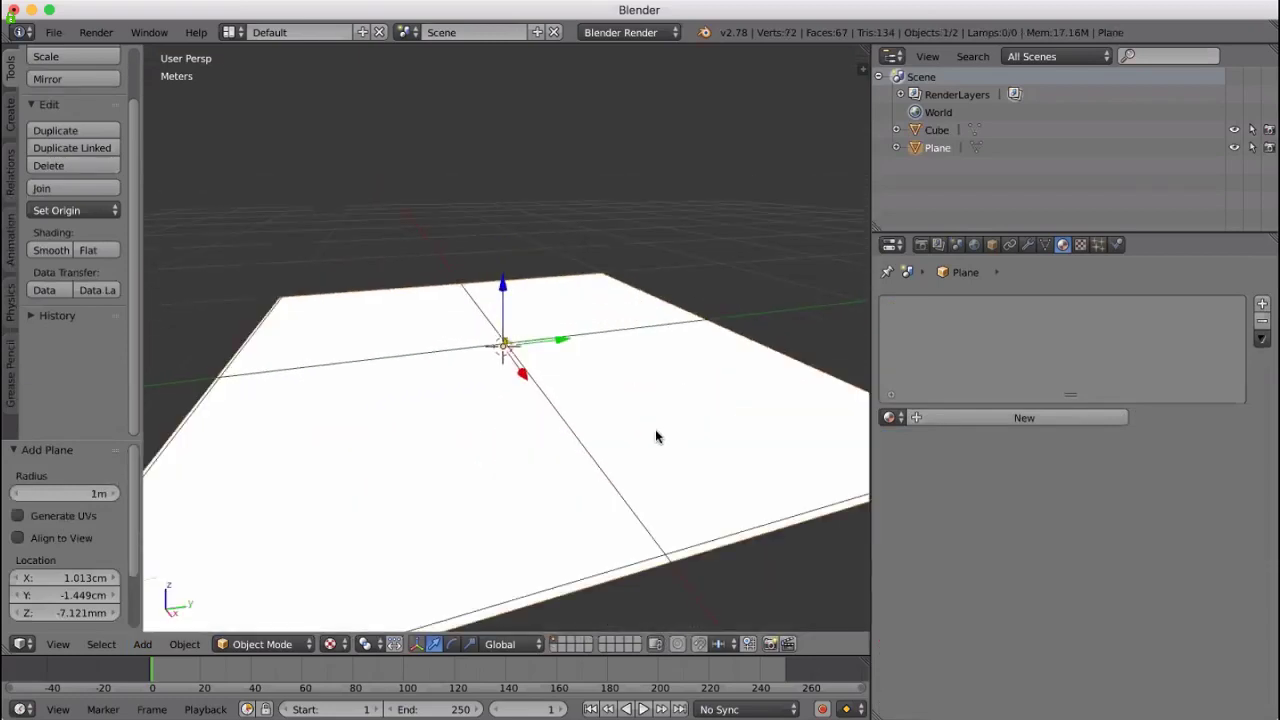
scroll(666, 441, "up", 3)
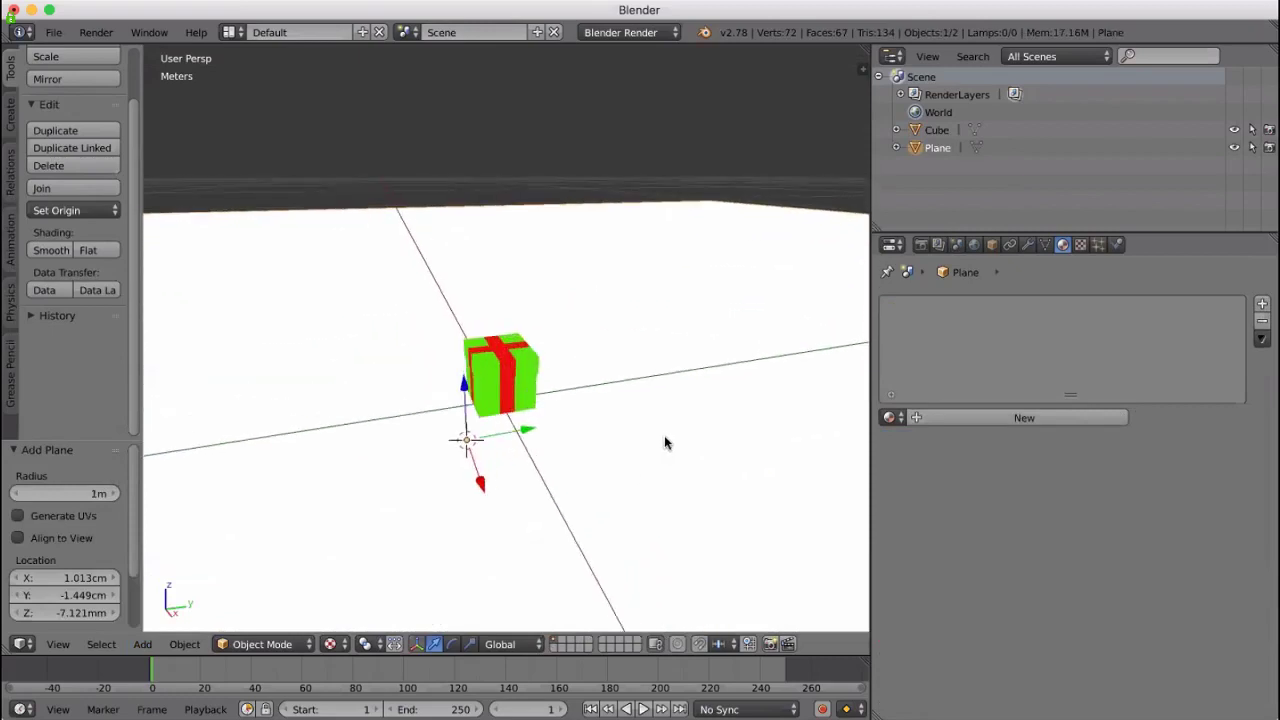
key("s")
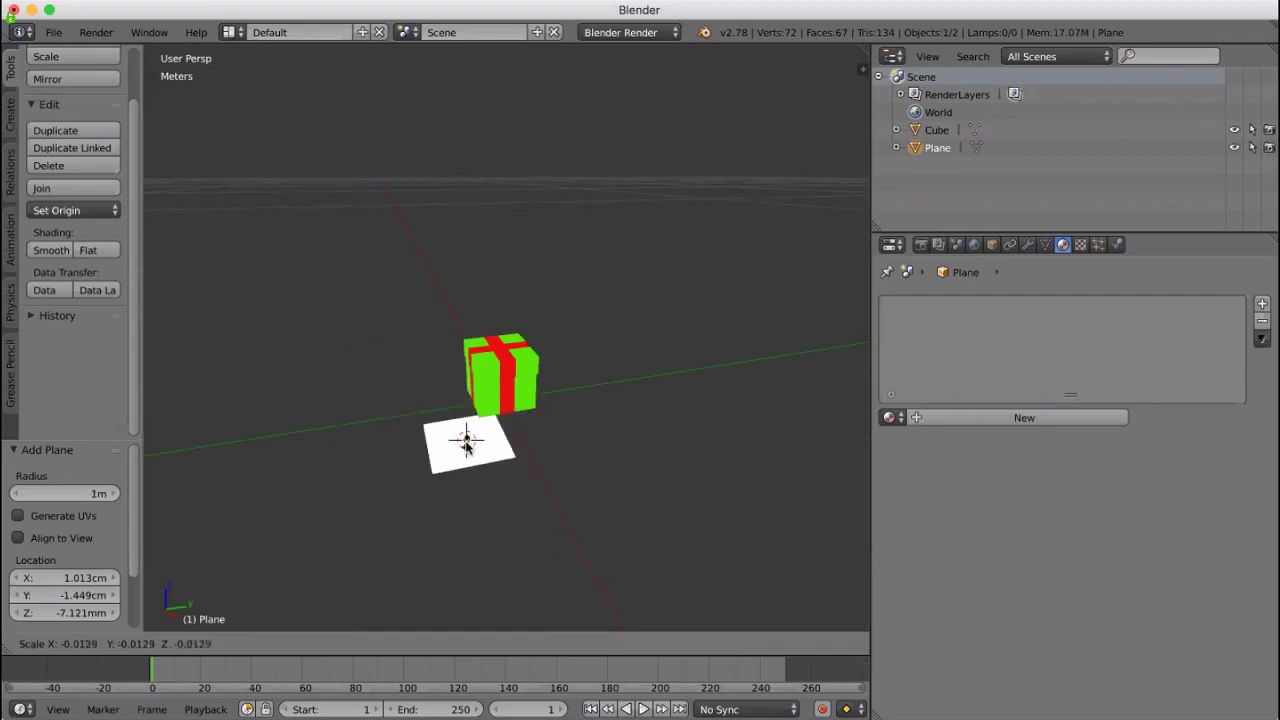
left_click(467, 445)
Lift the plane 5.113 cm along Z so it hovers above the gift box, then rescale it
scroll(560, 414, "up", 3)
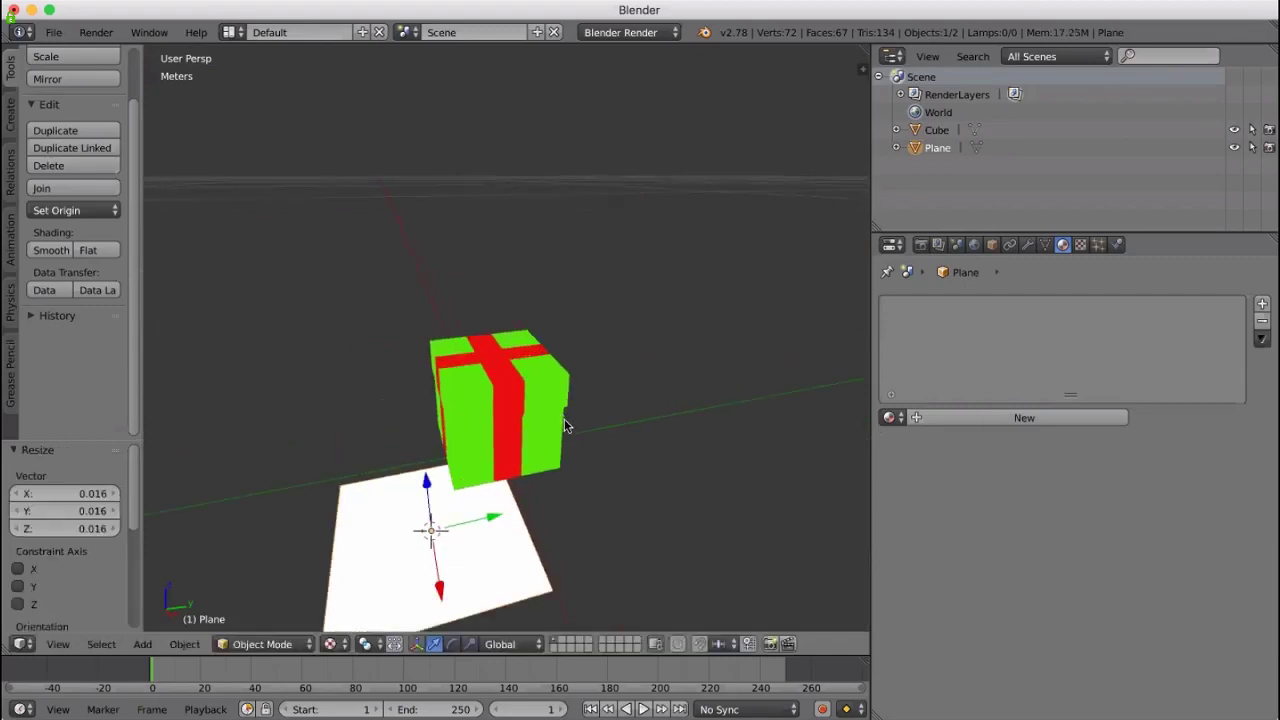
left_click_drag(426, 486, 416, 196)
middle_click_drag(461, 349, 599, 363)
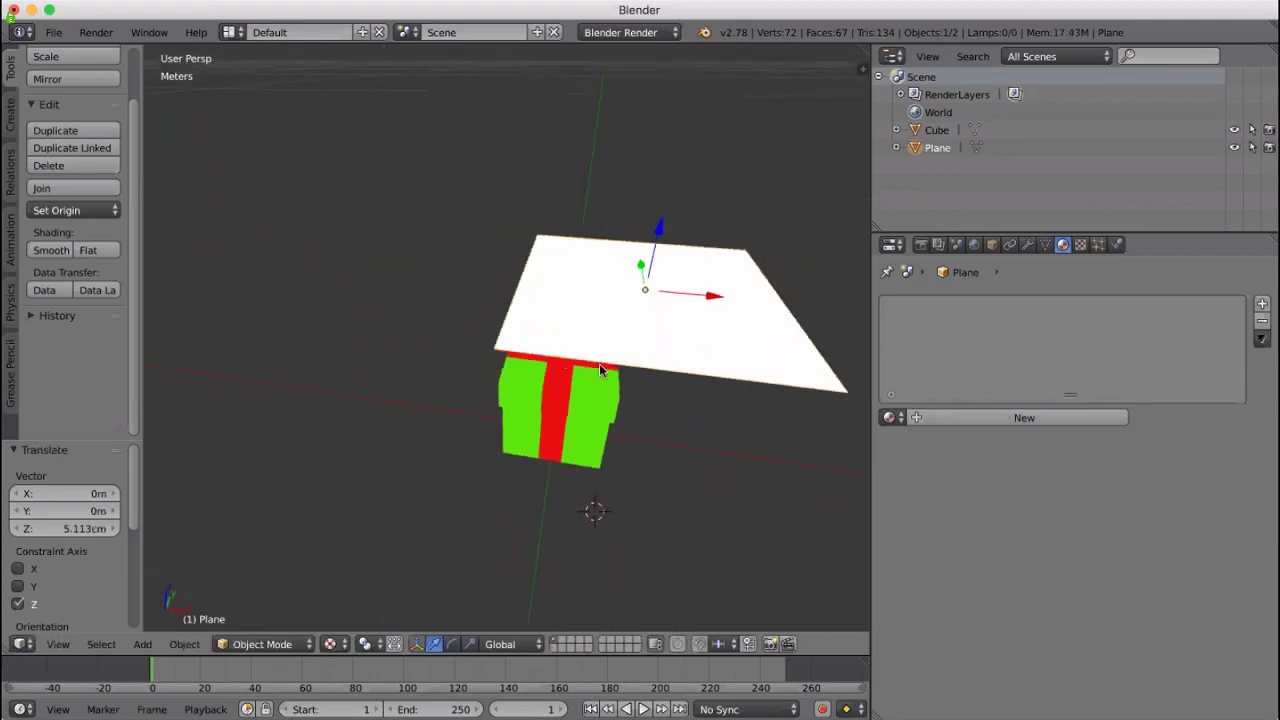
key("s")
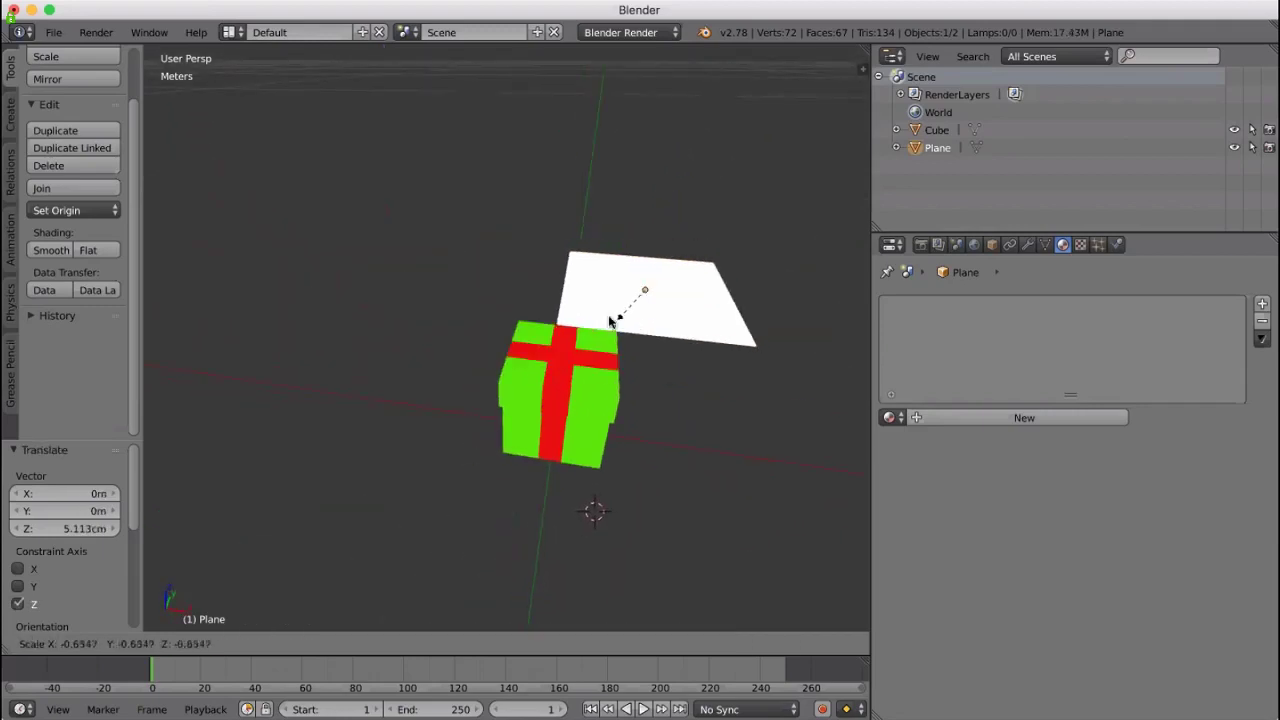
Confirm the plane's smaller size and slide it along X over the lid's centre
left_click(645, 303)
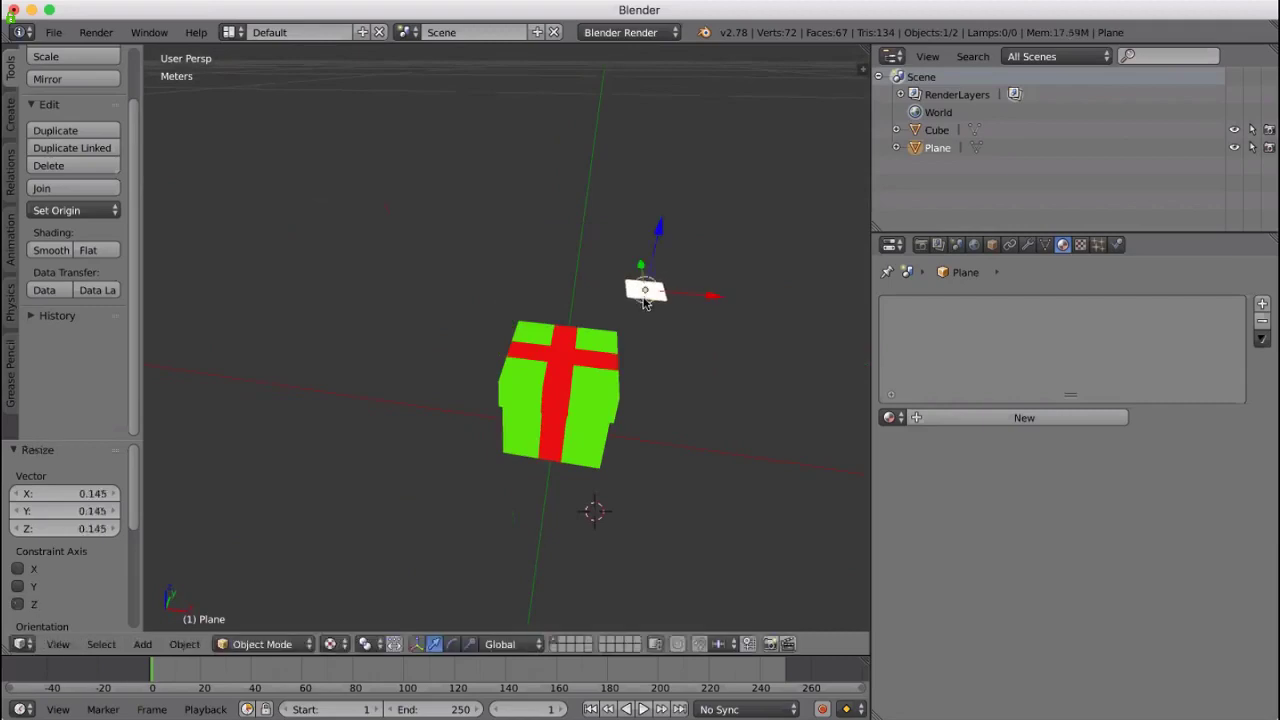
middle_click_drag(699, 379, 619, 354)
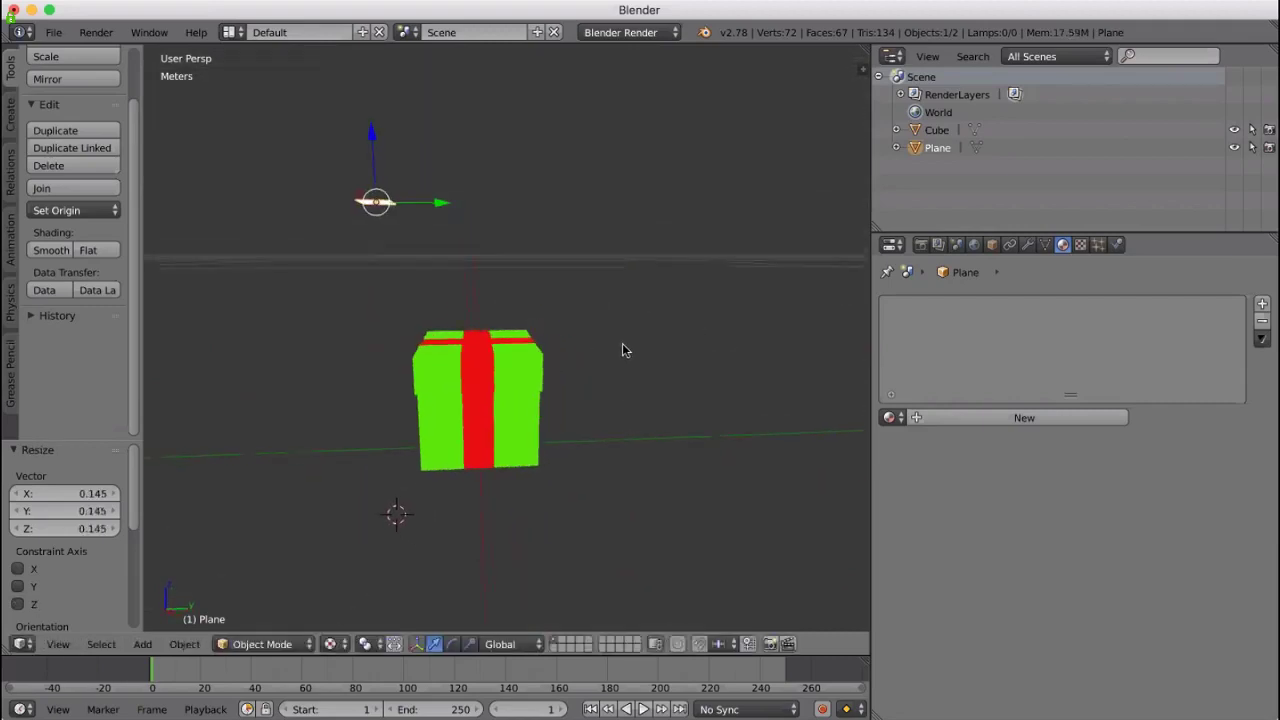
key("g")
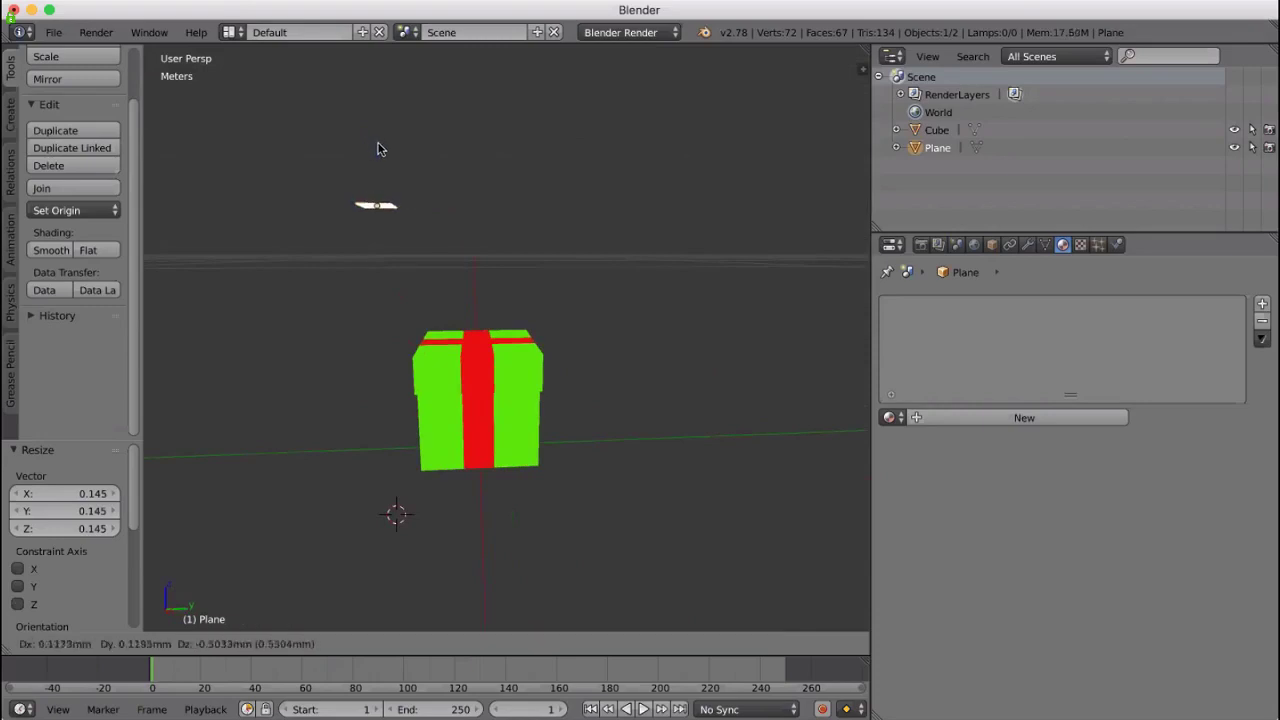
left_click(480, 225)
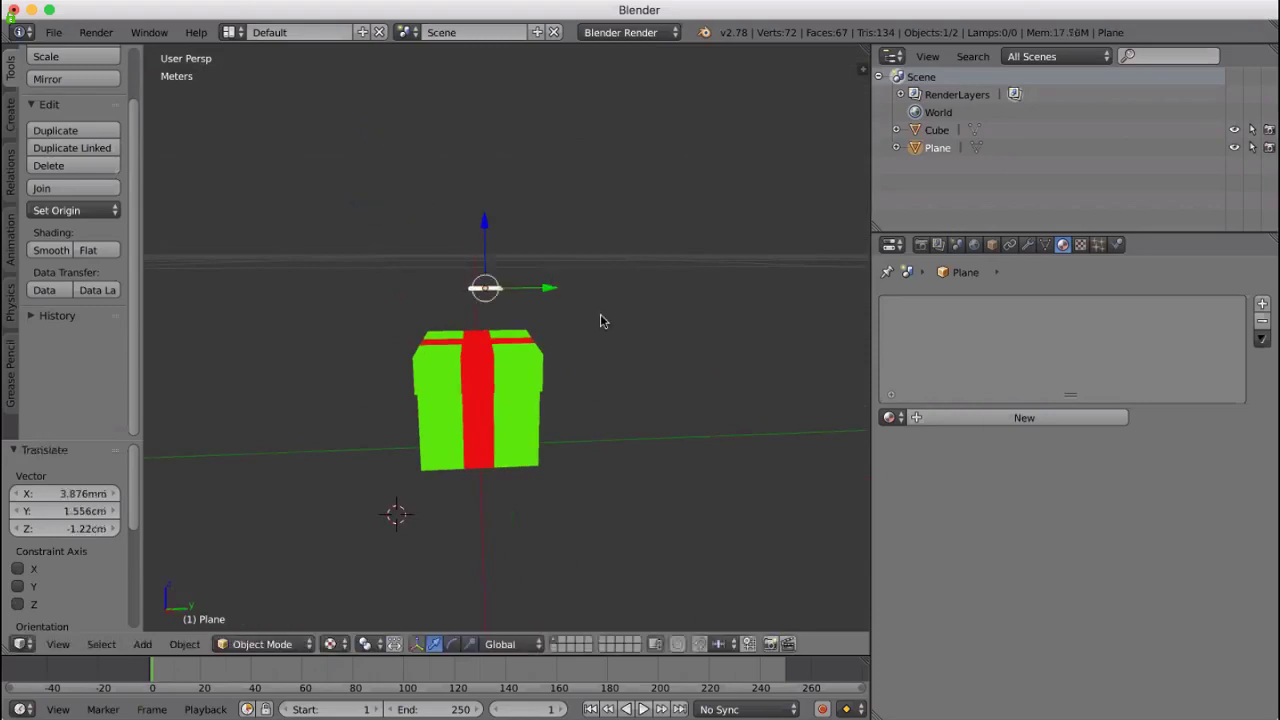
middle_click_drag(600, 320, 742, 370)
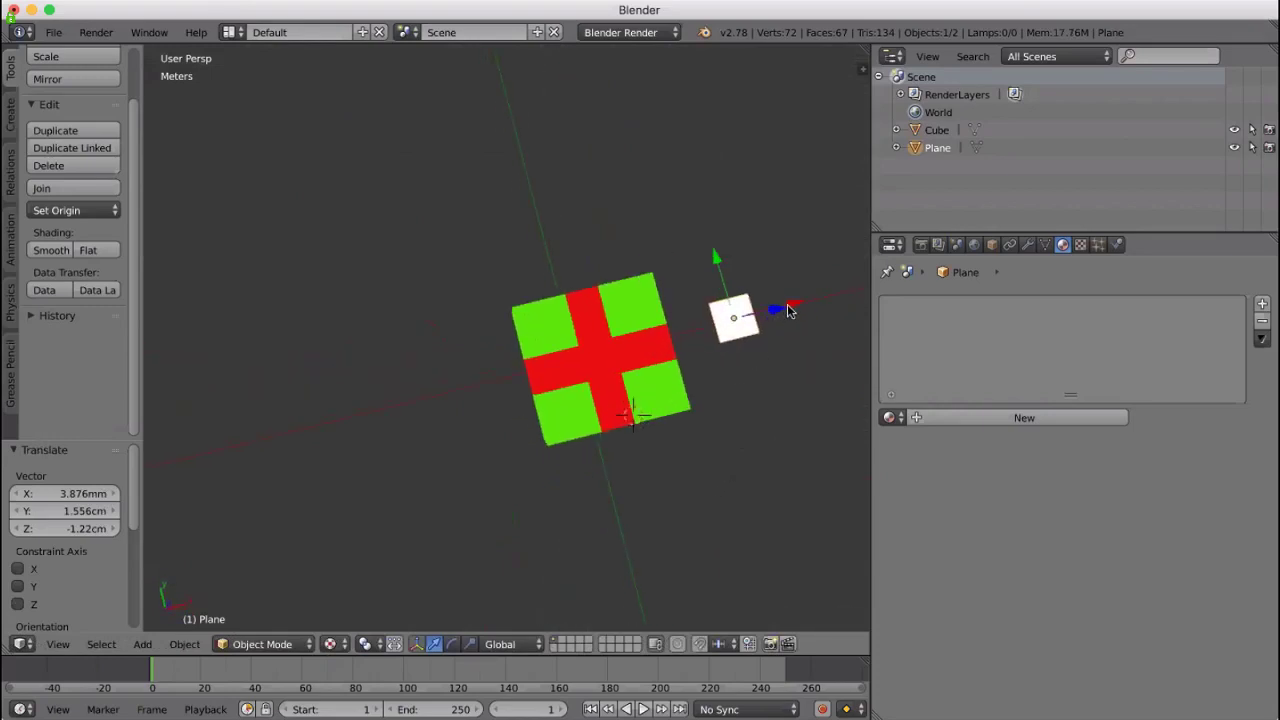
left_click_drag(789, 310, 662, 339)
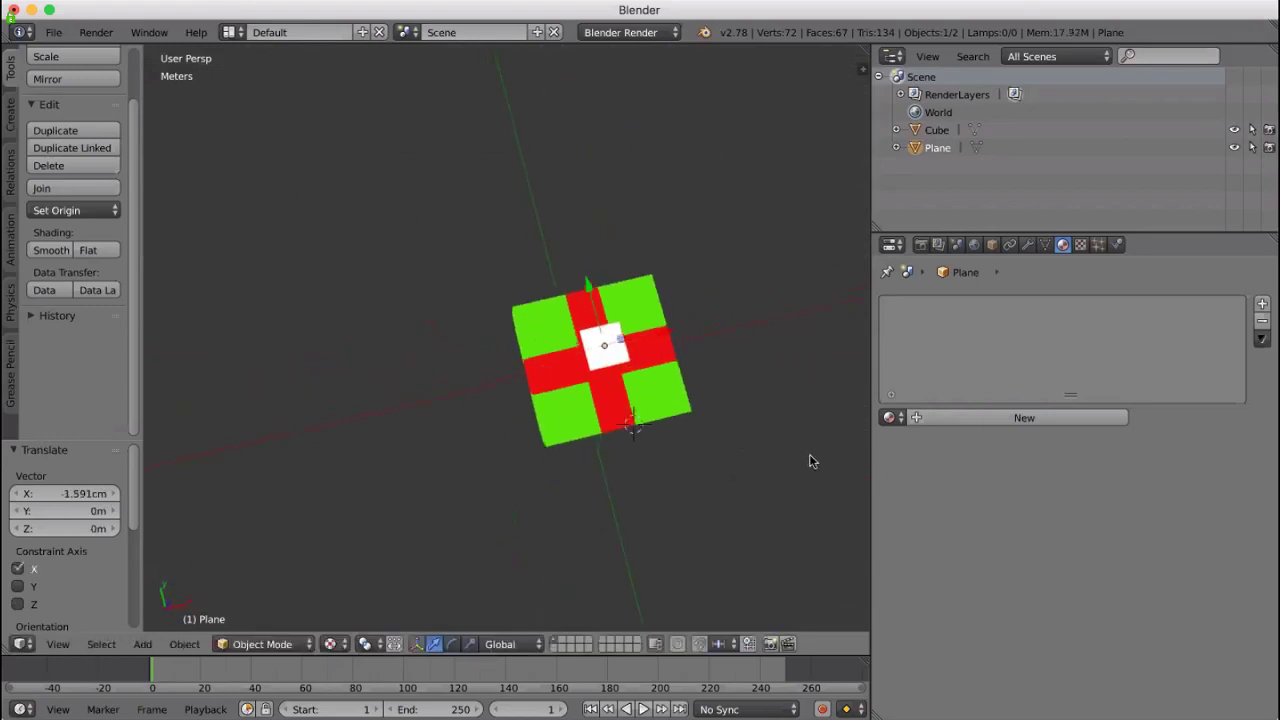
Deselect the plane and view the gift box from an angled frontal view above
middle_click_drag(812, 461, 770, 376)
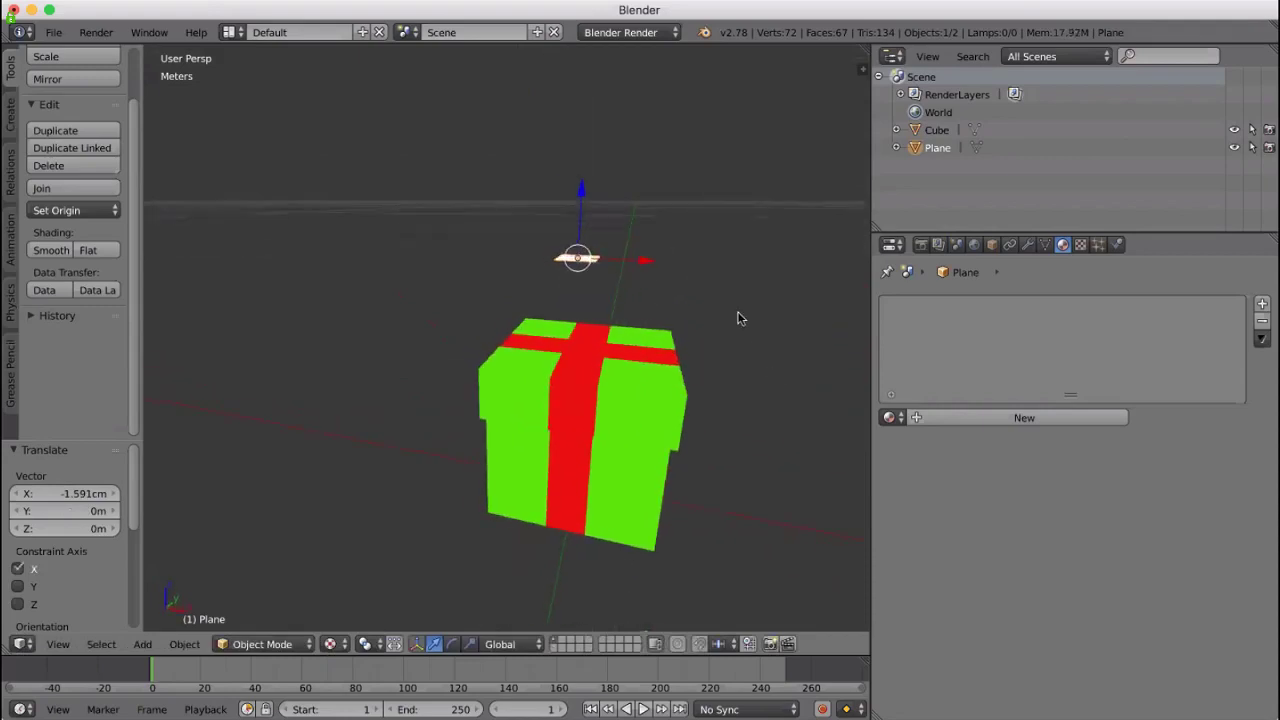
key("a")
middle_click_drag(723, 296, 693, 320)
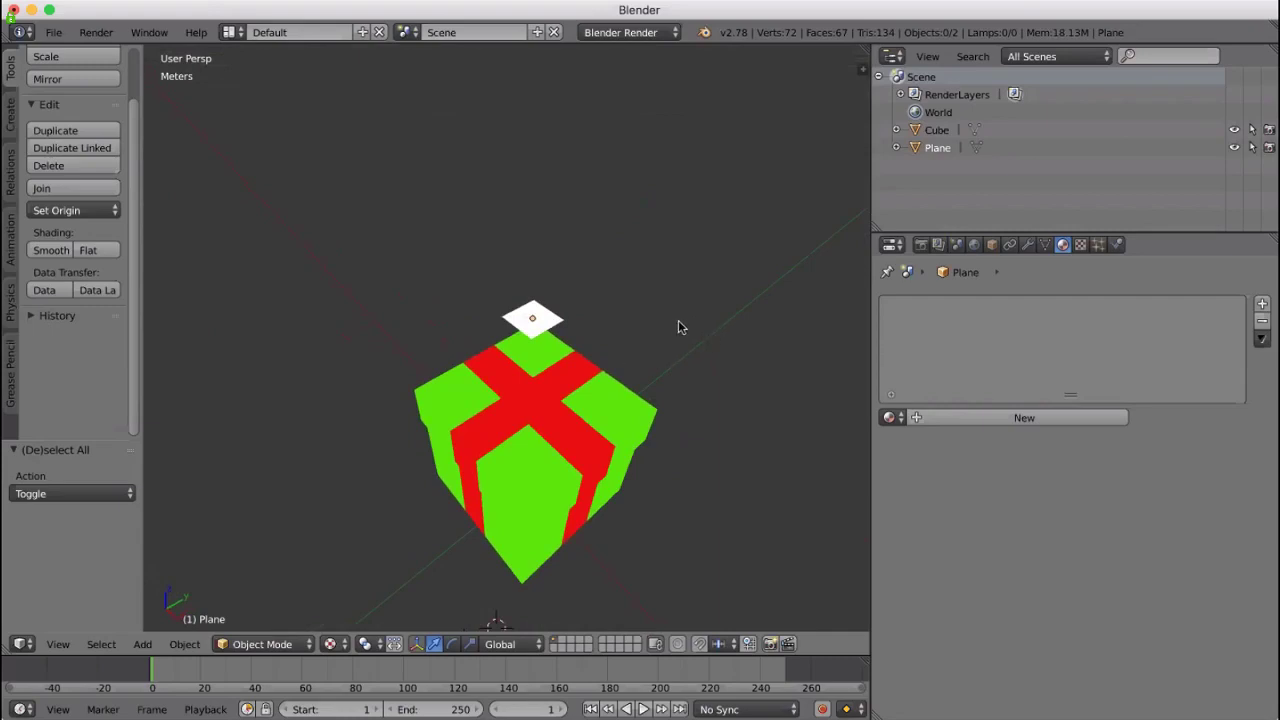
middle_click_drag(678, 327, 716, 303)
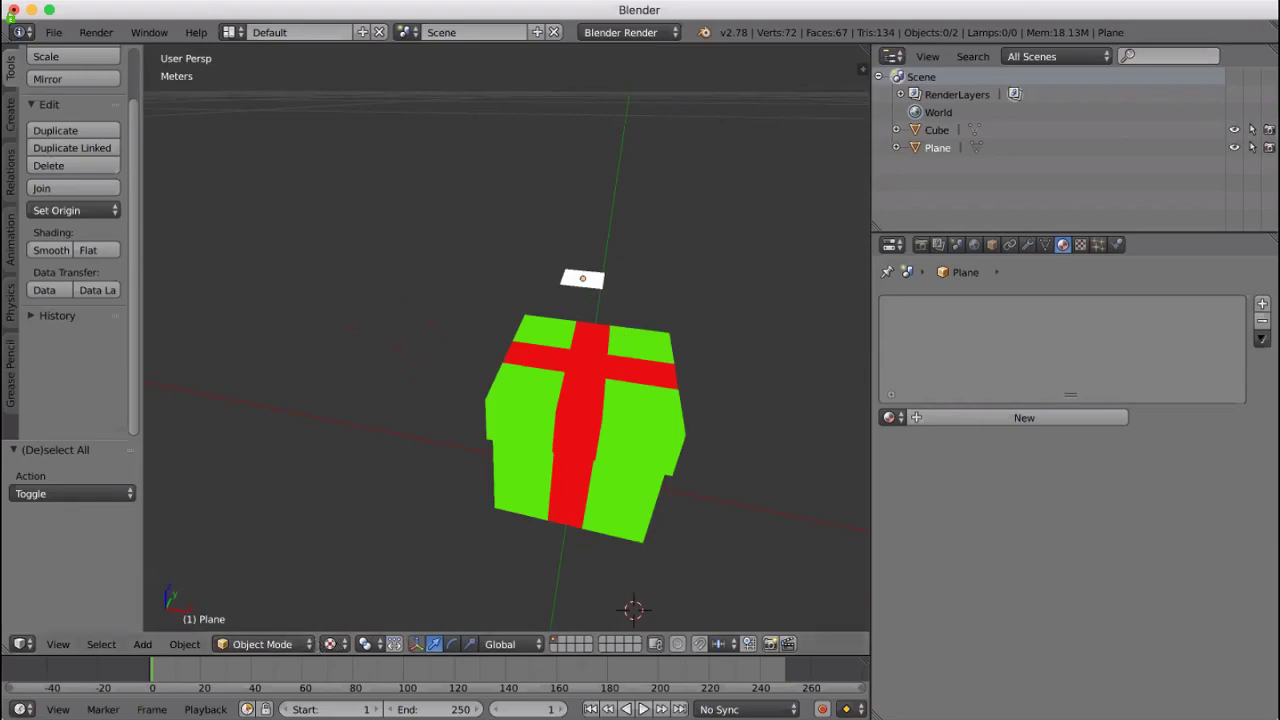
In Edit Mode, select the plane's right edge and extrude it into a second face
left_click(258, 644)
left_click(275, 607)
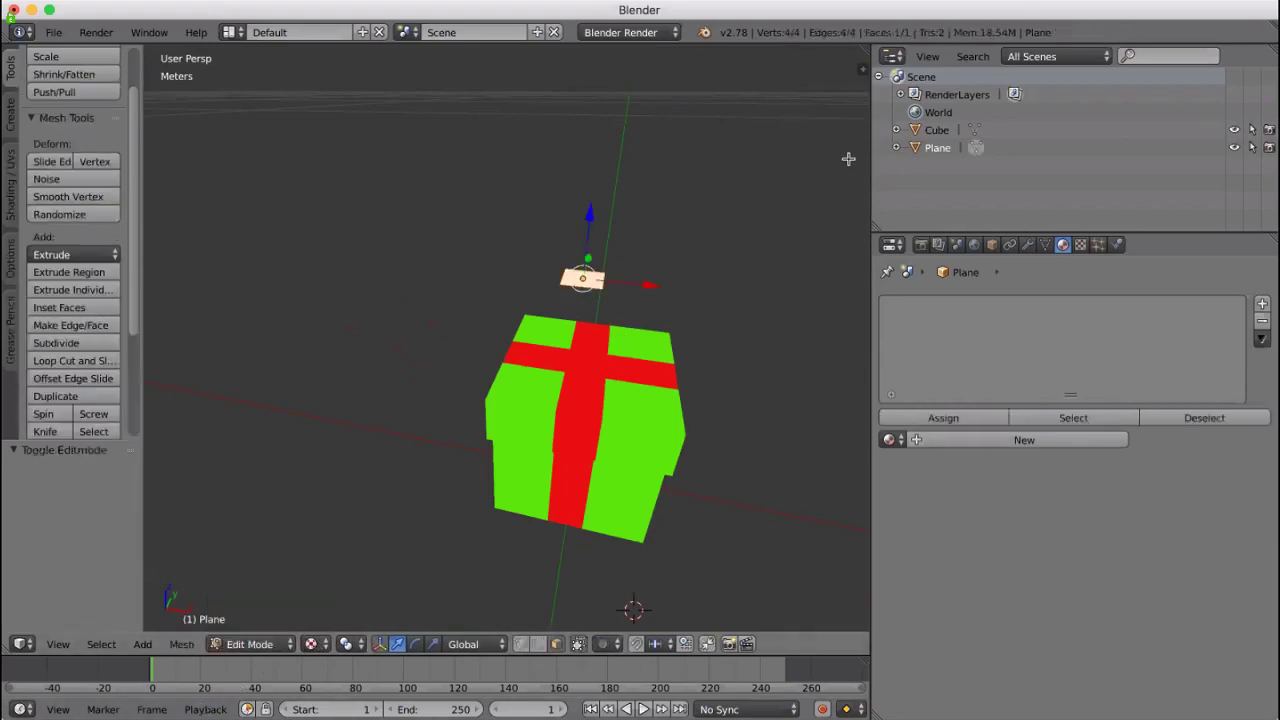
key("a")
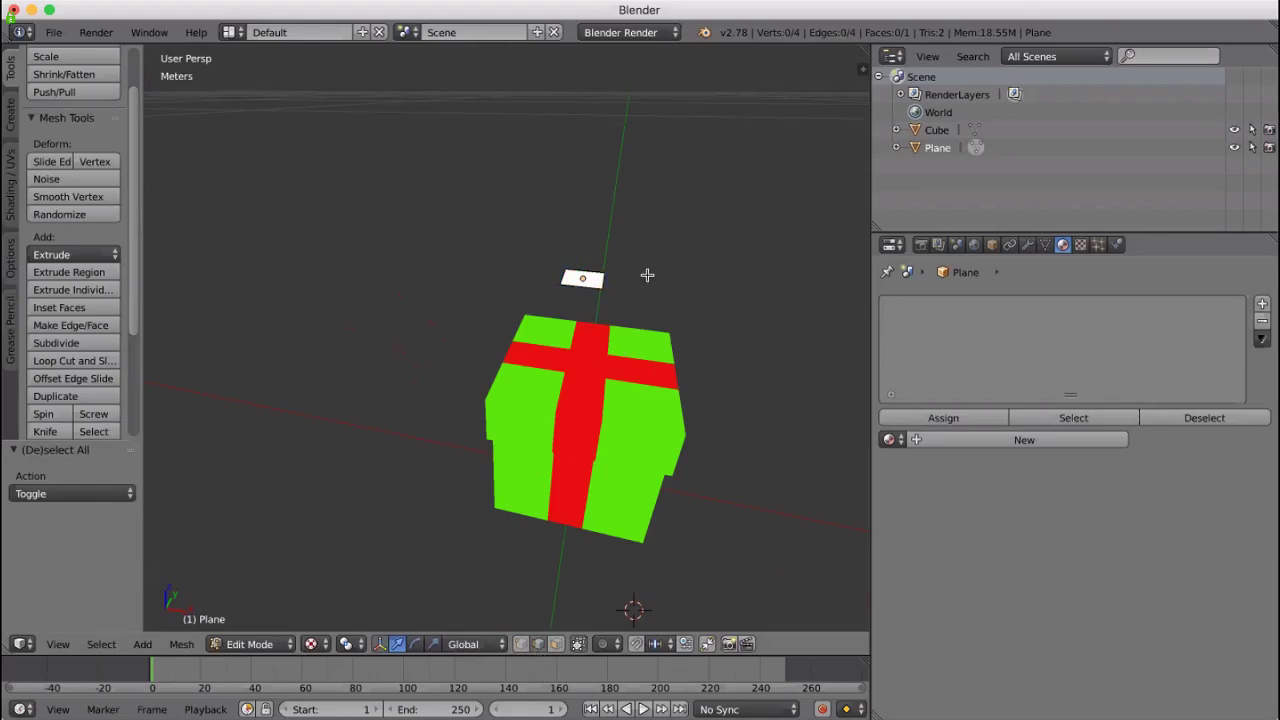
right_click(603, 280)
mouse_move(732, 297)
middle_mouse_down()
mouse_move(666, 303)
mouse_move(671, 334)
mouse_move(691, 291)
mouse_move(708, 289)
middle_mouse_up()
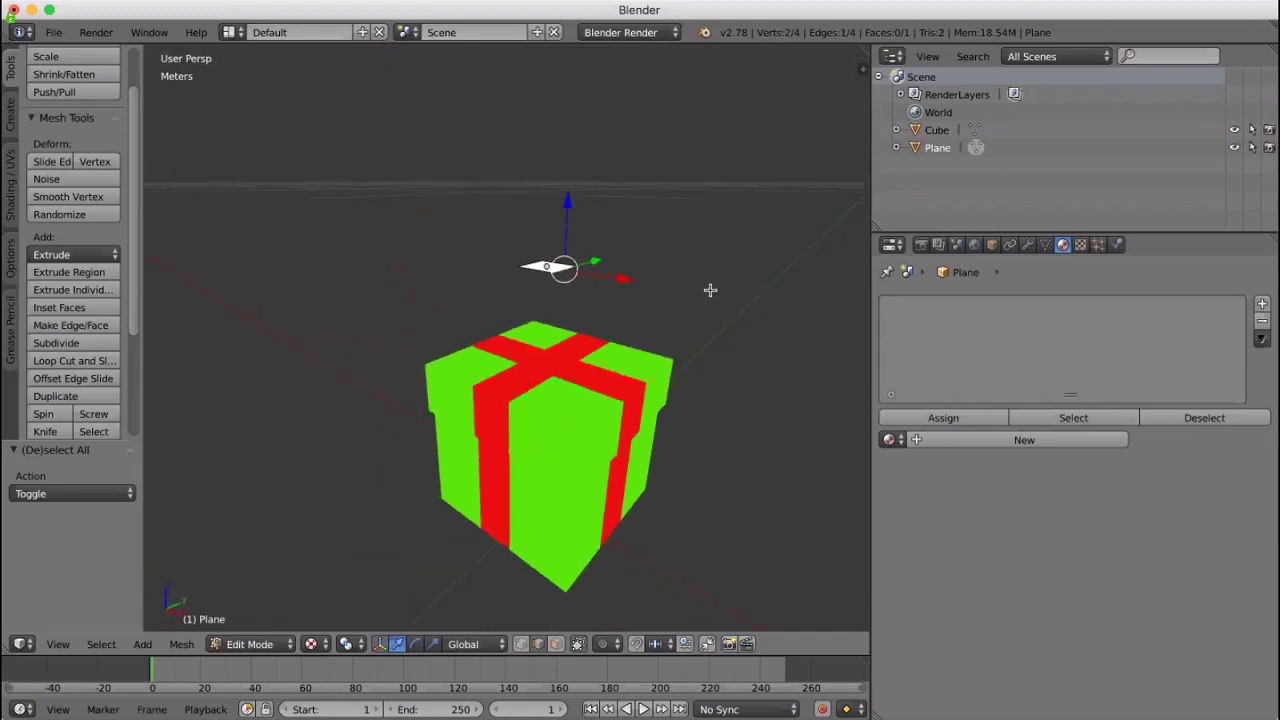
key("e")
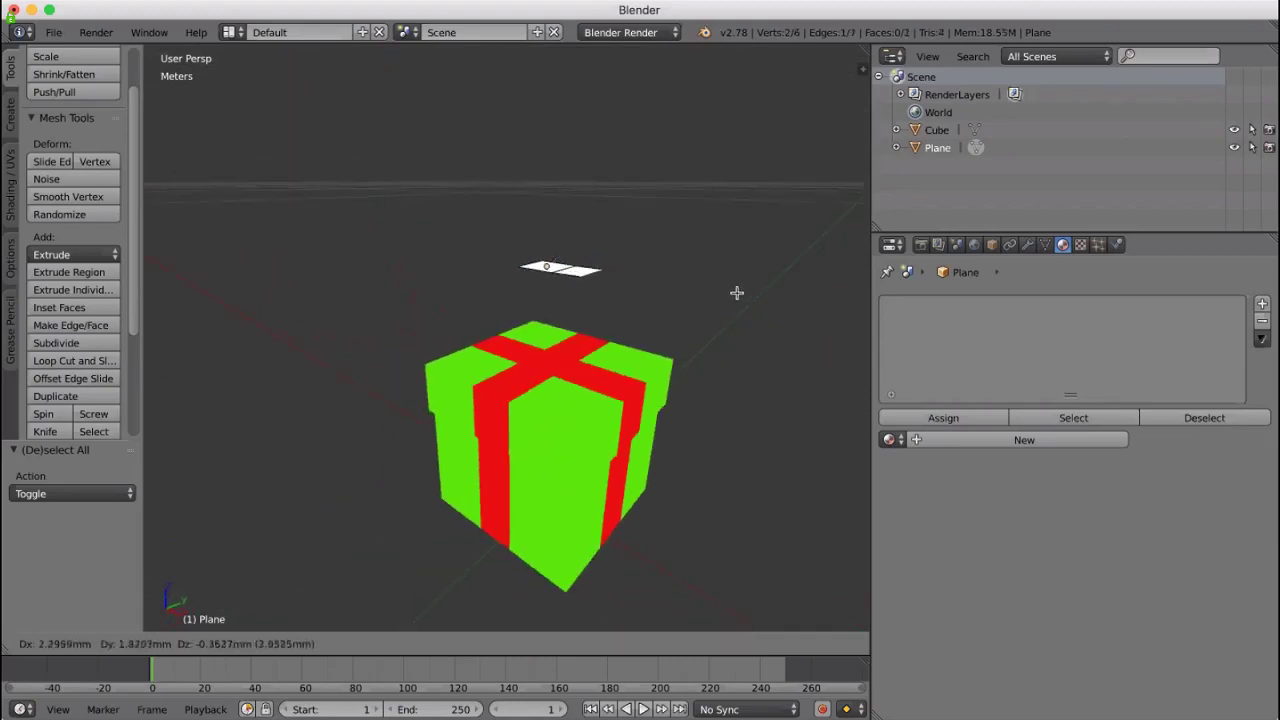
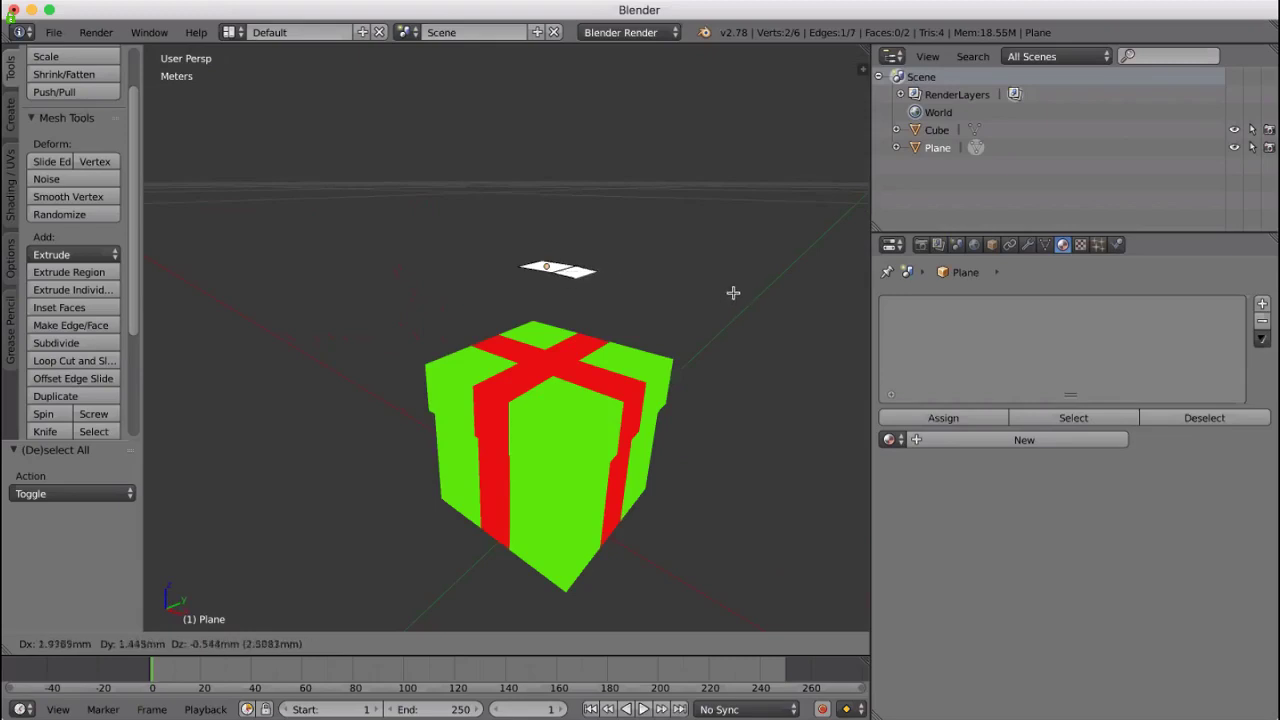
Extrude the ribbon strip segment by segment, curling it upward and back into the first bow loop
left_click(735, 292)
key("e")
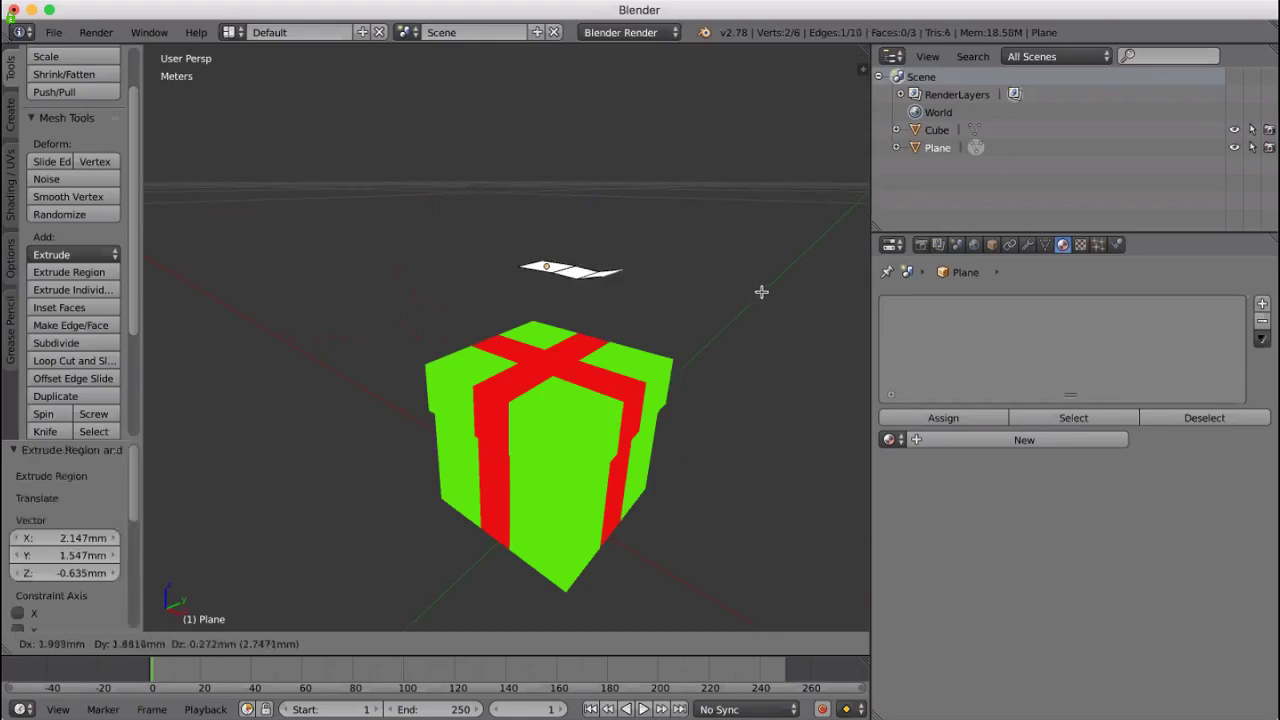
left_click(763, 285)
key("e")
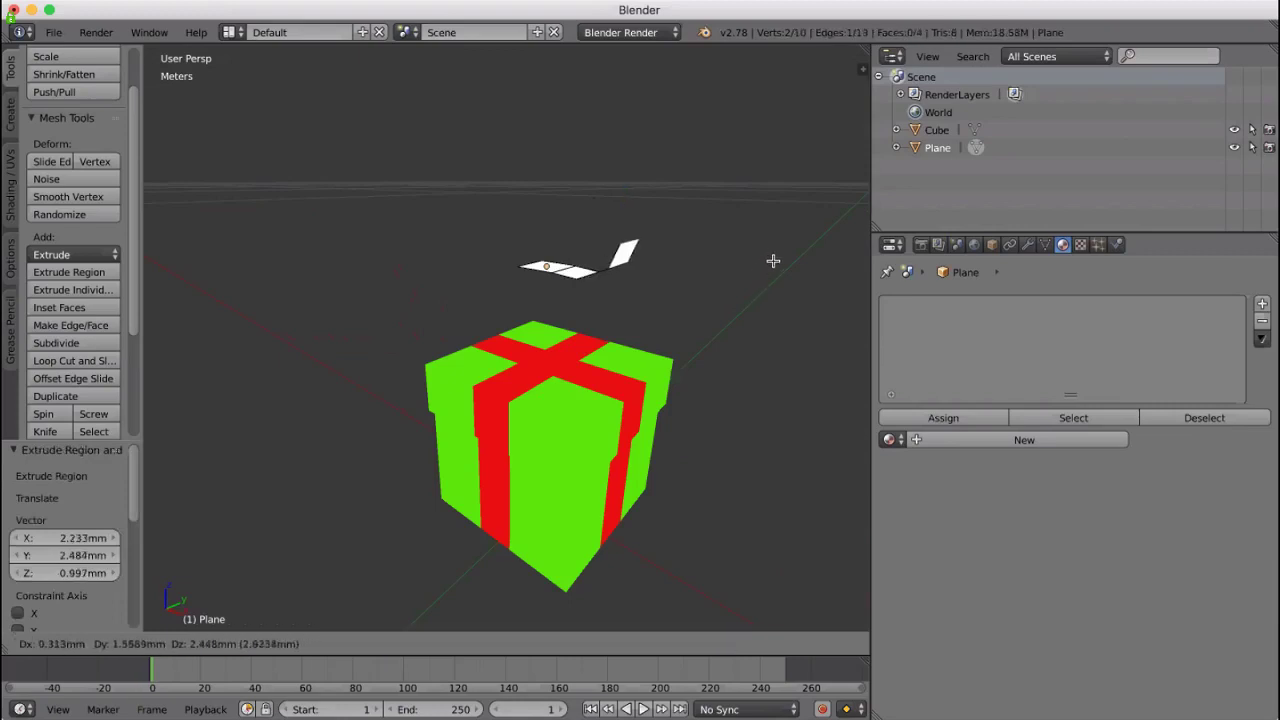
left_click(773, 261)
key("e")
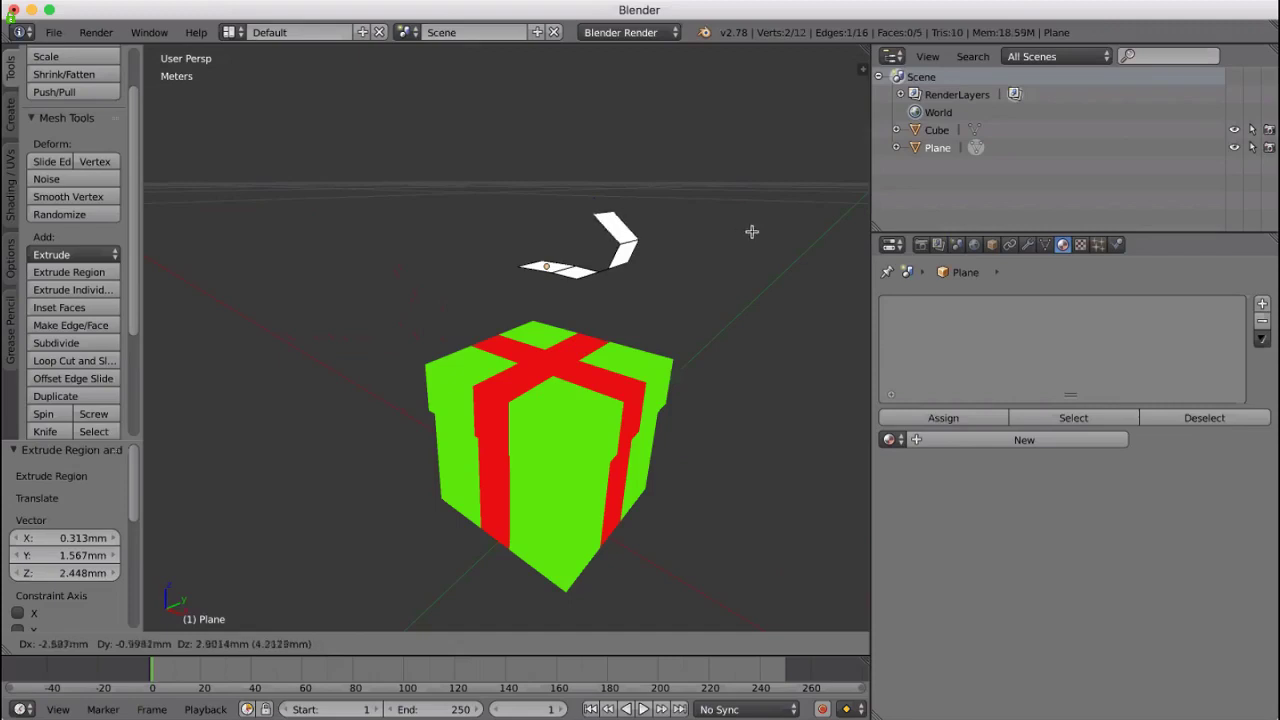
left_click(757, 231)
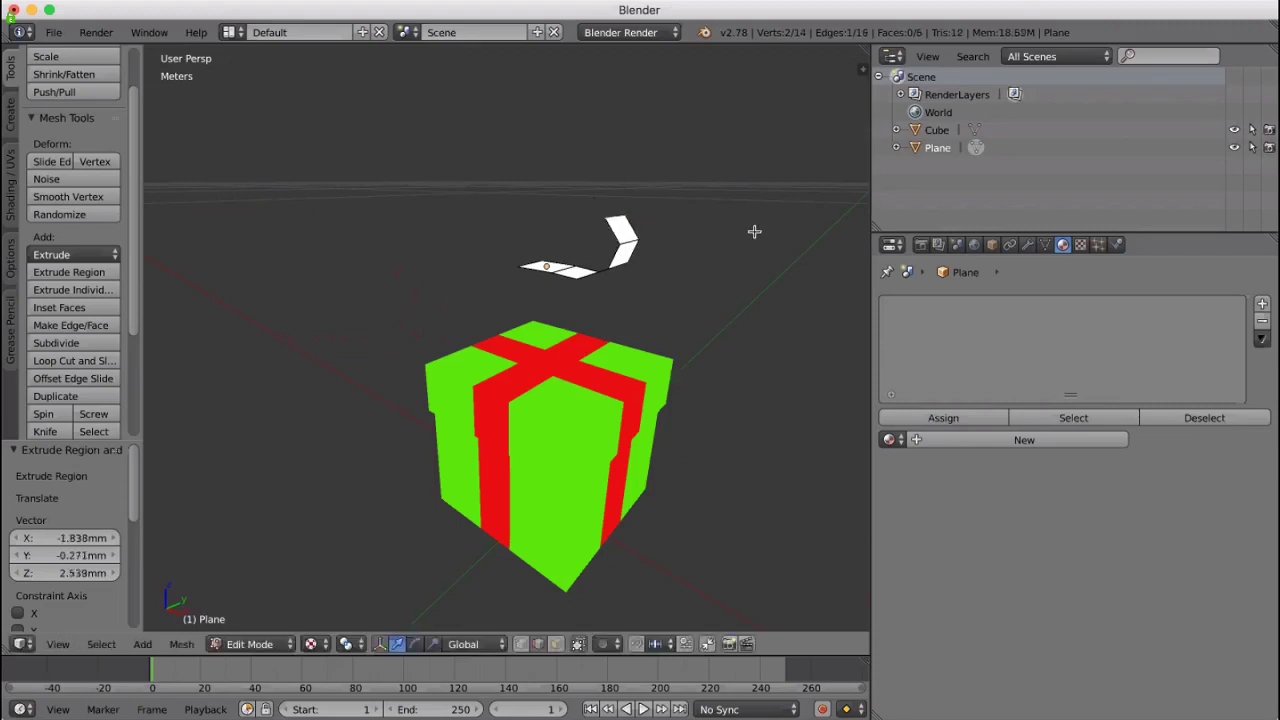
key("e")
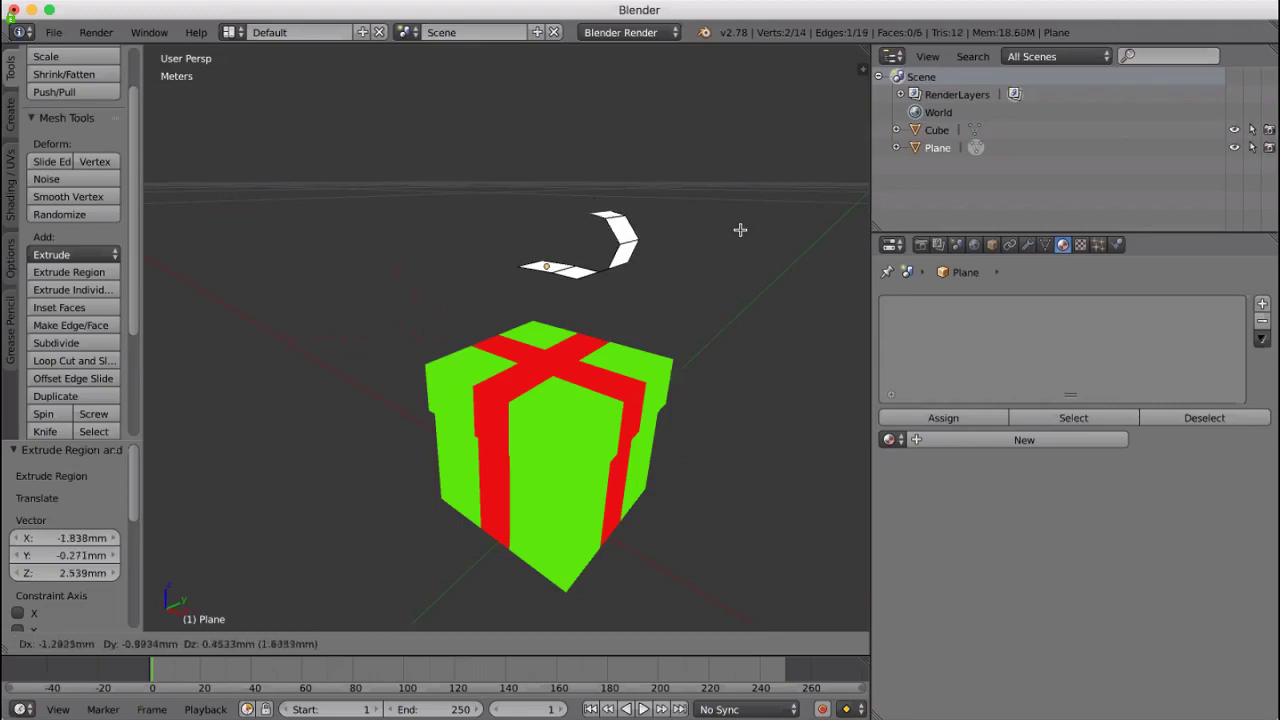
left_click(734, 229)
key("e")
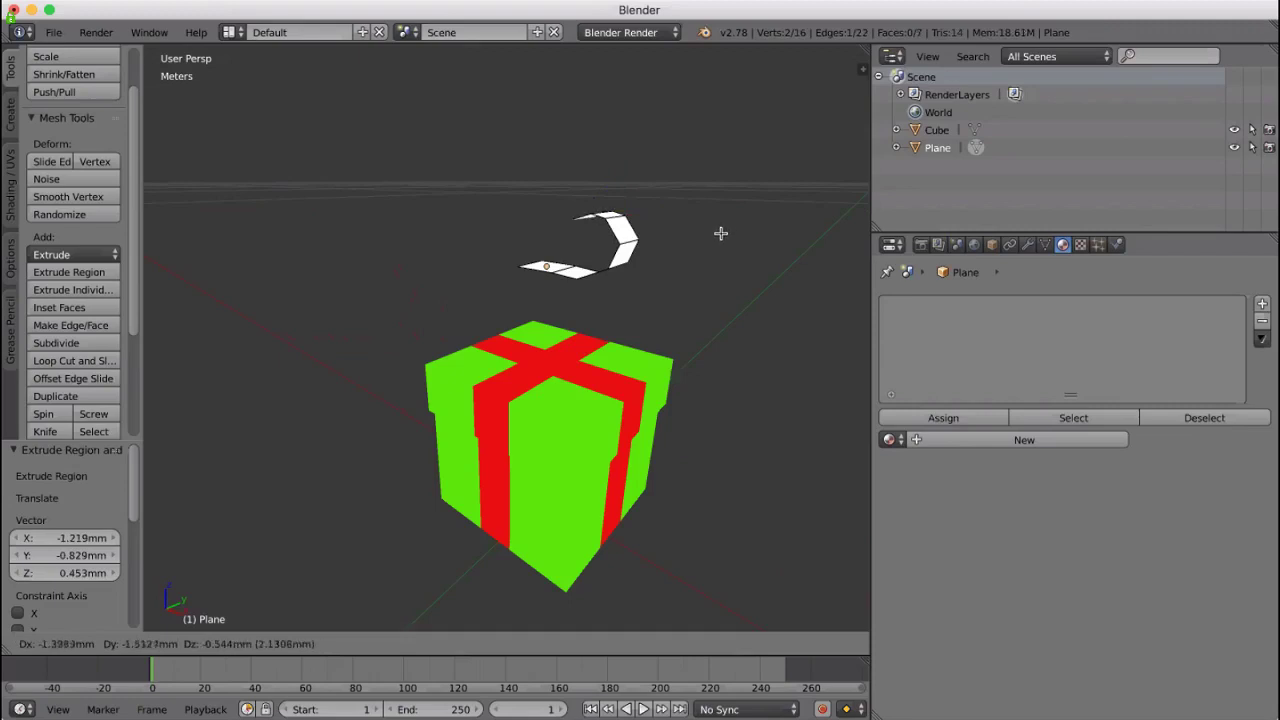
left_click(718, 234)
key("e")
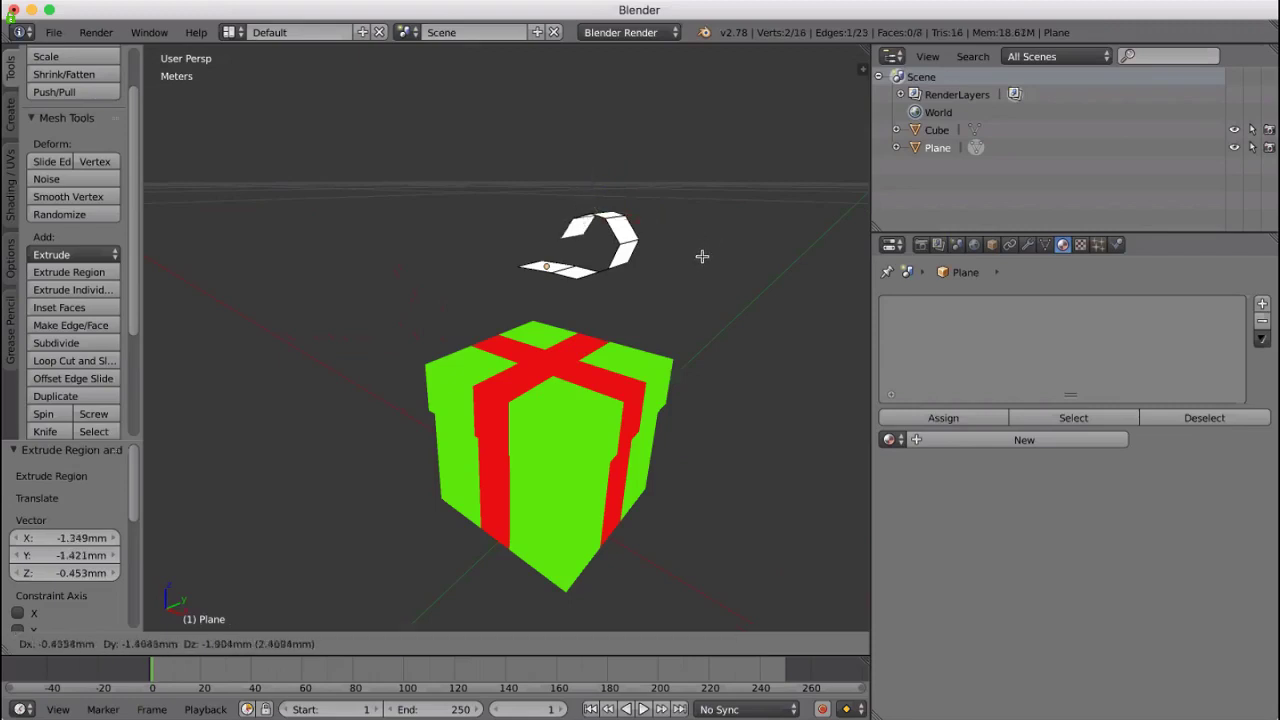
left_click(700, 262)
Keep extruding segments to form the second bow loop, curving back toward the bow centre
mouse_move(686, 280)
middle_mouse_down()
mouse_move(723, 283)
mouse_move(709, 283)
middle_mouse_up()
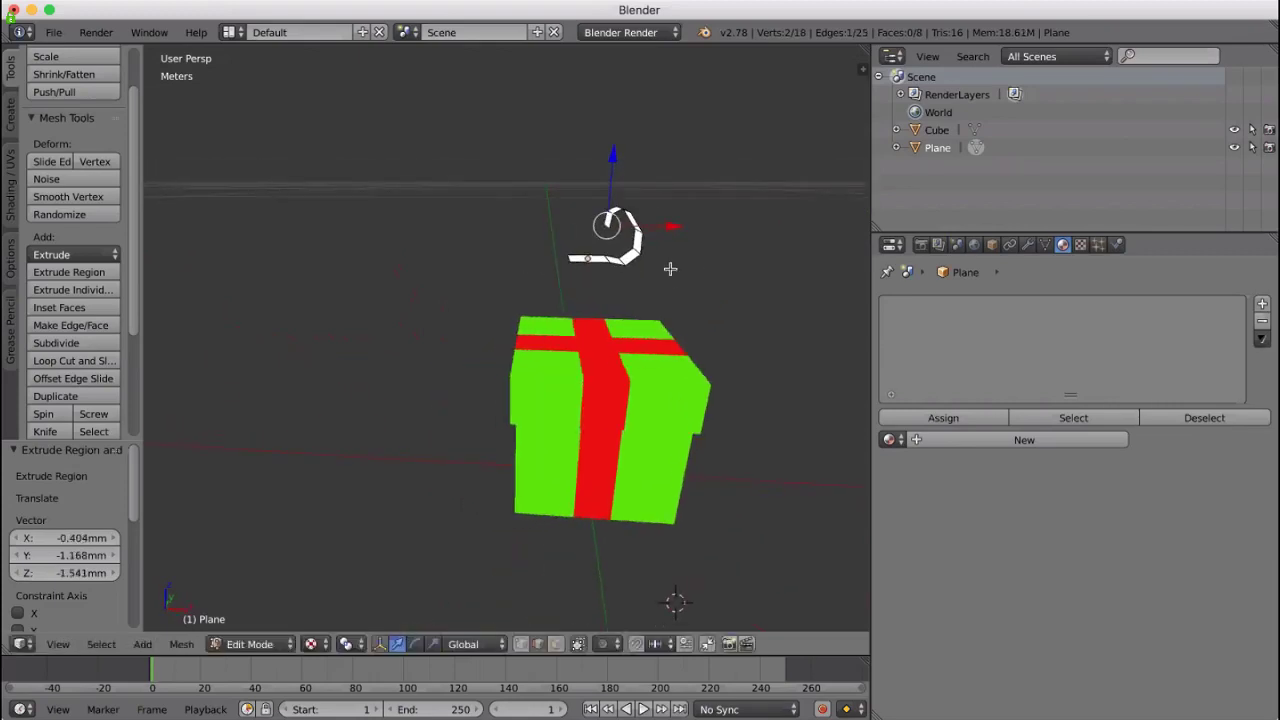
key("e")
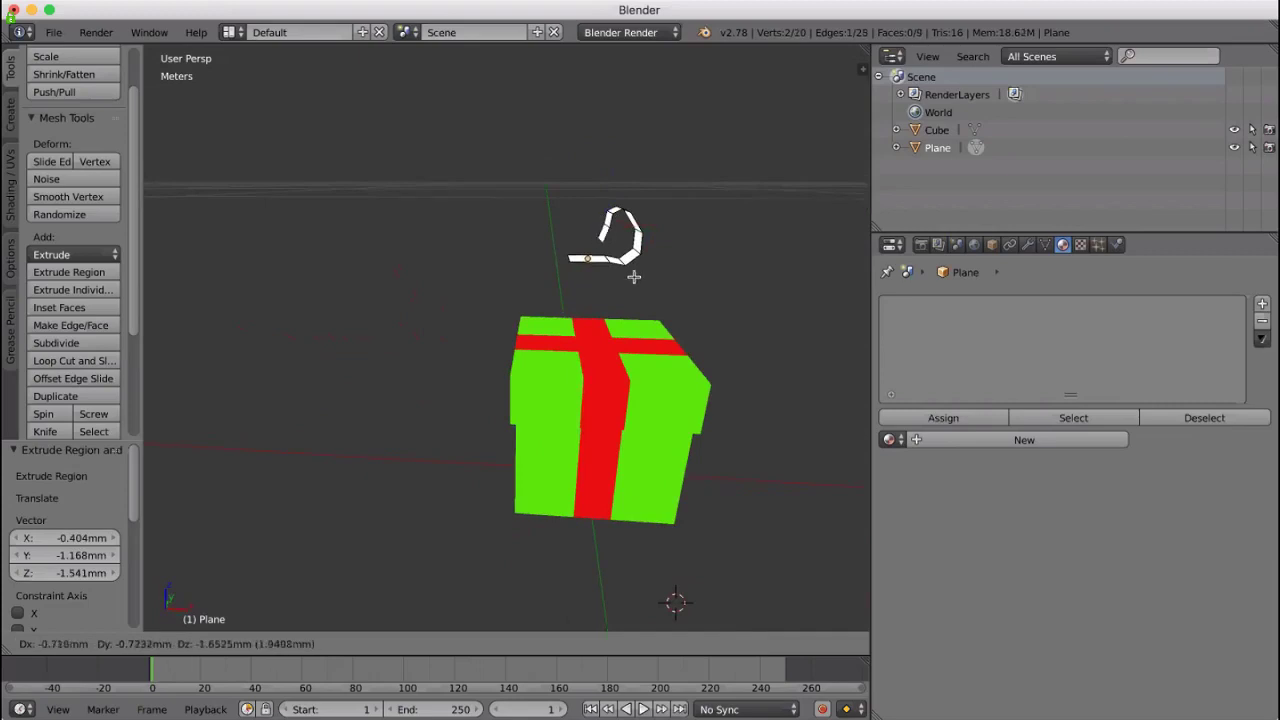
left_click(642, 288)
key("e")
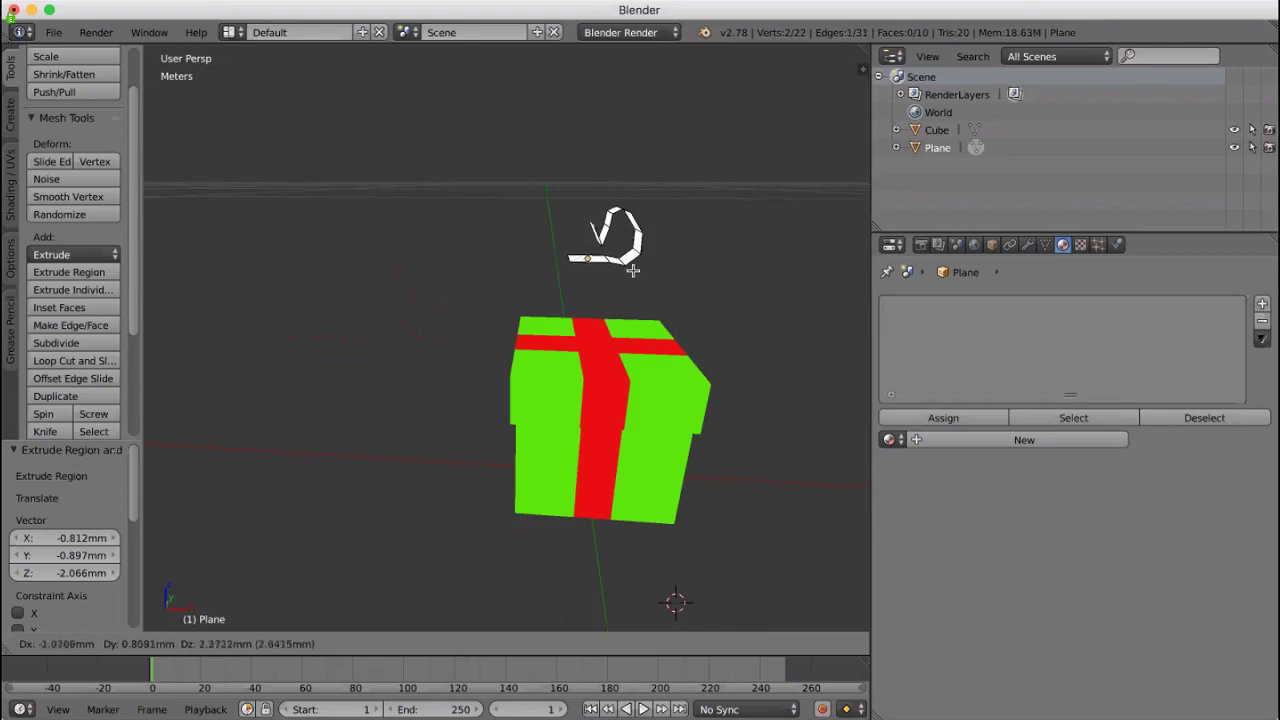
left_click(633, 270)
key("e")
left_click(619, 256)
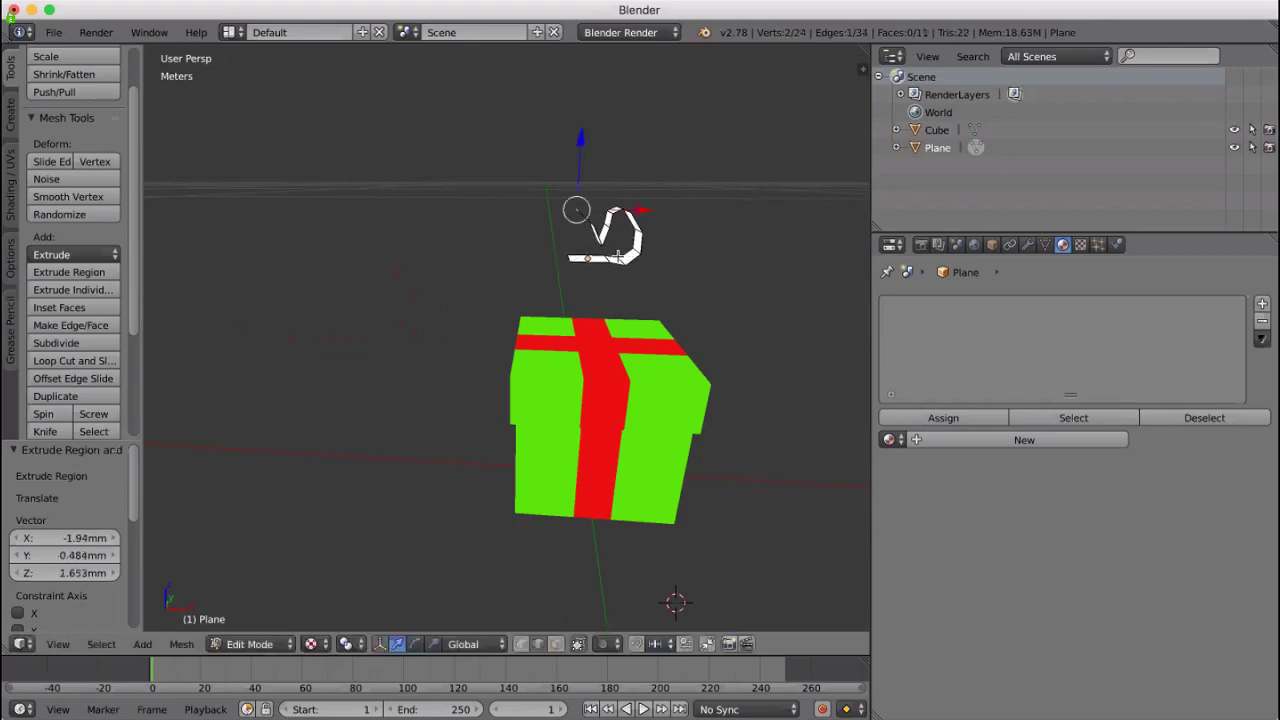
key("e")
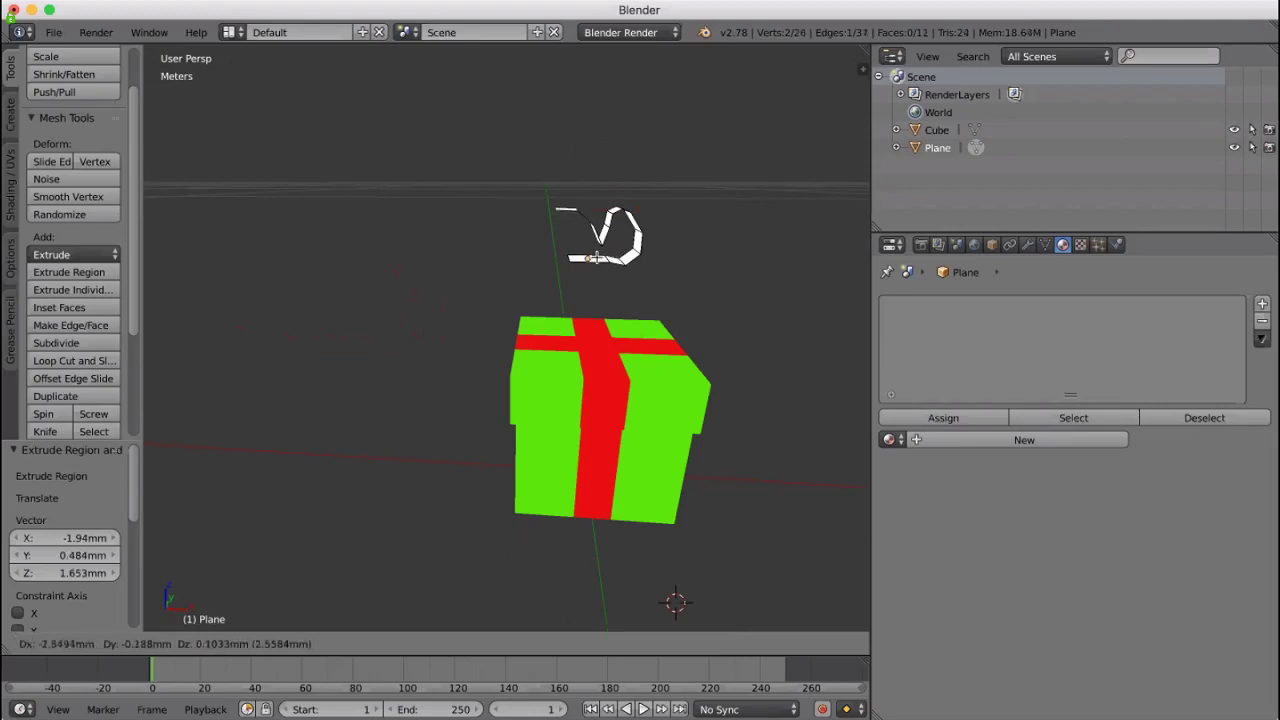
left_click(596, 257)
key("e")
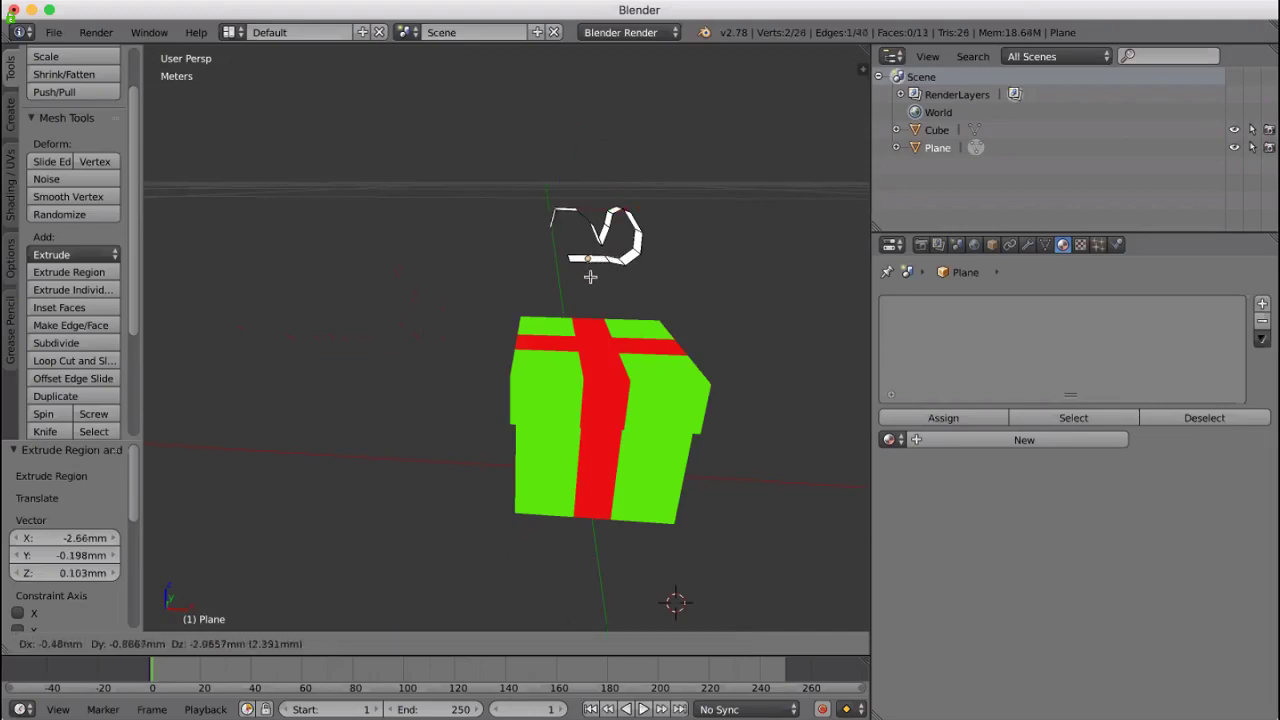
left_click(588, 285)
key("e")
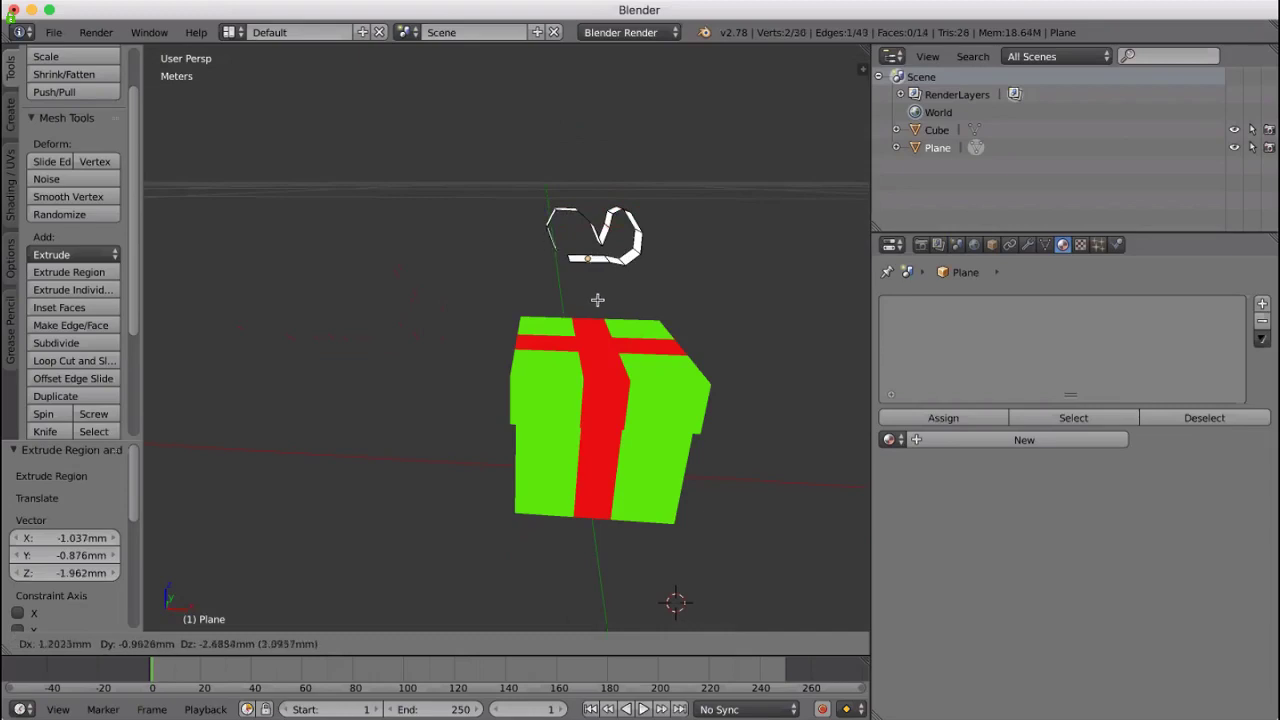
left_click(590, 295)
key("e")
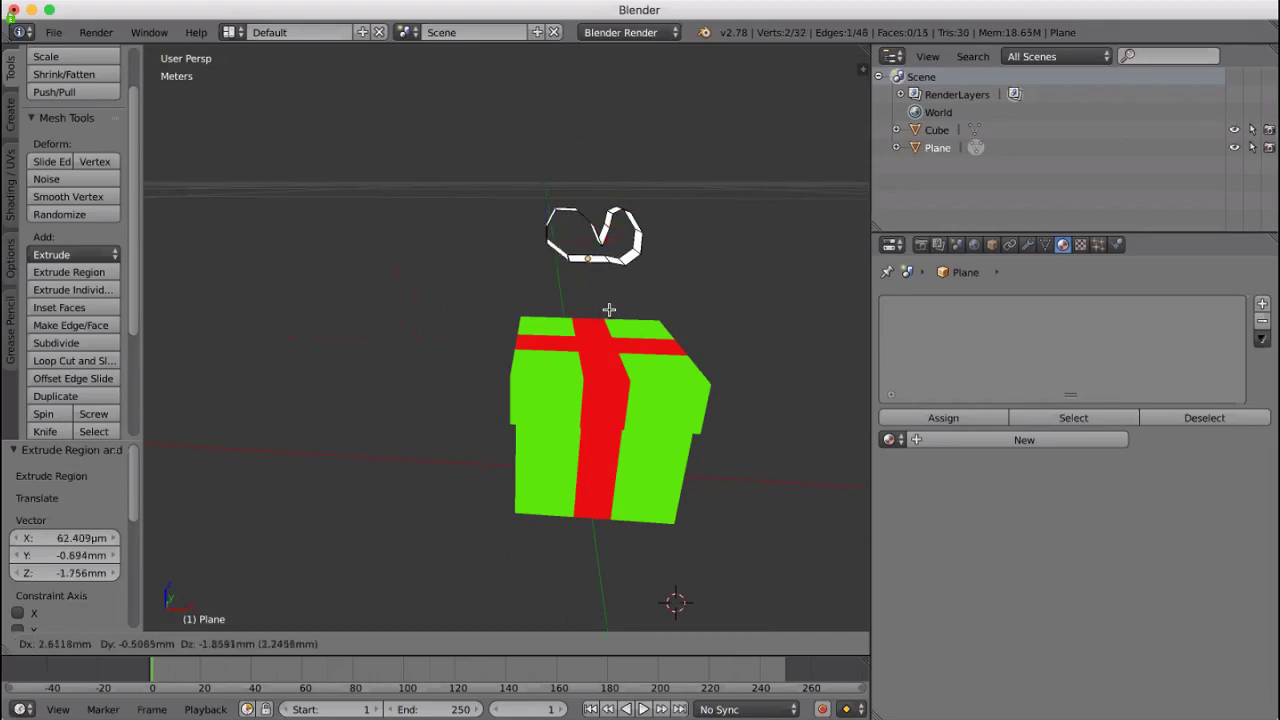
Place the final bow segment, inspect the bow from several angles, and switch to wireframe shading
left_click(612, 313)
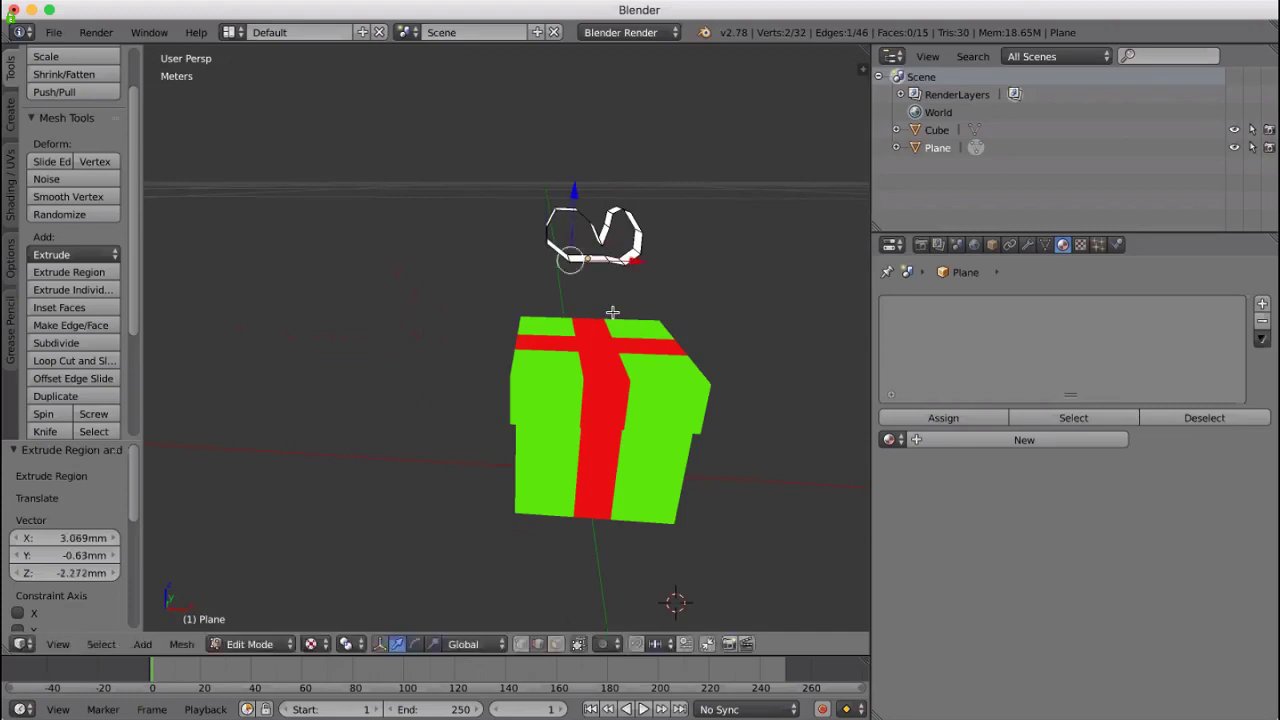
middle_click_drag(660, 294, 609, 298)
scroll(531, 291, "down", 3)
scroll(604, 329, "up", 3)
middle_click_drag(599, 332, 621, 327)
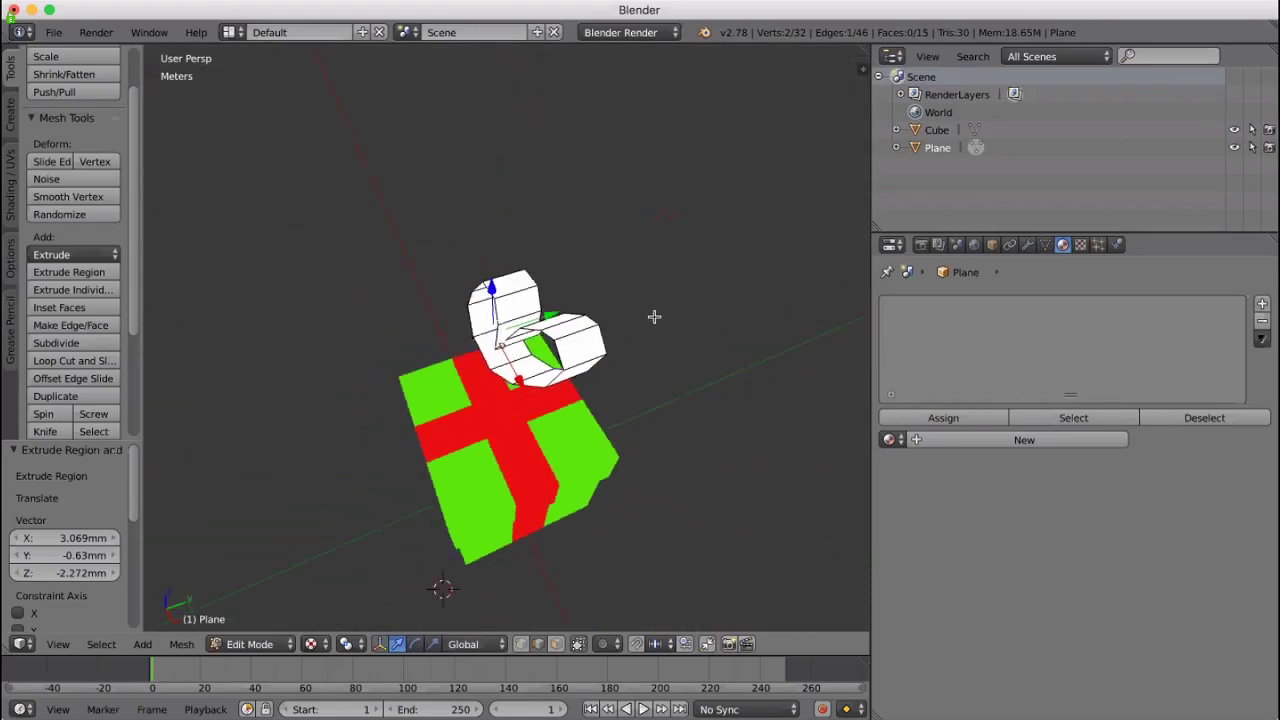
mouse_move(675, 315)
middle_mouse_down()
mouse_move(679, 300)
mouse_move(666, 337)
mouse_move(666, 297)
mouse_move(654, 300)
mouse_move(711, 322)
mouse_move(737, 354)
mouse_move(658, 364)
mouse_move(640, 349)
mouse_move(646, 303)
mouse_move(674, 303)
mouse_move(654, 302)
middle_mouse_up()
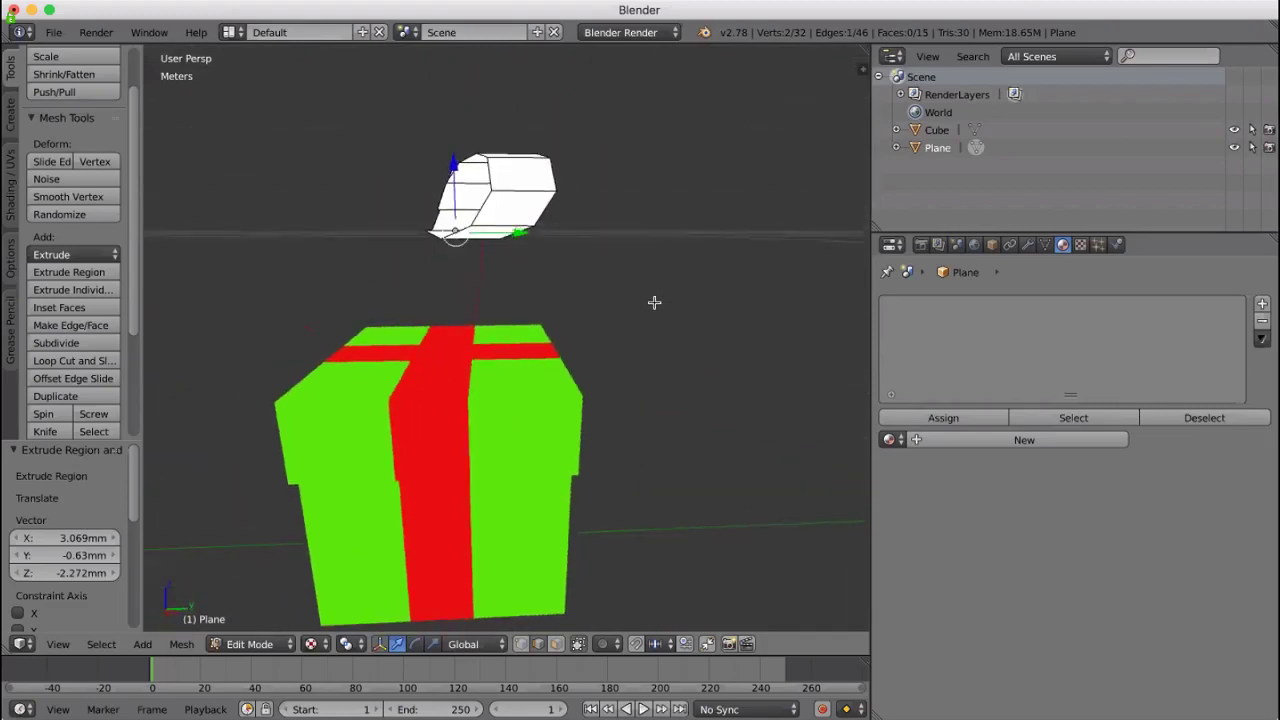
key("z")
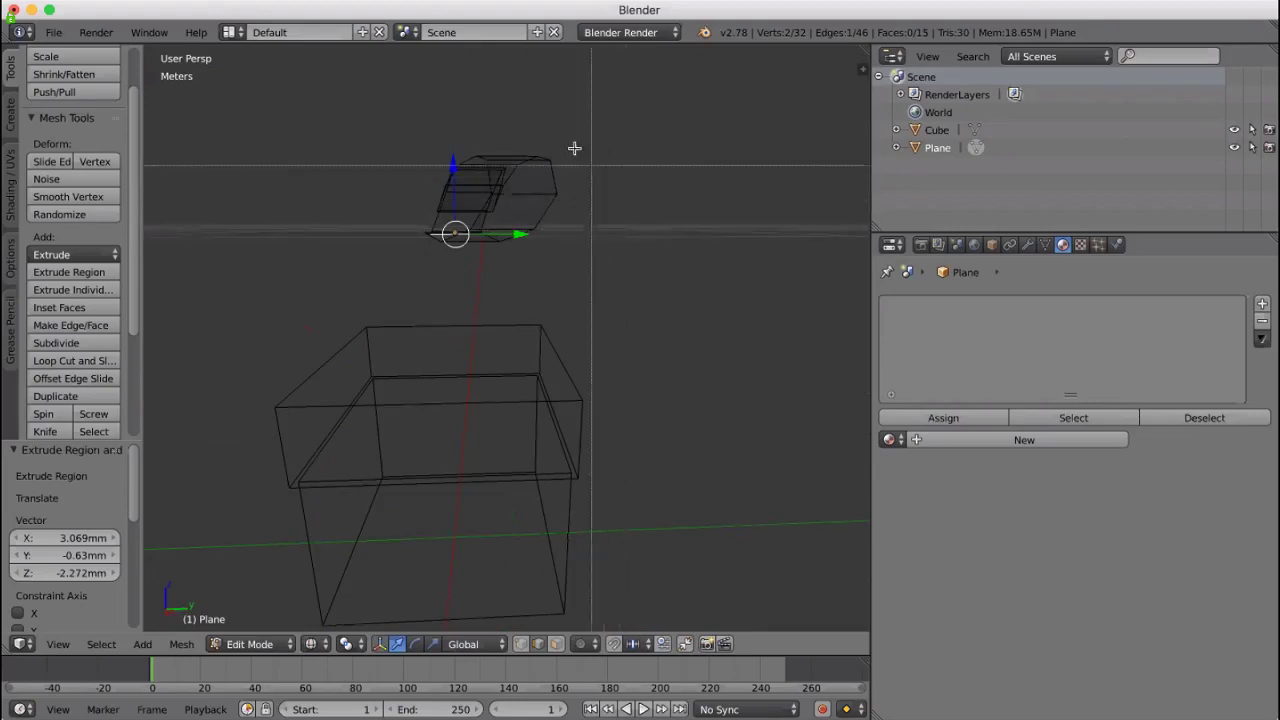
Box-select part of the bow, then clear the selection
key("b")
left_click_drag(518, 128, 591, 321)
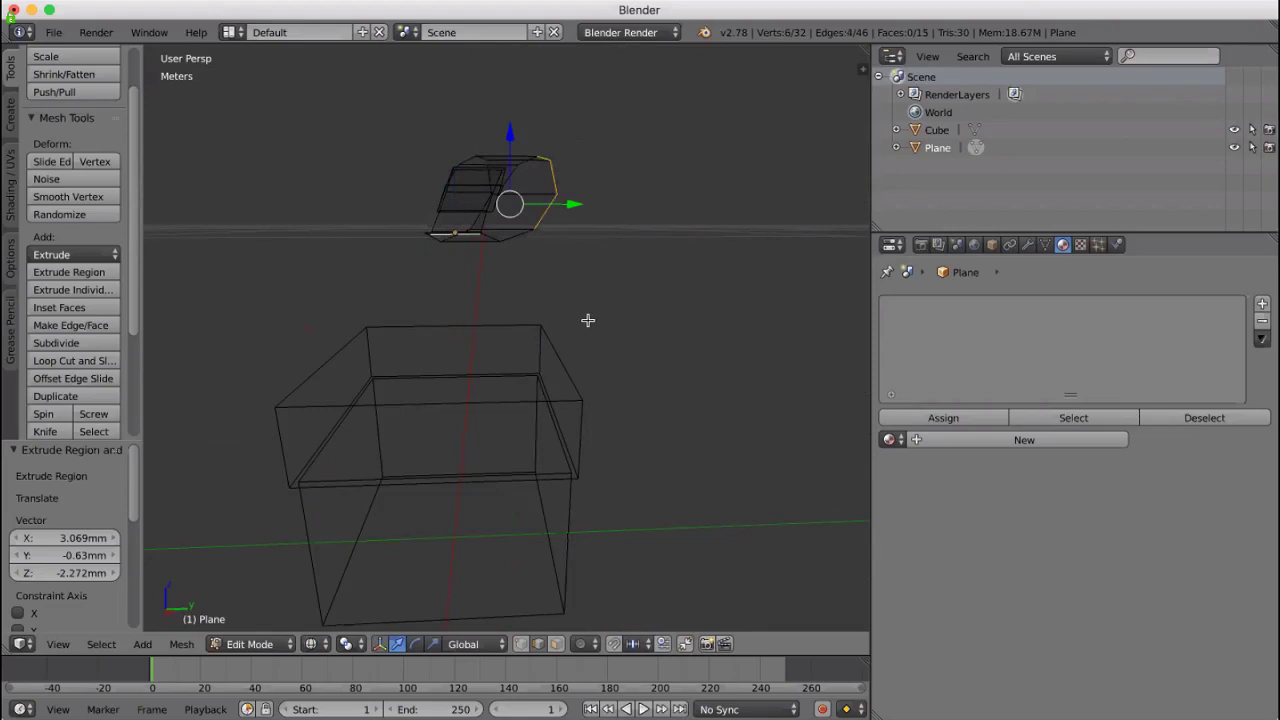
key("a")
middle_click_drag(589, 320, 672, 310)
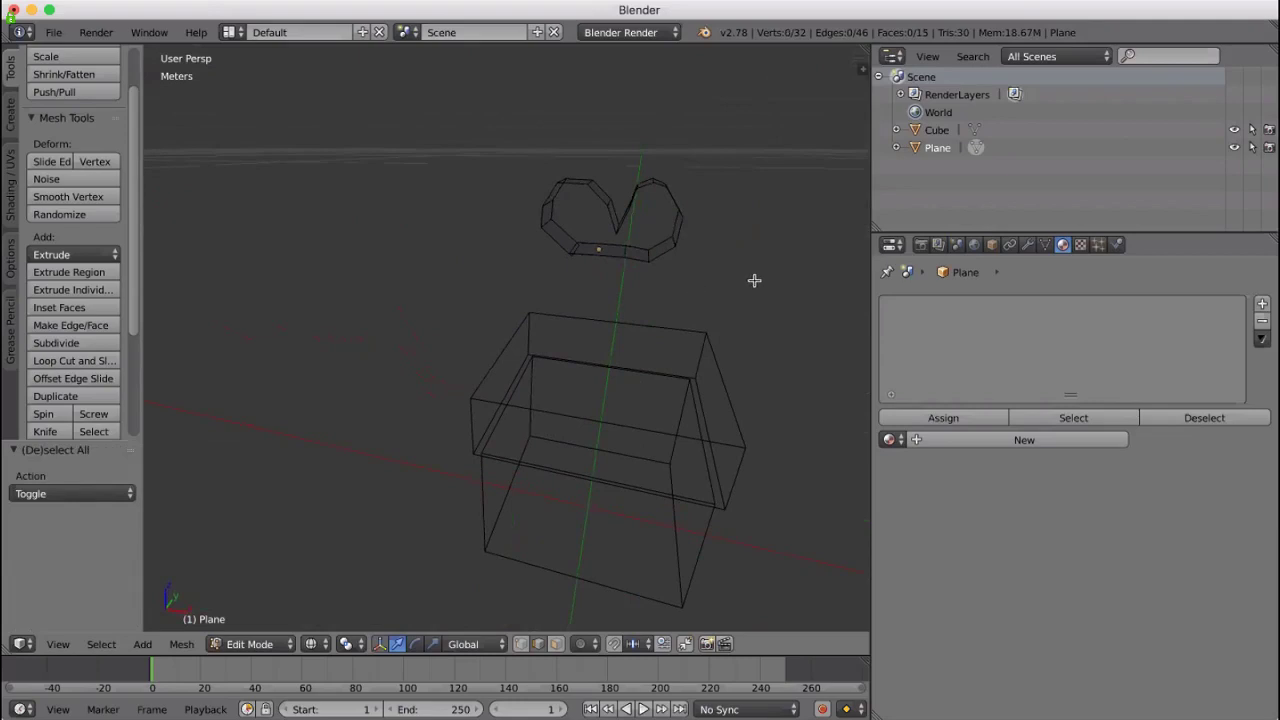
Box-select the bow's right loop, move it 0.766 mm along Y, then deselect everything
key("b")
left_click_drag(623, 161, 774, 277)
middle_click_drag(774, 277, 689, 289)
key("g")
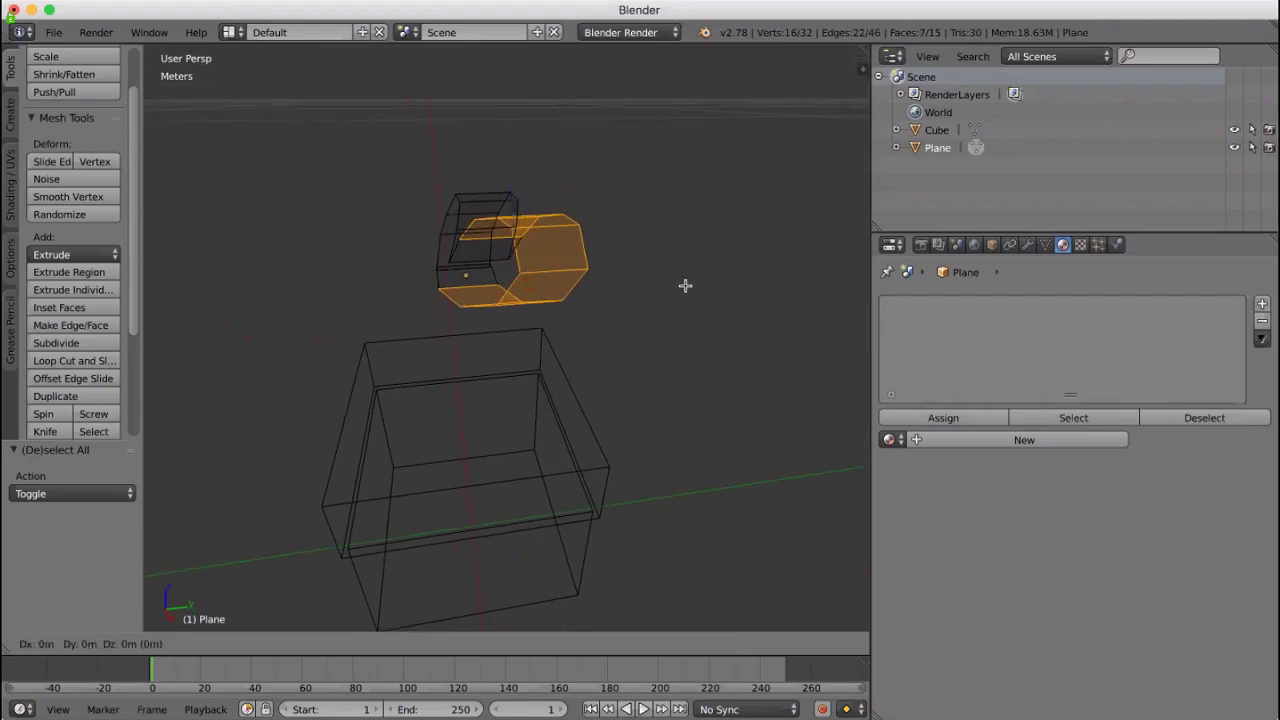
key("y")
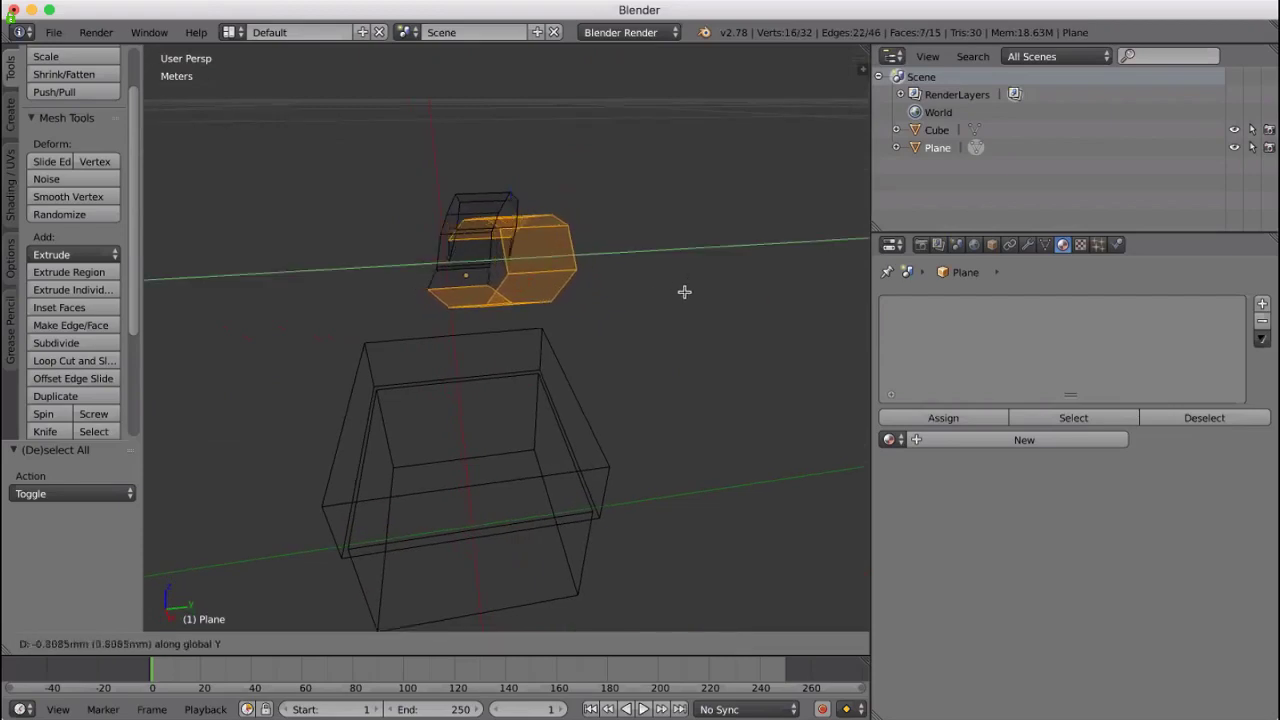
left_click(694, 290)
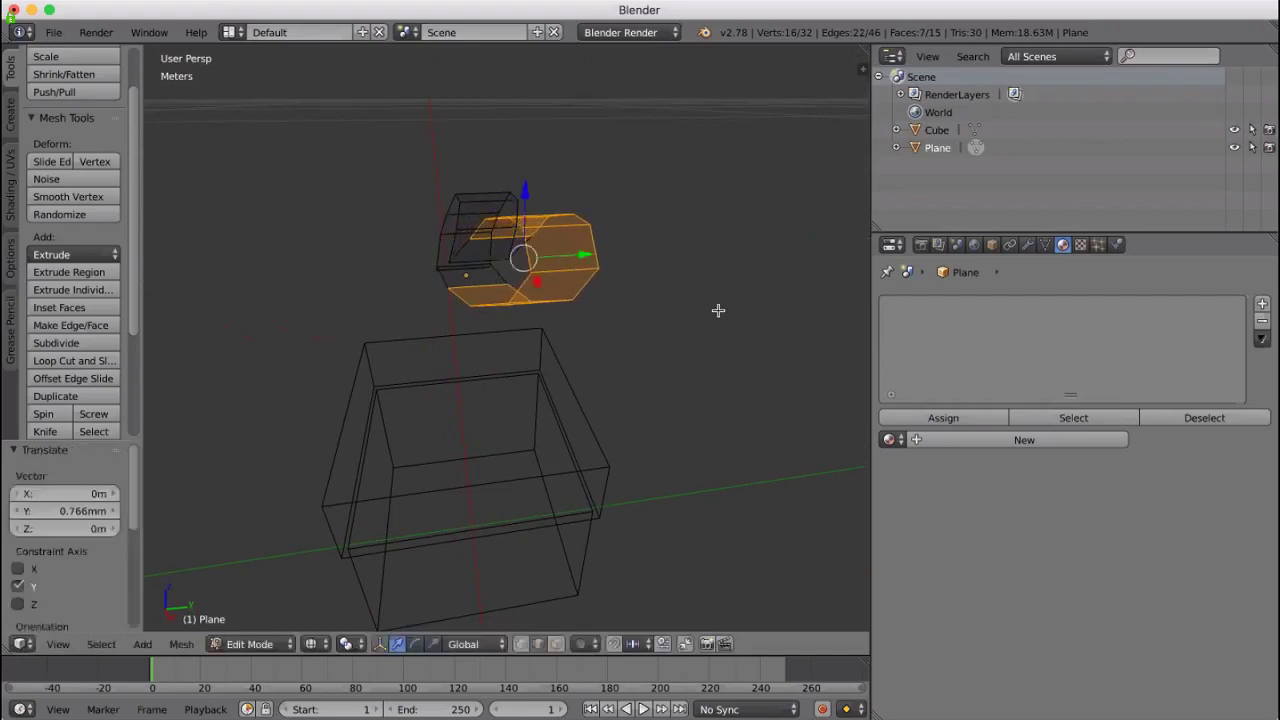
middle_click_drag(718, 310, 787, 301)
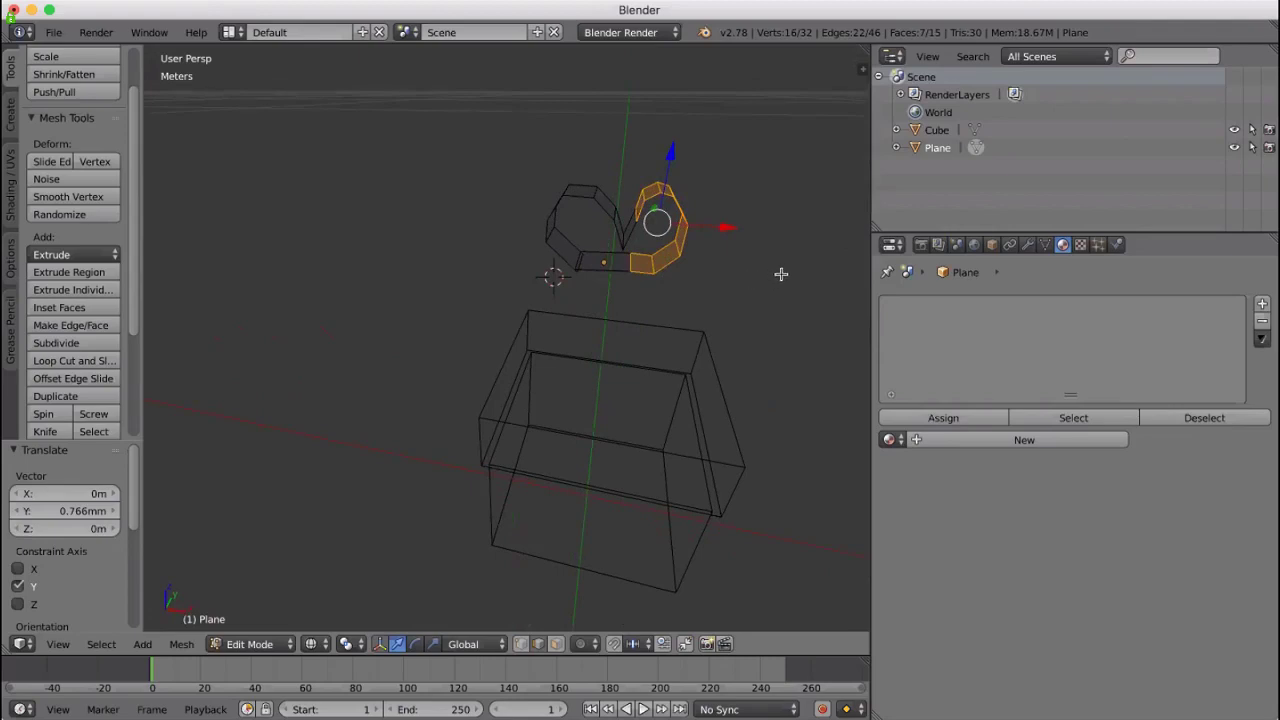
middle_click_drag(780, 278, 562, 625)
key("a")
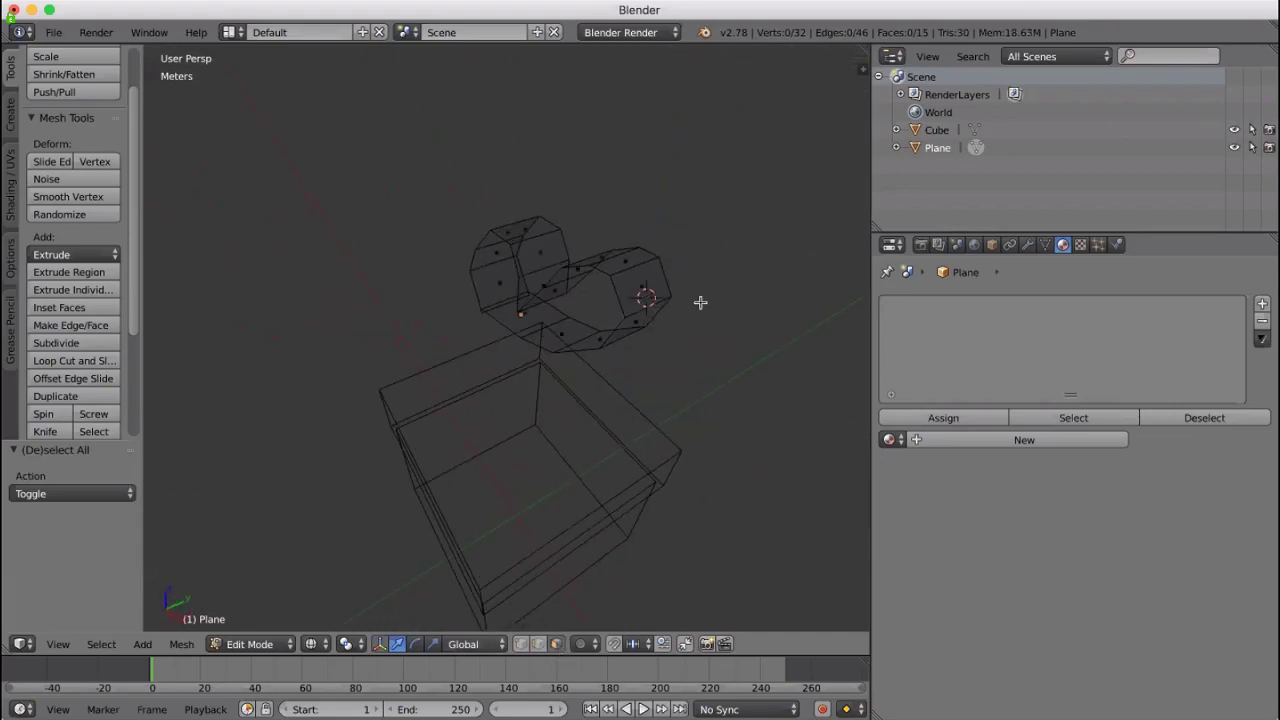
Move a face of the bow's right loop -0.907 mm along Y, then nudge it freely
middle_click_drag(700, 302, 601, 265)
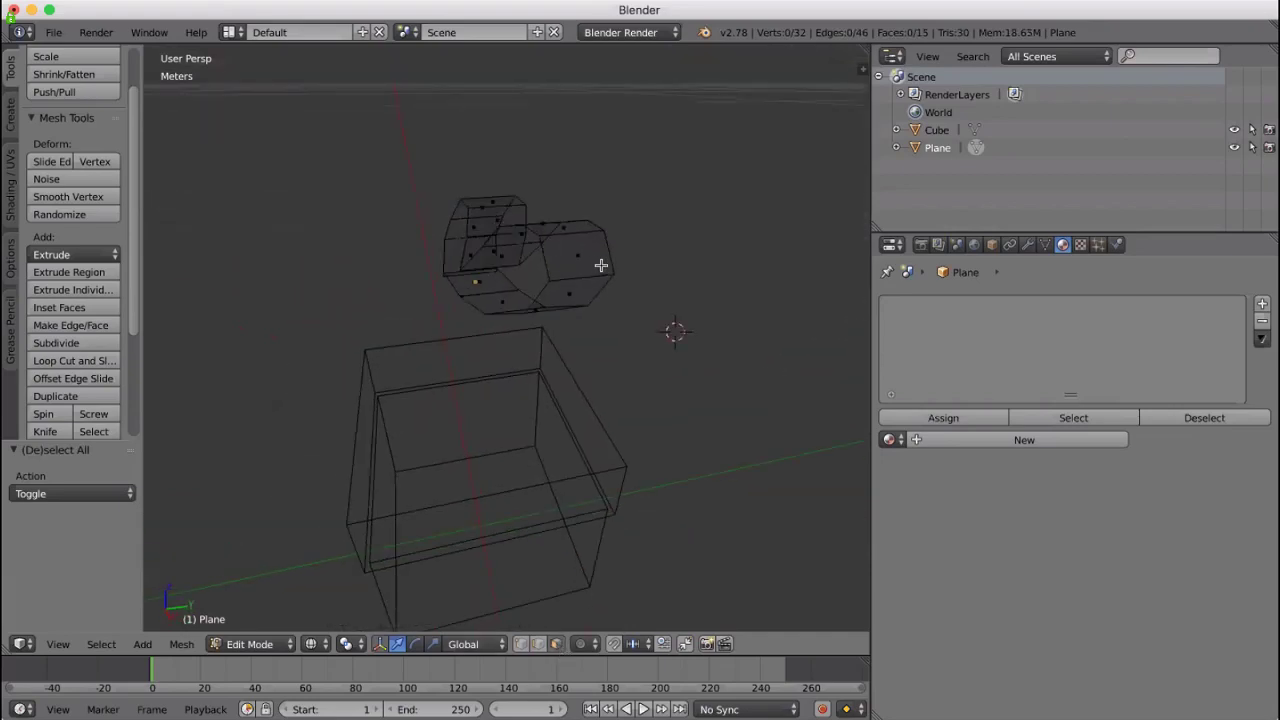
right_click(588, 262)
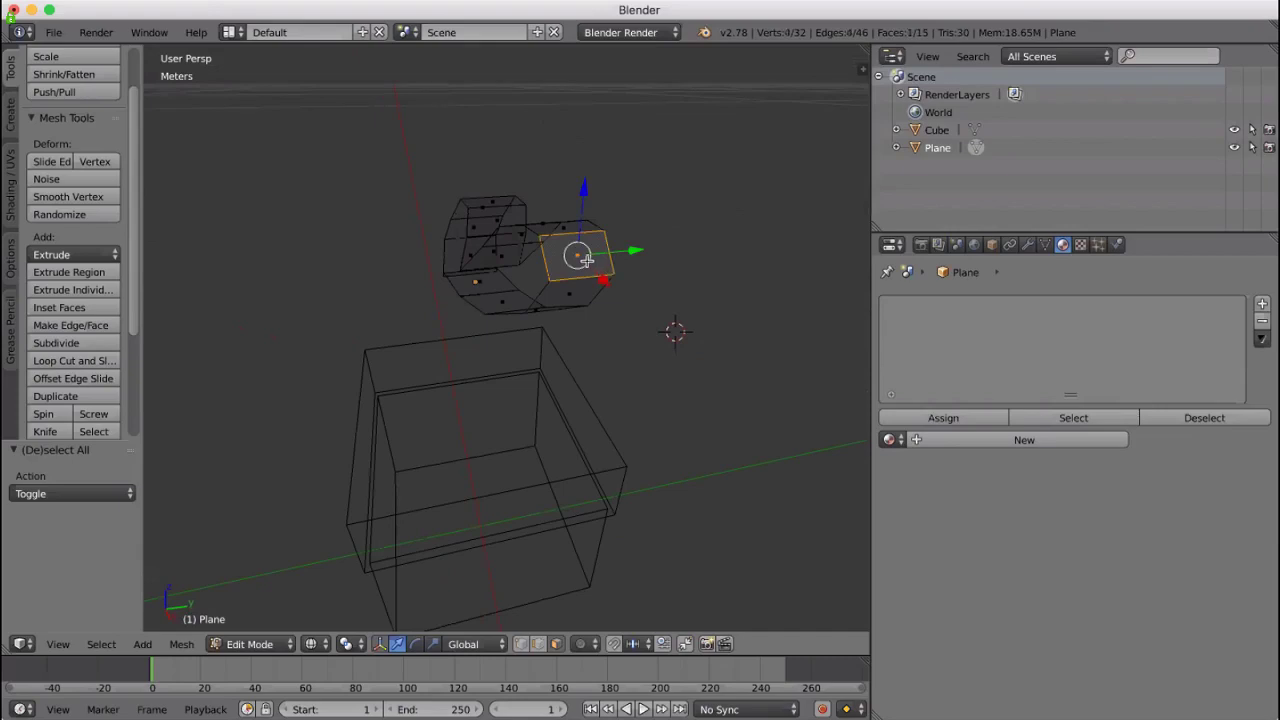
key("g")
key("y")
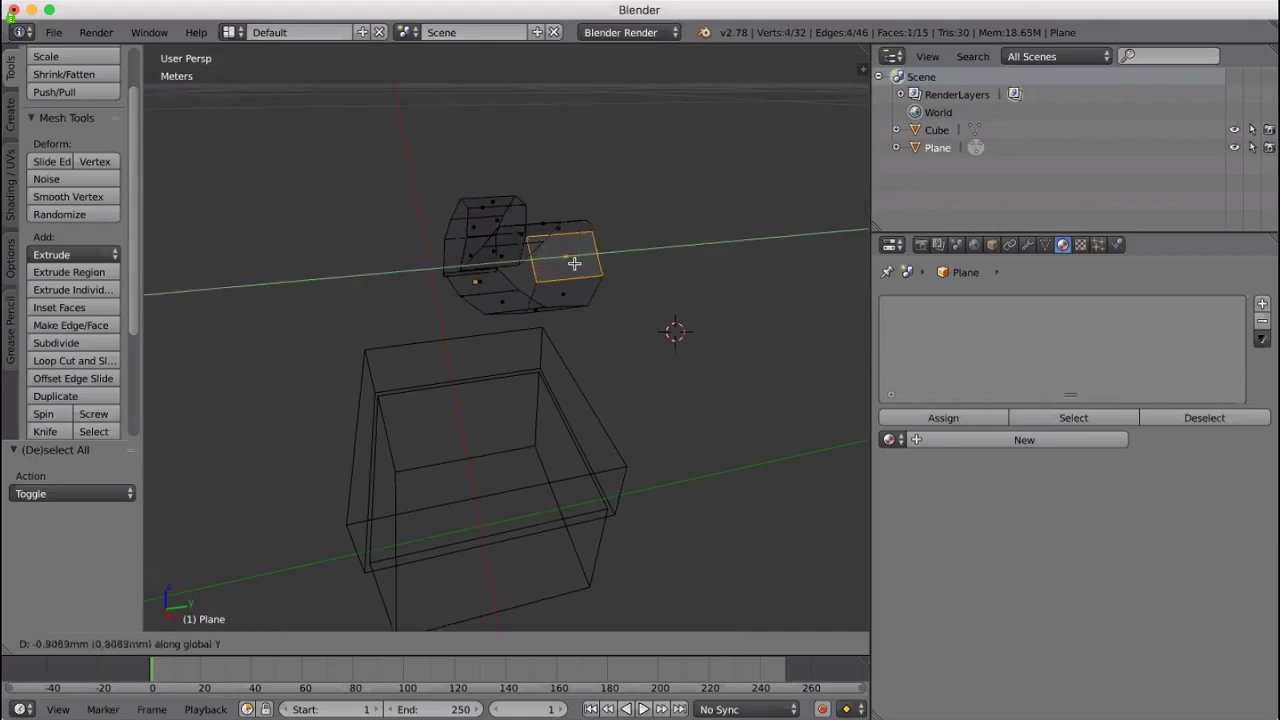
left_click(574, 263)
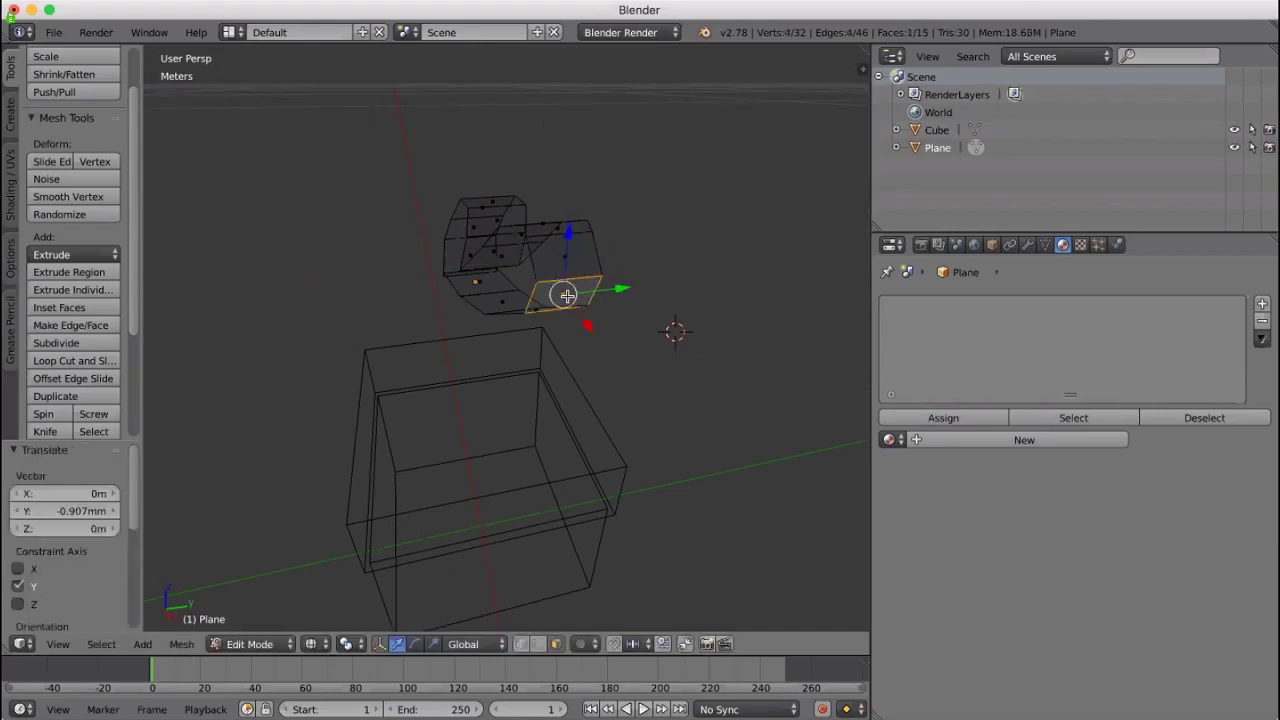
left_click_drag(567, 295, 552, 296)
scroll(720, 284, "up", 10)
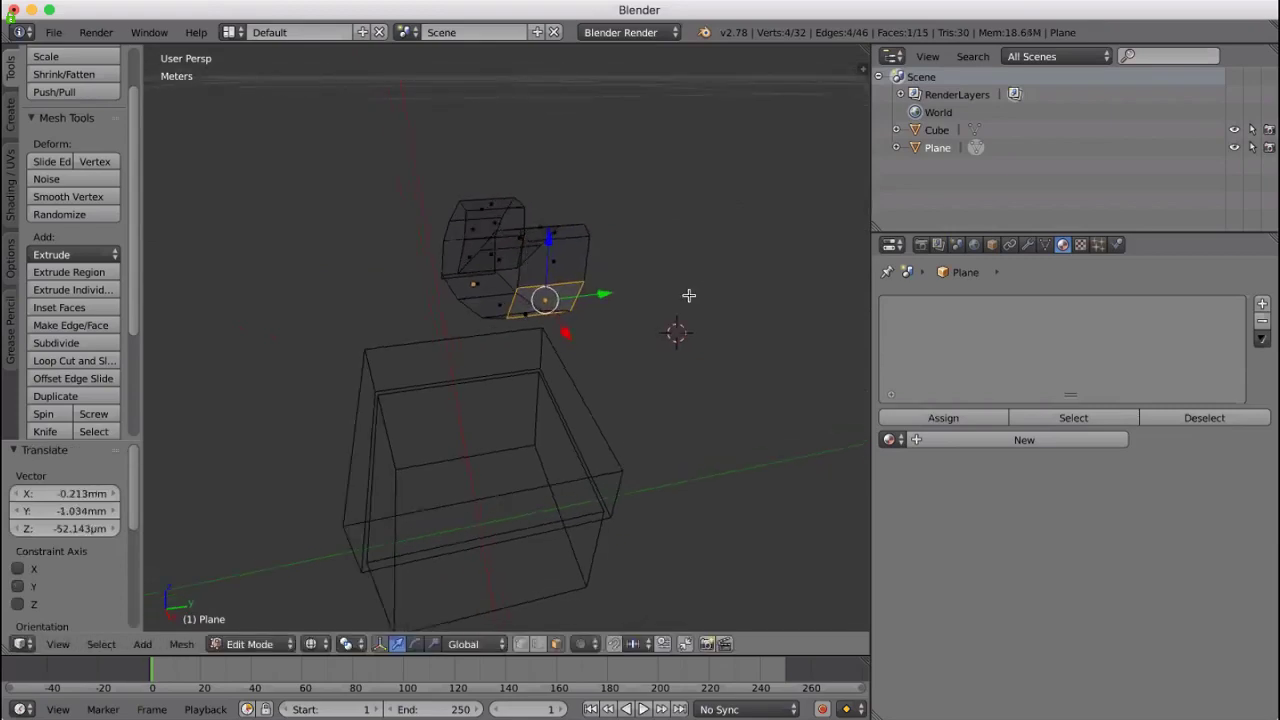
From a top view, box-select all vertices of the extruded Plane mesh
middle_click_drag(718, 314, 678, 301)
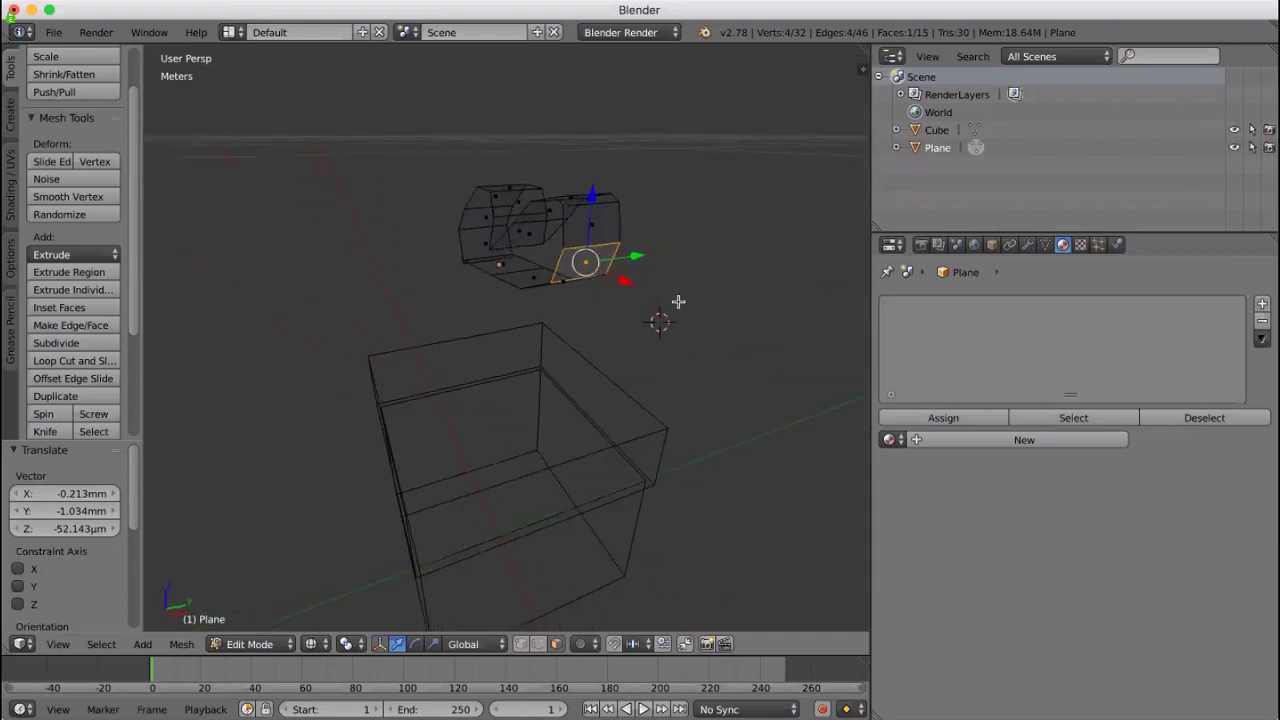
key("b")
left_click_drag(675, 311, 438, 166)
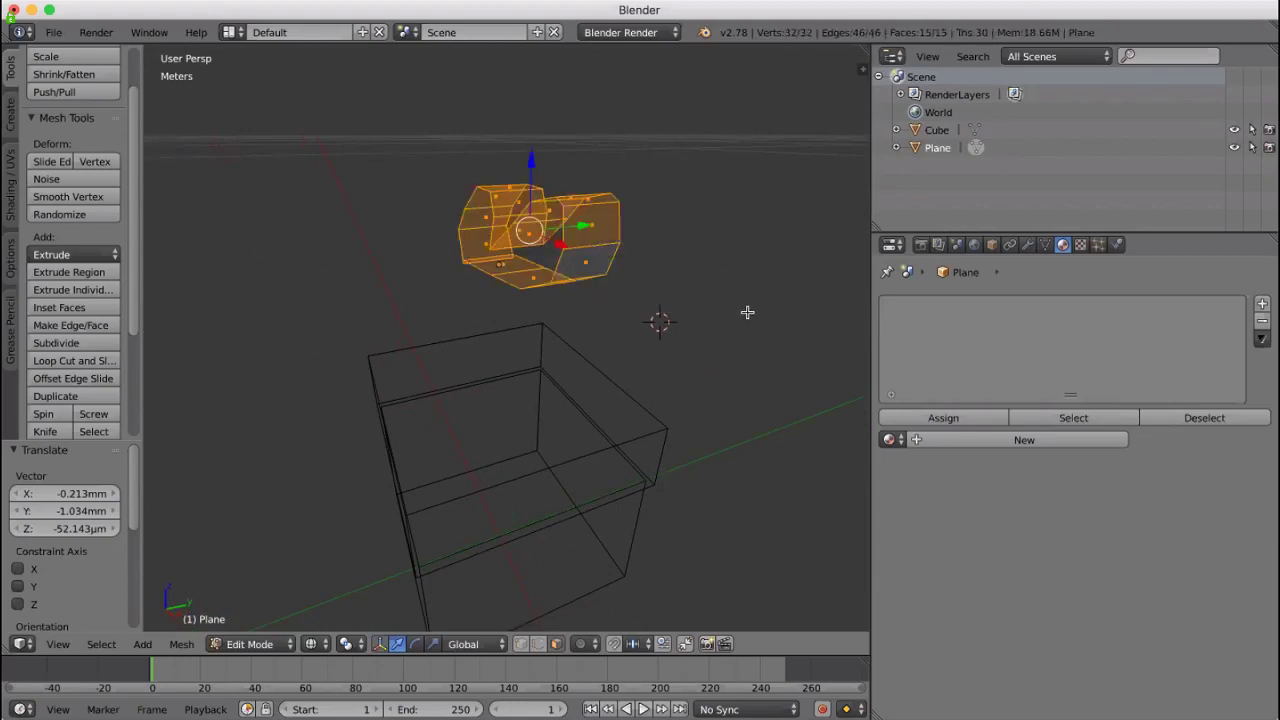
Switch to Object Mode and delete the extruded Plane, leaving only the Cube
left_click(273, 644)
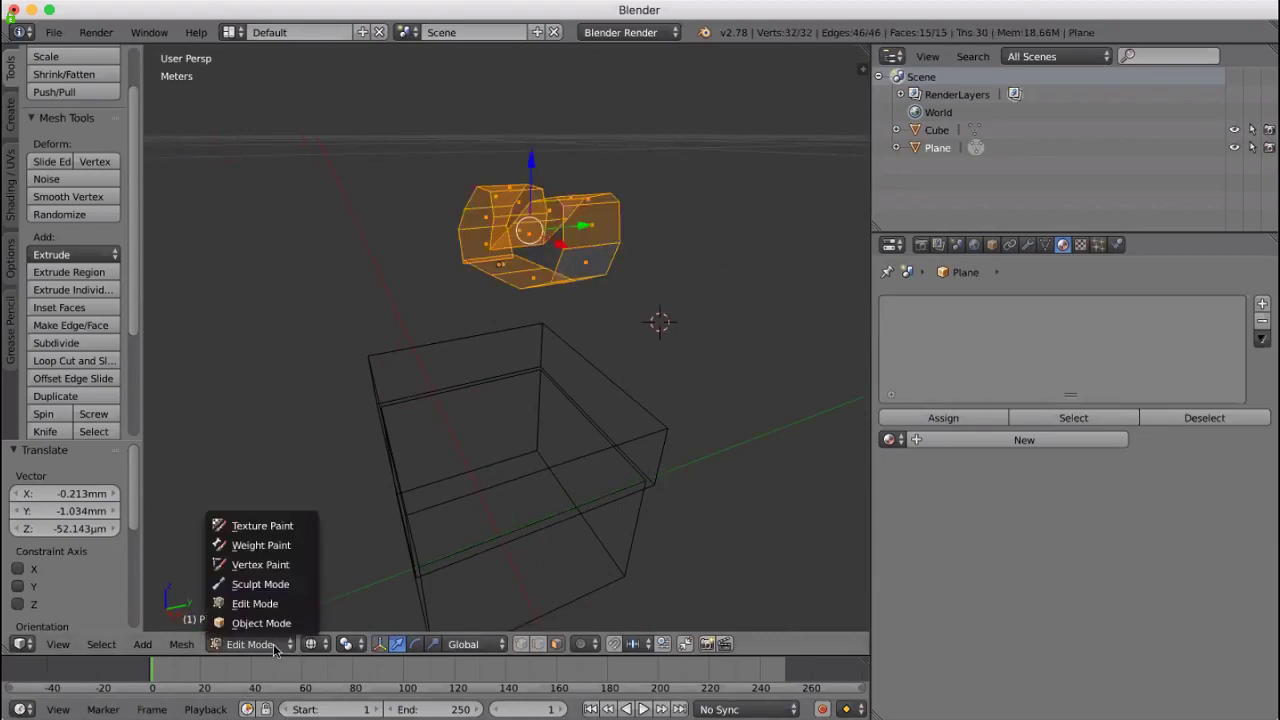
left_click(262, 623)
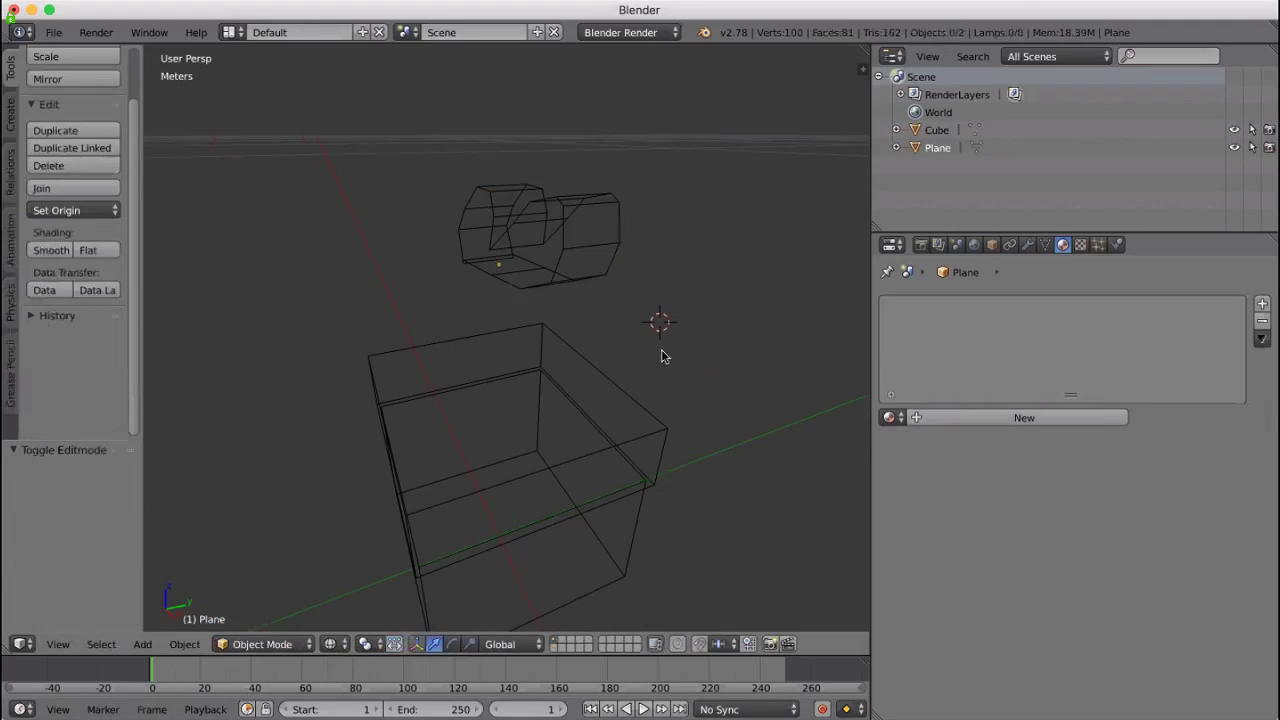
right_click(583, 215)
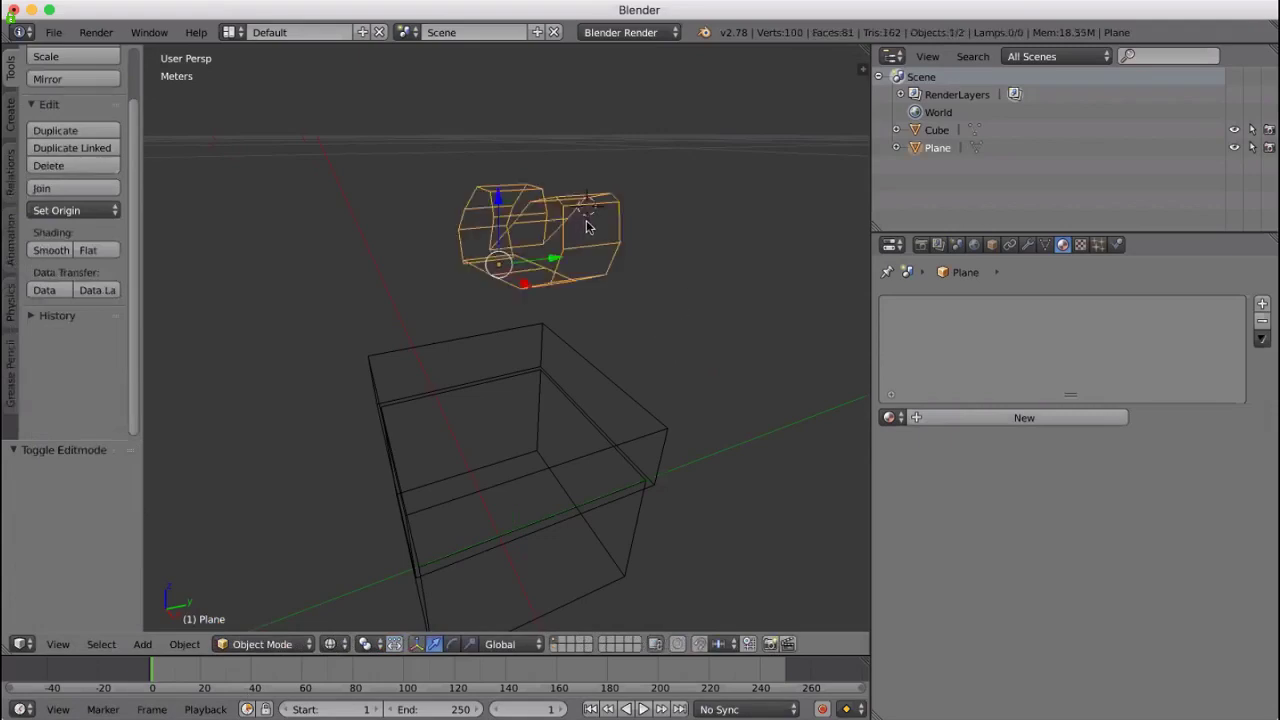
key("x")
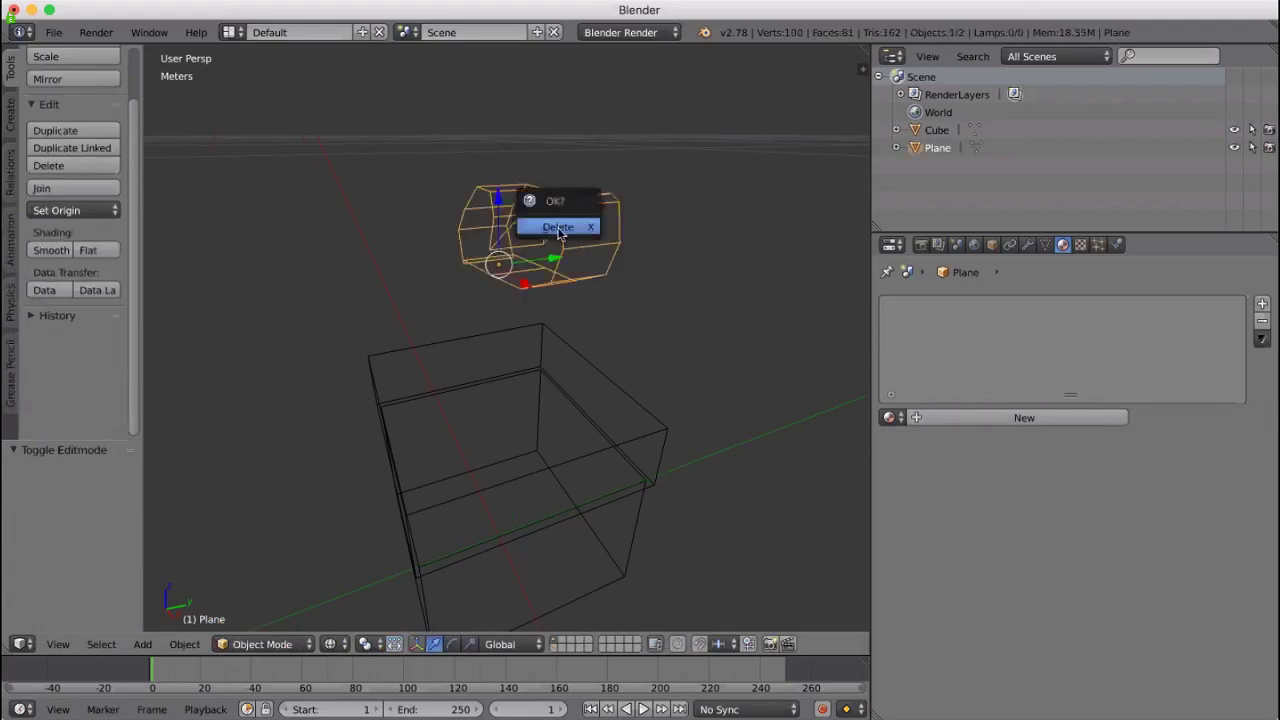
left_click(557, 228)
middle_click_drag(631, 337, 672, 418)
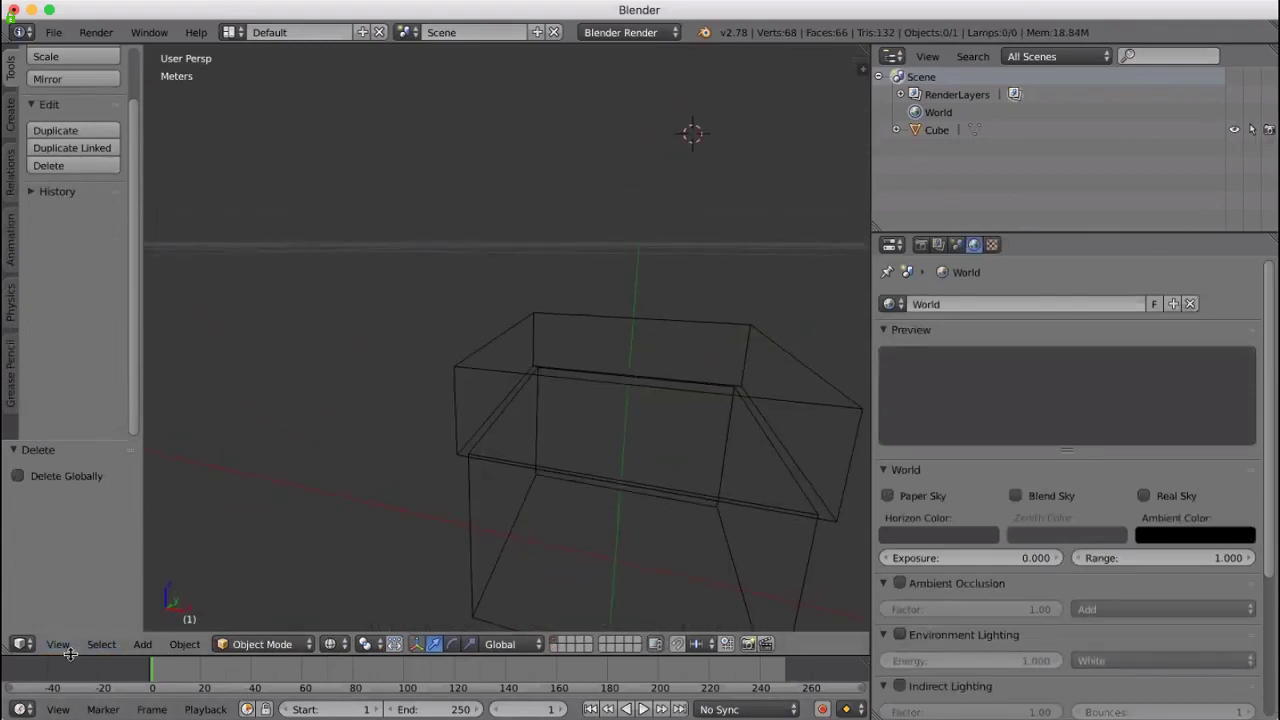
Add a Bezier curve to the scene from the Curve menu
left_click(145, 646)
left_click(145, 647)
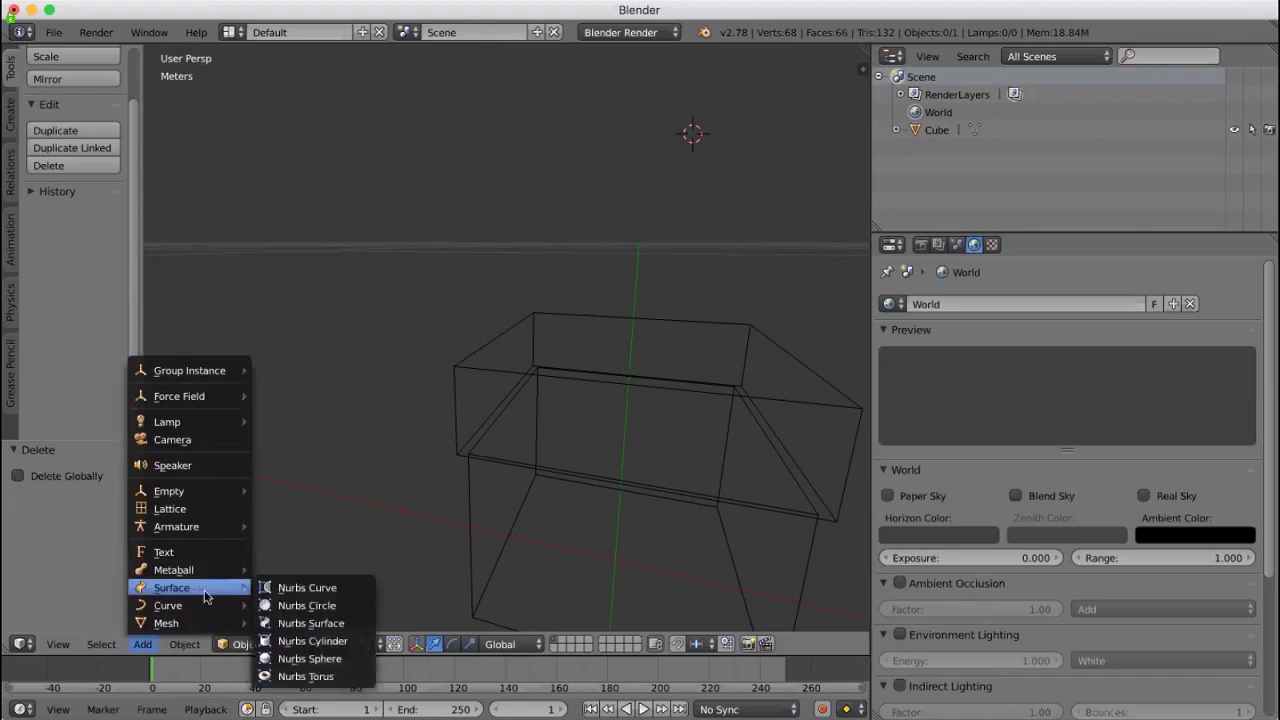
mouse_move(207, 612)
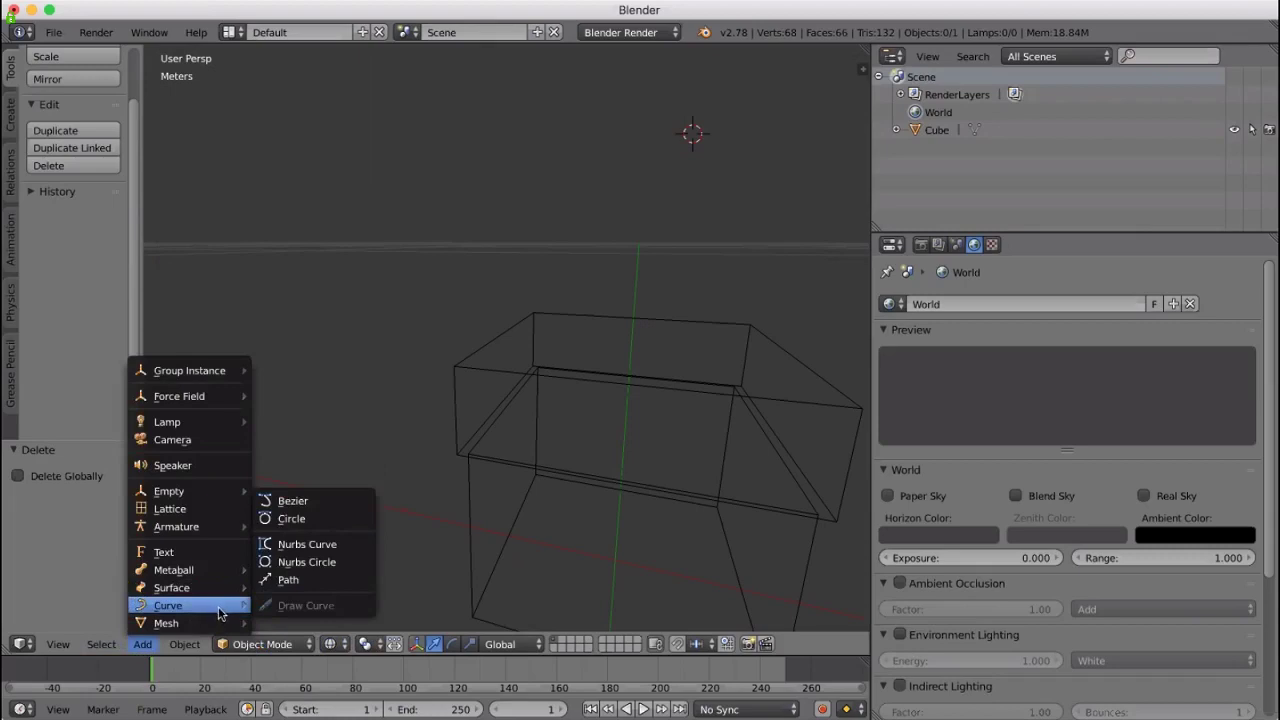
left_click(289, 503)
middle_click_drag(730, 289, 715, 331)
Scale the Bezier curve down to 0.027 and bring it into view
key("s")
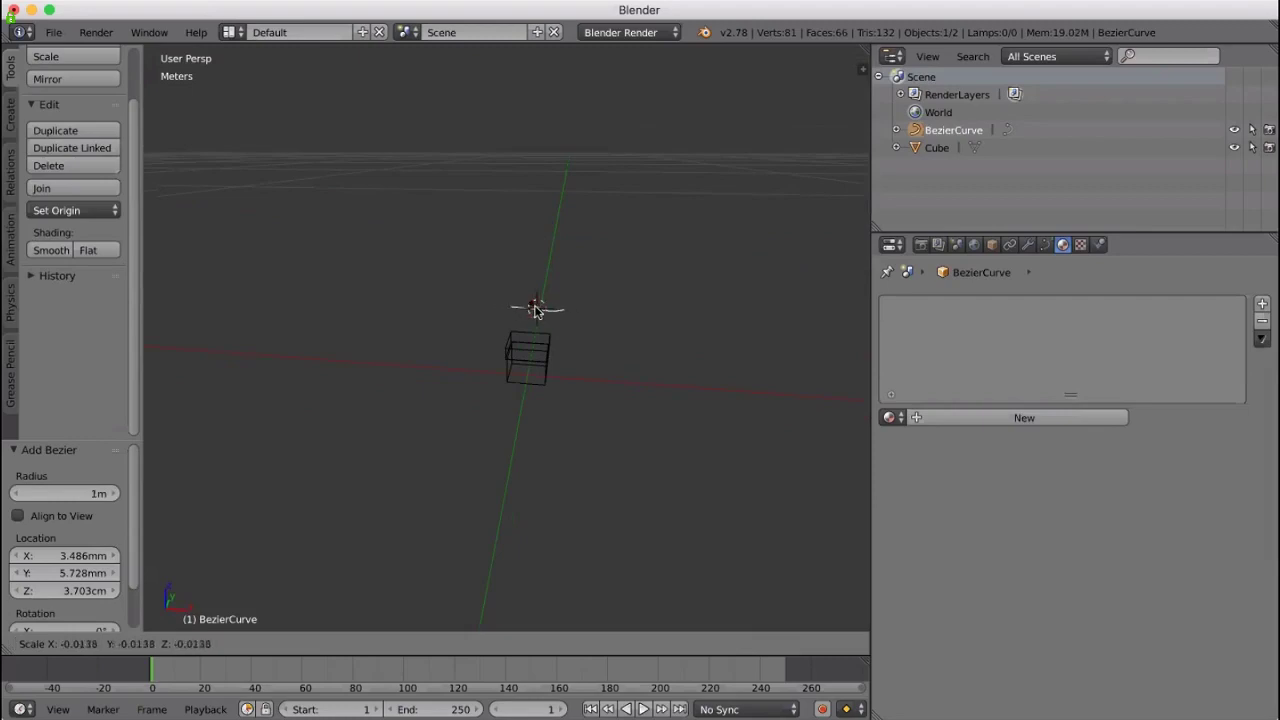
left_click(538, 308)
middle_click_drag(560, 380, 587, 374)
scroll(595, 378, "up", 5)
middle_click_drag(689, 331, 603, 360)
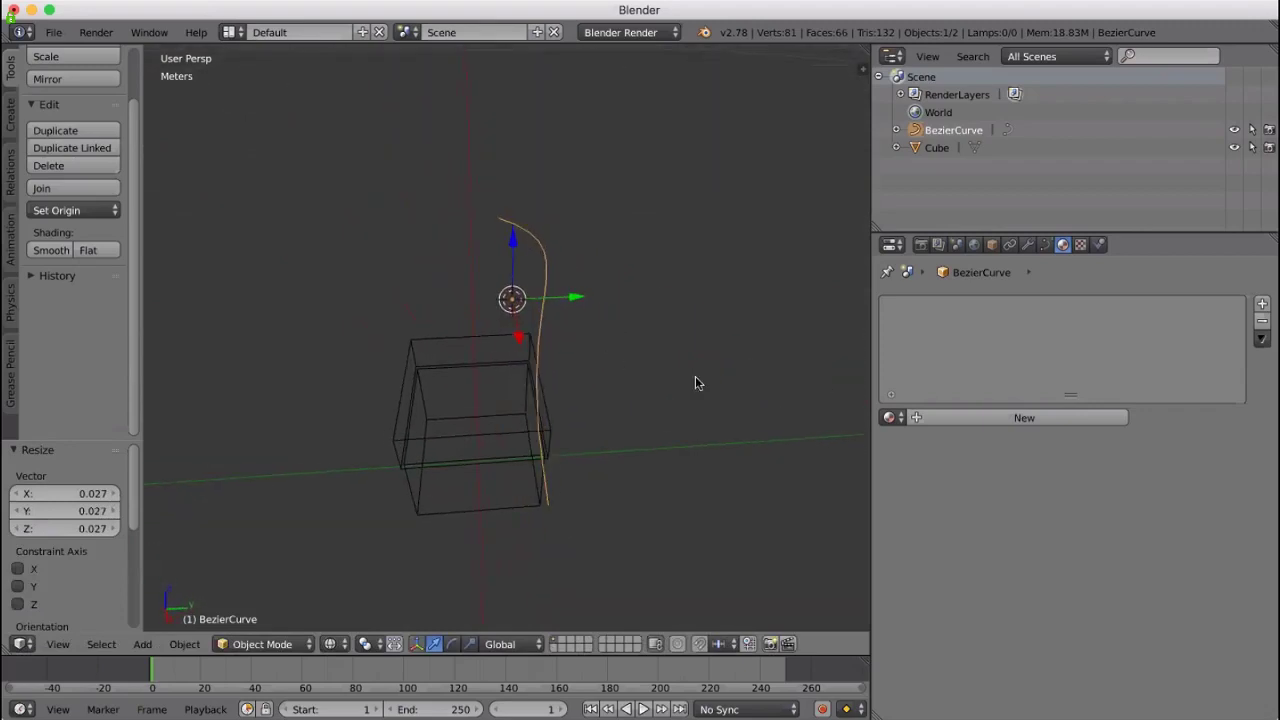
Enter Edit Mode on the curve and rotate it freely
left_click(280, 646)
left_click(277, 604)
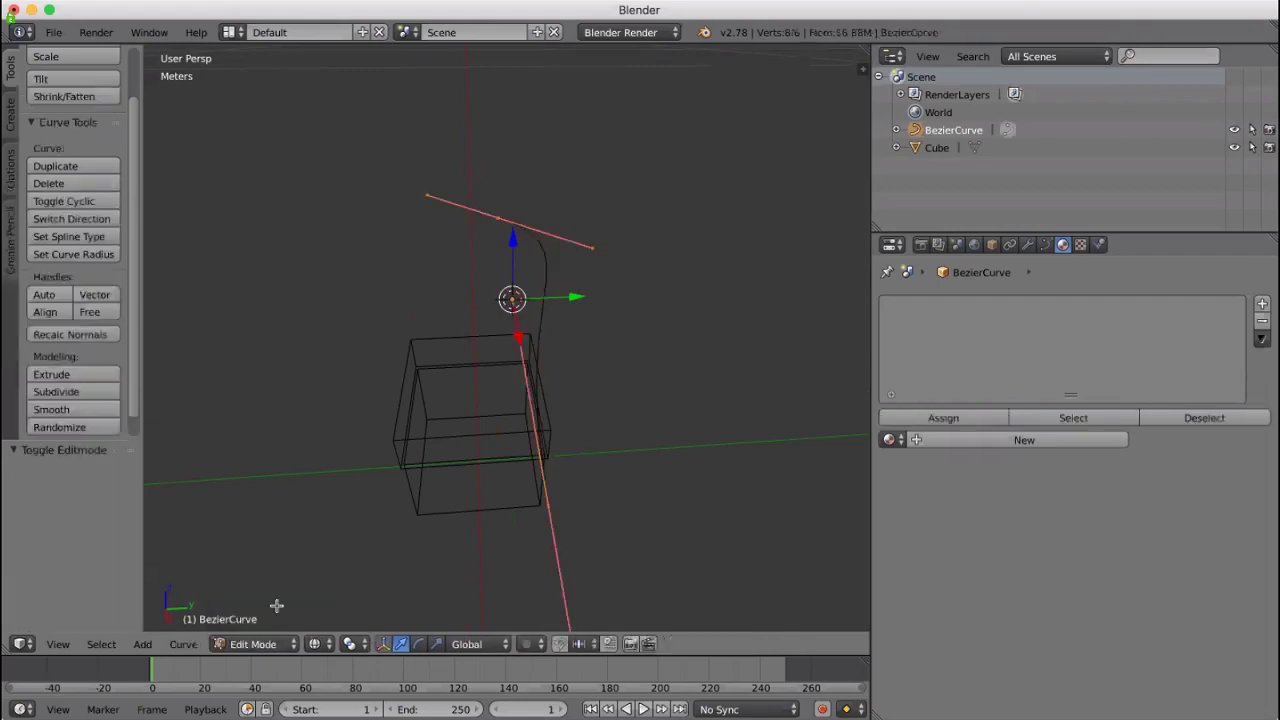
middle_click_drag(703, 482, 788, 471)
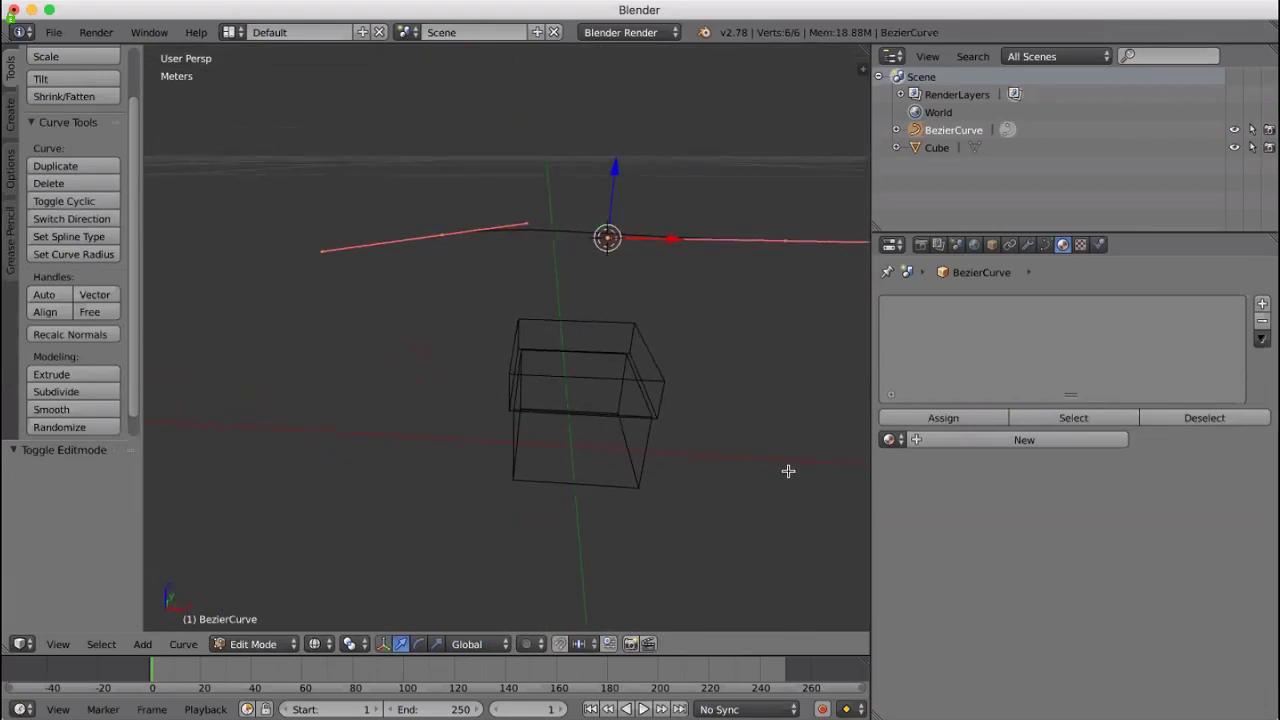
key("r")
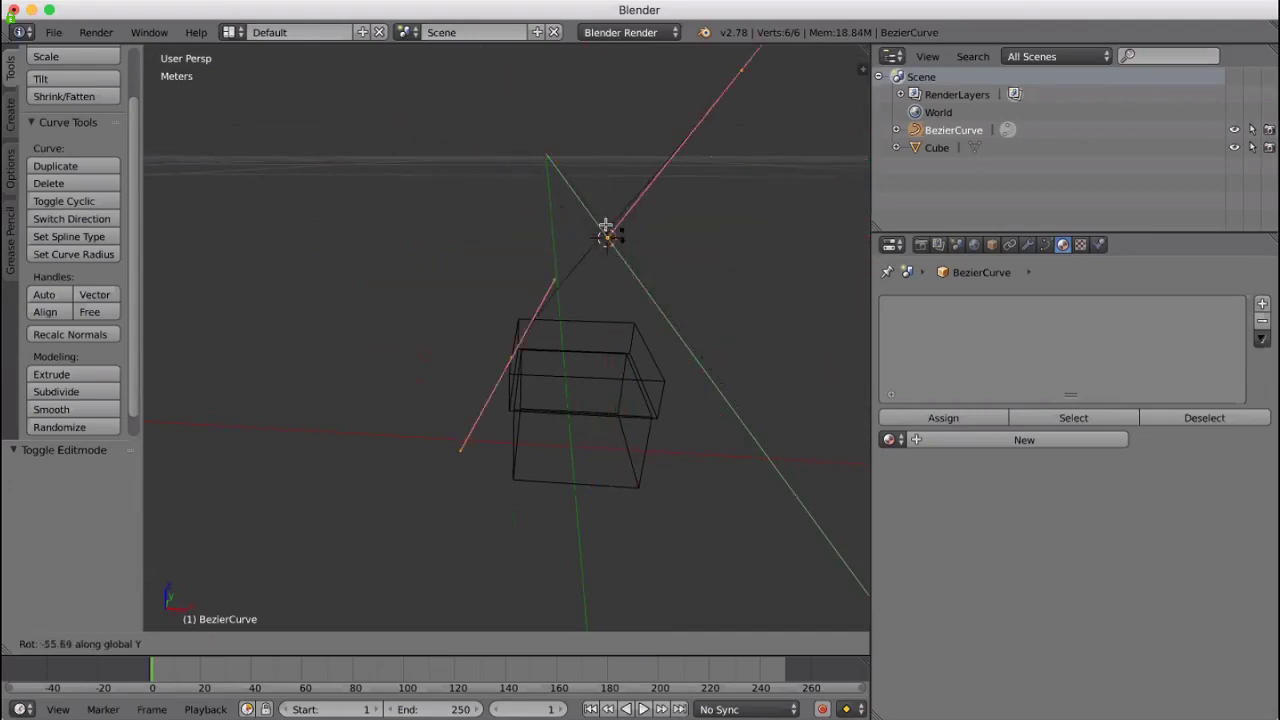
left_click(674, 366)
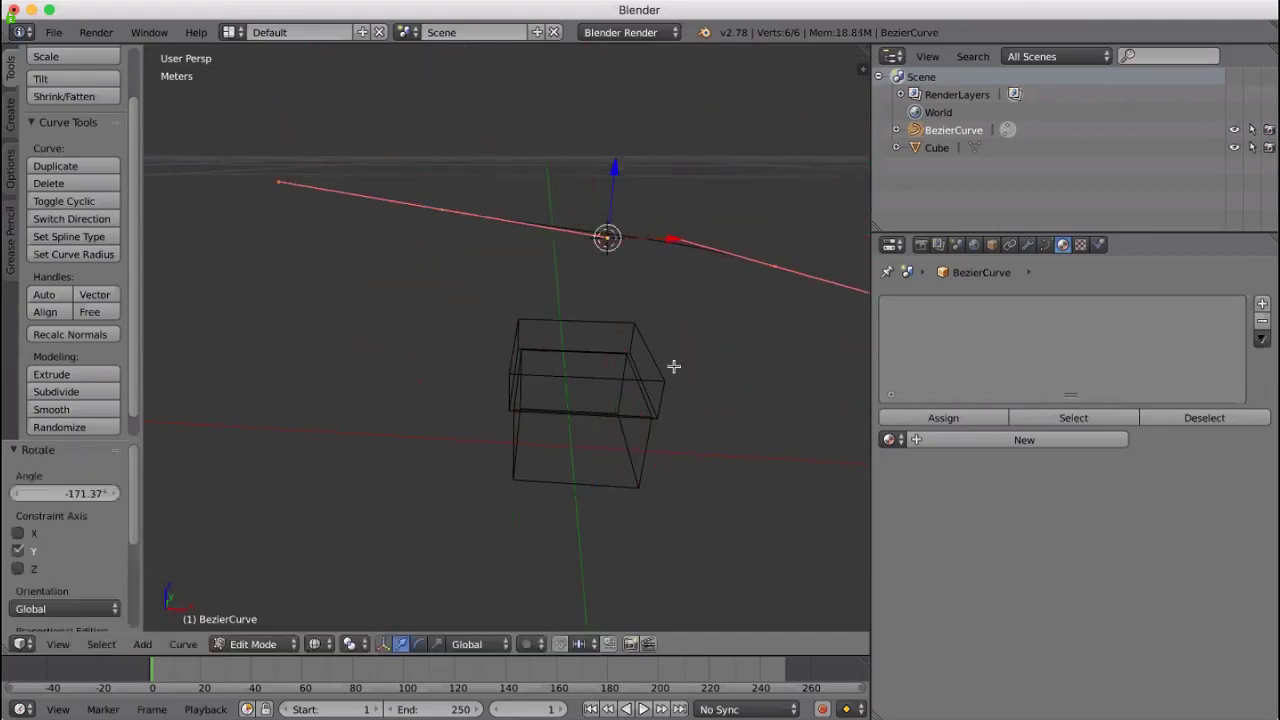
Rotate the curve around the global Y axis, then around X with the rotate gizmo
middle_click_drag(711, 403, 535, 398)
key("r")
key("y")
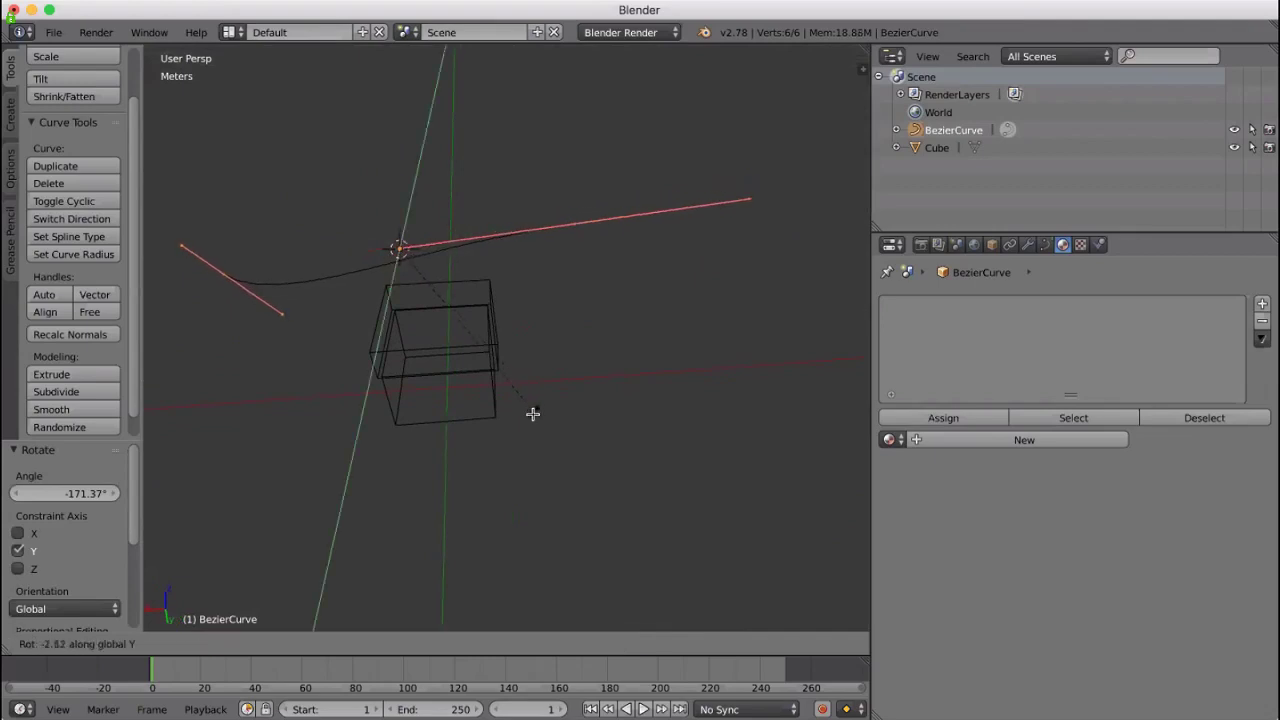
left_click(571, 471)
middle_click_drag(571, 471, 778, 468)
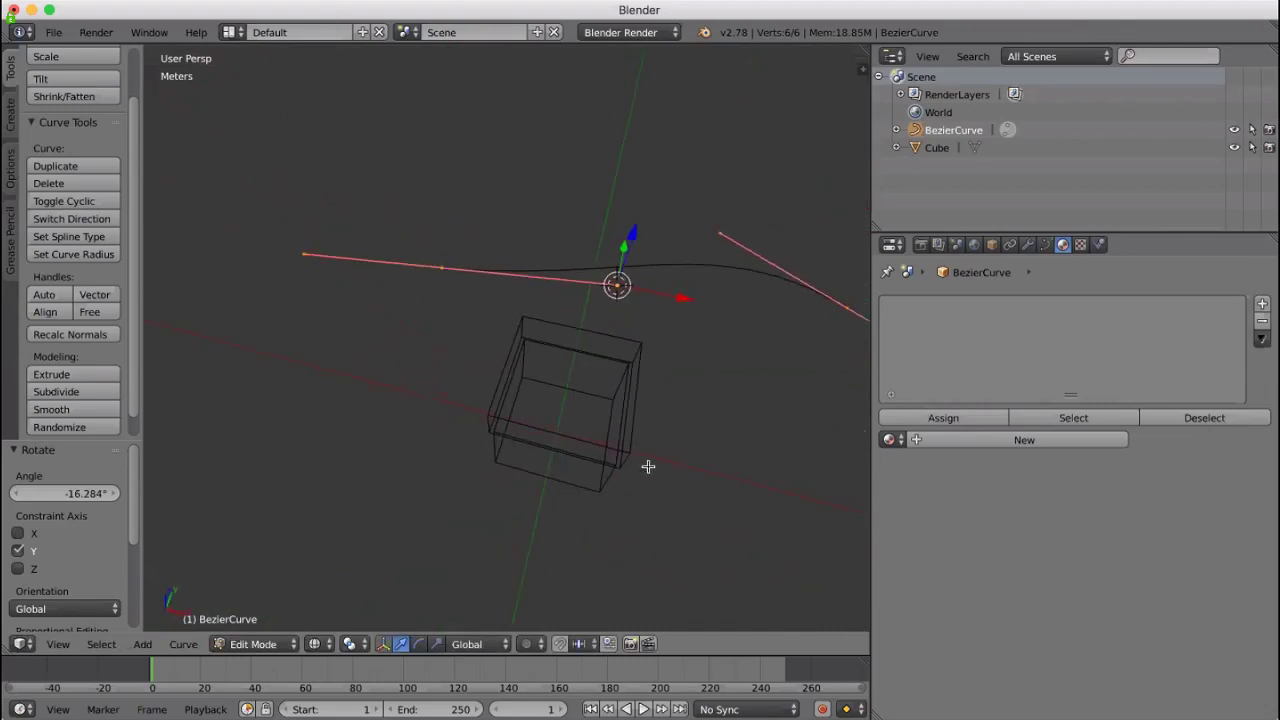
left_click(419, 646)
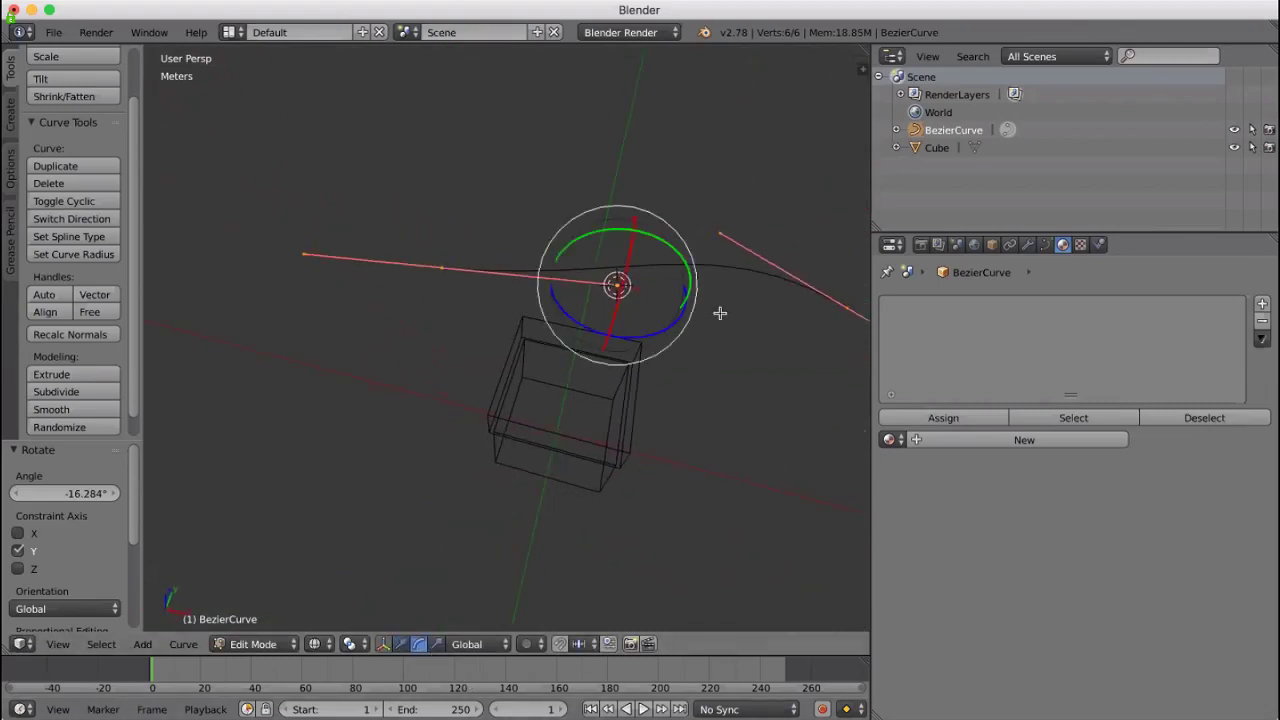
middle_click_drag(775, 367, 447, 240)
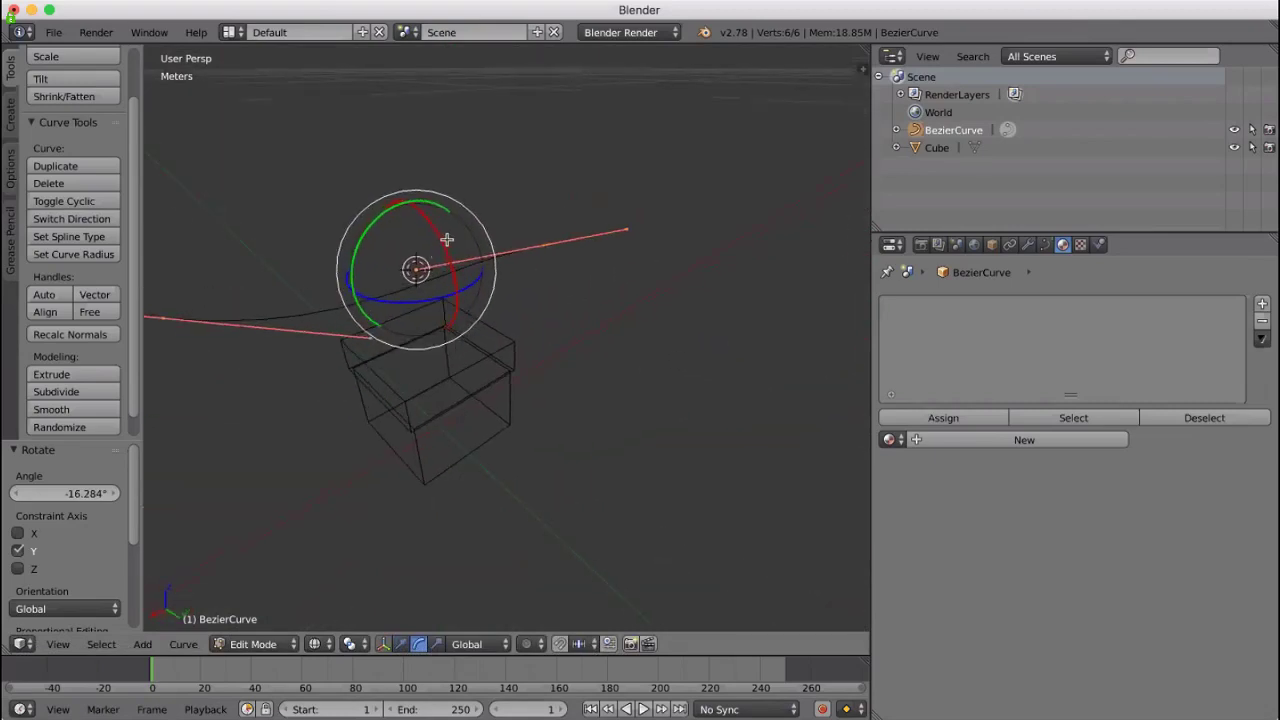
left_click_drag(439, 230, 465, 302)
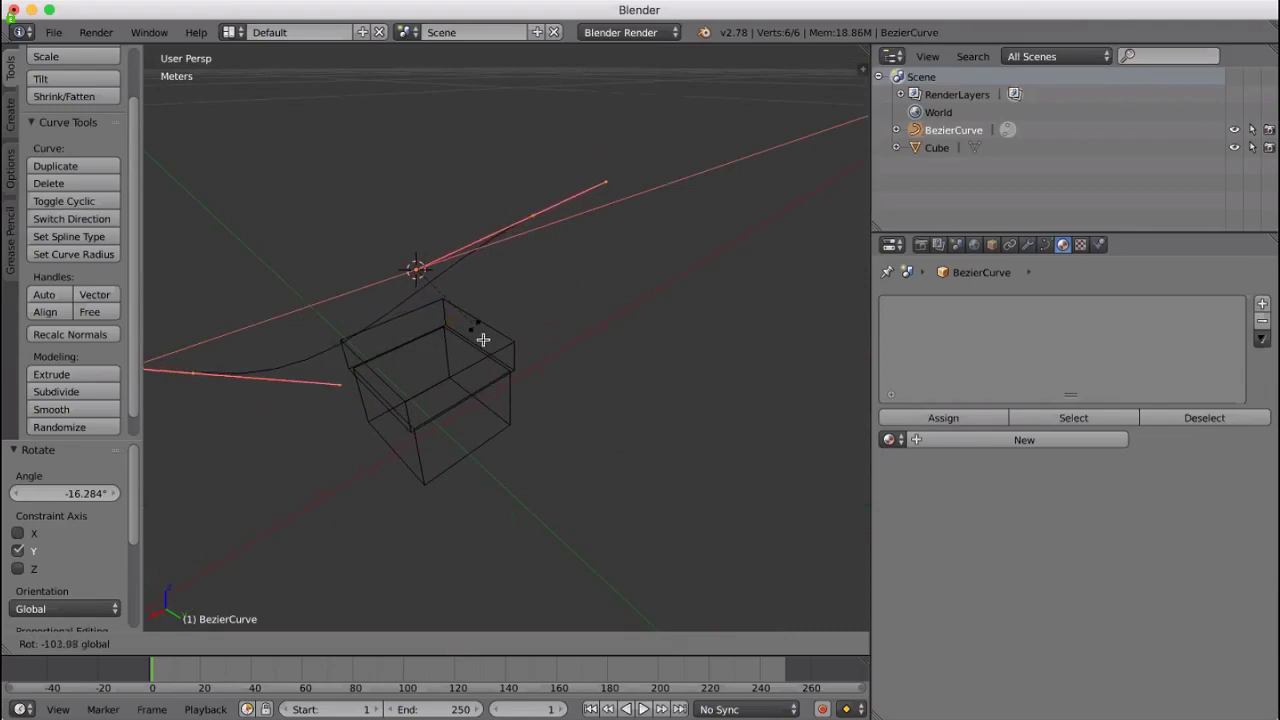
left_click_drag(595, 393, 610, 392)
middle_click_drag(610, 392, 614, 246)
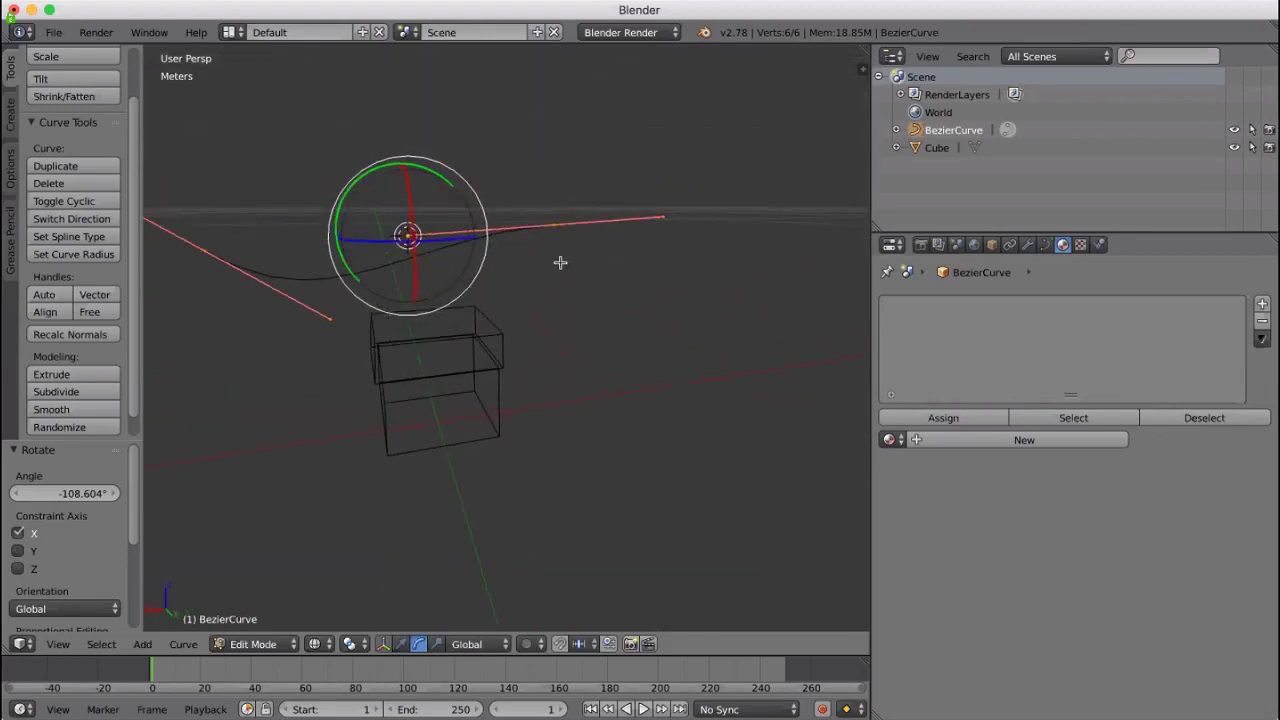
Move a handle point and the right endpoint's handle to bend the curve into an S-shape
middle_click_drag(210, 297, 263, 357)
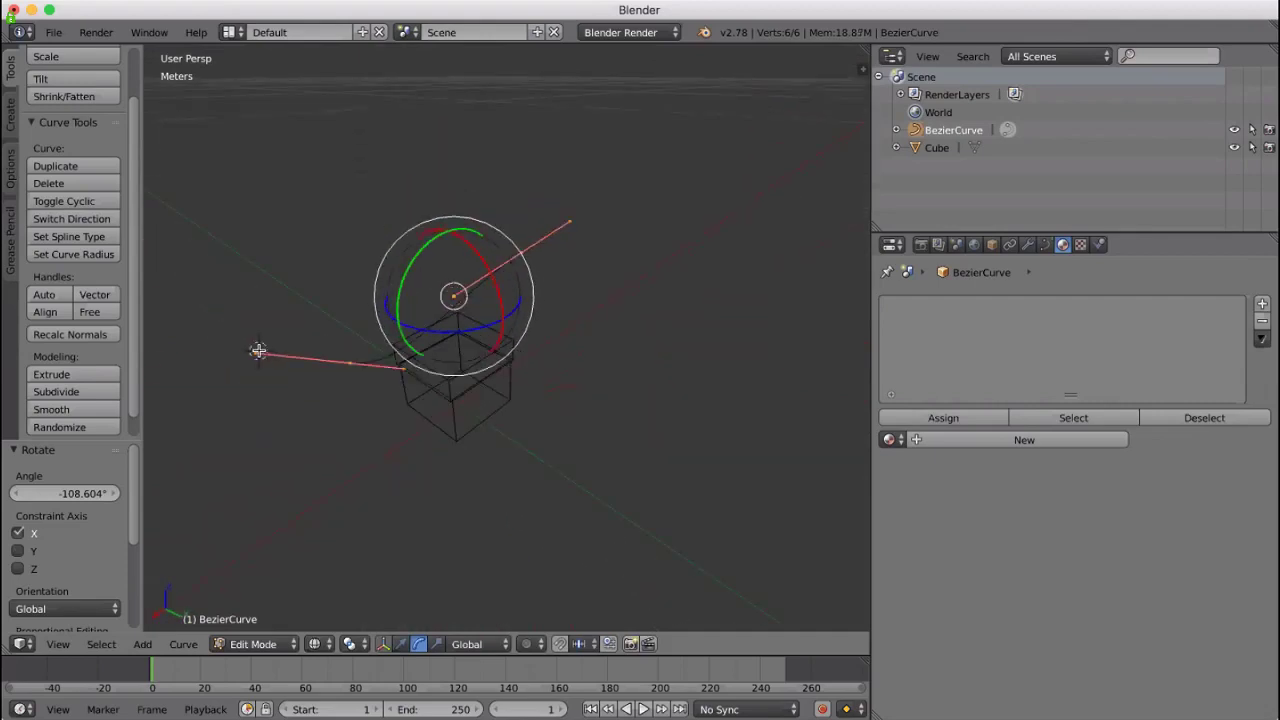
right_click(252, 355)
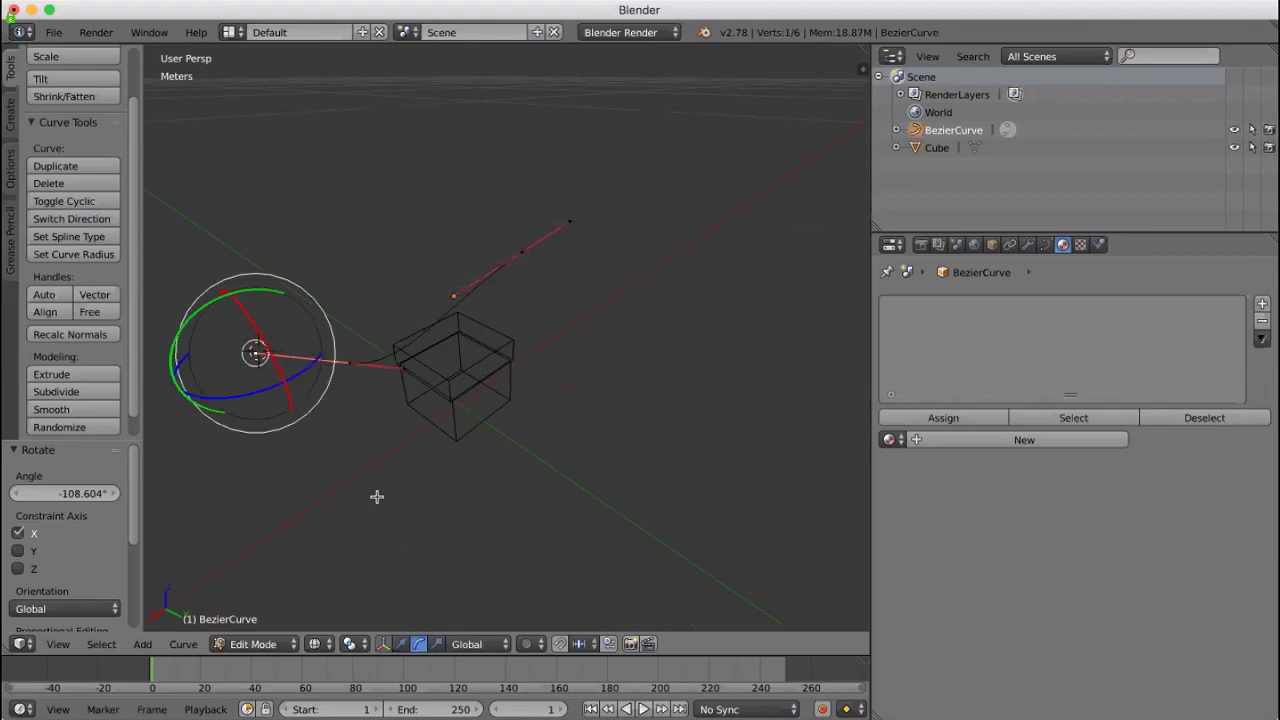
key("g")
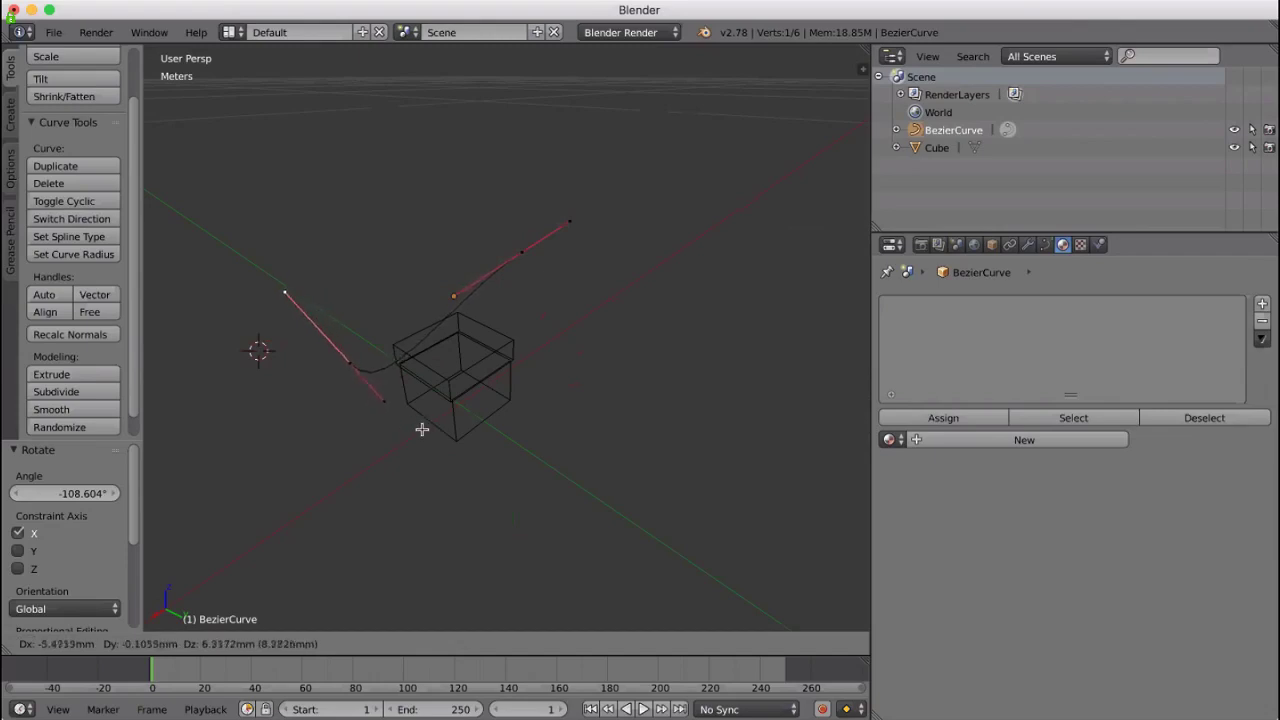
left_click(423, 429)
middle_click_drag(556, 364, 635, 284)
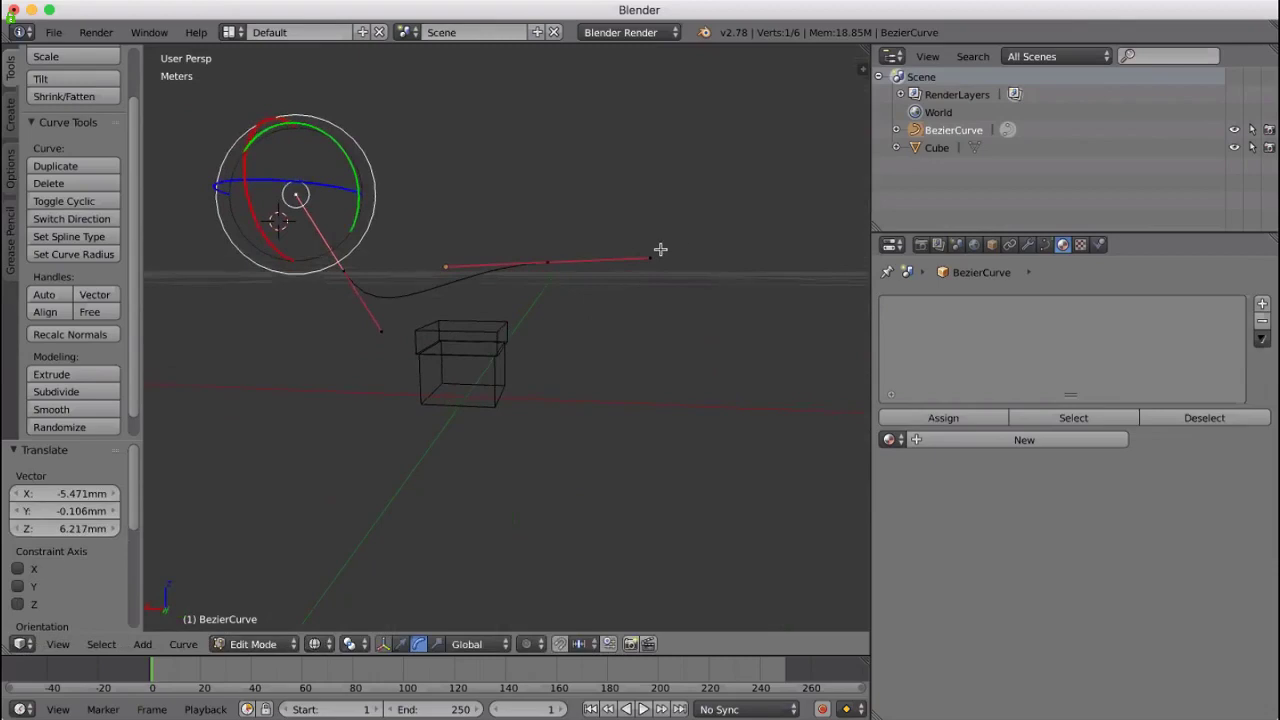
right_click(650, 257)
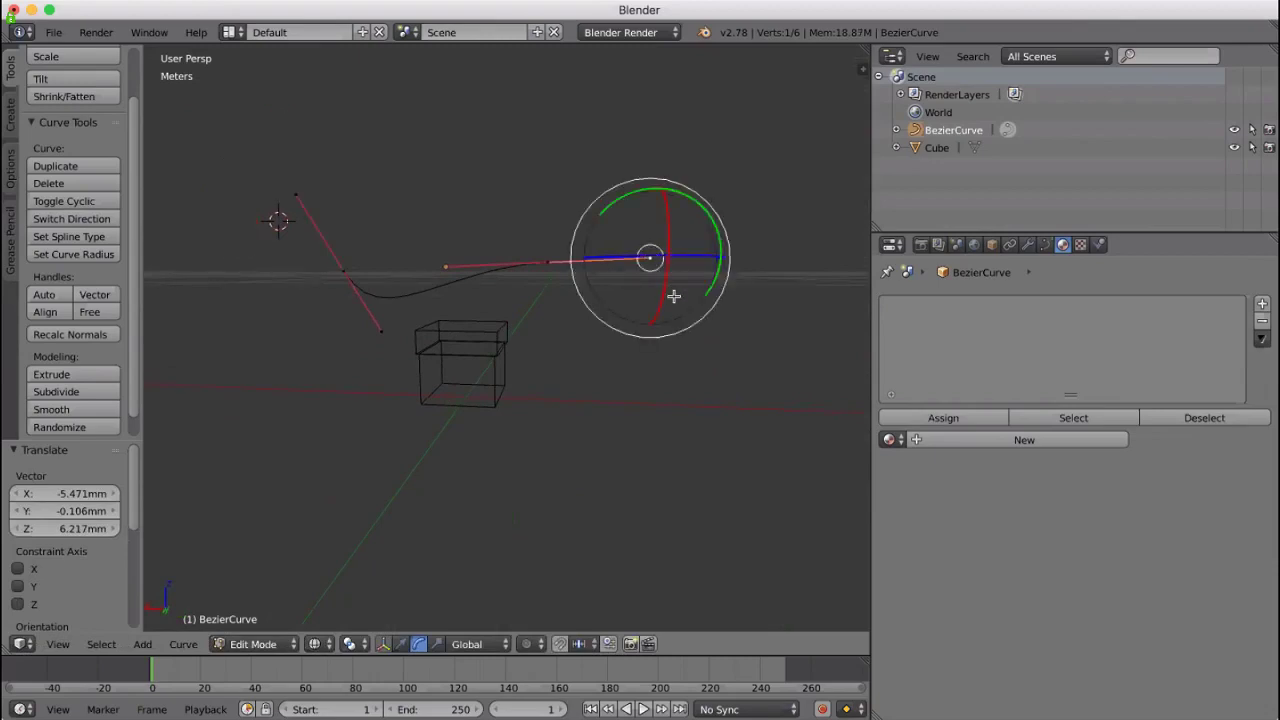
key("g")
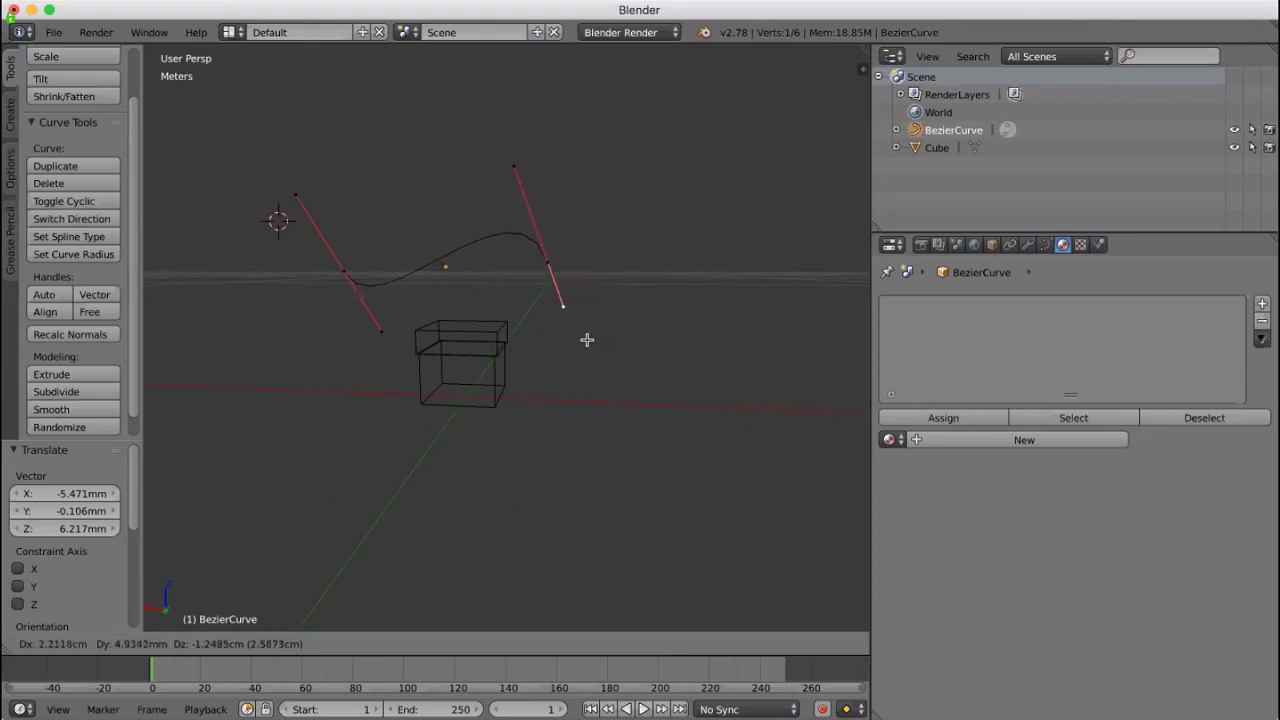
left_click(587, 340)
key("g")
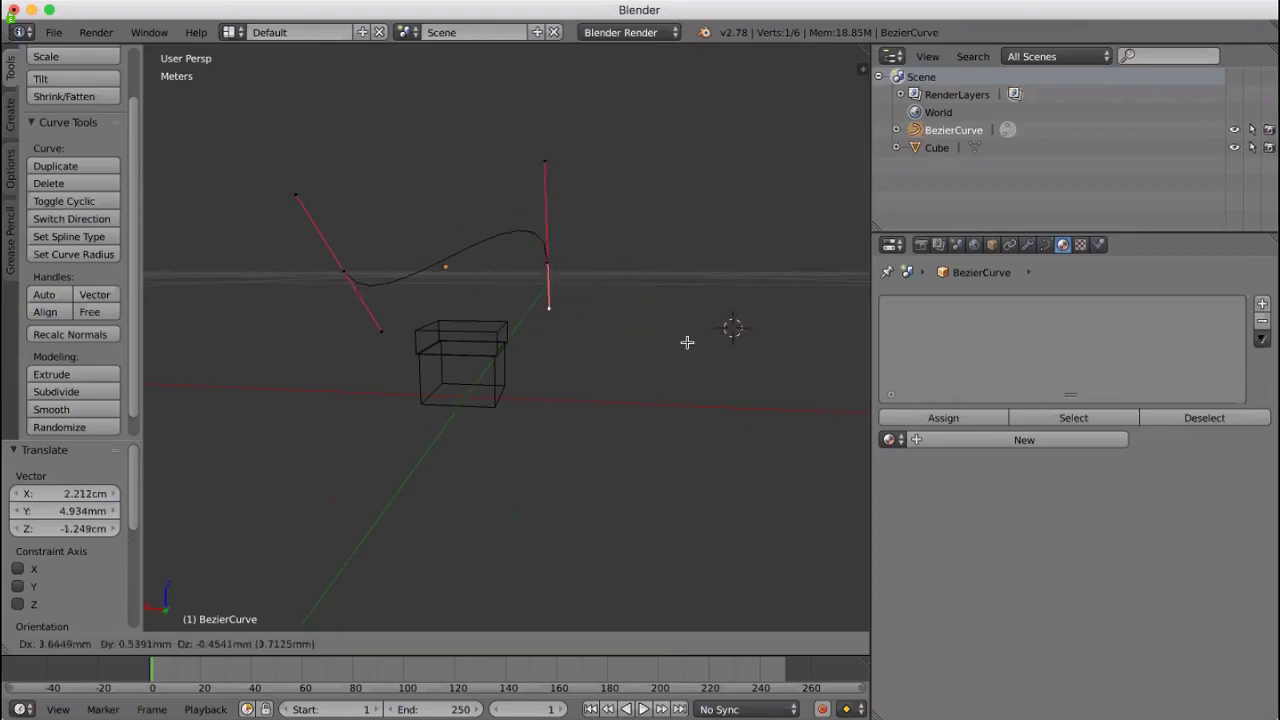
key("Escape")
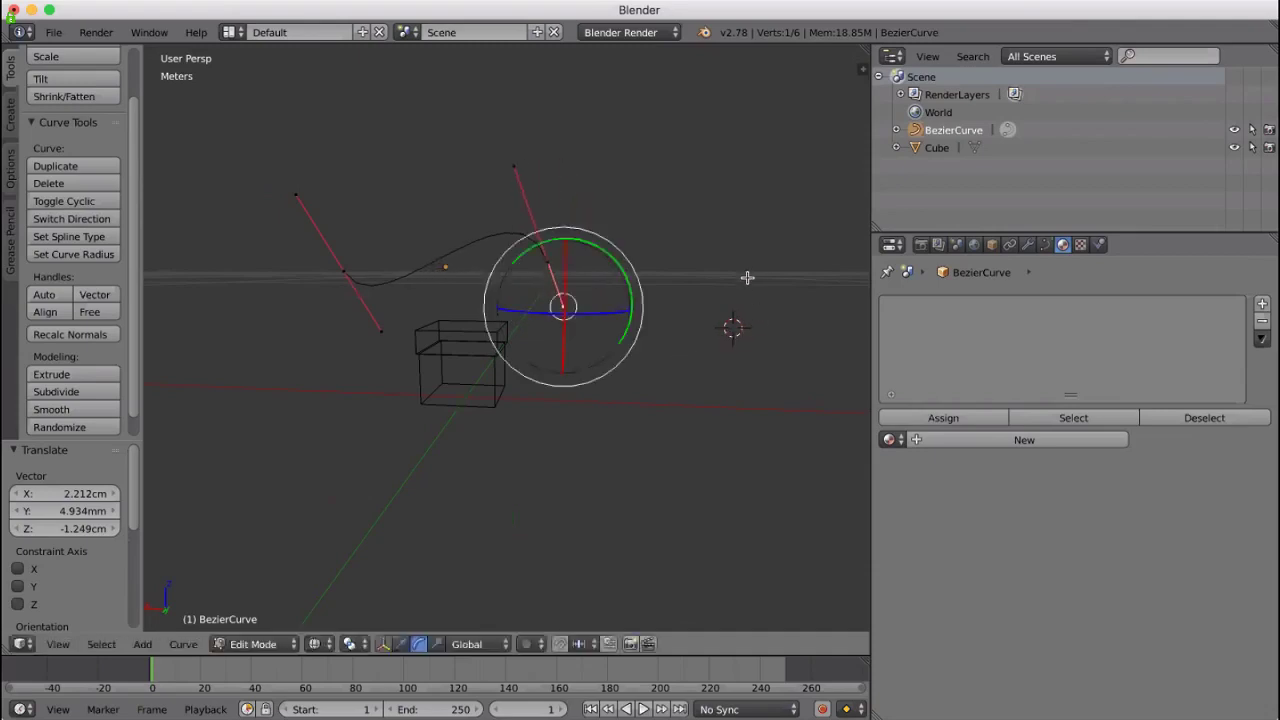
middle_click_drag(756, 253, 729, 326)
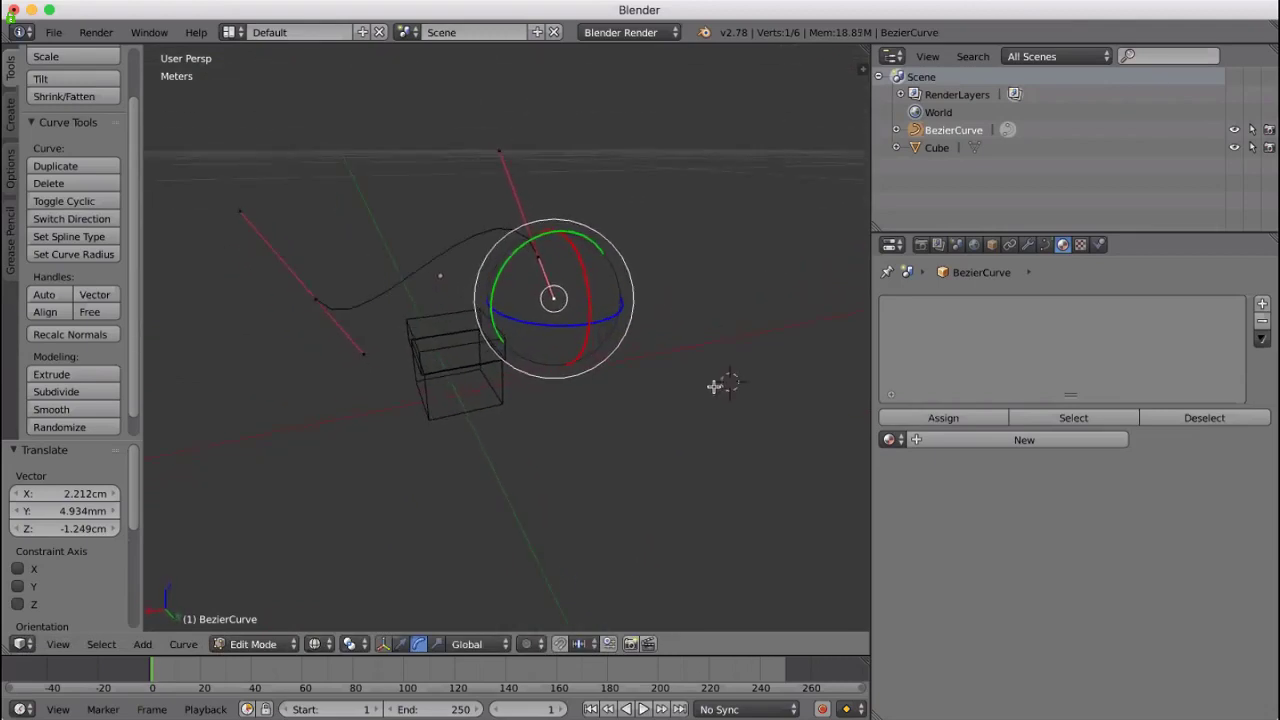
Reposition the end of the curve's right-hand handle, then switch back to Object Mode
key("a")
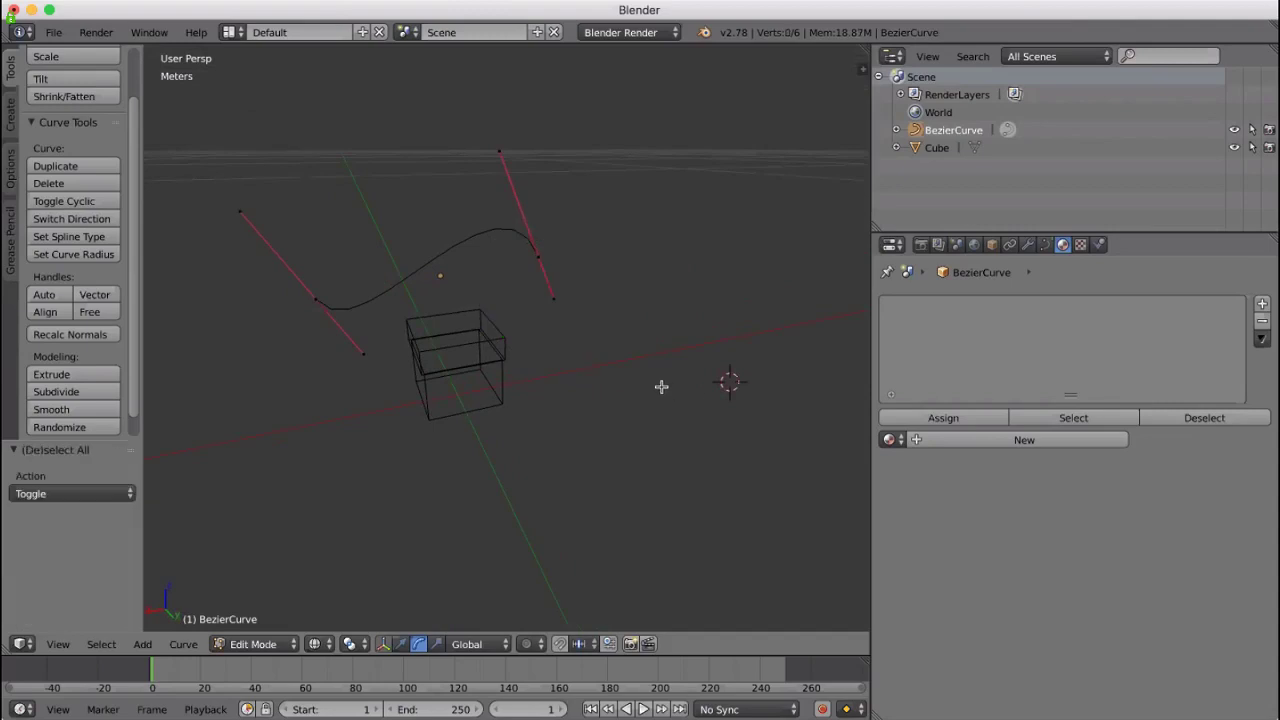
key("a")
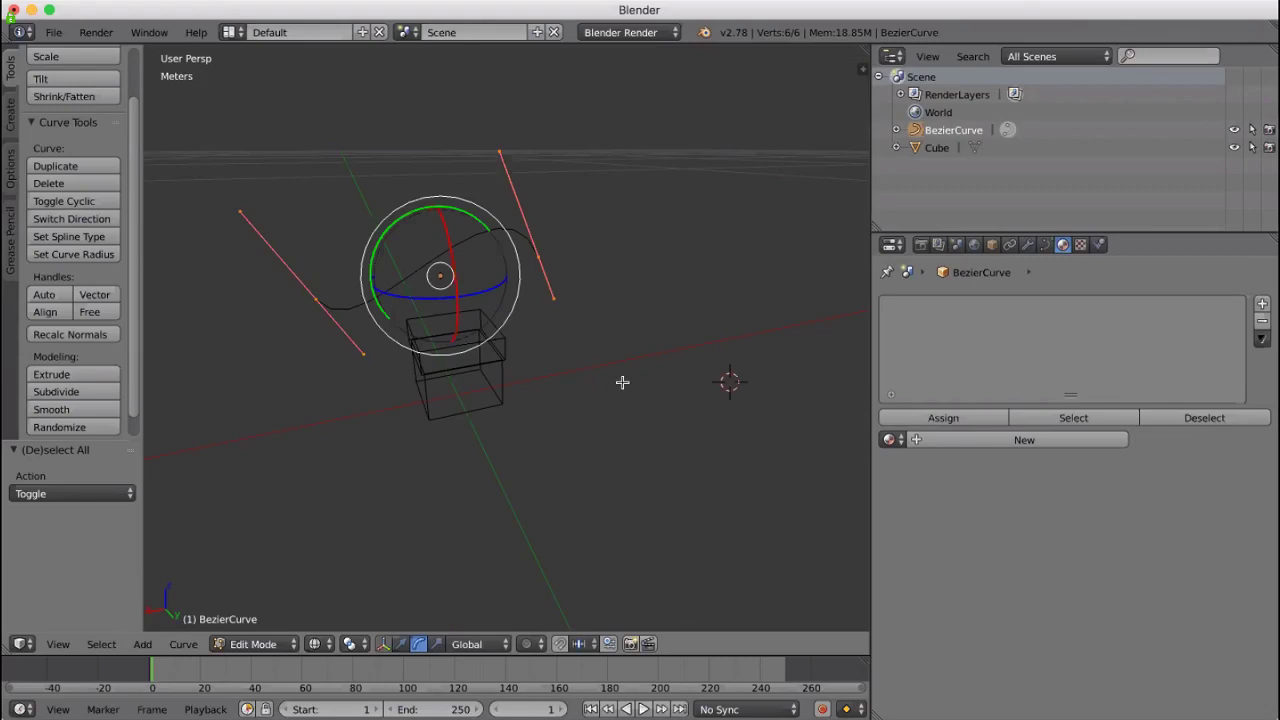
middle_click_drag(626, 386, 754, 391)
middle_click_drag(733, 434, 790, 237)
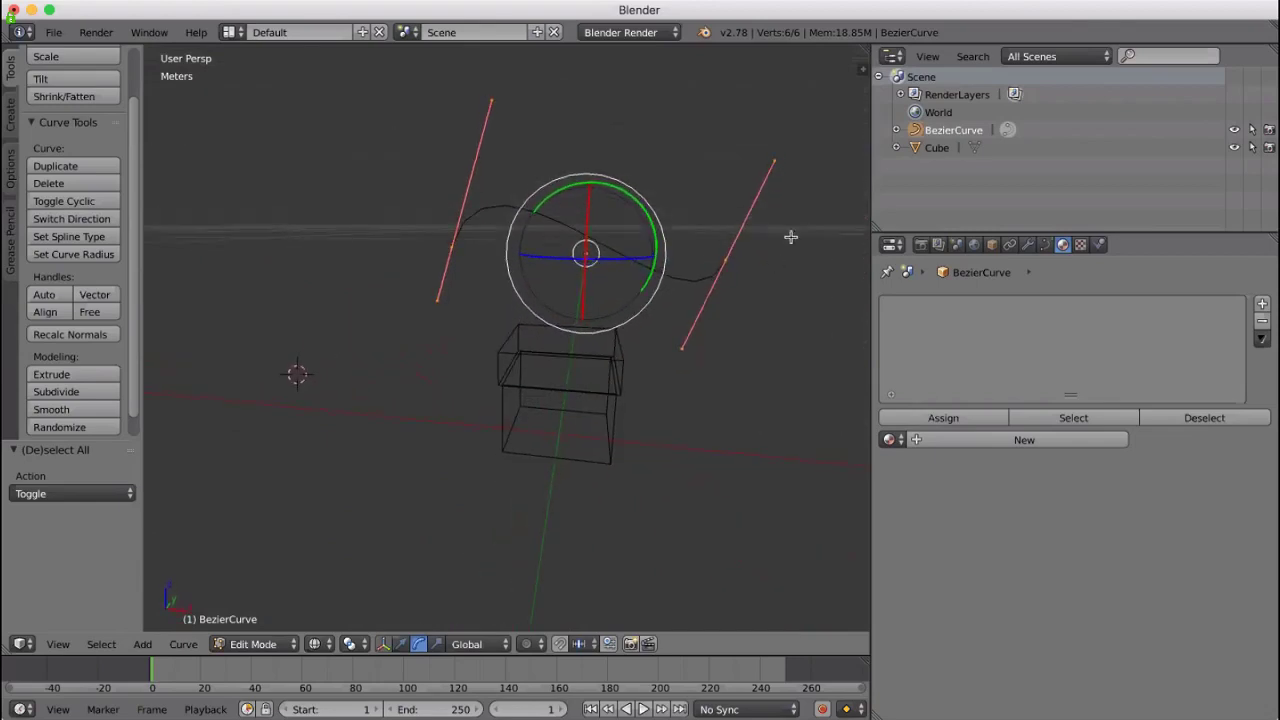
right_click(775, 161)
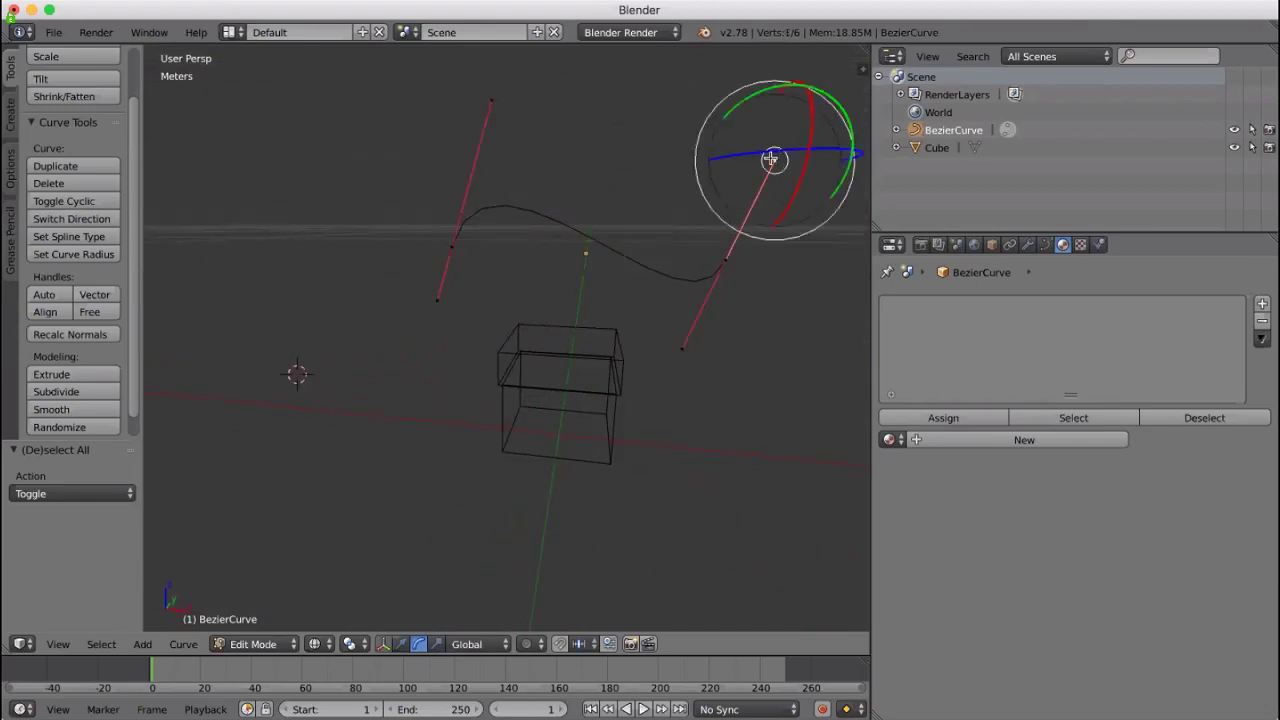
left_click_drag(770, 160, 761, 156)
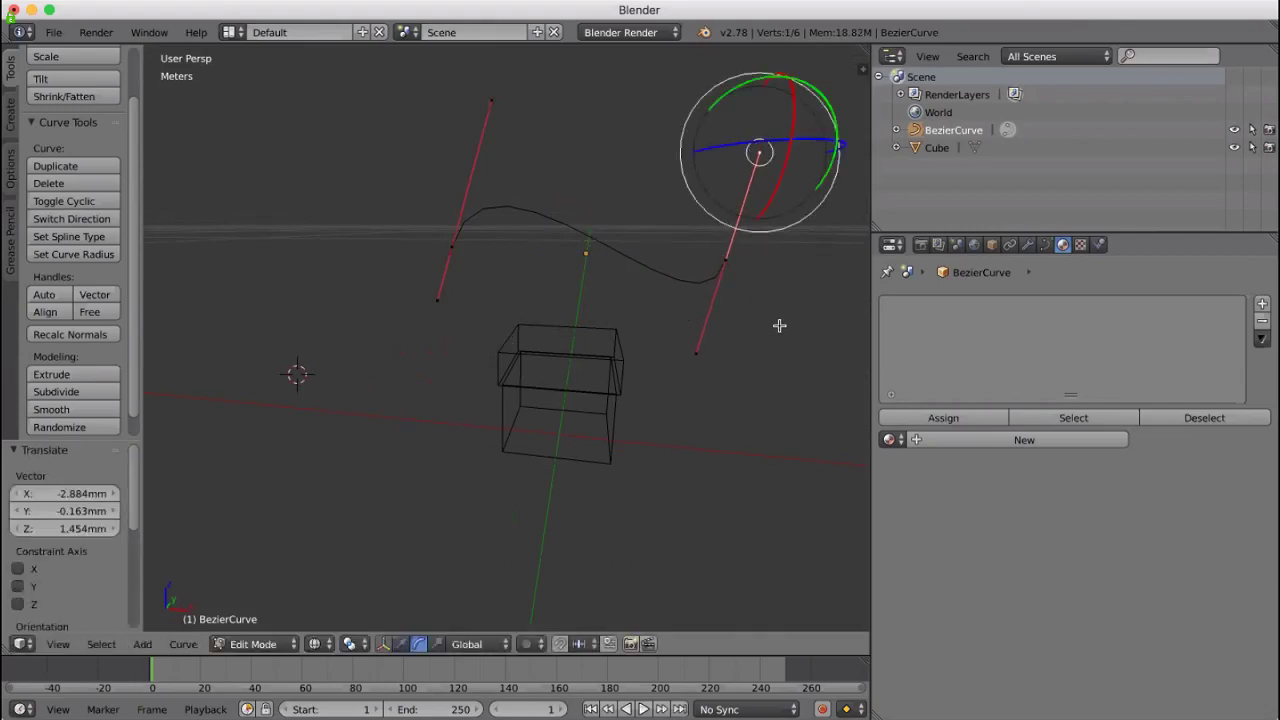
middle_click_drag(784, 353, 556, 361)
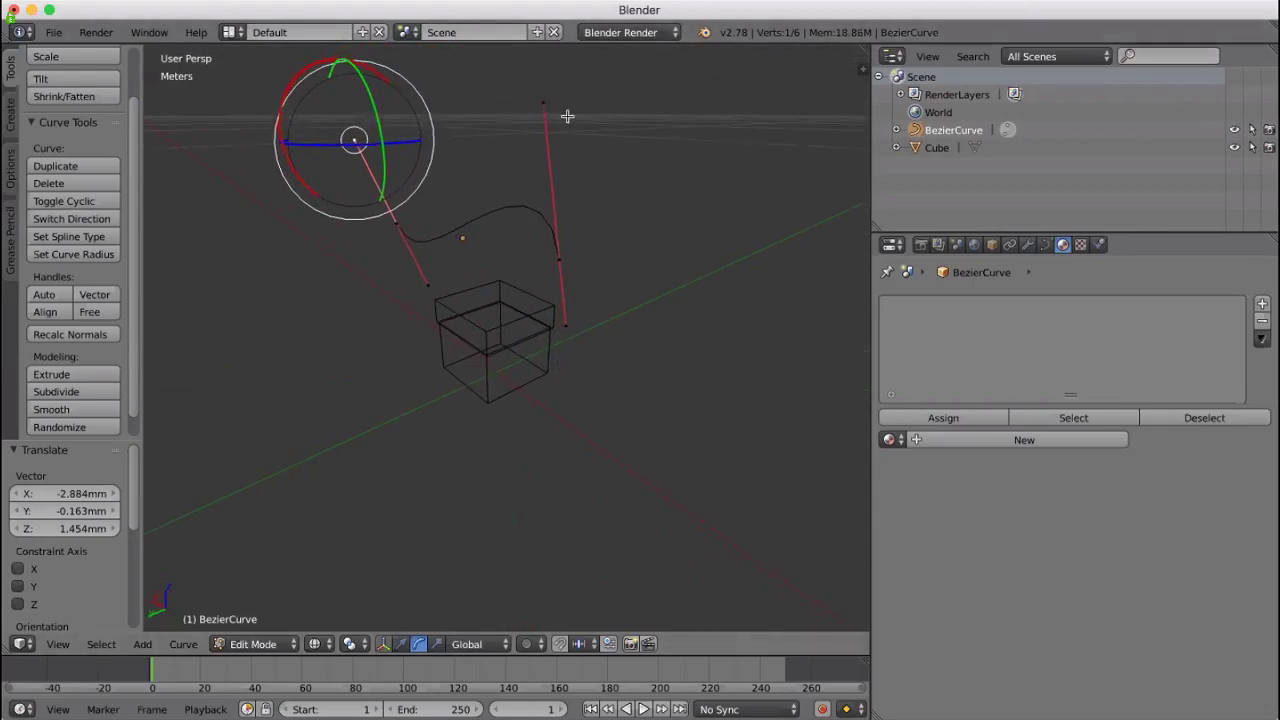
key("g")
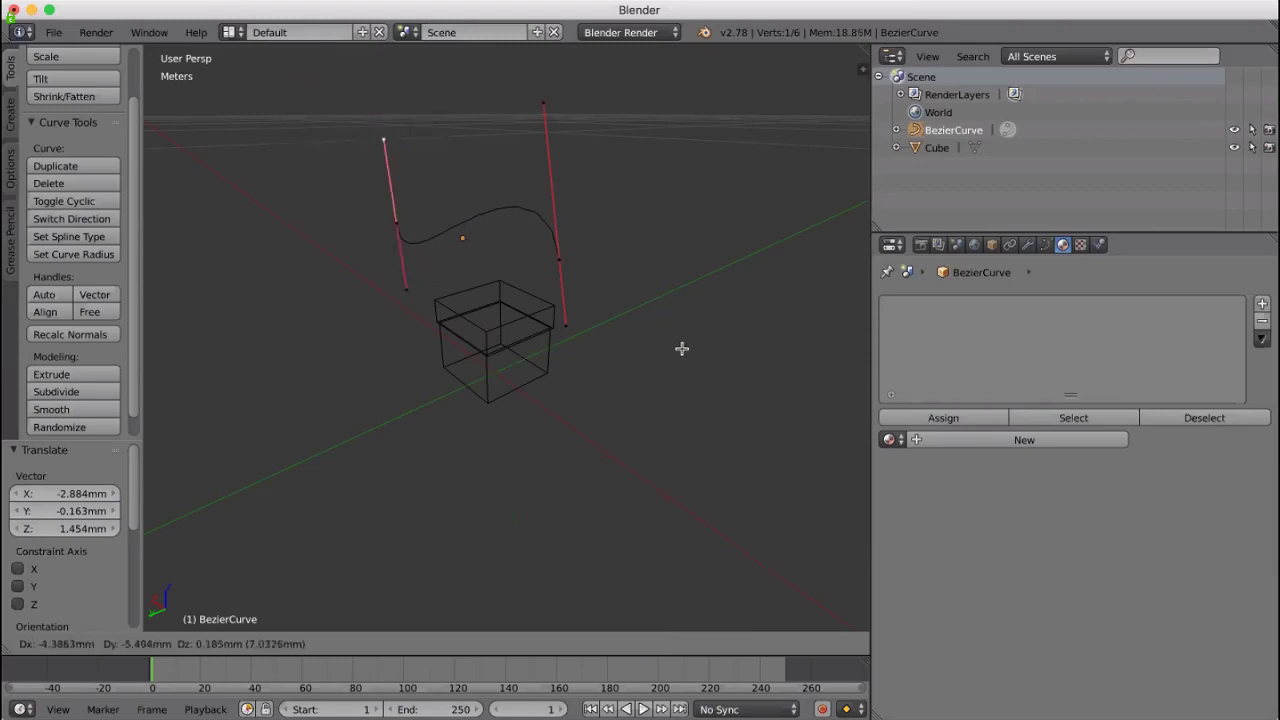
left_click(677, 349)
middle_click_drag(626, 351, 629, 319)
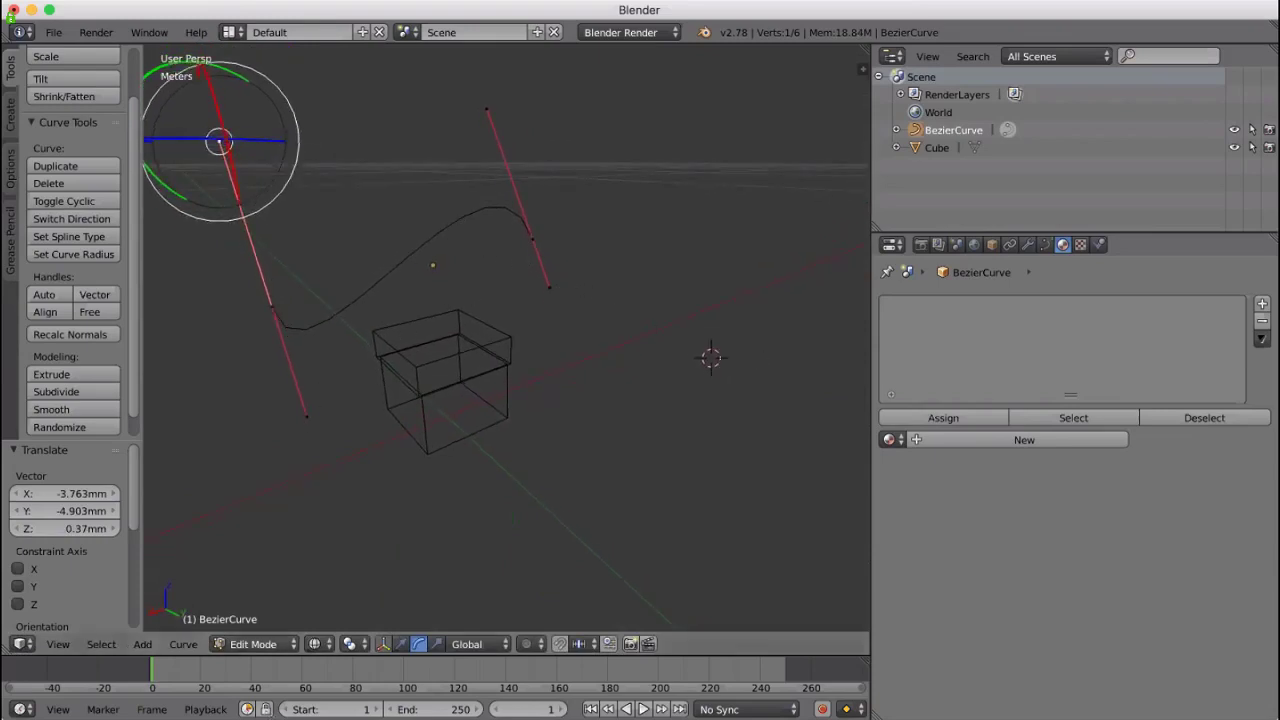
left_click(253, 644)
left_click(240, 622)
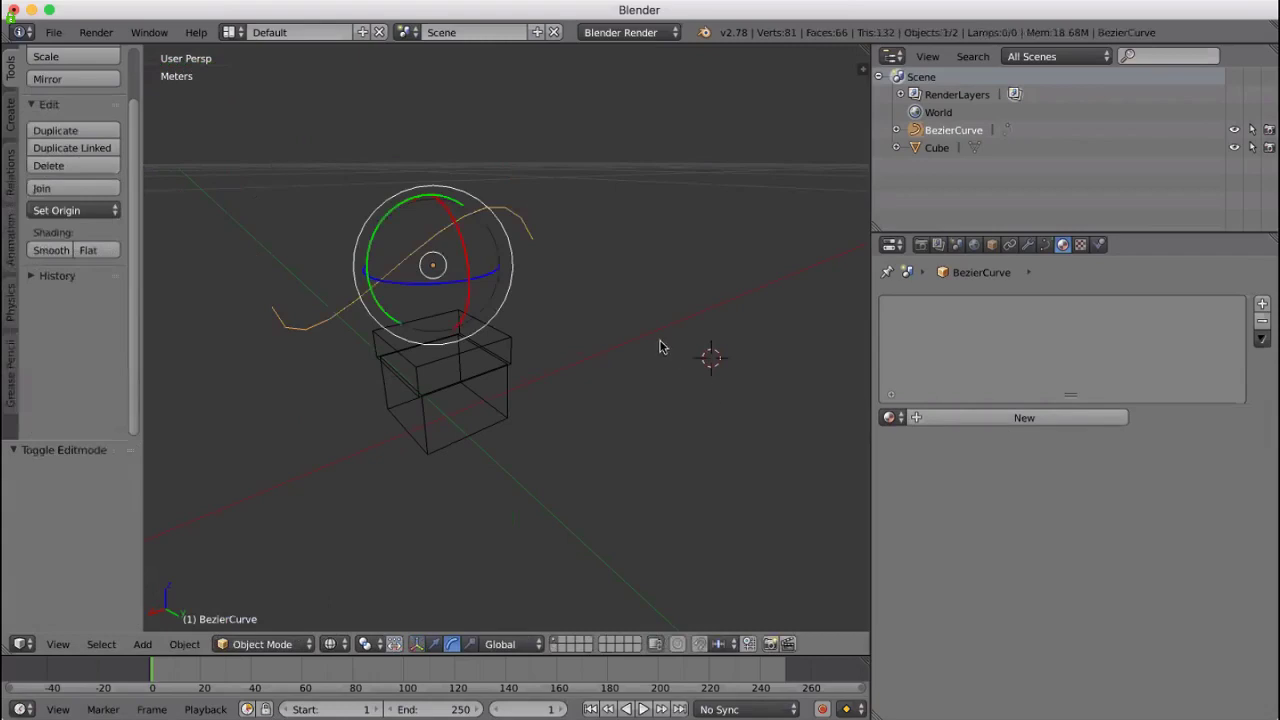
middle_click_drag(697, 352, 422, 454)
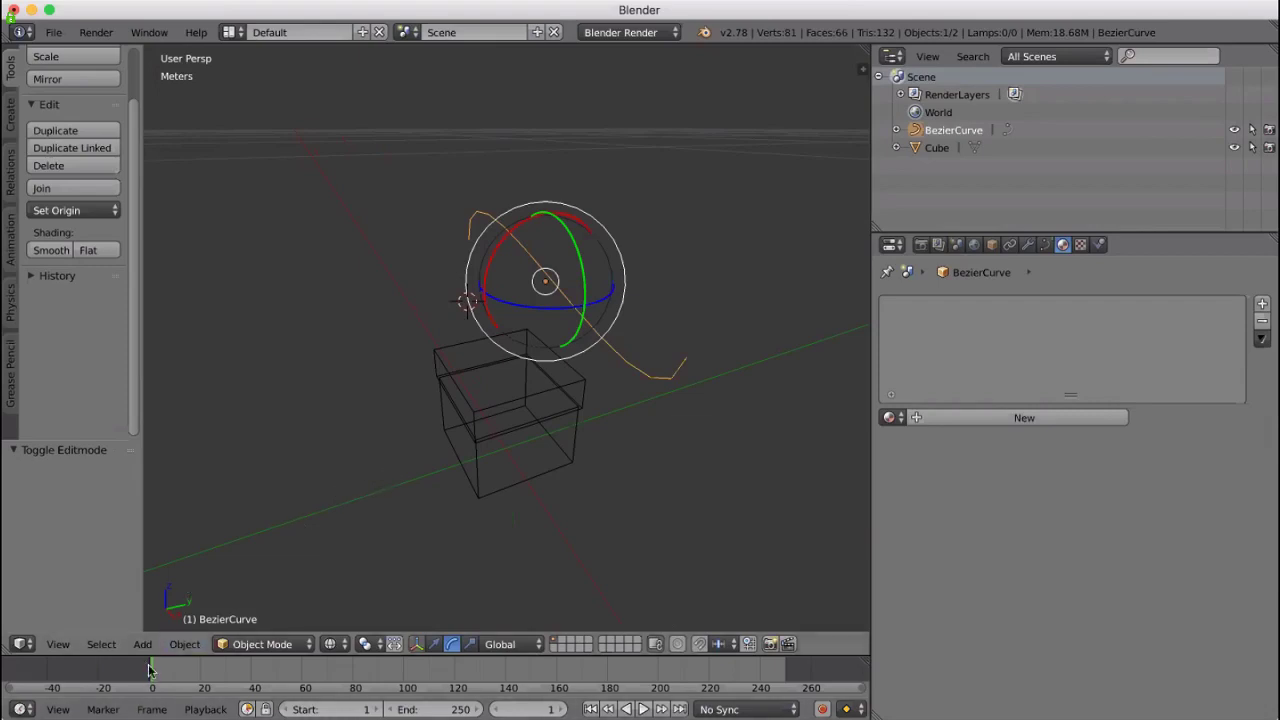
Duplicate the bow curve as BezierCurve.001 and rotate it about -196° around global X
left_click(185, 644)
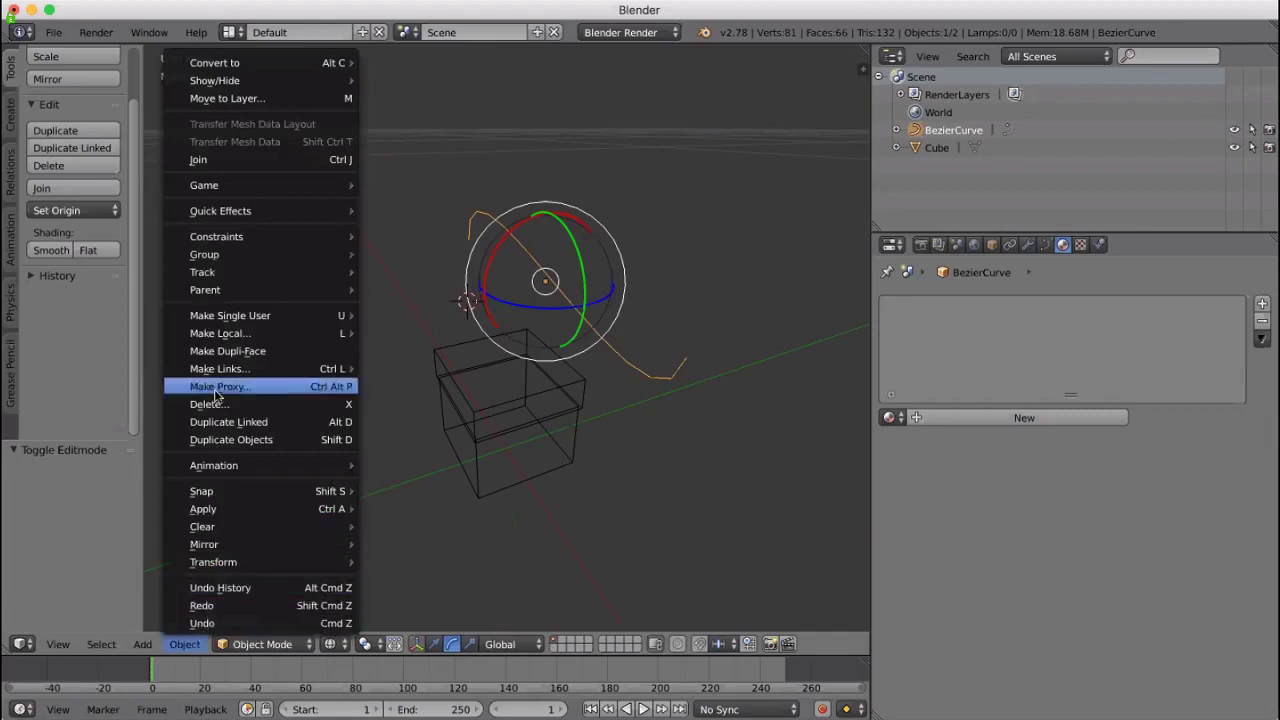
left_click(238, 440)
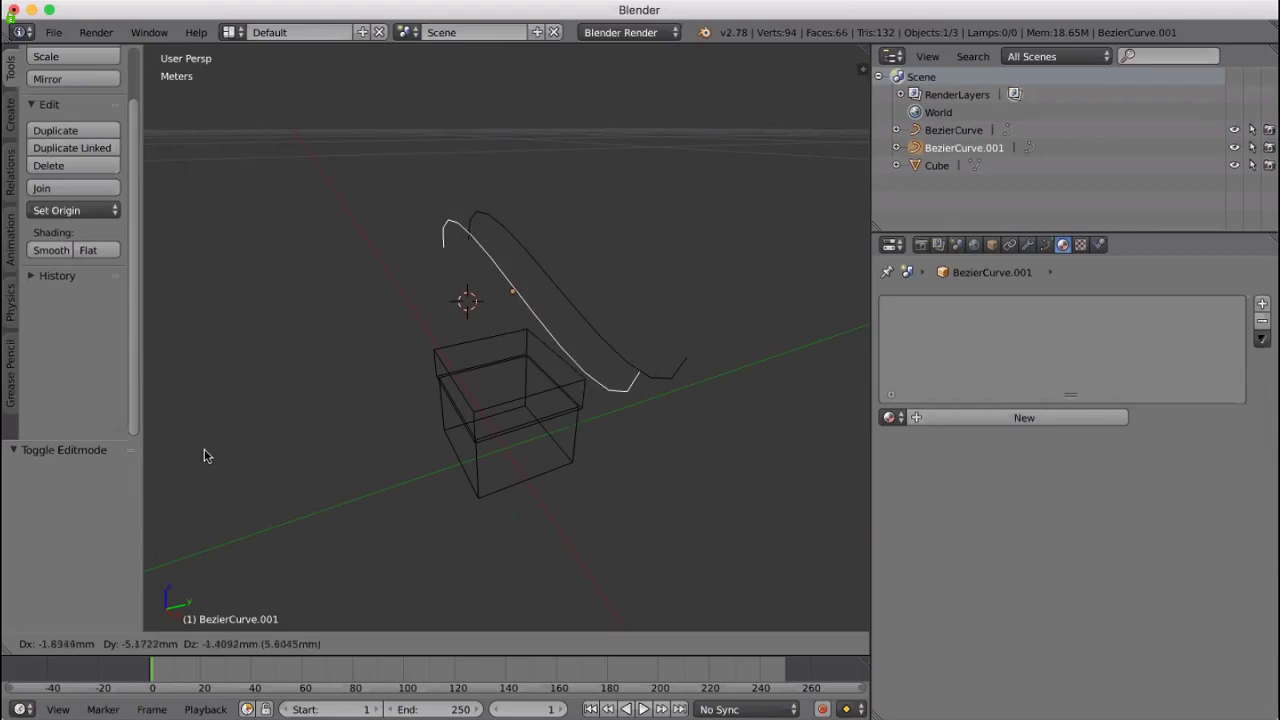
left_click(271, 441)
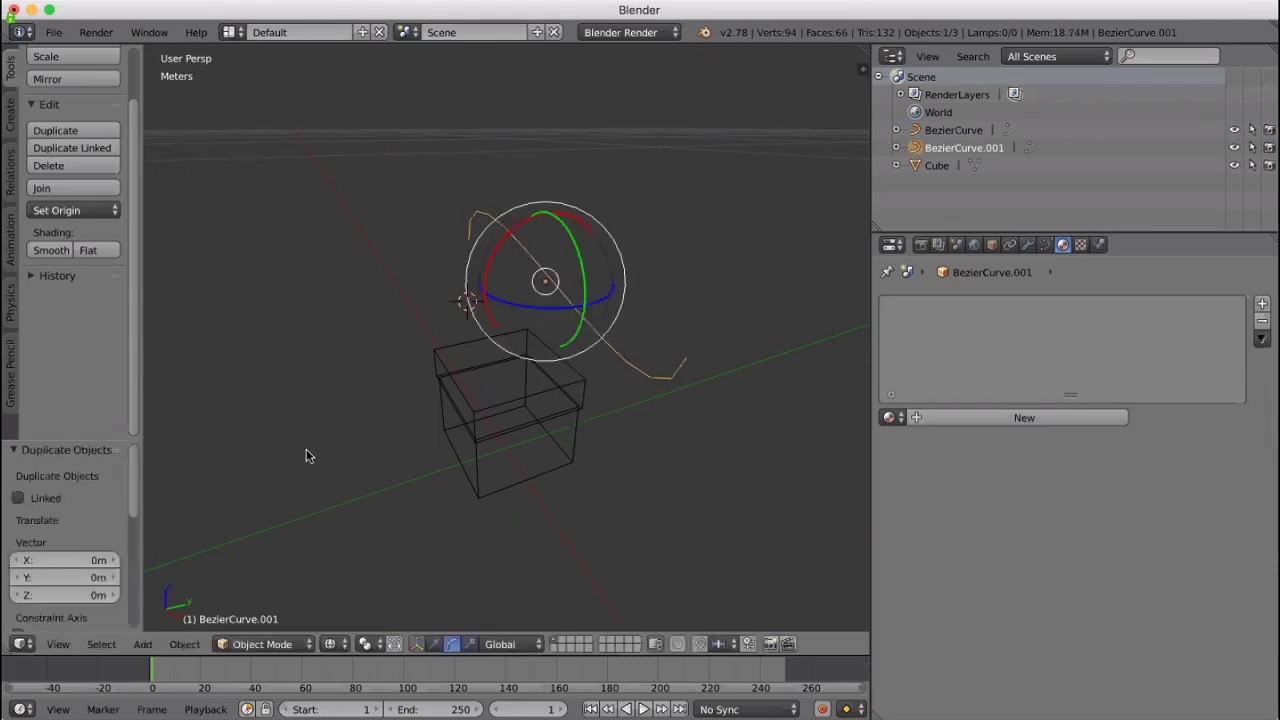
key("r")
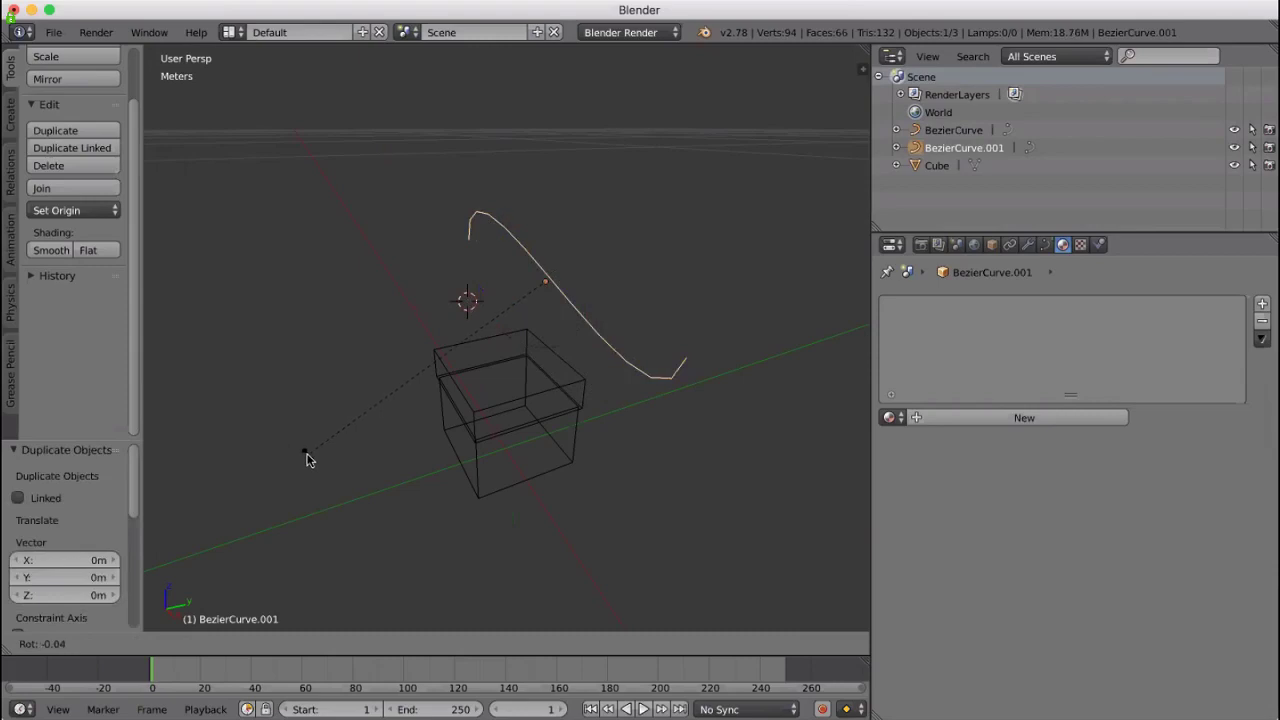
key("y")
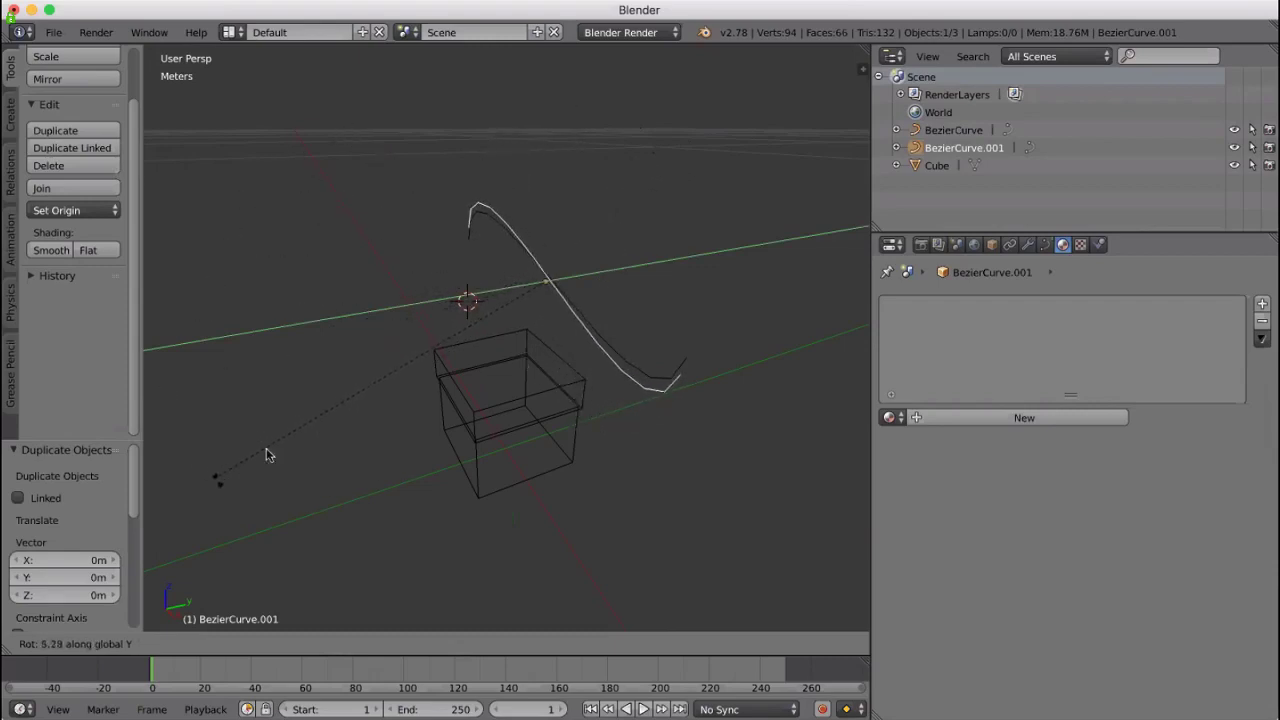
key("x")
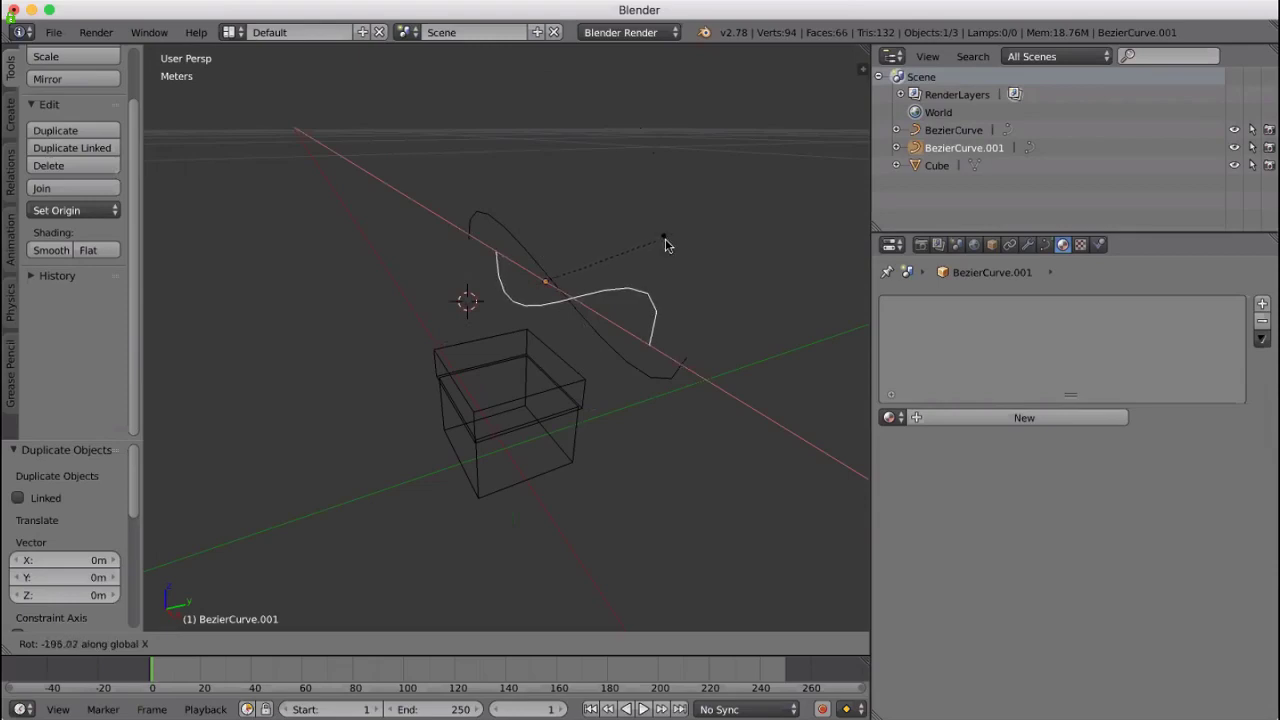
left_click(665, 240)
middle_click_drag(749, 303, 541, 262)
right_click(537, 245)
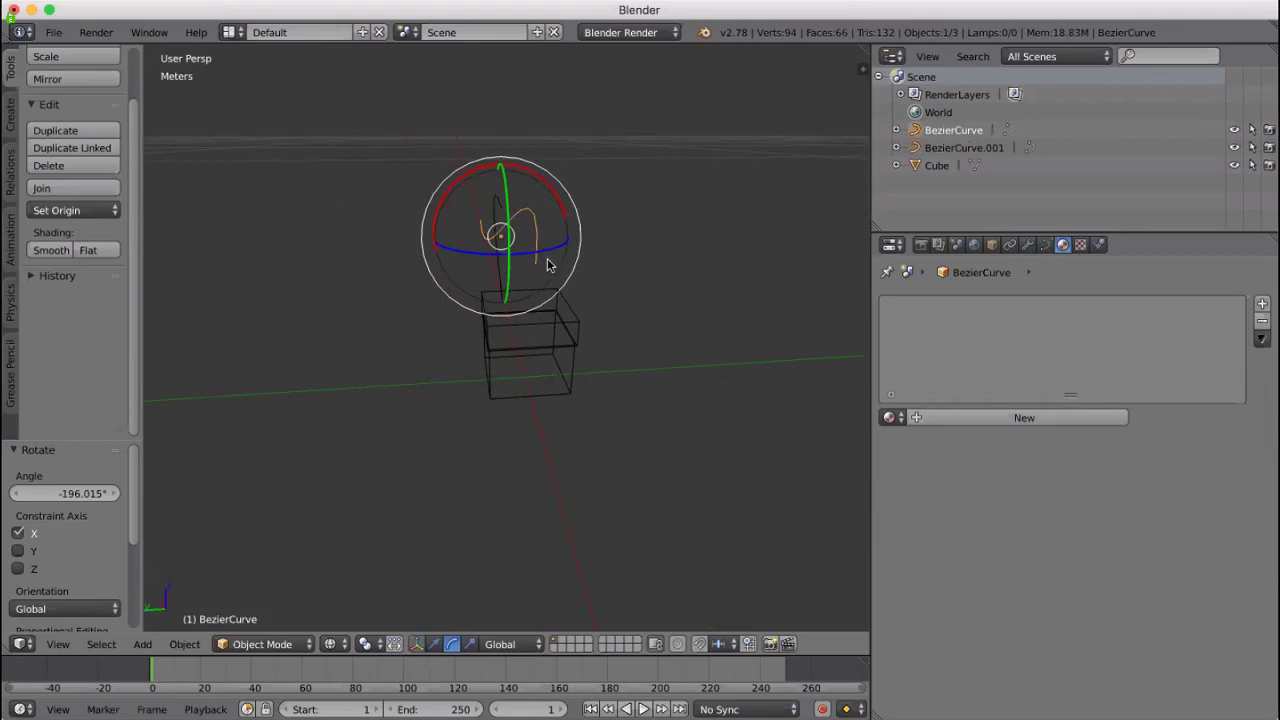
In Edit Mode, move one point of the original curve to a new position
key("Tab")
middle_click_drag(599, 281, 542, 274)
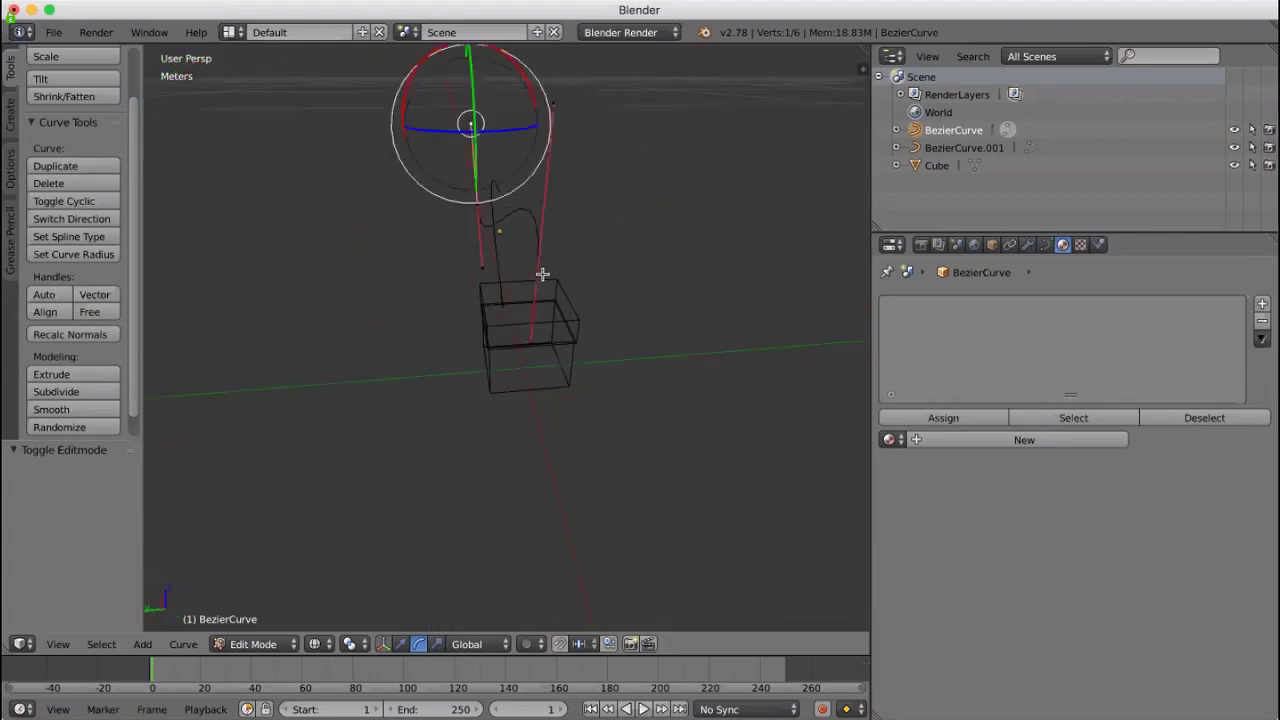
right_click(539, 272)
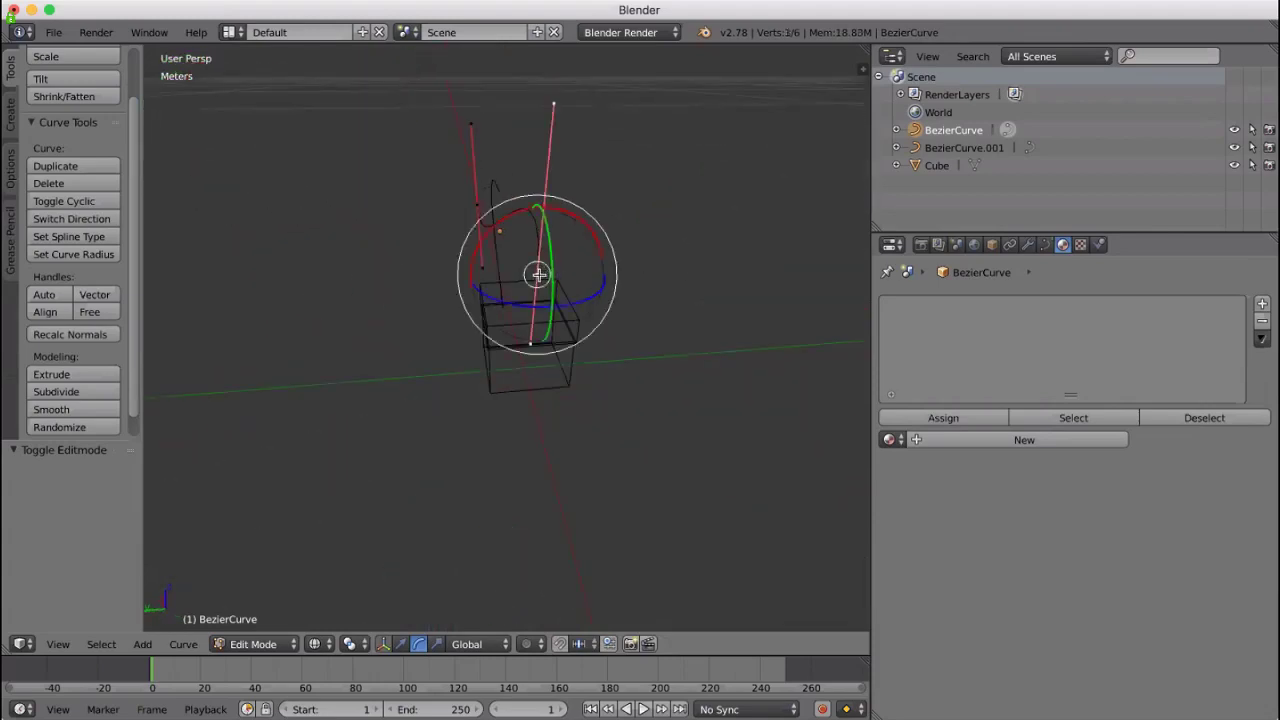
key("g")
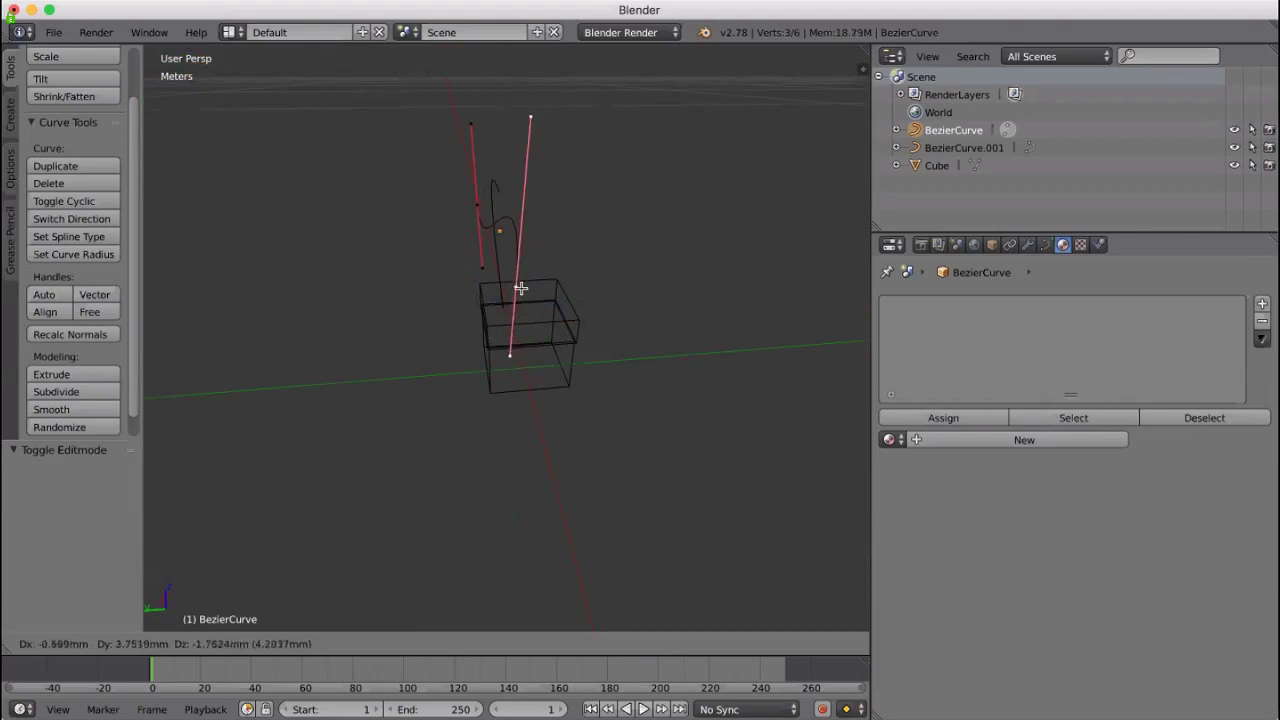
left_click(497, 290)
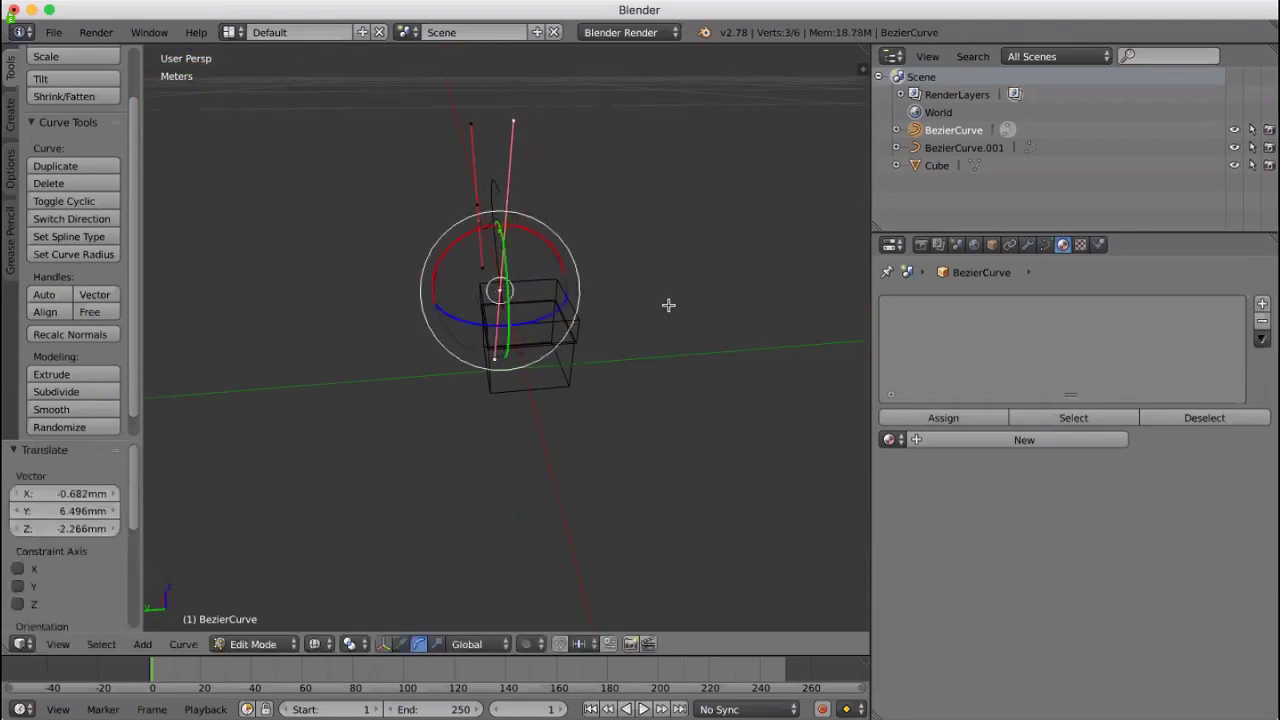
middle_click_drag(707, 307, 652, 292)
Move the left control point's handle to form a loop, undo one change, and return to Object Mode
right_click(270, 266)
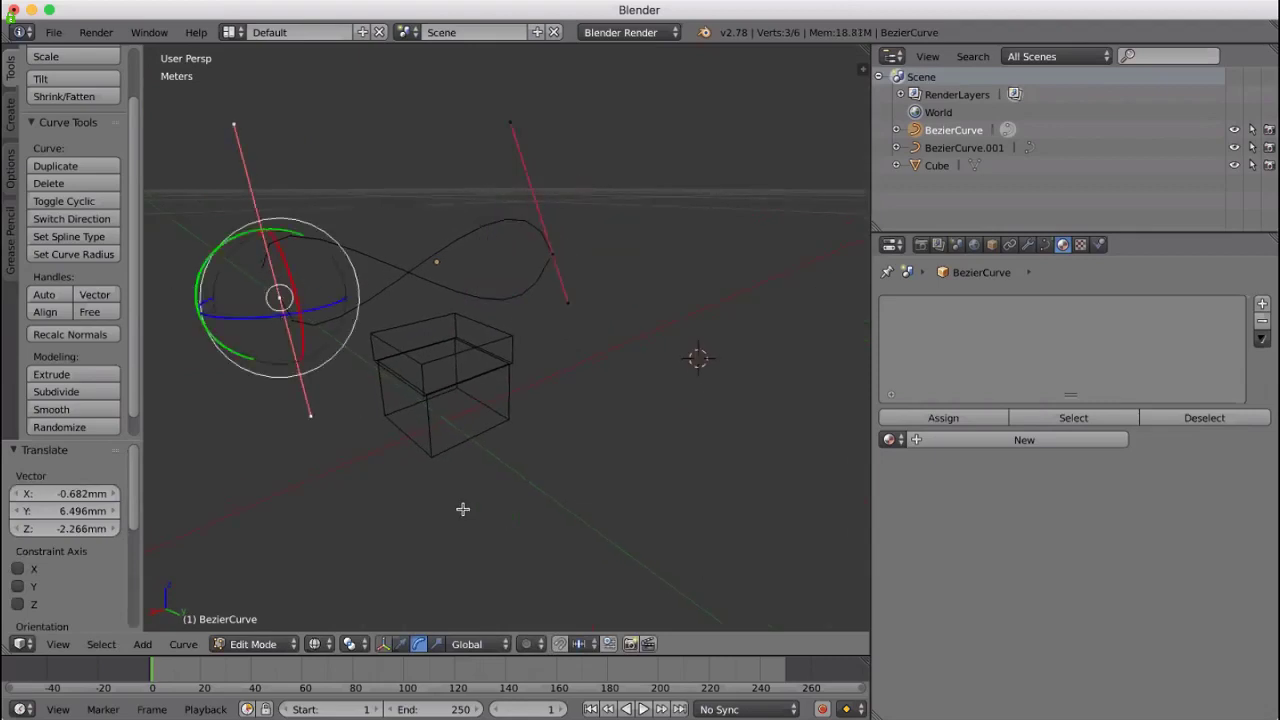
mouse_move(463, 509)
middle_mouse_down()
mouse_move(429, 500)
mouse_move(489, 506)
mouse_move(480, 500)
middle_mouse_up()
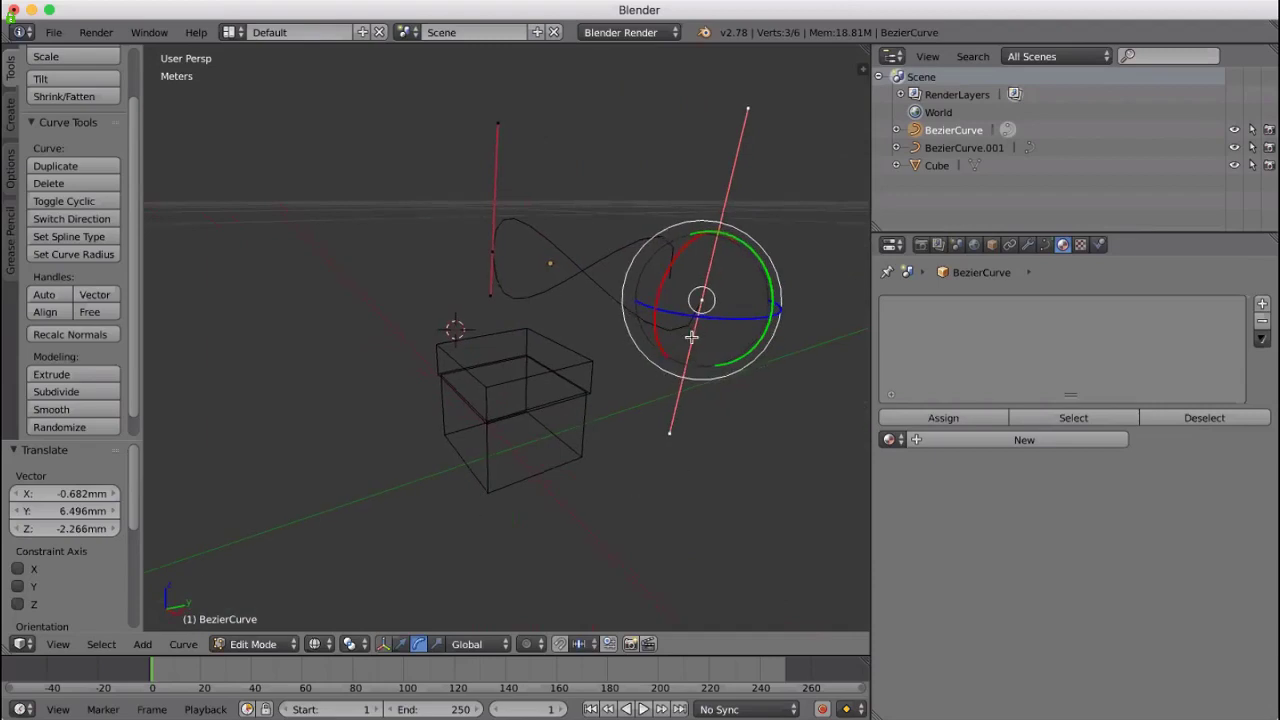
key("g")
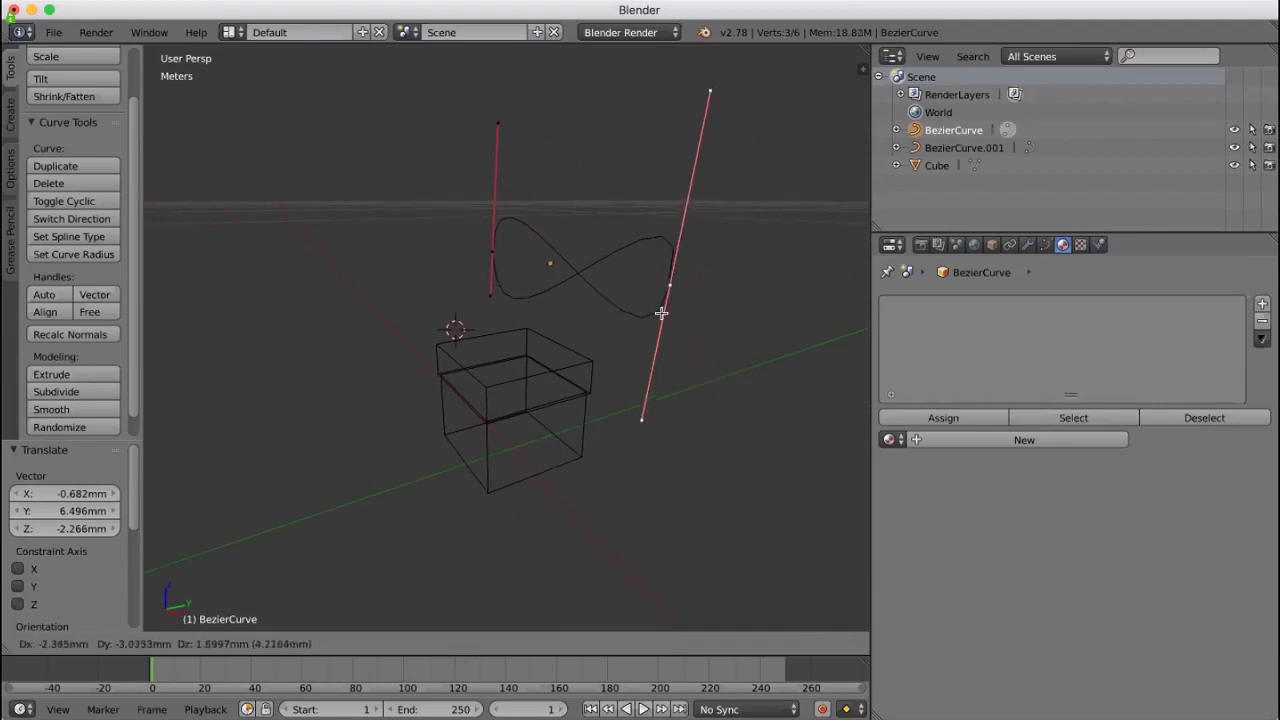
left_click(661, 312)
middle_click_drag(729, 356, 654, 407)
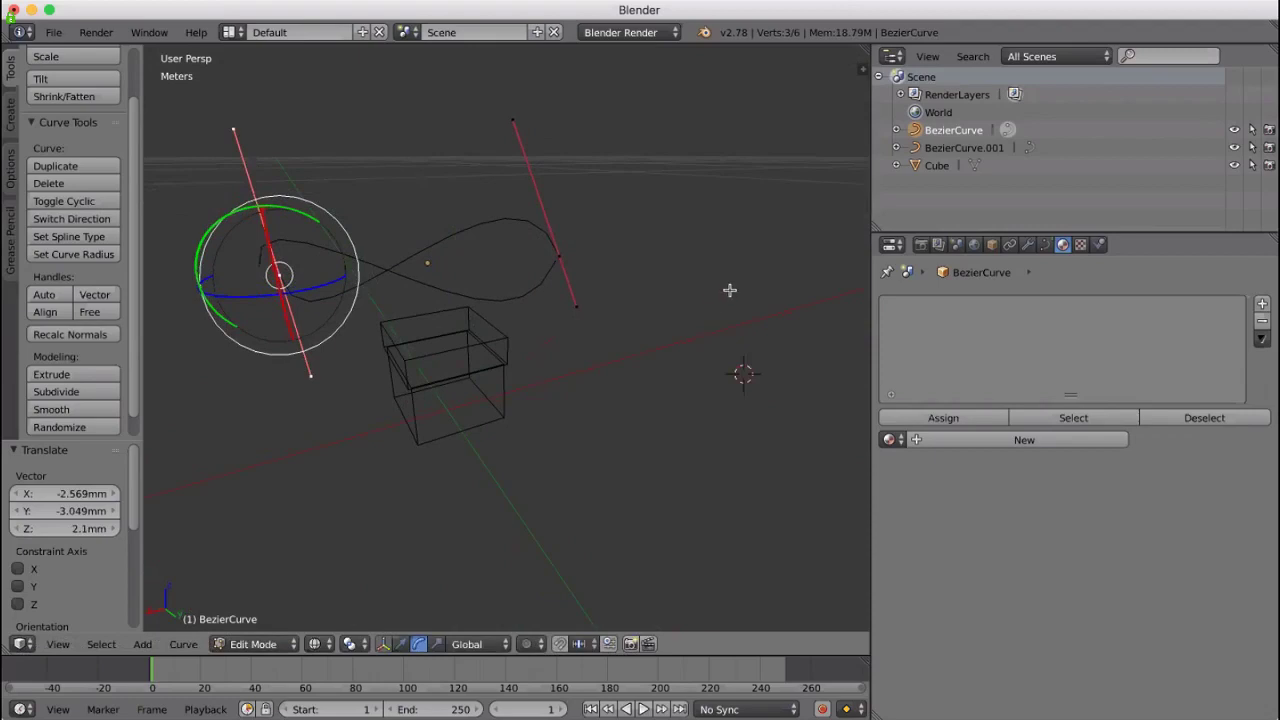
middle_click_drag(729, 290, 566, 296)
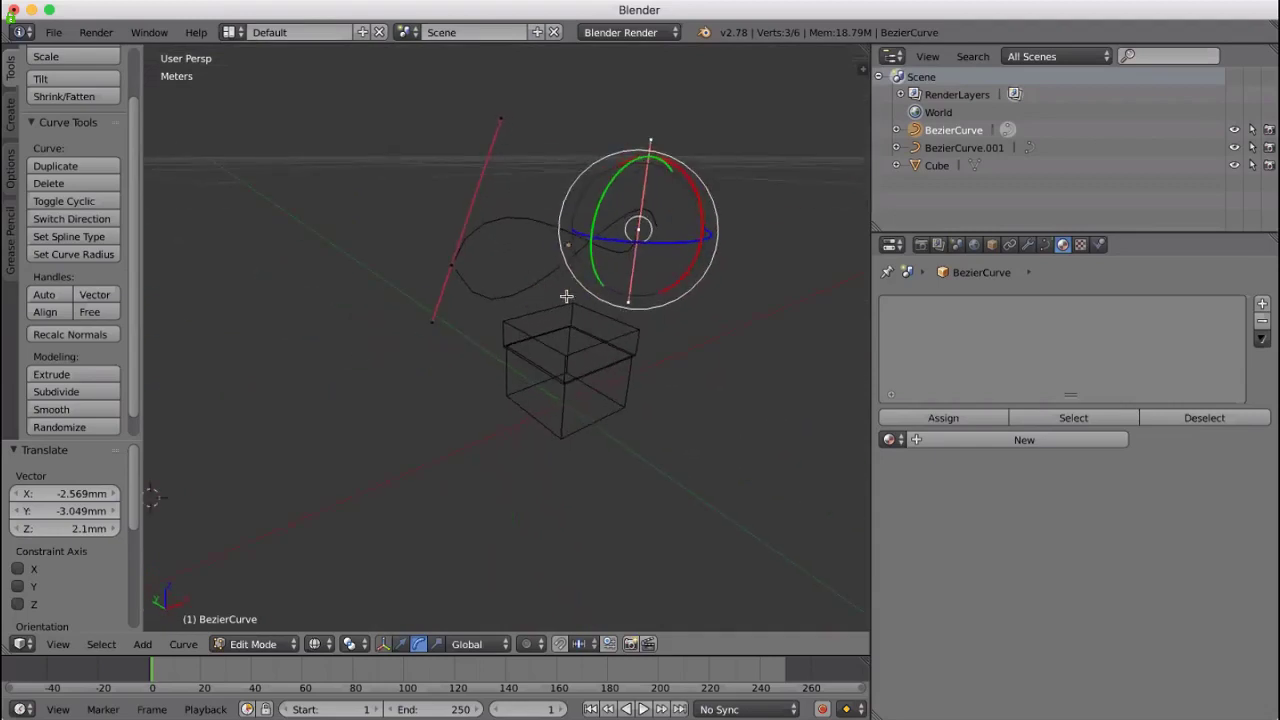
middle_click_drag(671, 319, 560, 297)
key("ctrl+z")
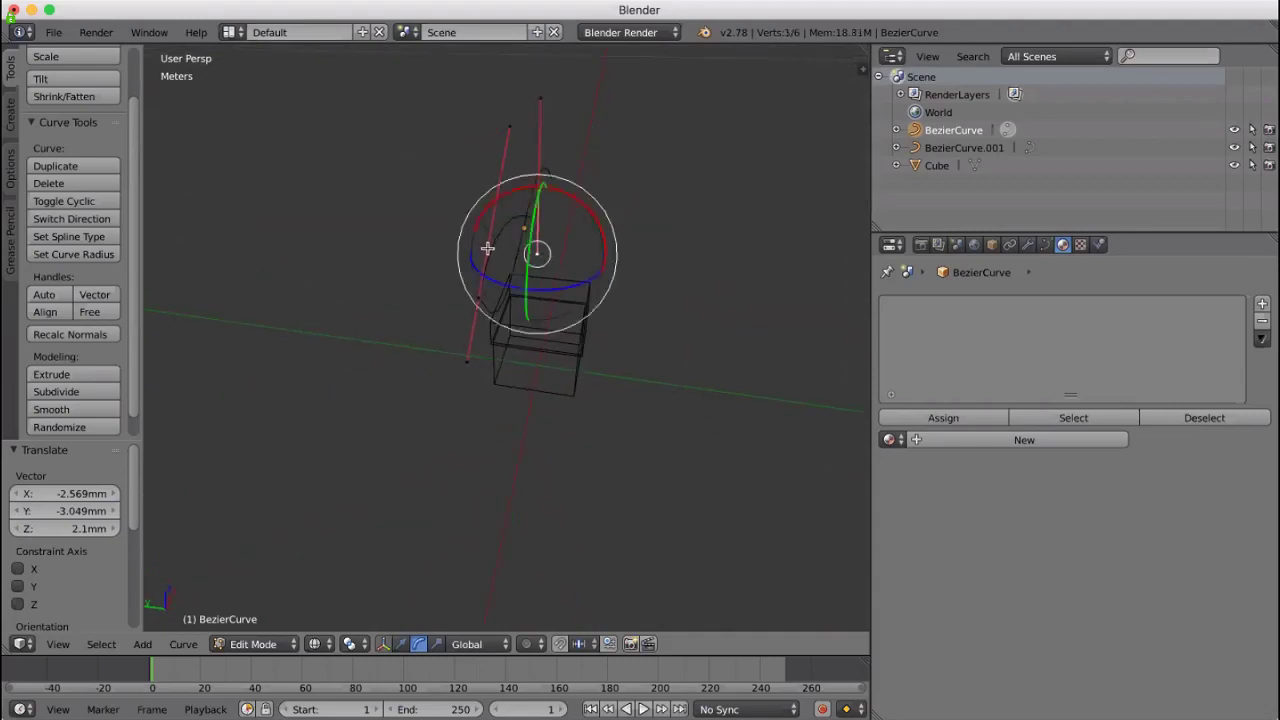
middle_click_drag(855, 313, 698, 370)
key("Tab")
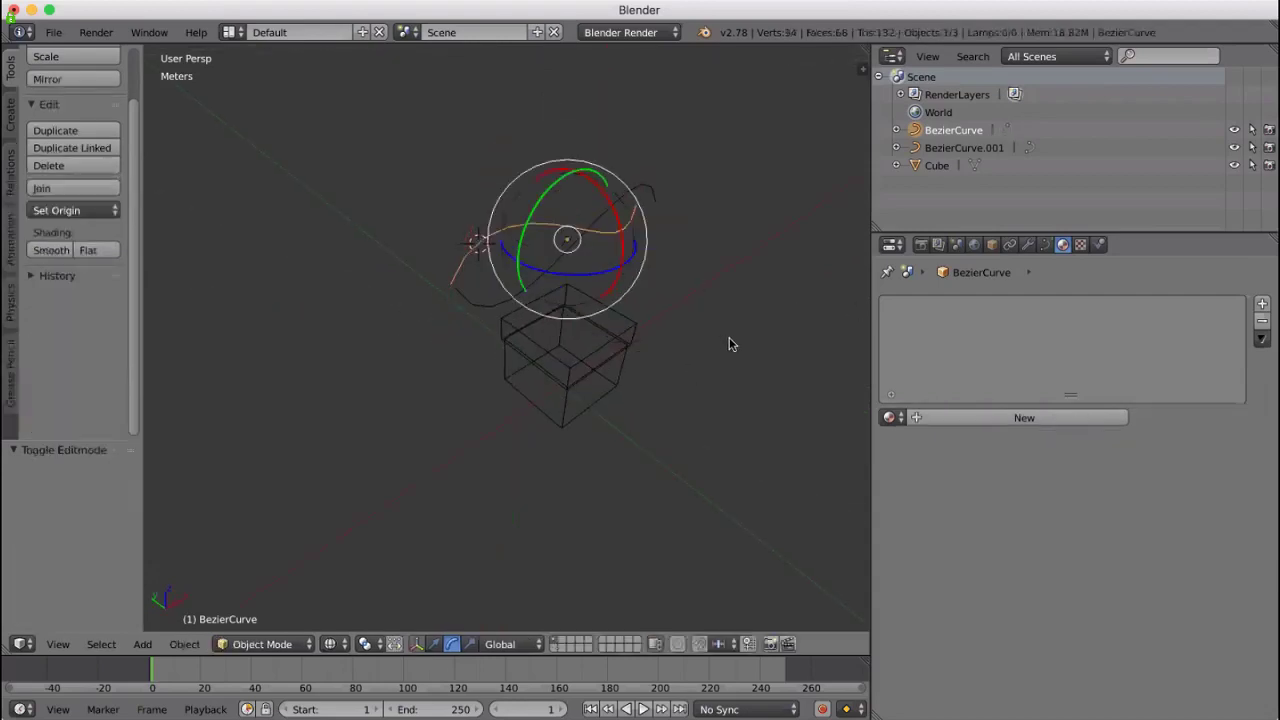
Make BezierCurve.001 active and join the other bow curve into it with Object > Join
right_click(495, 309)
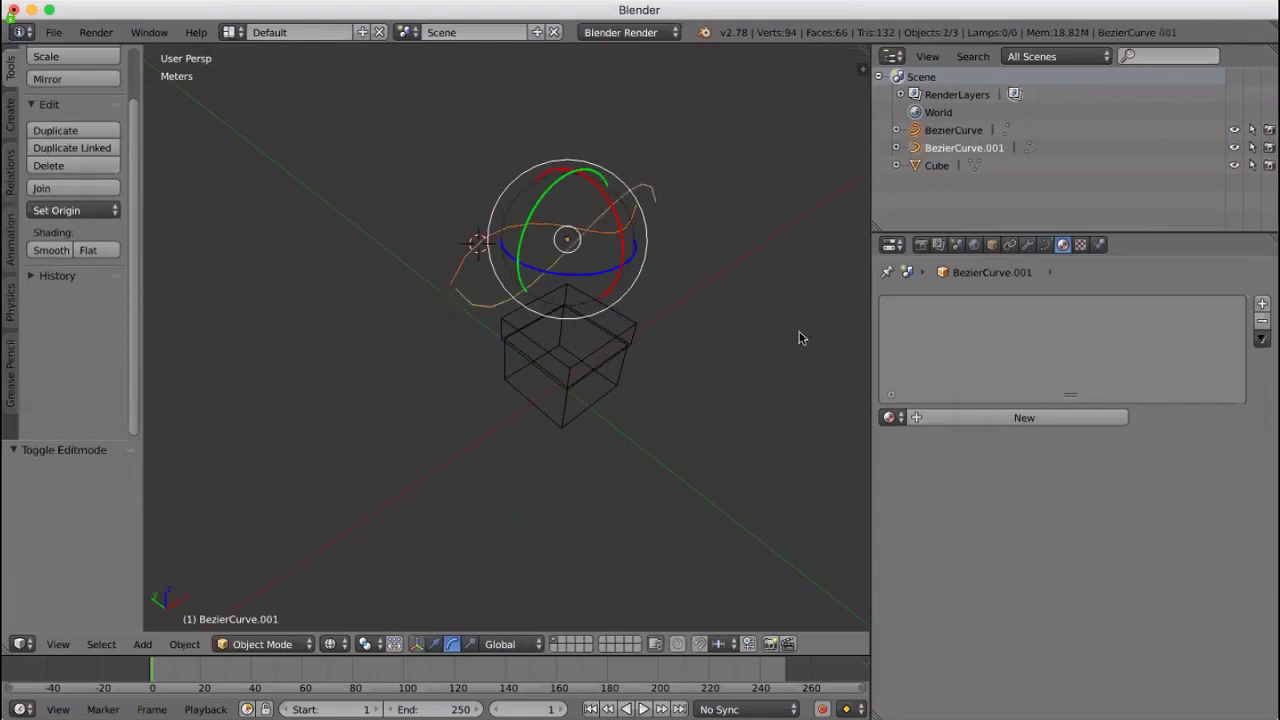
middle_click_drag(787, 323, 609, 326)
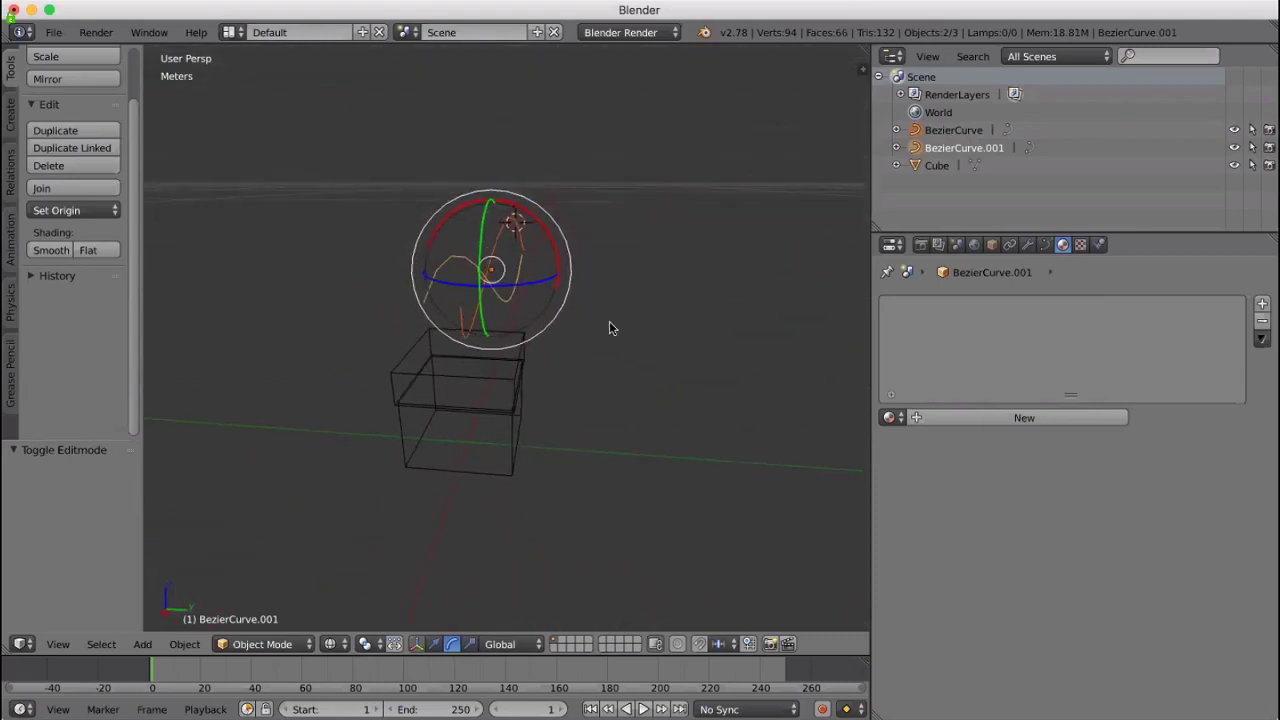
key("Tab")
key("Tab")
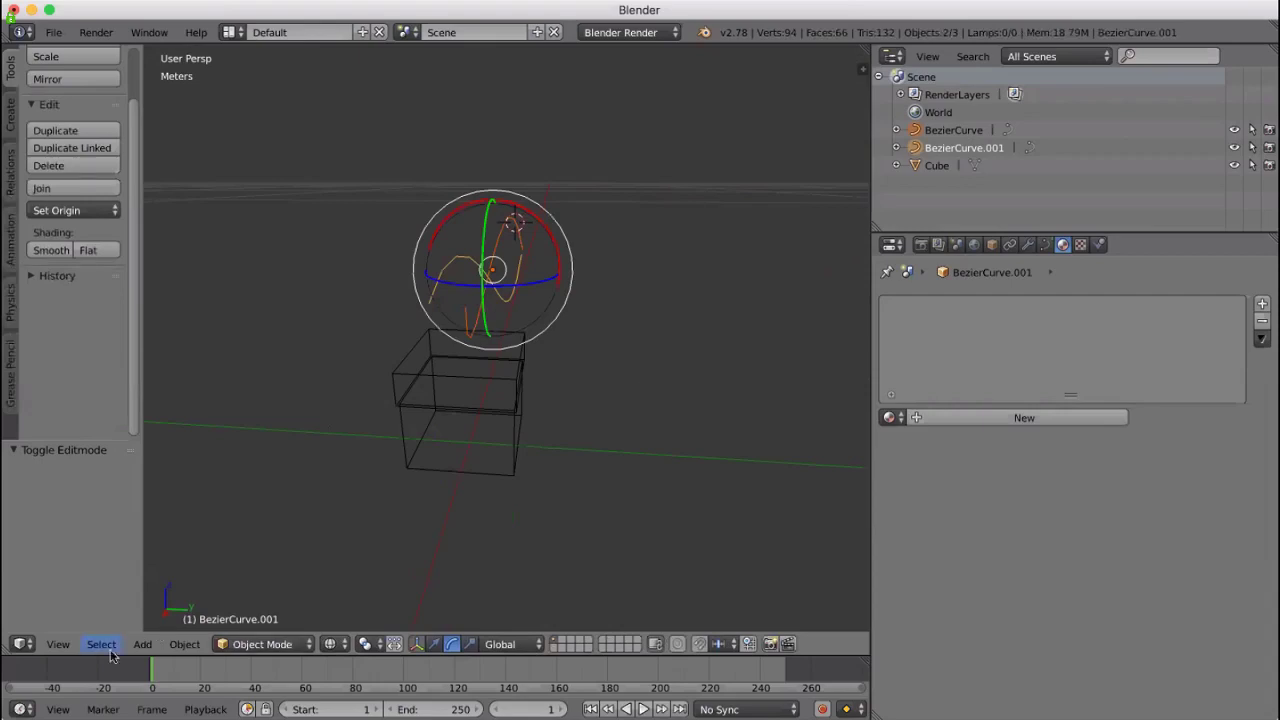
left_click(186, 646)
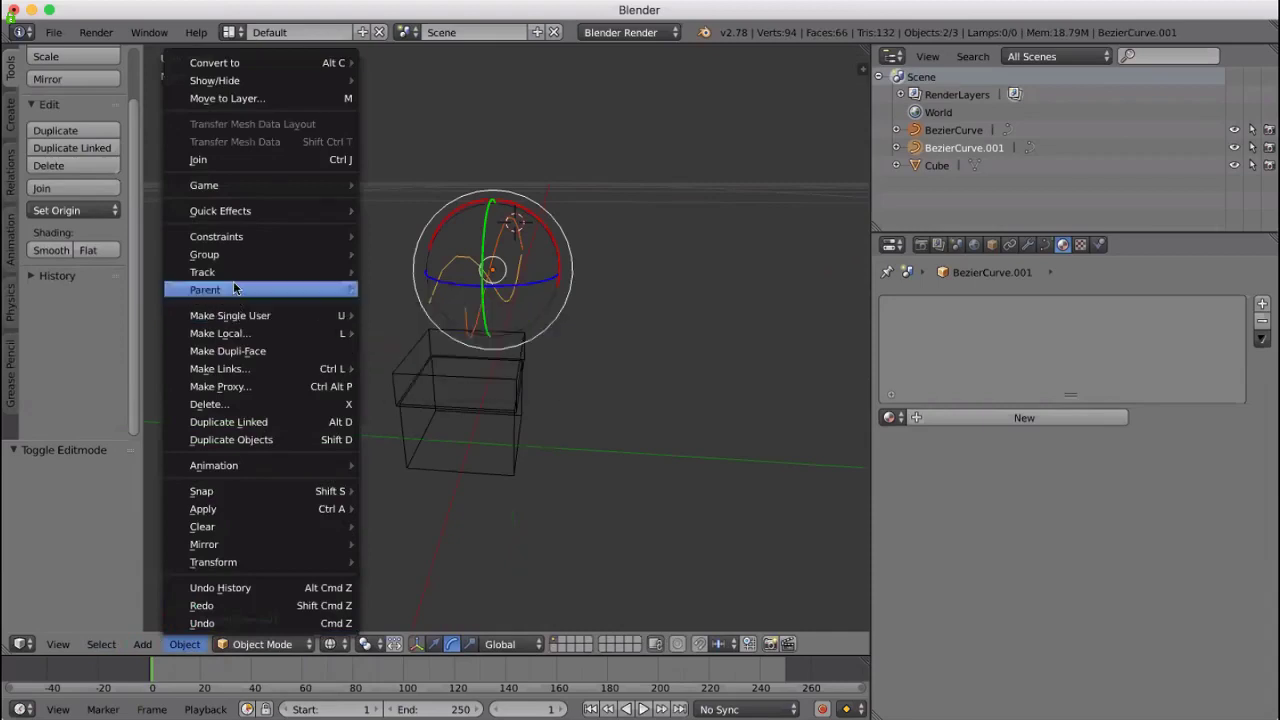
left_click(230, 163)
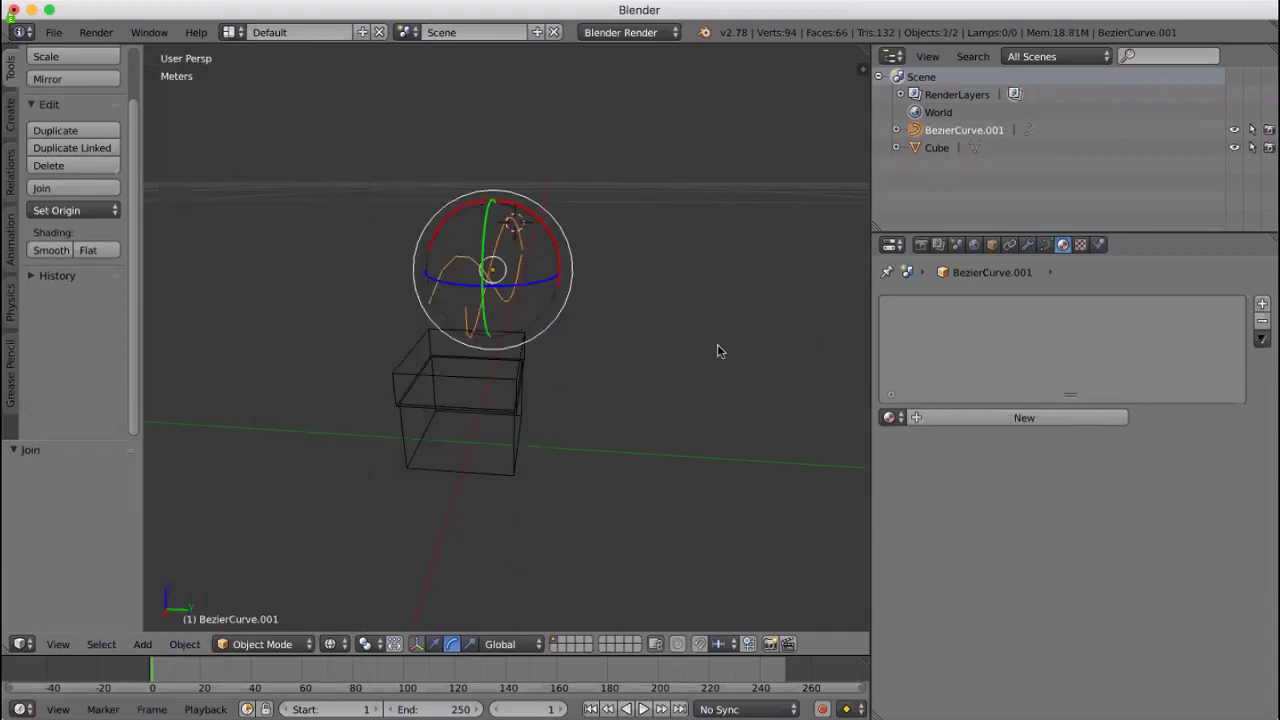
middle_click_drag(717, 351, 346, 351)
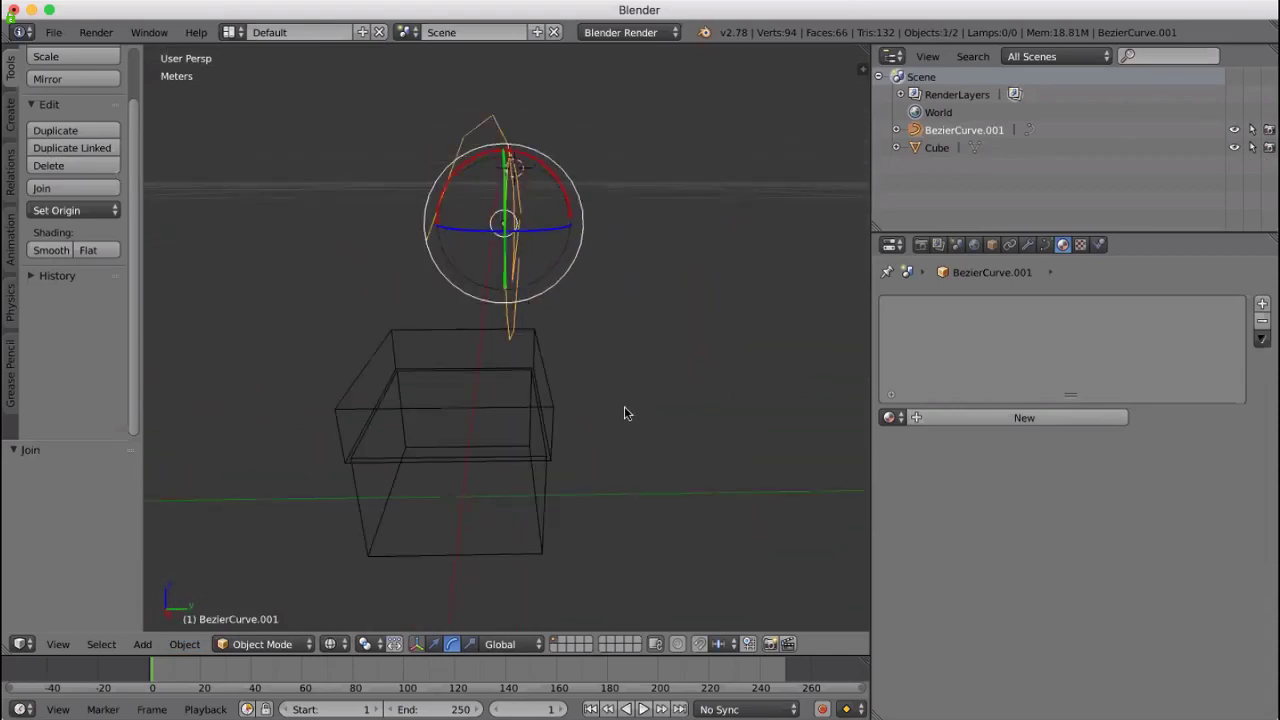
middle_click_drag(624, 412, 673, 328)
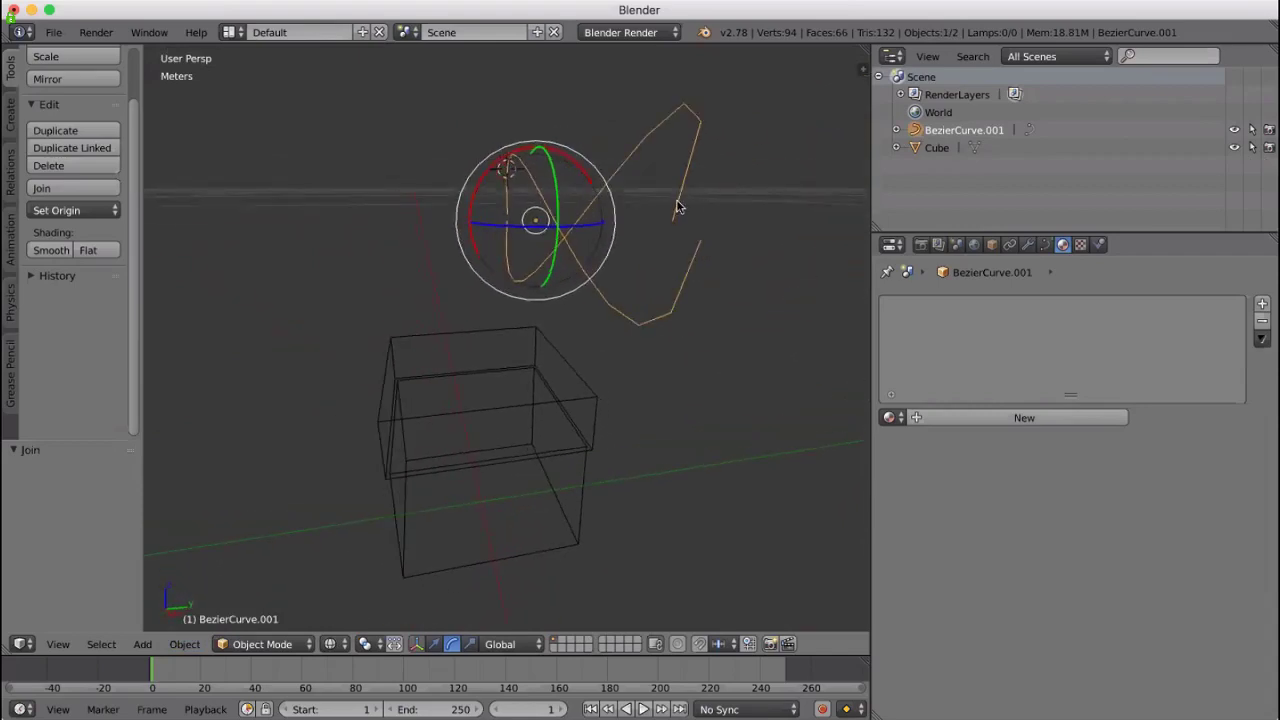
Put BezierCurve.001 into Edit Mode and select two of its control points
left_click(288, 644)
key("Tab")
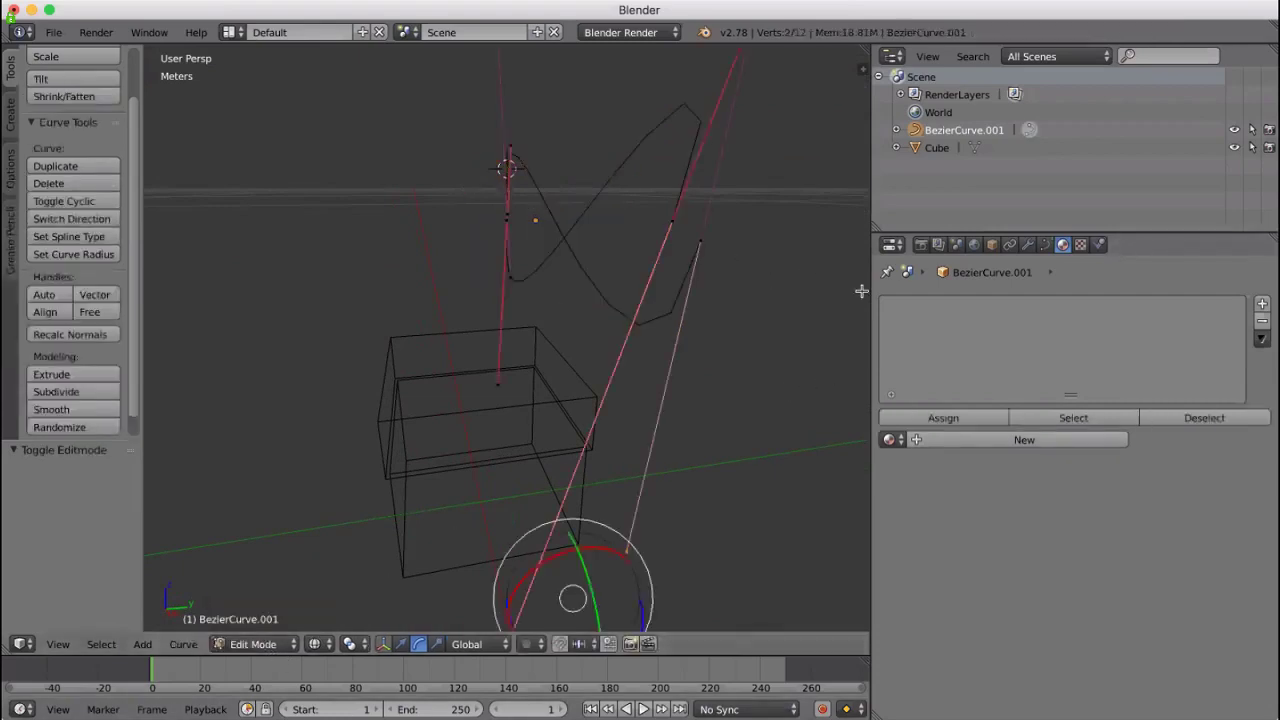
right_click(702, 240)
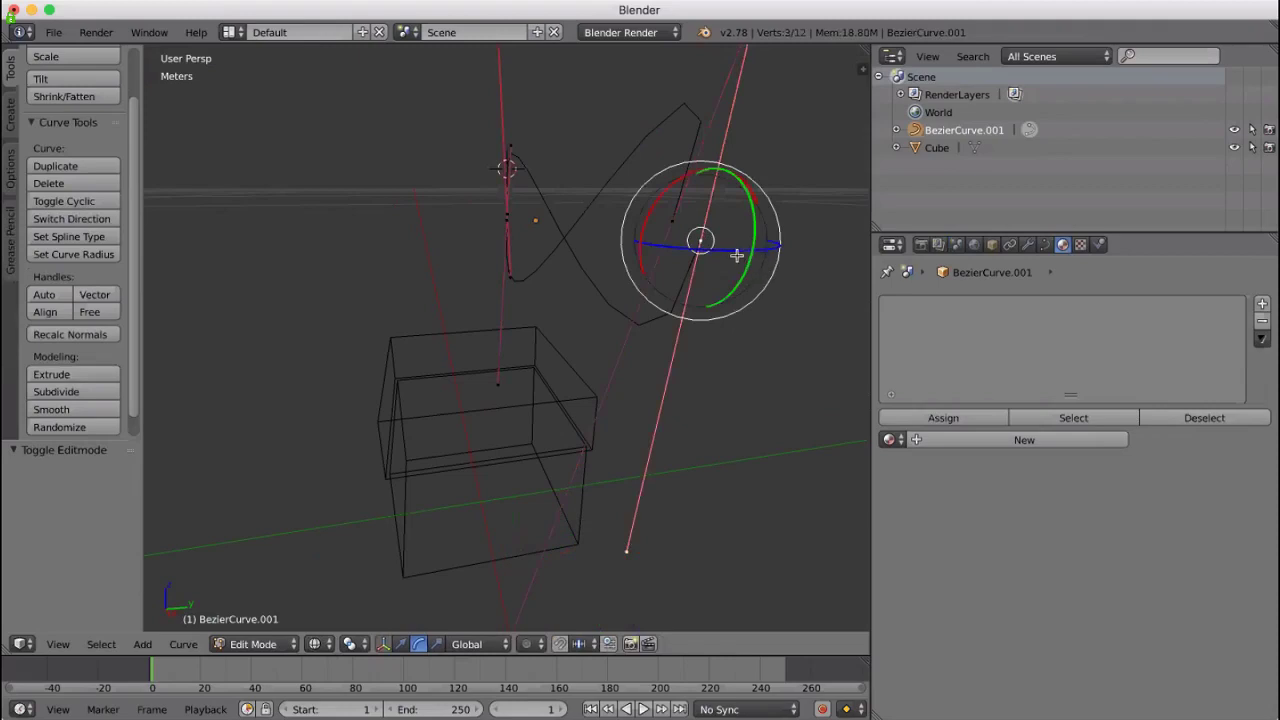
right_click(675, 219, "shift")
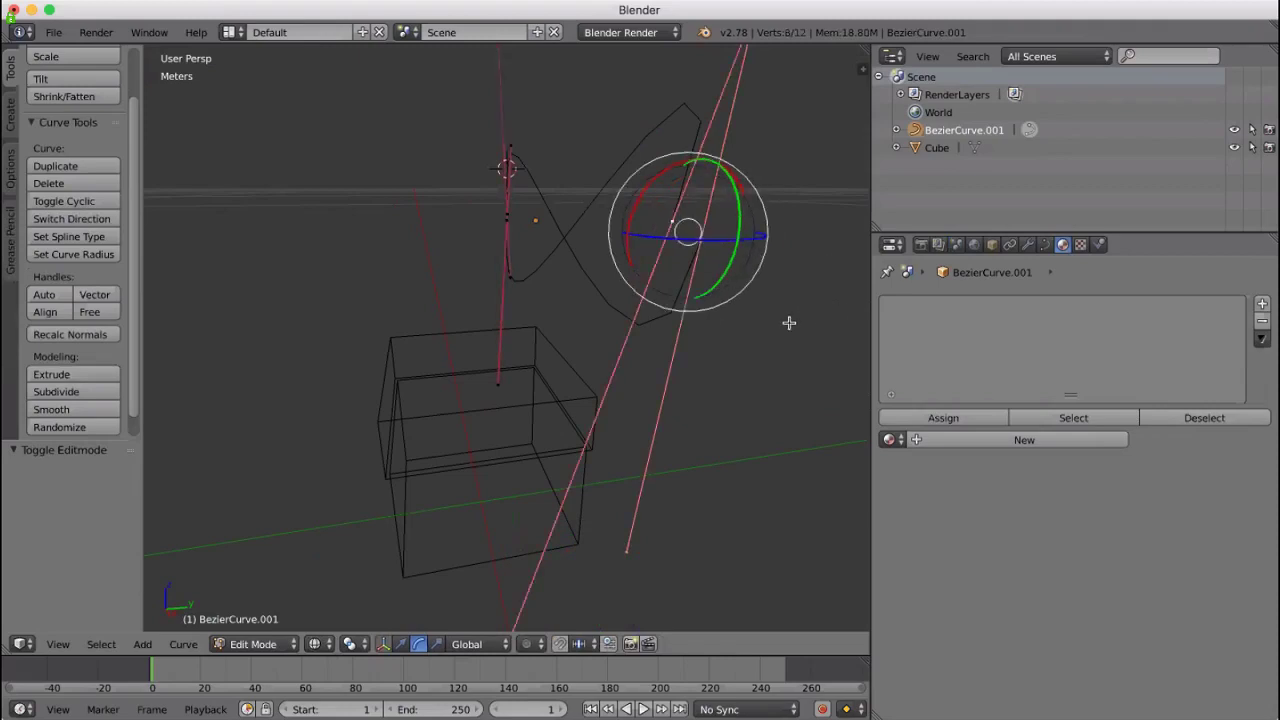
mouse_move(791, 306)
middle_mouse_down()
mouse_move(756, 322)
mouse_move(783, 311)
middle_mouse_up()
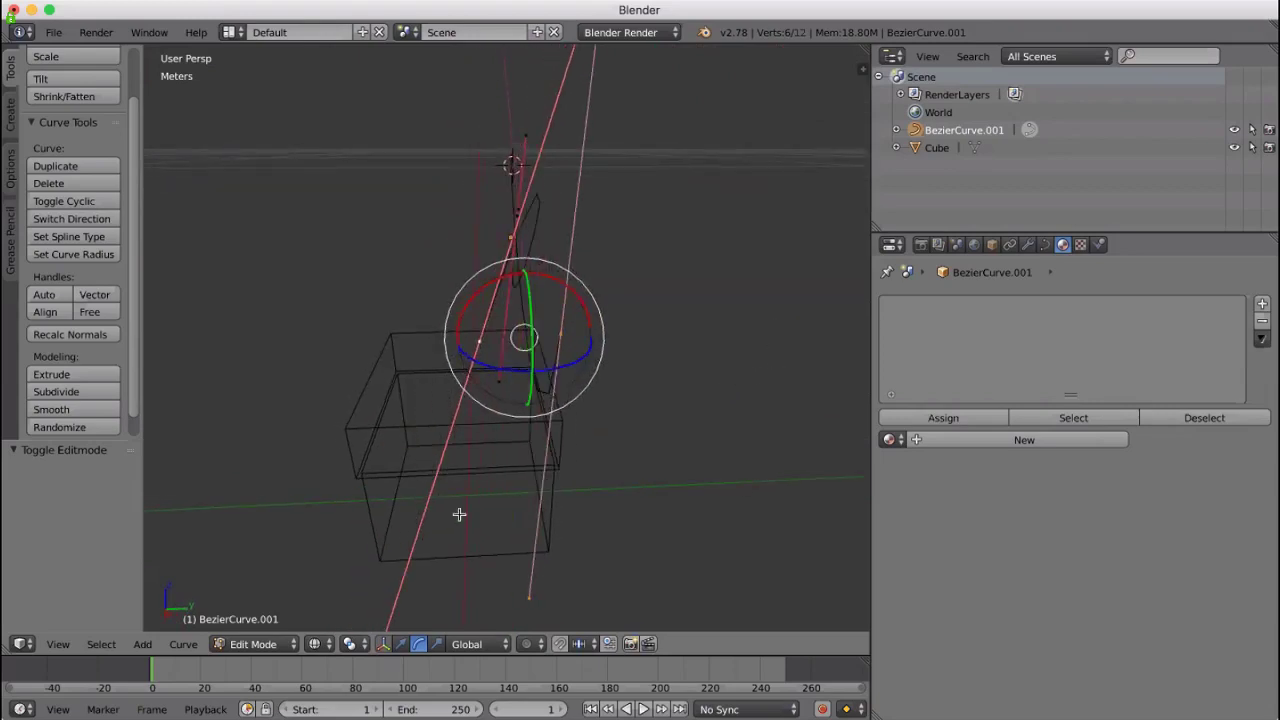
Snap the selected bow-curve points to the active point with Curve > Snap > Selection to Active
left_click(189, 645)
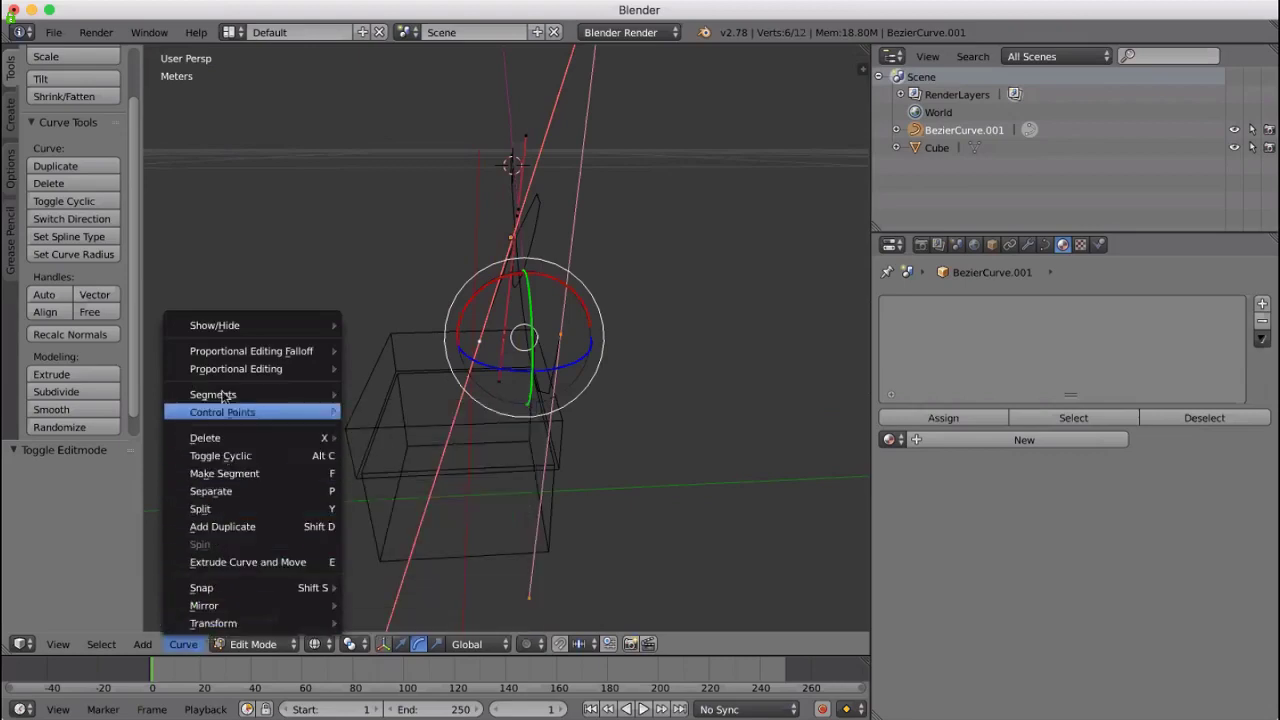
mouse_move(229, 589)
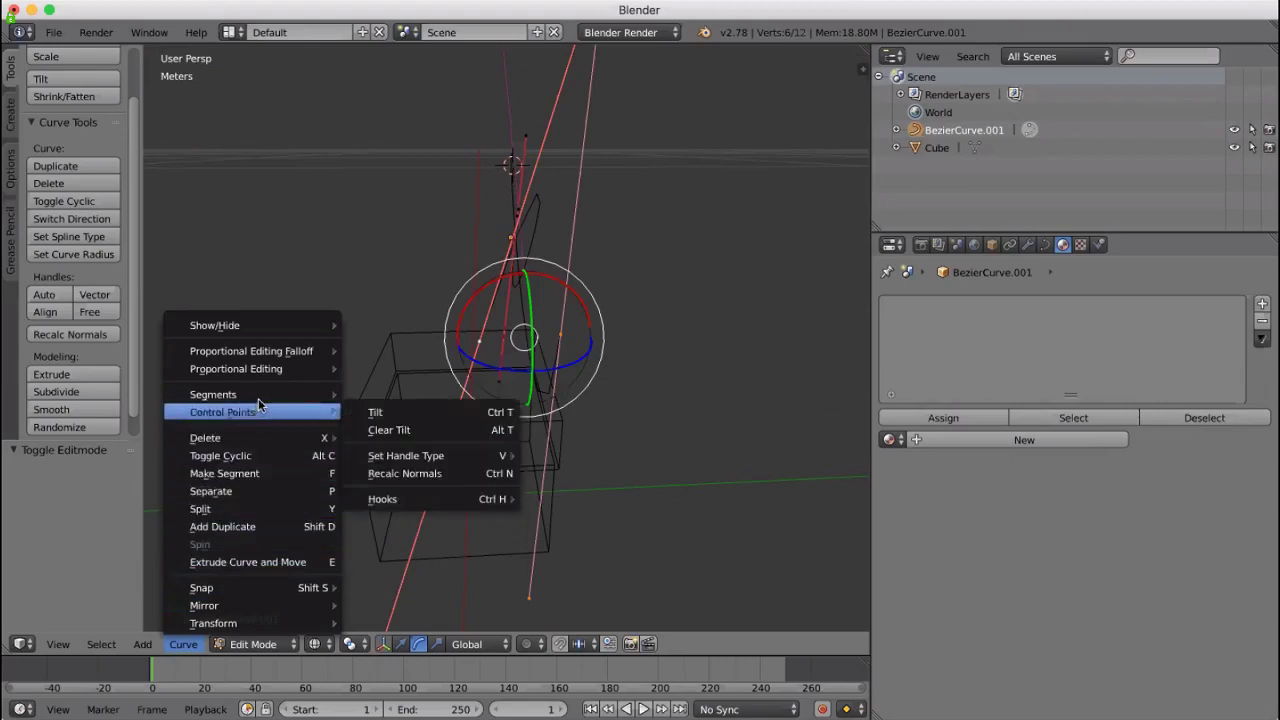
mouse_move(280, 400)
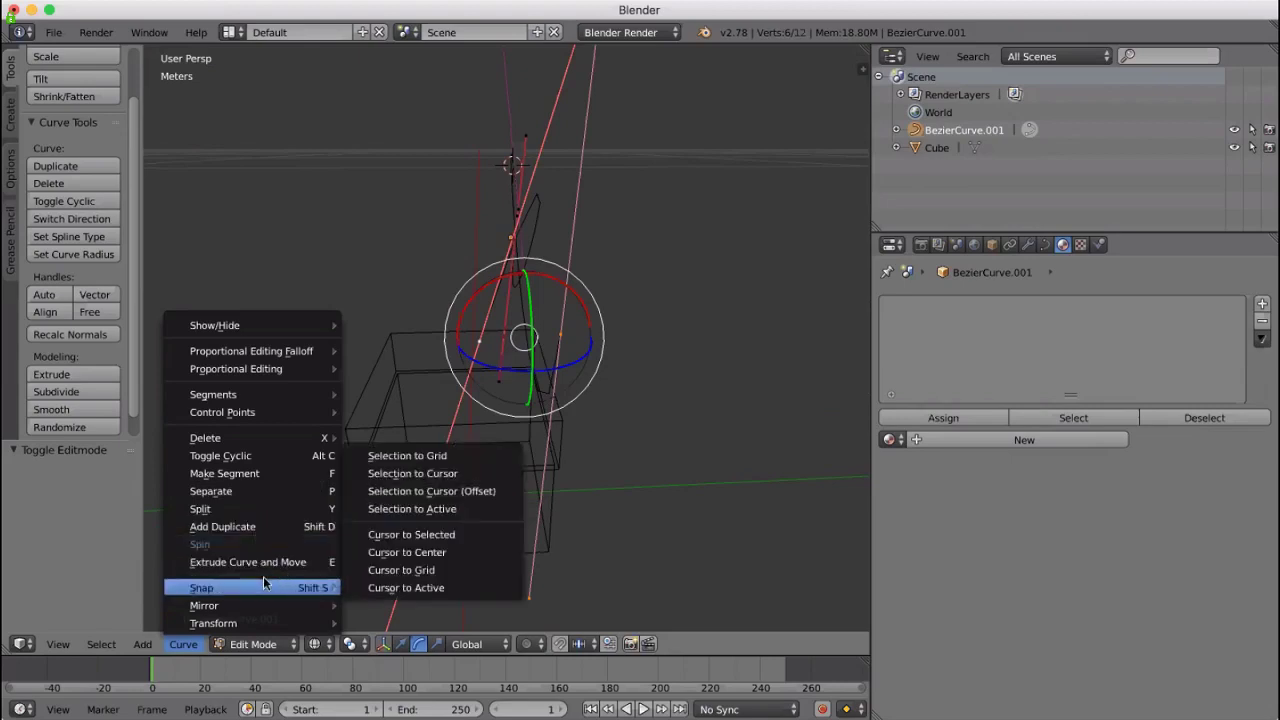
left_click(420, 508)
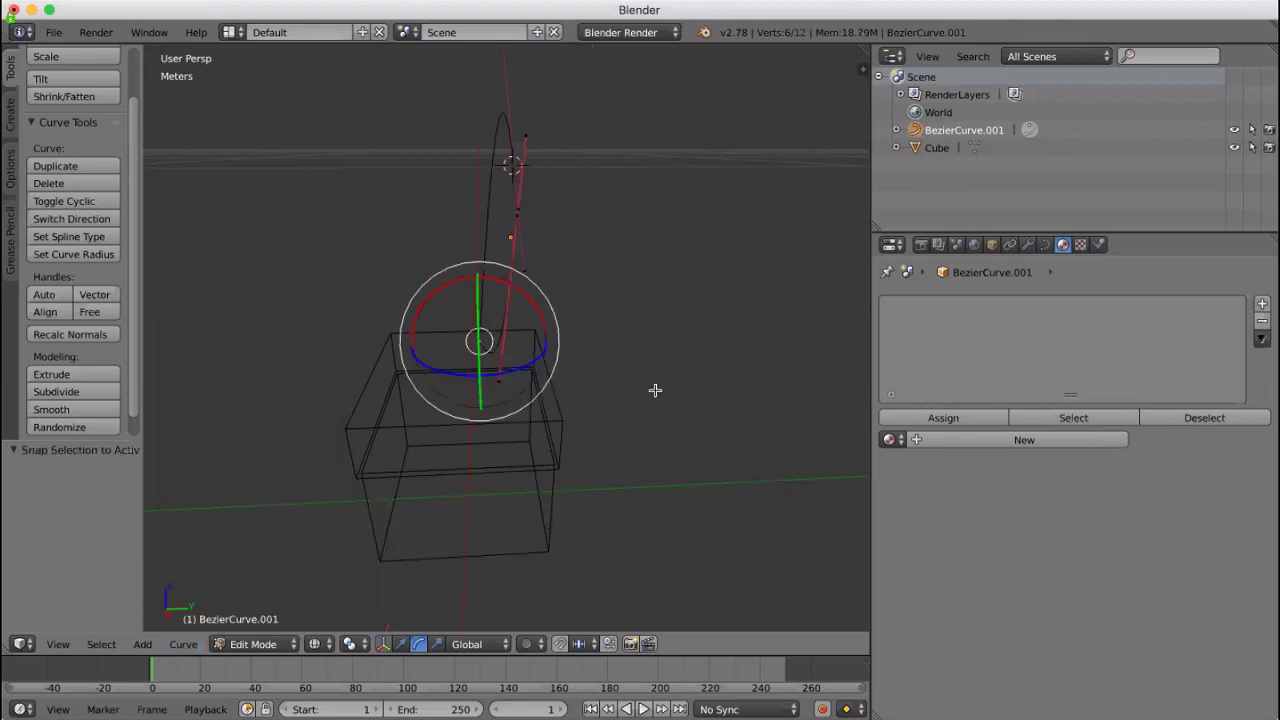
Undo the Selection to Active snap and inspect the curve and box from several angles
scroll(670, 385, "right", 20)
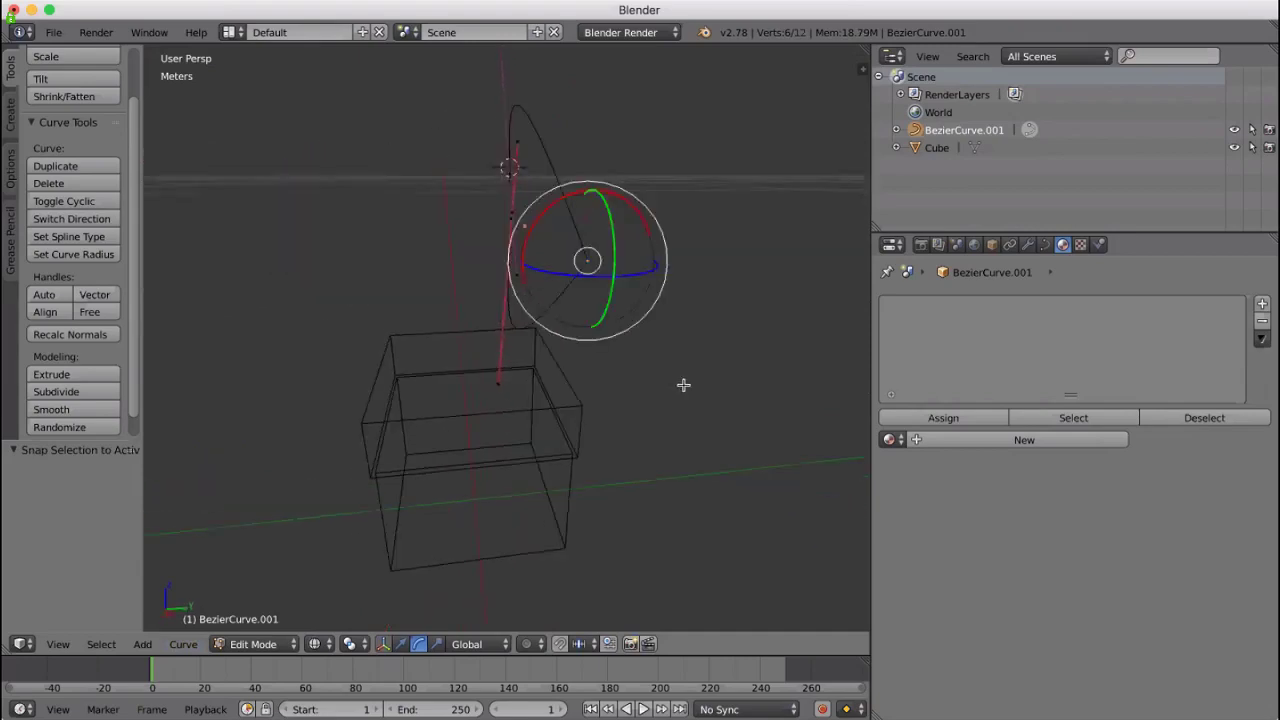
scroll(688, 384, "right", 20)
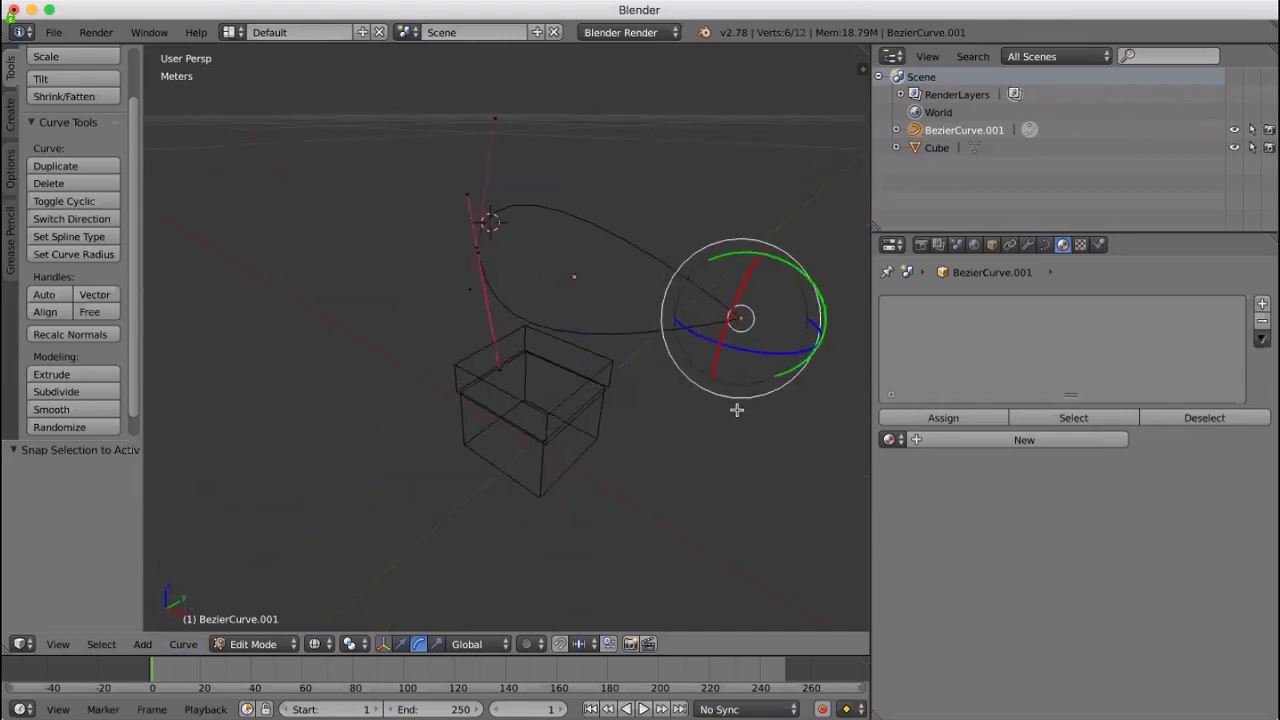
scroll(750, 404, "right", 15)
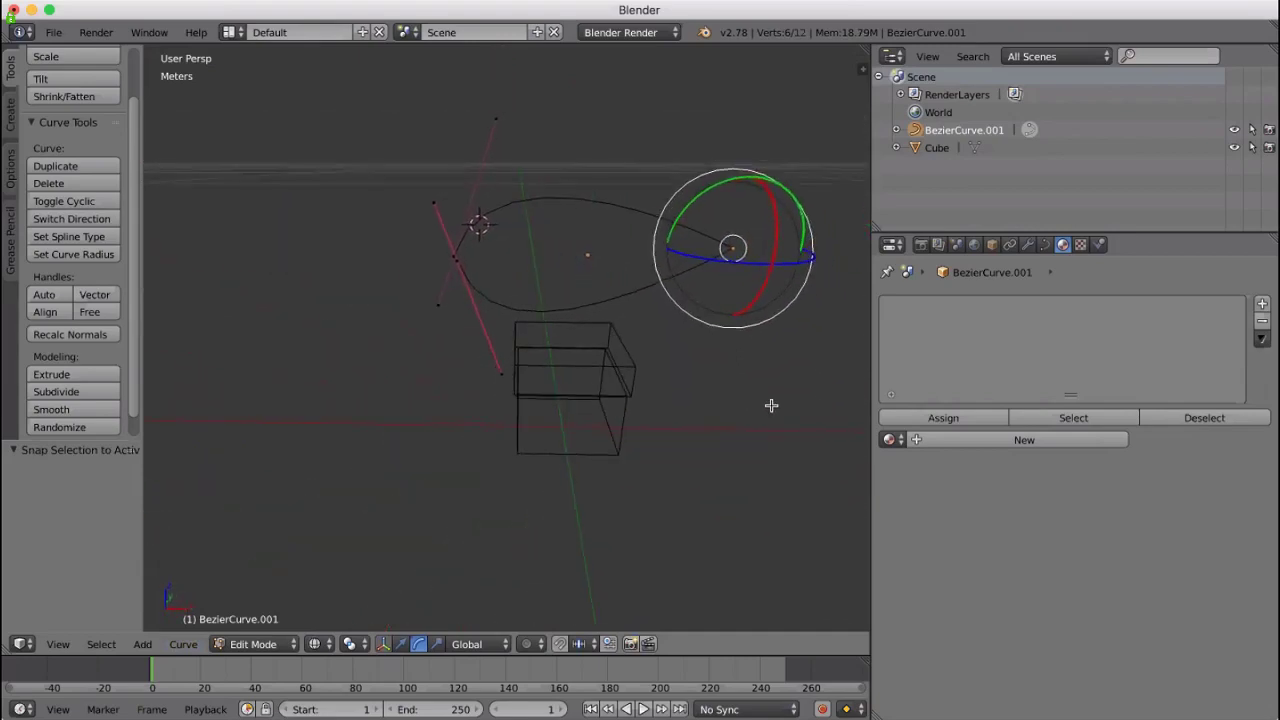
scroll(778, 396, "right", 15)
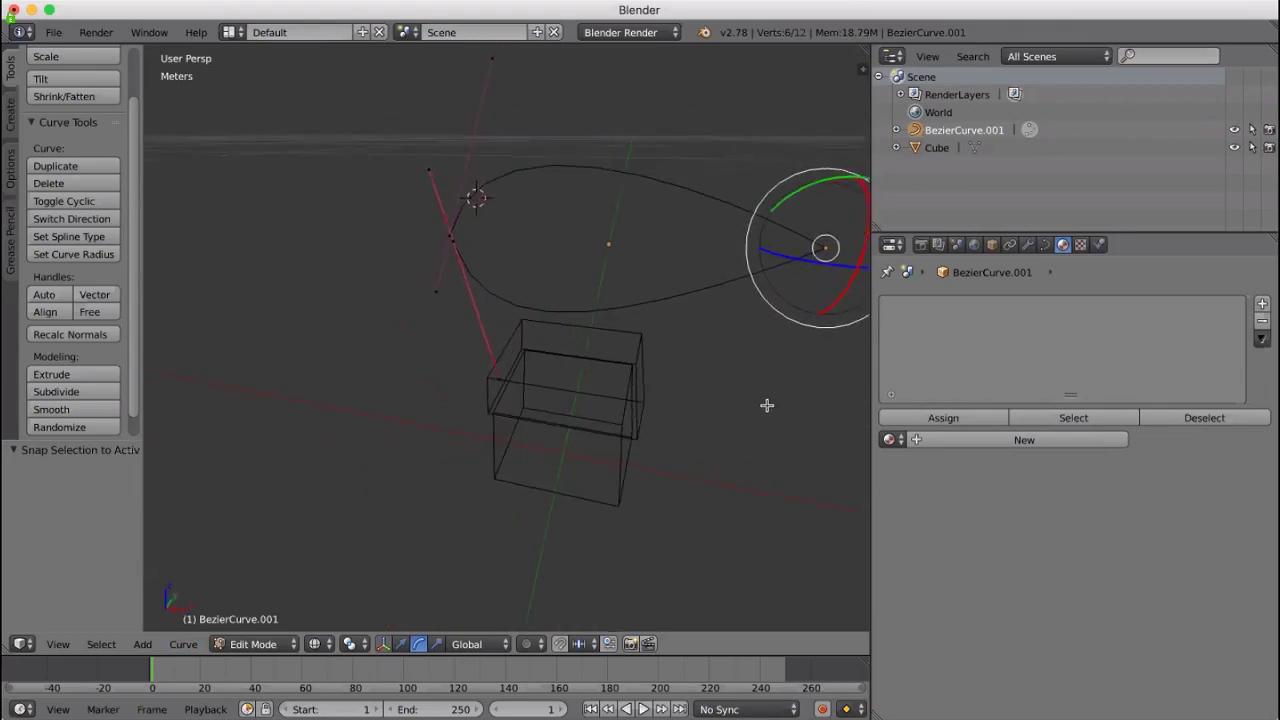
scroll(800, 410, "right", 3)
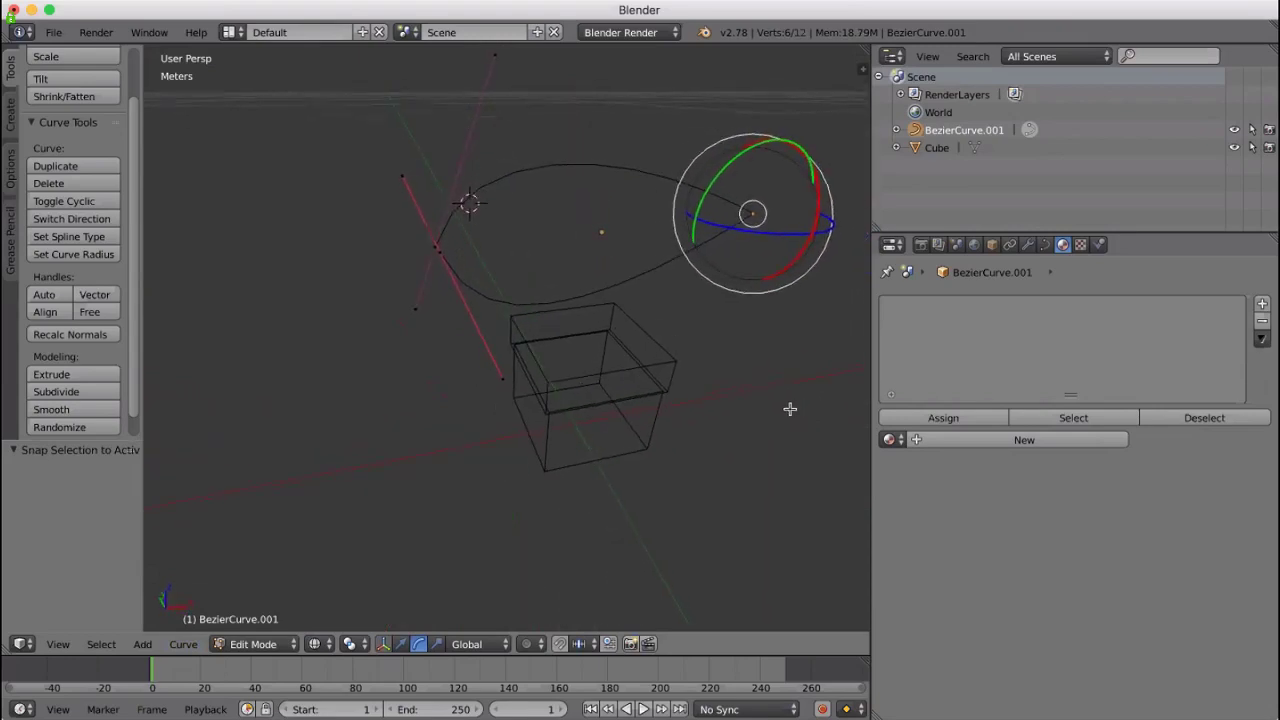
key("ctrl+z")
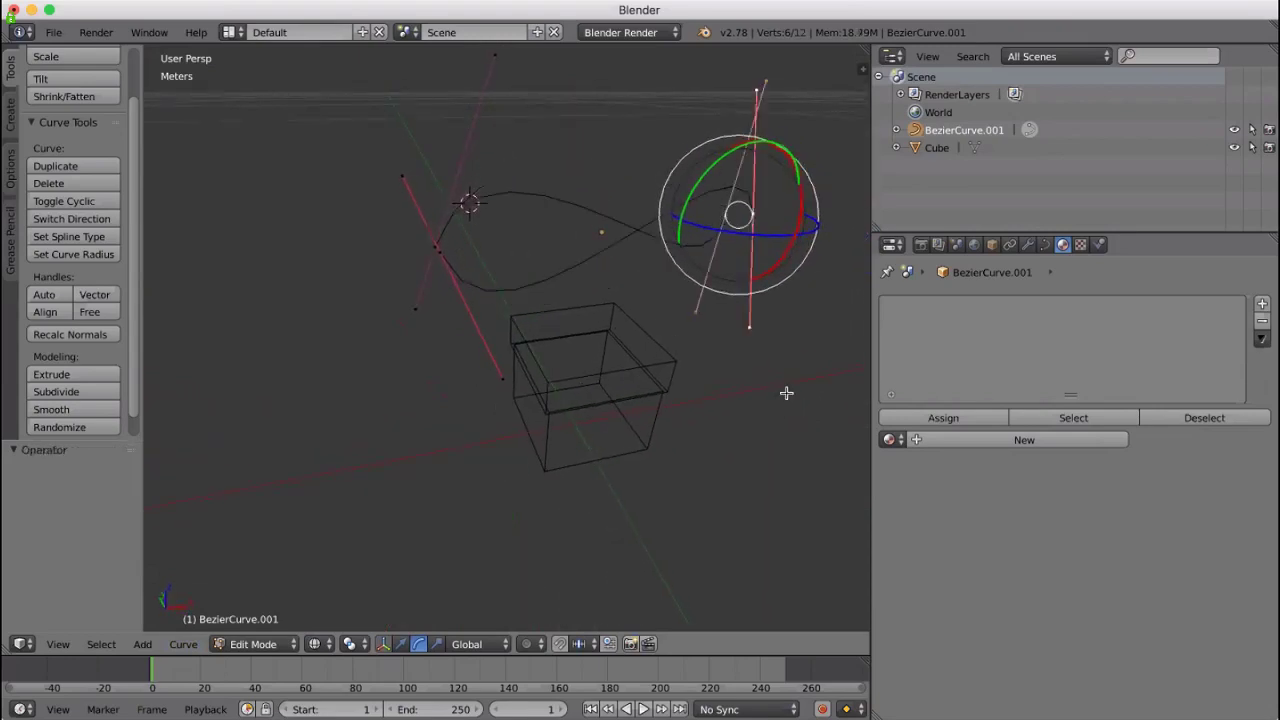
middle_click_drag(803, 360, 699, 346)
scroll(697, 350, "right", 10)
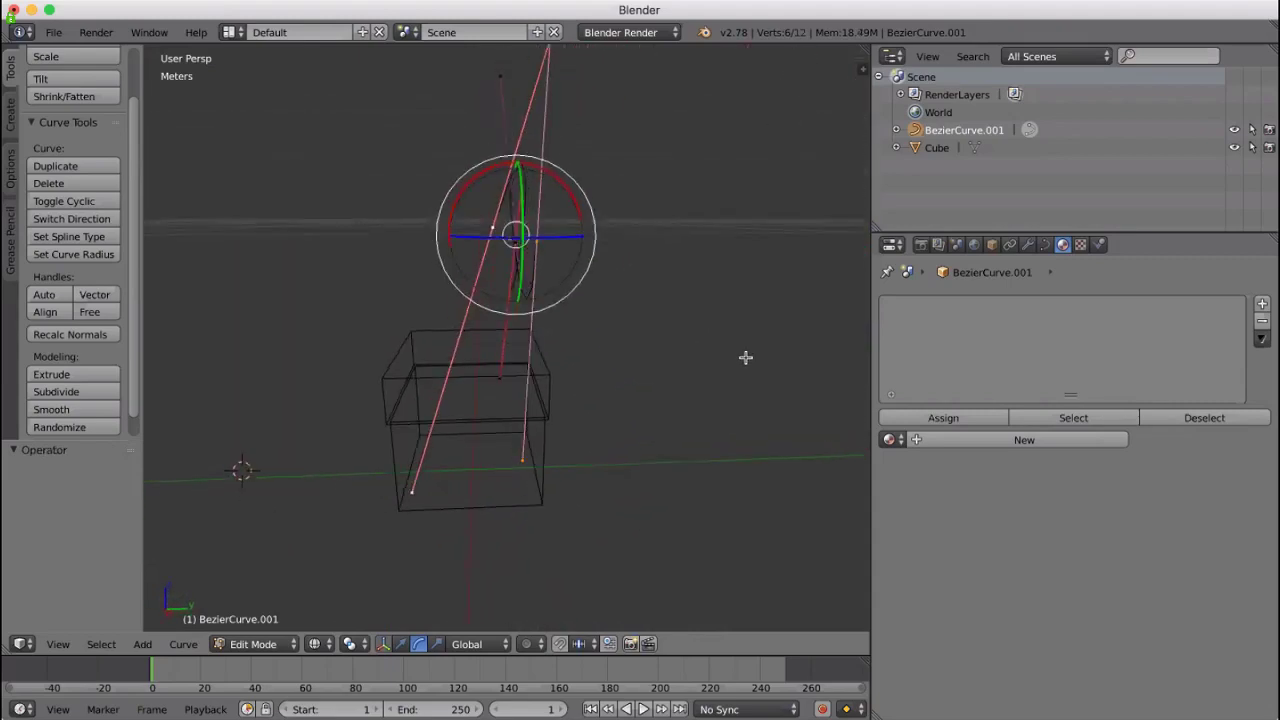
scroll(738, 356, "right", 5)
scroll(834, 471, "right", 8)
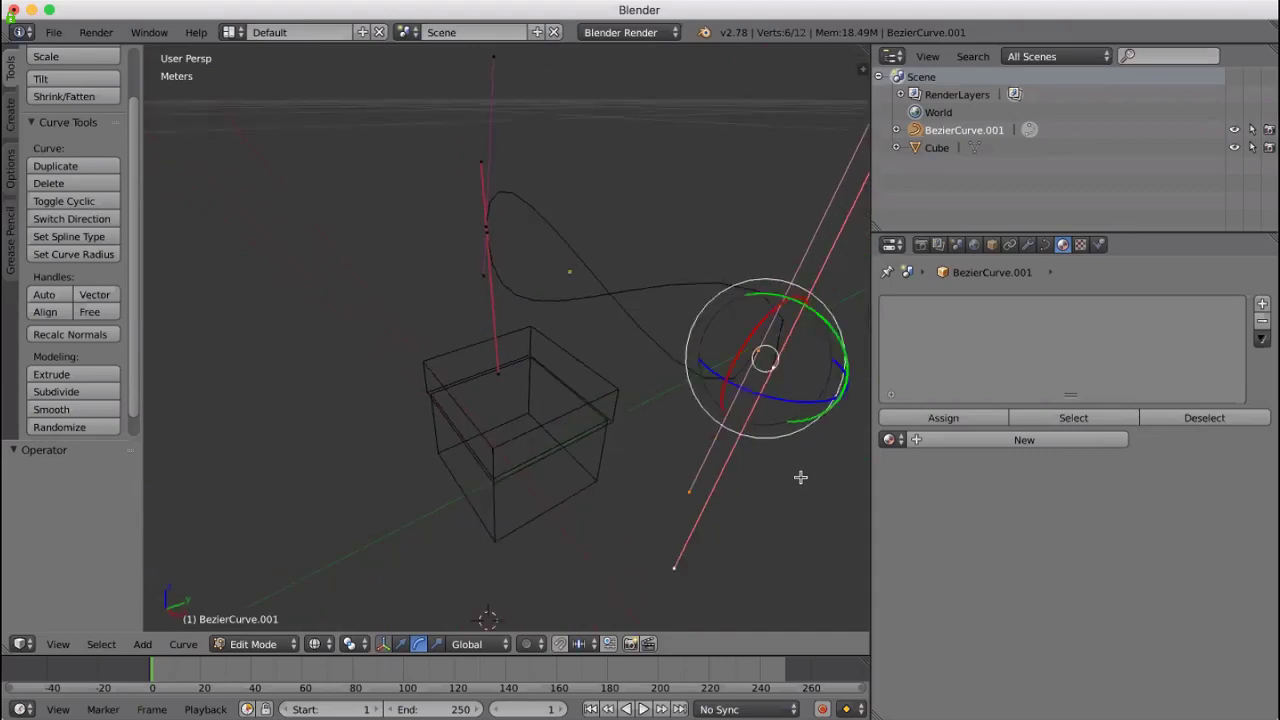
scroll(786, 452, "right", 10)
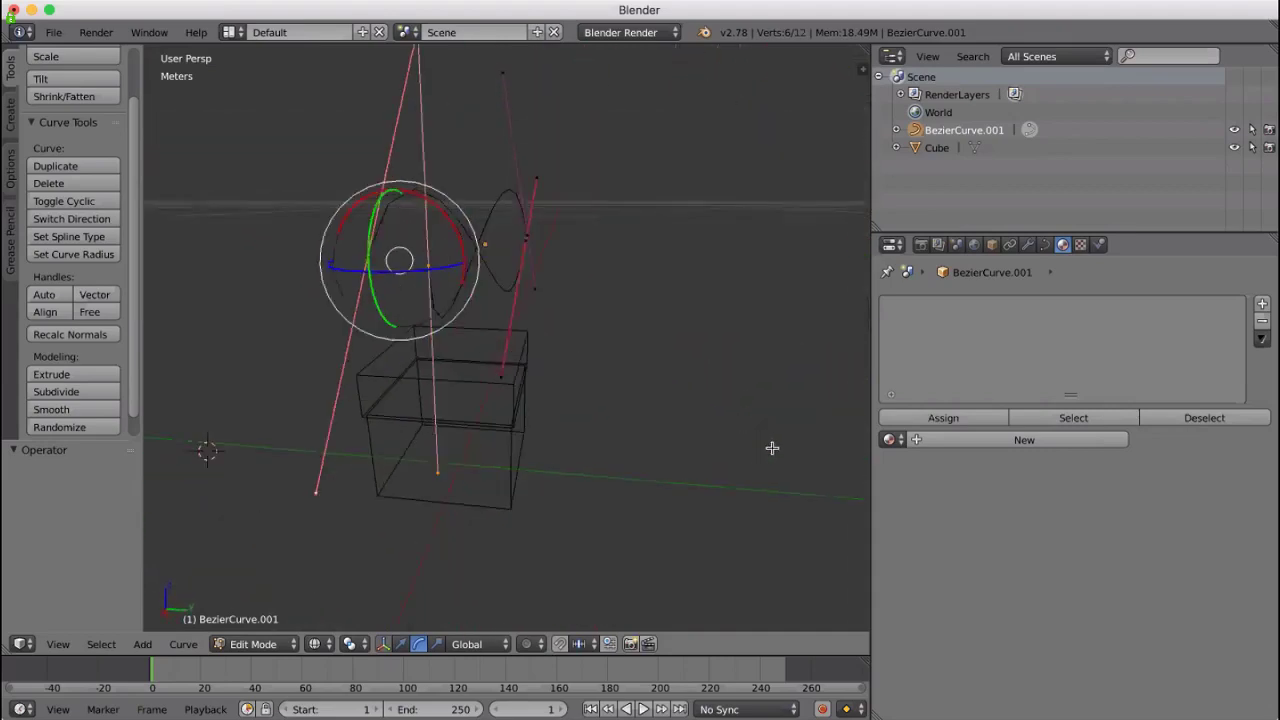
scroll(770, 445, "right", 2)
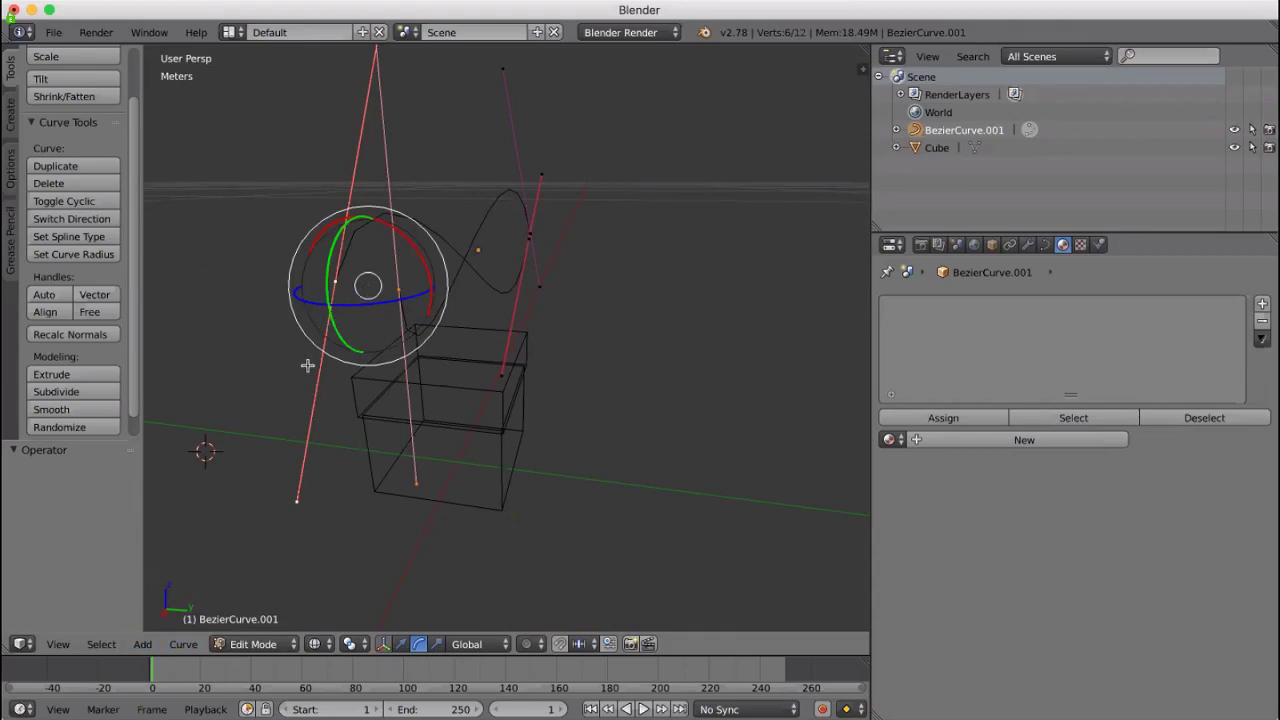
Move the 3D cursor to the selected points, trial-snap the points to it, then undo
key("shift+s")
key("shift+s")
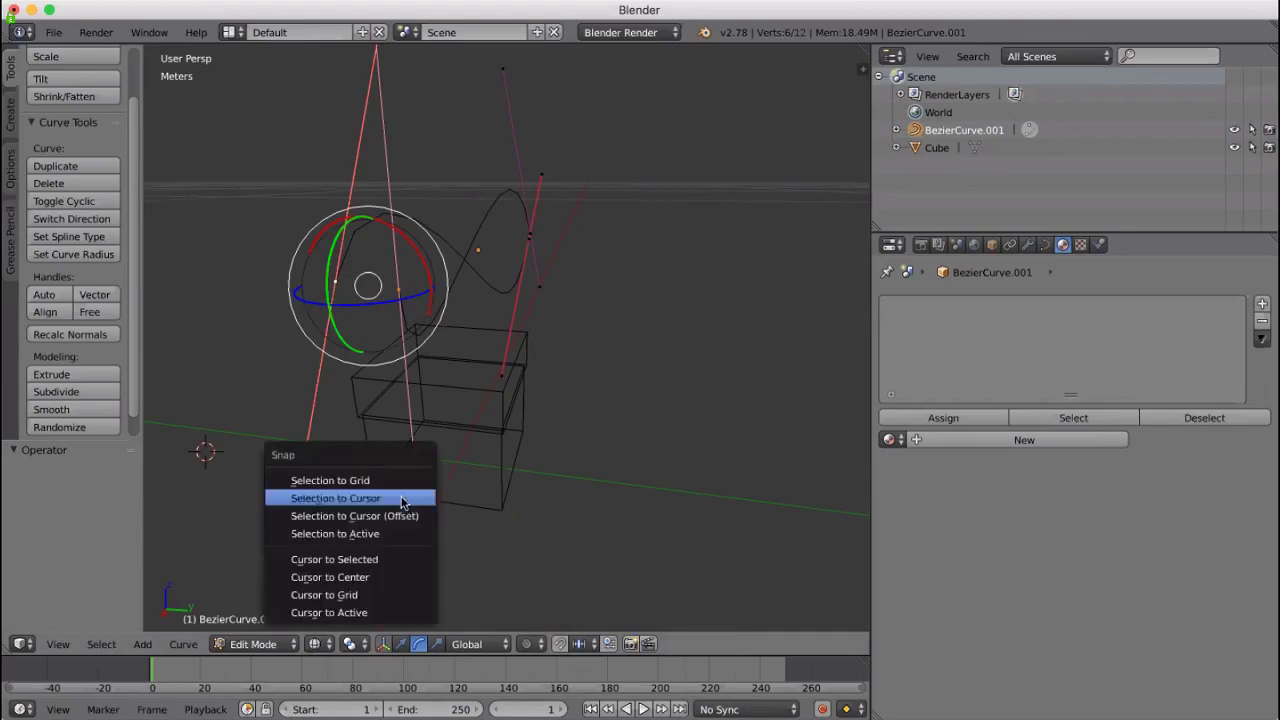
left_click(335, 559)
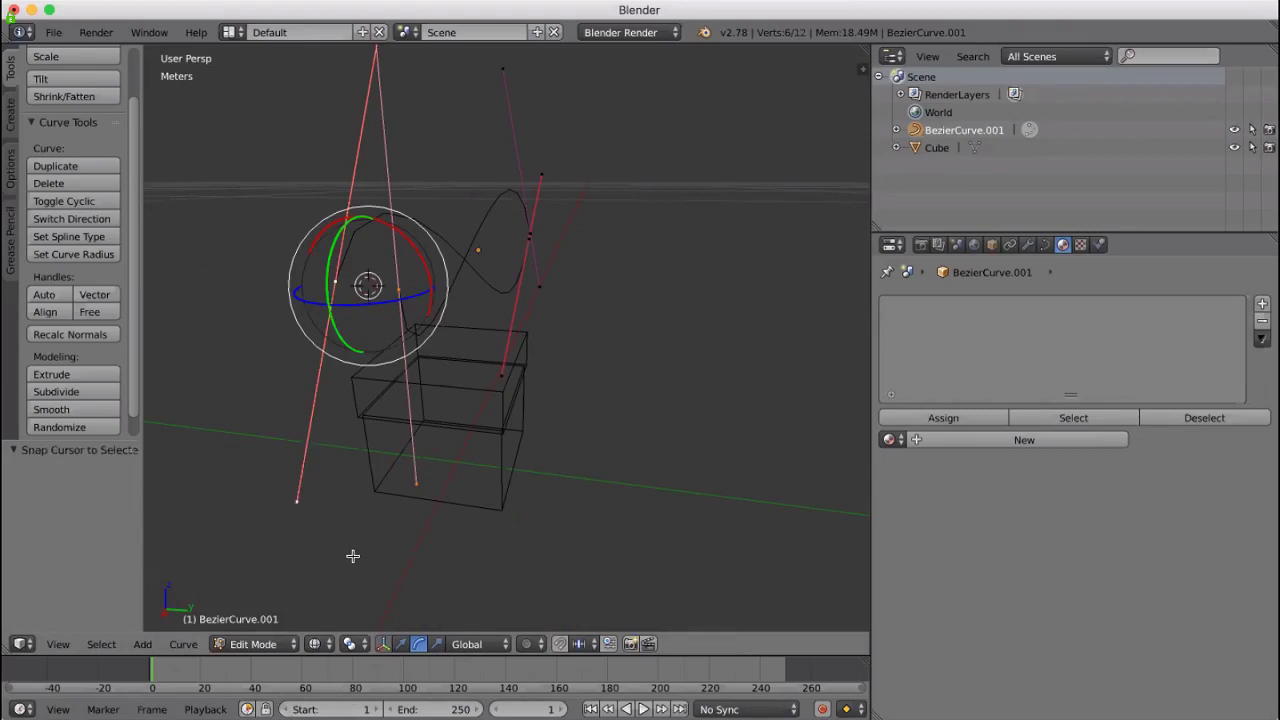
key("shift+s")
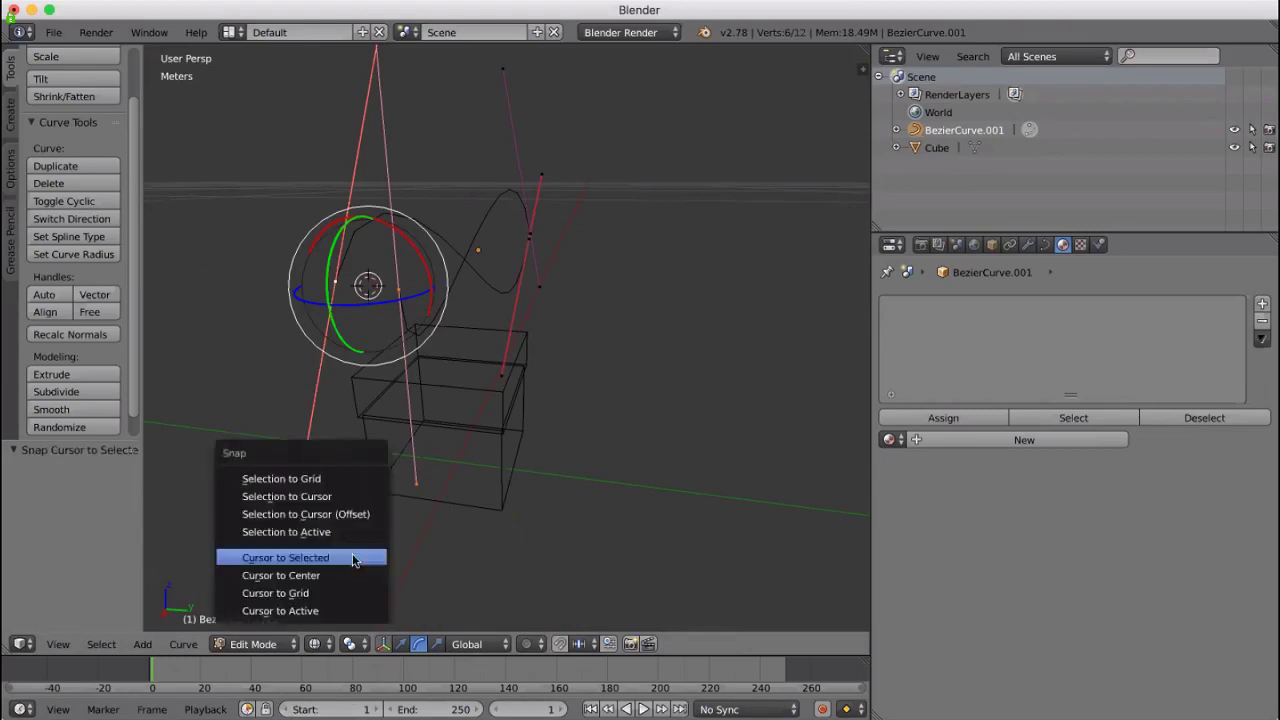
left_click(337, 497)
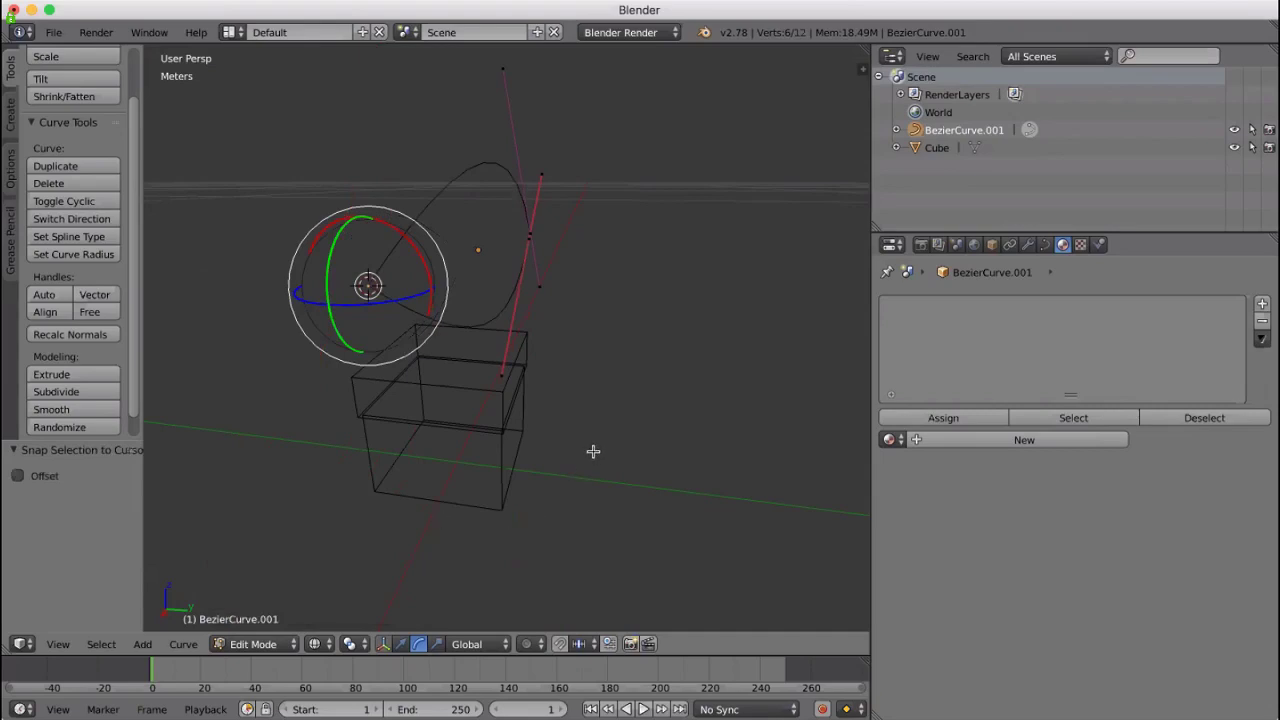
key("ctrl+z")
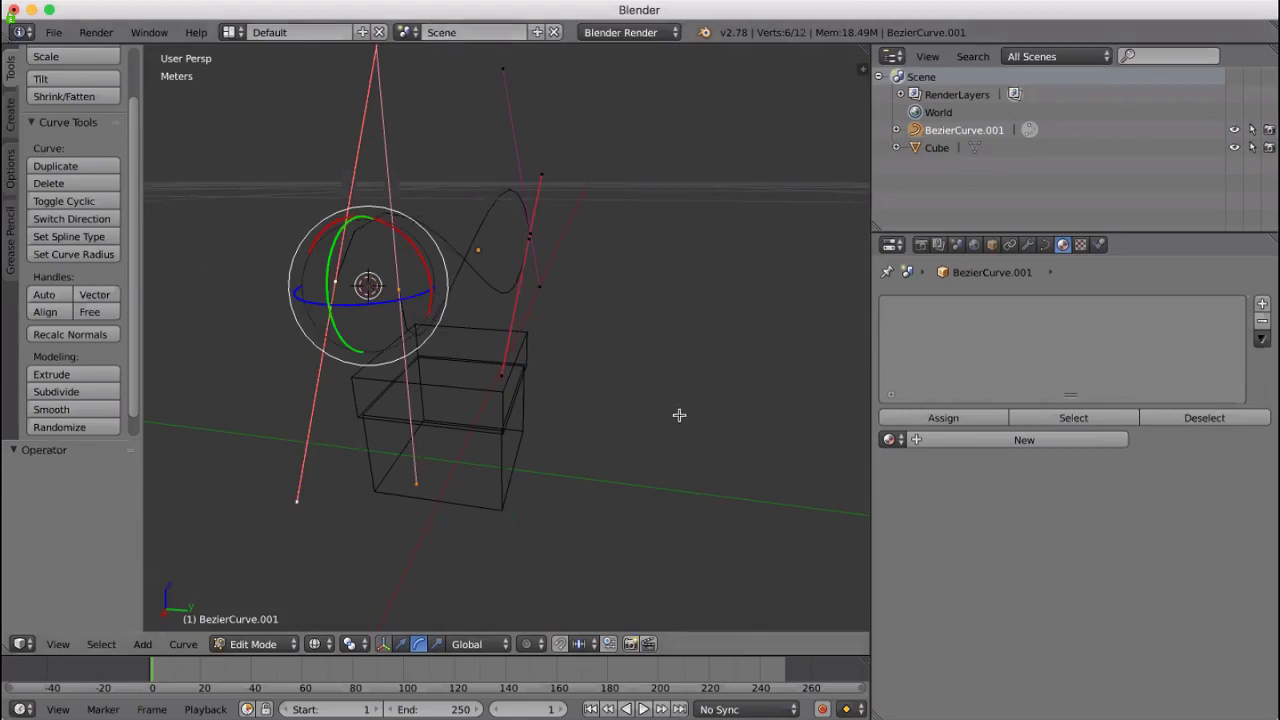
scroll(631, 397, "right", 5)
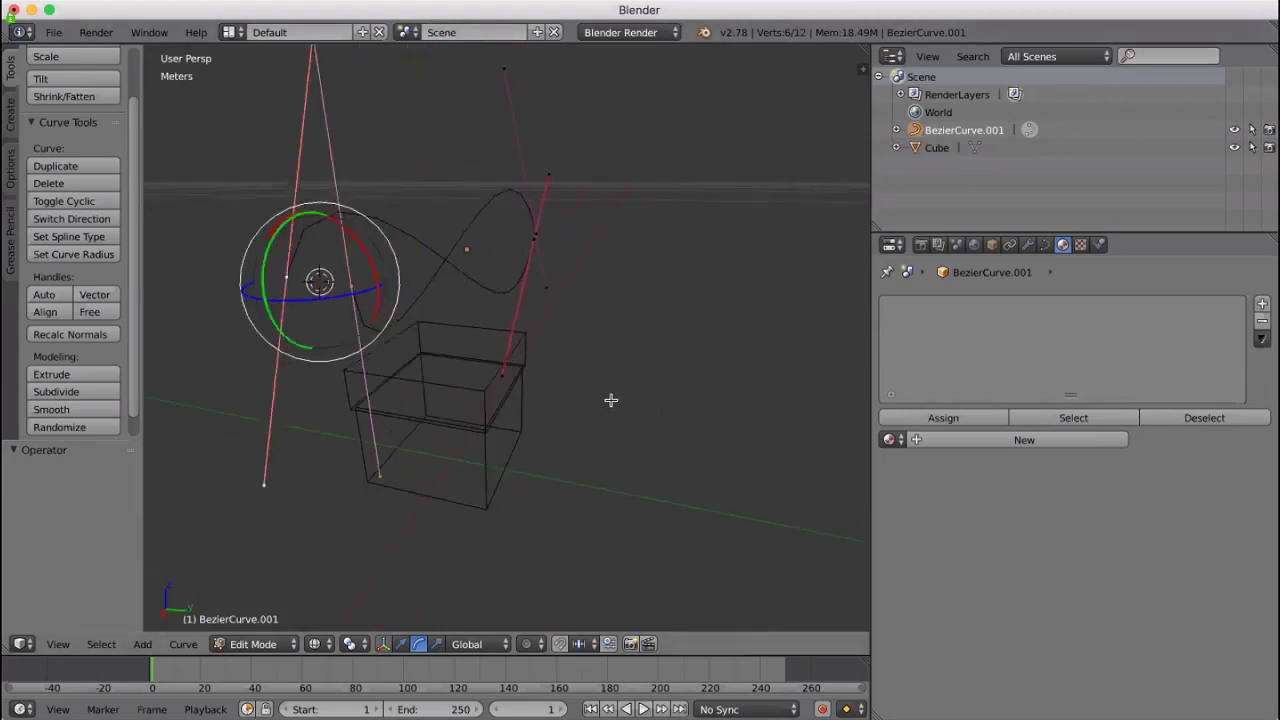
scroll(614, 398, "left", 5)
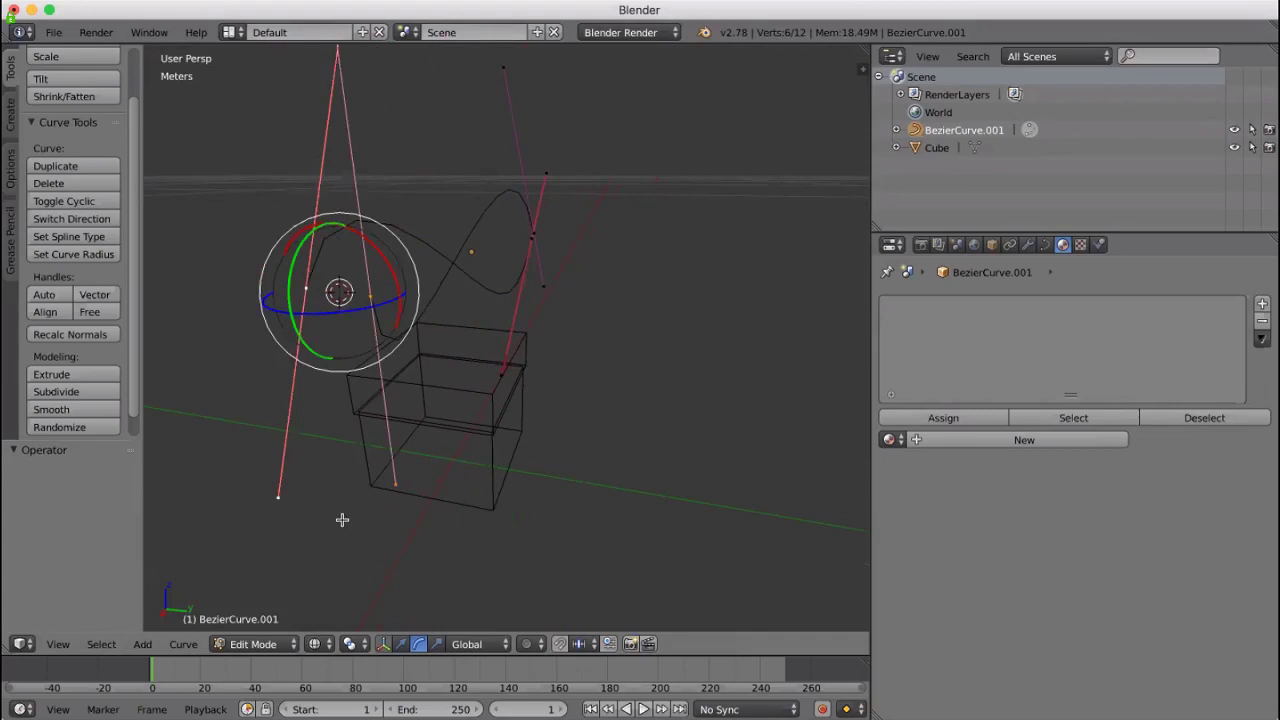
Select a single control point, trial-snap it to the 3D cursor, and undo
key("a")
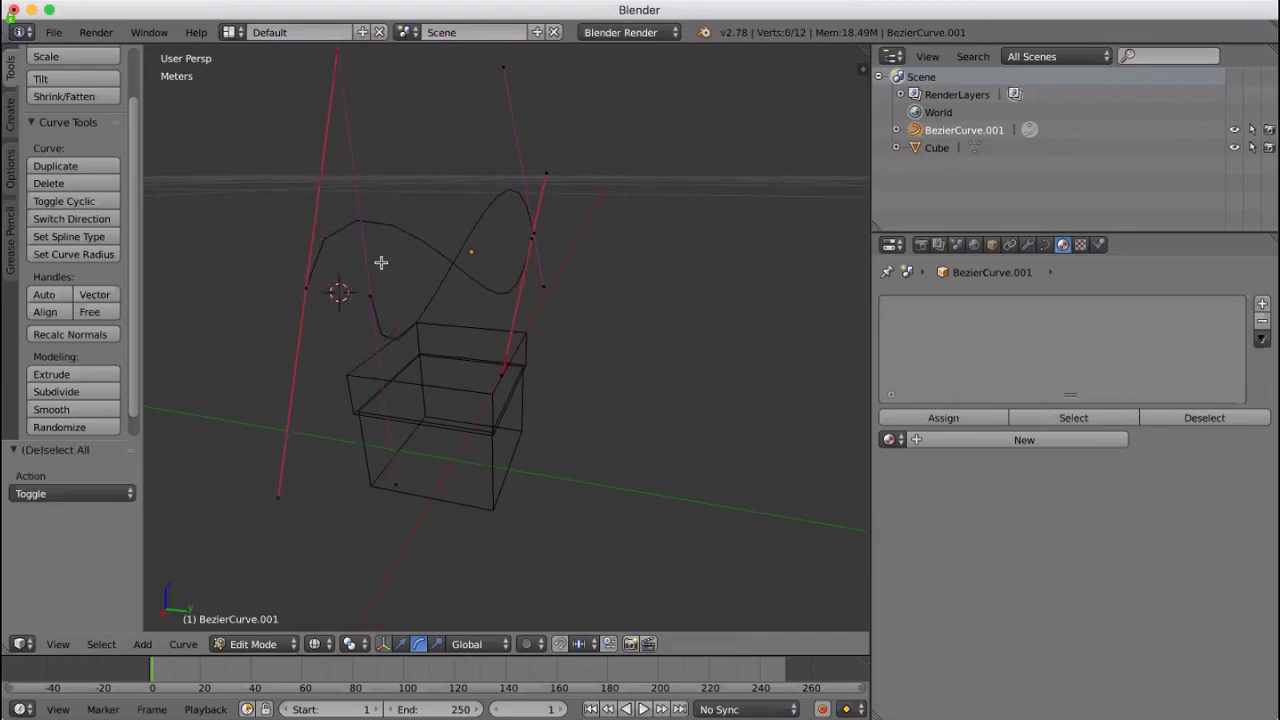
right_click(374, 293)
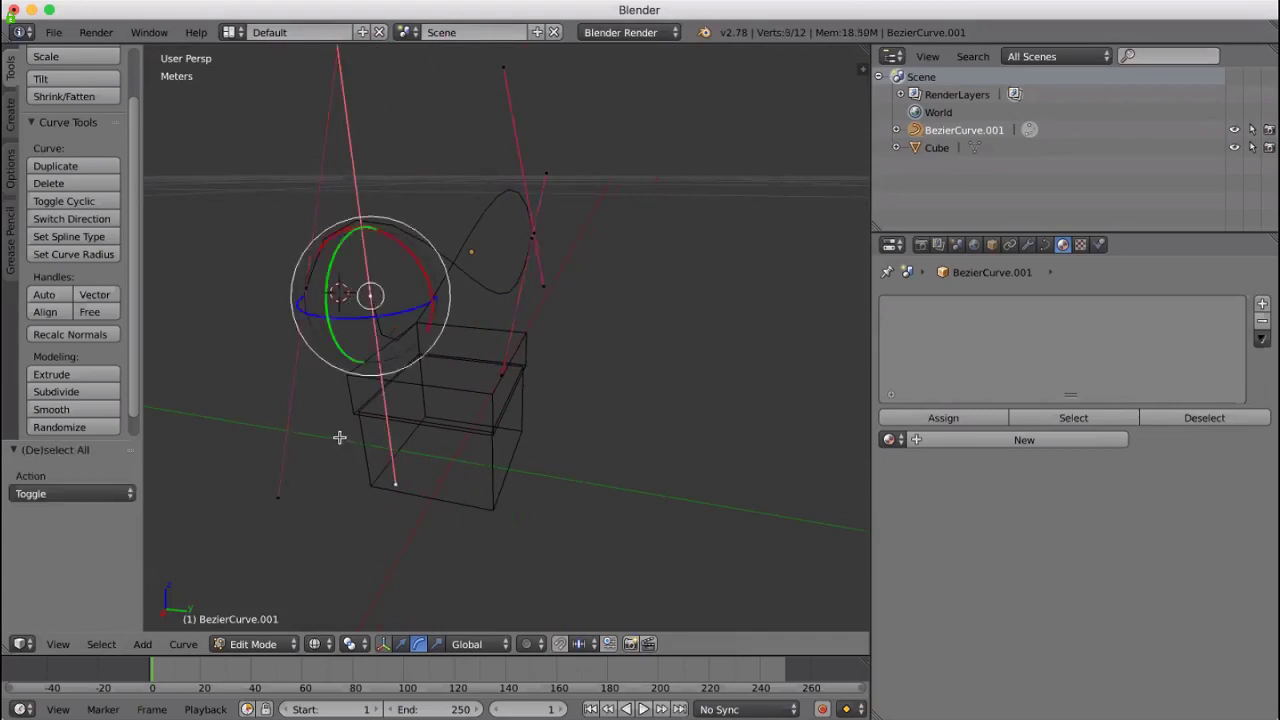
key("shift+s")
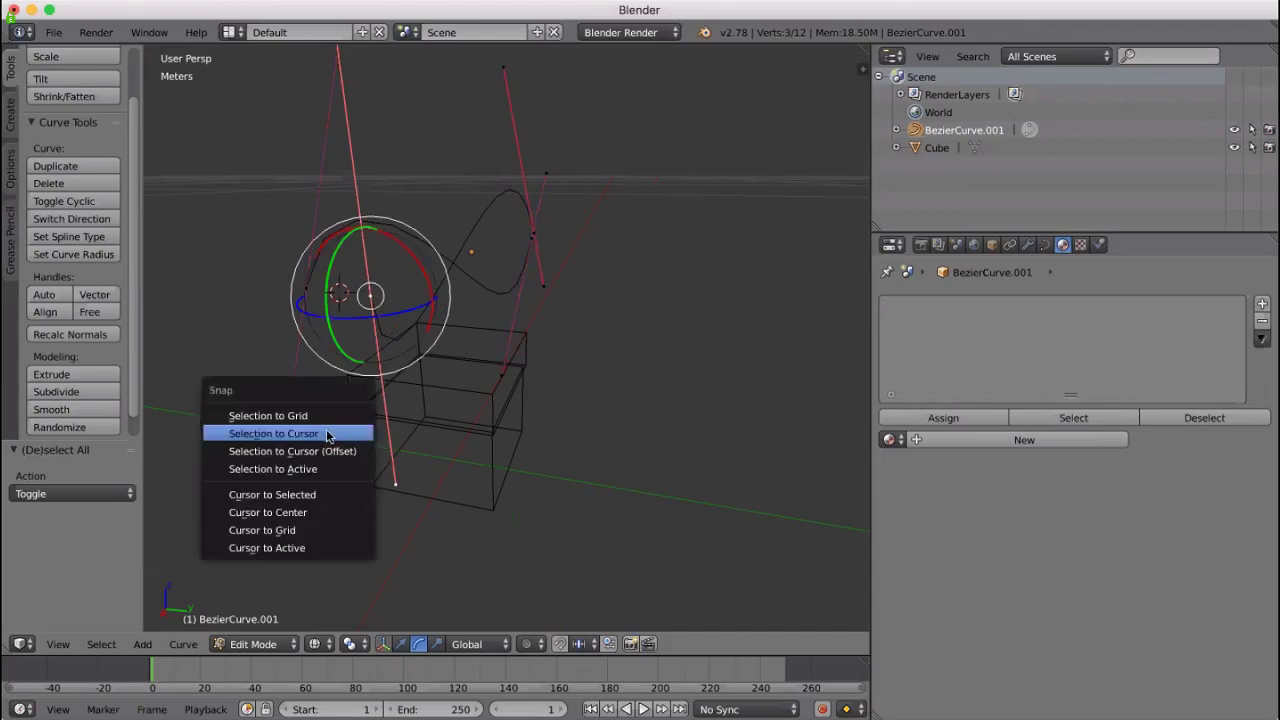
left_click(327, 434)
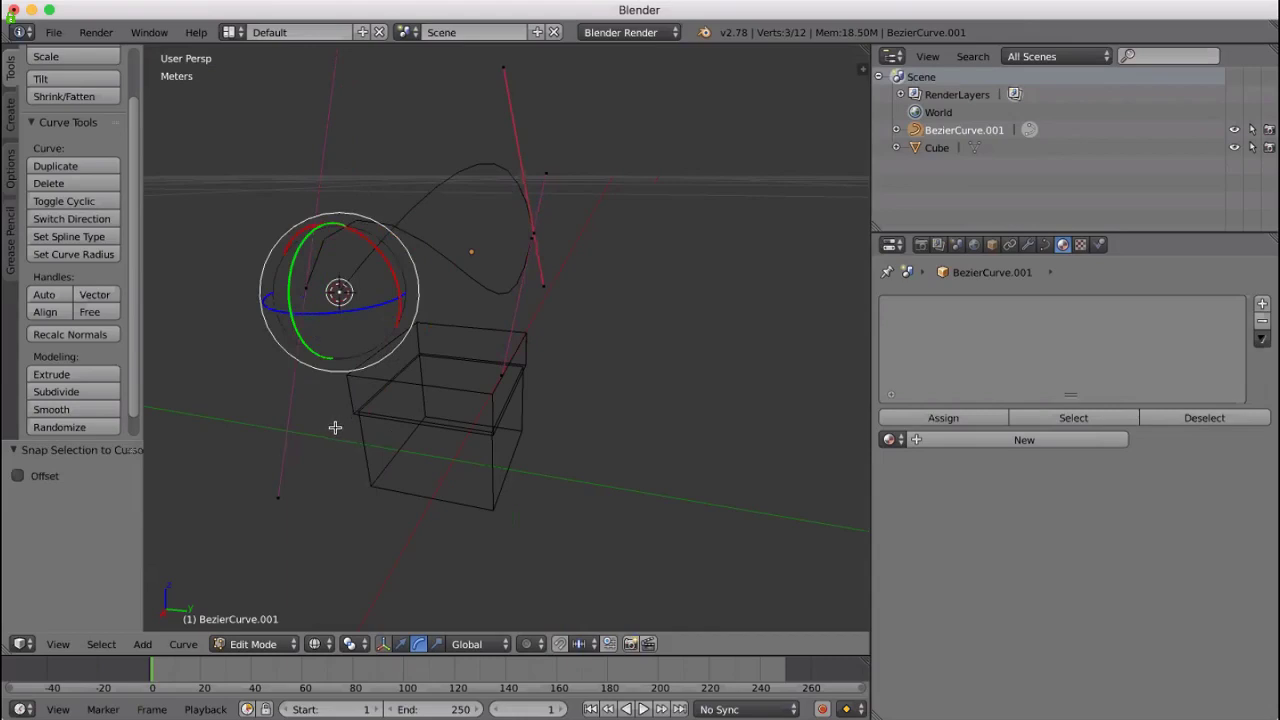
key("ctrl+z")
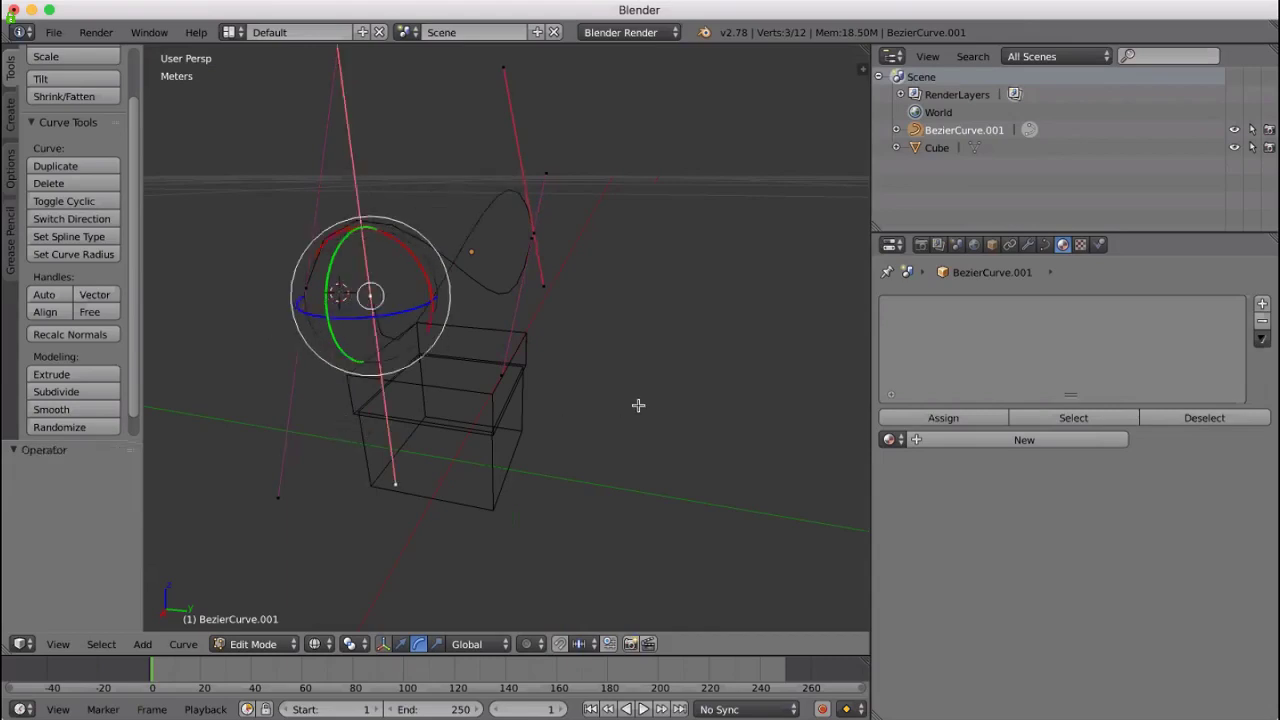
Begin grabbing the chosen control point to move it
scroll(644, 401, "left", 10)
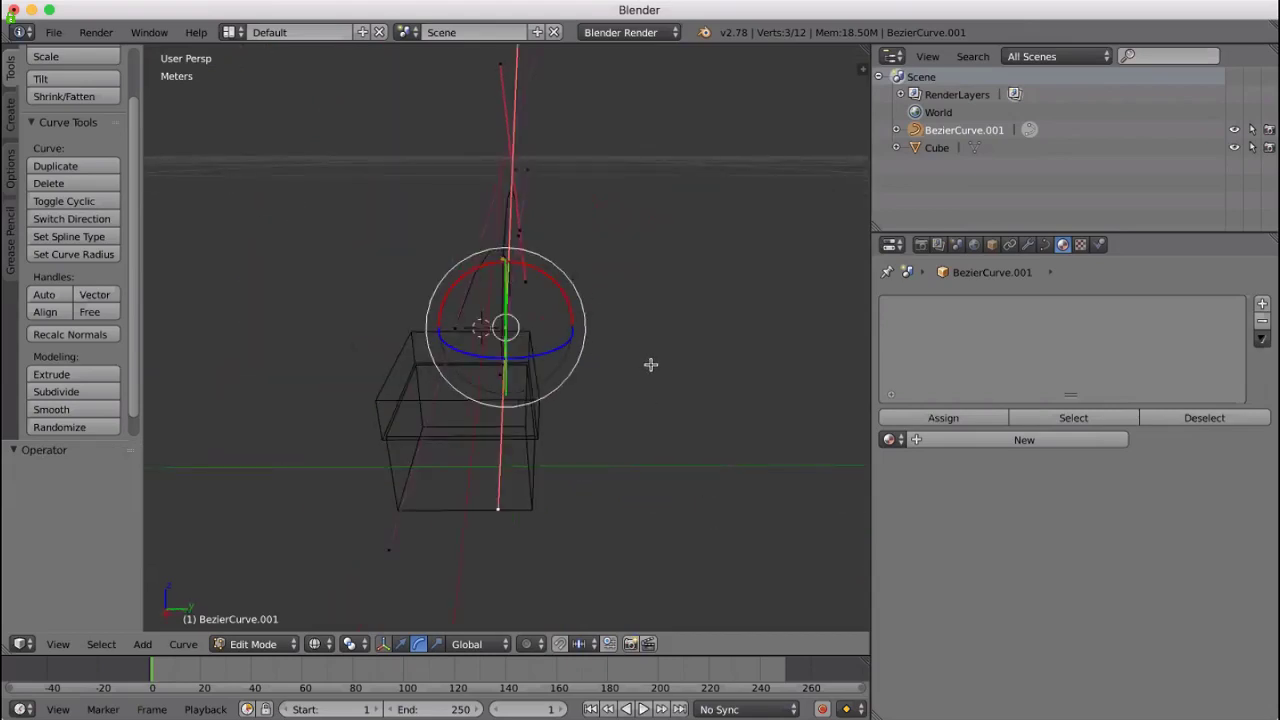
scroll(646, 357, "left", 8)
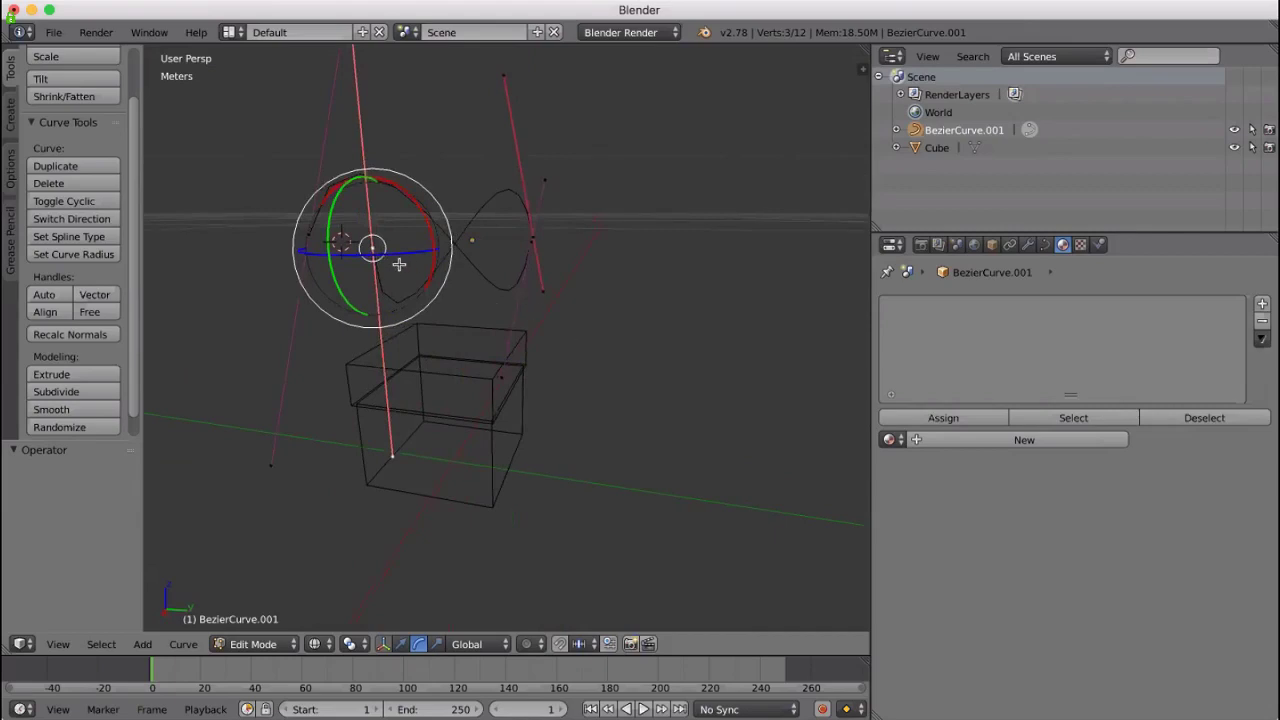
key("g")
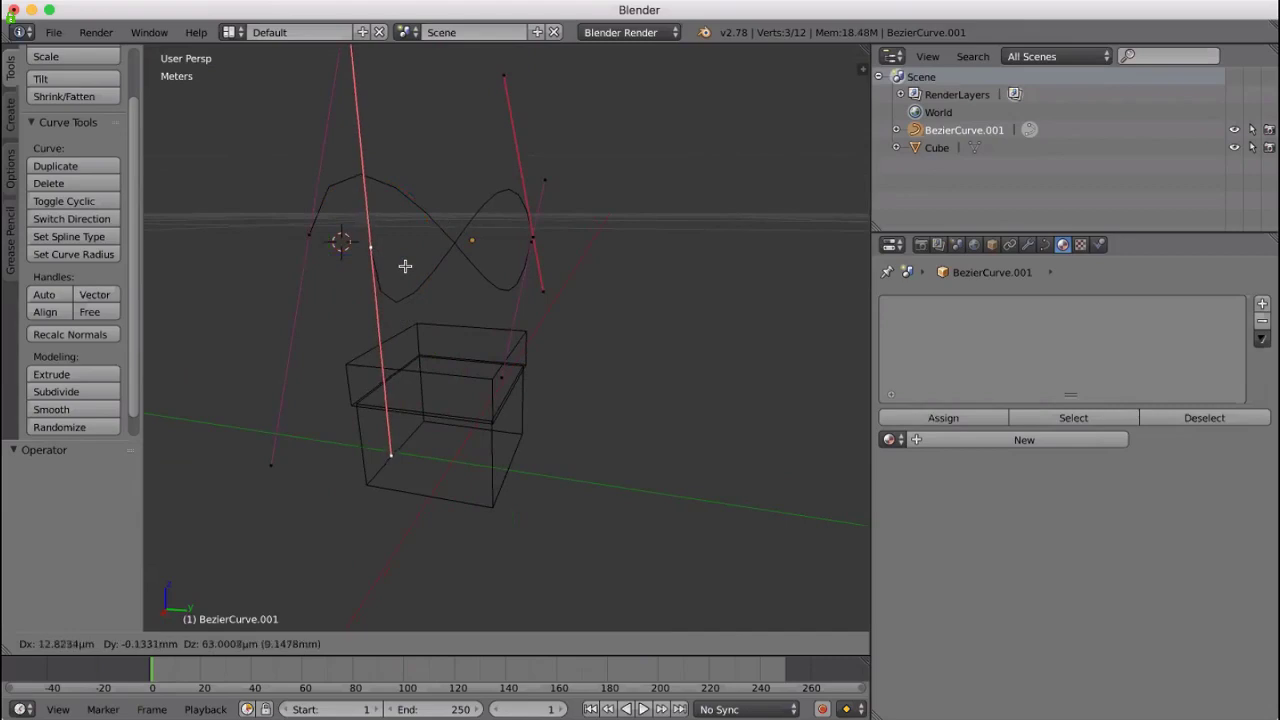
Constrain the first control point's move to the Y axis and confirm it
key("y")
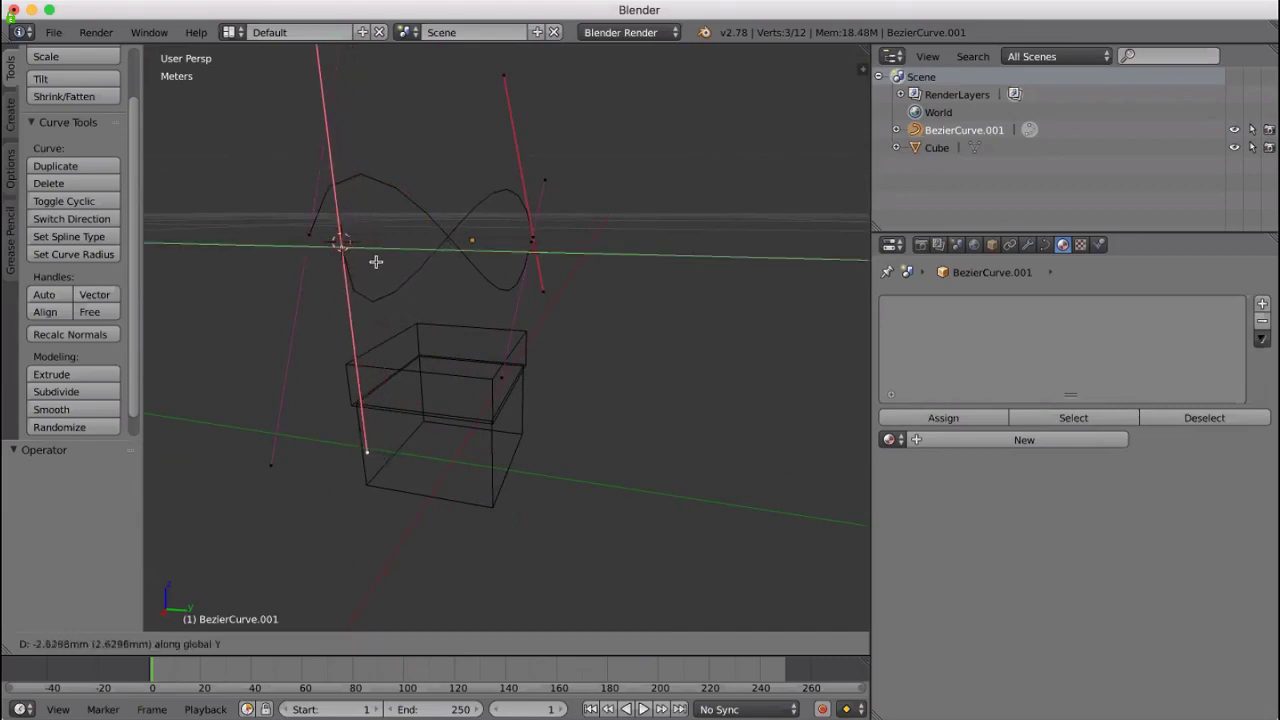
left_click(375, 261)
middle_click_drag(194, 397, 440, 360)
middle_click_drag(808, 366, 762, 377)
Move a second control point 1.767 mm along Y, then check it in front orthographic view
key("a")
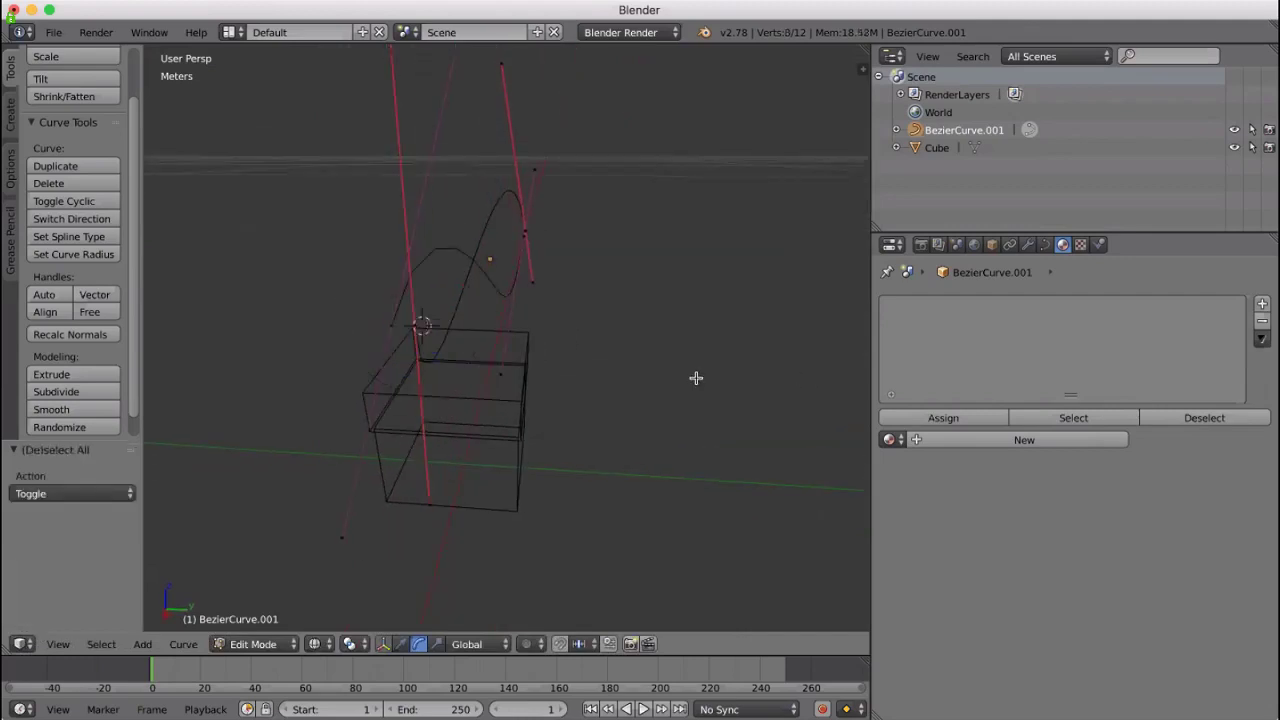
right_click(391, 324)
key("g")
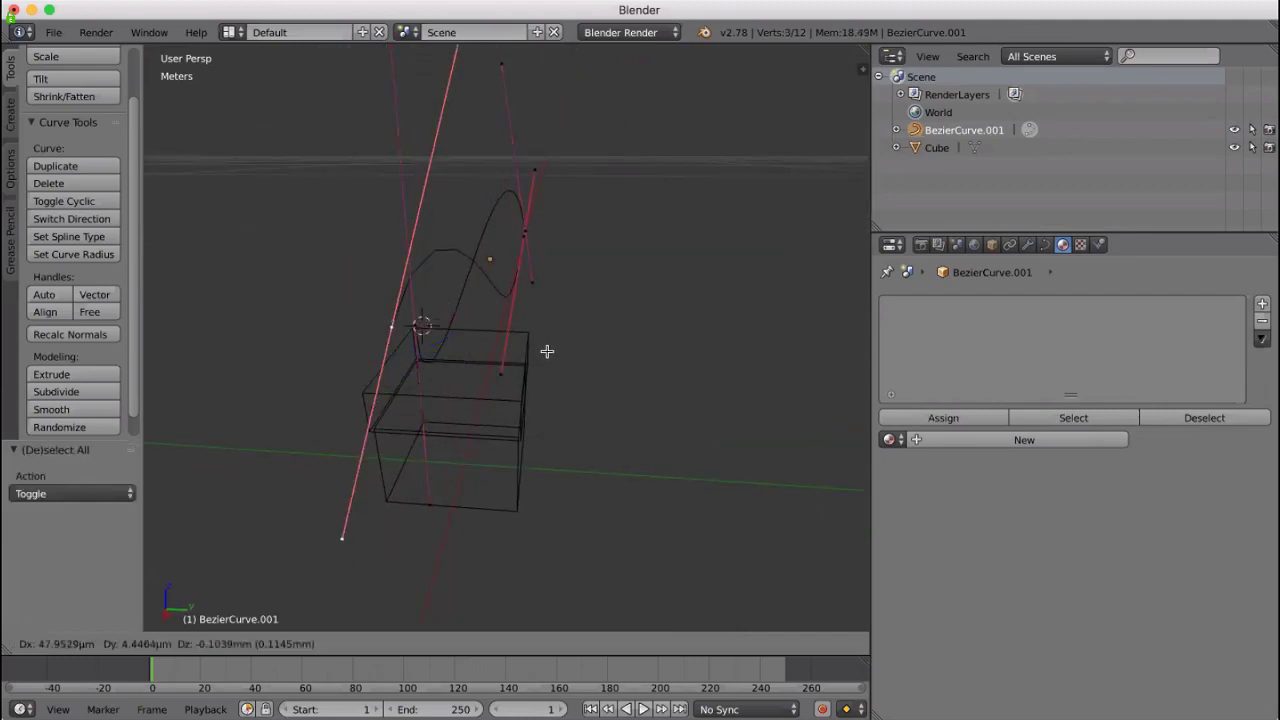
key("y")
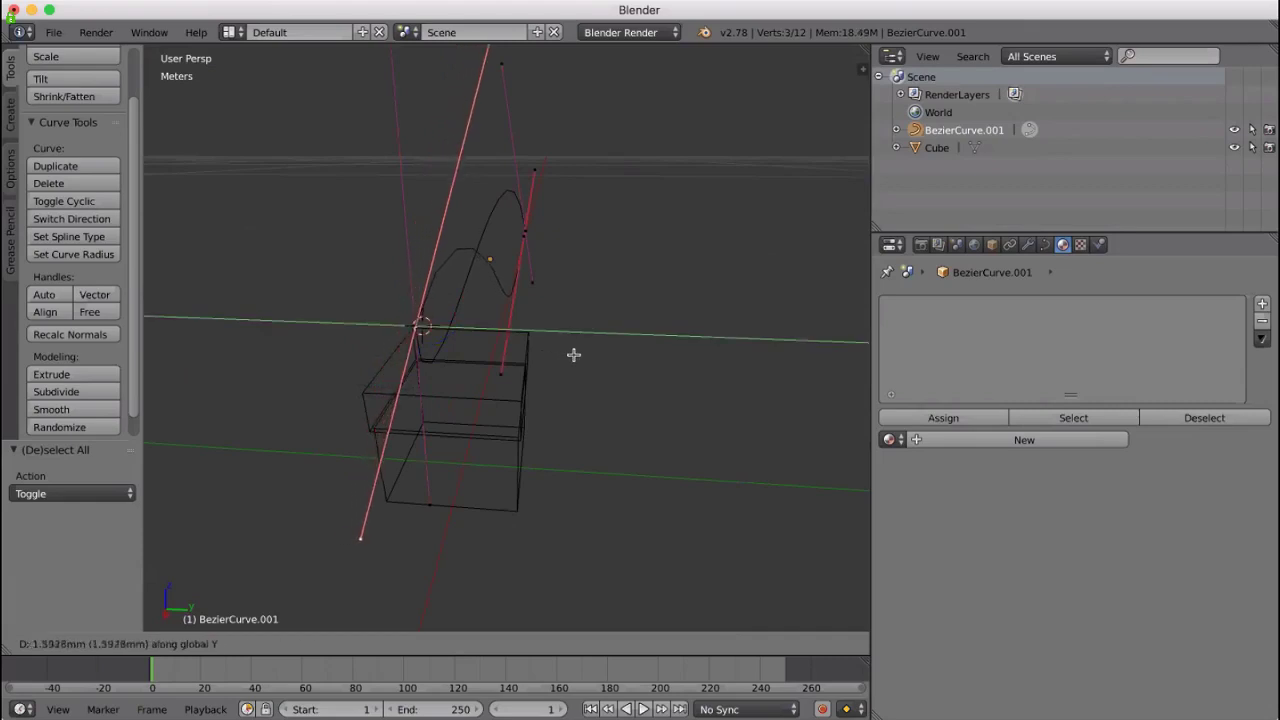
left_click(643, 351)
middle_click_drag(643, 351, 649, 414)
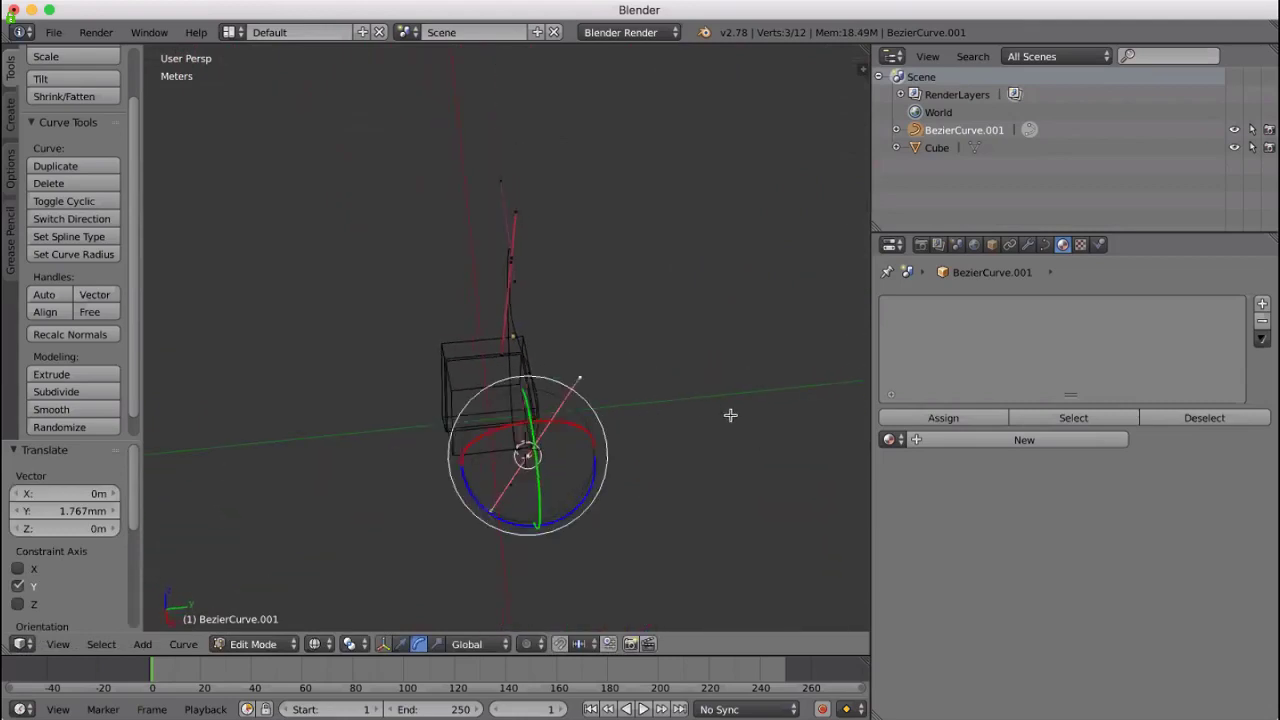
key("KP_1")
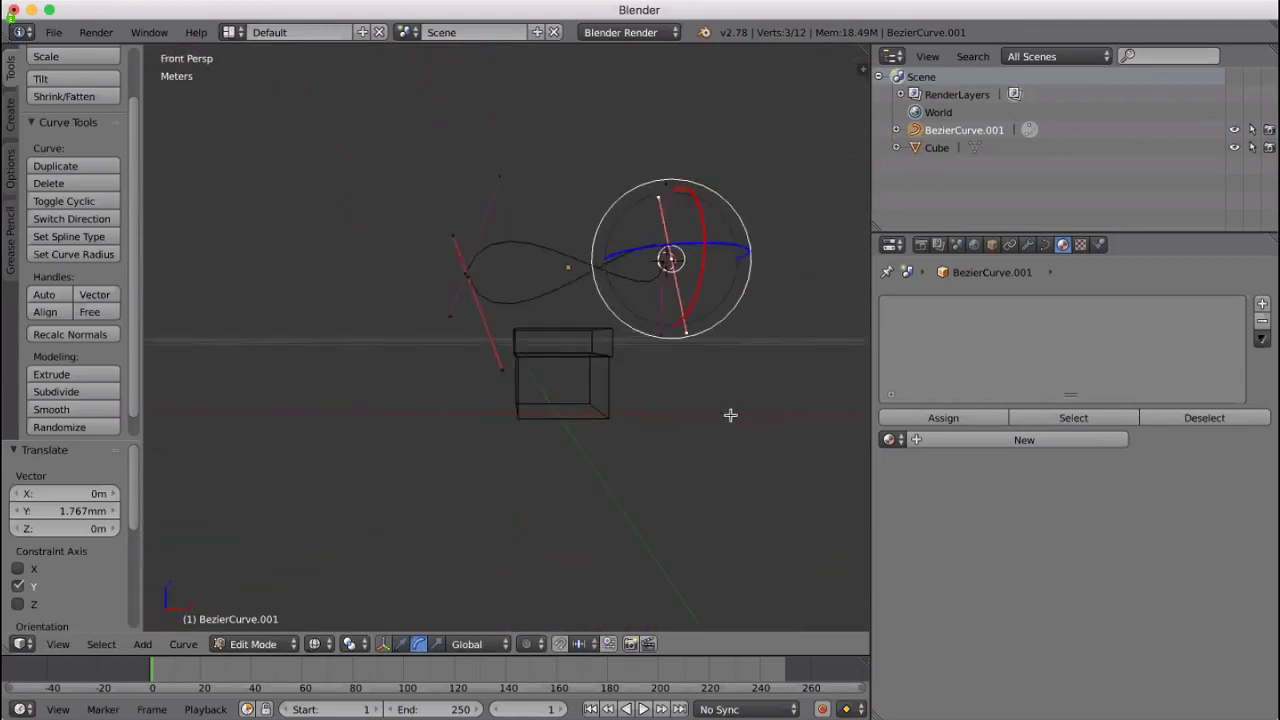
key("KP_5")
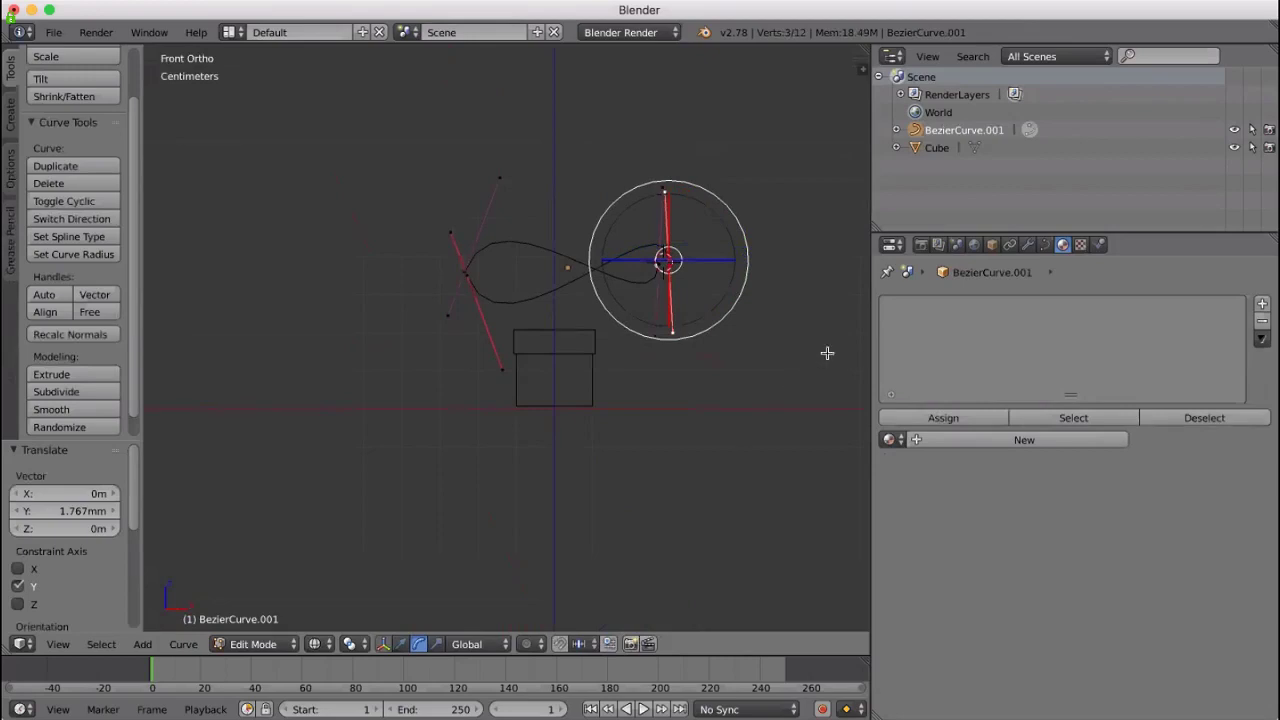
middle_click_drag(827, 353, 750, 352)
middle_click_drag(719, 354, 674, 377)
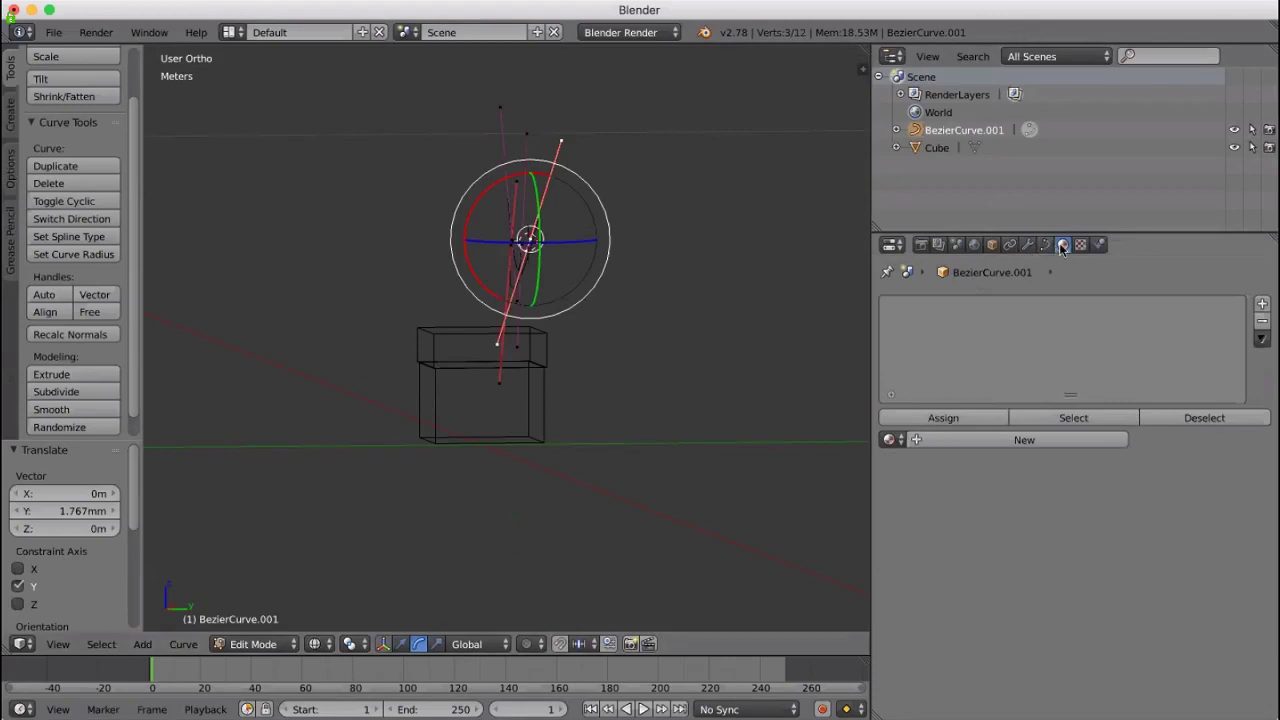
Show the Object properties and inspect Location X (3.48597 mm) without changing it
left_click(991, 245)
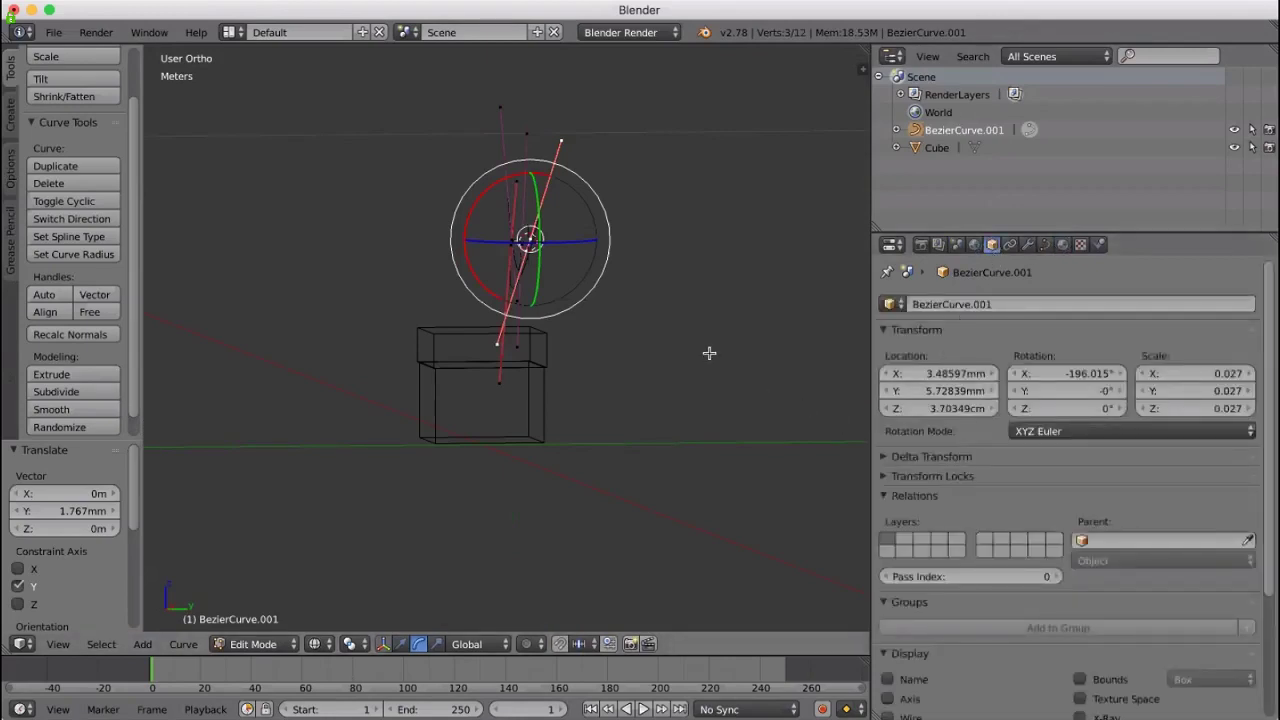
middle_click_drag(723, 320, 769, 337)
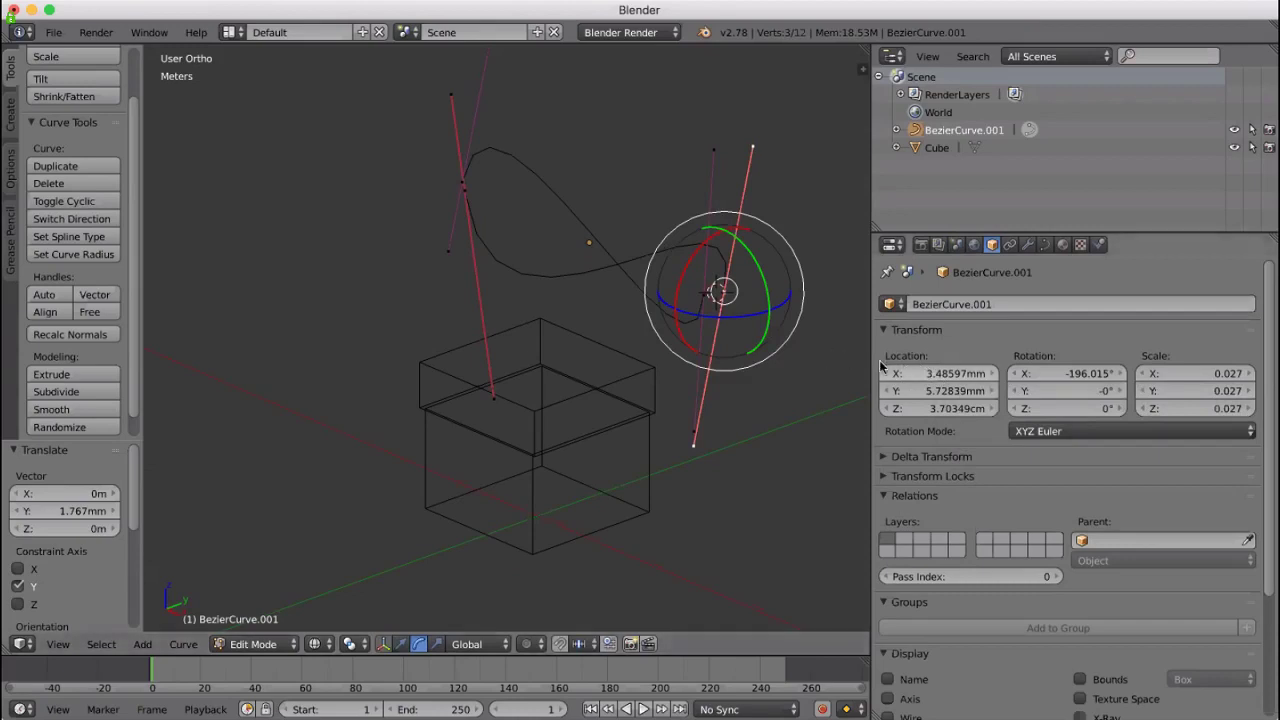
left_click(913, 374)
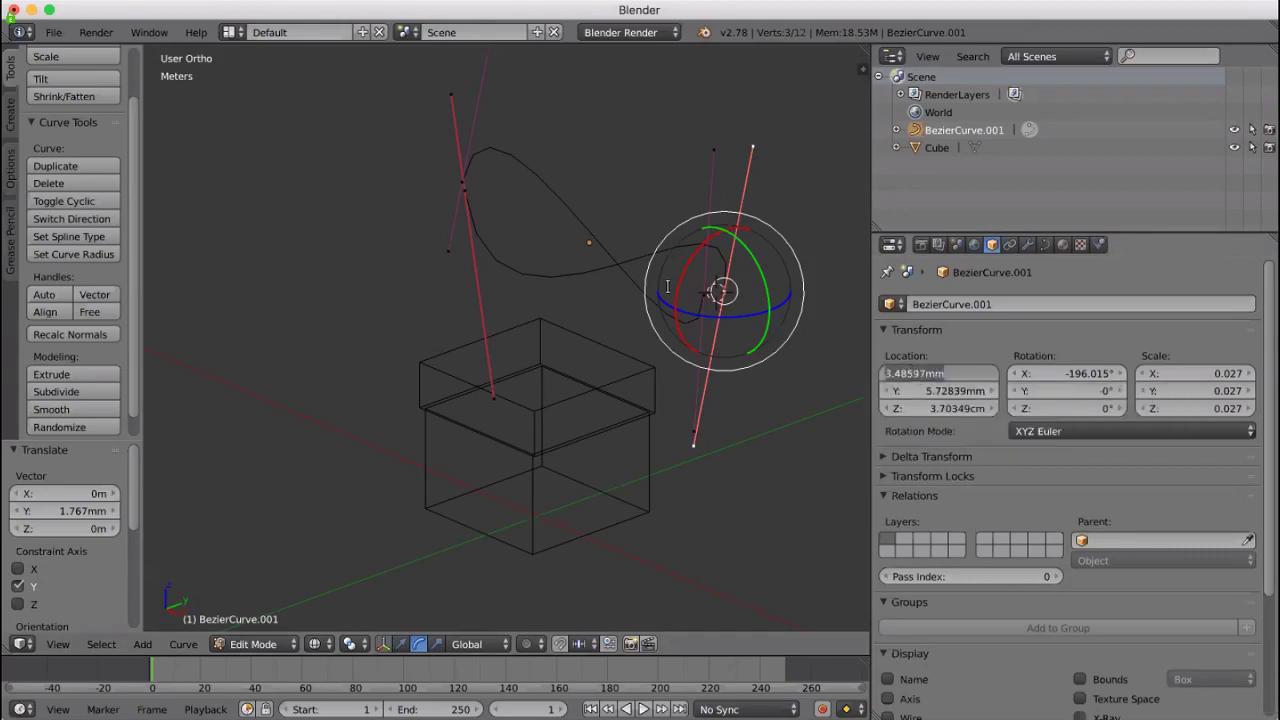
left_click(706, 294)
right_click(706, 294)
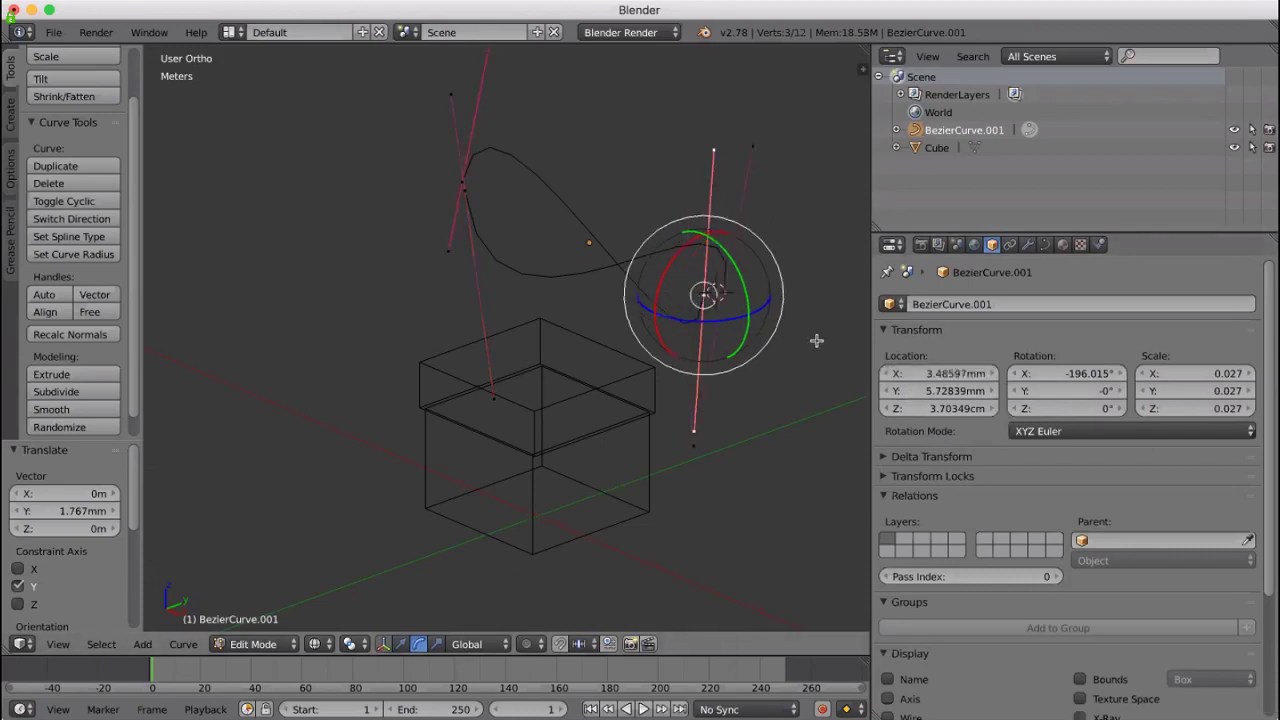
left_click(933, 373)
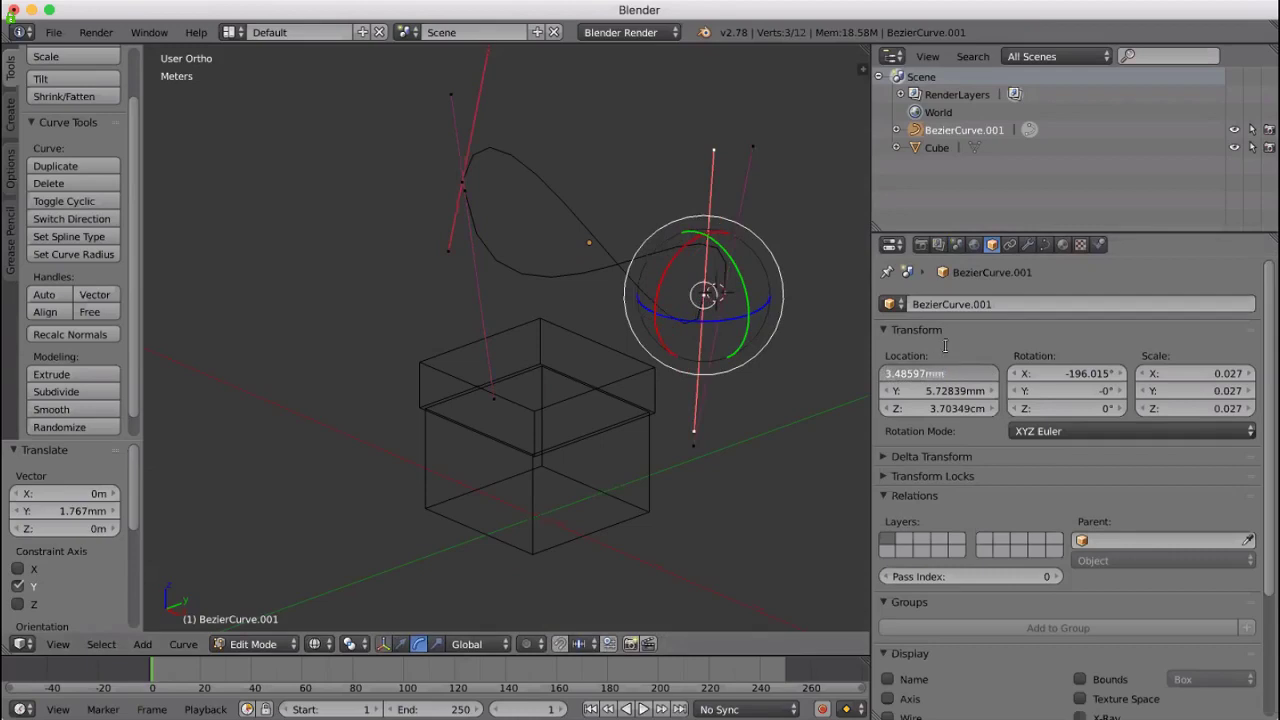
left_click(773, 295)
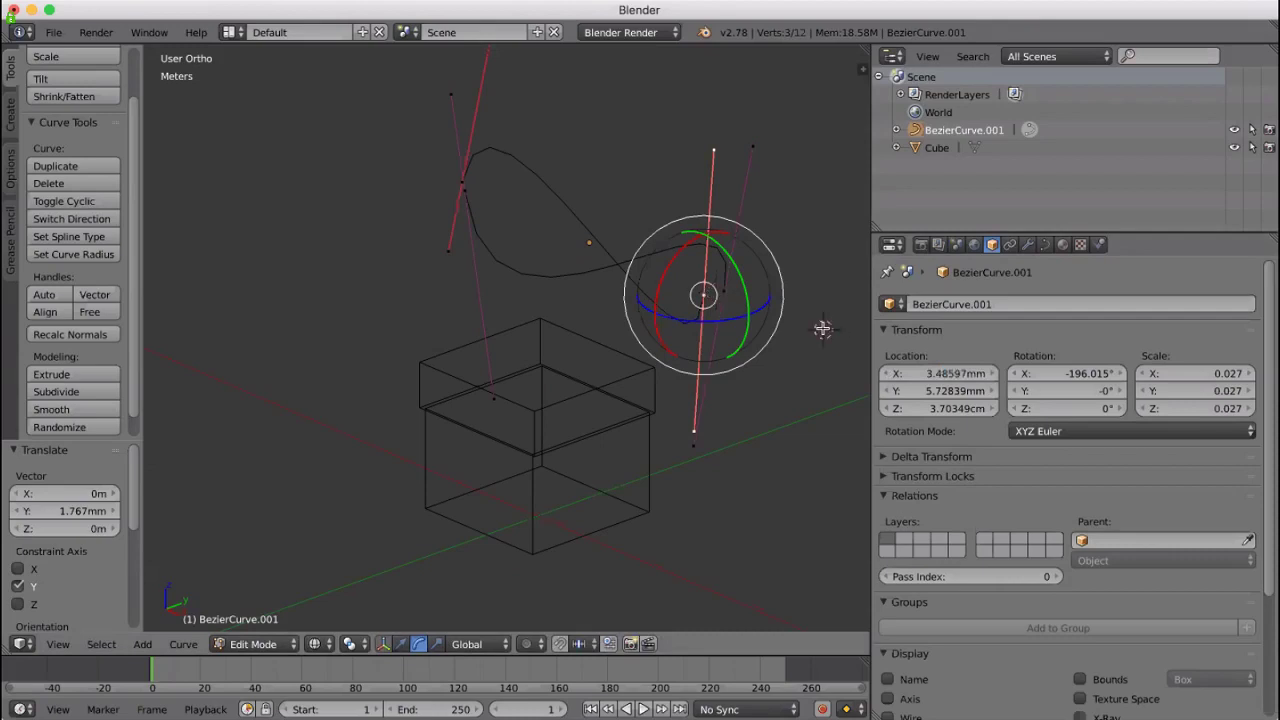
Try rotating a handle and editing Location Y, then cancel and undo the rotation
middle_click_drag(826, 328, 813, 369)
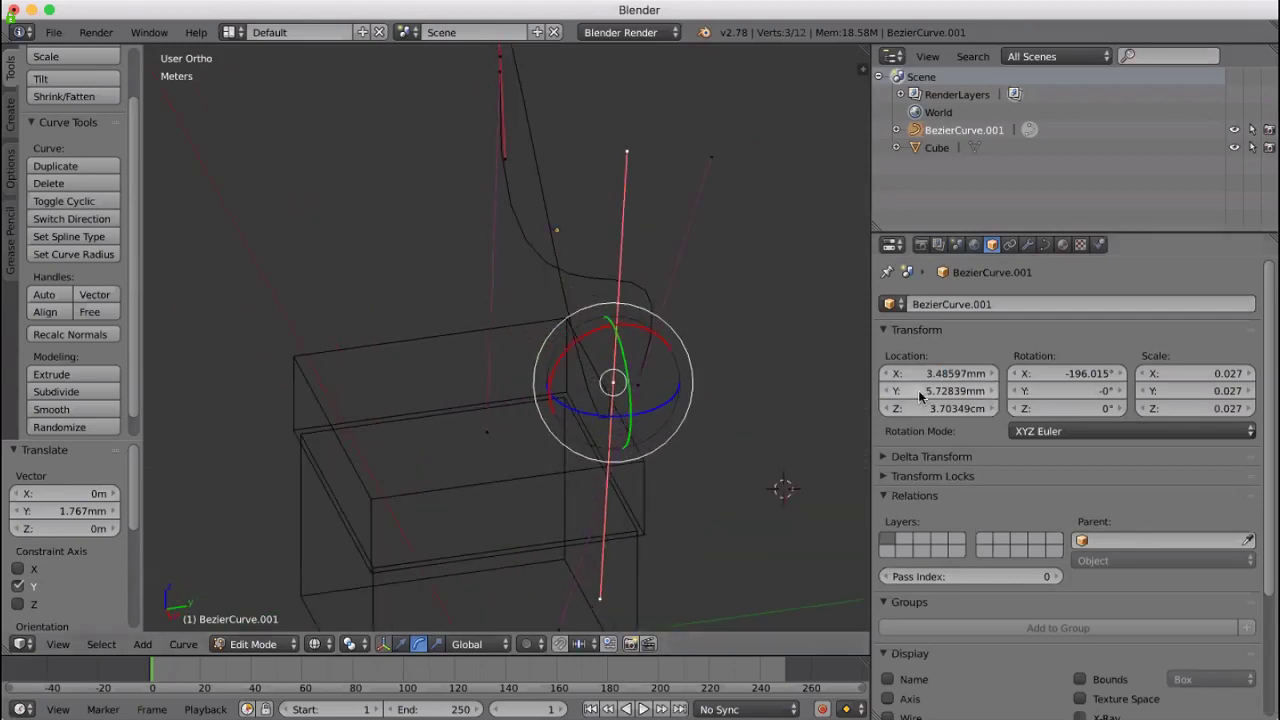
left_click_drag(634, 385, 640, 384)
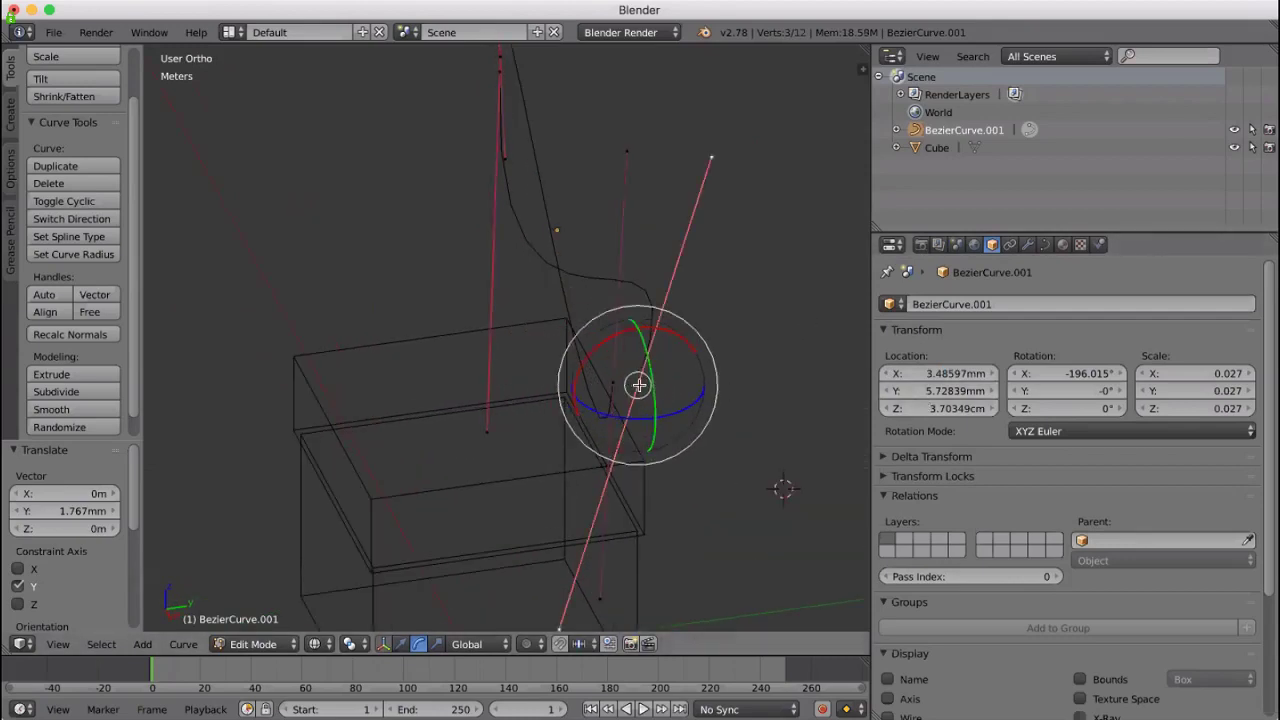
left_click(975, 395)
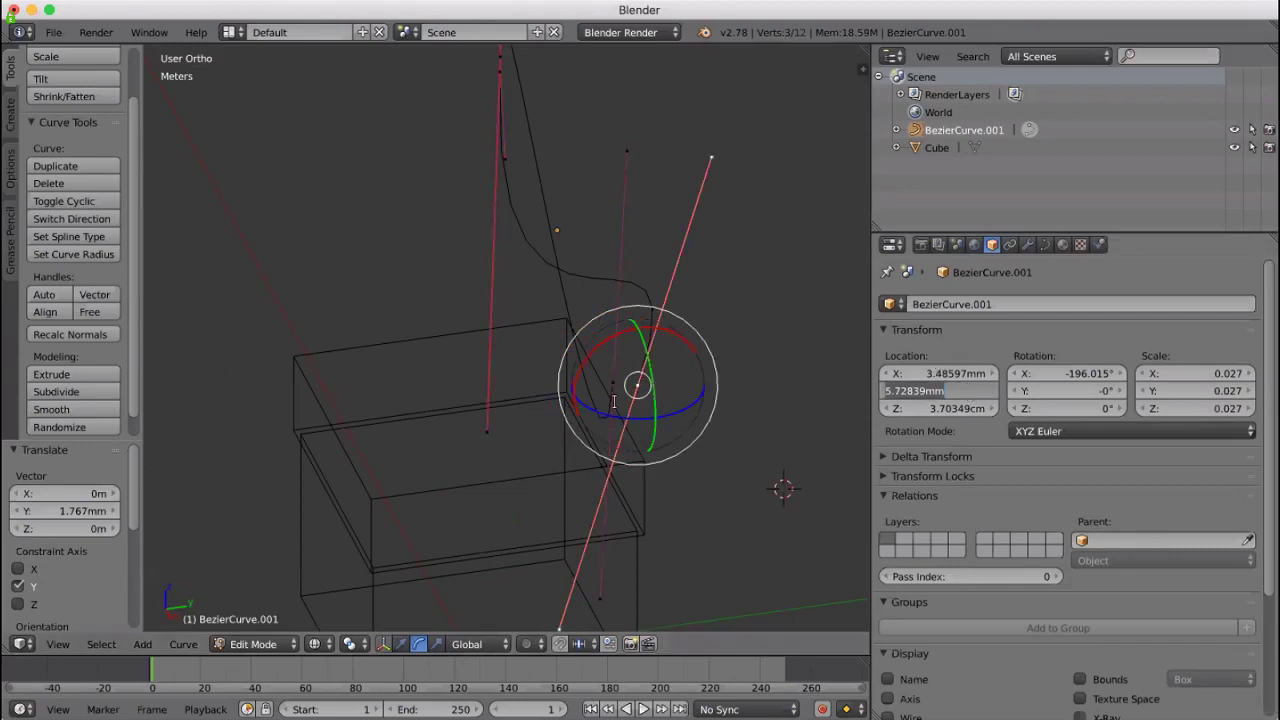
key("Escape")
key("ctrl+z")
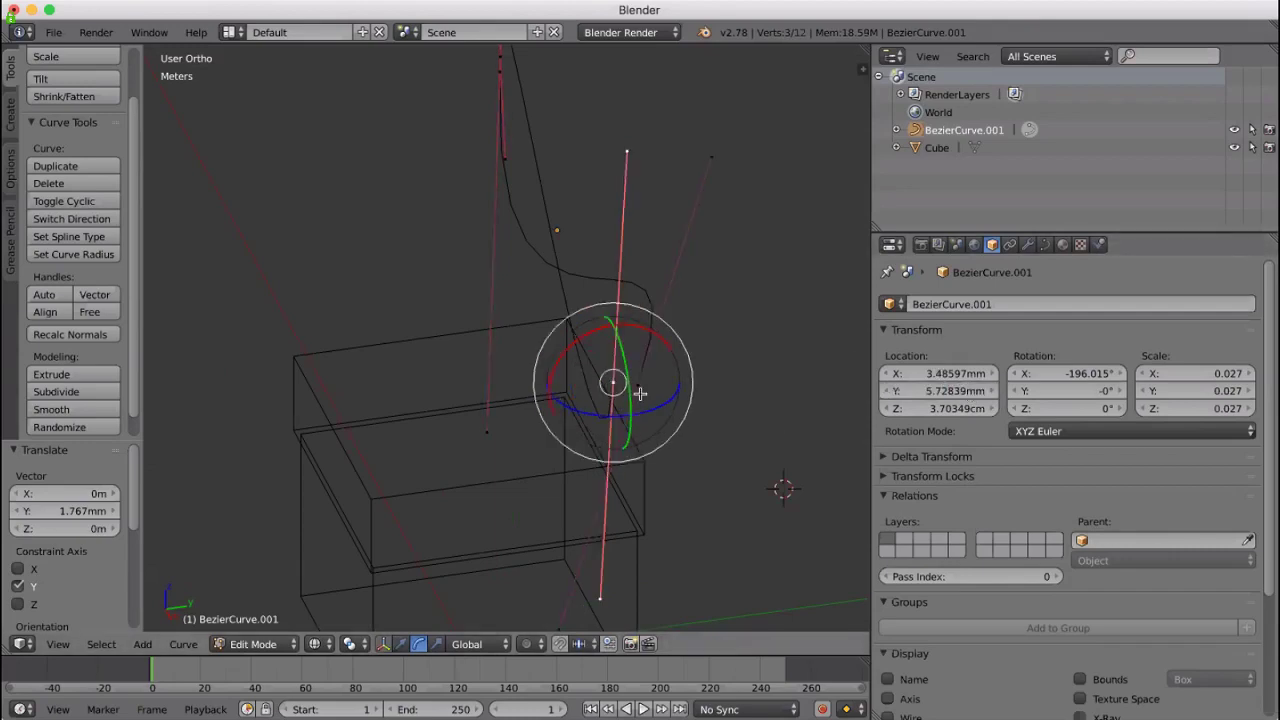
Inspect Location Y (5.72839 mm) and Location Z of the handle points, moving on to Rotation X
left_click(966, 391)
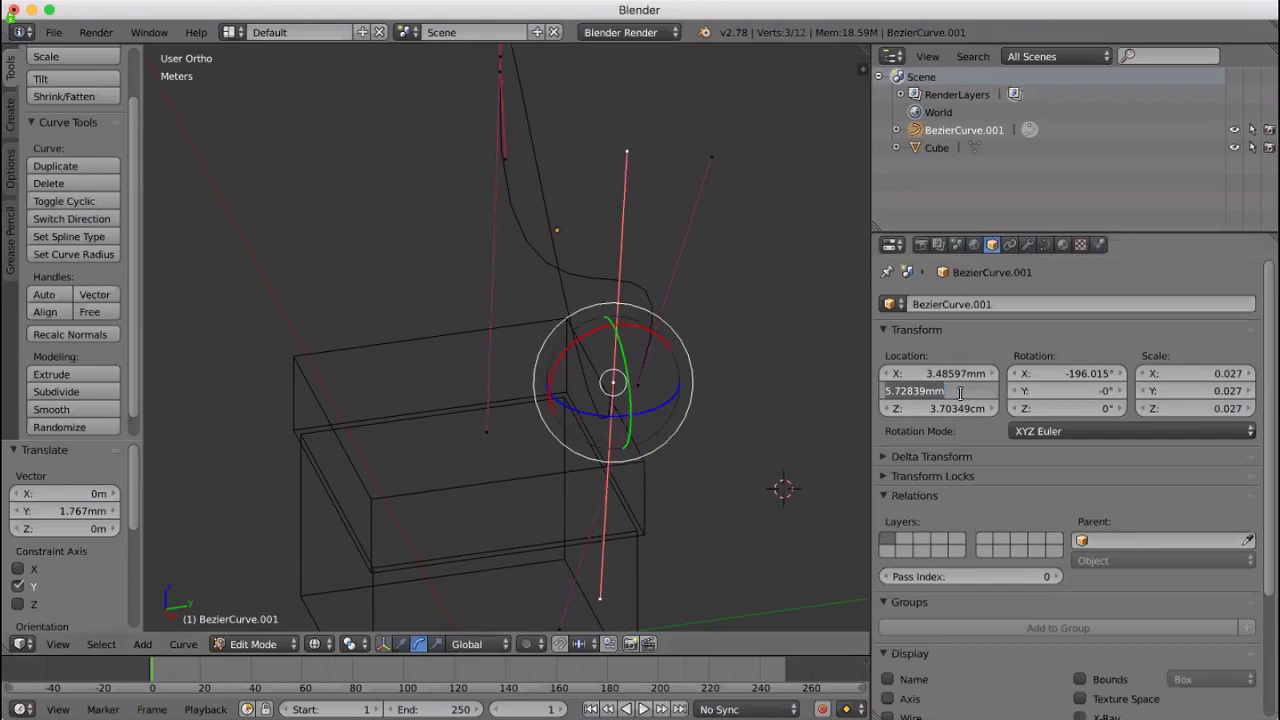
left_click(898, 396)
key("Escape")
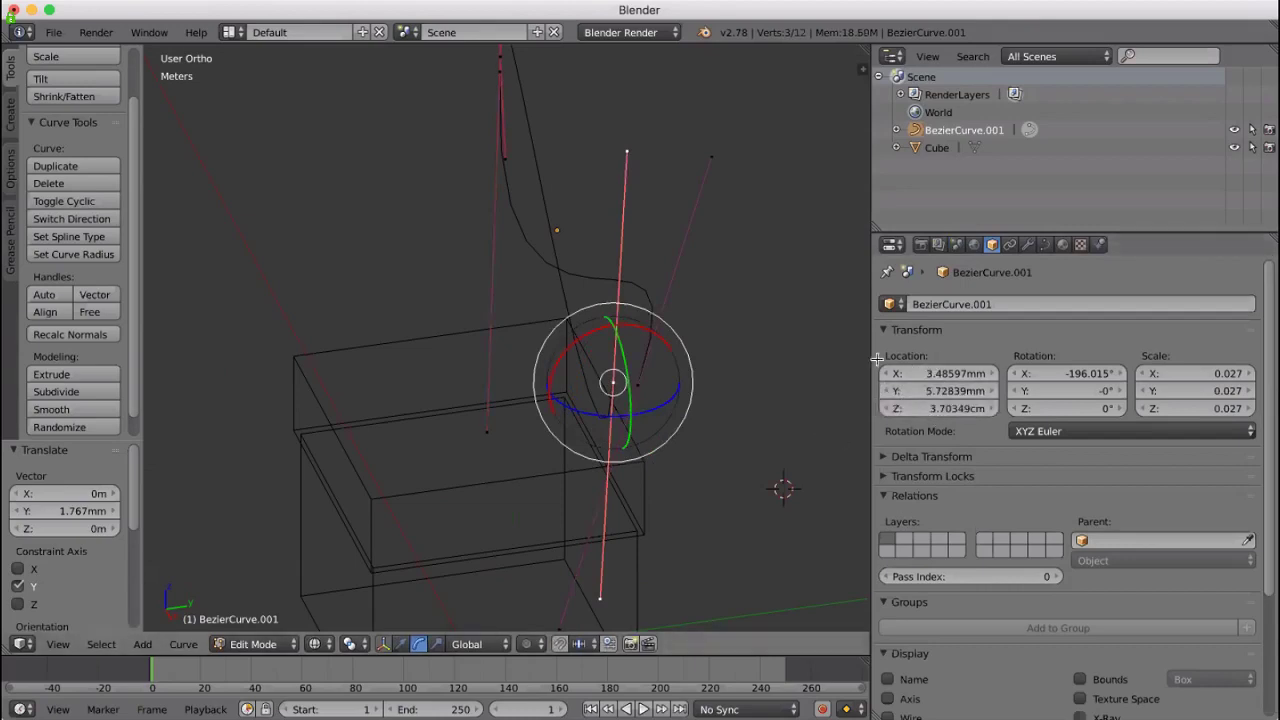
right_click(688, 382)
left_click(950, 409)
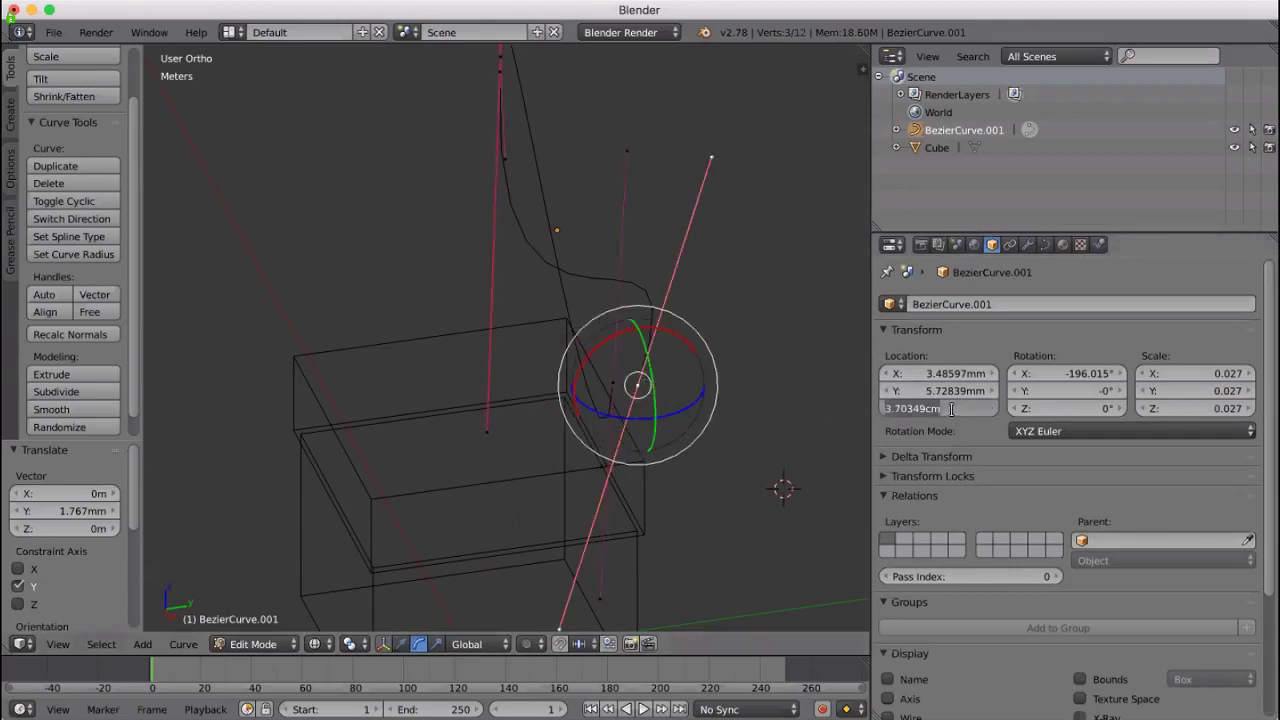
right_click(612, 381)
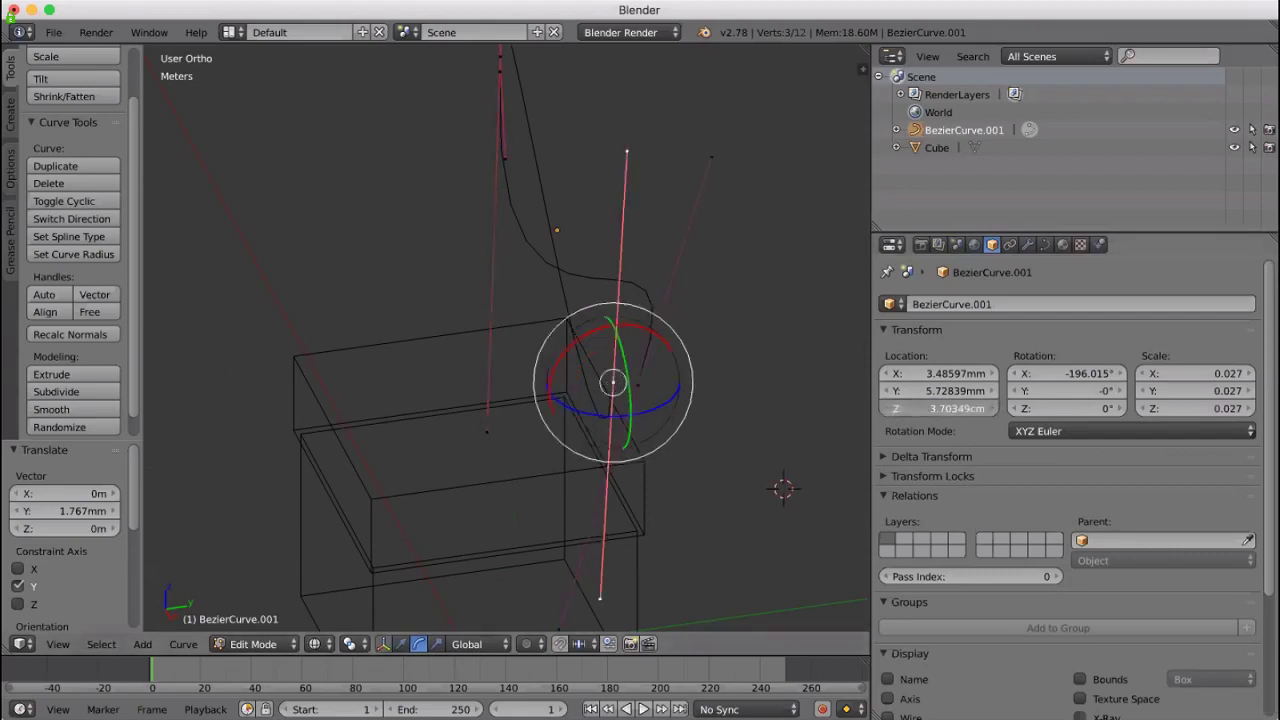
left_click(950, 409)
key("ctrl+a")
key("Tab")
key("Return")
scroll(791, 440, "right", 10)
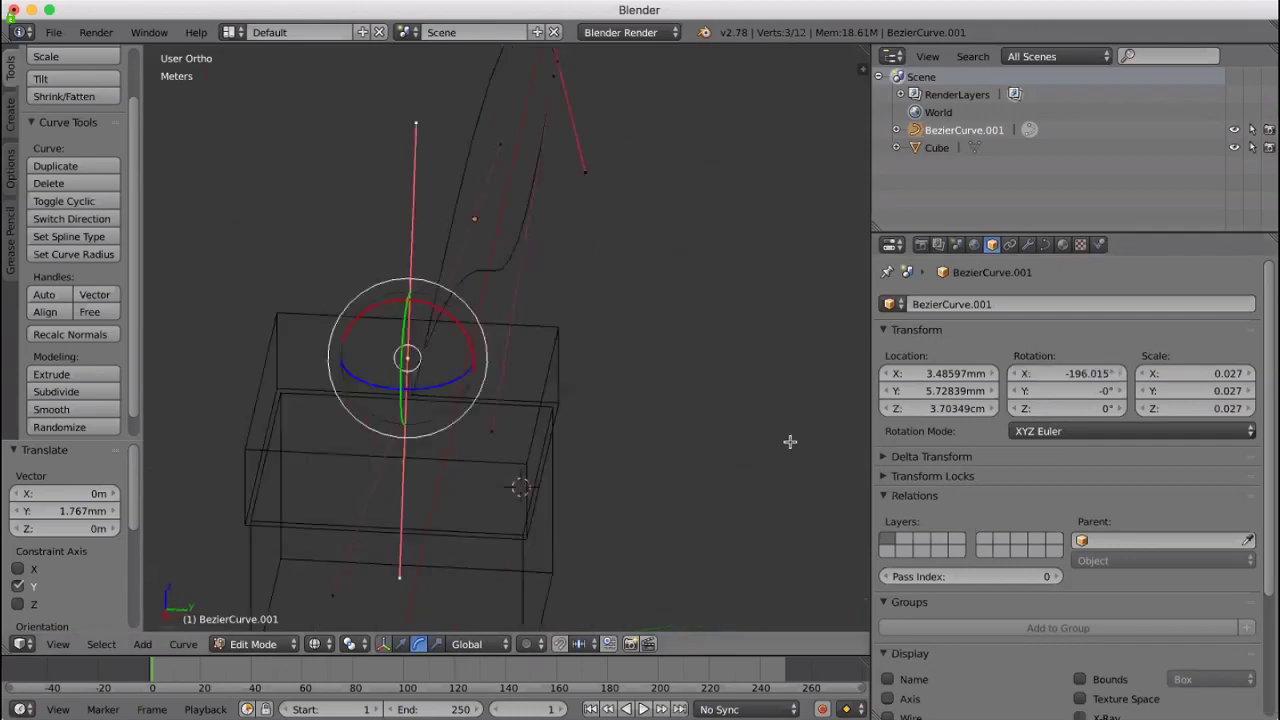
scroll(791, 437, "down", 10)
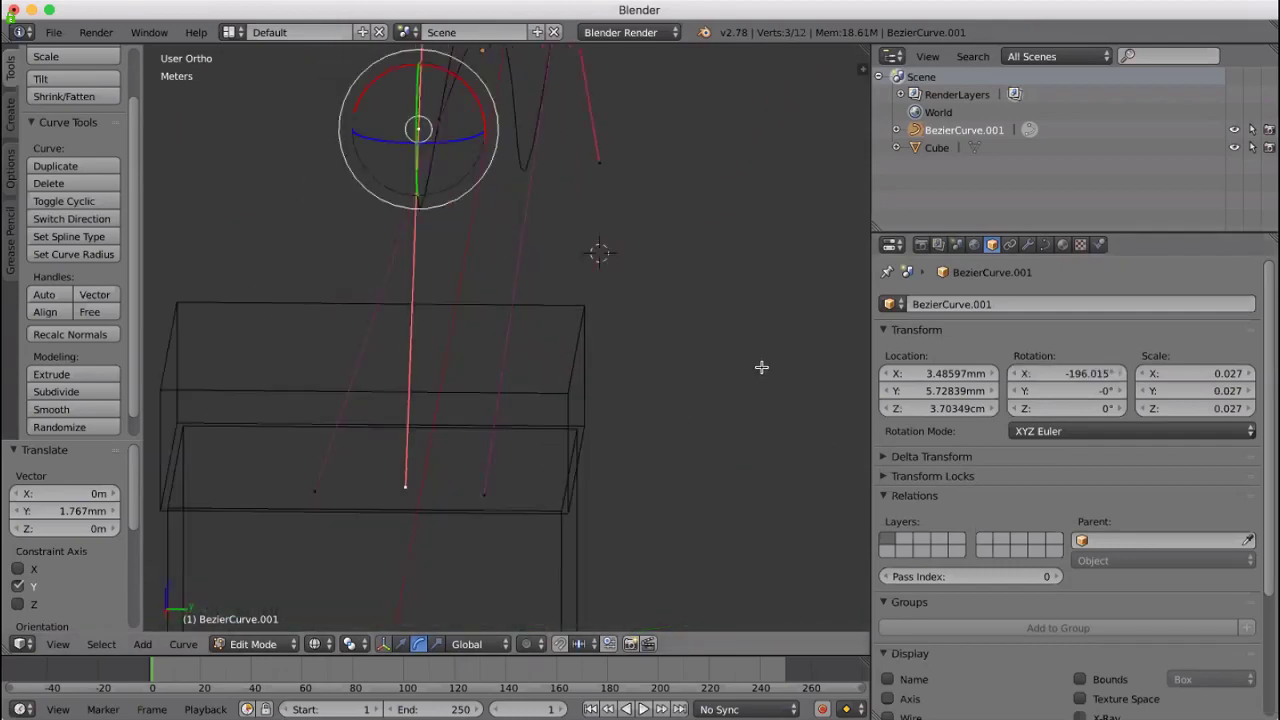
scroll(761, 367, "down", 5)
scroll(752, 395, "right", 15)
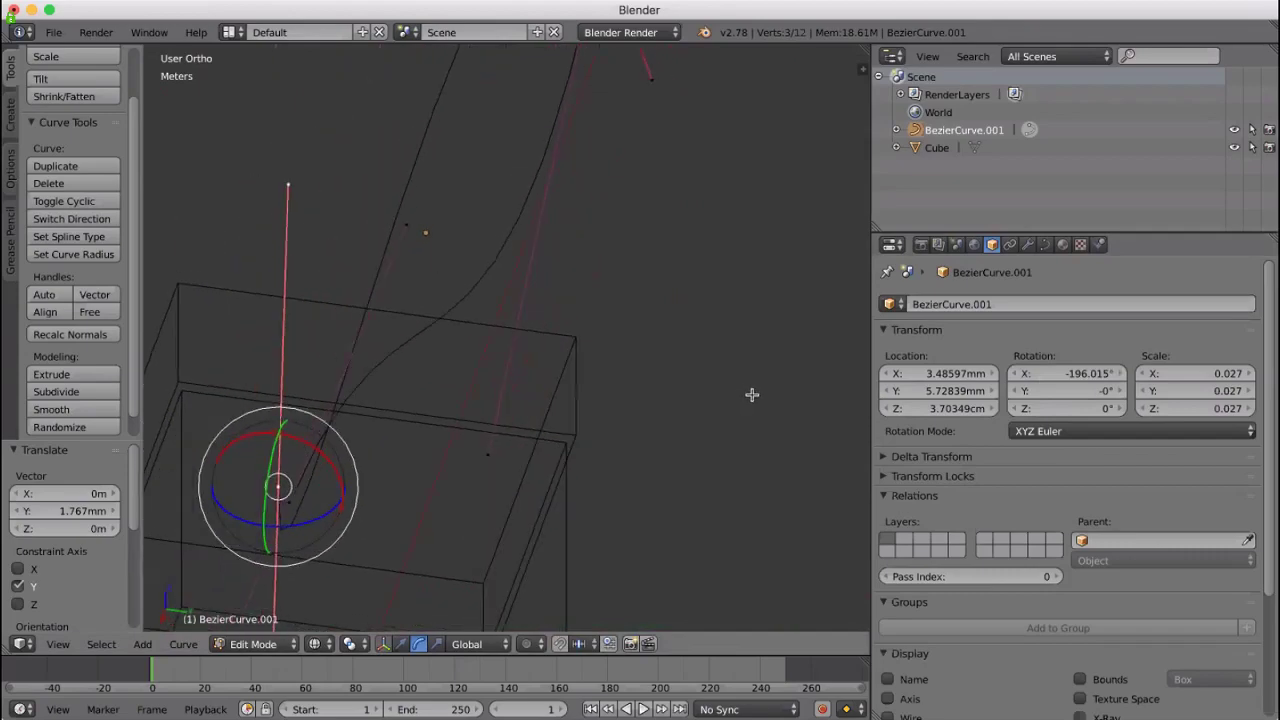
scroll(808, 396, "left", 15)
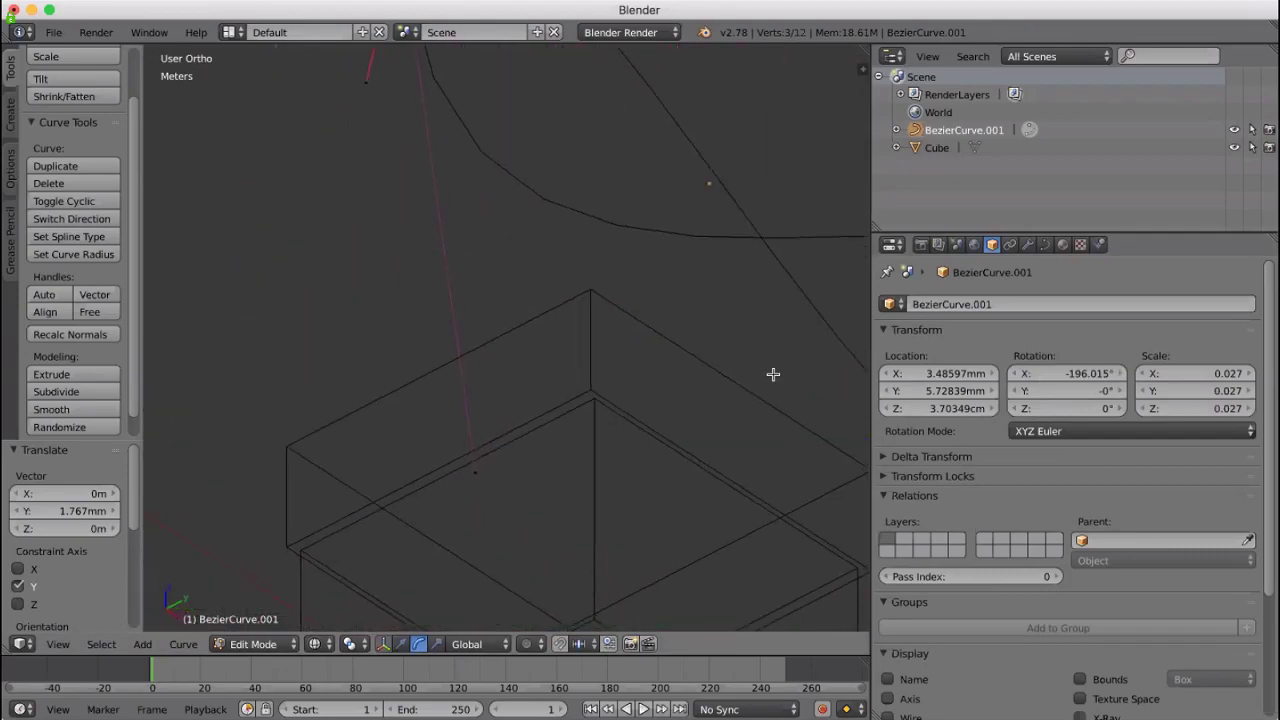
scroll(724, 395, "right", 15)
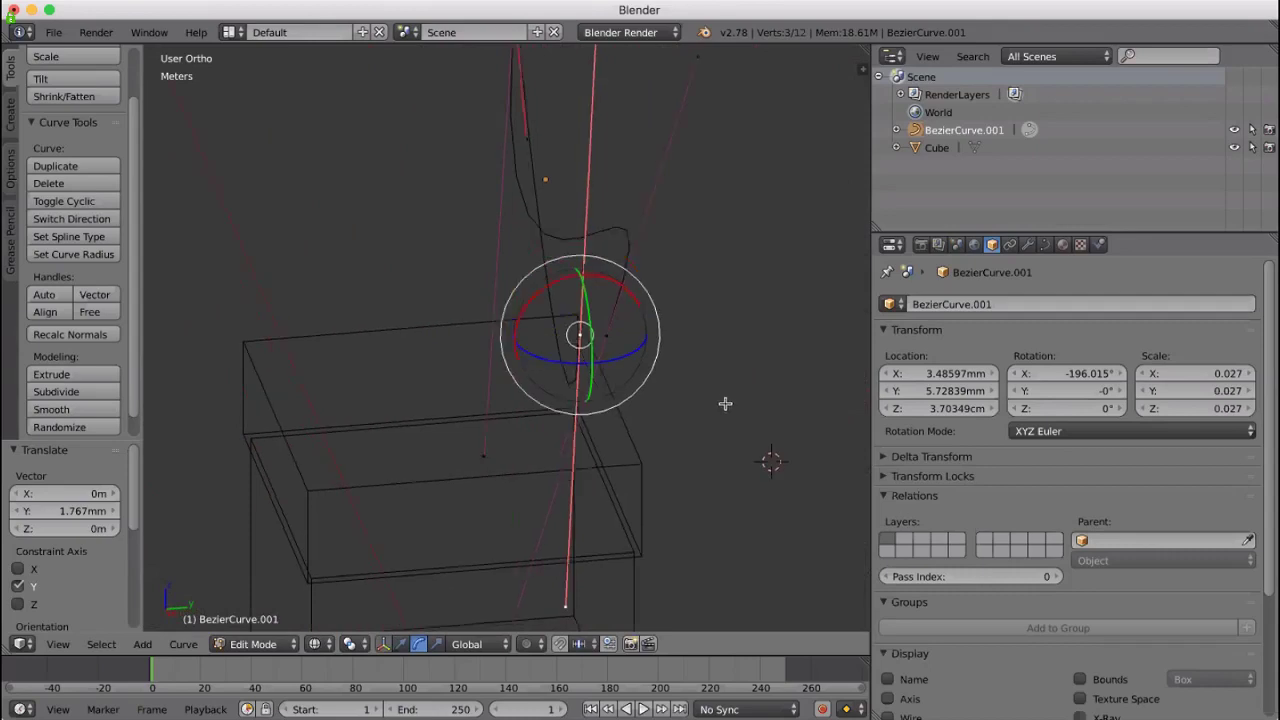
scroll(727, 400, "left", 10)
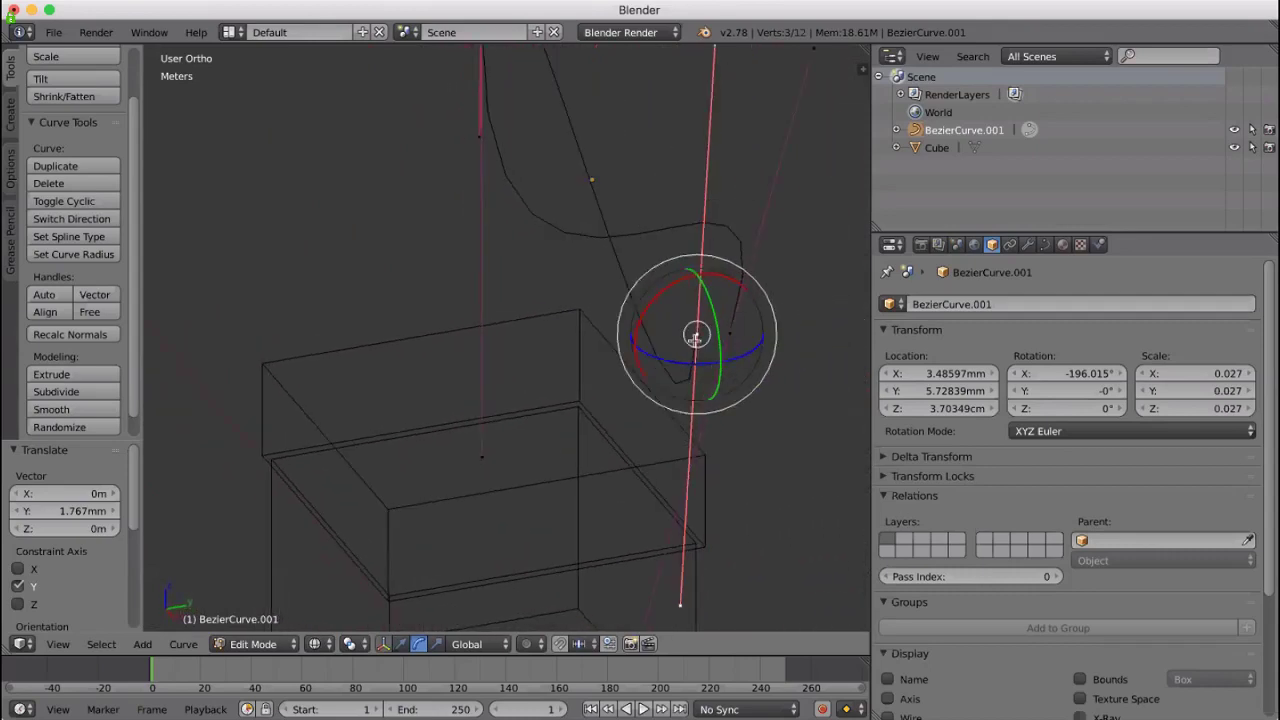
double_click(938, 373)
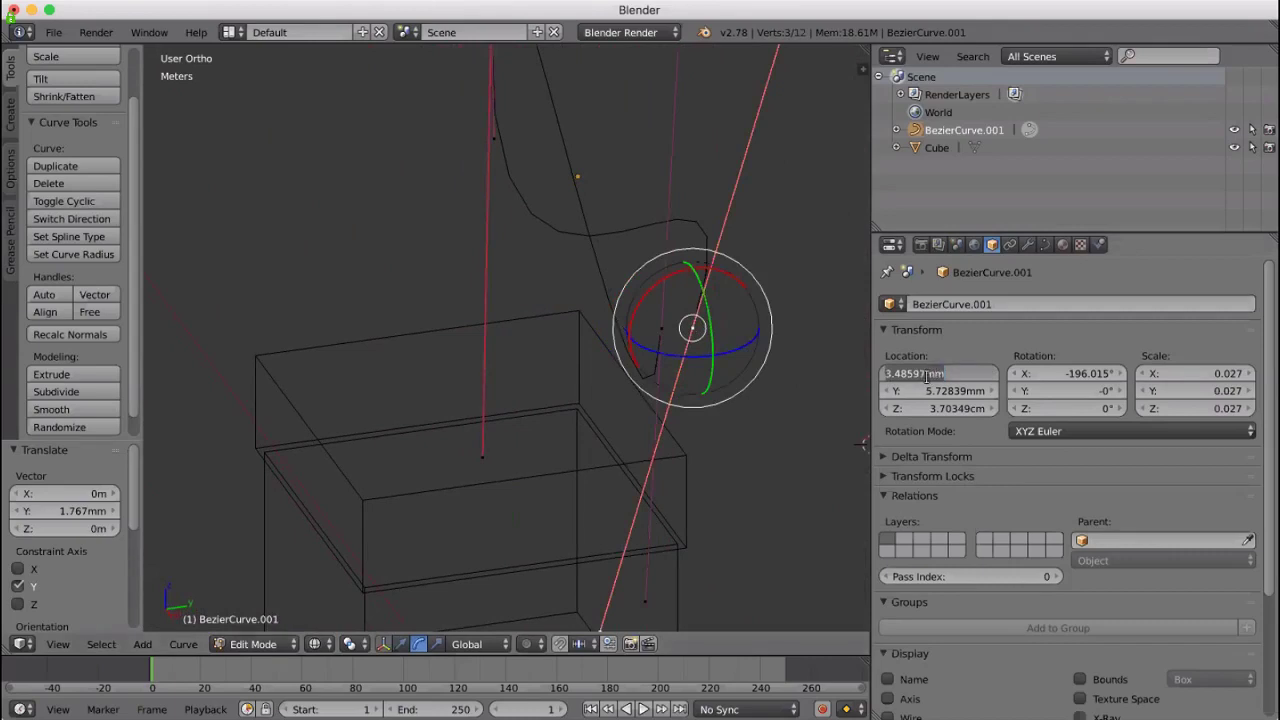
mouse_move(663, 340)
left_mouse_down()
mouse_move(617, 323)
mouse_move(663, 326)
left_mouse_up()
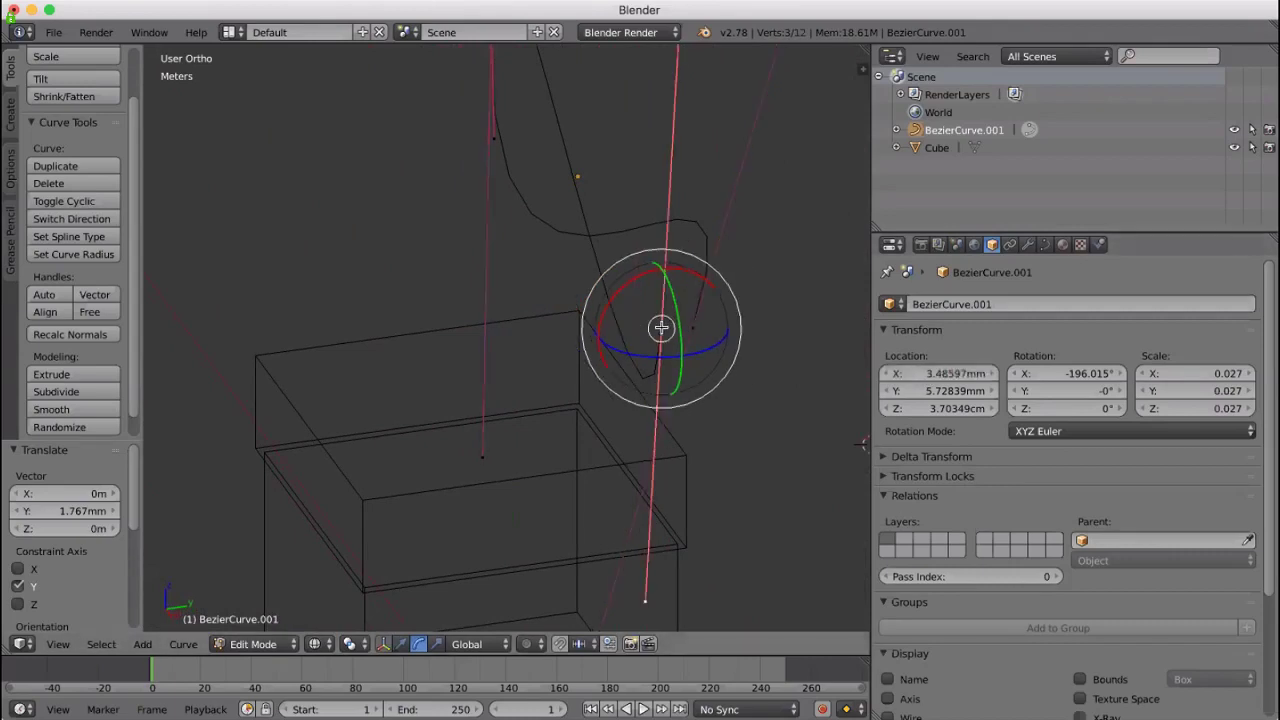
double_click(966, 376)
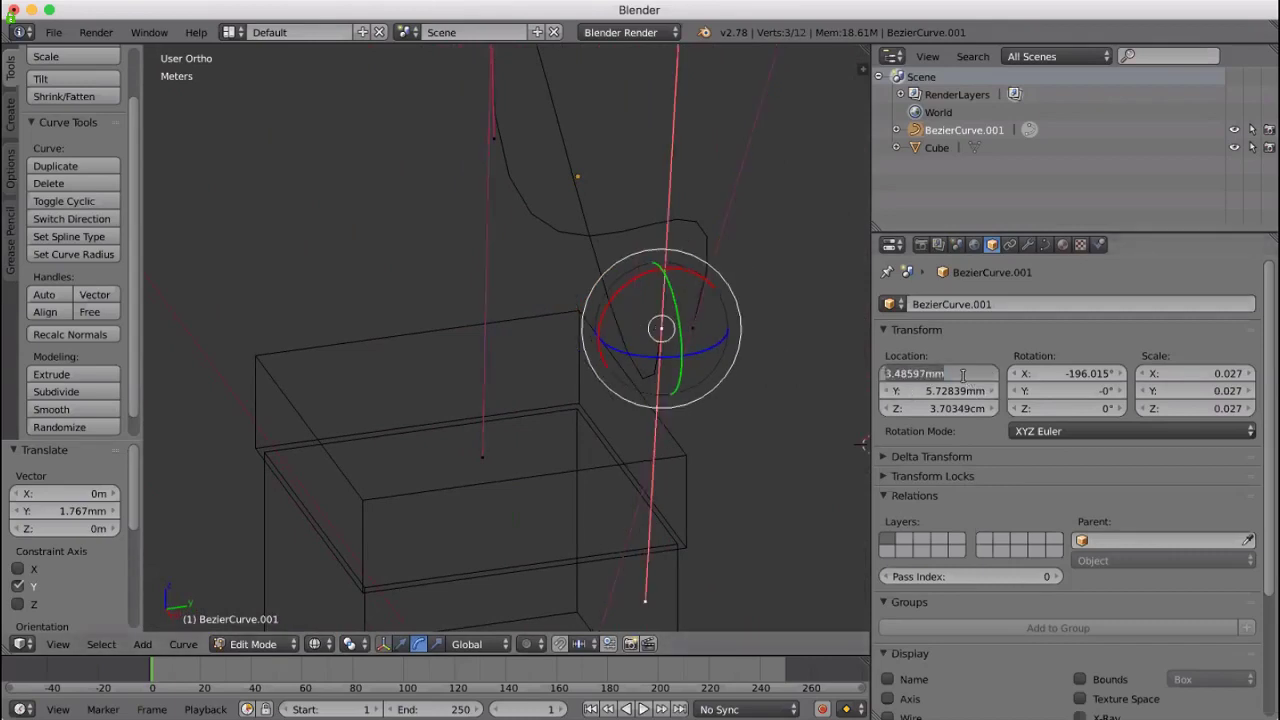
left_click(960, 375)
key("Tab")
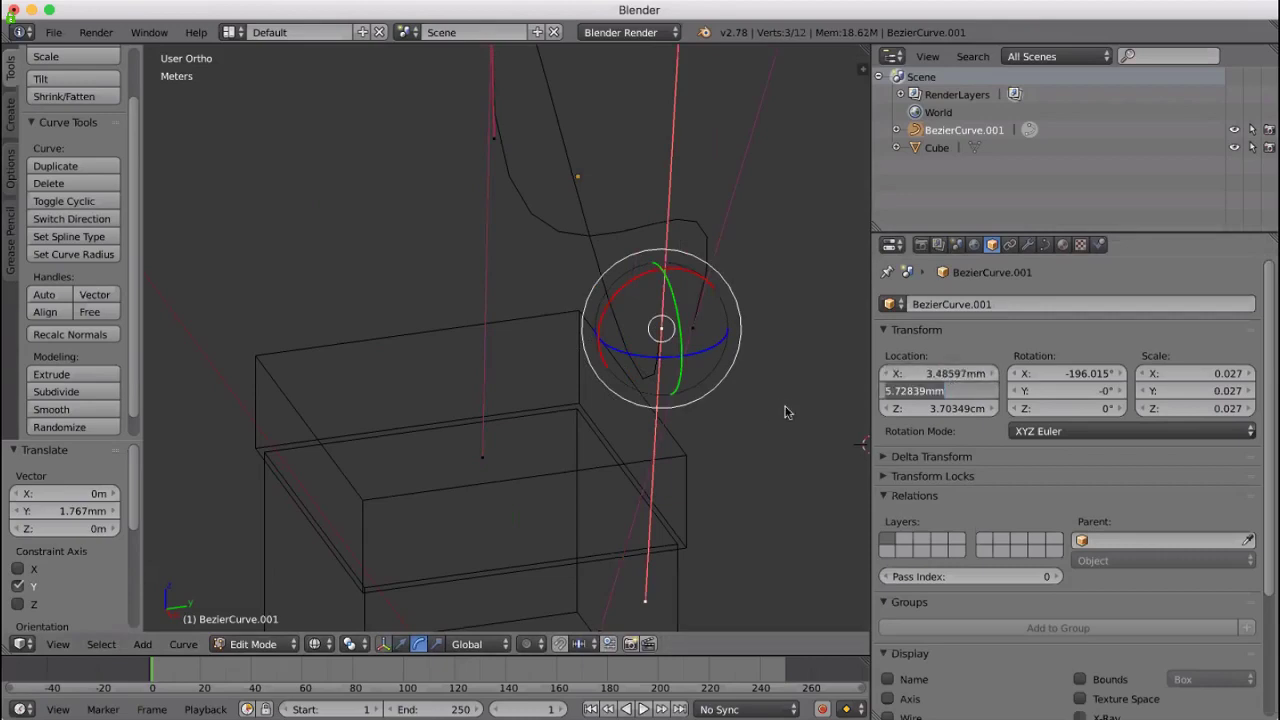
key("Return")
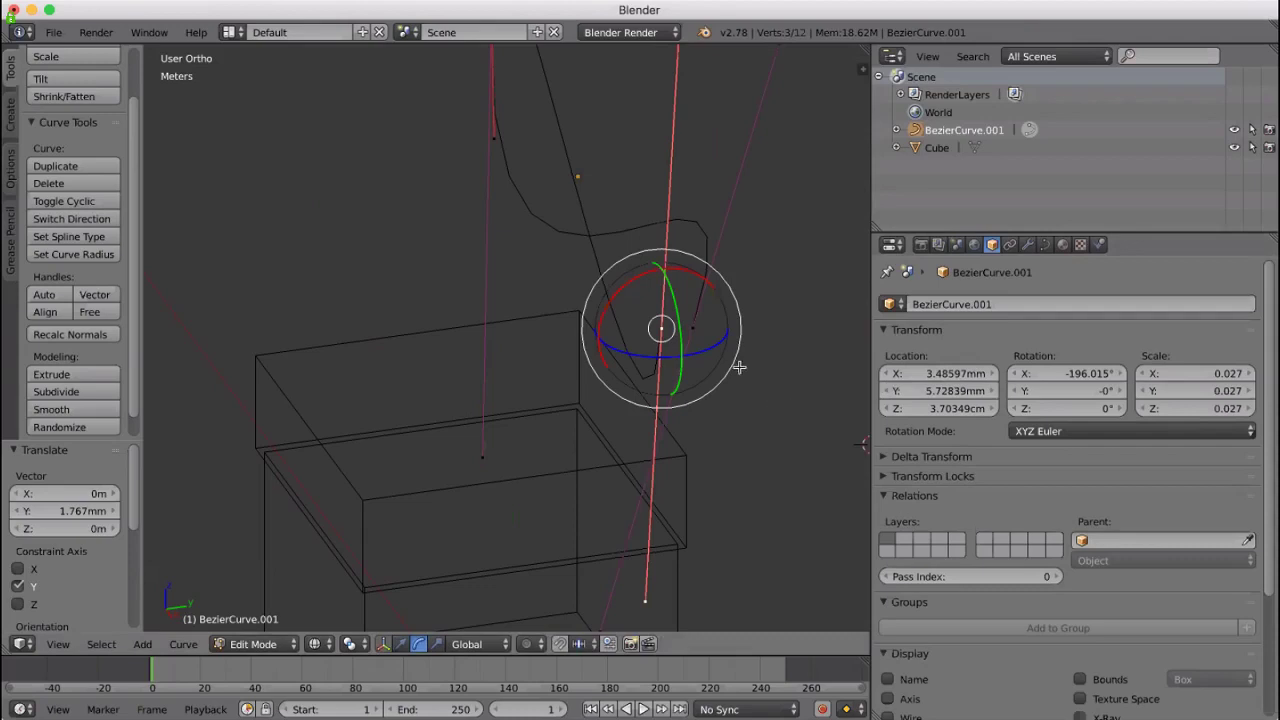
right_click(692, 328)
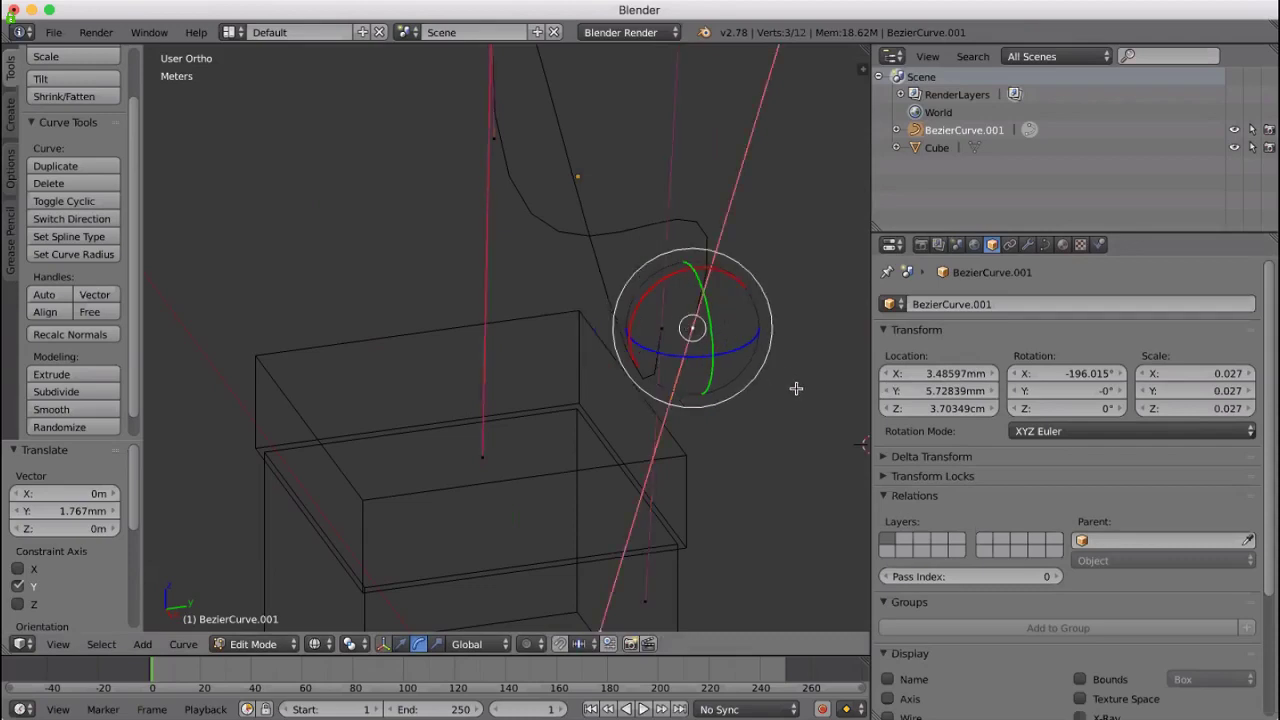
left_click(926, 393)
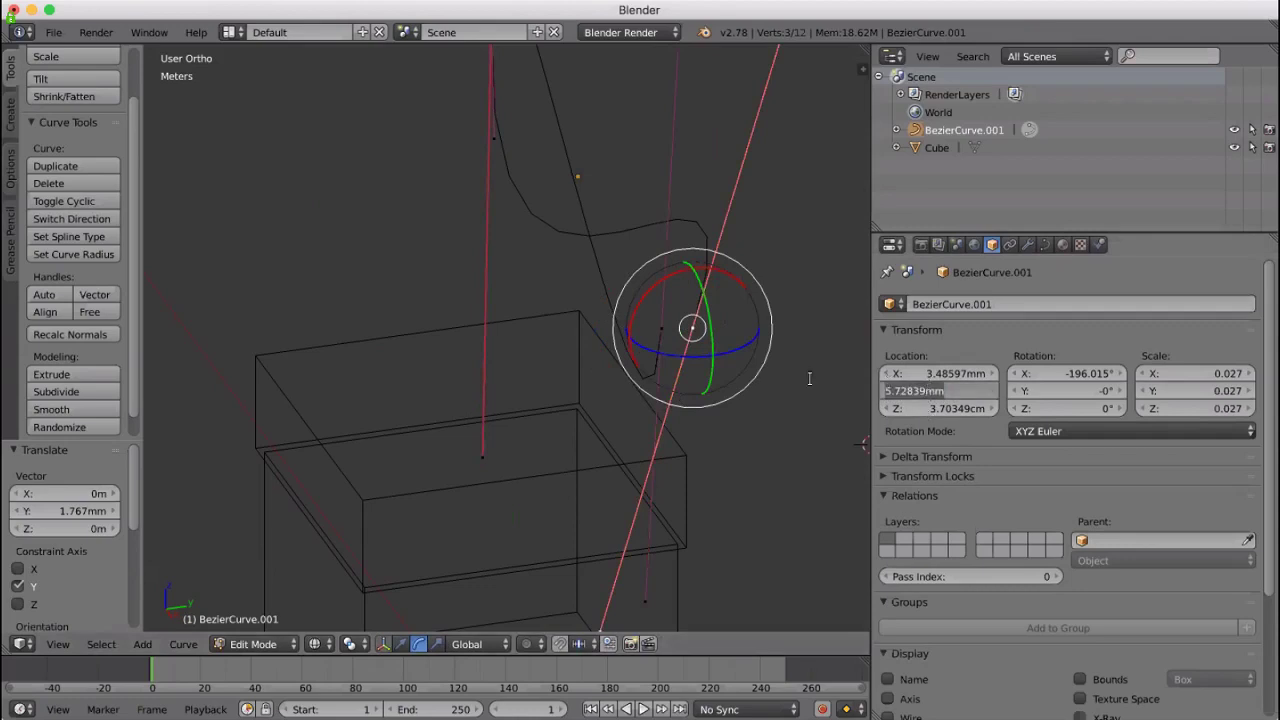
key("Escape")
right_click(661, 328)
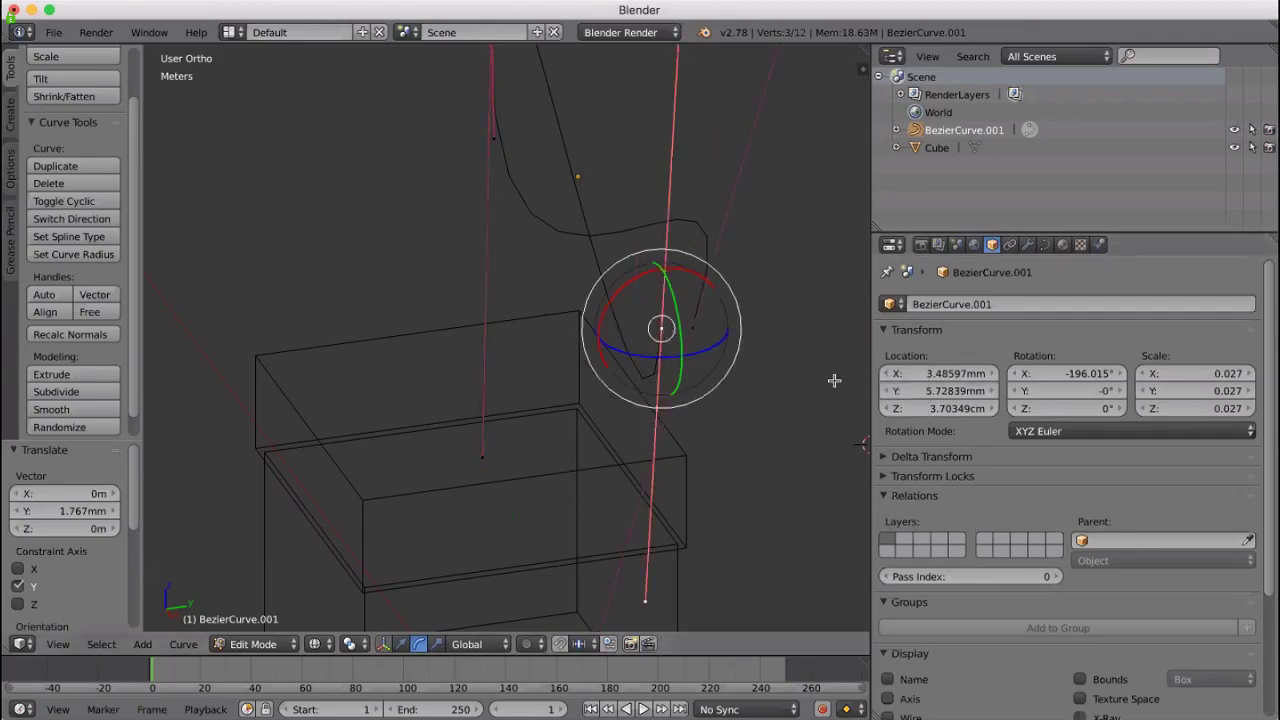
left_click(964, 393)
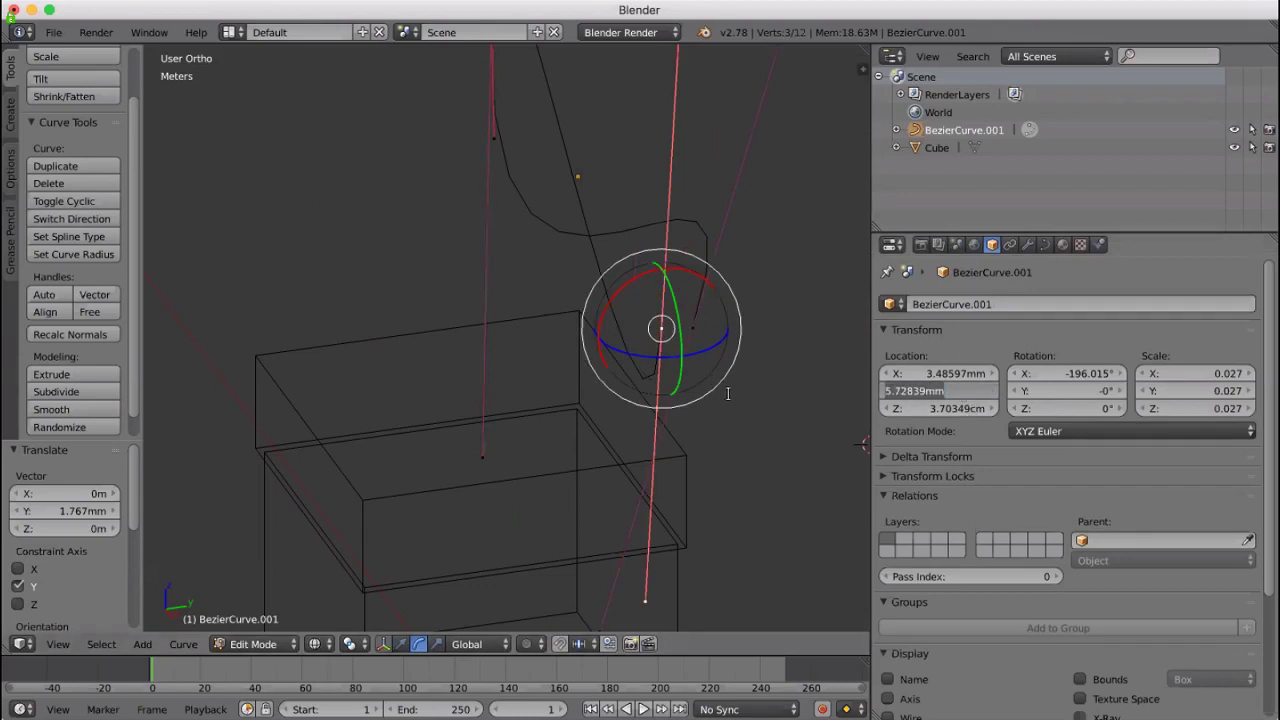
left_click(660, 350)
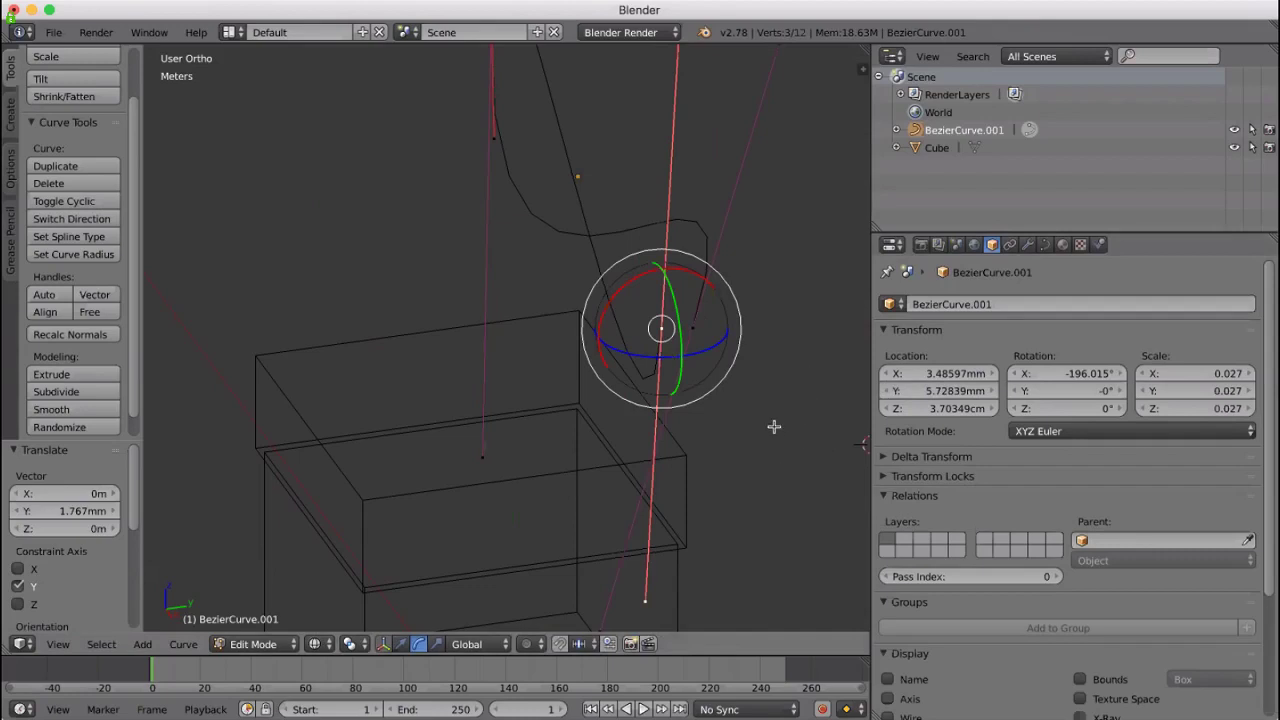
Orbit and zoom the view to inspect the bow curve loops above the wireframe box
scroll(790, 422, "right", 5)
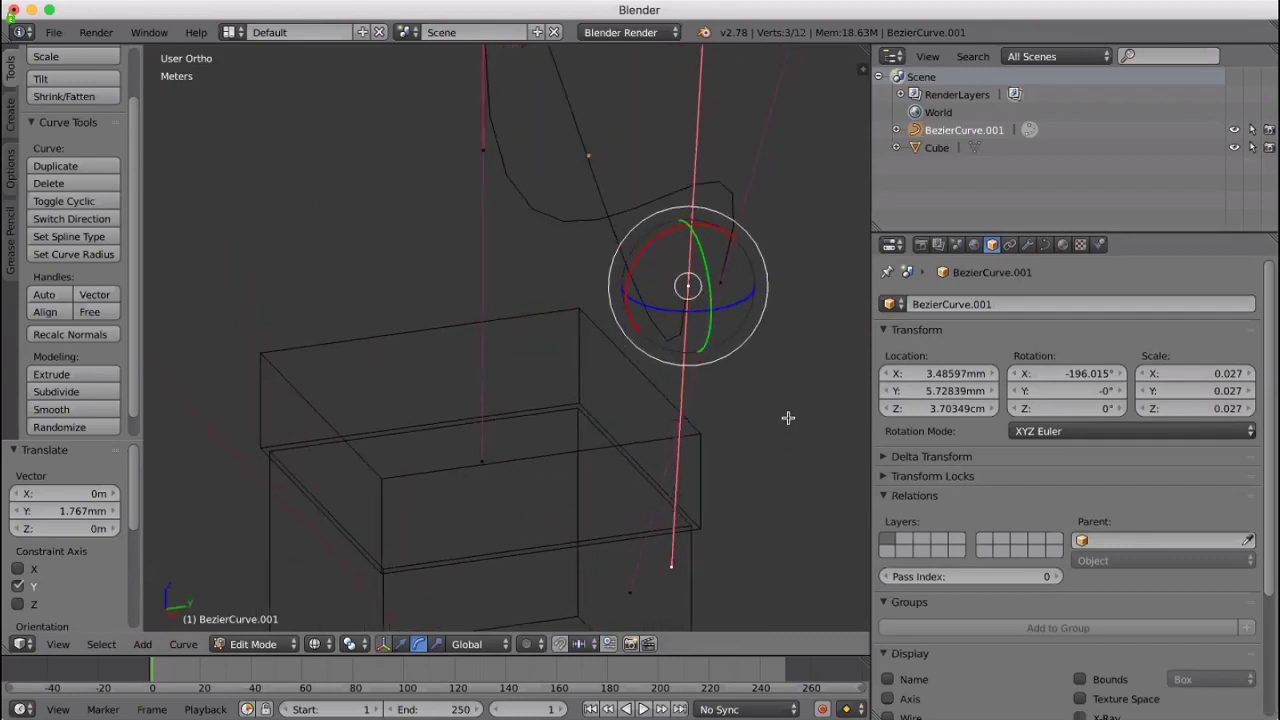
scroll(786, 418, "right", 10)
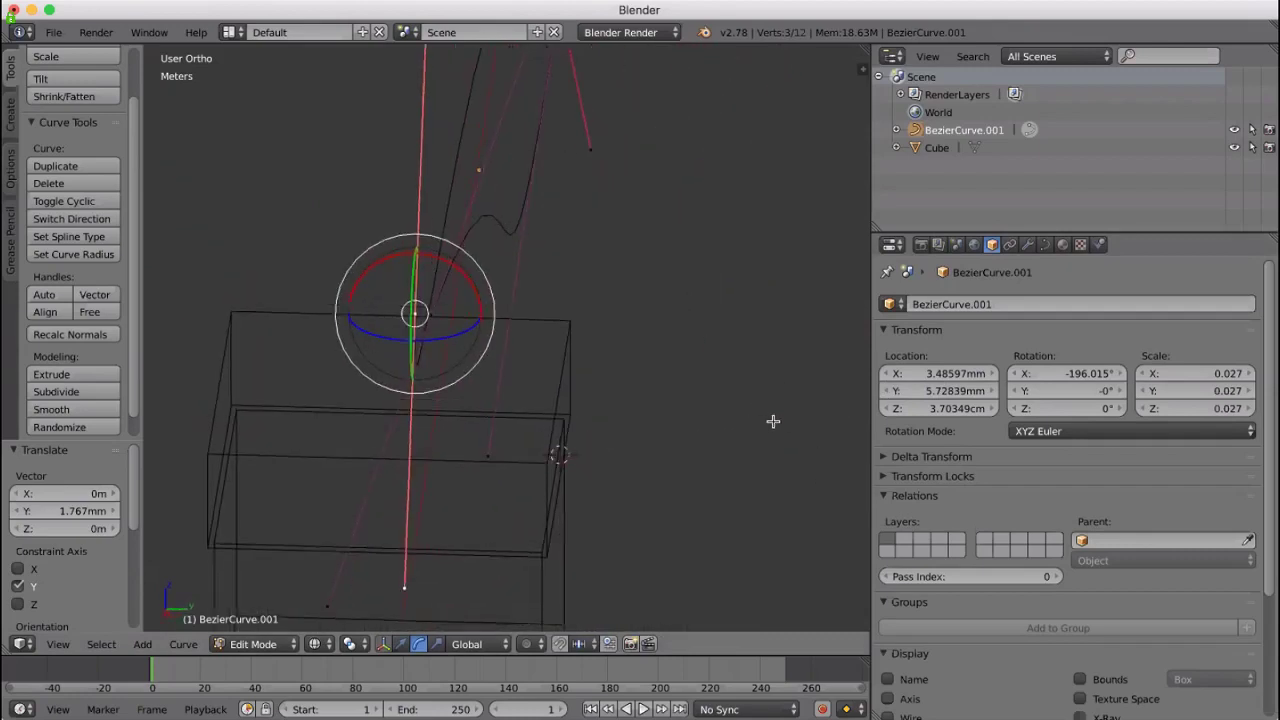
scroll(772, 421, "left", 5)
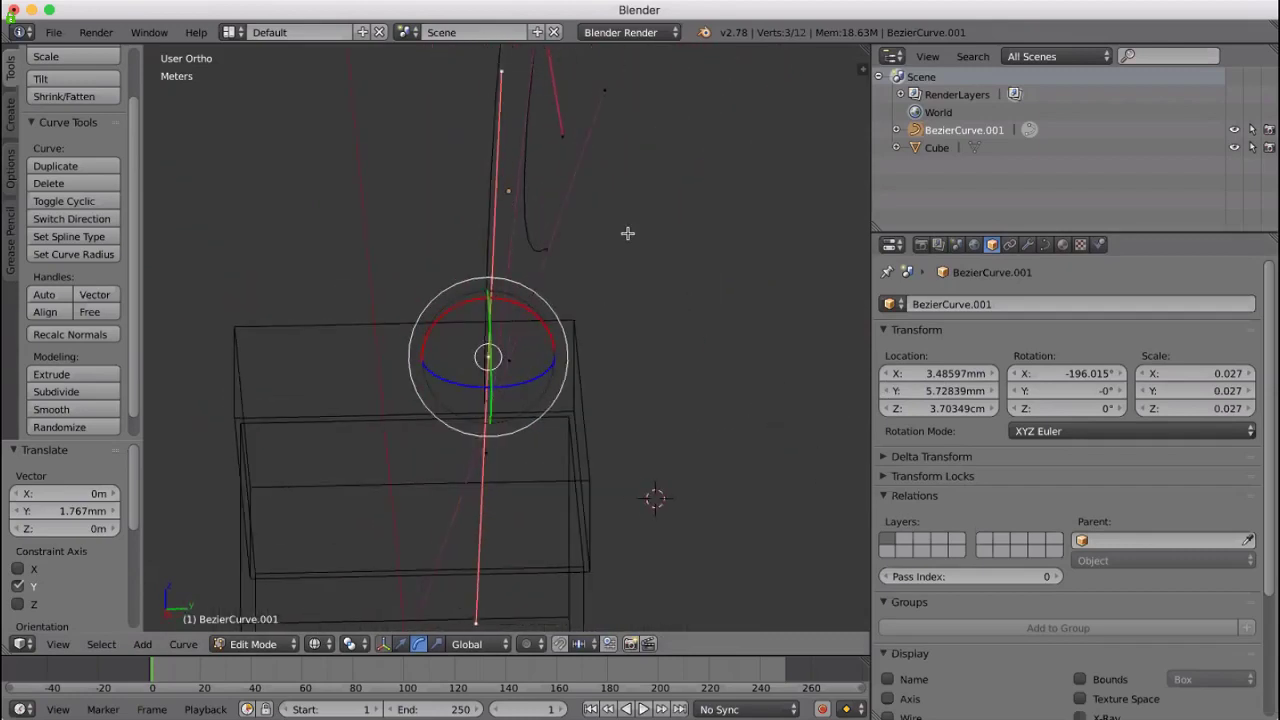
scroll(728, 394, "left", 5)
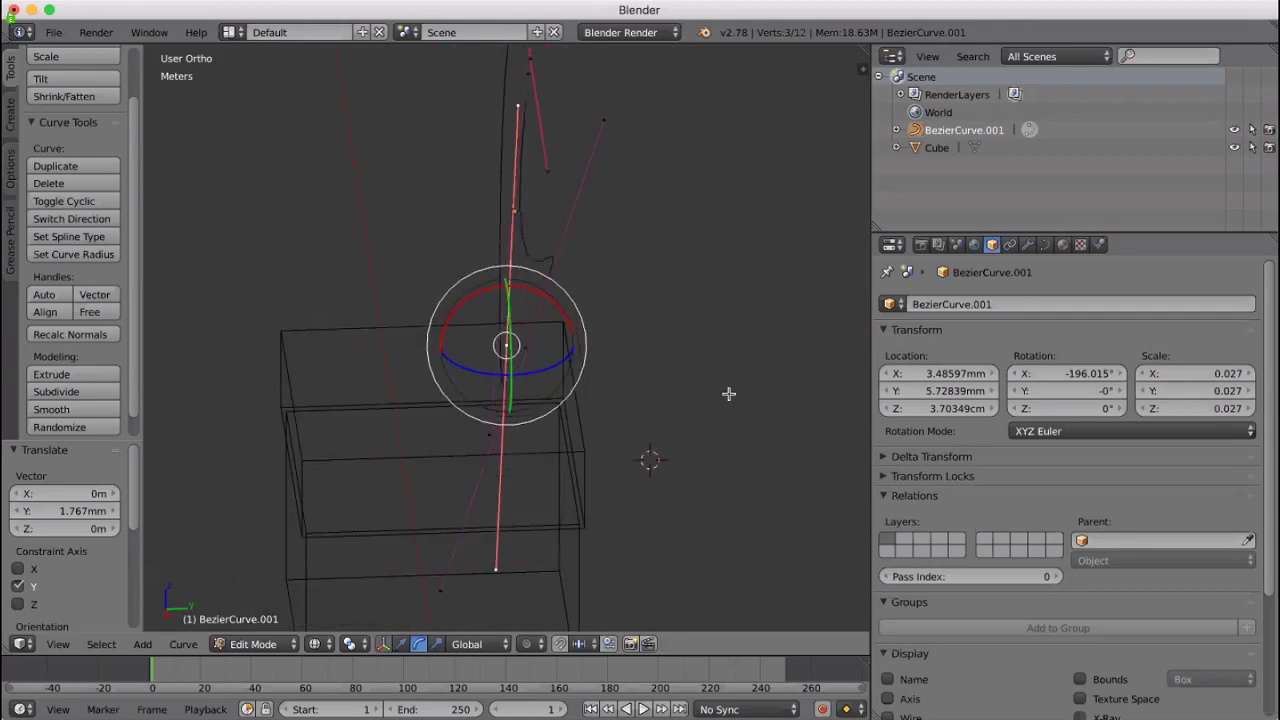
scroll(690, 432, "left", 5)
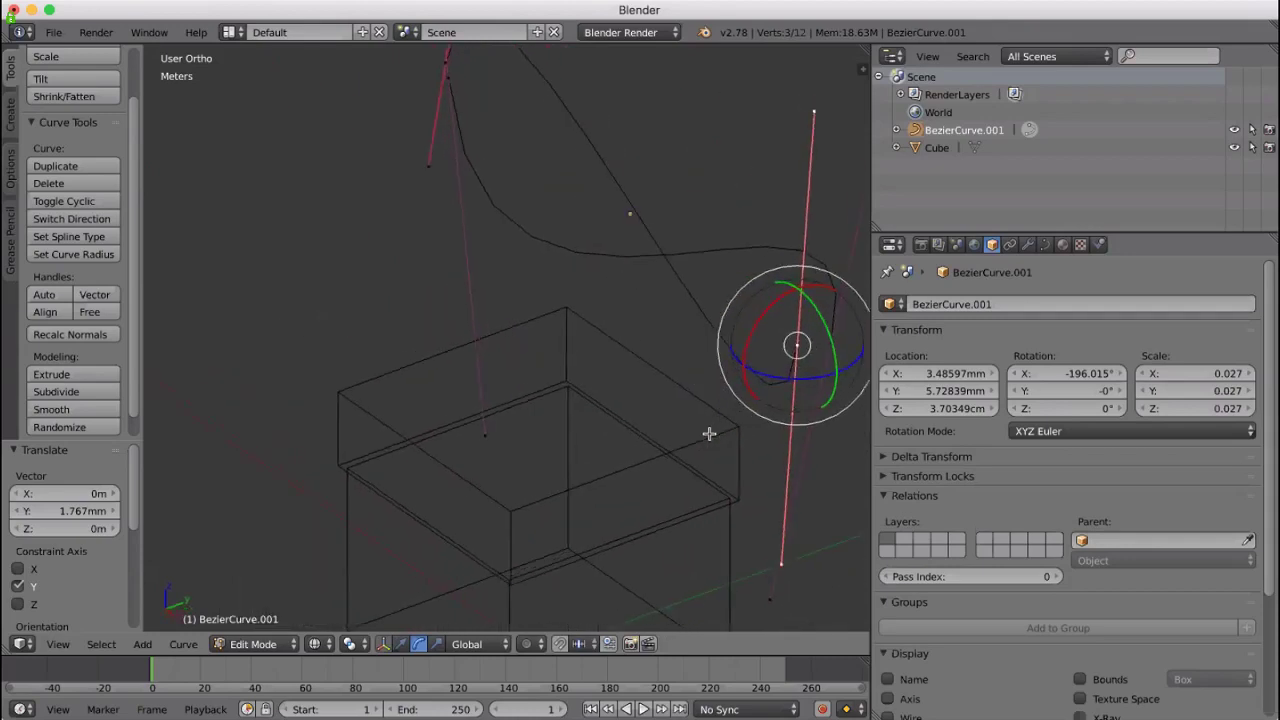
scroll(709, 433, "left", 10)
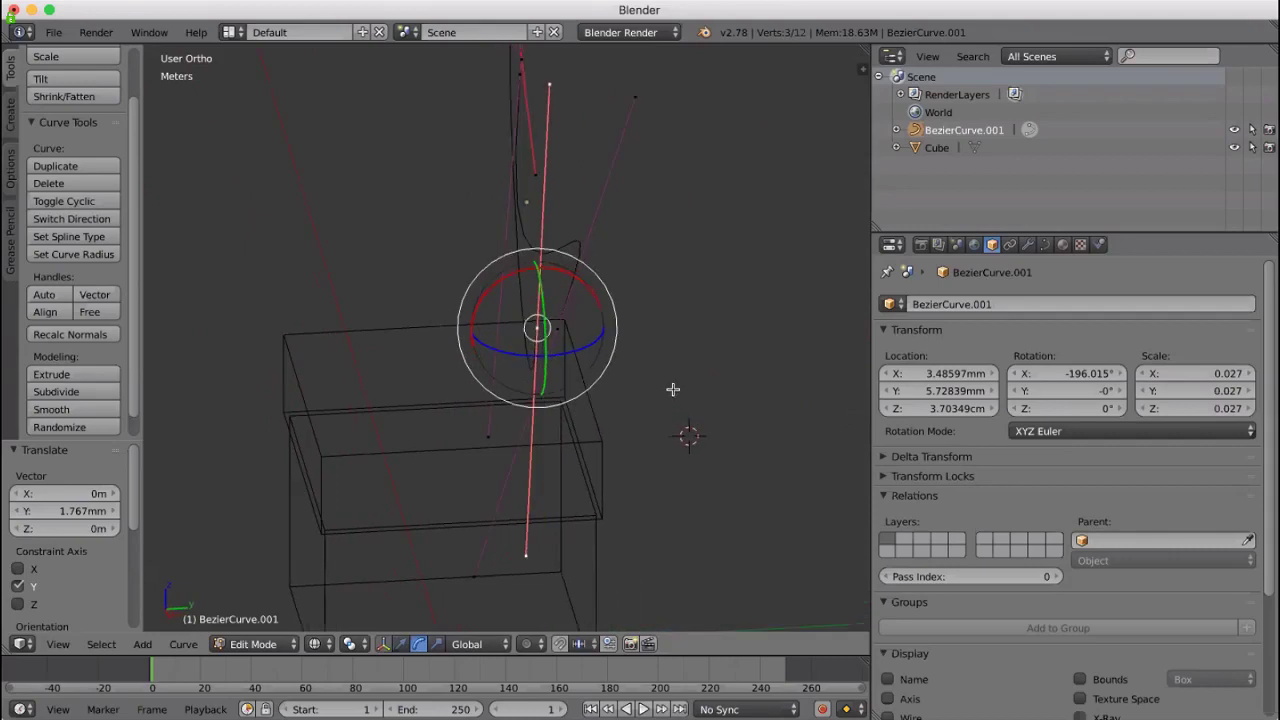
scroll(666, 366, "left", 6)
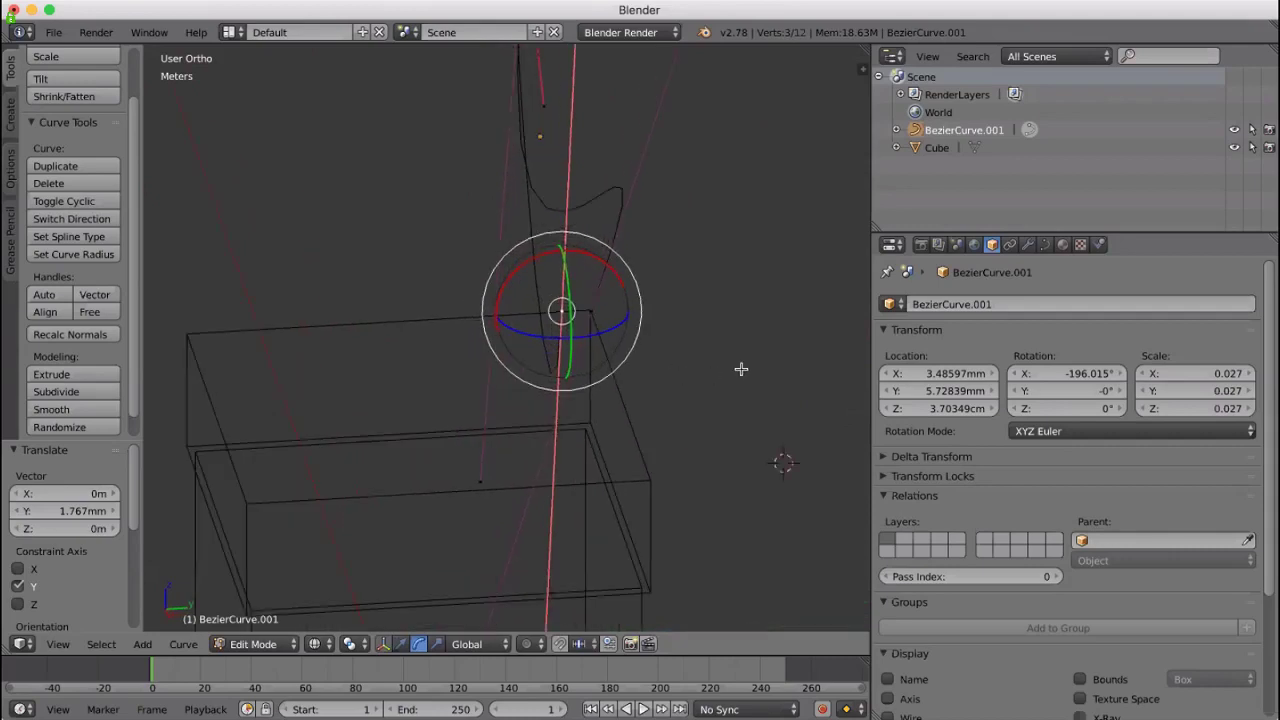
scroll(717, 380, "left", 2)
scroll(740, 380, "left", 8)
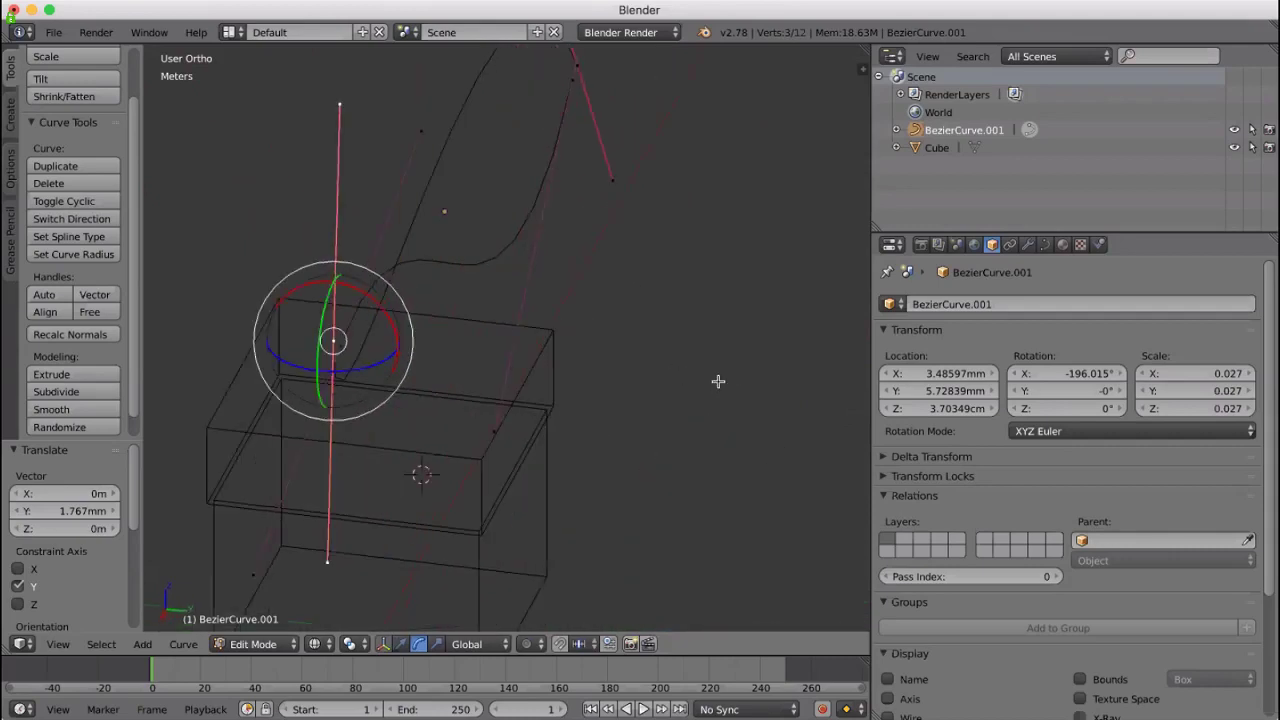
scroll(718, 381, "left", 4)
scroll(723, 380, "right", 8)
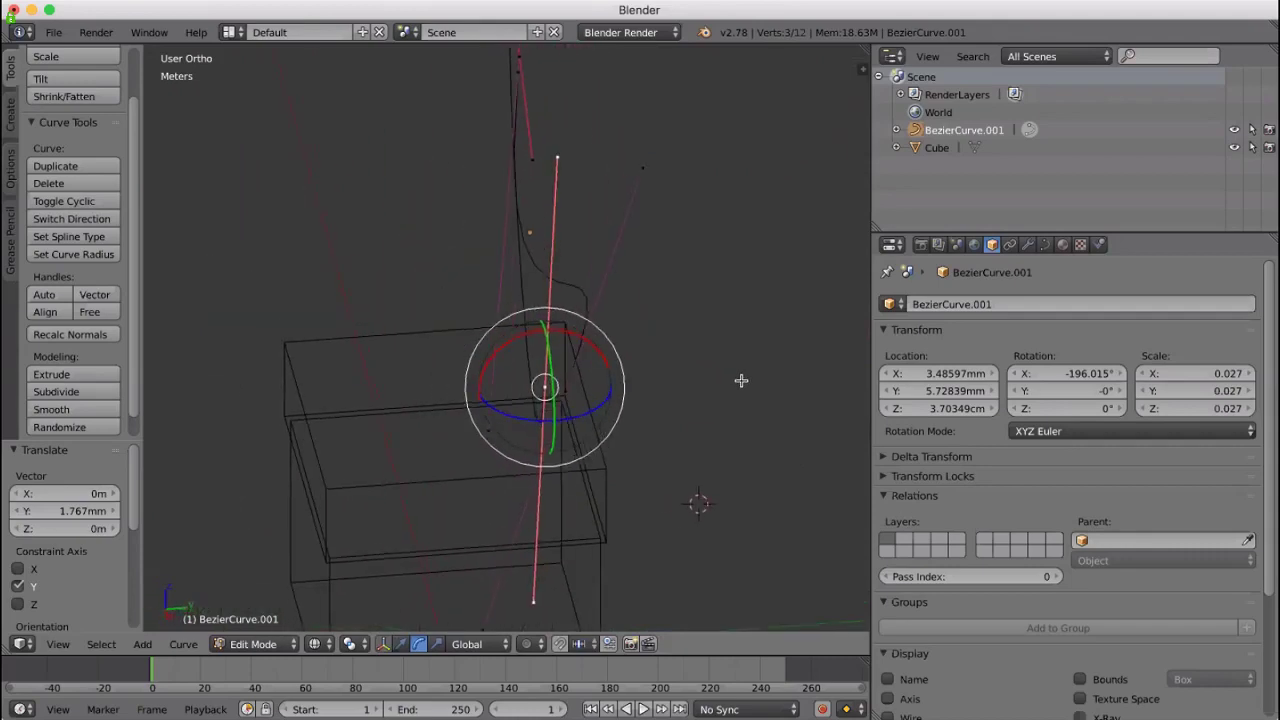
scroll(740, 380, "down", 5)
scroll(736, 379, "up", 3, "ctrl")
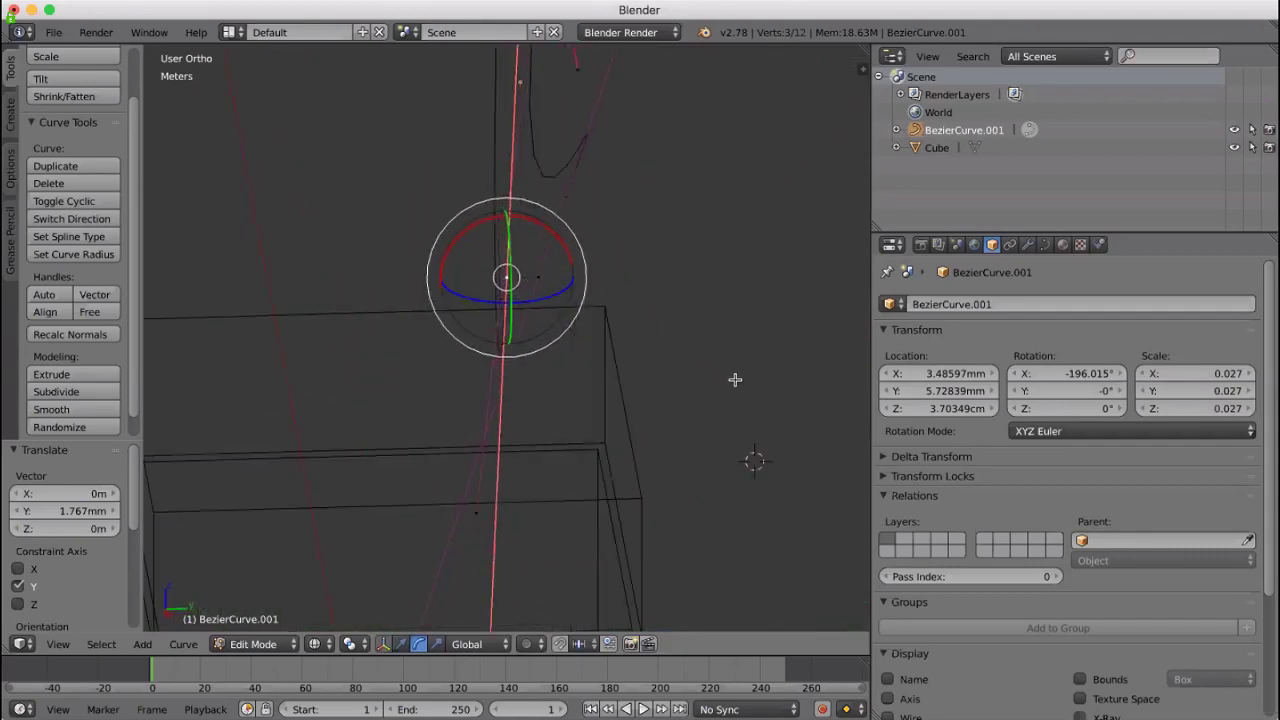
scroll(735, 380, "down", 6)
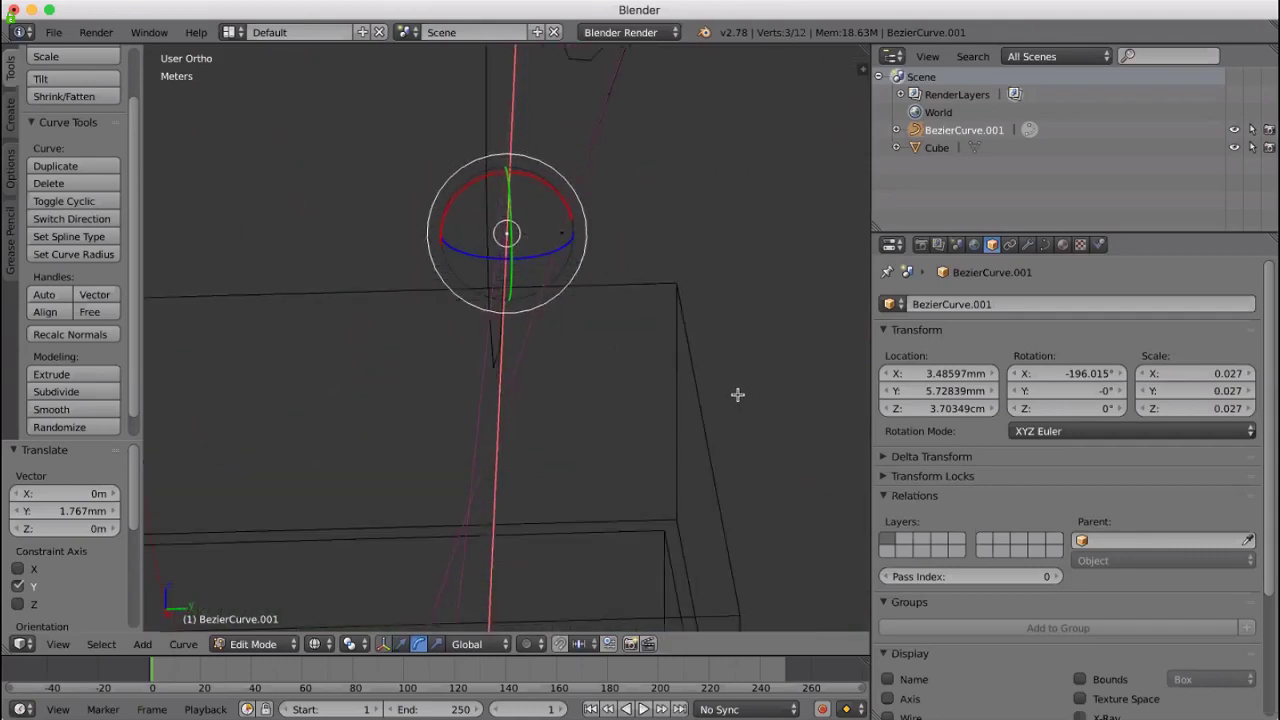
scroll(737, 394, "up", 5)
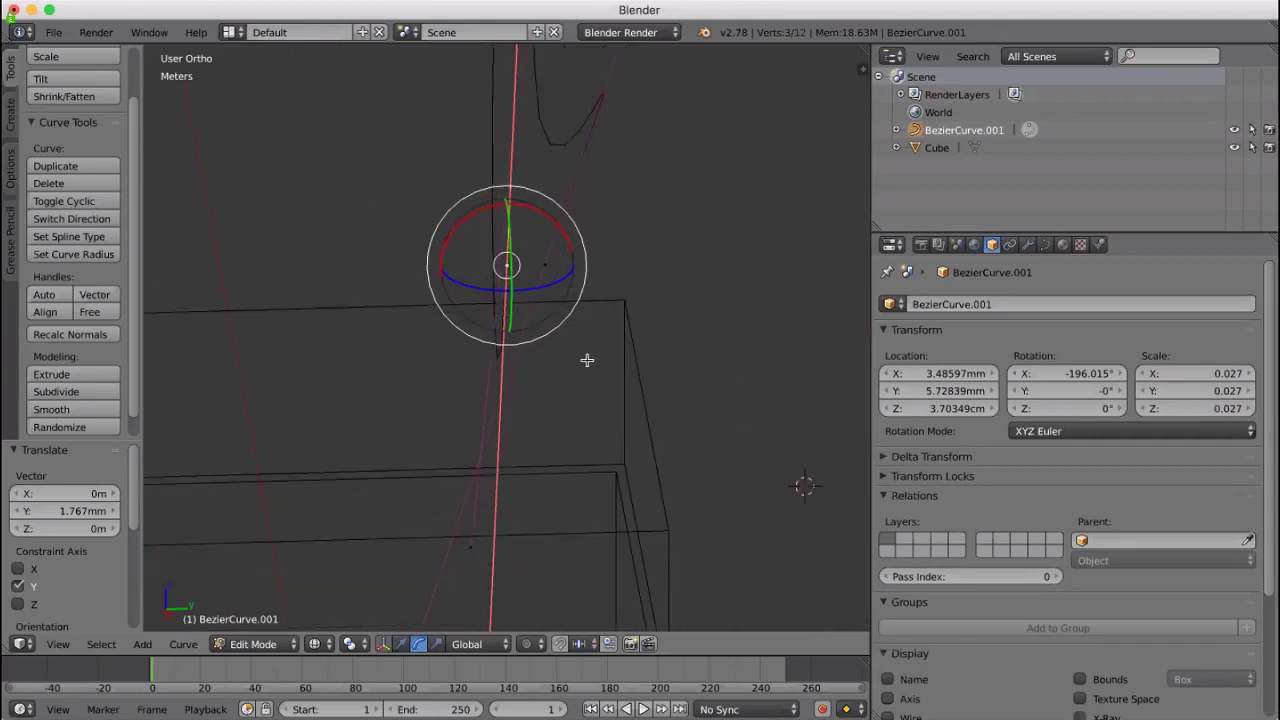
Put the 3D cursor on the first point, then snap another control point onto it
key("shift+s")
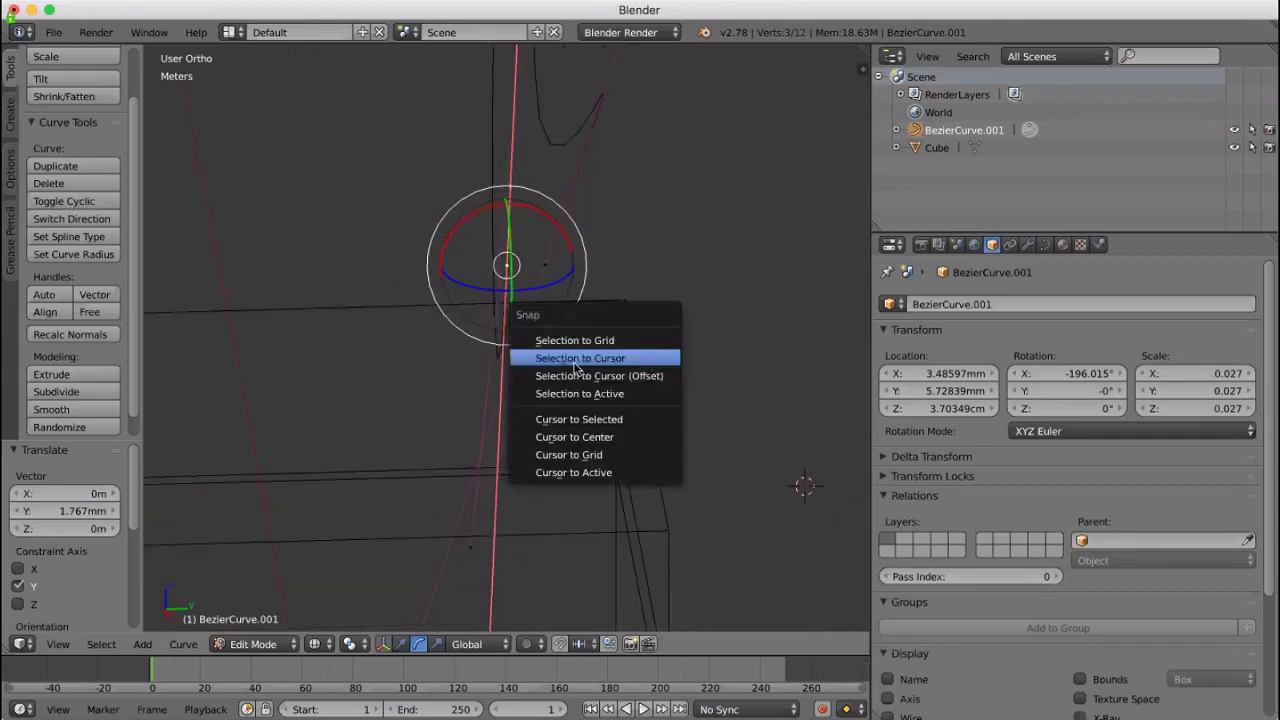
left_click(579, 420)
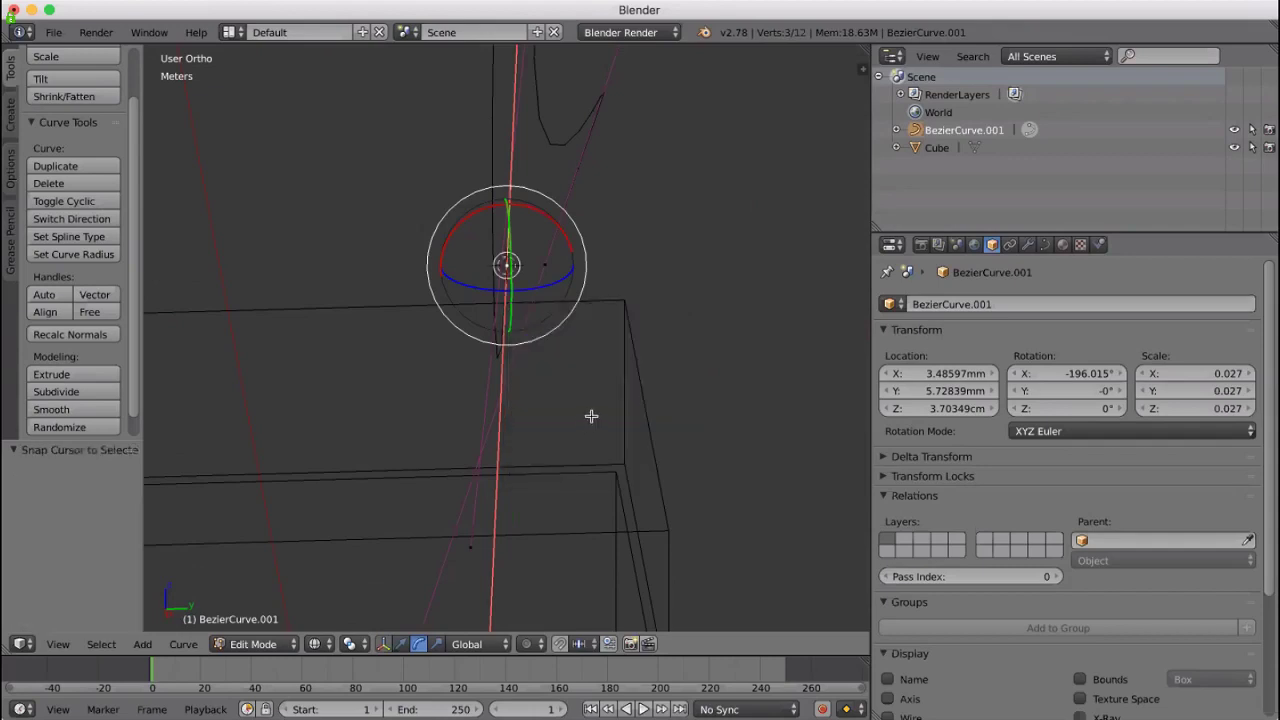
key("a")
right_click(546, 265)
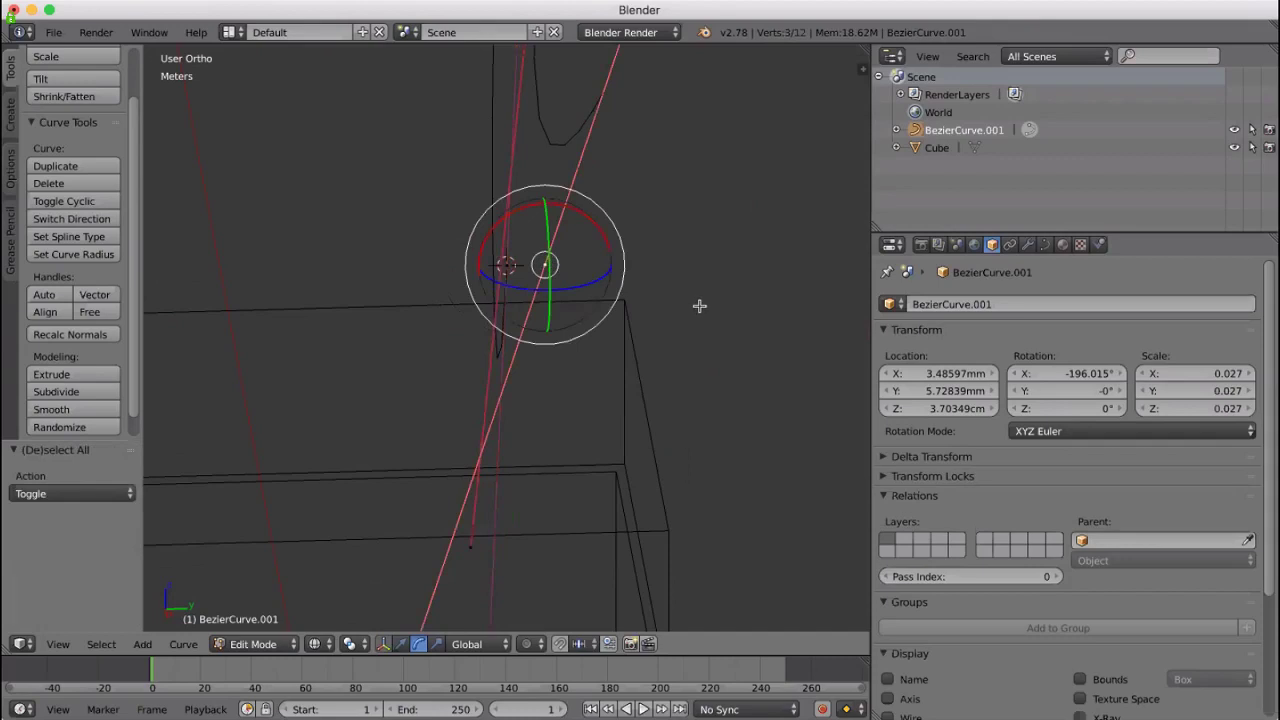
key("shift+s")
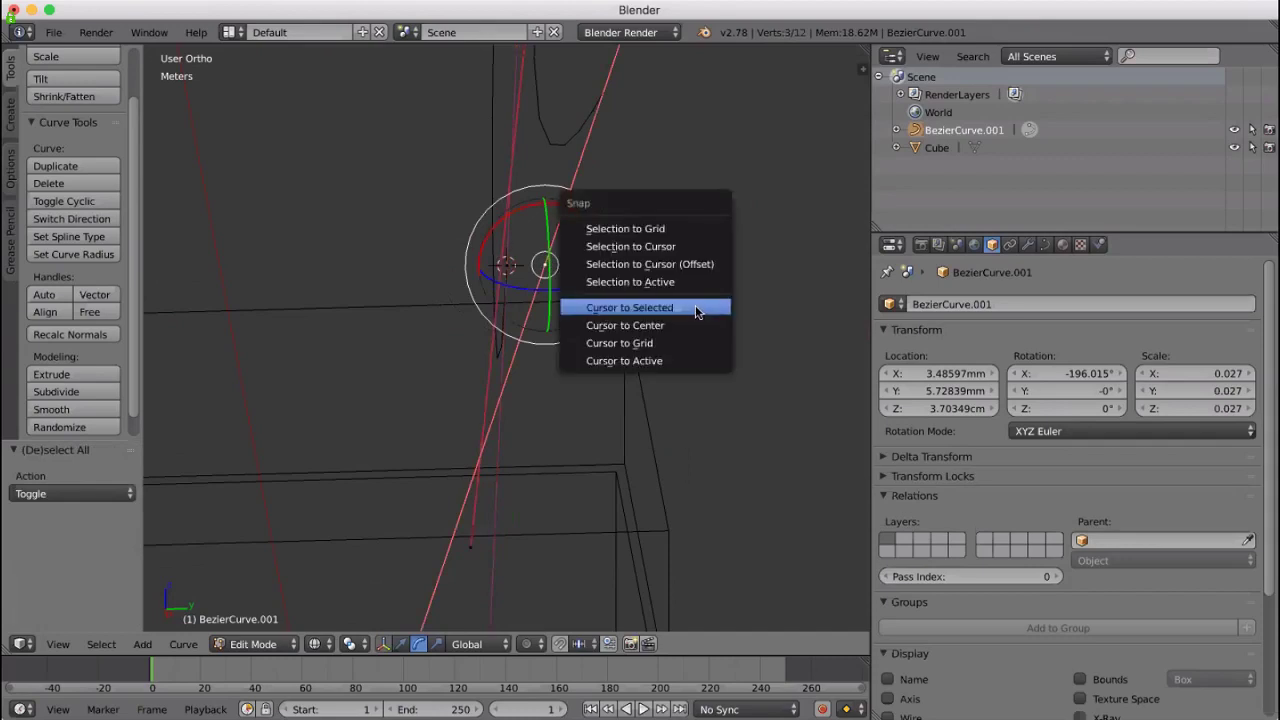
left_click(652, 247)
scroll(683, 261, "right", 5)
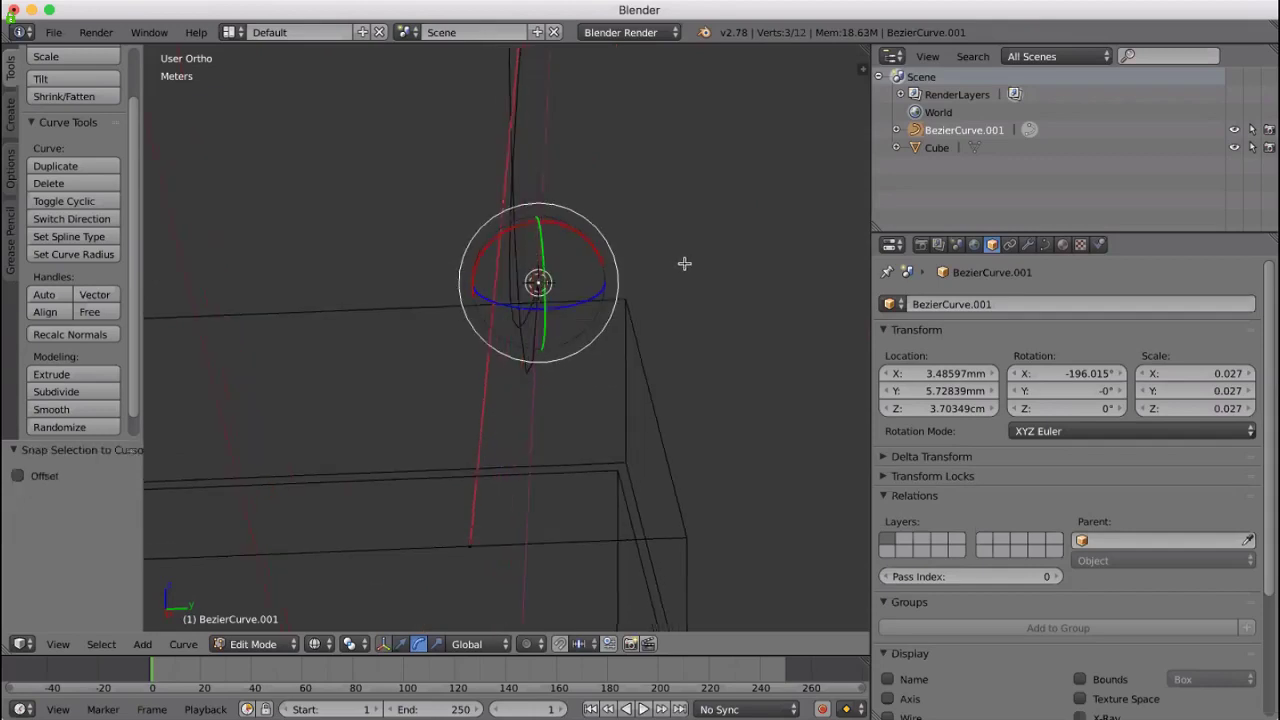
scroll(671, 261, "right", 3)
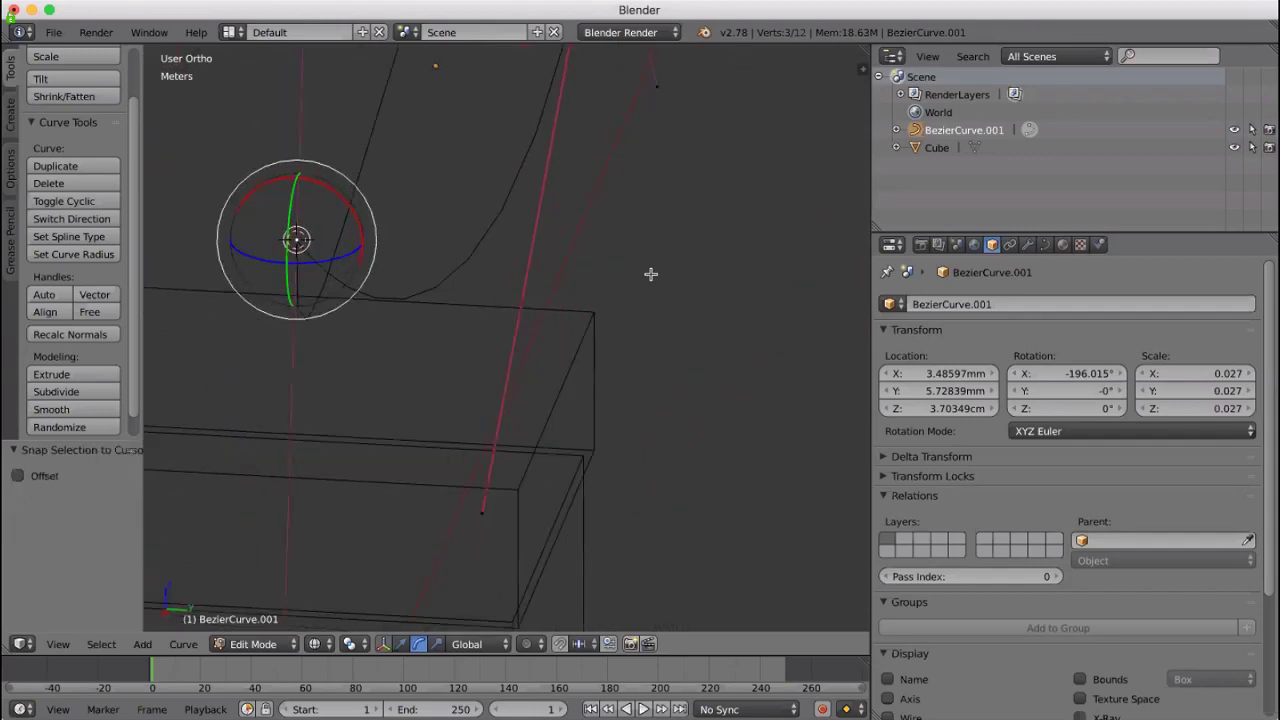
scroll(626, 294, "right", 5)
scroll(605, 306, "down", 5)
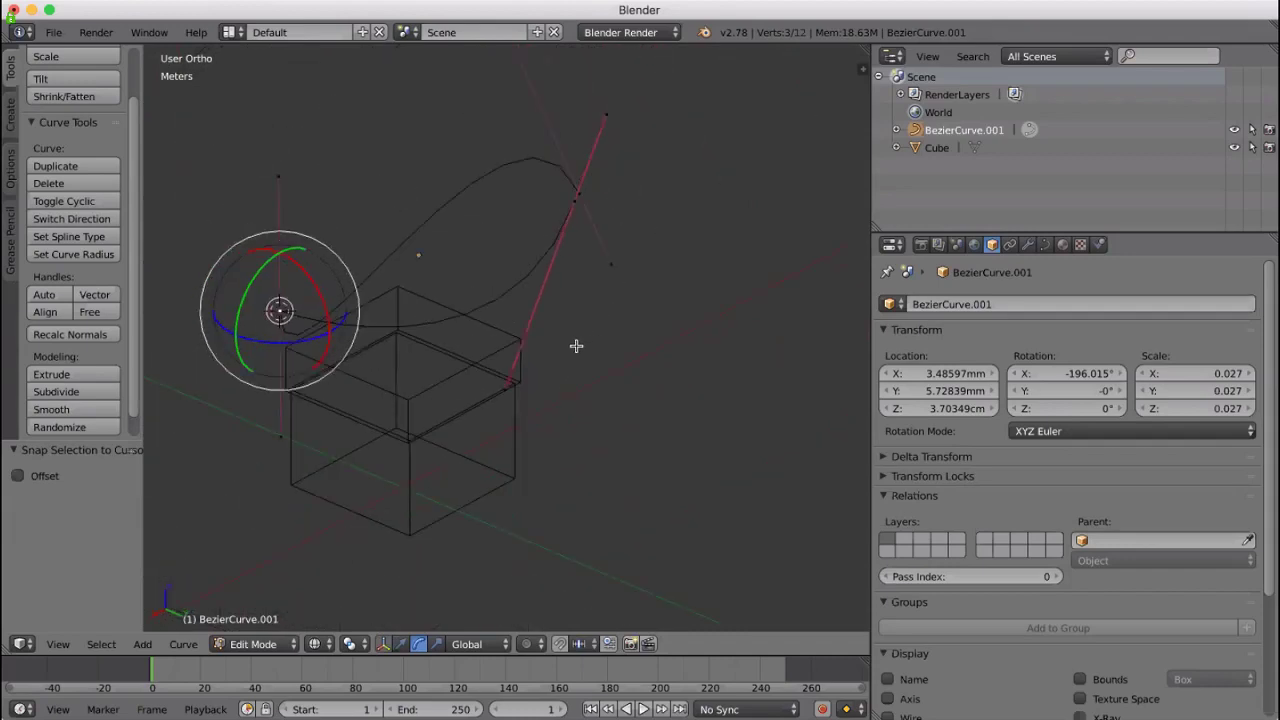
Select a bow control point beside the box and nudge it by -0.649 mm X, -1.763 mm Y
scroll(584, 339, "up", 2)
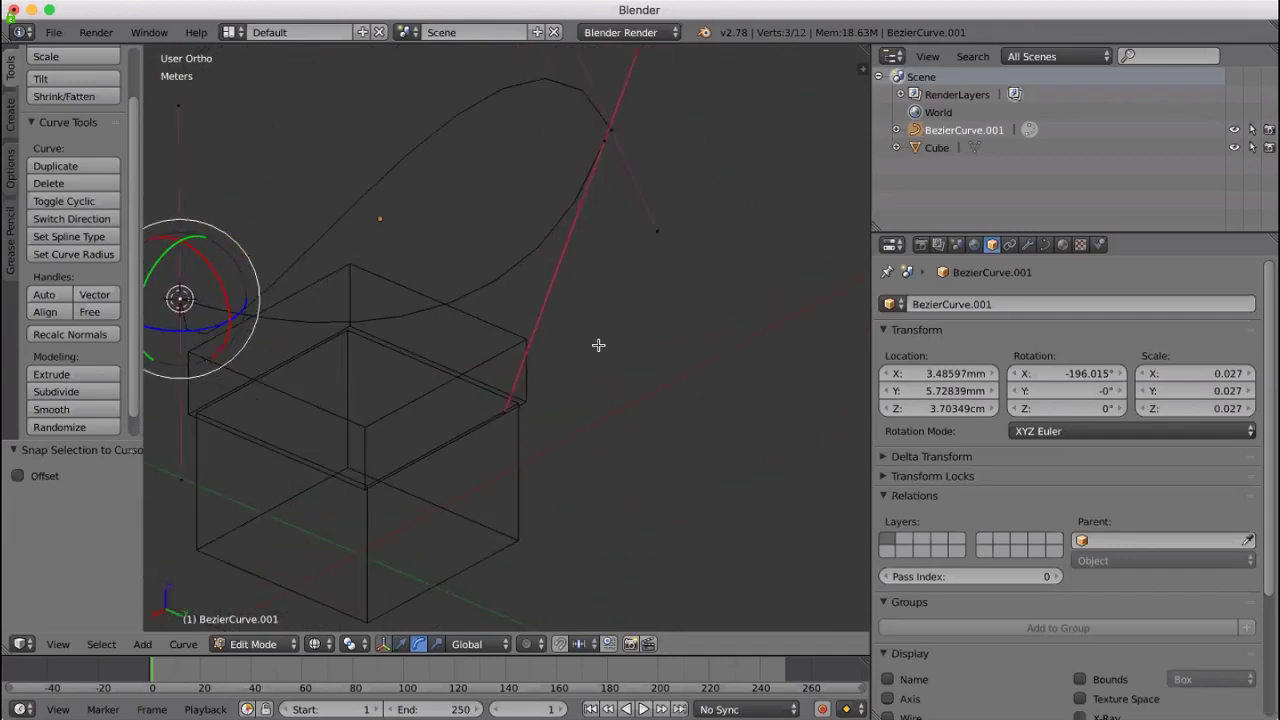
scroll(610, 351, "down", 2)
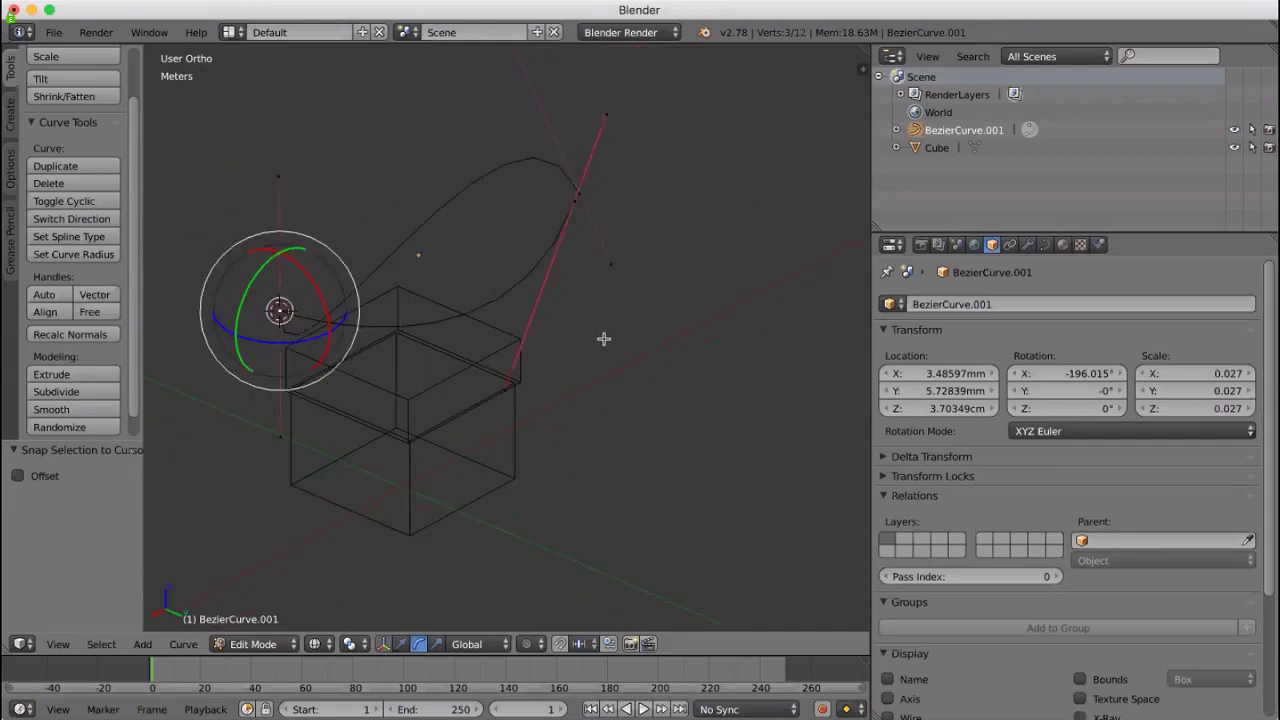
key("e")
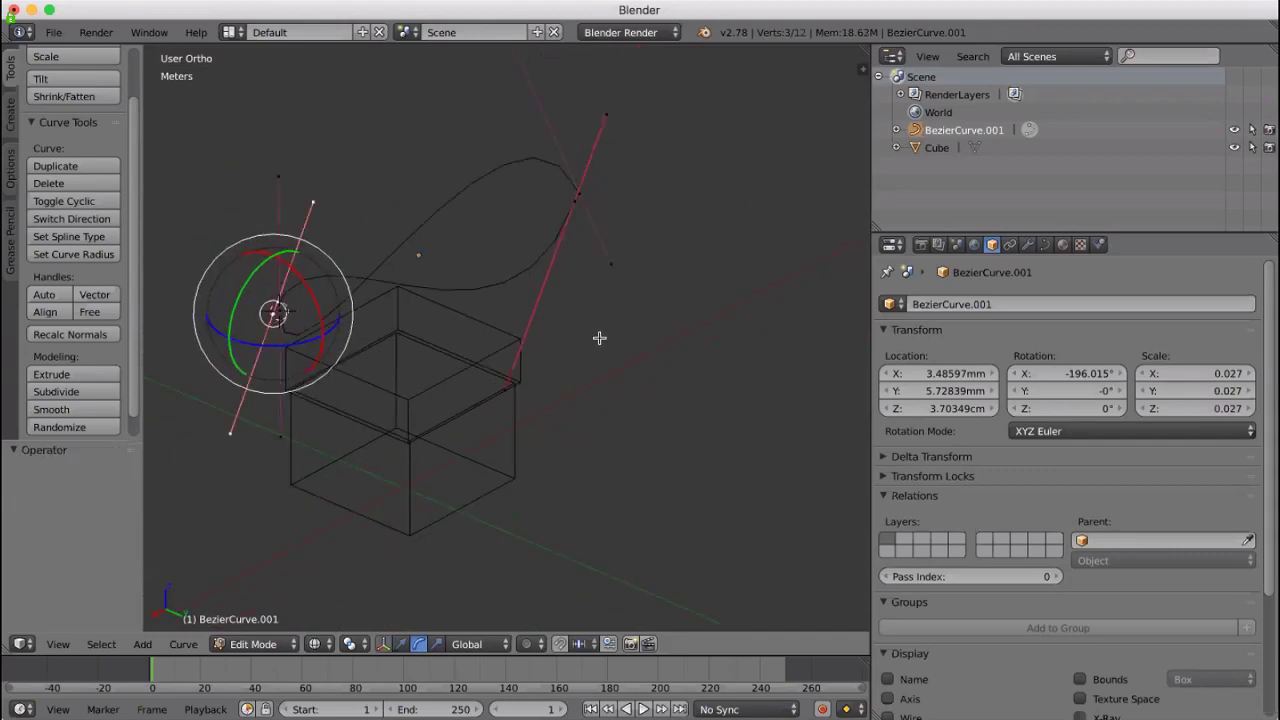
key("a")
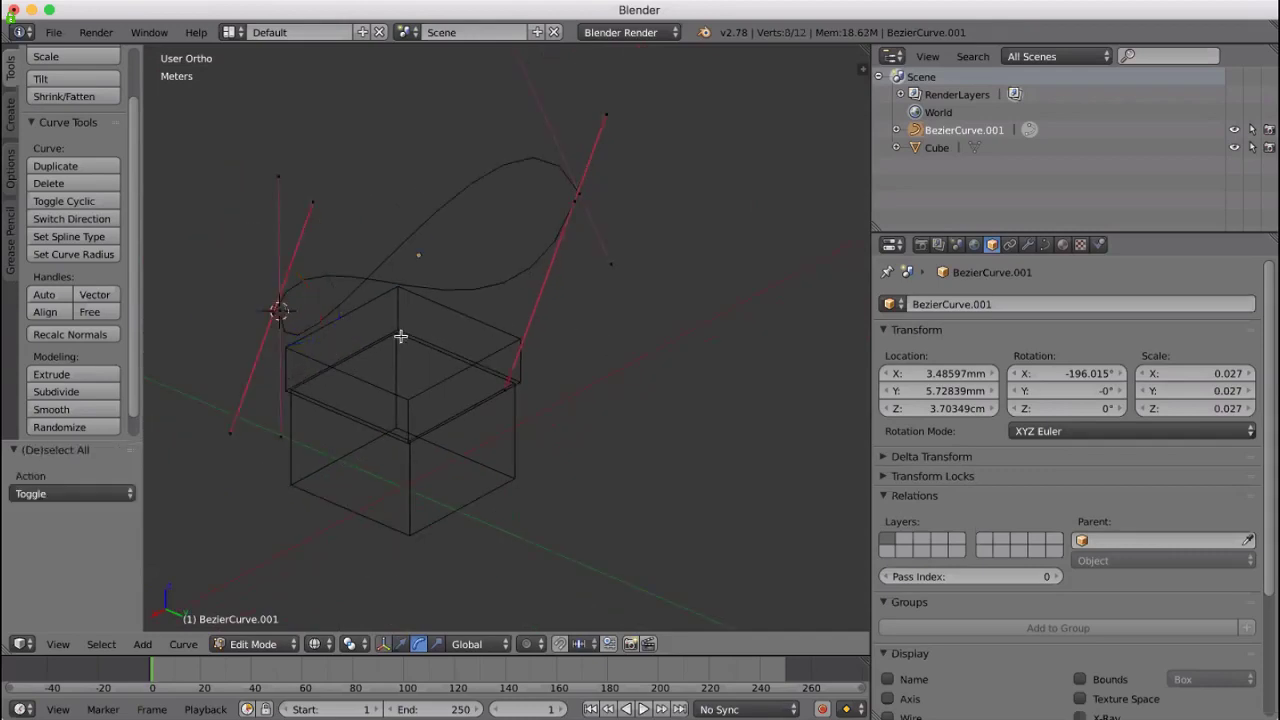
middle_click_drag(189, 307, 249, 317)
mouse_move(671, 377)
middle_mouse_down()
mouse_move(736, 402)
mouse_move(680, 380)
mouse_move(692, 383)
middle_mouse_up()
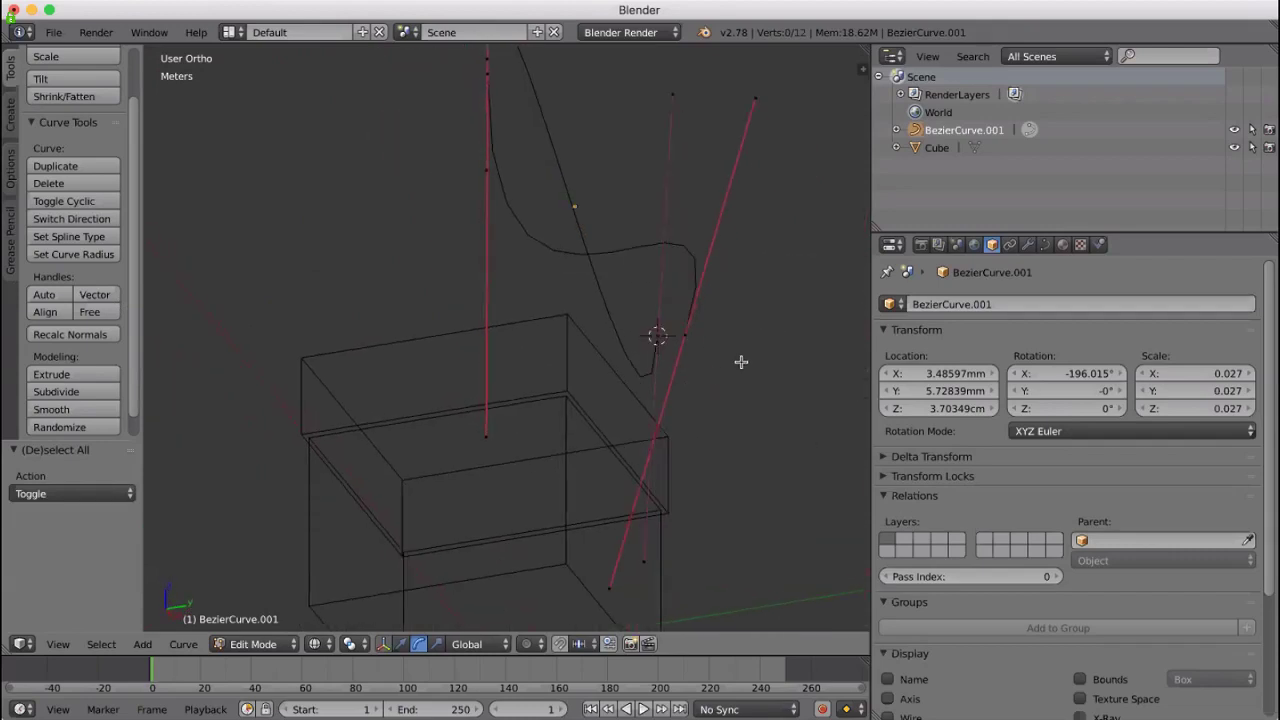
right_click(685, 335)
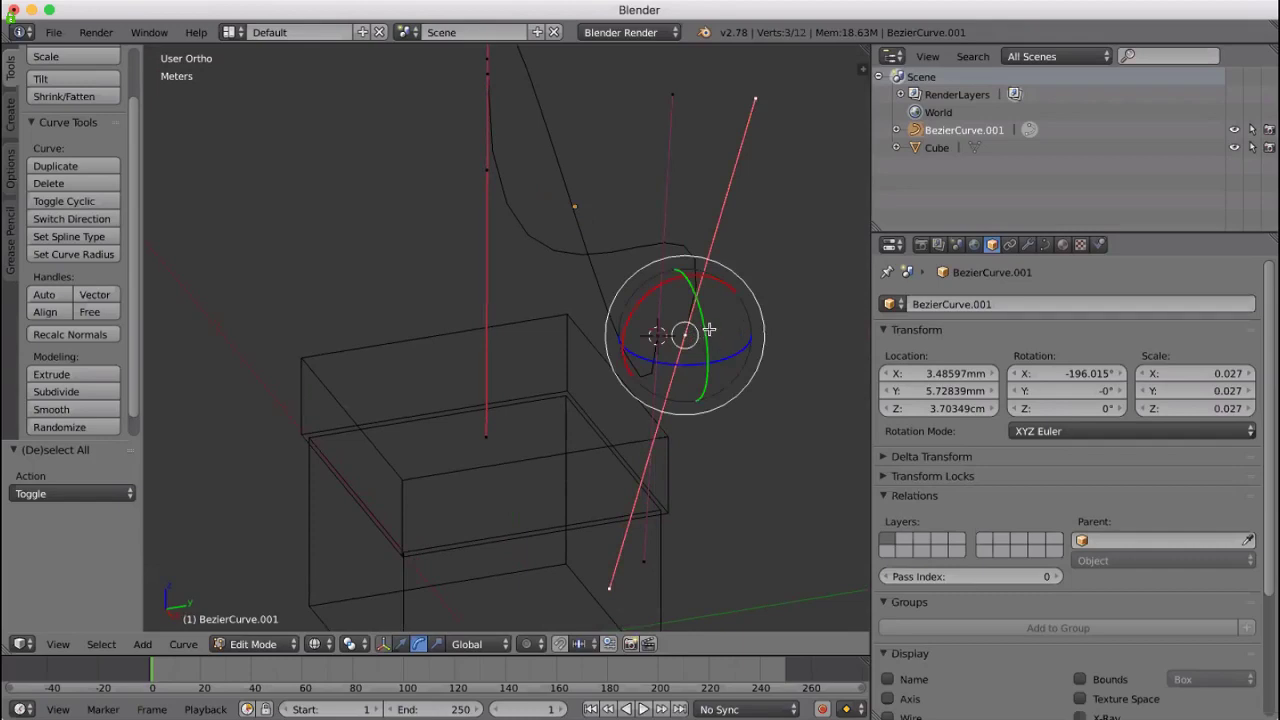
key("g")
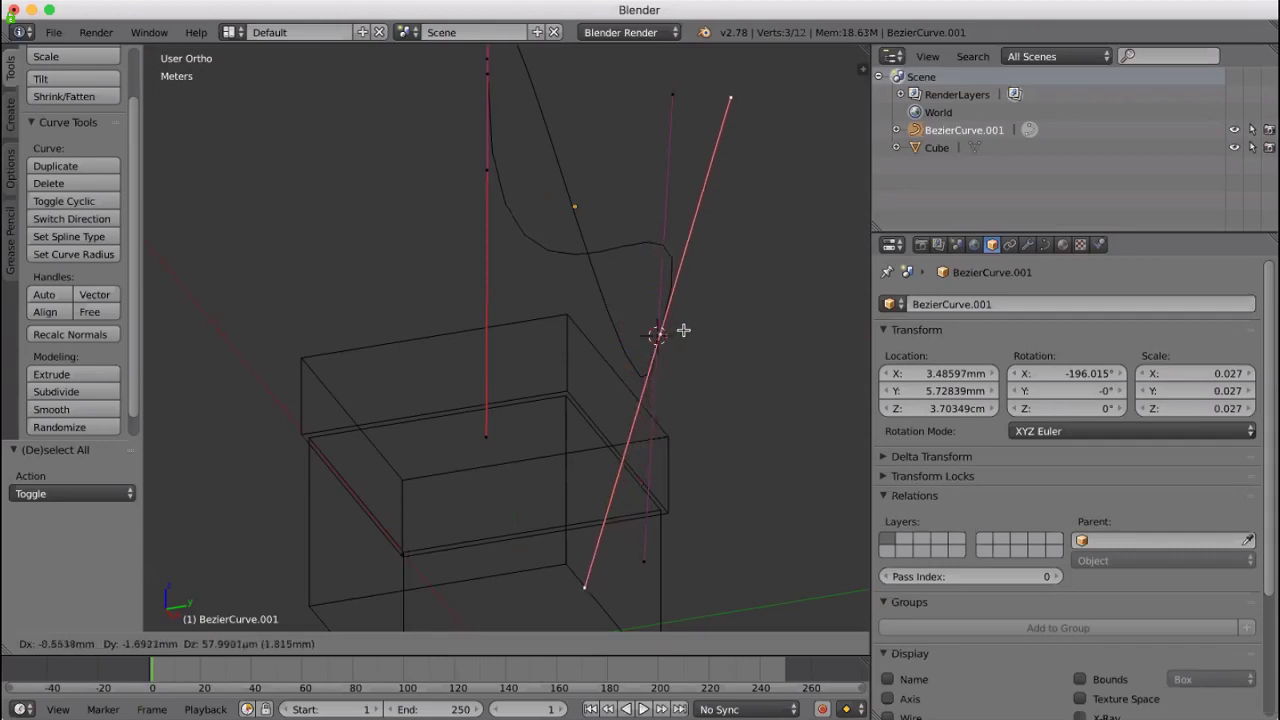
left_click(688, 332)
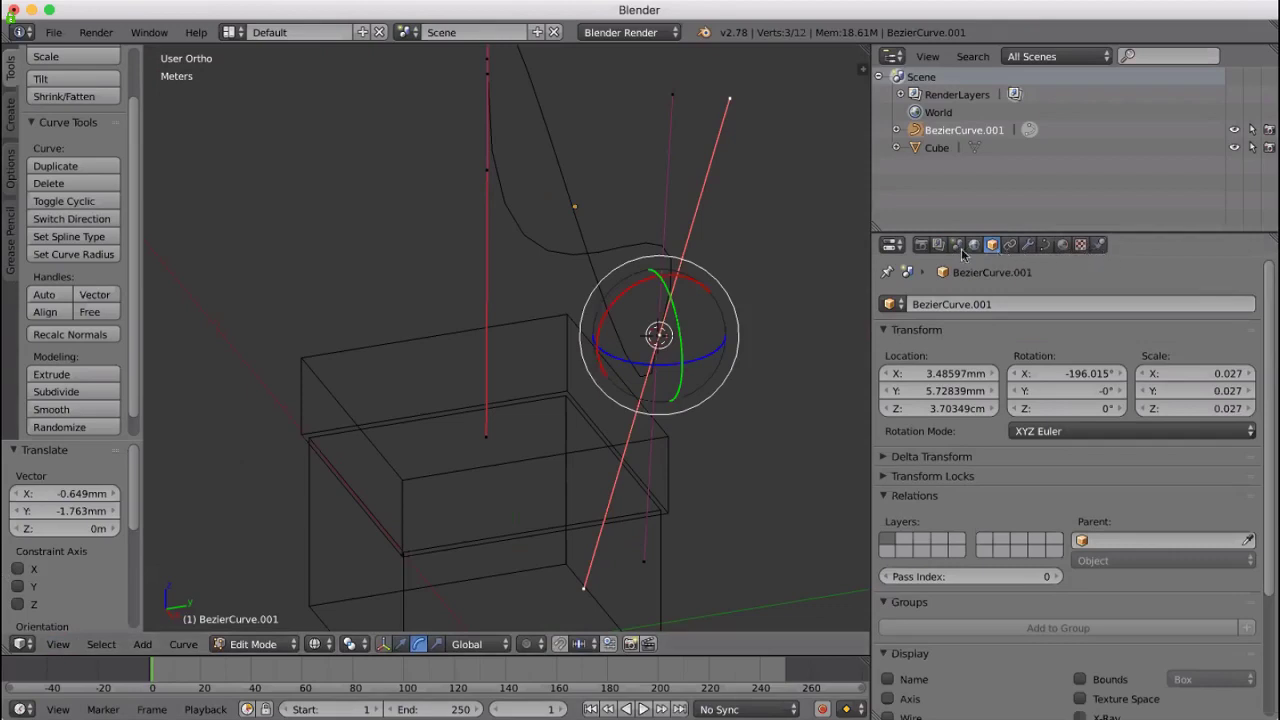
scroll(829, 291, "right", 10)
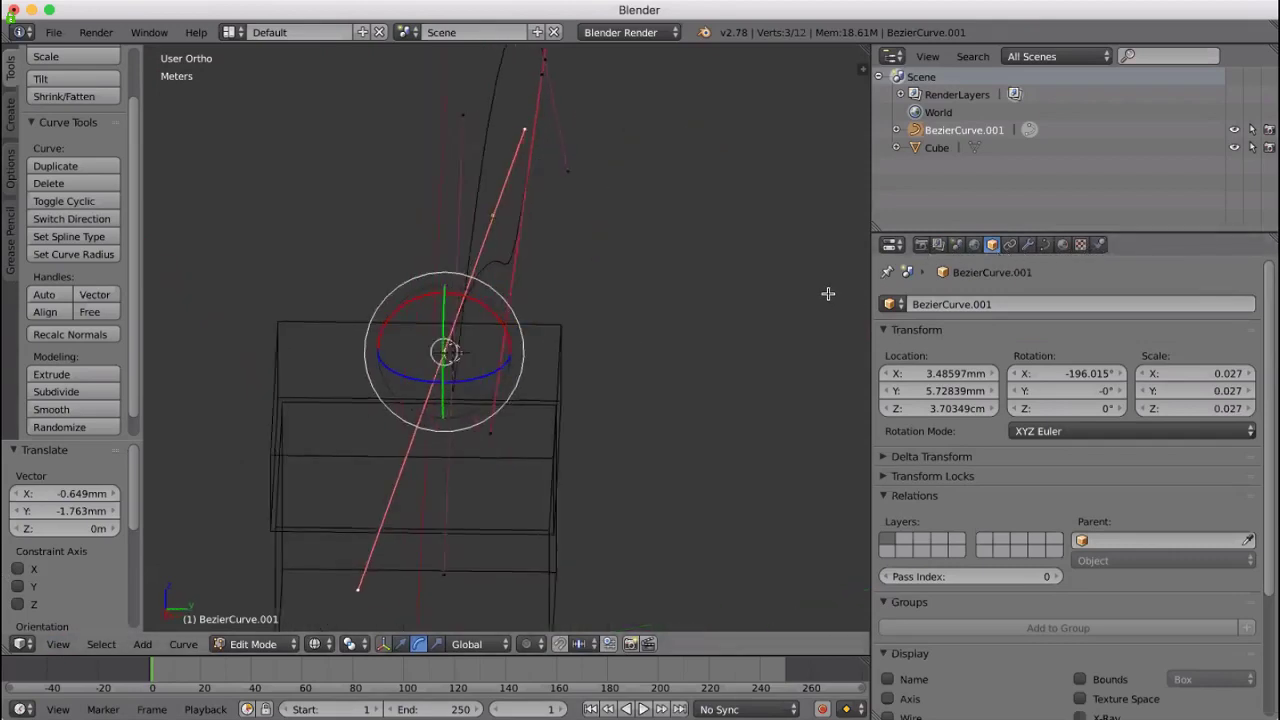
scroll(823, 288, "up", 3)
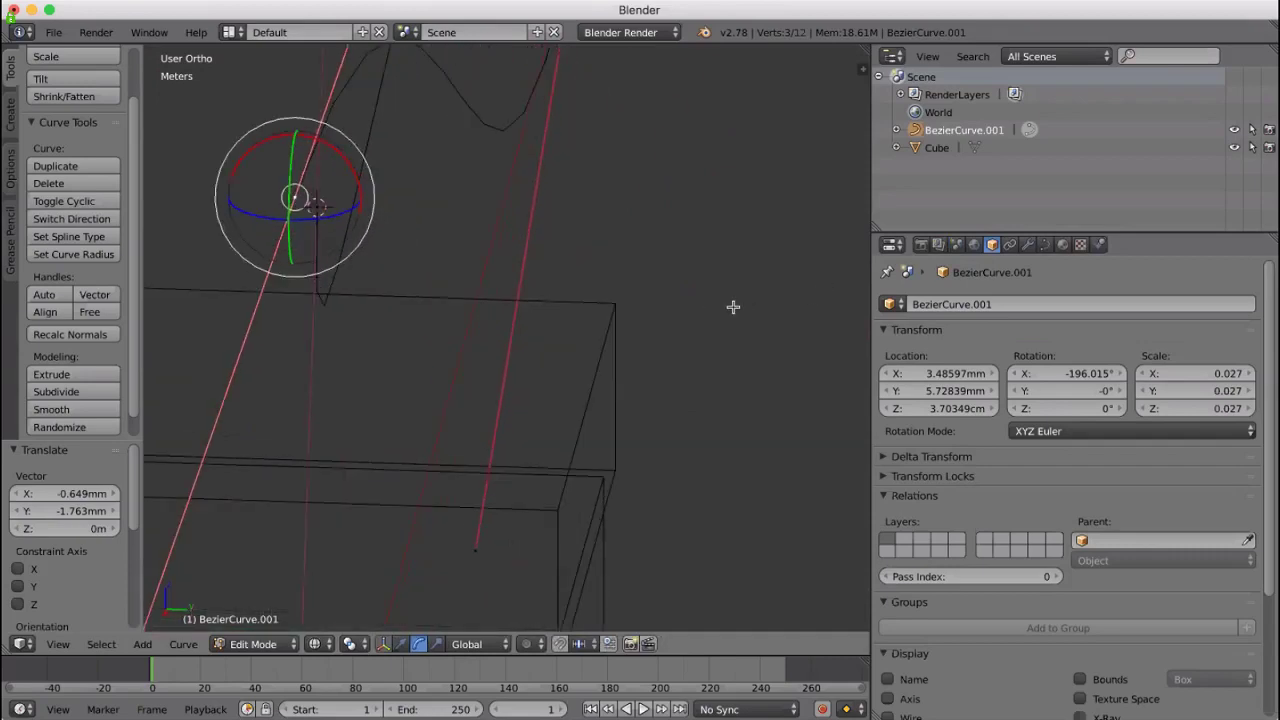
Open the Curve Data tab and review its Shape, Geometry and Active Spline panels
left_click(1047, 245)
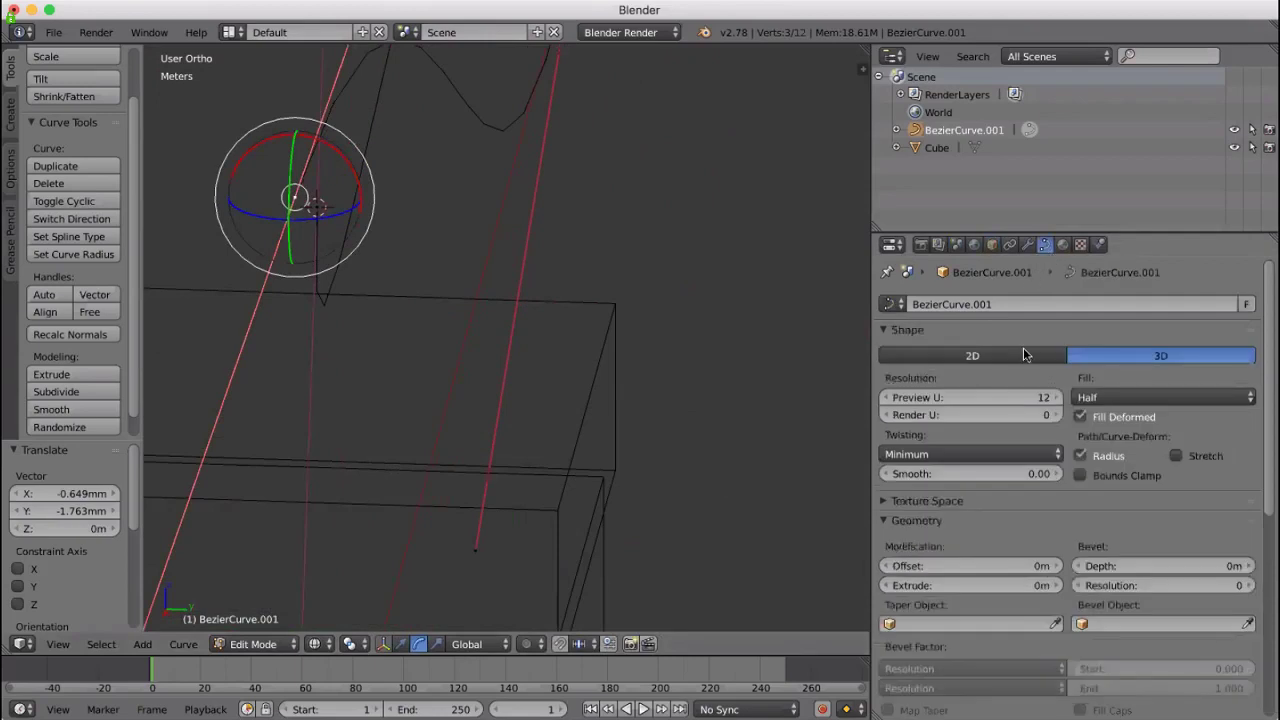
scroll(660, 310, "left", 5)
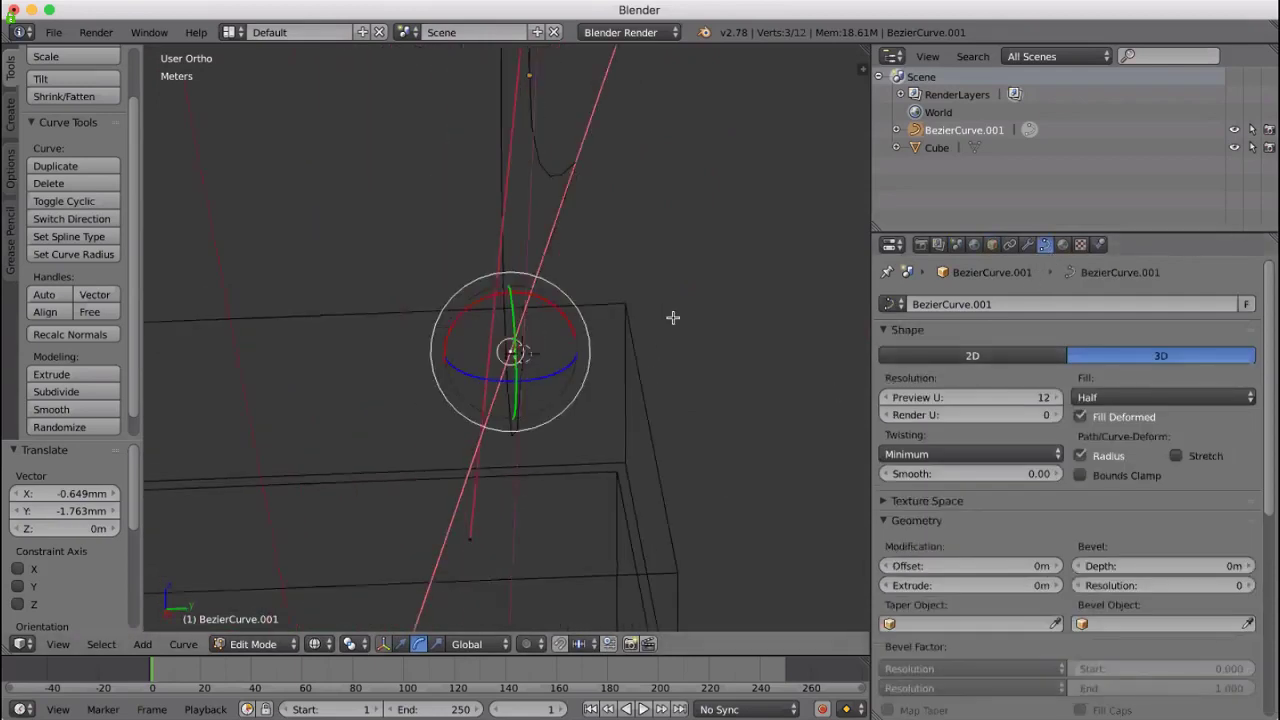
scroll(672, 313, "down", 3)
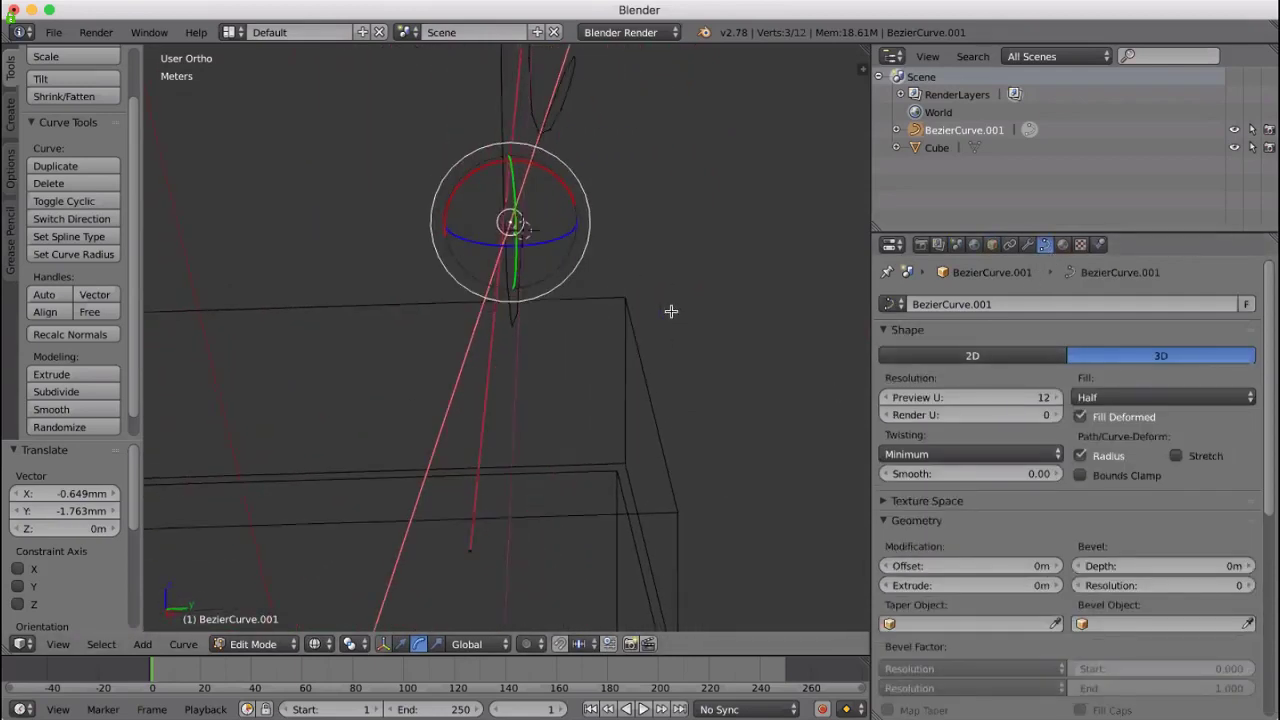
scroll(671, 313, "up", 2)
scroll(1025, 544, "down", 3)
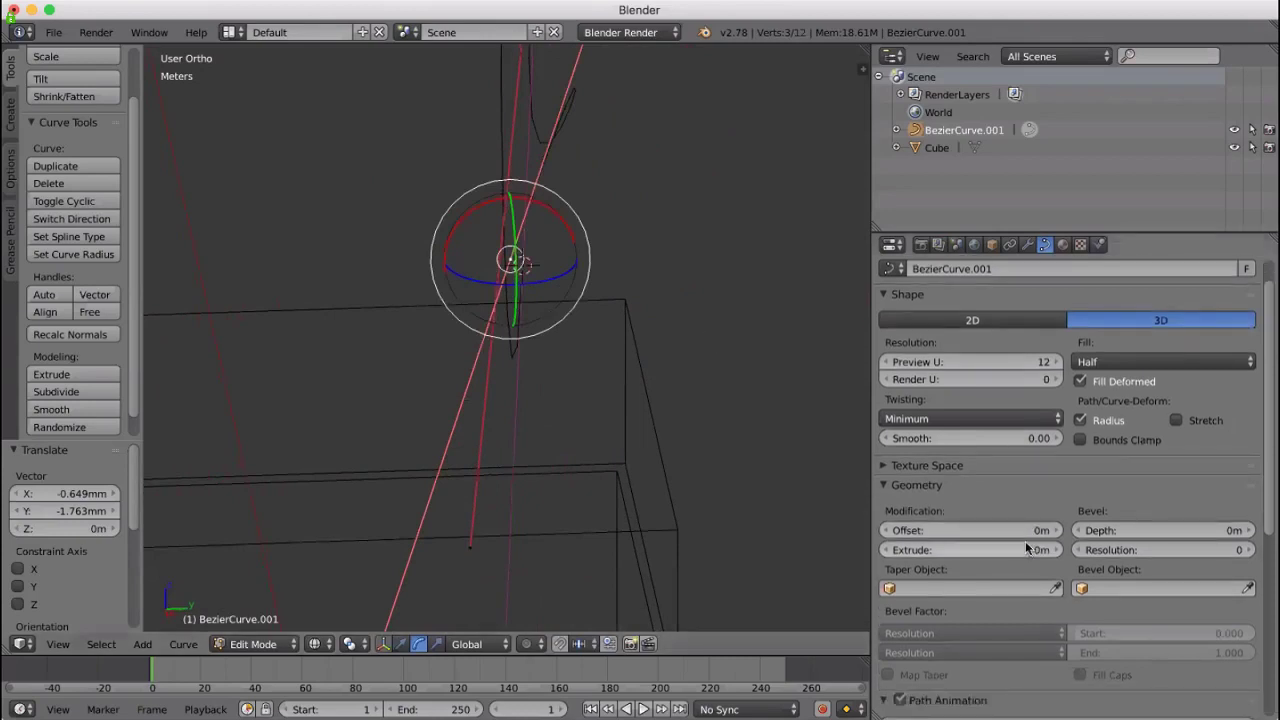
scroll(1024, 539, "down", 3)
scroll(1024, 538, "up", 3)
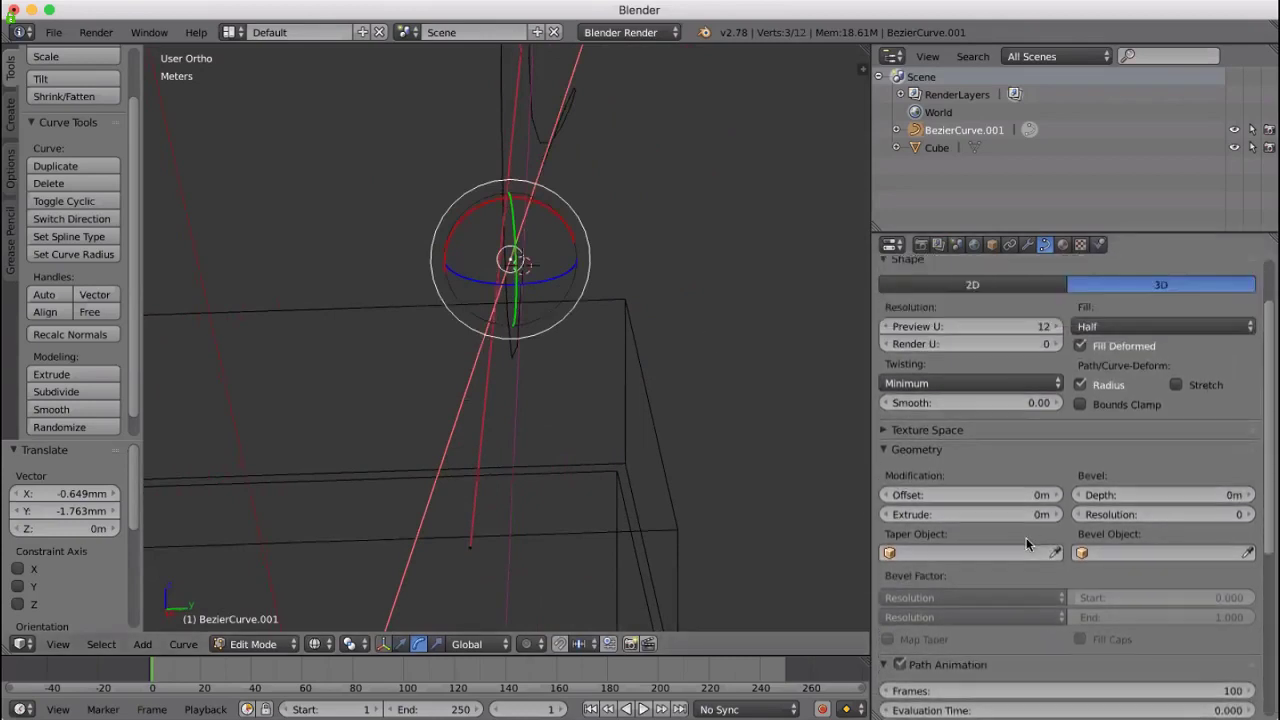
scroll(1026, 537, "down", 3)
scroll(1030, 535, "down", 5)
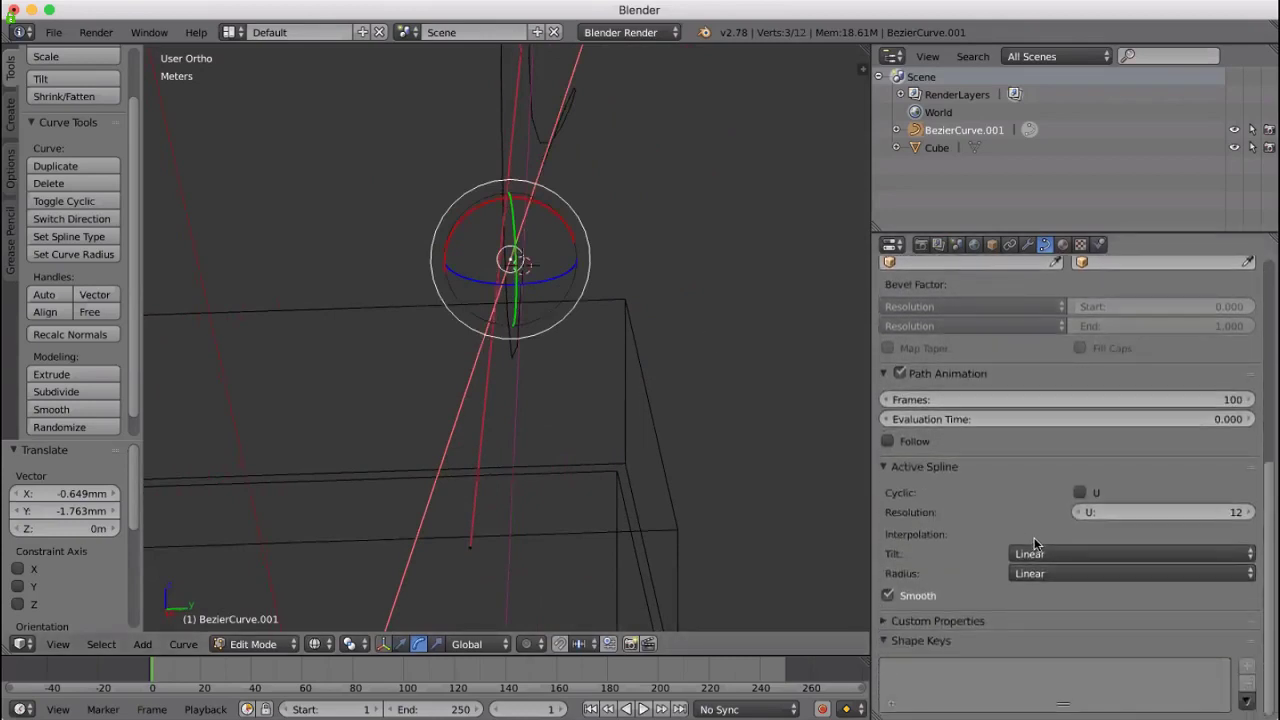
scroll(971, 535, "up", 4)
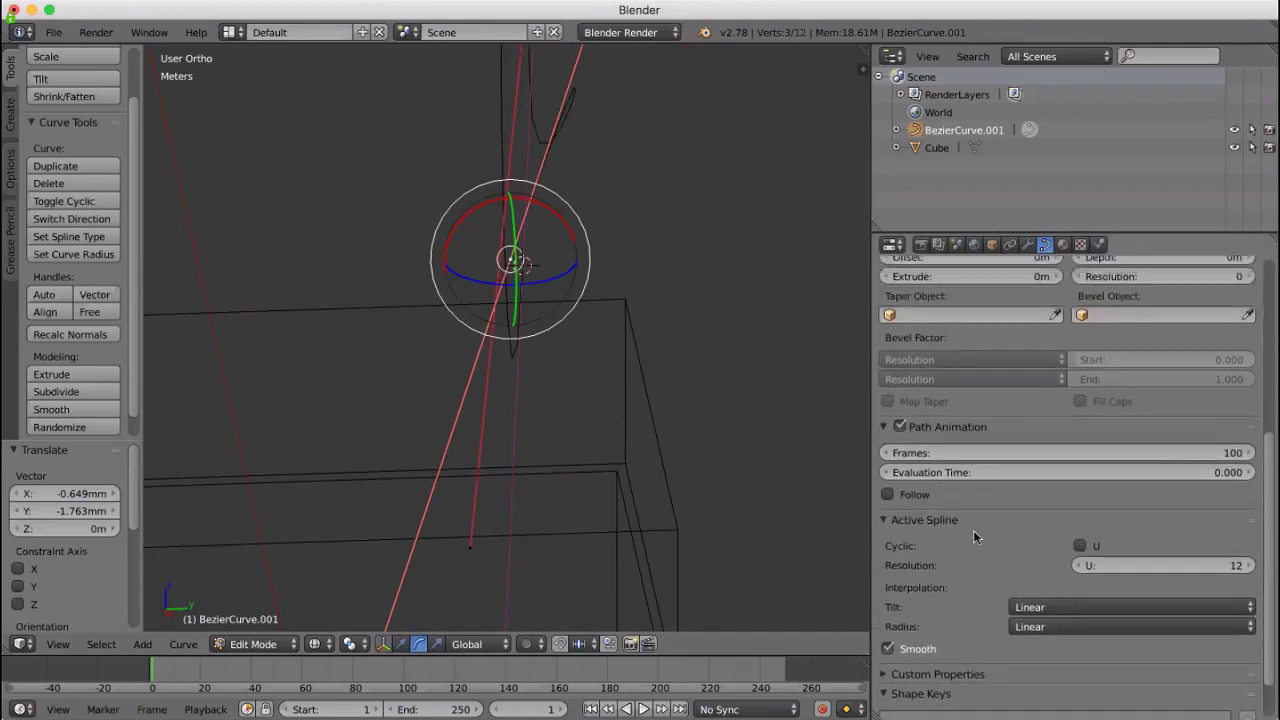
scroll(976, 536, "up", 4)
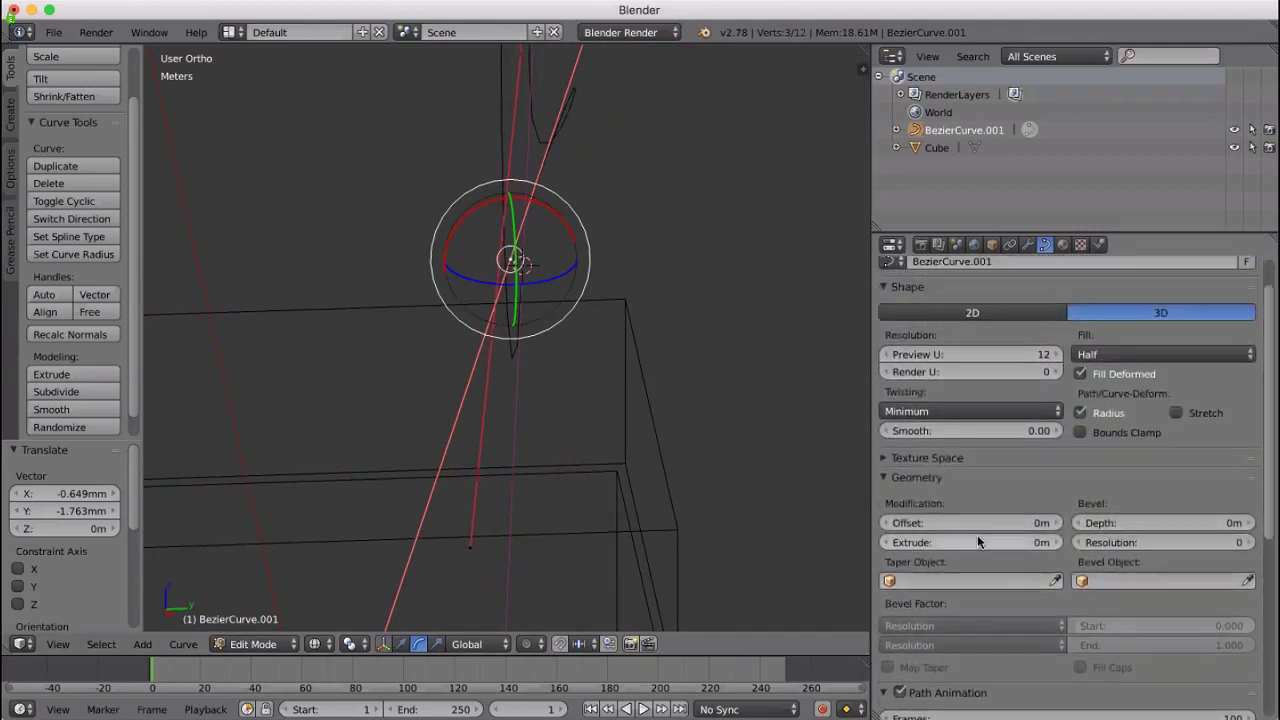
scroll(884, 463, "up", 1)
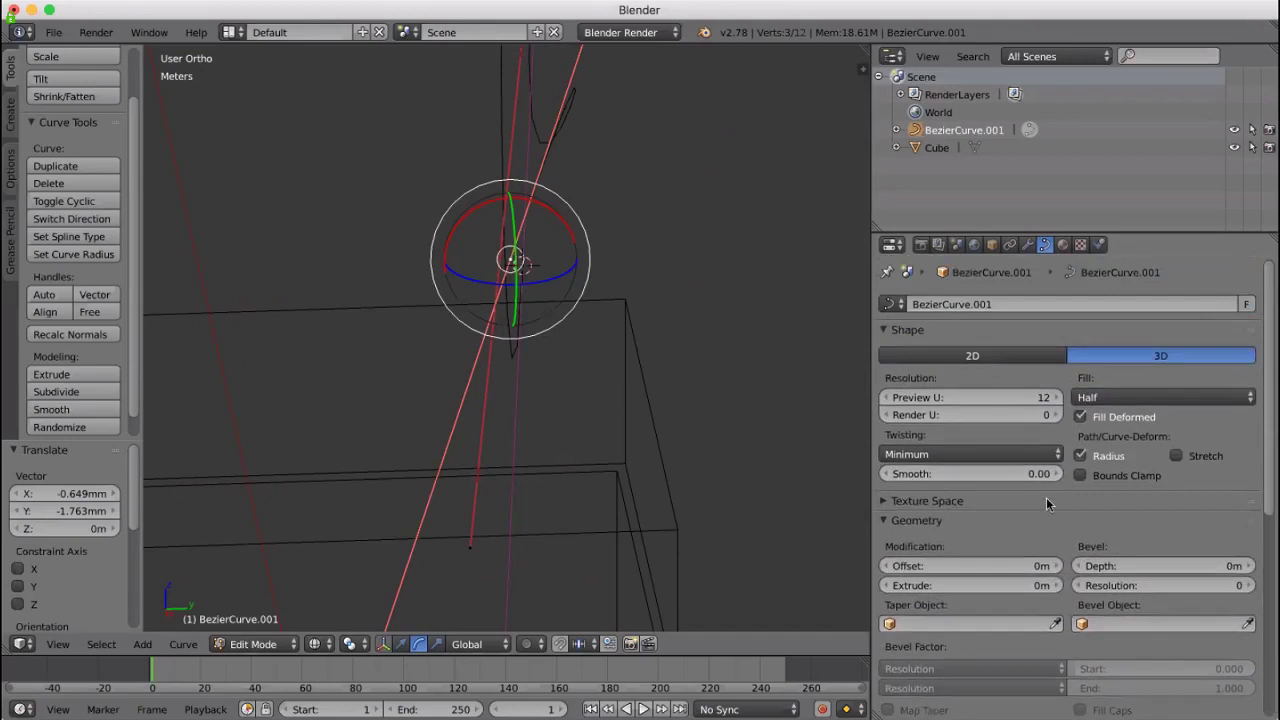
scroll(1130, 450, "down", 2)
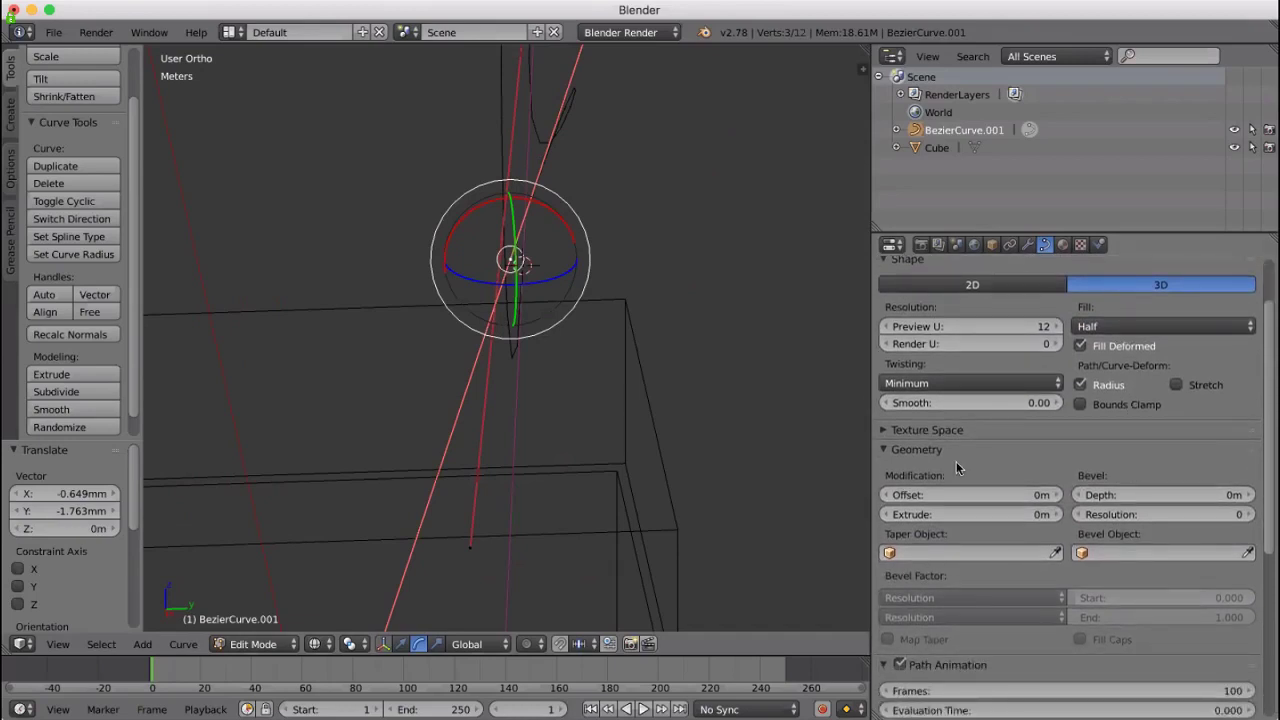
Step the last move's X offset from -0.649 mm to 2.351 mm, keeping Y at -1.763 mm
left_click(42, 494)
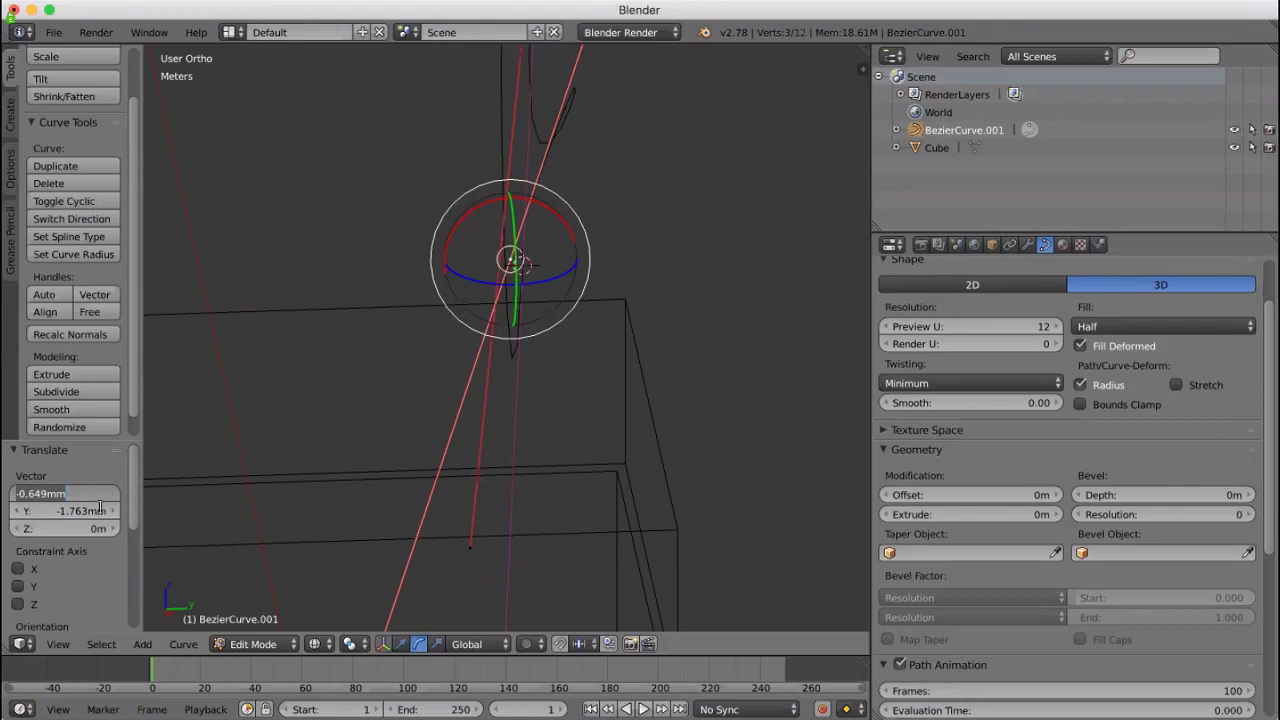
key("Return")
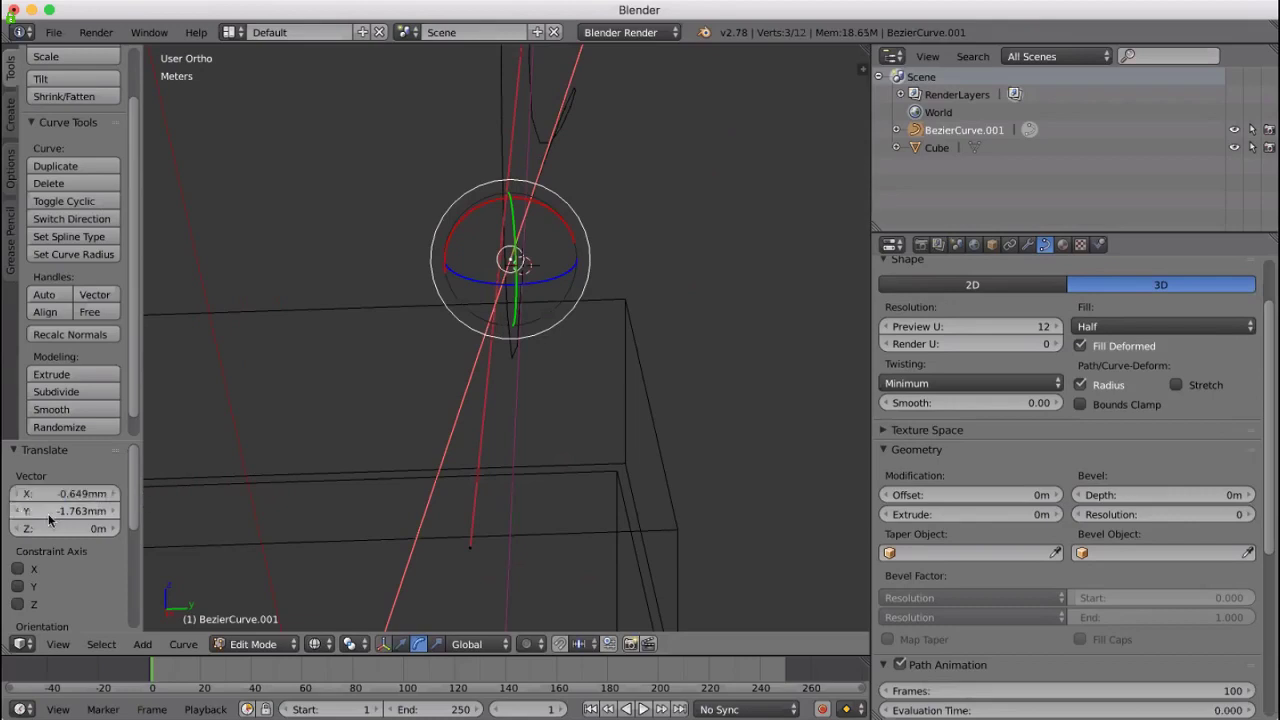
left_click(113, 494)
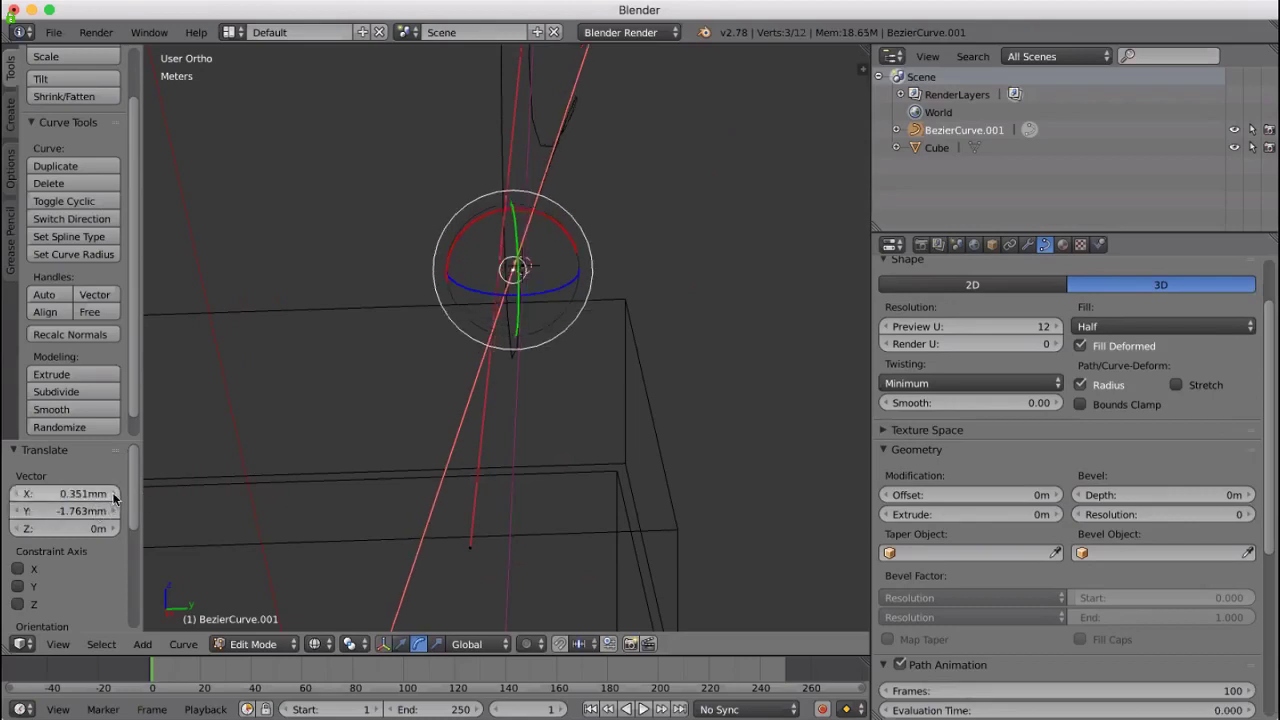
left_click(114, 494)
left_click(114, 494)
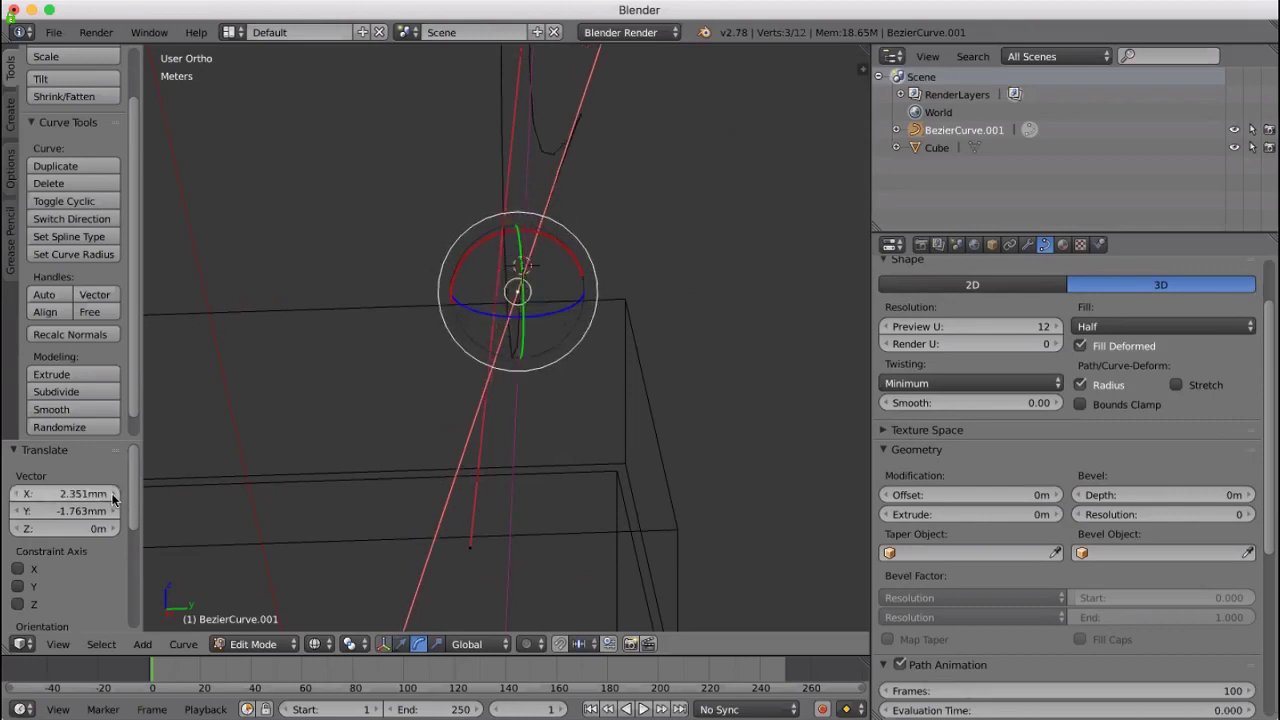
scroll(345, 478, "left", 5)
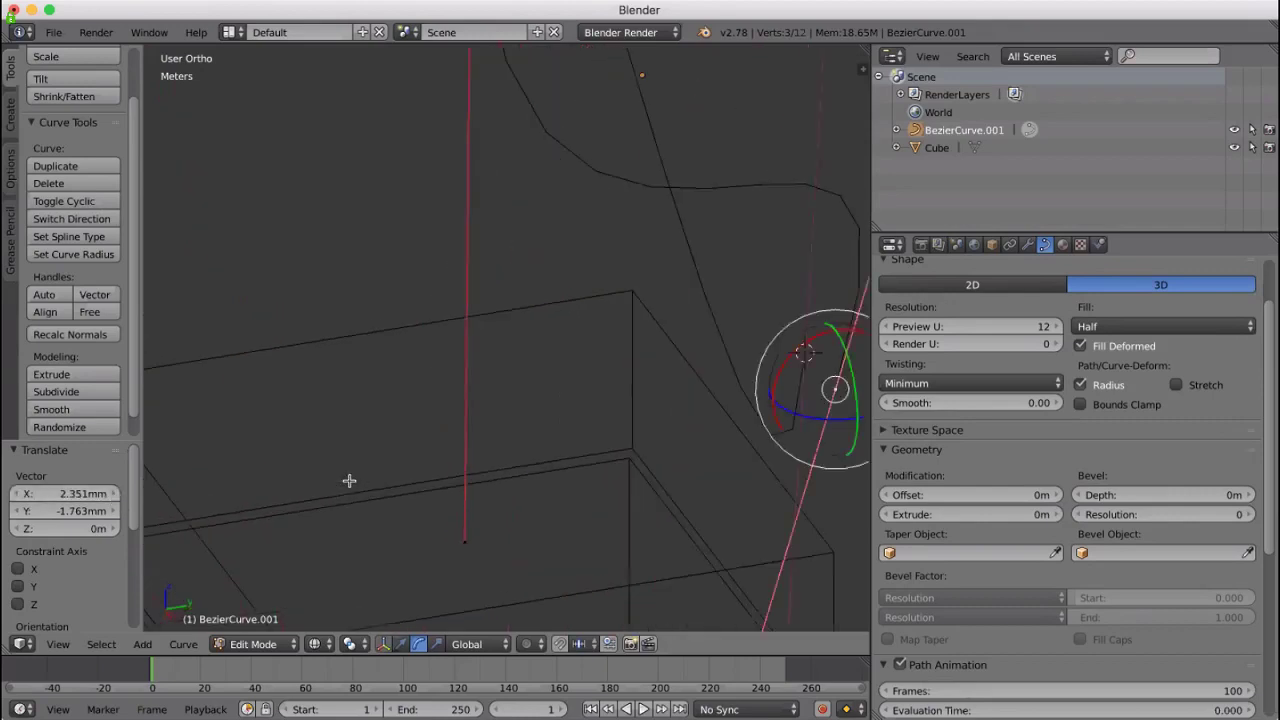
scroll(340, 476, "right", 6)
scroll(336, 479, "right", 5)
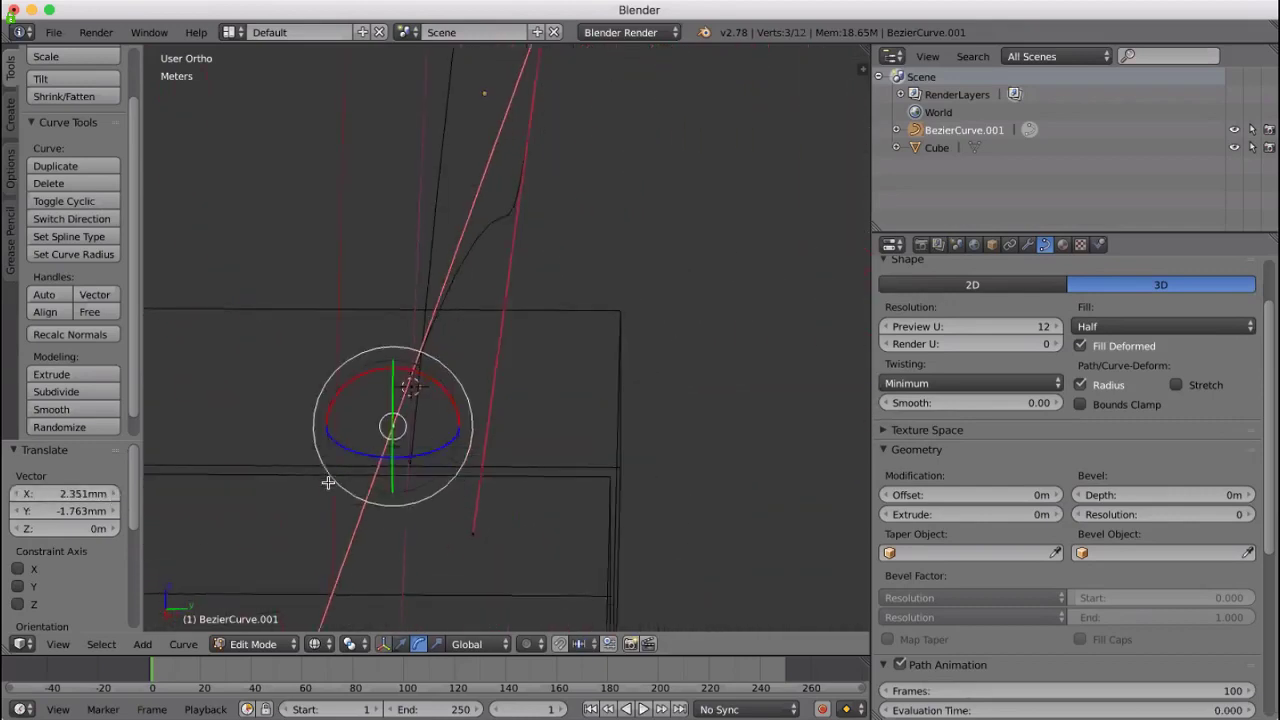
scroll(325, 470, "up", 3)
scroll(325, 470, "right", 5)
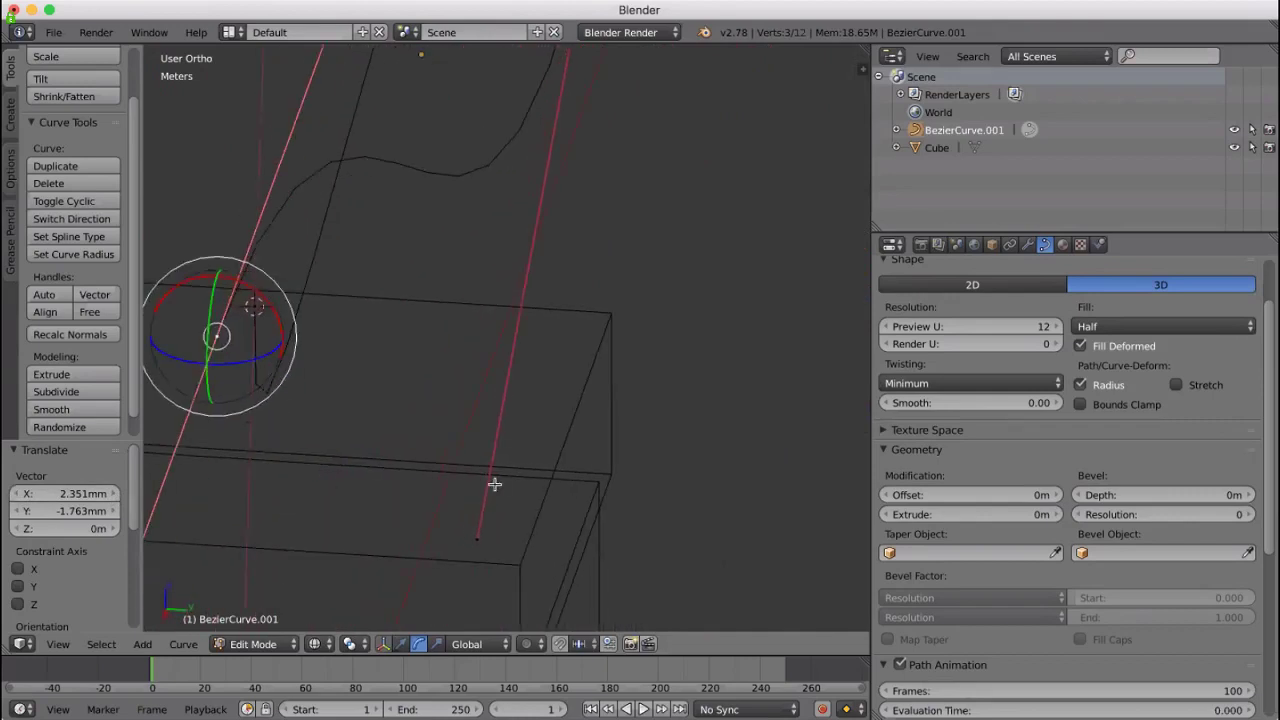
In Front view, select a bow-curve point near the curve's end and move it
key("KP_1")
scroll(503, 186, "down", 3)
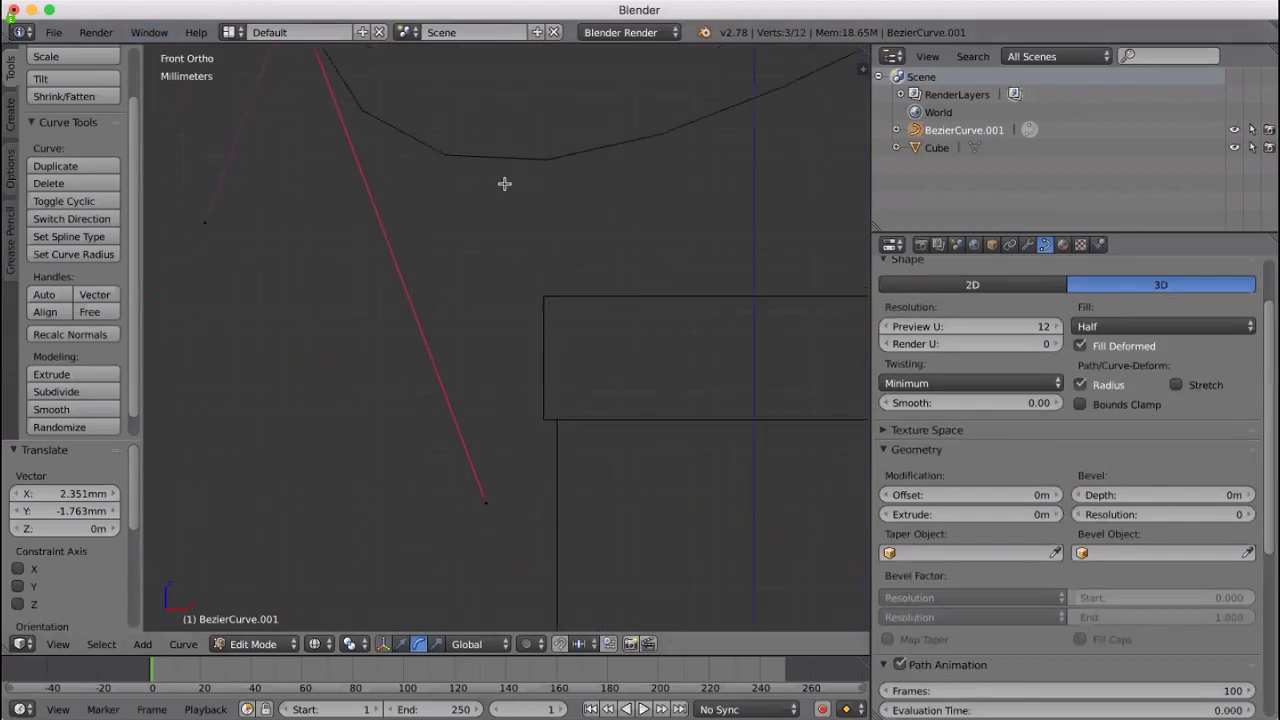
scroll(595, 228, "down", 5)
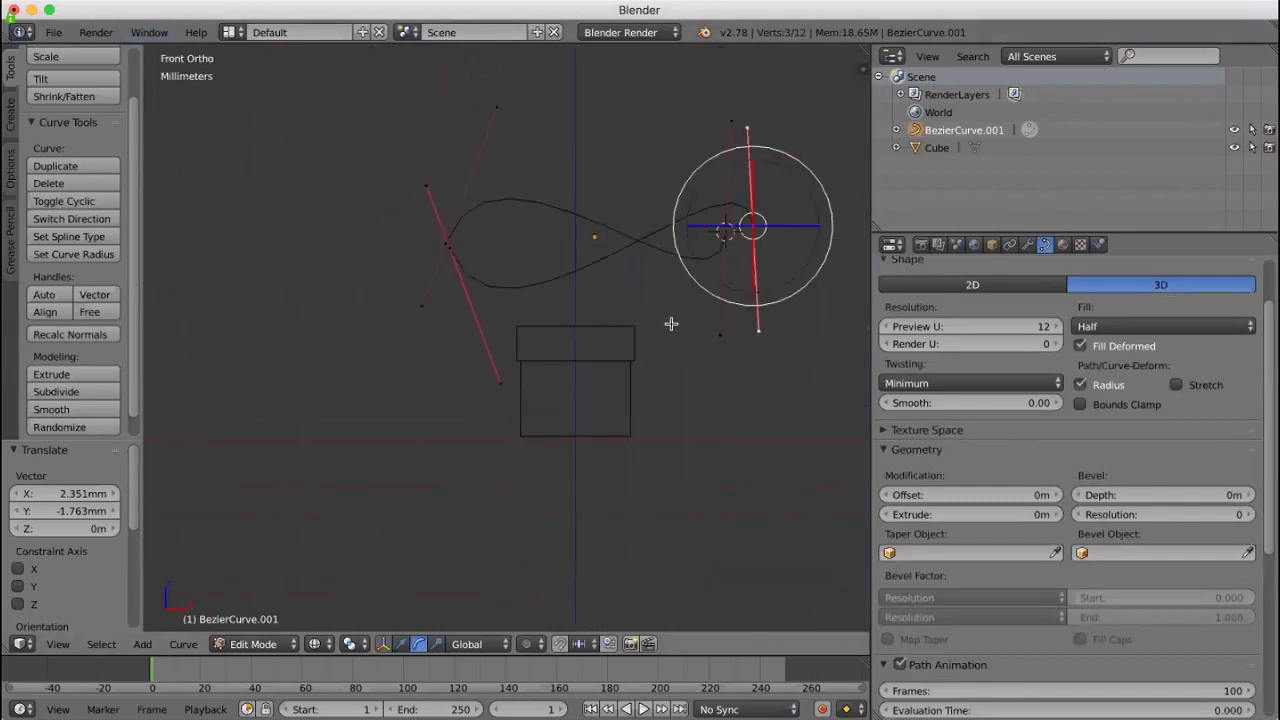
mouse_move(671, 323)
middle_mouse_down()
mouse_move(663, 331)
mouse_move(683, 320)
middle_mouse_up()
key("KP_1")
middle_click_drag(648, 290, 471, 429, "shift")
scroll(534, 400, "up", 3)
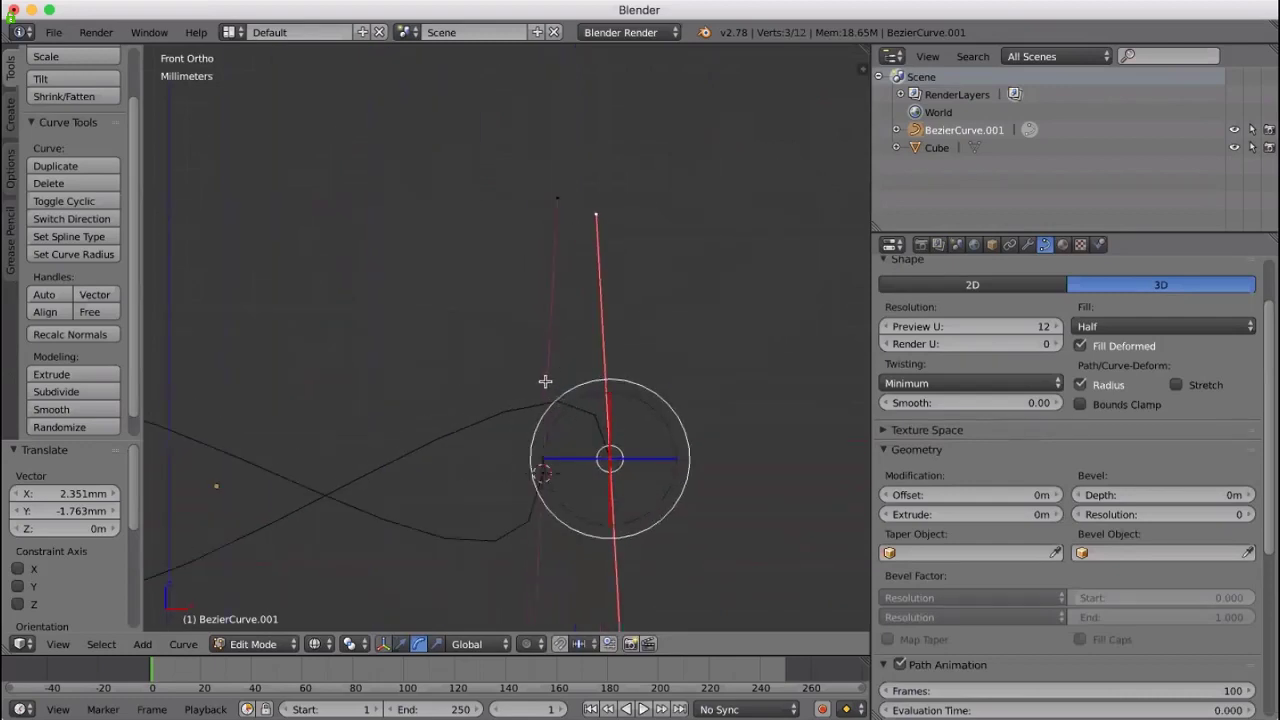
middle_click_drag(543, 380, 560, 283, "shift")
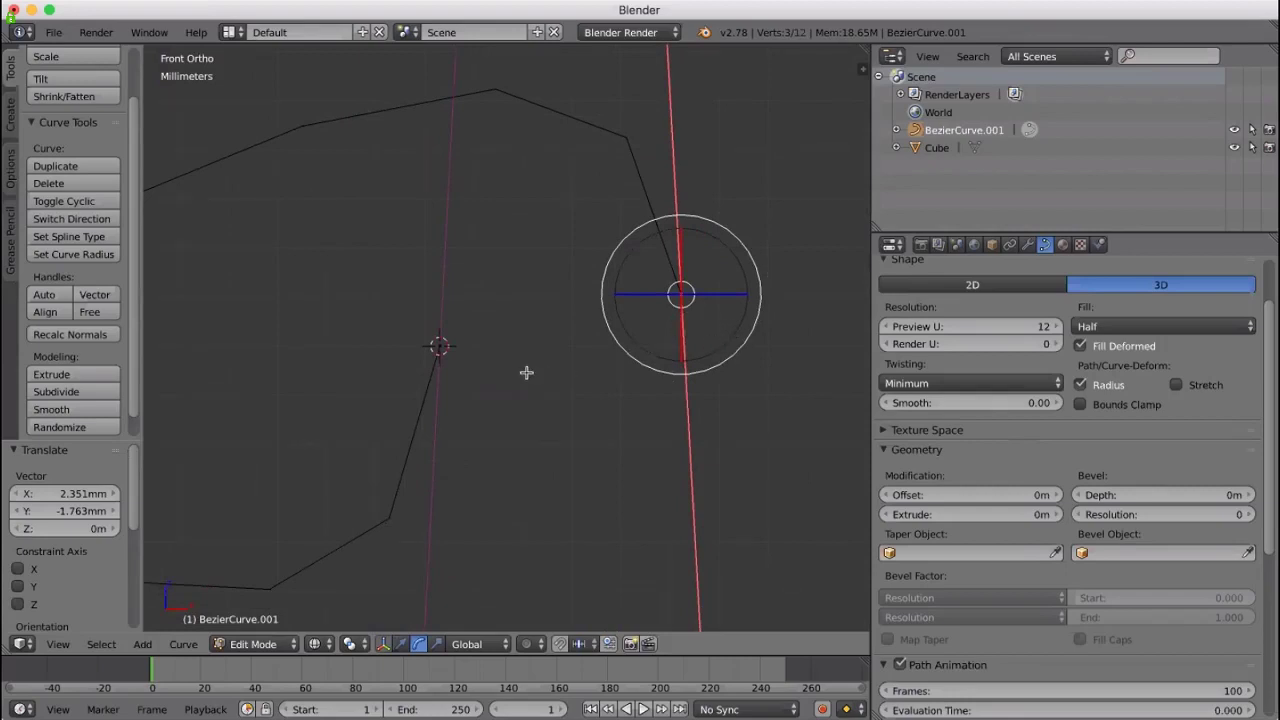
right_click(440, 345)
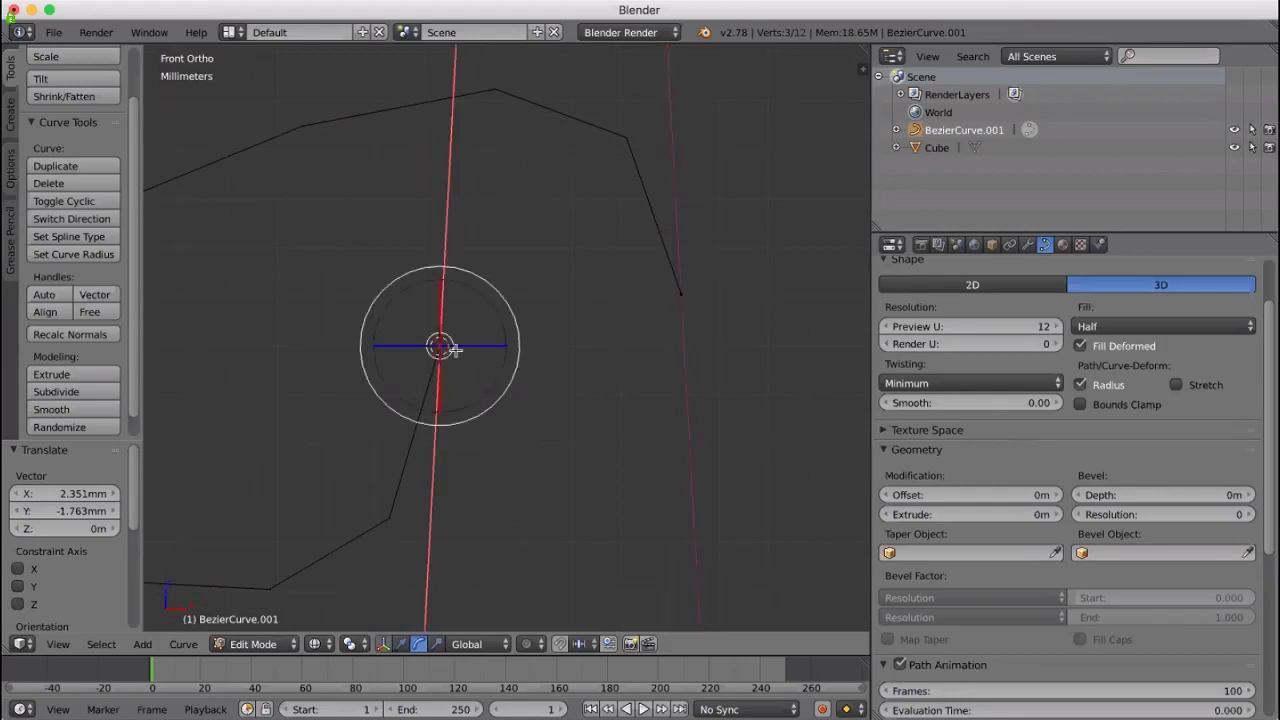
key("g")
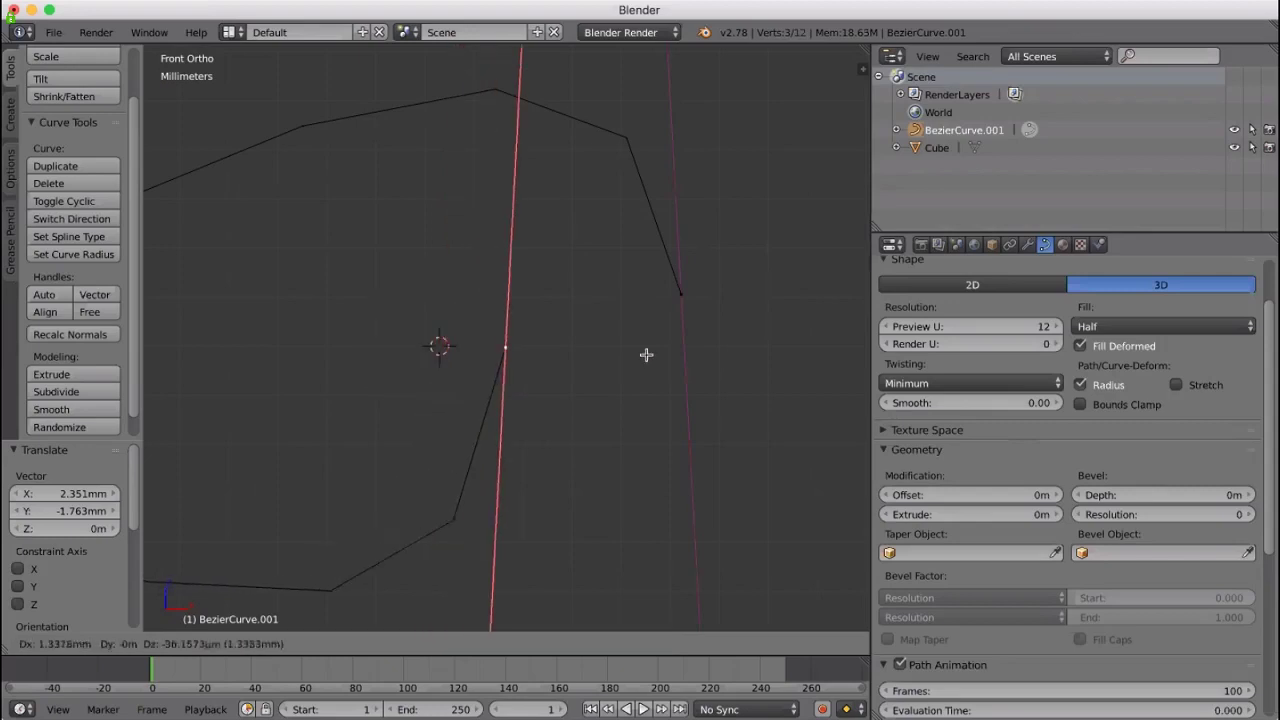
left_click(712, 303)
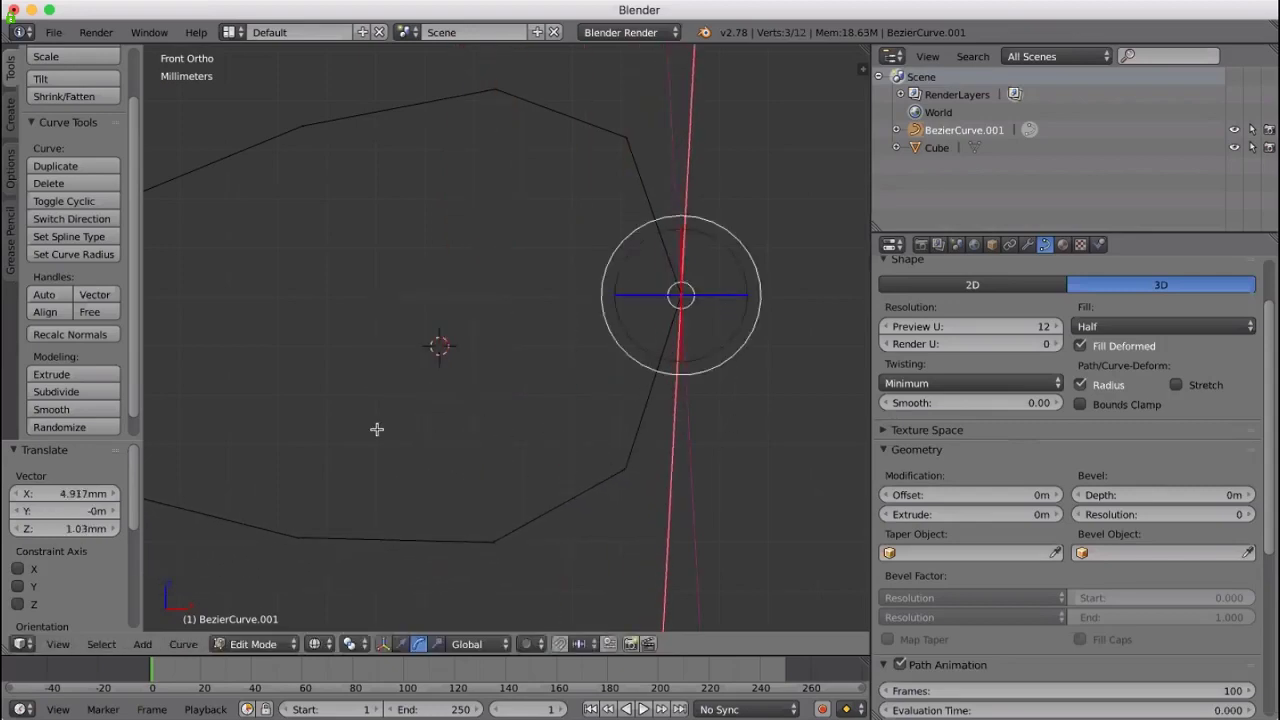
Move the control point at the crossing by 0.703 mm X, 0 mm Y, -0.841 mm Z
scroll(760, 428, "up", 6)
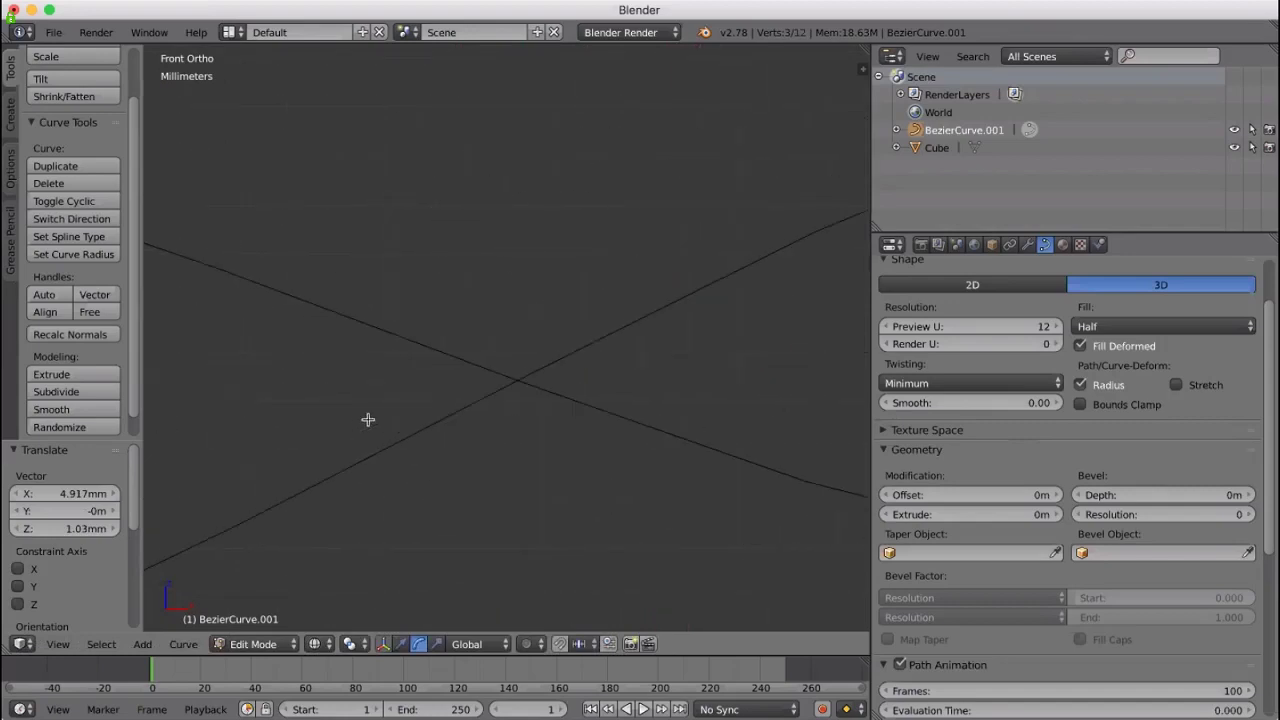
middle_click_drag(368, 419, 454, 394, "shift")
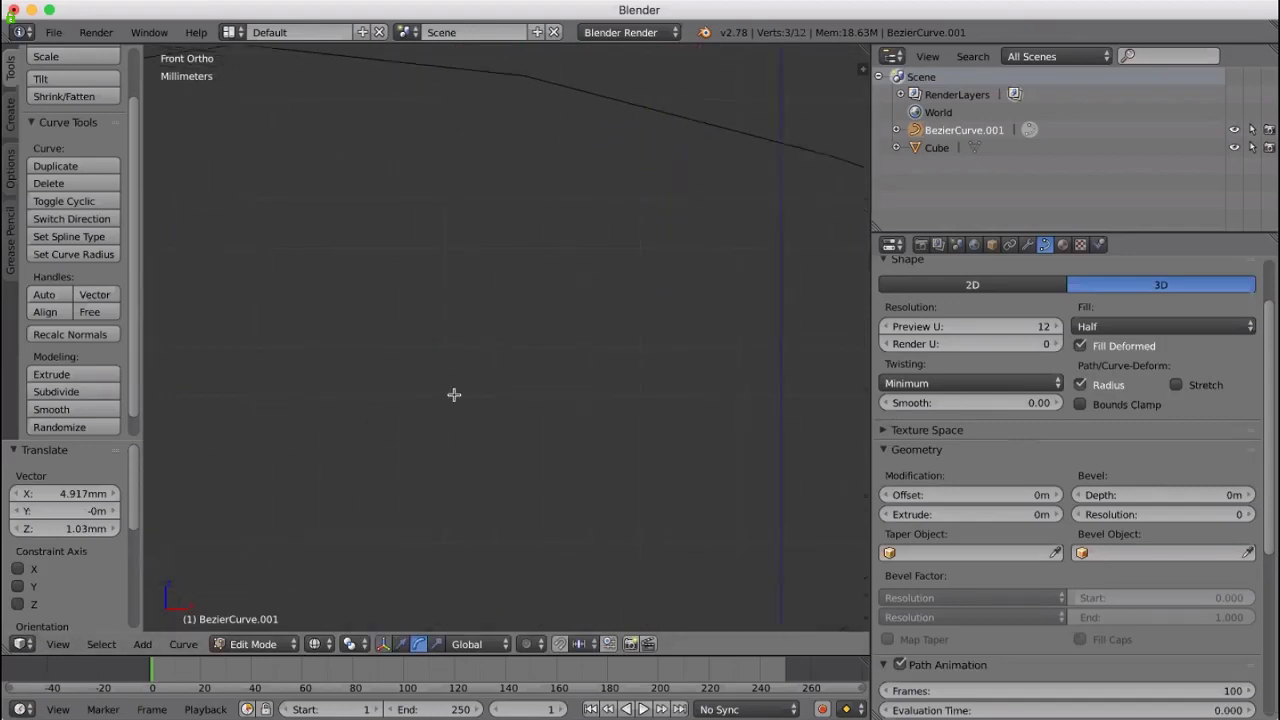
scroll(454, 394, "down", 6)
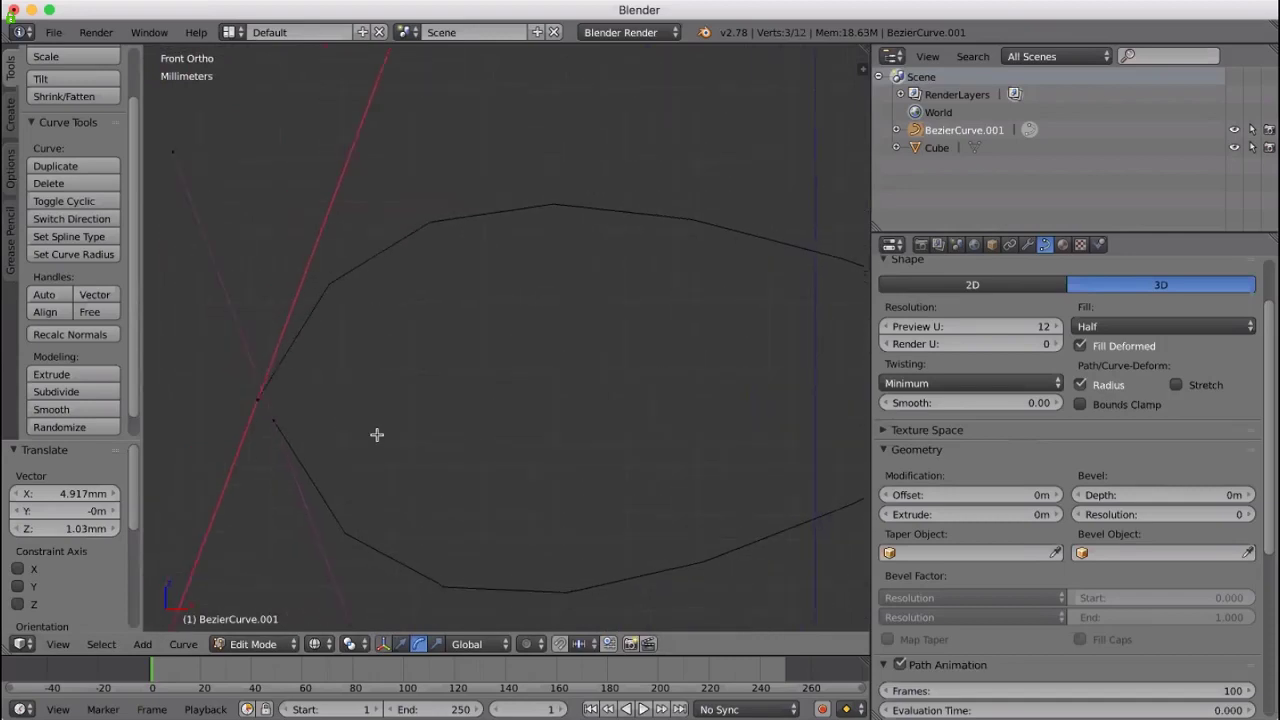
scroll(446, 437, "up", 5)
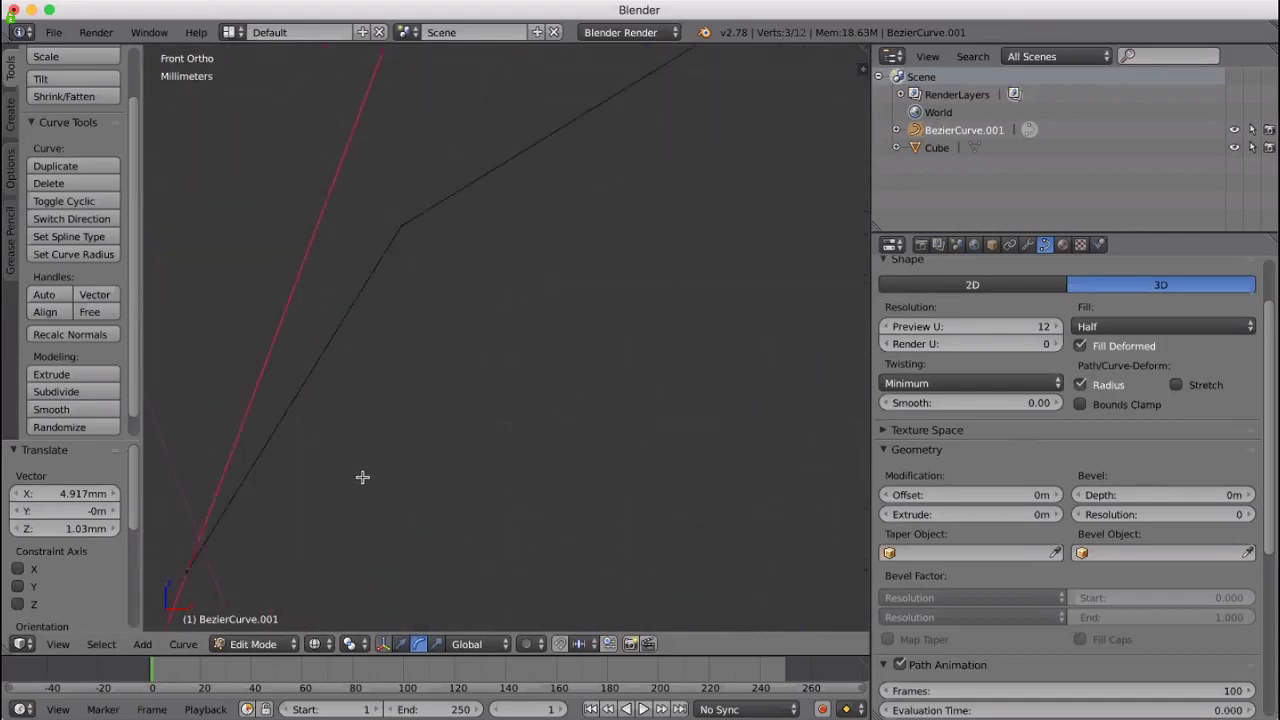
middle_click_drag(362, 477, 641, 259, "shift")
right_click(468, 350)
key("g")
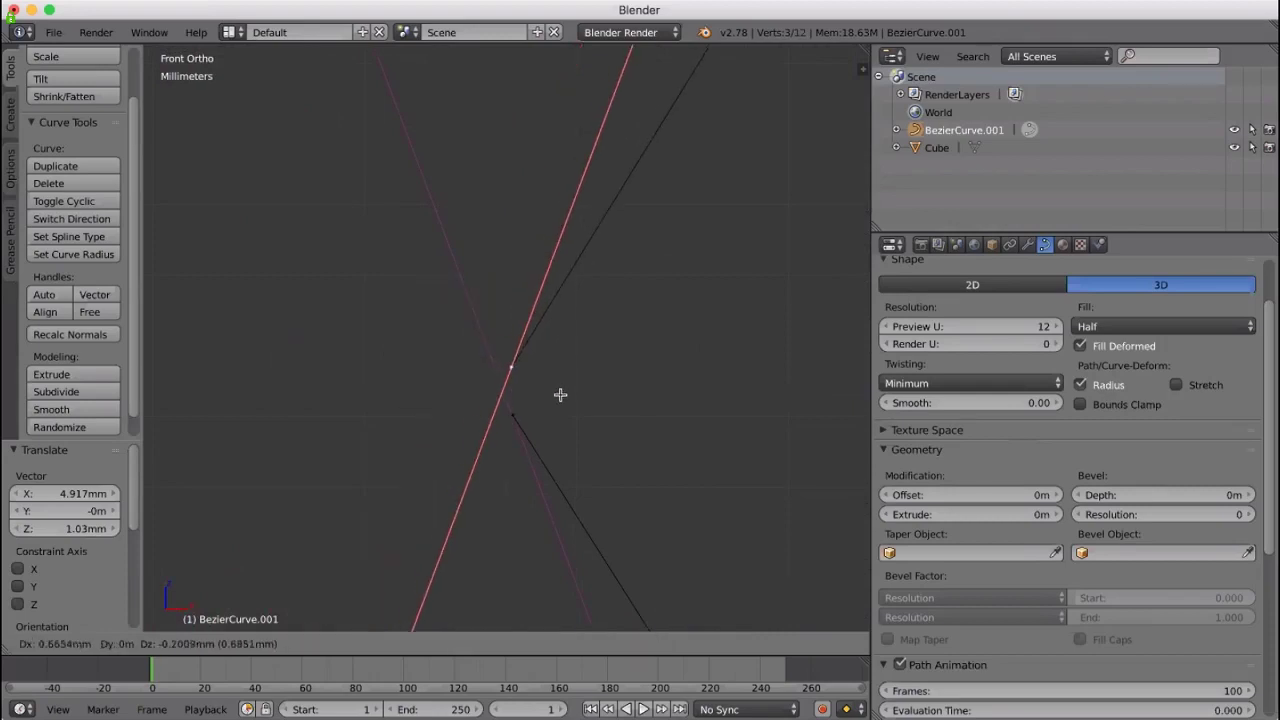
left_click(564, 432)
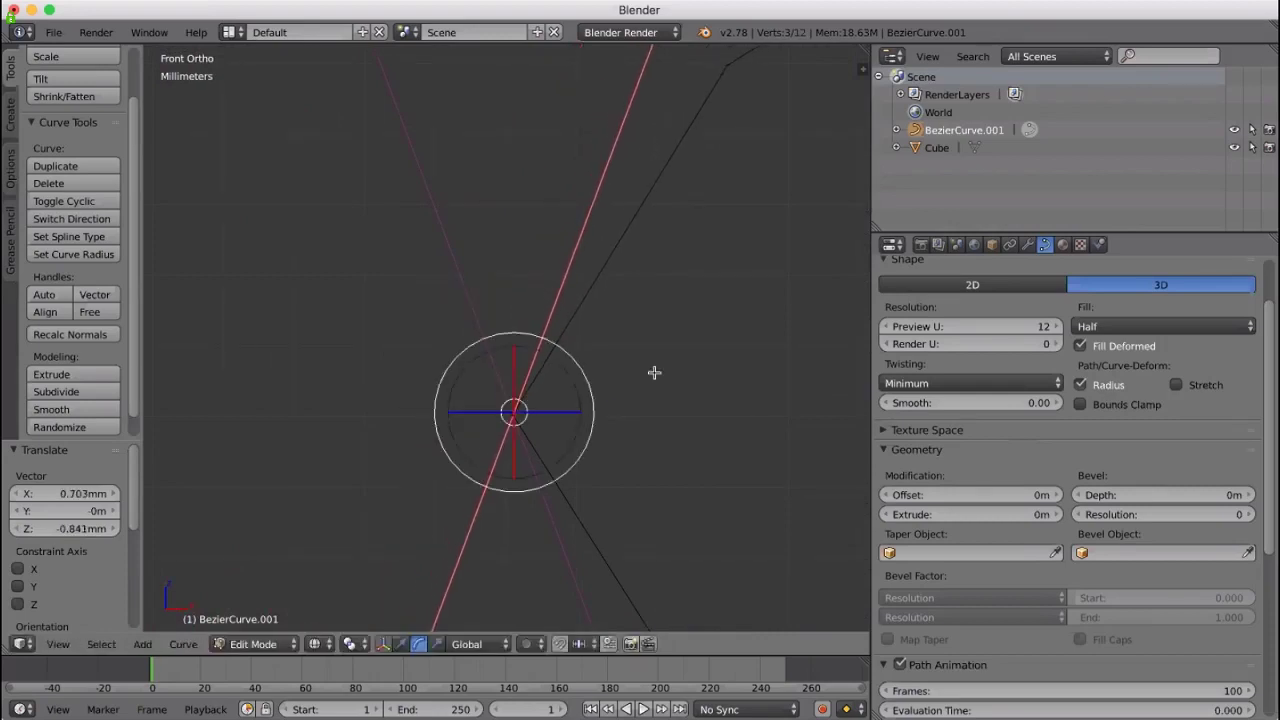
scroll(678, 341, "down", 8)
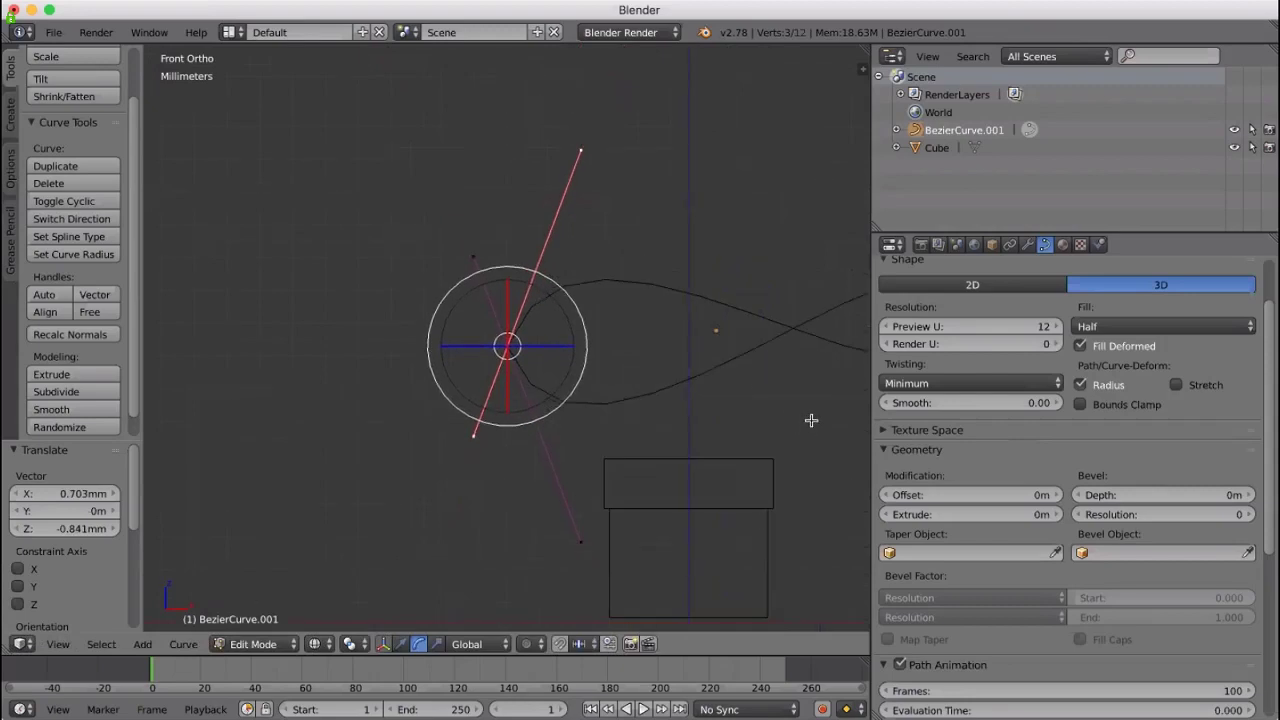
In Right view, shift one bow curve point front-to-back to add depth
key("KP_3")
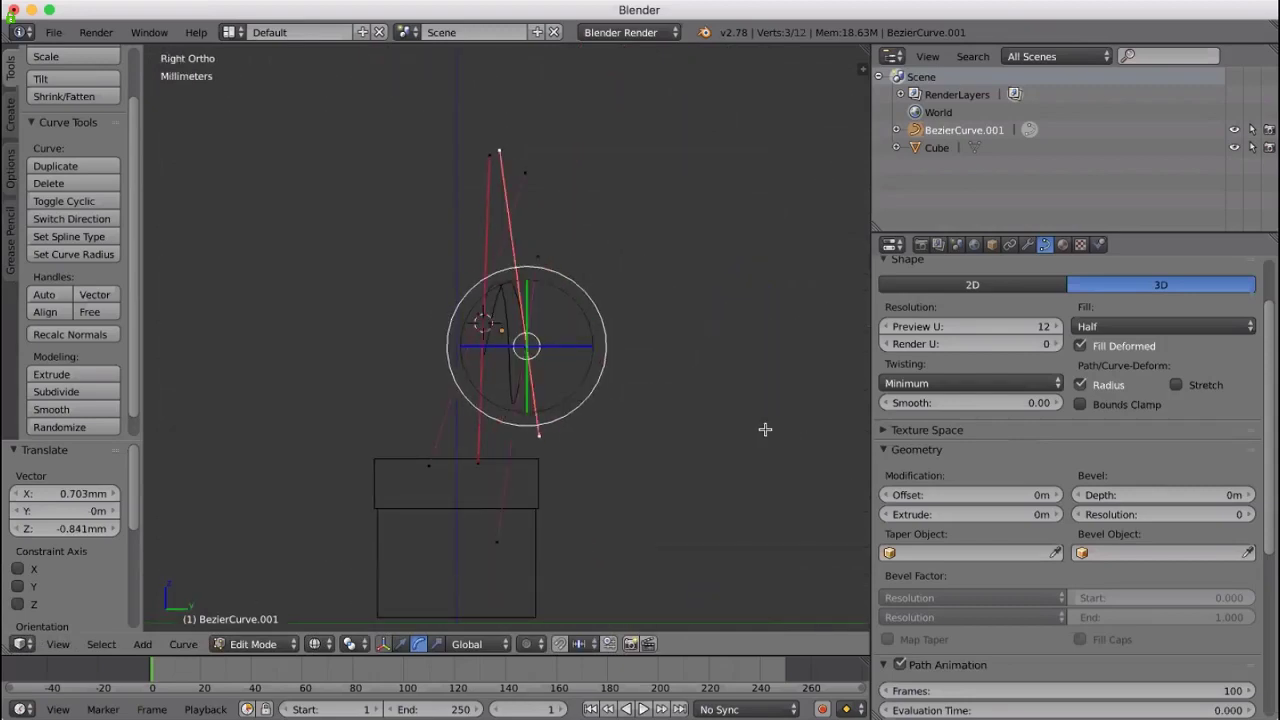
middle_click_drag(646, 429, 641, 415)
scroll(641, 415, "up", 10)
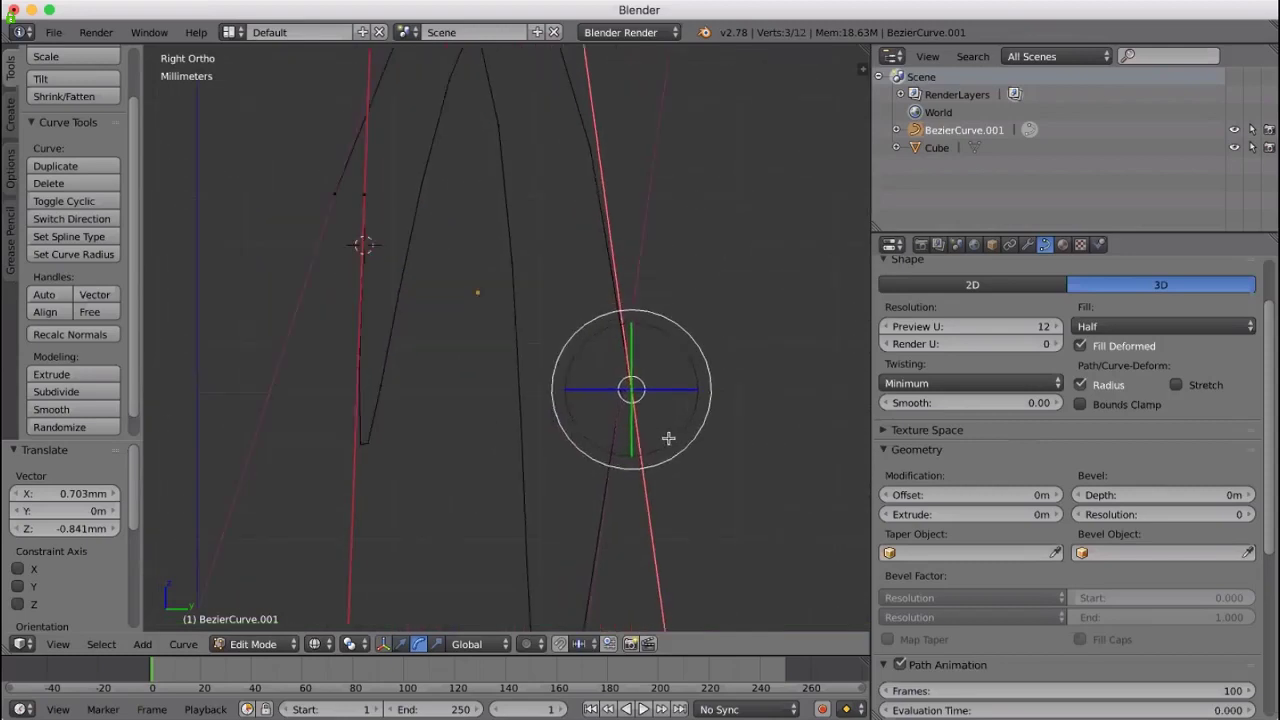
scroll(724, 459, "down", 1)
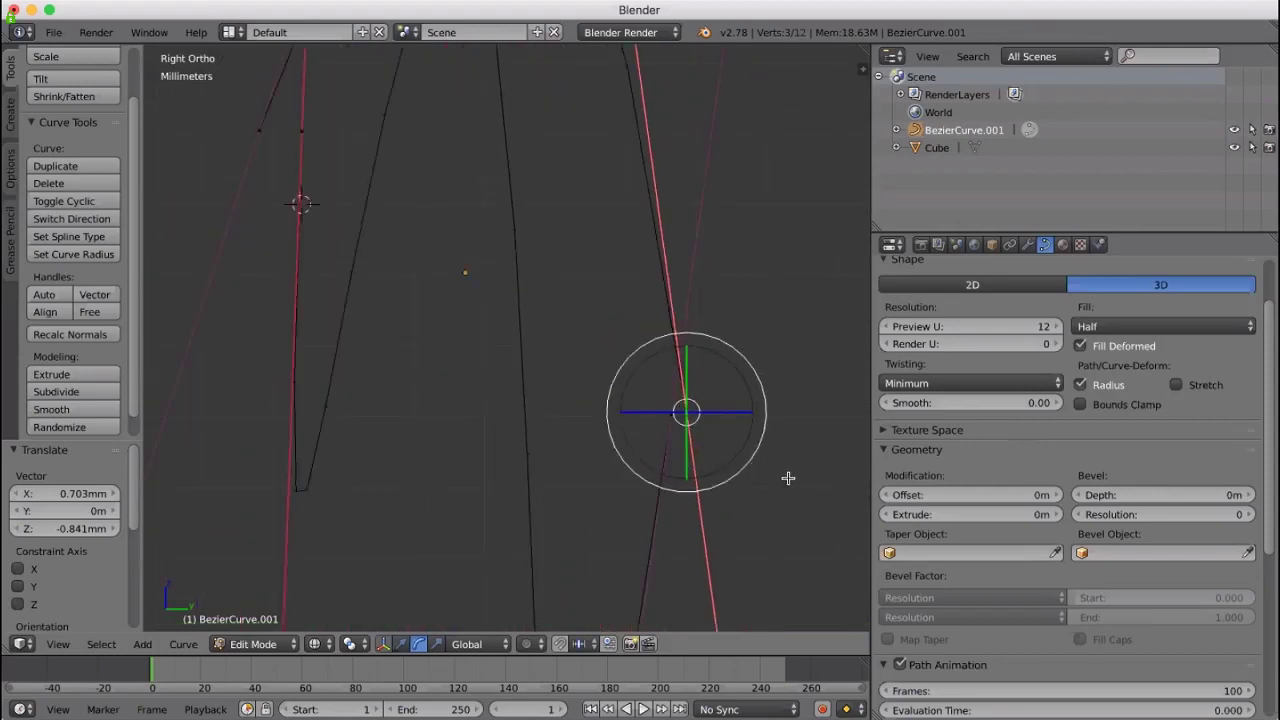
middle_click_drag(788, 478, 555, 480, "shift")
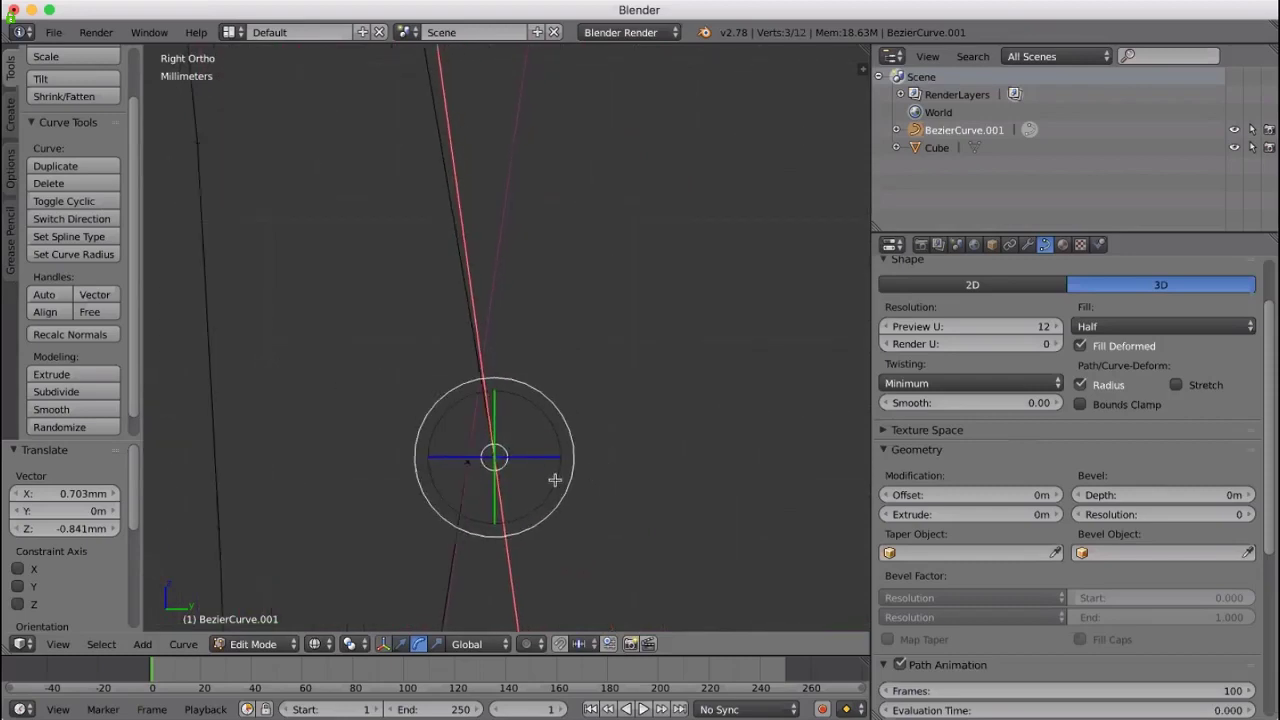
right_click(470, 458)
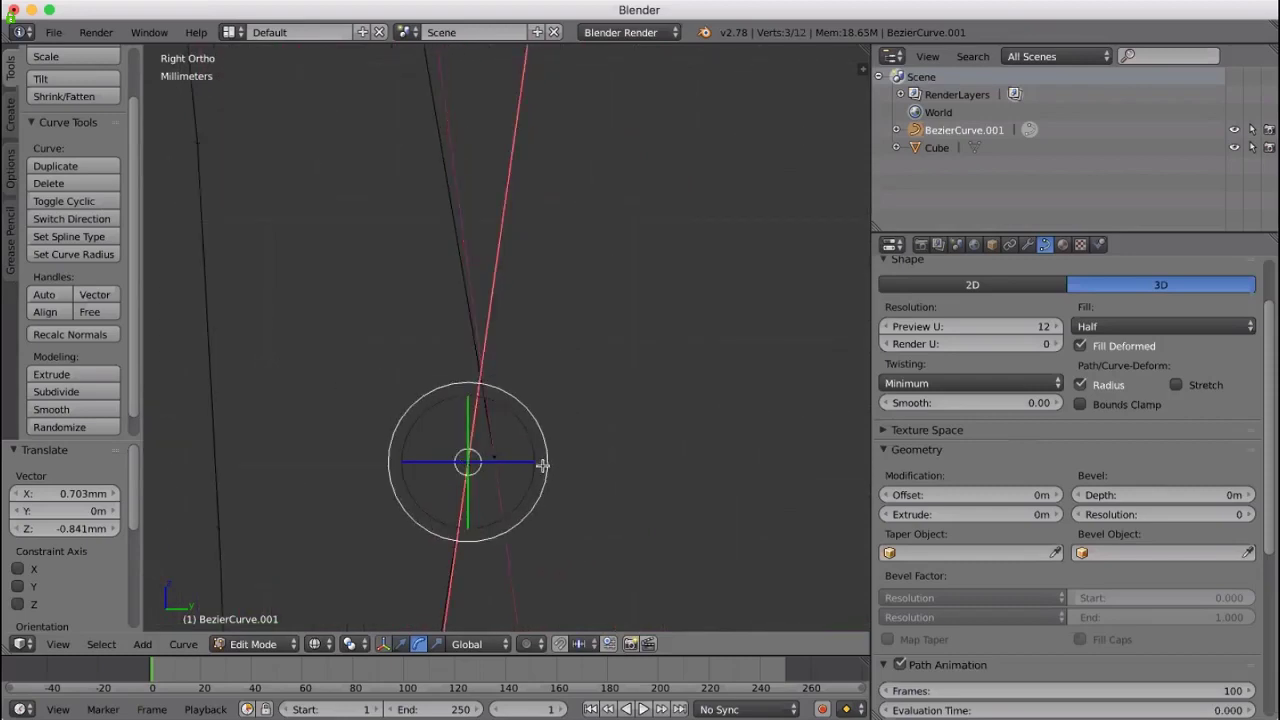
key("g")
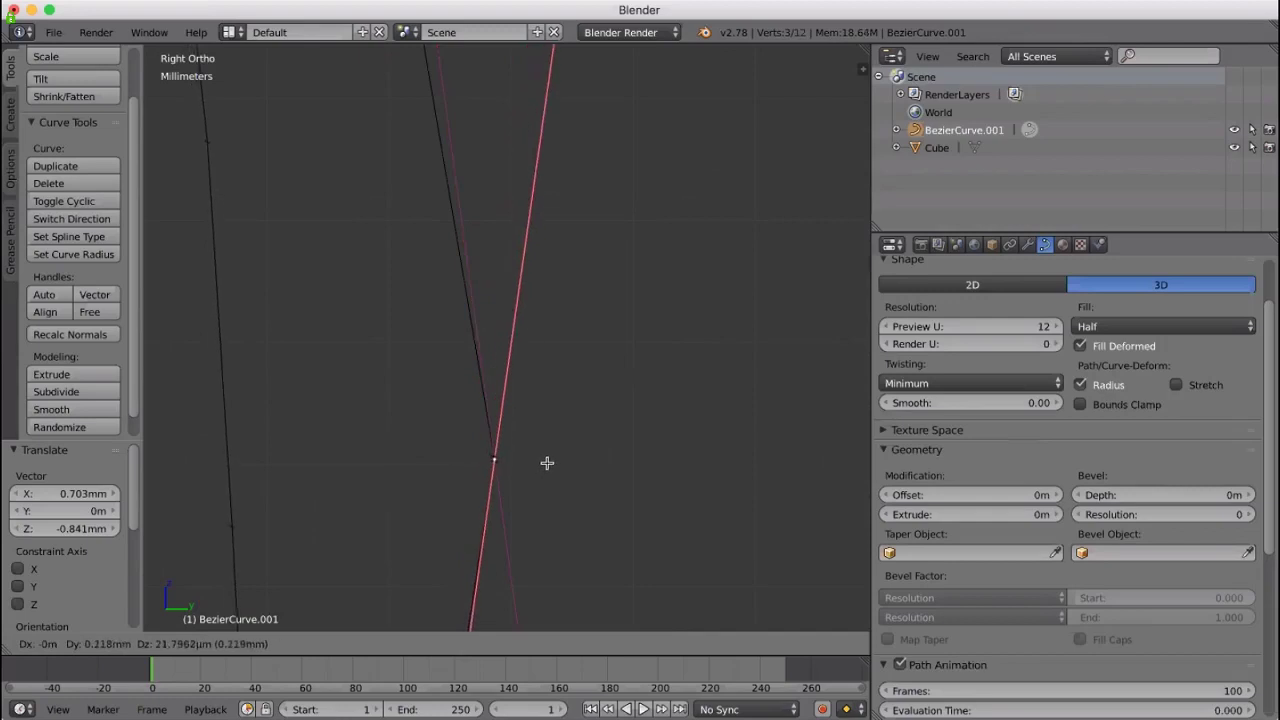
left_click(547, 463)
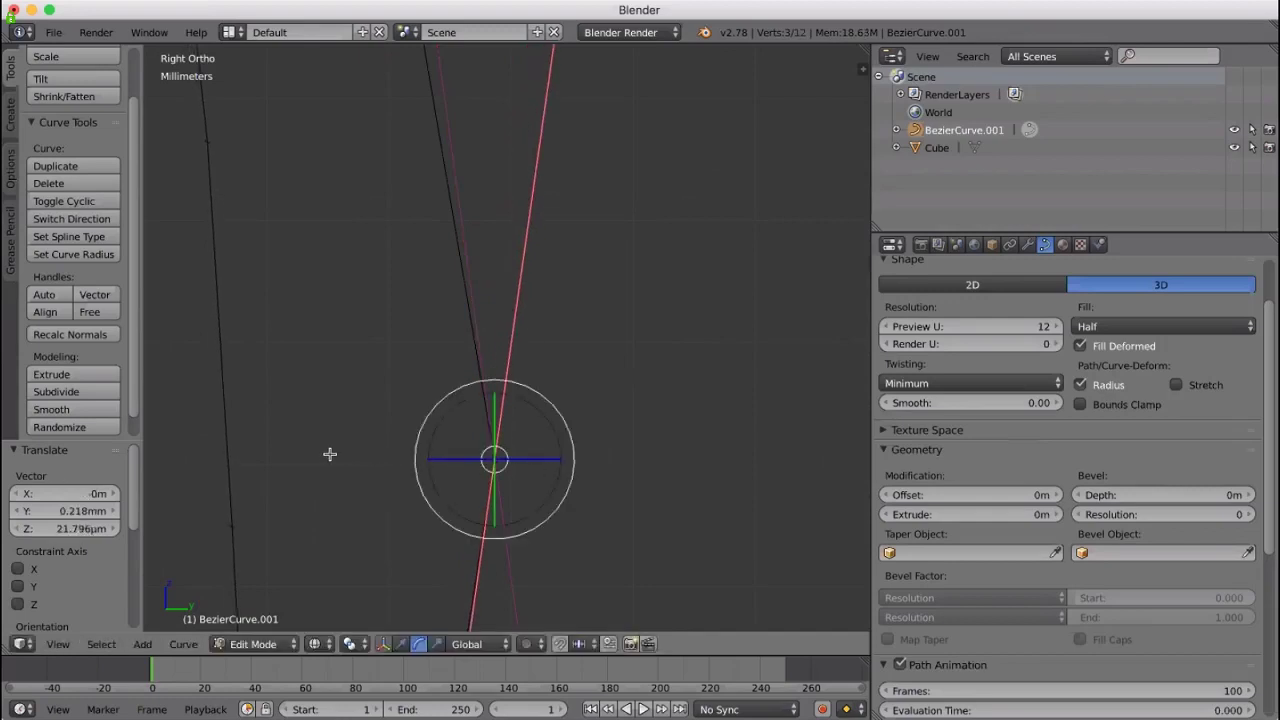
Shift a second bow control point front-to-back as well
scroll(329, 457, "down", 5)
scroll(680, 217, "left", 3)
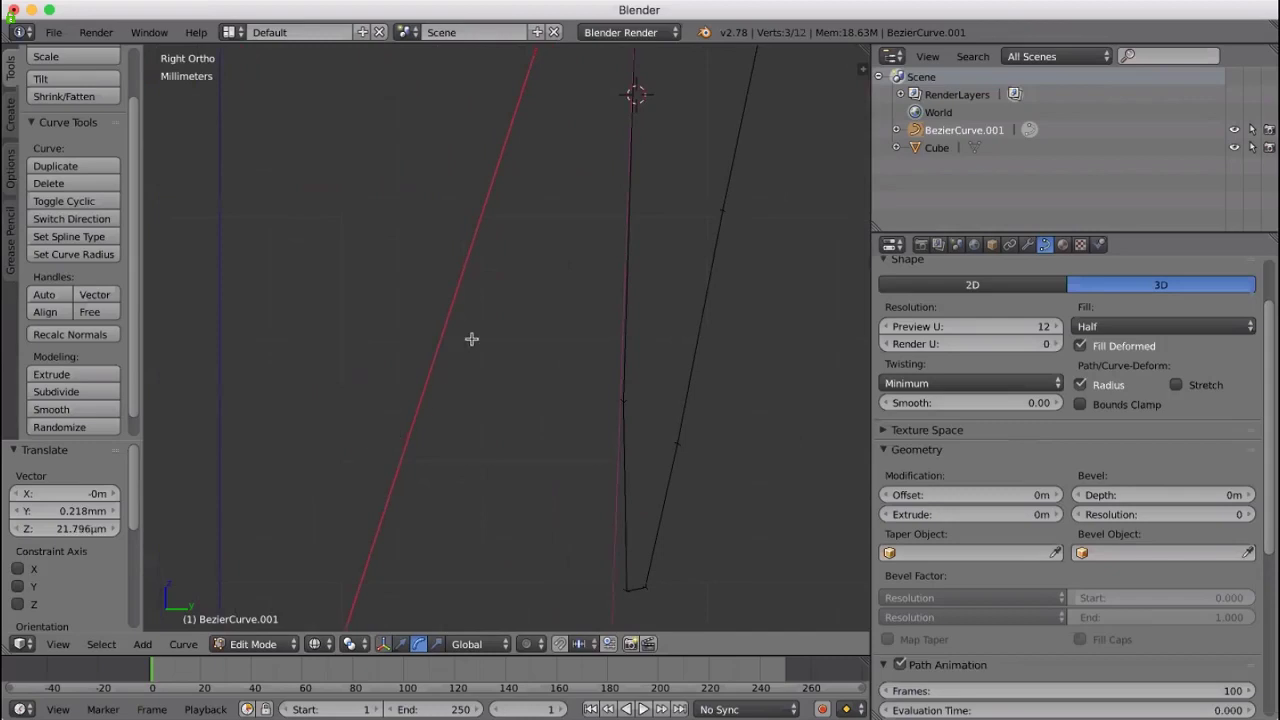
scroll(471, 339, "up", 5)
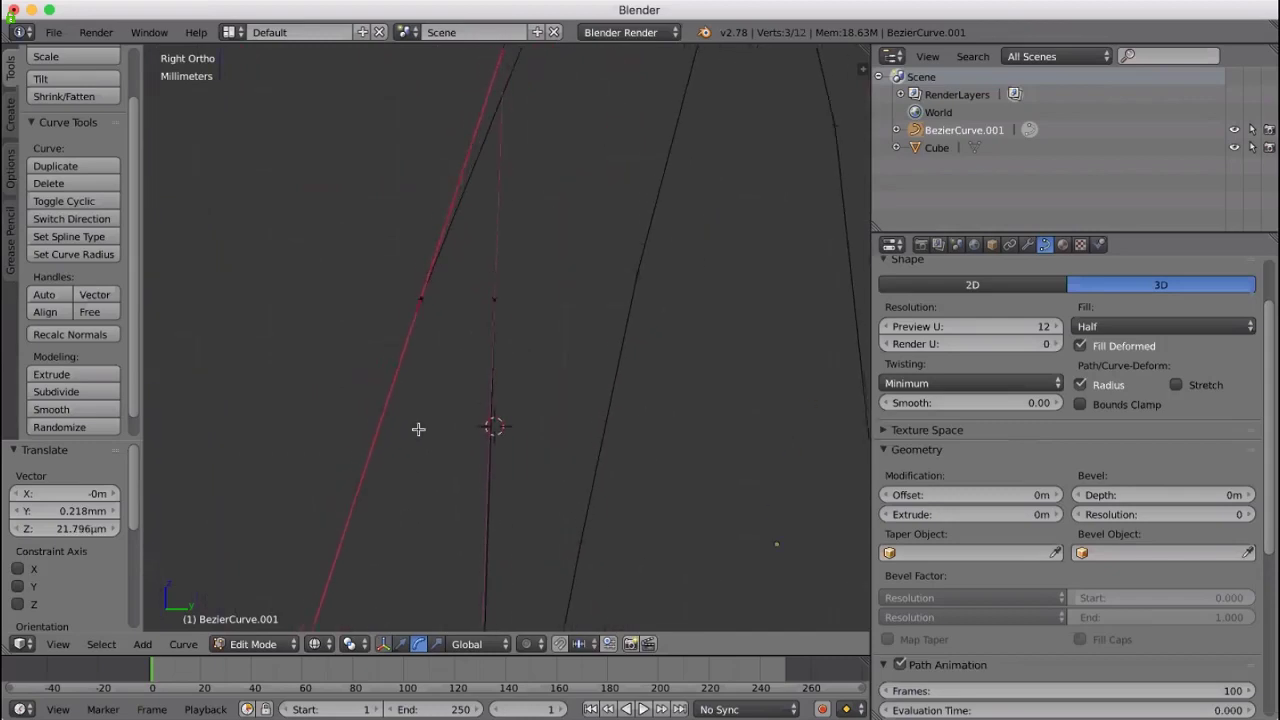
scroll(418, 429, "up", 4)
right_click(379, 465)
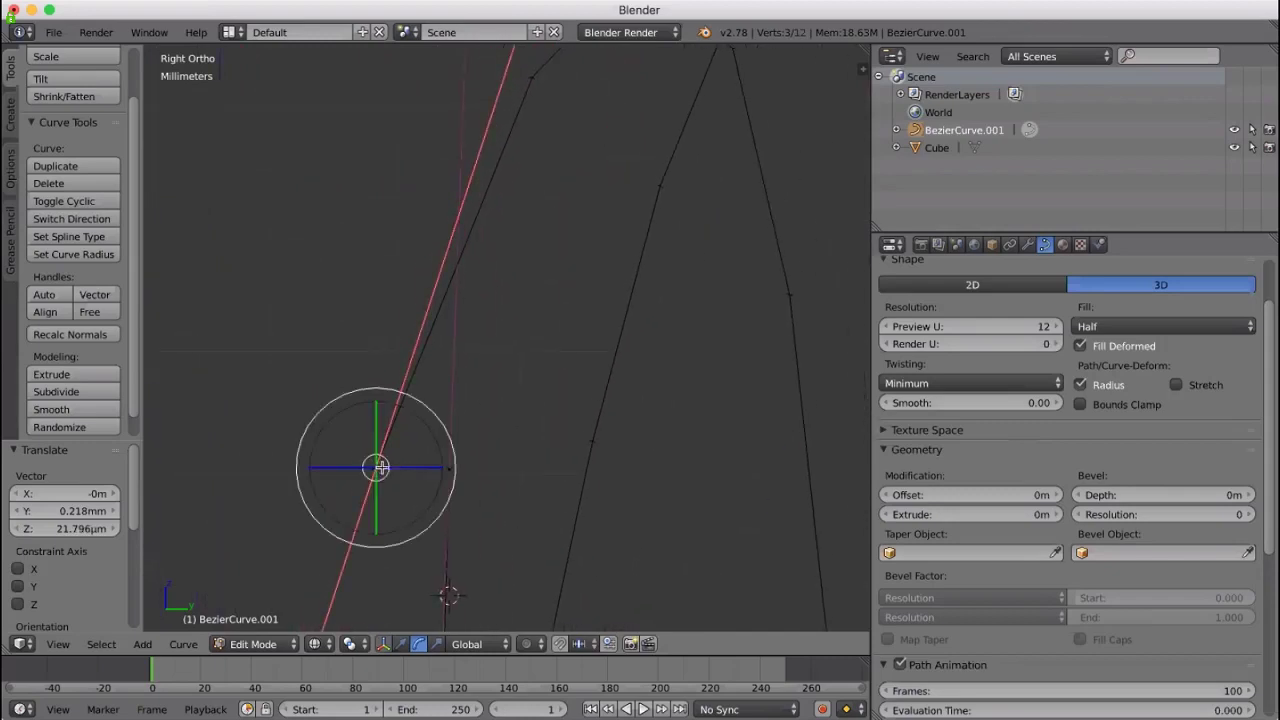
key("g")
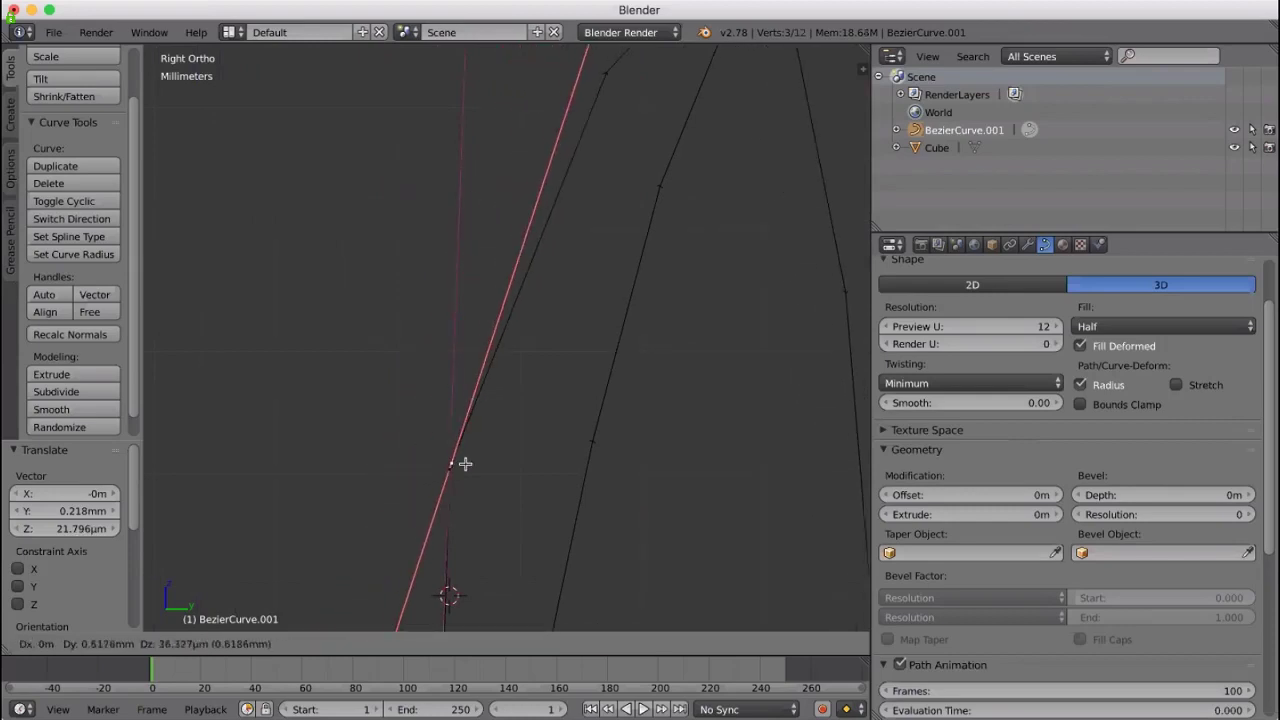
left_click(462, 468)
Return to Front view, place the 3D cursor beside the bow, and deselect all points
scroll(345, 447, "down", 7)
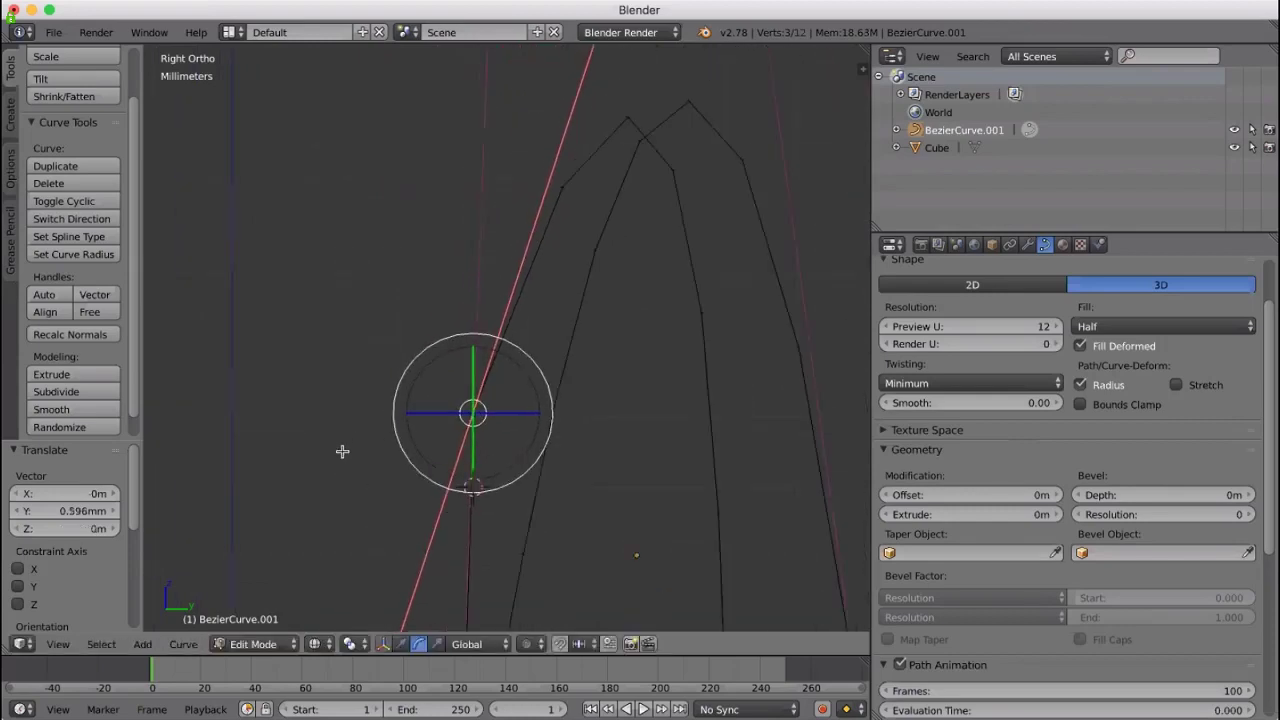
middle_click_drag(746, 483, 637, 478)
key("ctrl+KP_1")
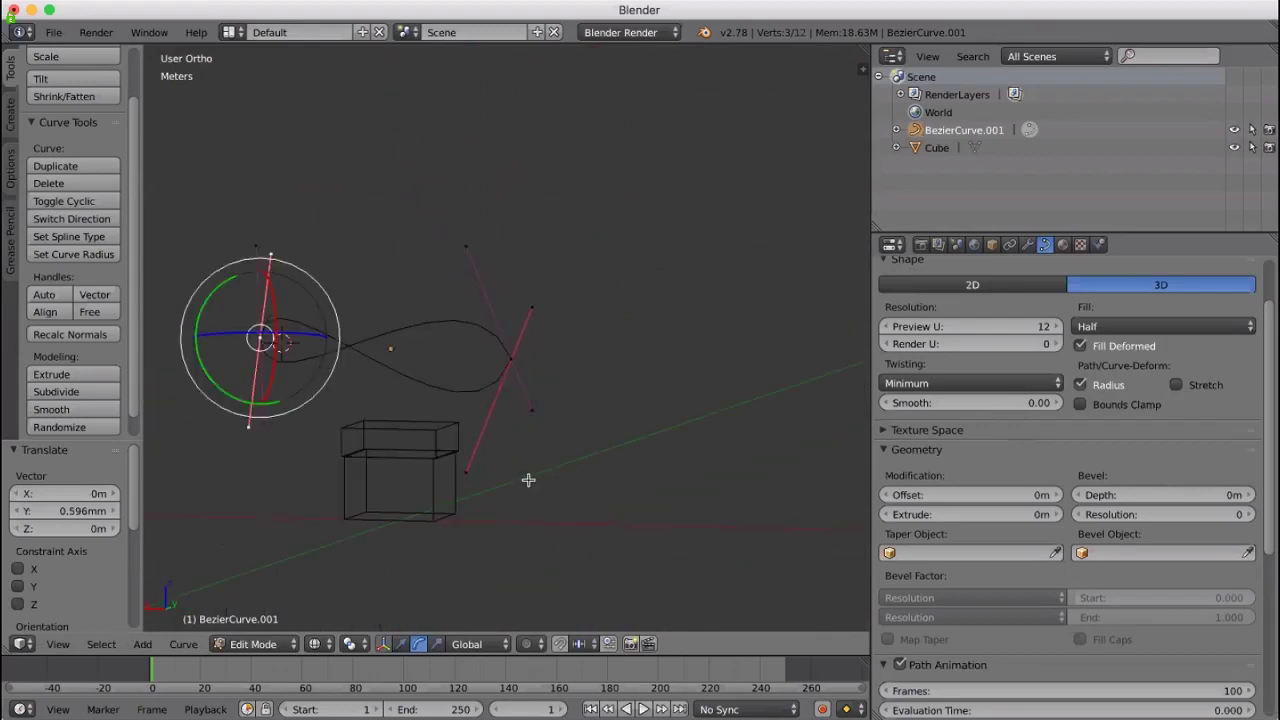
key("KP_1")
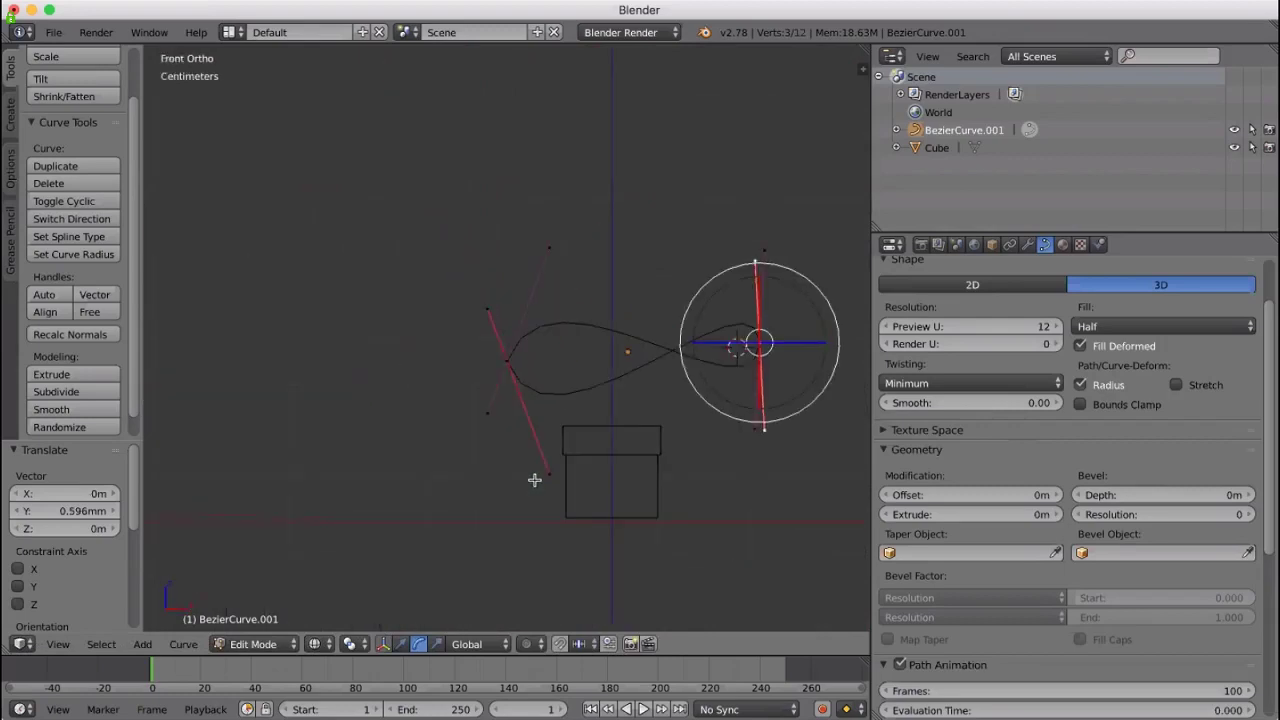
left_click(789, 492)
key("a")
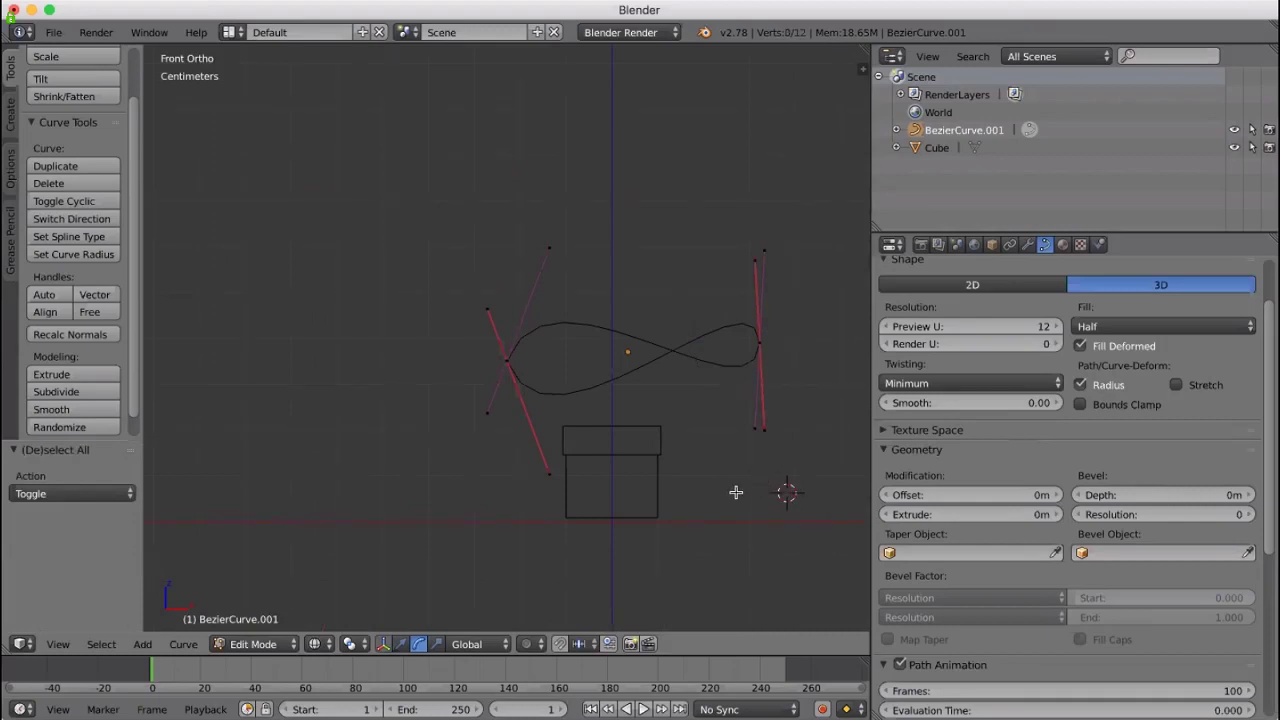
key("KP_7")
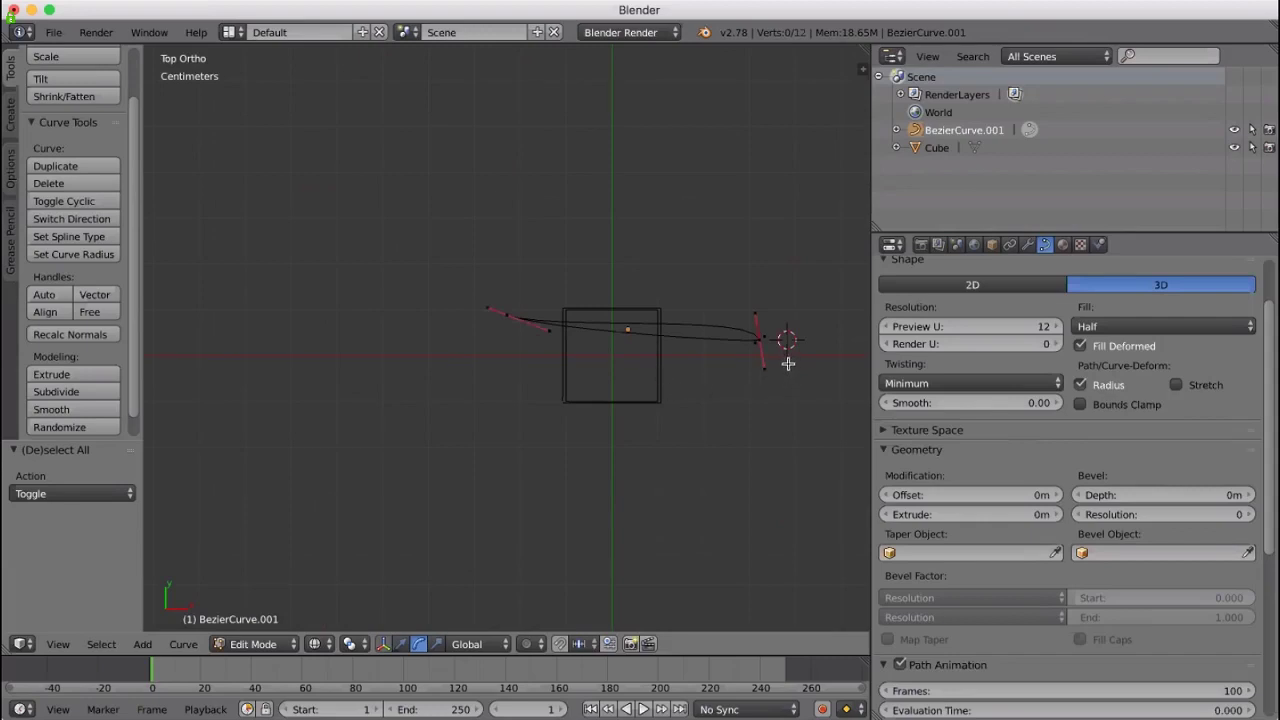
Select all bow points and duplicate them in place with Shift+D, cancelling the move
key("a")
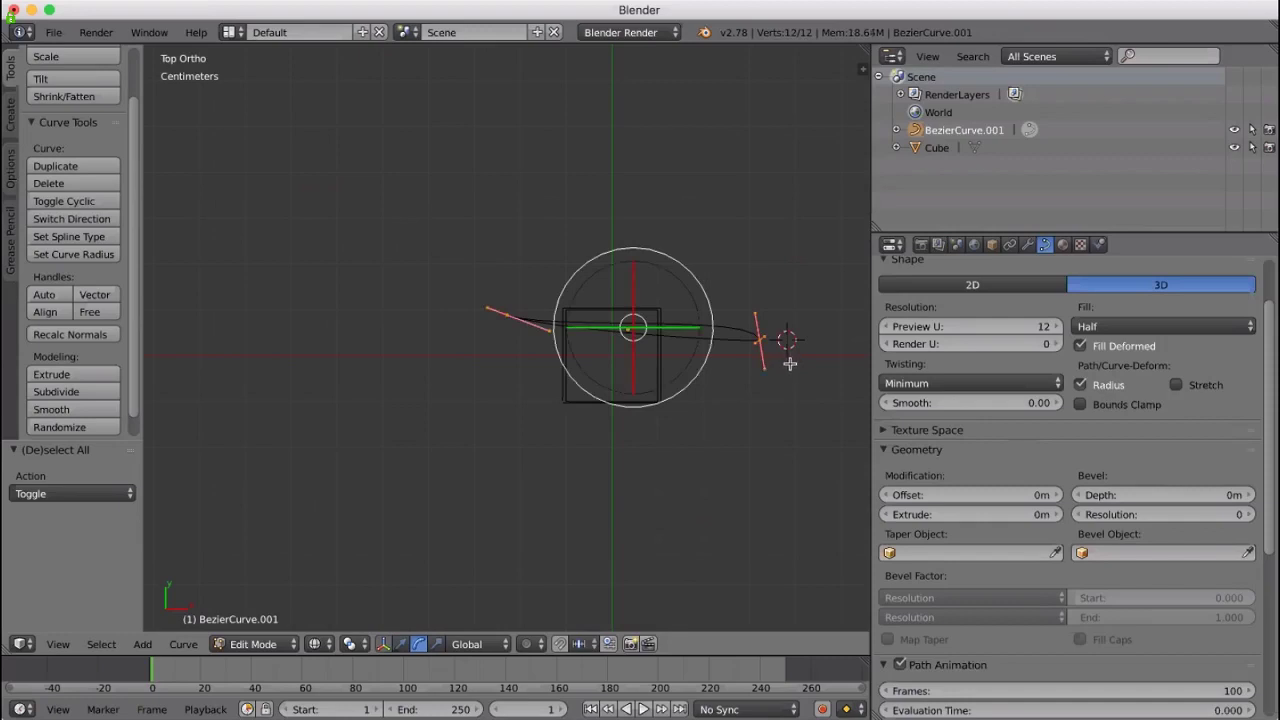
key("shift+d")
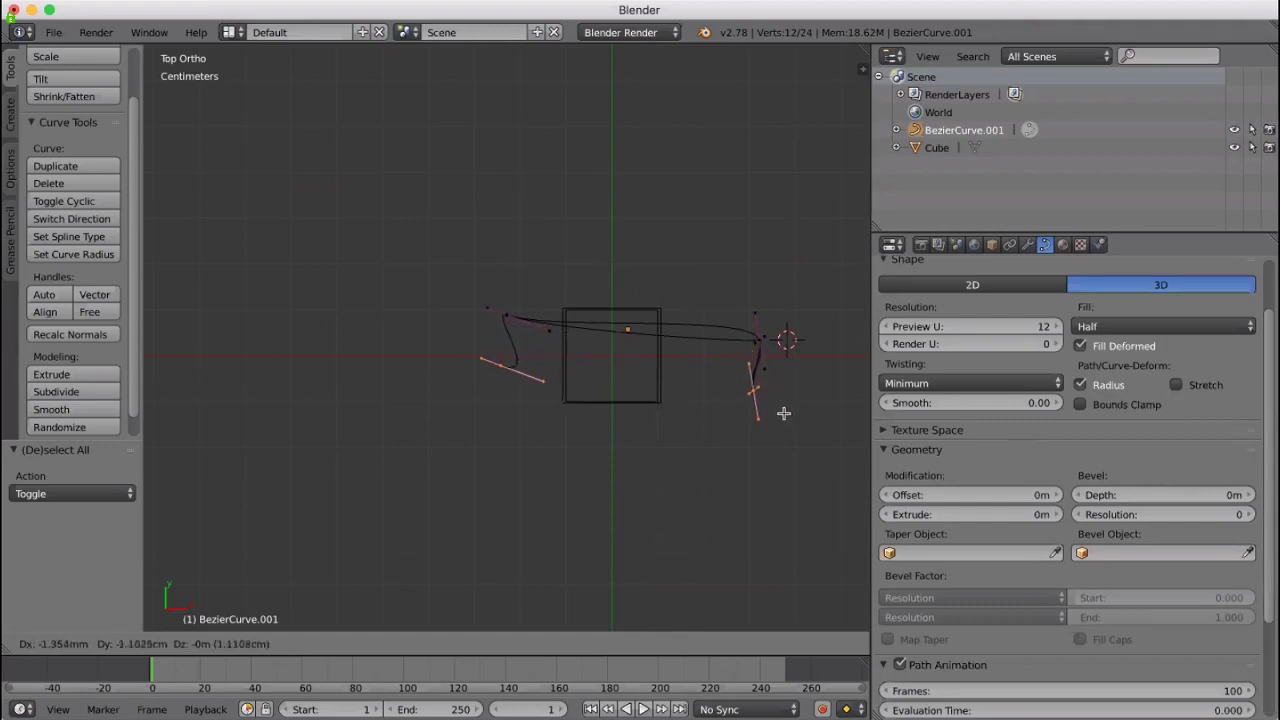
key("Escape")
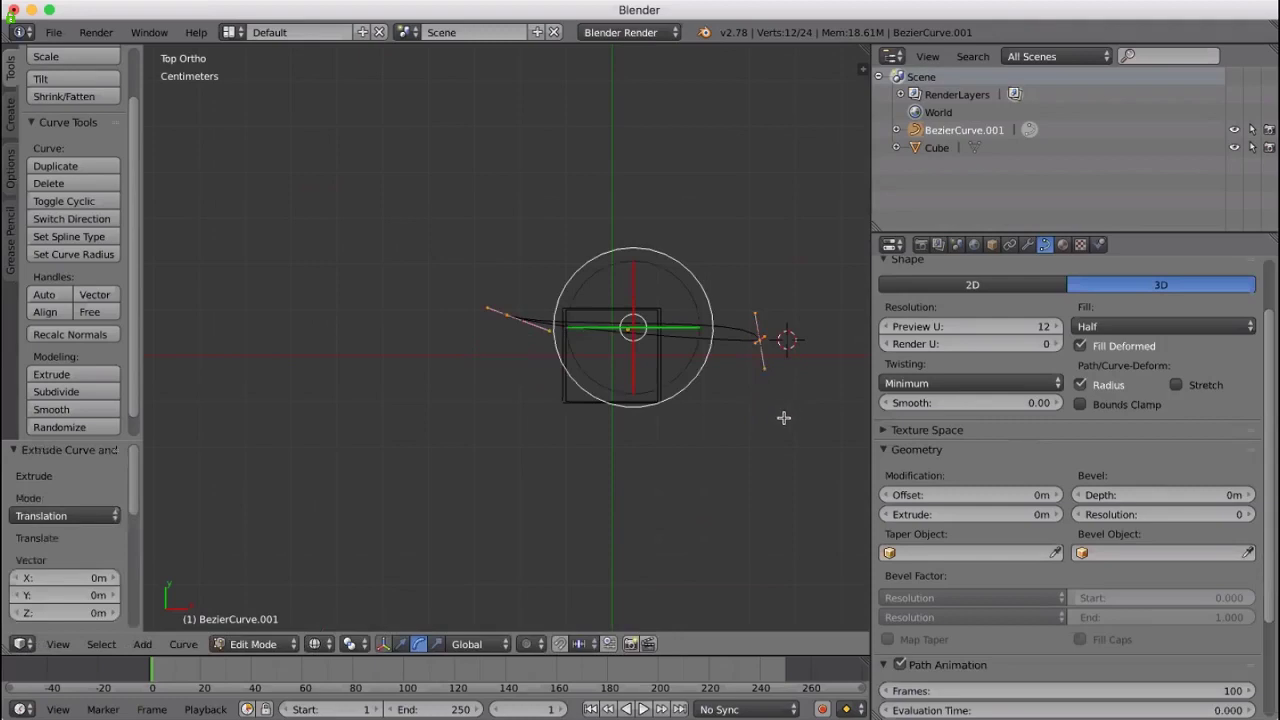
middle_click_drag(783, 418, 787, 344)
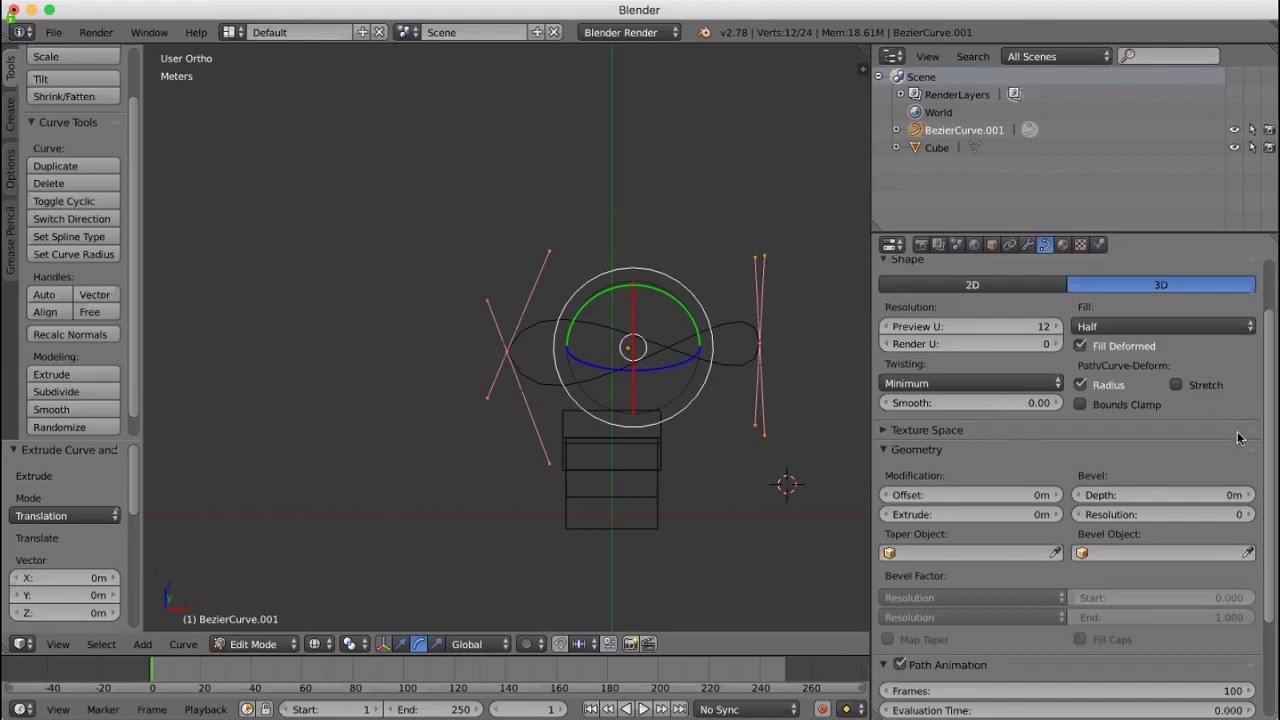
Raise the curve's Geometry Extrude value step by step up to 2.2 cm
scroll(1031, 450, "down", 5)
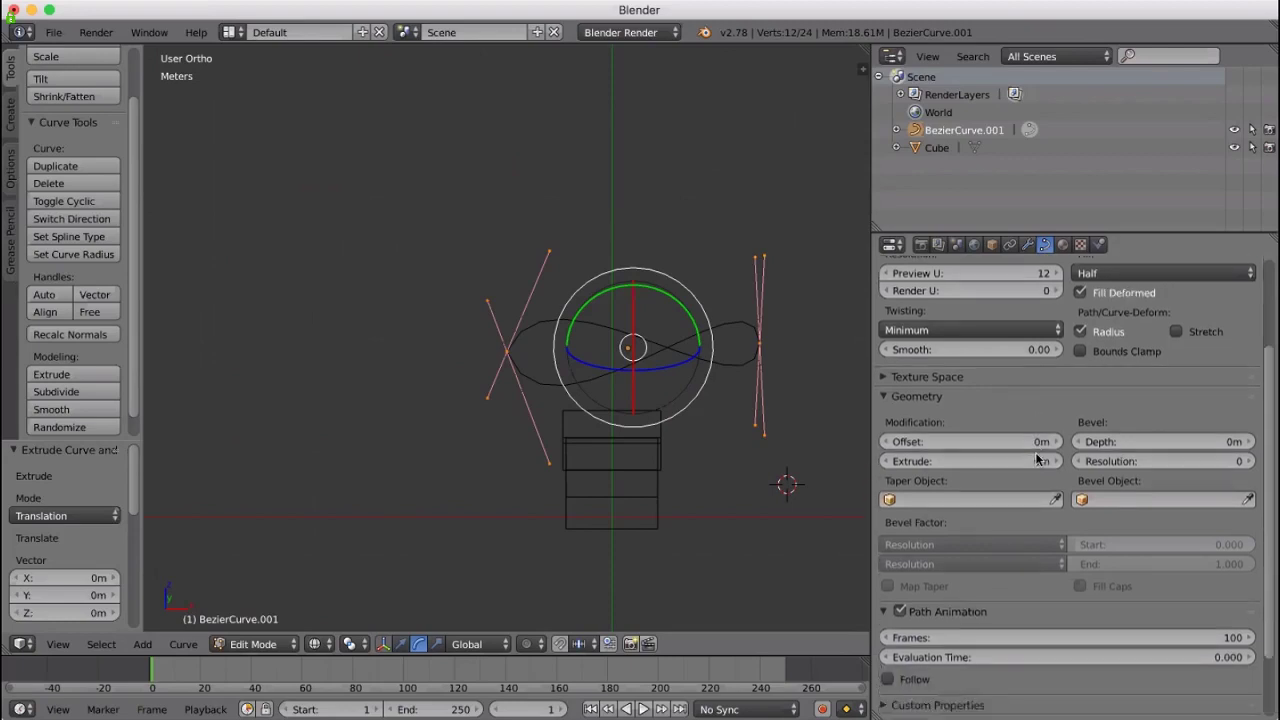
scroll(1050, 650, "down", 2)
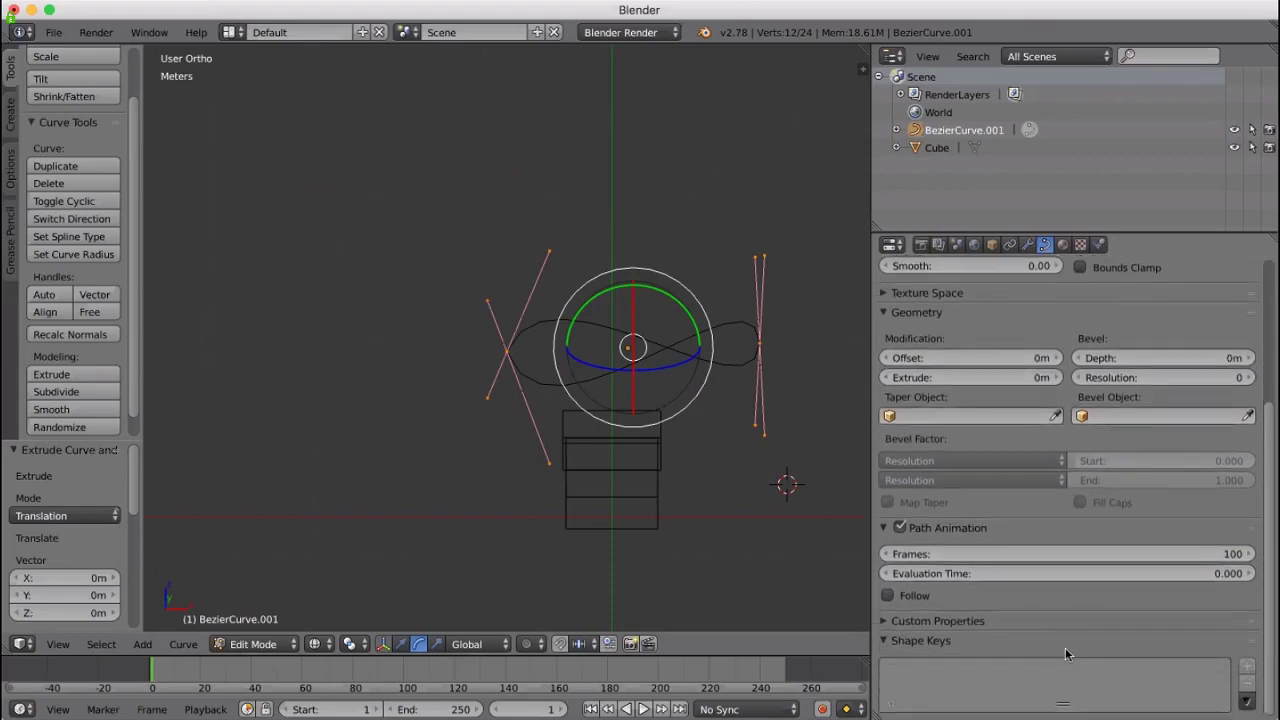
scroll(1088, 609, "up", 5)
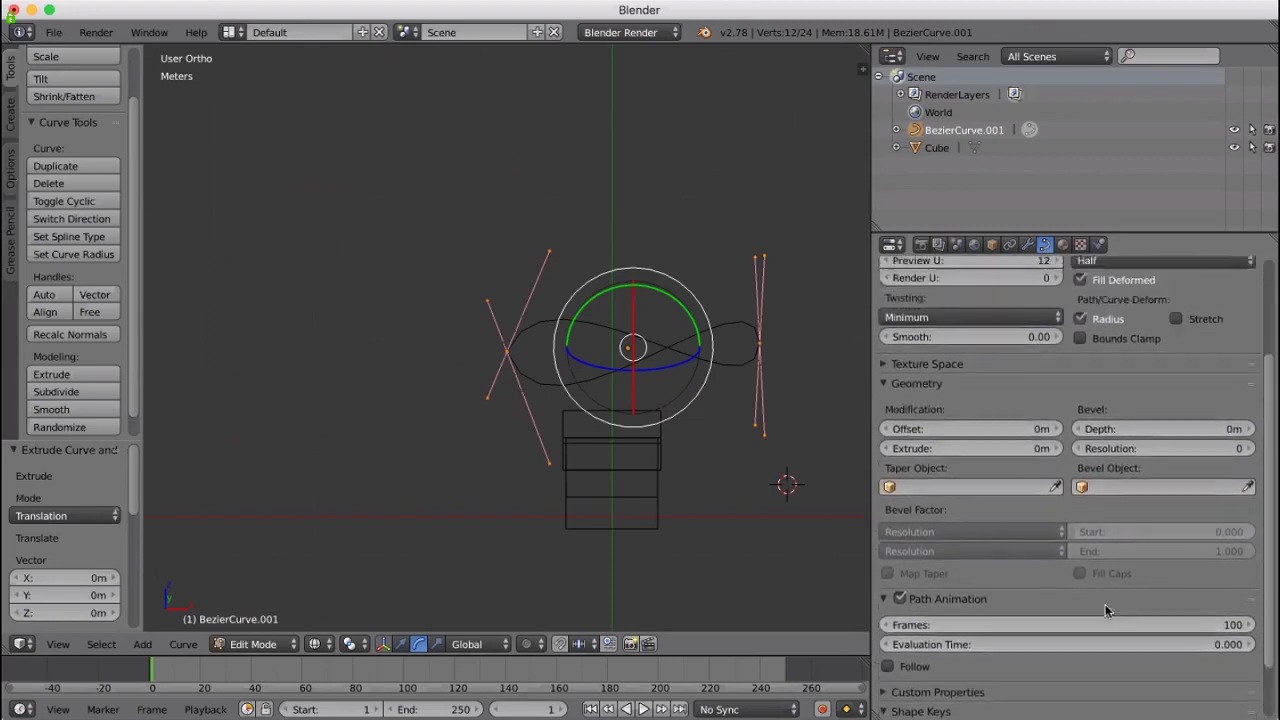
scroll(960, 420, "up", 3)
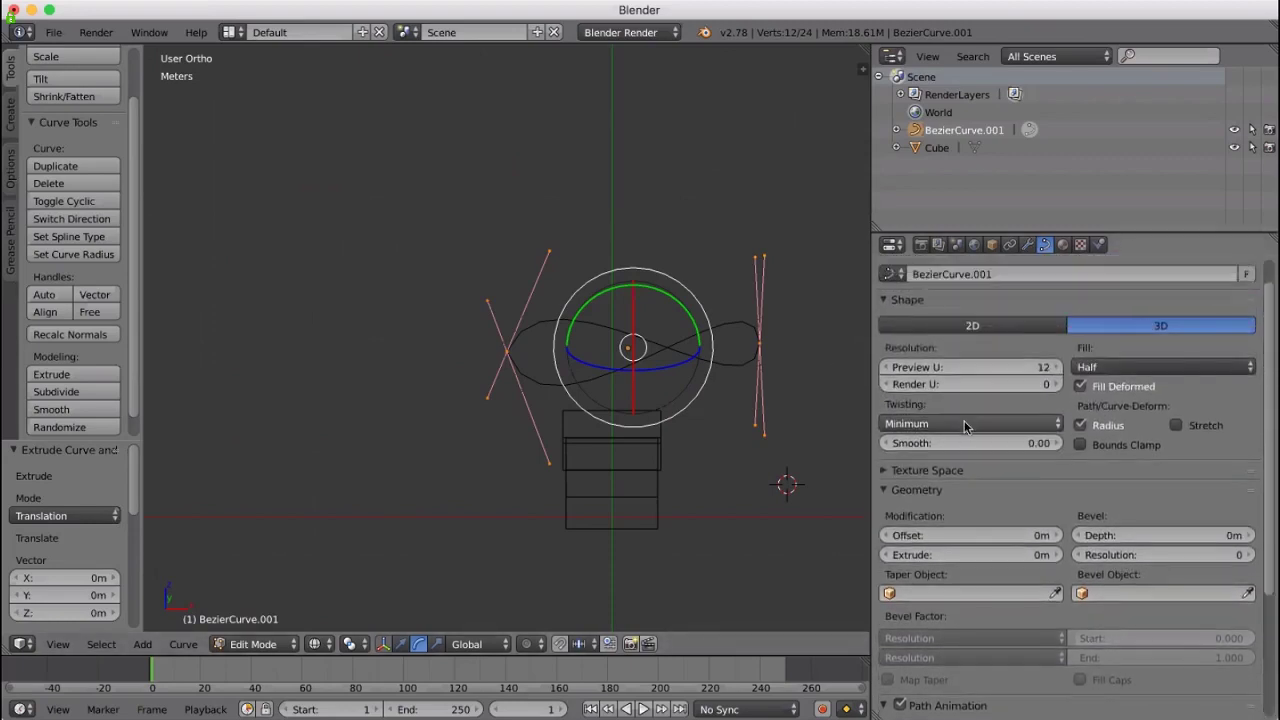
scroll(995, 400, "up", 1)
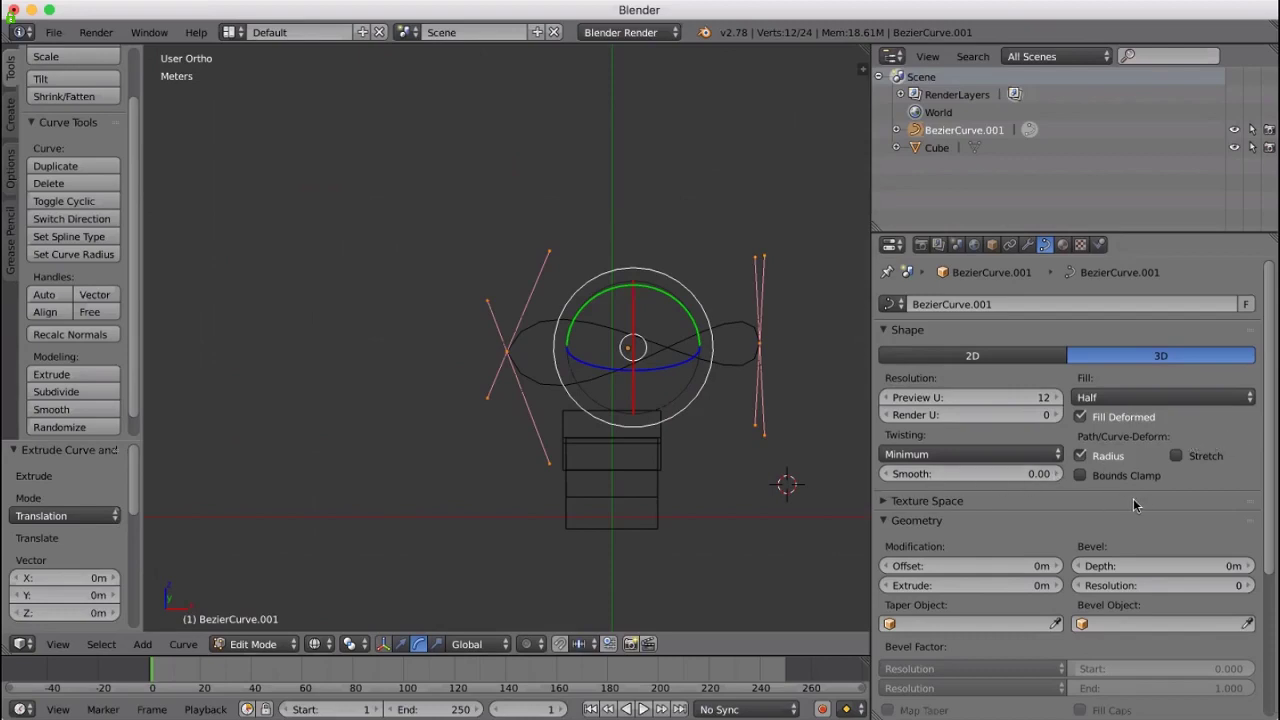
scroll(1133, 500, "down", 2)
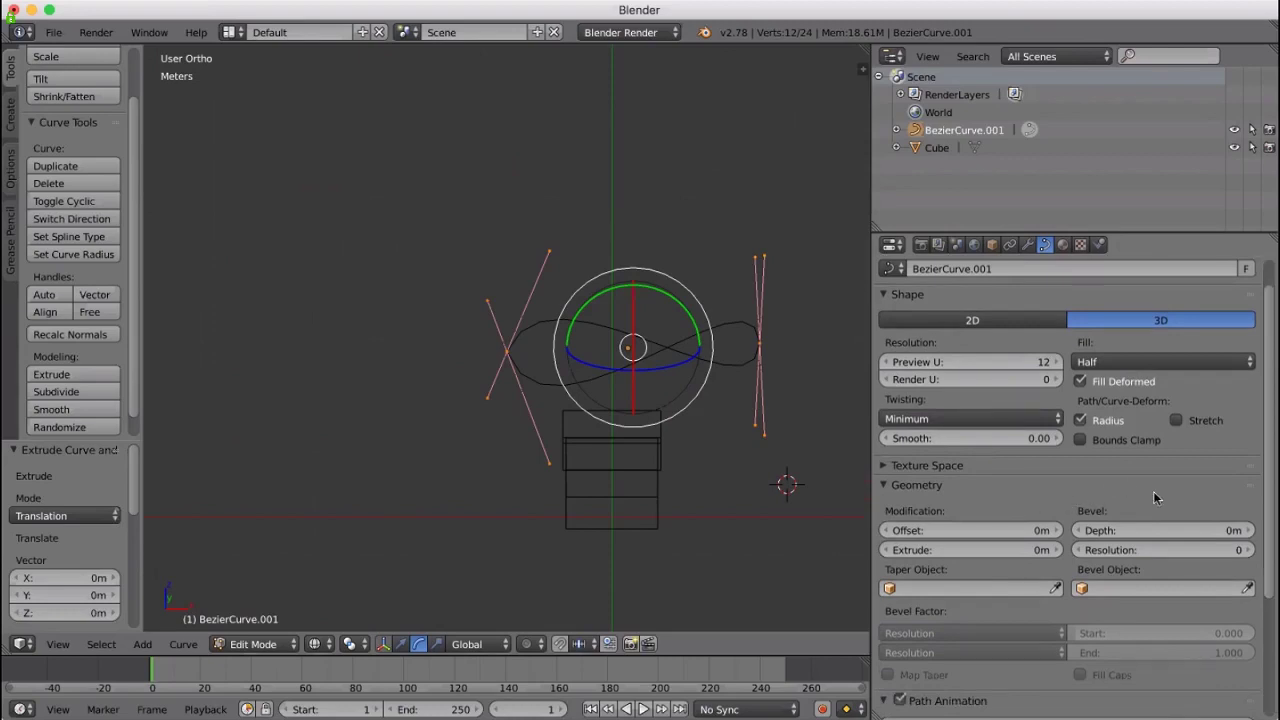
scroll(1148, 500, "down", 1)
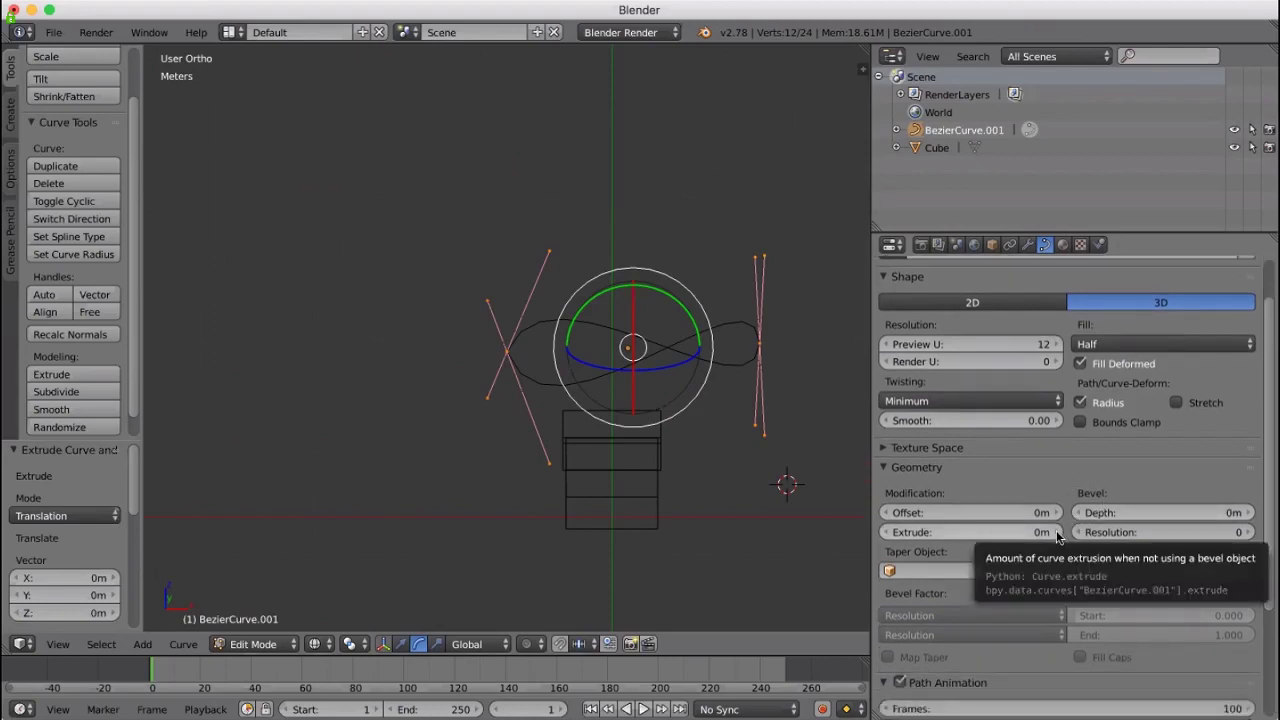
left_click(1057, 535)
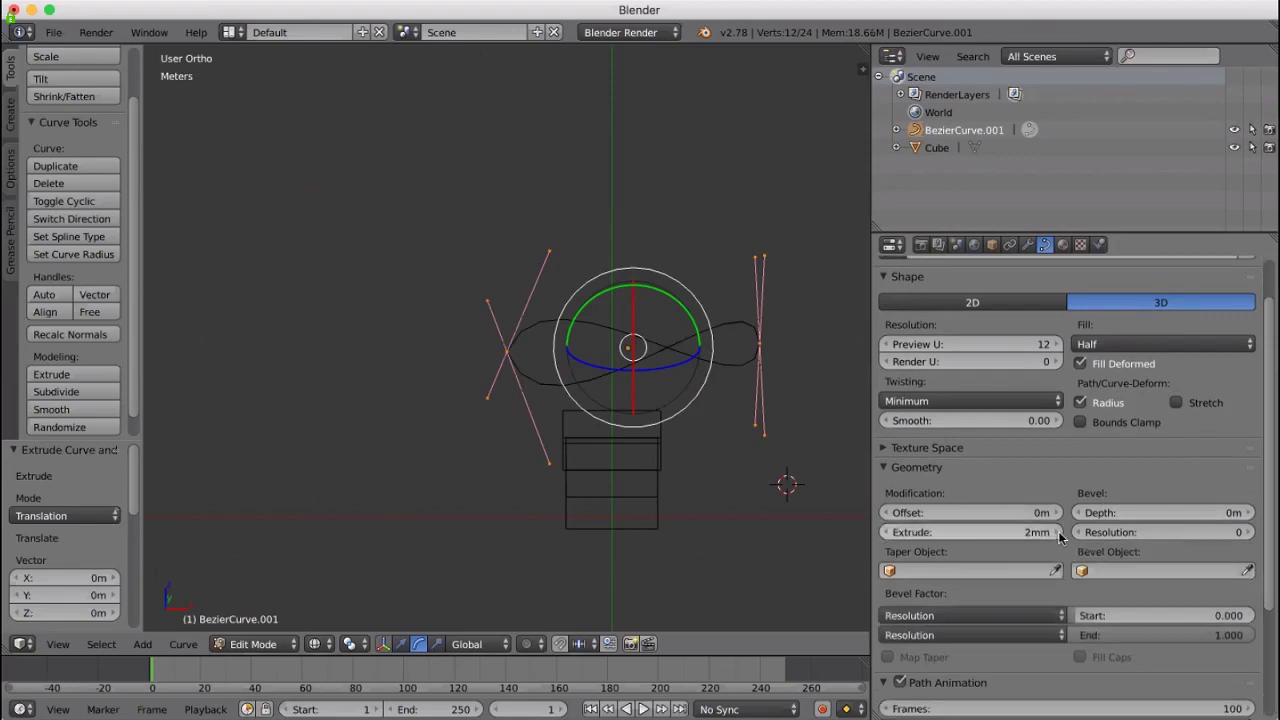
left_click(1059, 536)
left_click(1059, 536)
left_click(1059, 536)
left_click(1059, 536)
left_click(1059, 536)
left_click(1059, 536)
left_click(1059, 536)
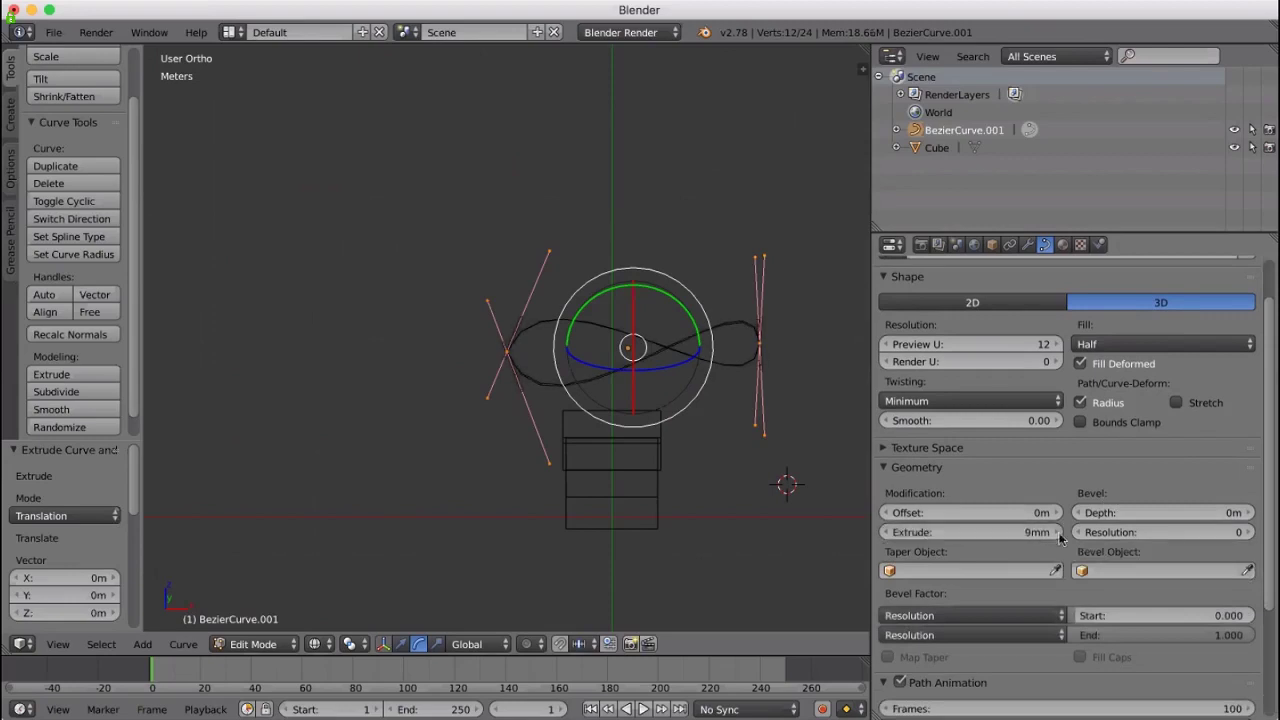
left_click(1059, 536)
left_click(1059, 536)
left_click(1059, 536)
left_click(1059, 533)
left_click(1059, 533)
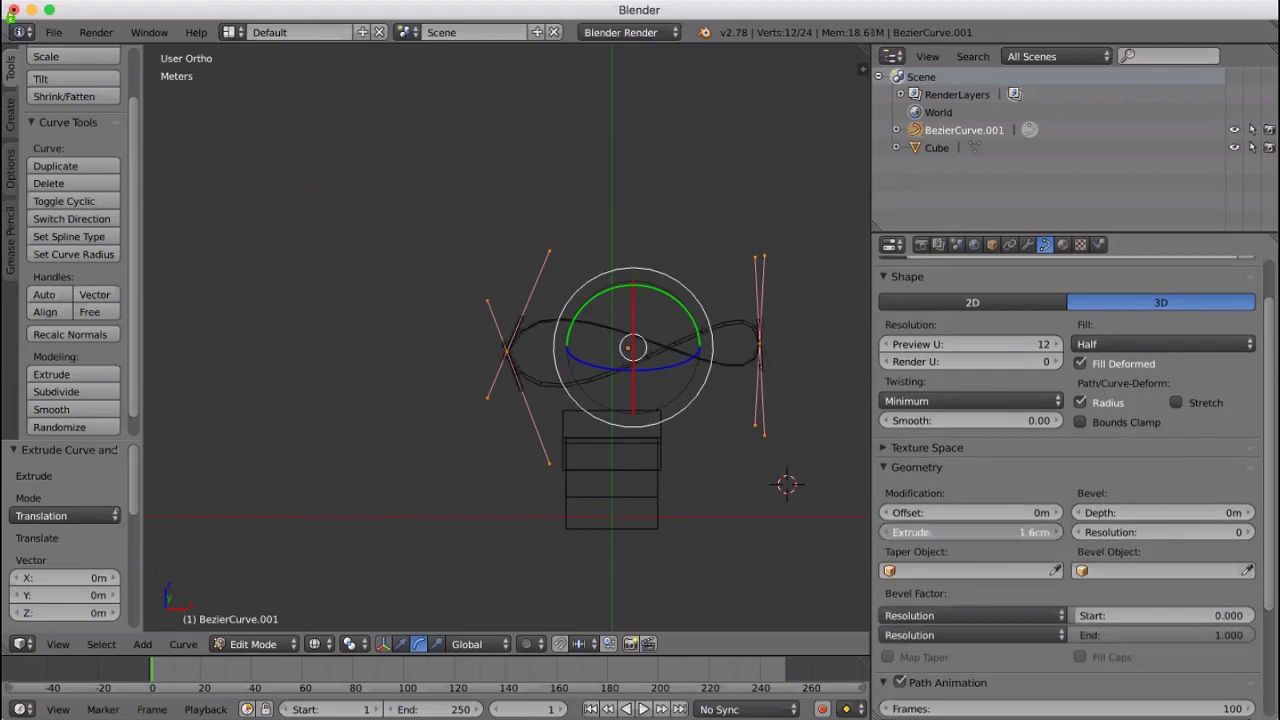
left_click(1059, 533)
left_click(1059, 533)
left_click(1059, 533)
left_click(1059, 533)
left_click(1059, 533)
left_click(1059, 533)
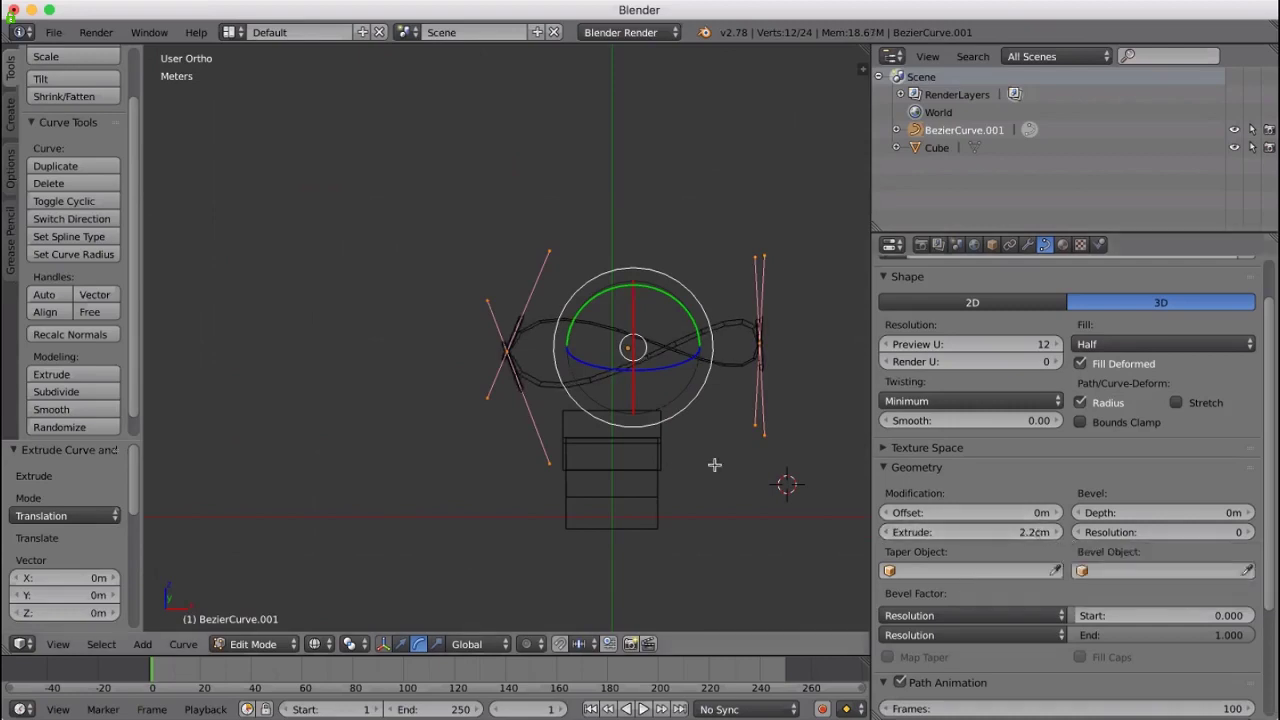
left_click(725, 387)
In Top view, increase the curve's Extrude value to 9.7 cm
key("KP_7")
scroll(748, 406, "up", 5)
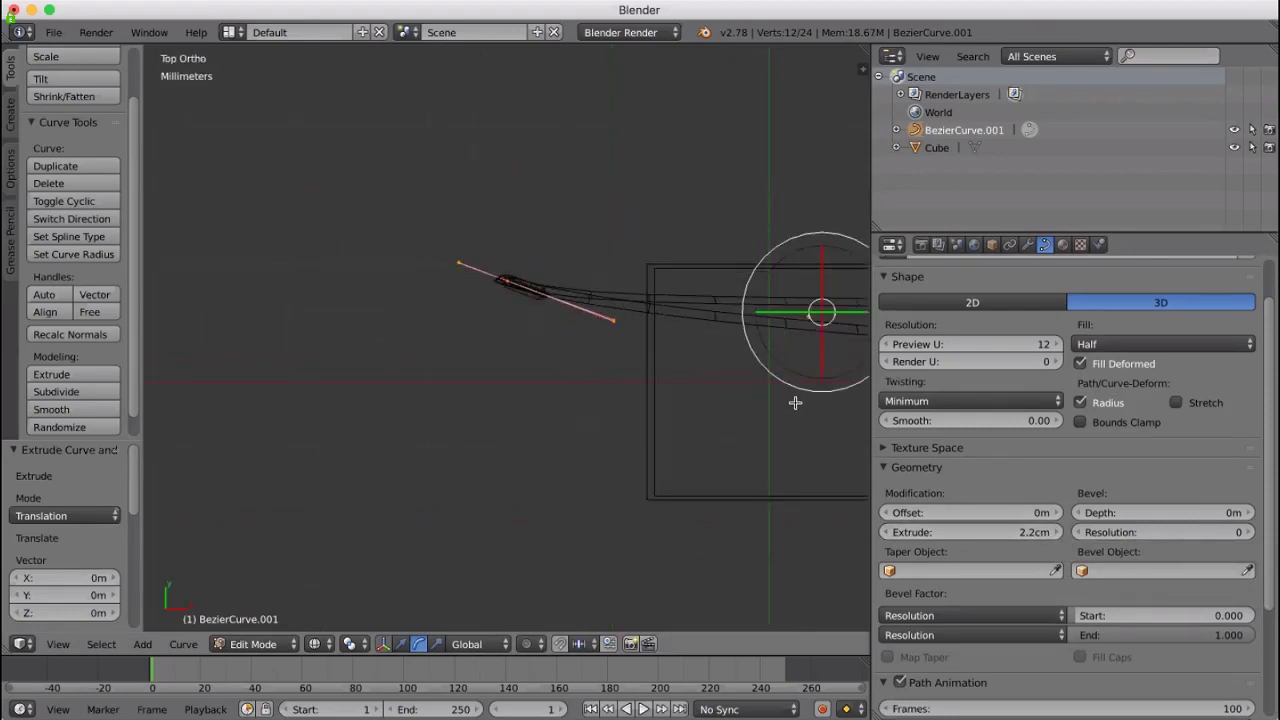
middle_click_drag(770, 409, 486, 437, "shift")
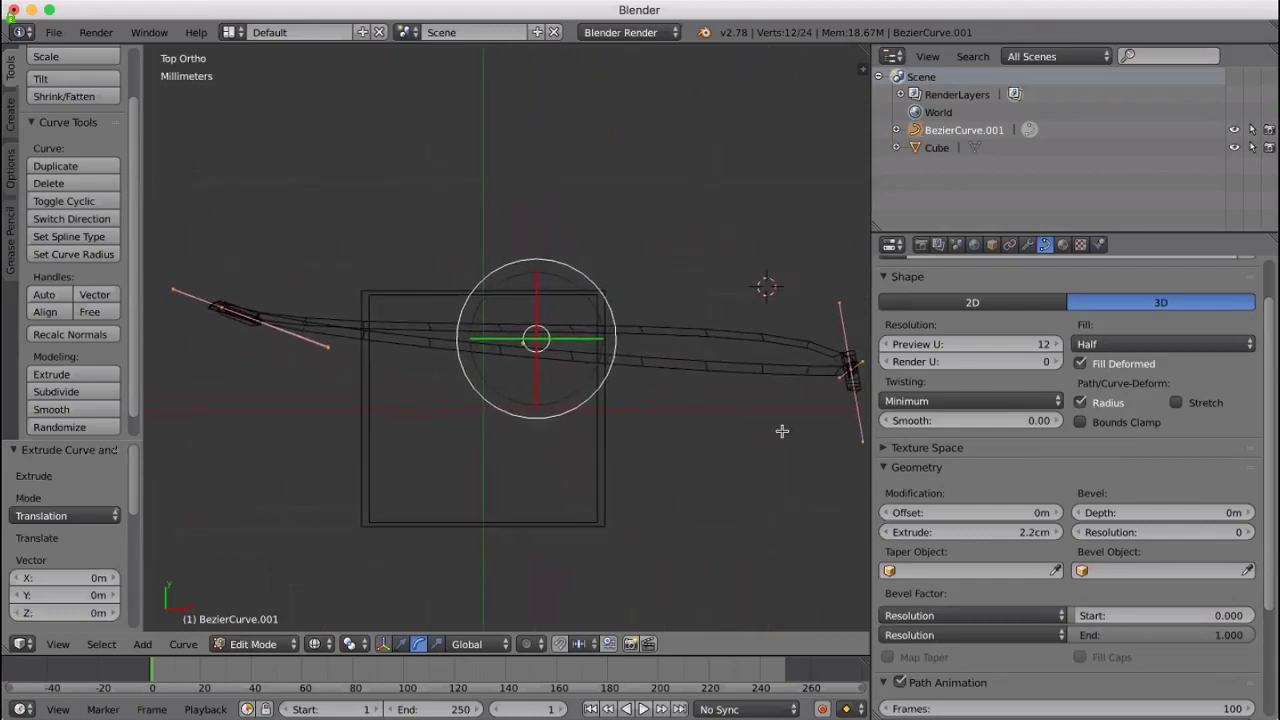
mouse_move(1056, 535)
left_mouse_down()
mouse_move(1084, 535)
mouse_move(1058, 540)
left_mouse_up()
left_click(1056, 532)
left_click(1058, 540)
left_click(1058, 540)
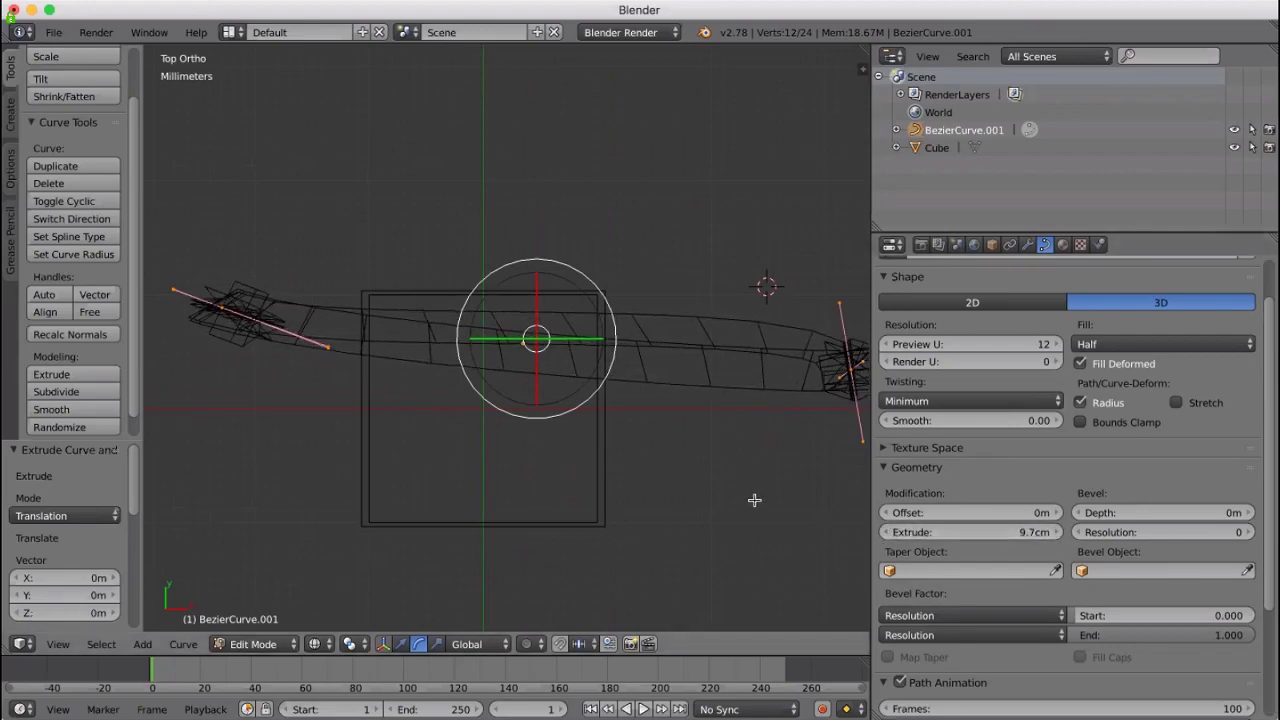
Inspect the twisted ribbon from the front, reposition the 3D cursor, and toggle point selection
key("KP_1")
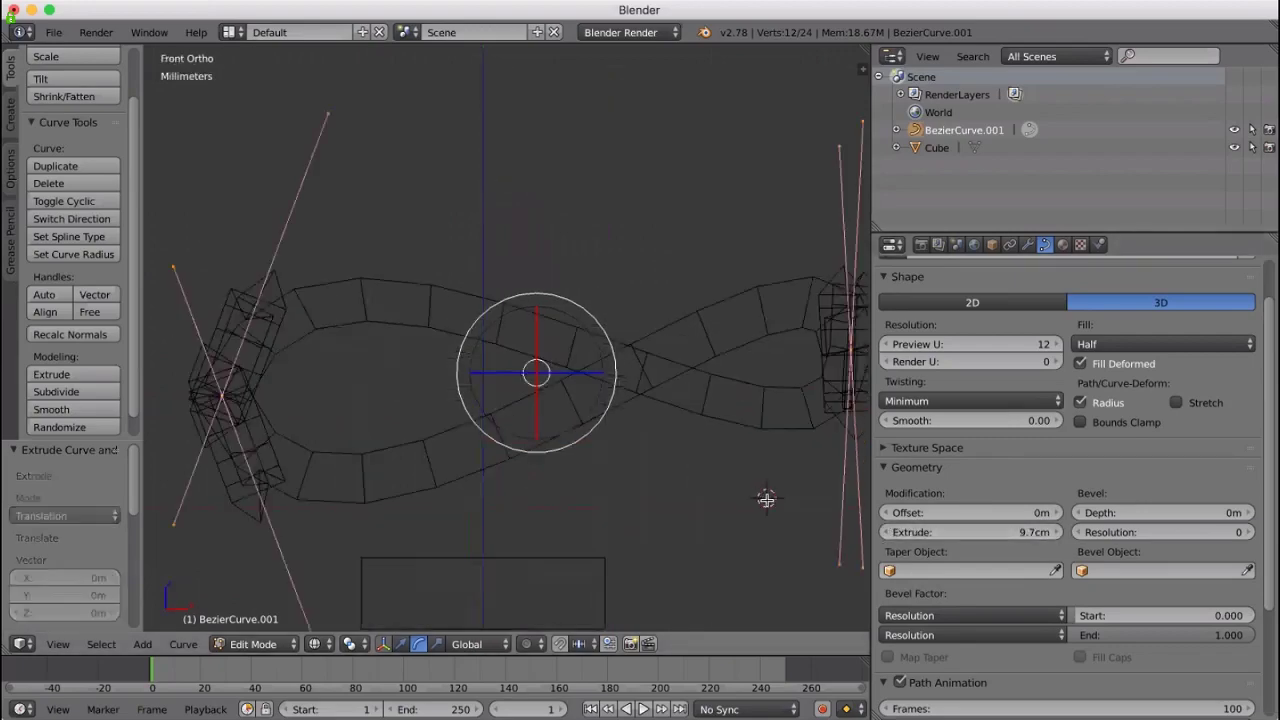
middle_click_drag(767, 500, 585, 518)
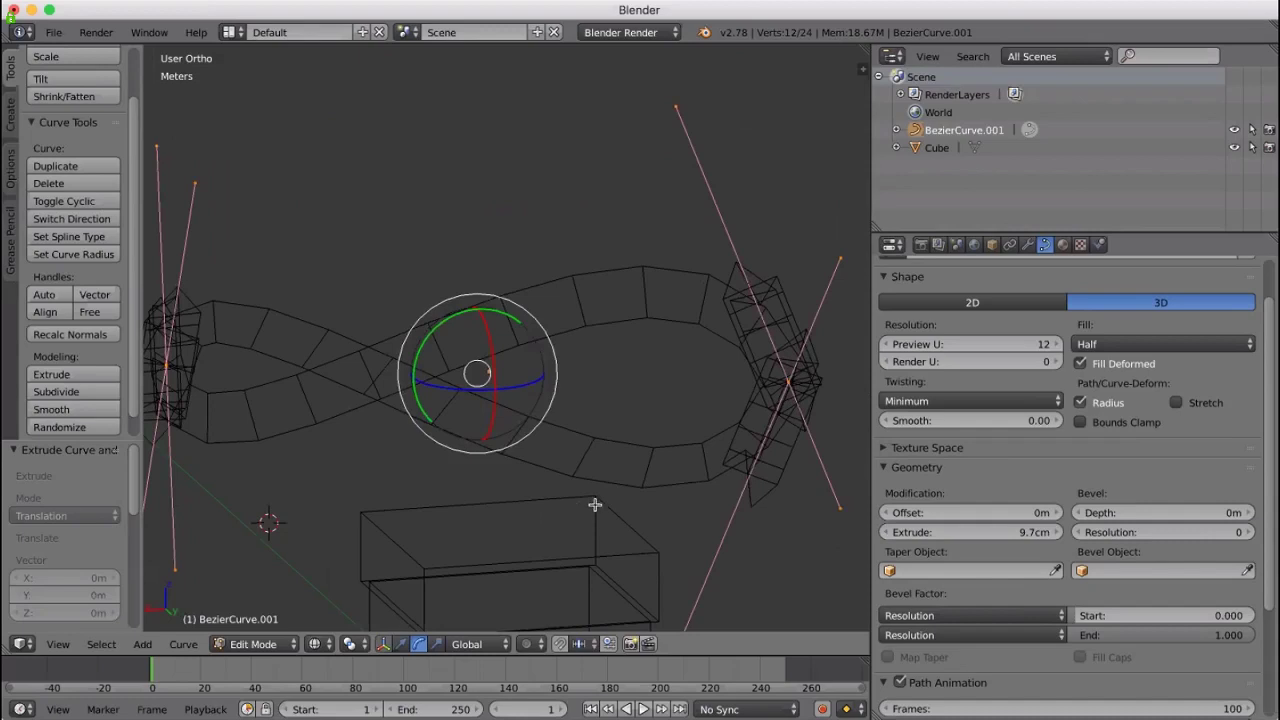
key("a")
key("a")
key("a")
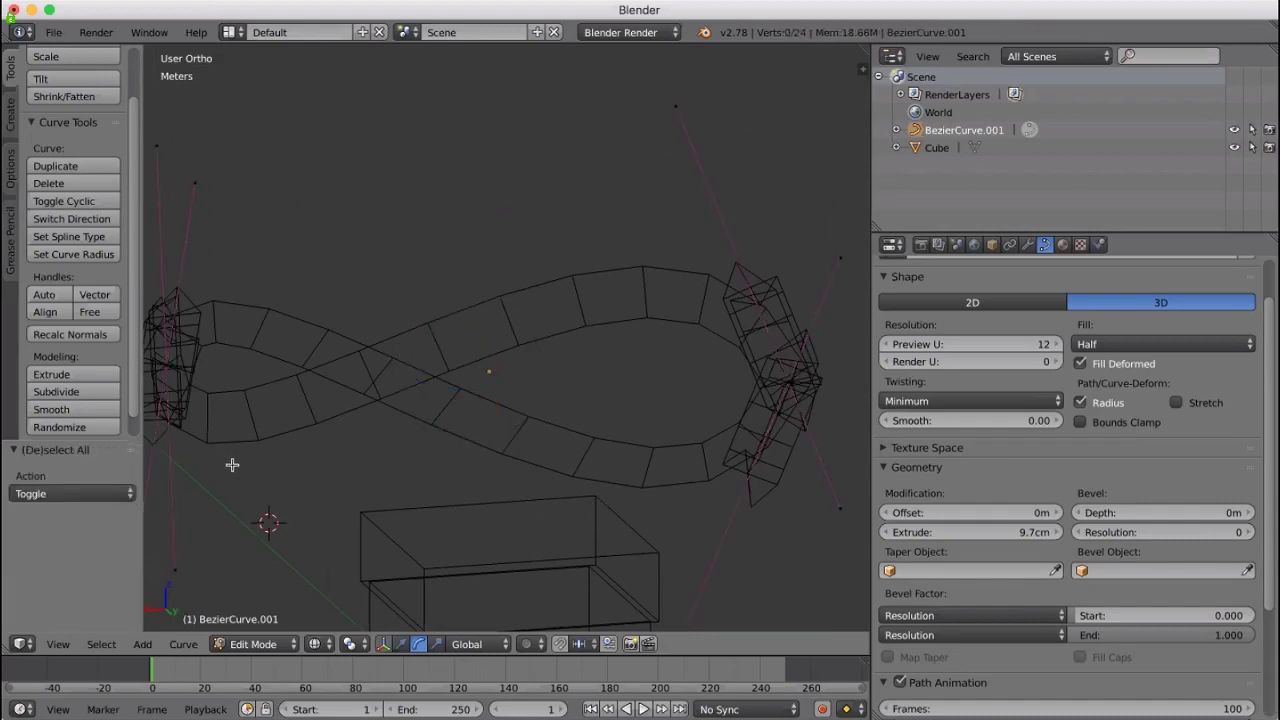
left_click(207, 441)
left_click(262, 441)
key("a")
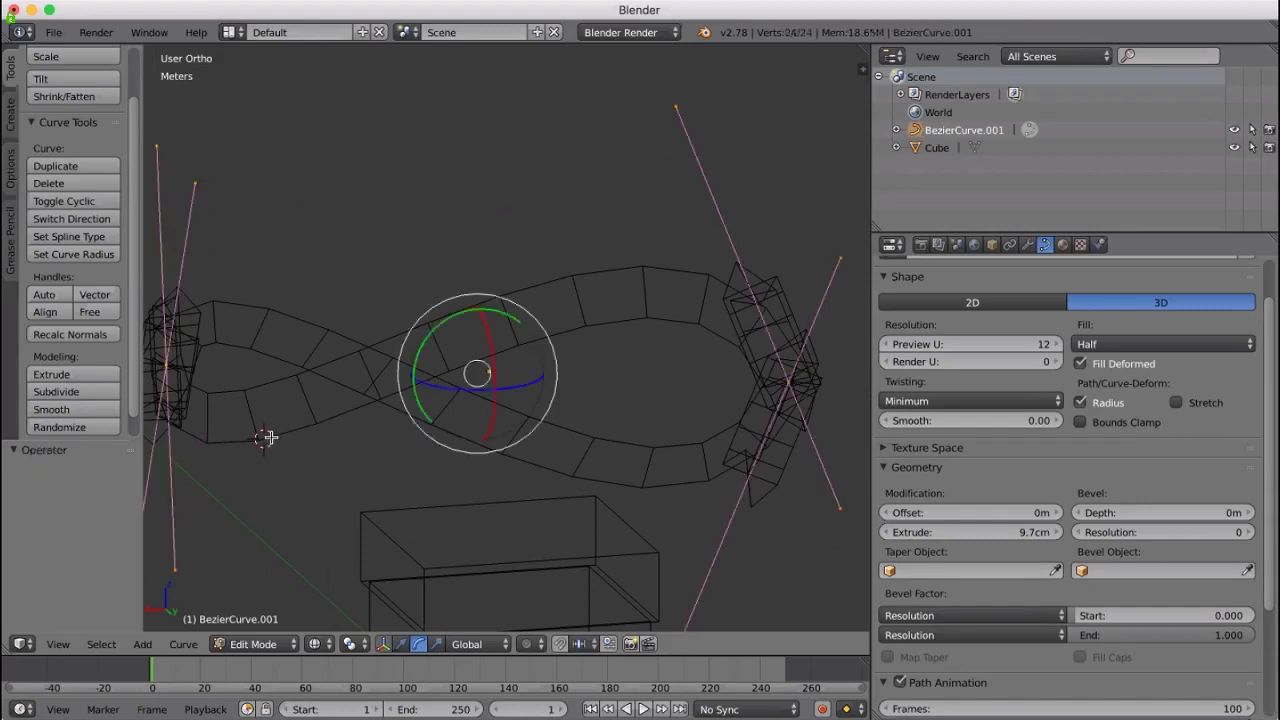
key("a")
key("l")
Switch to solid shading and drag the Extrude value back down to 0
key("z")
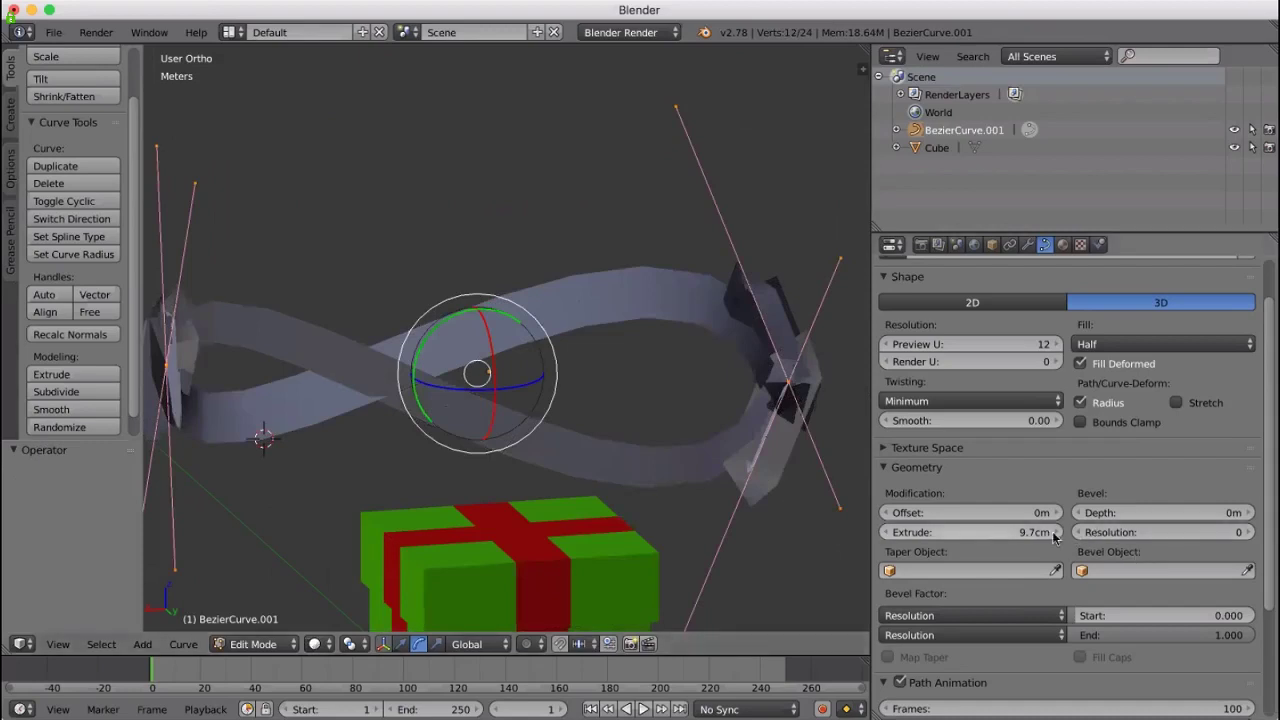
left_click_drag(1005, 532, 978, 532)
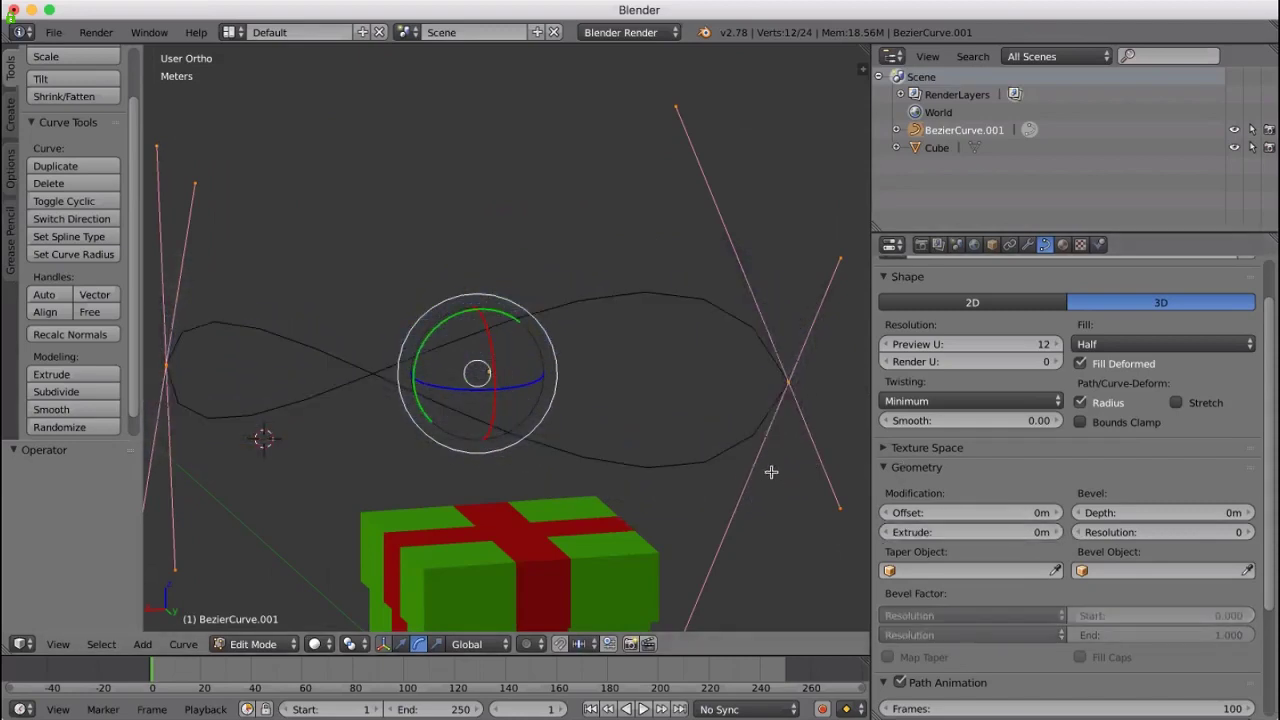
middle_click_drag(360, 459, 415, 457)
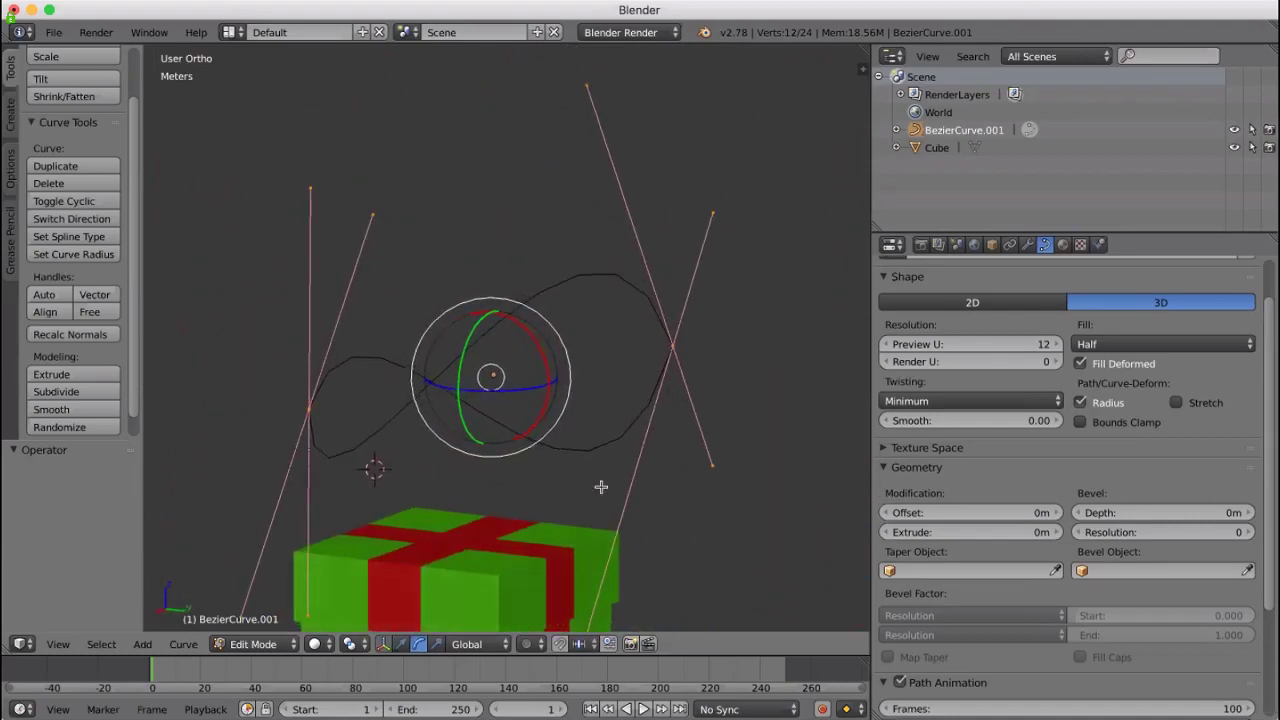
Try Curve > Extrude Curve and Move on the bow curve
scroll(630, 486, "up", 2)
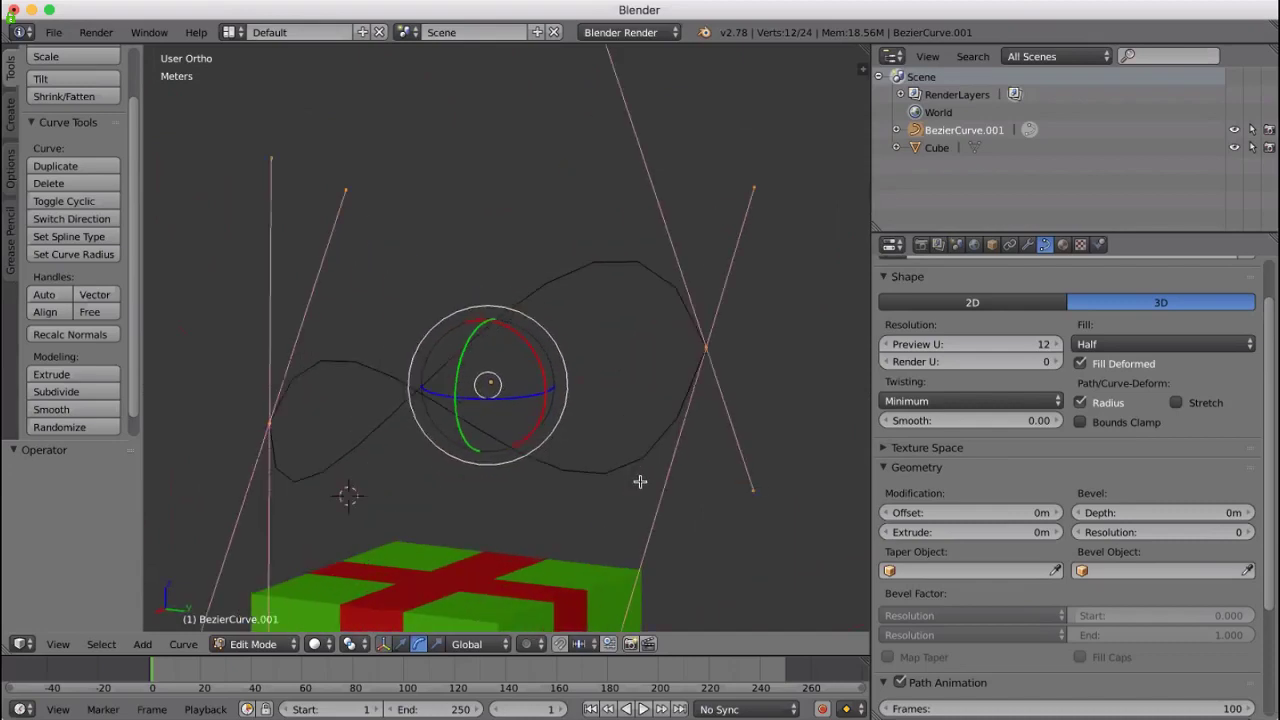
key("a")
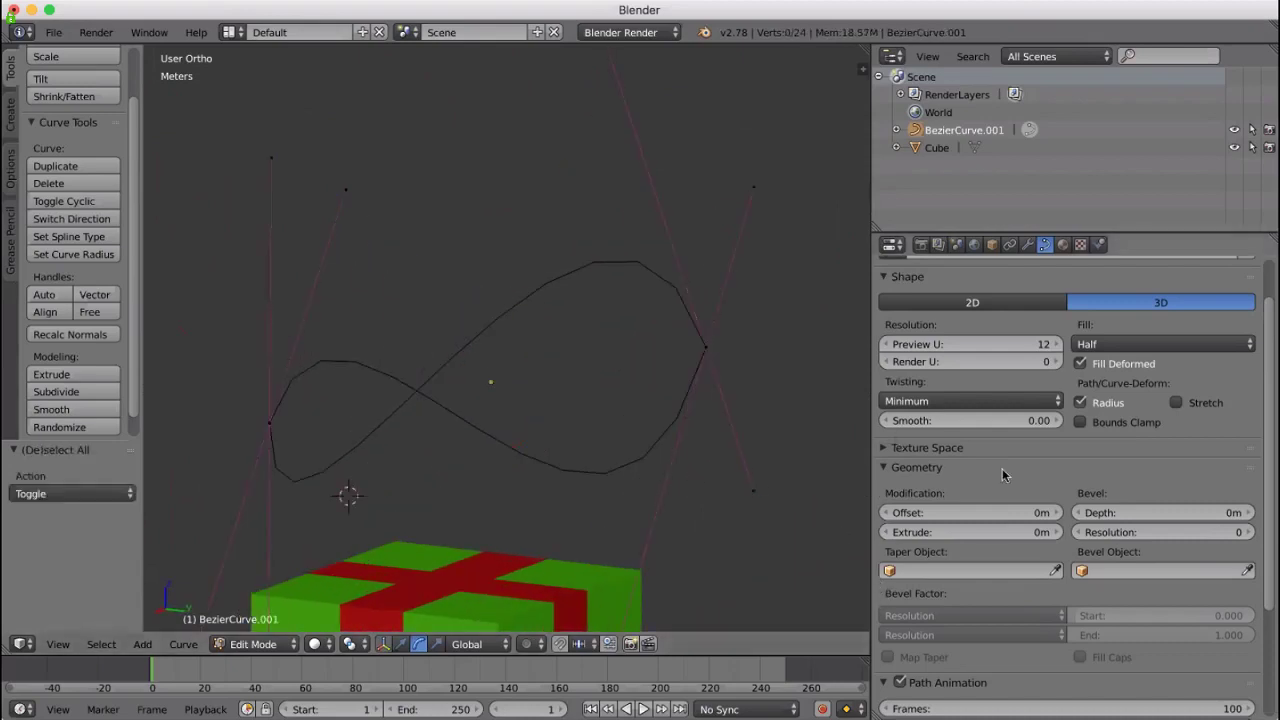
left_click(181, 645)
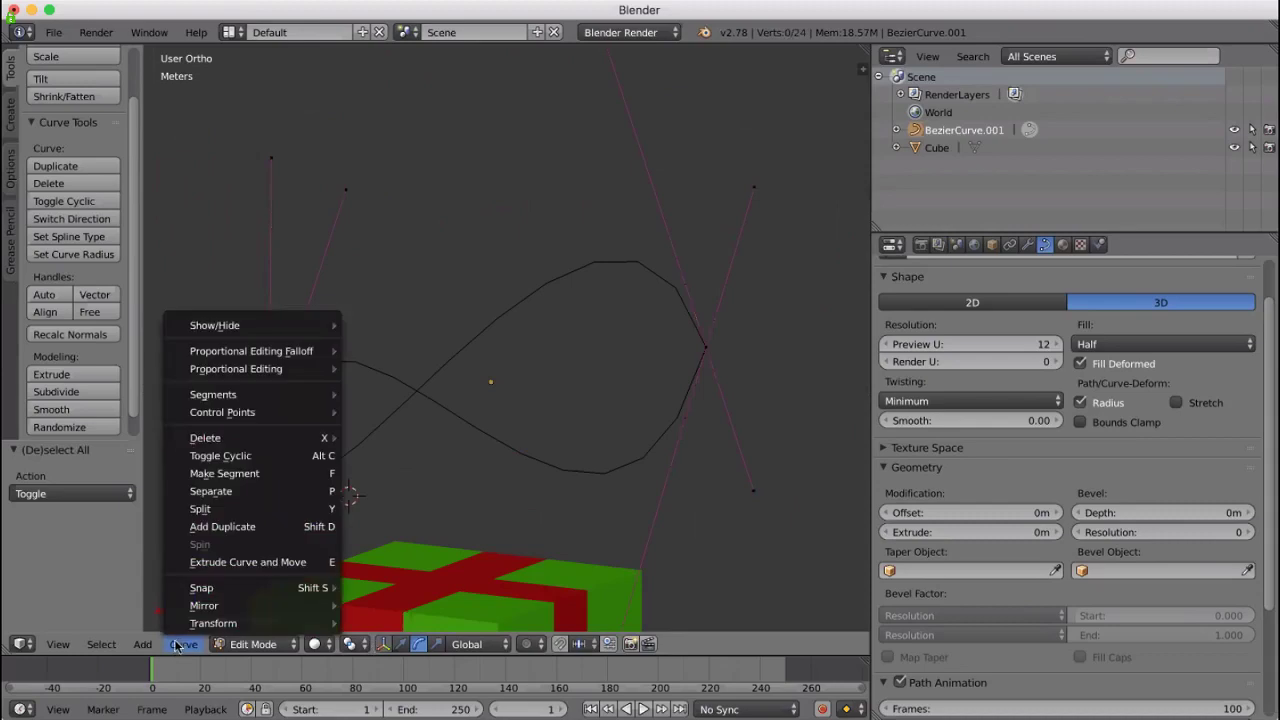
left_click(231, 562)
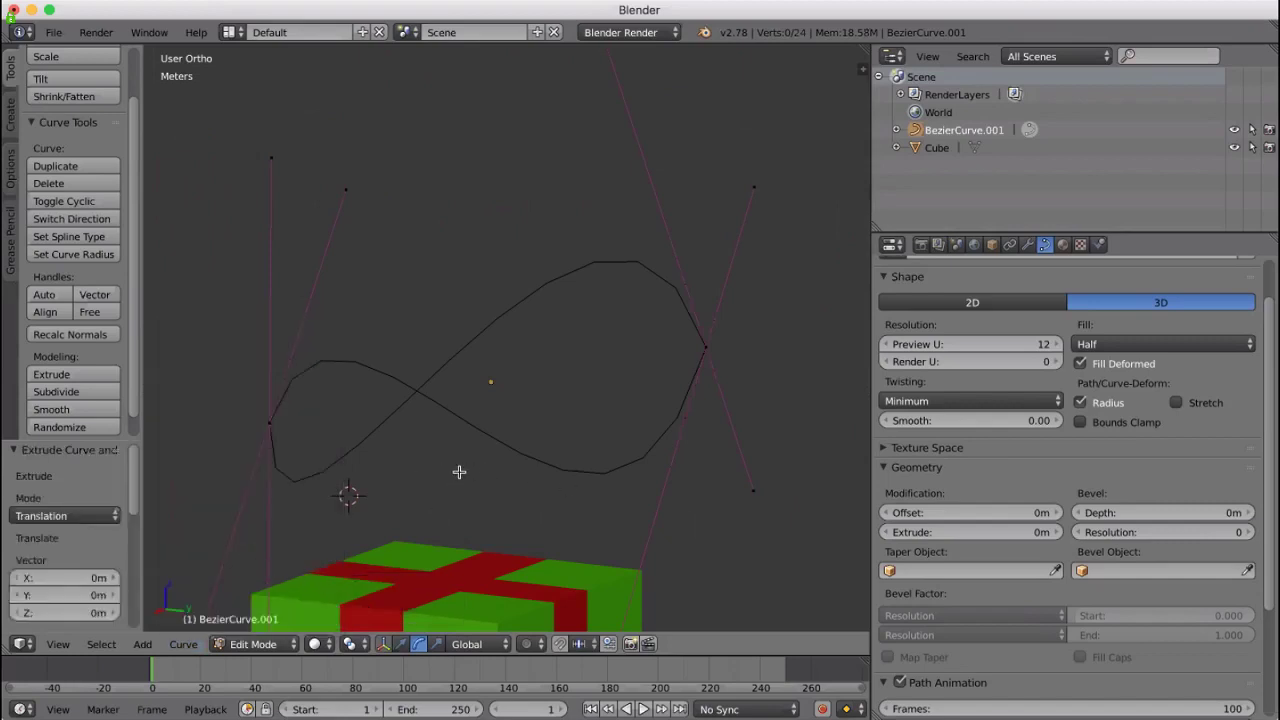
Select all bow points and extrude them via the Curve menu, doubling it to 48 vertices
left_click(493, 492)
key("a")
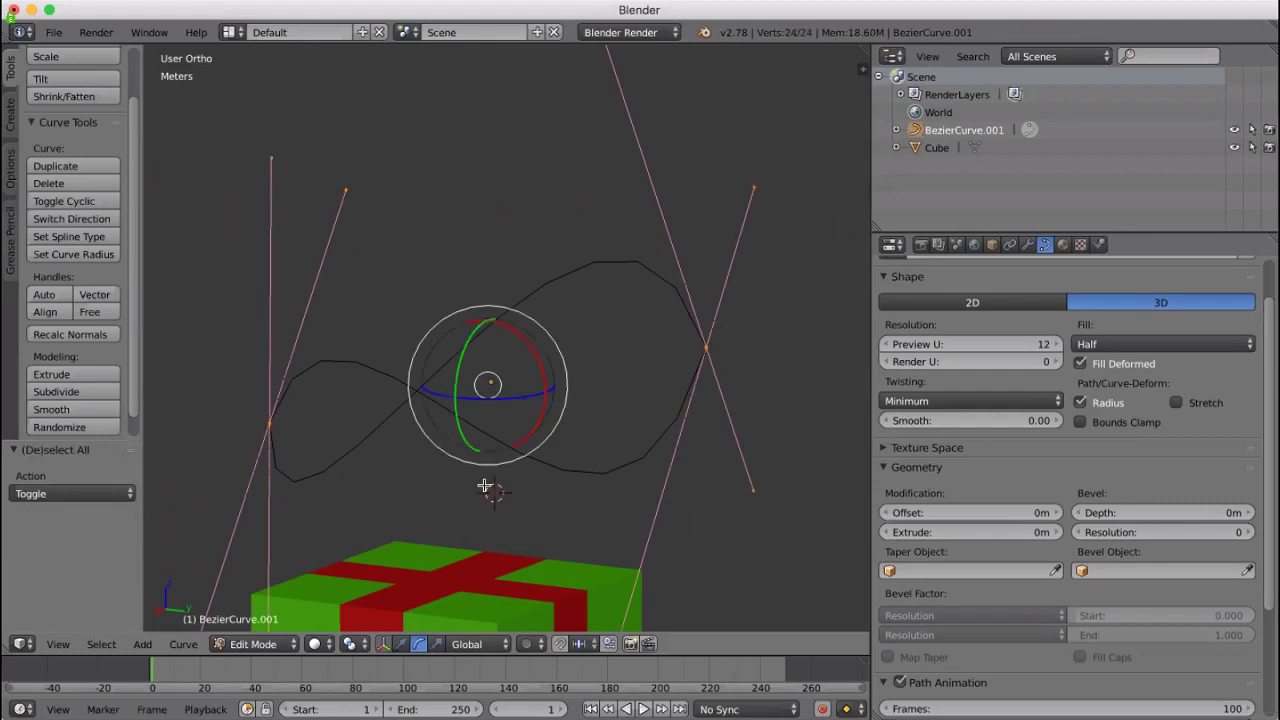
key("a")
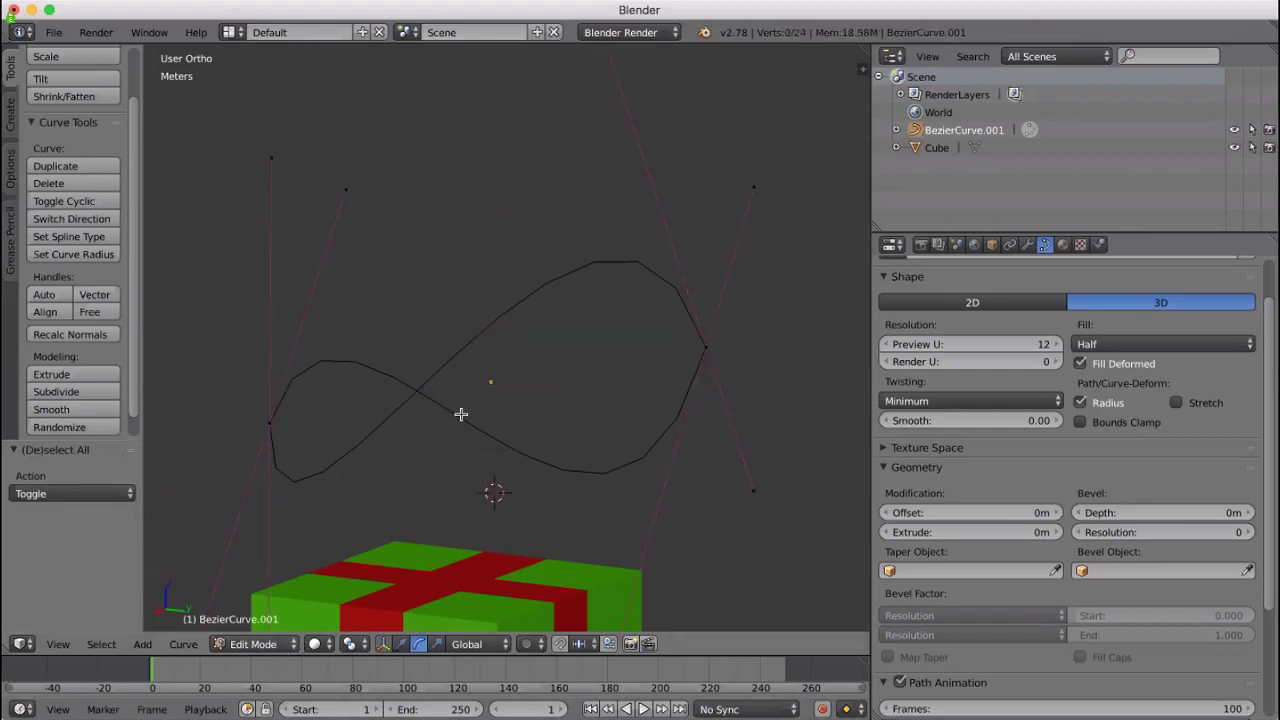
left_click(306, 476)
key("a")
key("a")
key("a")
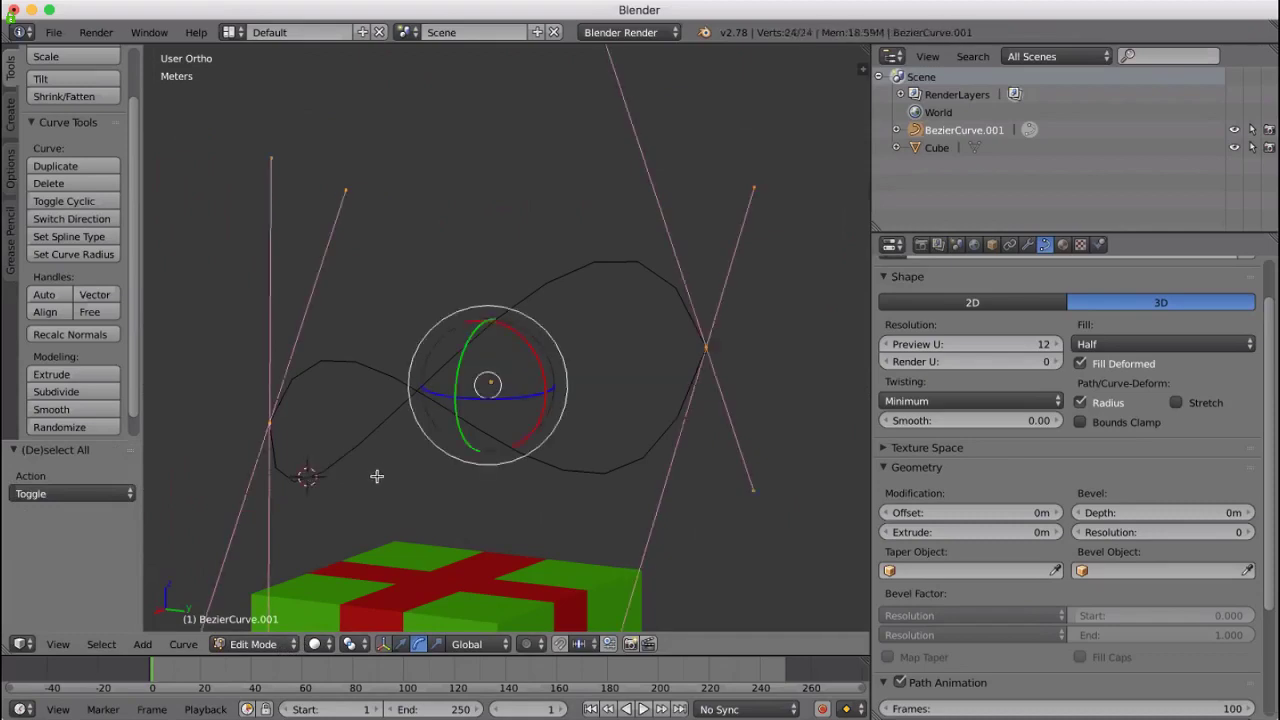
left_click(190, 645)
left_click(277, 563)
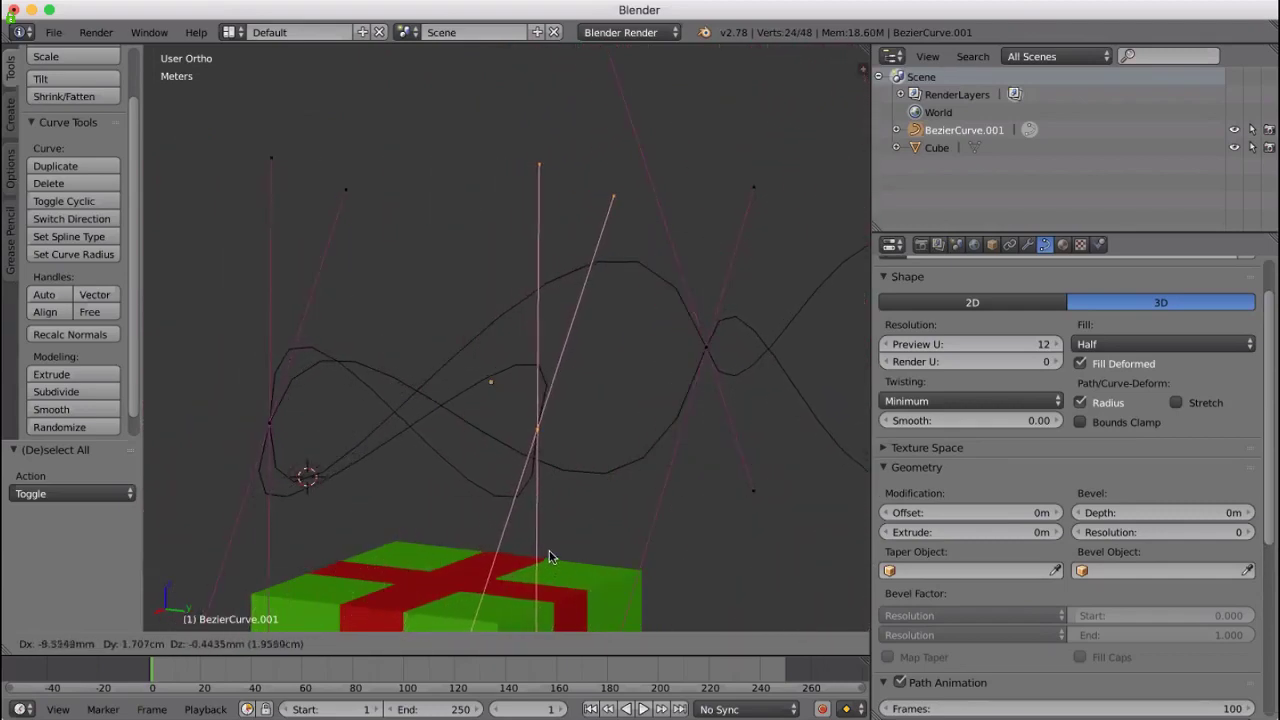
Leave the extruded points at 0 m offset and browse the Curve menu's Mirror and Transform submenus
key("Escape")
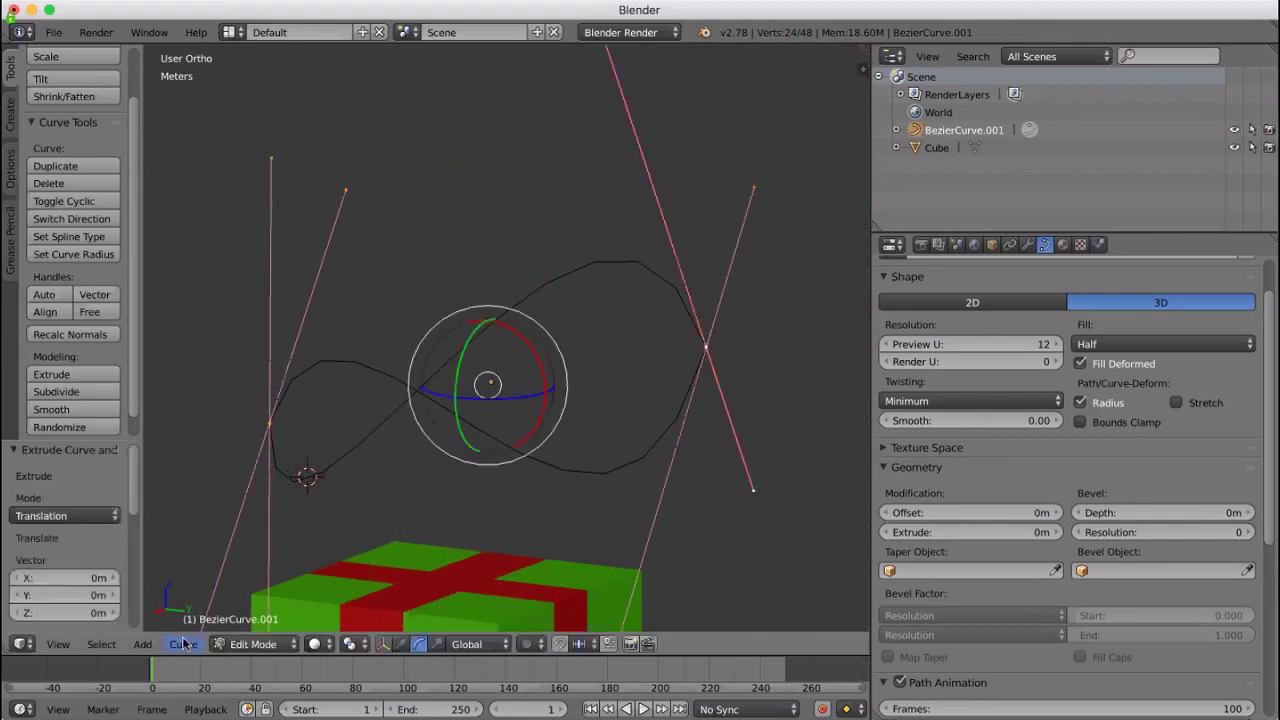
left_click(183, 643)
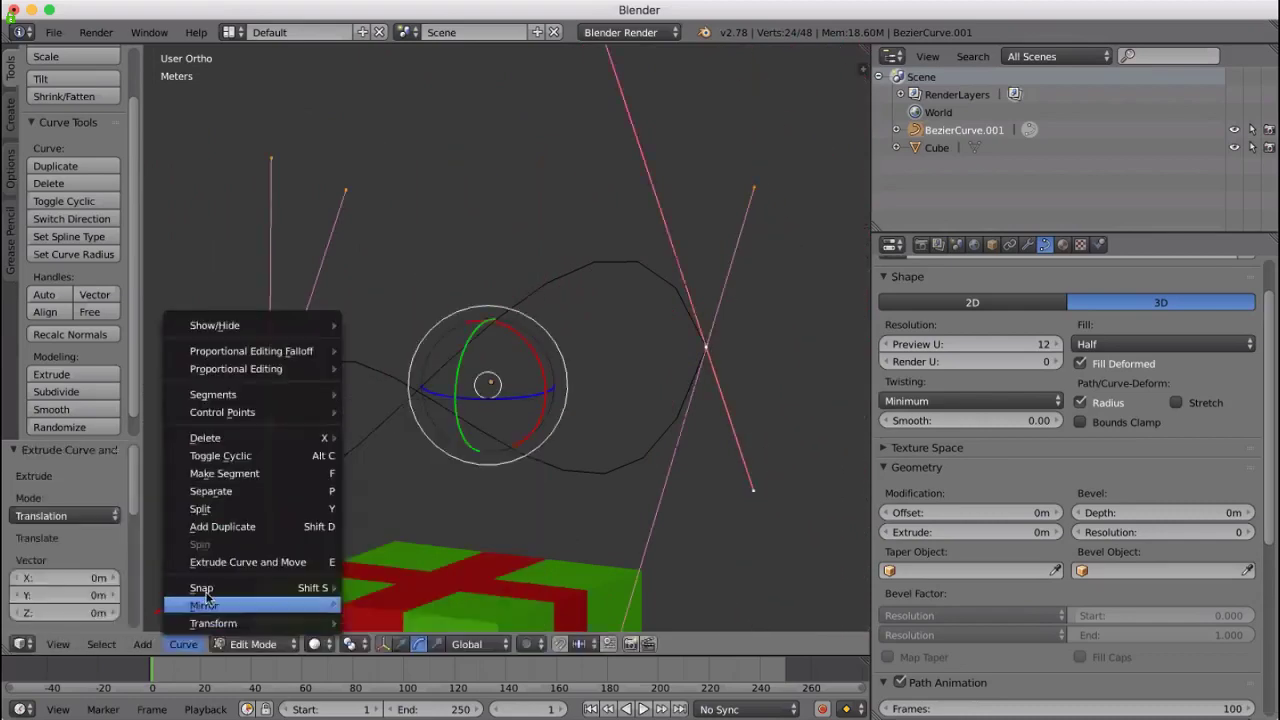
mouse_move(207, 623)
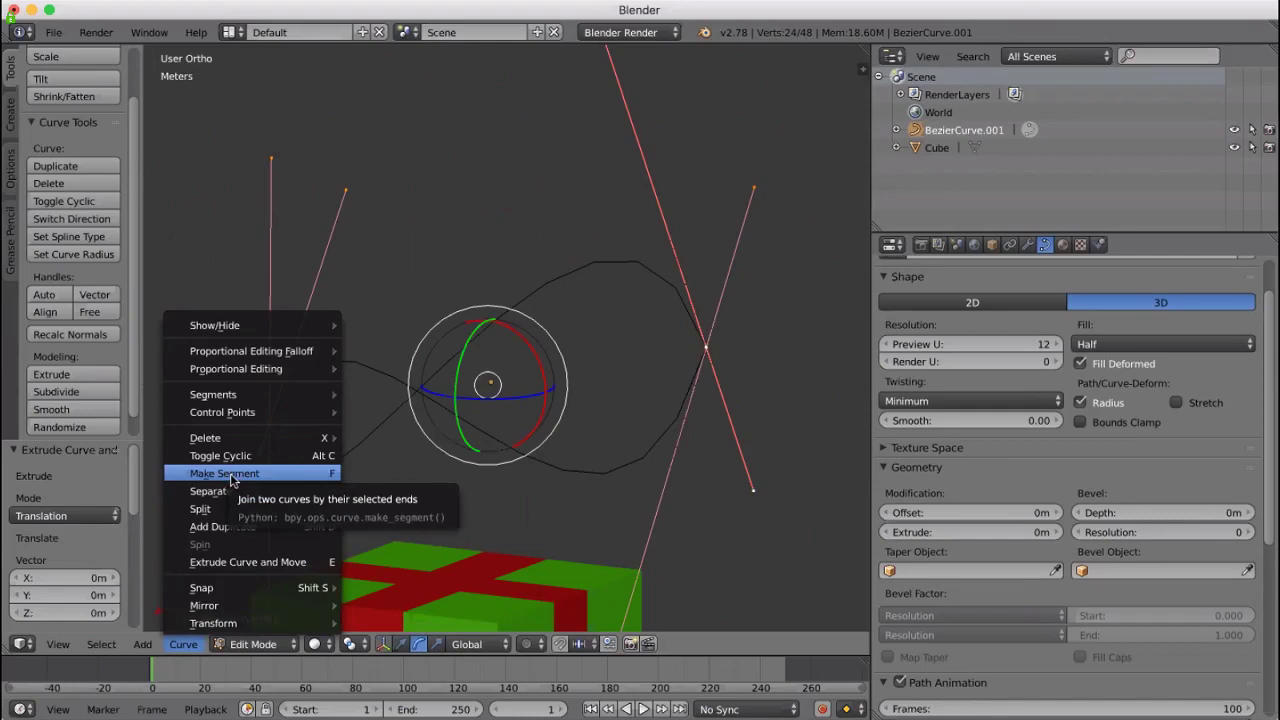
mouse_move(250, 413)
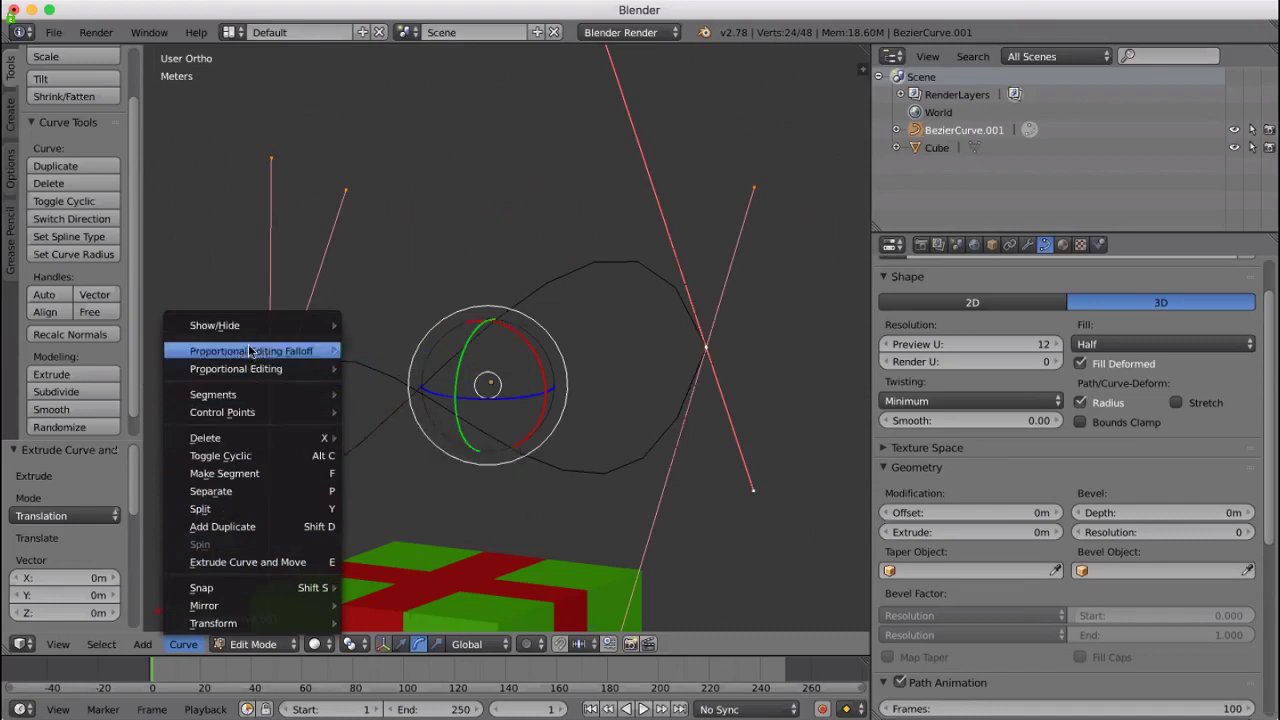
mouse_move(255, 352)
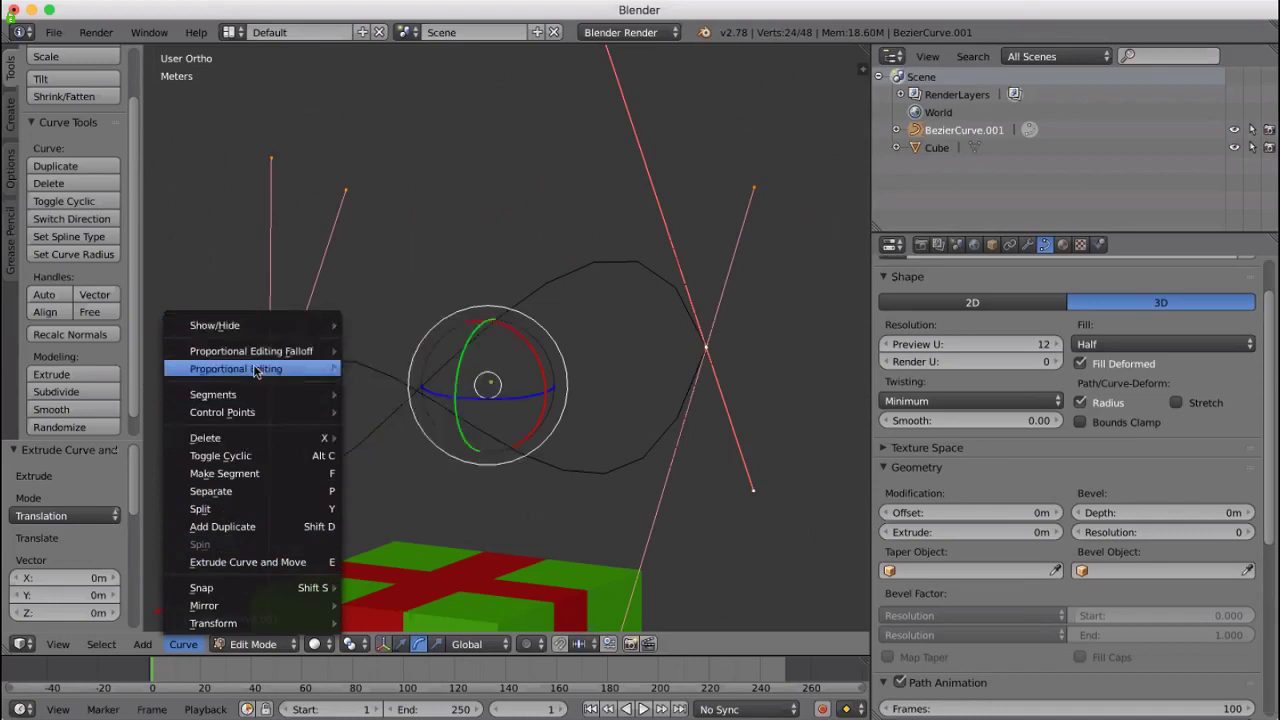
mouse_move(255, 377)
mouse_move(255, 400)
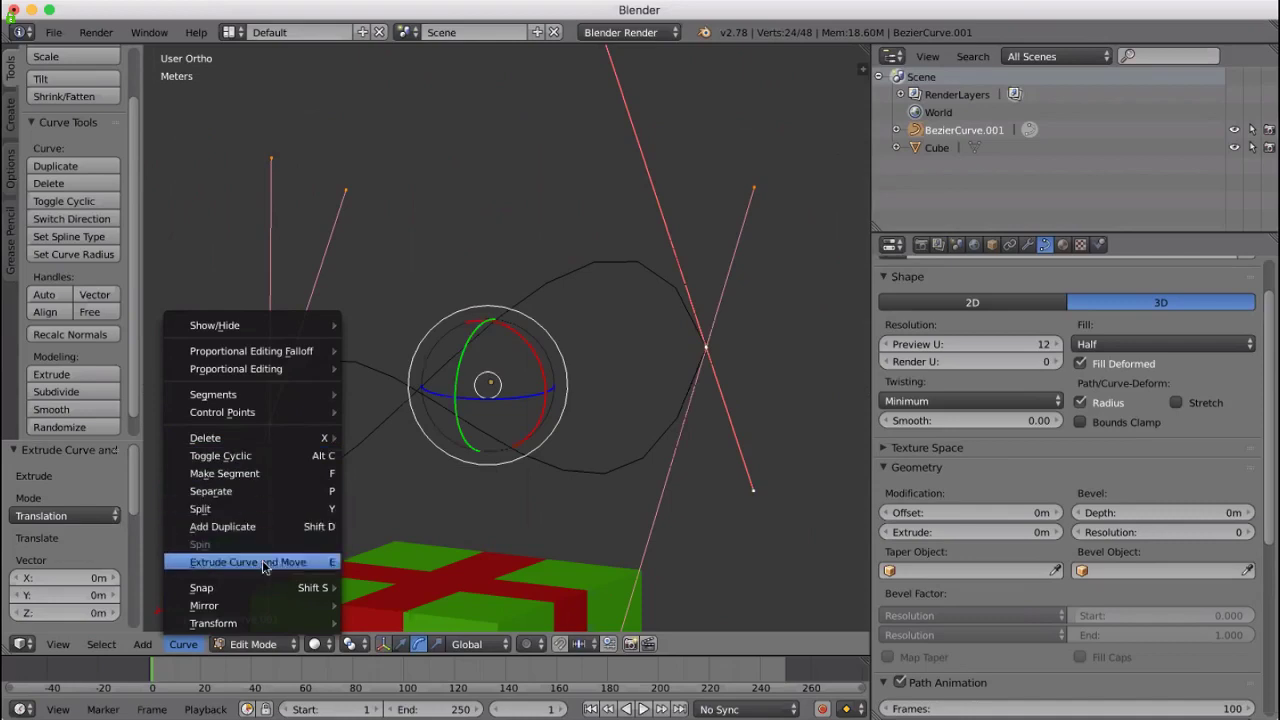
mouse_move(267, 597)
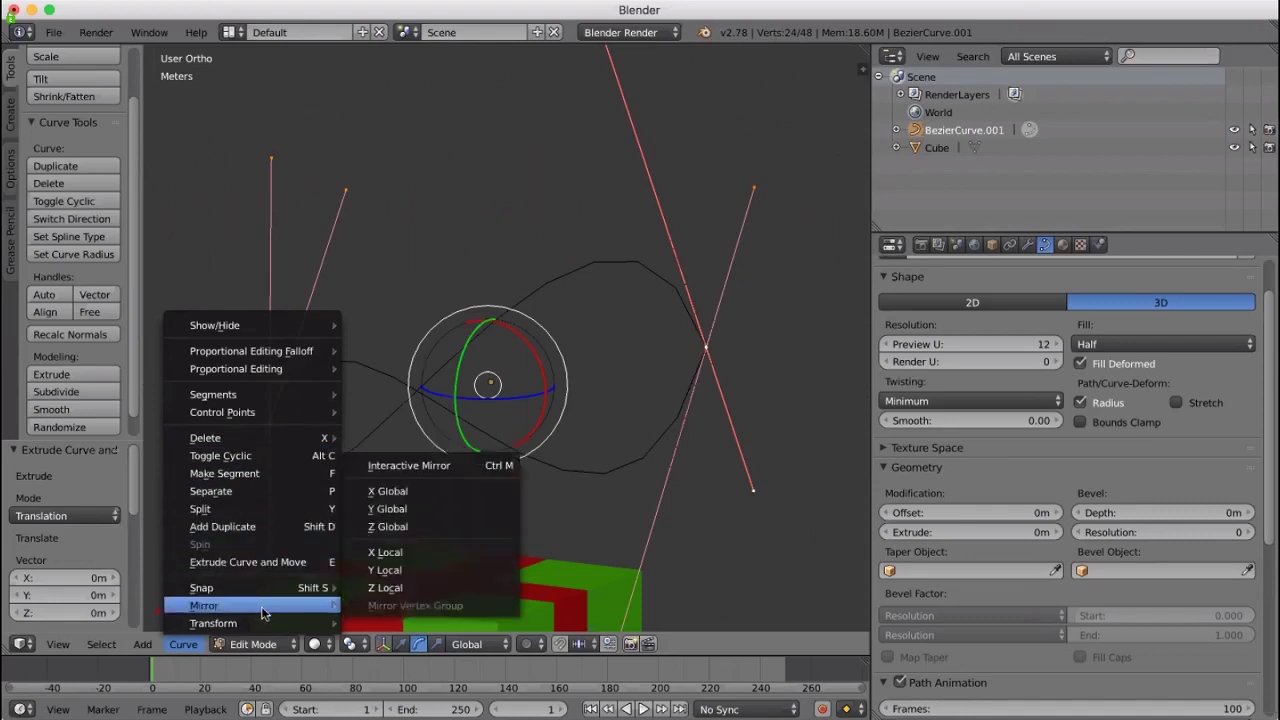
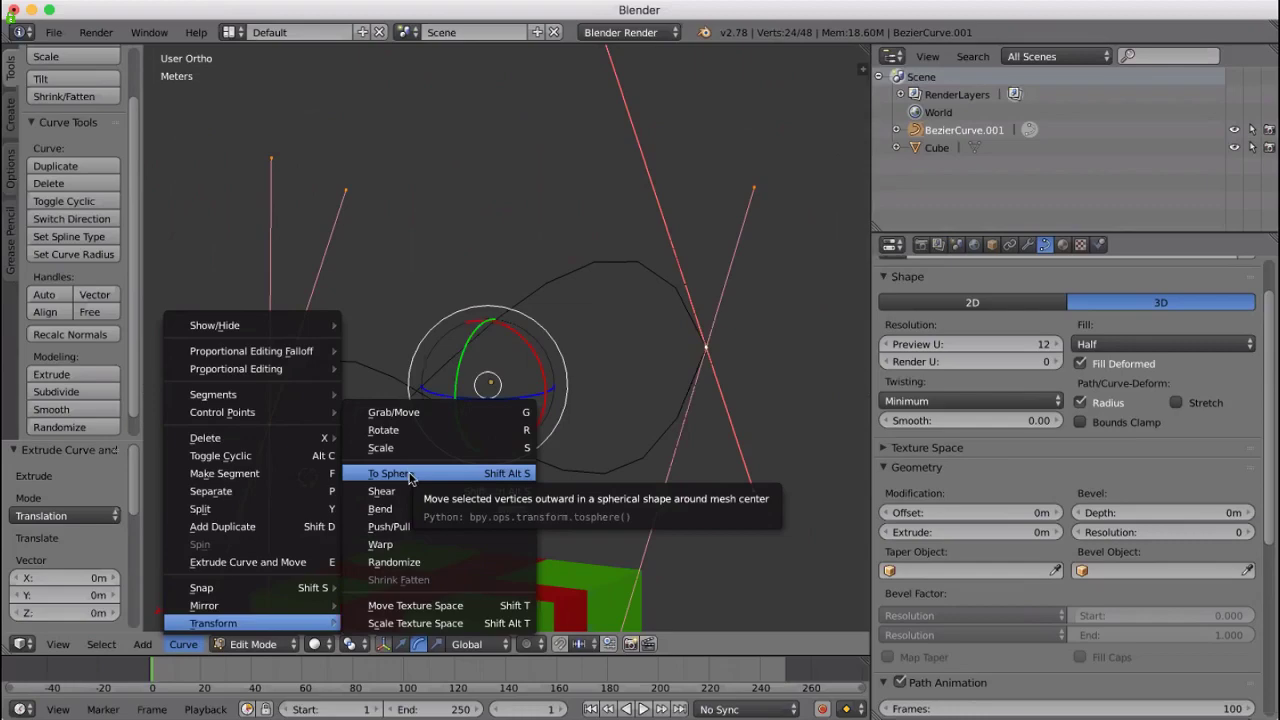
Apply To Sphere to the bow curve's points and orbit to see the opened loops
left_click(405, 477)
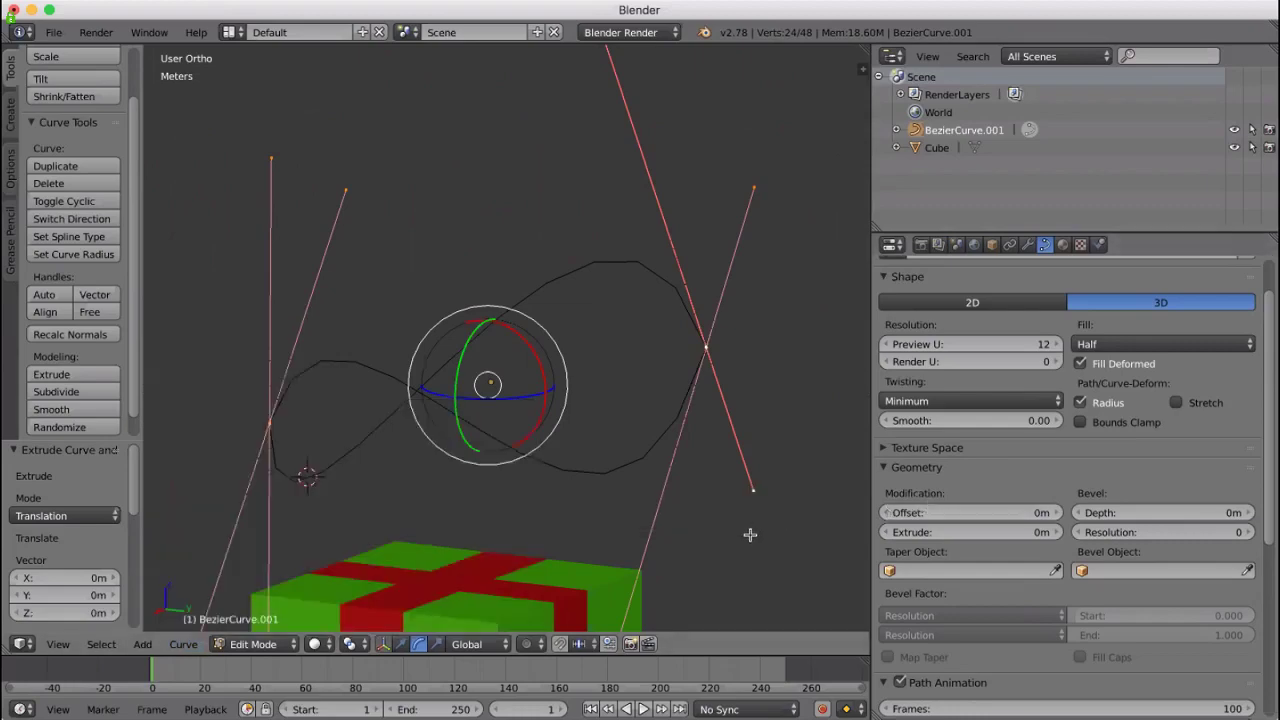
middle_click_drag(751, 543, 586, 526)
In Right Ortho view, rotate one control point's handles about X to twist that loop side
key("KP_1")
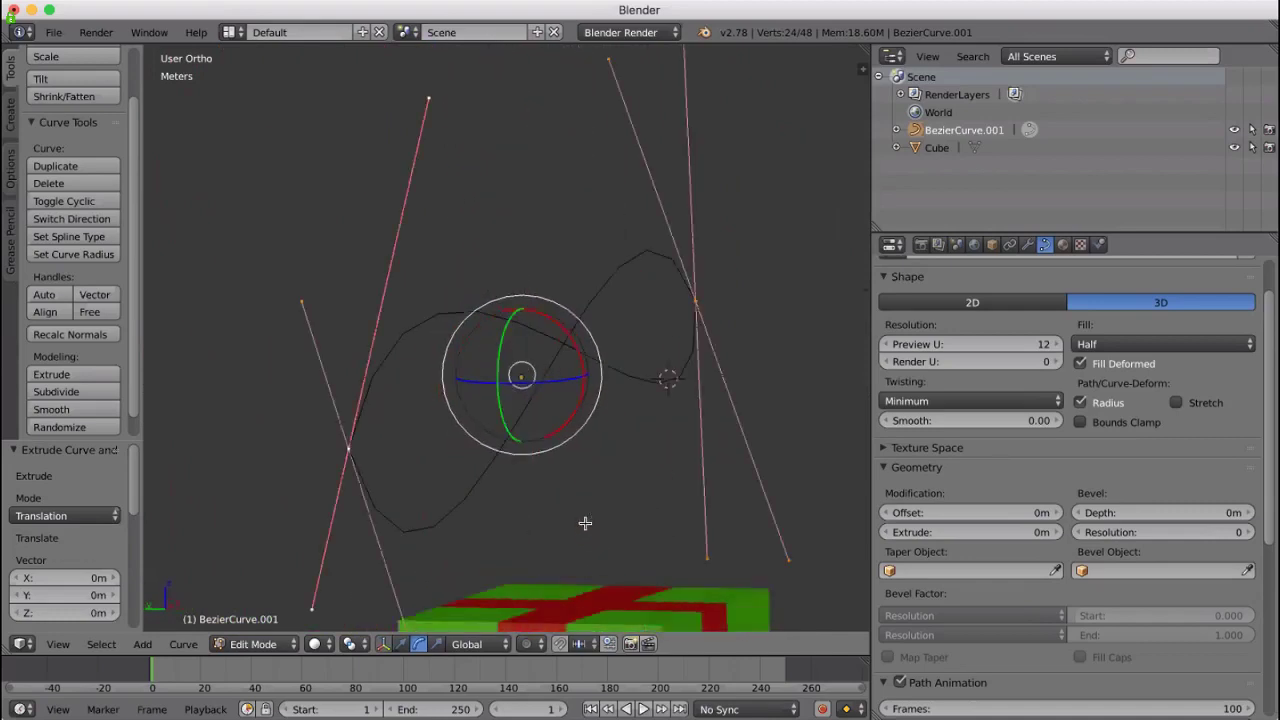
key("KP_3")
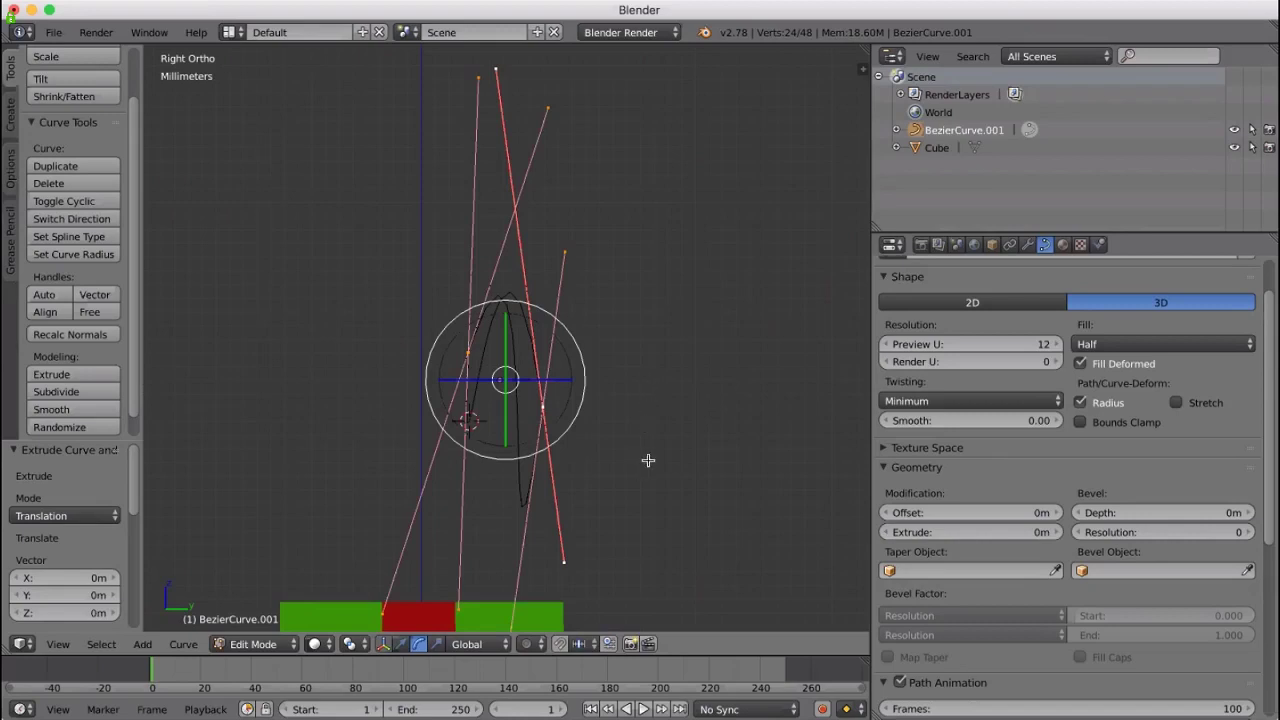
right_click(561, 559)
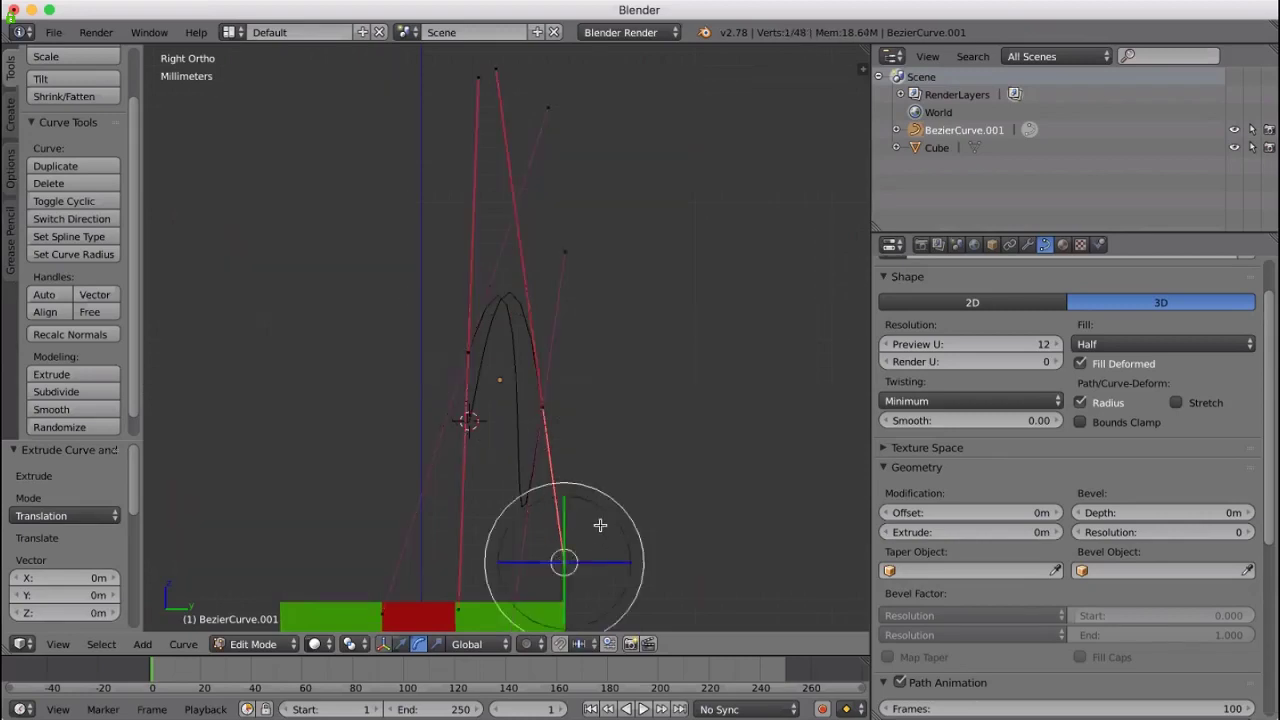
right_click(543, 412)
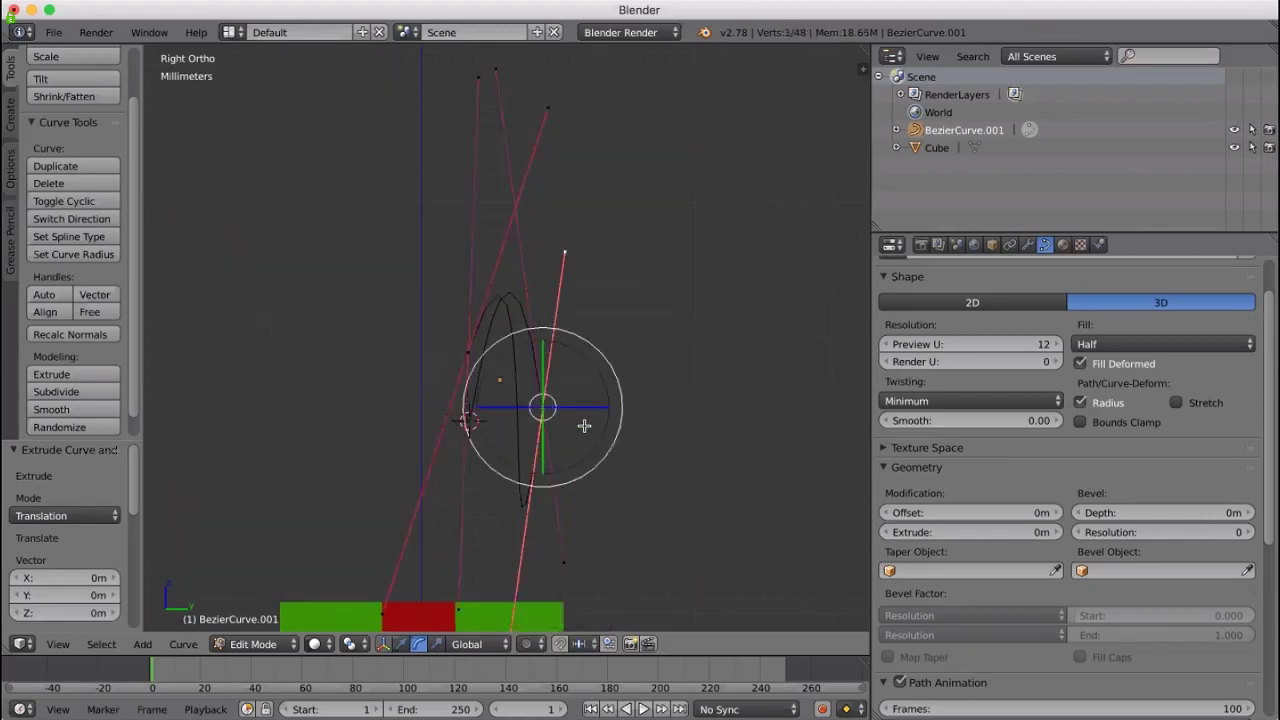
key("r")
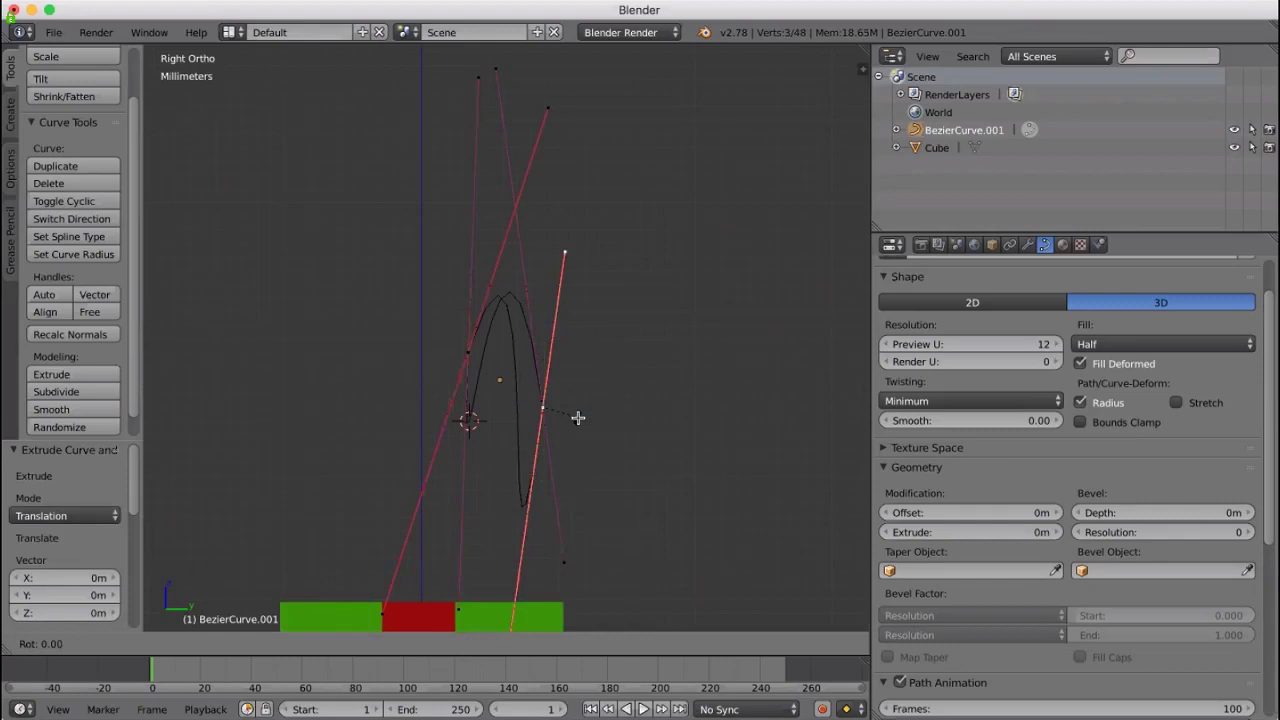
key("x")
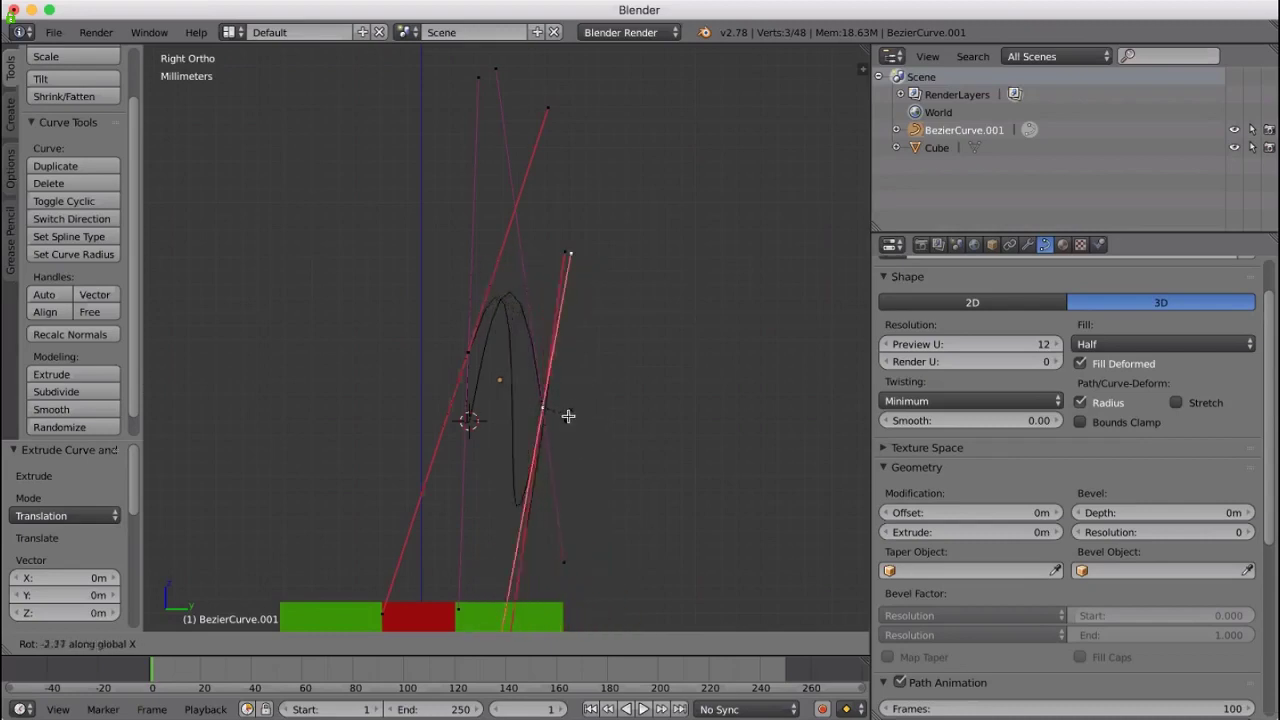
left_click(572, 411)
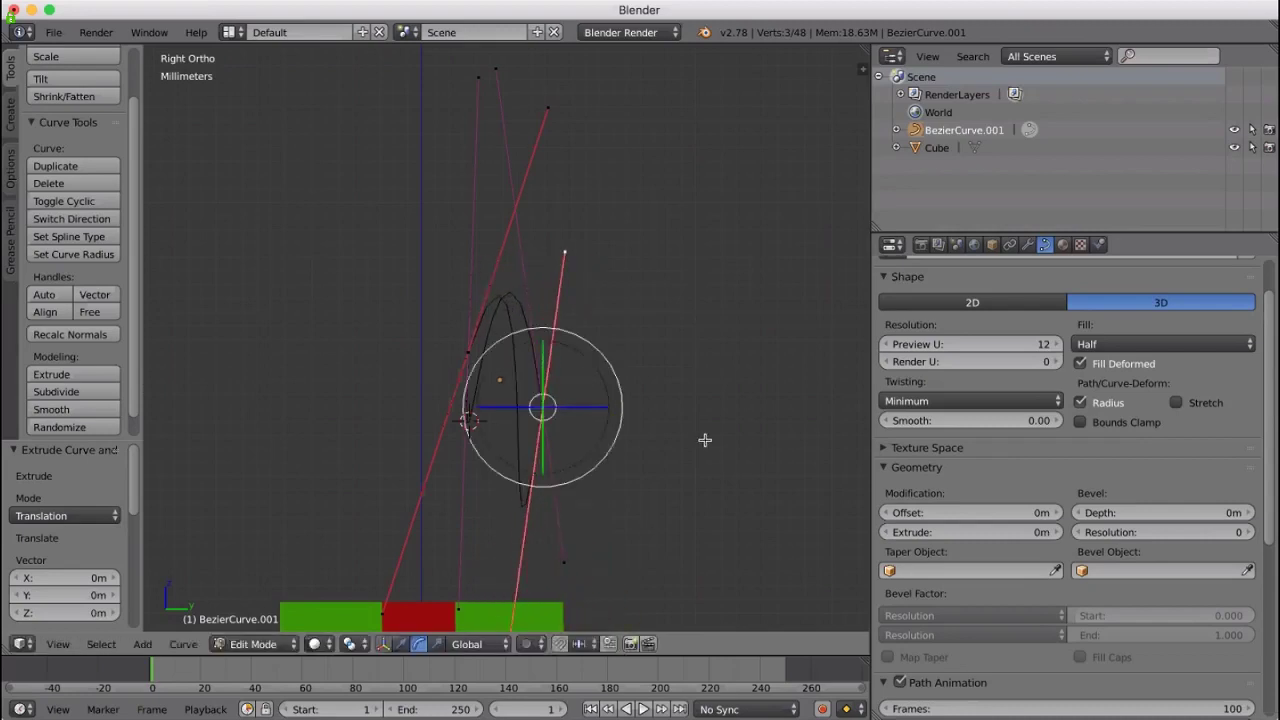
middle_click_drag(703, 440, 662, 450)
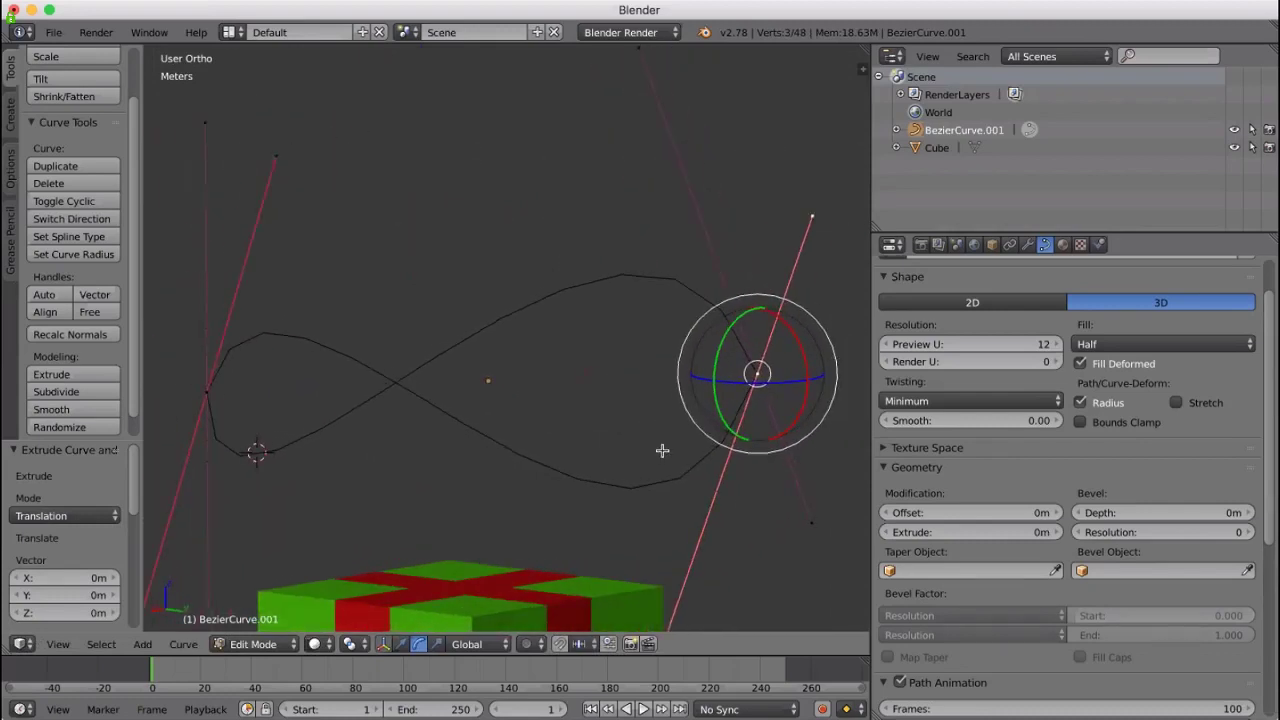
Orbit the view and select all points of the figure-eight curve
middle_click_drag(657, 453, 715, 462)
key("a")
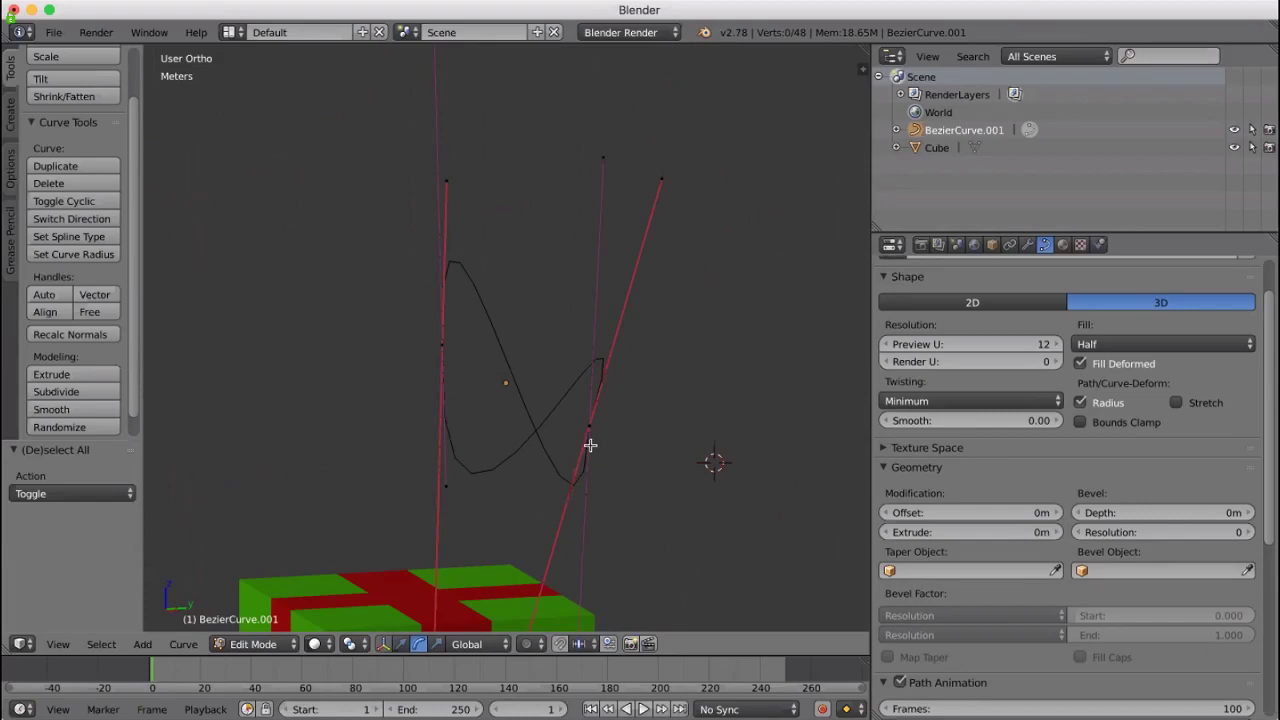
key("a")
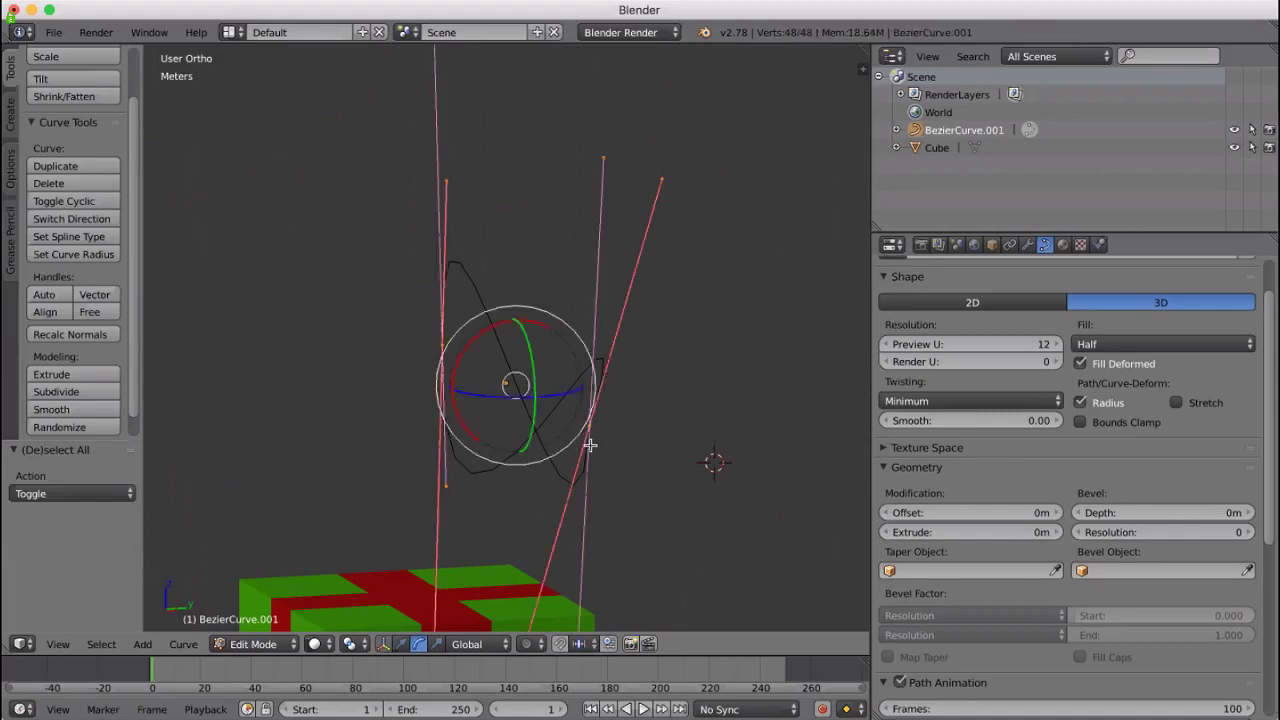
Duplicate the figure-eight curve and place the copy slightly offset
left_click(183, 644)
left_click(268, 527)
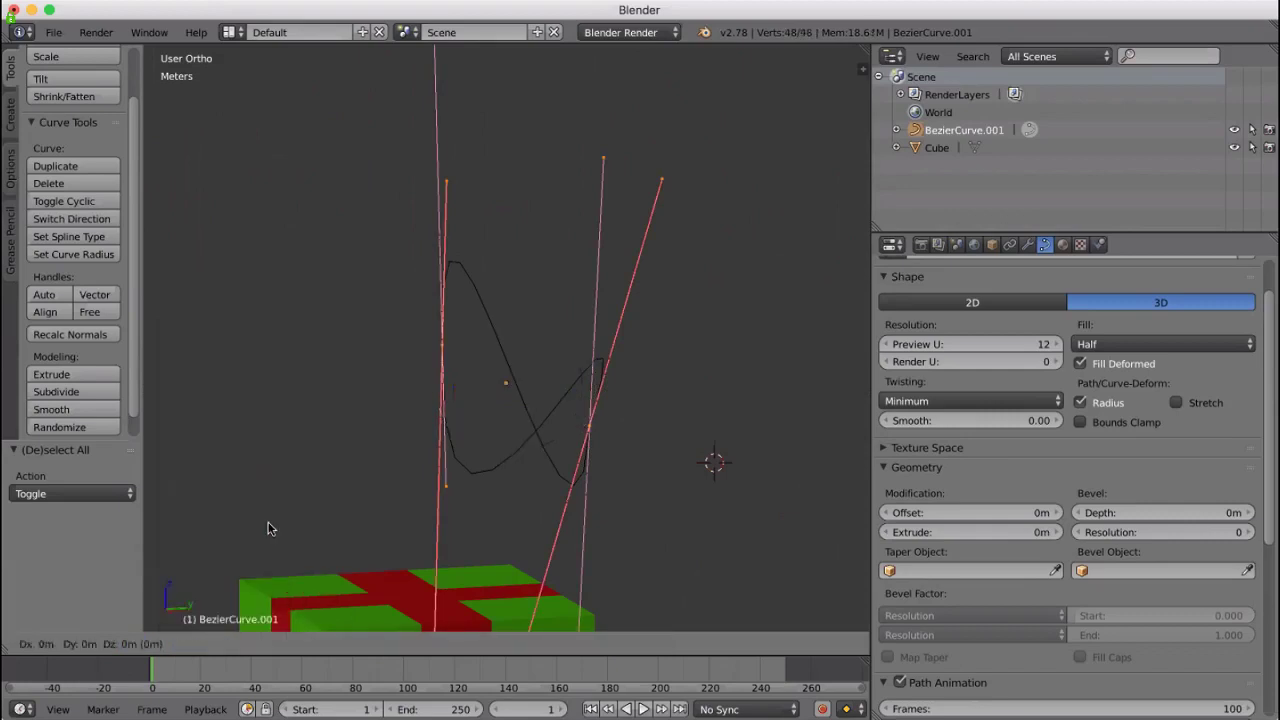
left_click(208, 523)
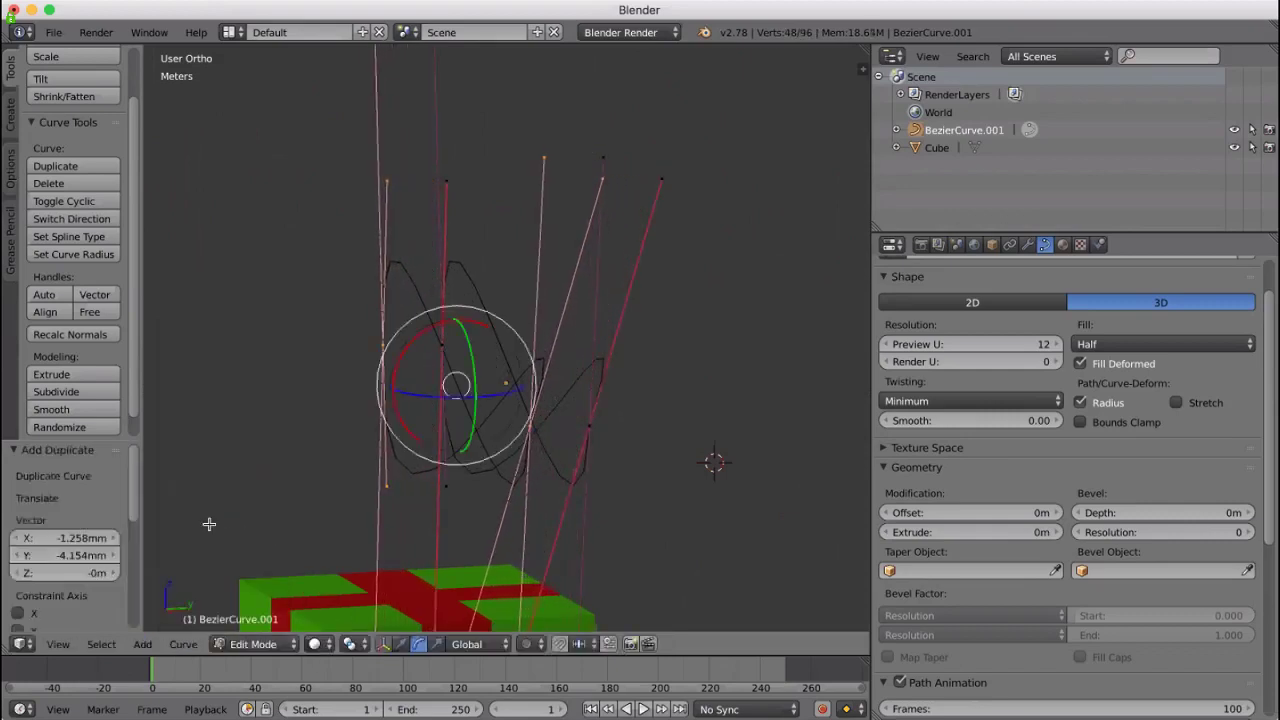
Orbit to look down on the gift box and select all points of both curves
middle_click_drag(723, 505, 666, 514)
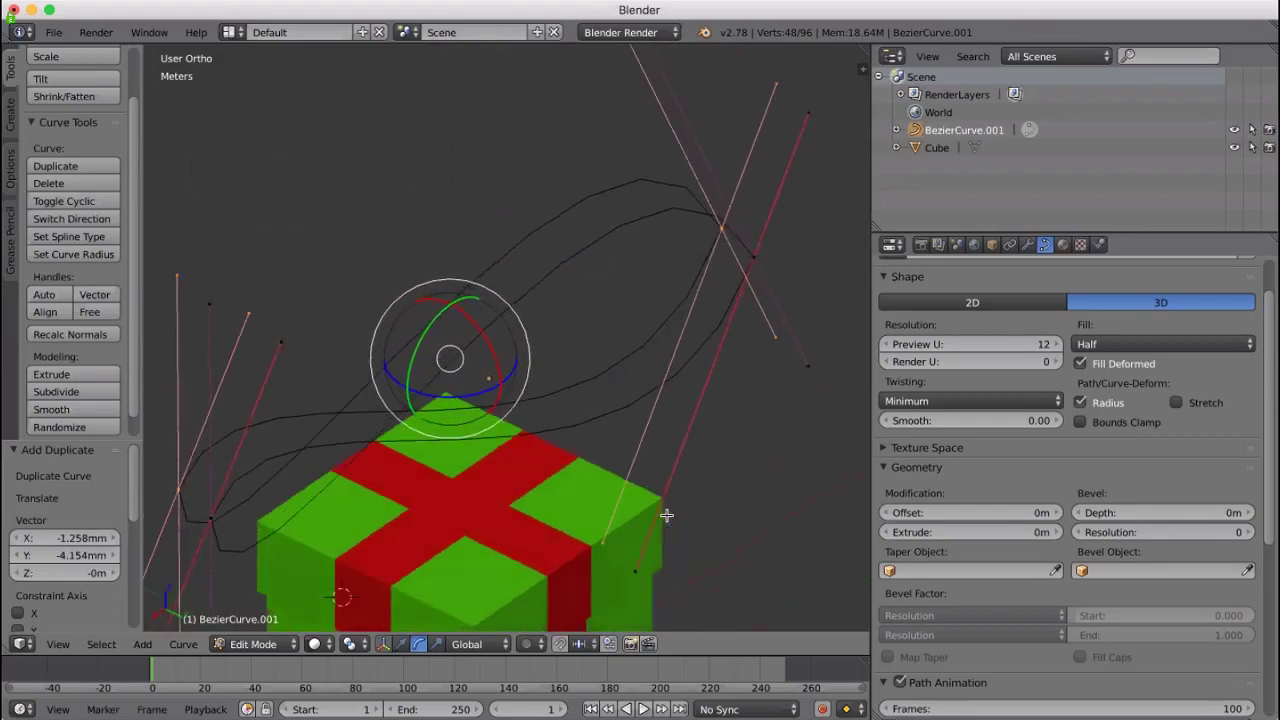
key("a")
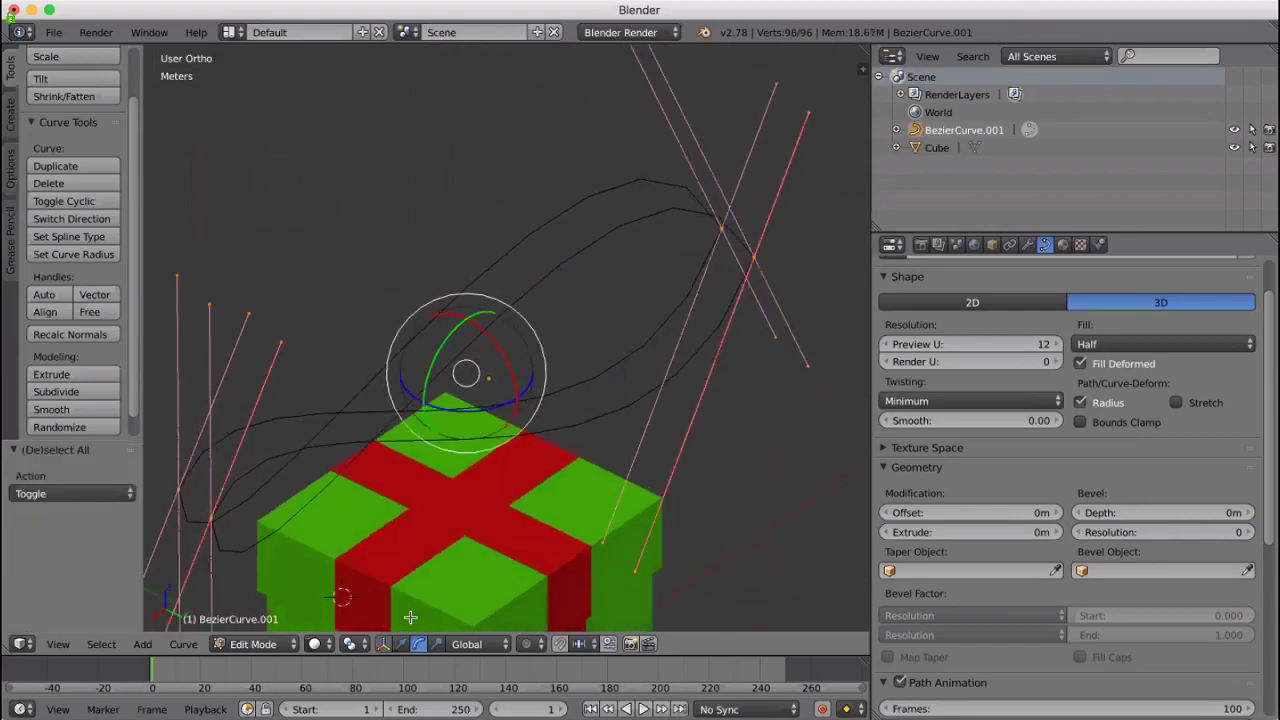
left_click(140, 646)
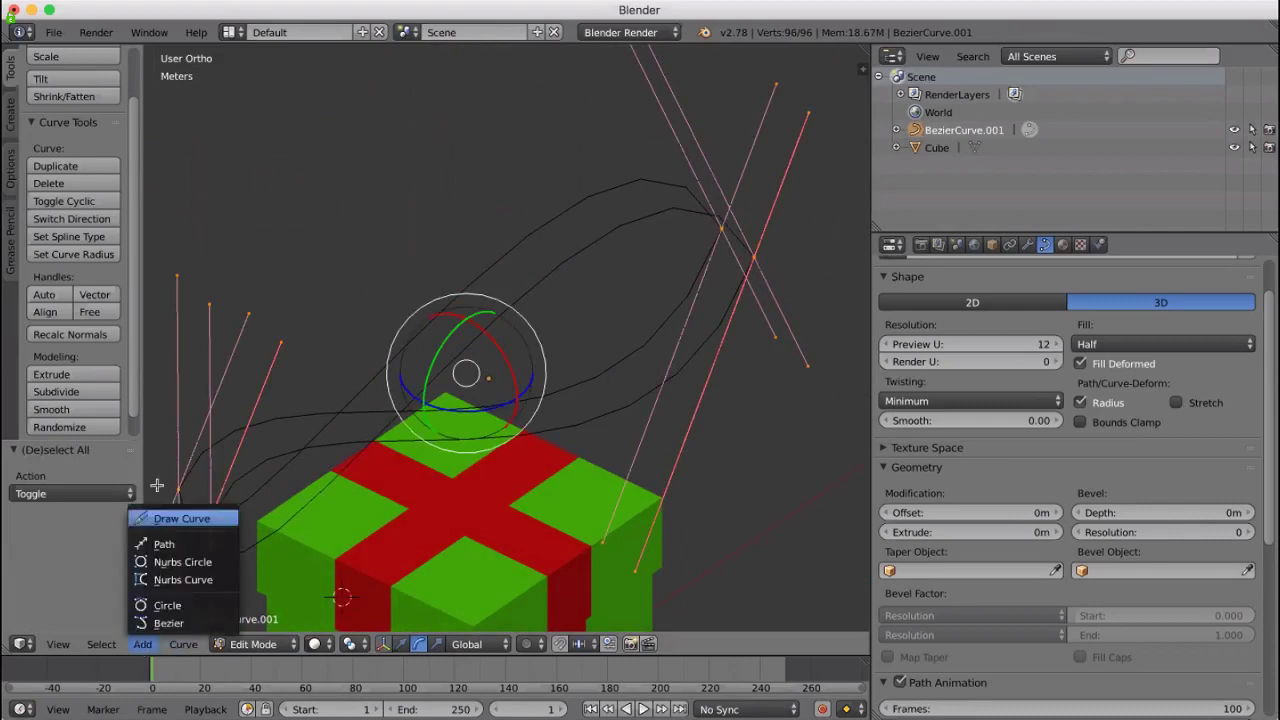
Extrude the curve's points, undo it, then extrude them again
left_click(160, 519)
left_click(178, 645)
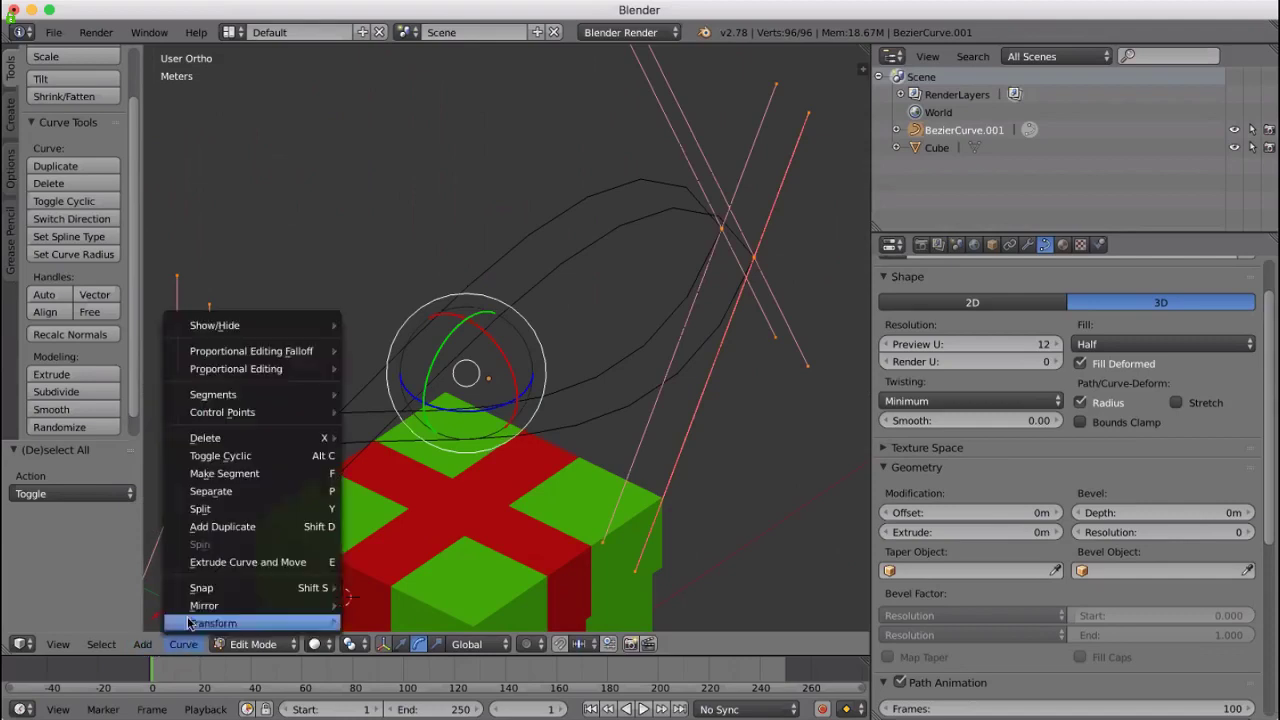
left_click(145, 646)
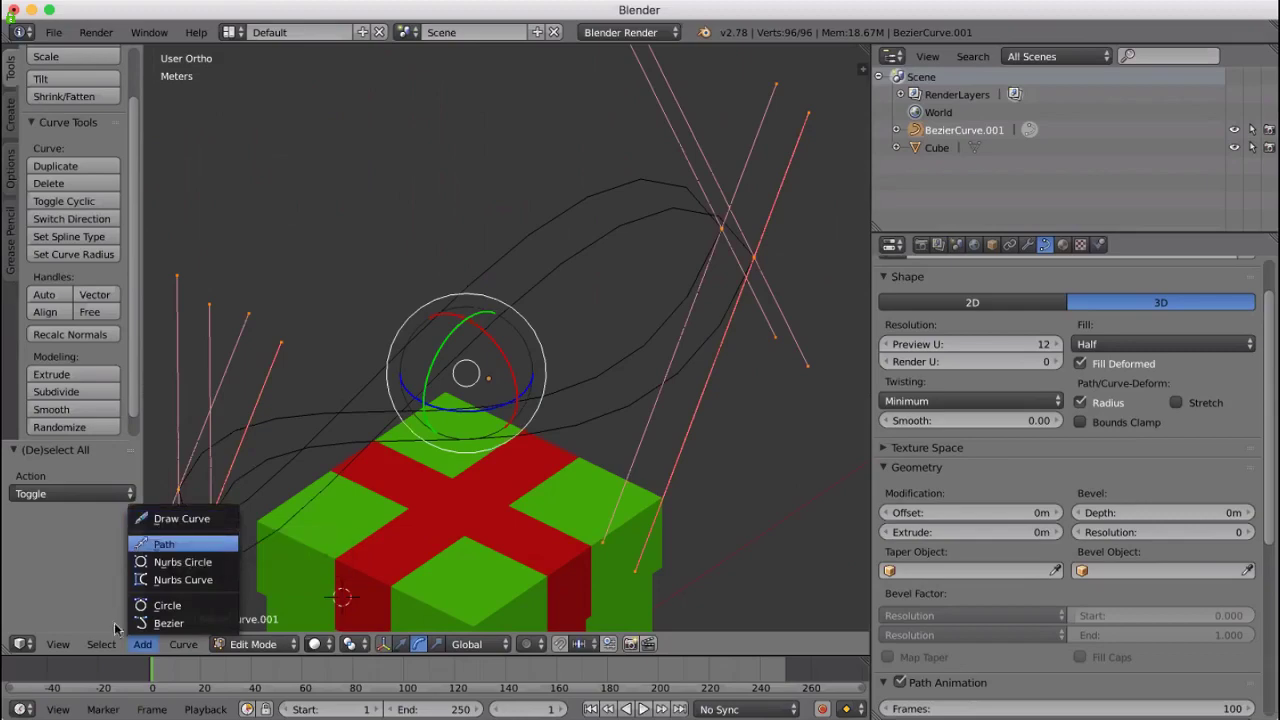
mouse_move(185, 645)
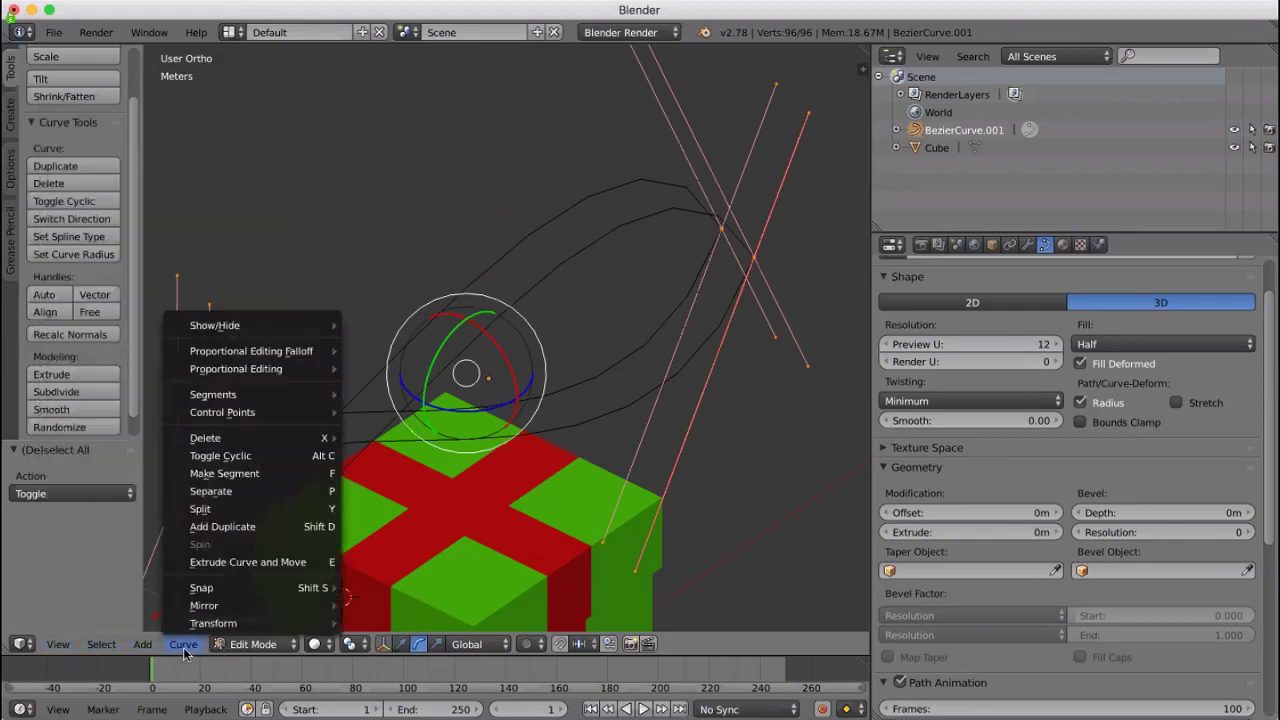
mouse_move(262, 401)
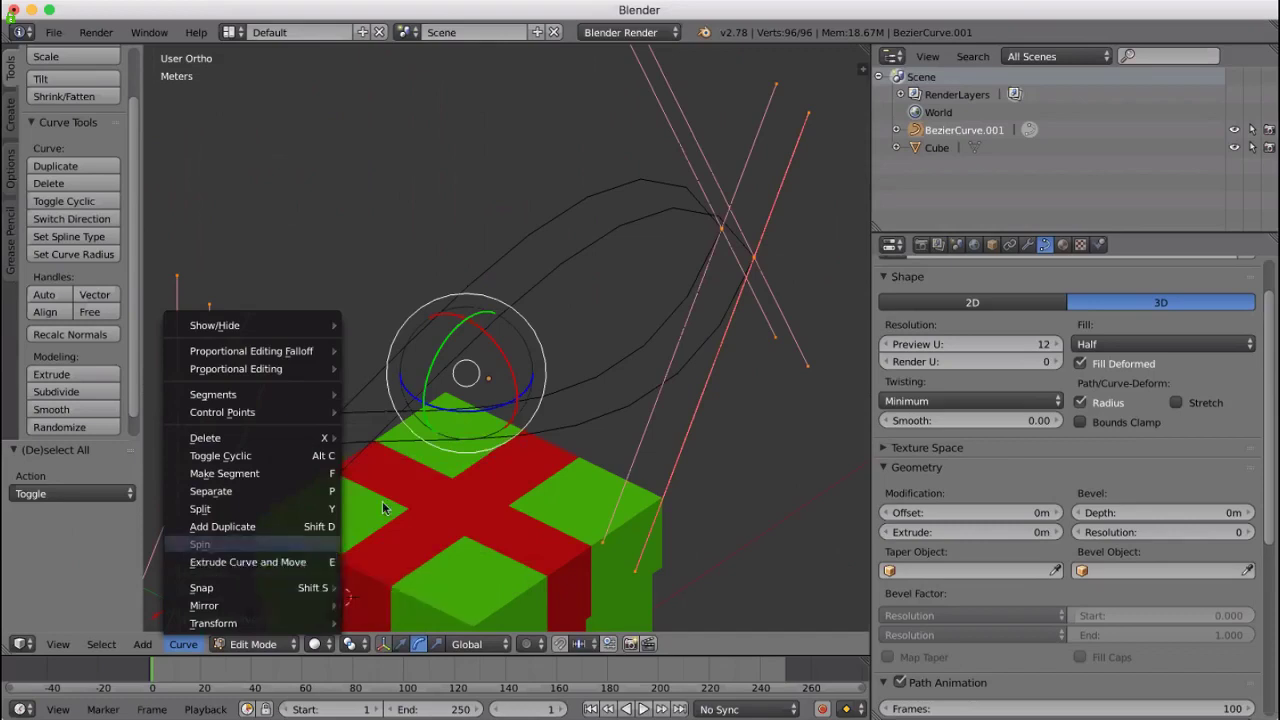
left_click(254, 563)
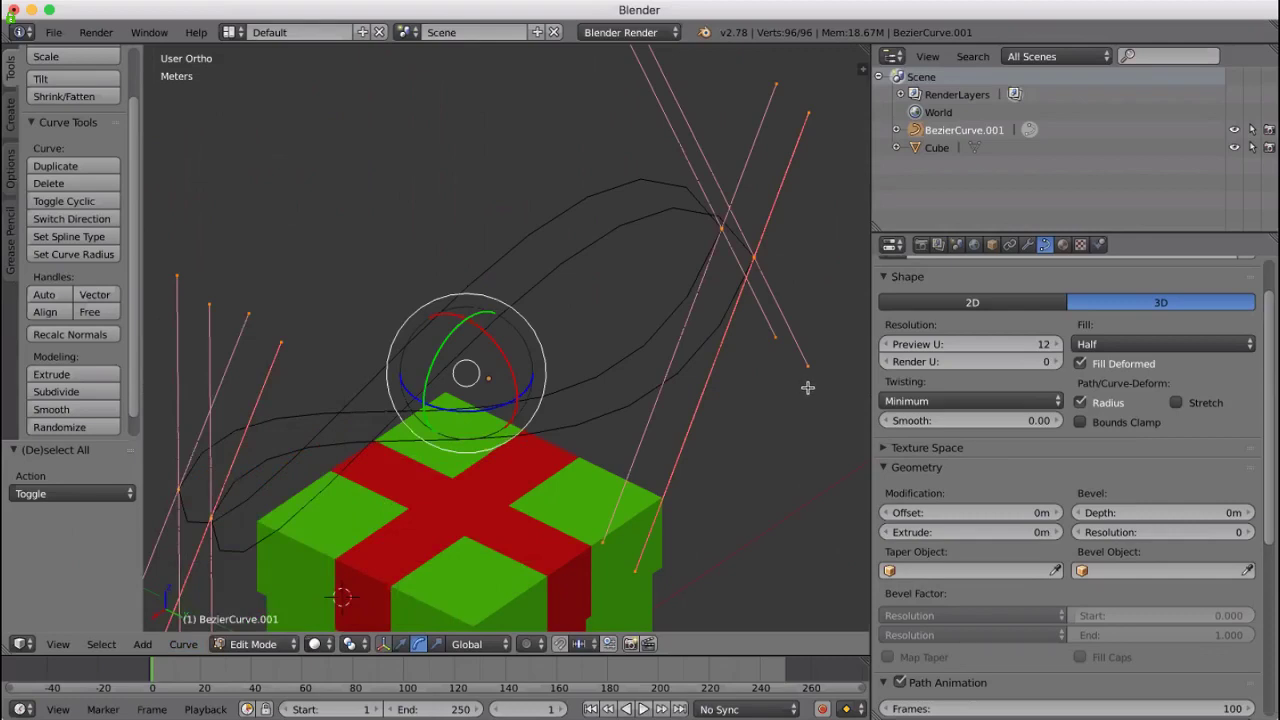
key("ctrl+z")
key("ctrl+z")
key("ctrl+z")
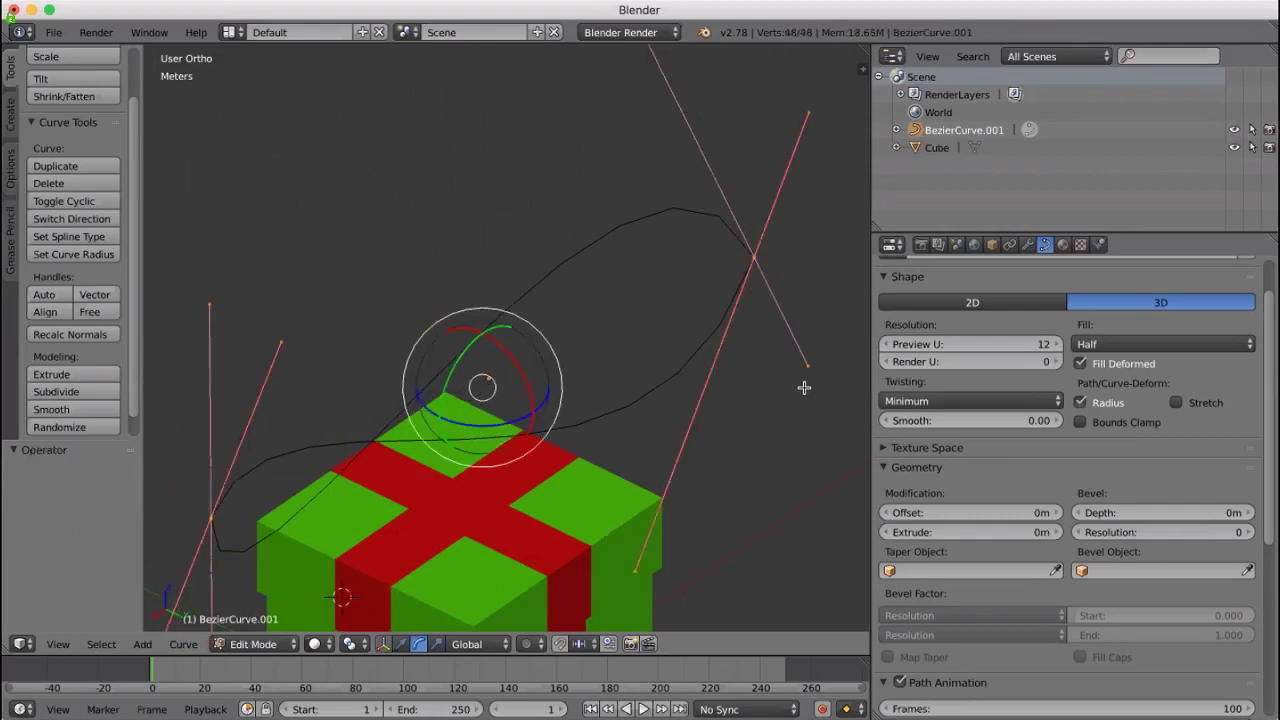
left_click(184, 644)
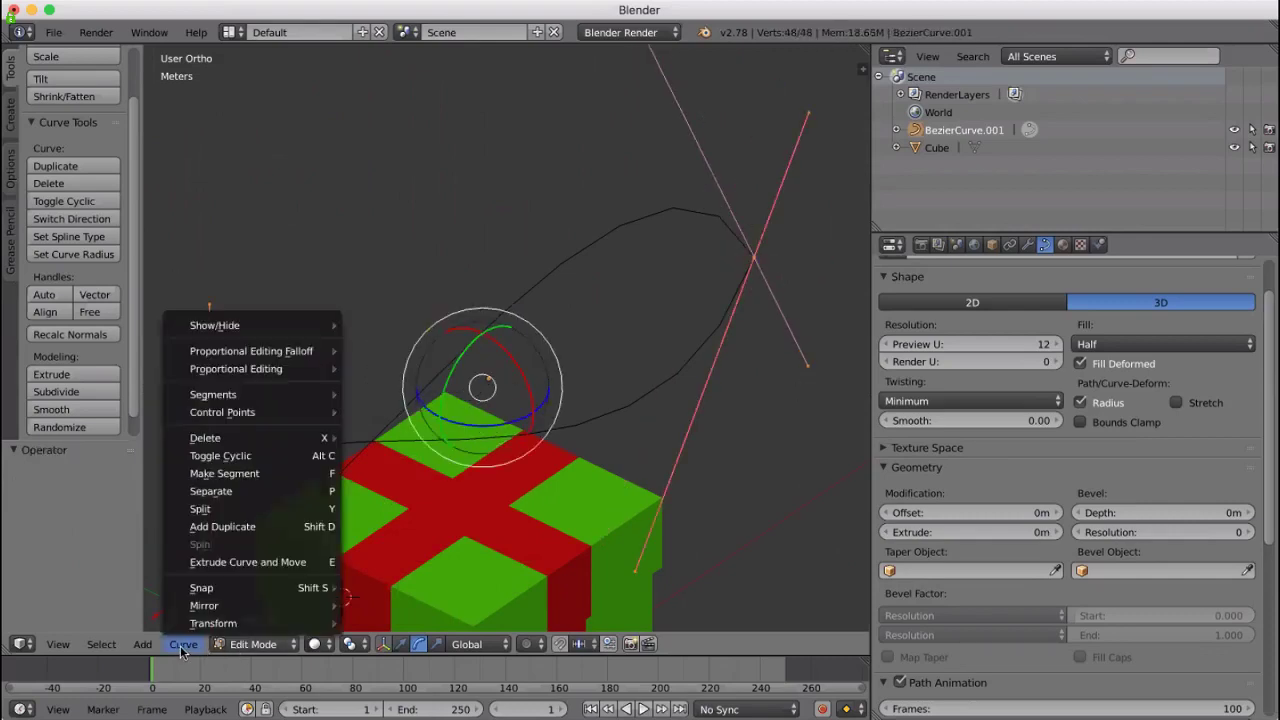
left_click(282, 565)
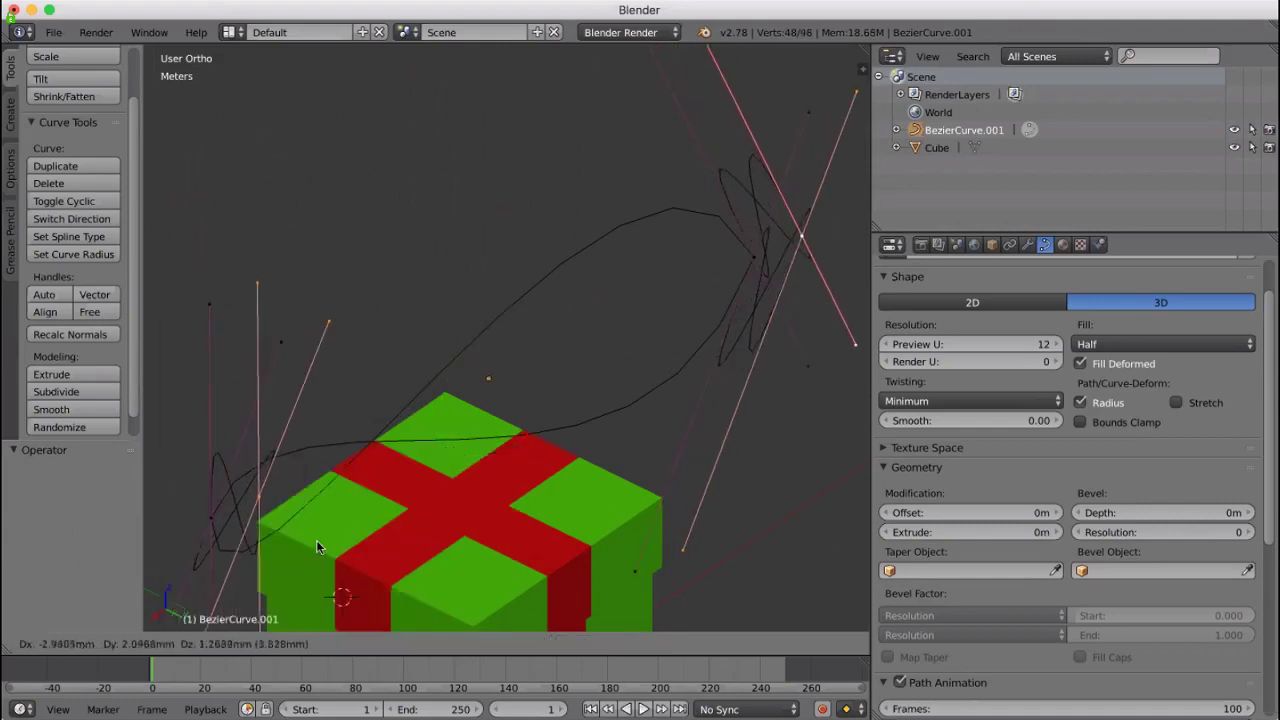
Cancel the extrude move and set the curve's Geometry Extrude to 1.6 cm
right_click(297, 540)
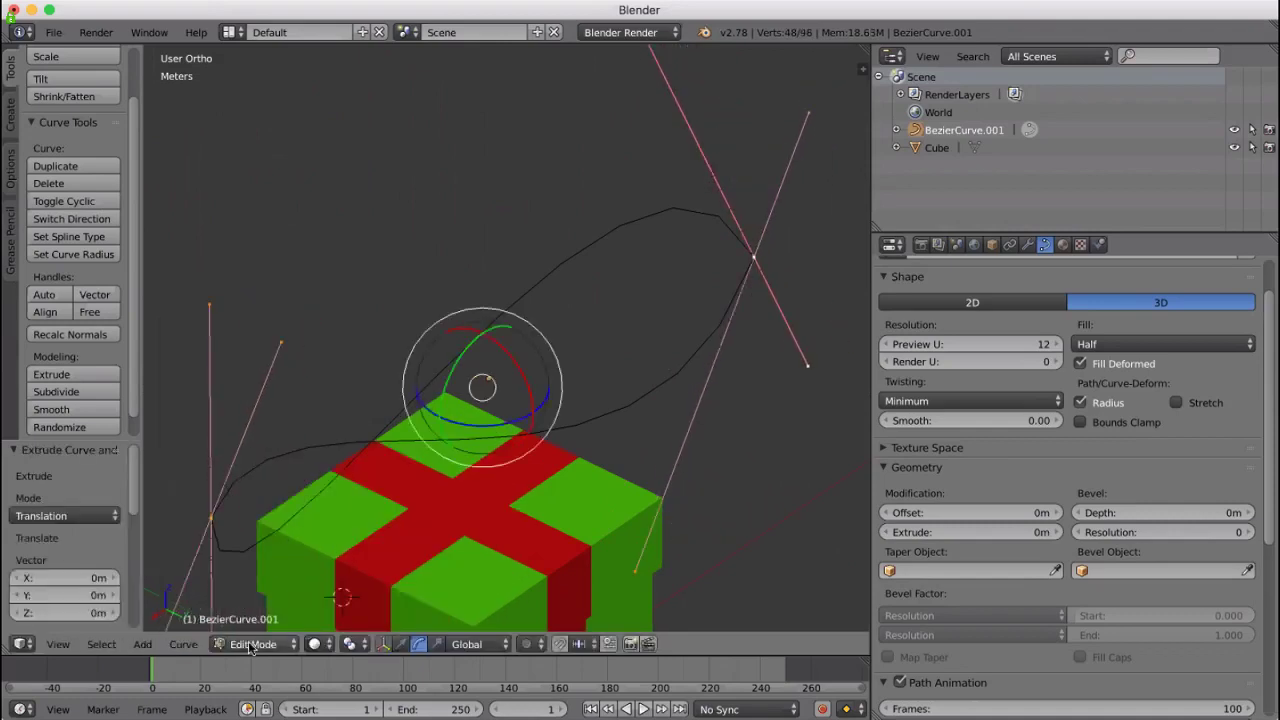
middle_click_drag(338, 318, 646, 446)
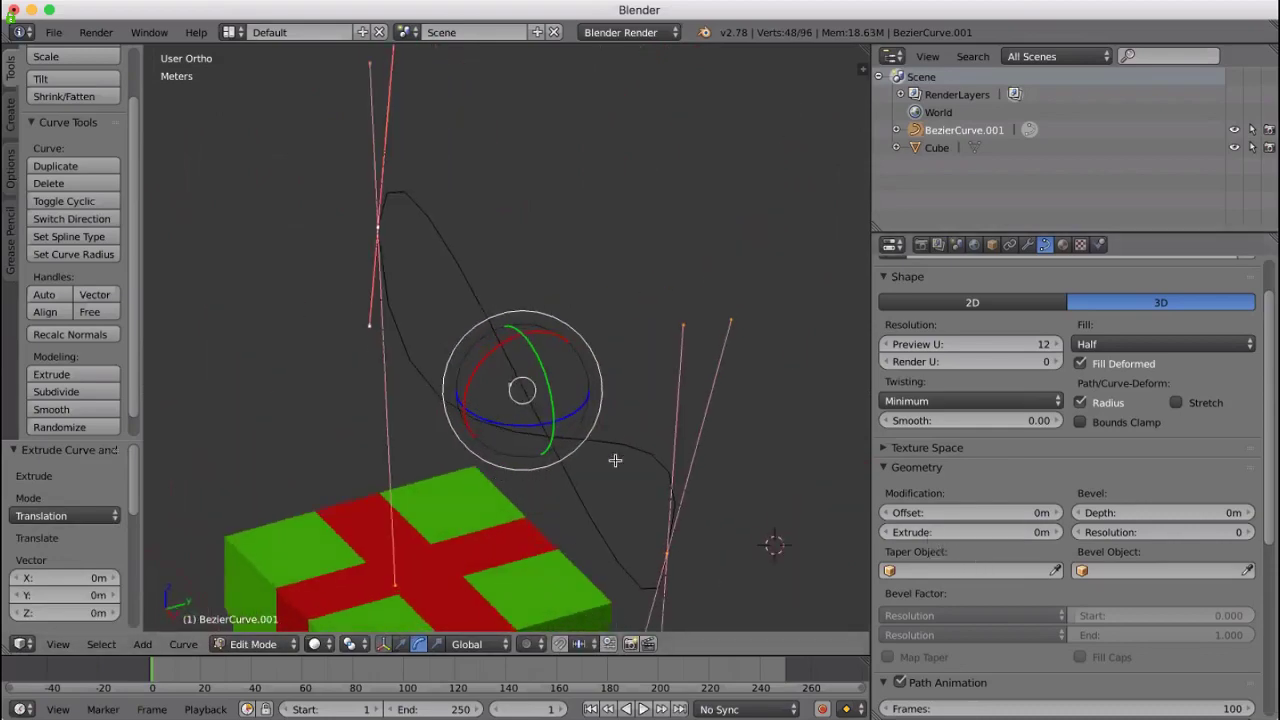
middle_click_drag(723, 412, 971, 517)
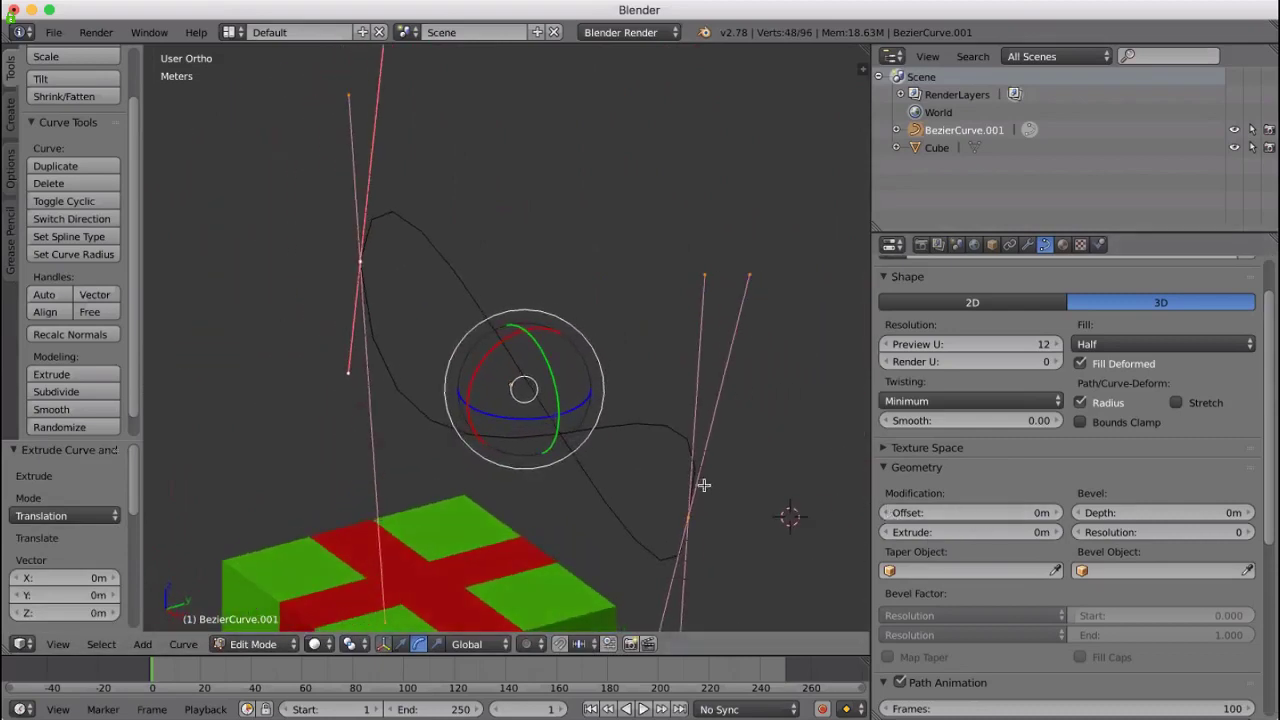
key("KP_1")
key("KP_3")
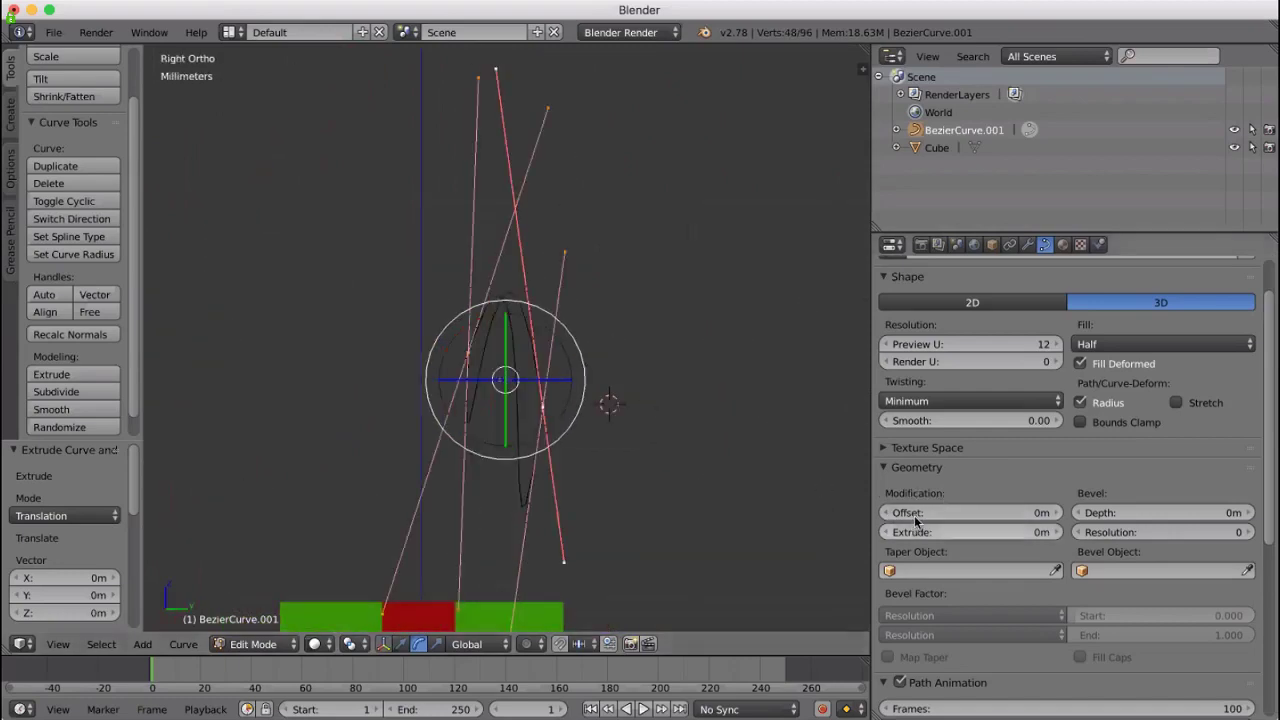
left_click_drag(917, 533, 982, 535)
middle_click_drag(698, 475, 596, 483)
Set curve Offset to 1 cm, leave Bevel Depth at 0, and thin Extrude to 2 mm
scroll(595, 483, "left", 3)
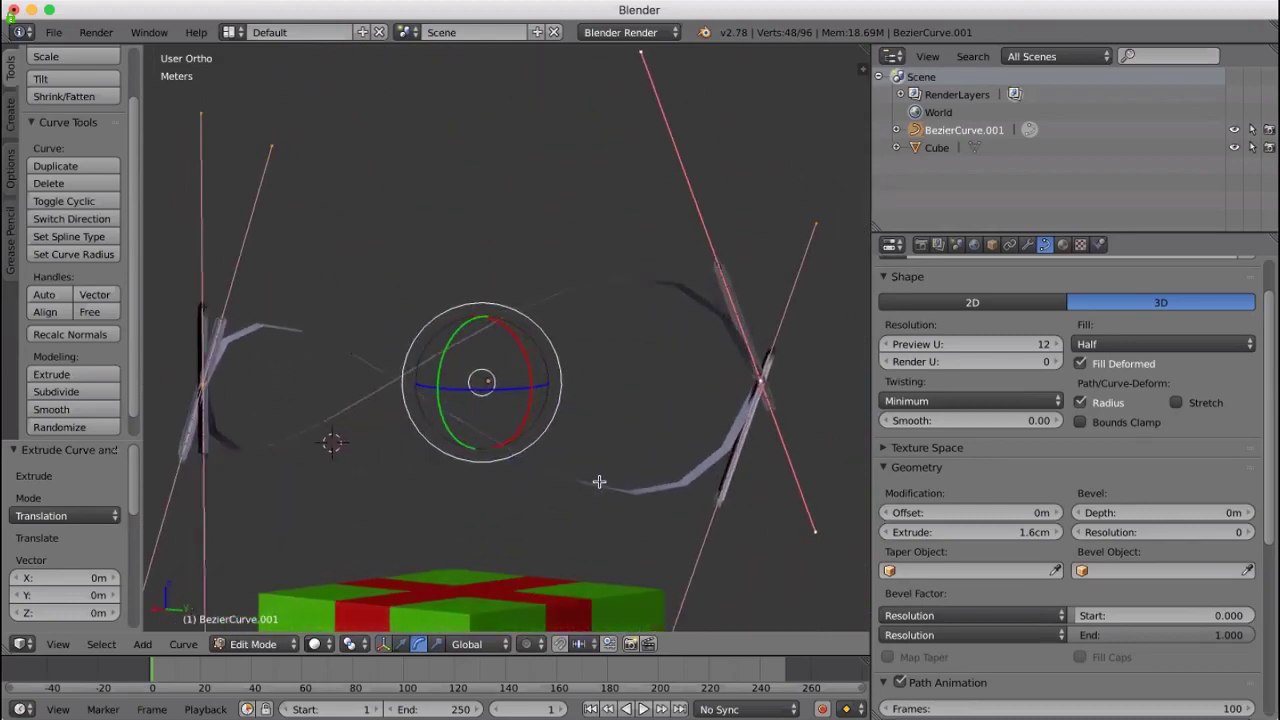
scroll(600, 482, "left", 3)
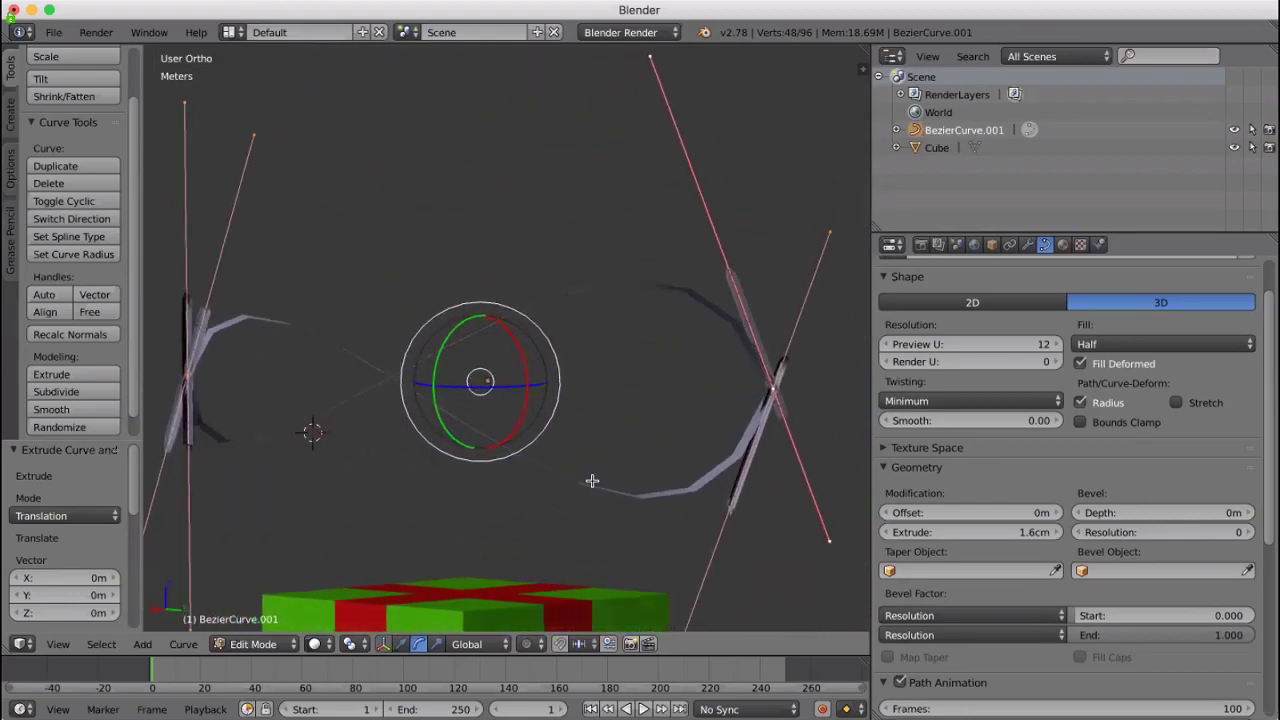
scroll(592, 481, "left", 5)
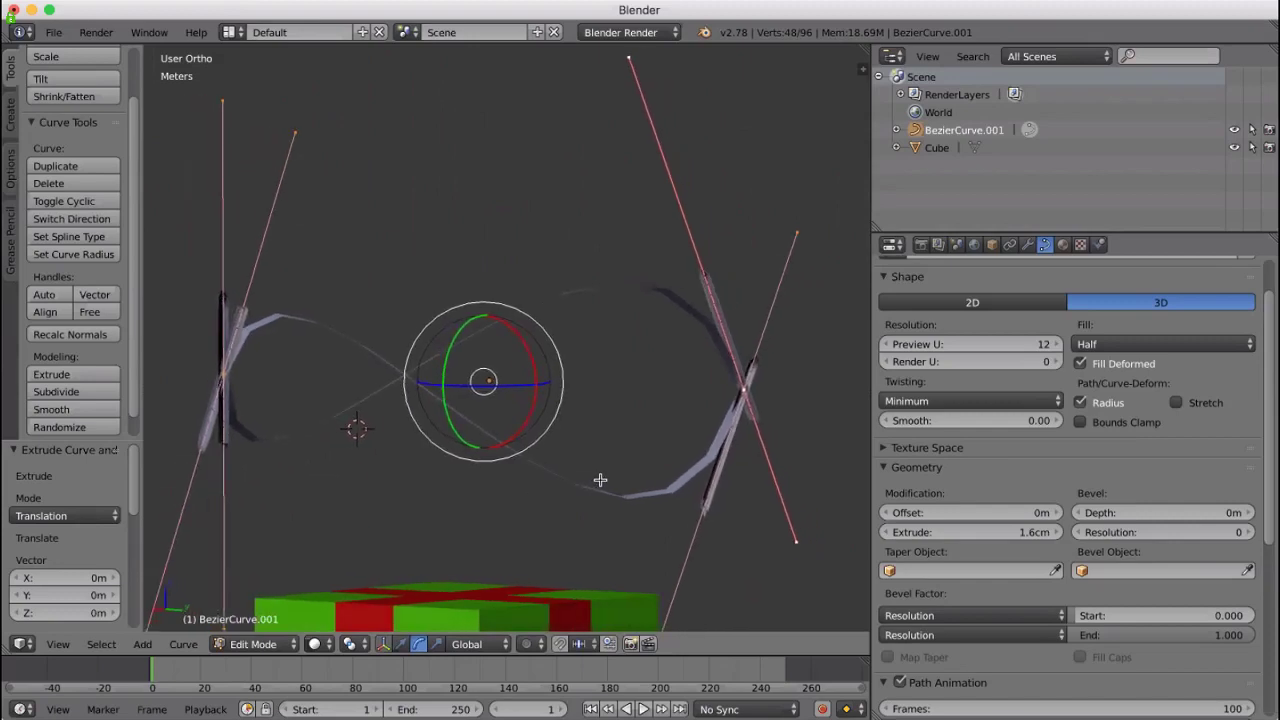
scroll(598, 480, "left", 3)
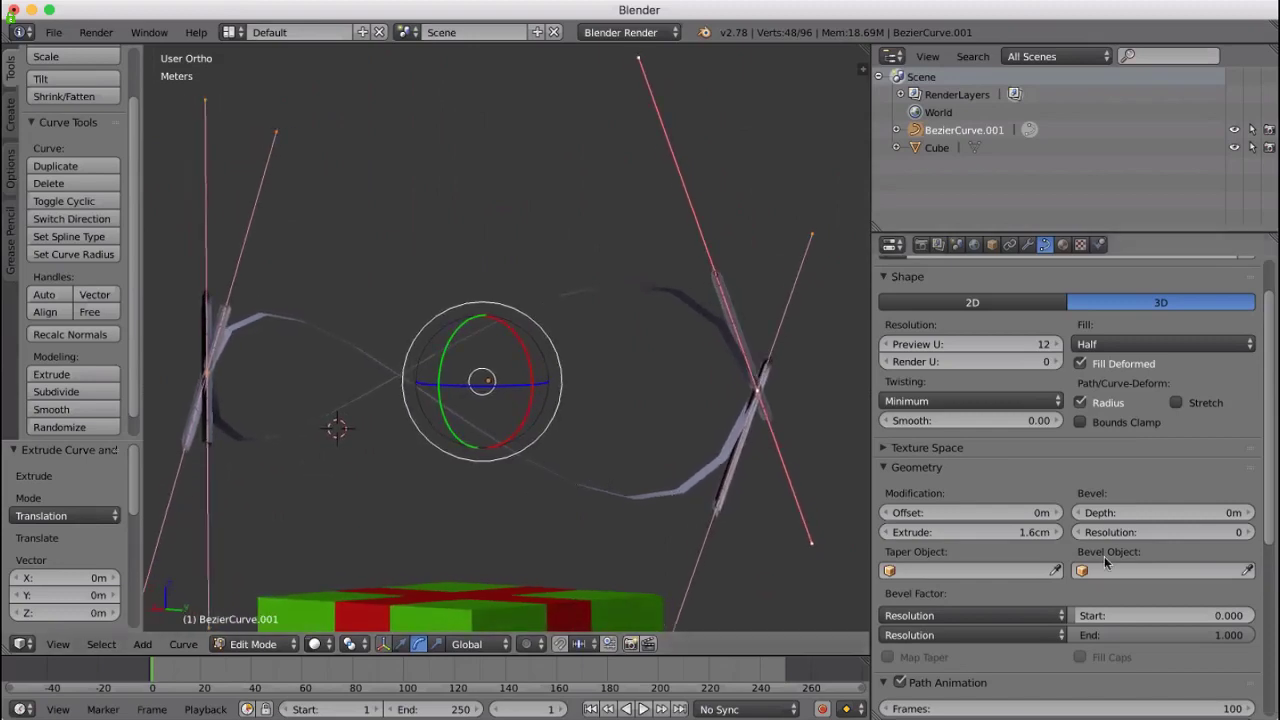
left_click_drag(1003, 517, 1008, 515)
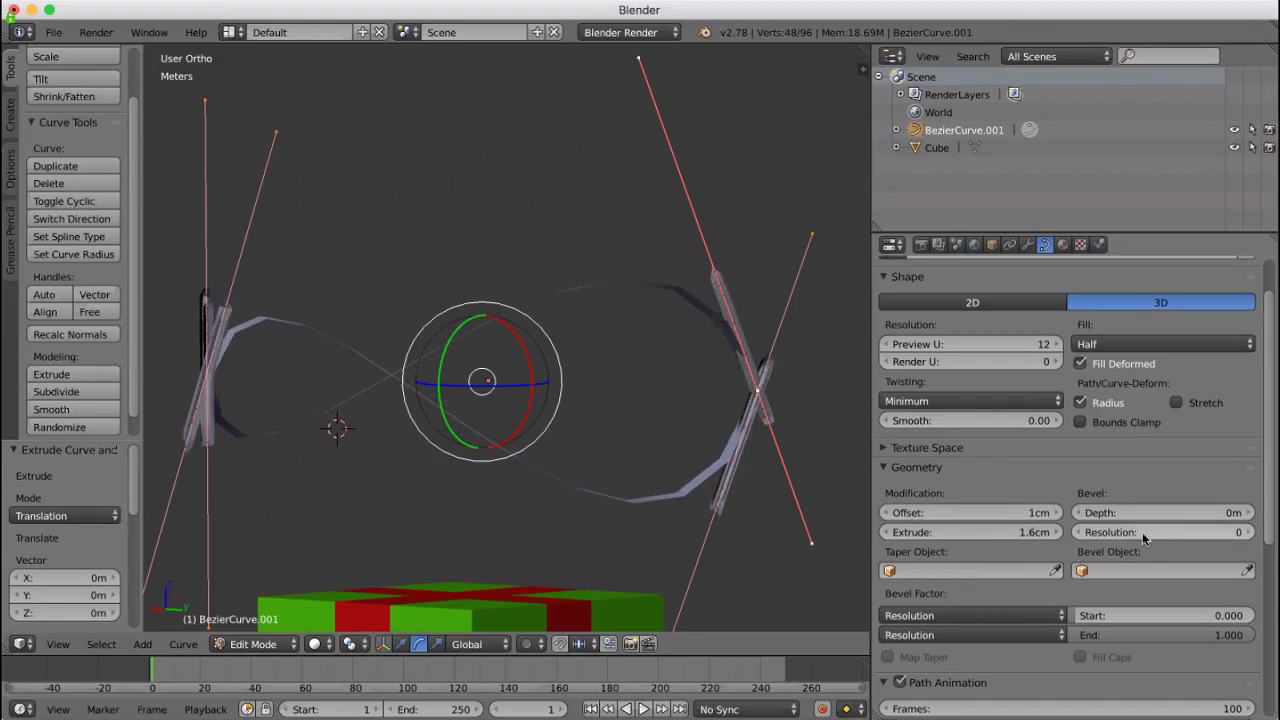
left_click_drag(1148, 516, 1101, 524)
left_click_drag(994, 531, 1032, 520)
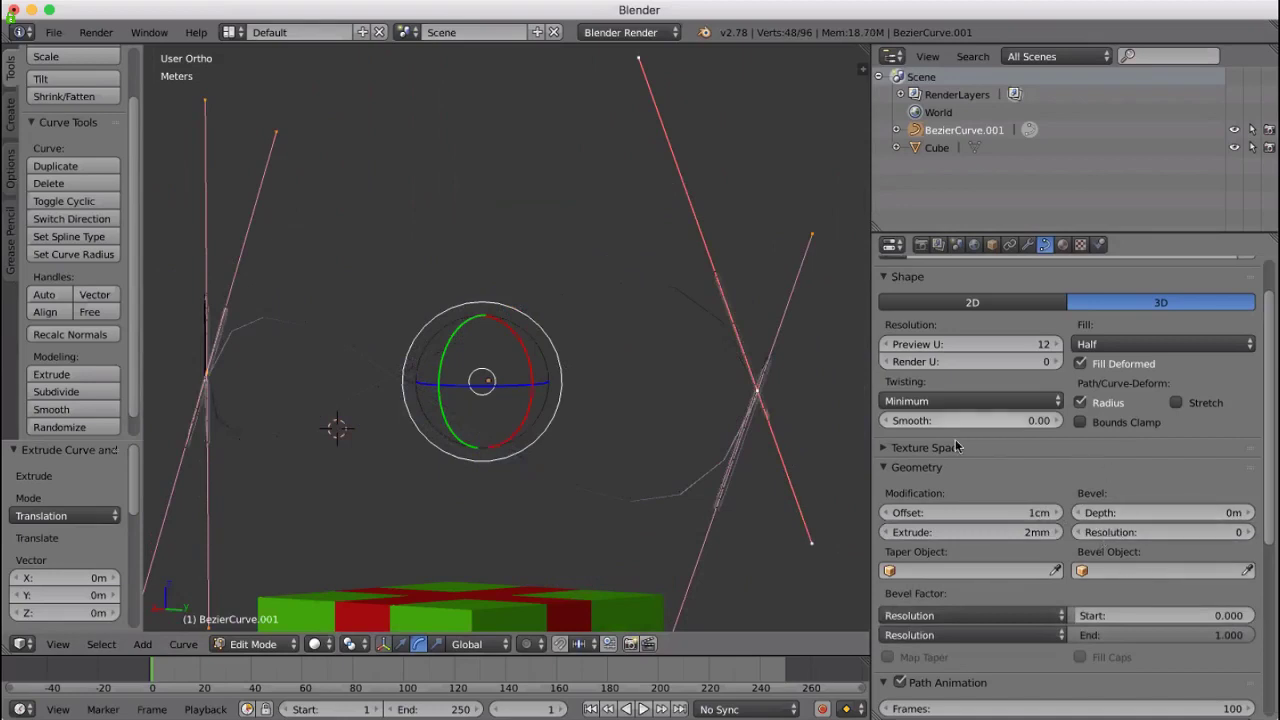
Set Twisting to Z-Up and widen the Extrude to 9.4 cm
left_click(912, 400)
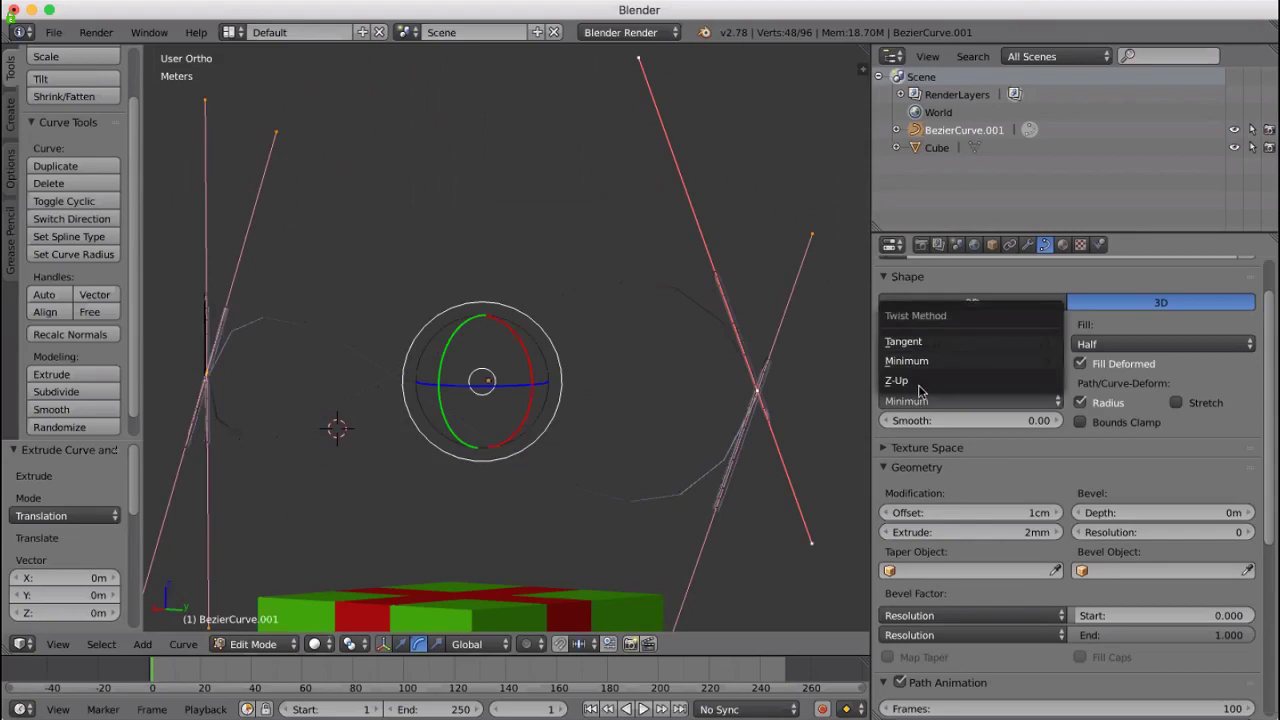
left_click(920, 386)
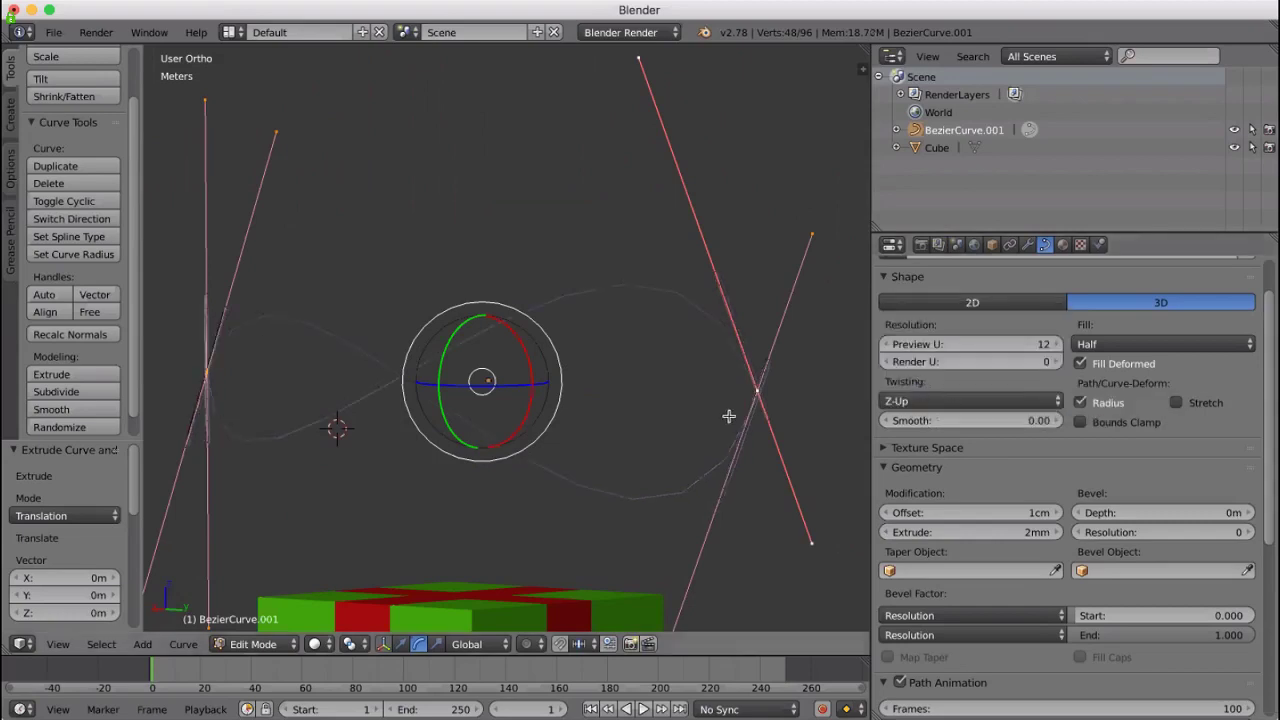
left_click_drag(945, 533, 1010, 533)
middle_click_drag(660, 514, 1080, 406)
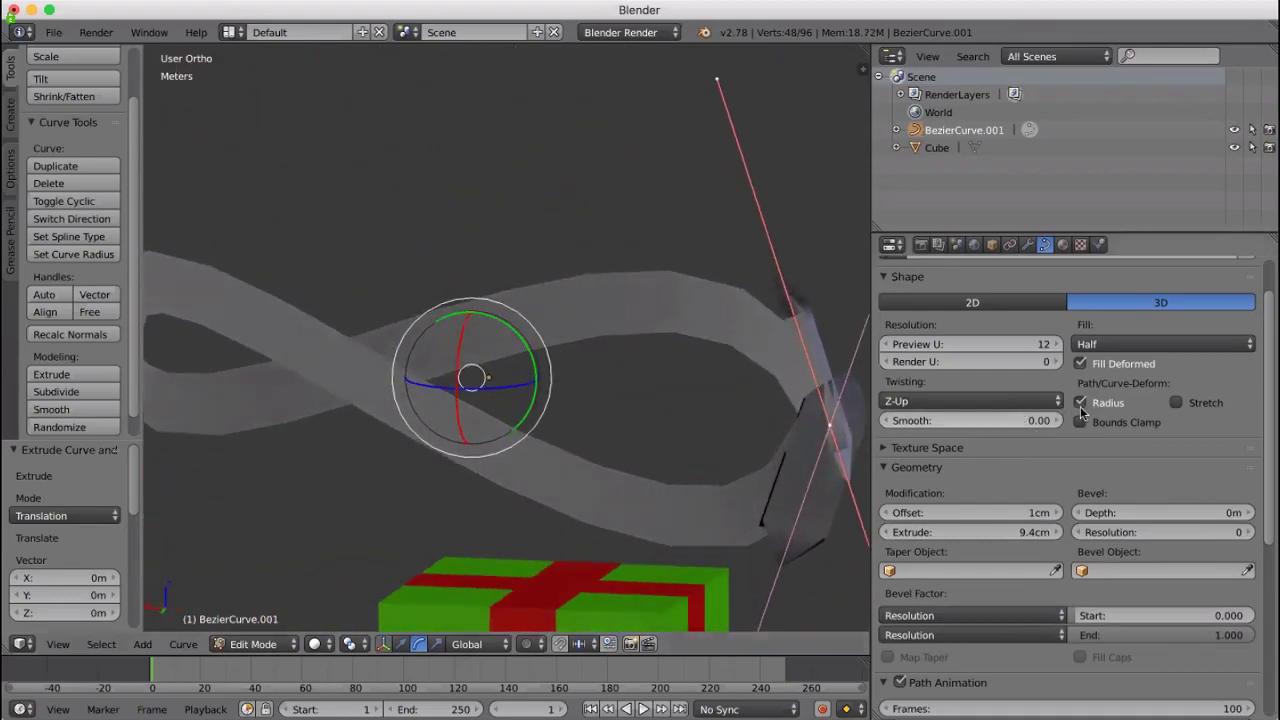
Set the ribbon Fill to Back and deform by Stretch instead of Radius
left_click(1104, 344)
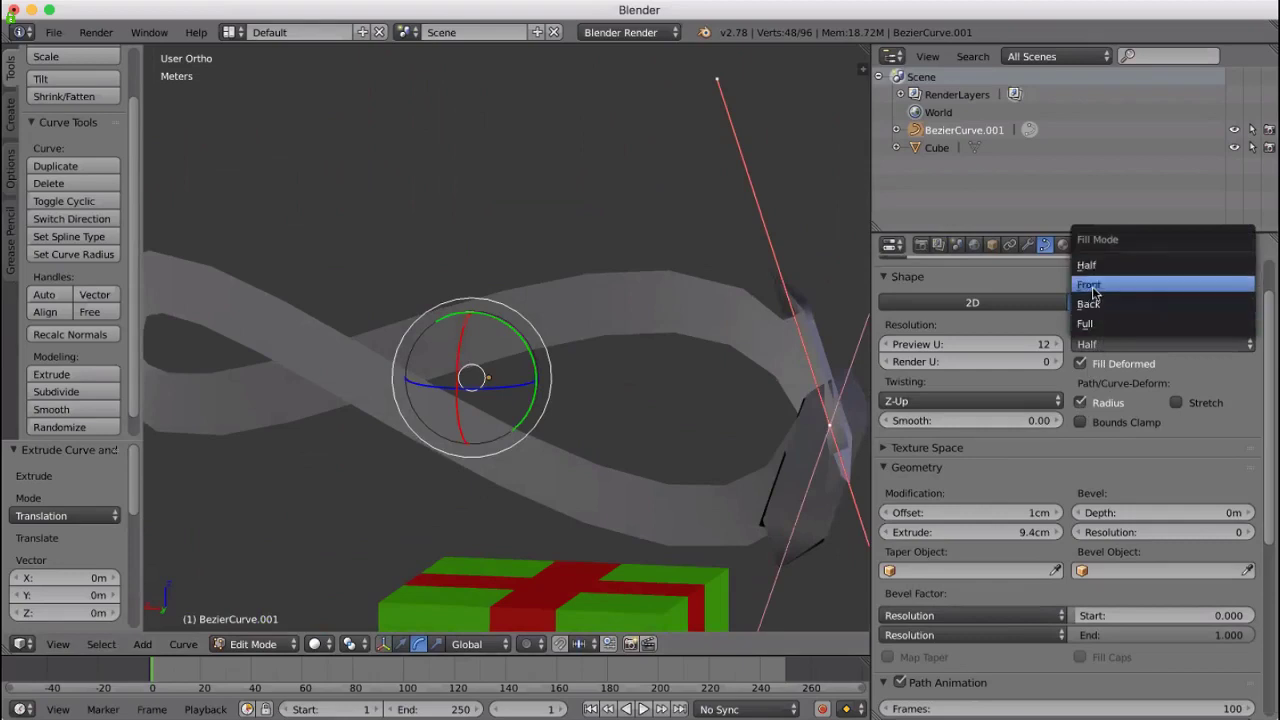
left_click(1093, 287)
left_click(1098, 350)
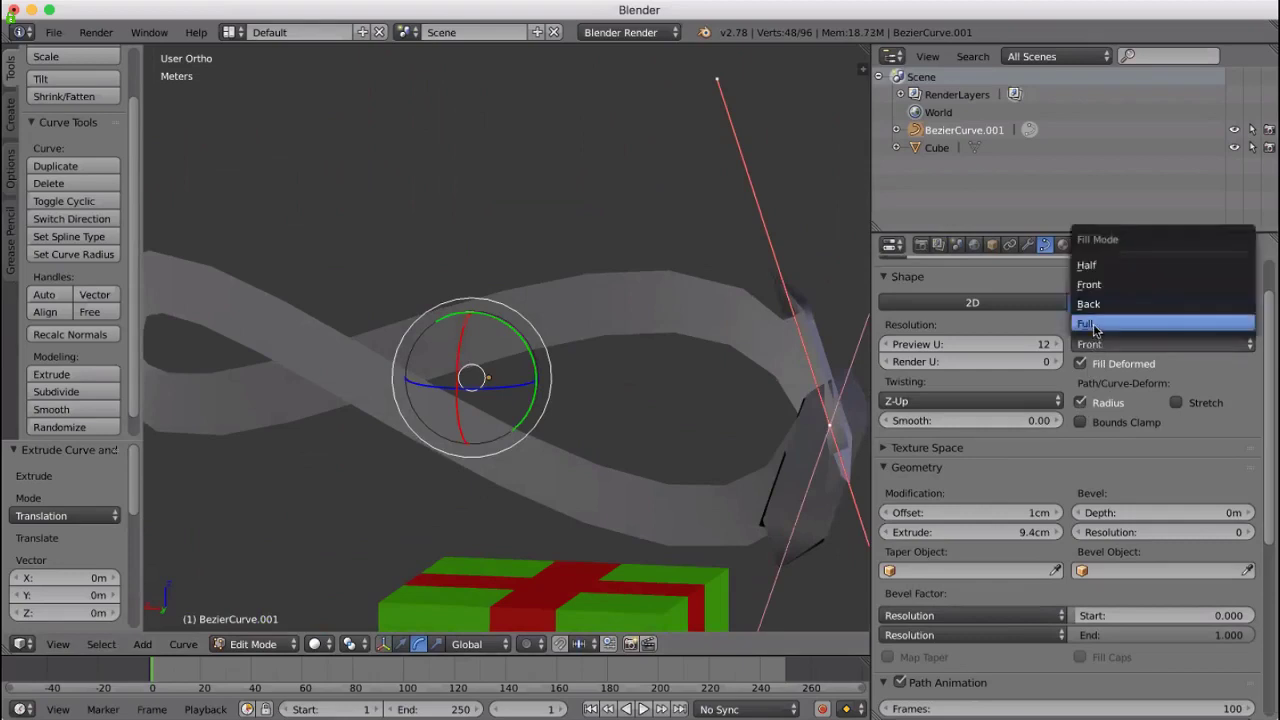
left_click(1095, 328)
left_click(1107, 350)
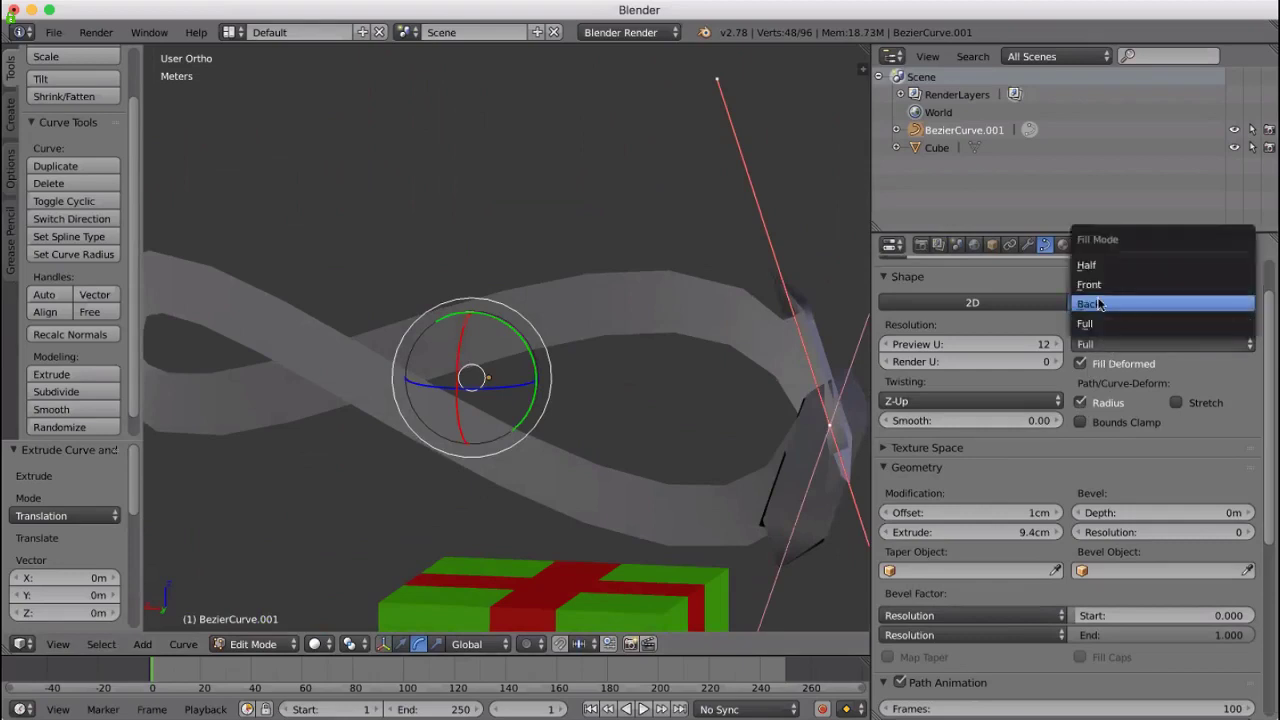
left_click(1100, 306)
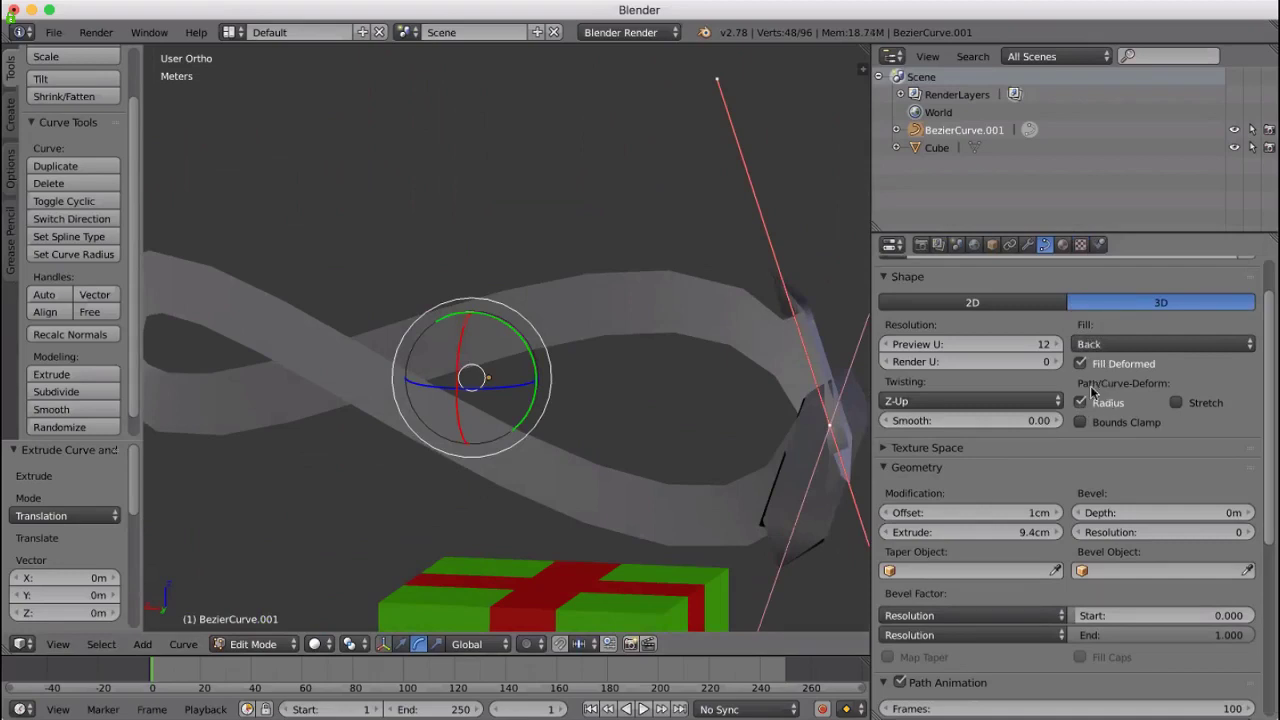
left_click(1082, 403)
left_click(1176, 403)
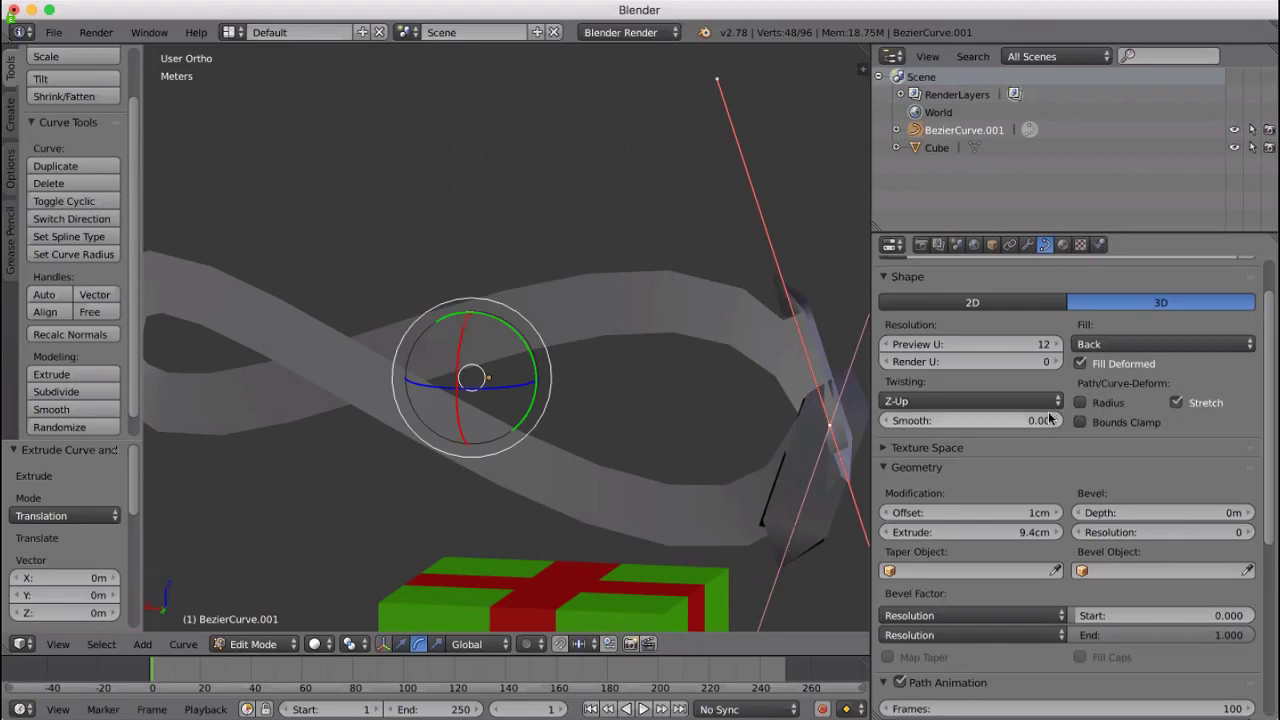
Set Preview U resolution to 23 with no smoothing and Extrude to 15.6 cm
left_click_drag(1022, 421, 1050, 421)
middle_click_drag(666, 429, 870, 418)
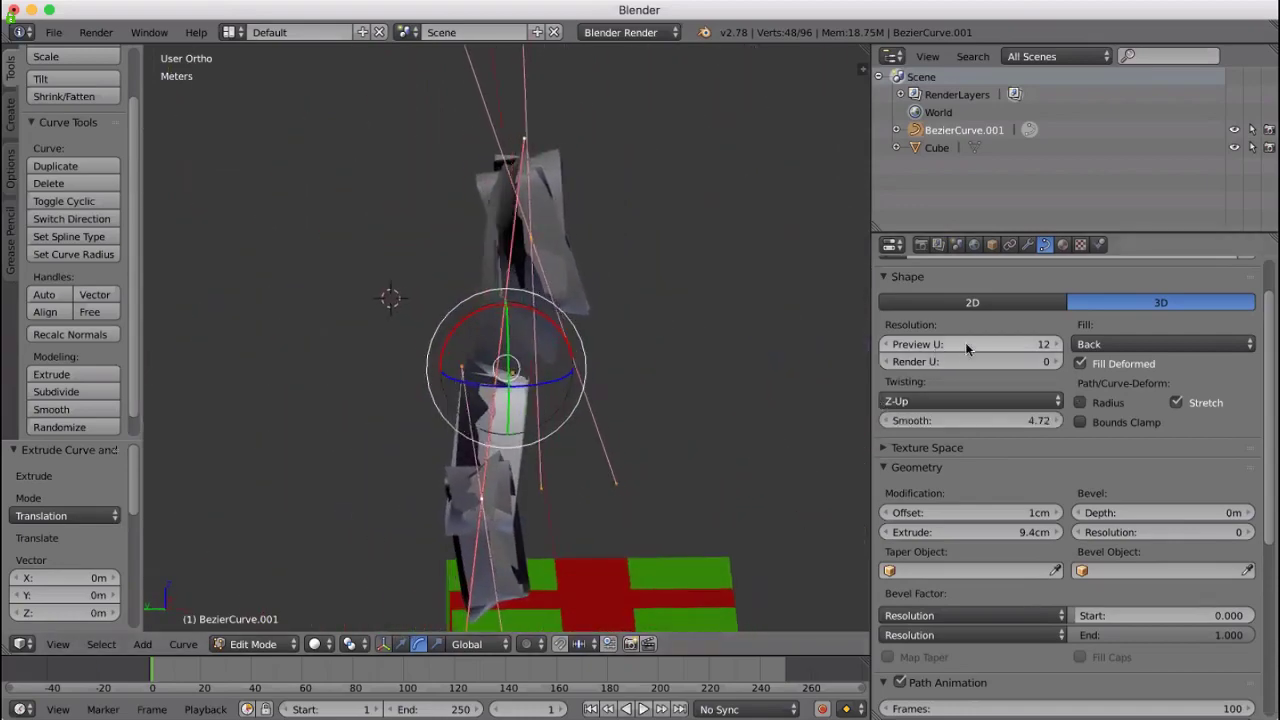
left_click_drag(986, 343, 1002, 402)
left_click_drag(1008, 420, 966, 428)
left_click_drag(992, 532, 1030, 532)
Switch to wireframe, orbit around the ribbon, and return to Object Mode
key("z")
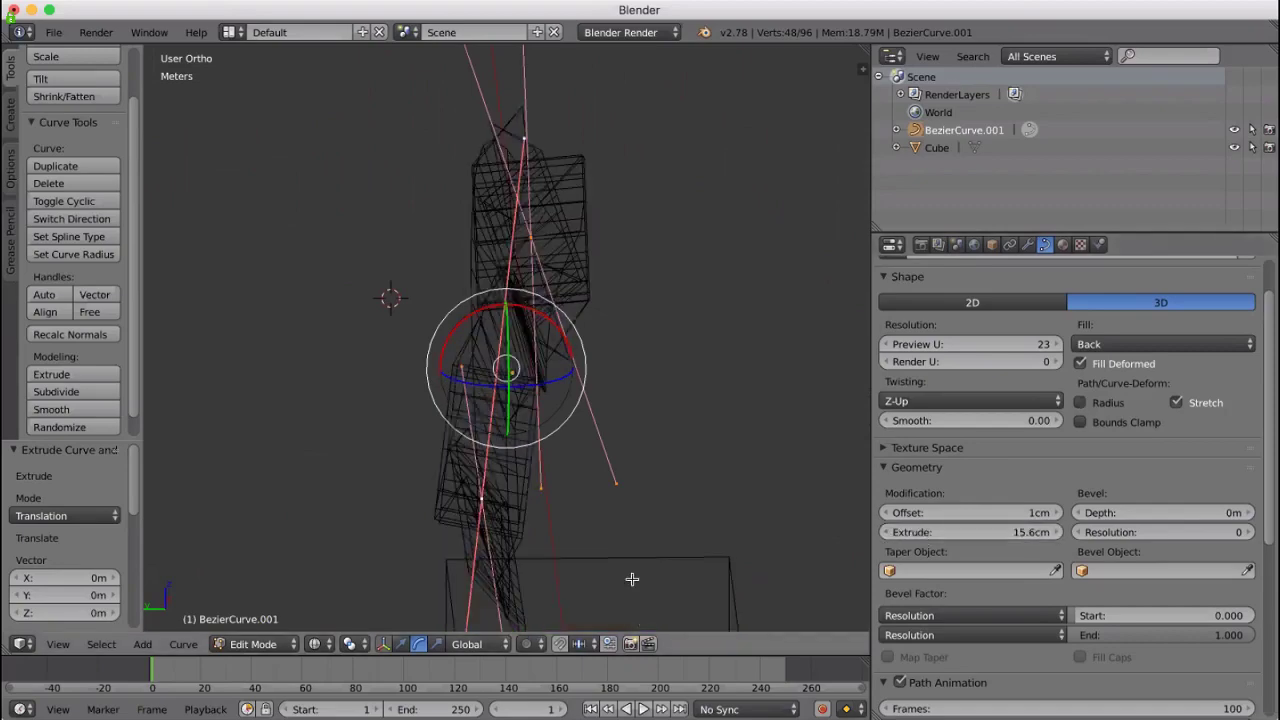
middle_click_drag(662, 510, 720, 527)
middle_click_drag(767, 449, 750, 462)
middle_click_drag(434, 489, 262, 645)
left_click(262, 644)
left_click(257, 620)
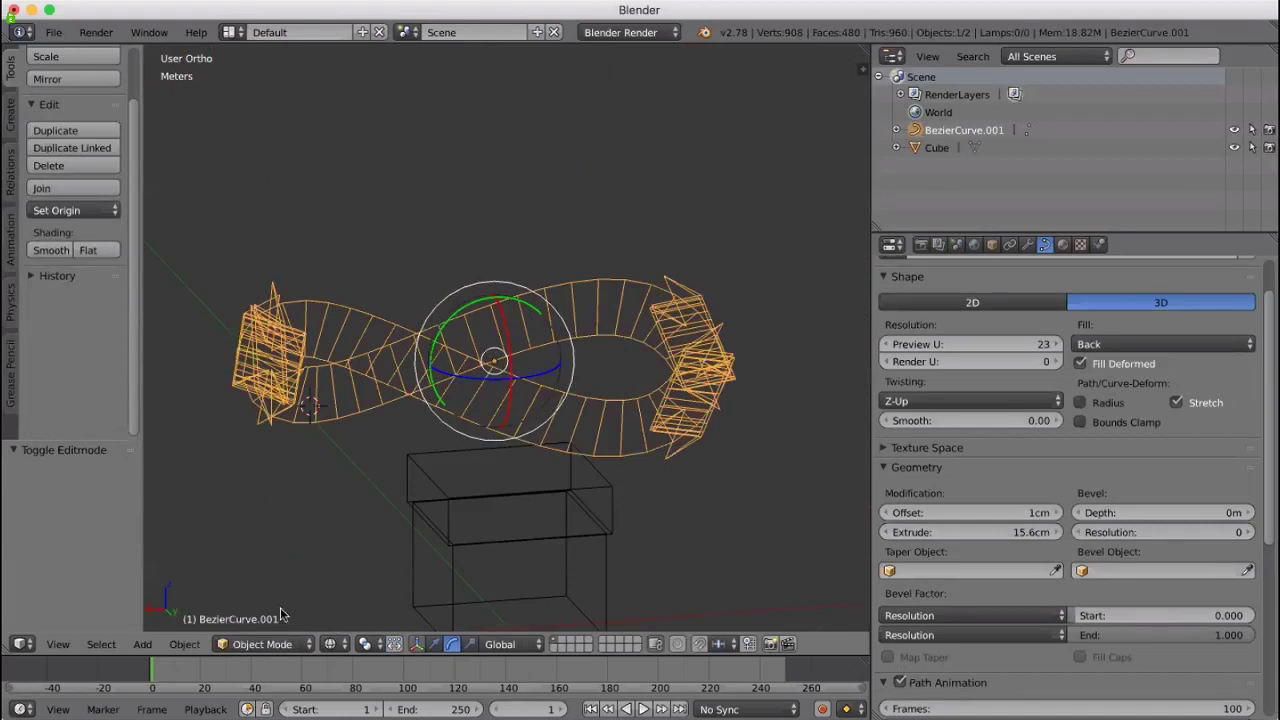
Delete the BezierCurve ribbon in Object Mode, leaving only the gift-box cube
key("Tab")
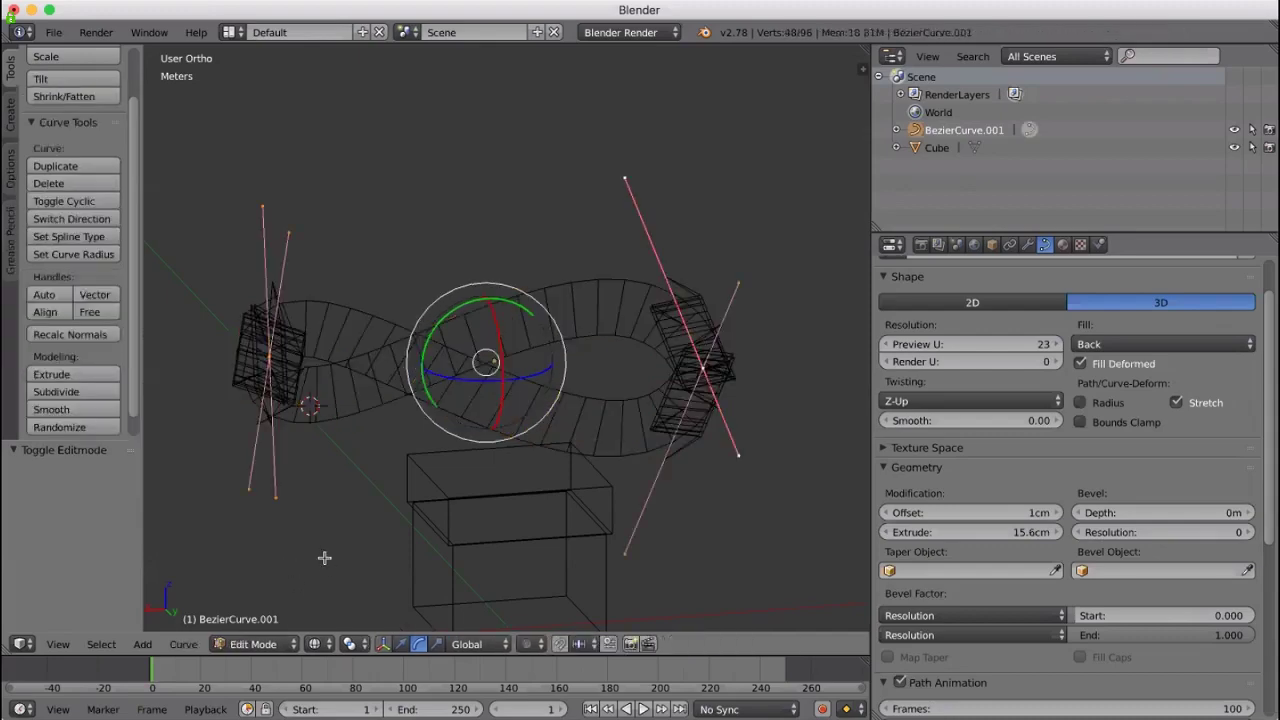
key("Tab")
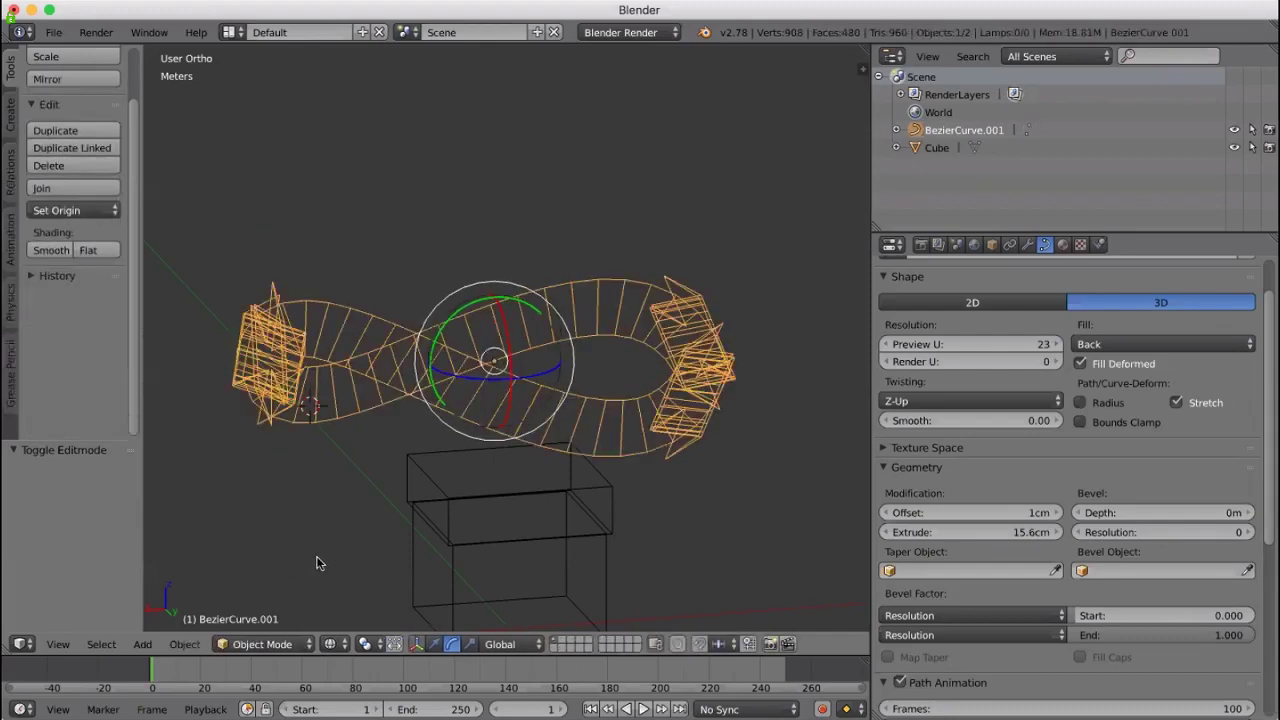
key("x")
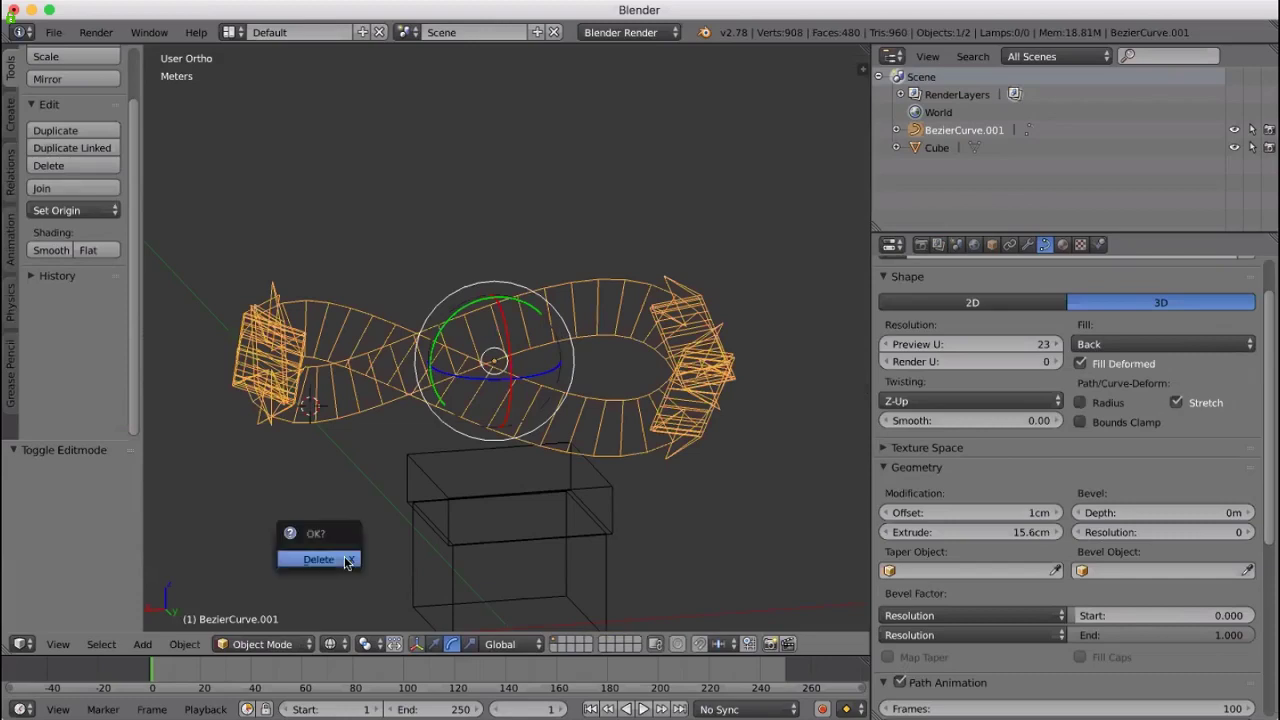
left_click(346, 557)
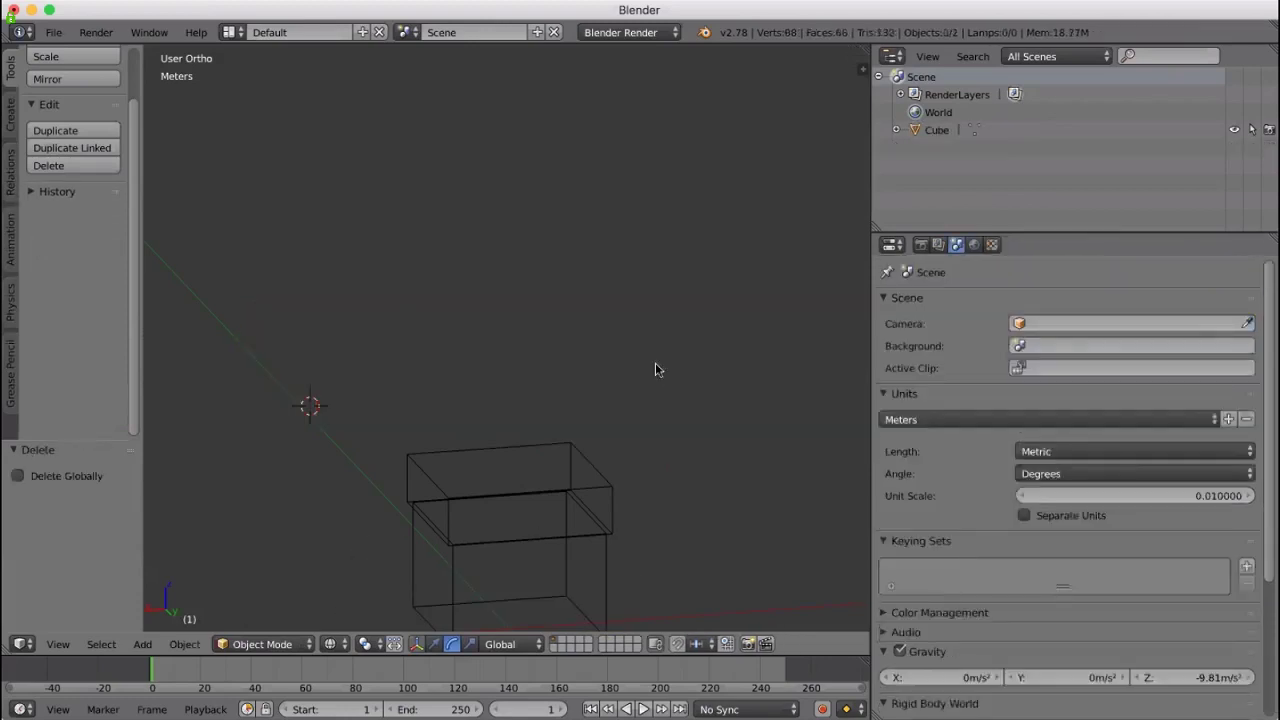
mouse_move(648, 420)
middle_mouse_down()
mouse_move(637, 400)
mouse_move(603, 430)
mouse_move(637, 420)
mouse_move(625, 418)
middle_mouse_up()
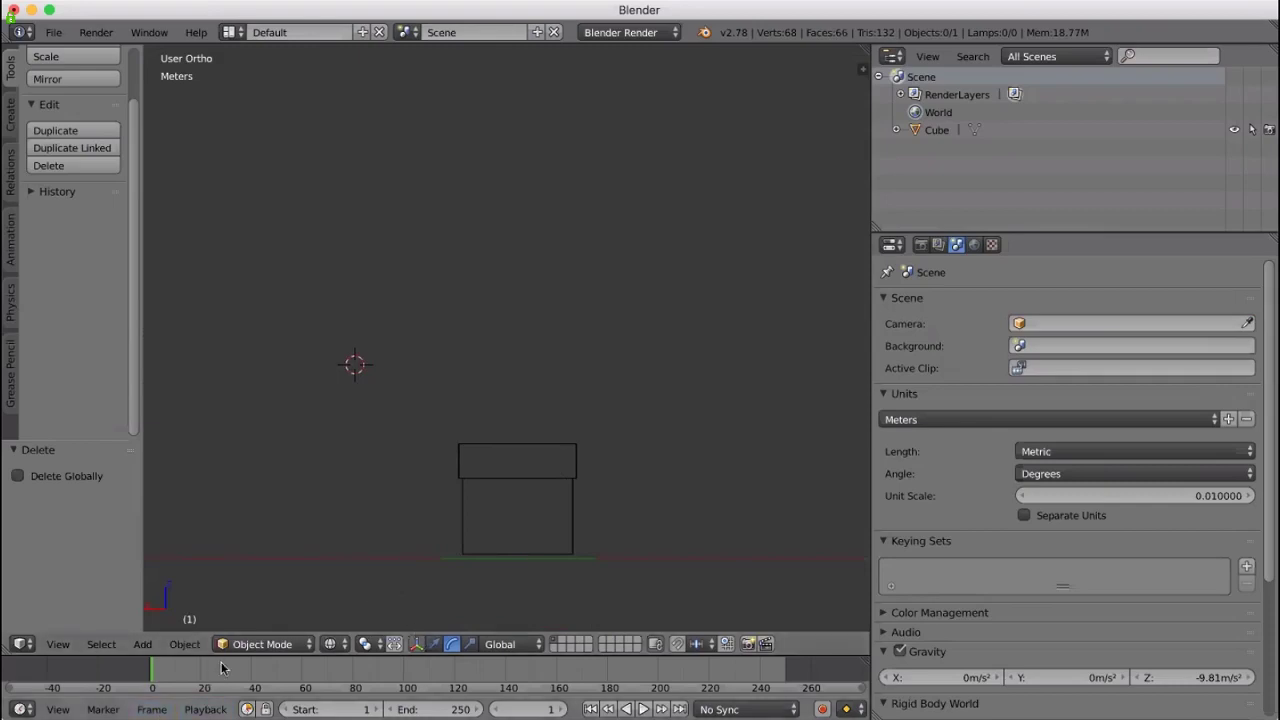
Add a new plane beside the gift box and scale it down to 0.008
left_click(182, 648)
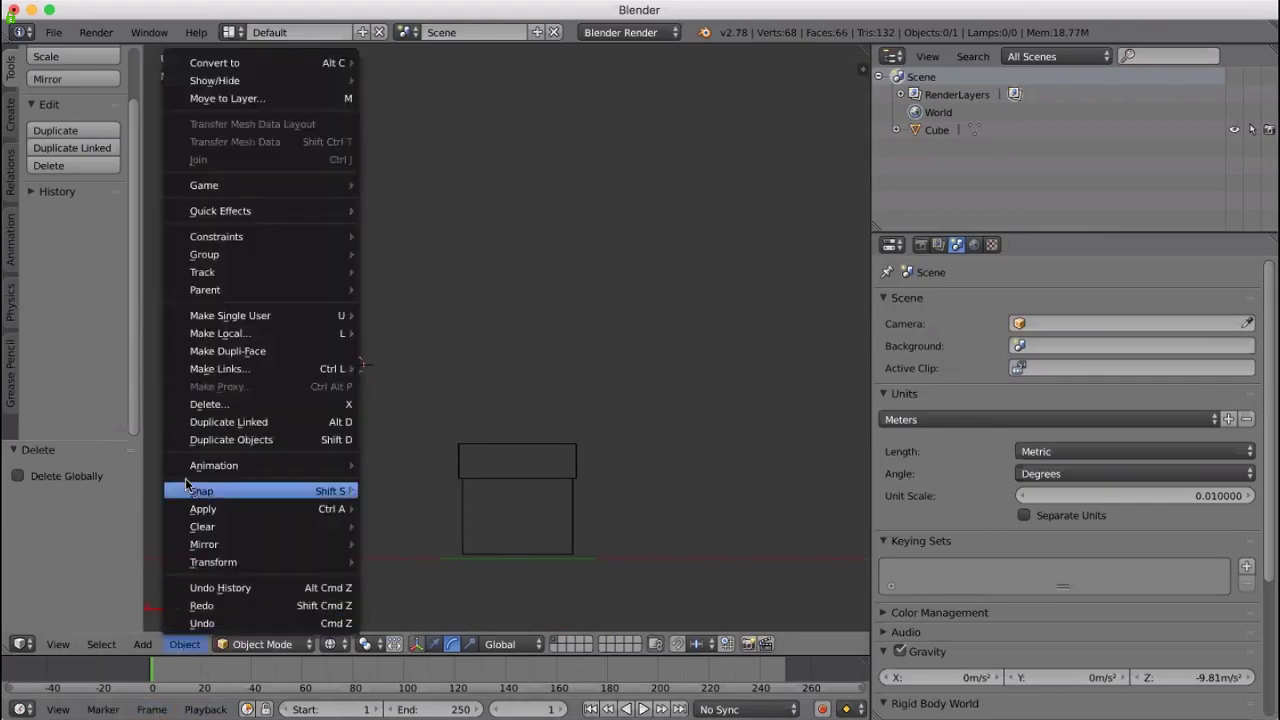
left_click(146, 644)
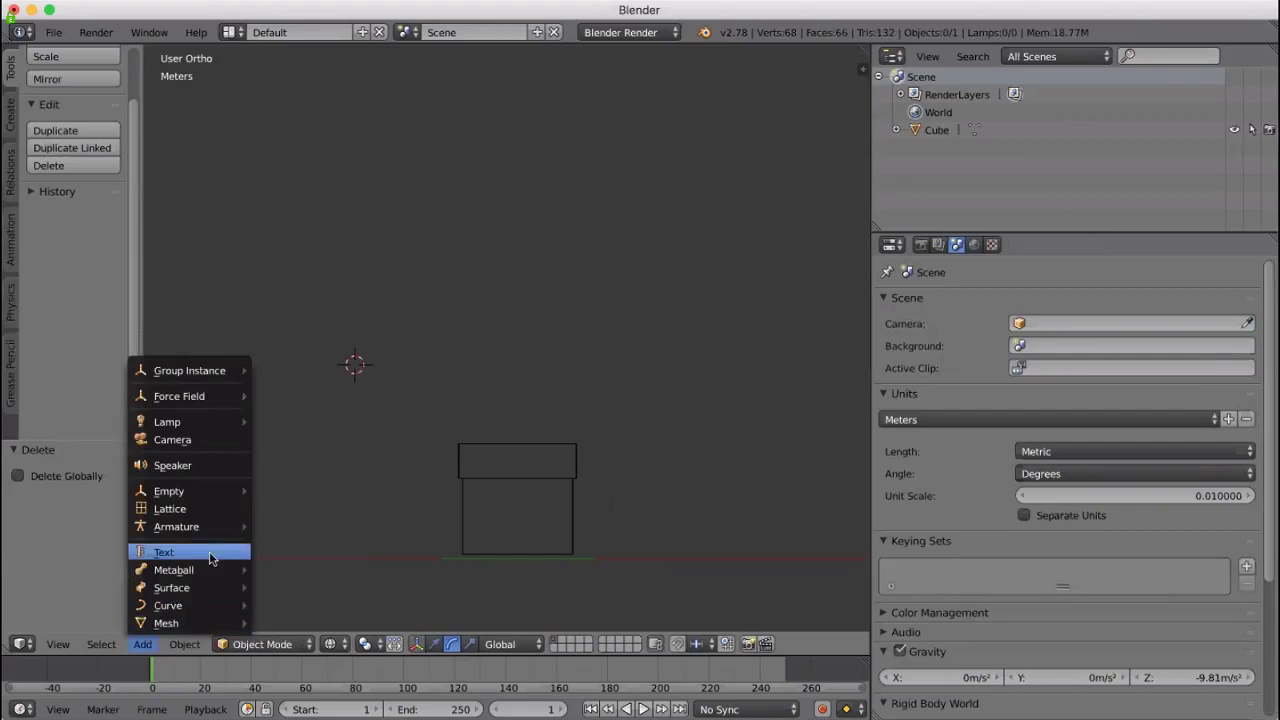
mouse_move(207, 626)
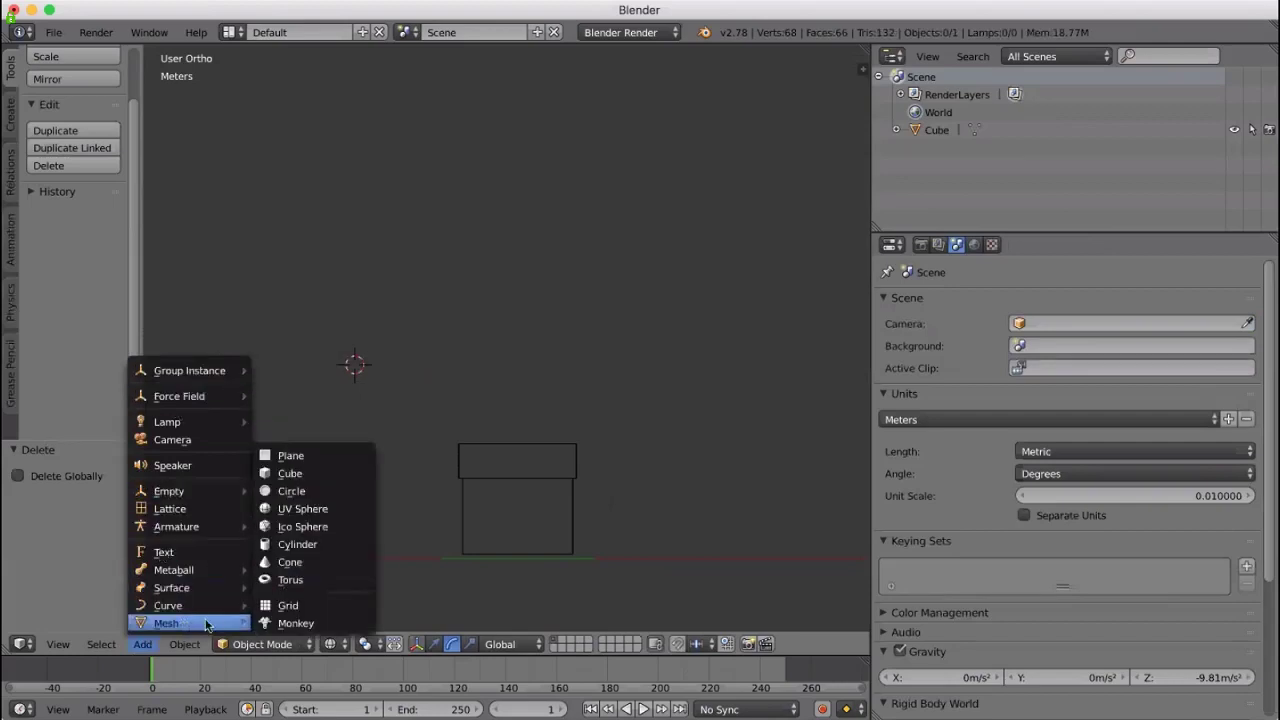
left_click(288, 458)
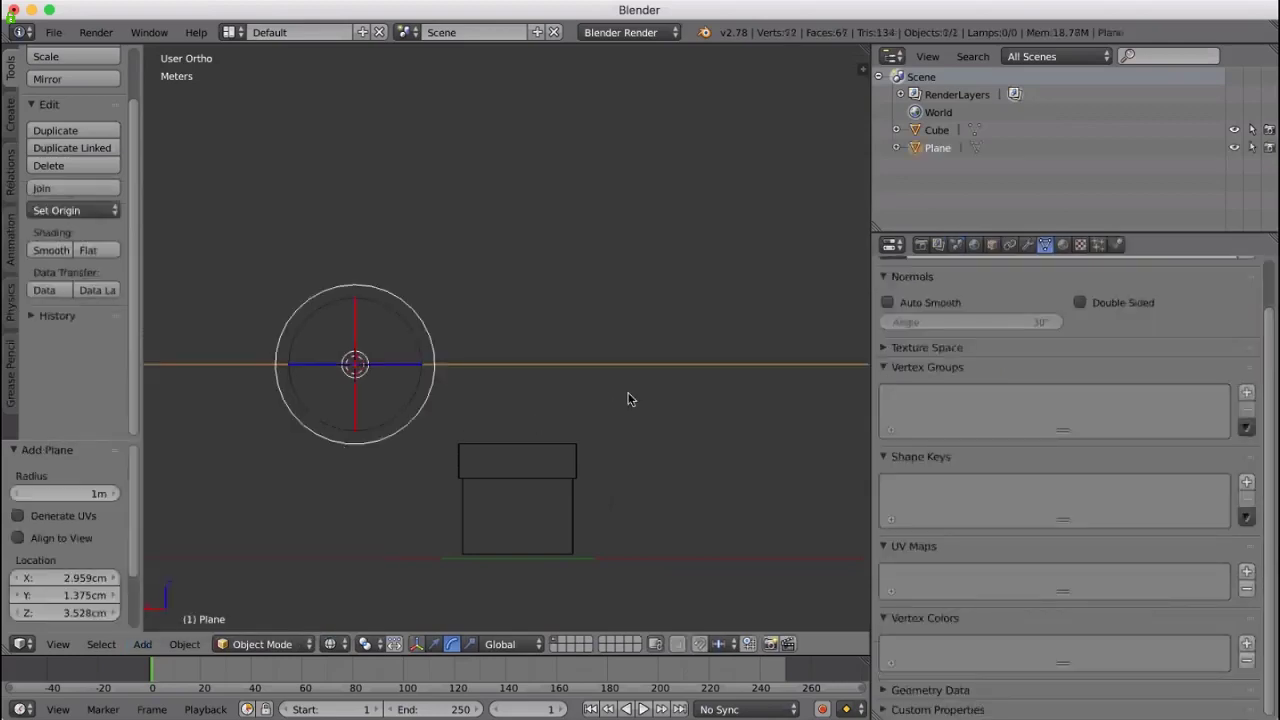
key("s")
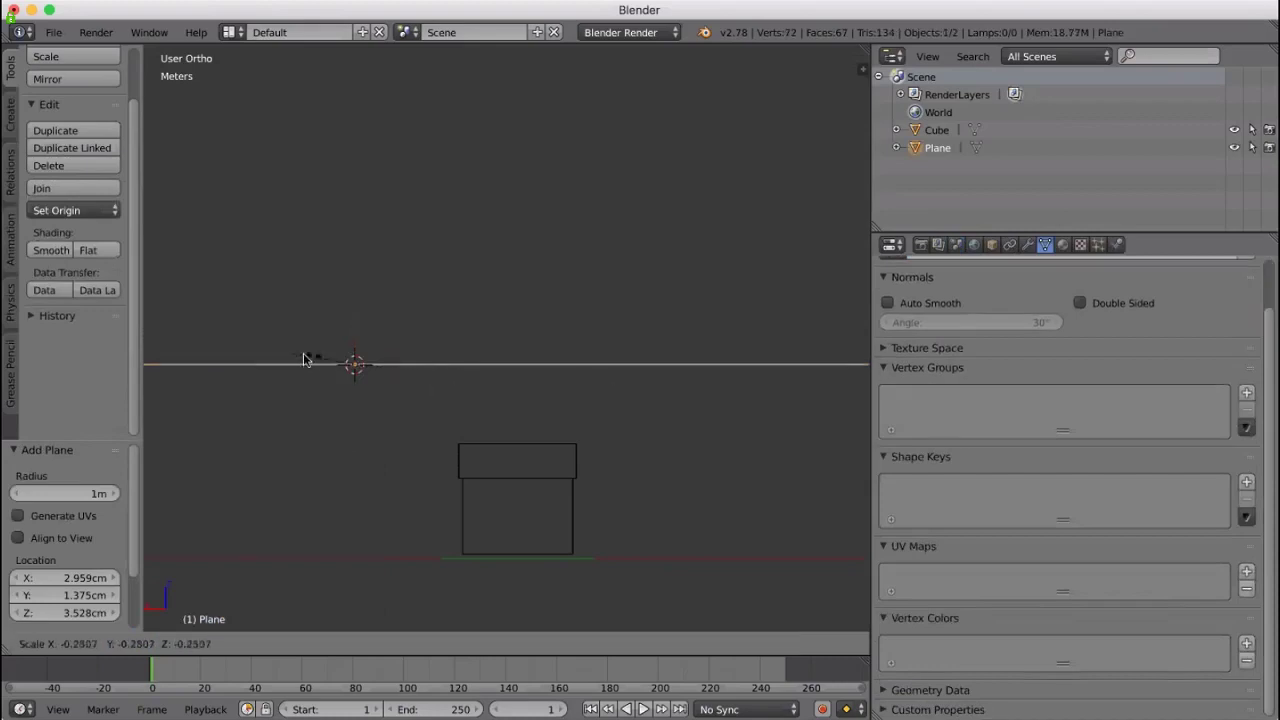
left_click(380, 369)
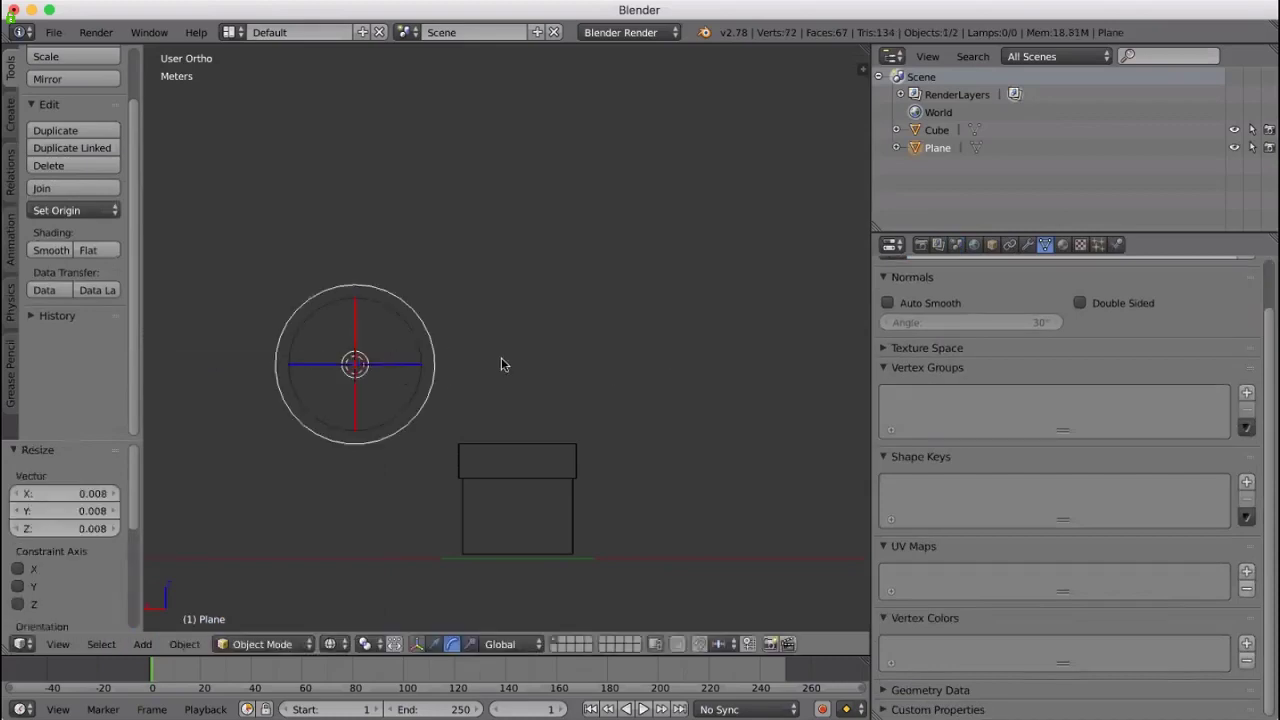
middle_click_drag(500, 363, 510, 466)
Switch the viewport to textured shading and rescale the plane to a small square
left_click(365, 644)
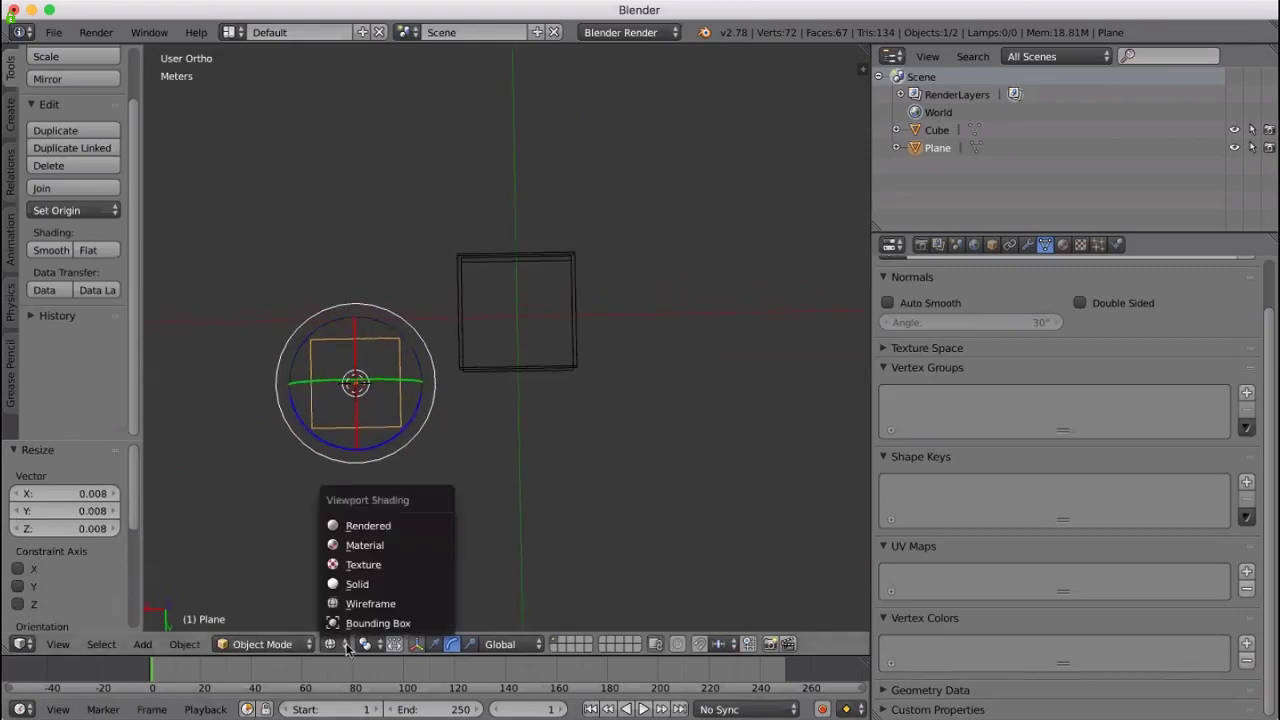
left_click(373, 566)
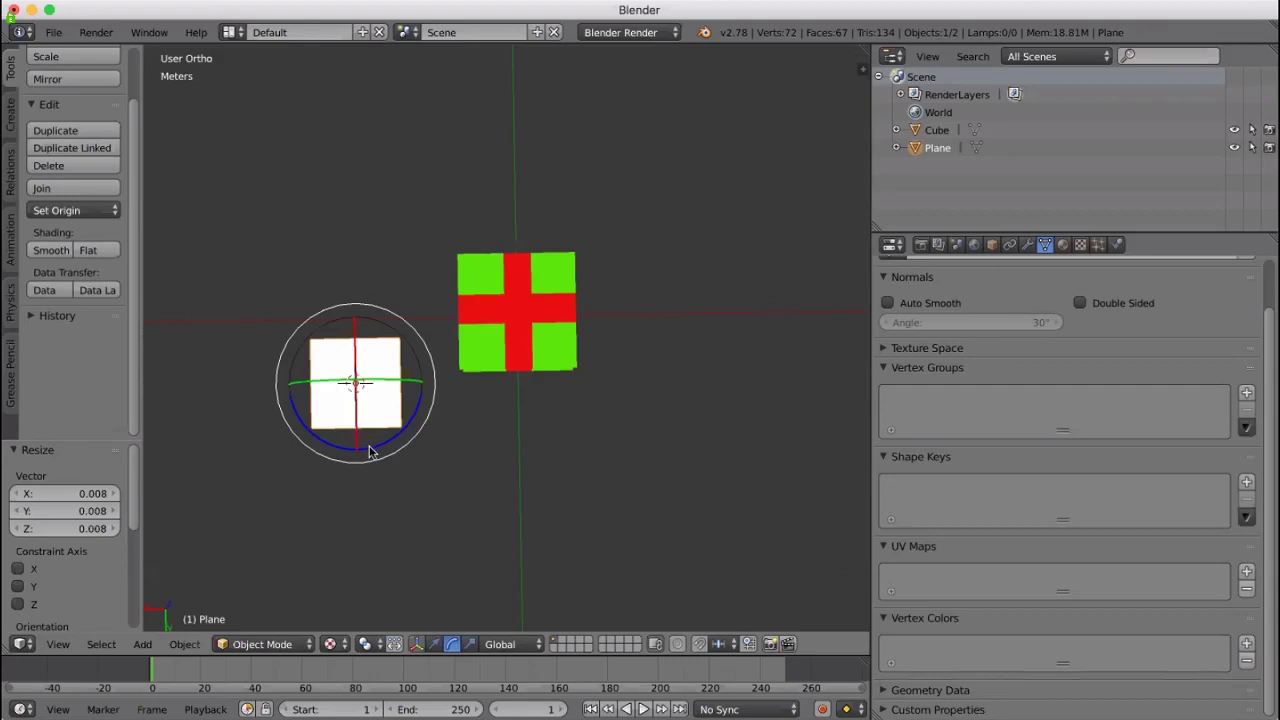
key("s")
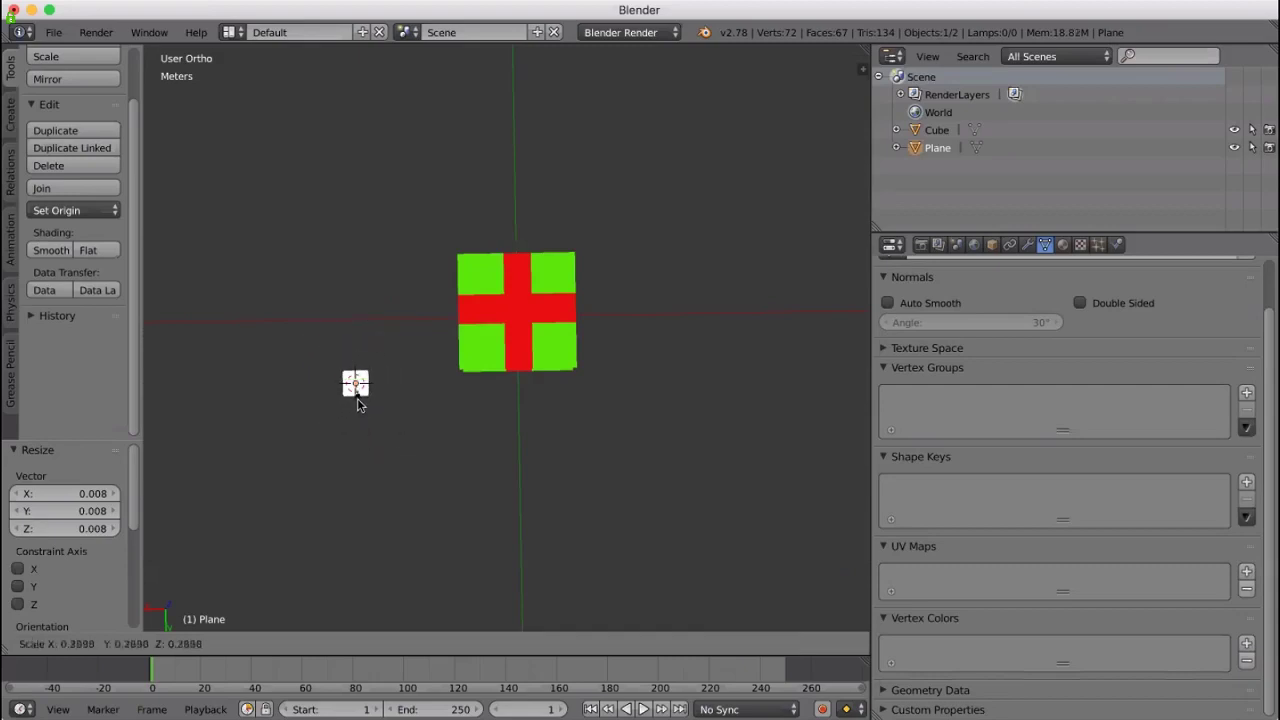
left_click(356, 395)
middle_click_drag(458, 508, 450, 450)
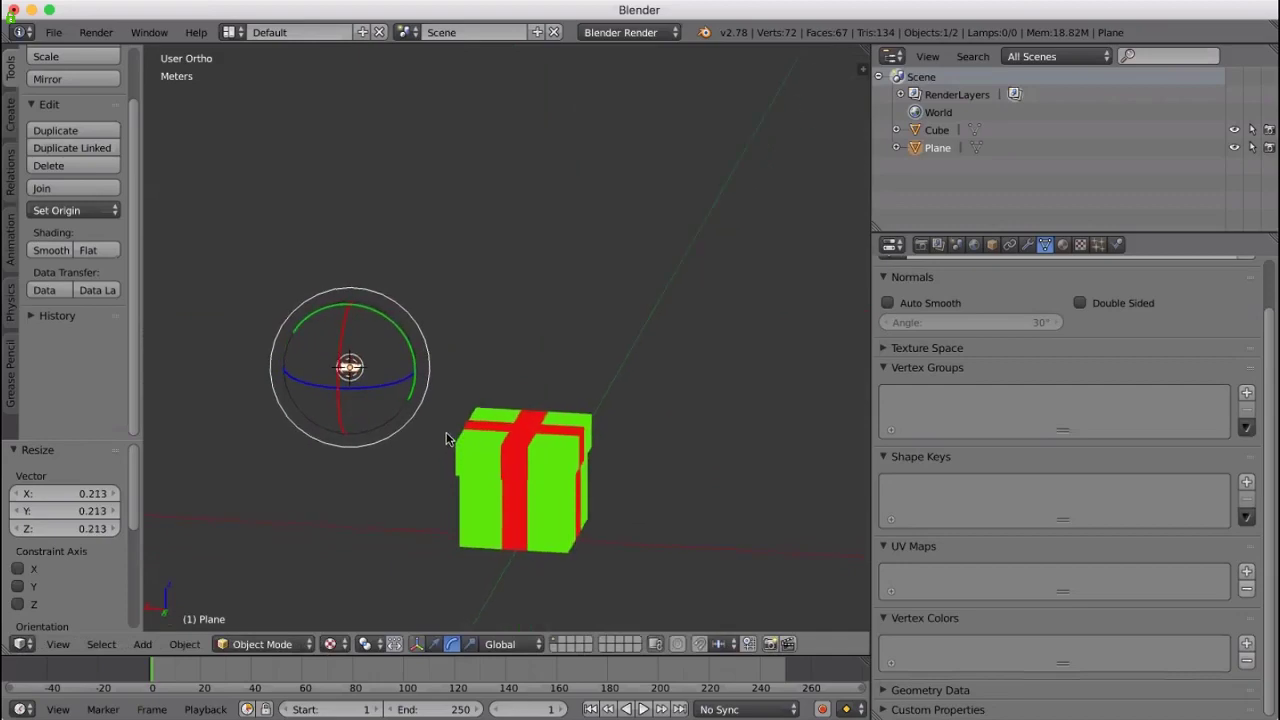
left_click(389, 470)
key("a")
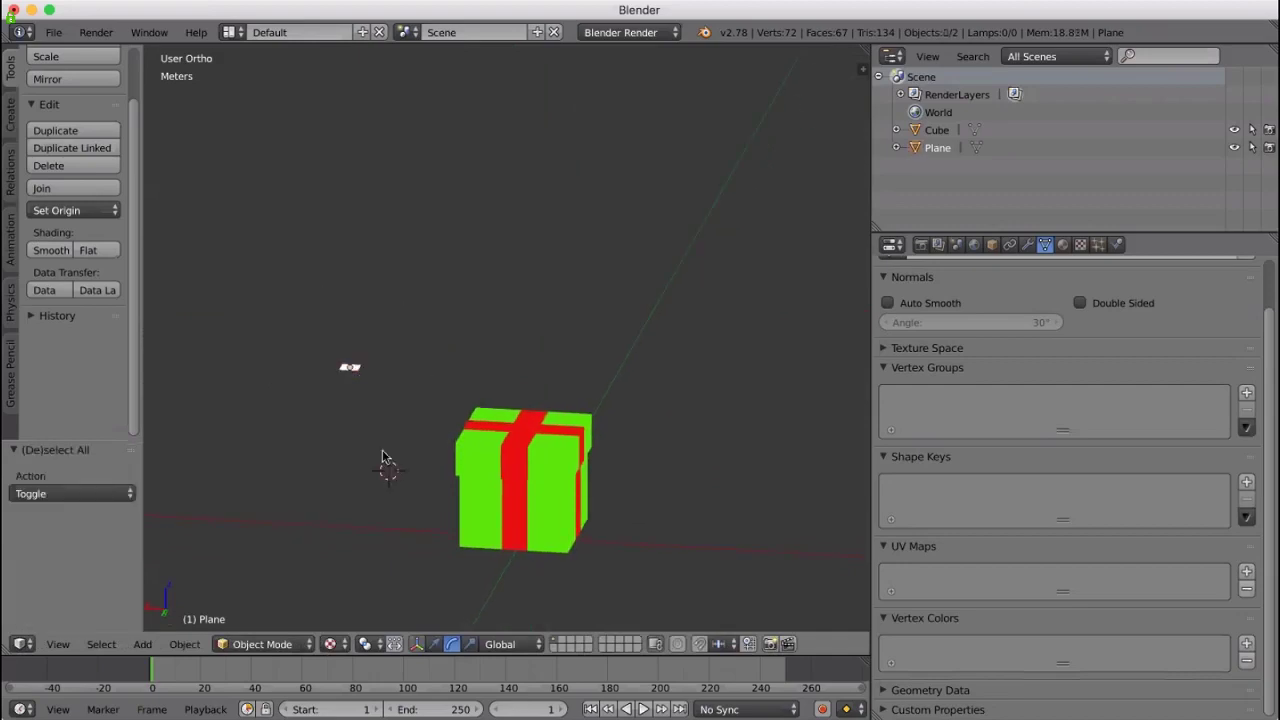
scroll(345, 413, "up", 3)
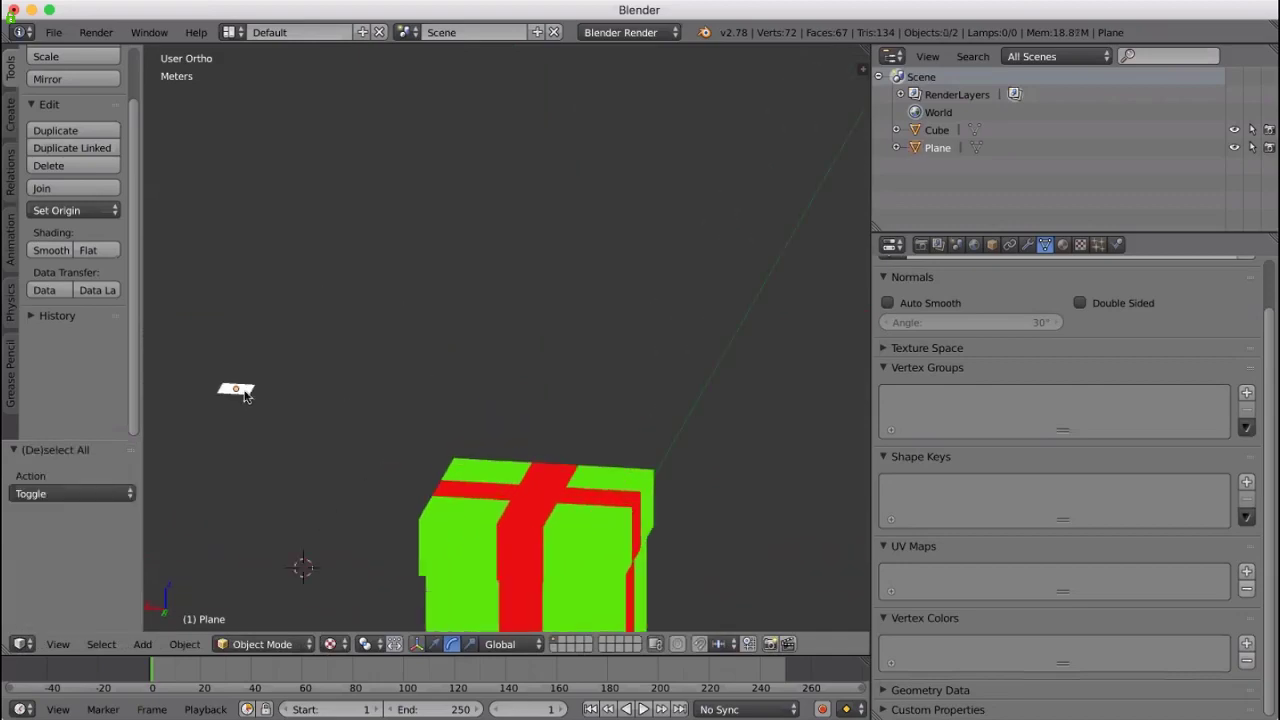
Move the plane onto the gift box and centre it over the ribbon crossing in top view
right_click(243, 394)
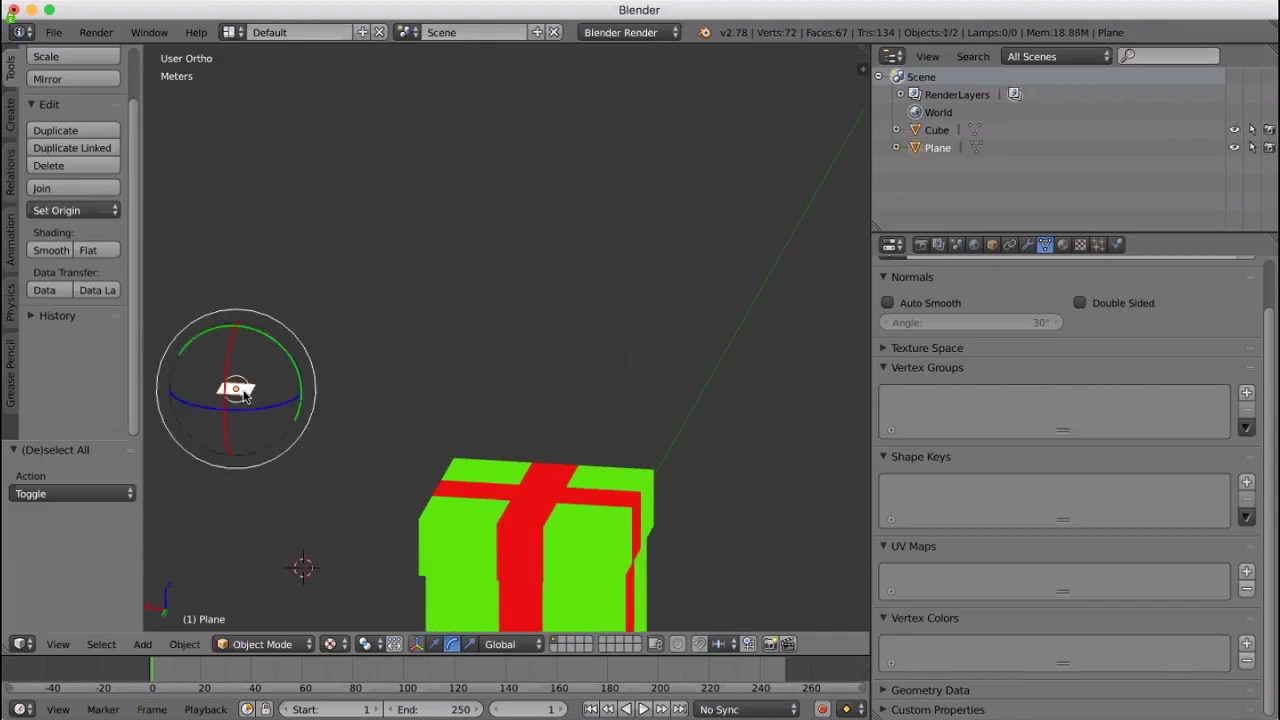
key("g")
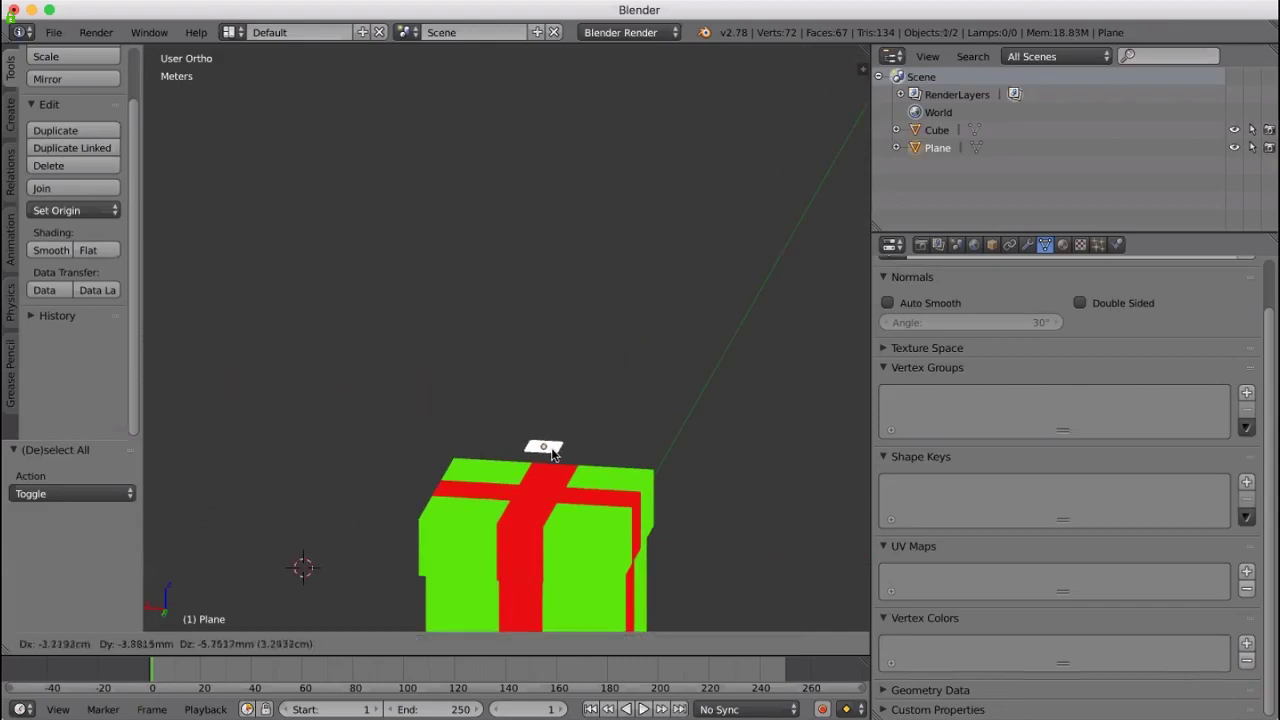
left_click(552, 455)
key("KP_1")
key("KP_7")
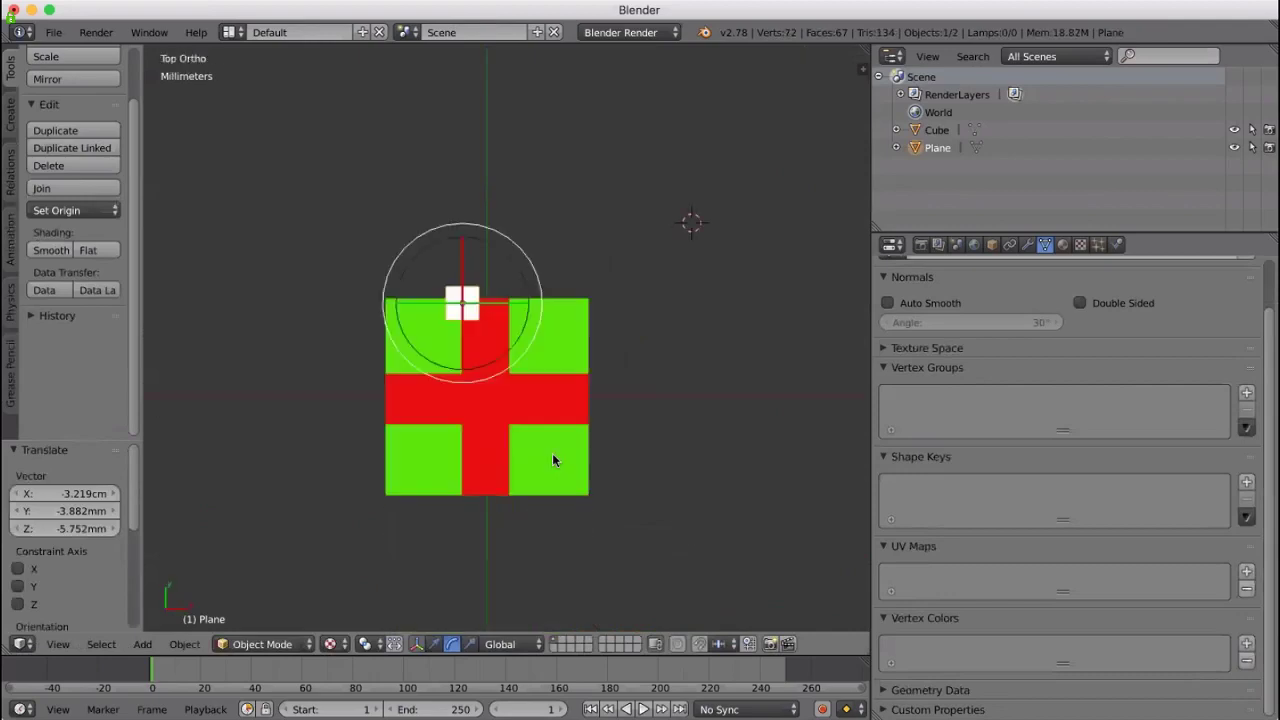
key("g")
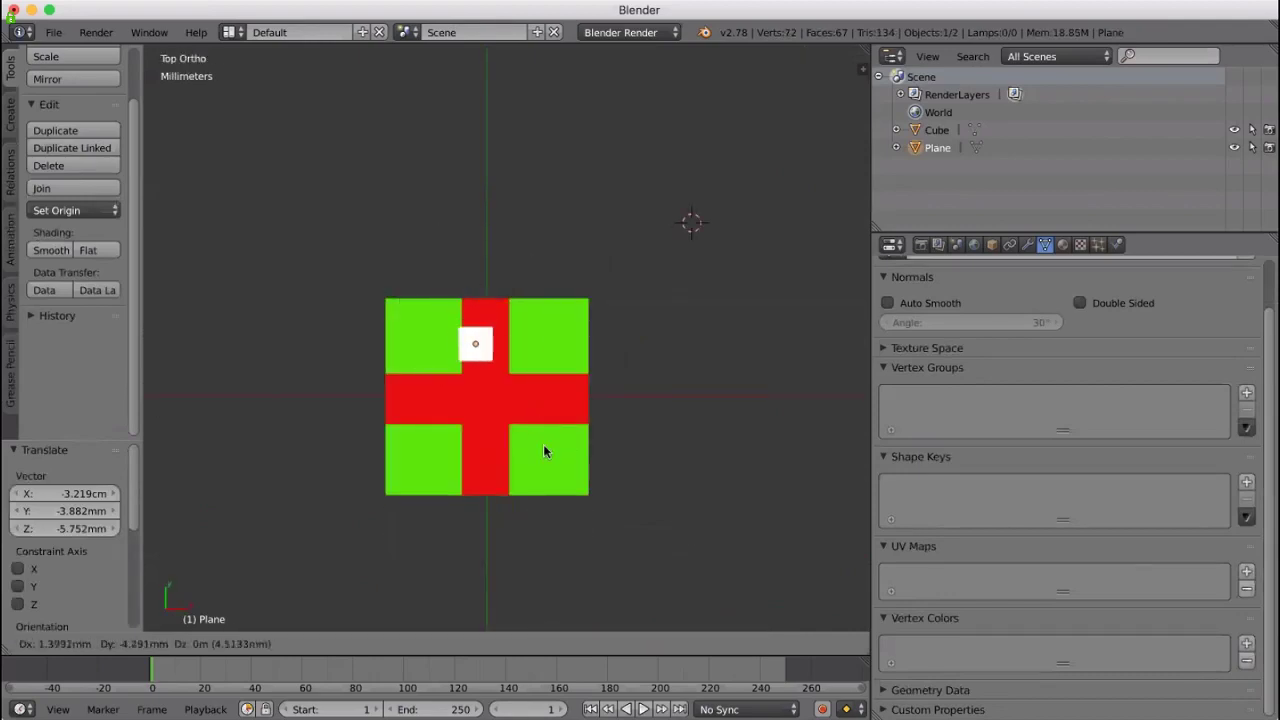
left_click(549, 490)
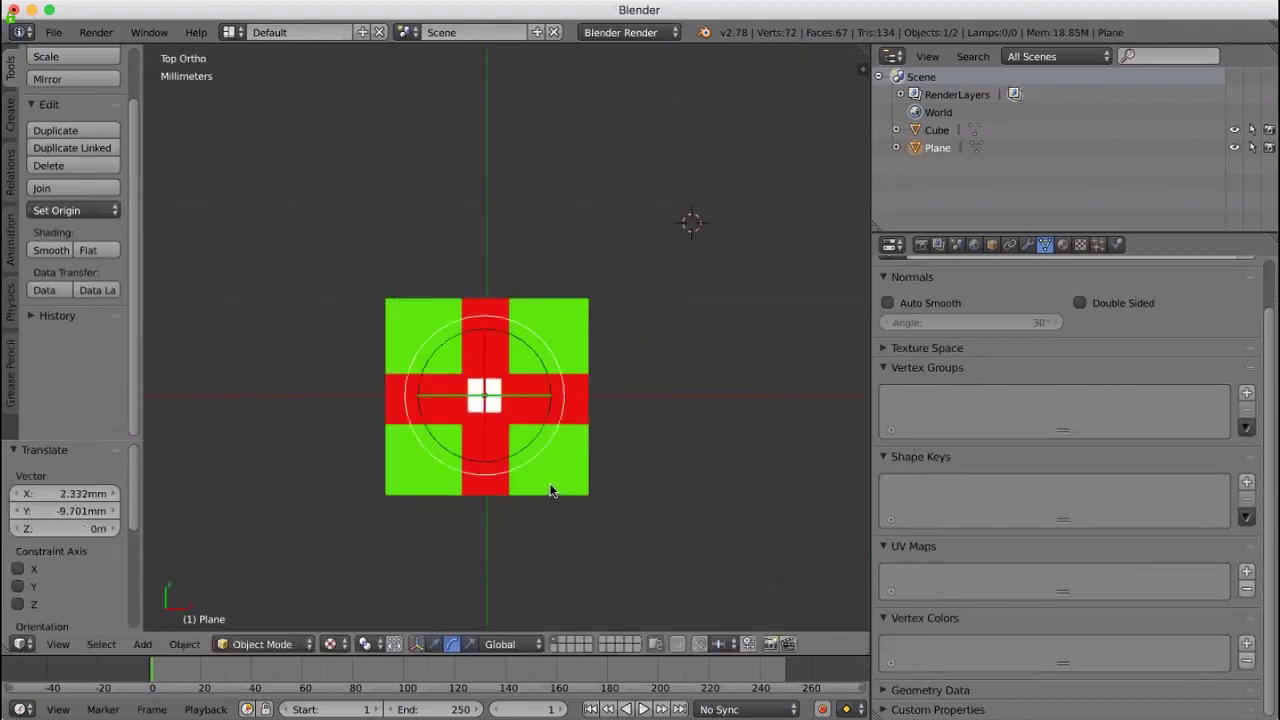
Enlarge the plane by a factor of about 1.509
key("s")
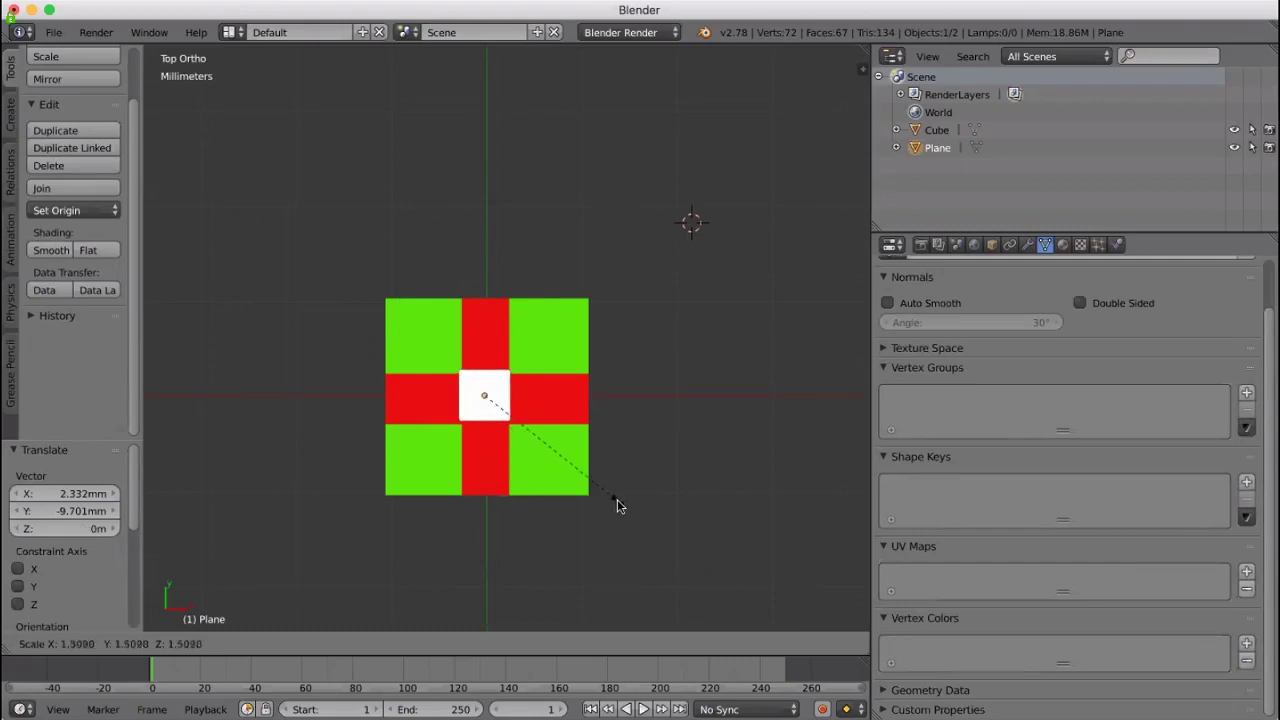
left_click(618, 505)
middle_click_drag(658, 463, 711, 436)
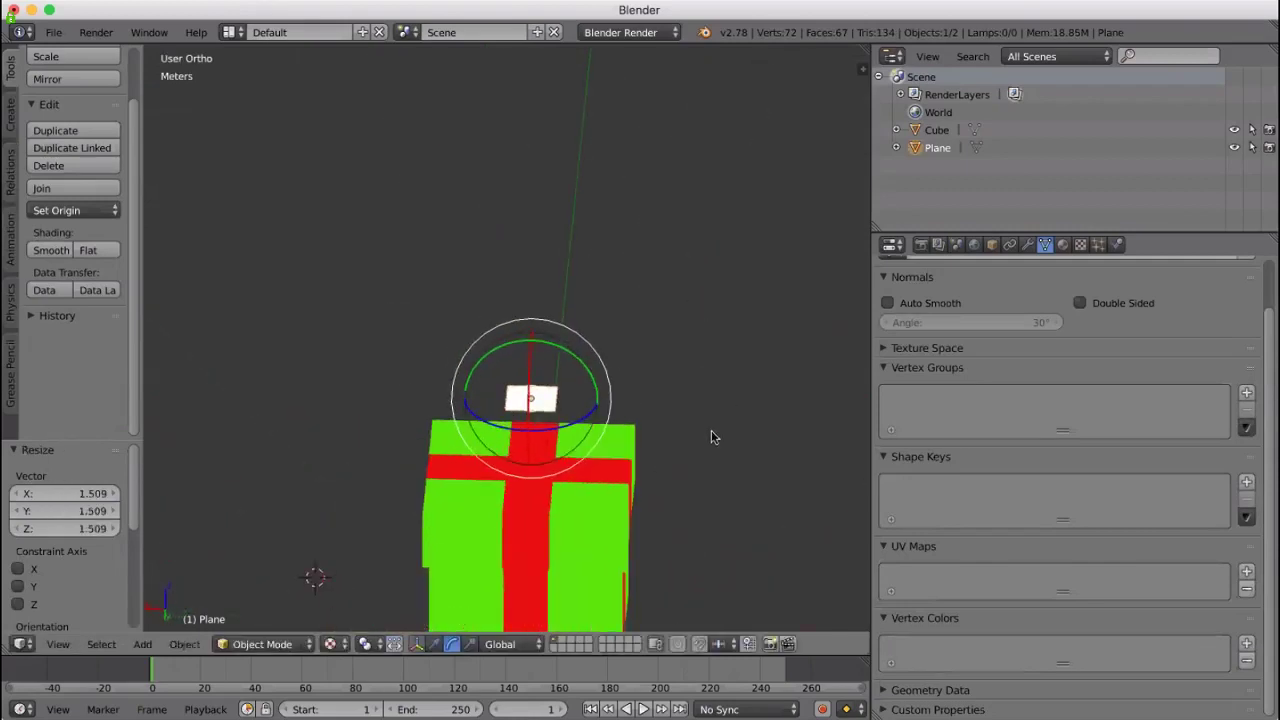
In Edit Mode, extrude the plane's right edge sideways into a second face
key("Tab")
key("a")
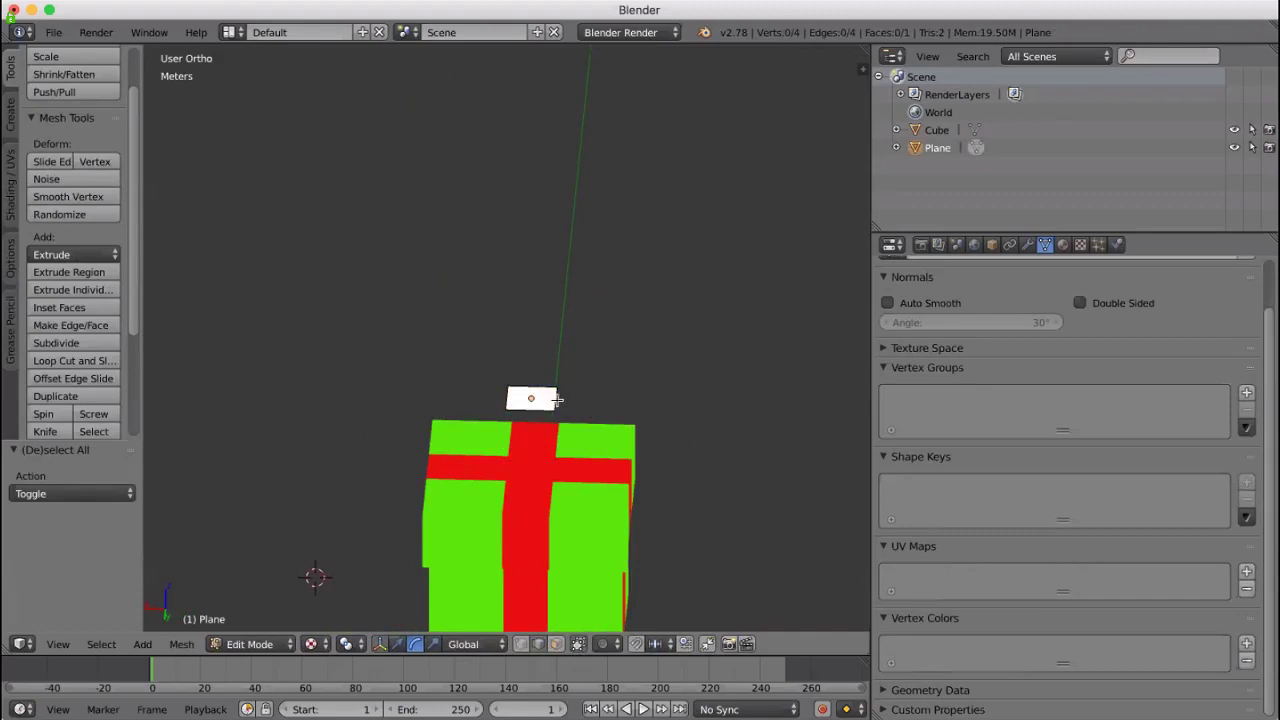
right_click(557, 399)
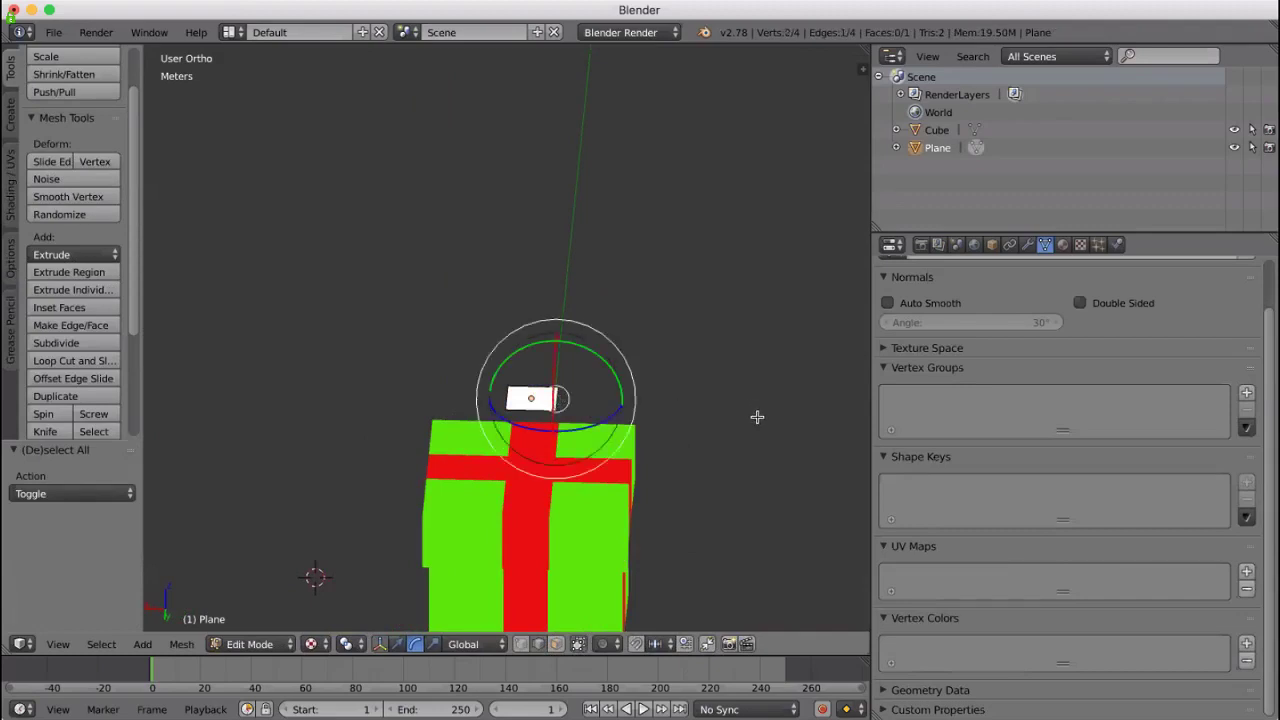
left_click(380, 645)
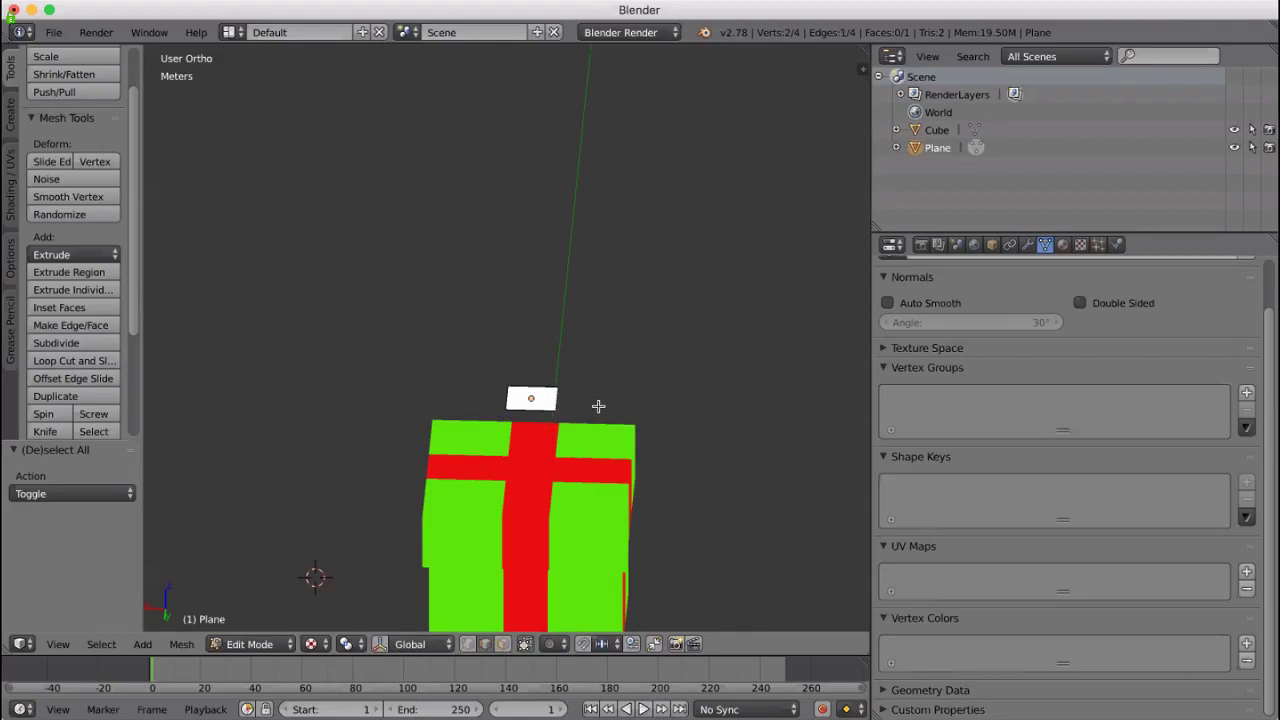
key("e")
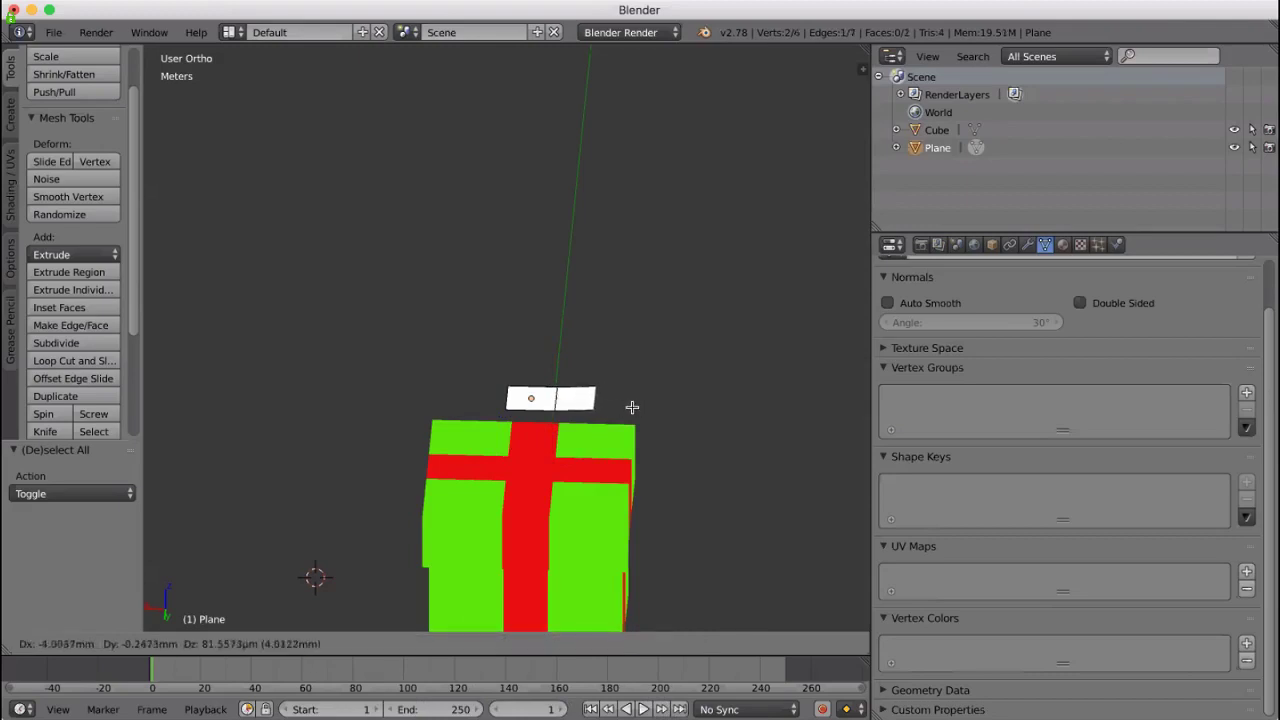
left_click(634, 408)
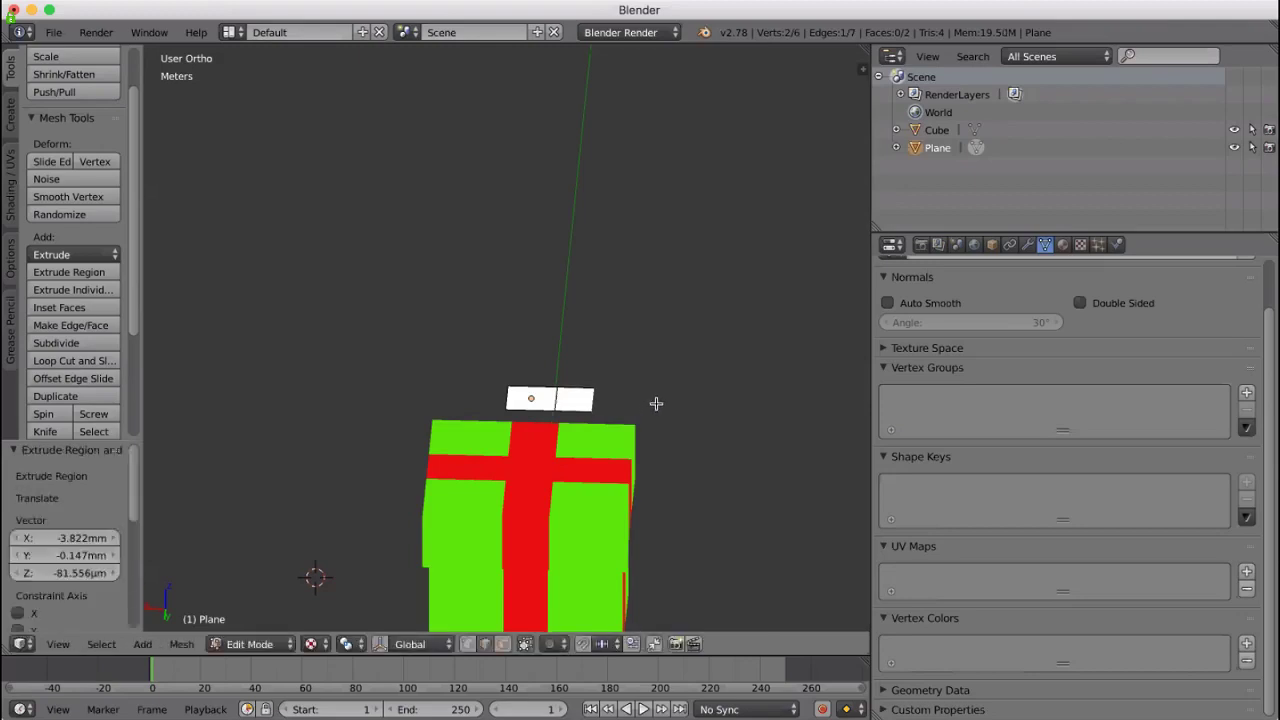
Switch to front view with wireframe display and vertex selection mode
key("KP_1")
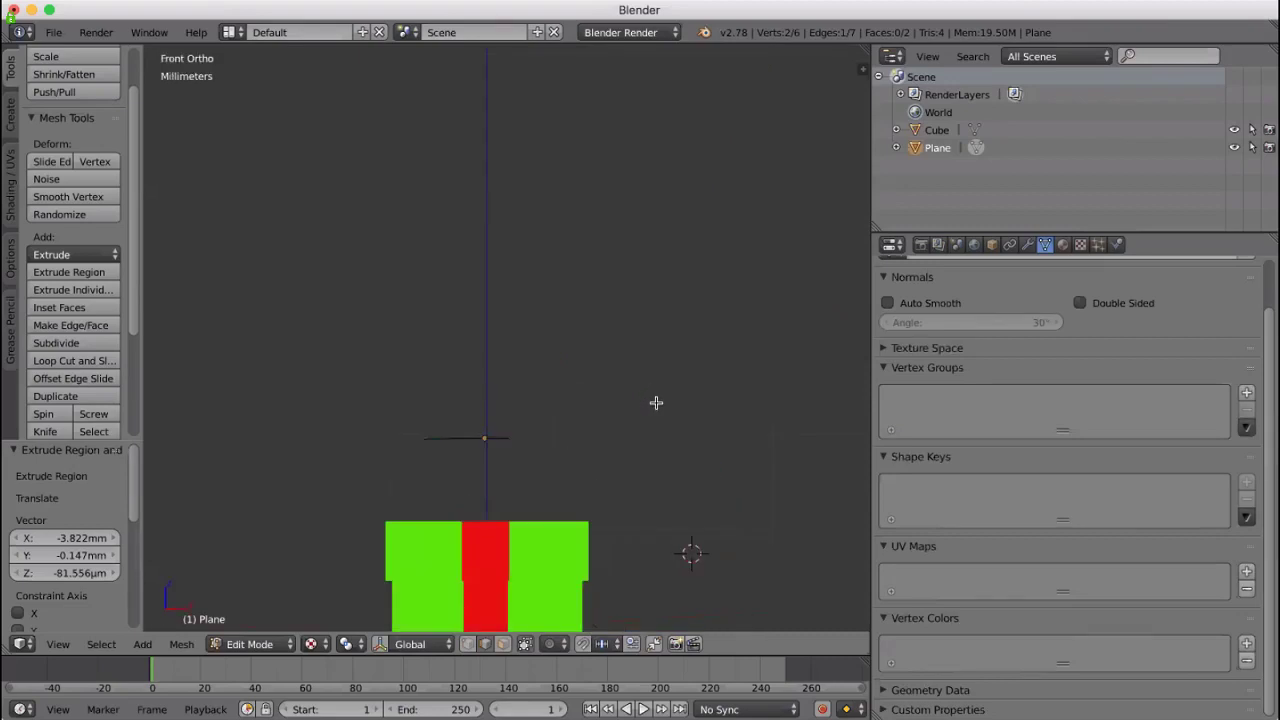
scroll(640, 420, "down", 2)
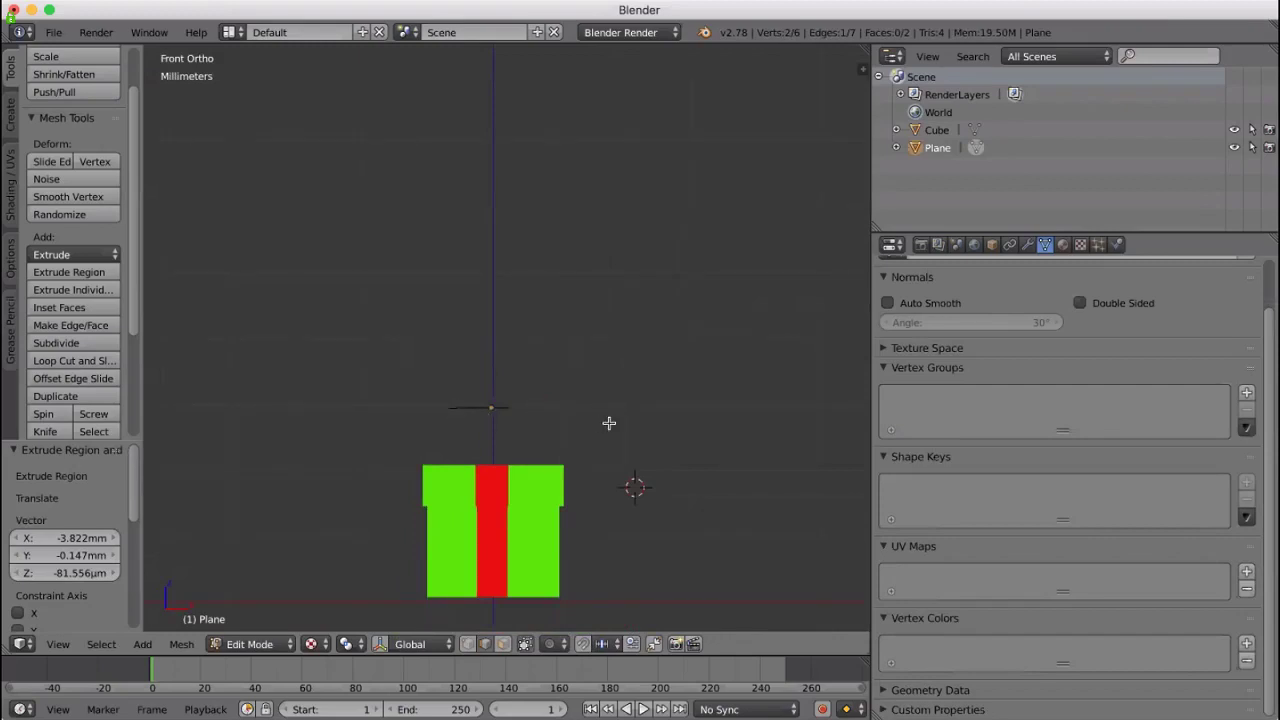
key("z")
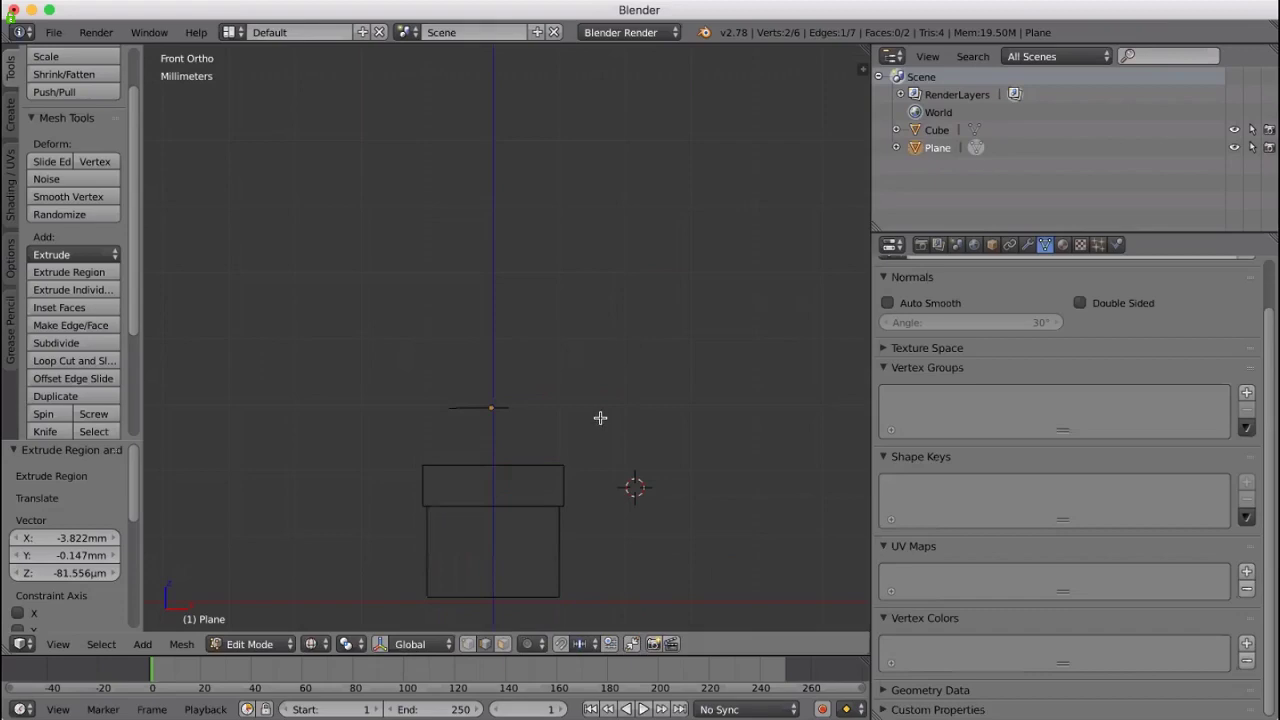
left_click(466, 645)
mouse_move(654, 449)
middle_mouse_down()
mouse_move(649, 469)
mouse_move(649, 451)
middle_mouse_up()
key("KP_1")
Leave Edit Mode and return to Object Mode
left_click(181, 645)
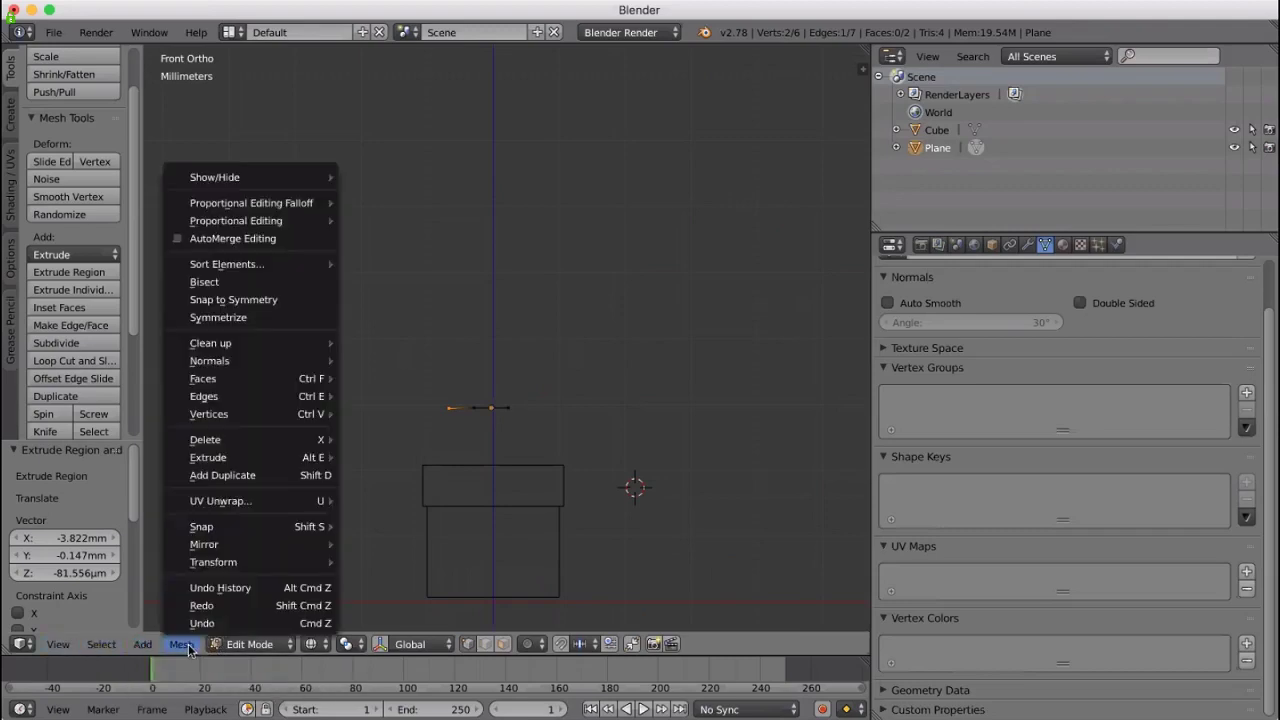
mouse_move(237, 548)
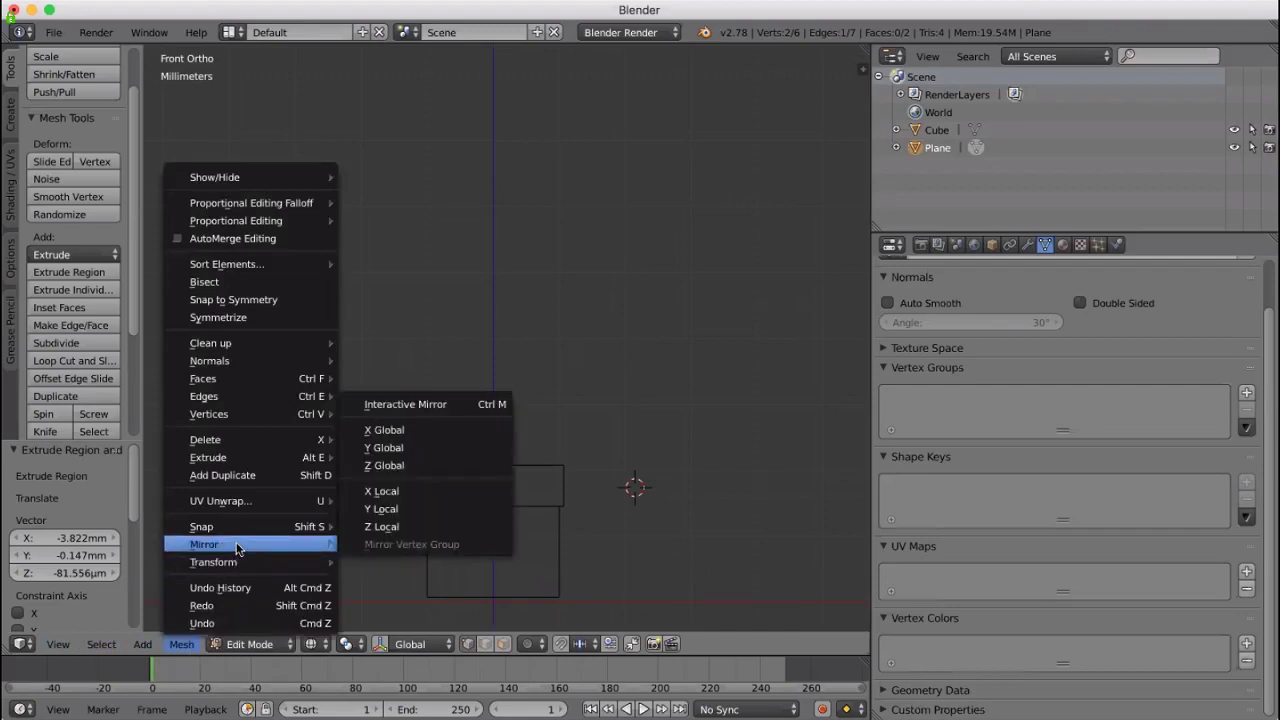
left_click(274, 644)
left_click(271, 623)
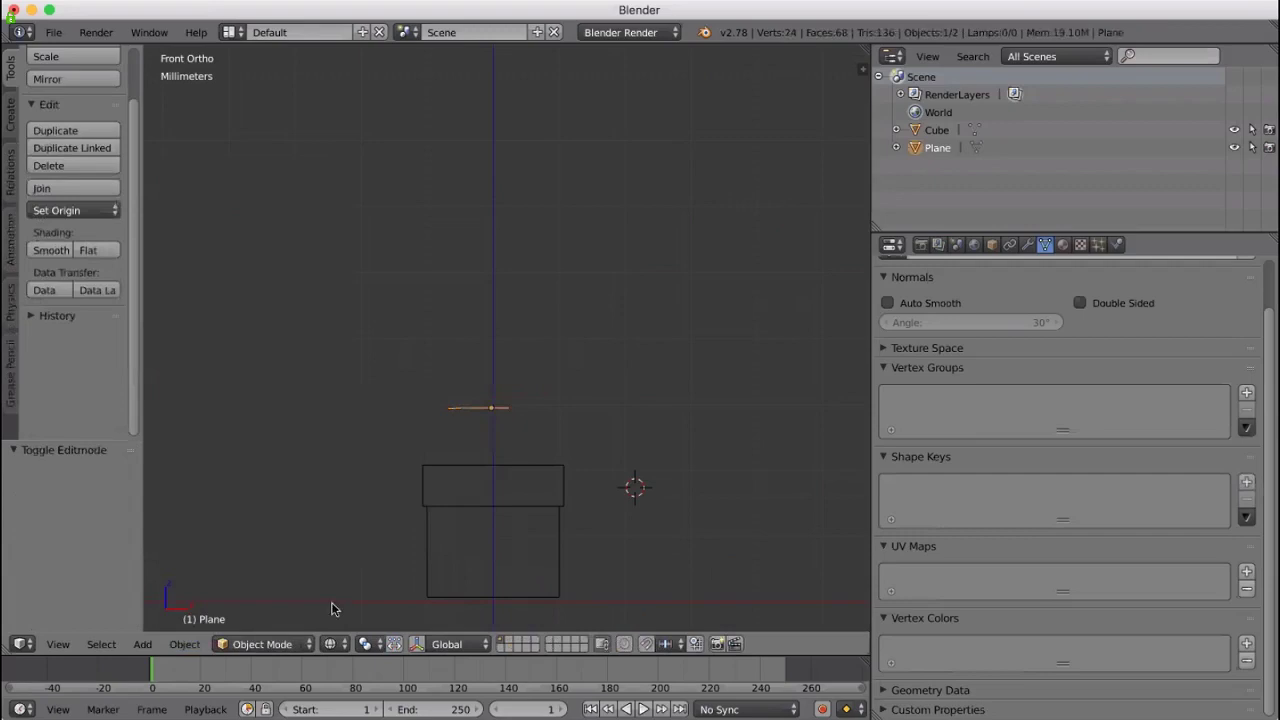
Create a linked duplicate, Plane.001, left in the original plane's position
left_click(184, 644)
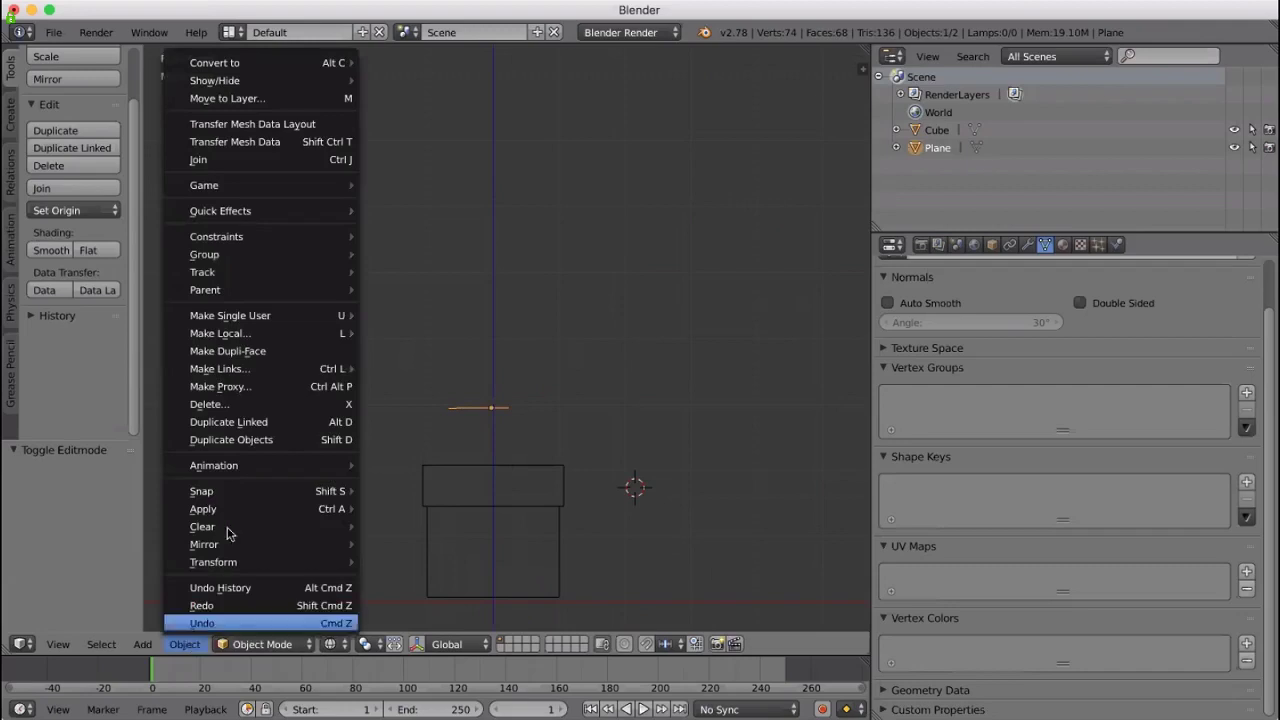
mouse_move(235, 368)
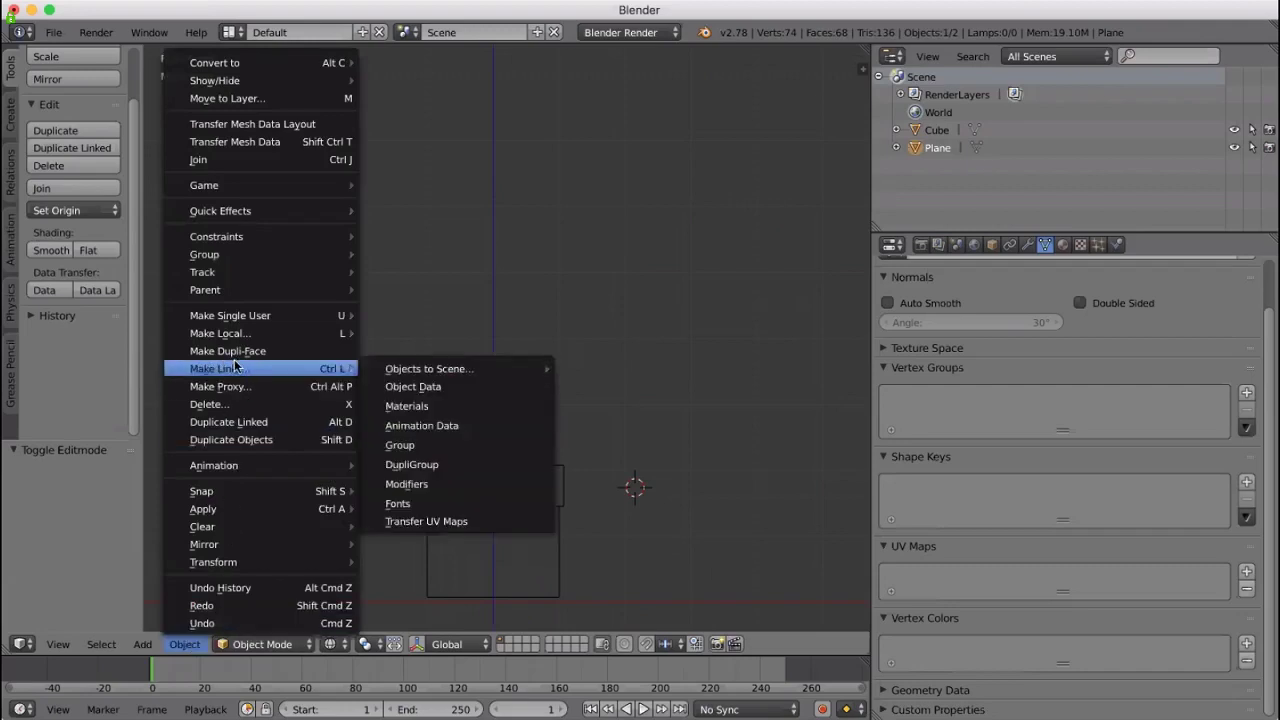
left_click(237, 423)
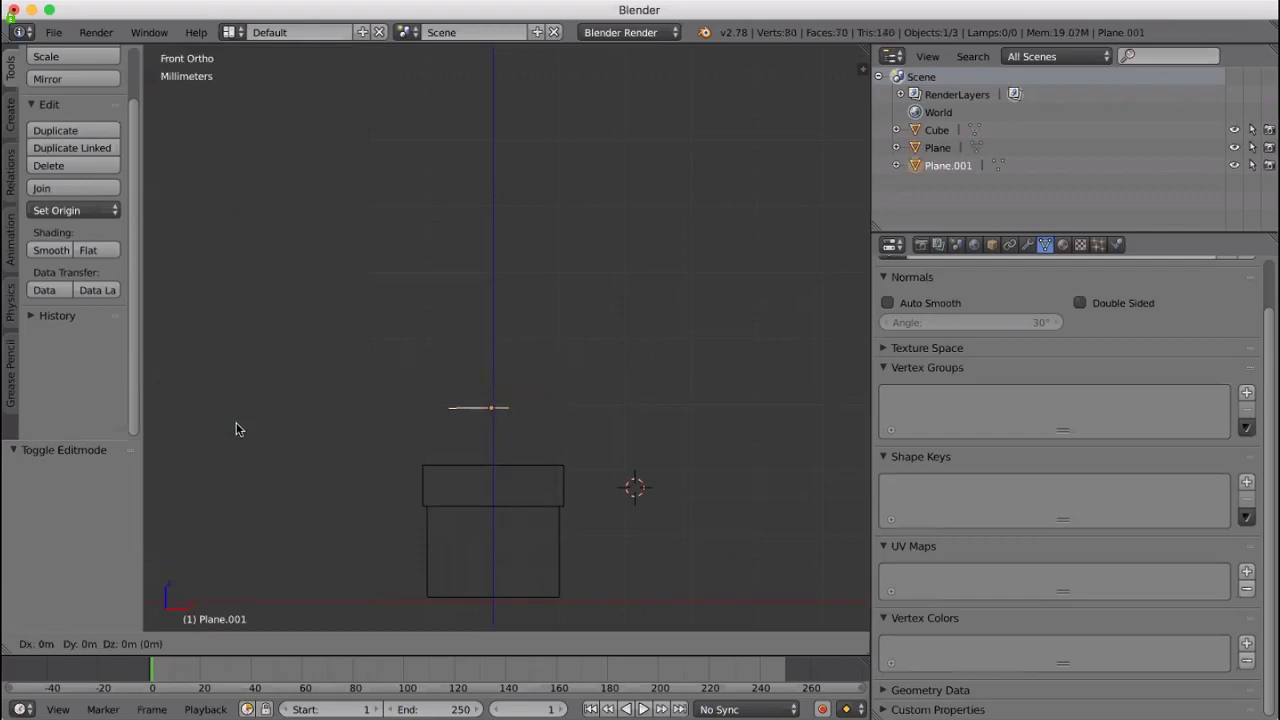
right_click(237, 428)
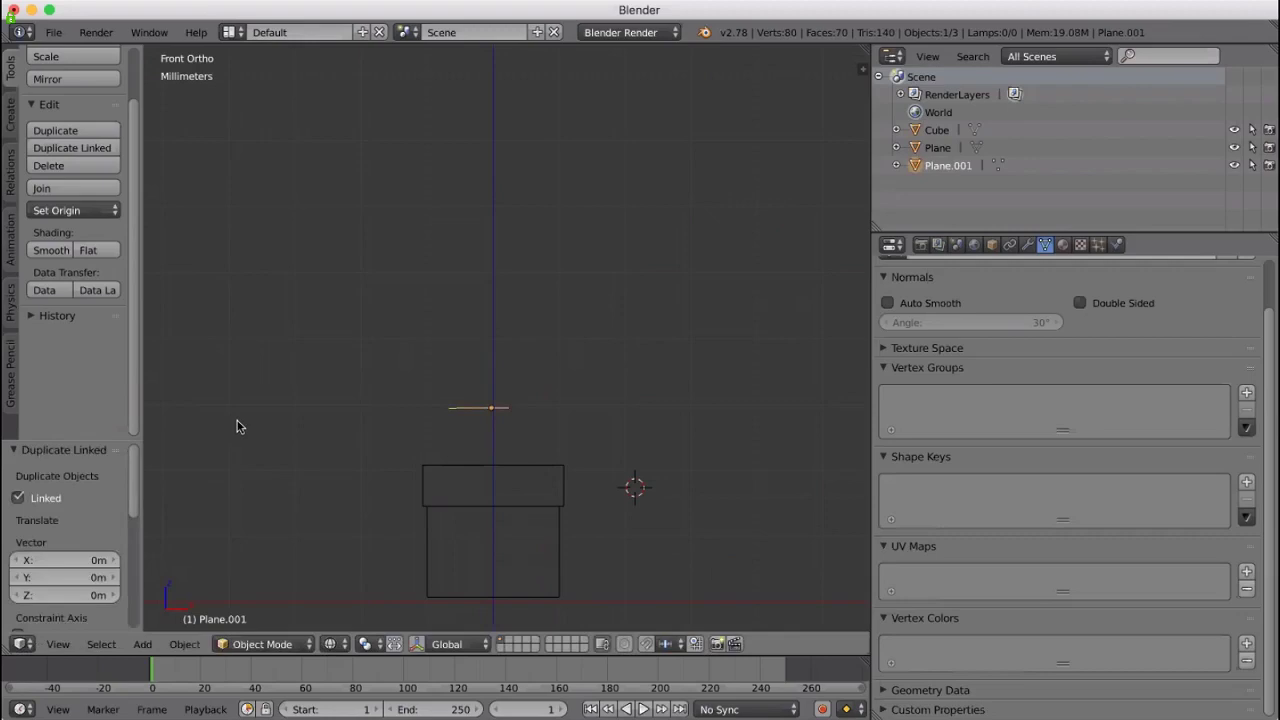
left_click(186, 644)
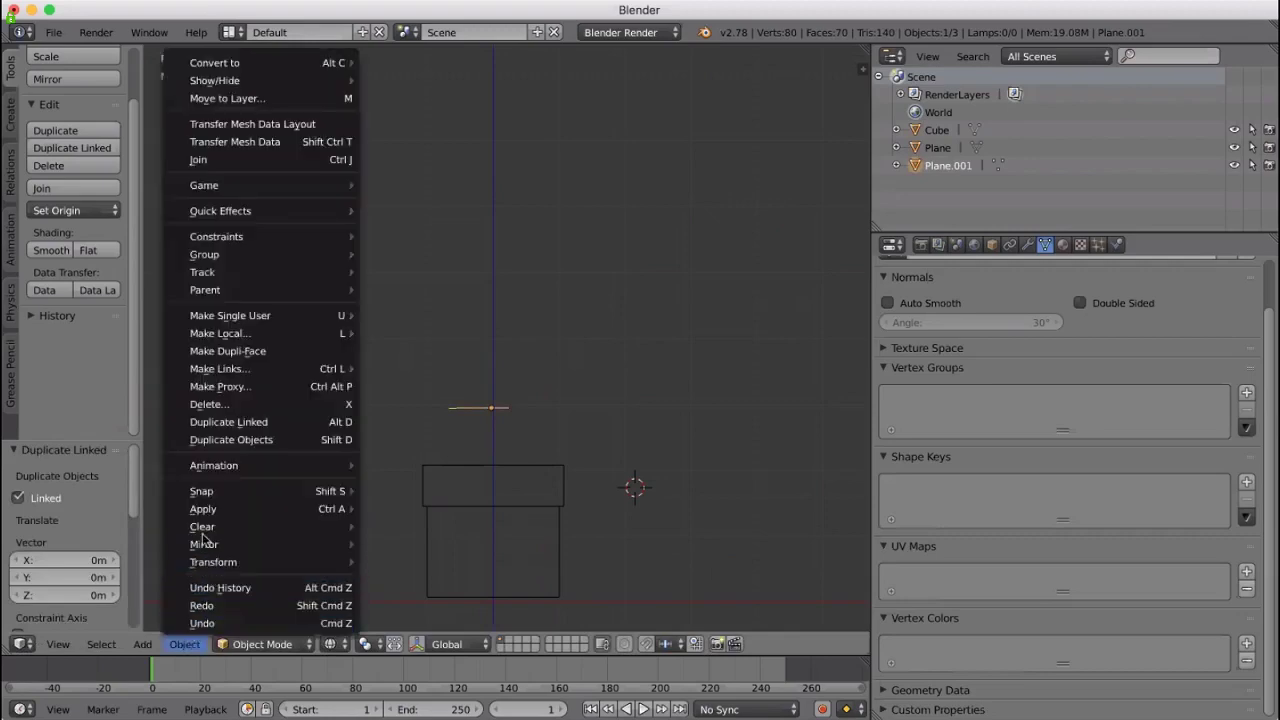
mouse_move(263, 545)
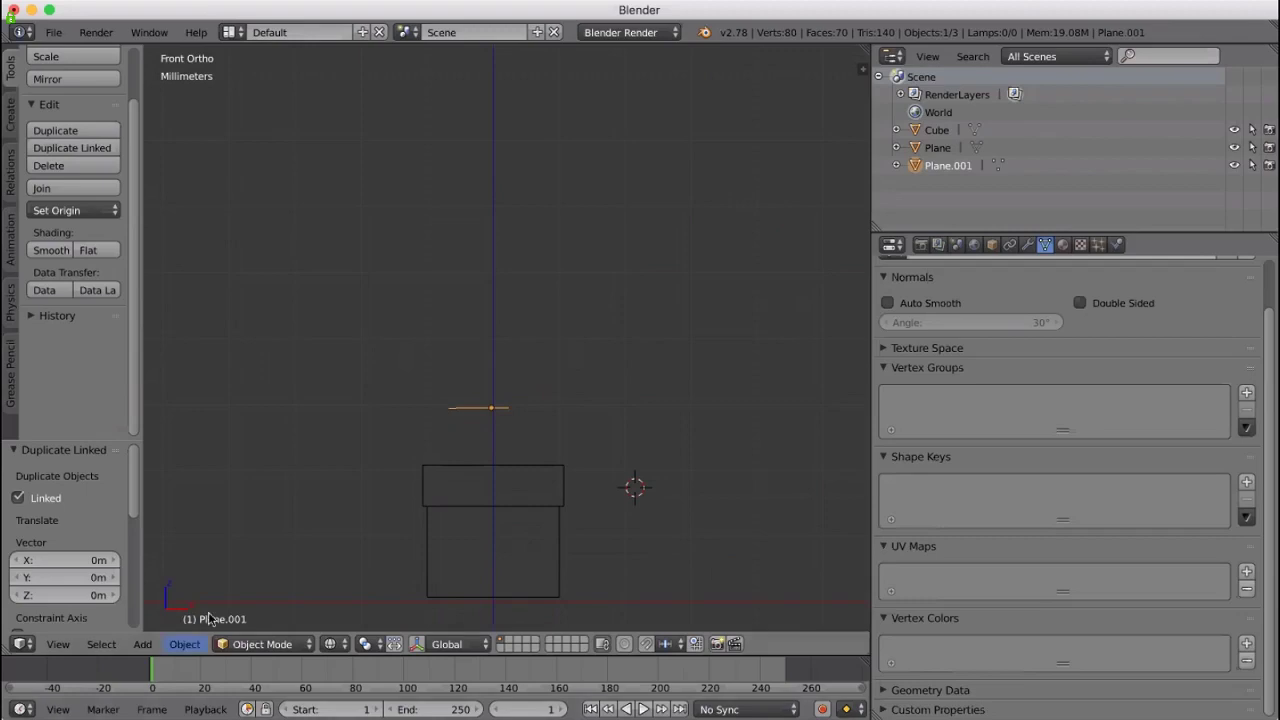
Mirror Plane.001 across the global Y axis, then across the global X axis
left_click(184, 644)
mouse_move(215, 544)
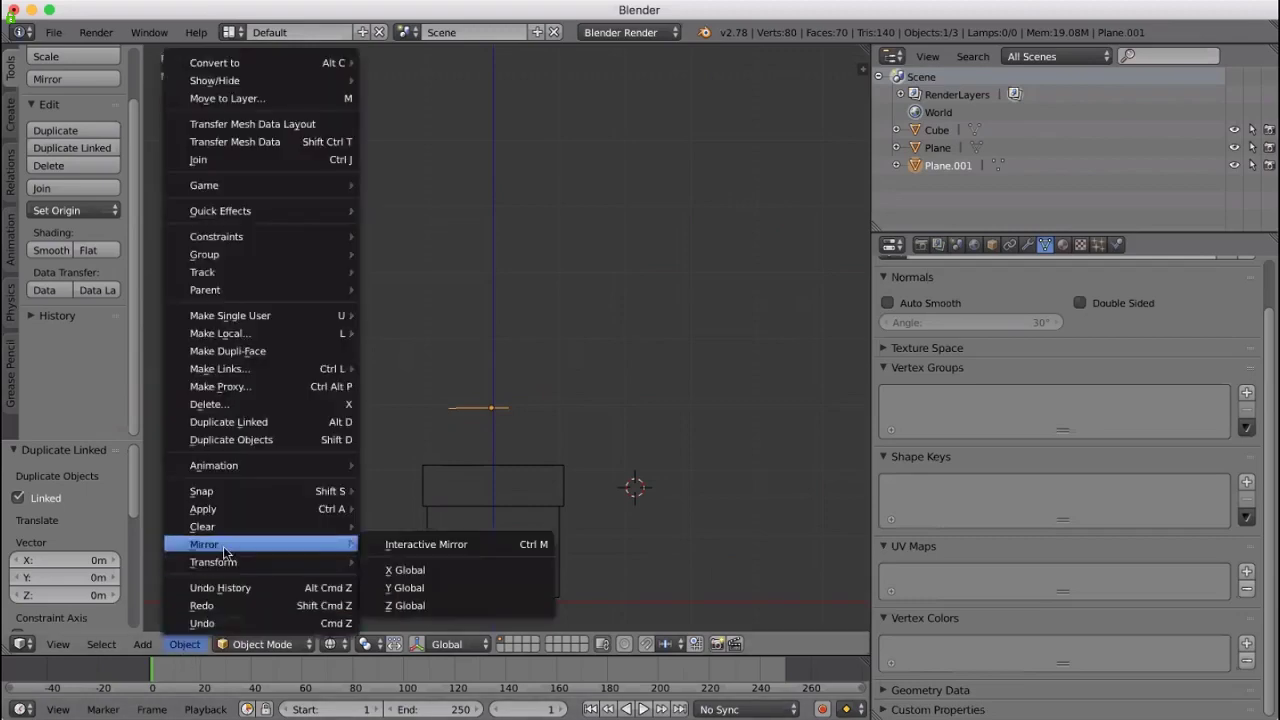
left_click(400, 588)
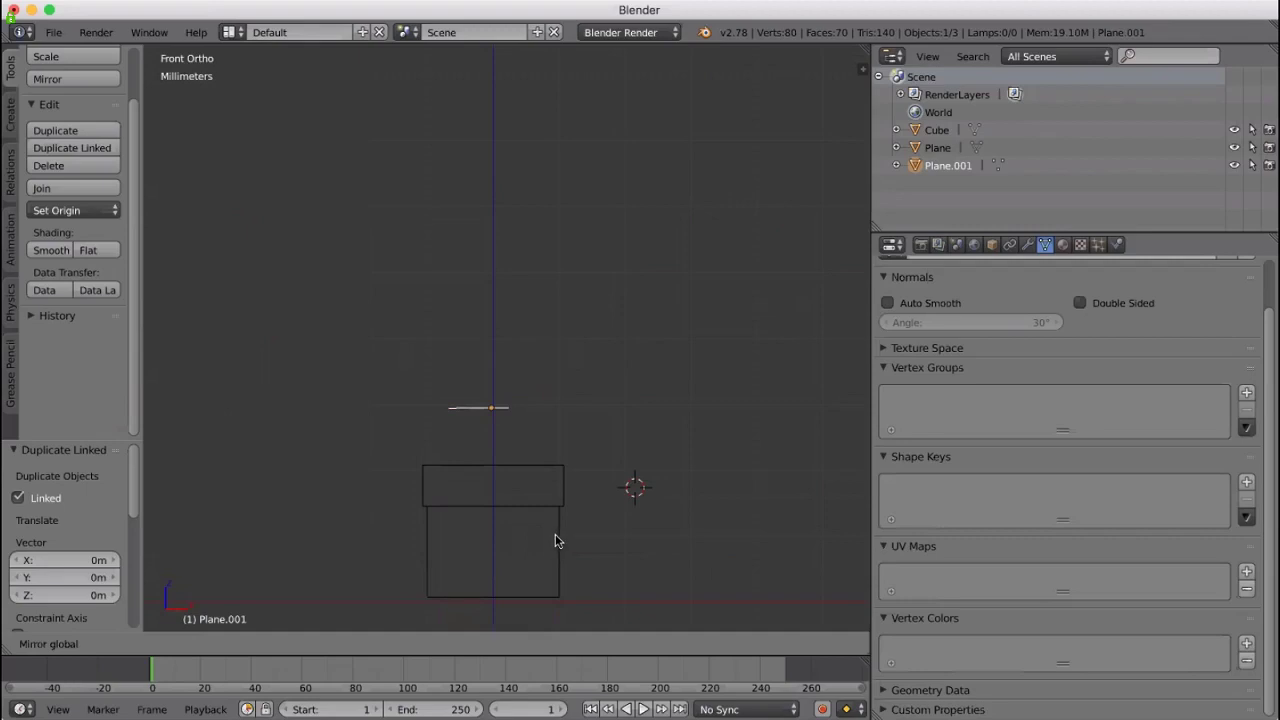
left_click(354, 489)
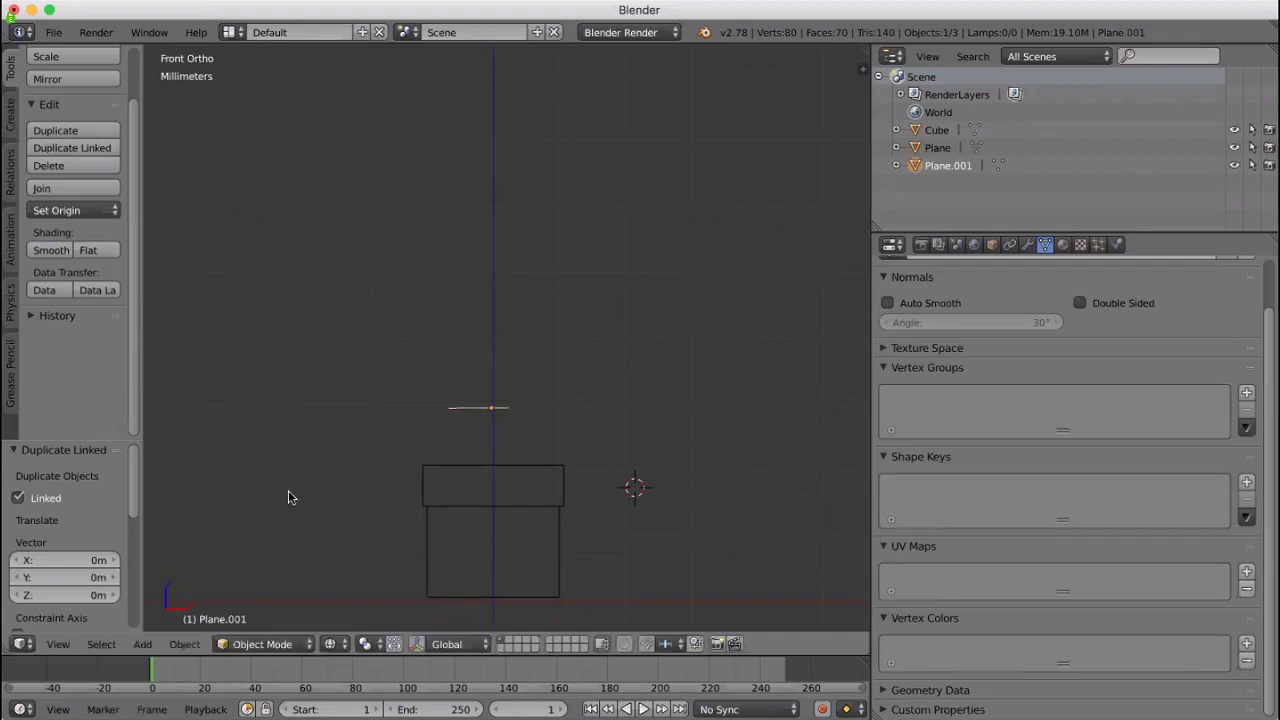
left_click(184, 644)
mouse_move(230, 545)
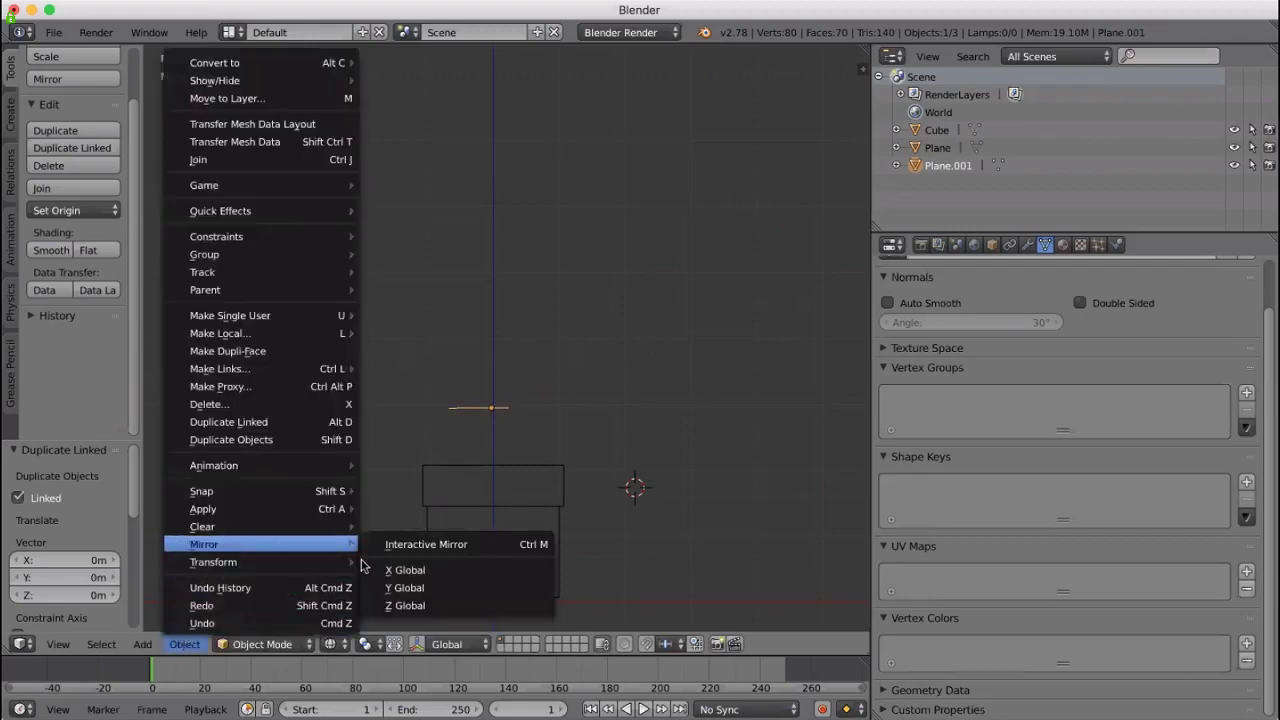
left_click(440, 571)
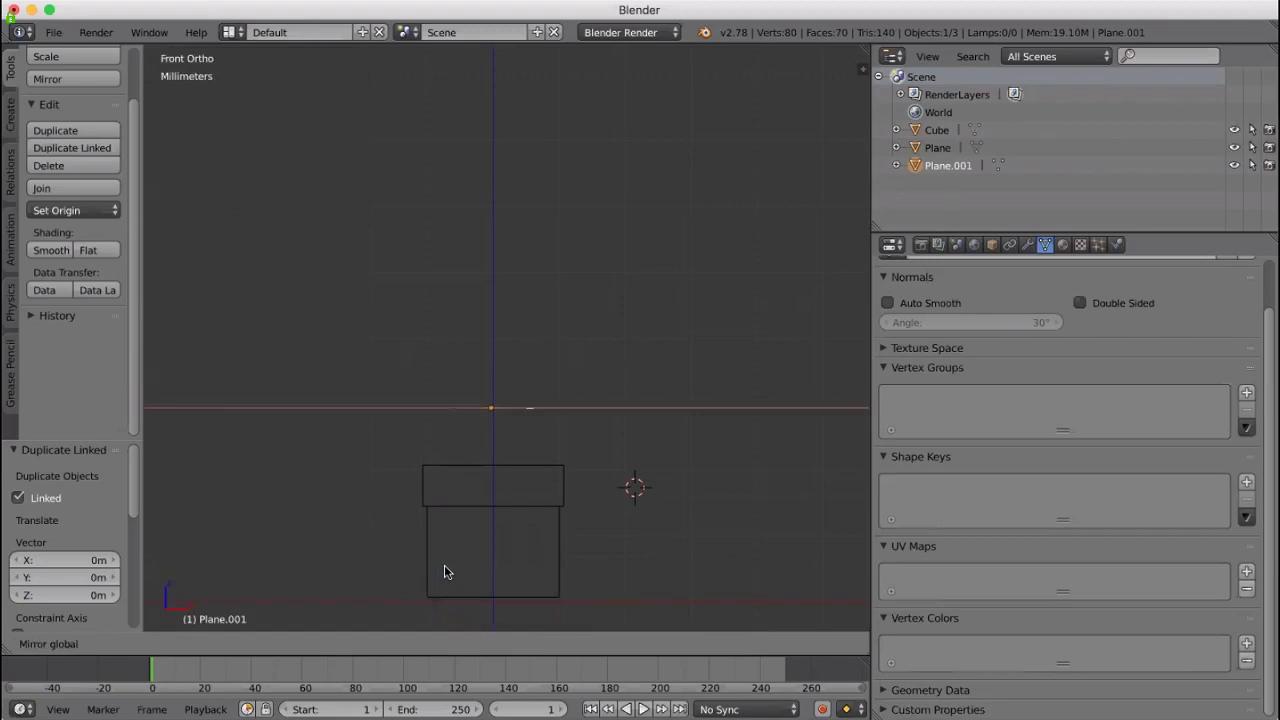
left_click(610, 515)
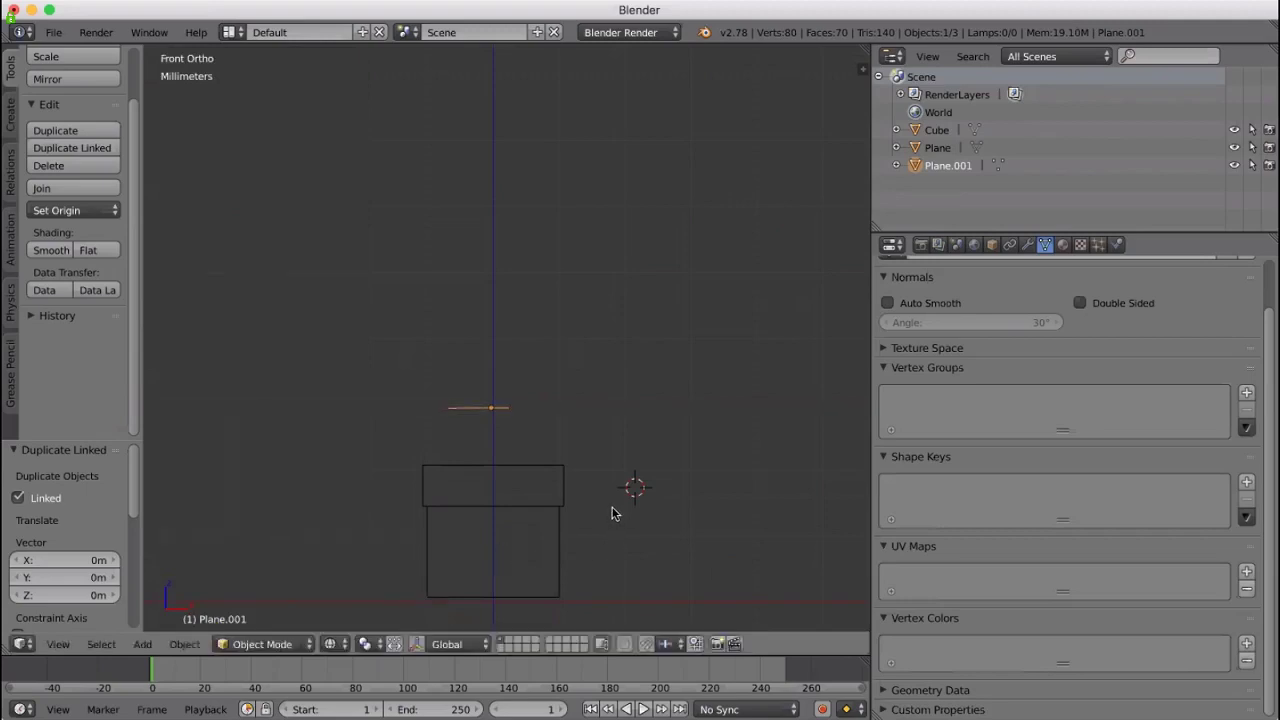
Apply a final global X mirror to Plane.001 and check it in Front Ortho
left_click(183, 646)
mouse_move(205, 545)
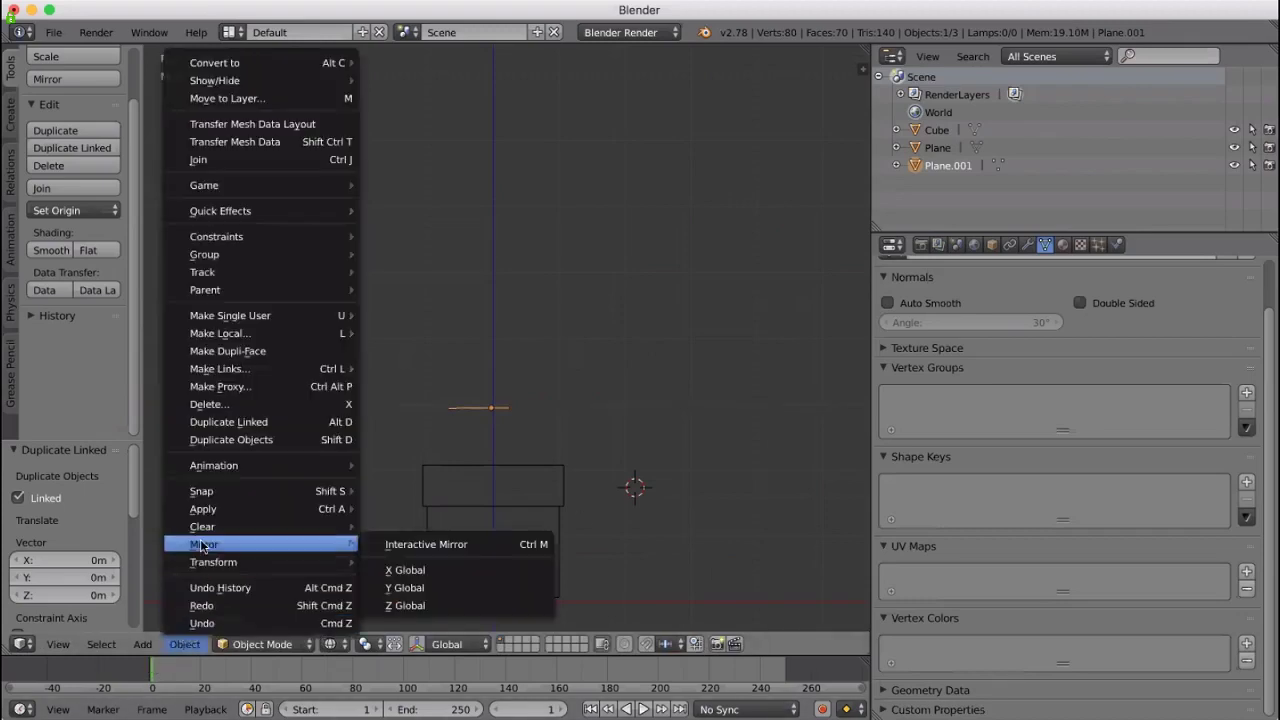
left_click(424, 574)
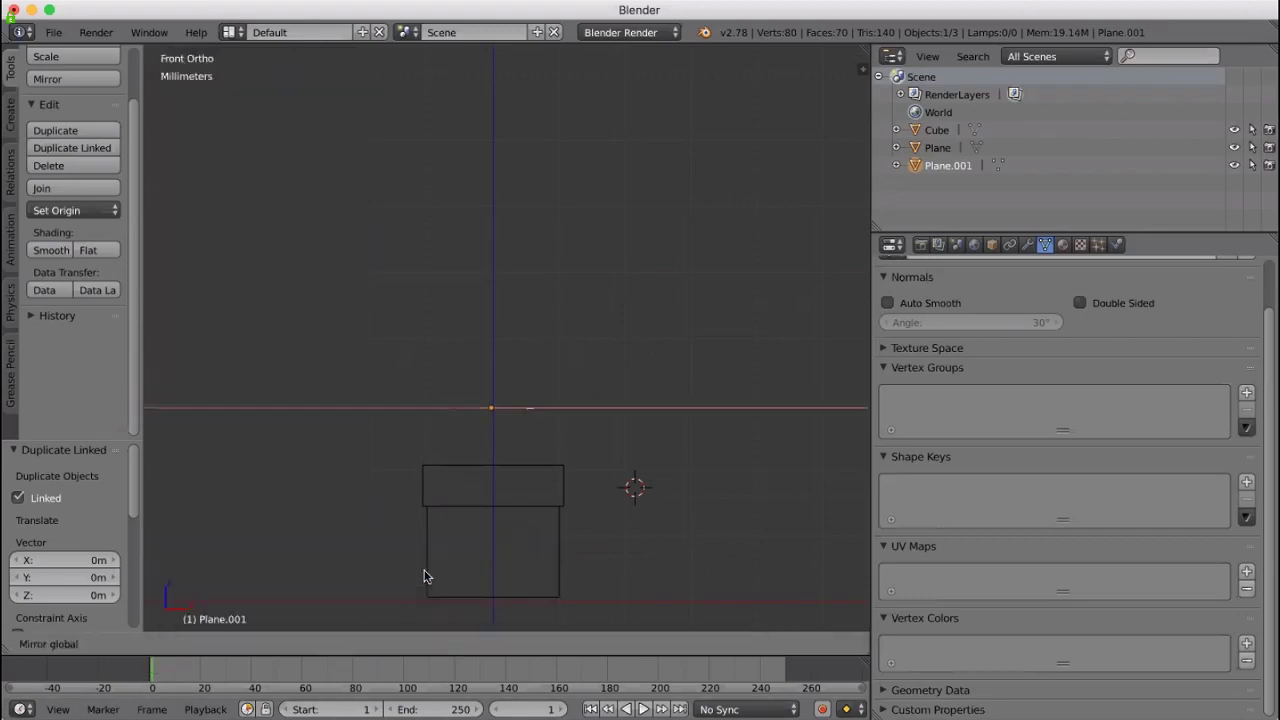
left_click(412, 549)
mouse_move(669, 500)
middle_mouse_down()
mouse_move(669, 580)
mouse_move(668, 505)
middle_mouse_up()
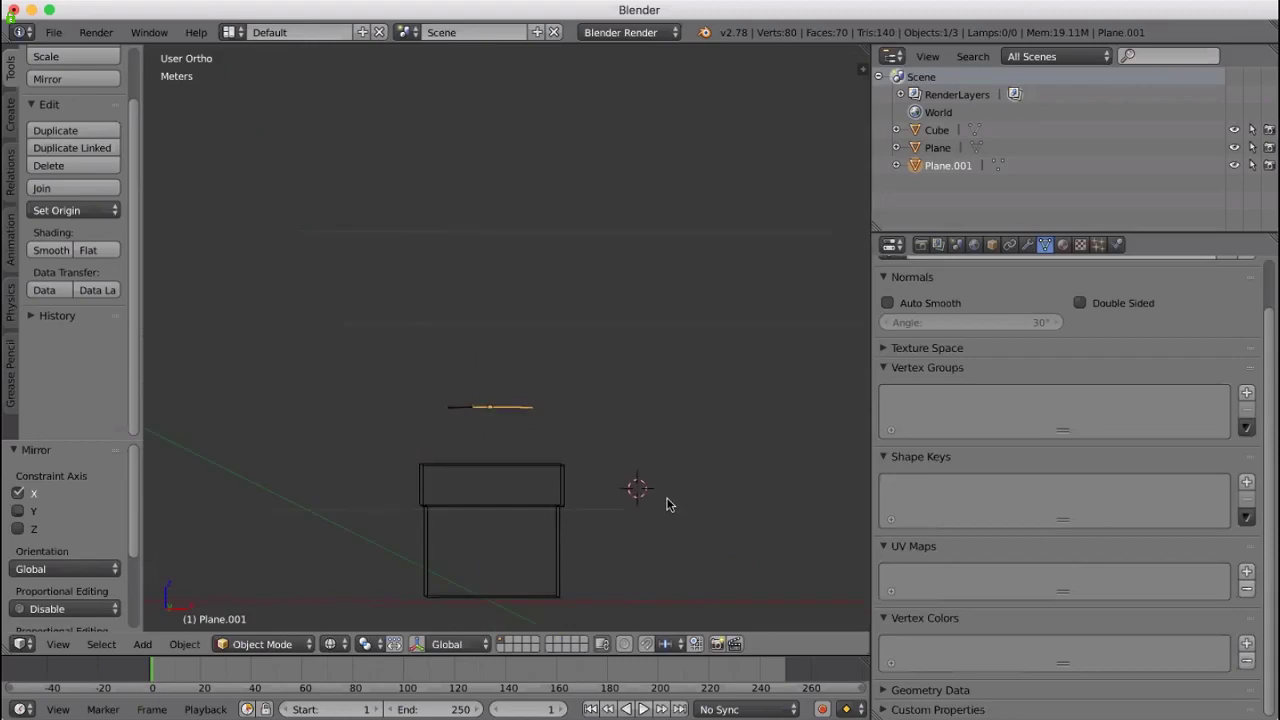
key("KP_1")
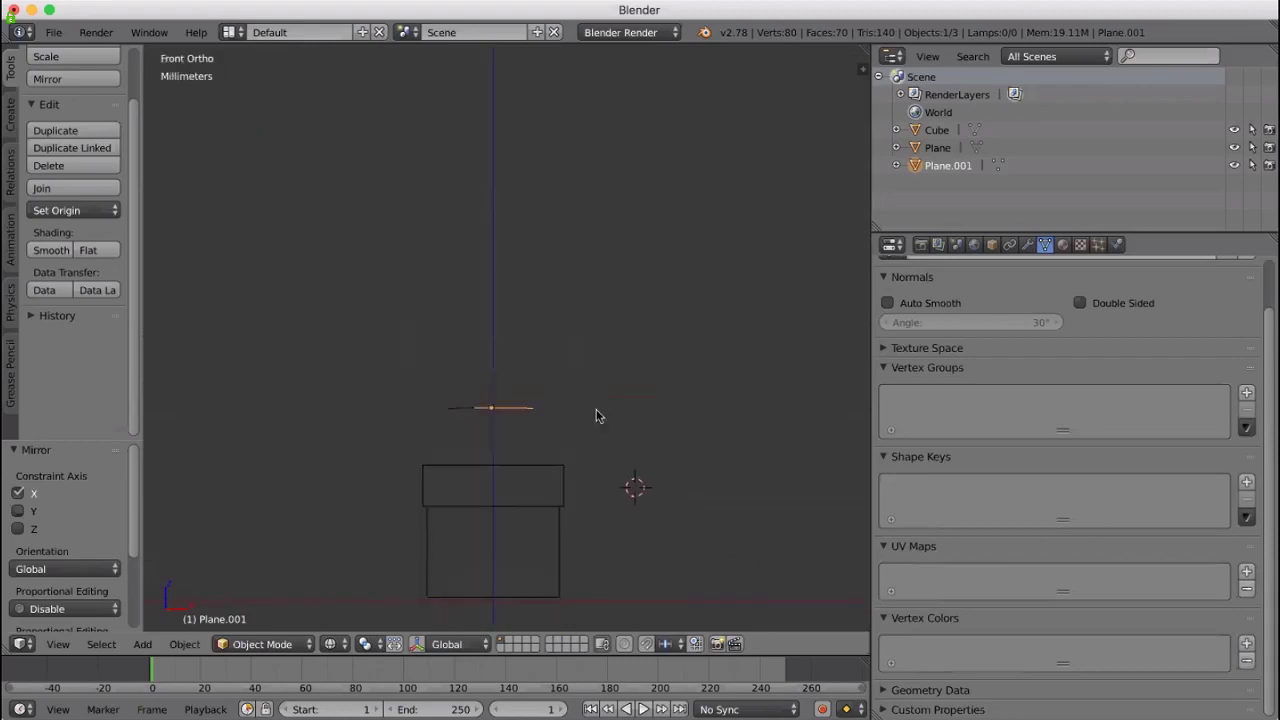
In Edit Mode, extrude the edge outward, upward and inward to form the bow loops' outer arcs
key("Tab")
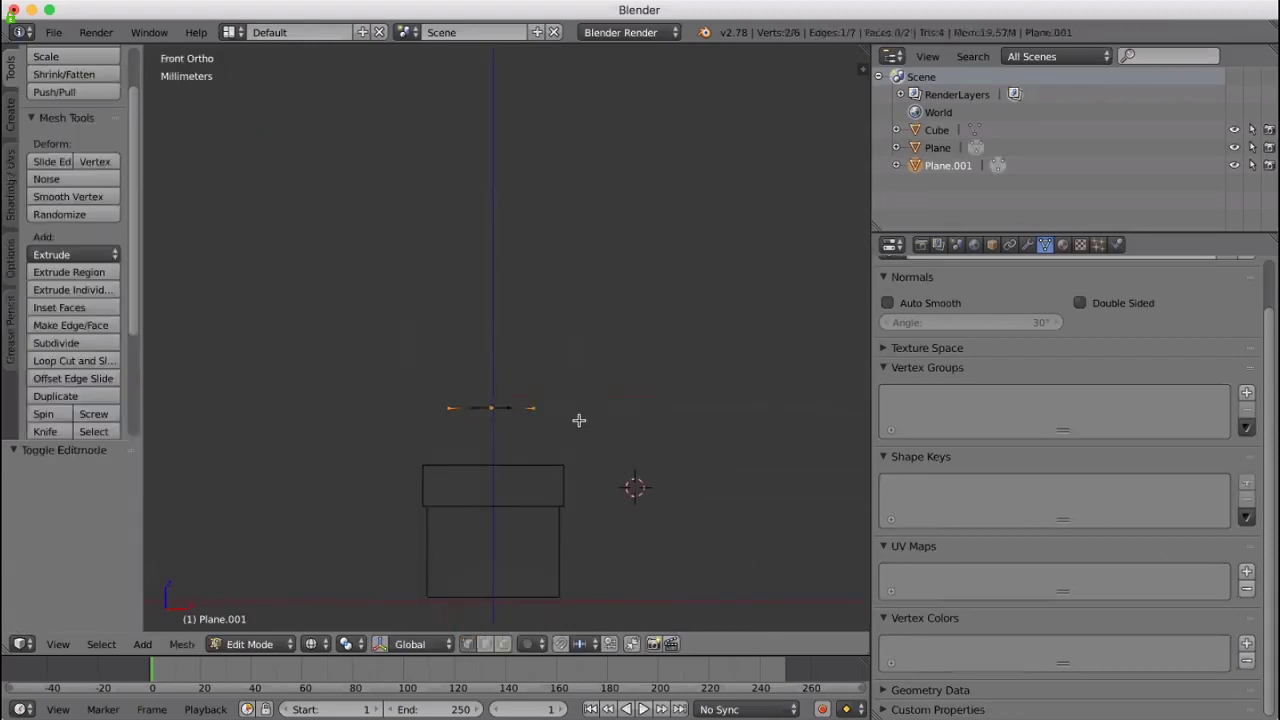
key("e")
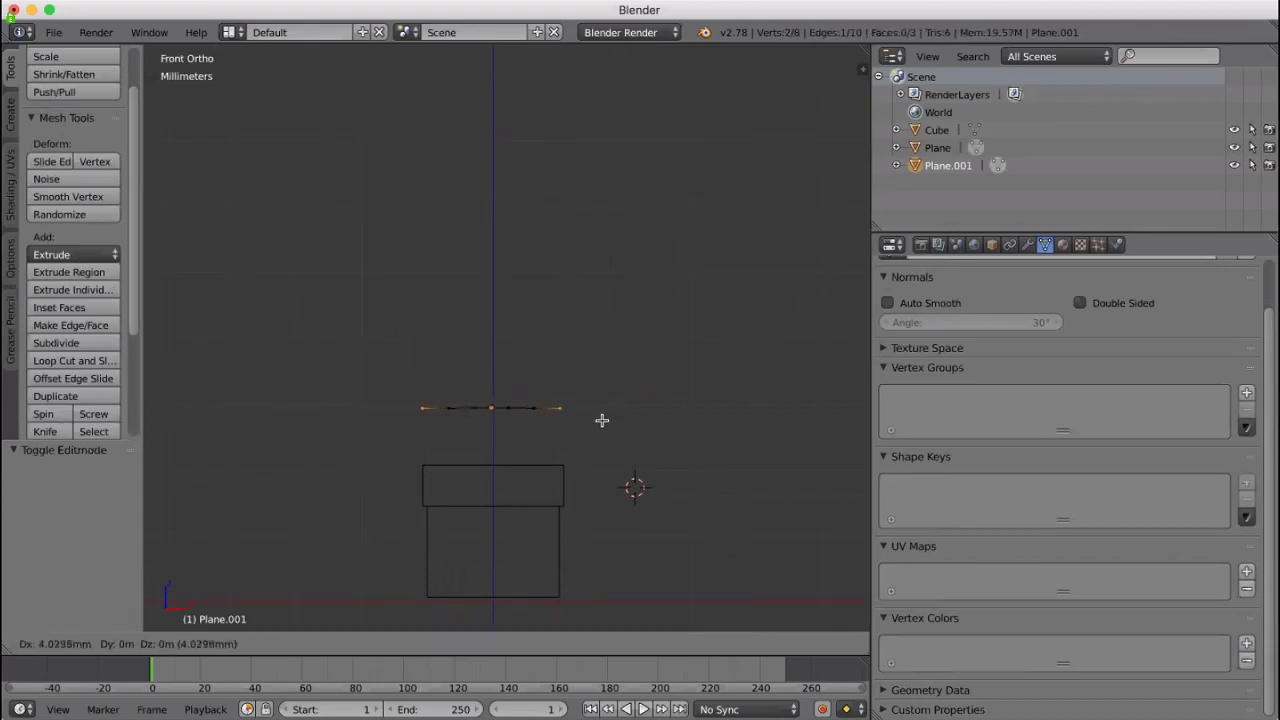
left_click(602, 421)
key("e")
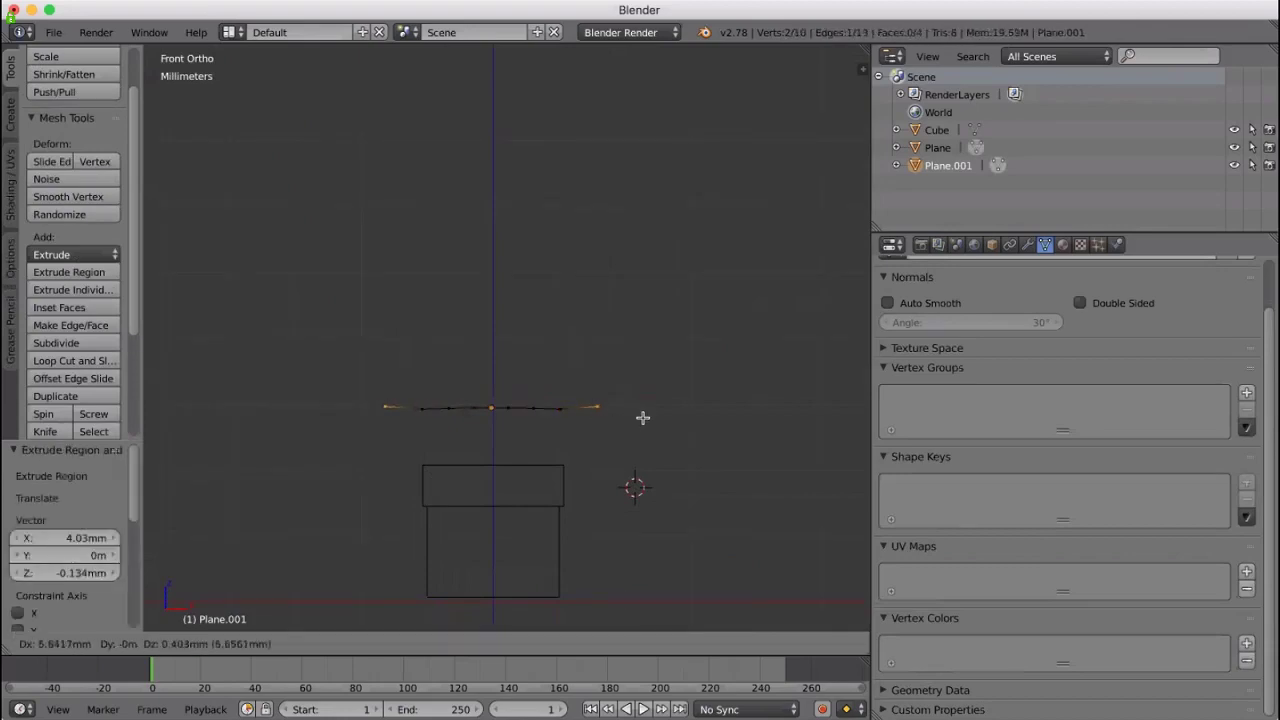
left_click(645, 415)
key("e")
left_click(667, 398)
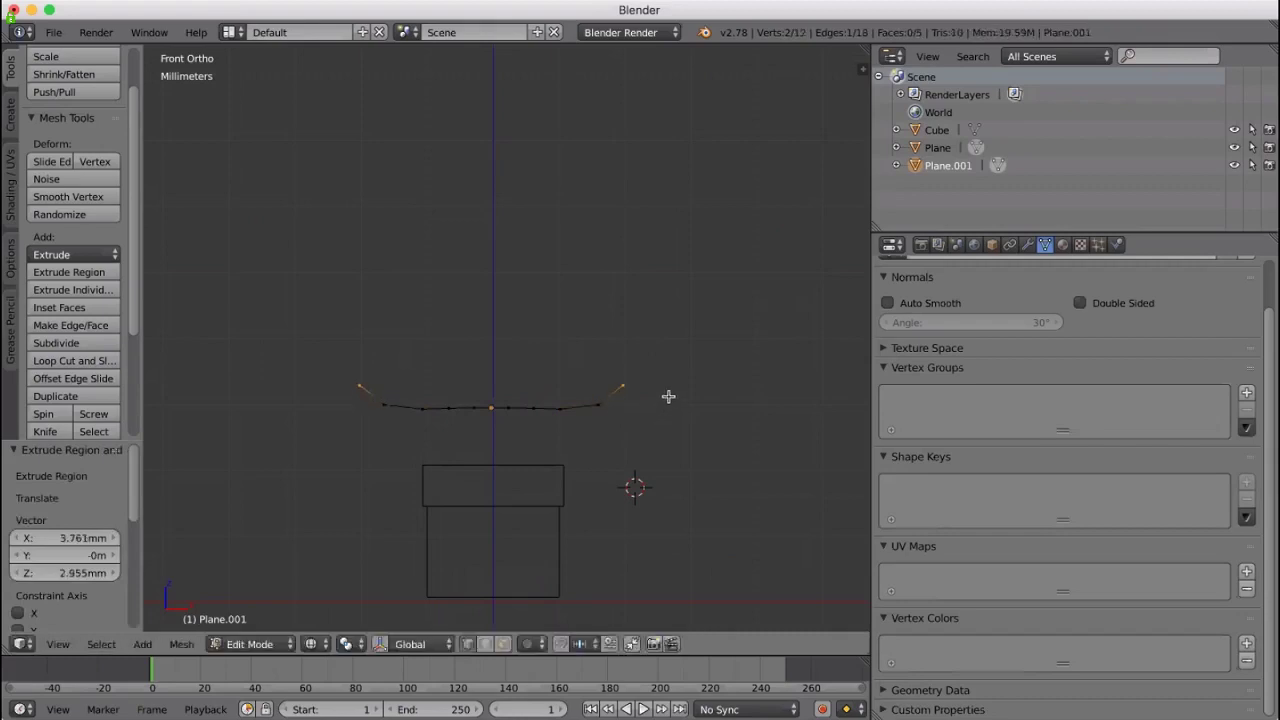
key("e")
left_click(682, 364)
key("e")
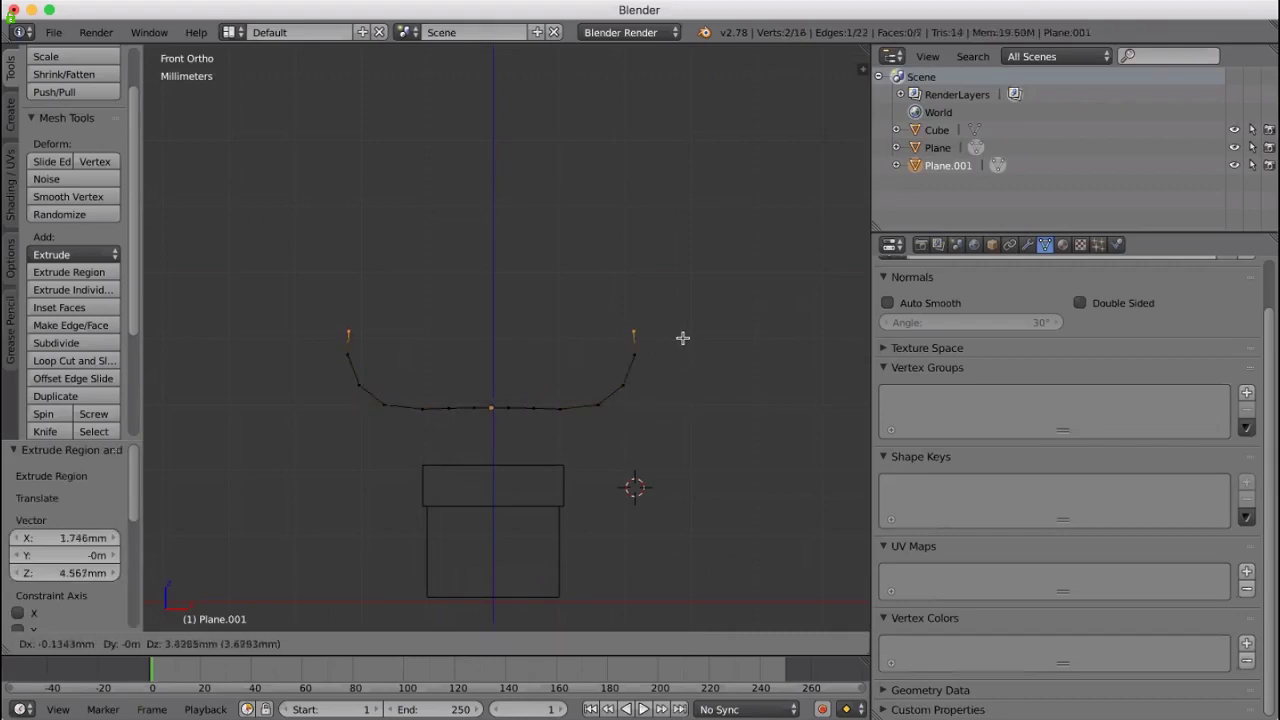
left_click(680, 337)
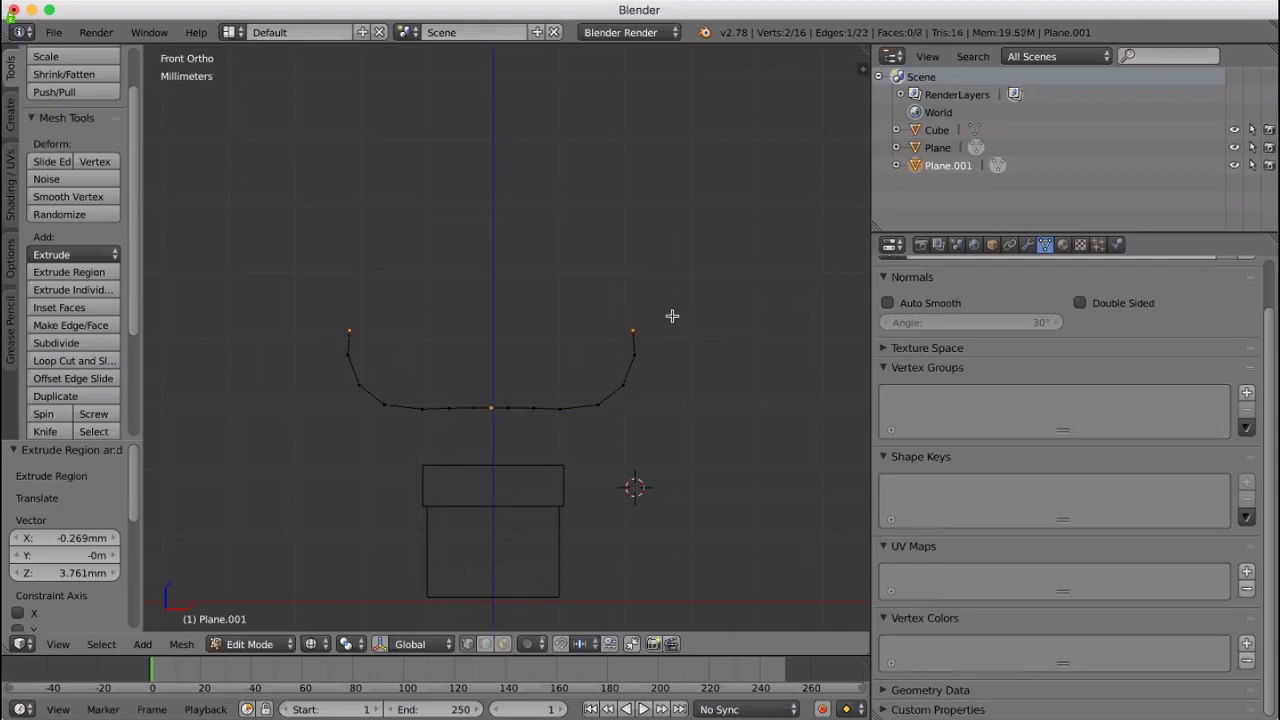
key("e")
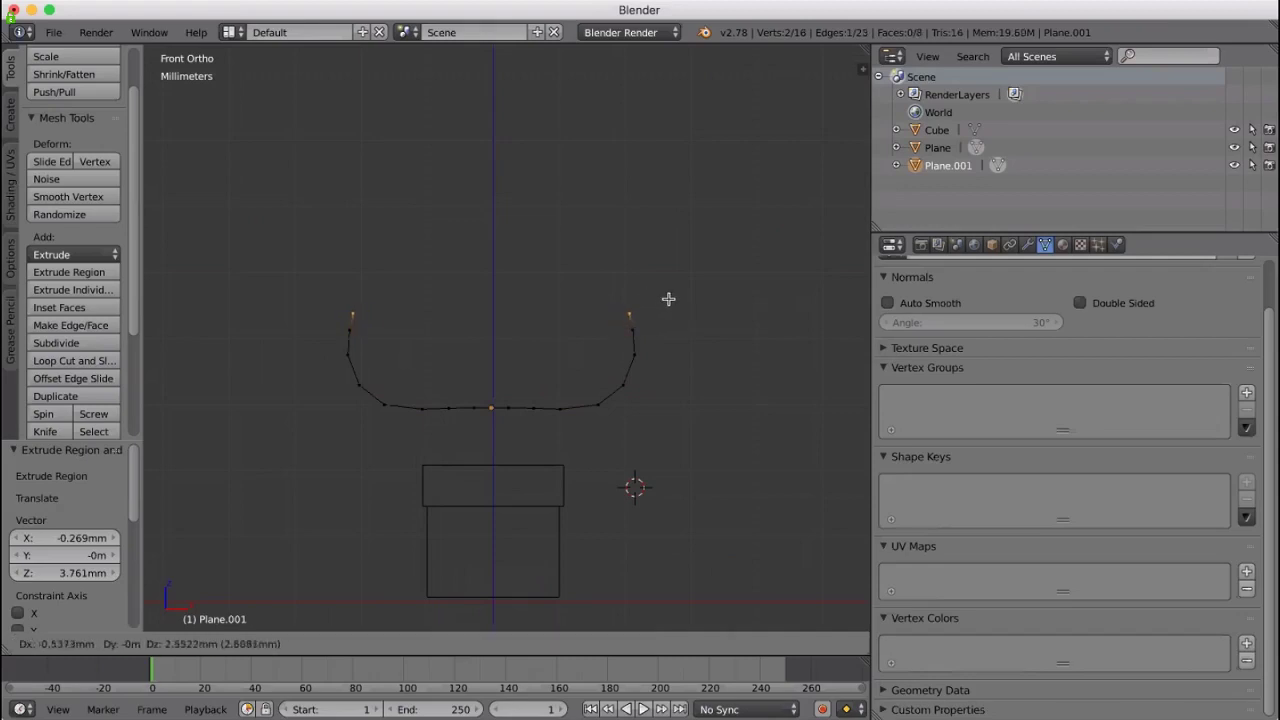
left_click(663, 299)
key("e")
left_click(645, 285)
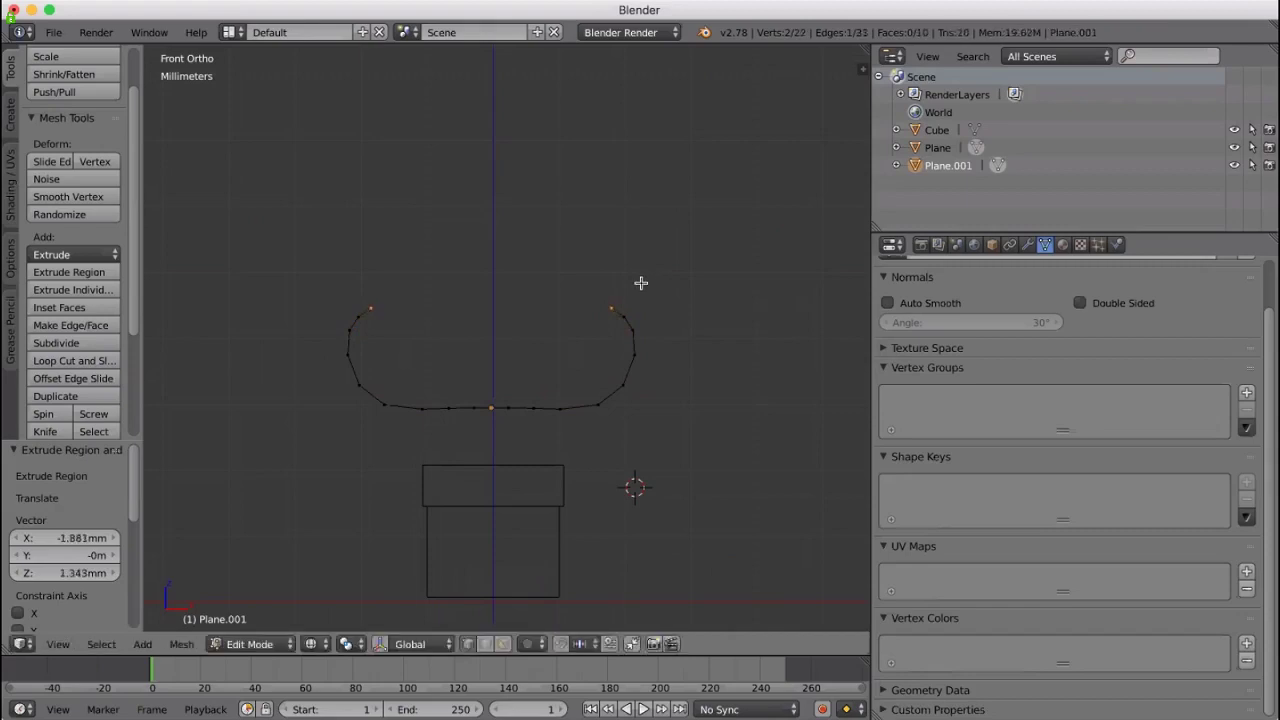
Continue extruding the loops down toward the centre and past it into crossing ends
key("e")
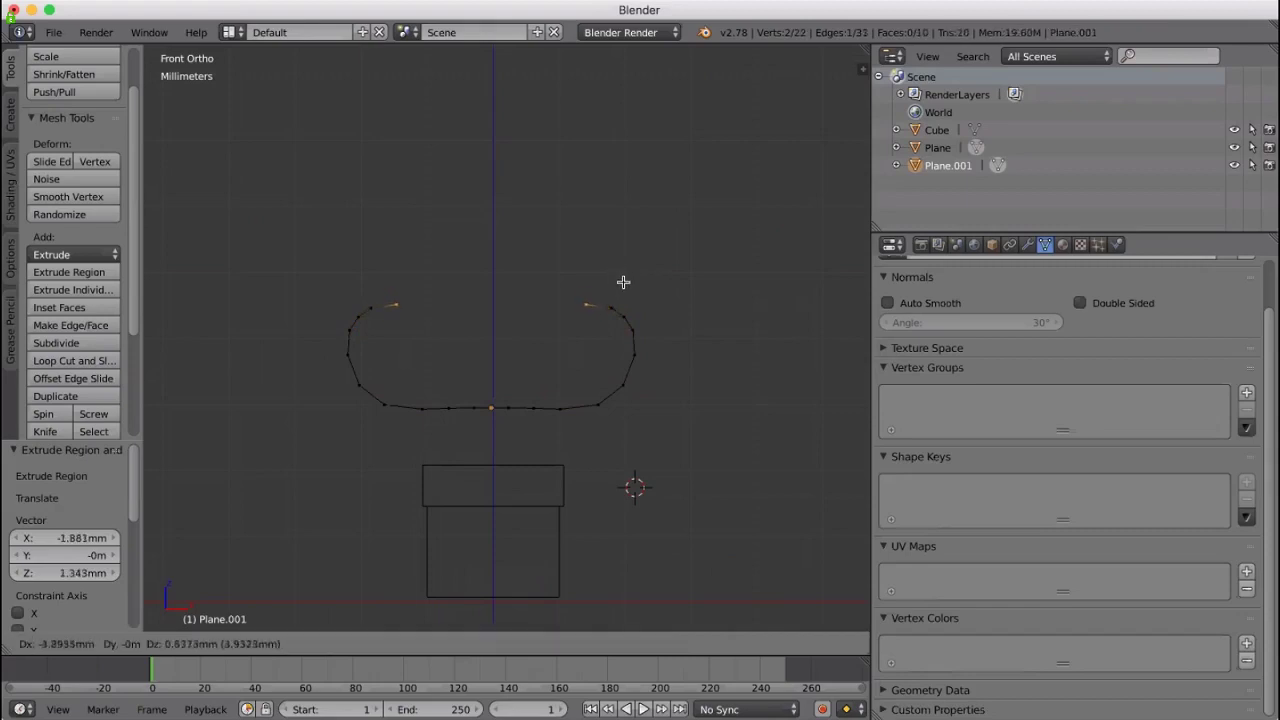
left_click(623, 282)
key("e")
left_click(577, 311)
key("e")
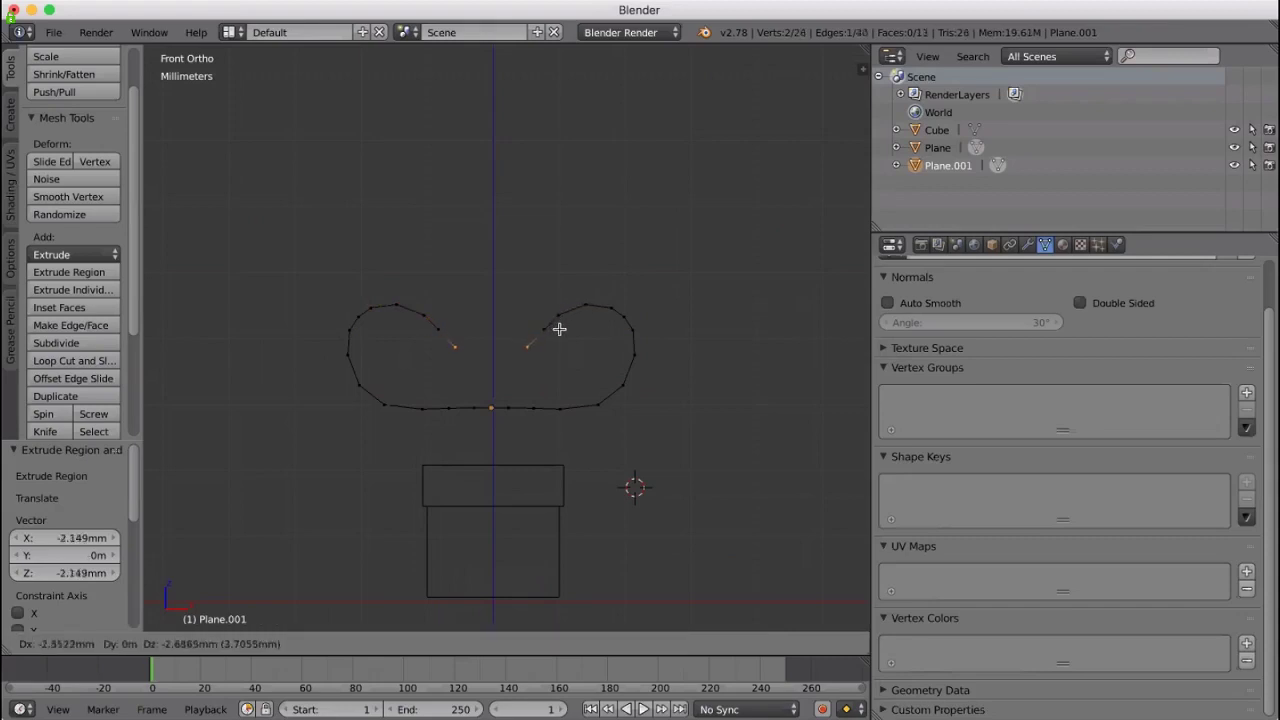
left_click(558, 330)
key("e")
left_click(540, 347)
key("e")
left_click(525, 358)
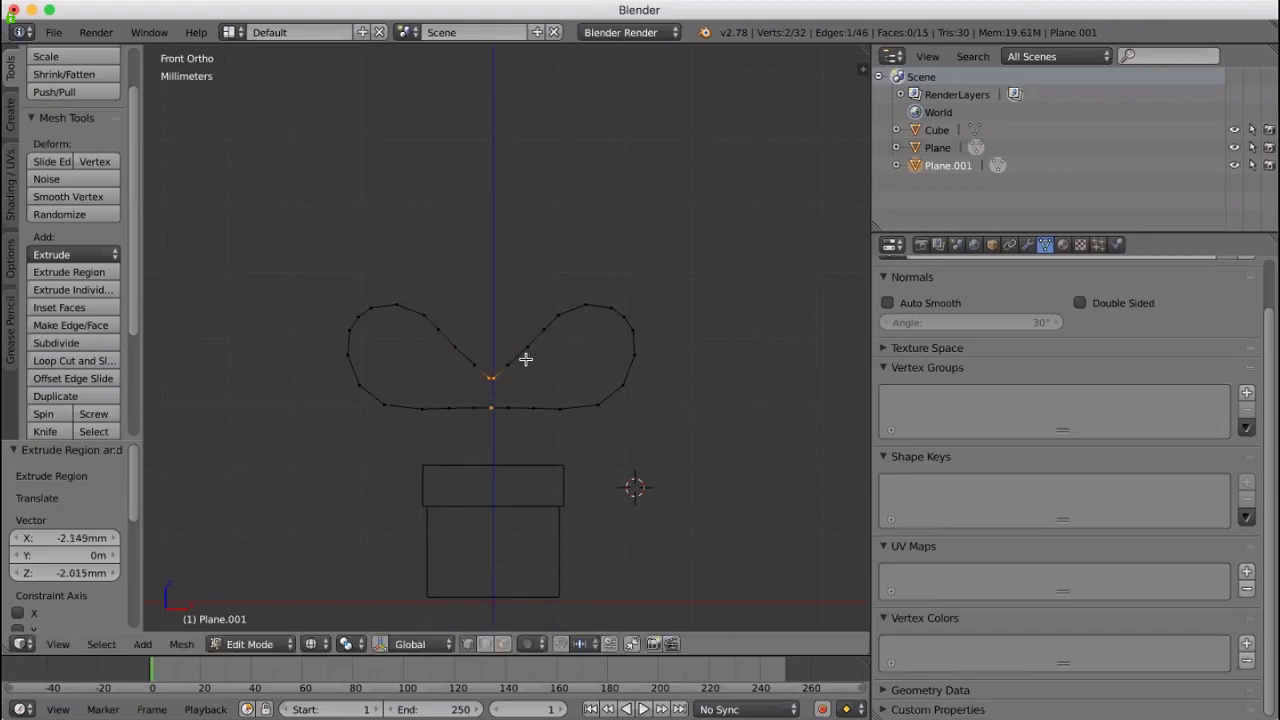
key("e")
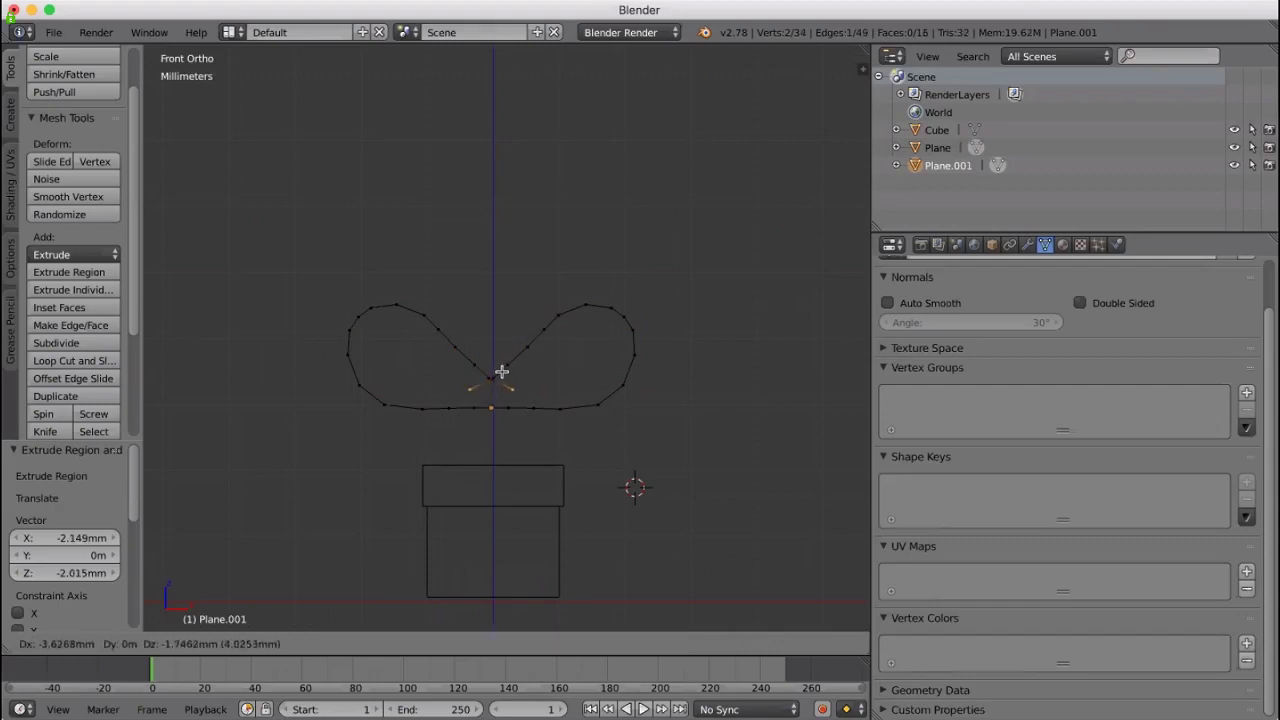
left_click(501, 371)
key("e")
left_click(474, 384)
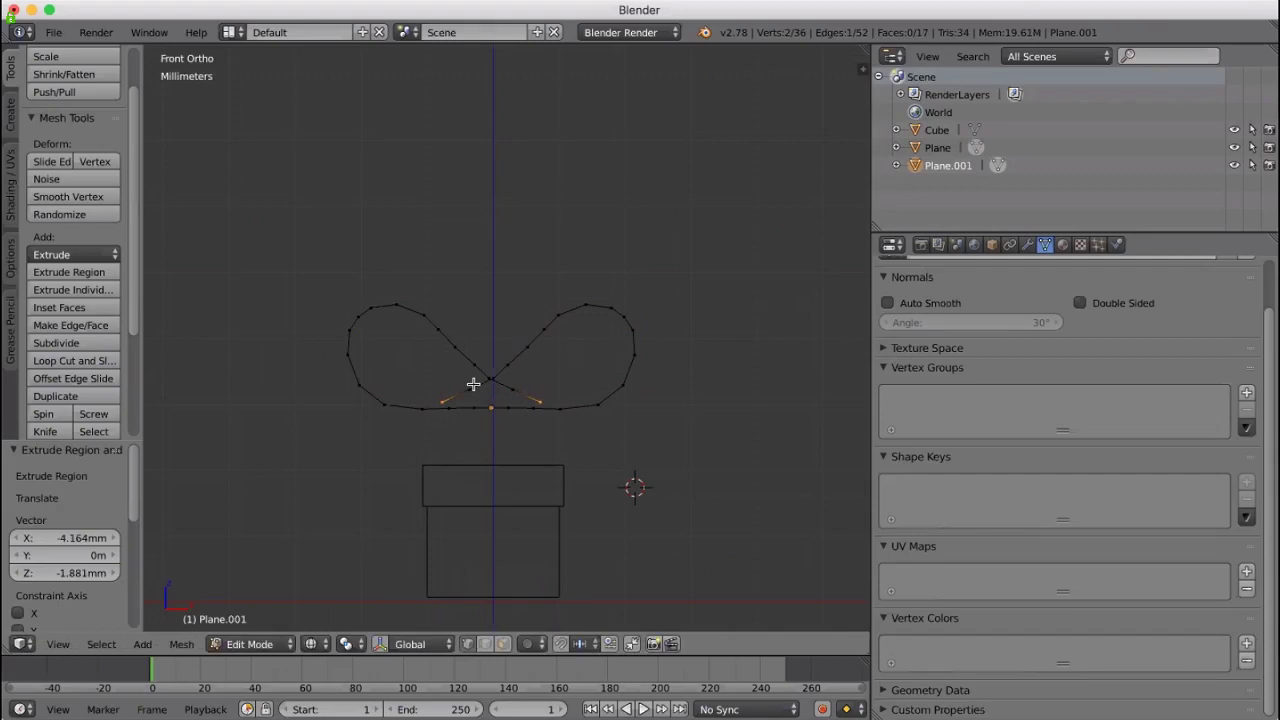
key("KP_7")
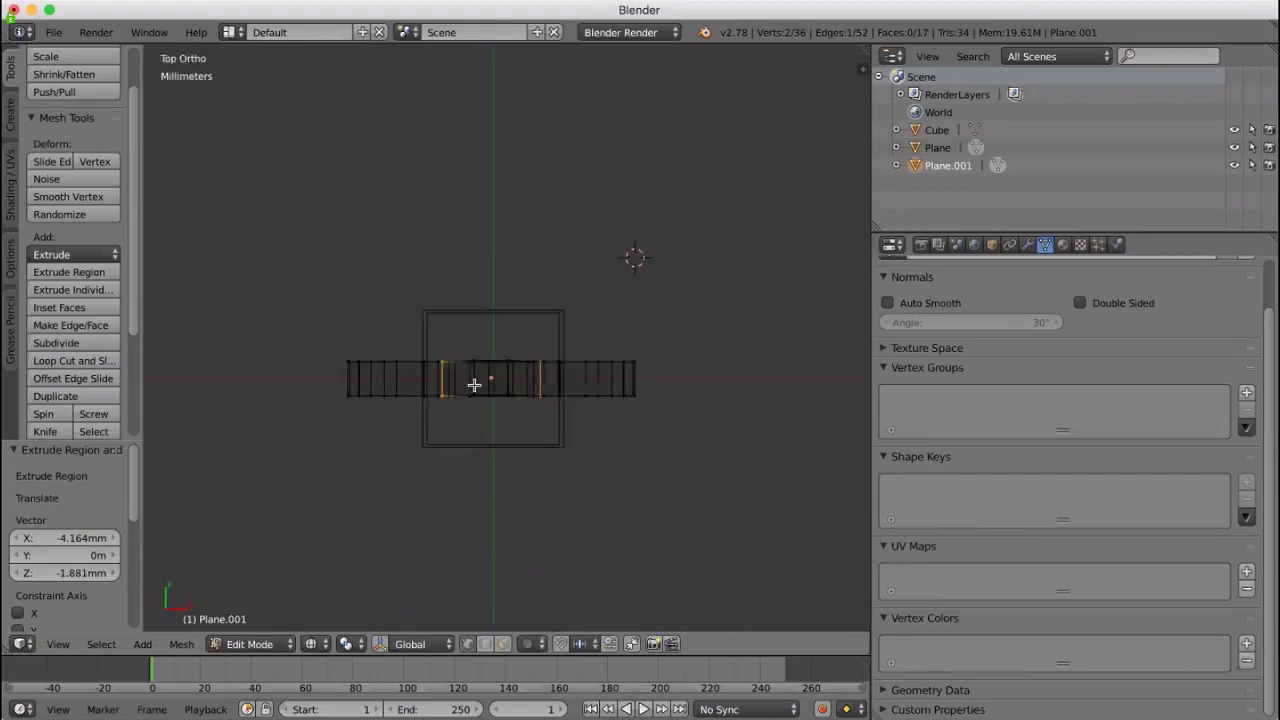
Extrude the centre edges twice outward into two short angled ribbon tails
key("e")
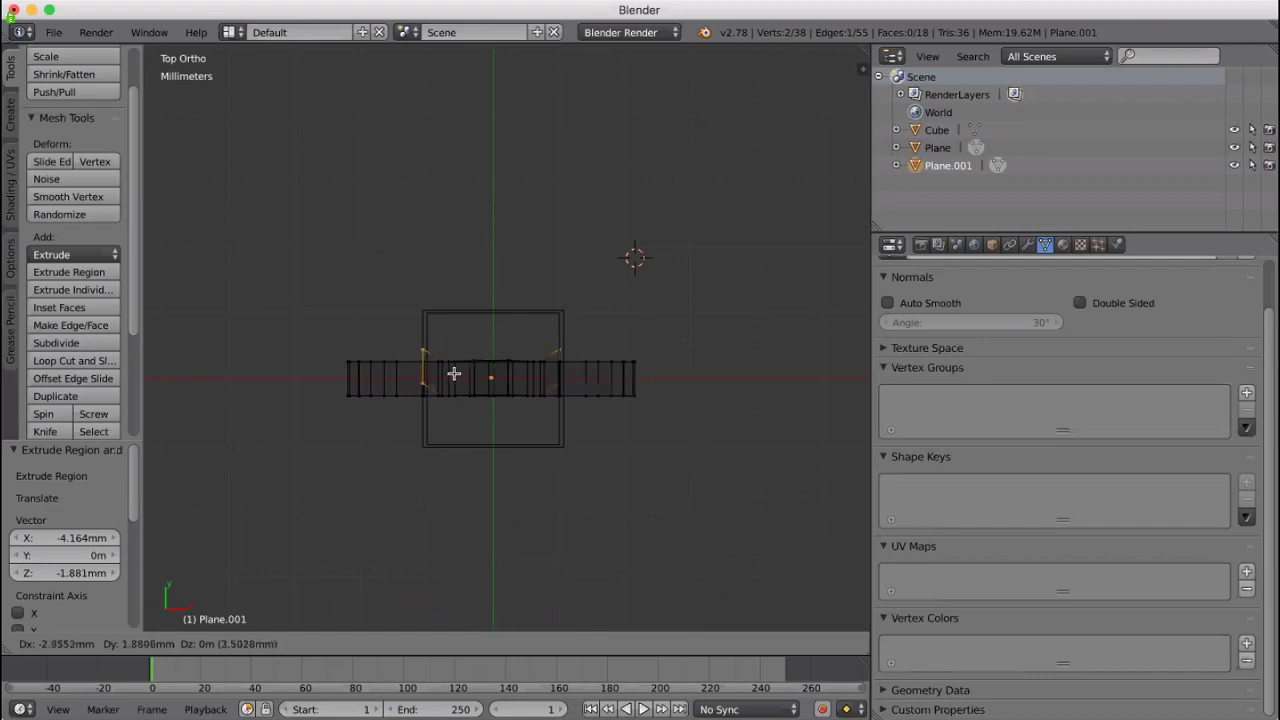
left_click(453, 373)
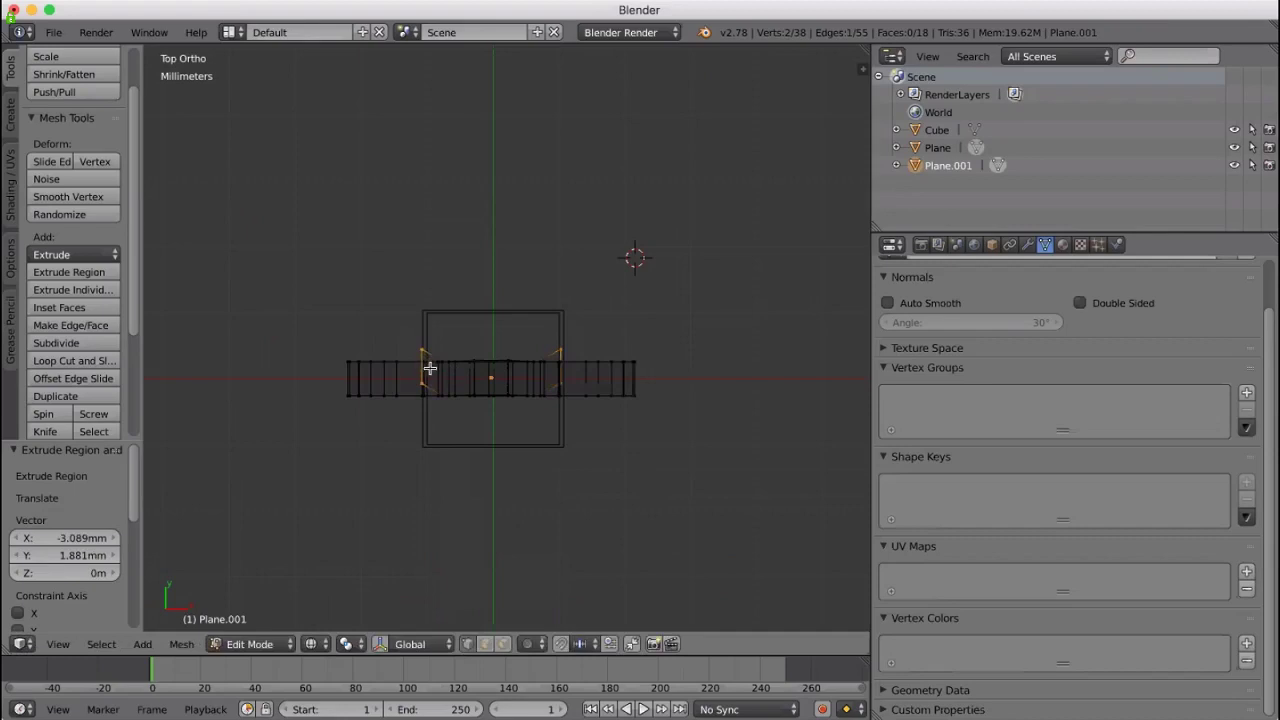
key("e")
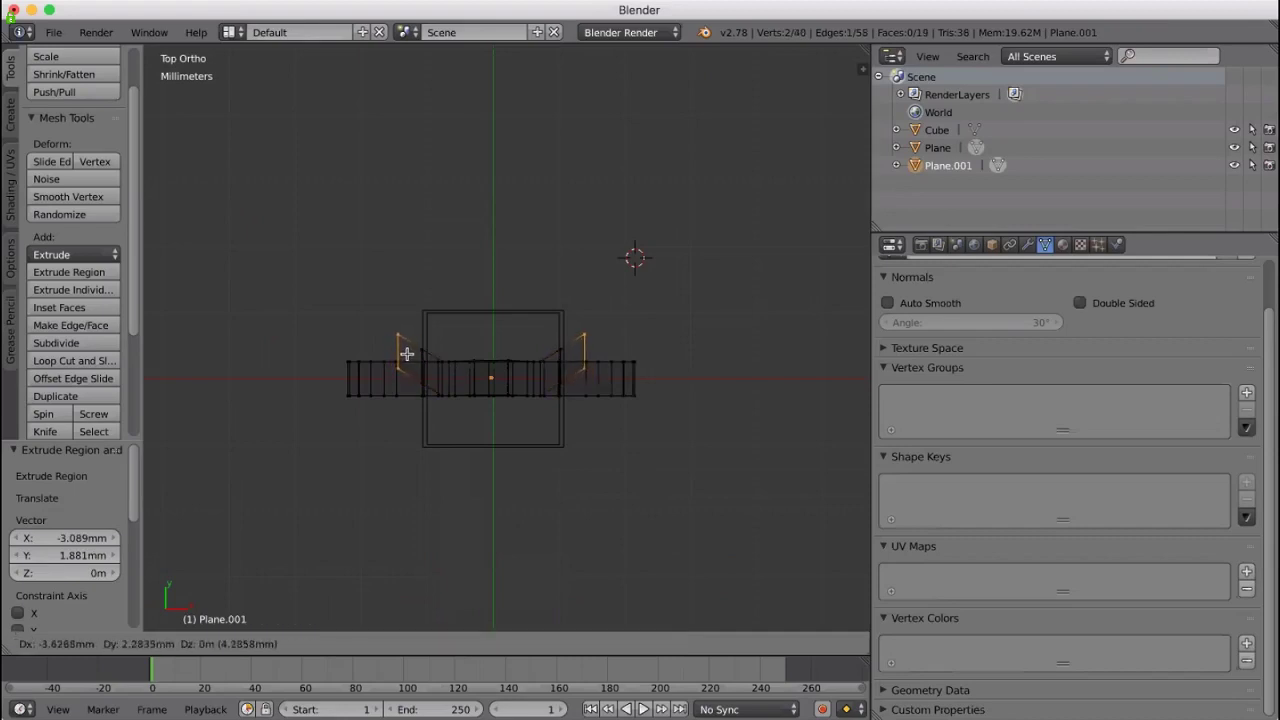
left_click(407, 353)
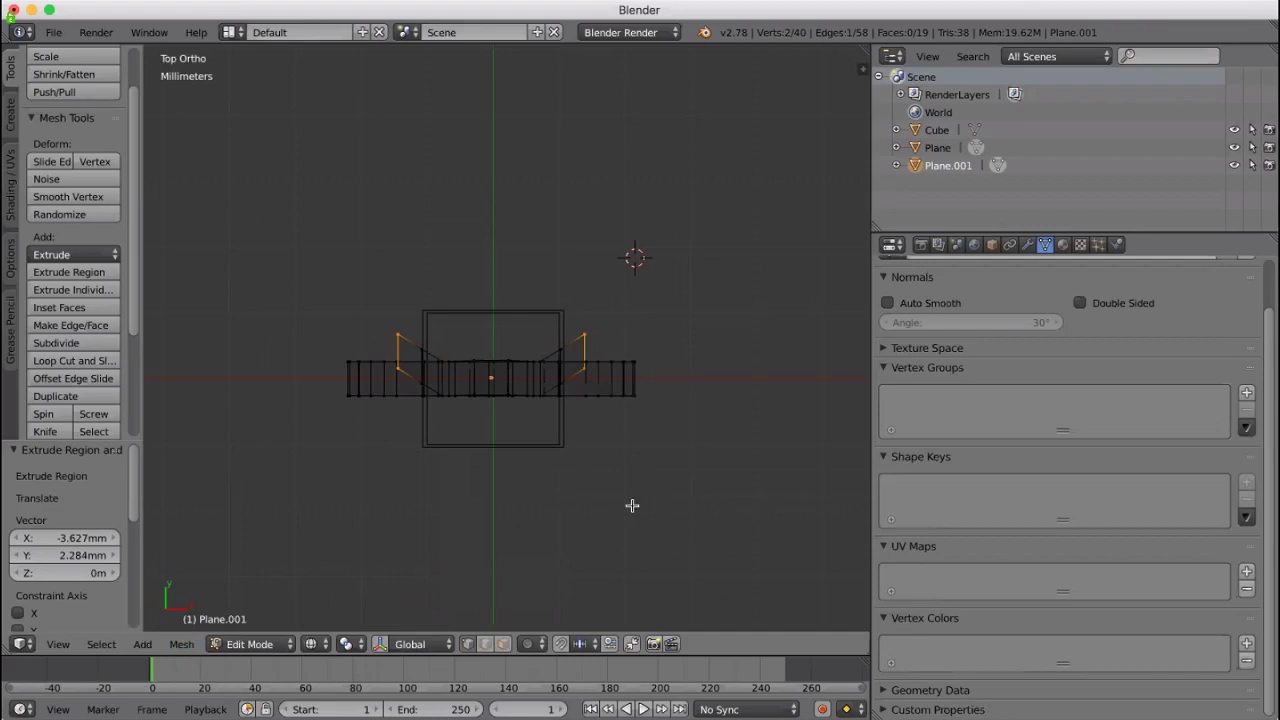
middle_click_drag(624, 502, 624, 440)
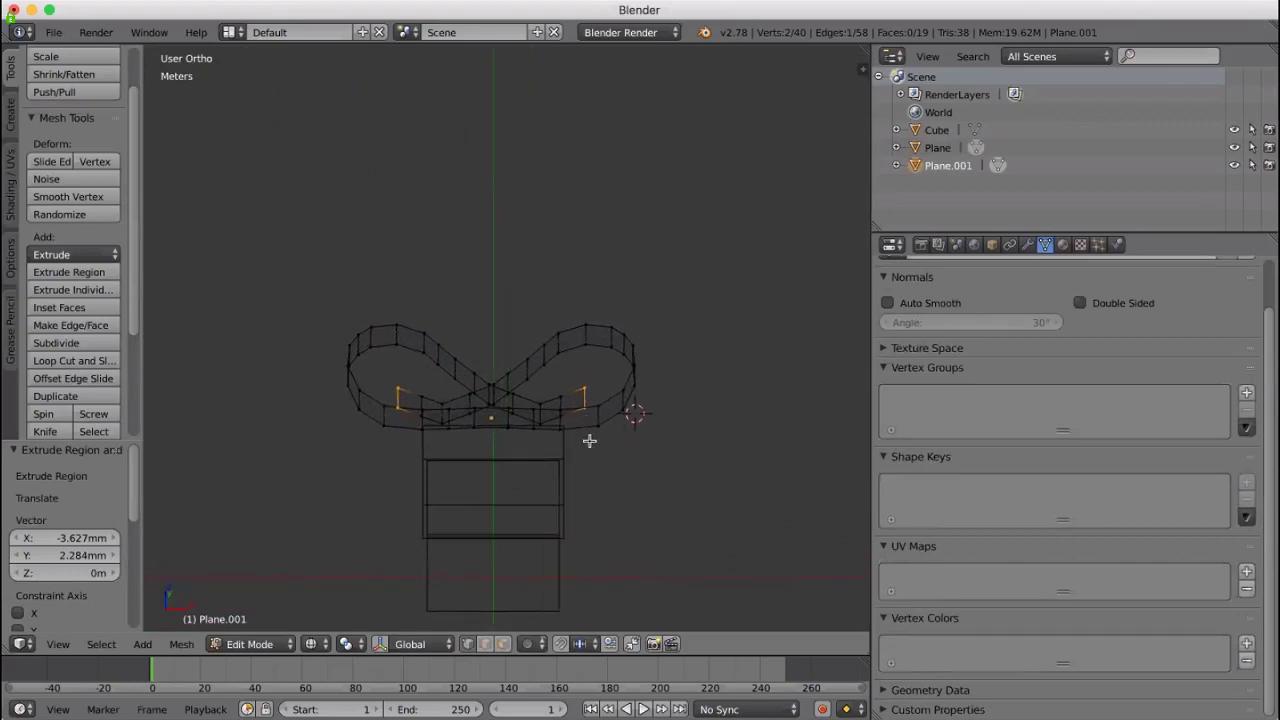
Back in Object Mode, make the bow's object and mesh data single-user
key("a")
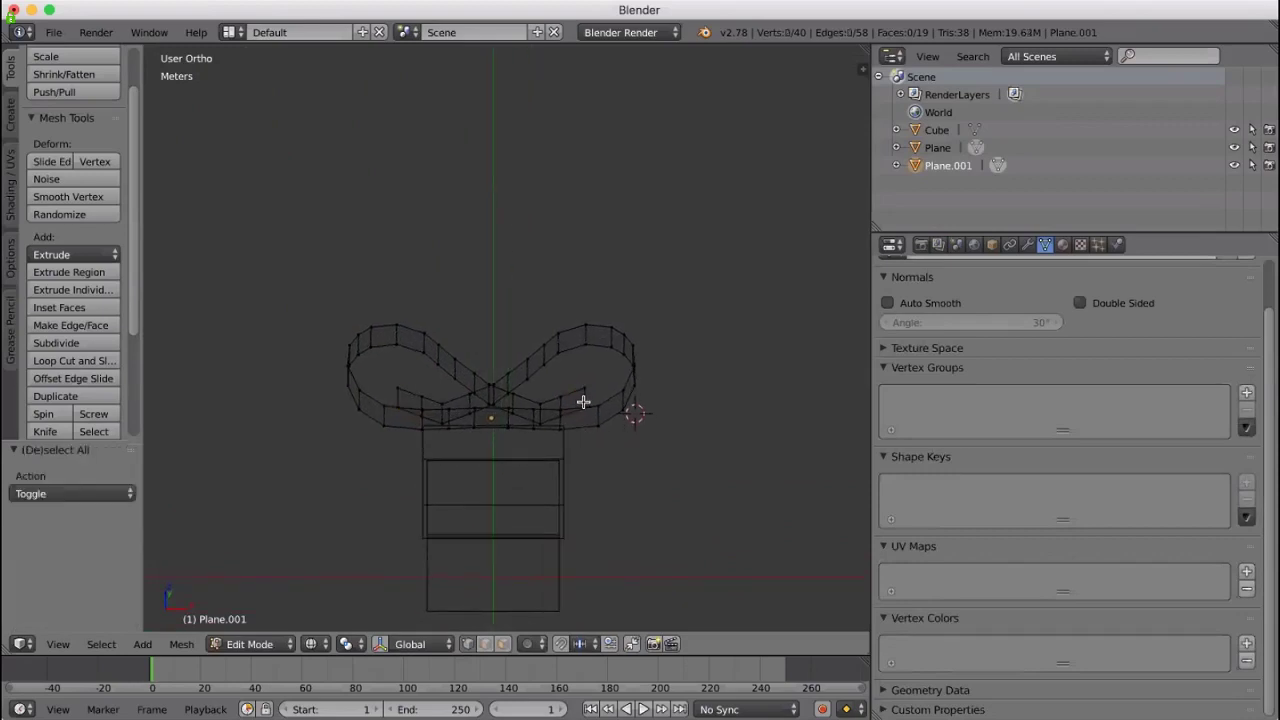
right_click(583, 402)
key("a")
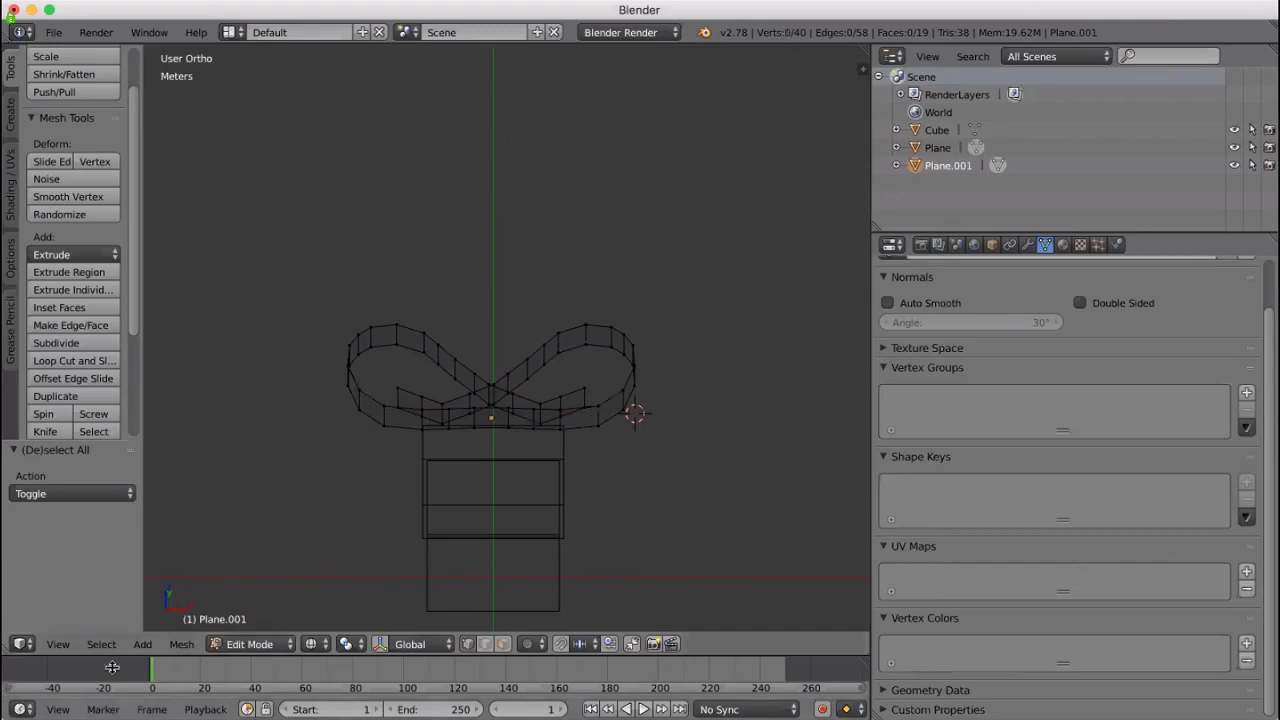
left_click(260, 645)
left_click(263, 625)
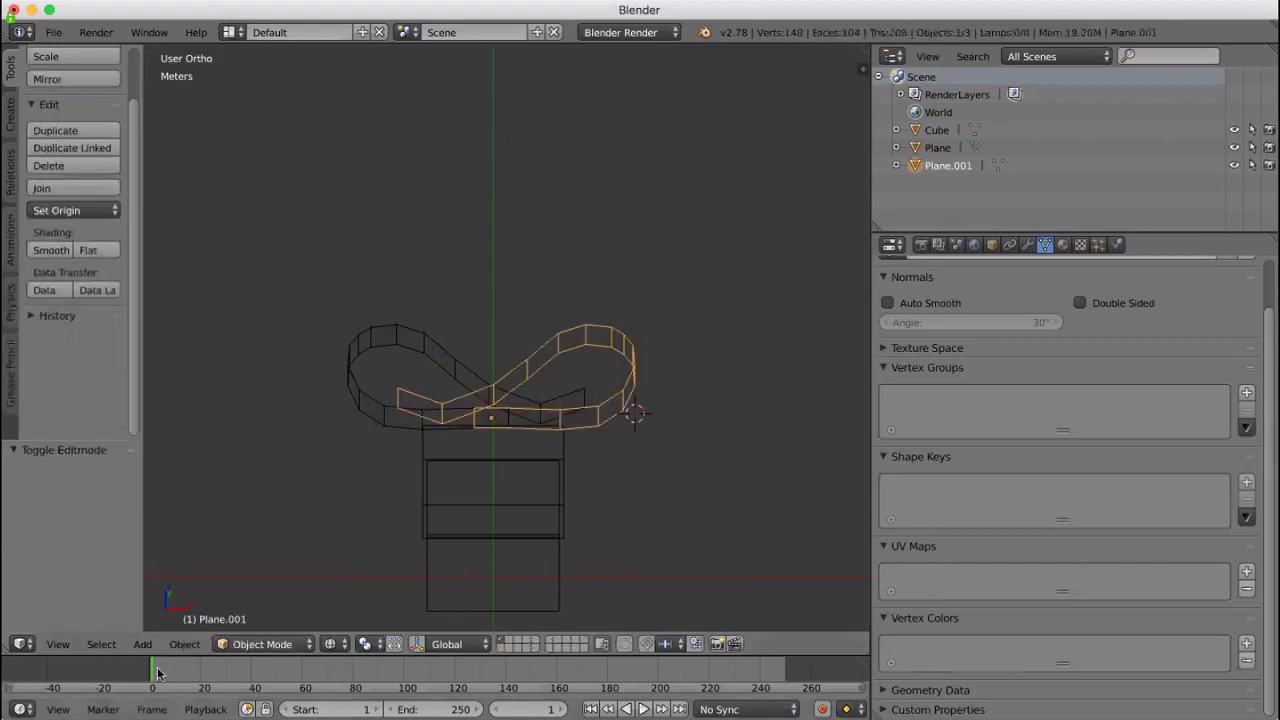
left_click(184, 645)
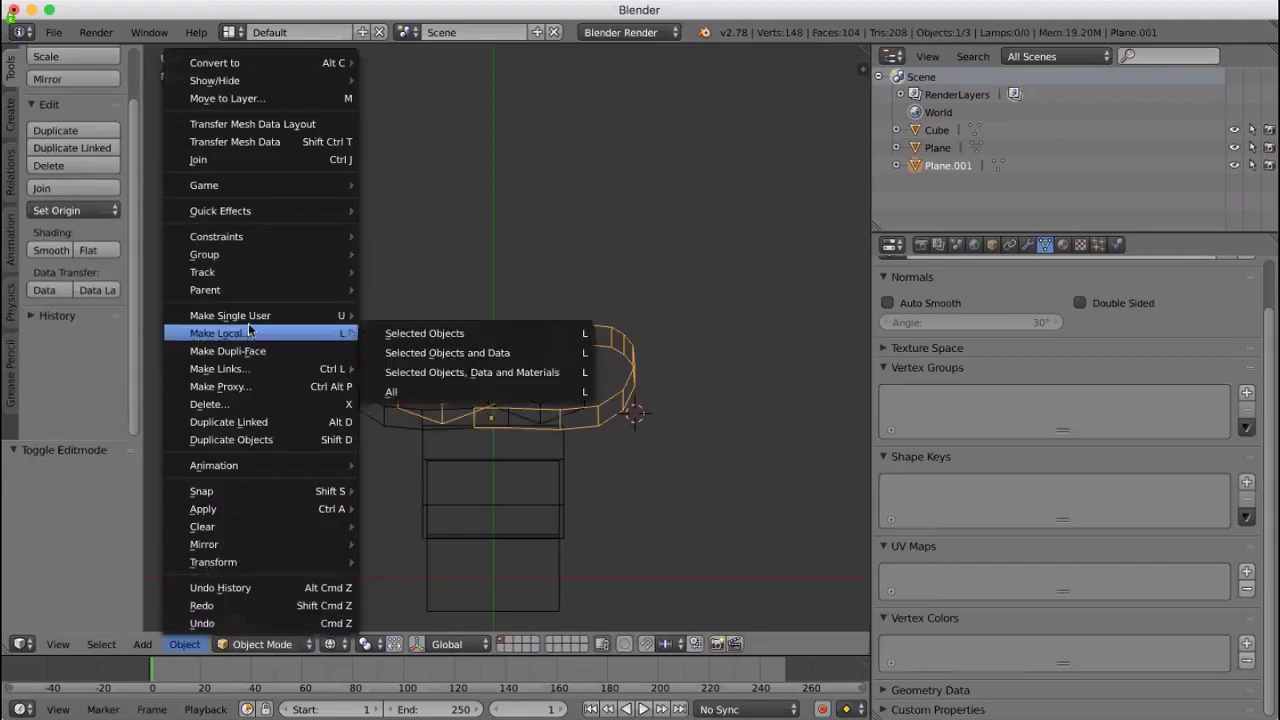
mouse_move(251, 319)
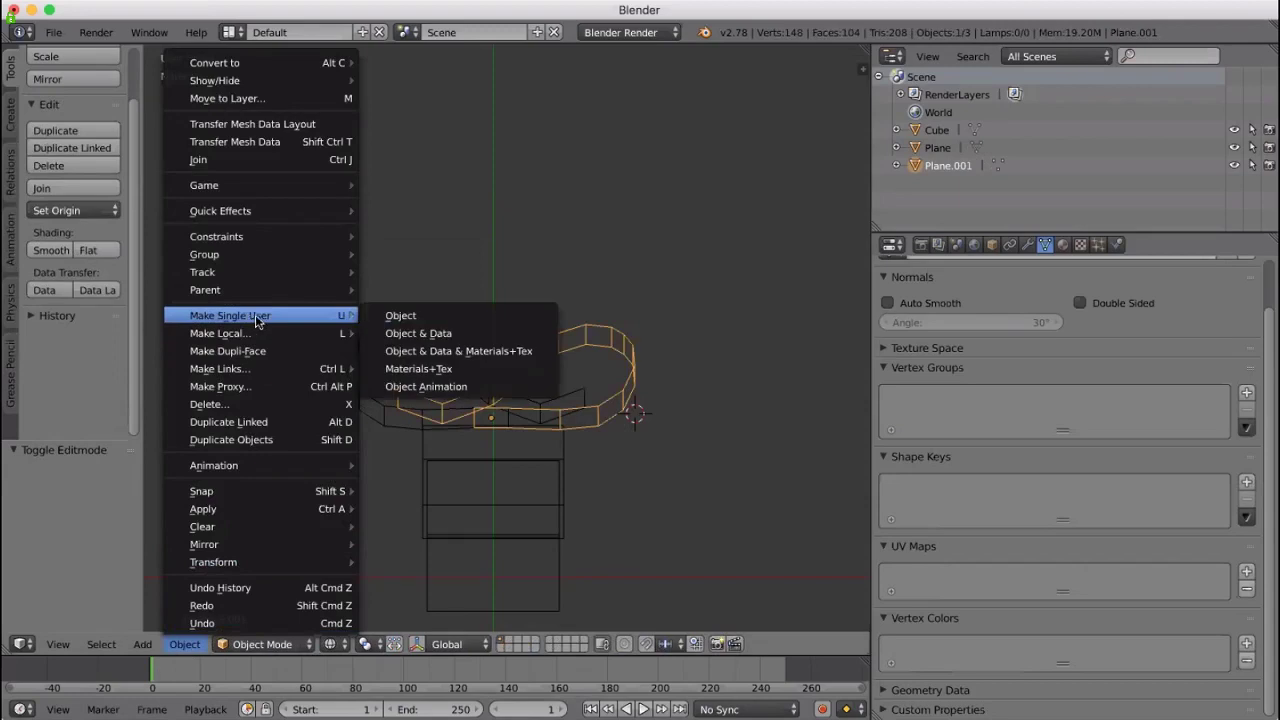
left_click(418, 333)
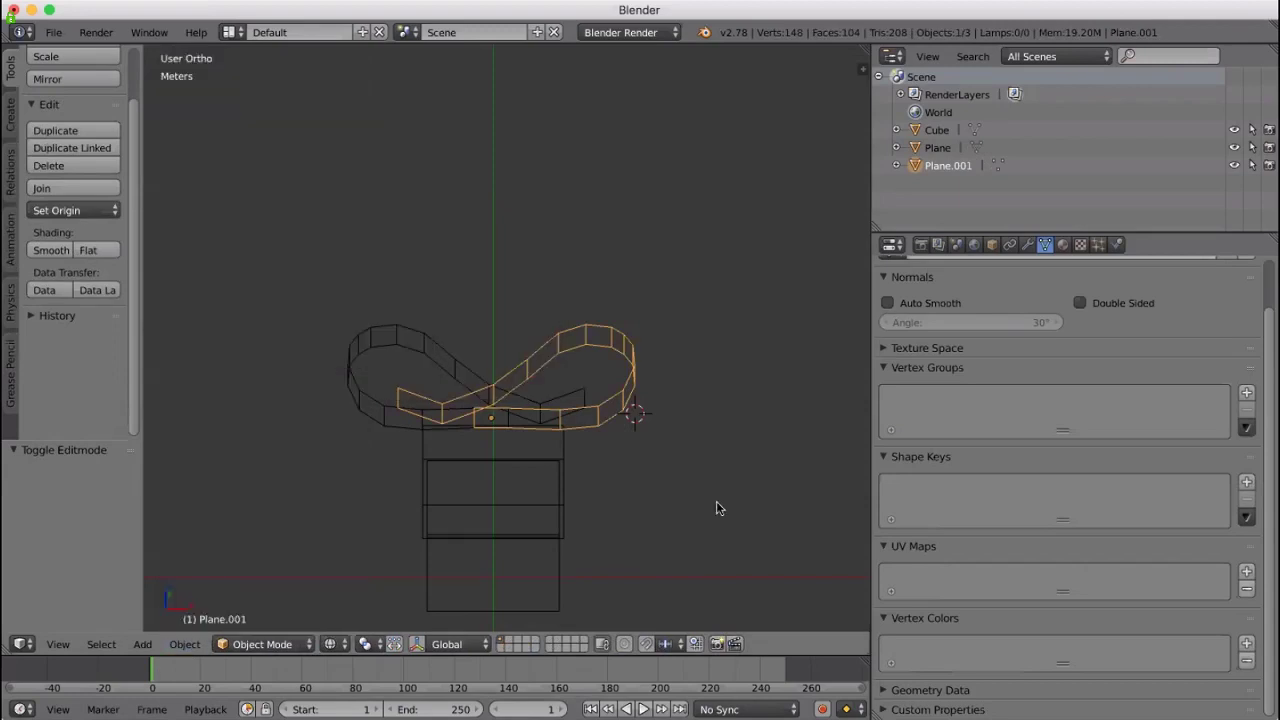
middle_click_drag(700, 477, 697, 521)
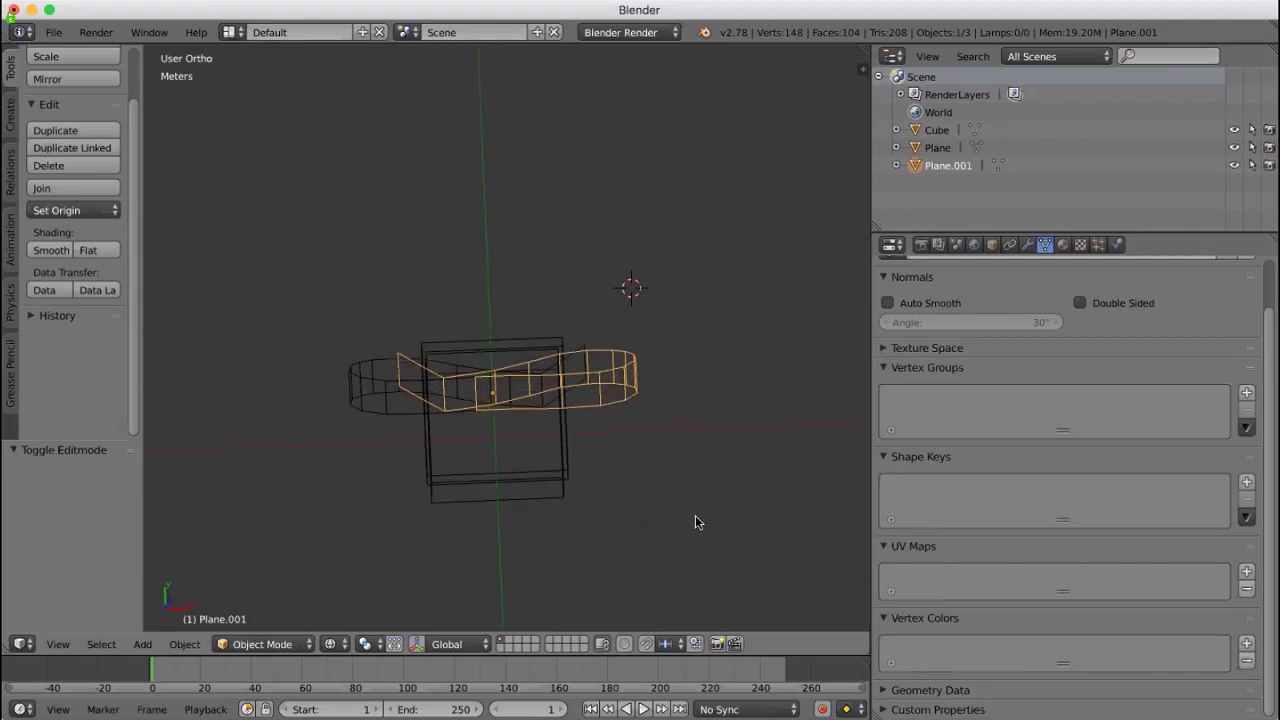
key("KP_1")
key("KP_7")
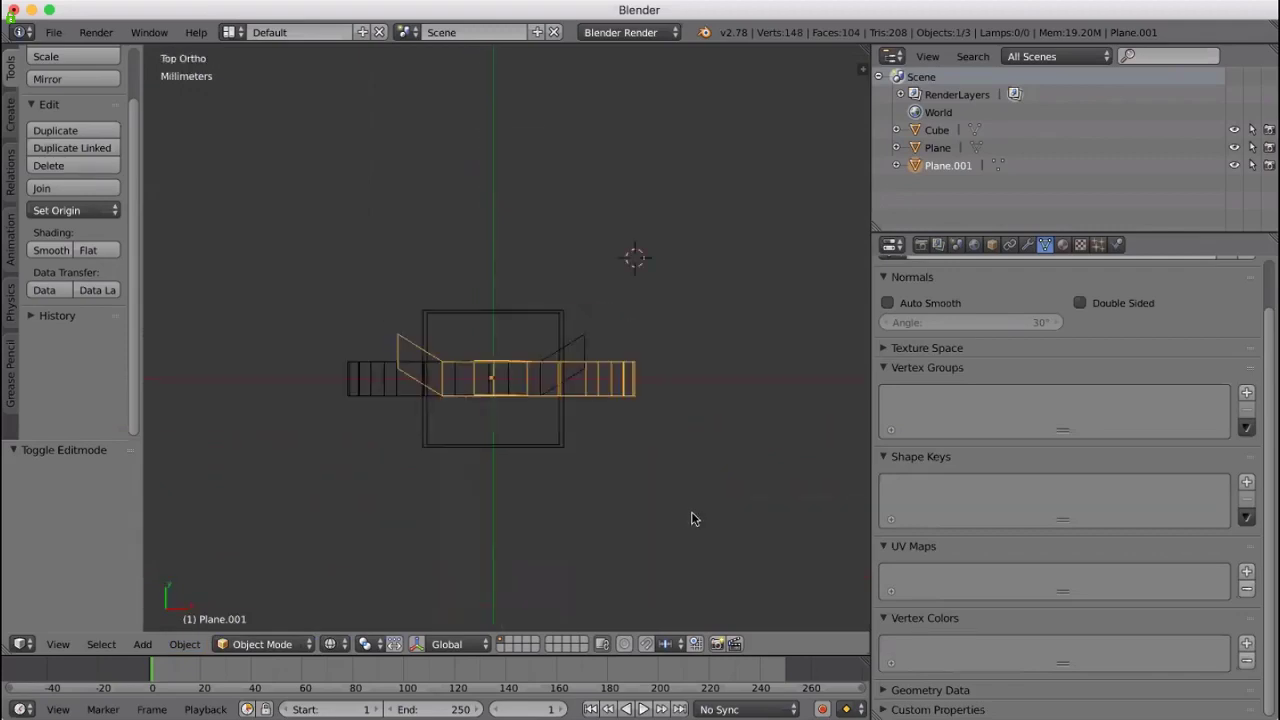
Check the Plane strip's end vertices, then make its Object & Data single-user for selected objects
right_click(583, 358)
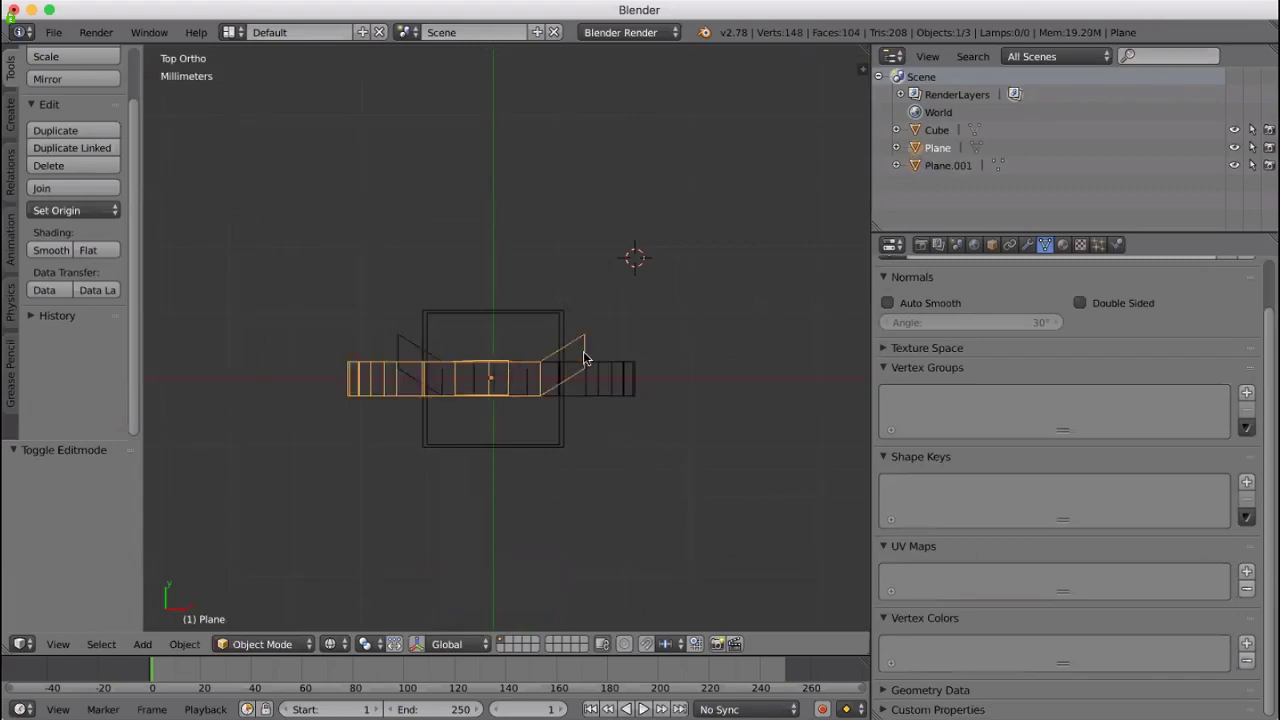
key("Tab")
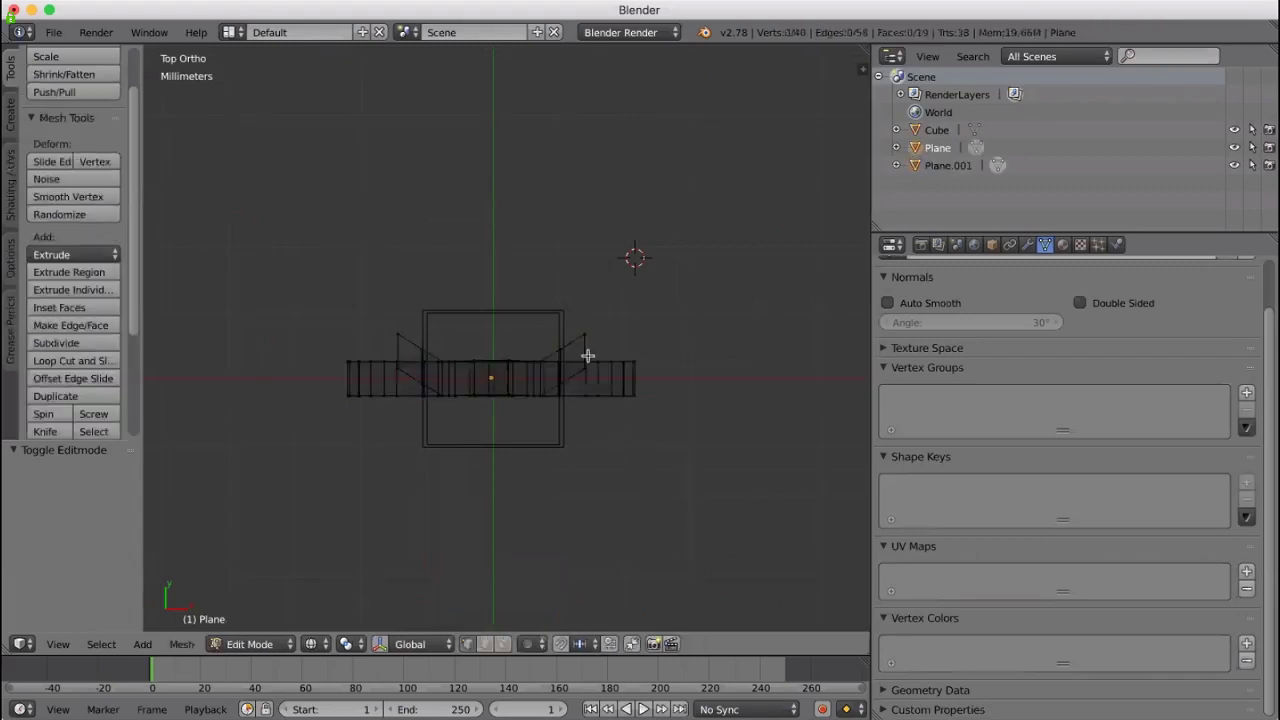
right_click(587, 357)
right_click(587, 342)
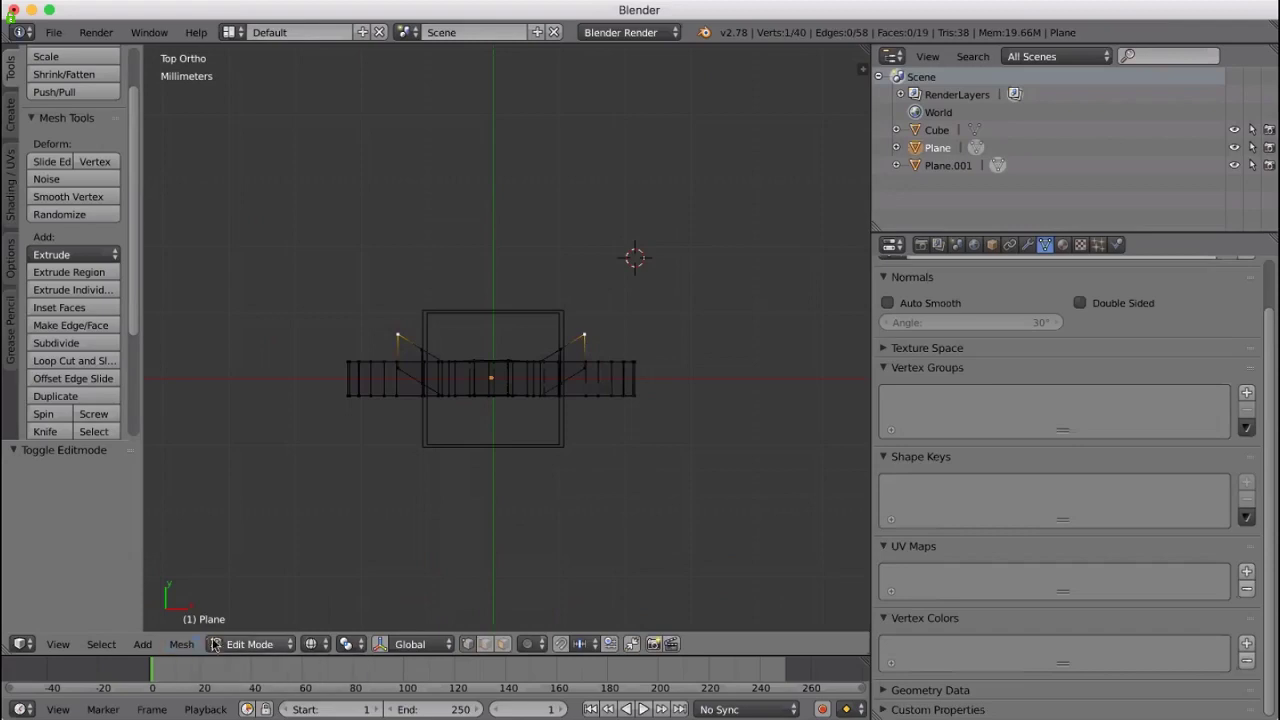
left_click(252, 644)
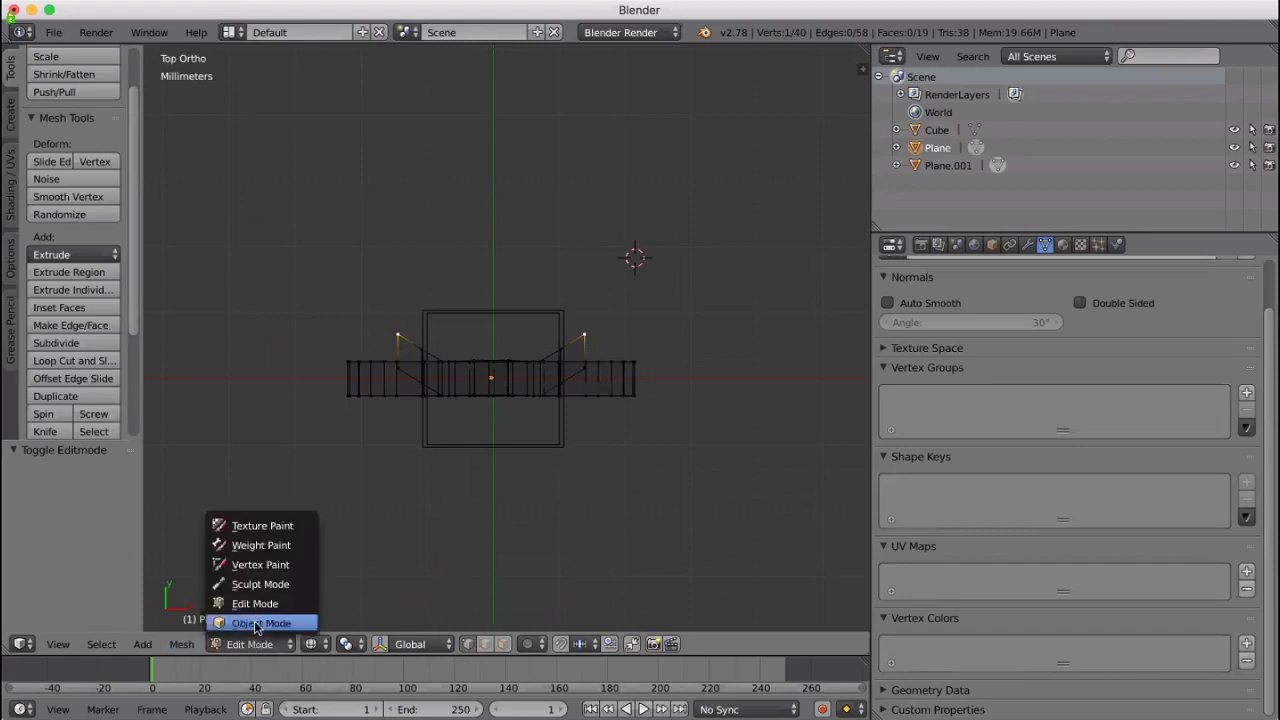
left_click(258, 623)
left_click(180, 645)
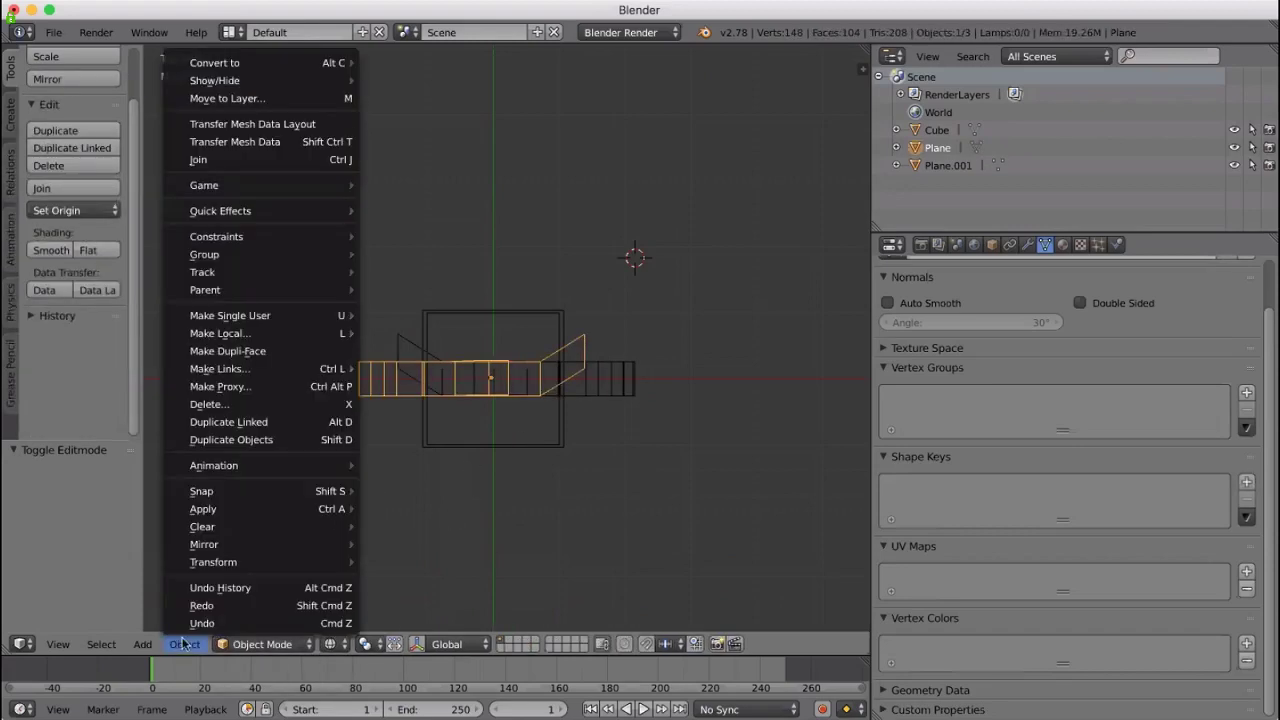
mouse_move(240, 316)
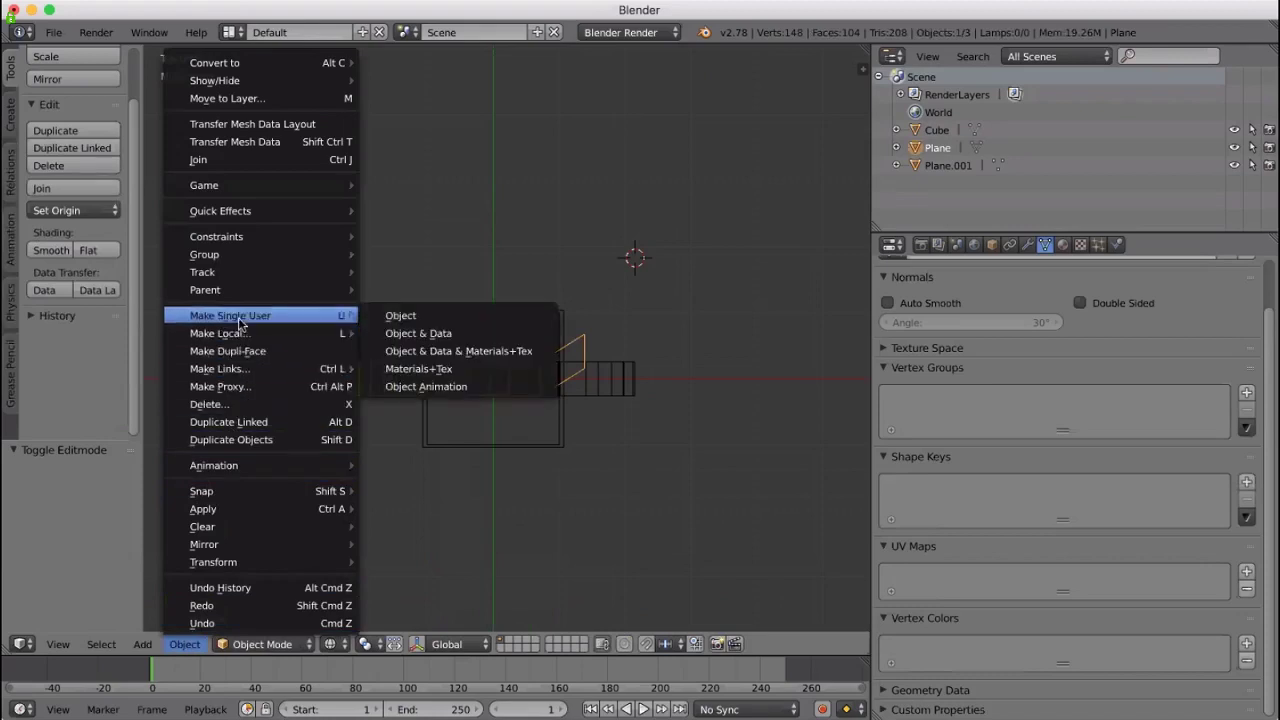
left_click(424, 335)
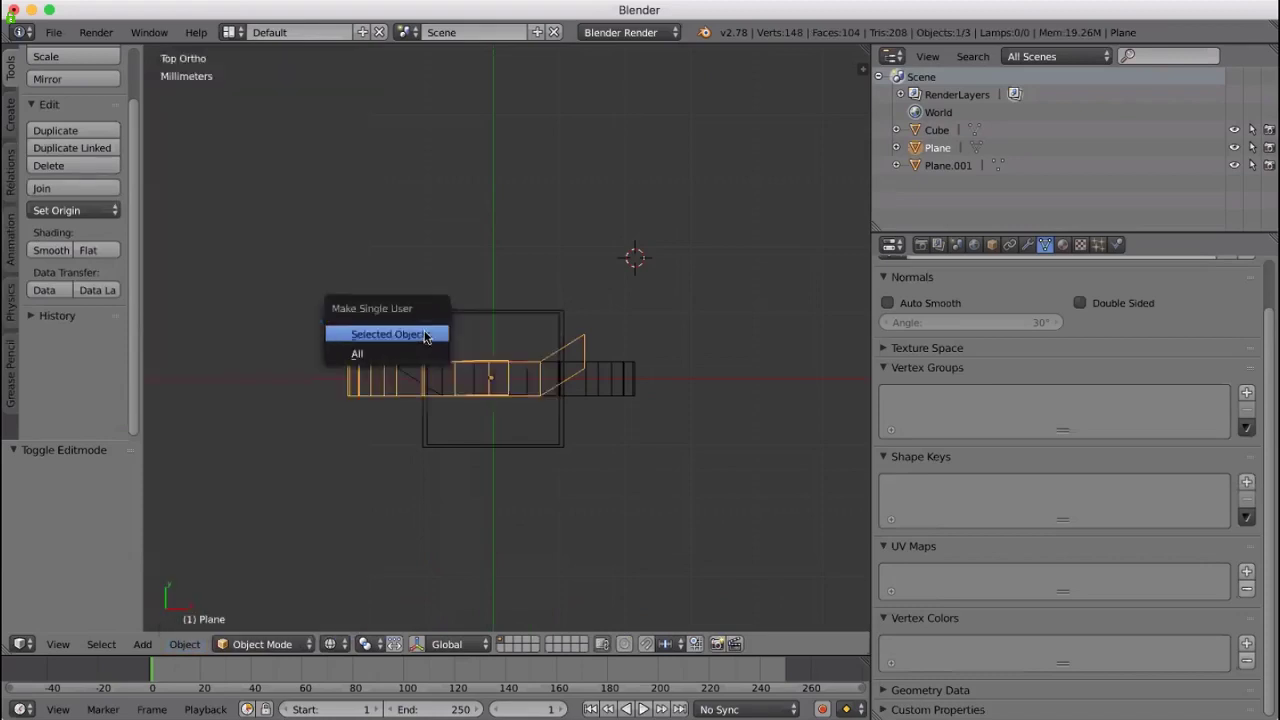
left_click(424, 335)
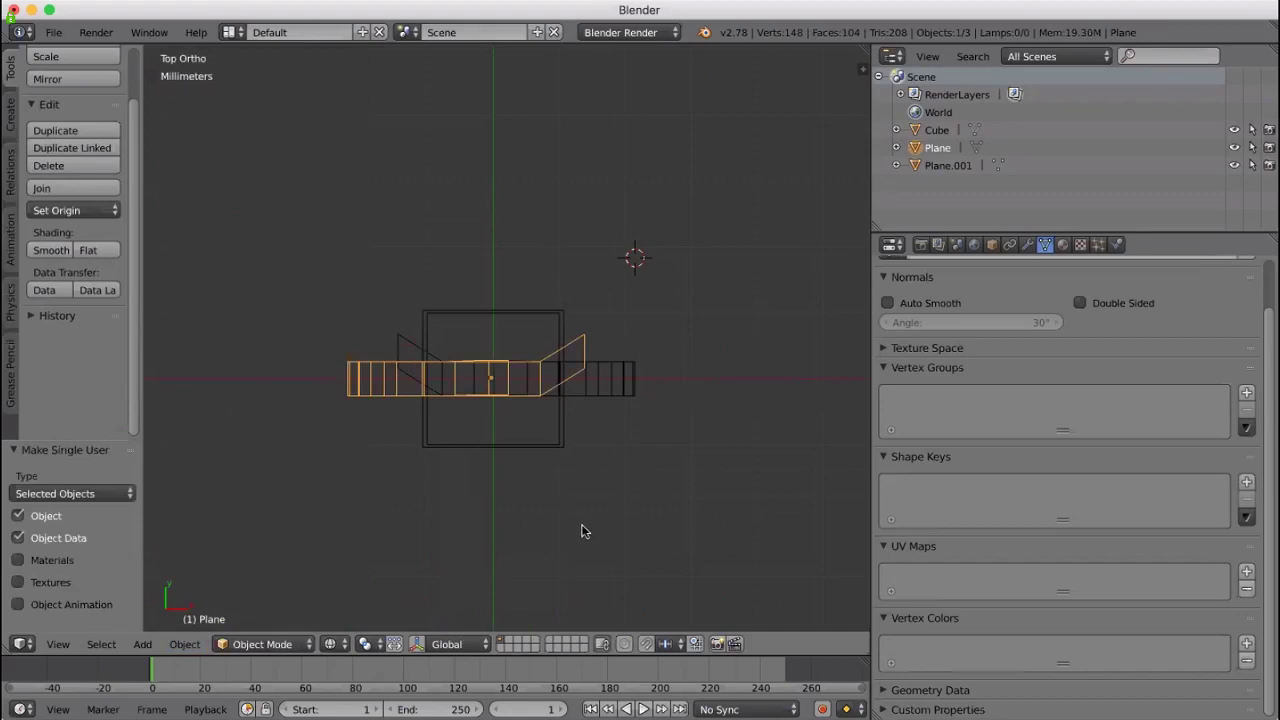
key("Tab")
Select the strip's four angled-end vertices and move them -3.224mm along Y
right_click(584, 368)
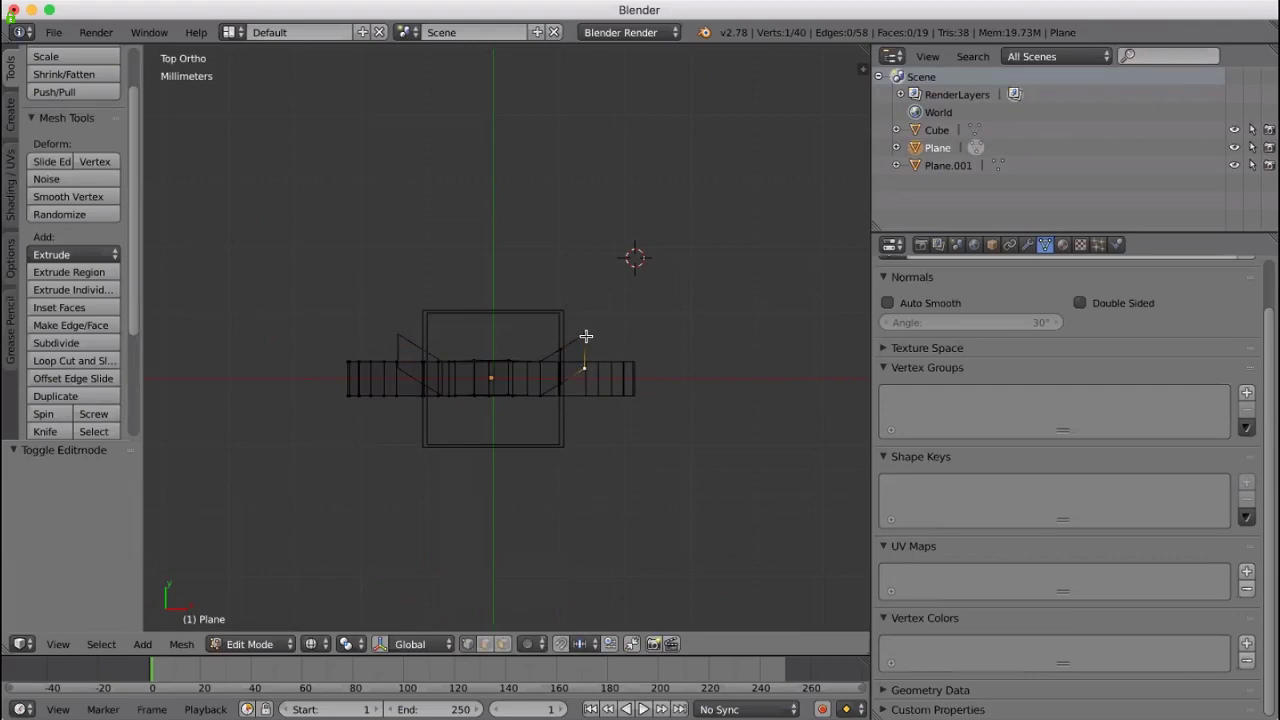
right_click(585, 337, "shift")
right_click(585, 367)
right_click(585, 340, "shift")
right_click(561, 382, "shift")
key("g")
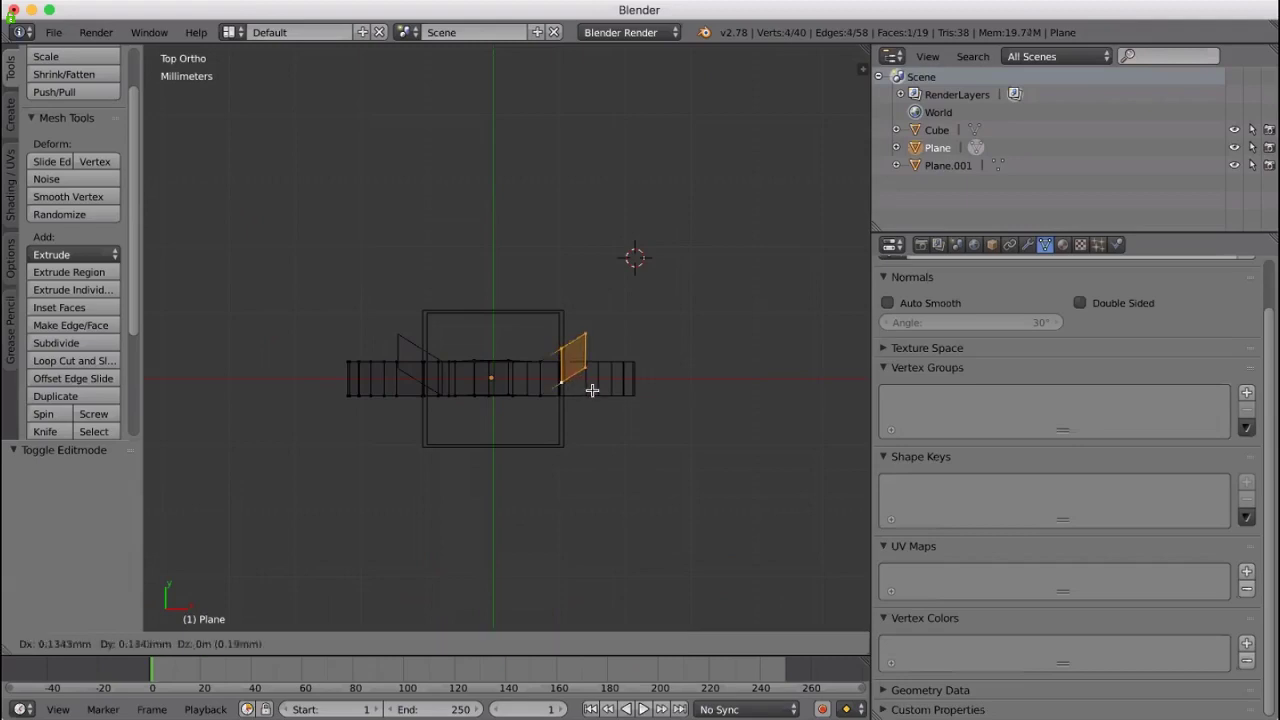
key("y")
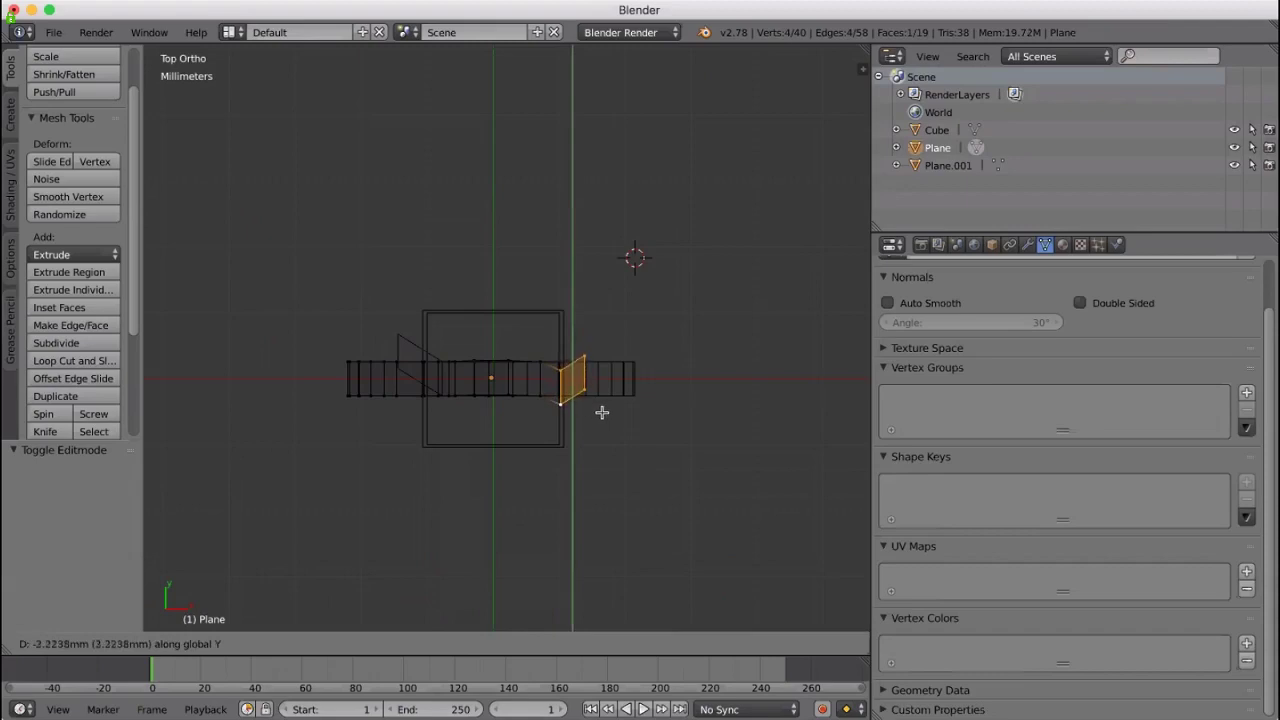
left_click(605, 412)
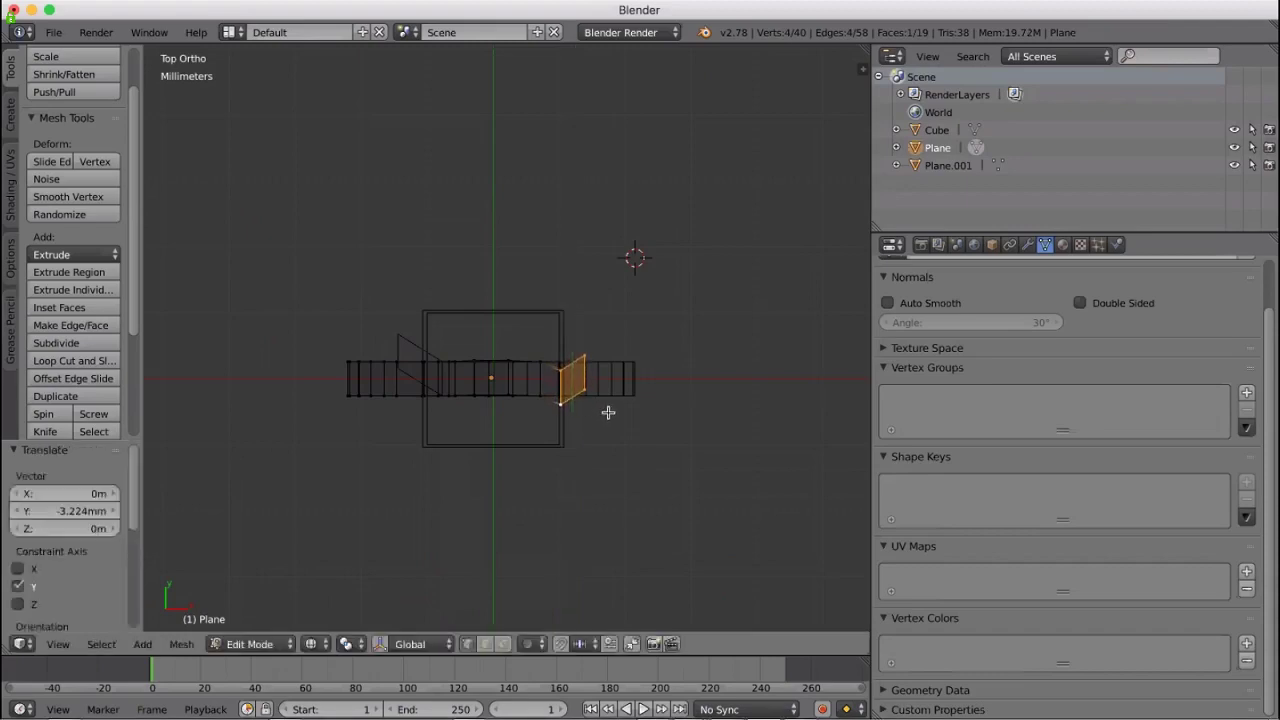
Move a single vertex -5.507mm along Y, then select all vertices of the strip
key("a")
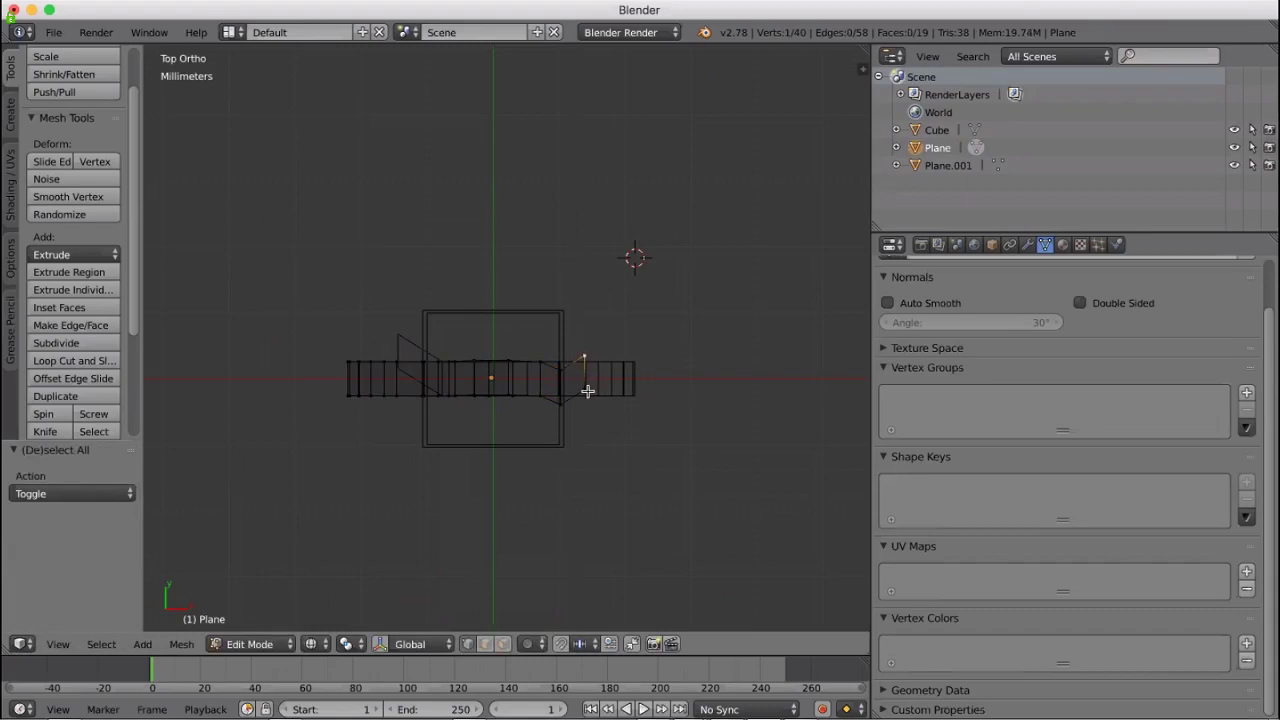
key("g")
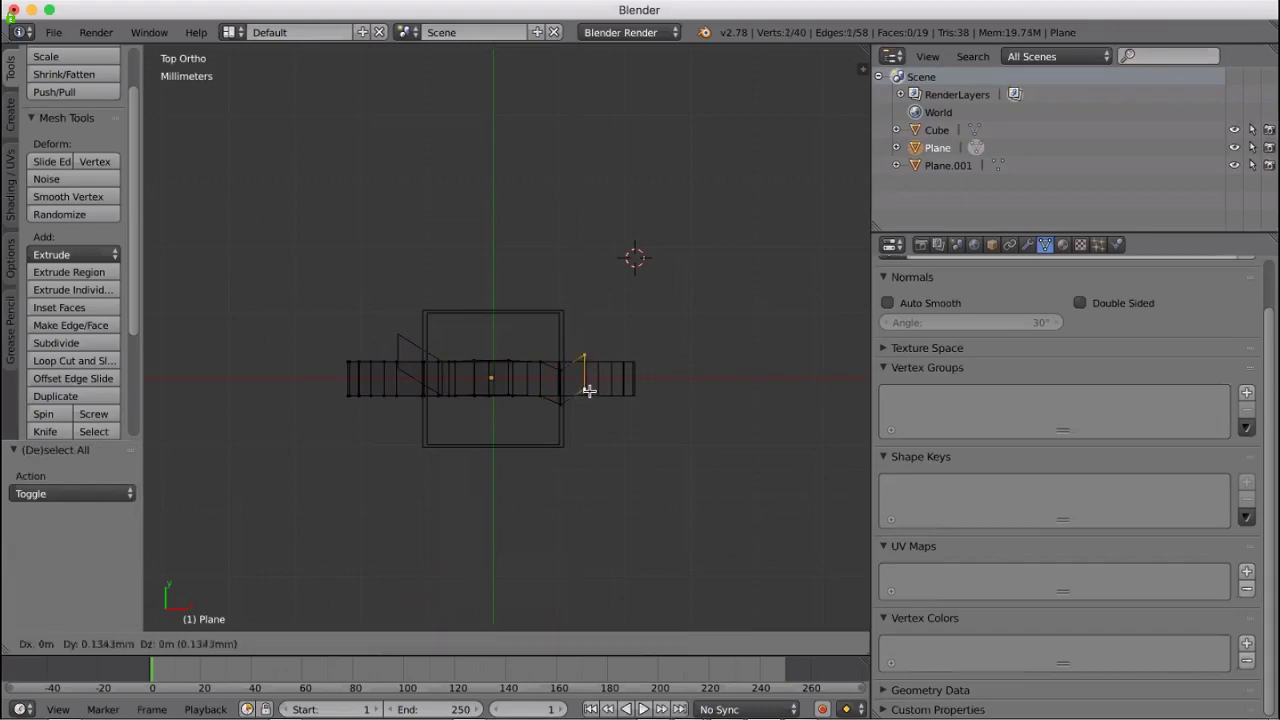
key("y")
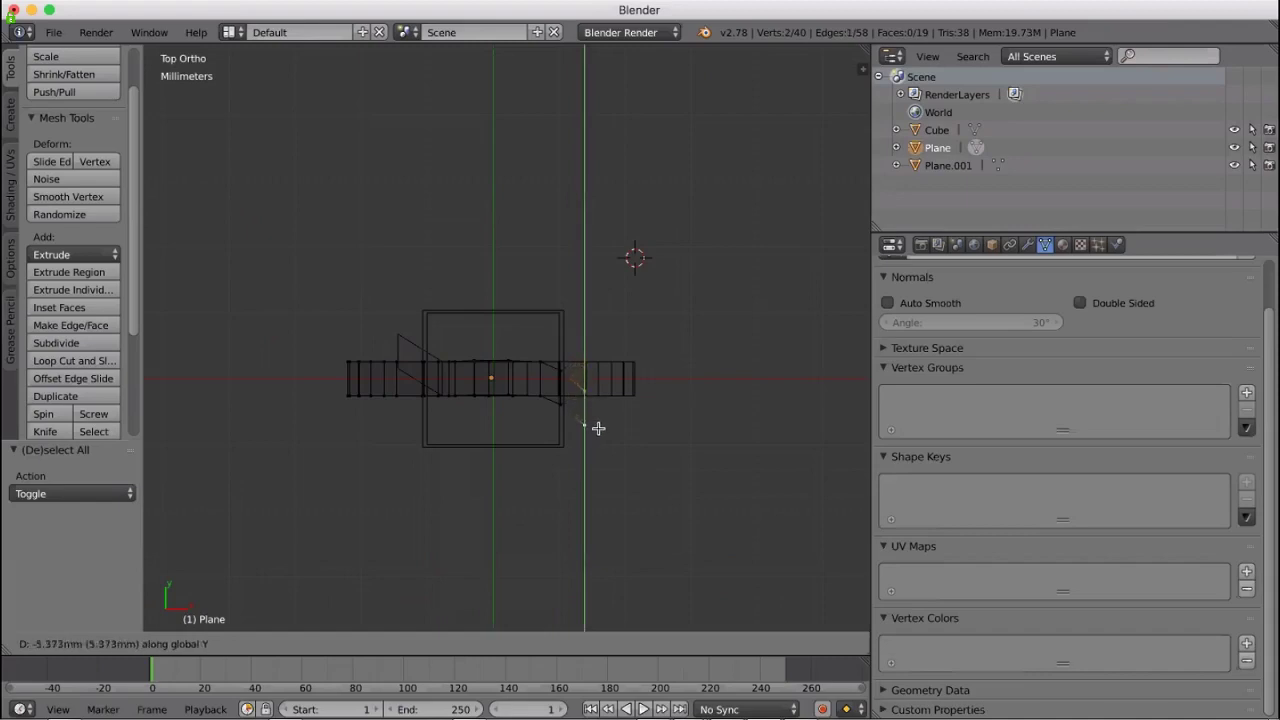
left_click(599, 428)
middle_click_drag(657, 461, 624, 484)
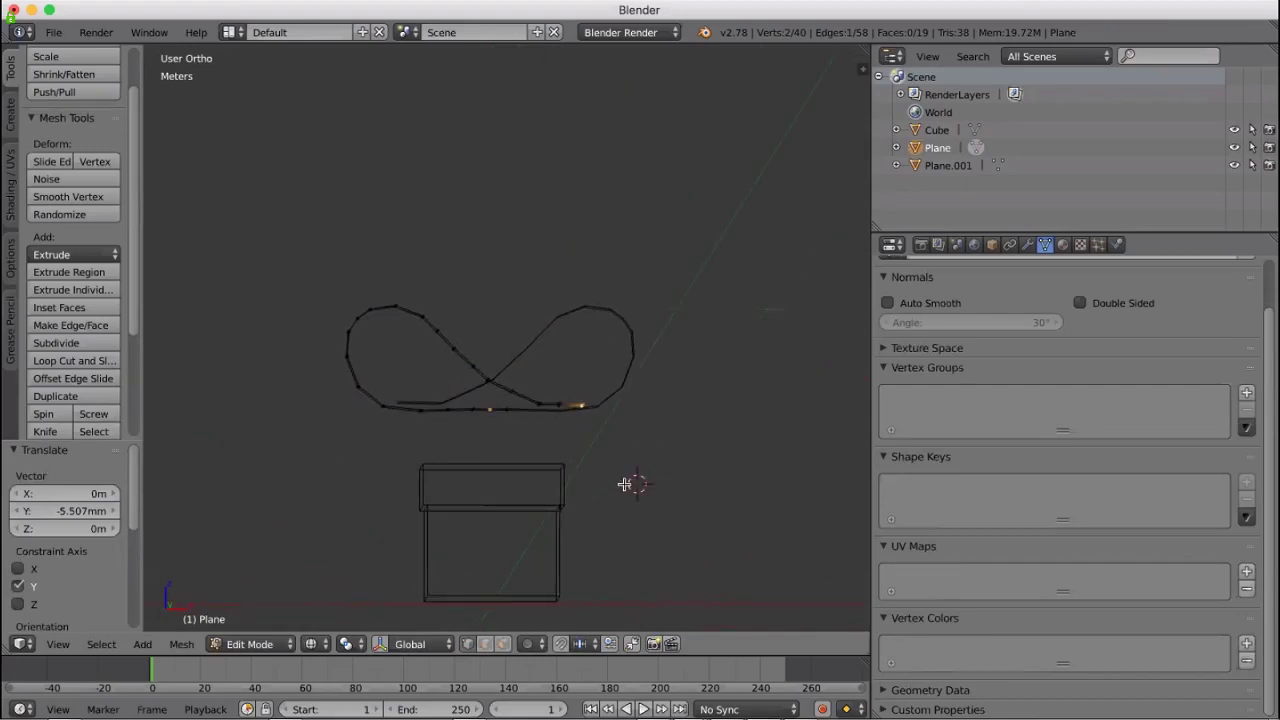
key("a")
key("a")
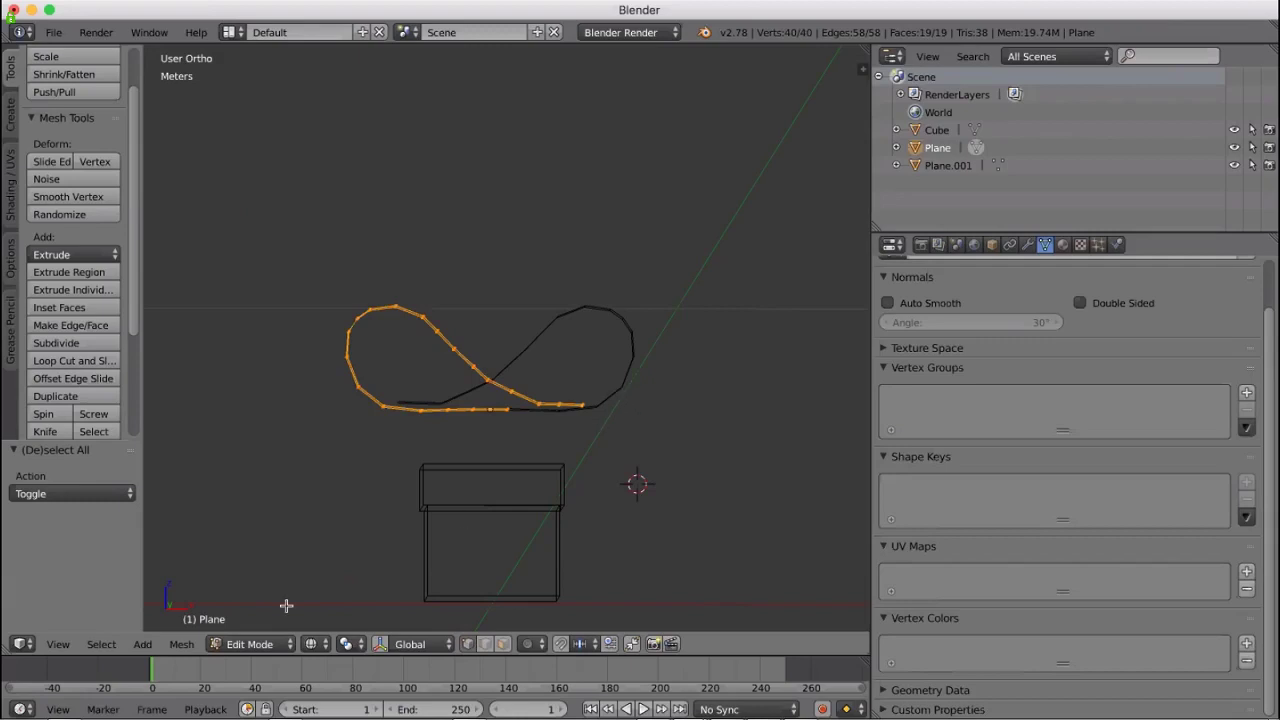
Return to Object Mode, select both bow strips and shrink them to 0.48 from the top view
left_click(245, 644)
left_click(282, 622)
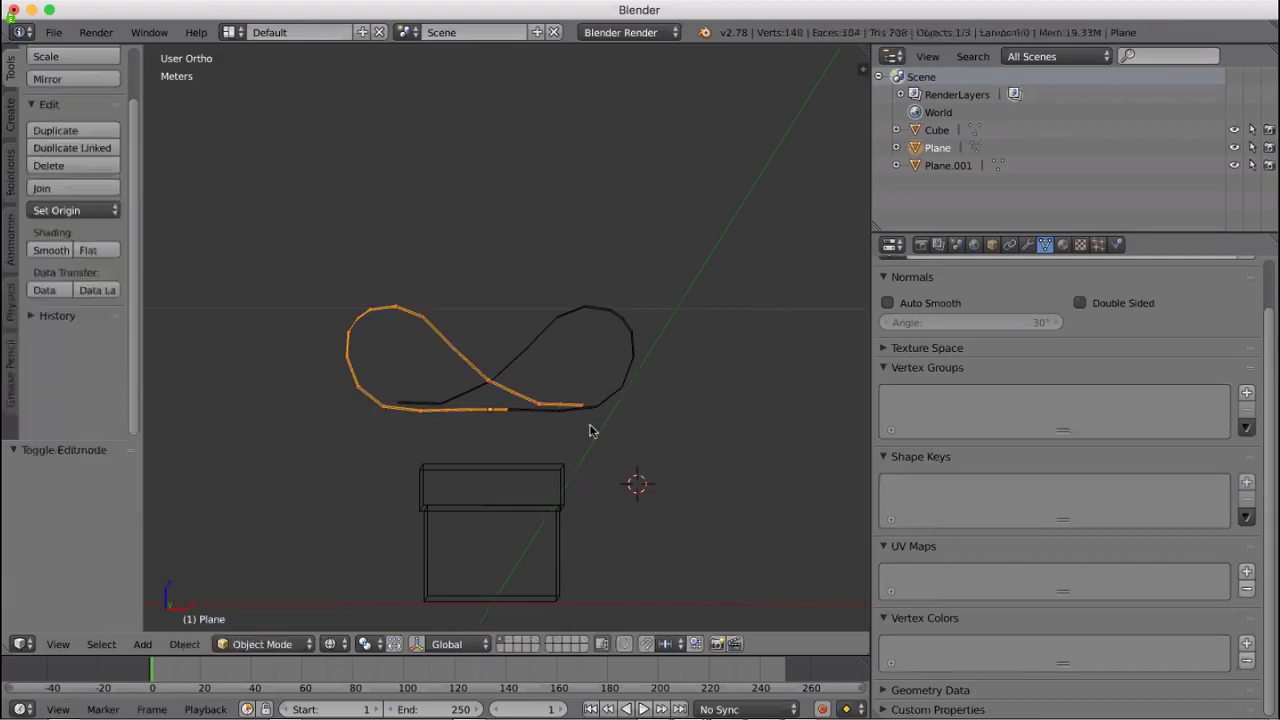
right_click(624, 386, "shift")
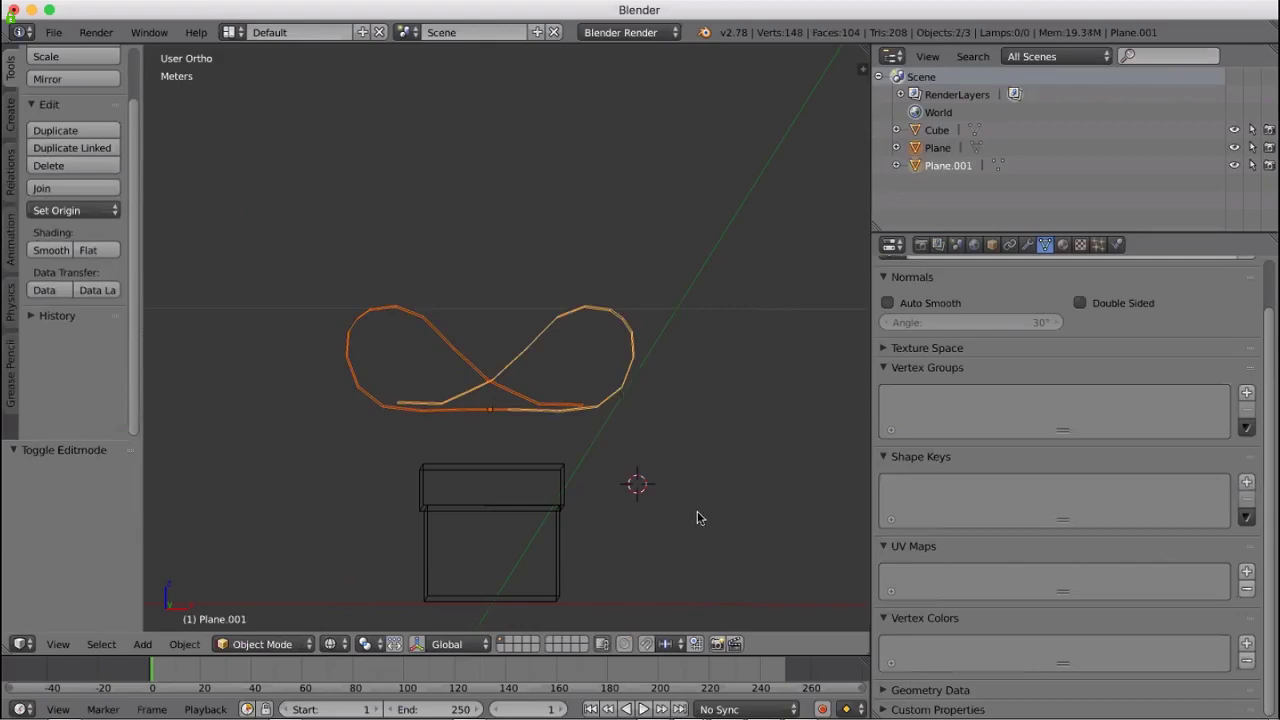
key("KP_7")
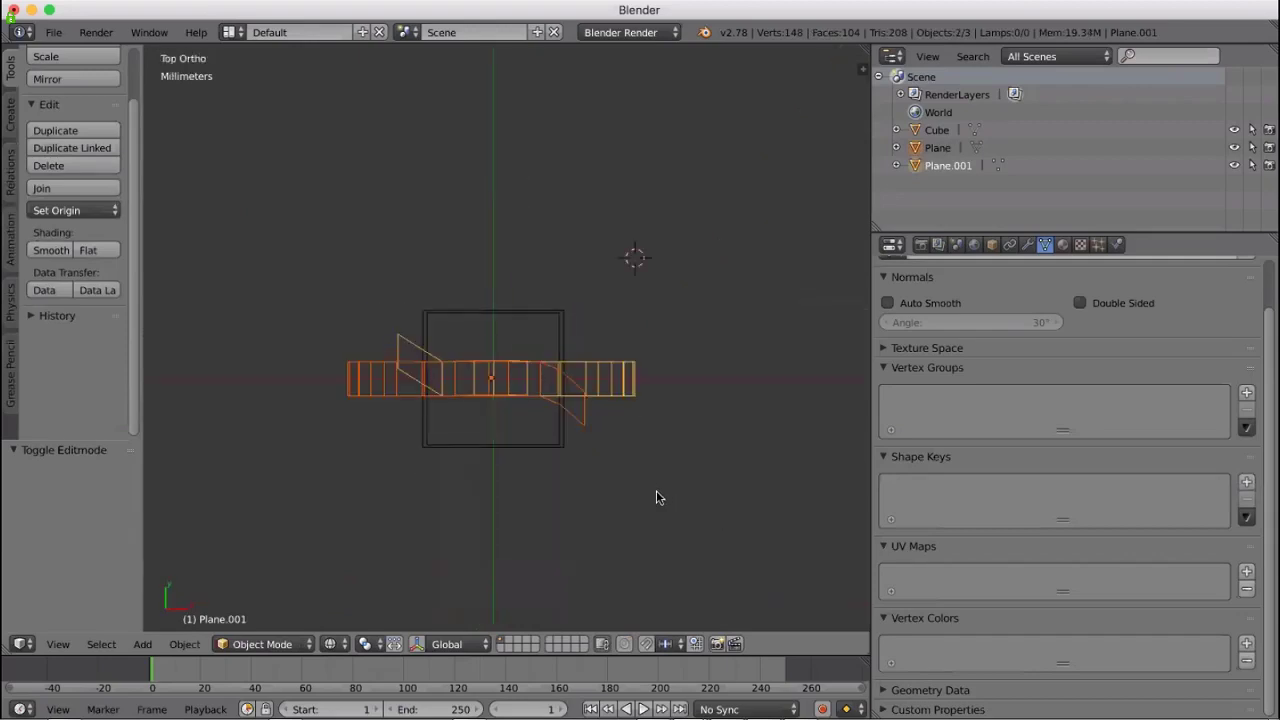
key("s")
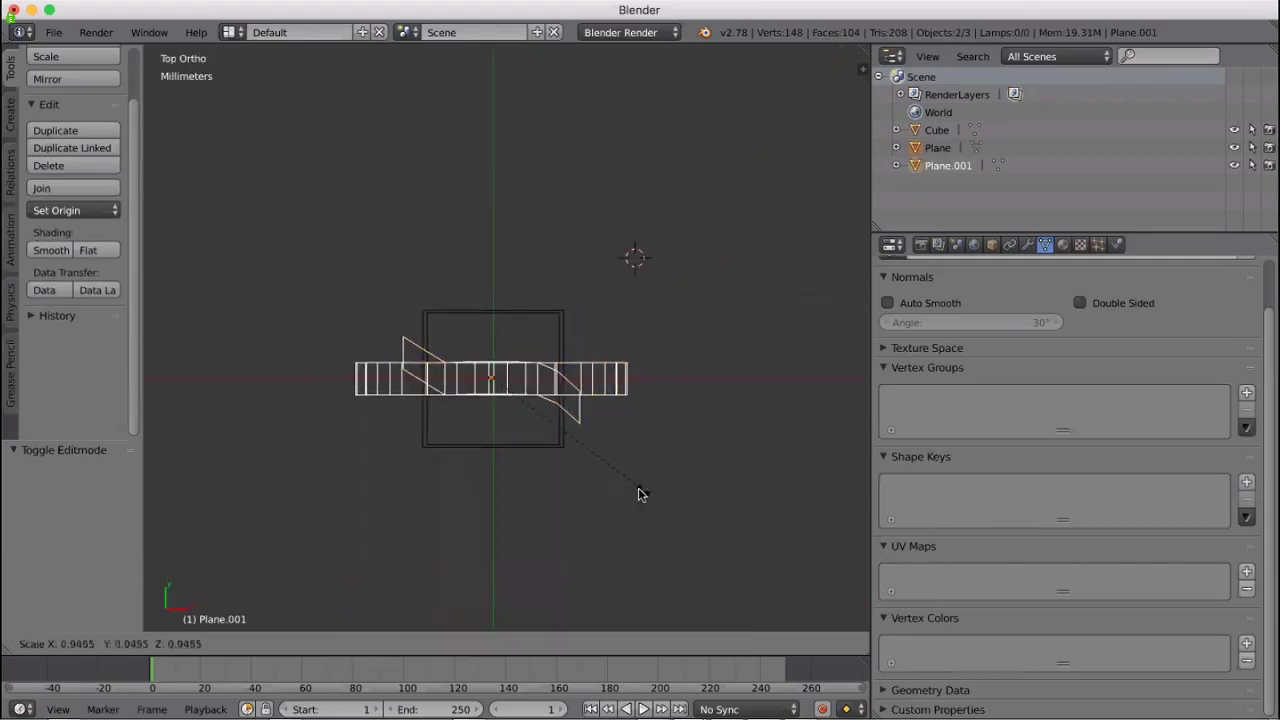
left_click(560, 430)
middle_click_drag(600, 463, 618, 403)
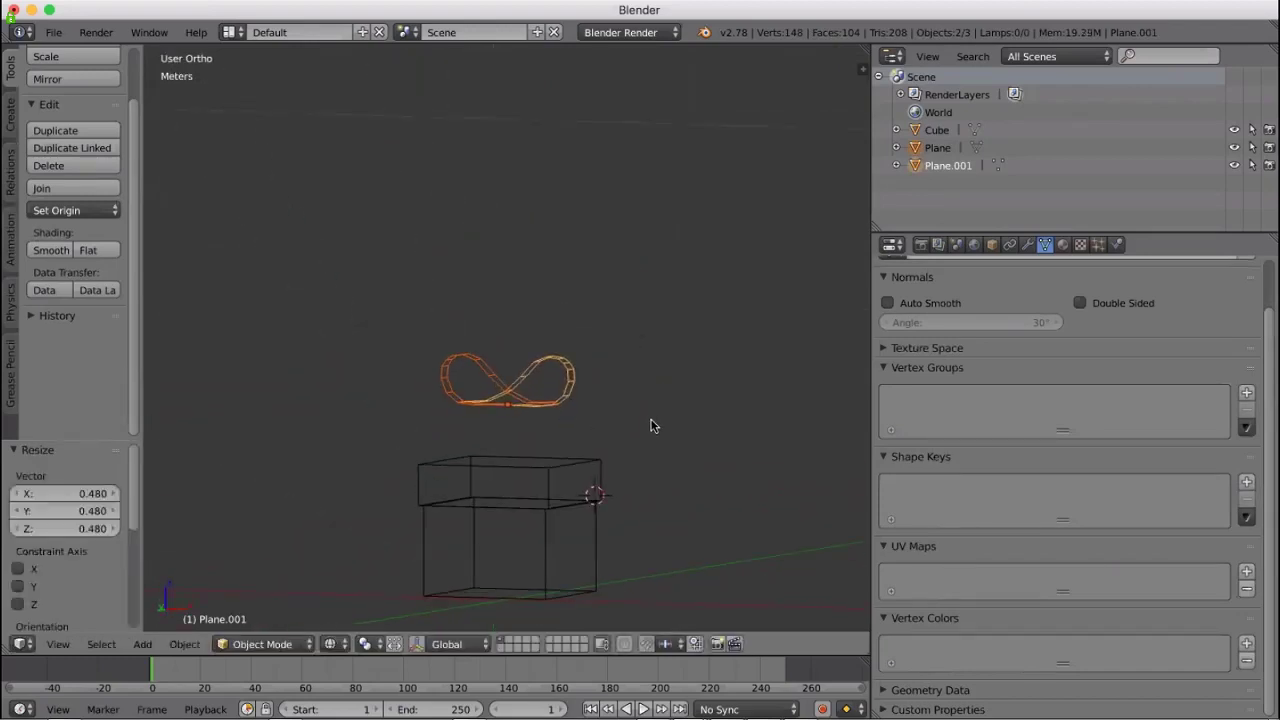
Lower the bow strips onto the top of the box in front view
key("KP_1")
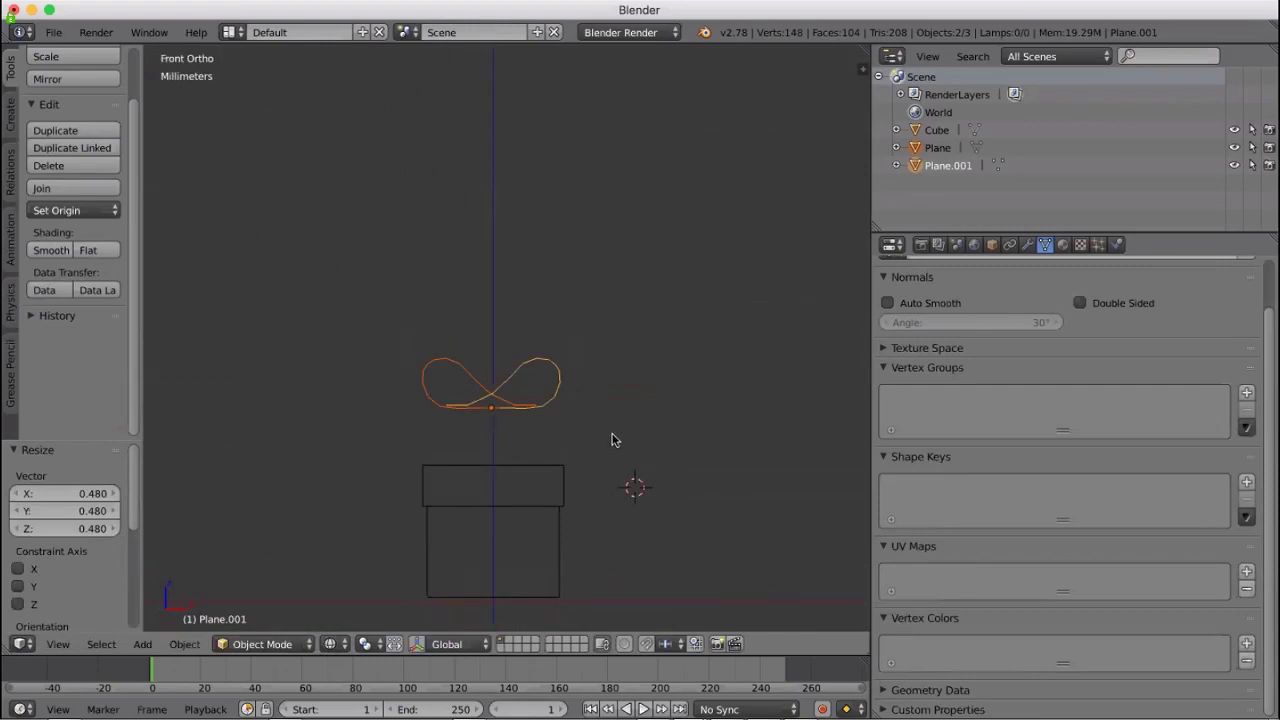
key("g")
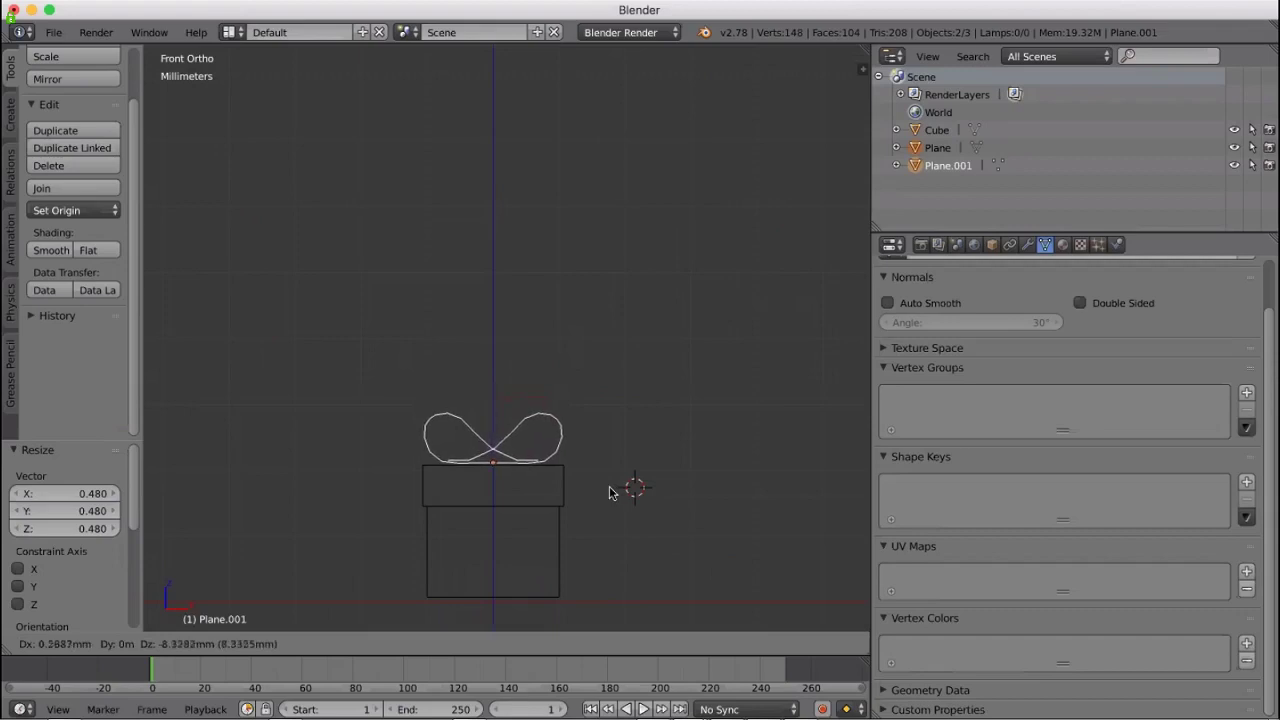
left_click(609, 492)
middle_click_drag(646, 465, 657, 491)
Widen the bow 1.459 times along X
key("s")
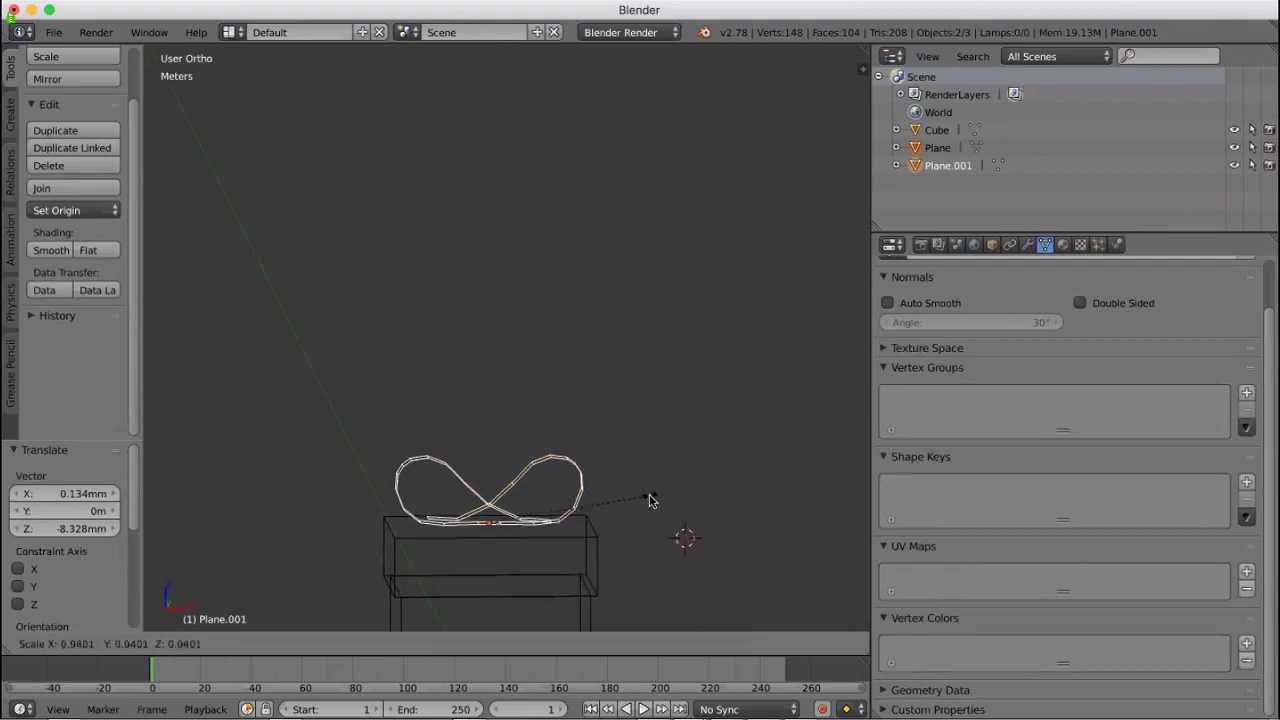
key("x")
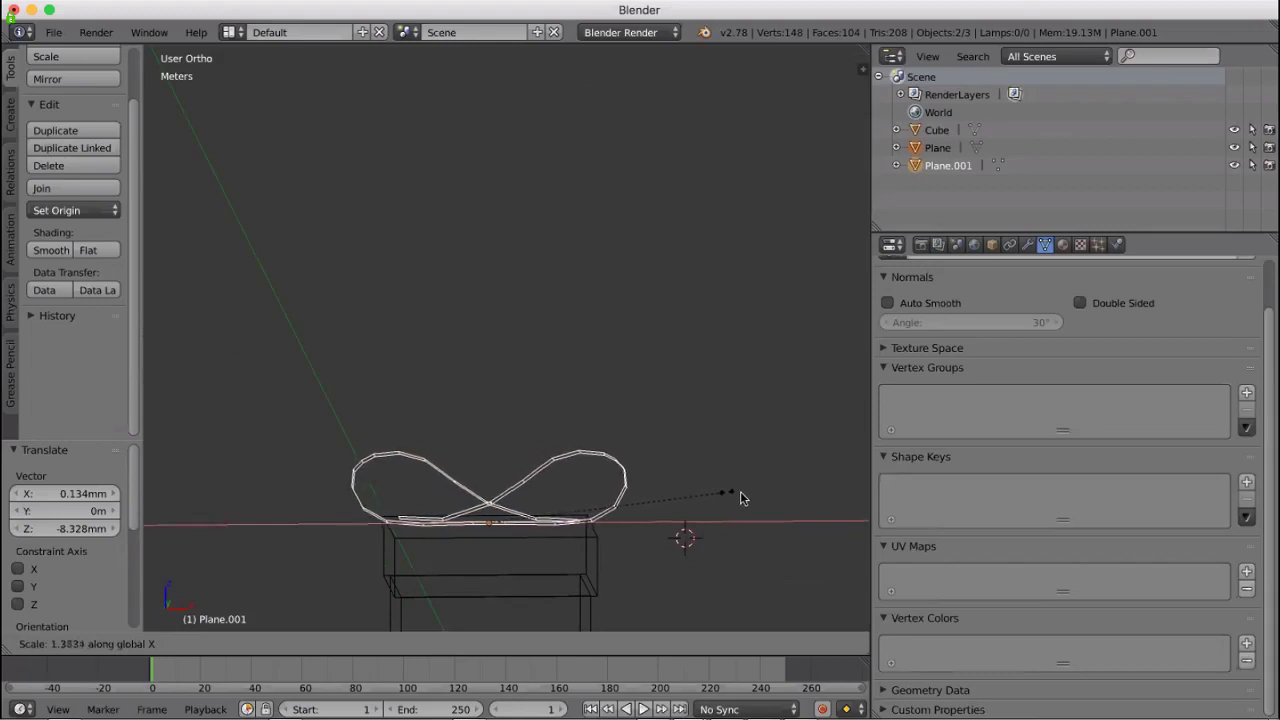
left_click(700, 490)
middle_click_drag(700, 490, 661, 510)
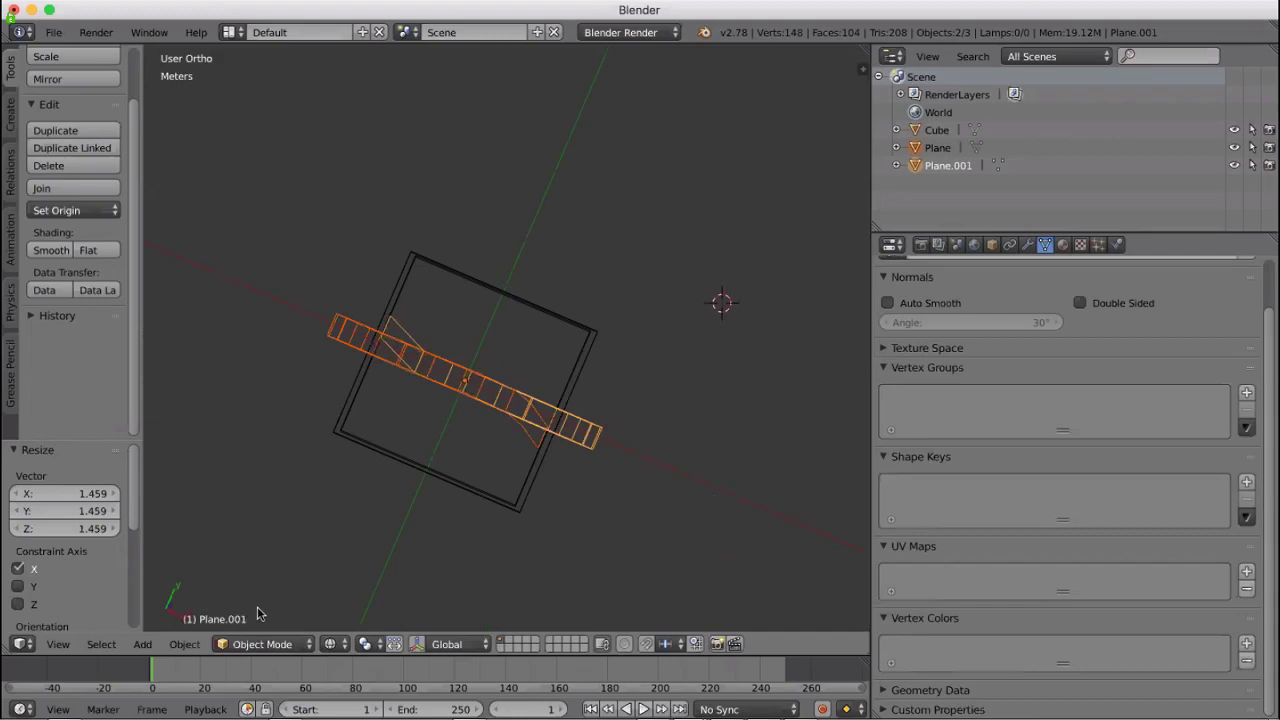
Duplicate the selected ribbon strips and rotate the copy around Z
left_click(185, 645)
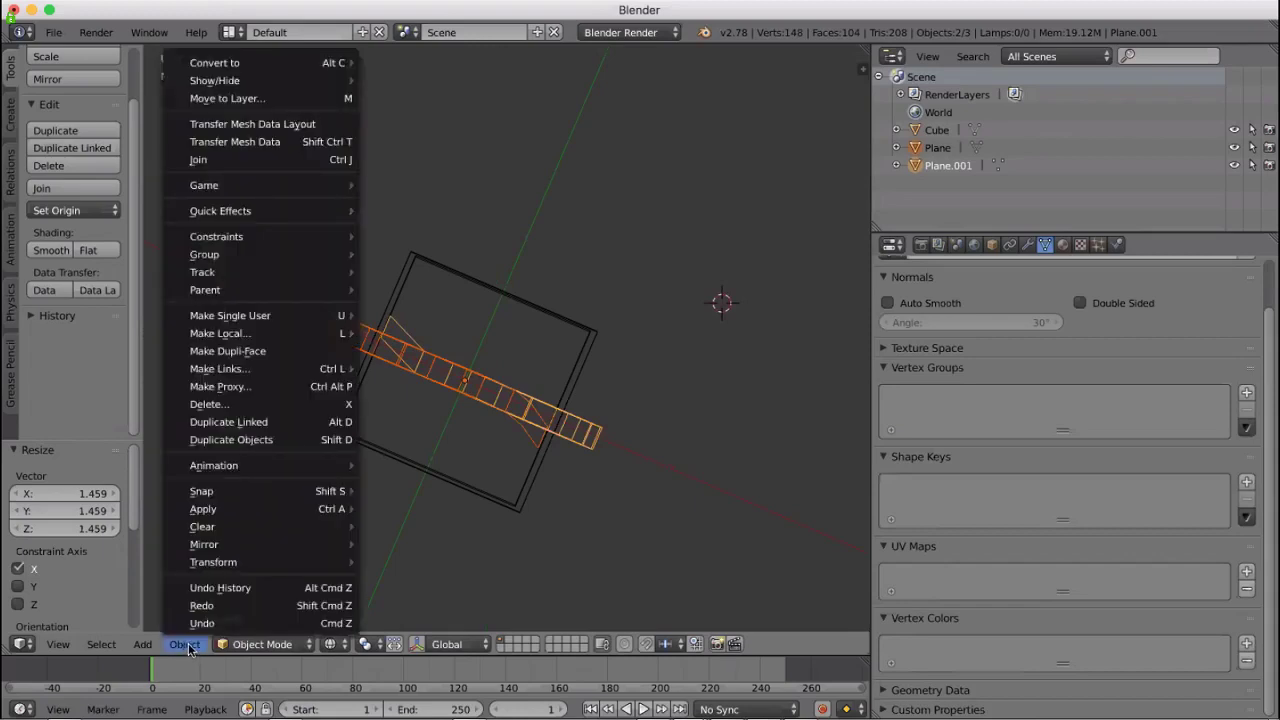
left_click(256, 441)
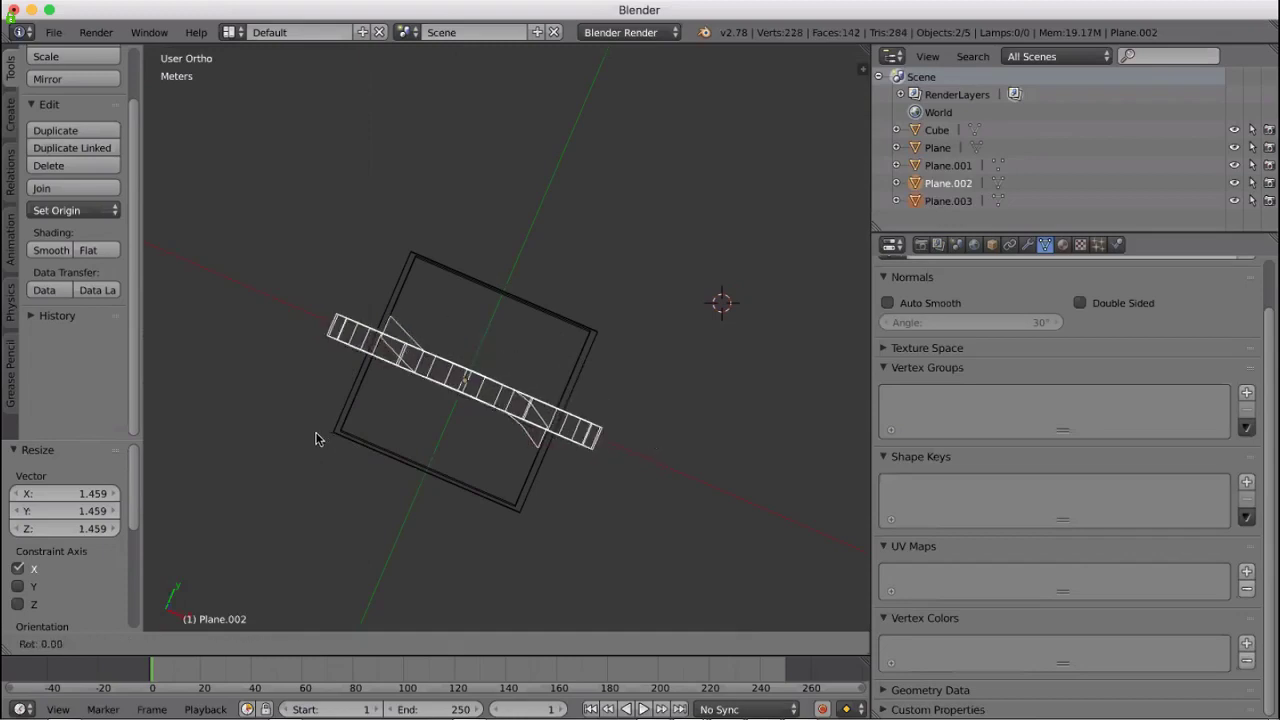
key("r")
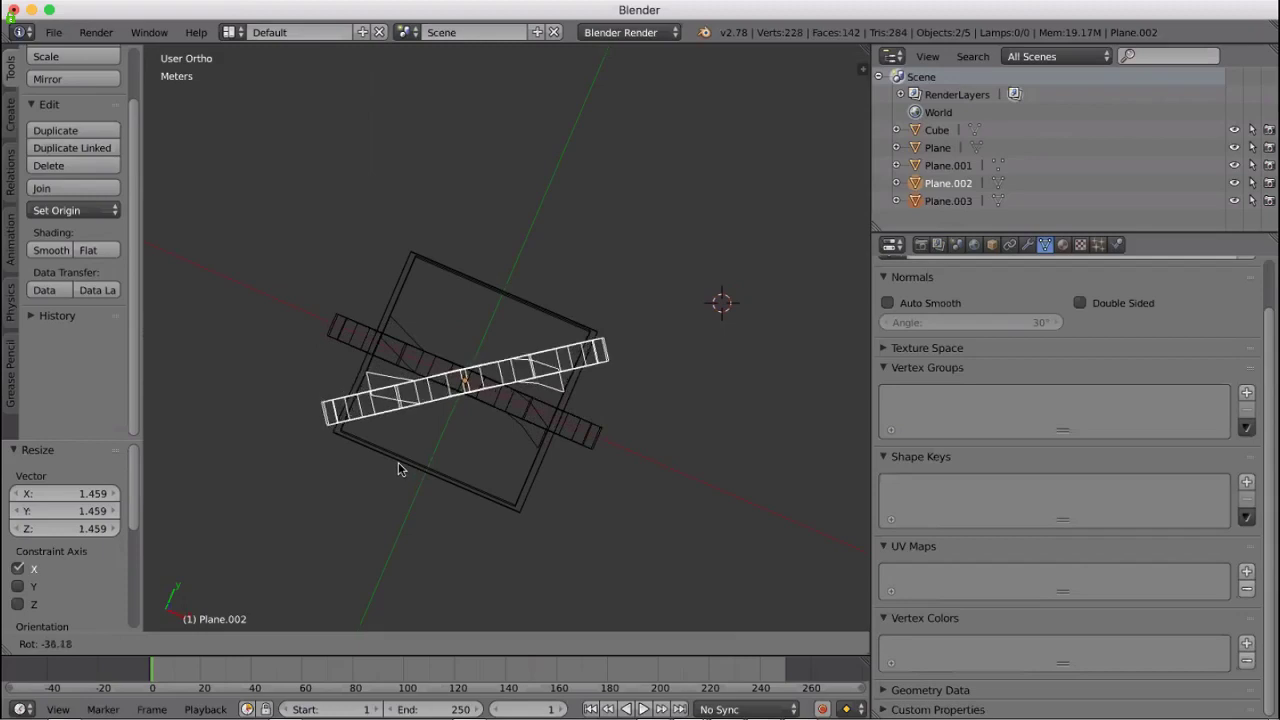
key("z")
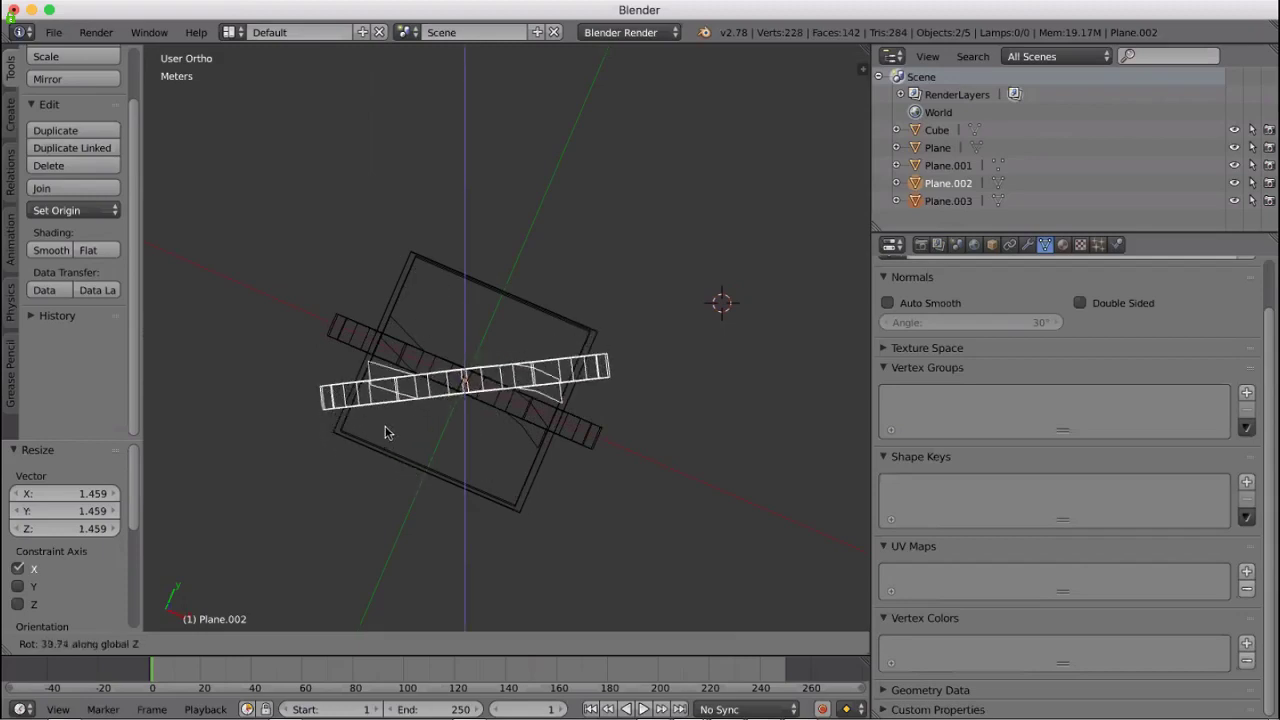
left_click(390, 434)
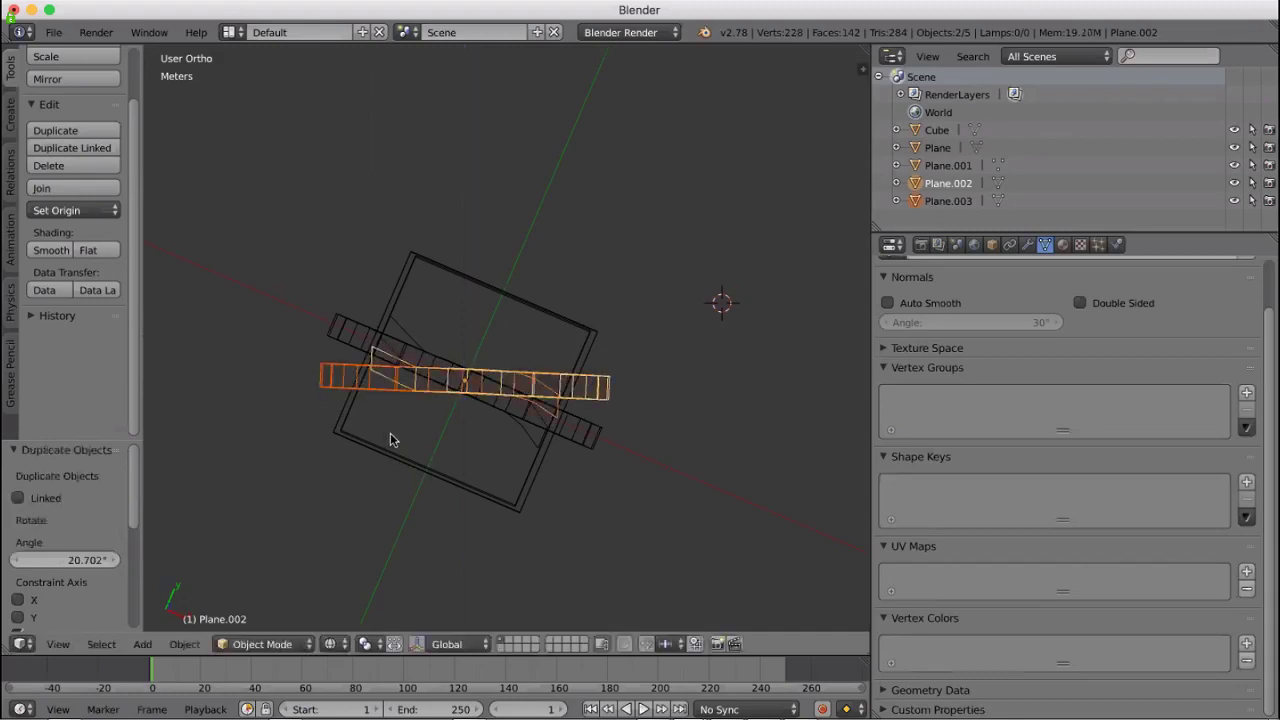
Duplicate the ribbon loop again and rotate the copy 47.565° so it crosses the others
left_click(182, 645)
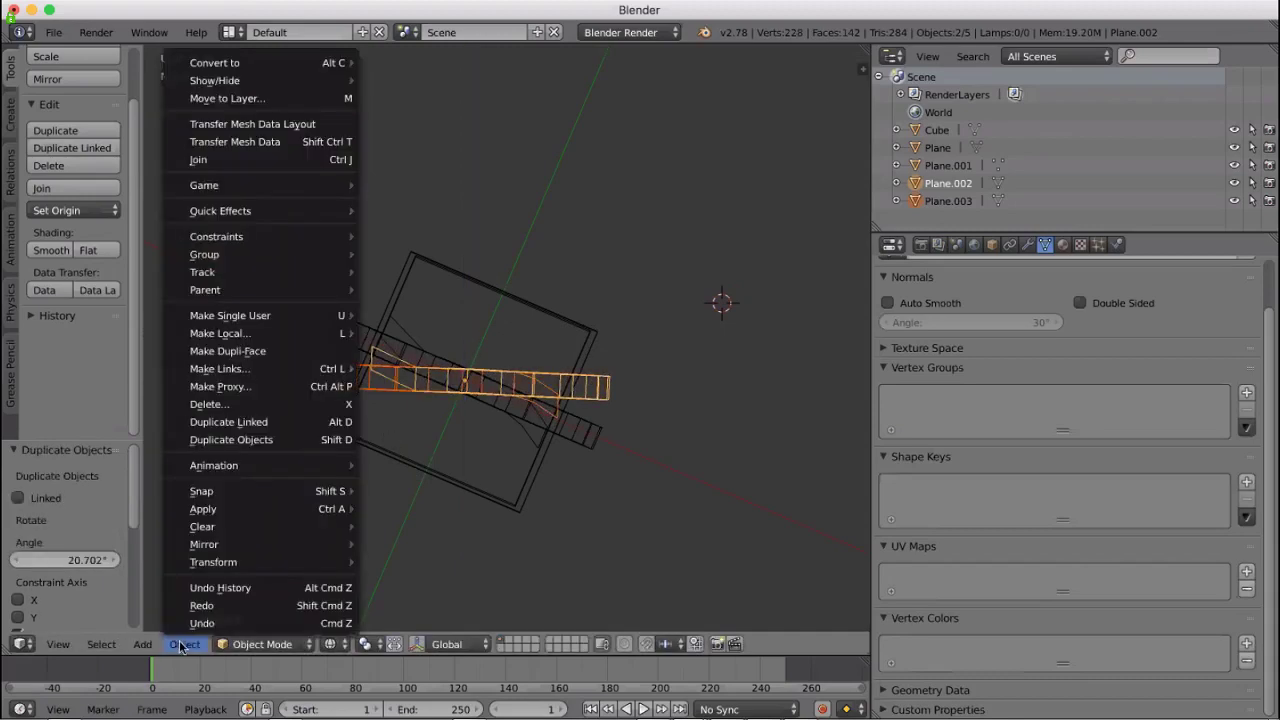
left_click(246, 440)
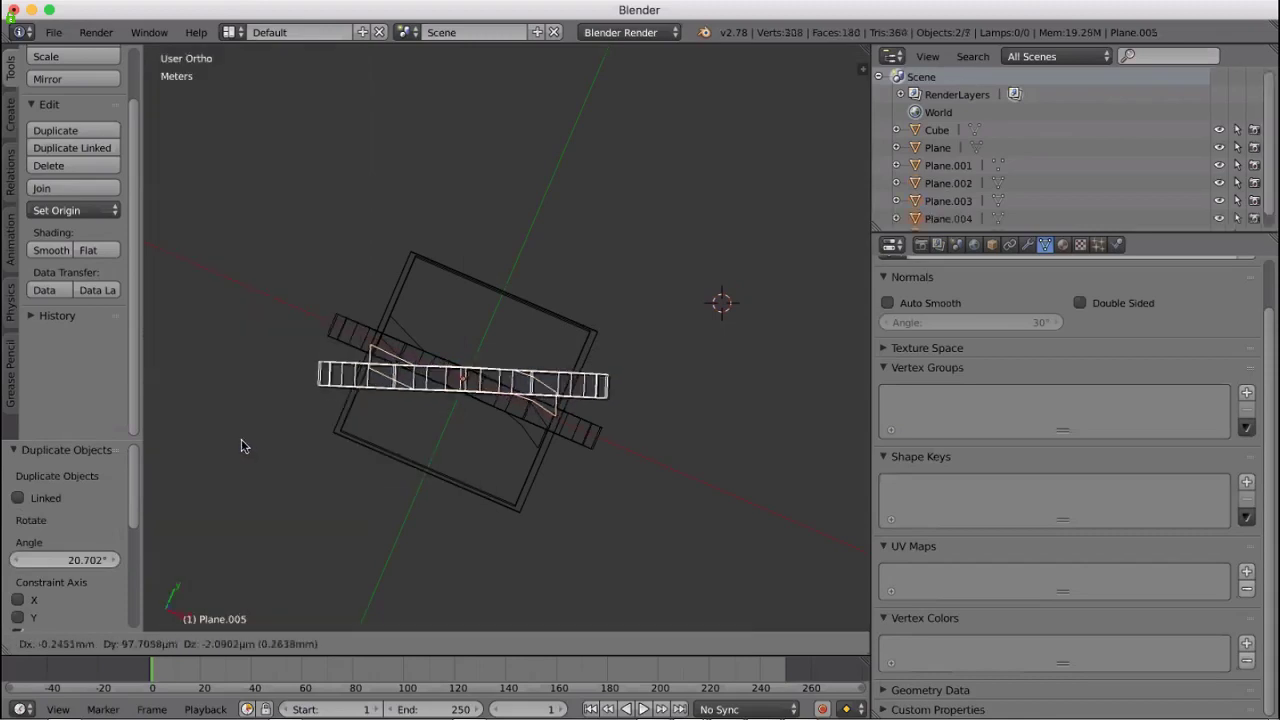
key("r")
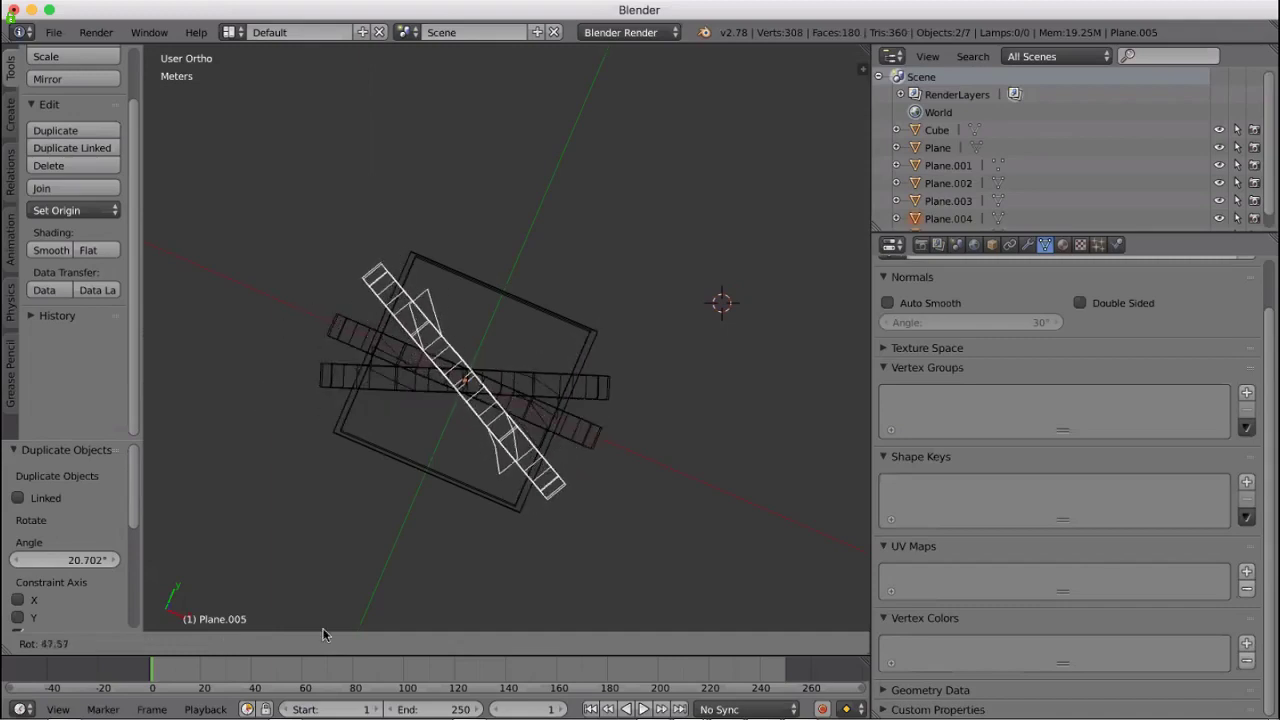
left_click(348, 586)
middle_click_drag(369, 518, 590, 437)
scroll(602, 567, "down", 3)
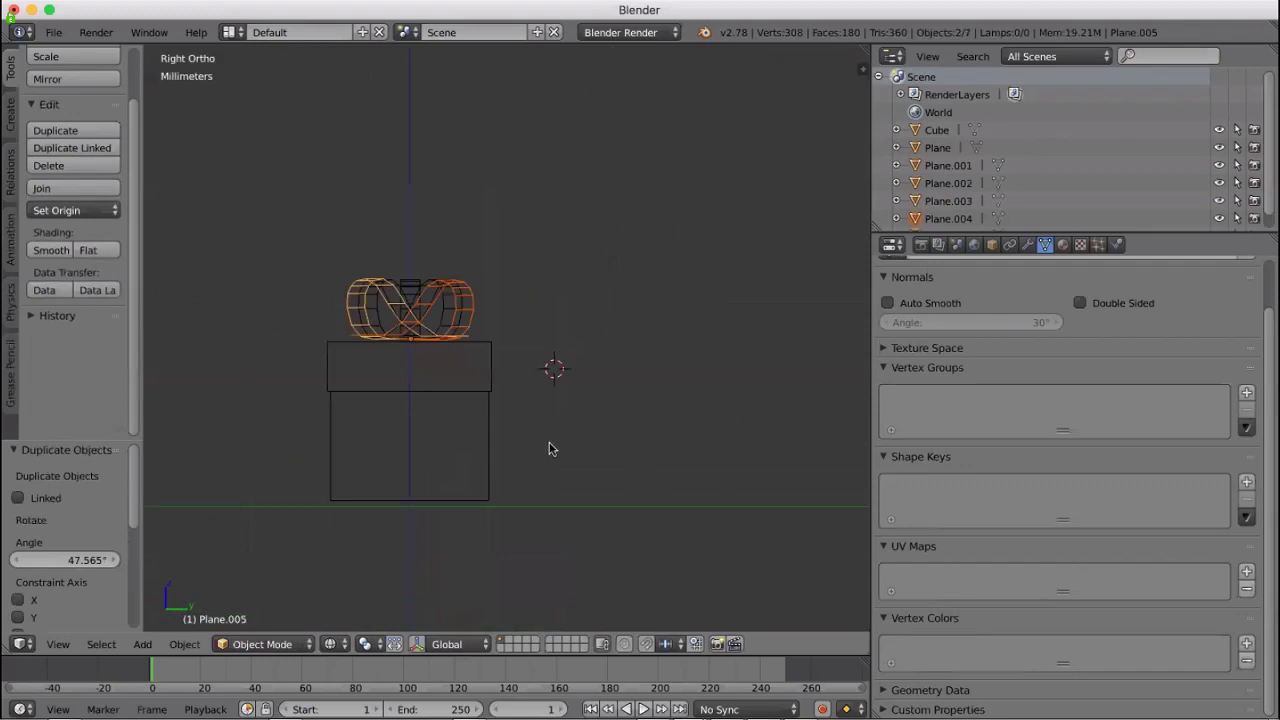
middle_click_drag(594, 450, 551, 497)
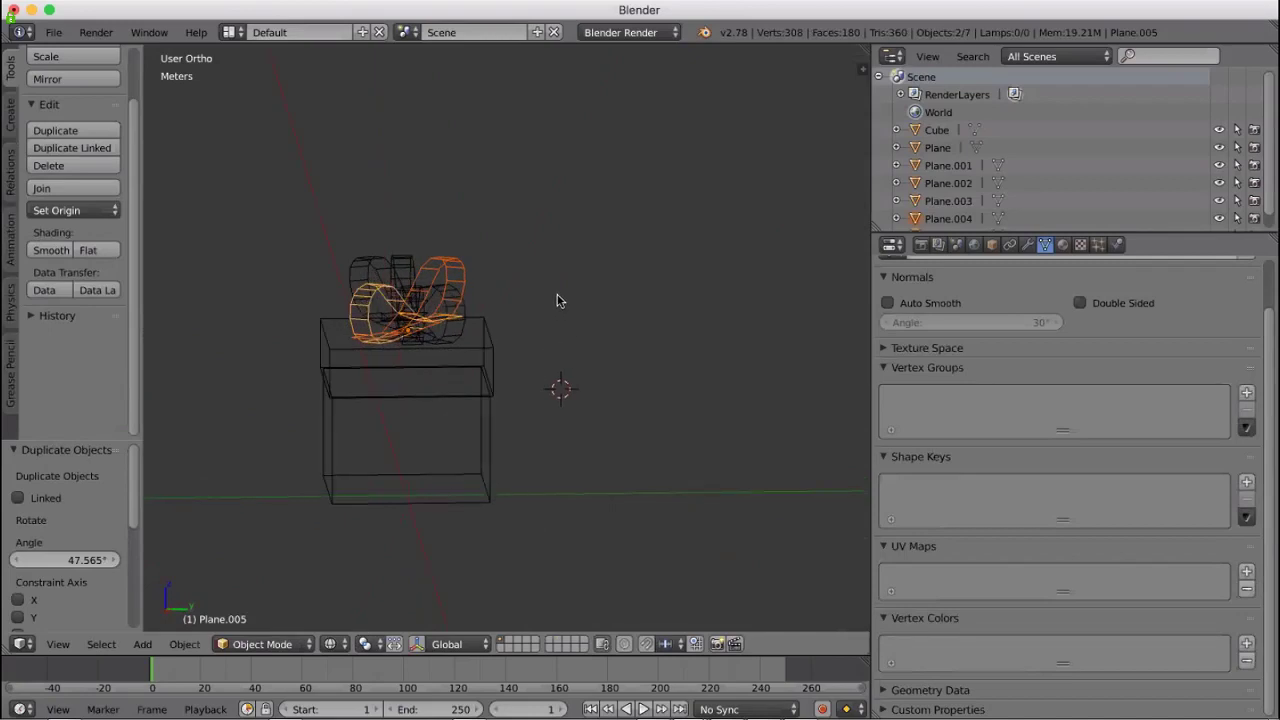
middle_click_drag(558, 302, 570, 435)
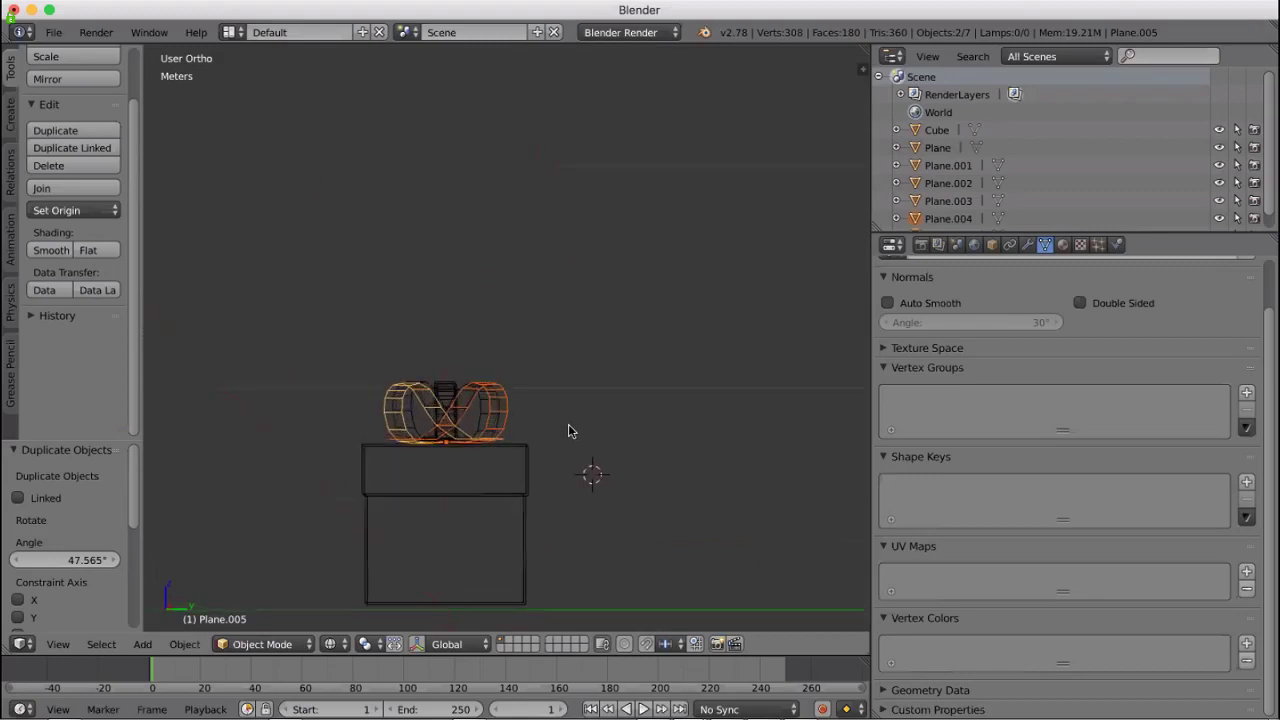
scroll(571, 432, "up", 3)
middle_click_drag(558, 493, 550, 530)
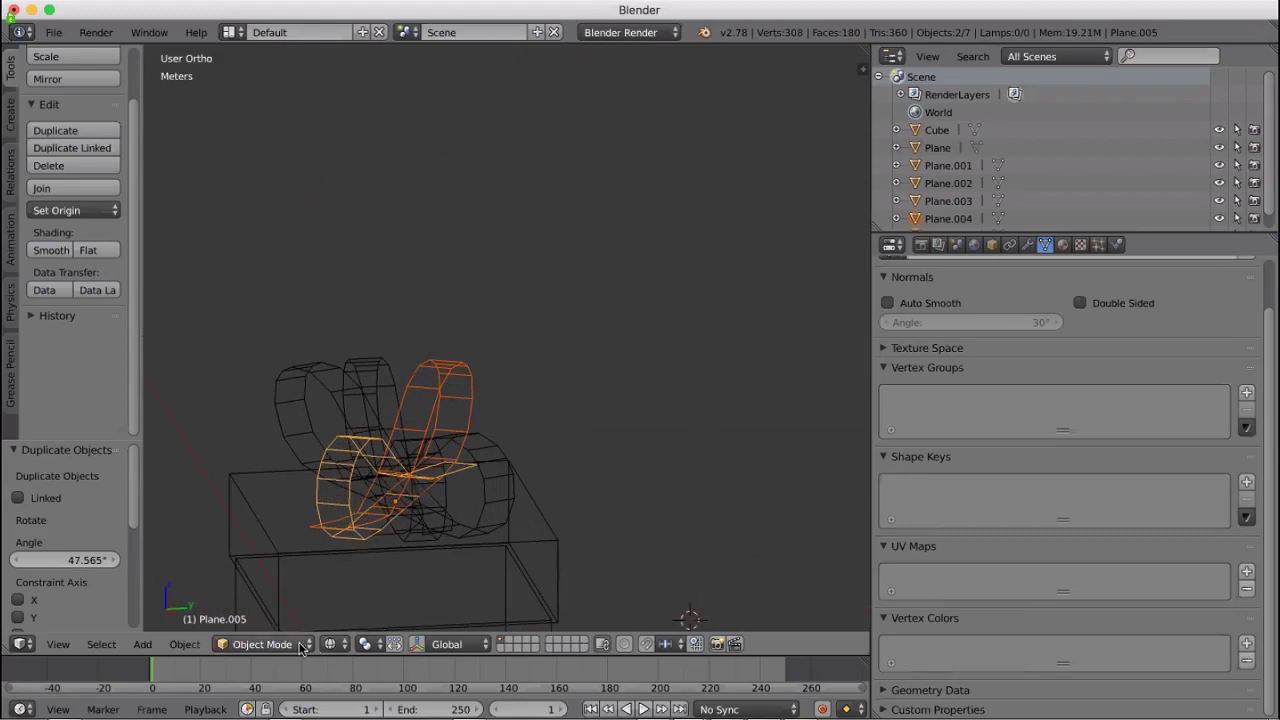
Set viewport shading to Texture to check the gift's colours
left_click(308, 645)
left_click(335, 644)
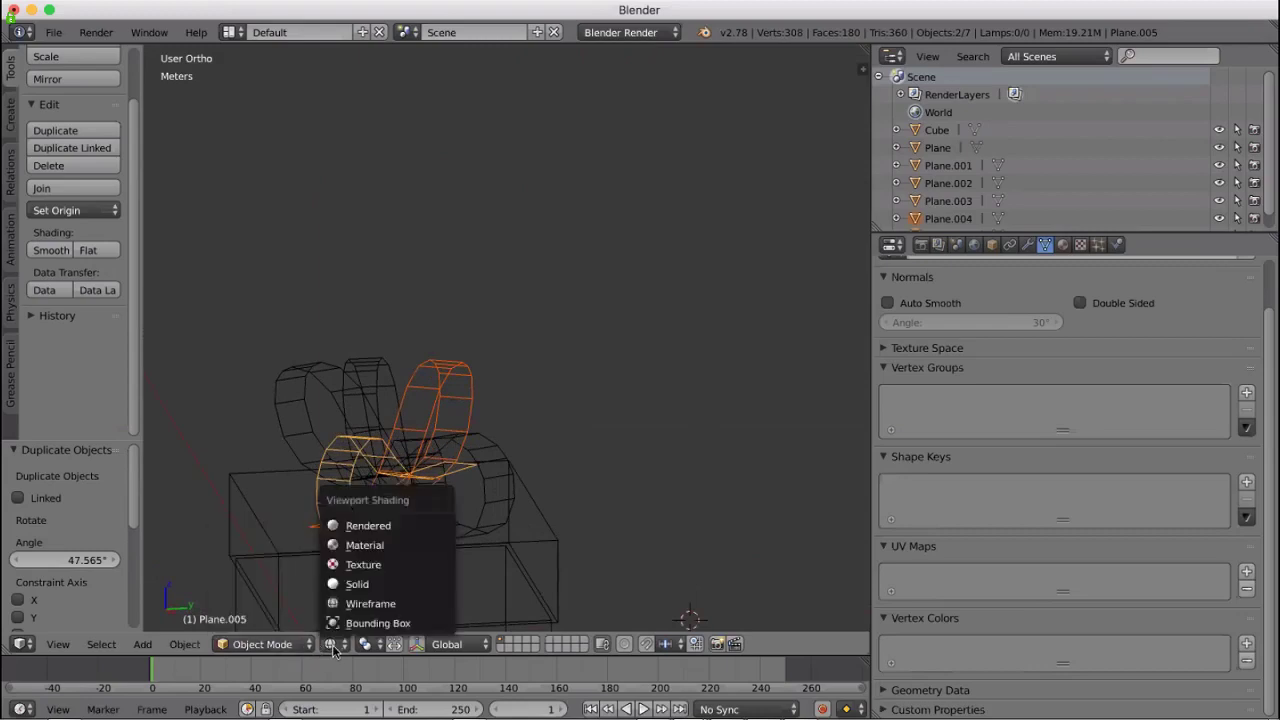
left_click(386, 565)
middle_click_drag(751, 475, 694, 582)
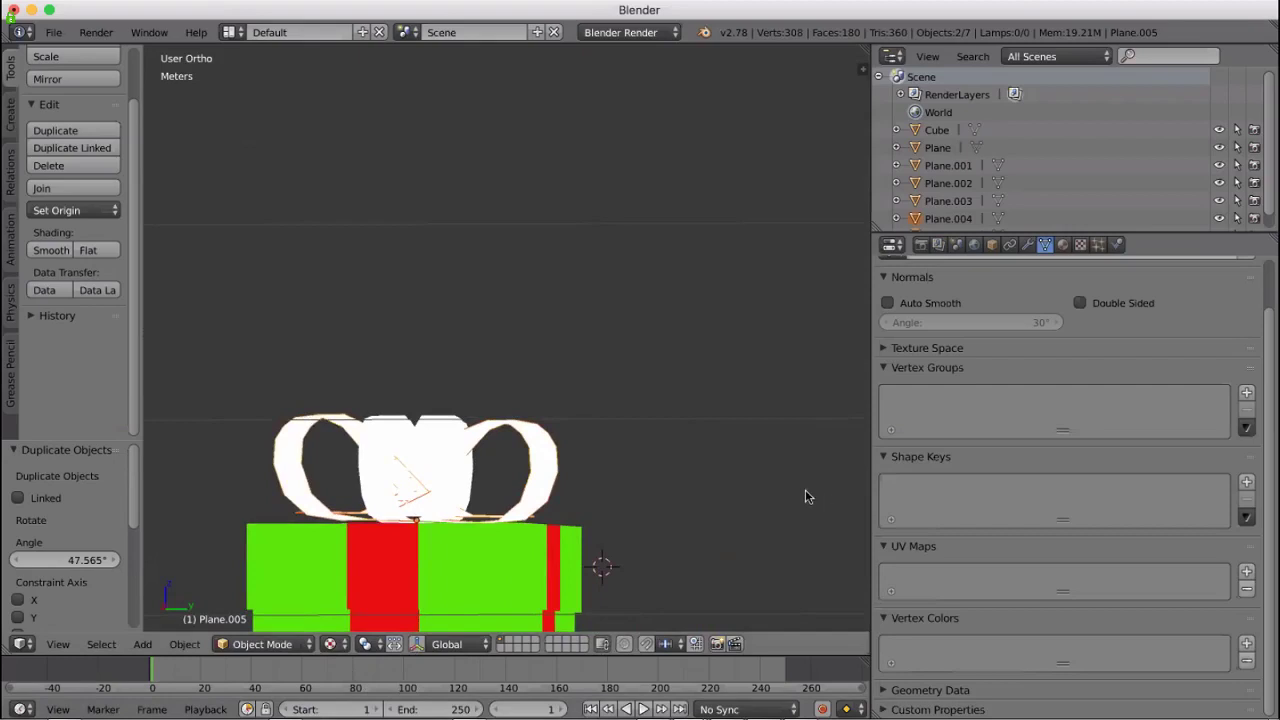
Deselect all, then box-select every part of the gift
key("a")
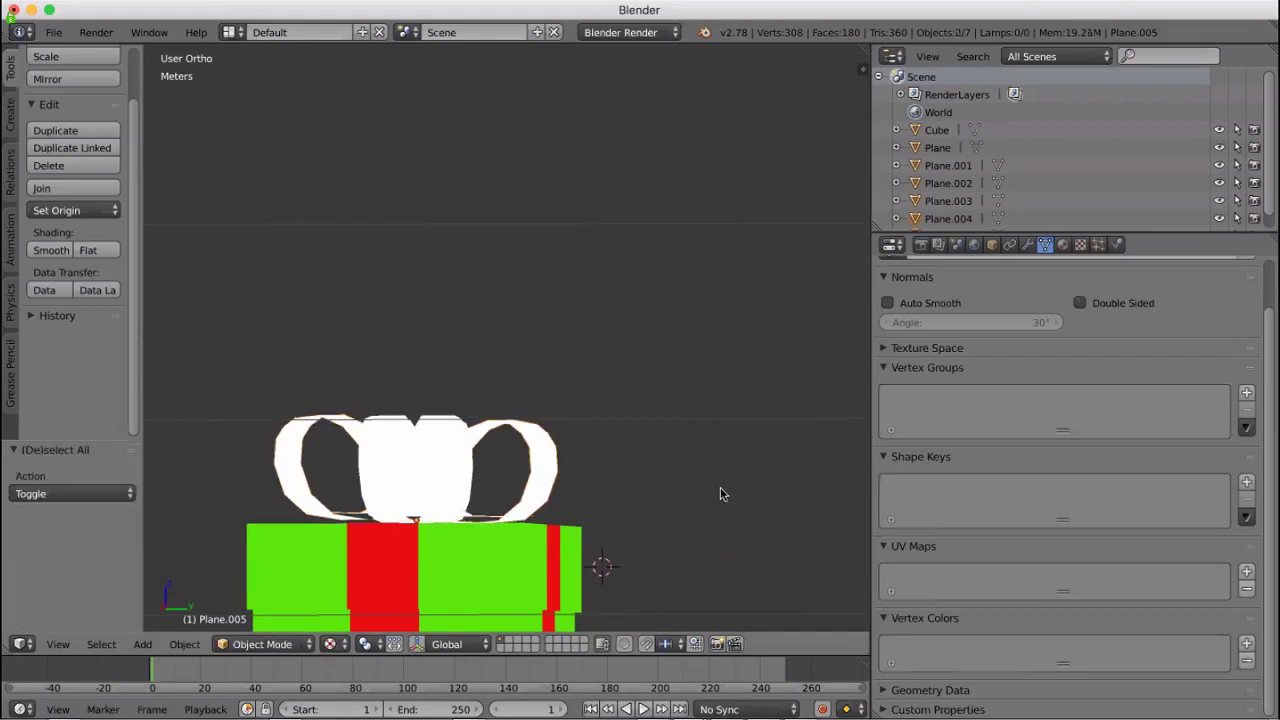
scroll(665, 512, "up", 2)
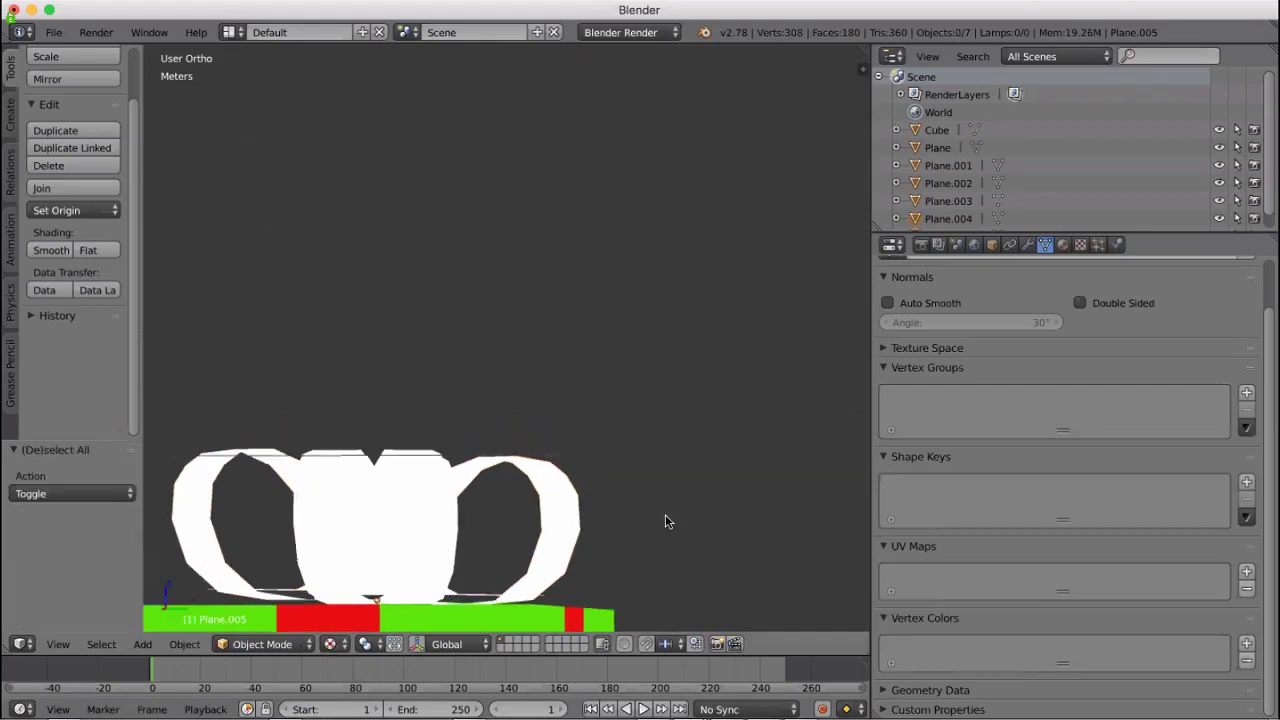
scroll(663, 530, "down", 1)
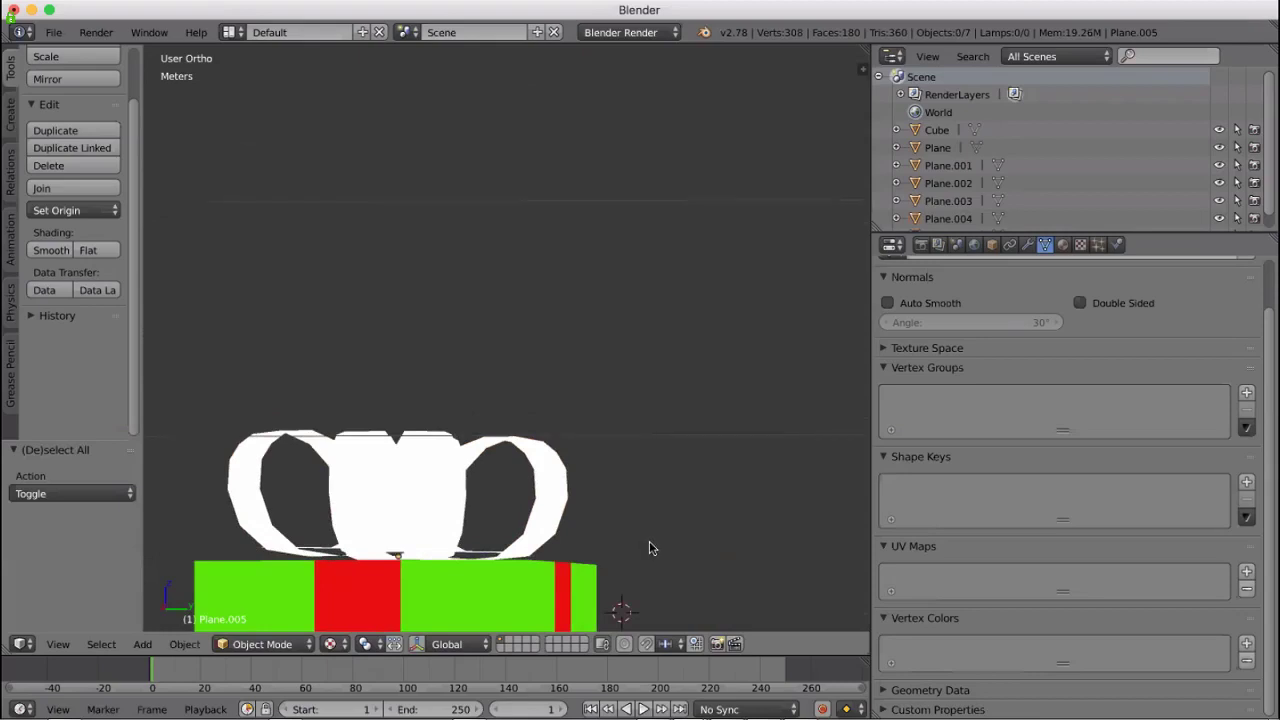
key("b")
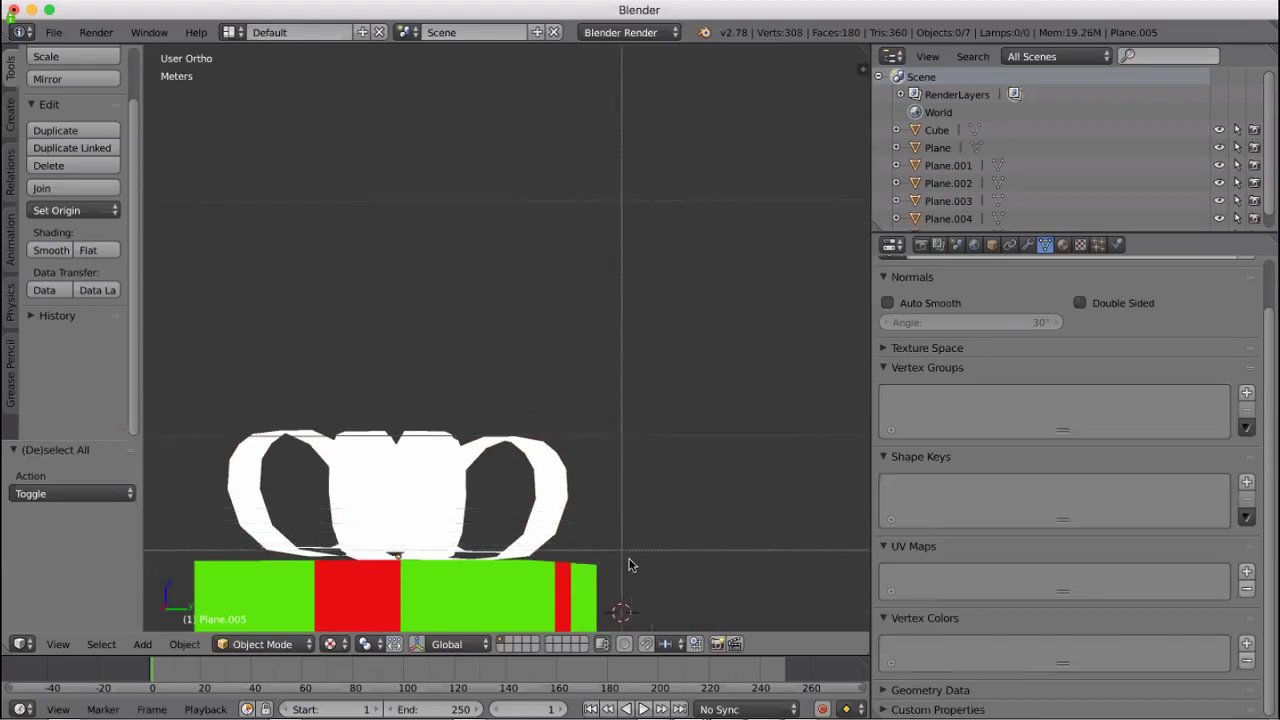
left_click_drag(640, 576, 178, 408)
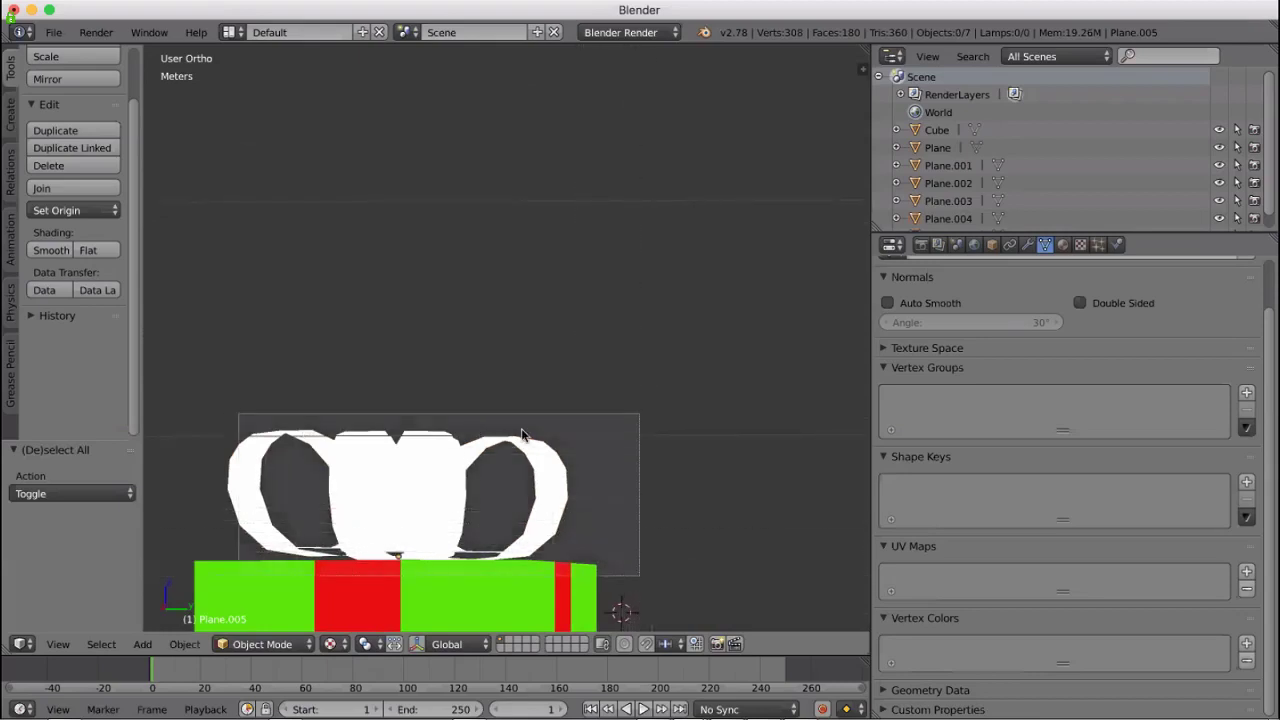
middle_click_drag(686, 450, 618, 530)
Switch to wireframe and make the Cube the active object of the selection
key("z")
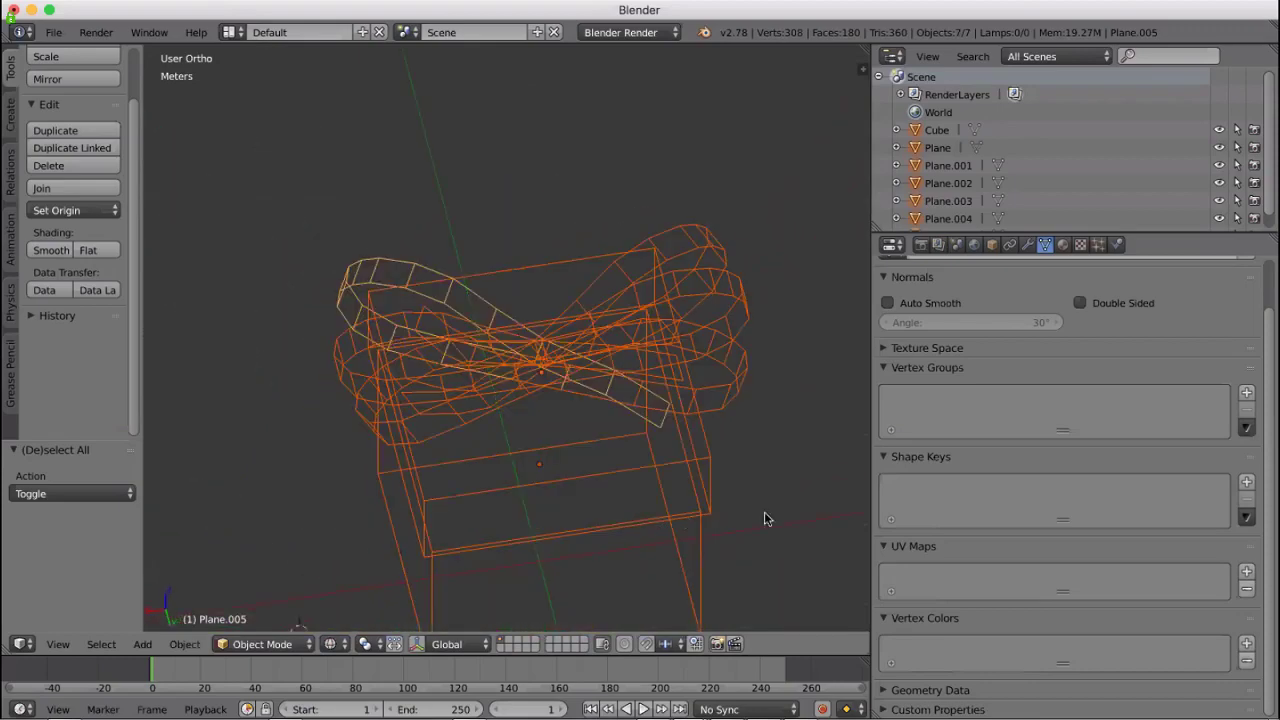
mouse_move(766, 517)
middle_mouse_down()
mouse_move(748, 511)
mouse_move(758, 436)
mouse_move(680, 491)
mouse_move(651, 540)
mouse_move(700, 480)
mouse_move(632, 584)
mouse_move(614, 580)
mouse_move(614, 600)
middle_mouse_up()
right_click(652, 527)
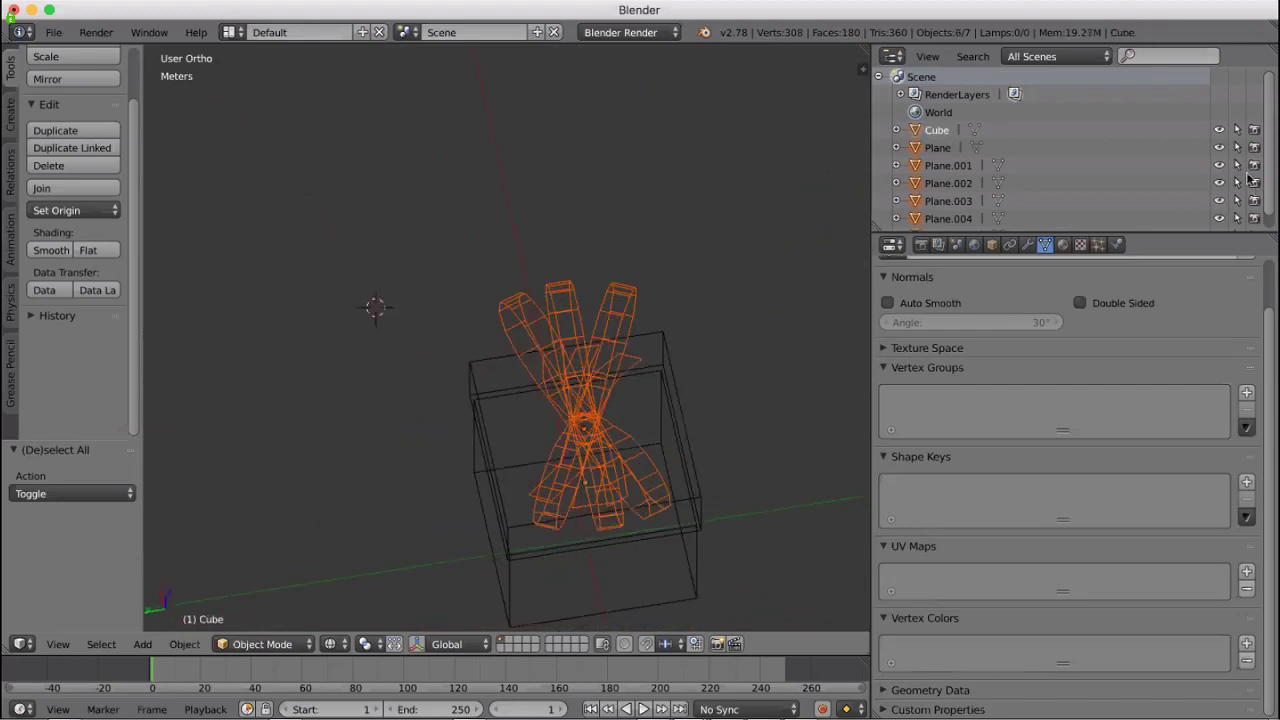
scroll(786, 317, "down", 5)
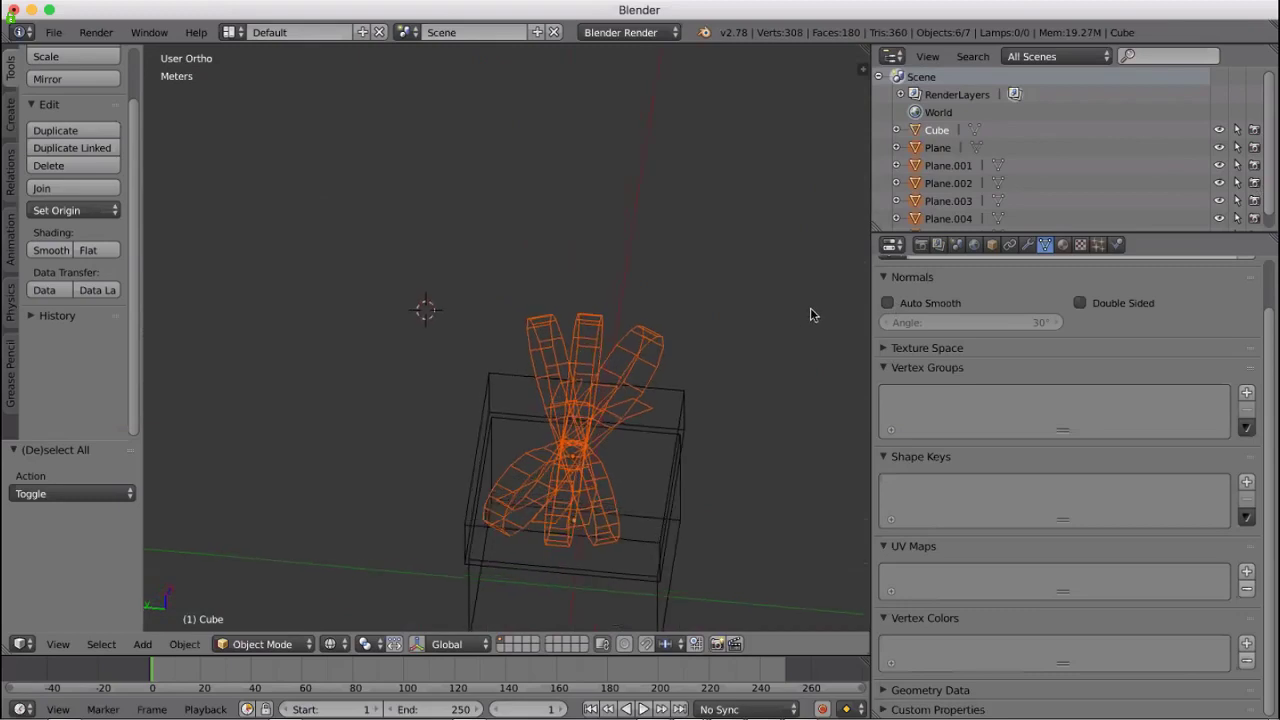
In Edit Mode, assign the Ribbon material slot to the Cube's selected strap faces, then return to Object Mode
scroll(812, 312, "down", 3)
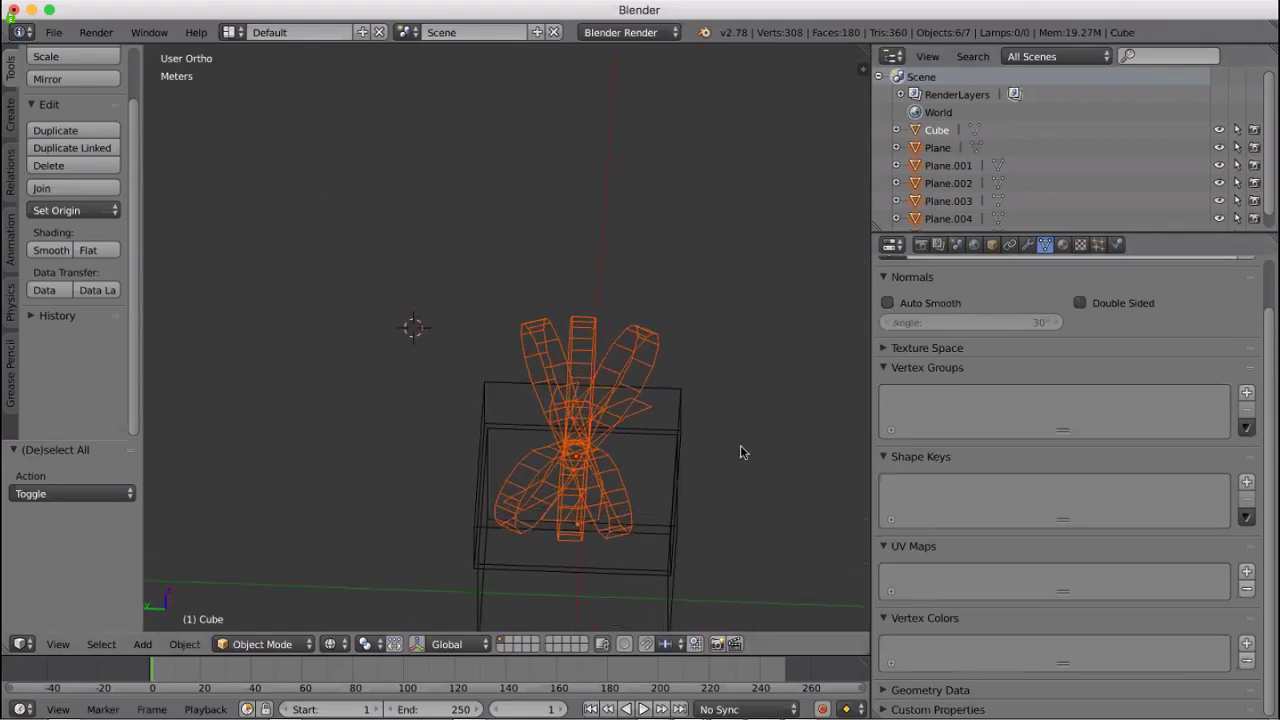
scroll(740, 449, "down", 10)
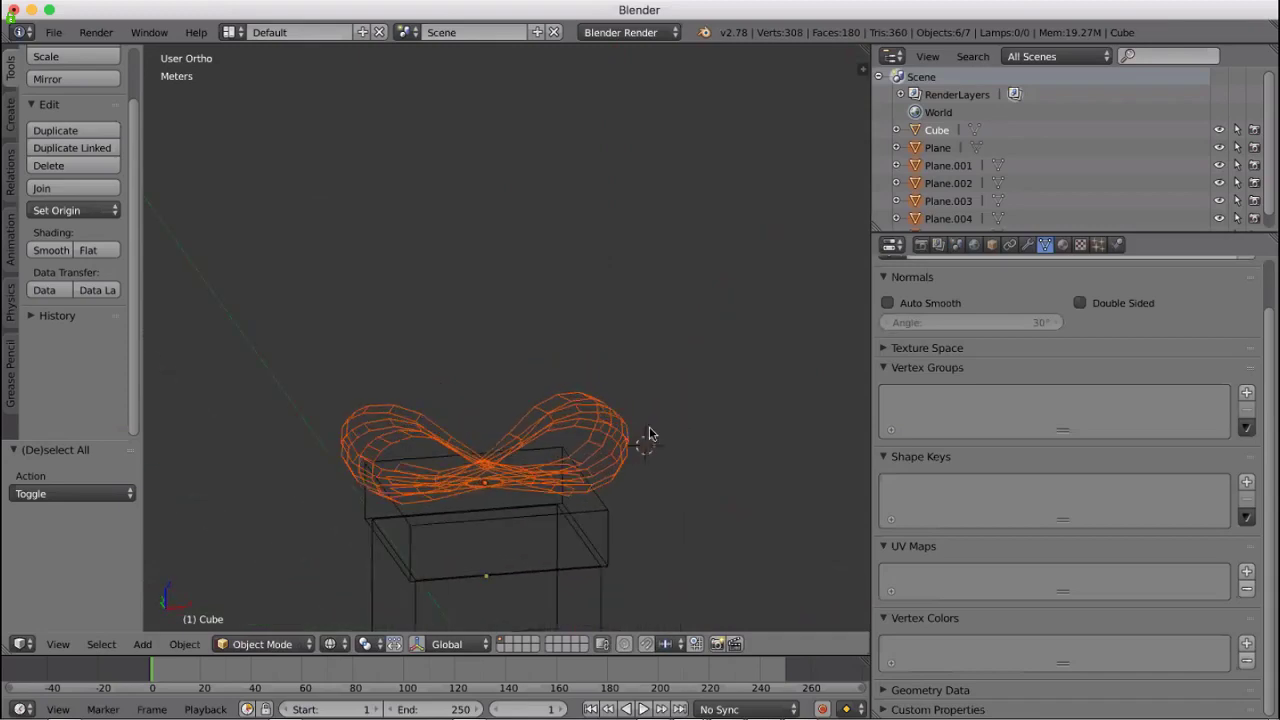
scroll(649, 434, "up", 10)
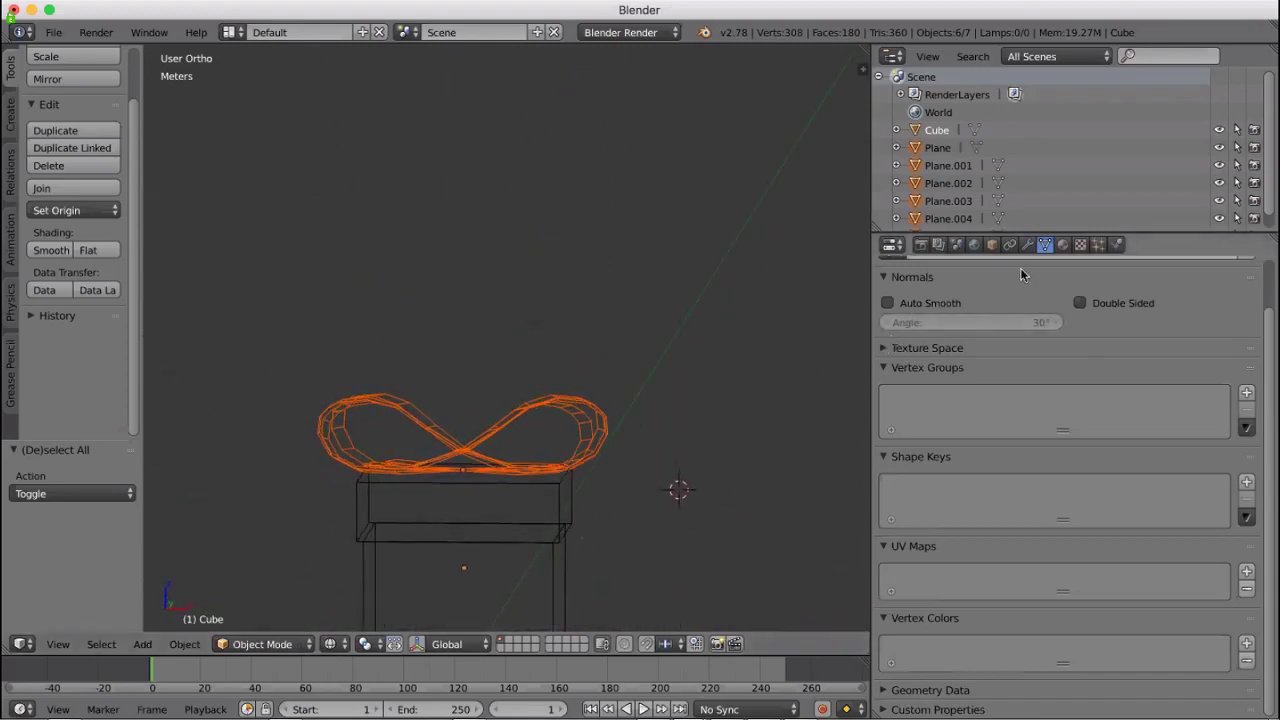
left_click(1063, 245)
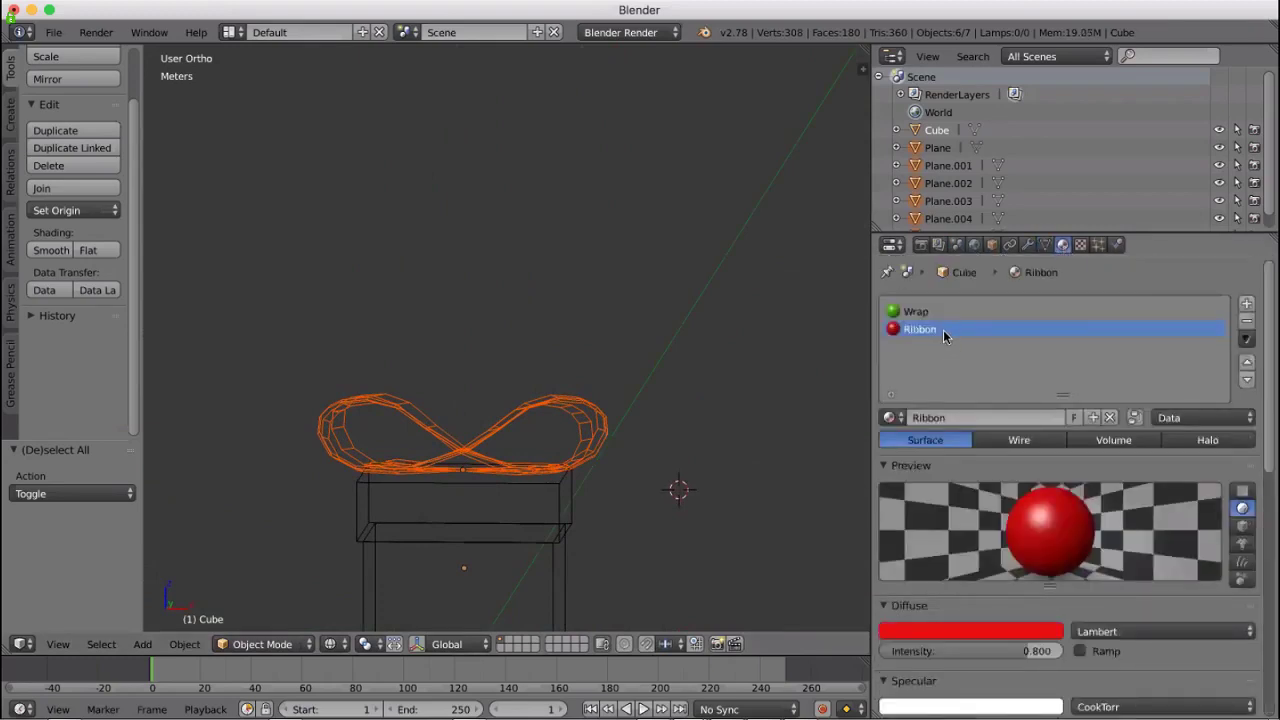
left_click(273, 643)
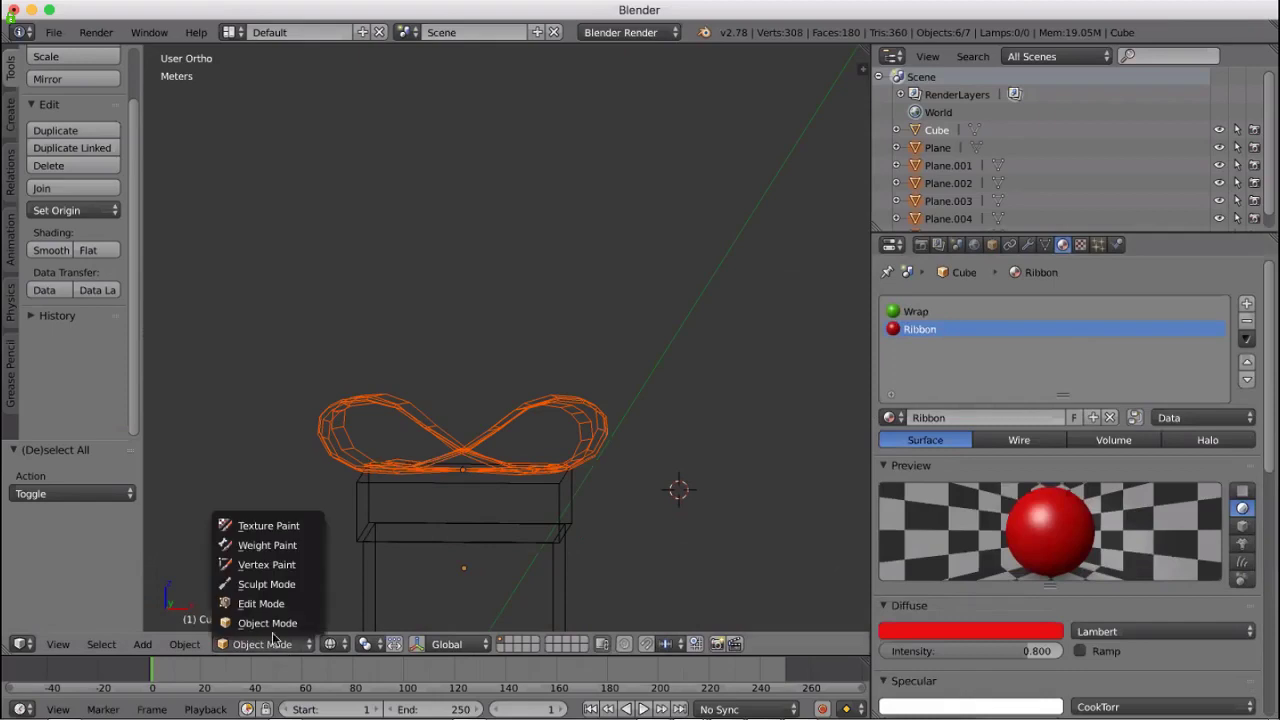
left_click(262, 604)
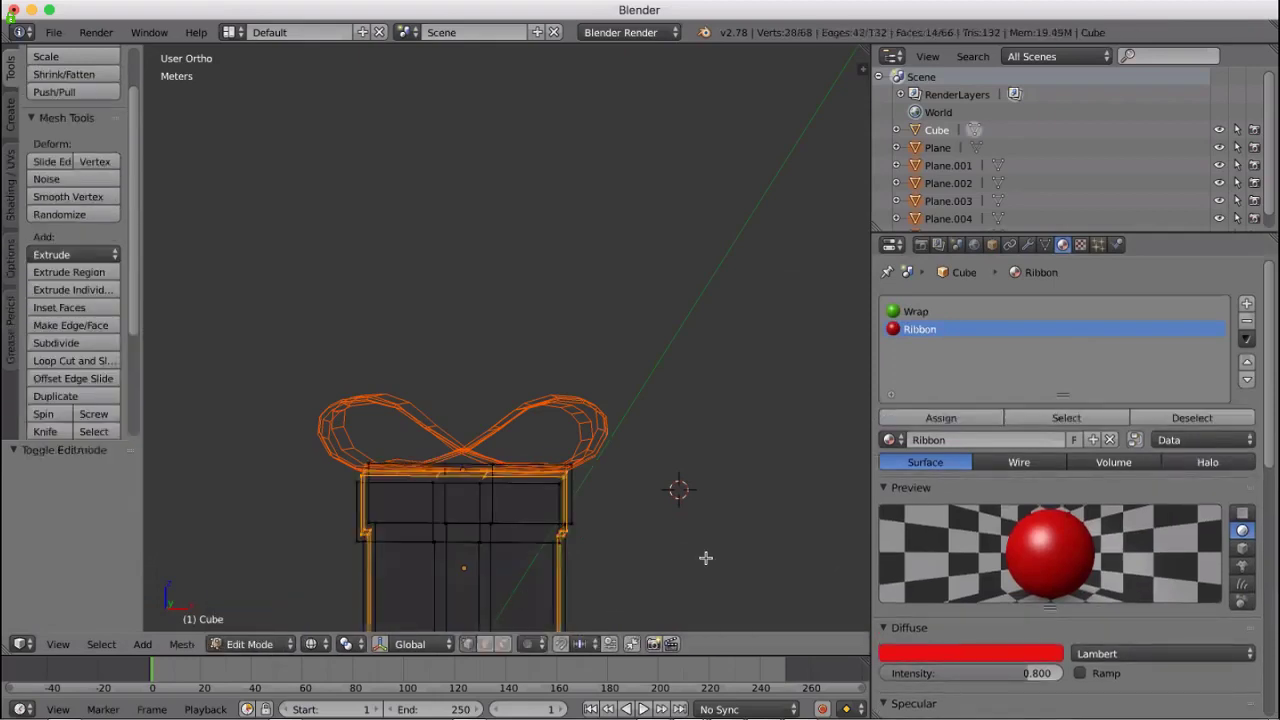
middle_click_drag(725, 535, 620, 540)
left_click(917, 420)
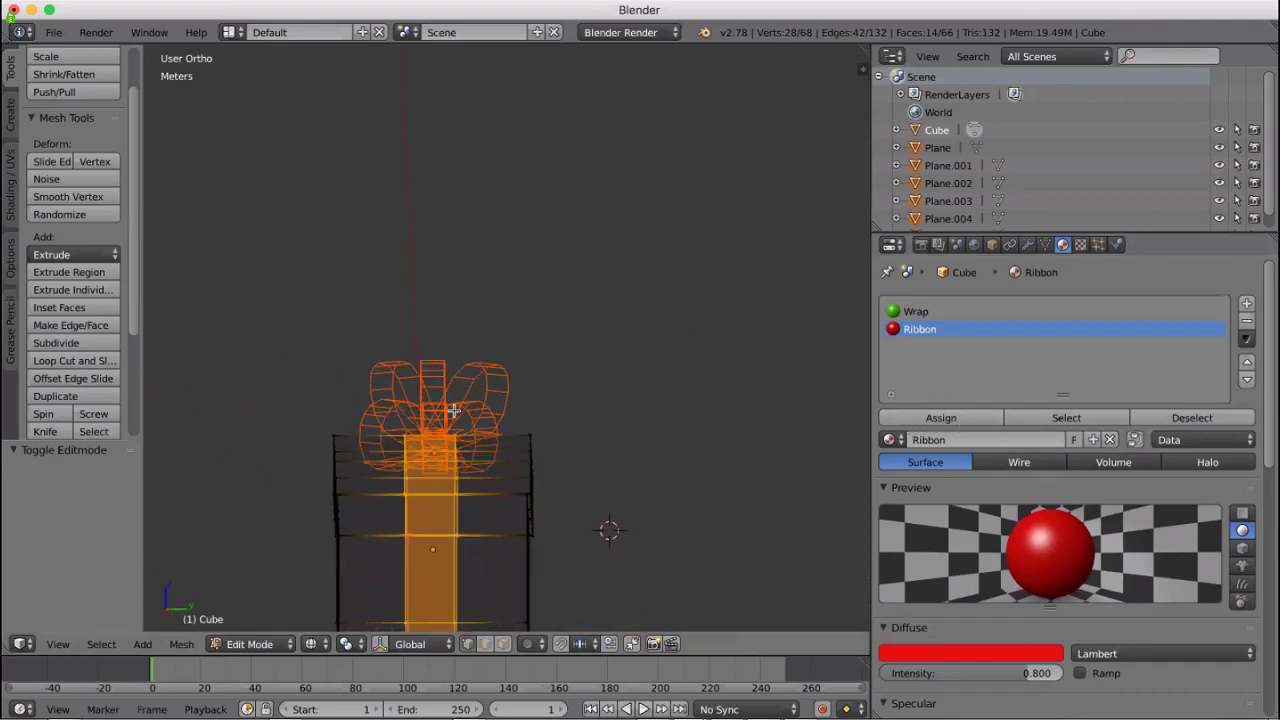
left_click(963, 416)
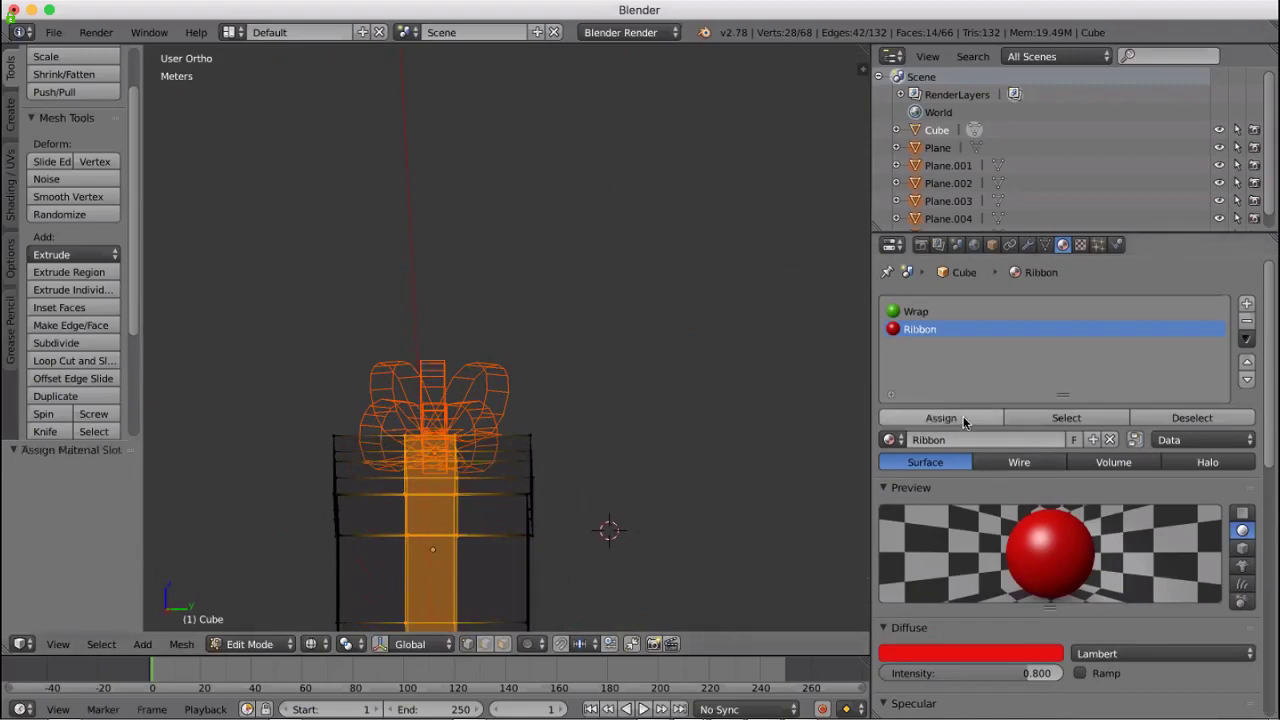
middle_click_drag(671, 476, 258, 621)
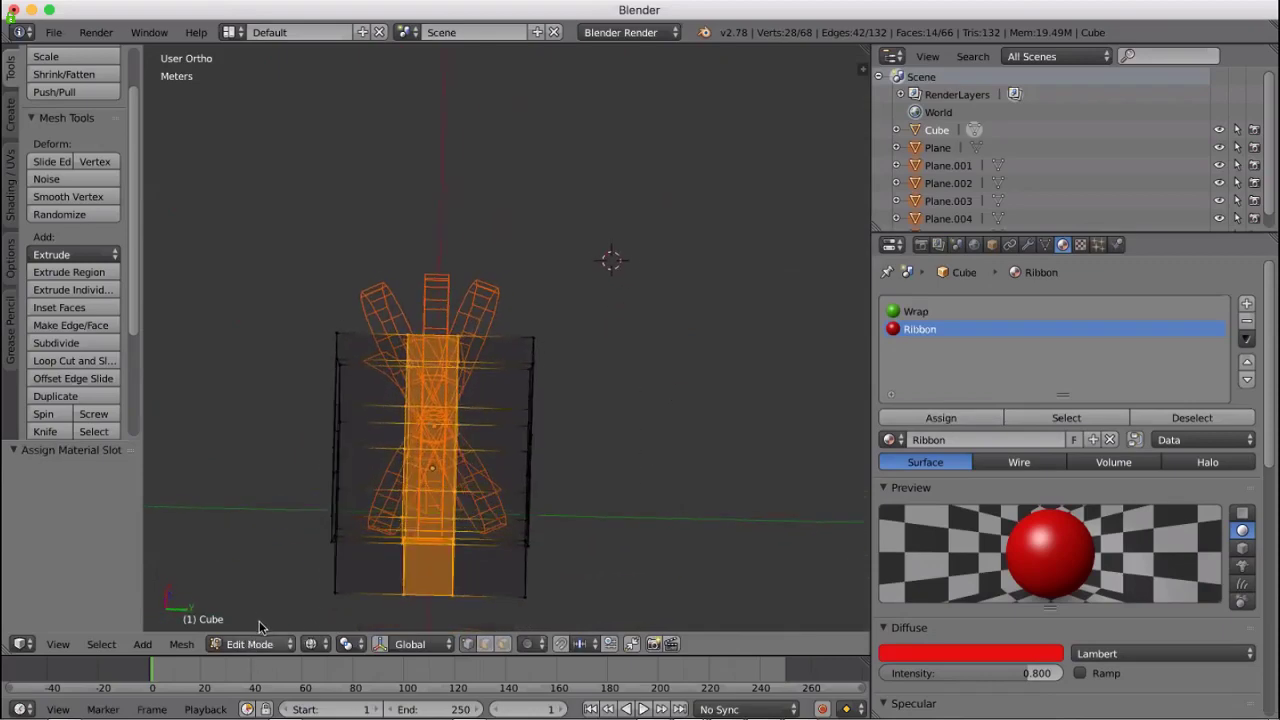
left_click(255, 644)
key("Tab")
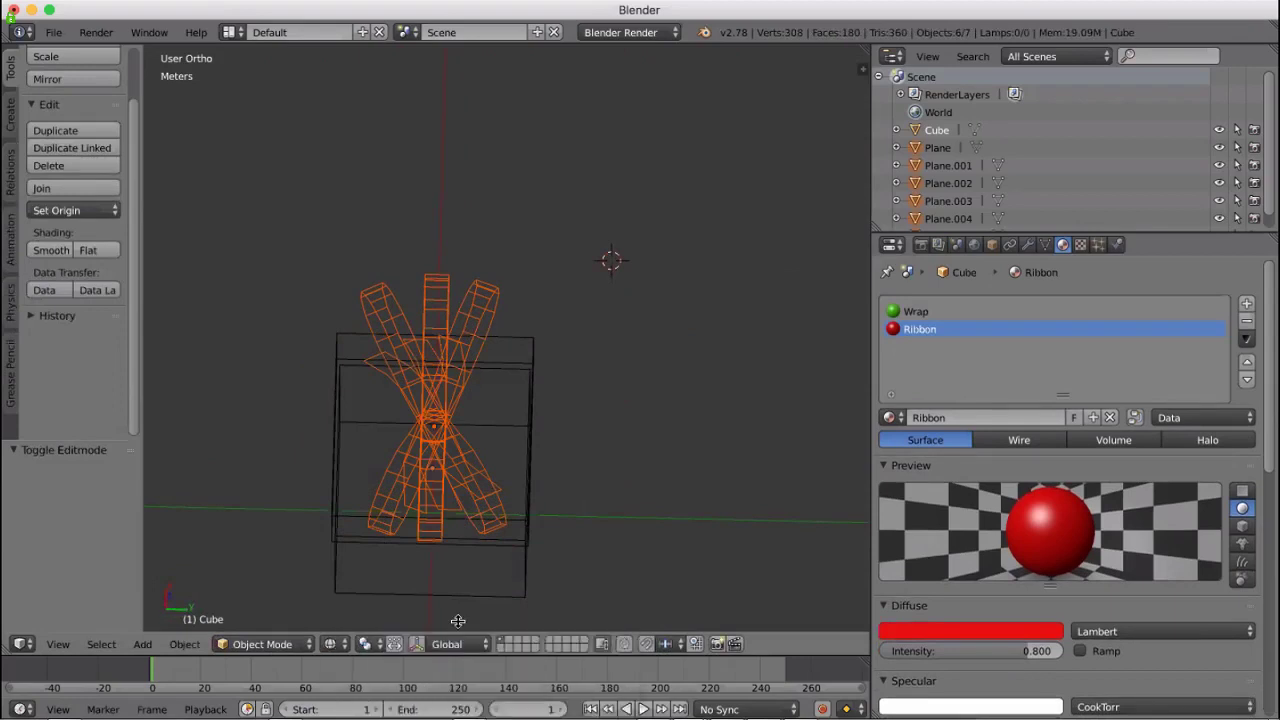
Show textured shading, select bow loop Plane.004 and pick the Ribbon material for it
left_click(350, 647)
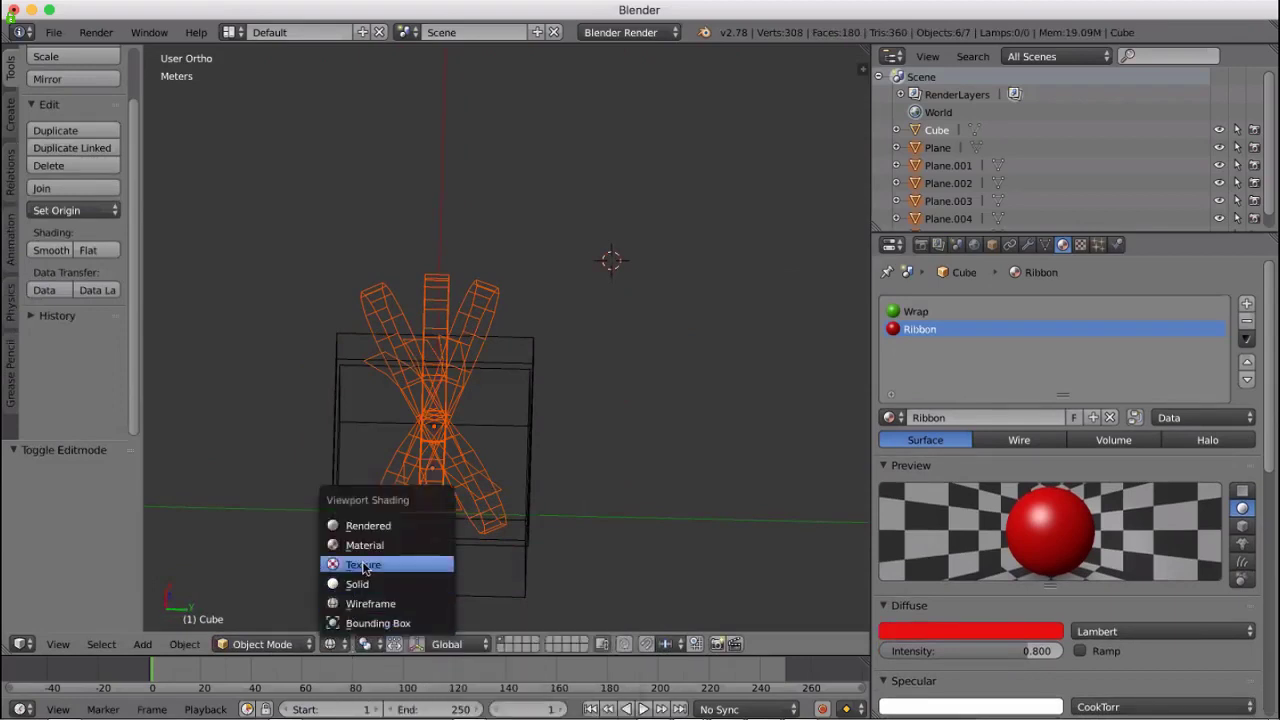
left_click(360, 564)
middle_click_drag(617, 495, 727, 515)
key("a")
right_click(531, 362)
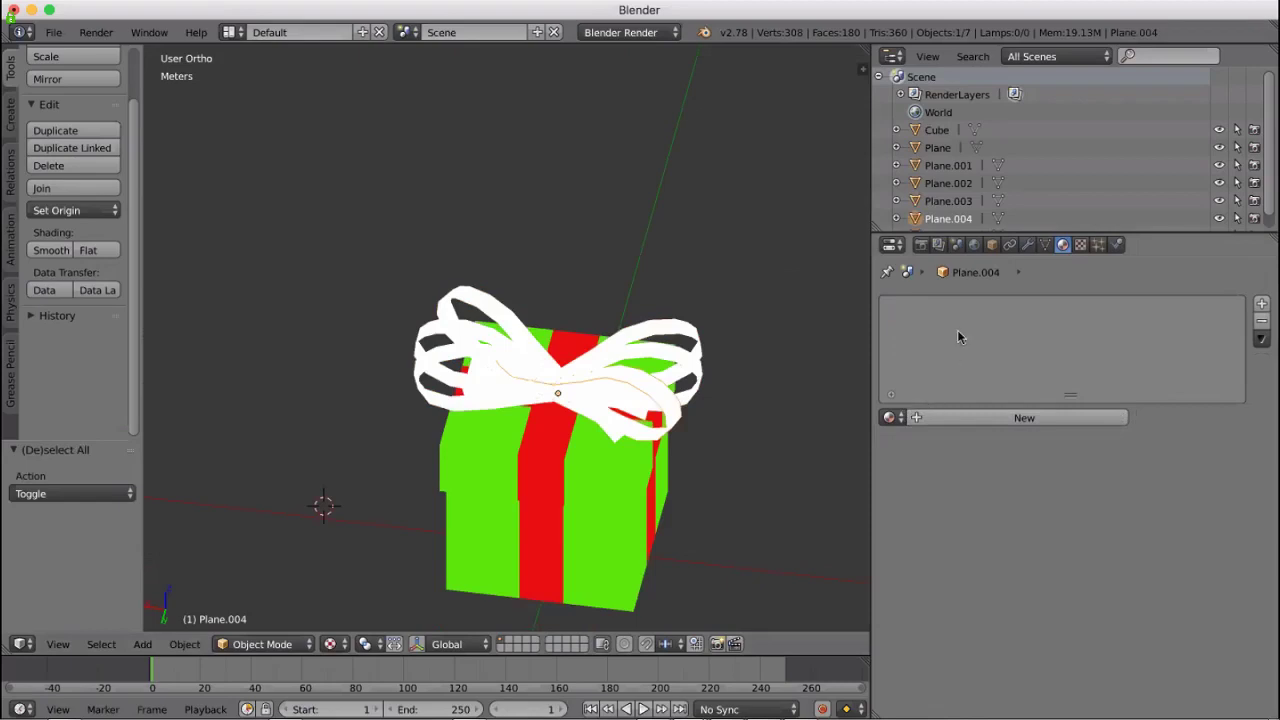
key("Tab")
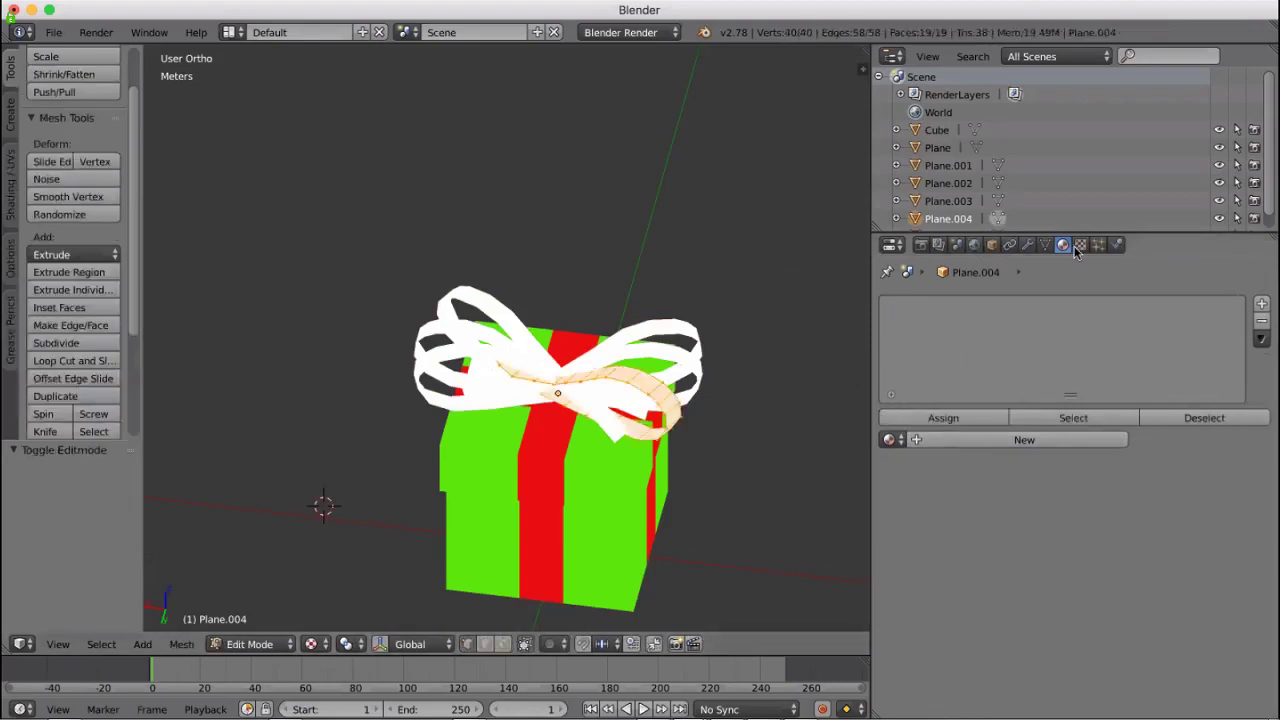
left_click(890, 442)
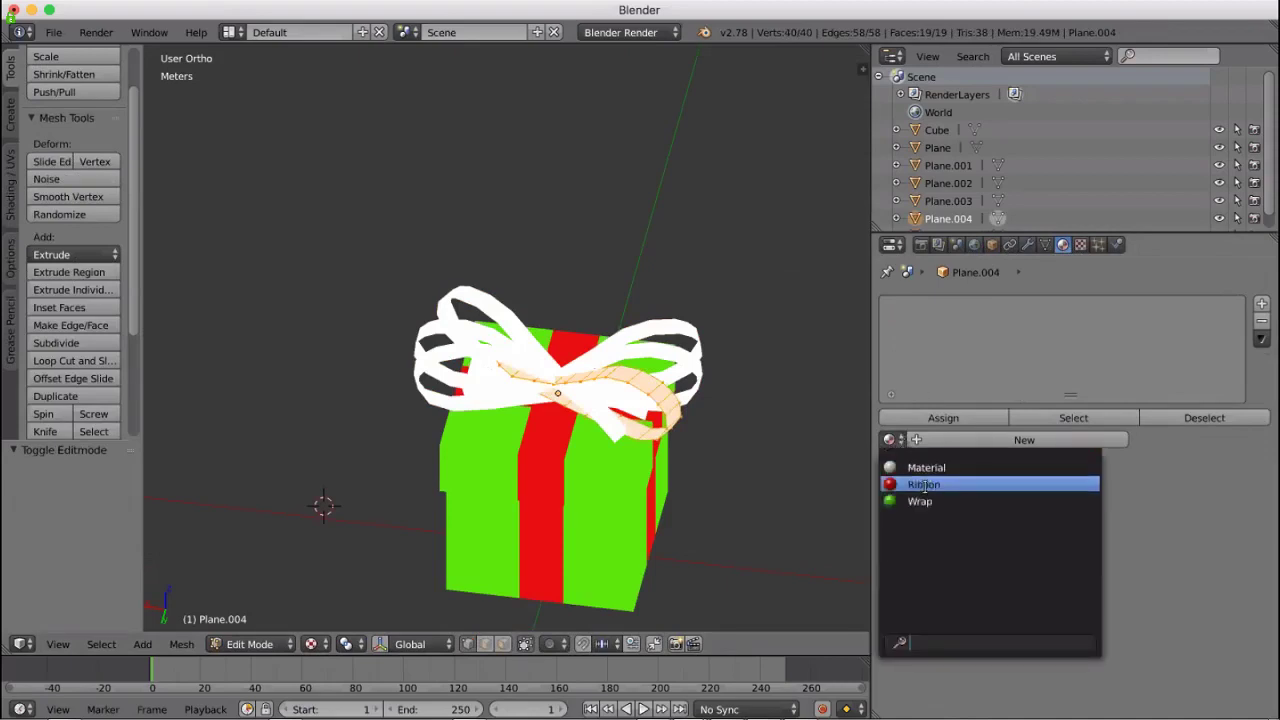
left_click(924, 485)
Select the Plane loop and give it the Ribbon material
right_click(680, 362)
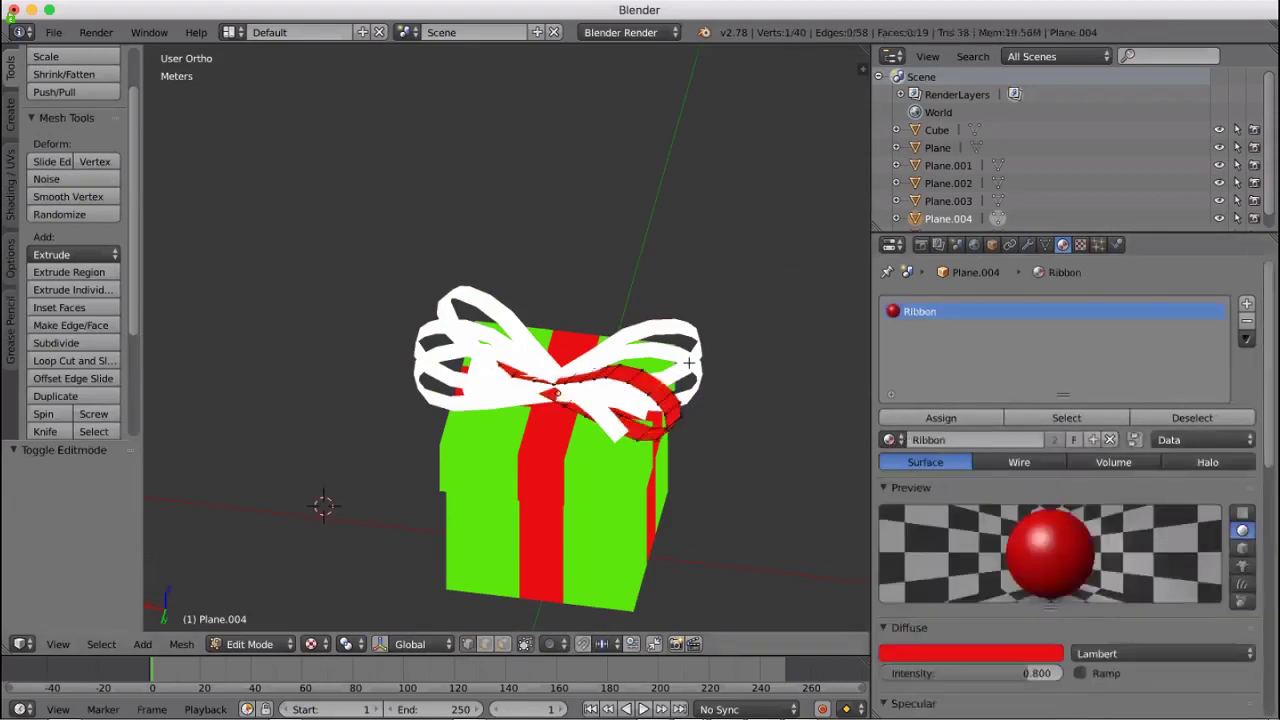
left_click(276, 644)
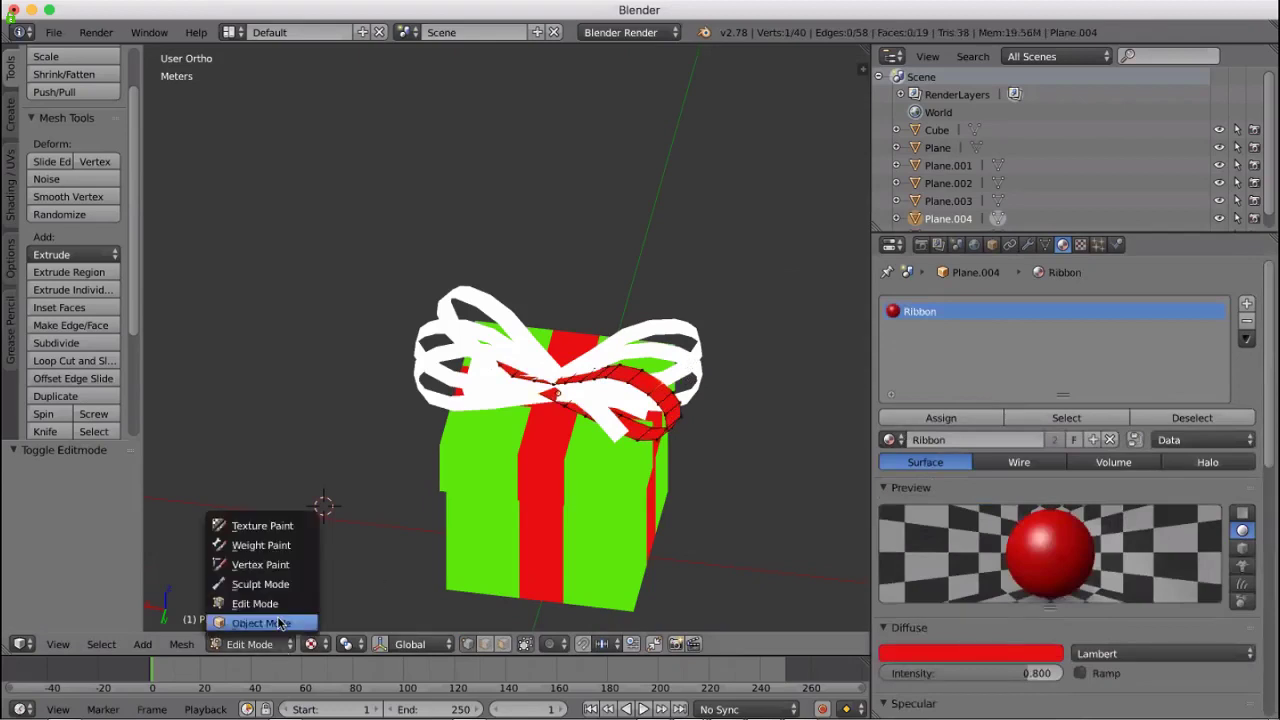
left_click(270, 623)
right_click(520, 445)
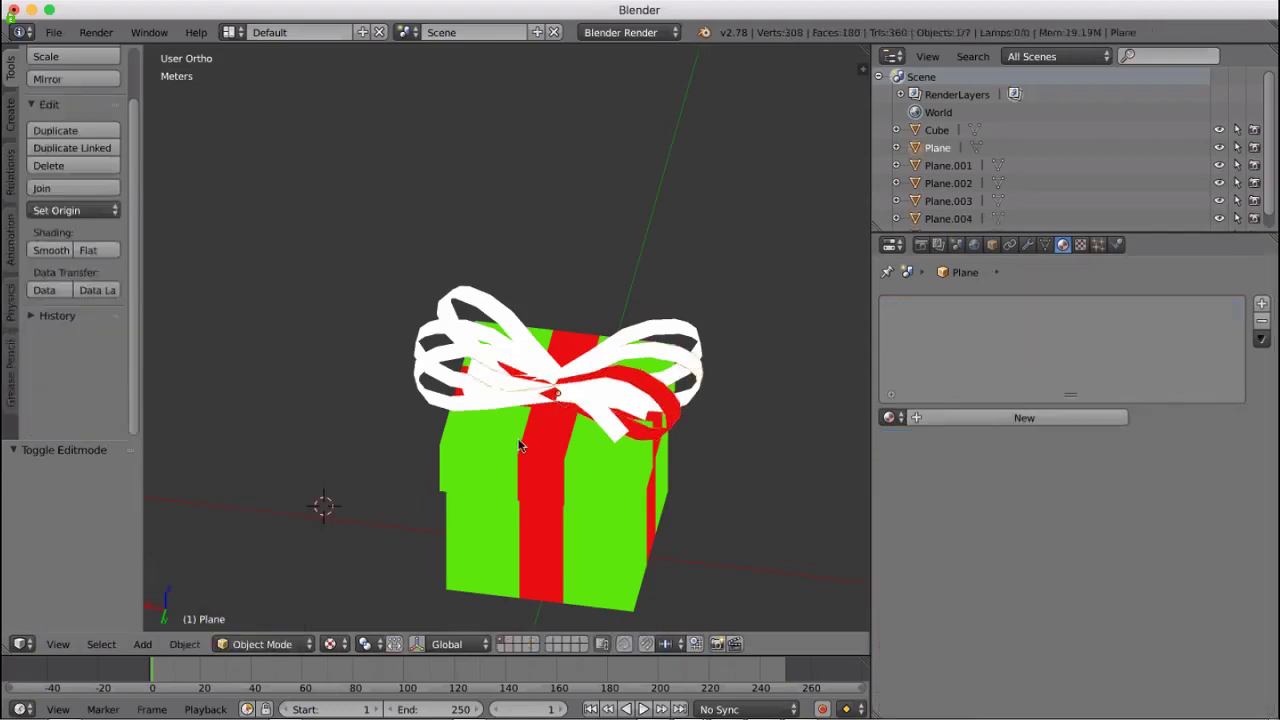
left_click(268, 644)
left_click(271, 603)
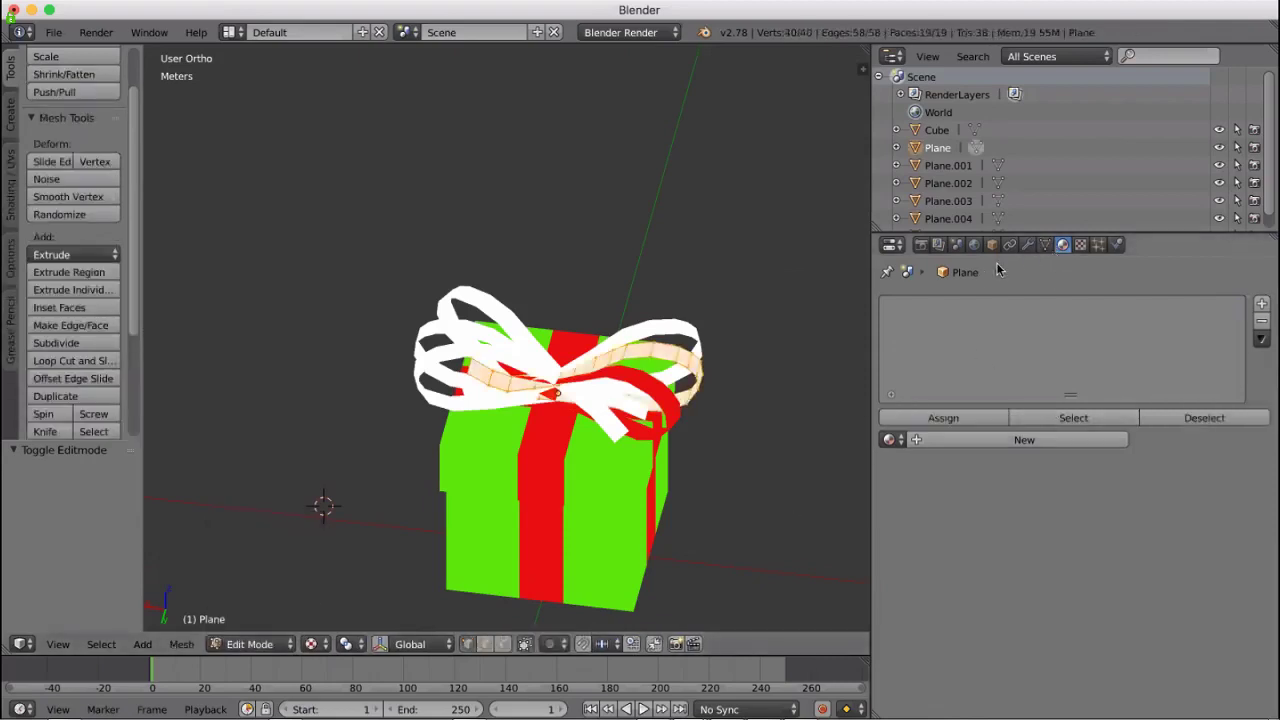
left_click(891, 440)
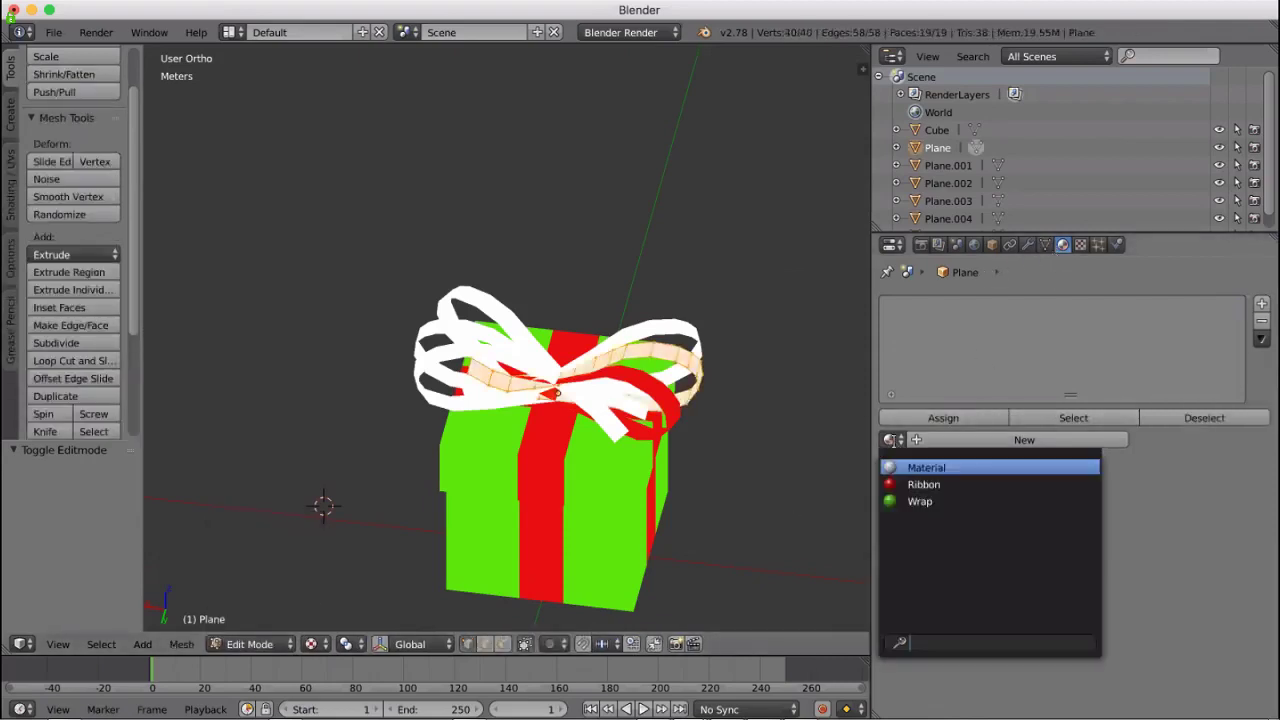
left_click(918, 486)
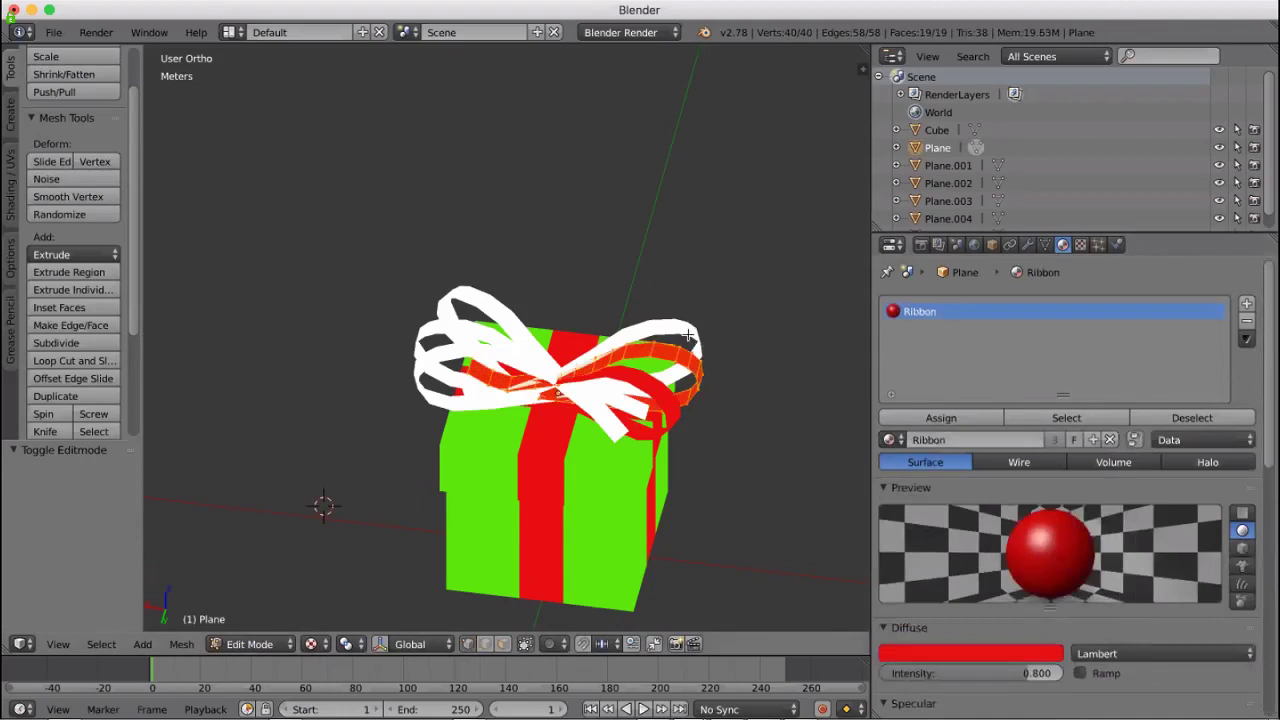
Back in Object Mode, give Plane.003 the Ribbon material, then select Plane.005
left_click(258, 644)
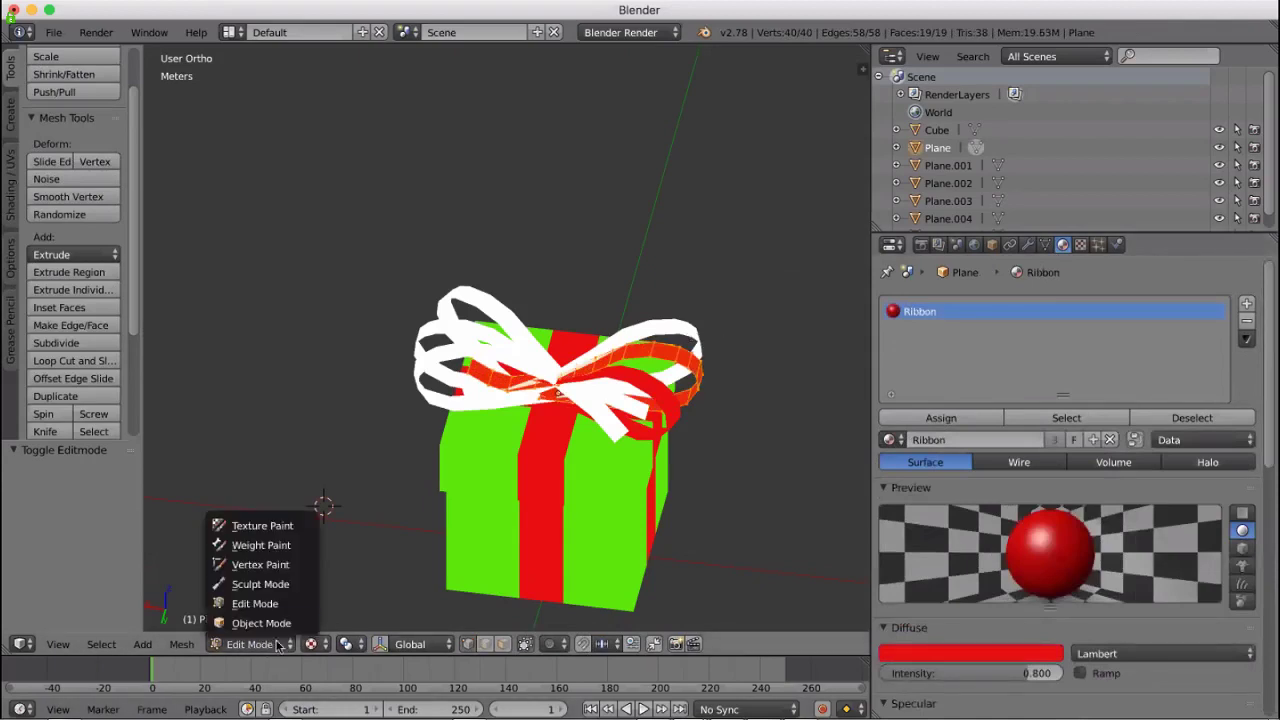
left_click(268, 626)
right_click(690, 345)
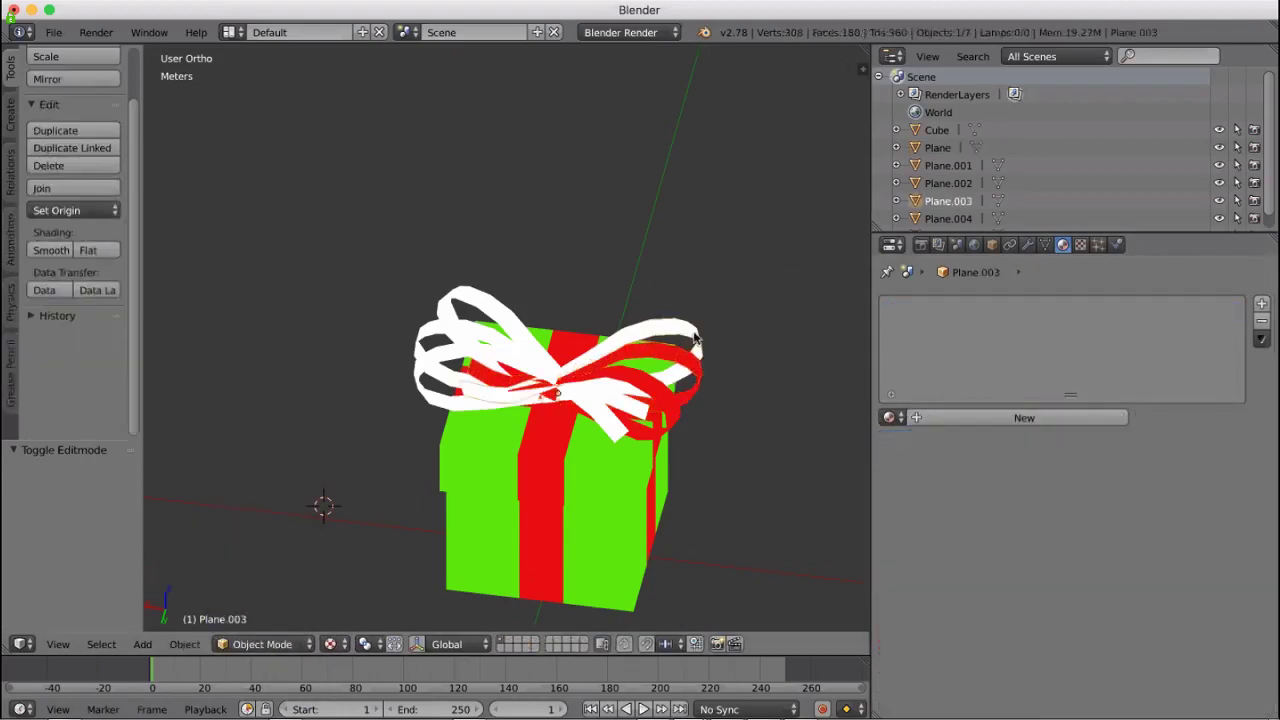
left_click(893, 418)
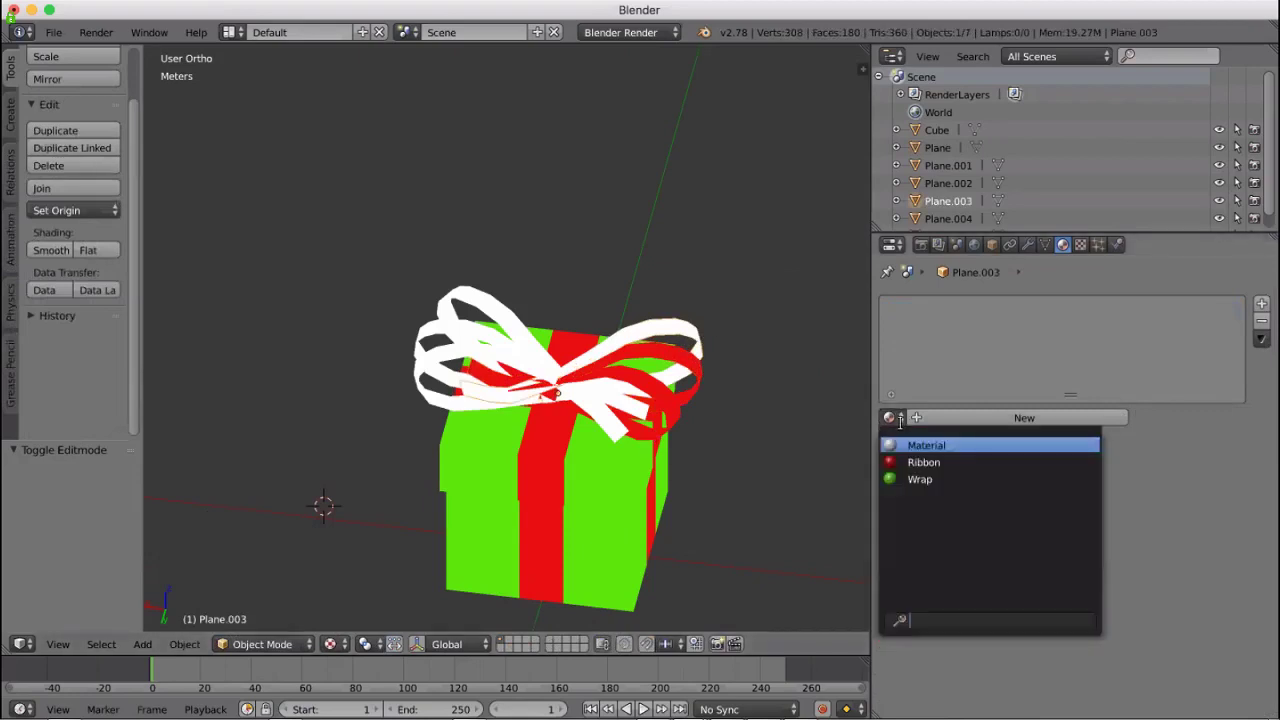
left_click(922, 463)
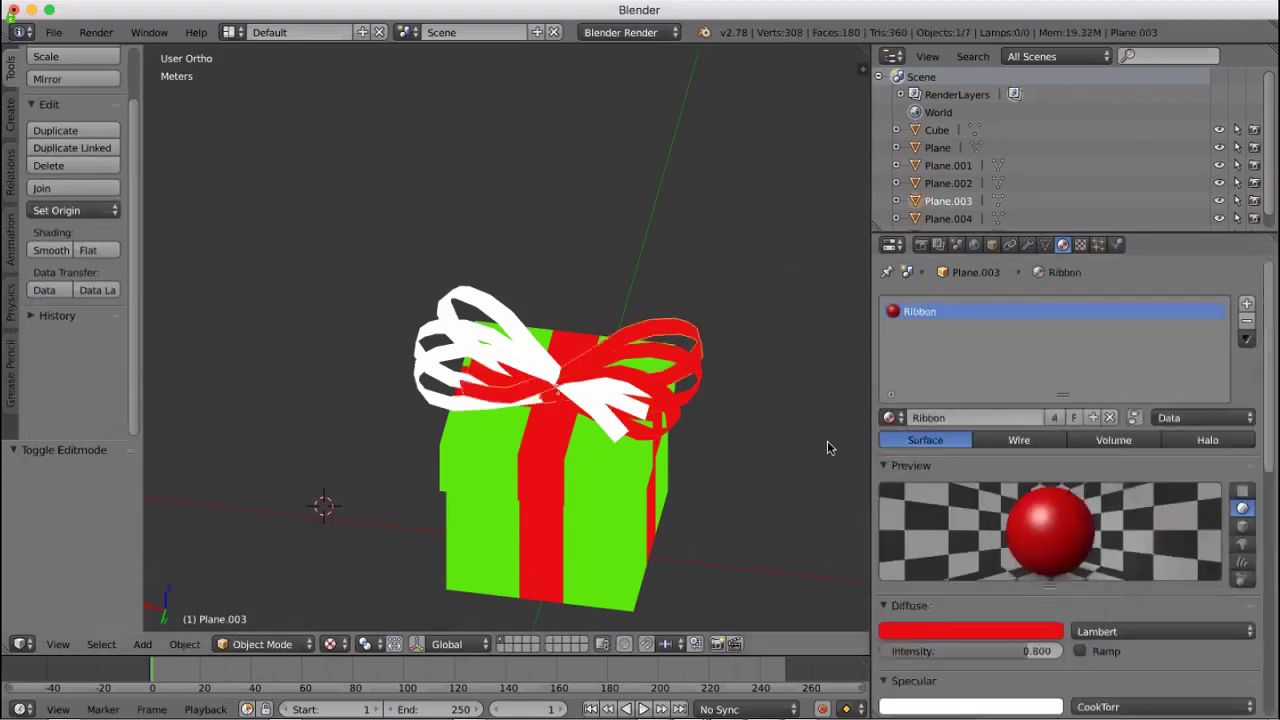
right_click(491, 305)
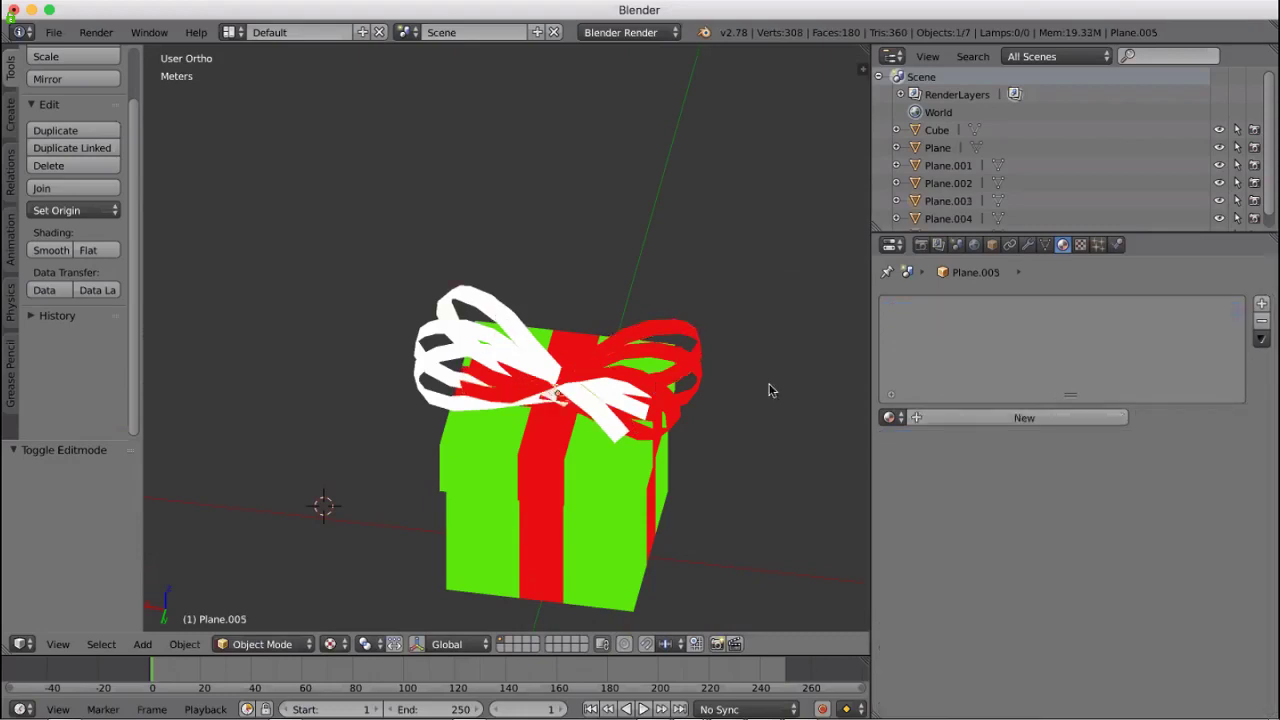
Apply the Ribbon material to Plane.005, Plane.001 and Plane.002
left_click(893, 418)
left_click(923, 462)
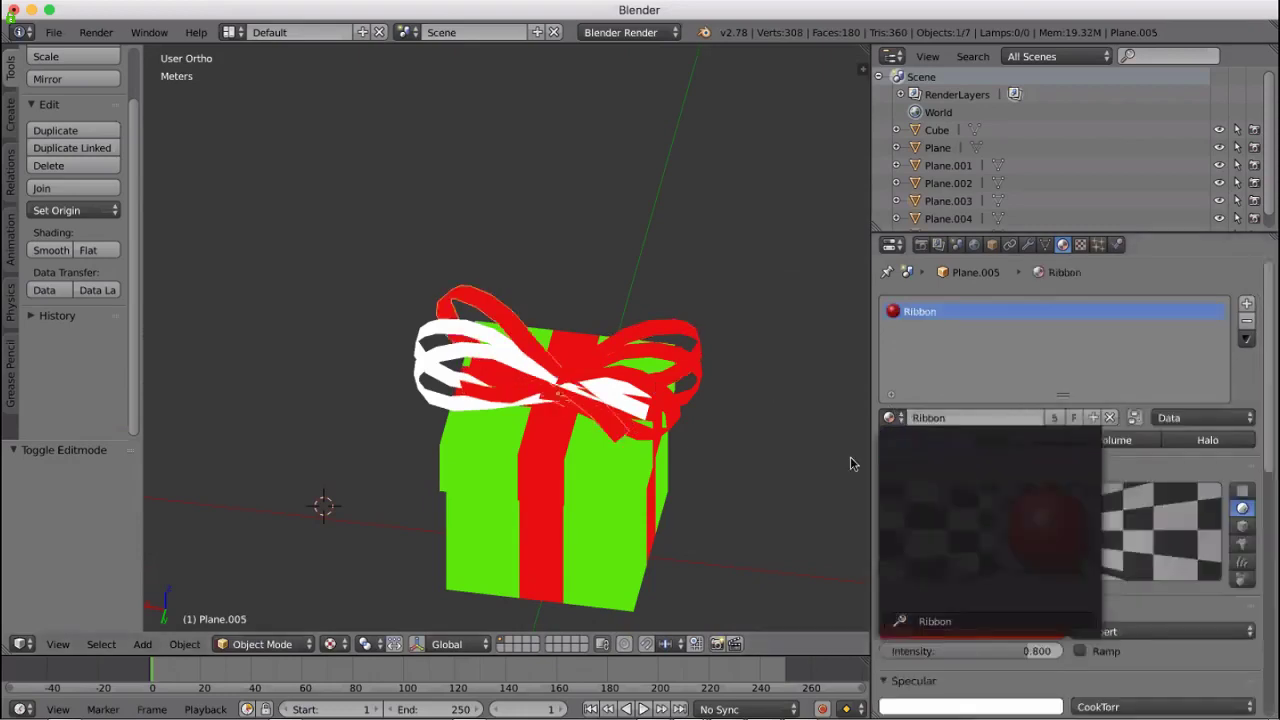
right_click(452, 336)
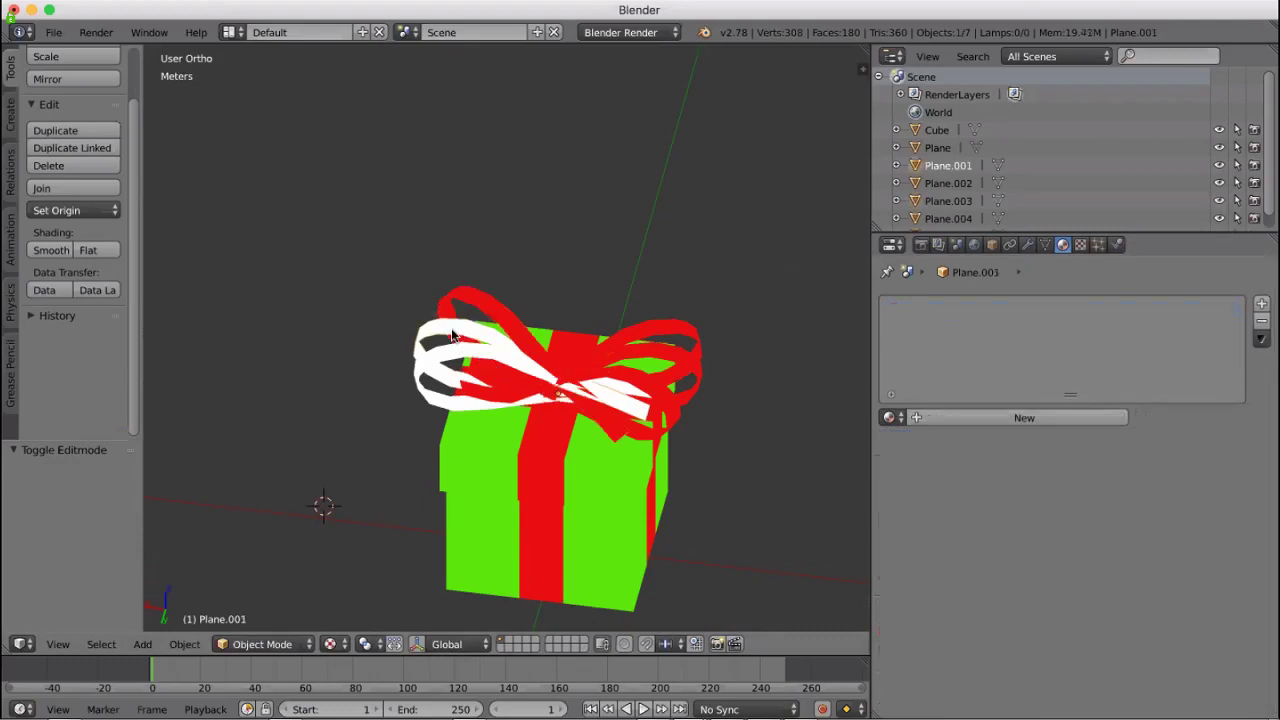
left_click(893, 418)
left_click(914, 465)
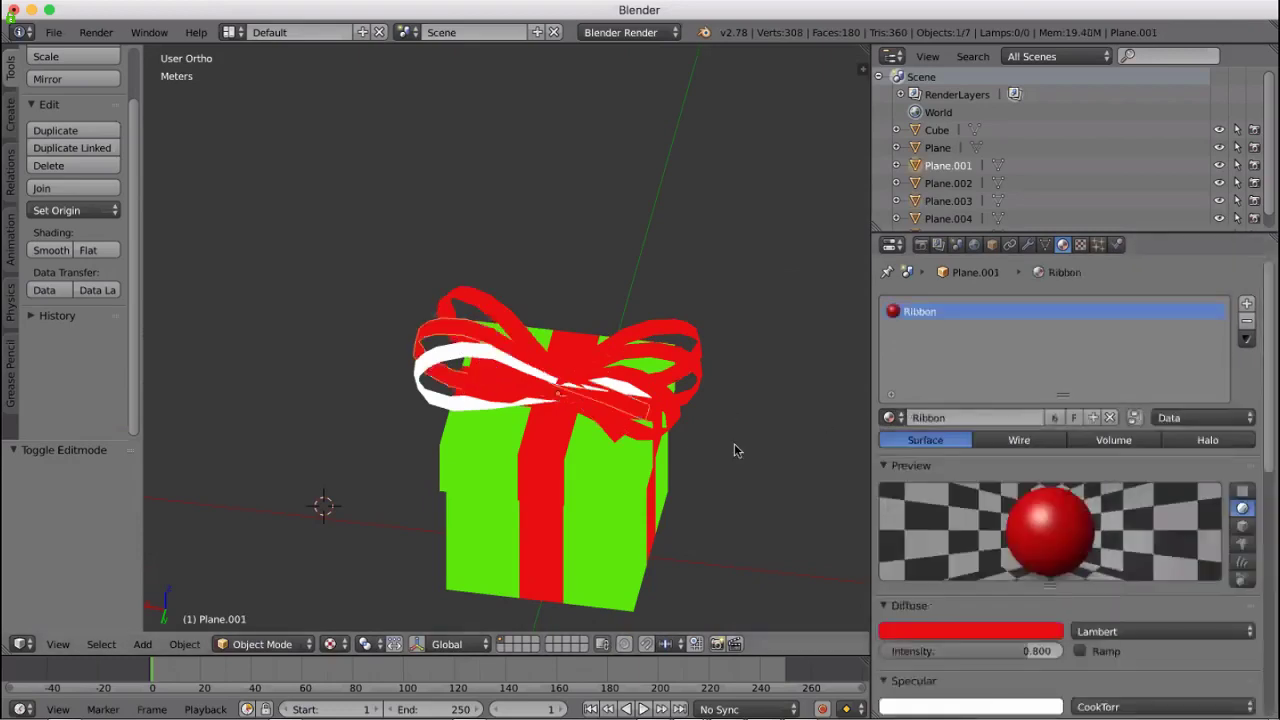
right_click(434, 366)
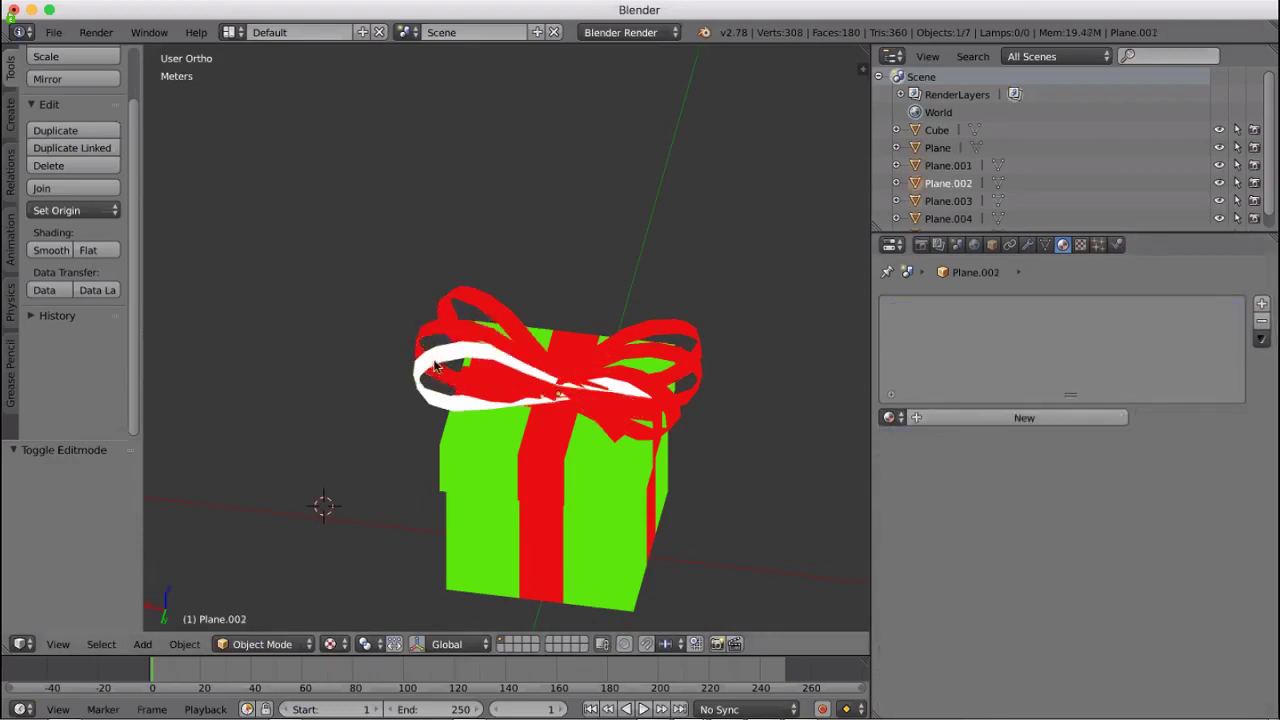
left_click(890, 418)
left_click(875, 448)
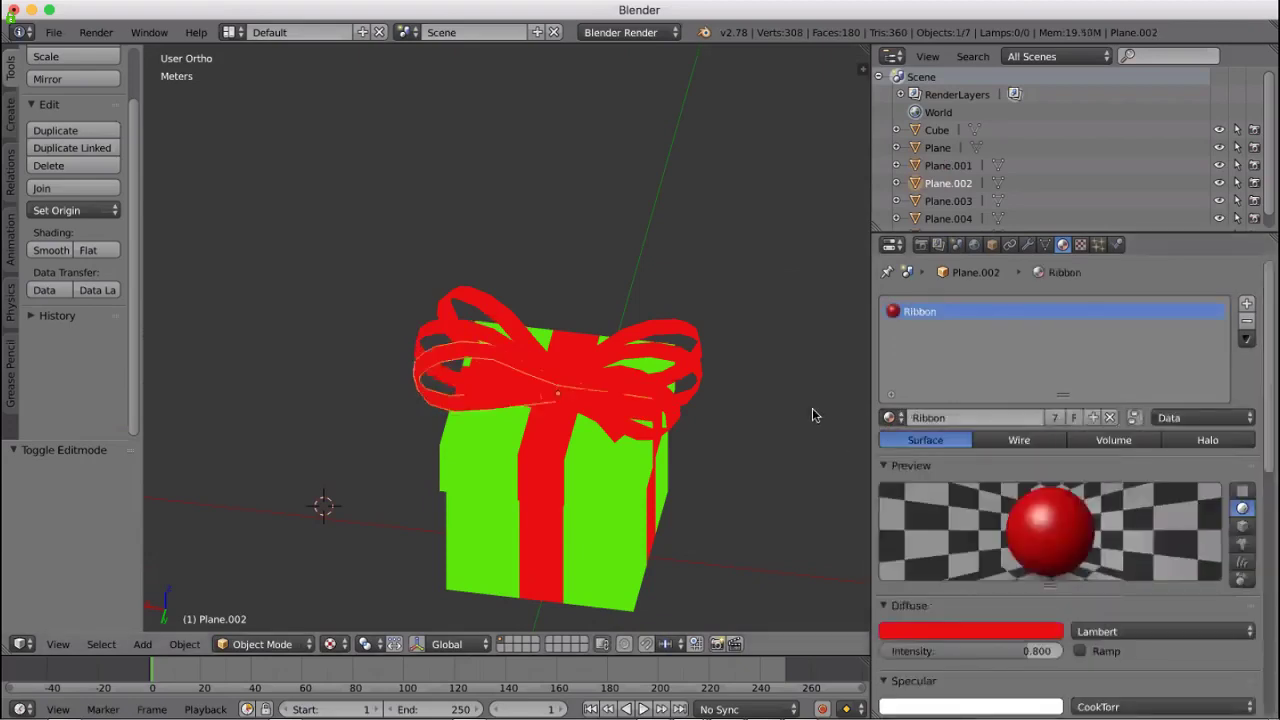
Select the ribbon pieces to be joined, with Plane.001 active
middle_click_drag(811, 407, 640, 398)
right_click(507, 326, "shift")
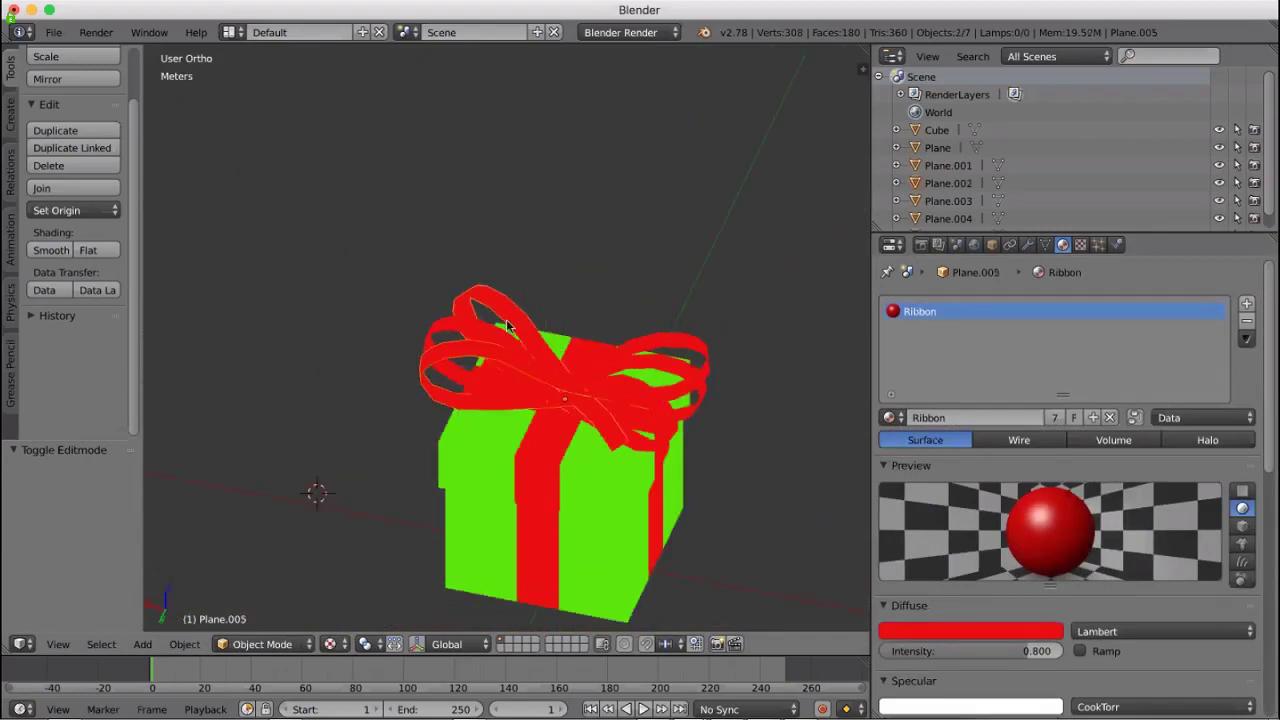
right_click(486, 333, "shift")
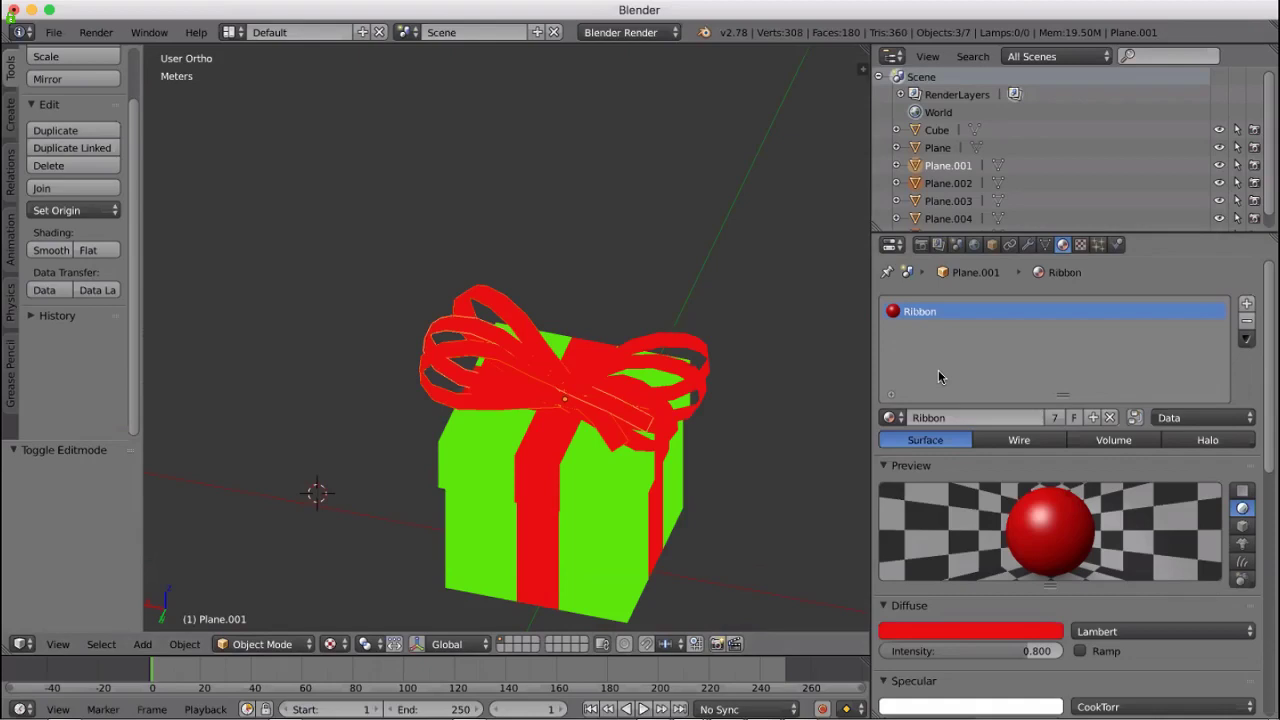
Join the three selected ribbon pieces into one object
left_click(183, 645)
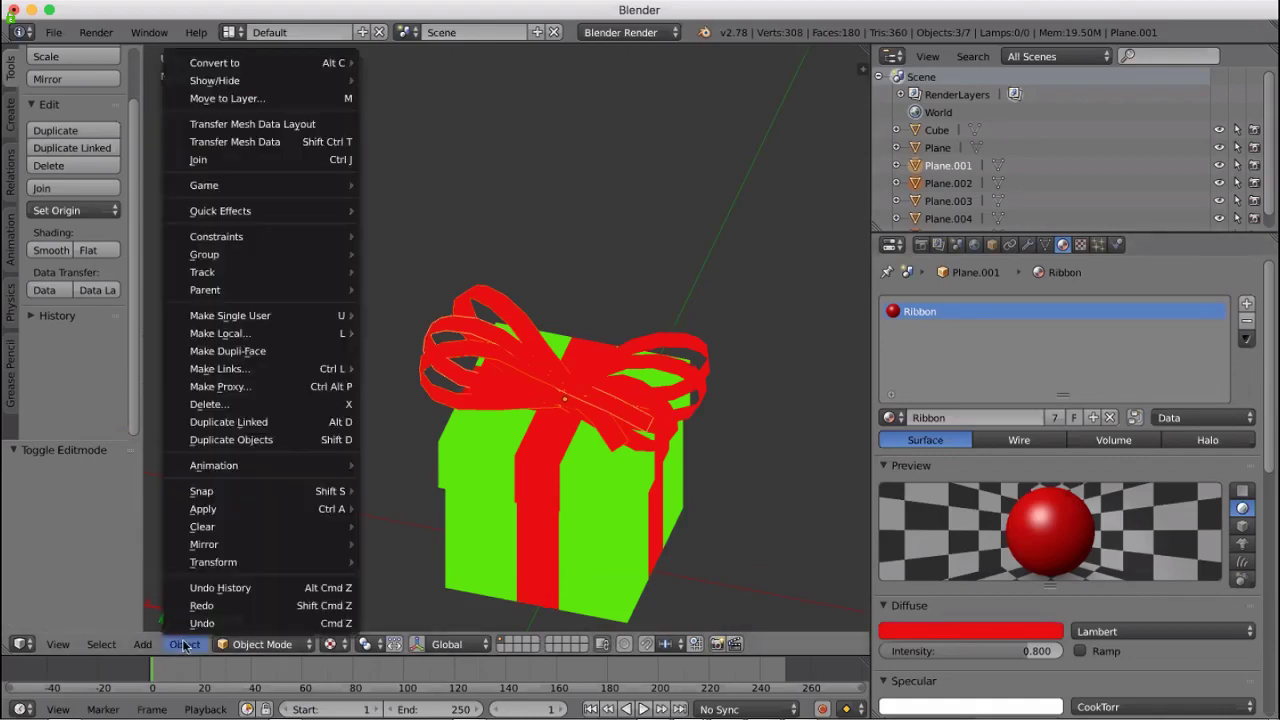
left_click(267, 161)
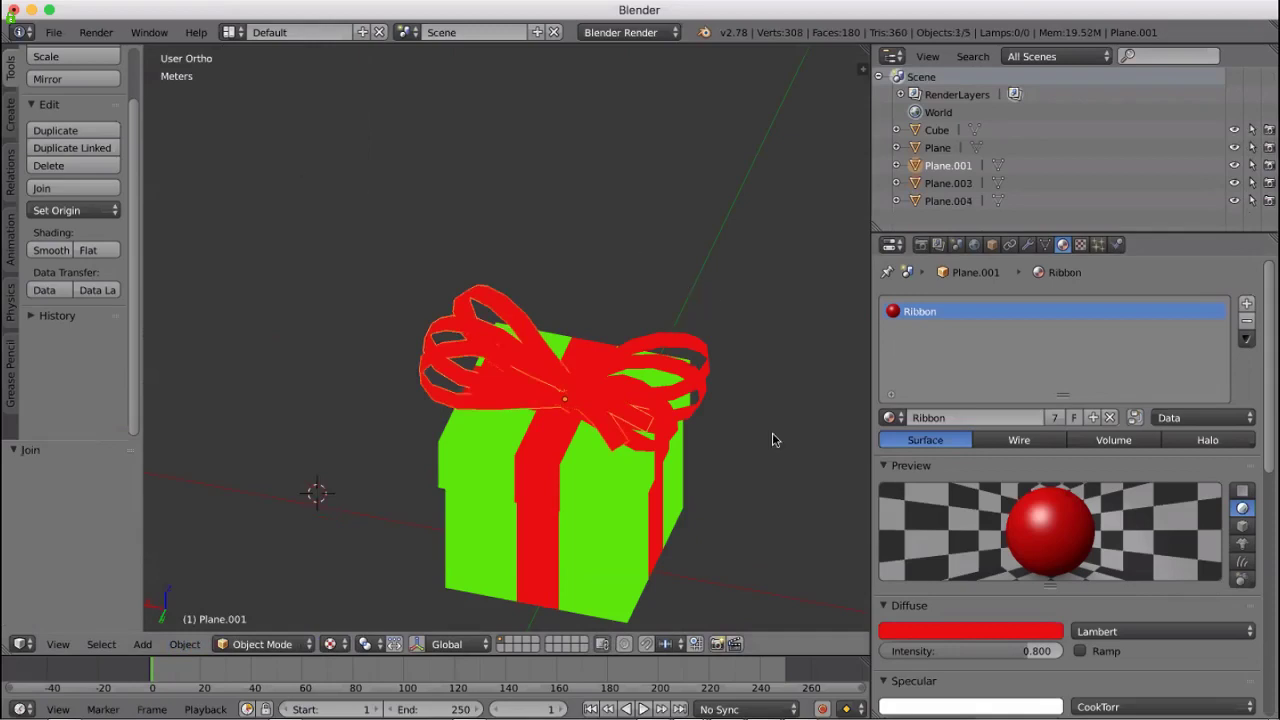
middle_click_drag(789, 435, 674, 466)
Deselect everything, switch to a perspective three-quarter view, and bring up the save dialog
key("a")
scroll(668, 477, "down", 2)
scroll(770, 558, "up", 4)
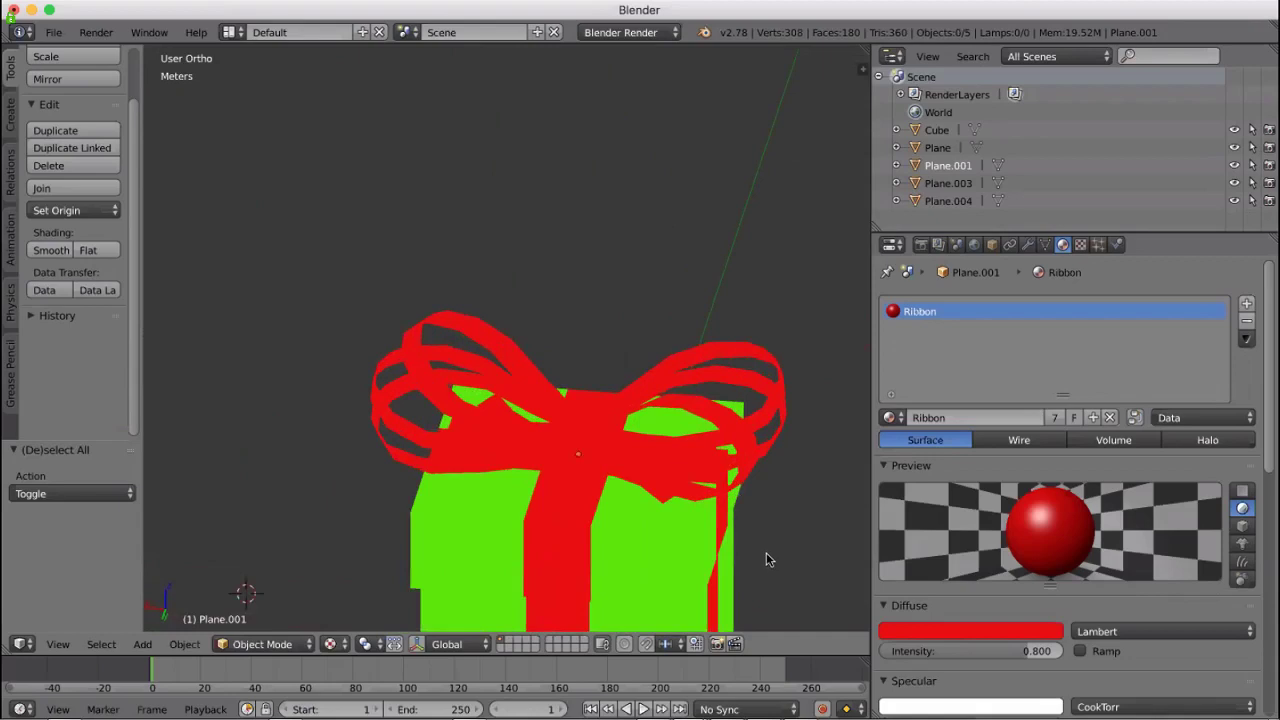
middle_click_drag(766, 560, 678, 425)
key("KP_5")
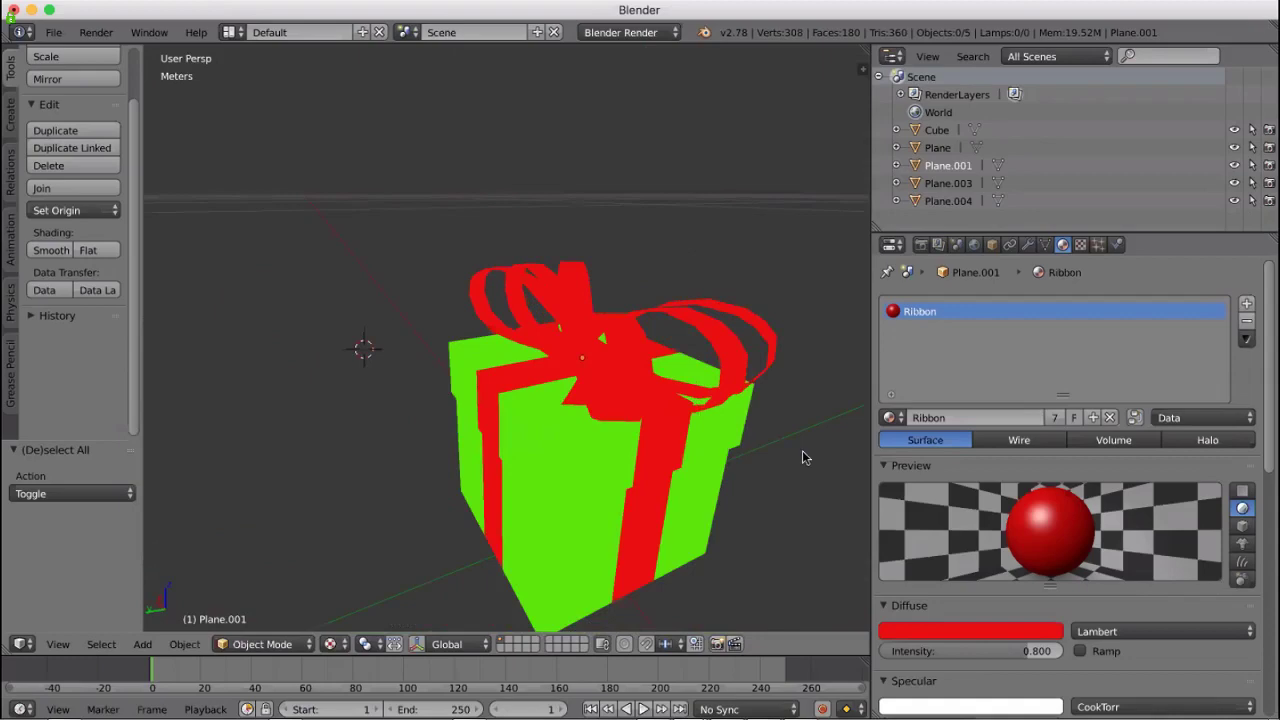
key("ctrl+s")
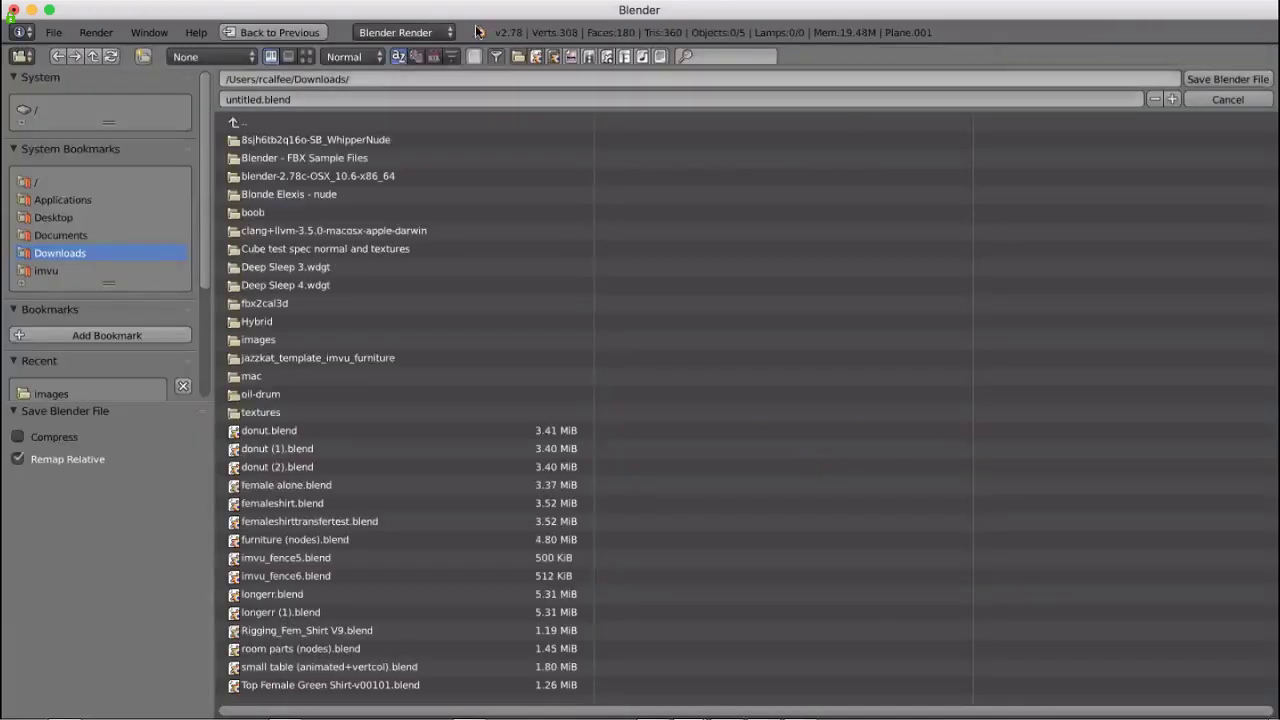
Rename untitled.blend to gift.blend and save it in Downloads
left_click(258, 99)
key("Escape")
key("BackSpace")
key("BackSpace")
key("BackSpace")
key("BackSpace")
key("BackSpace")
key("BackSpace")
type("gif")
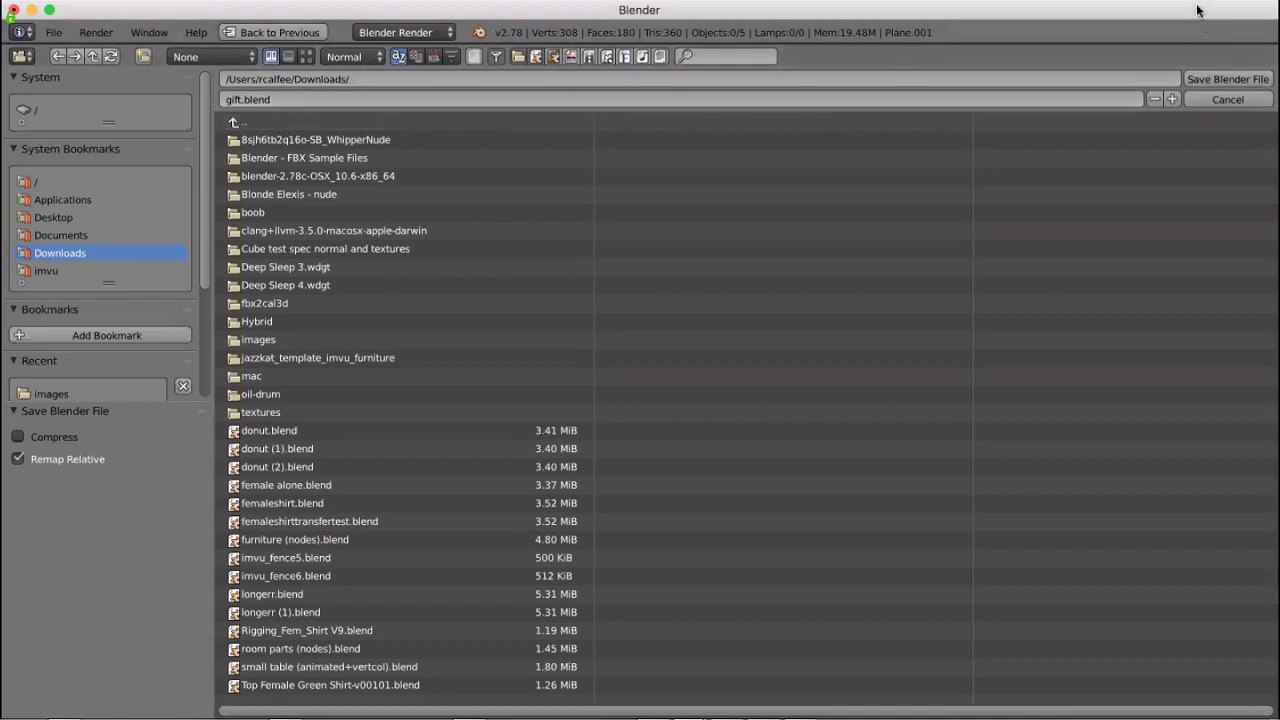
left_click(1219, 79)
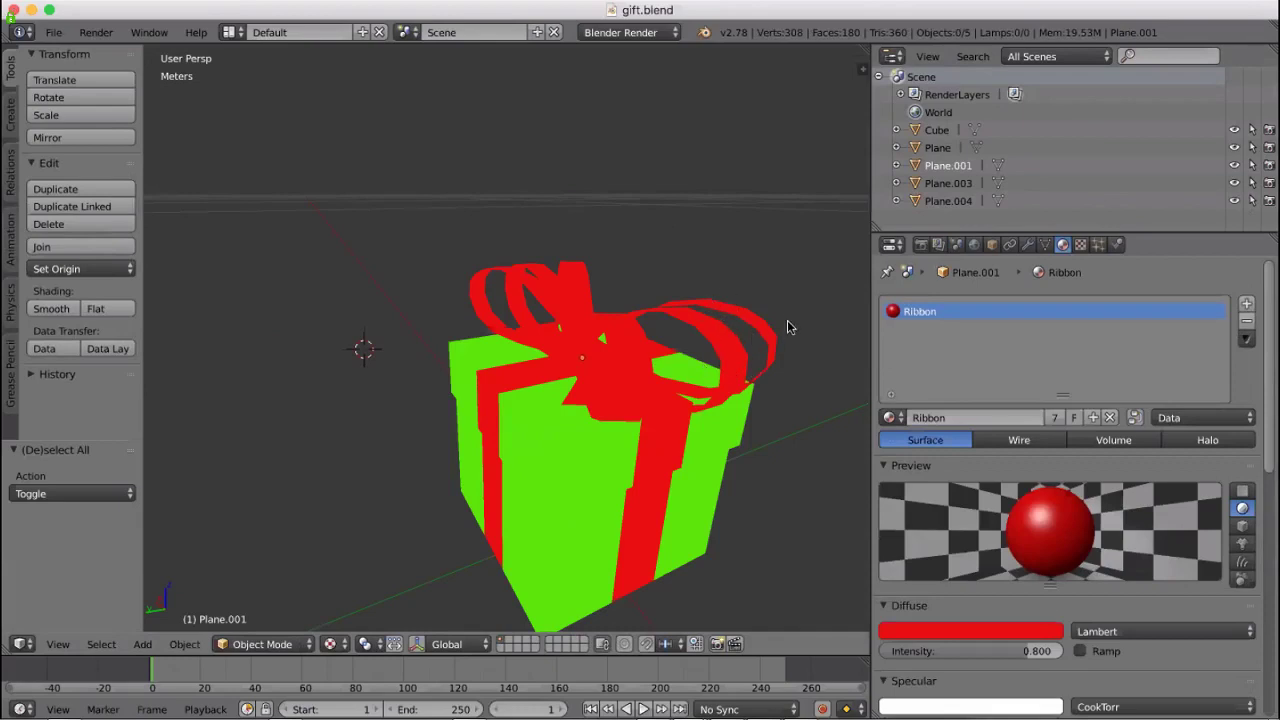
View the bow from above and show the Ribbon material's texture slots
middle_click_drag(797, 311, 777, 280)
scroll(583, 400, "down", 3)
scroll(777, 280, "up", 3)
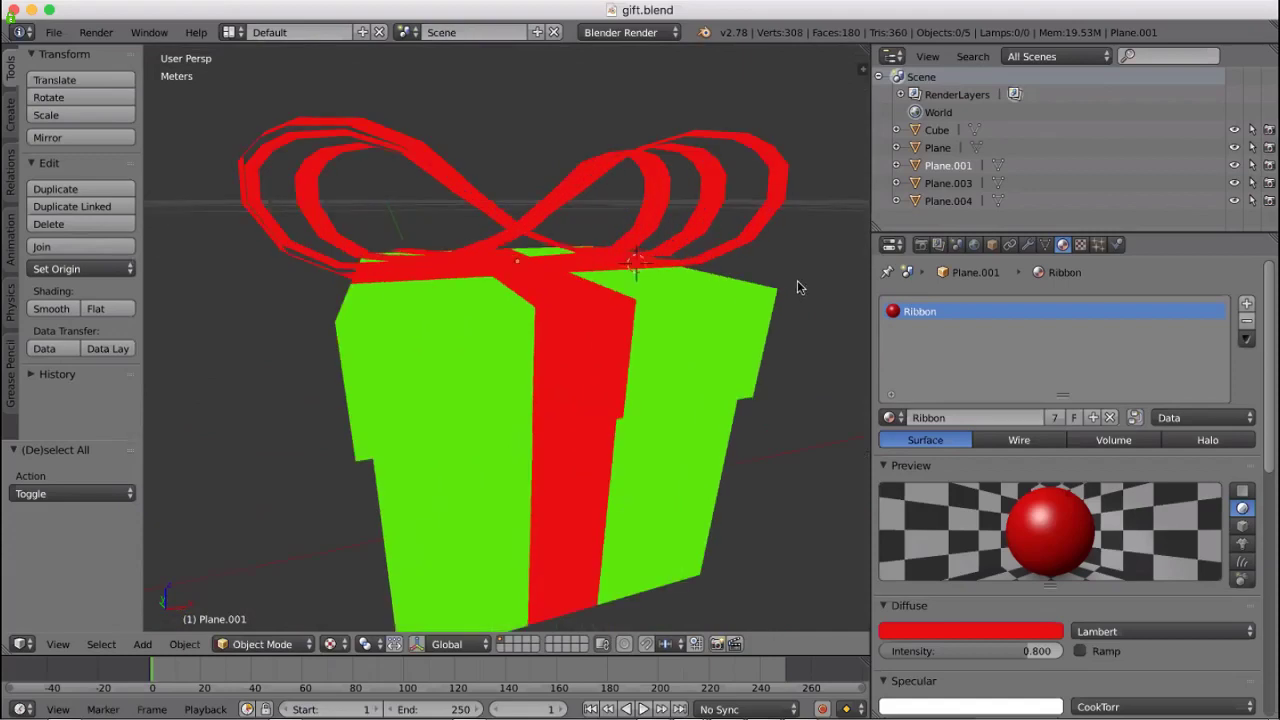
left_click(1080, 245)
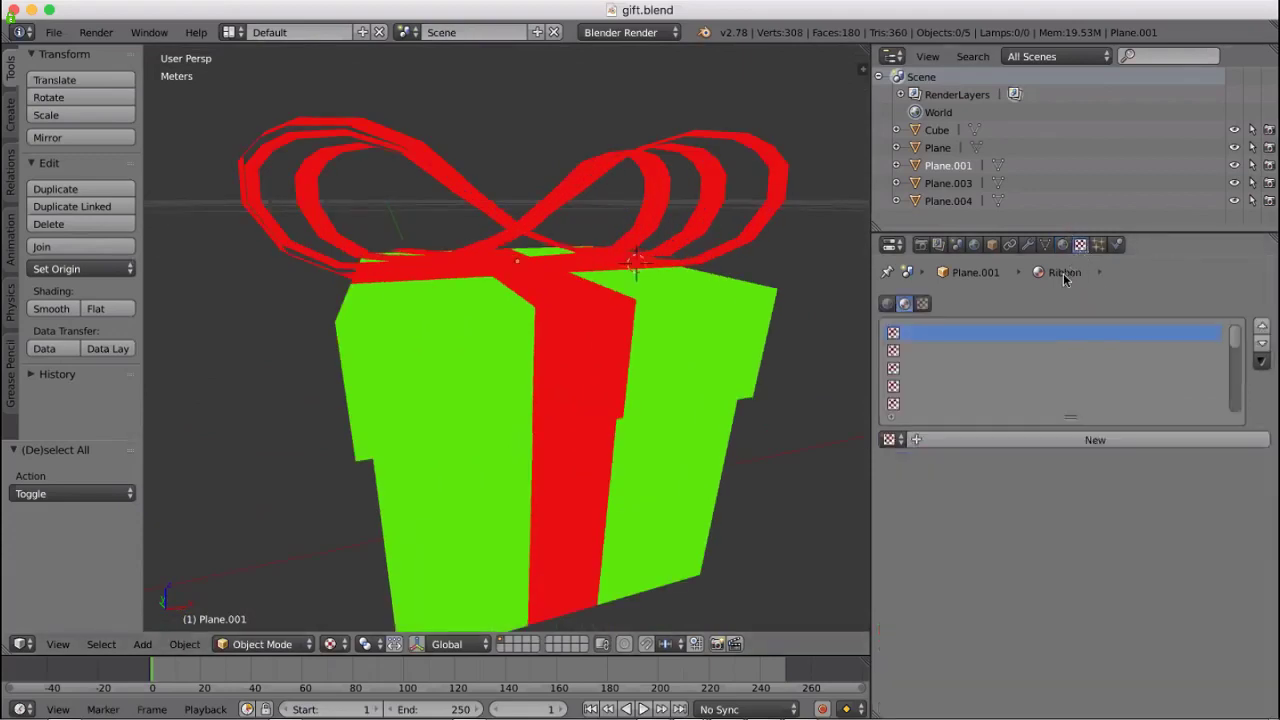
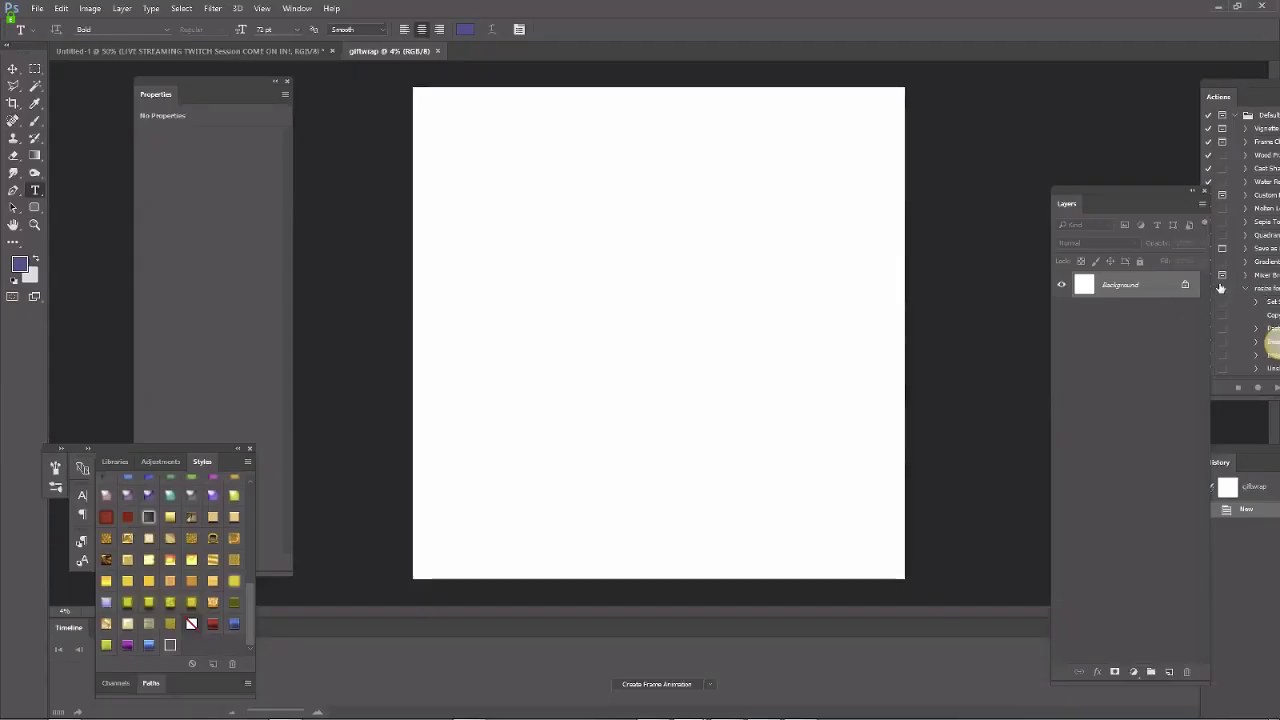
Resize the giftwrap image from 18432 px down to 256 × 256 pixels
left_click(88, 9)
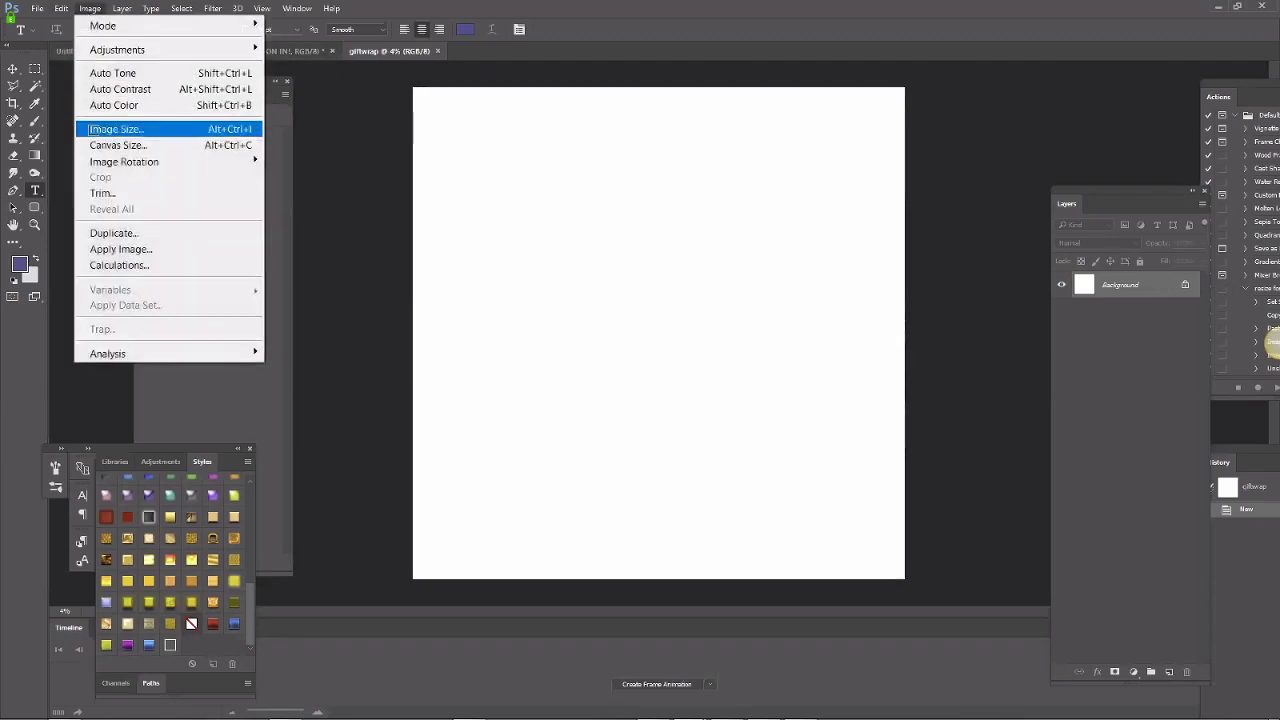
left_click(94, 127)
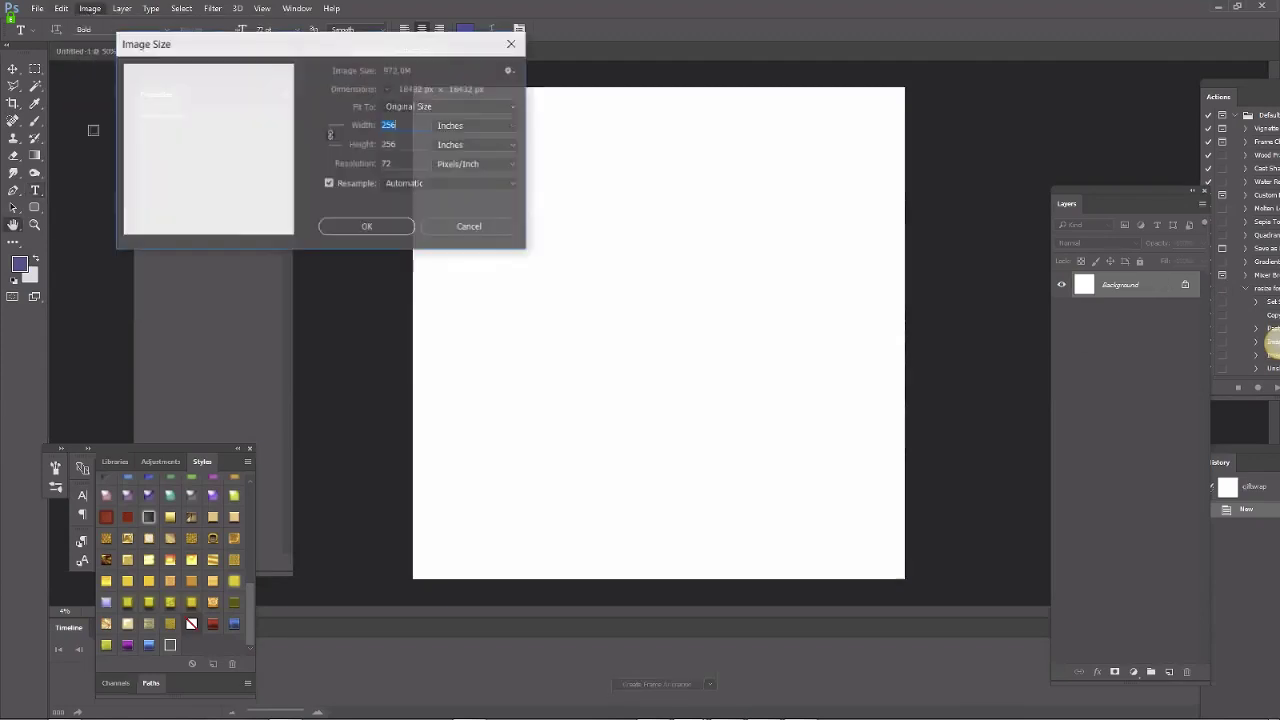
left_click(482, 128)
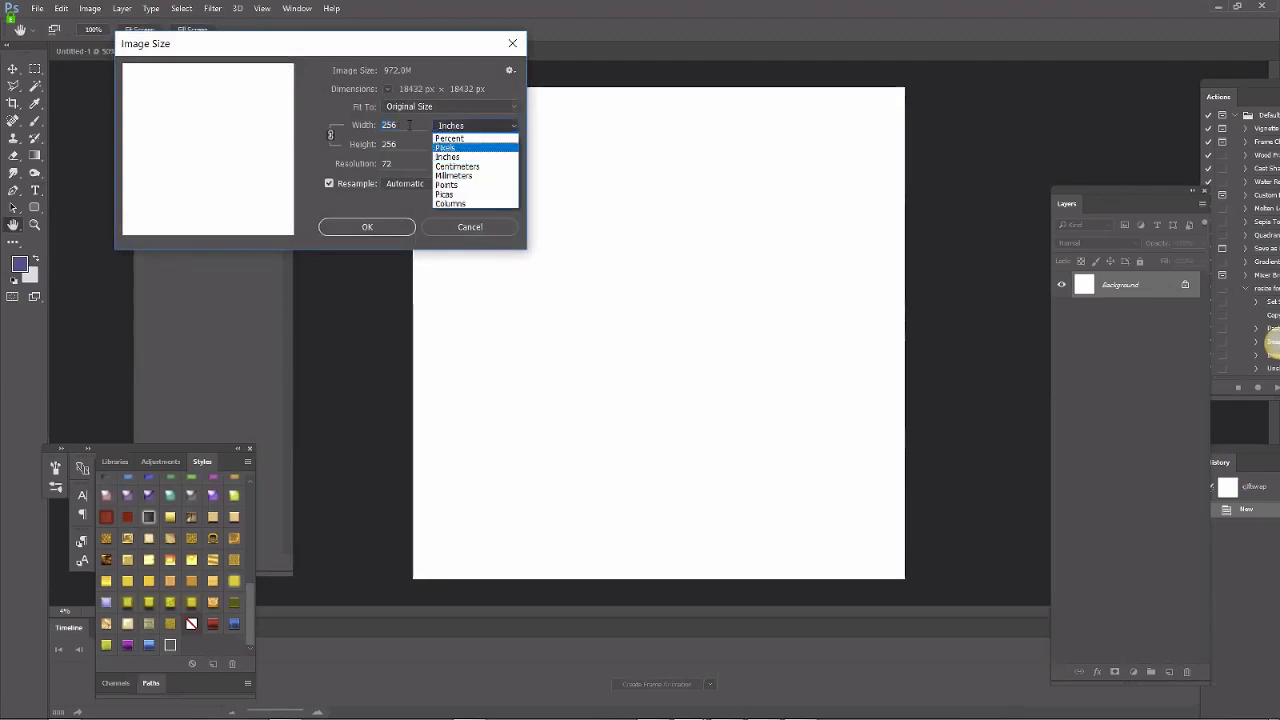
left_click(470, 135)
key("shift+Tab")
type("256")
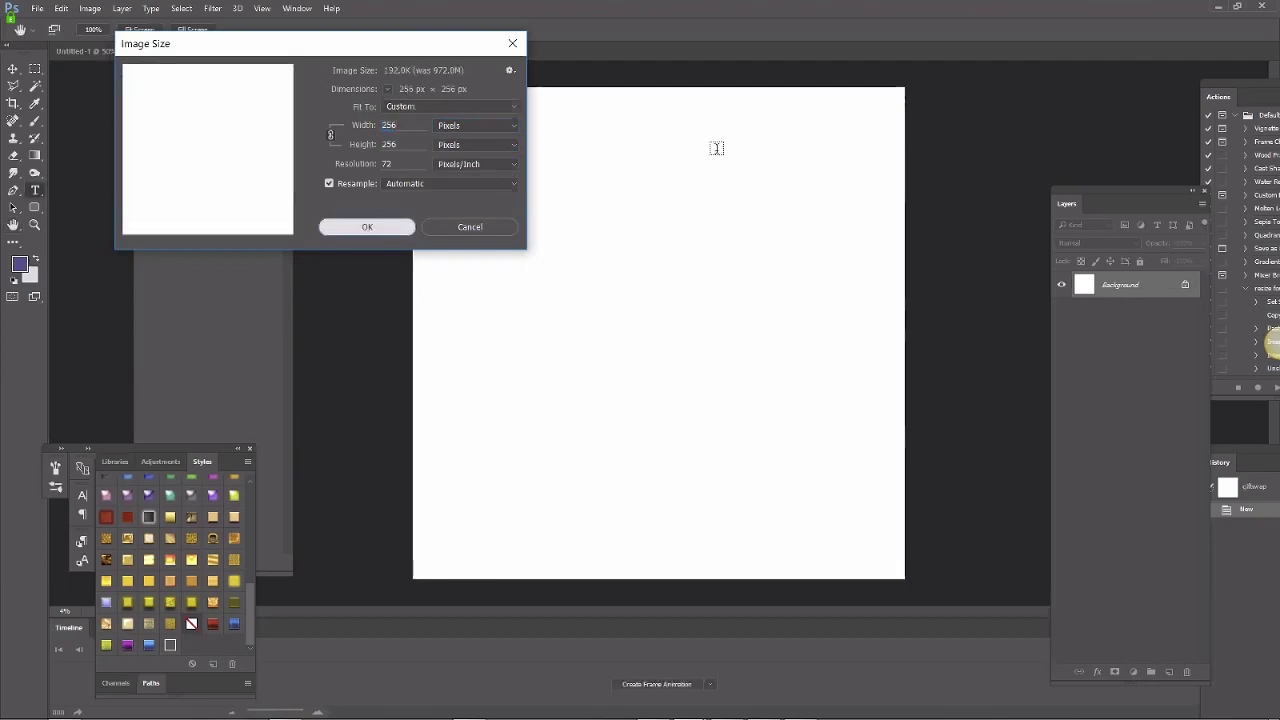
key("Return")
key("t")
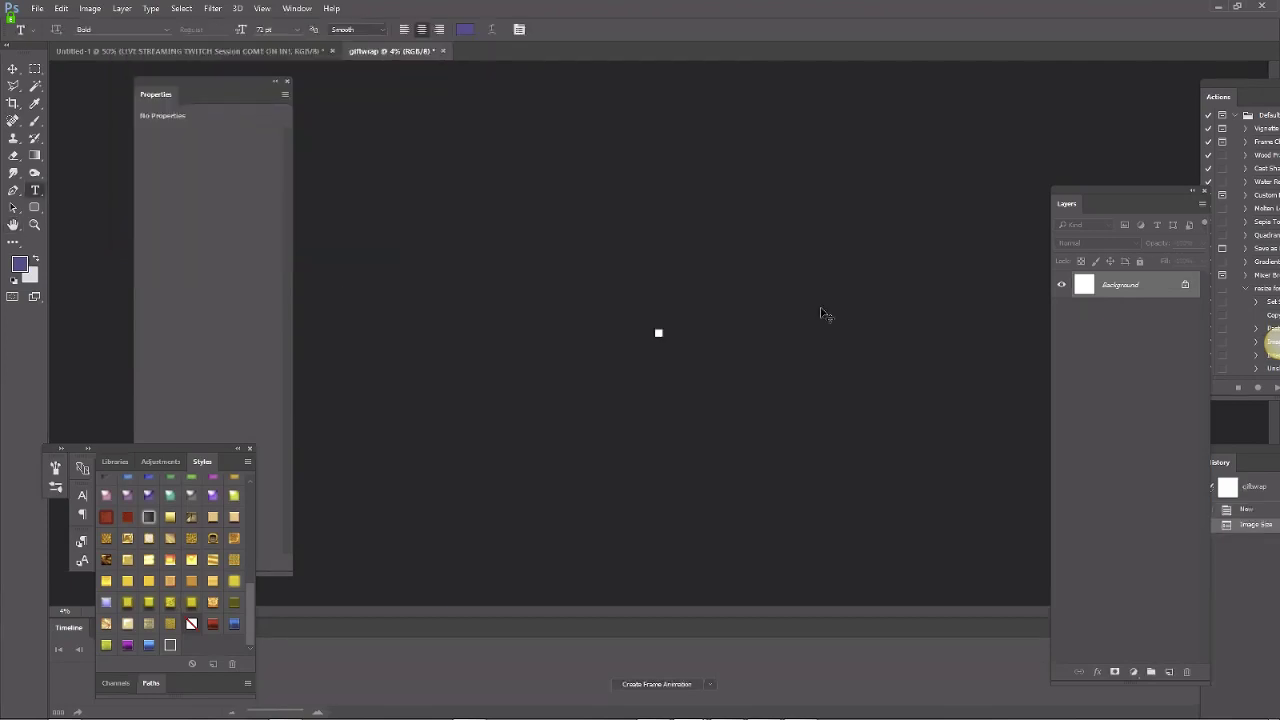
Set the foreground colour to a bright, saturated lemon yellow
scroll(820, 313, "up", 10, "alt")
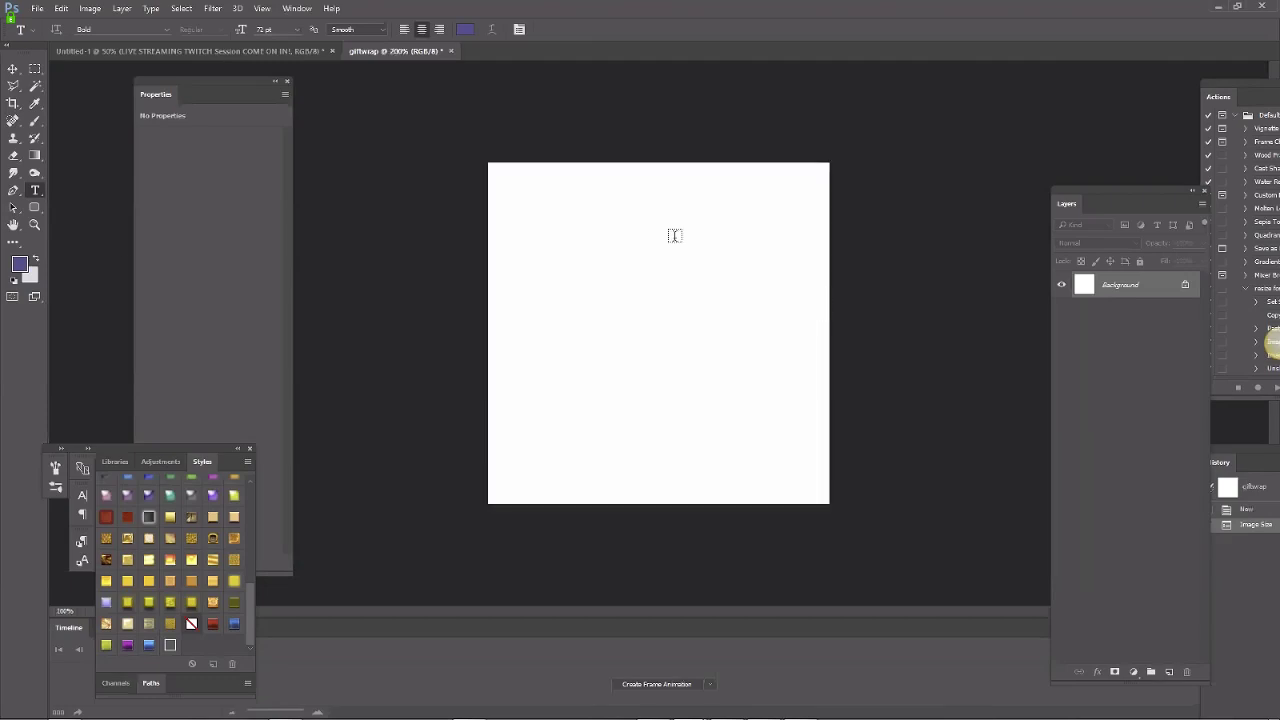
left_click(19, 264)
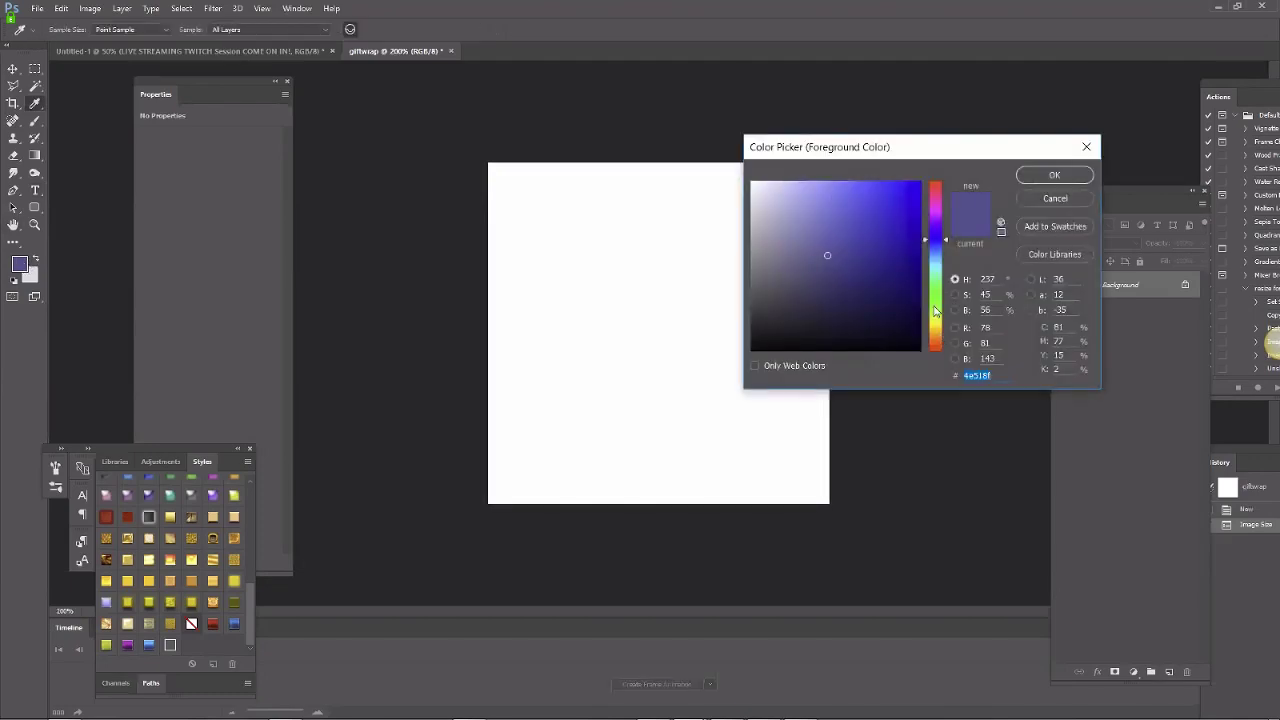
left_click(935, 326)
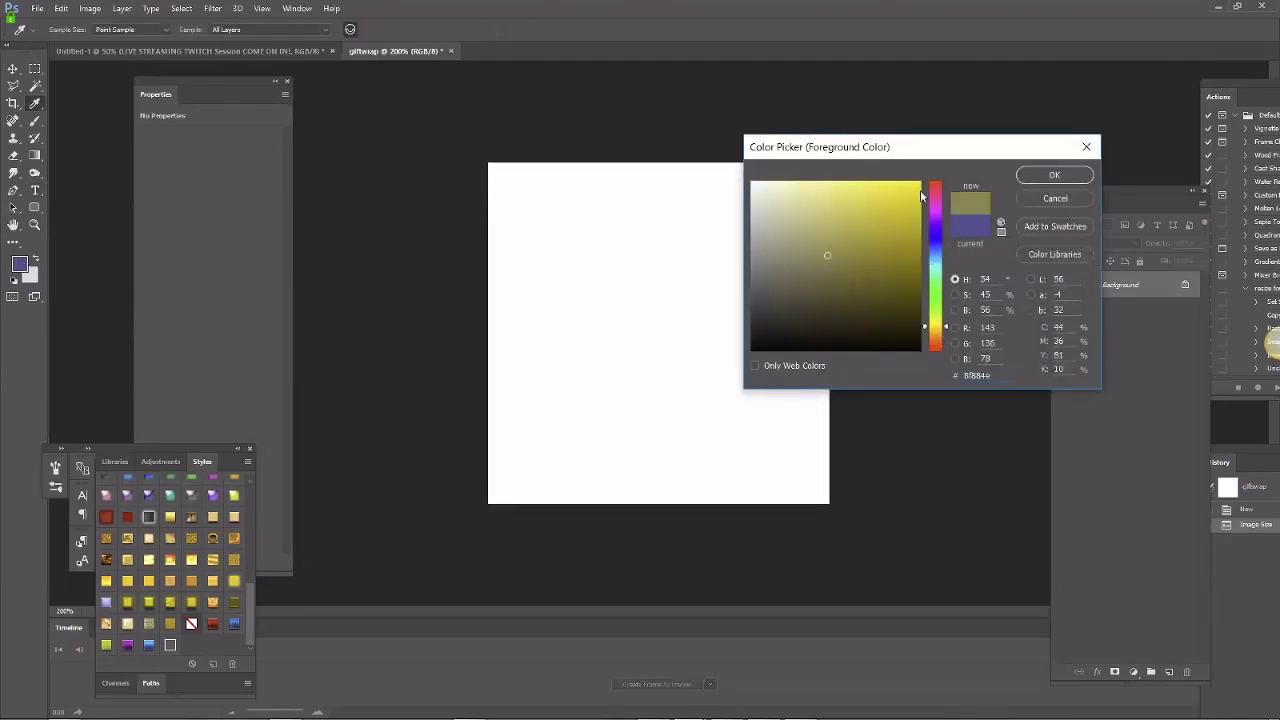
left_click(915, 192)
left_click(917, 190)
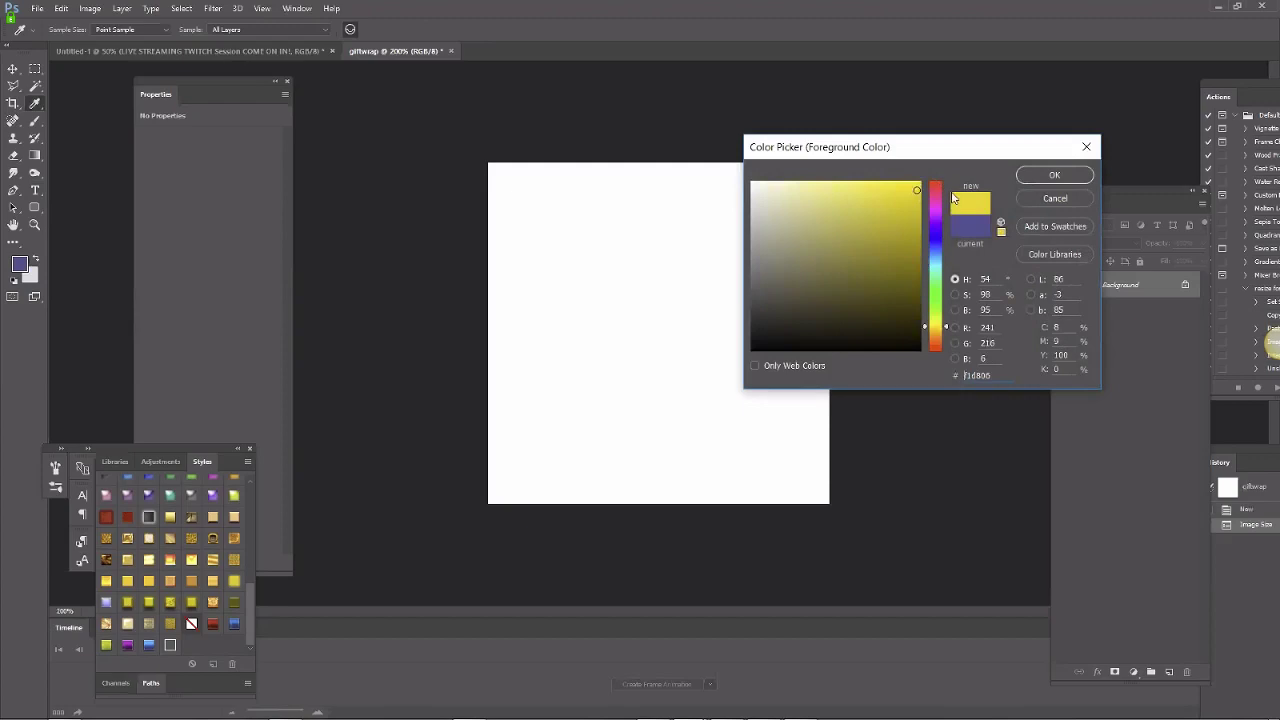
left_click(945, 325)
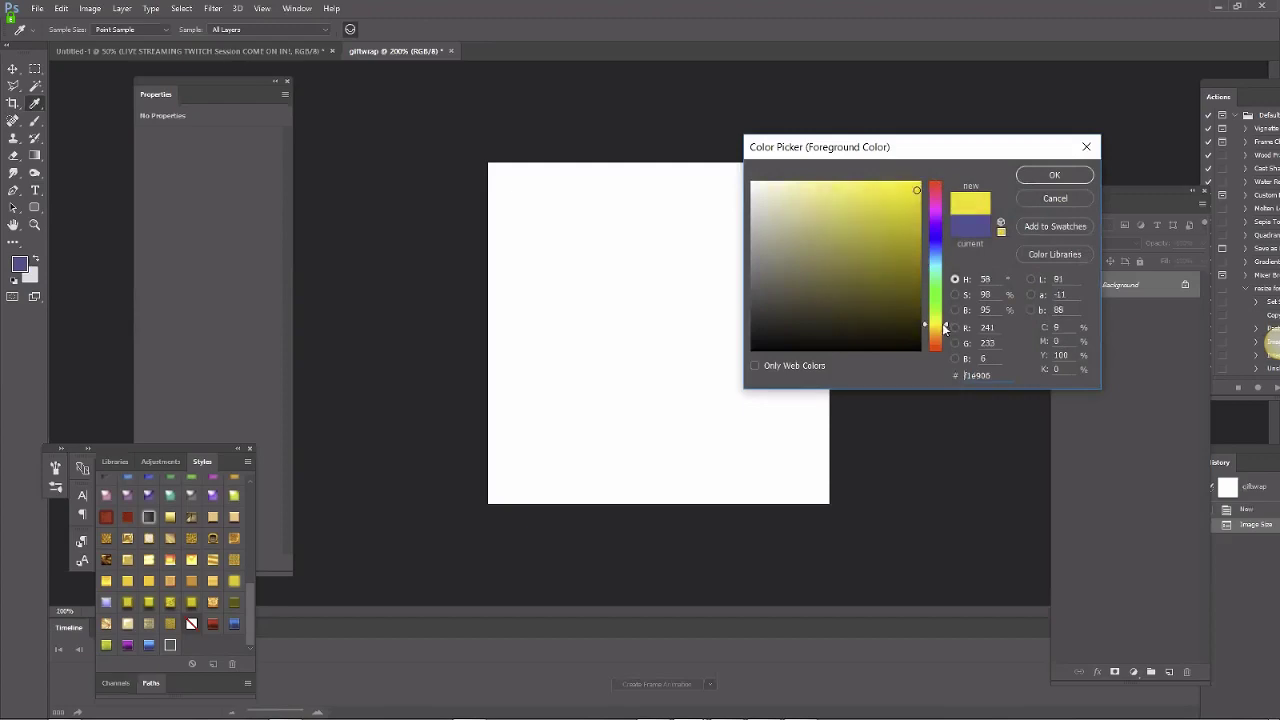
left_click(1054, 175)
key("t")
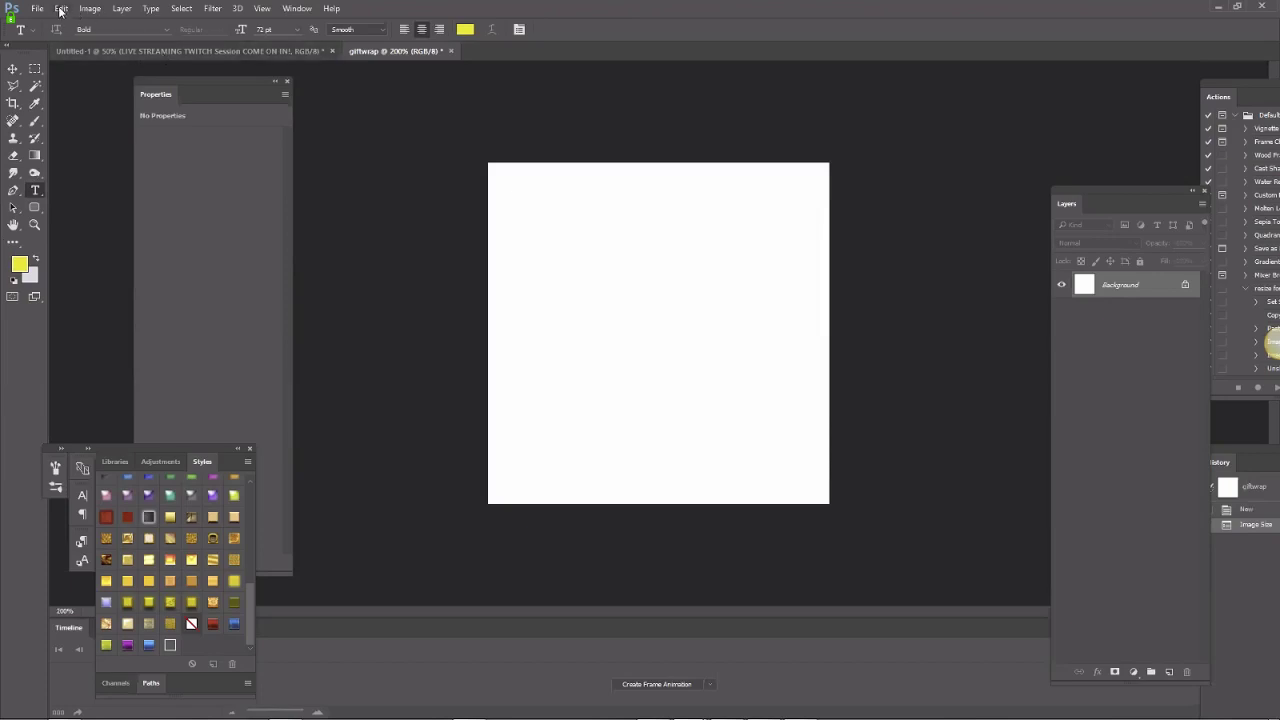
Fill the whole canvas with the yellow foreground colour
left_click(68, 249)
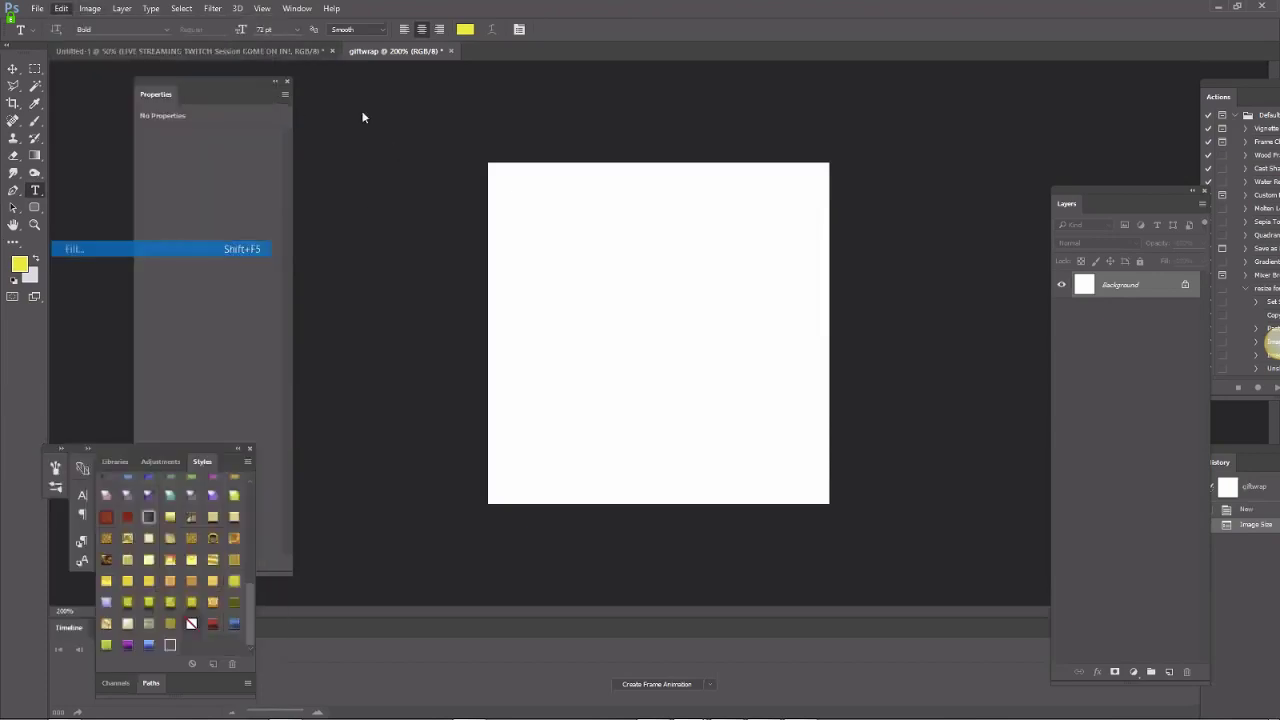
left_click(371, 101)
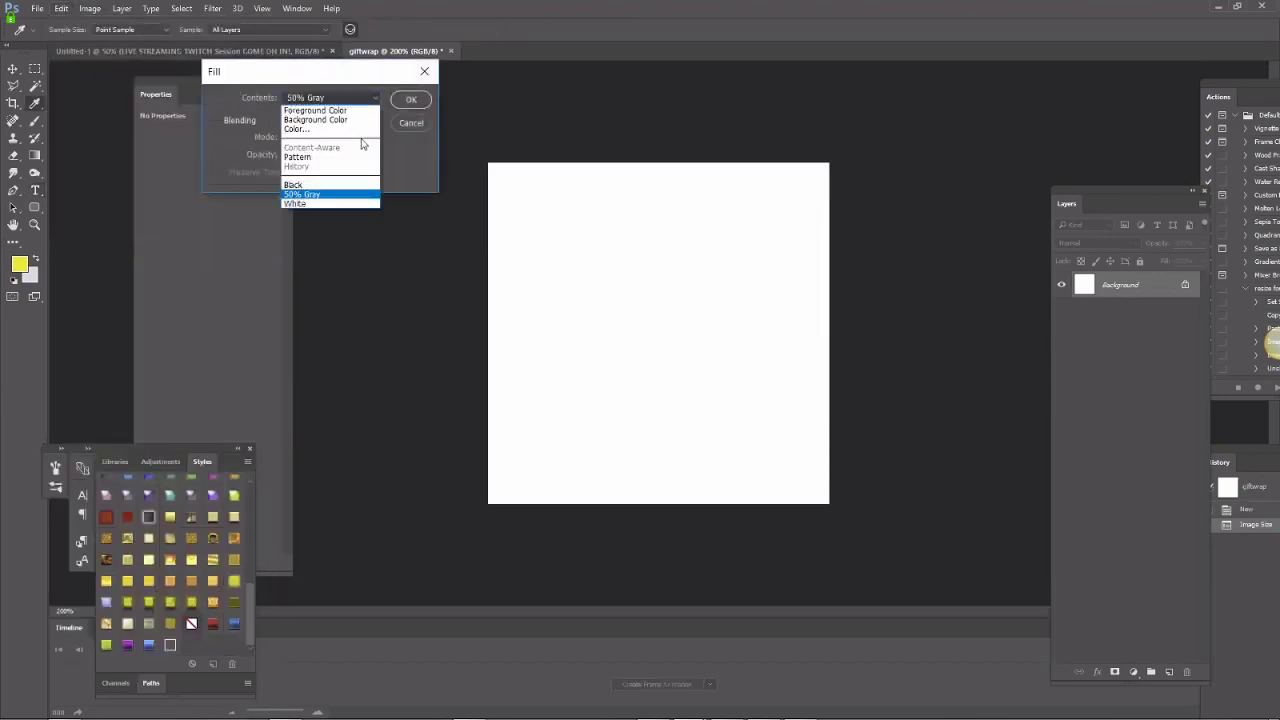
left_click(320, 108)
key("Return")
key("t")
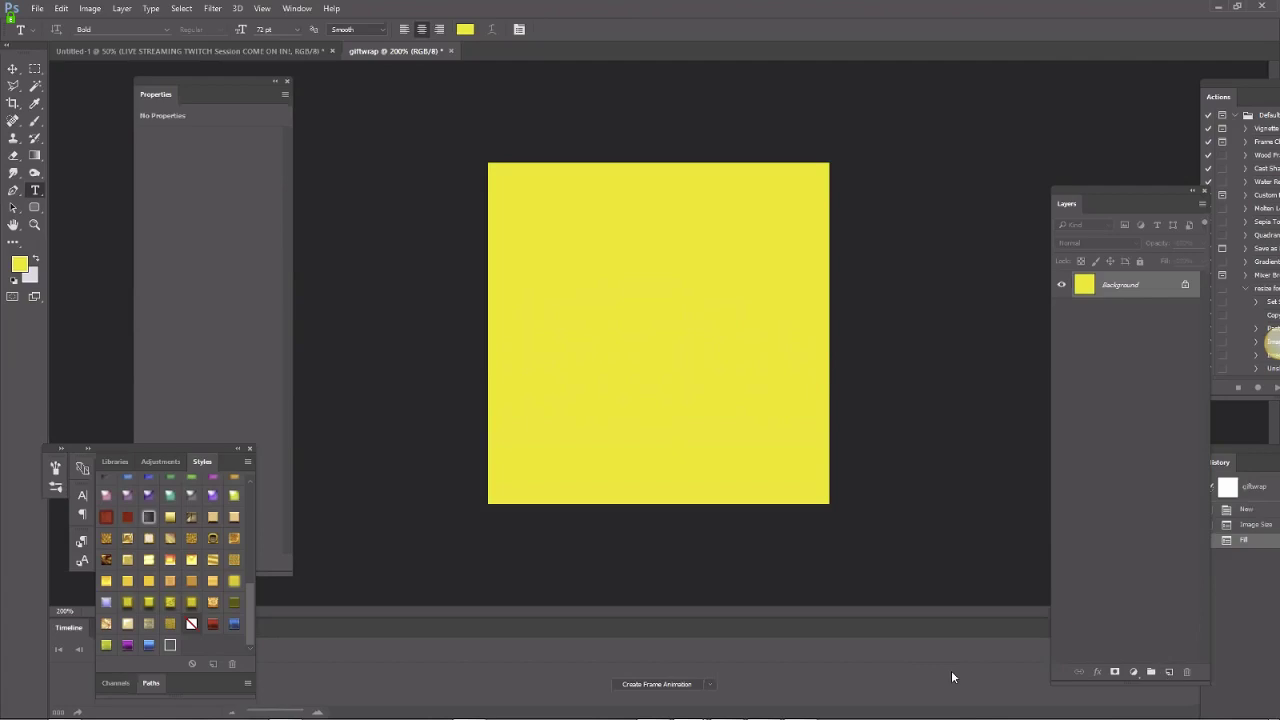
Add an empty layer and choose the Brush tool with a 31 px hard round tip
left_click(1170, 676)
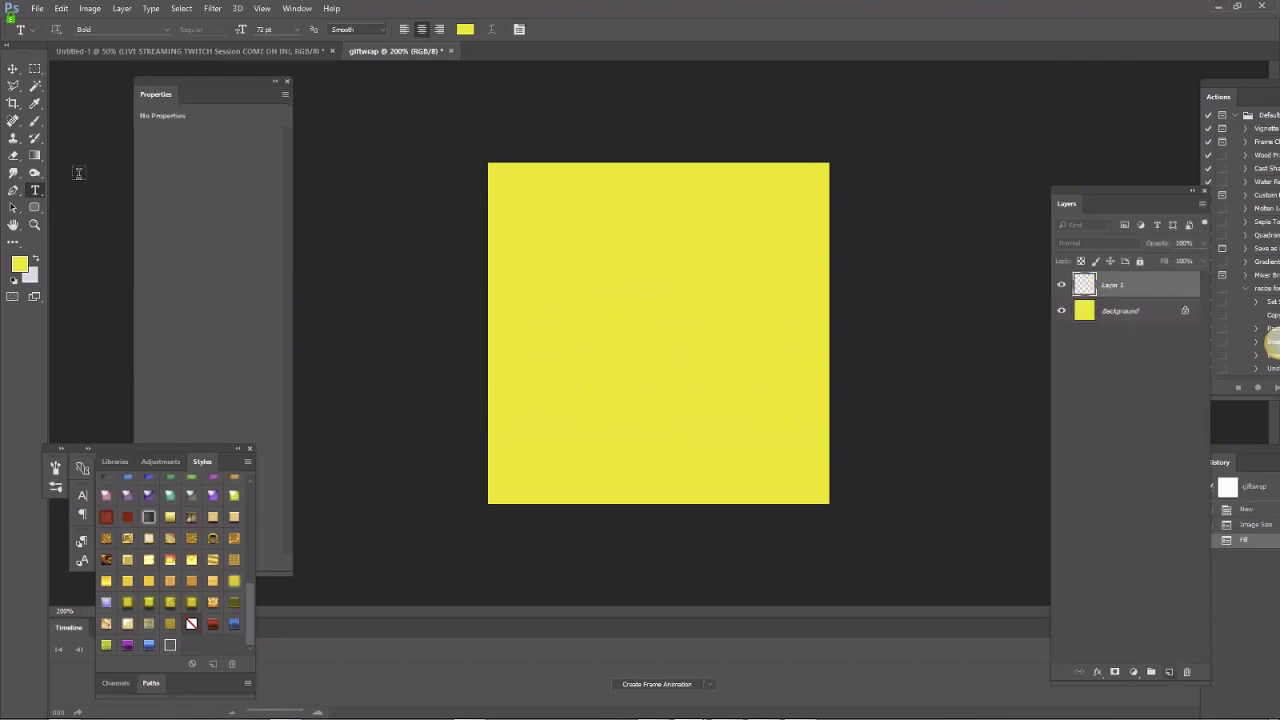
left_click(35, 123)
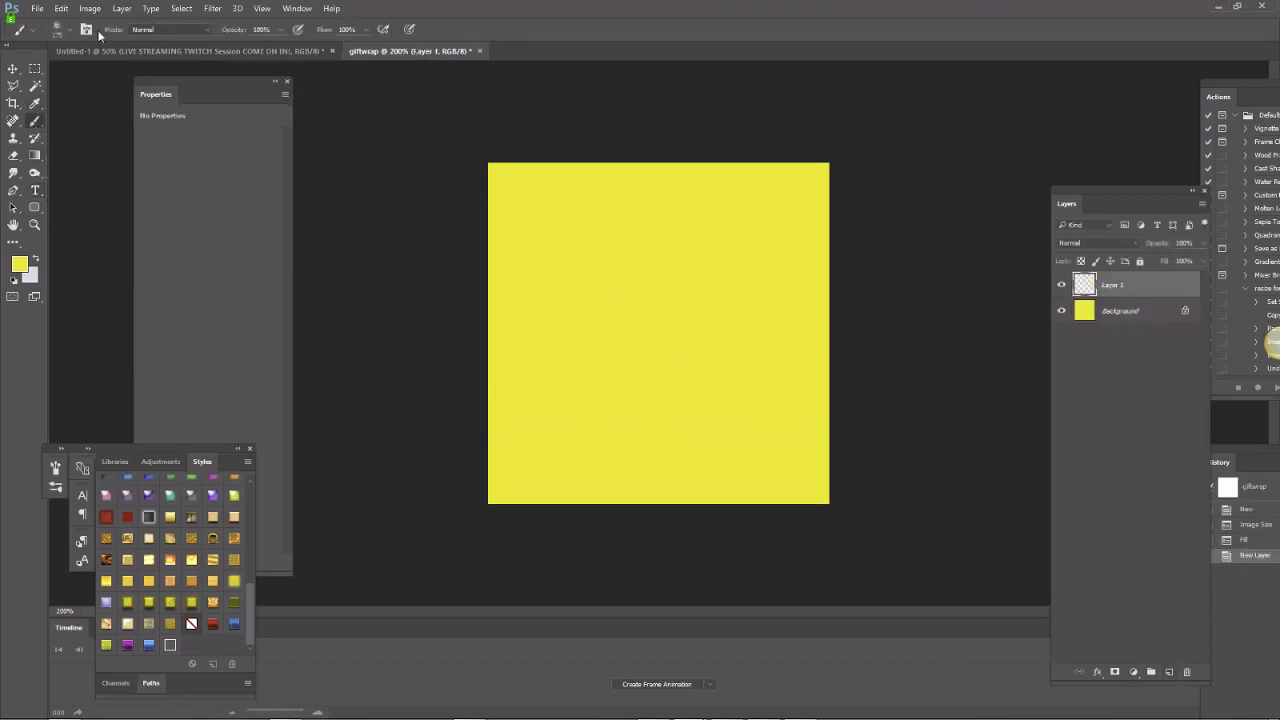
left_click(68, 31)
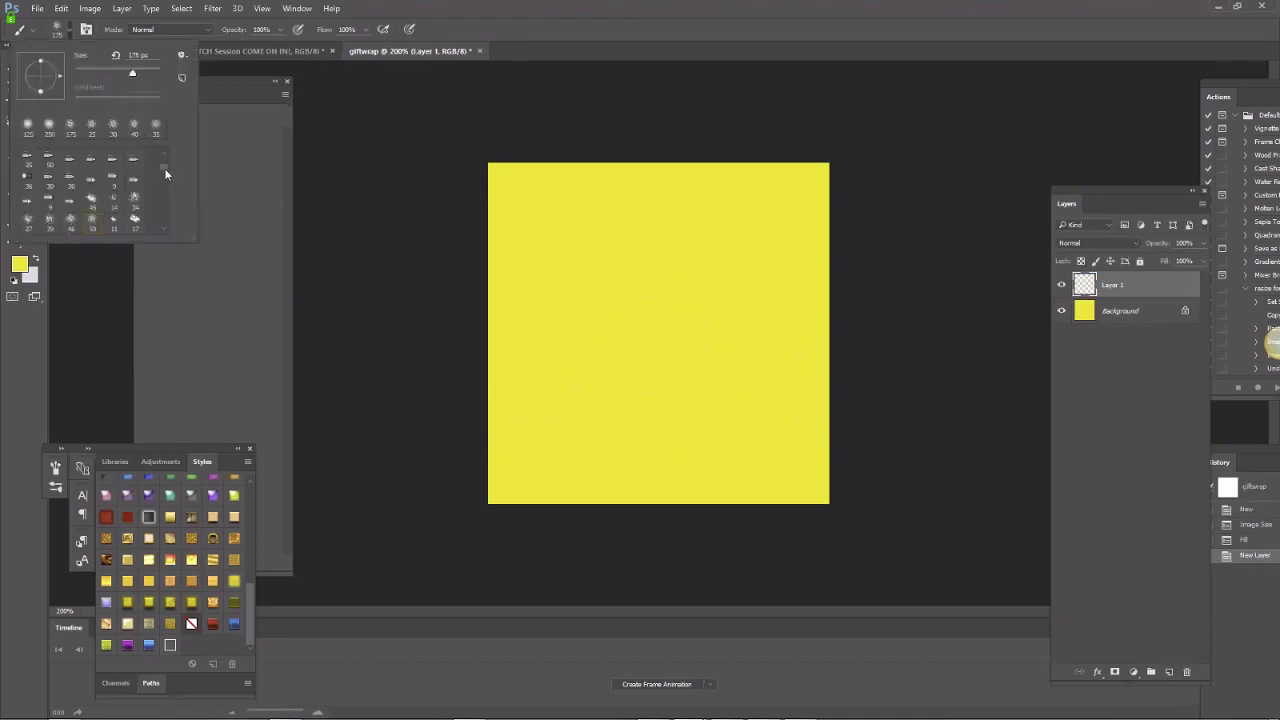
scroll(164, 175, "down", 5)
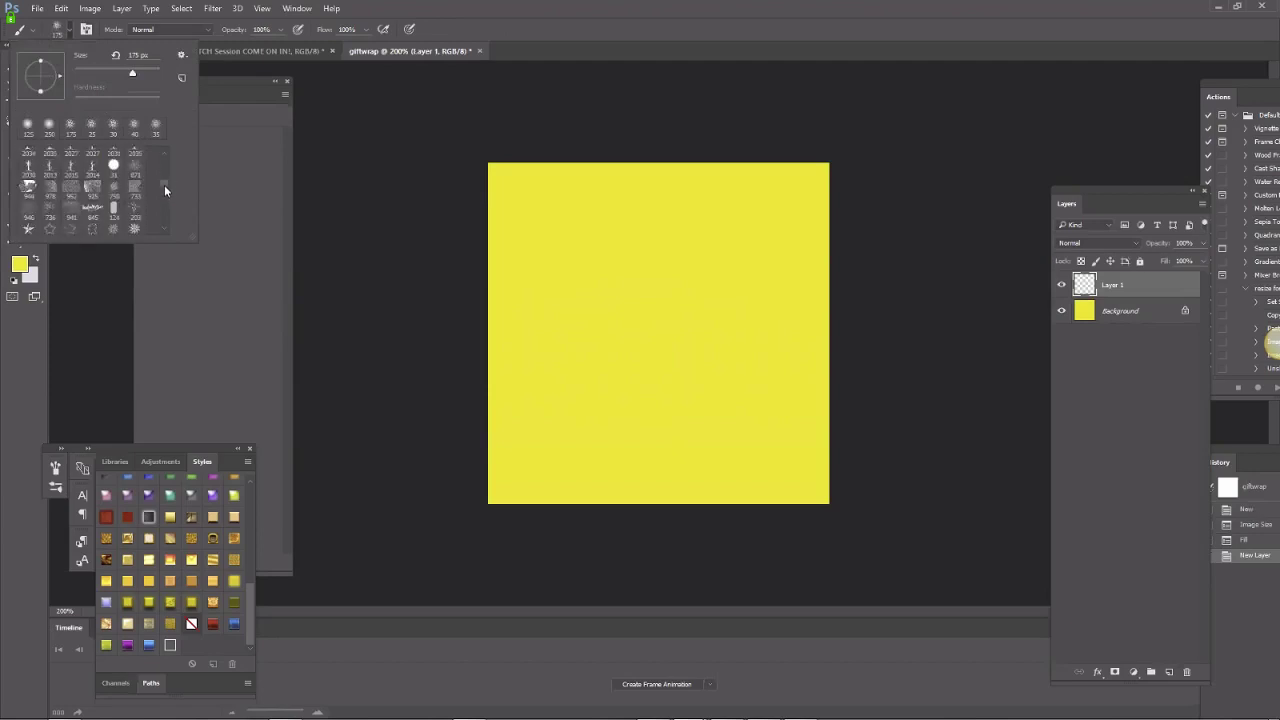
left_click(112, 168)
scroll(167, 162, "up", 5)
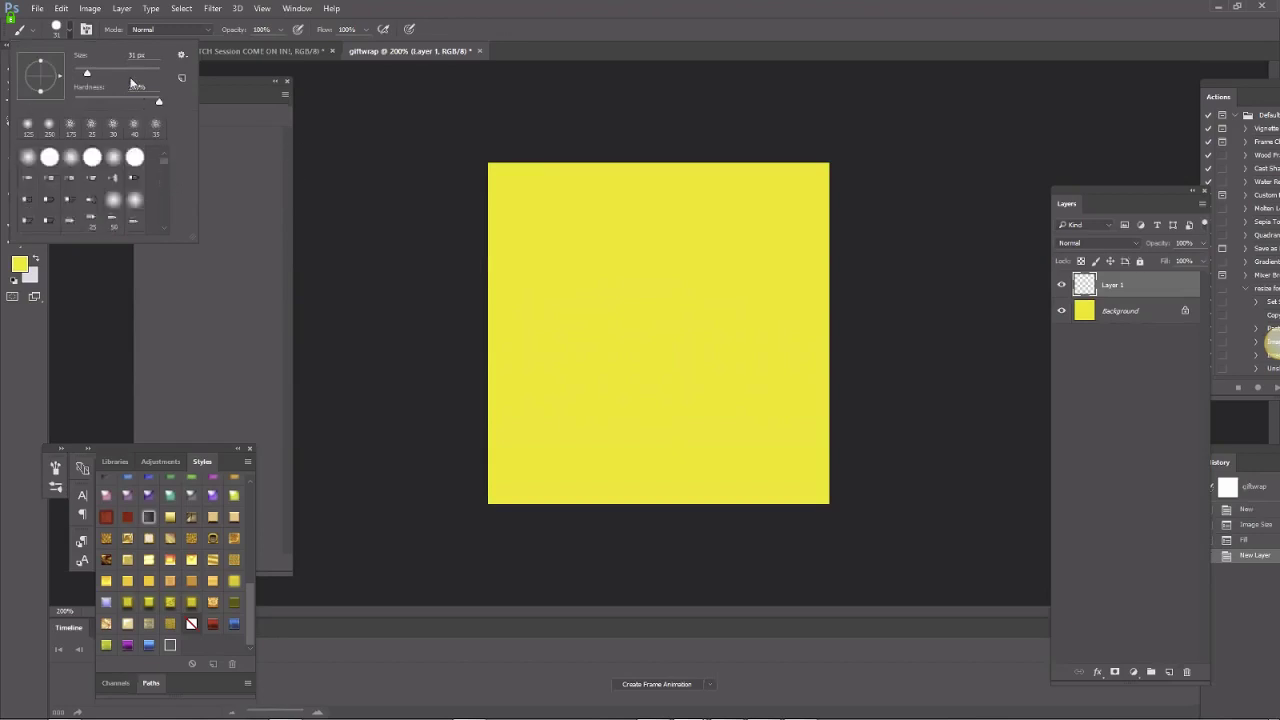
left_click(86, 29)
left_click(86, 29)
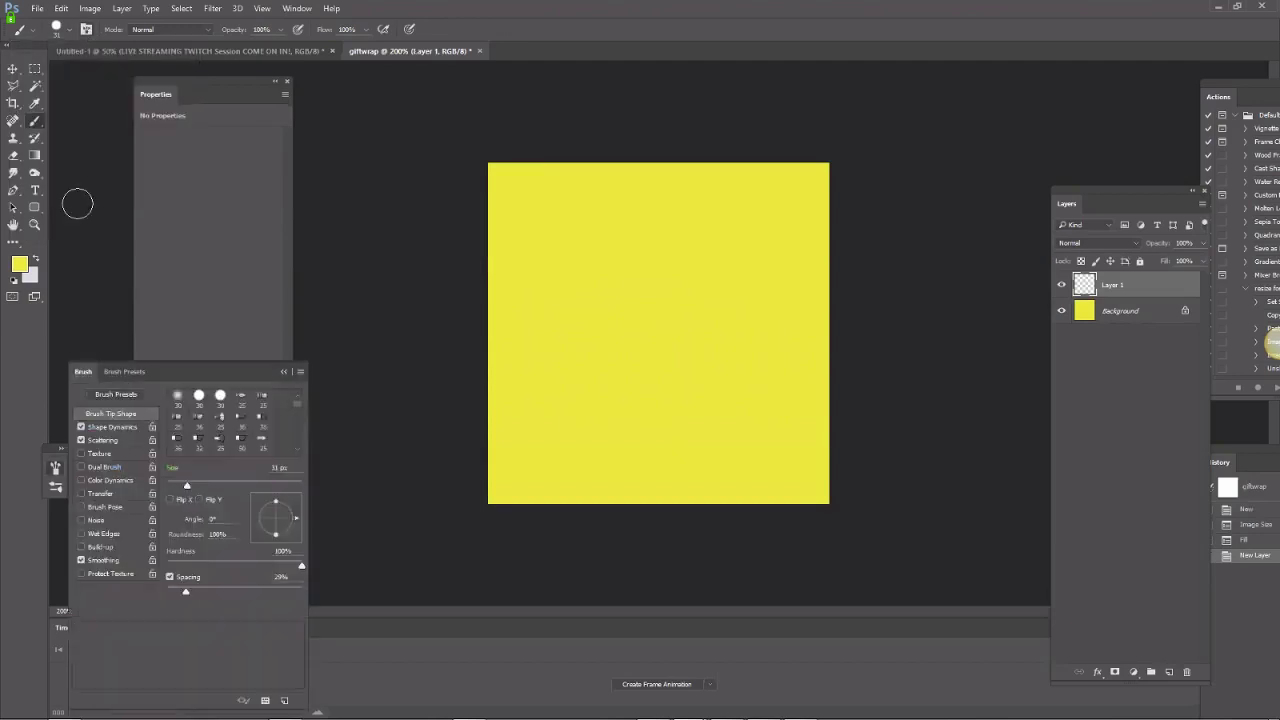
key("F5")
Set the foreground colour to blue and the background colour to red
left_click(19, 263)
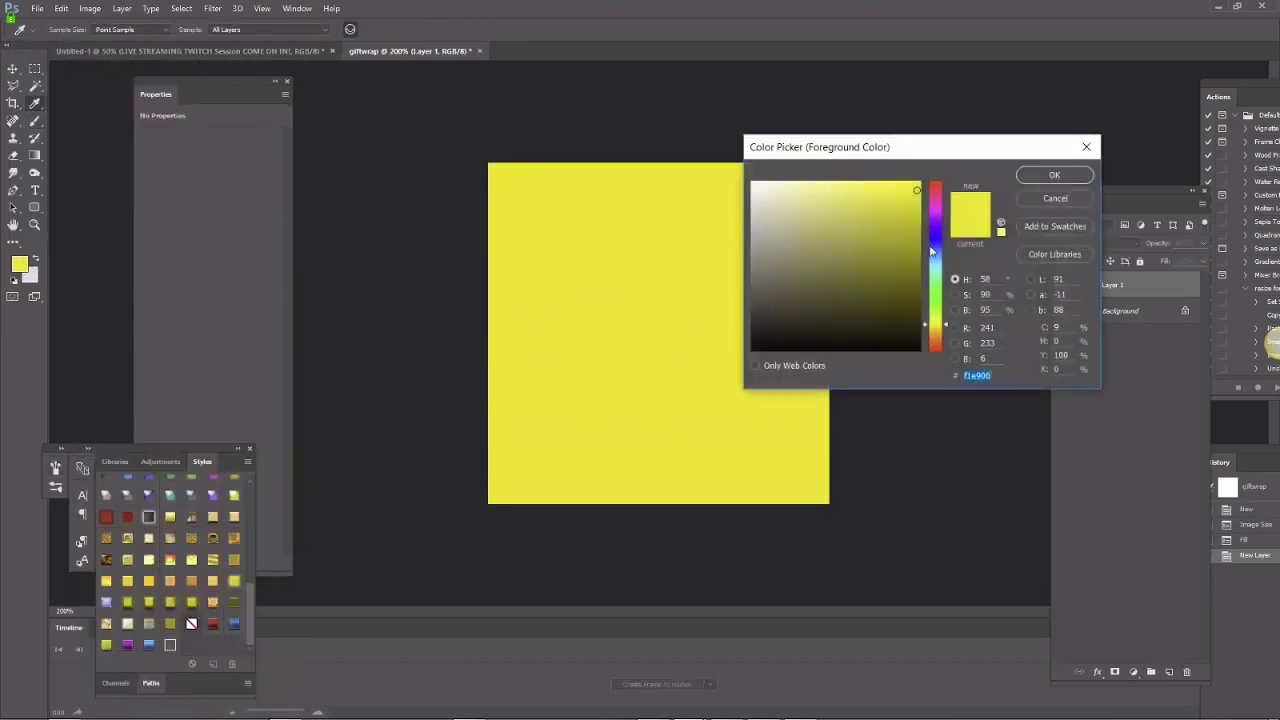
key("ctrl+v")
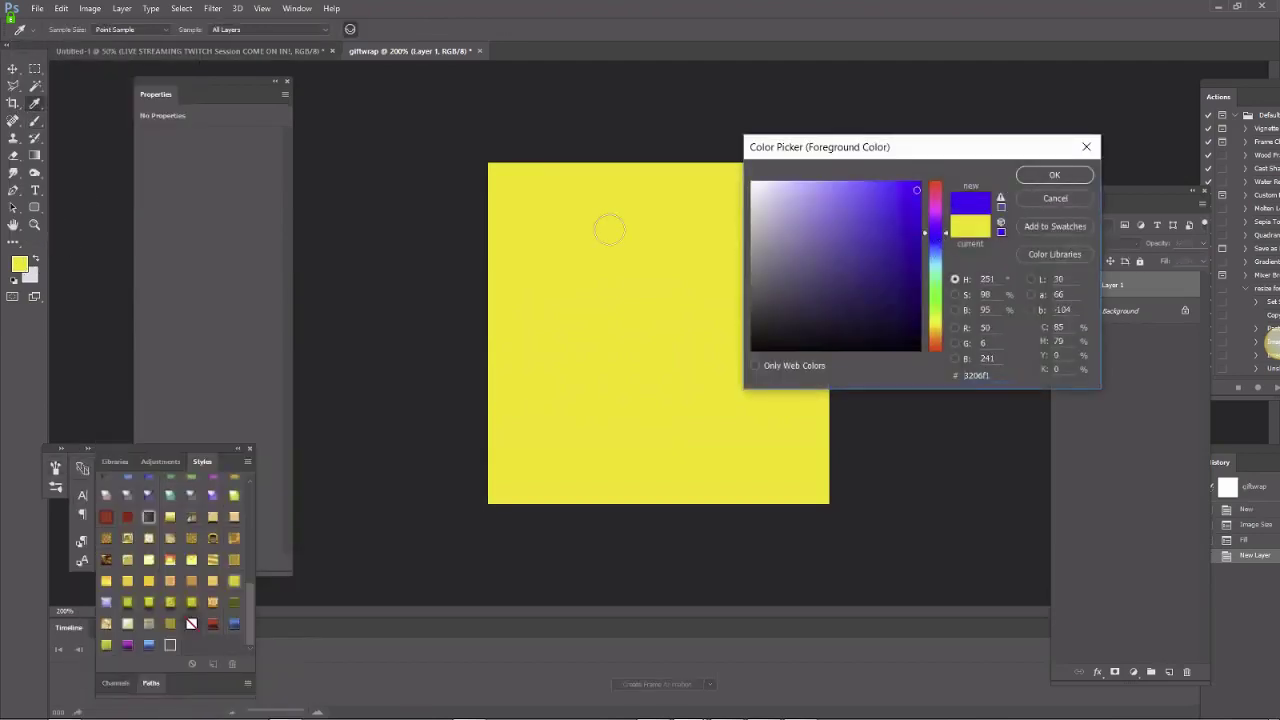
key("Return")
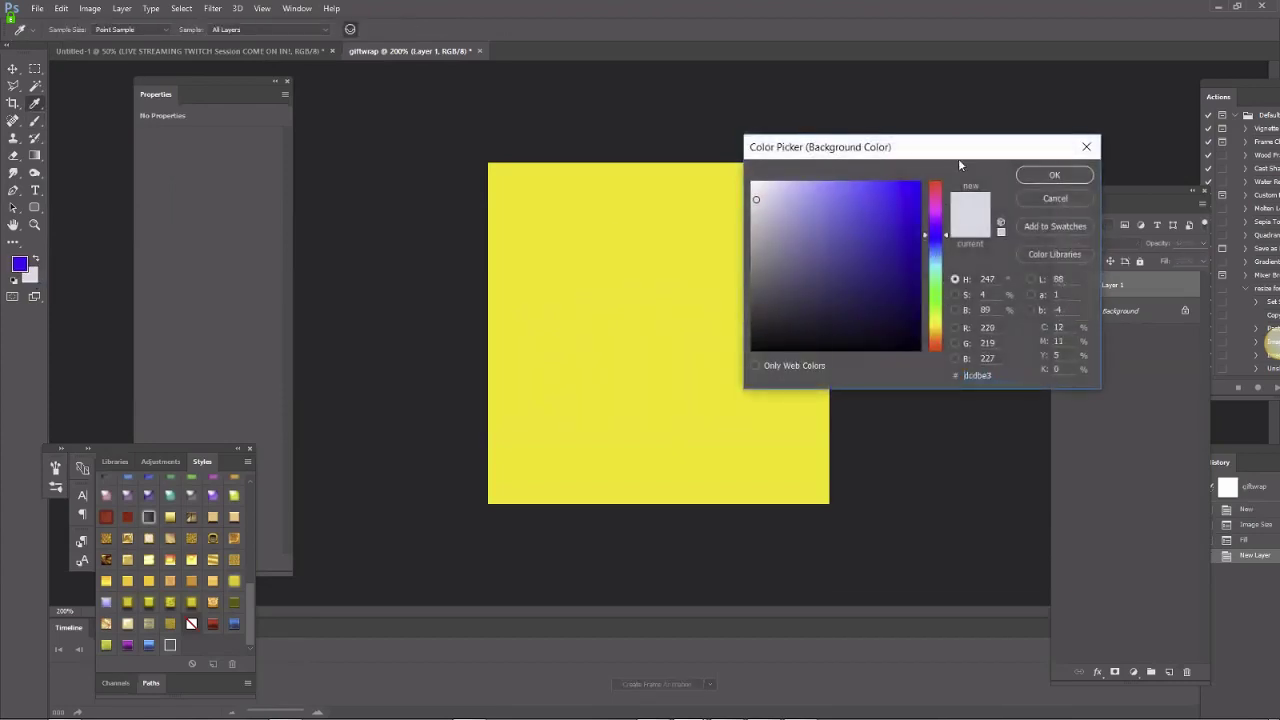
left_click(935, 183)
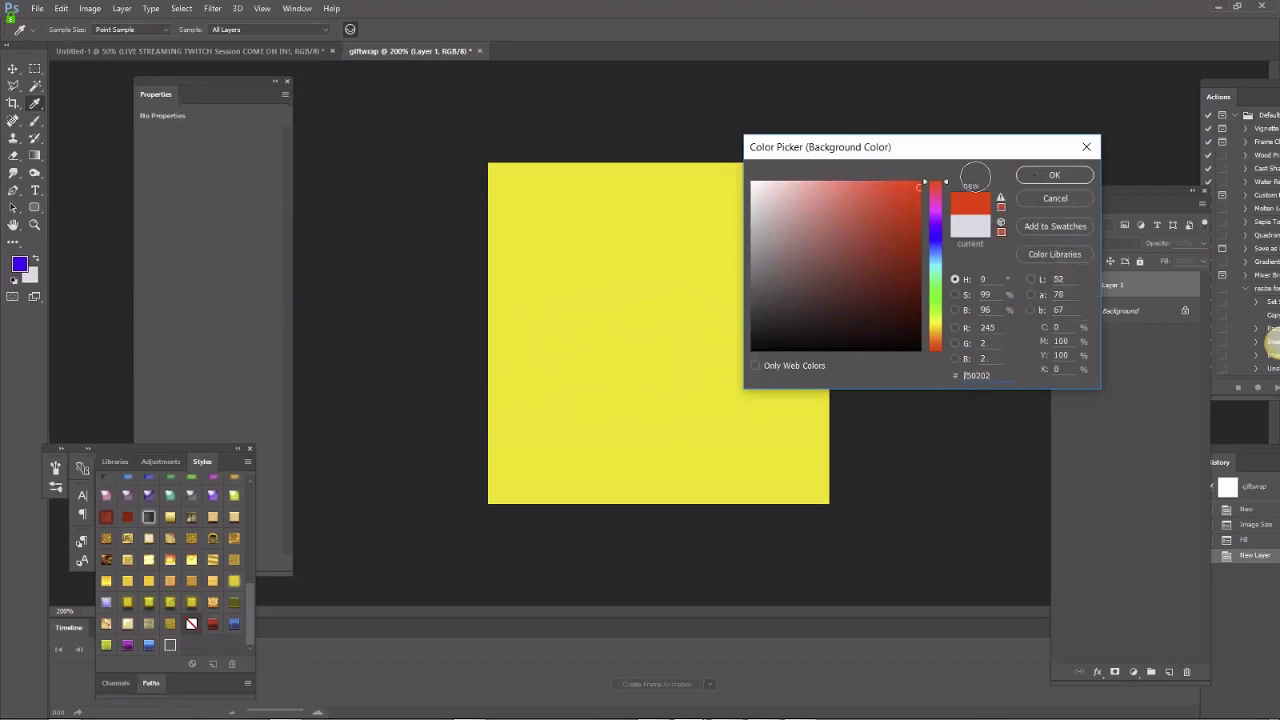
key("Return")
Turn on Color Dynamics with 100% foreground/background jitter for the brush
left_click(86, 32)
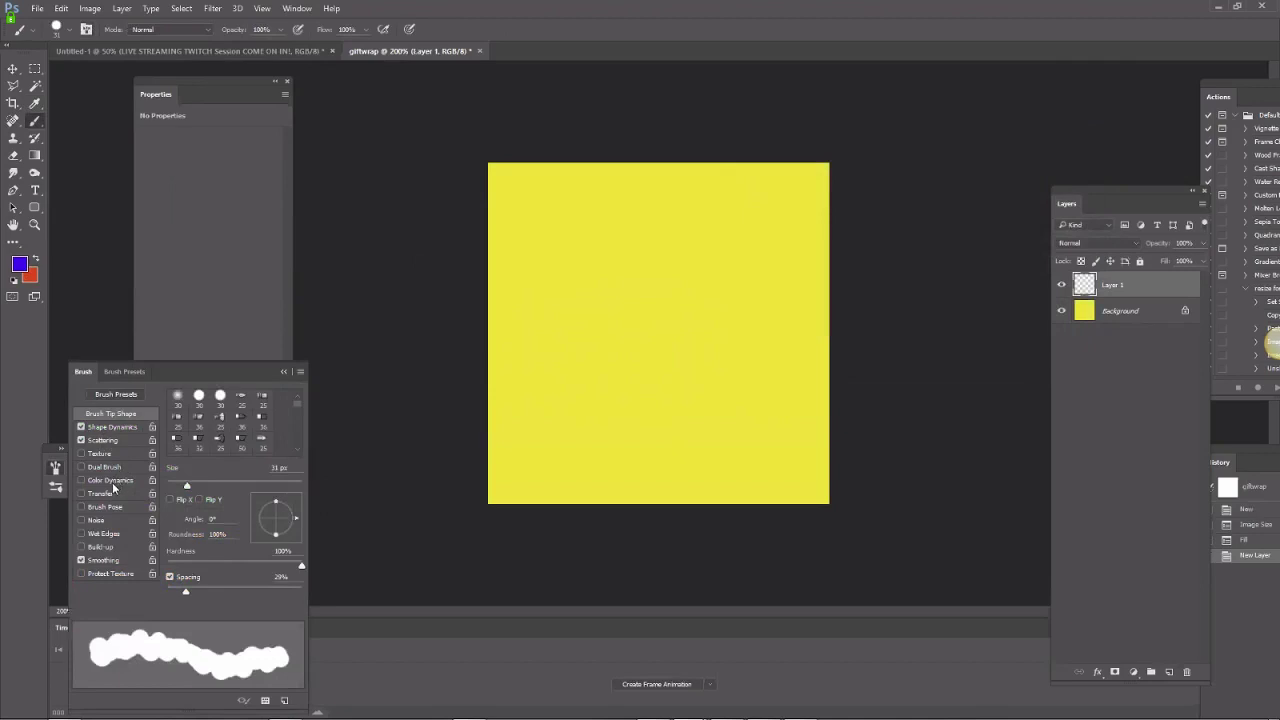
left_click(110, 481)
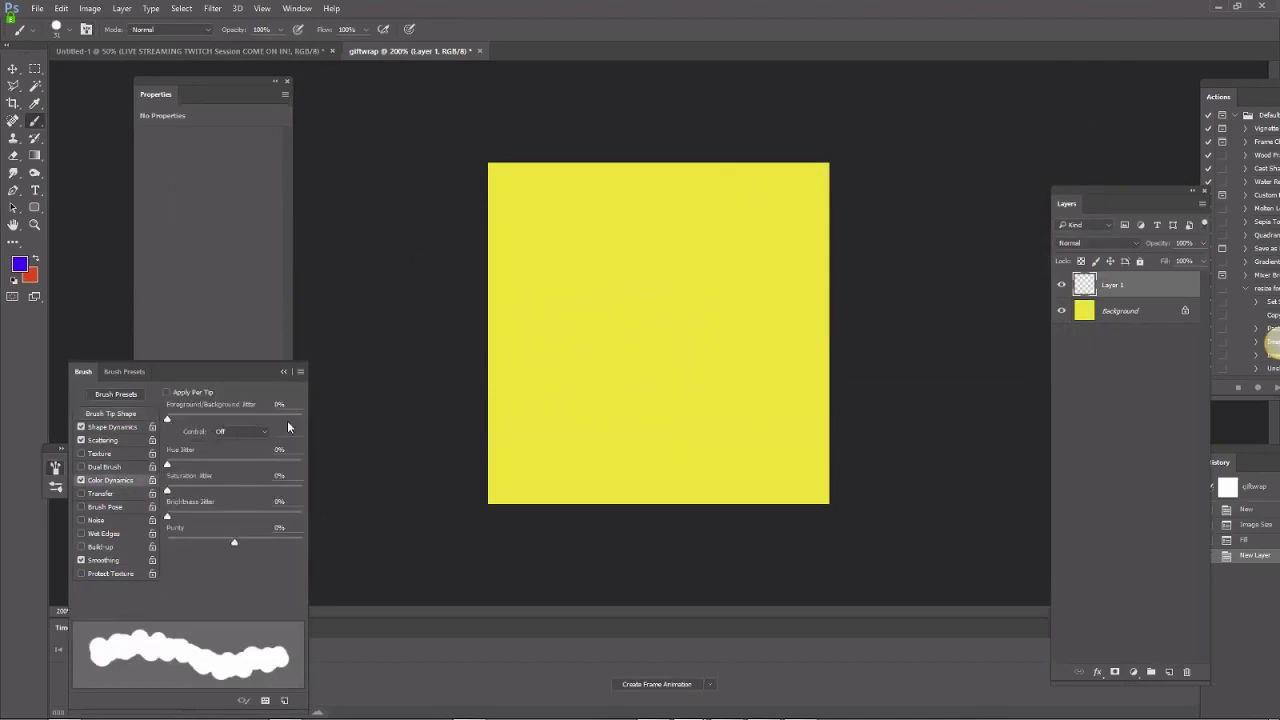
left_click_drag(288, 422, 320, 422)
Paint six more dots across Layer 1, including one near the bottom-left
left_click(553, 215)
left_click(713, 231)
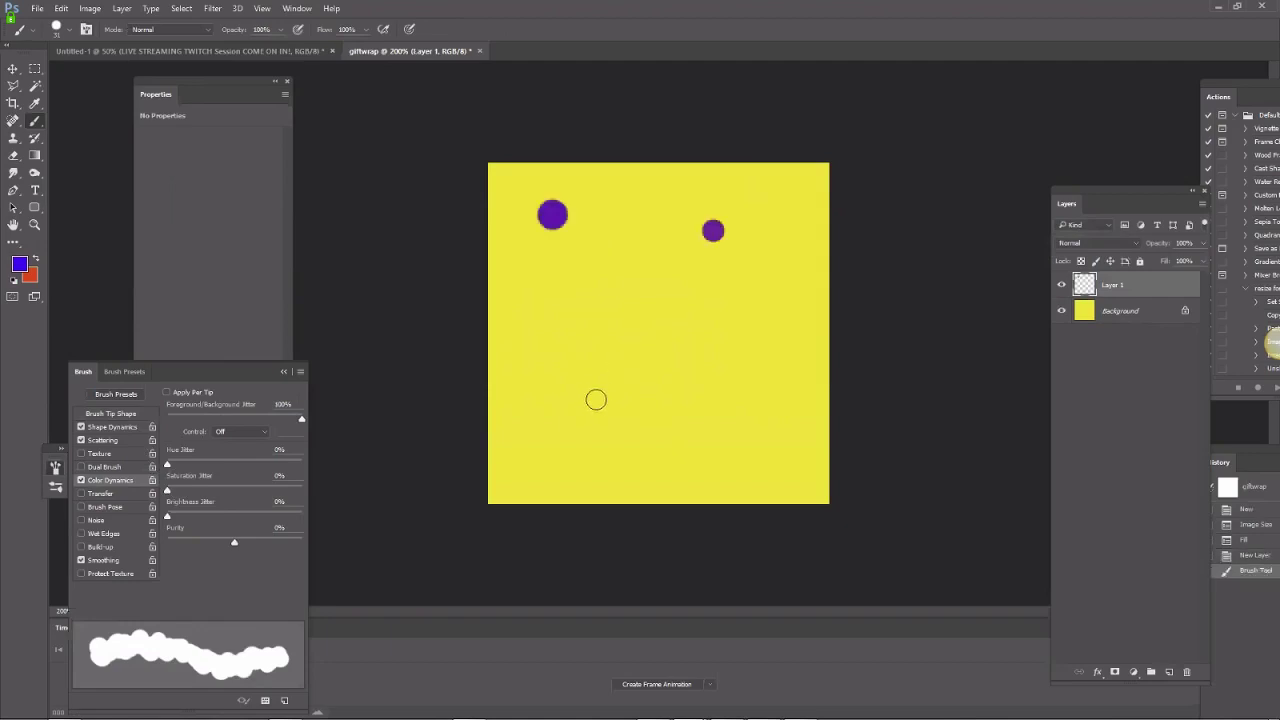
left_click(765, 451)
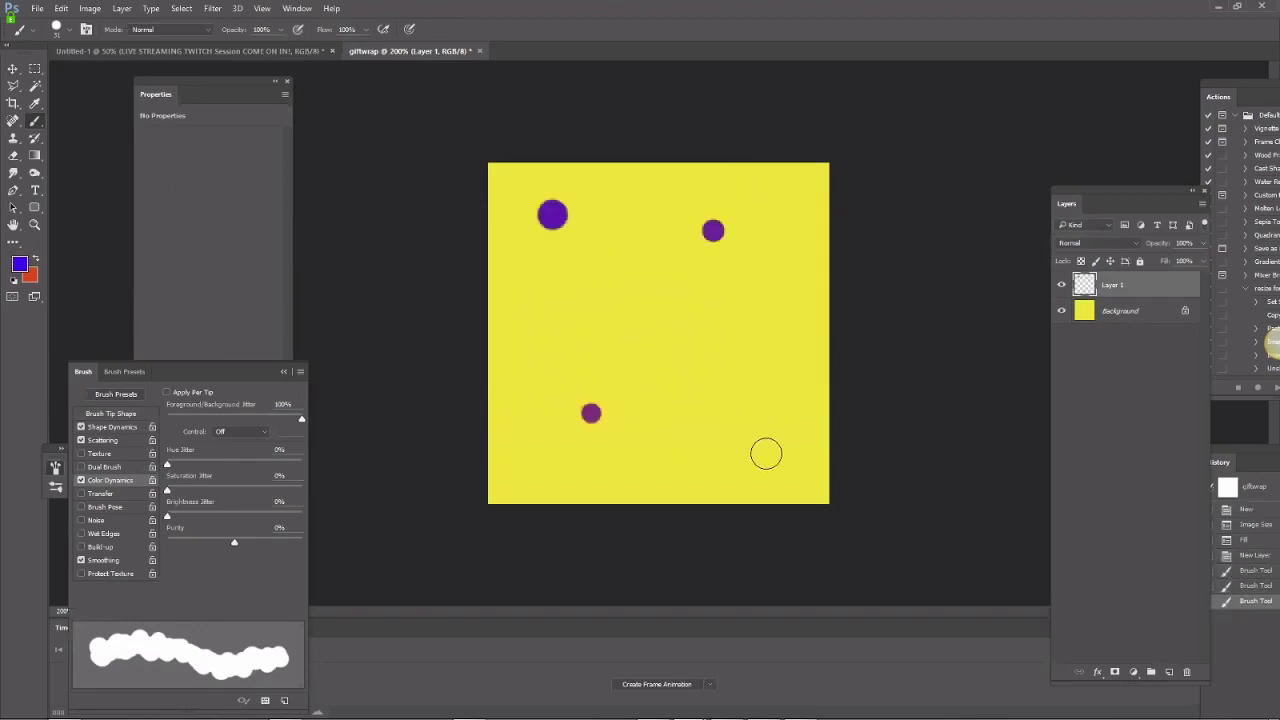
left_click(613, 308)
left_click(762, 309)
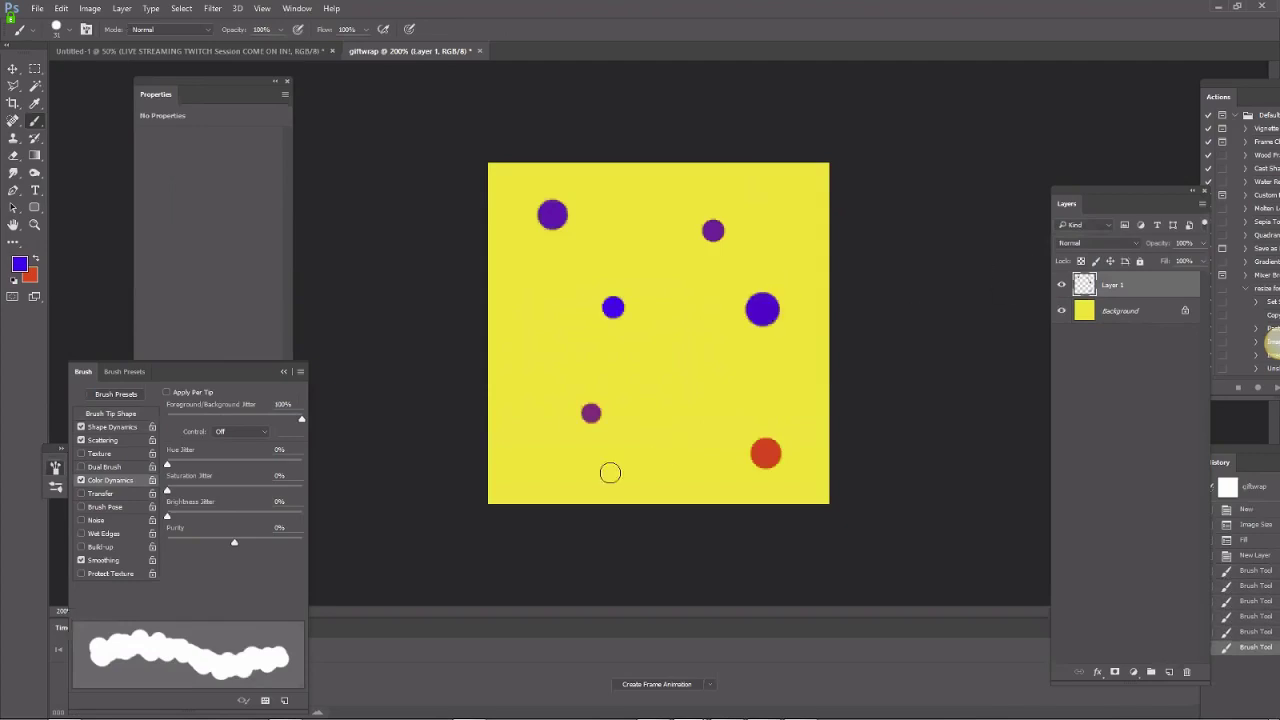
left_click(510, 476)
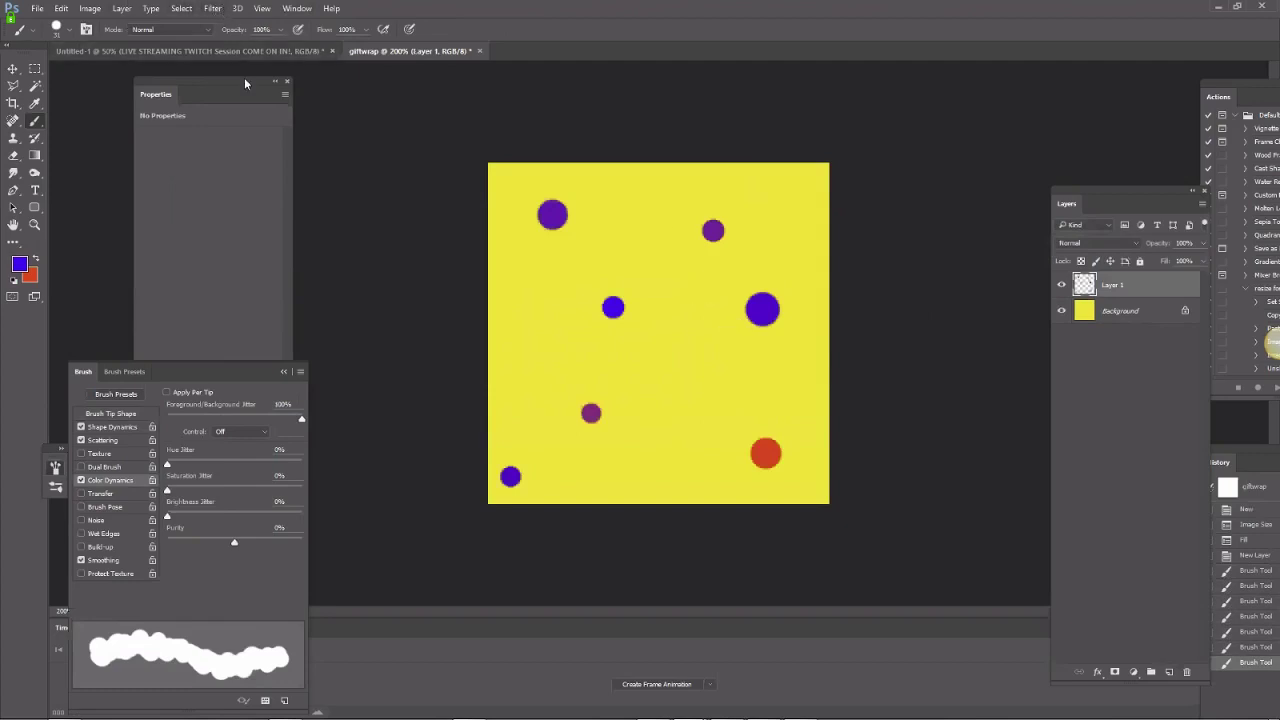
left_click(212, 9)
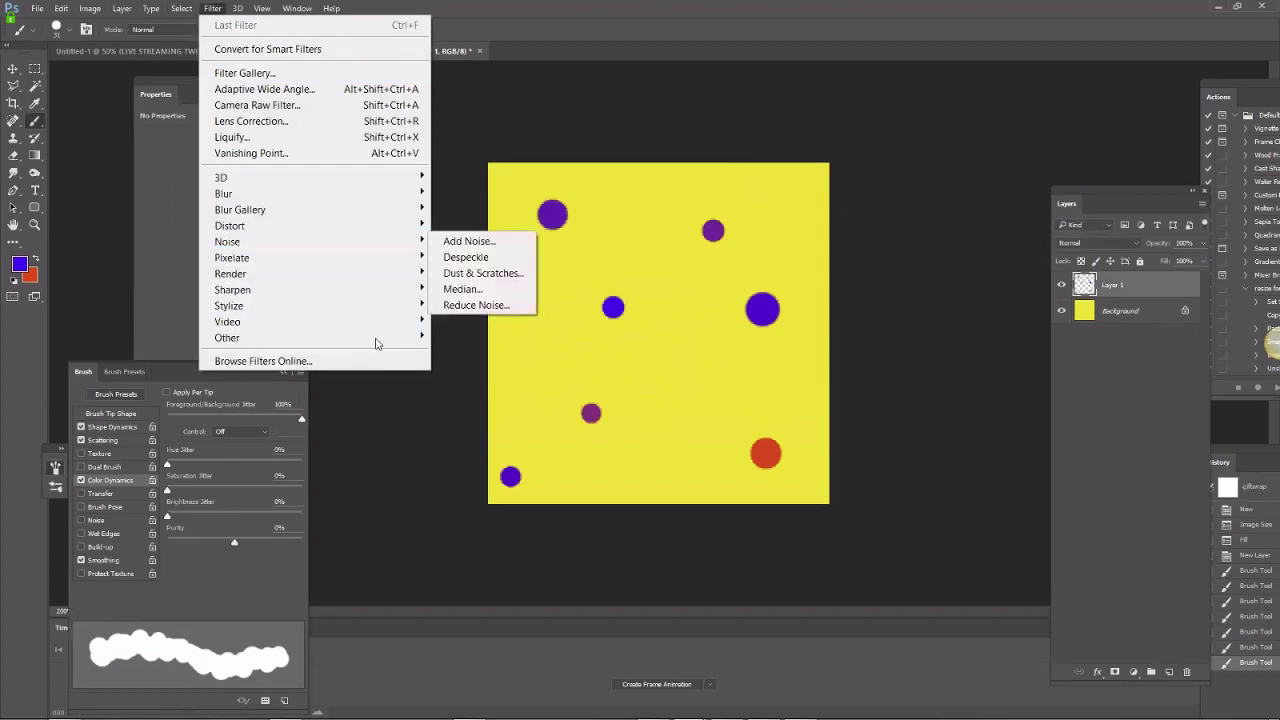
Offset the dot layer by 128 px horizontally and 128 px vertically with wrap-around
mouse_move(380, 338)
left_click(483, 418)
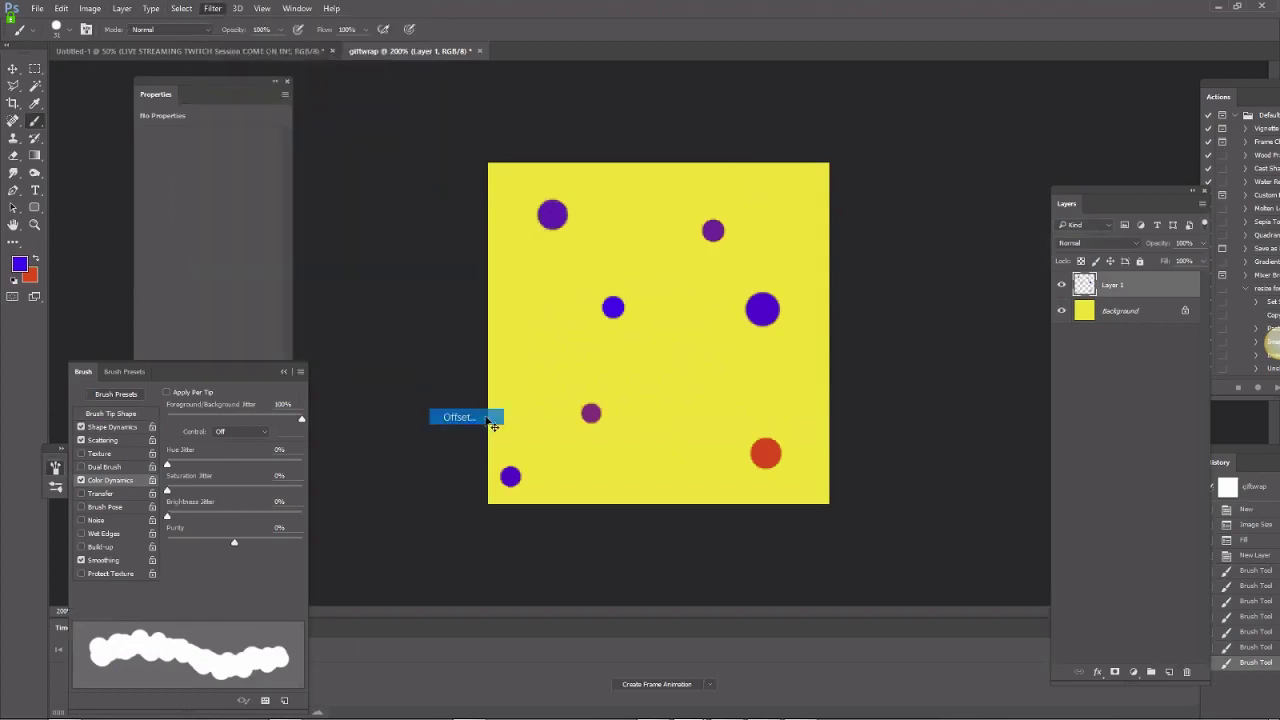
type("128")
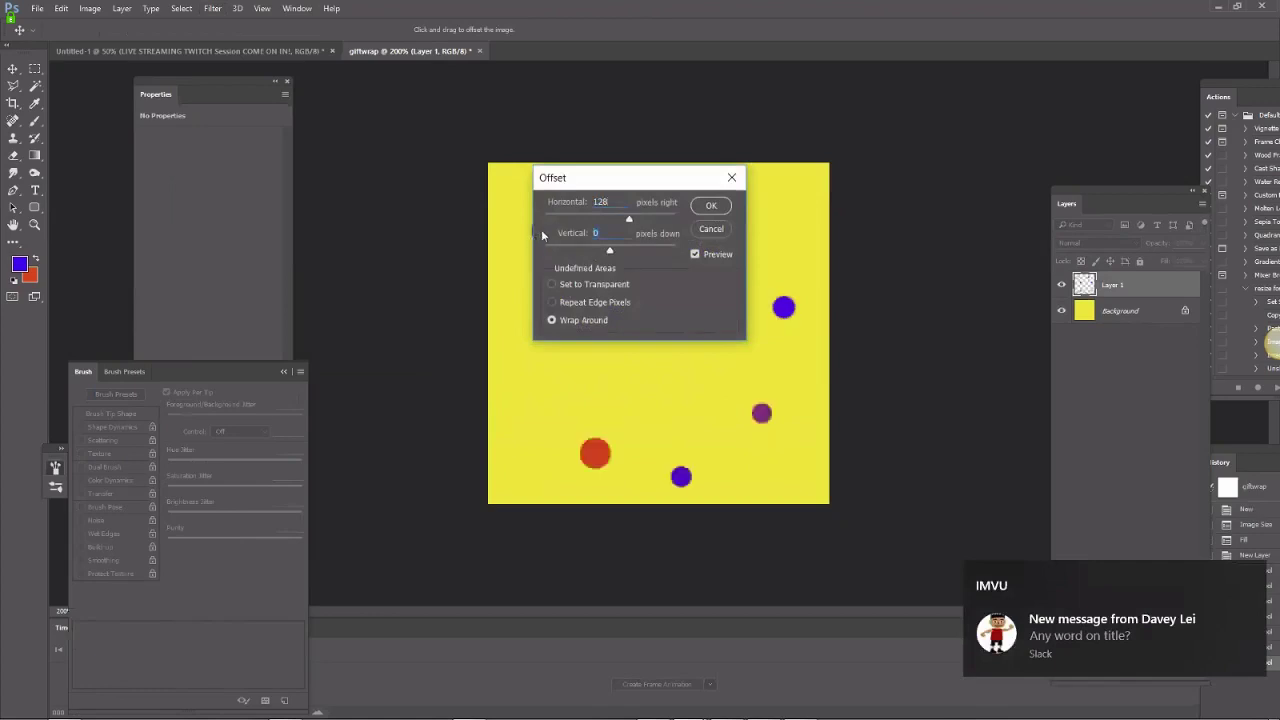
type("128")
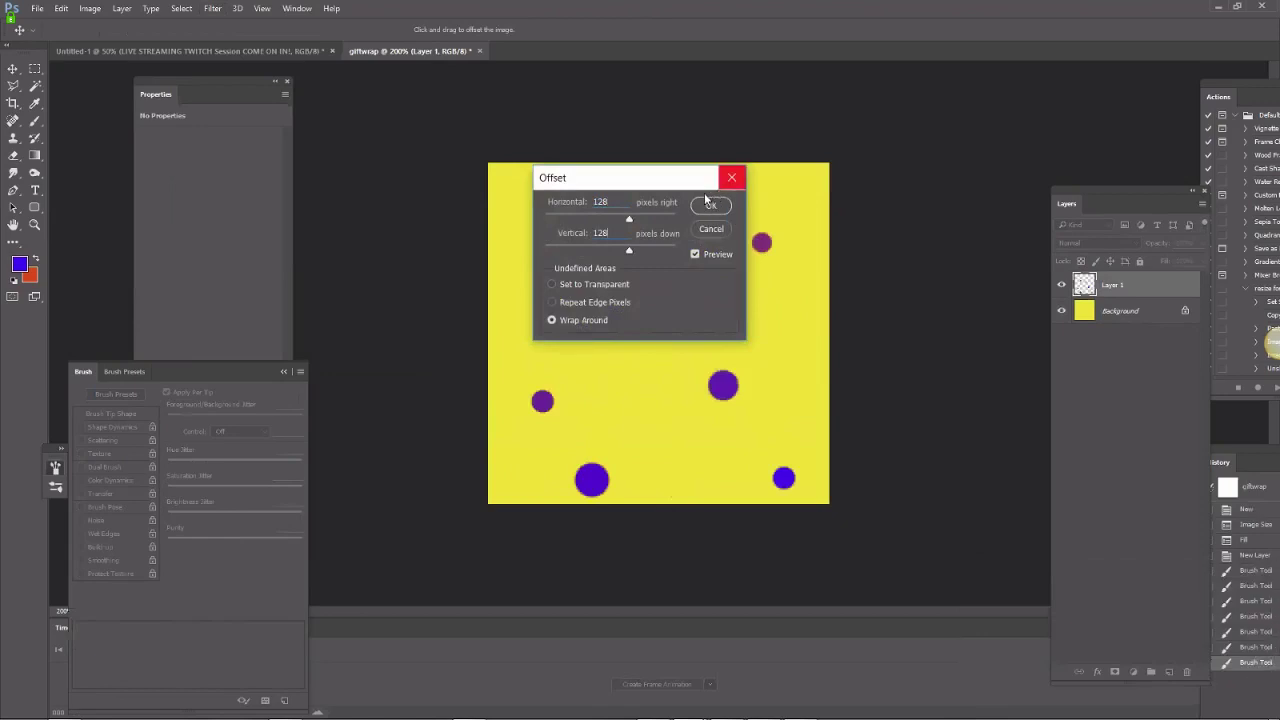
left_click(711, 205)
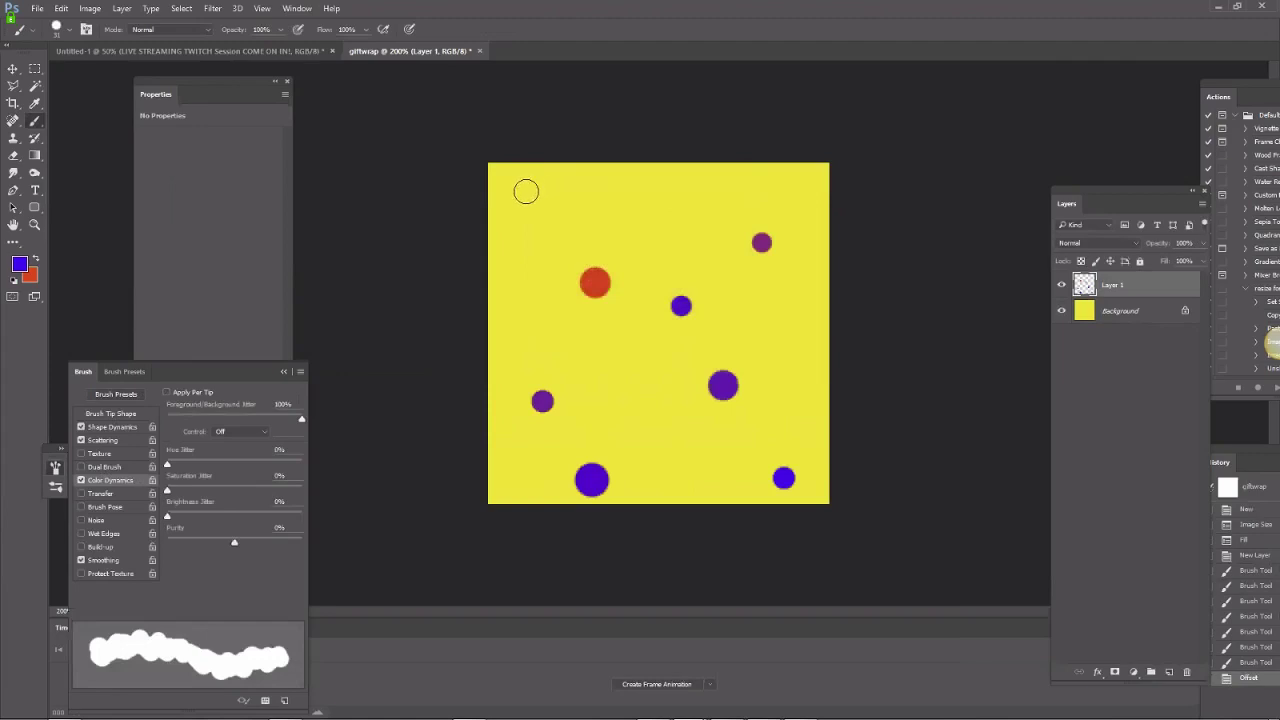
Paint five more purple and red dots into the gaps of the pattern
left_click(517, 196)
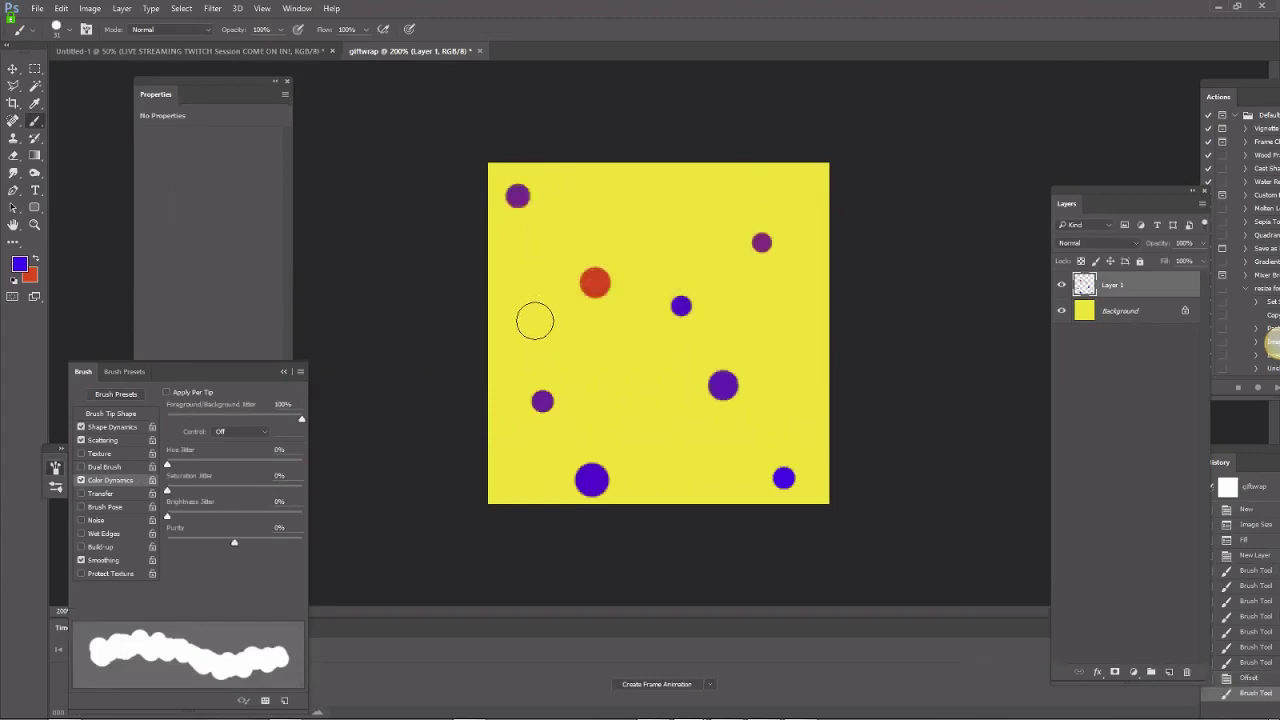
left_click(629, 377)
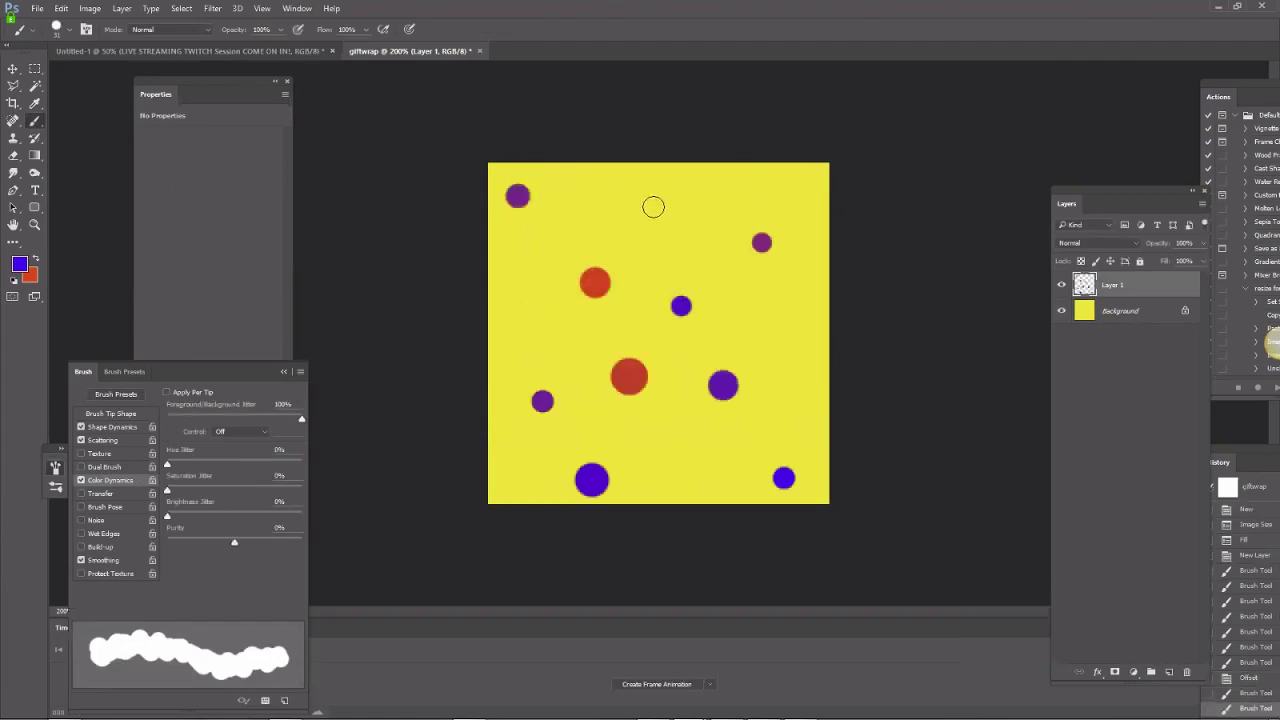
left_click(660, 232)
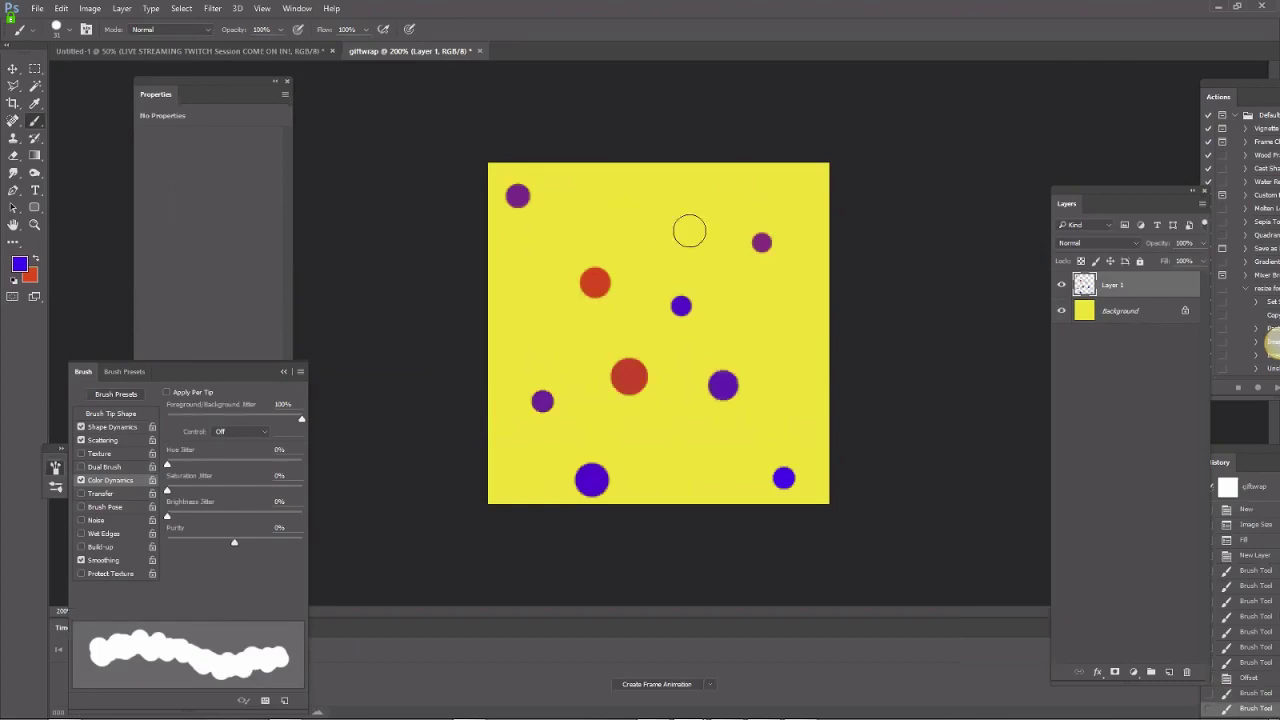
left_click(775, 306)
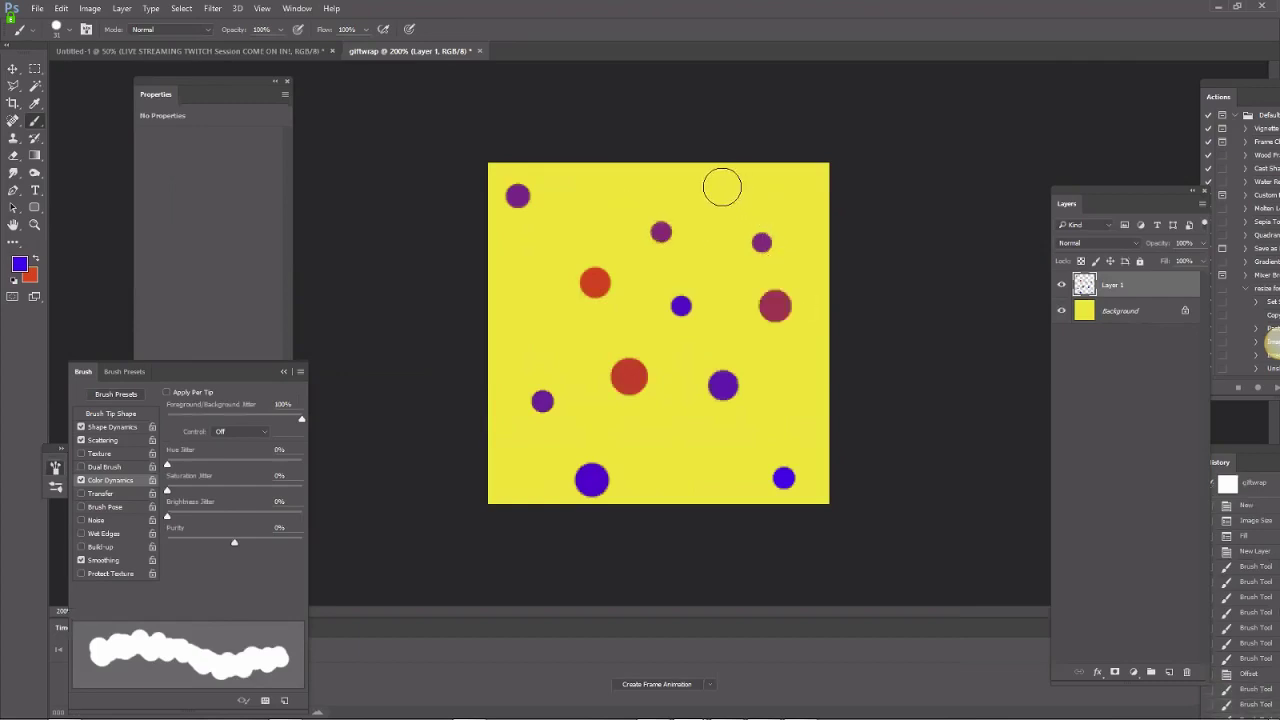
left_click(722, 187)
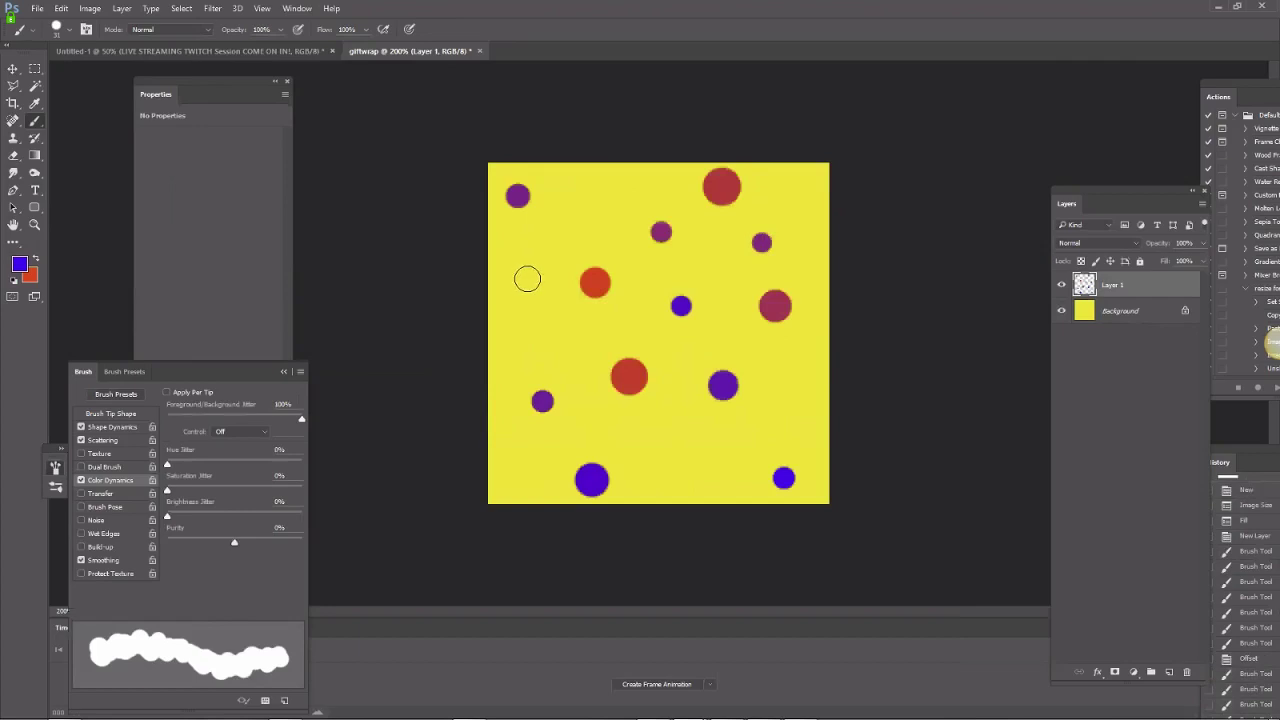
Reapply the offset filter to expose seams and add three more dots
left_click(212, 8)
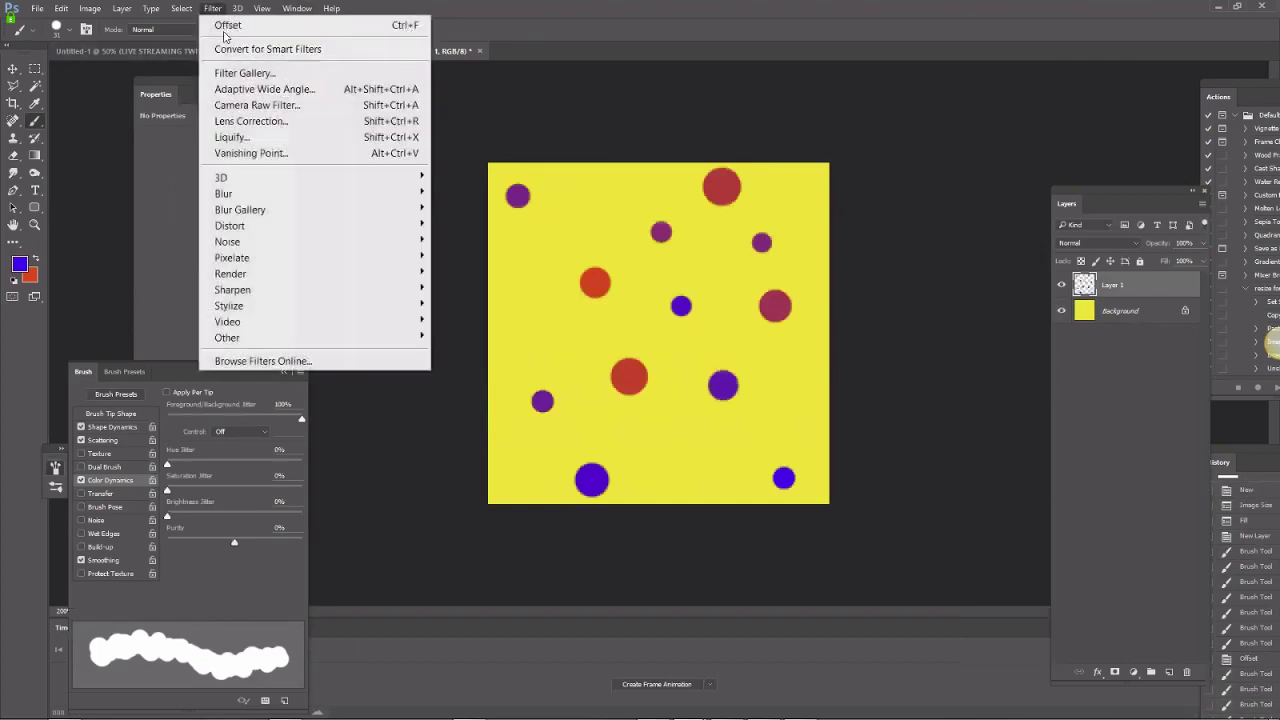
left_click(222, 26)
left_click(633, 213)
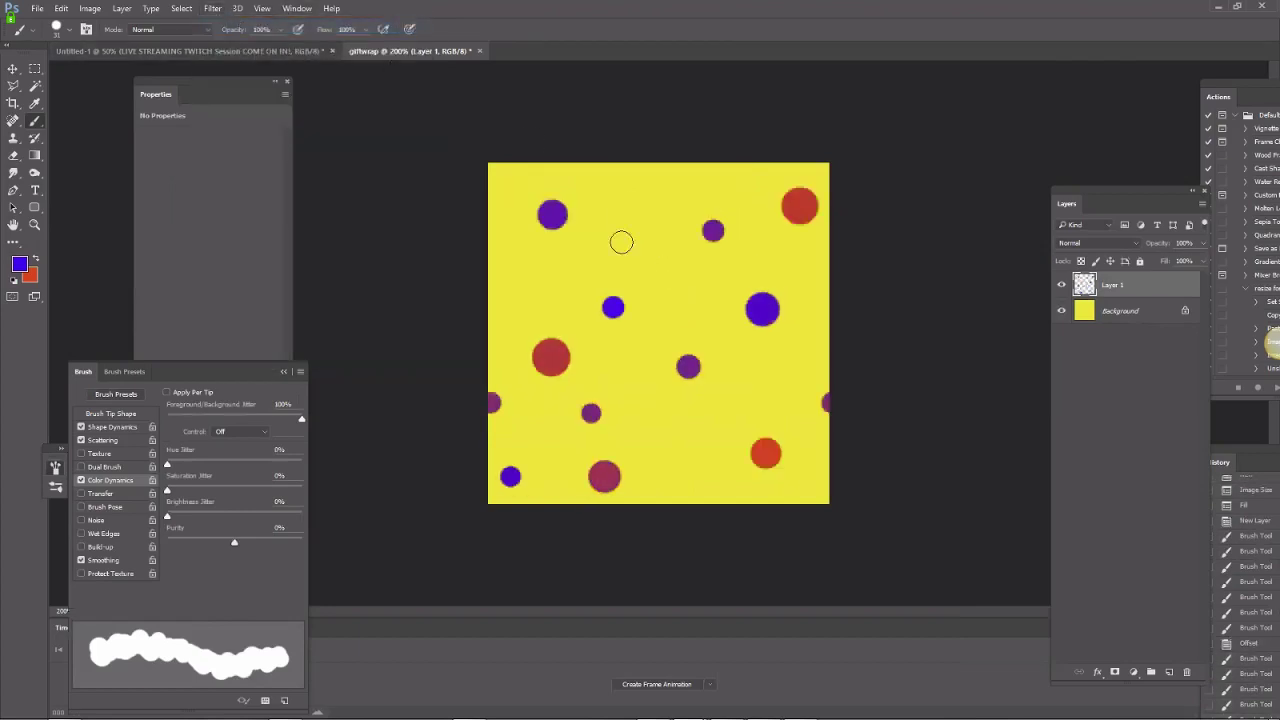
left_click(693, 458)
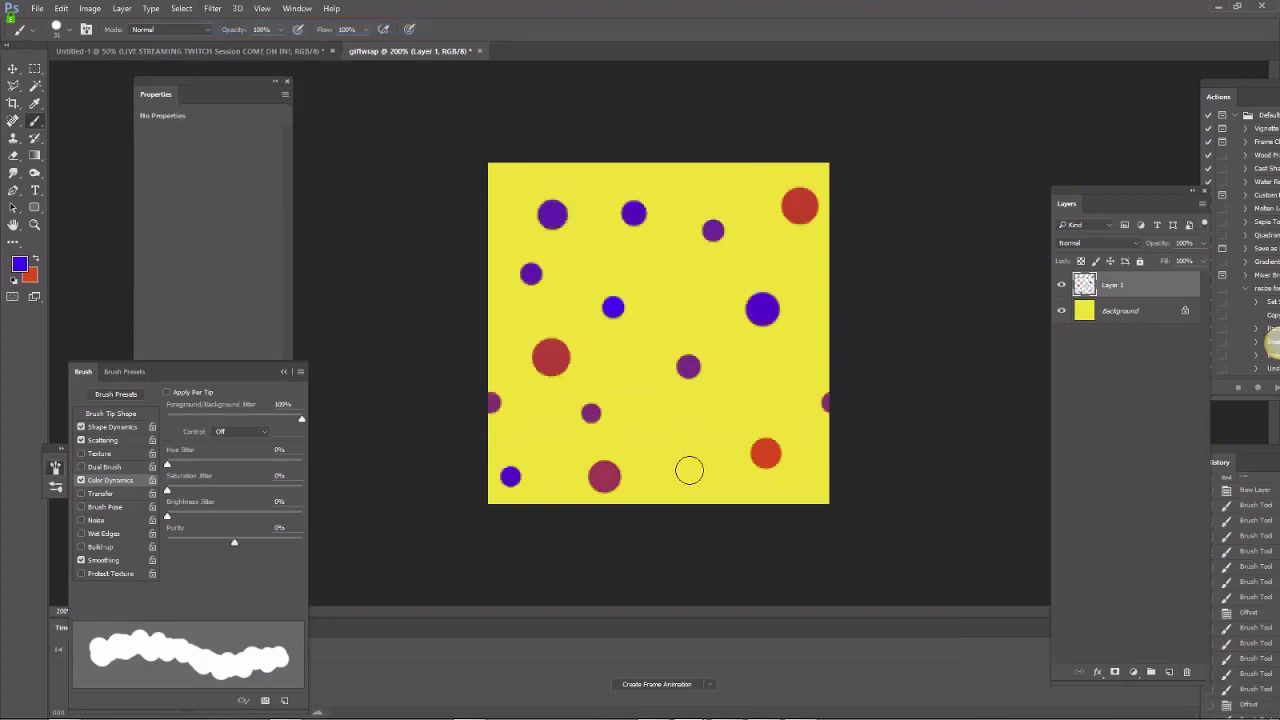
left_click(531, 274)
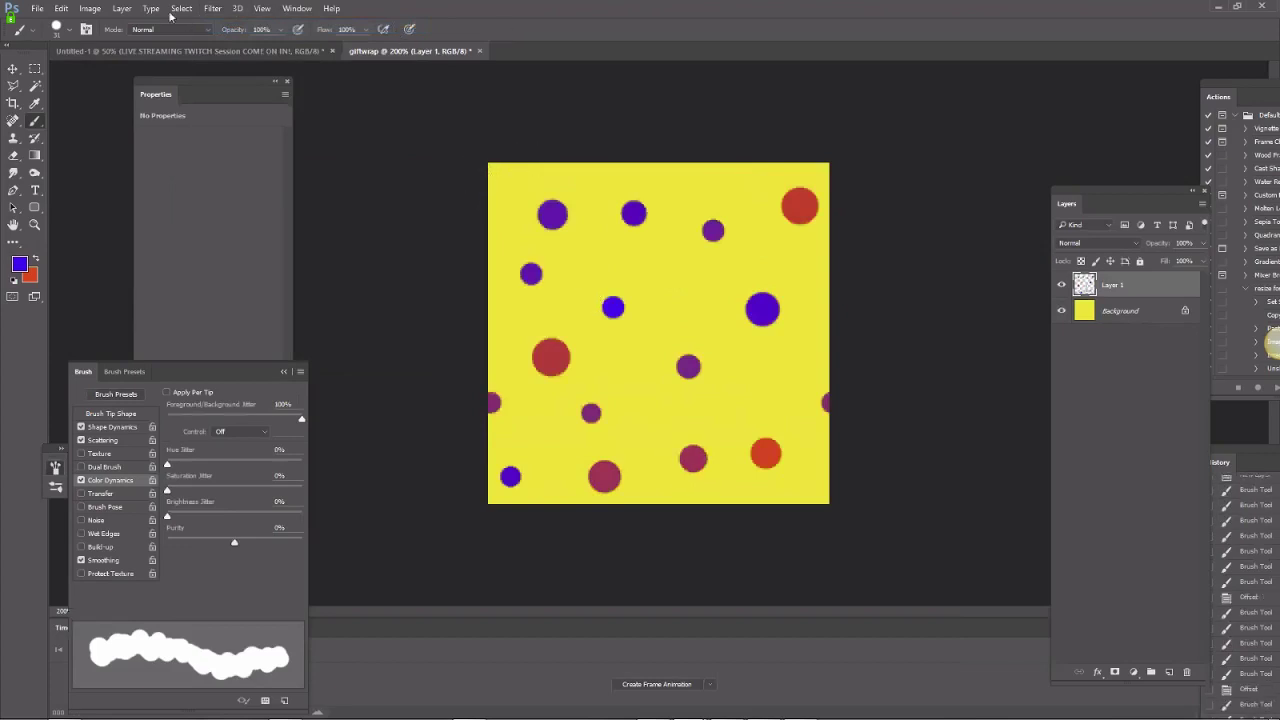
Offset the layer 50 px right and 50 px down with wrap-around
left_click(213, 8)
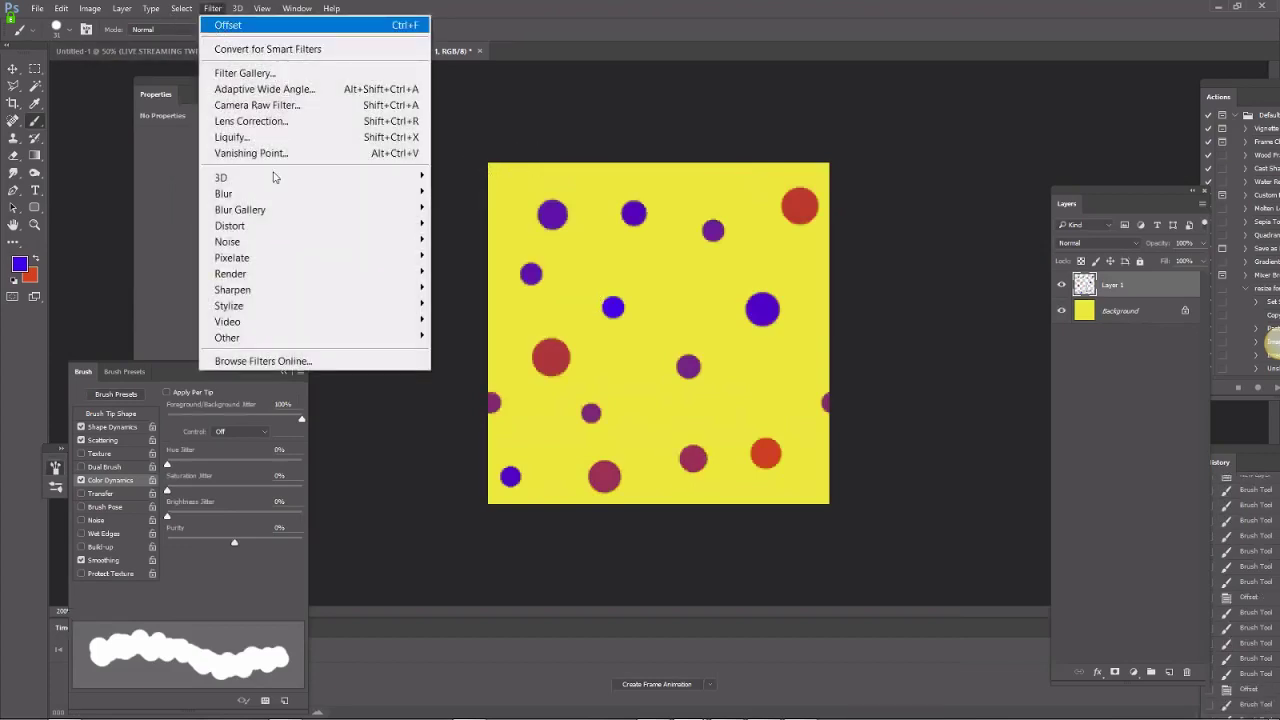
mouse_move(420, 337)
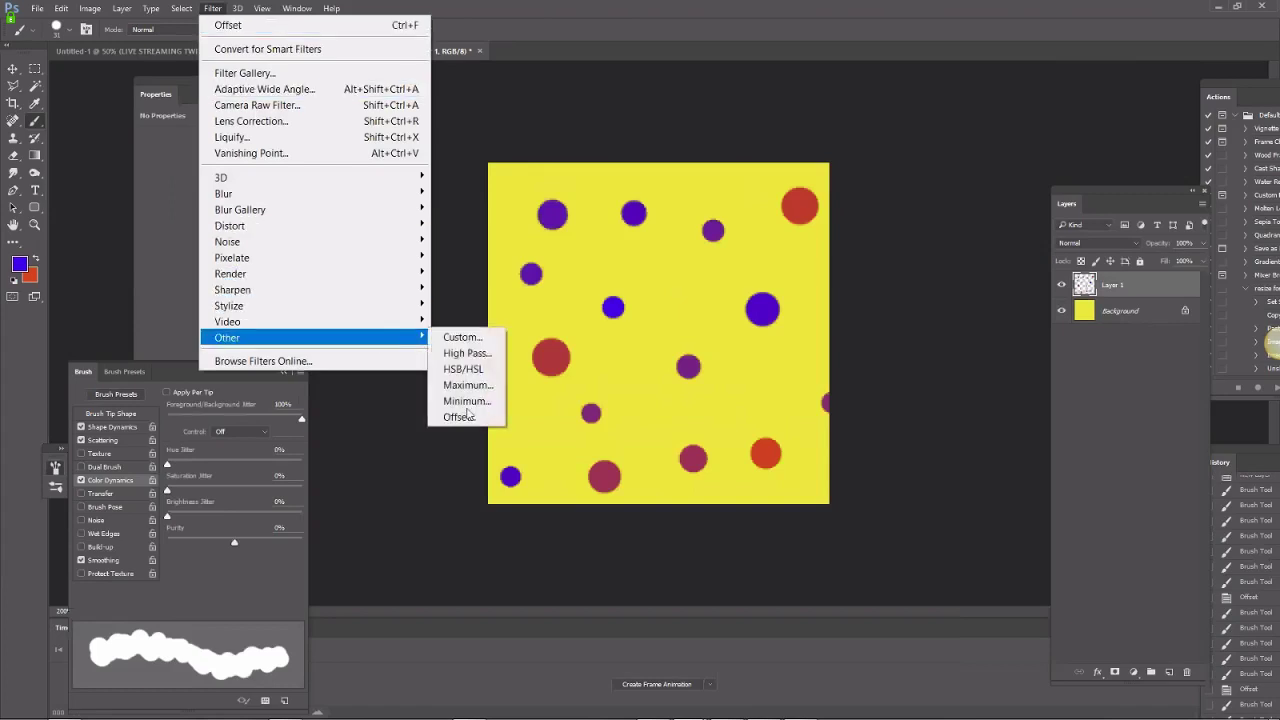
left_click(462, 415)
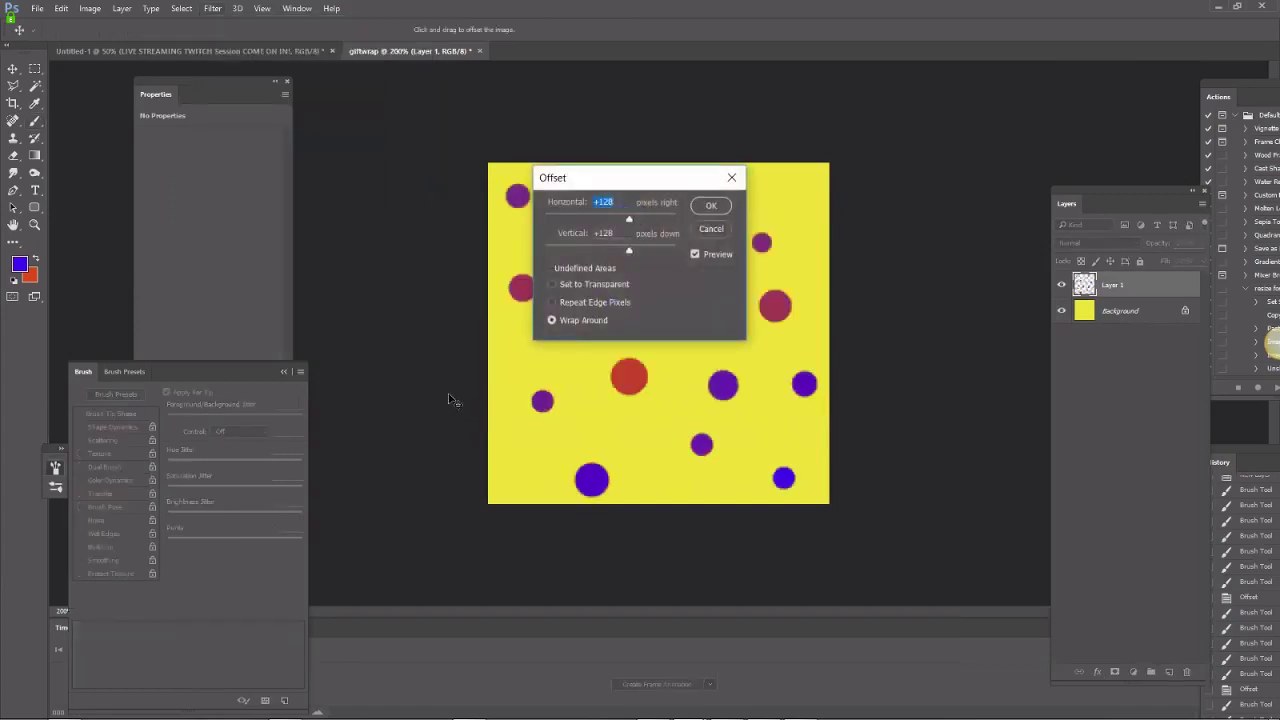
type("50")
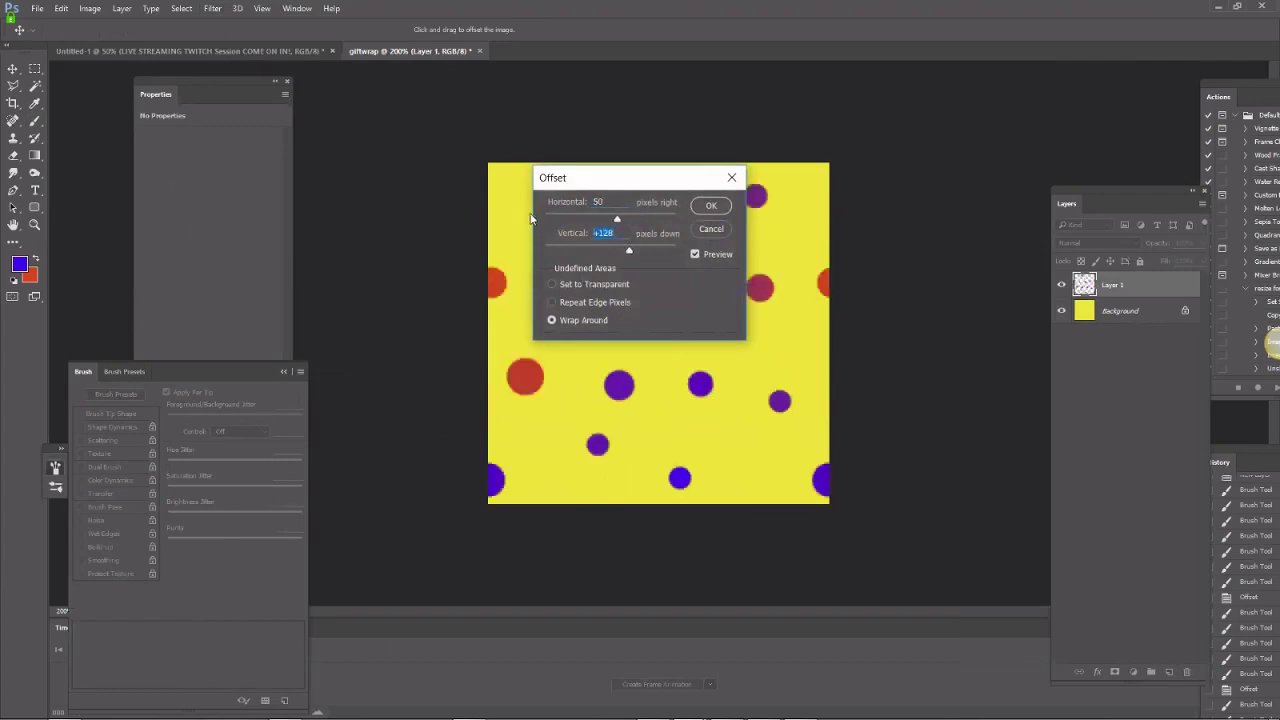
type("50")
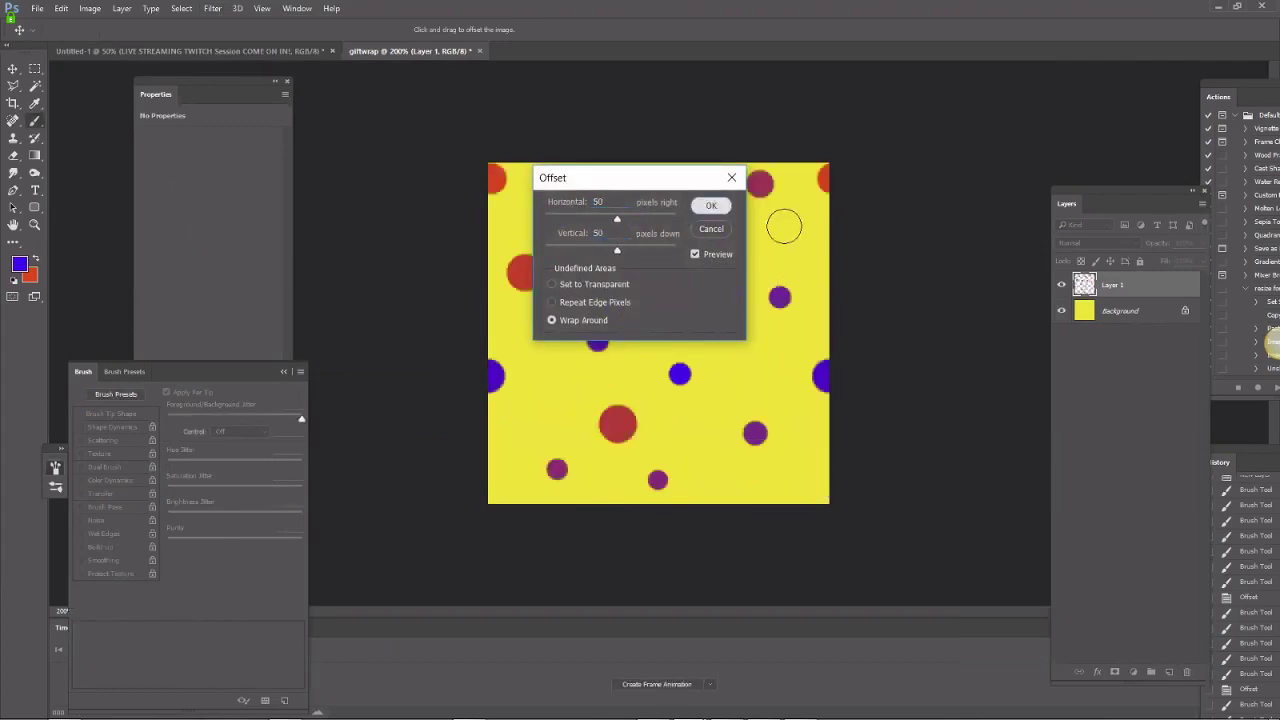
key("Return")
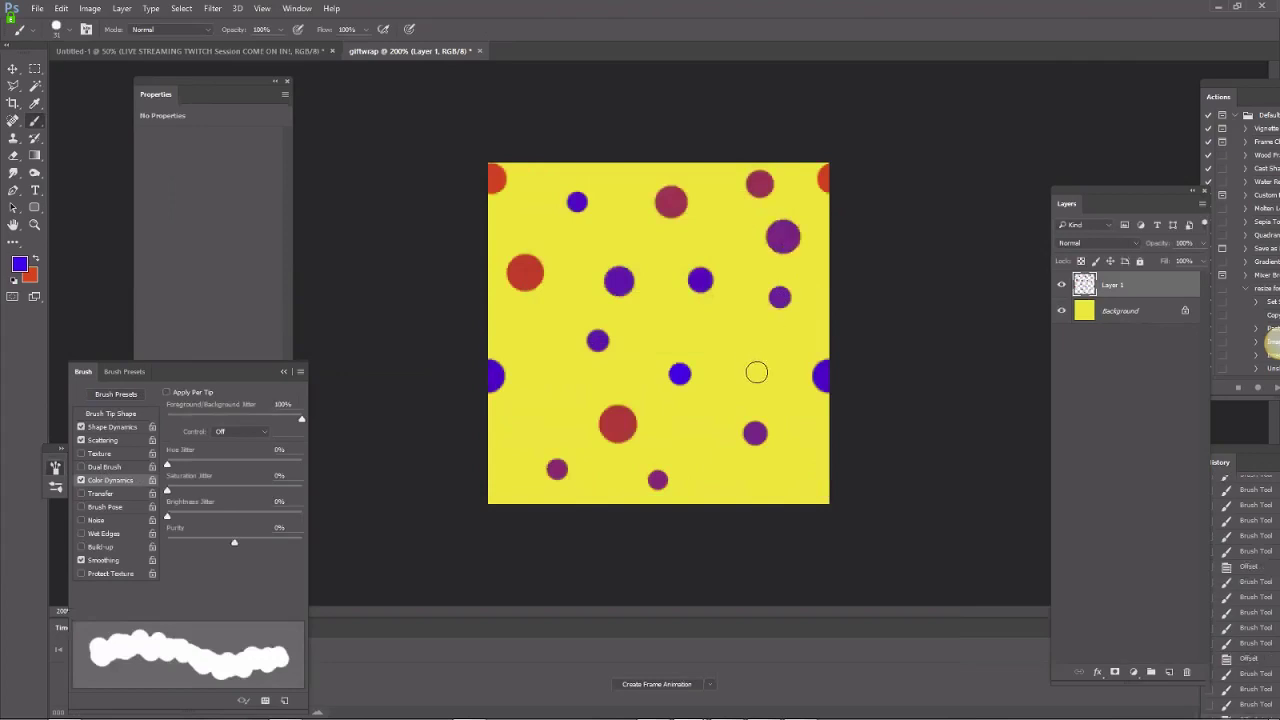
Add three more dots in the remaining gaps and bring up Save for Web
left_click(756, 372)
left_click(537, 409)
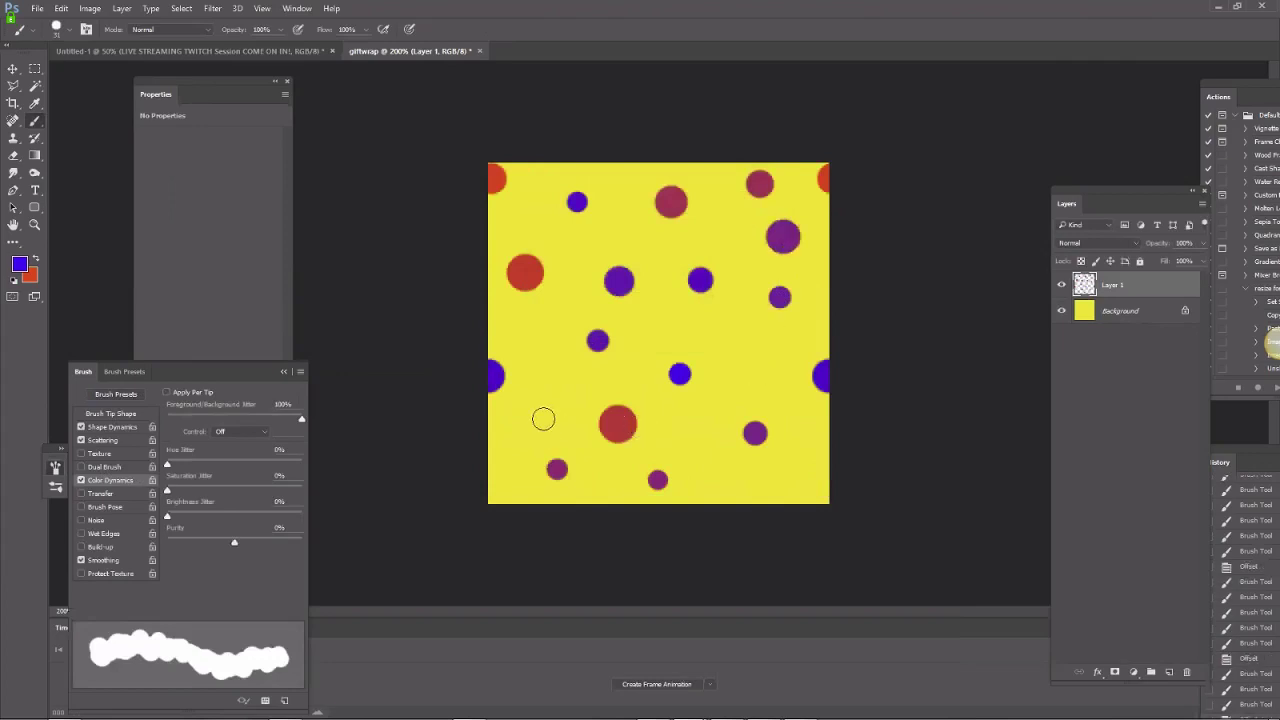
left_click(724, 479)
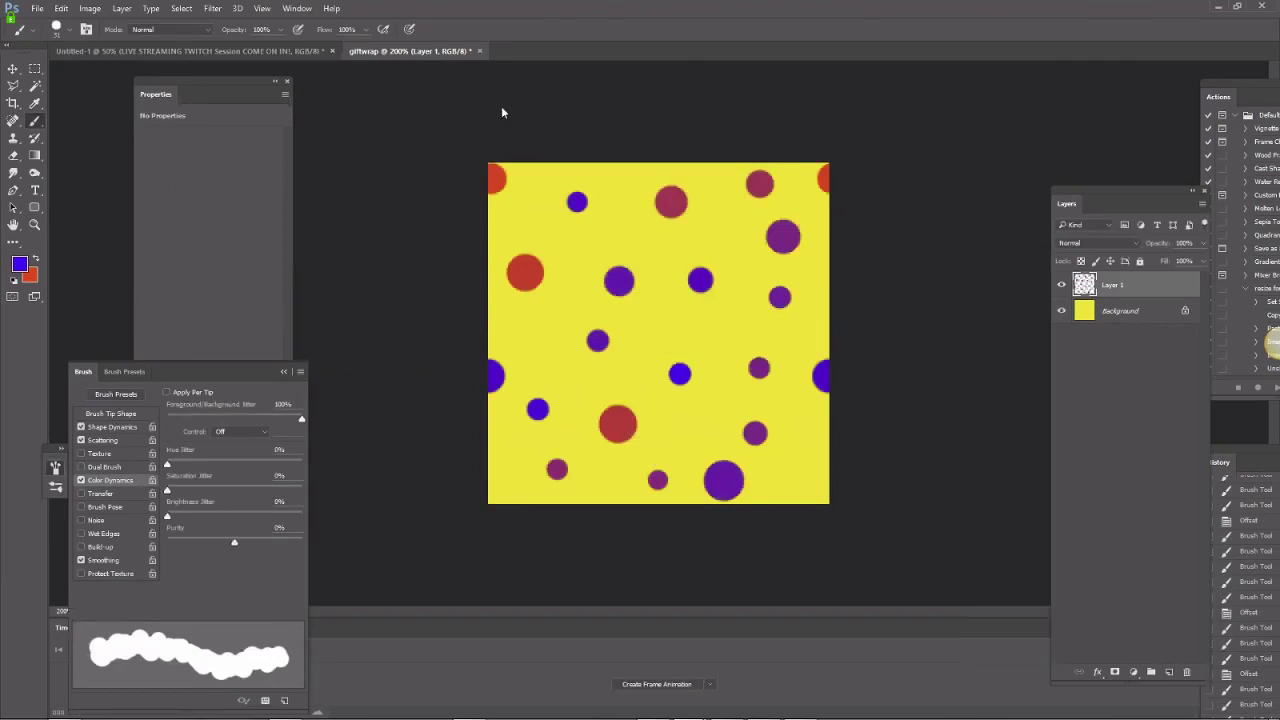
key("ctrl+shift+alt+s")
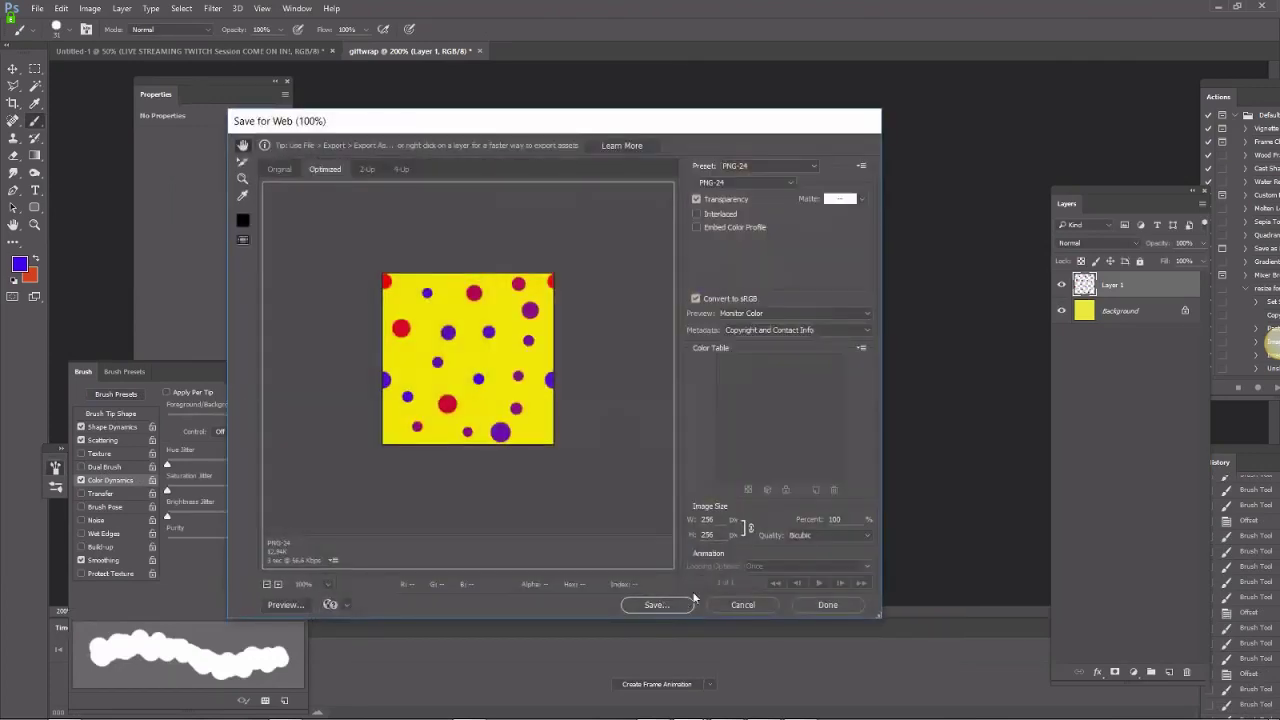
Save the pattern from Save for Web as giftwrap.png on the Desktop
left_click(688, 603)
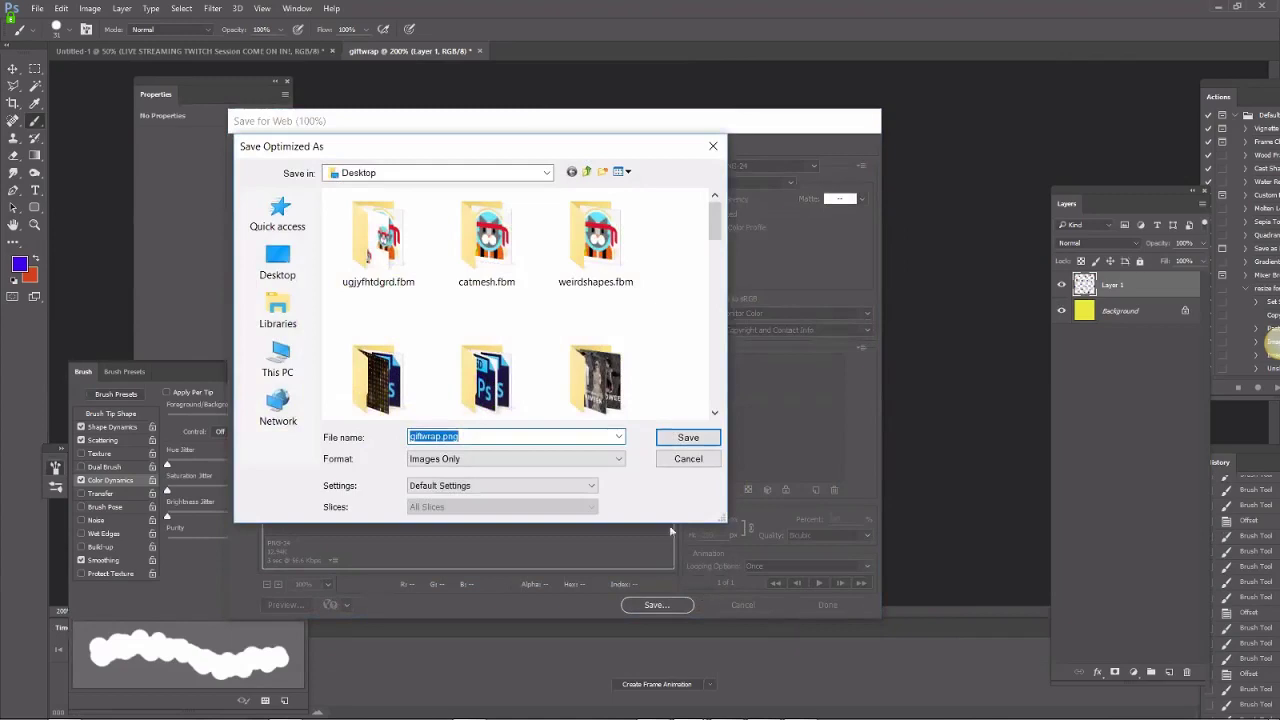
left_click(700, 440)
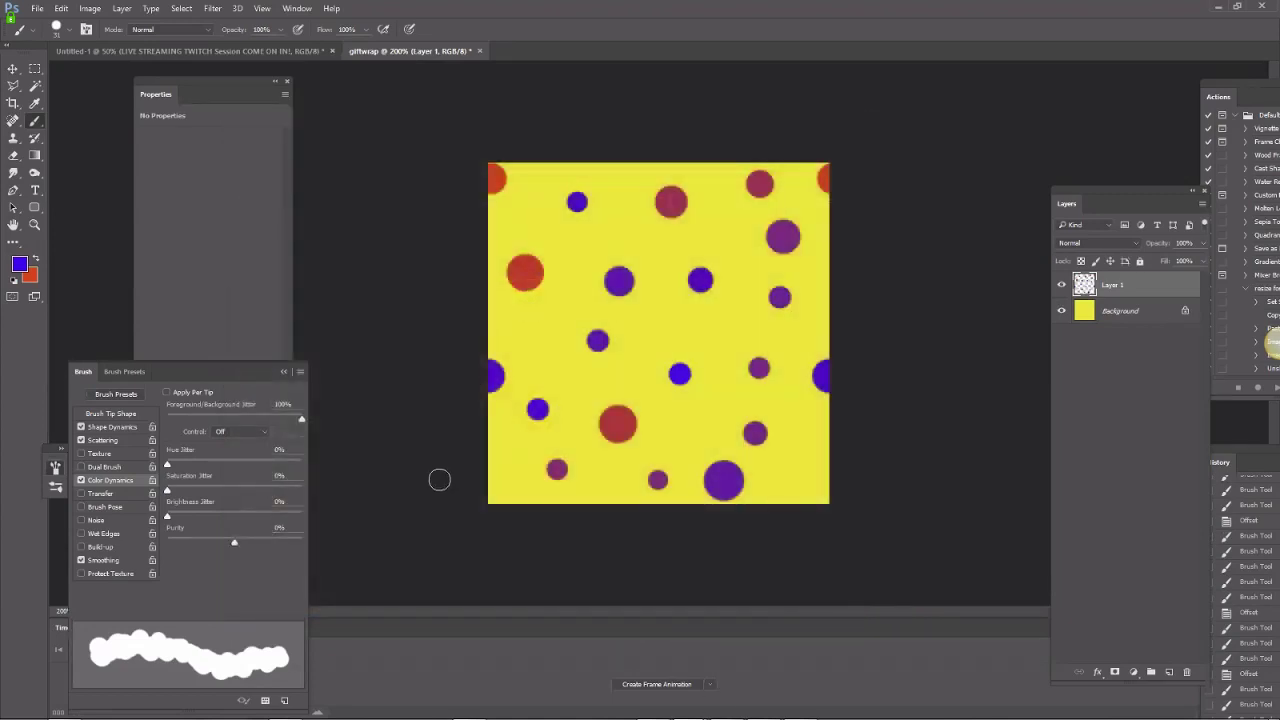
key("alt+Tab")
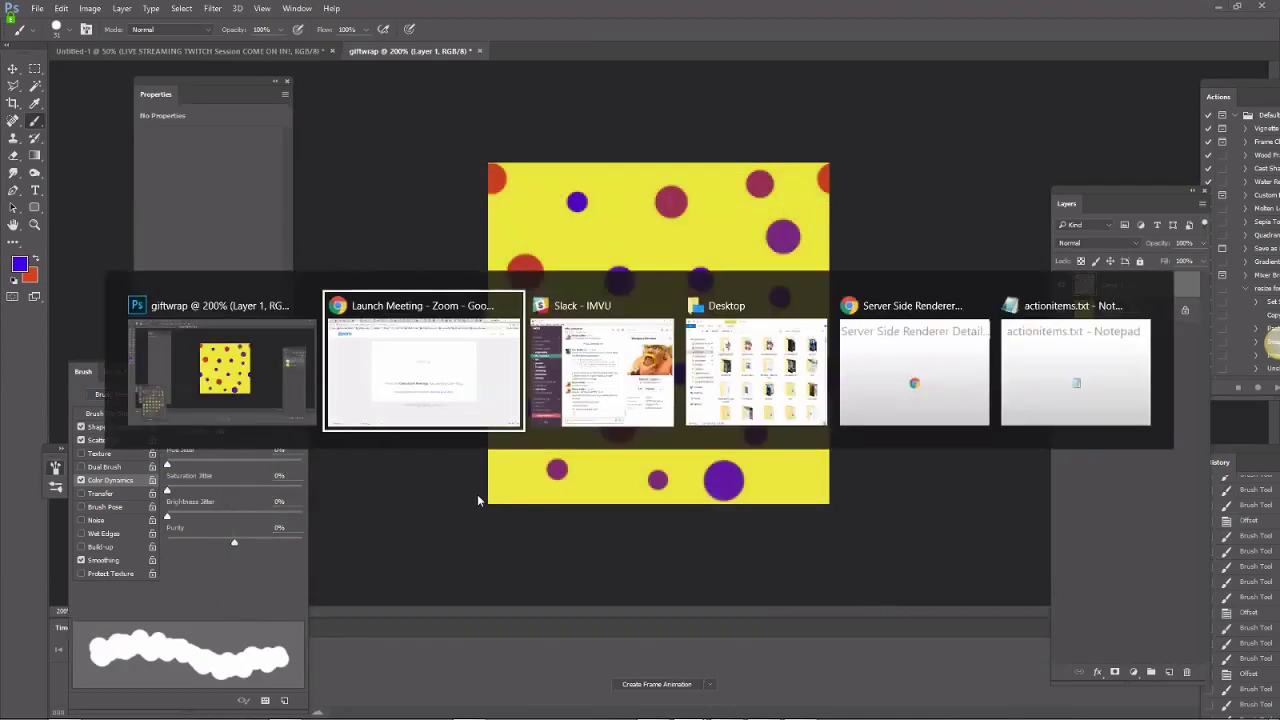
Drag giftwrap.png from the Desktop folder into Slack's #fbx-converter channel, upload it, and return to Photoshop
key("alt+Tab")
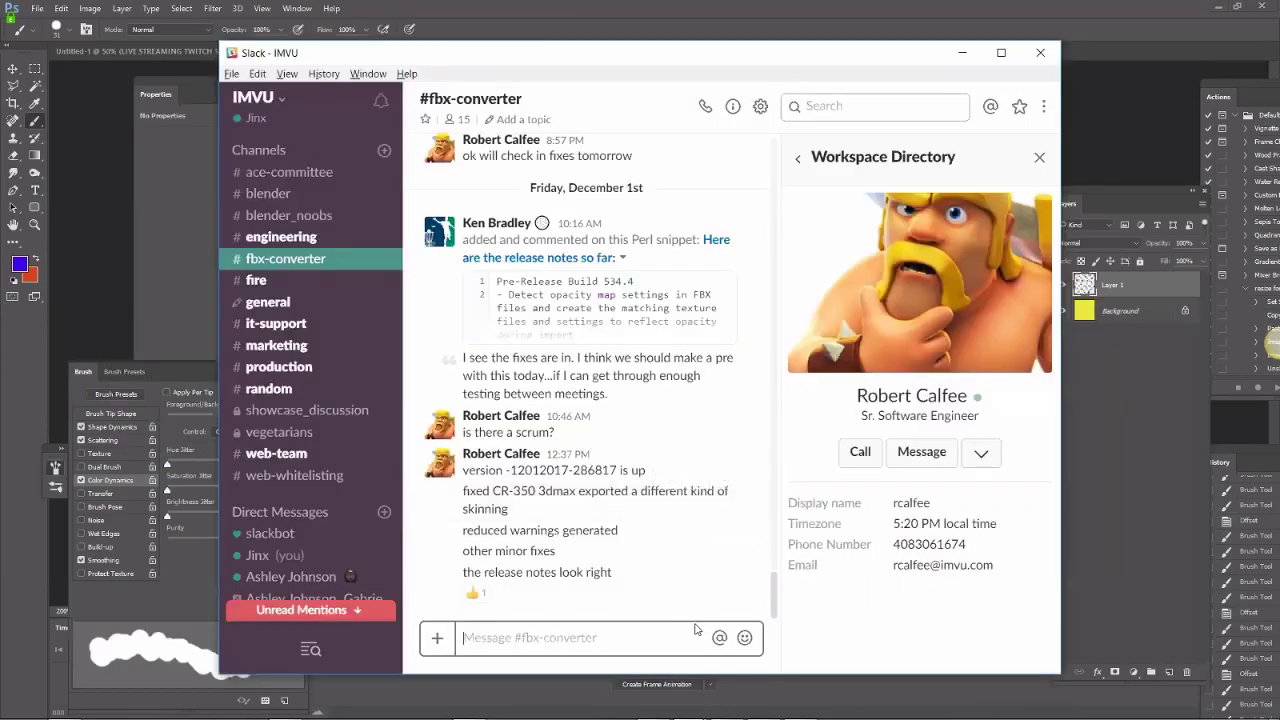
key("alt+Tab")
key("alt+Tab")
key("alt+Tab")
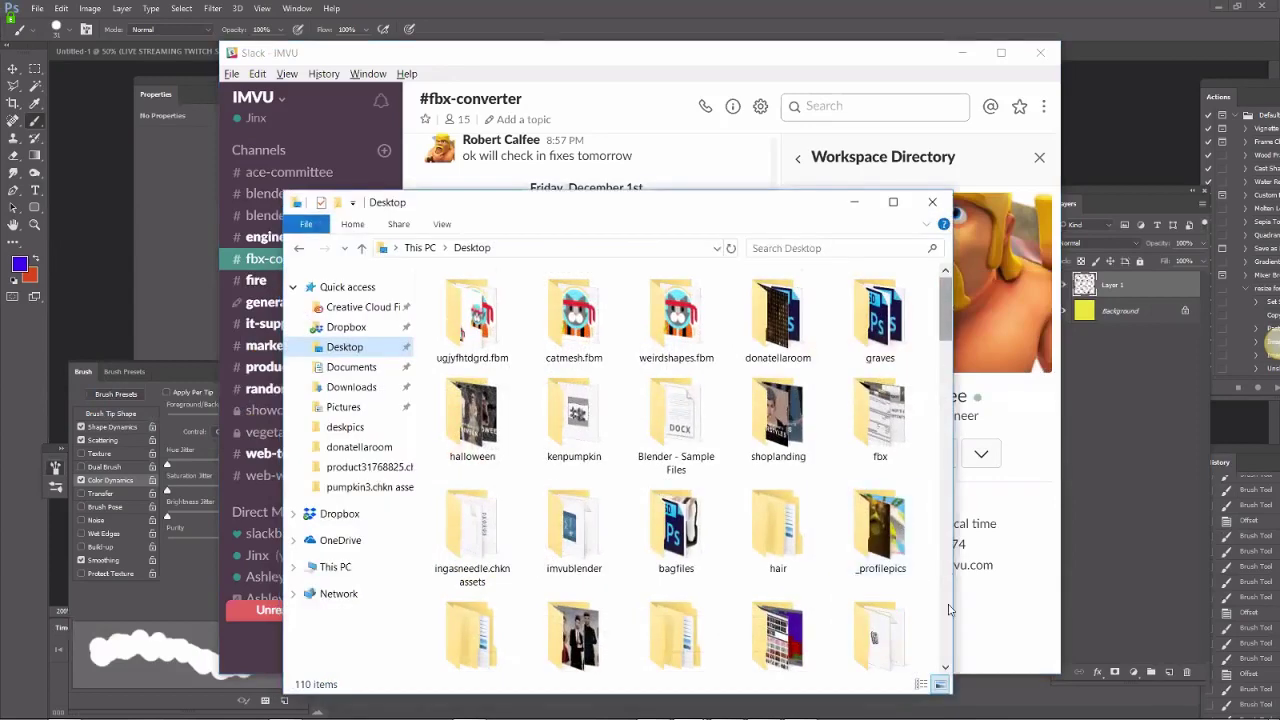
scroll(760, 265, "down", 10)
scroll(760, 265, "down", 5)
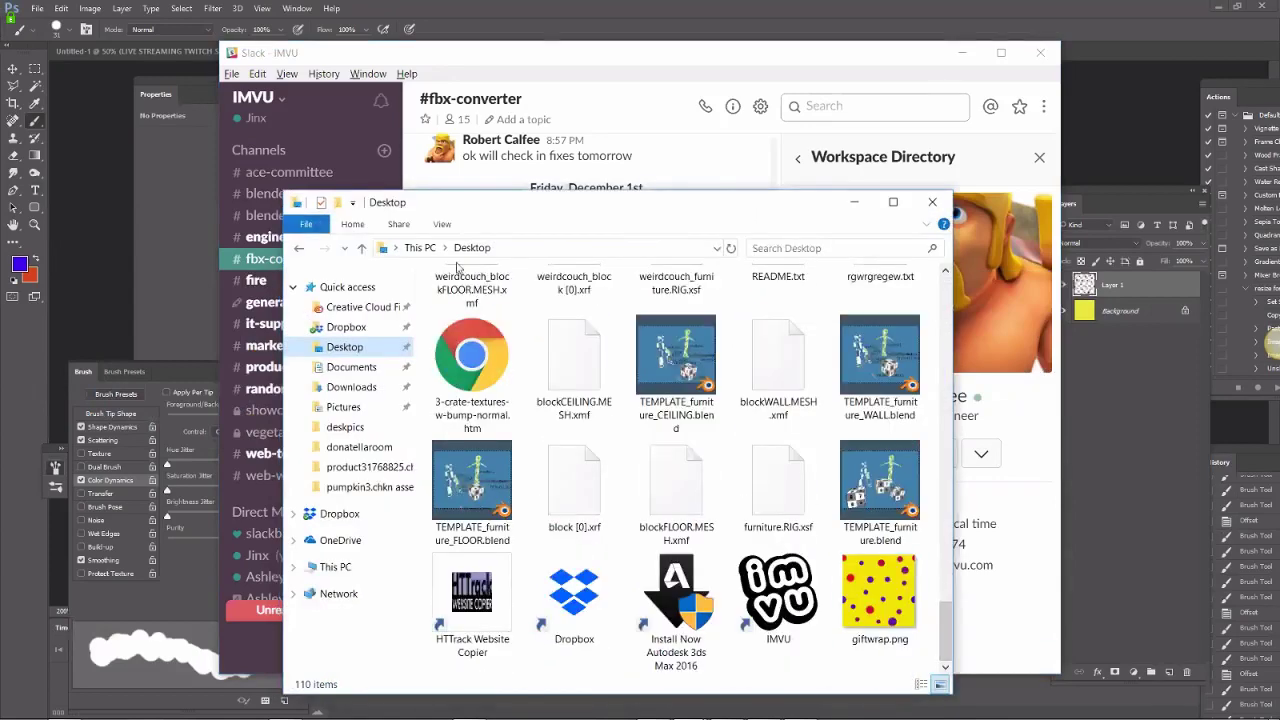
left_click_drag(908, 636, 545, 553)
left_click_drag(530, 510, 526, 652)
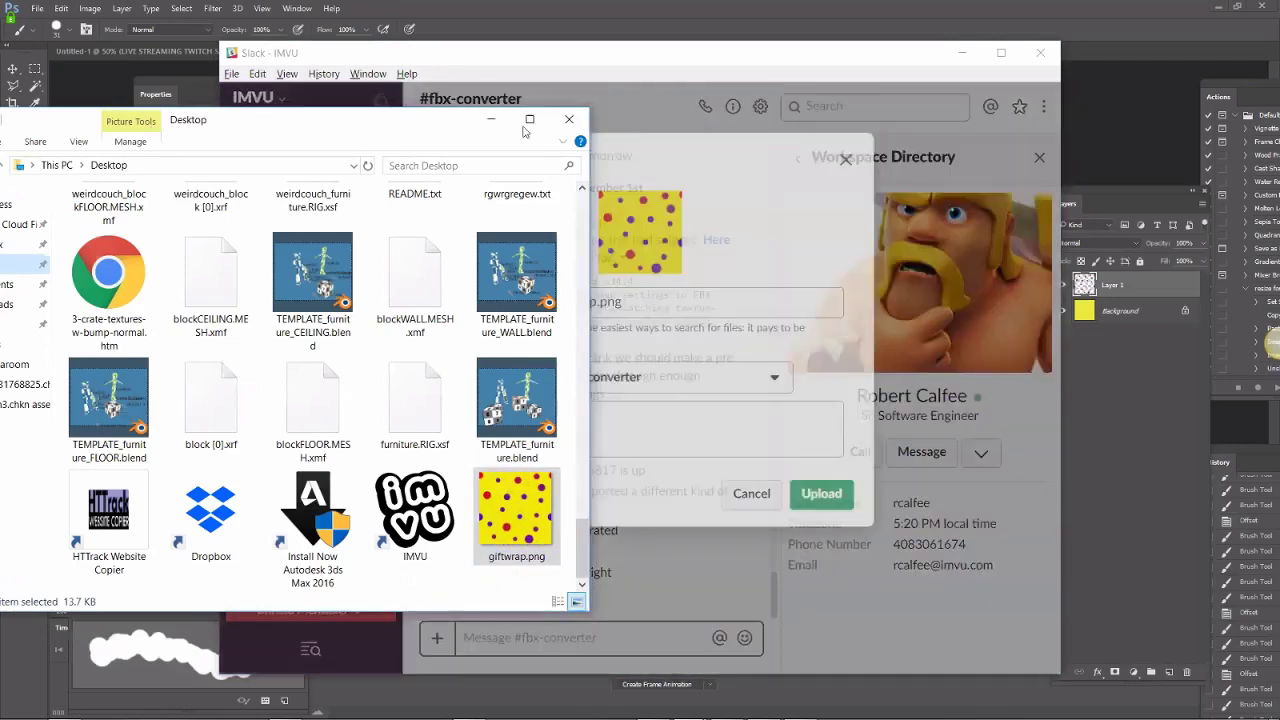
left_click(491, 119)
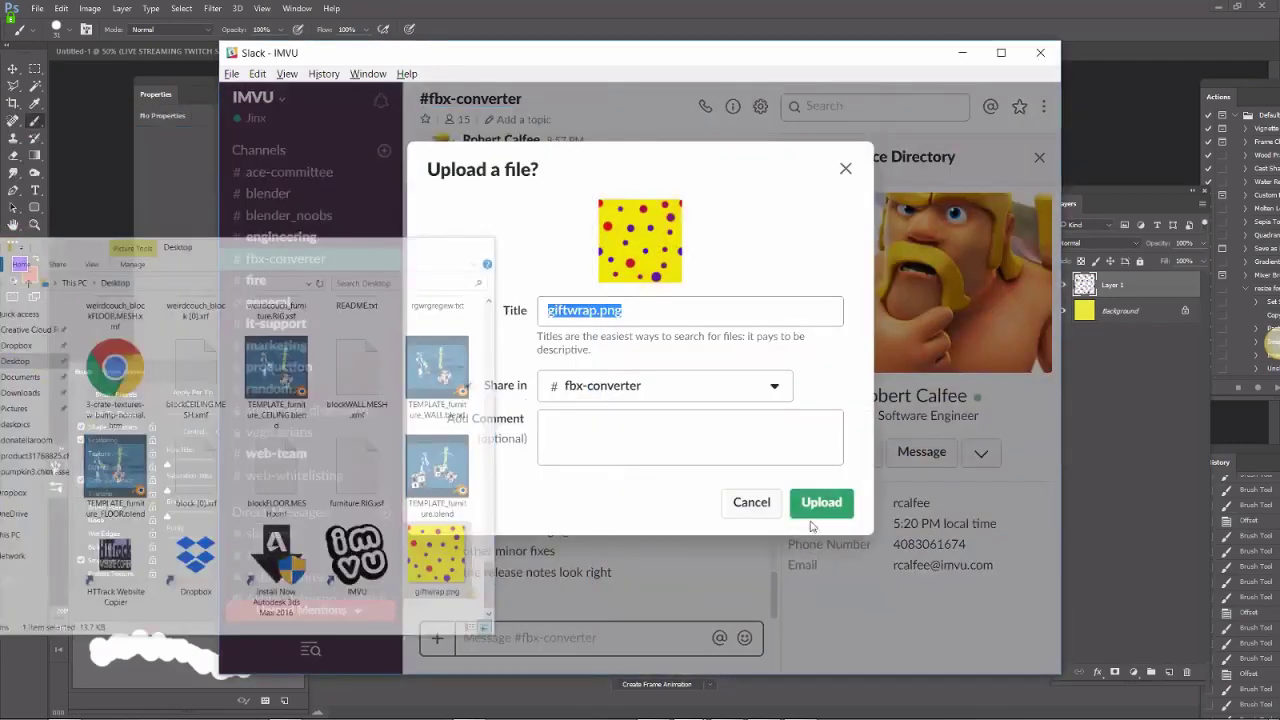
key("Return")
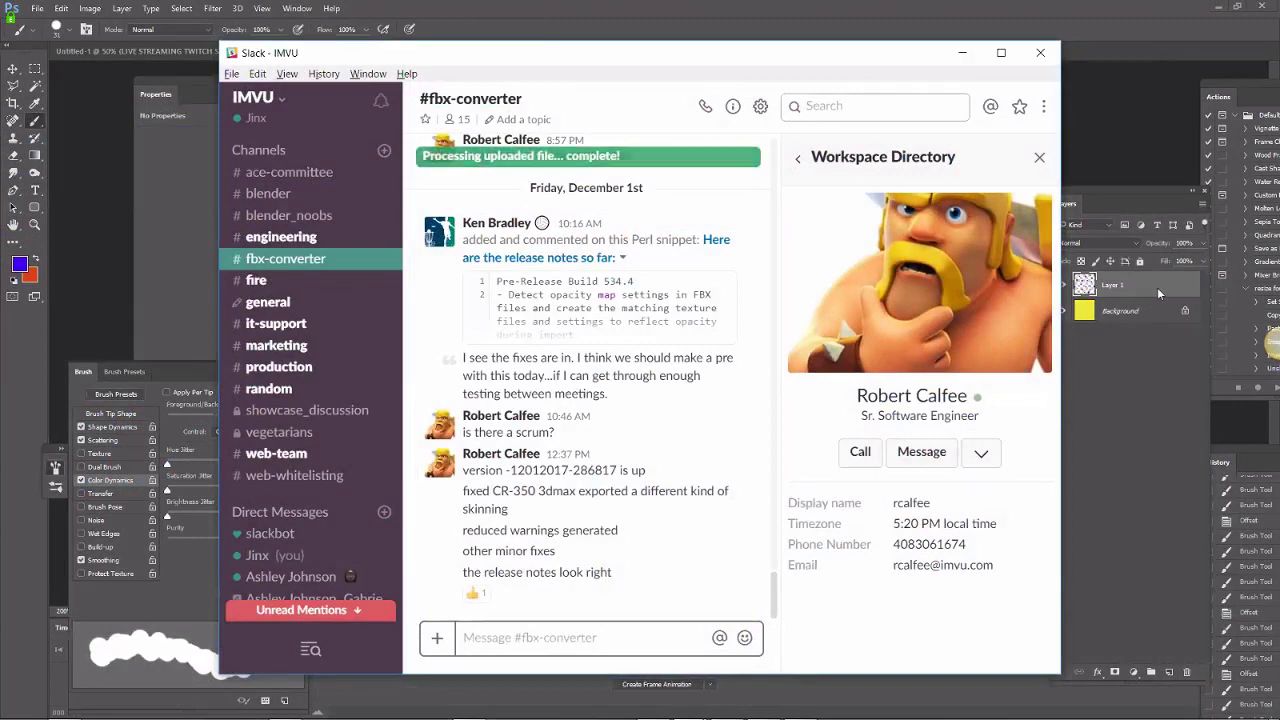
key("alt+Tab")
key("alt+Tab")
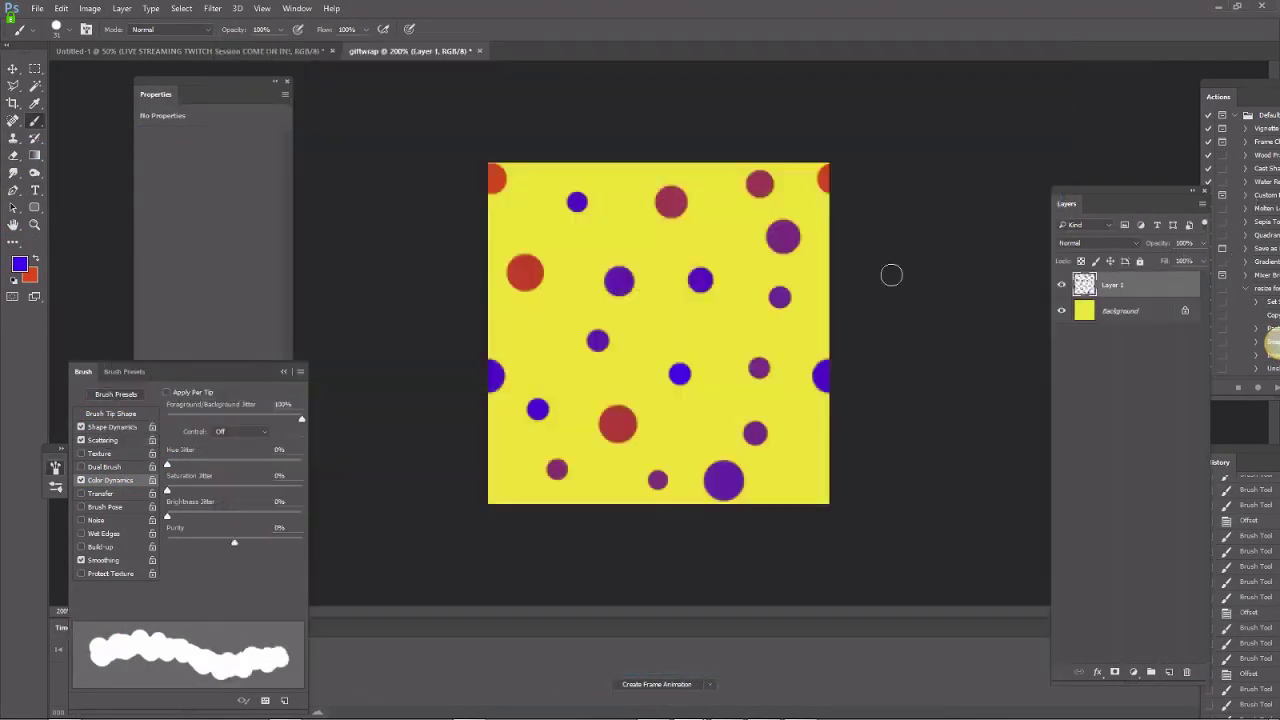
Add a new empty layer to the giftwrap image in the Layers panel
left_click(1169, 672)
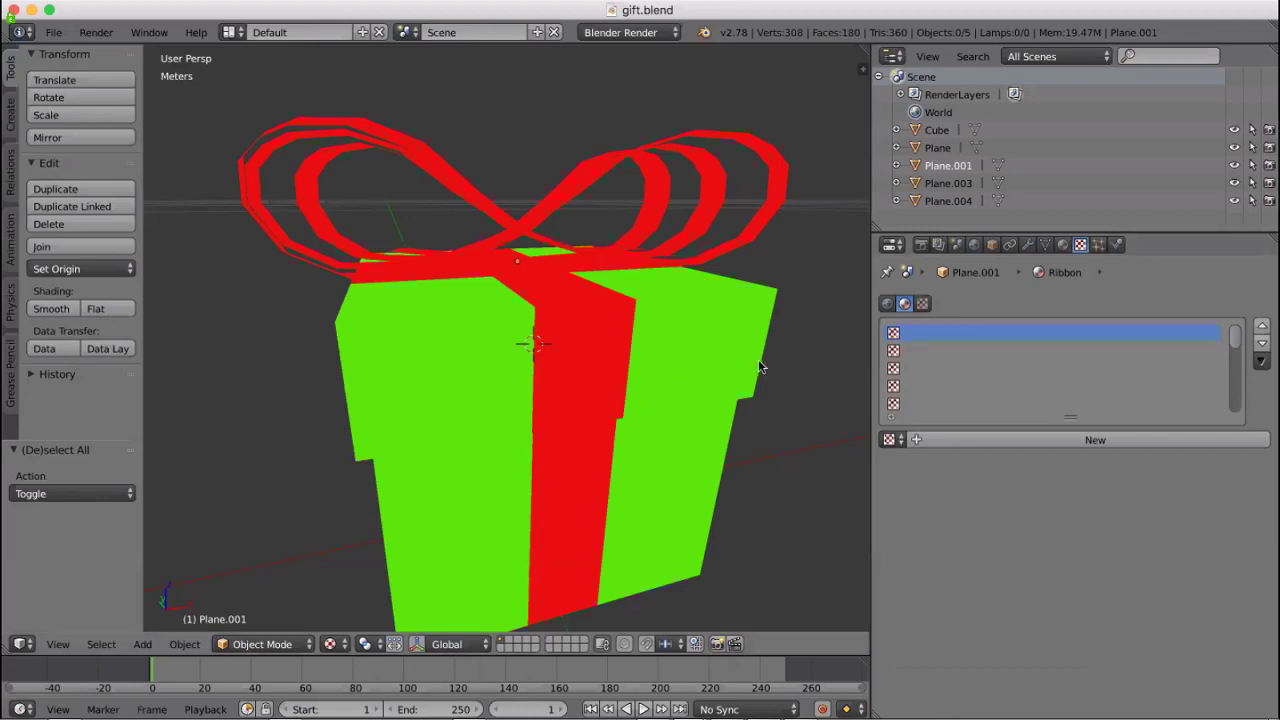
Select the bow and ribbon pieces with Plane.003 active, then join them with Ctrl+J
right_click(654, 170)
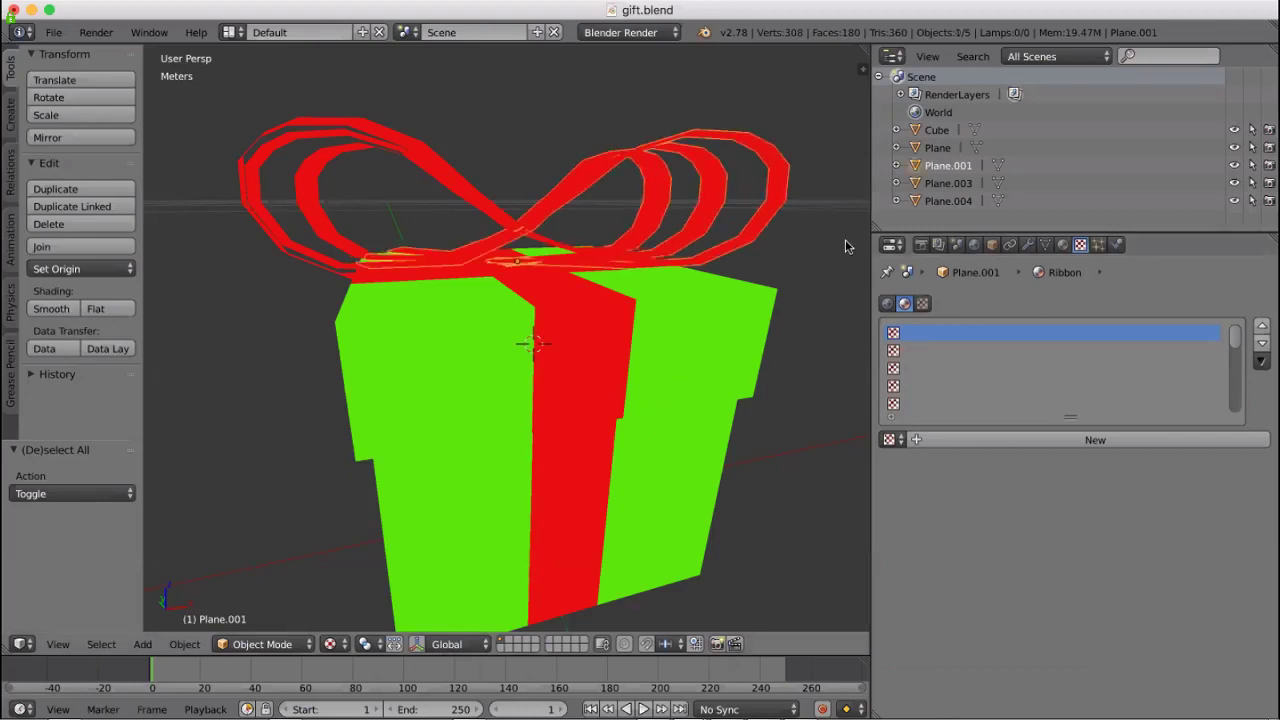
middle_click_drag(840, 289, 793, 315)
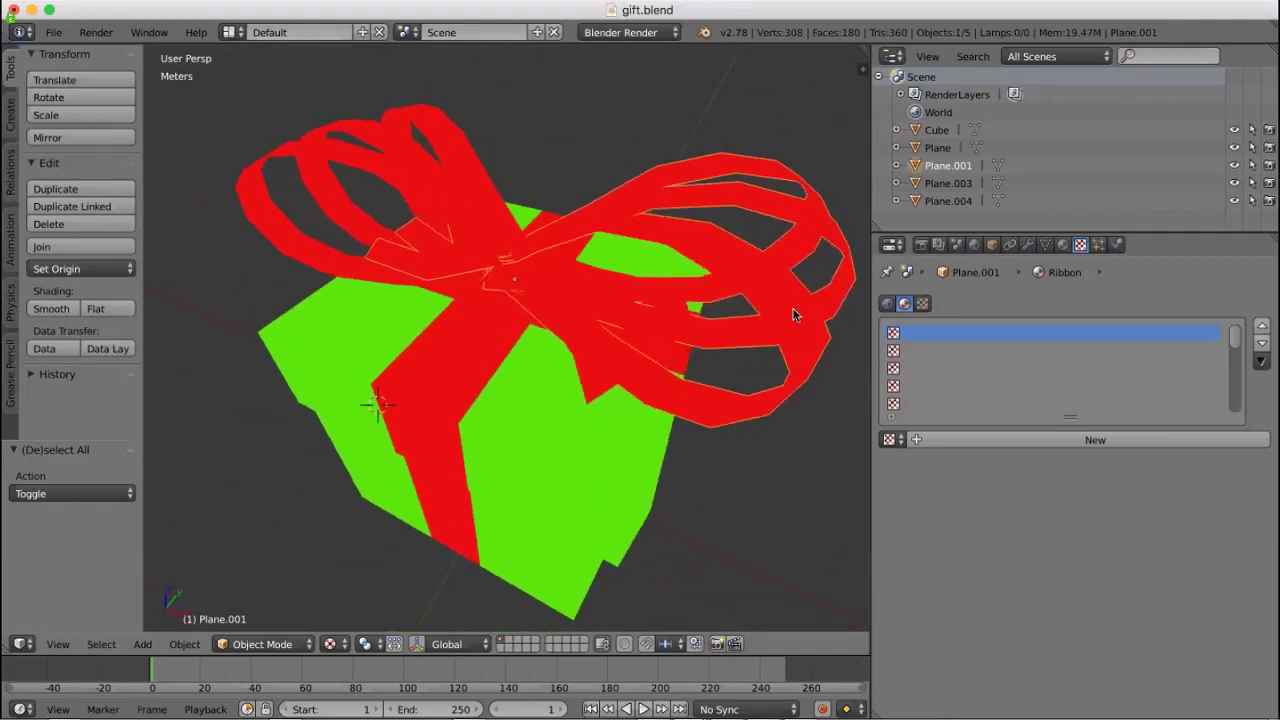
right_click(448, 171)
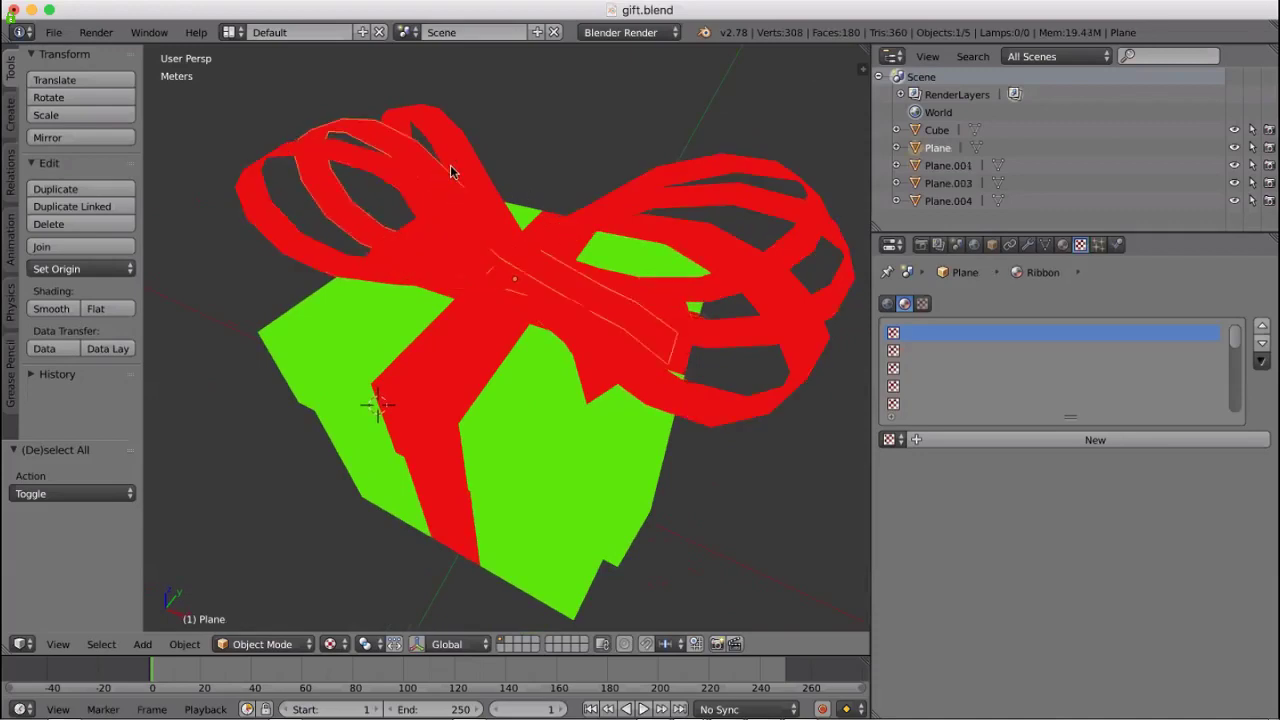
right_click(454, 171)
right_click(422, 182)
right_click(412, 192)
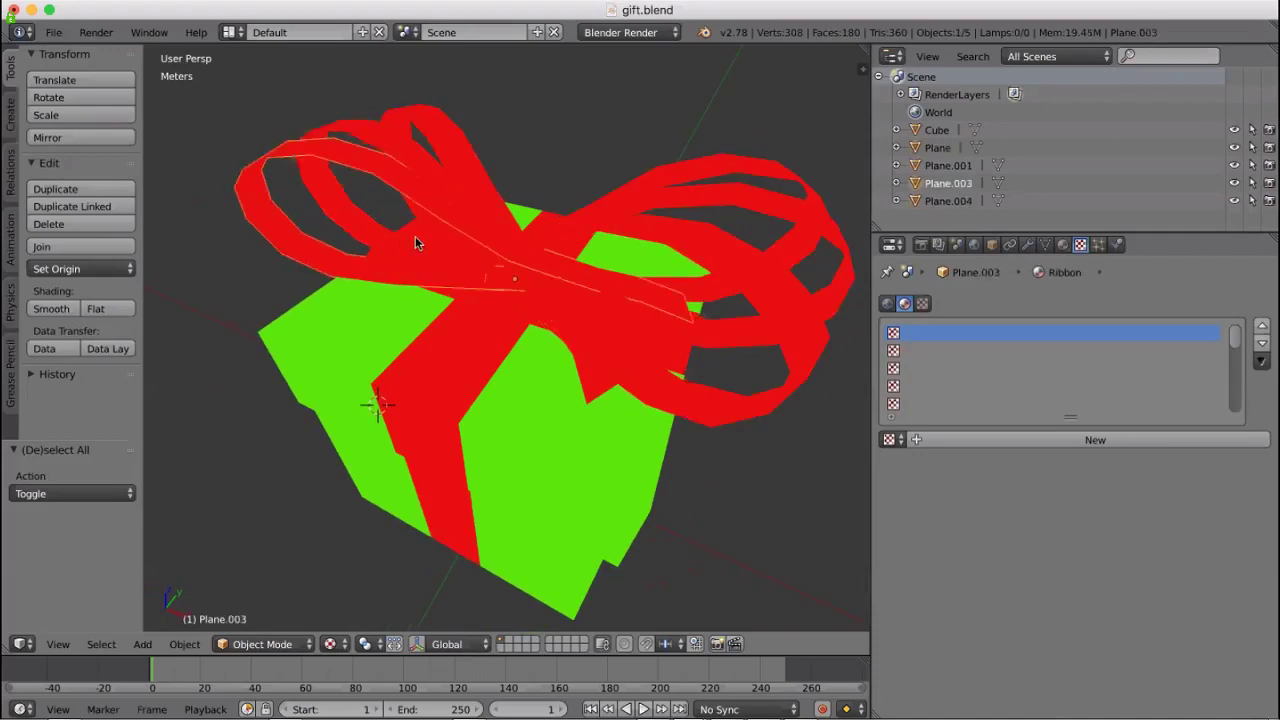
middle_click_drag(730, 456, 671, 320)
right_click(685, 365)
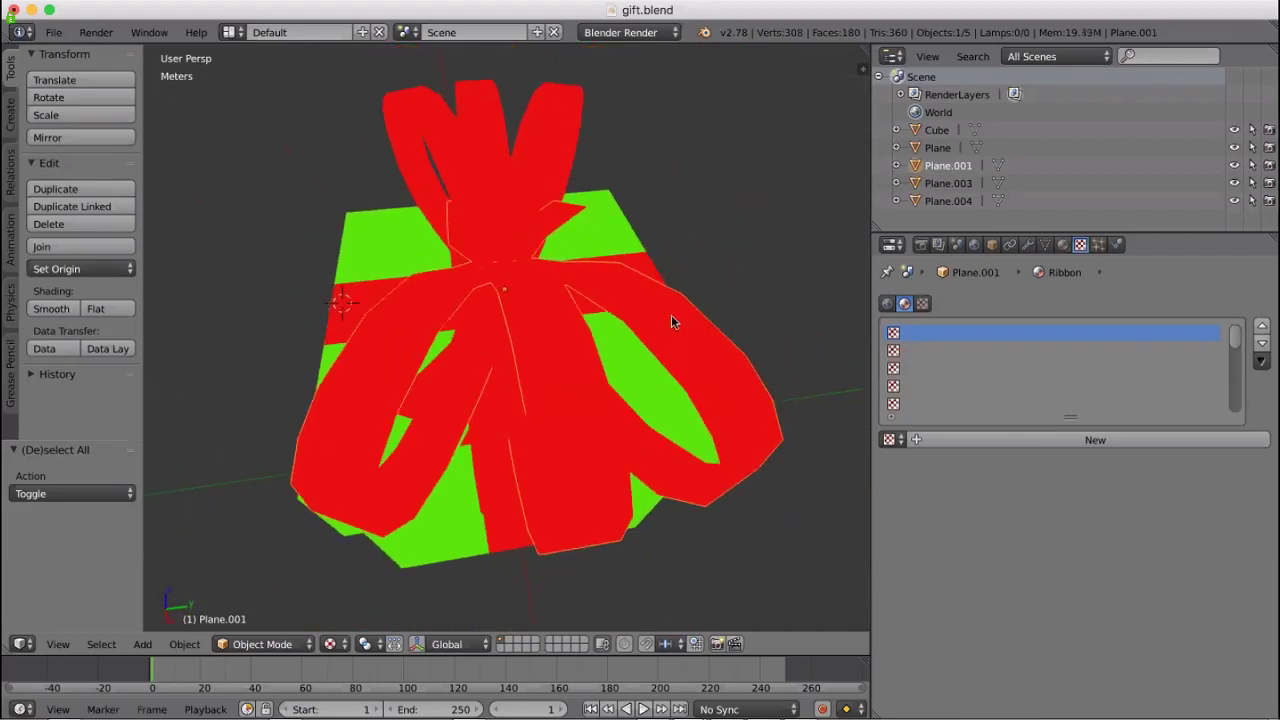
right_click(557, 122)
right_click(471, 129)
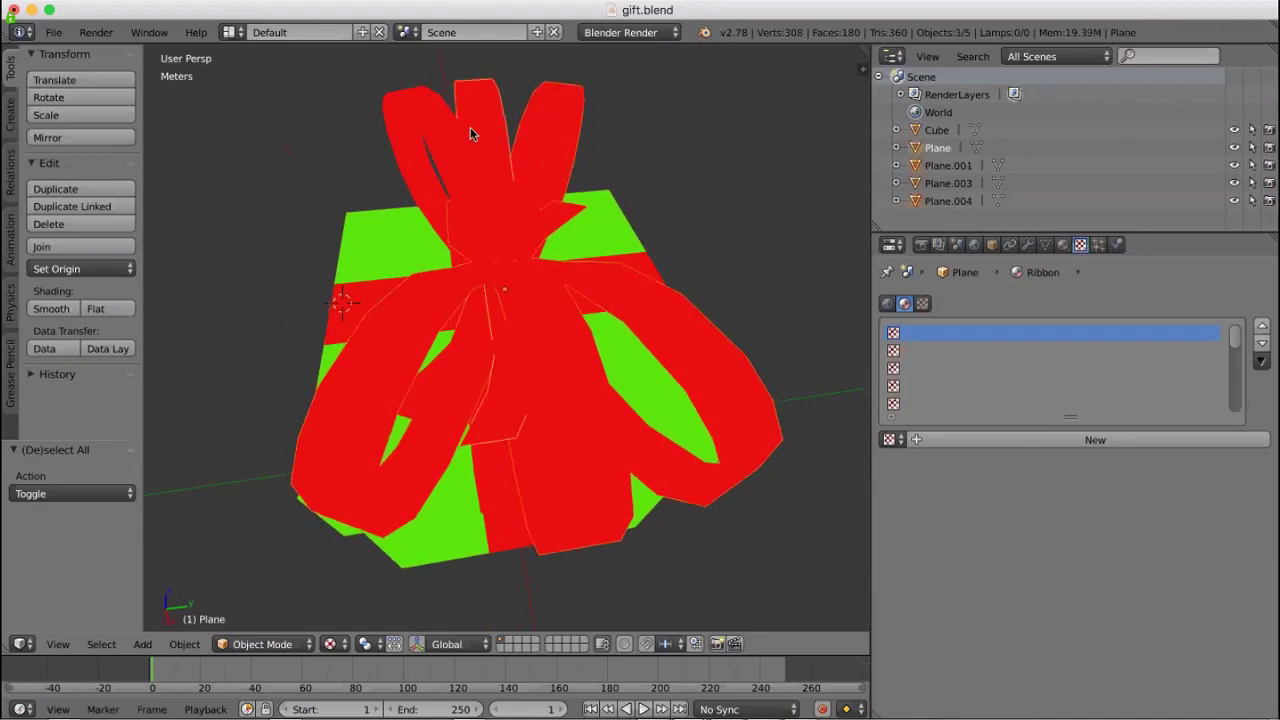
right_click(447, 139)
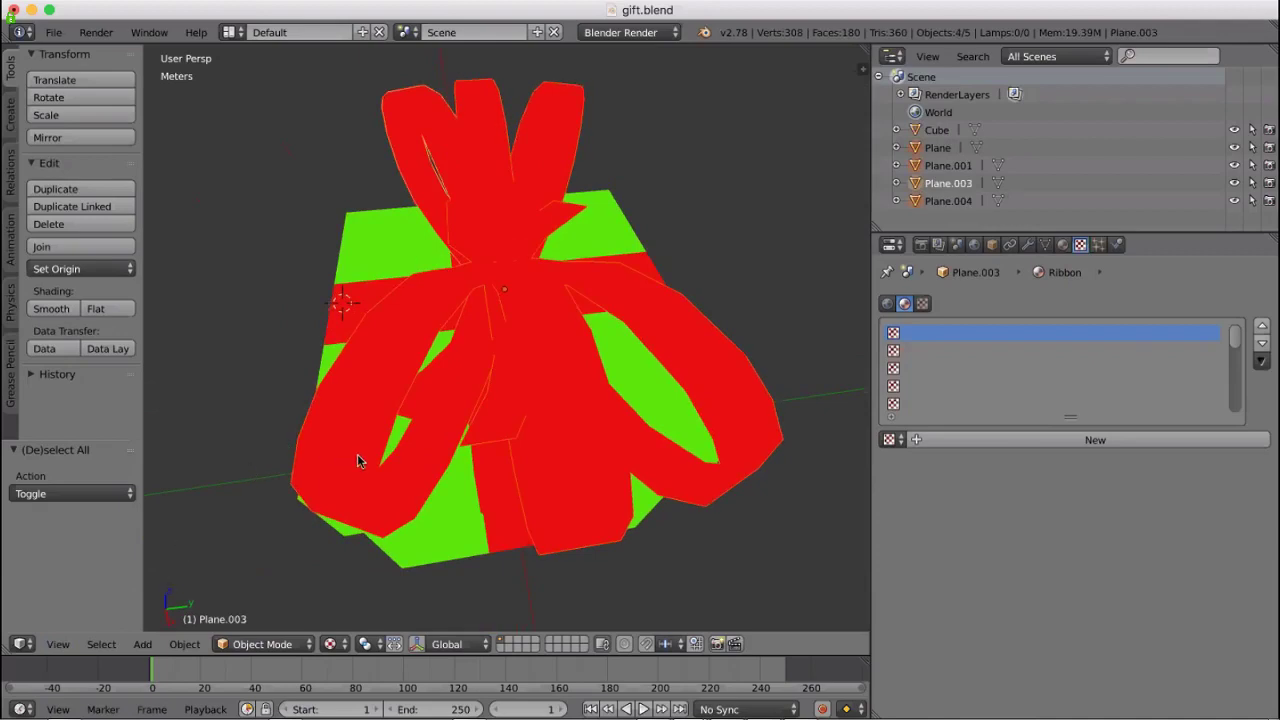
key("ctrl+j")
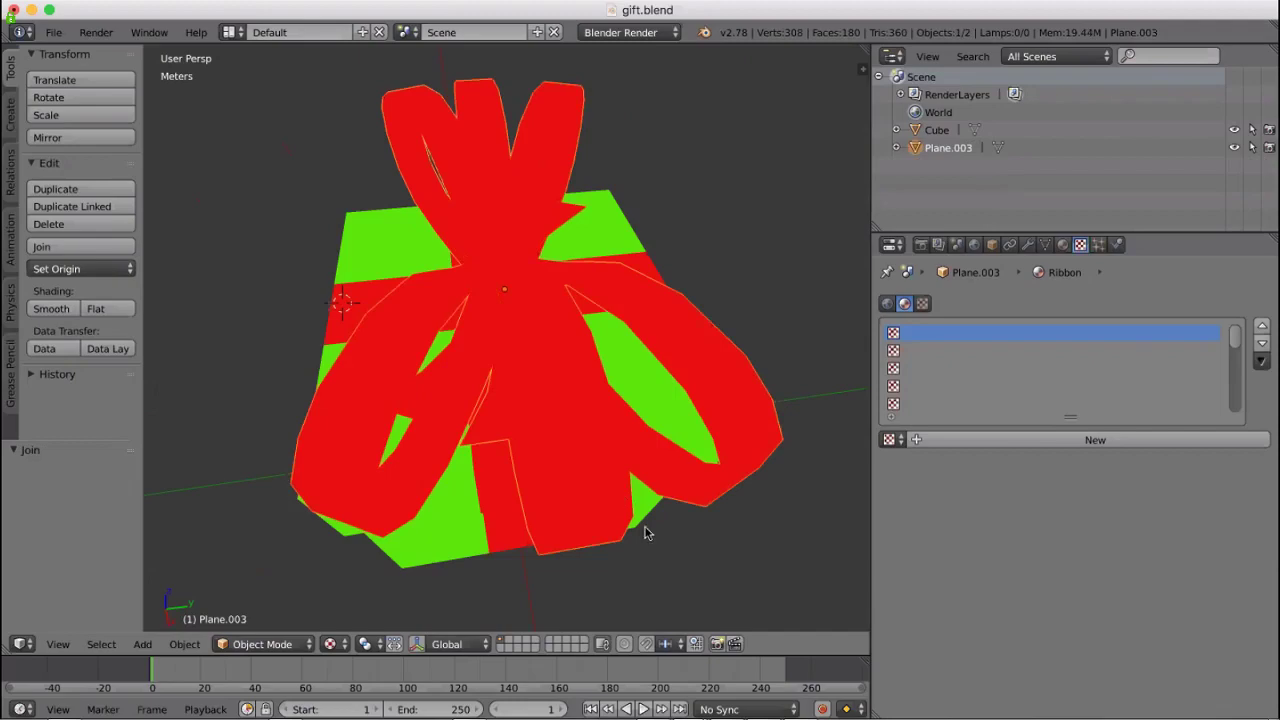
scroll(612, 521, "down", 10)
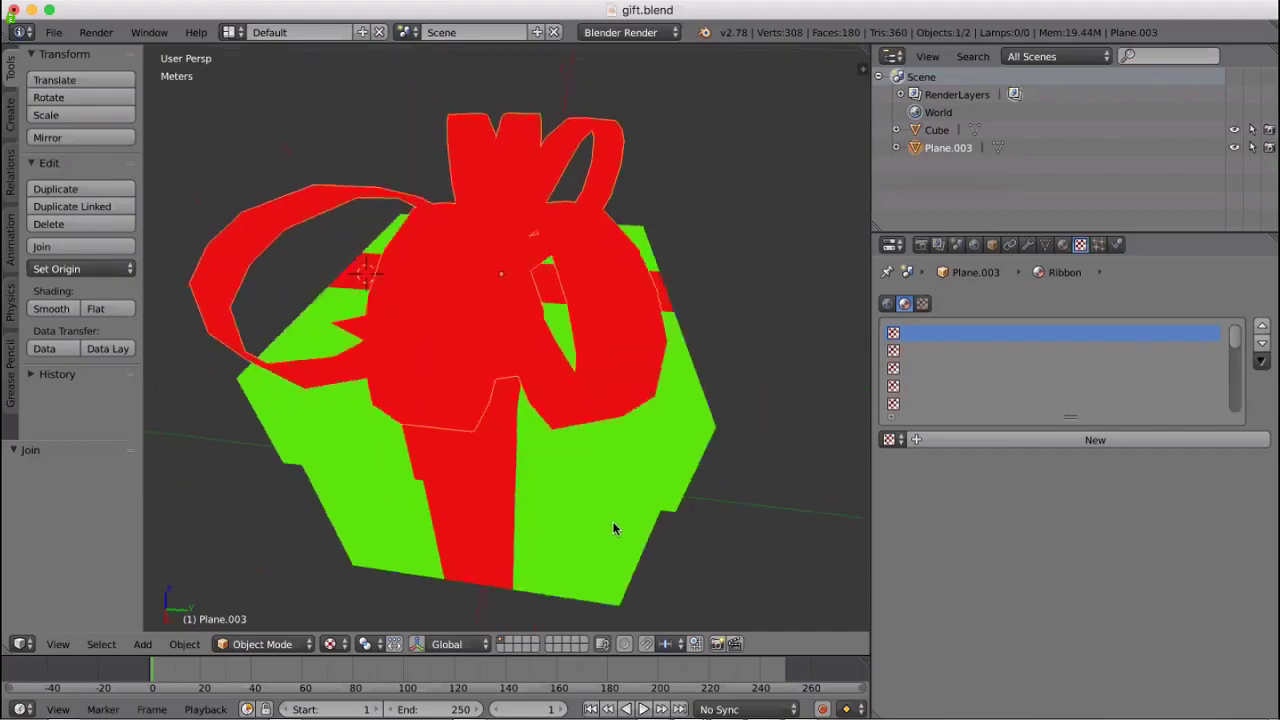
scroll(283, 618, "down", 6)
left_click(268, 644)
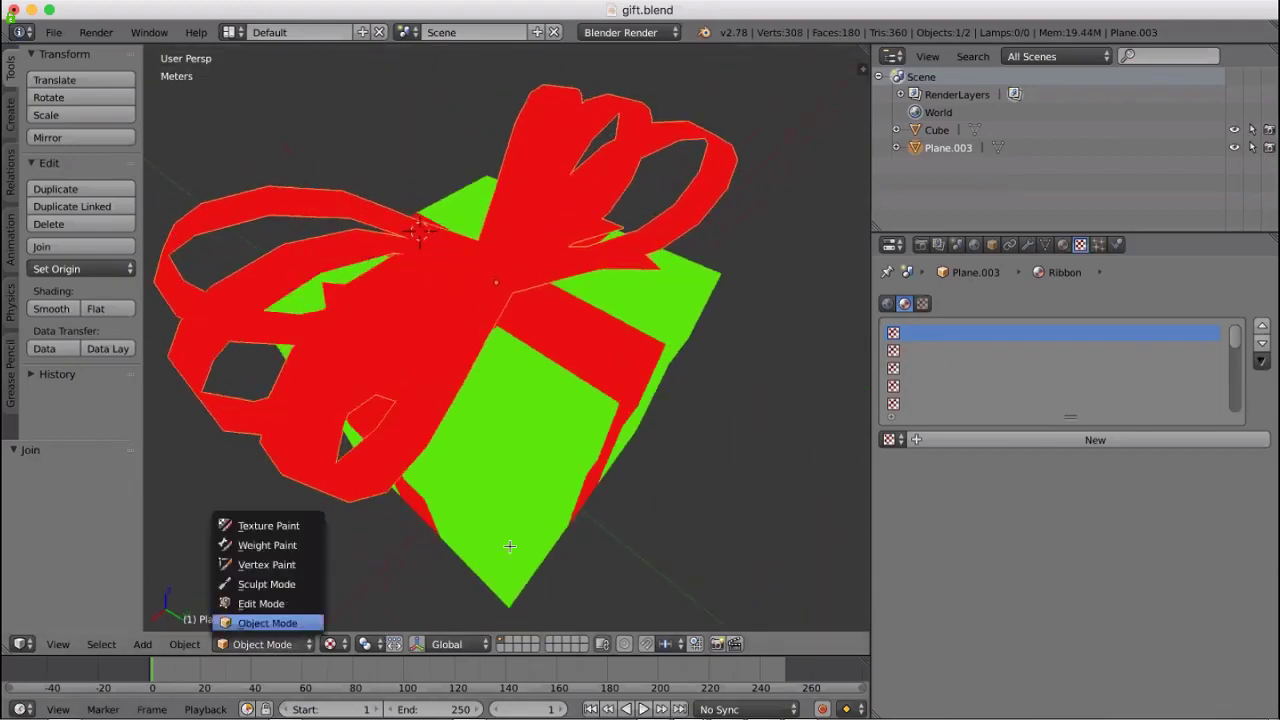
key("Tab")
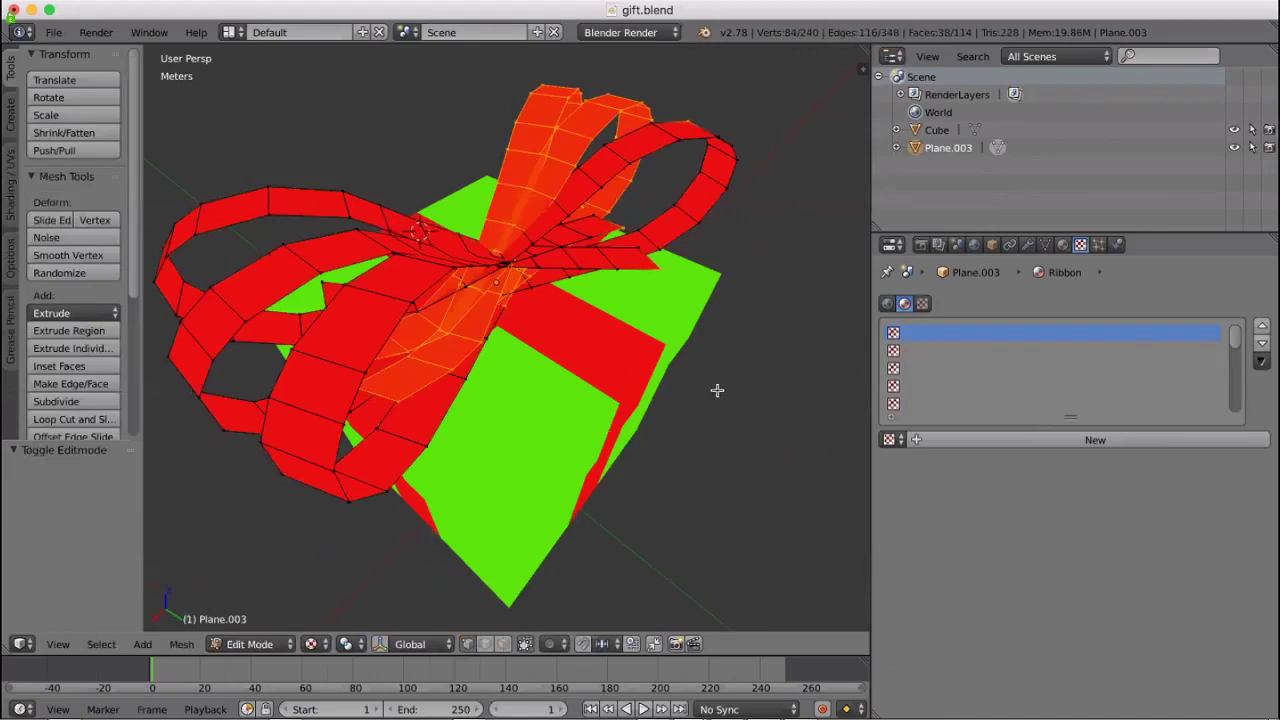
left_click(255, 644)
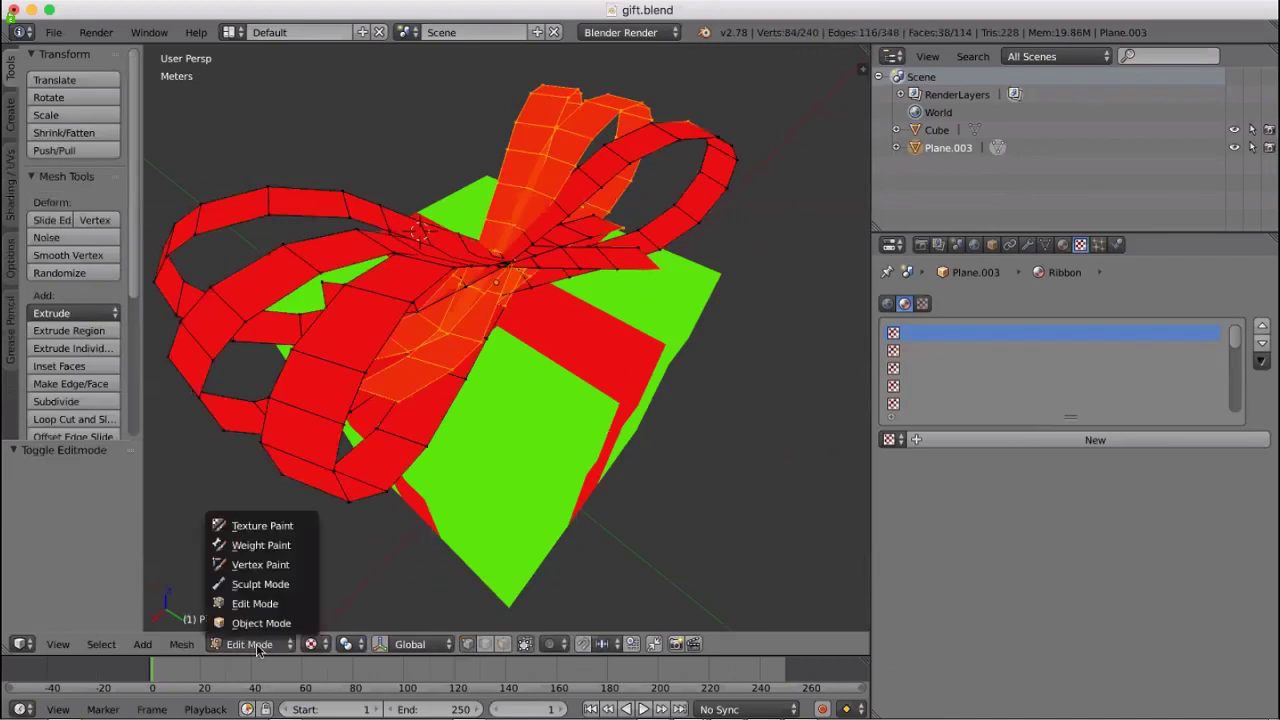
left_click(262, 623)
scroll(617, 562, "up", 6)
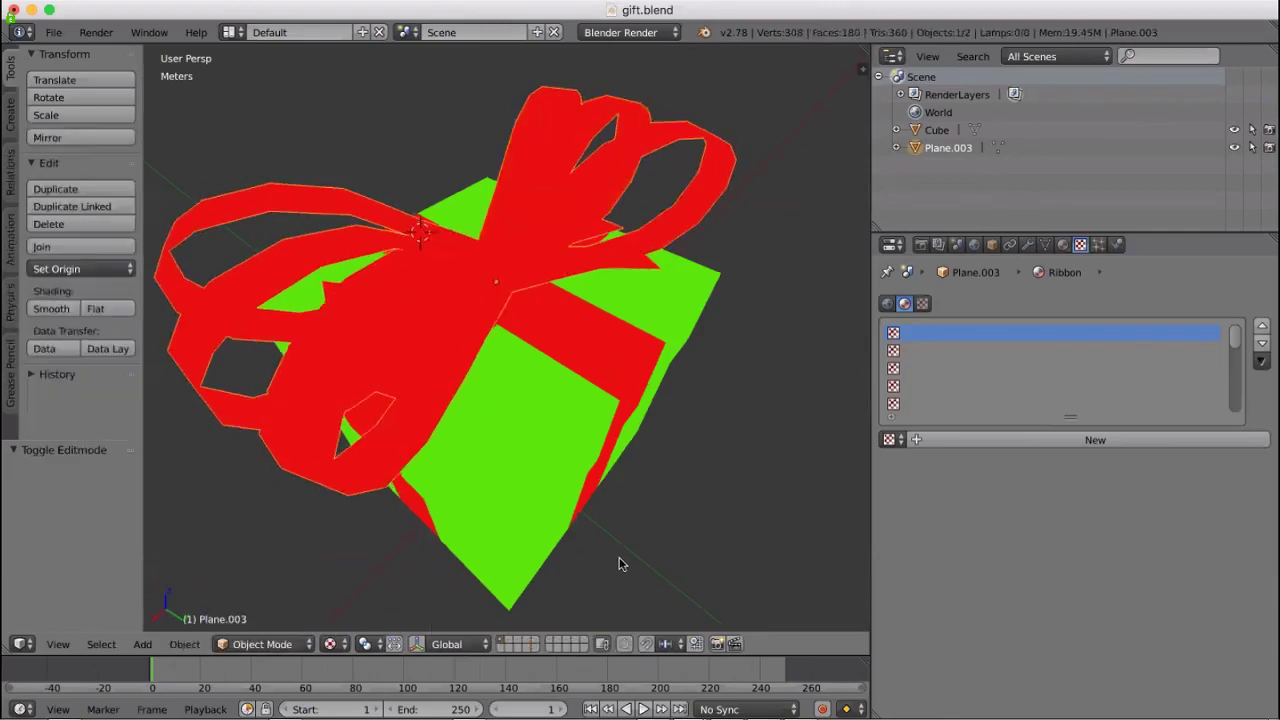
middle_click_drag(604, 557, 573, 378)
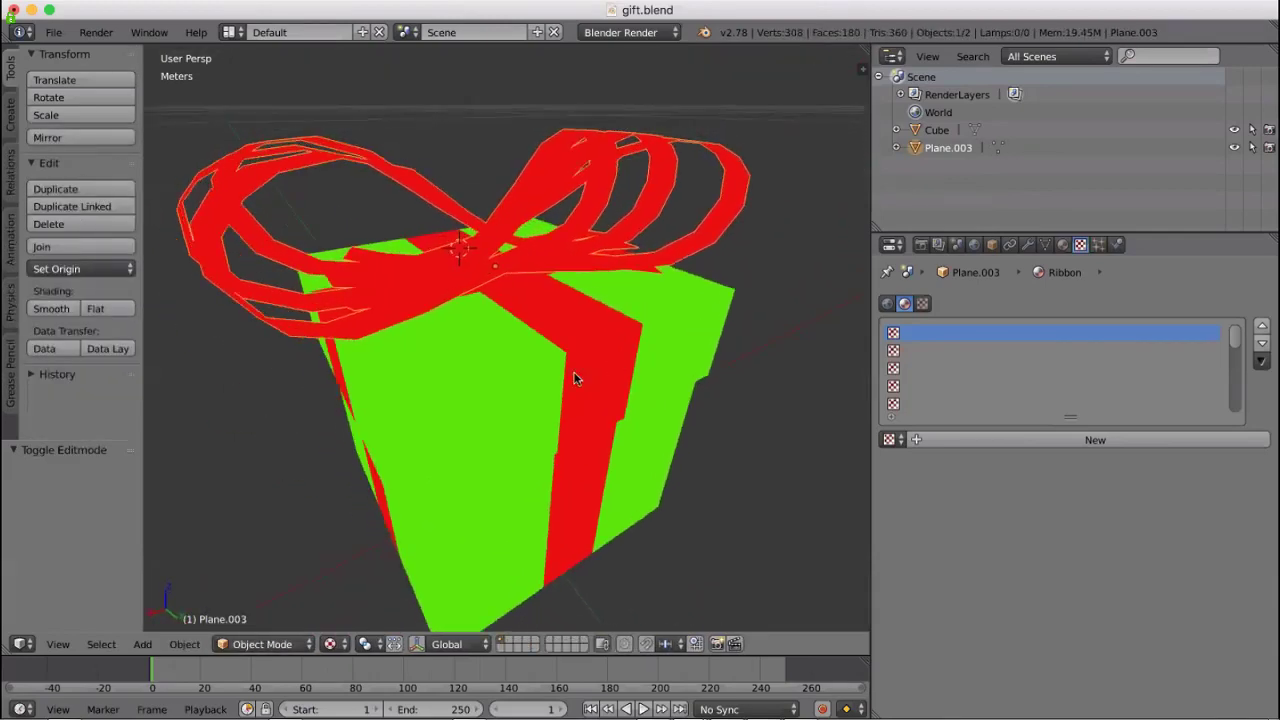
right_click(517, 389)
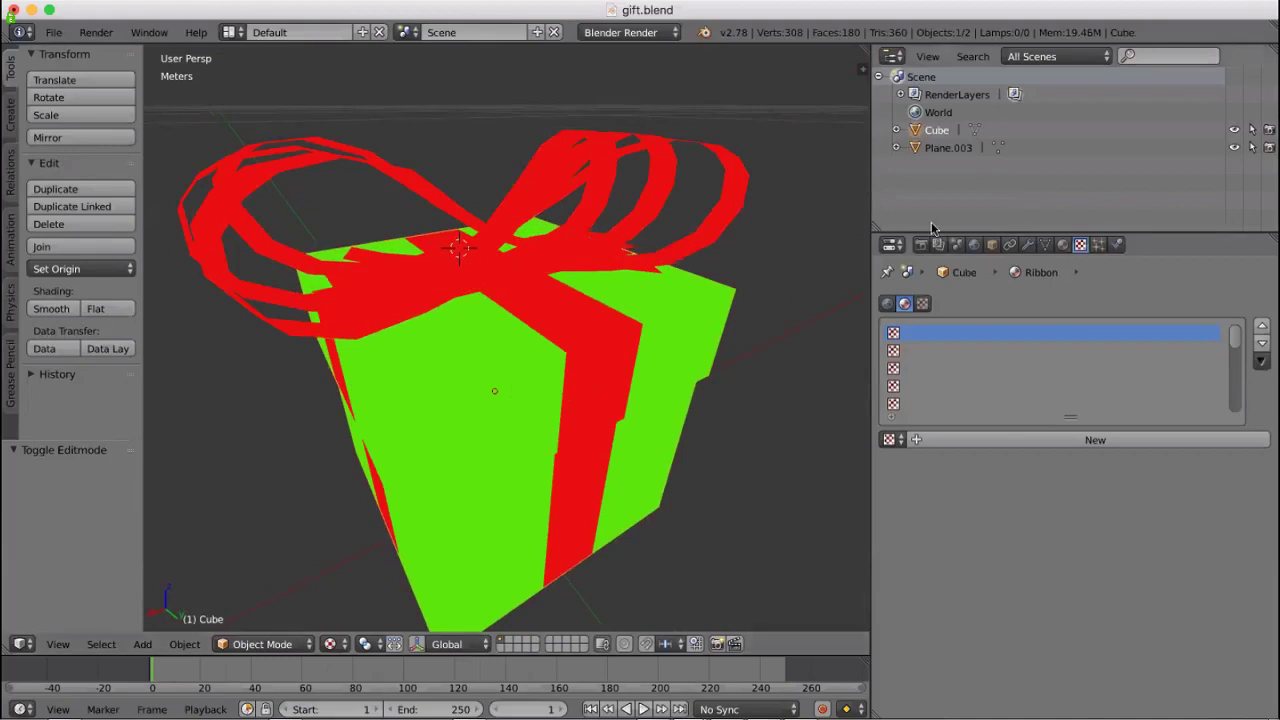
Make the Wrap material slot active and switch the Cube into Edit Mode
left_click(1063, 245)
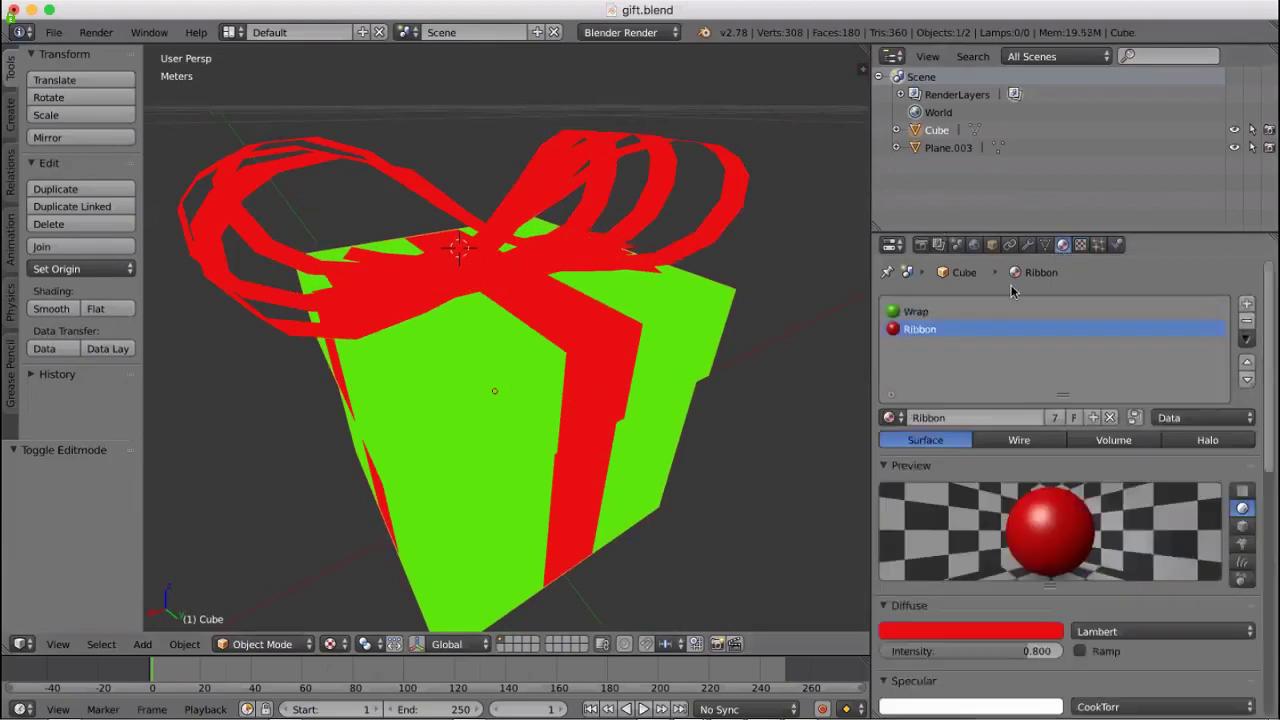
left_click(946, 313)
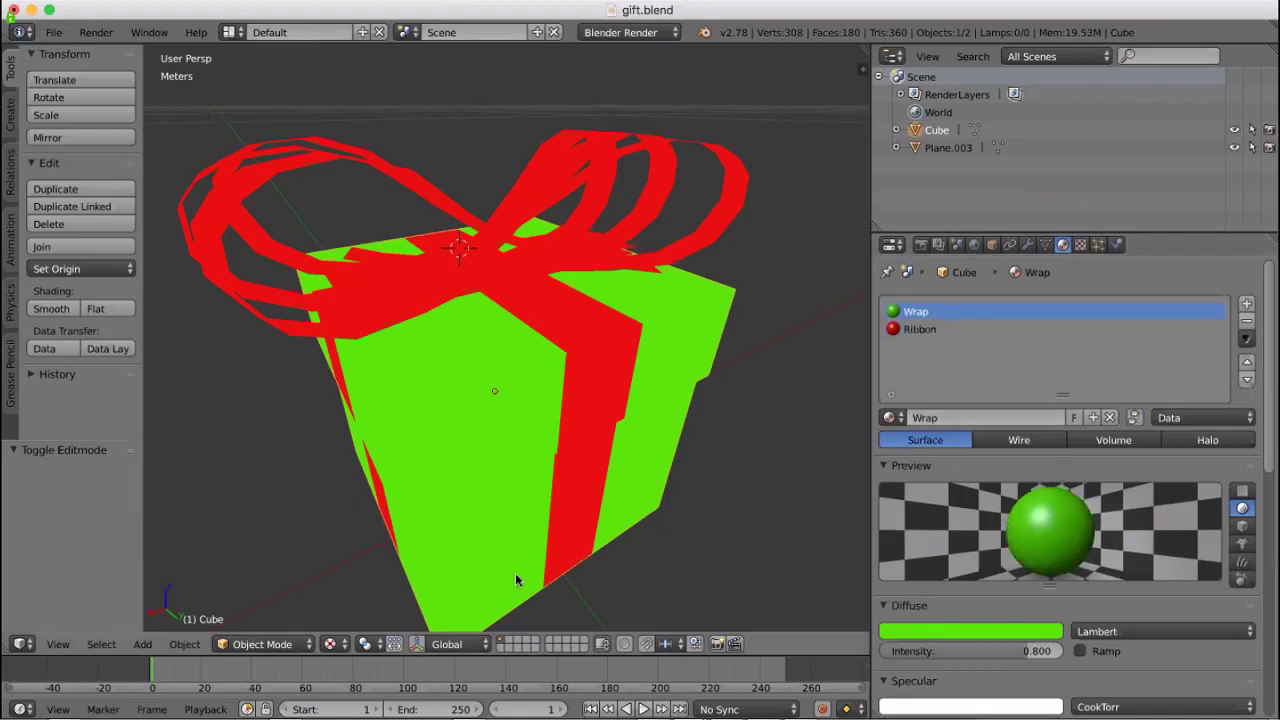
left_click(295, 644)
left_click(291, 604)
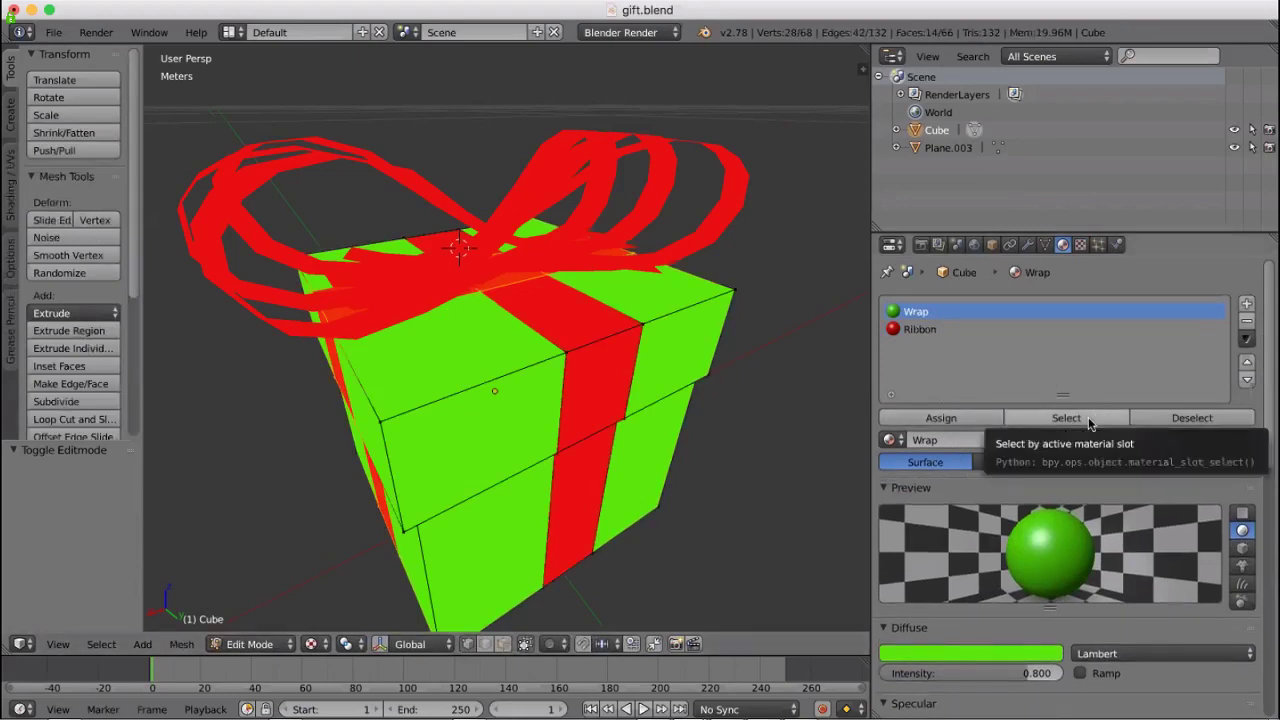
Deselect all, reselect only the Wrap-material faces, and show the Wrap texture settings
left_click(1089, 420)
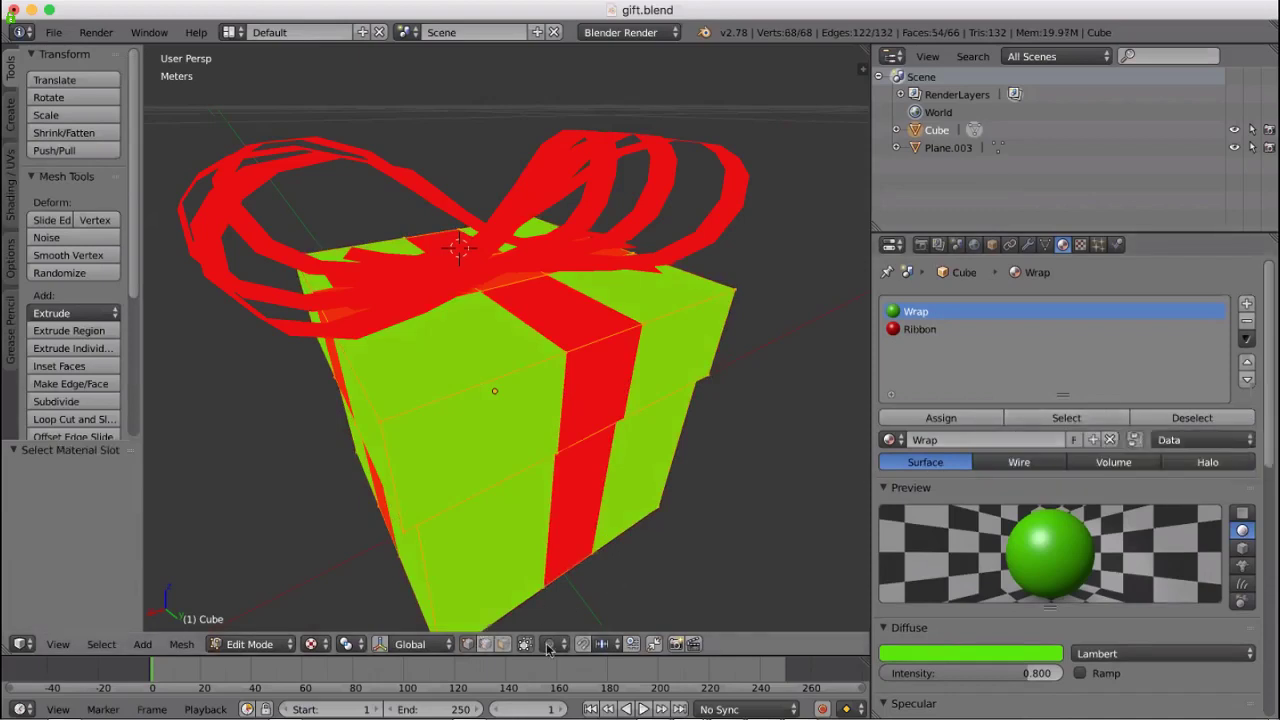
left_click(505, 645)
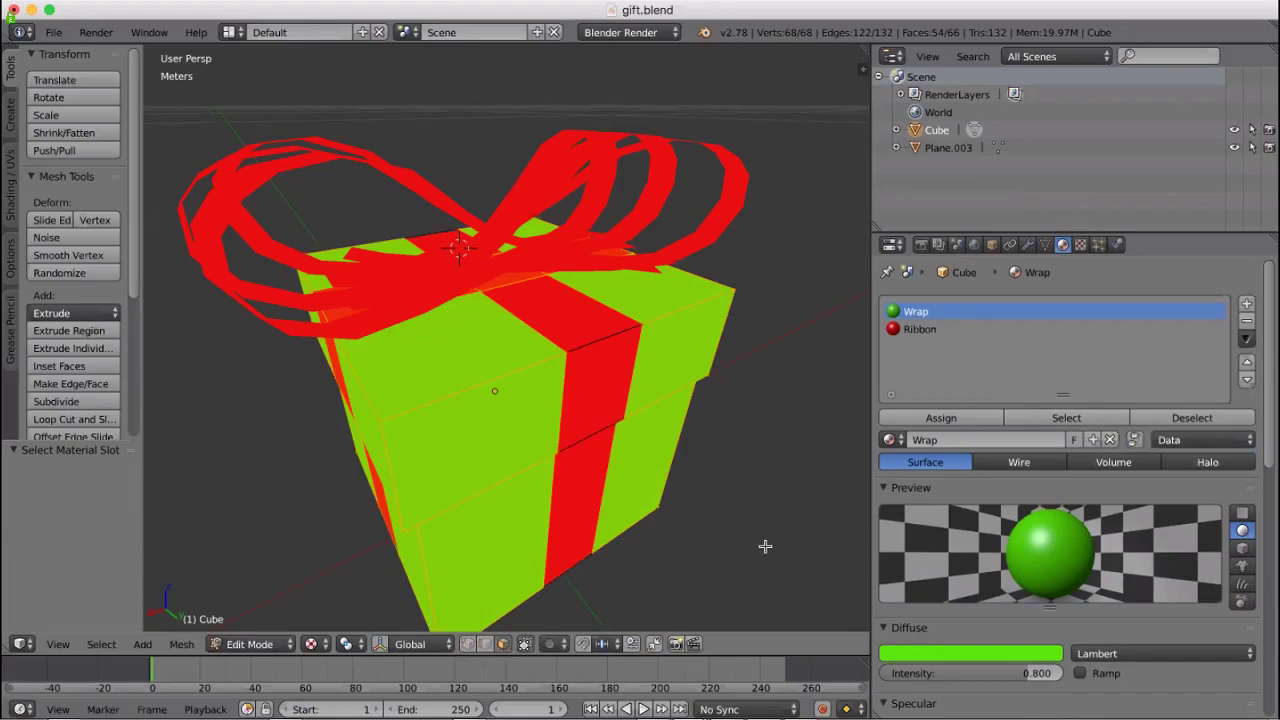
middle_click_drag(763, 543, 942, 420)
key("a")
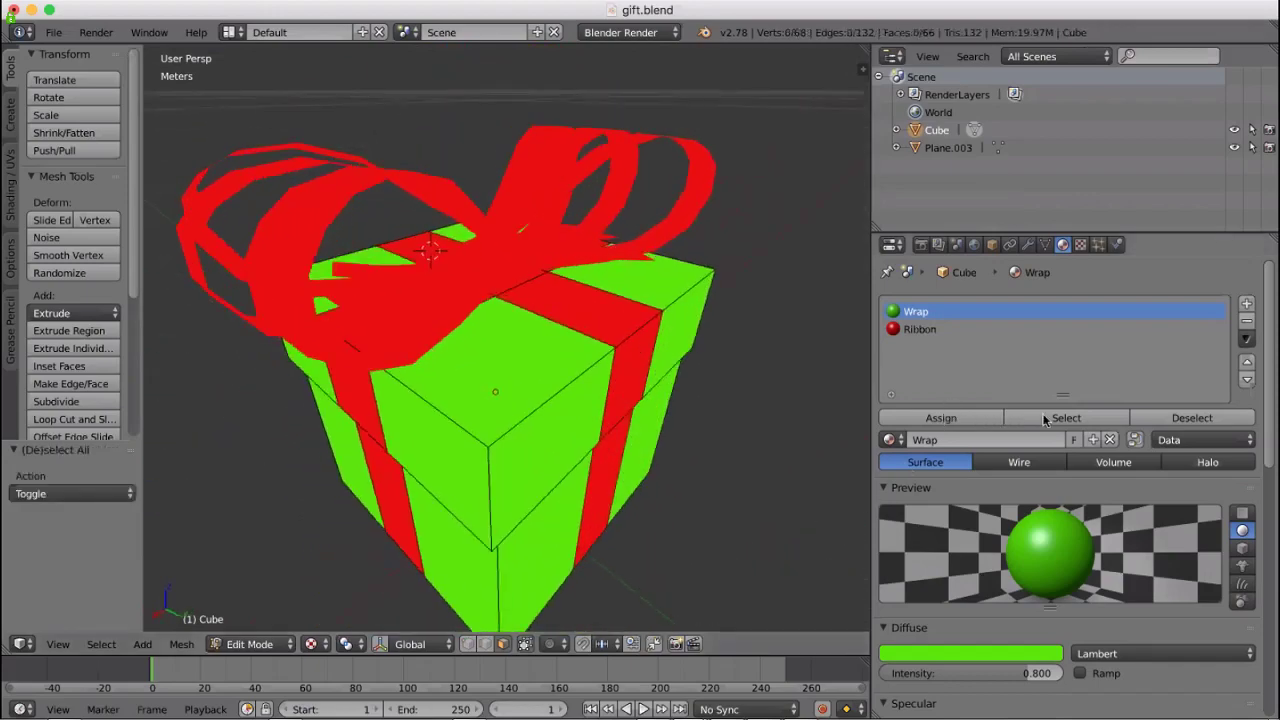
left_click(1066, 418)
middle_click_drag(824, 418, 1080, 260)
left_click(1080, 245)
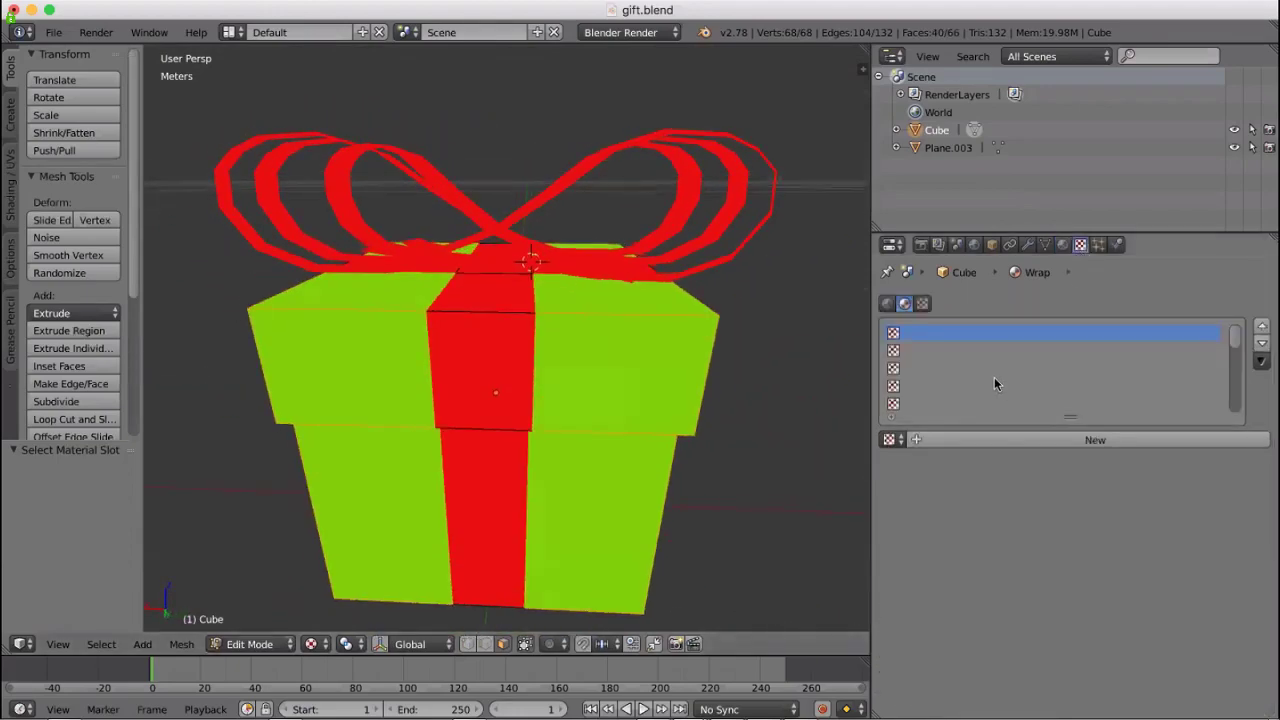
Create a new texture named GiftWrap for the Wrap material, keeping type Image or Movie
left_click(899, 442)
left_click(921, 438)
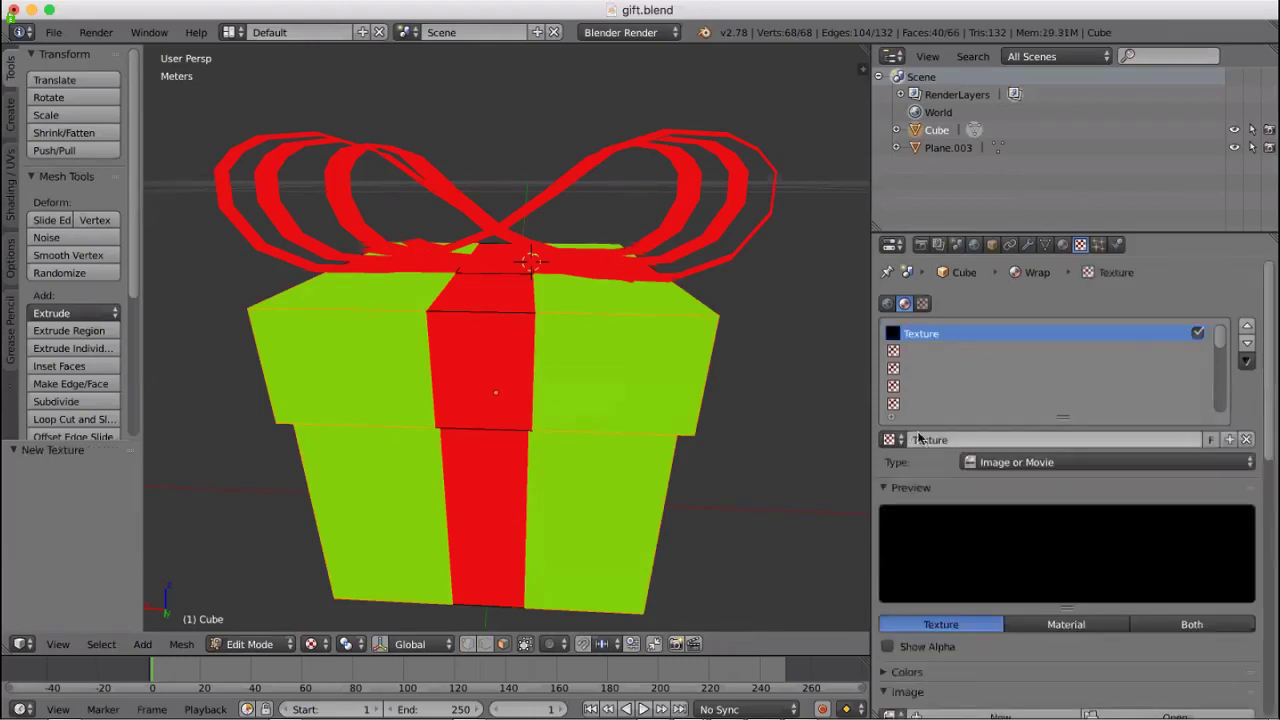
left_click(956, 440)
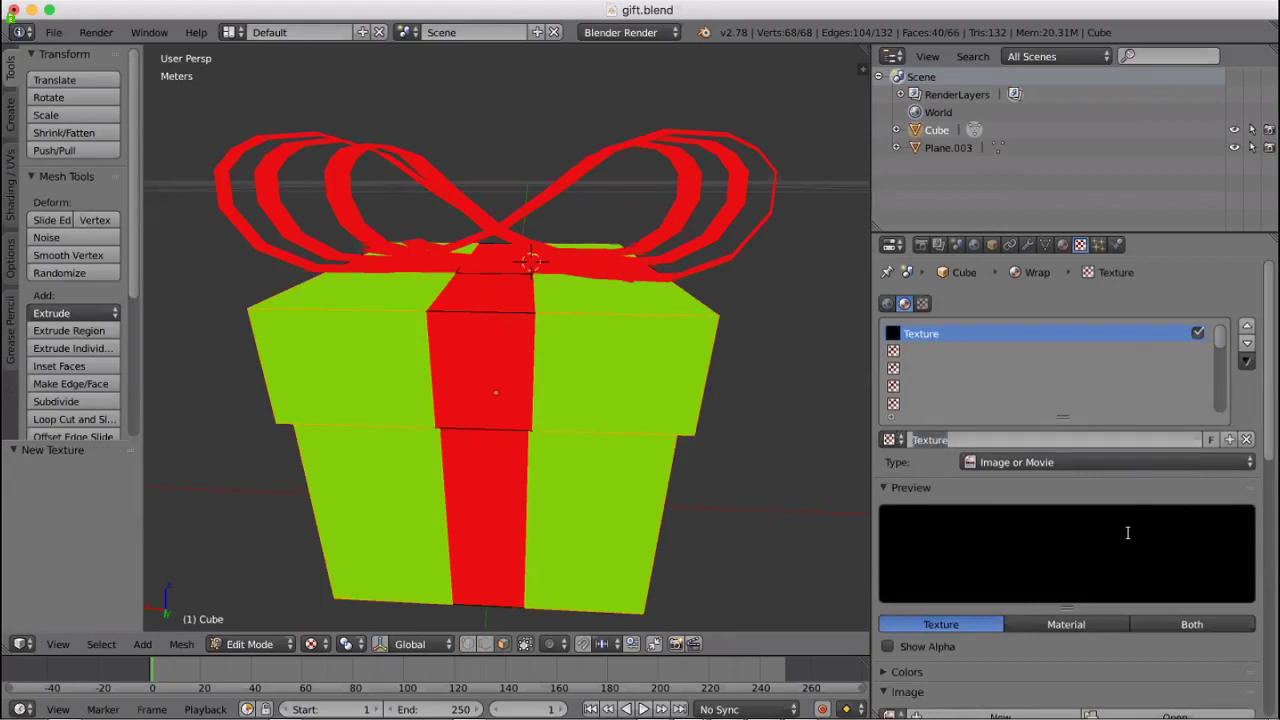
type("GiftWrap")
key("Return")
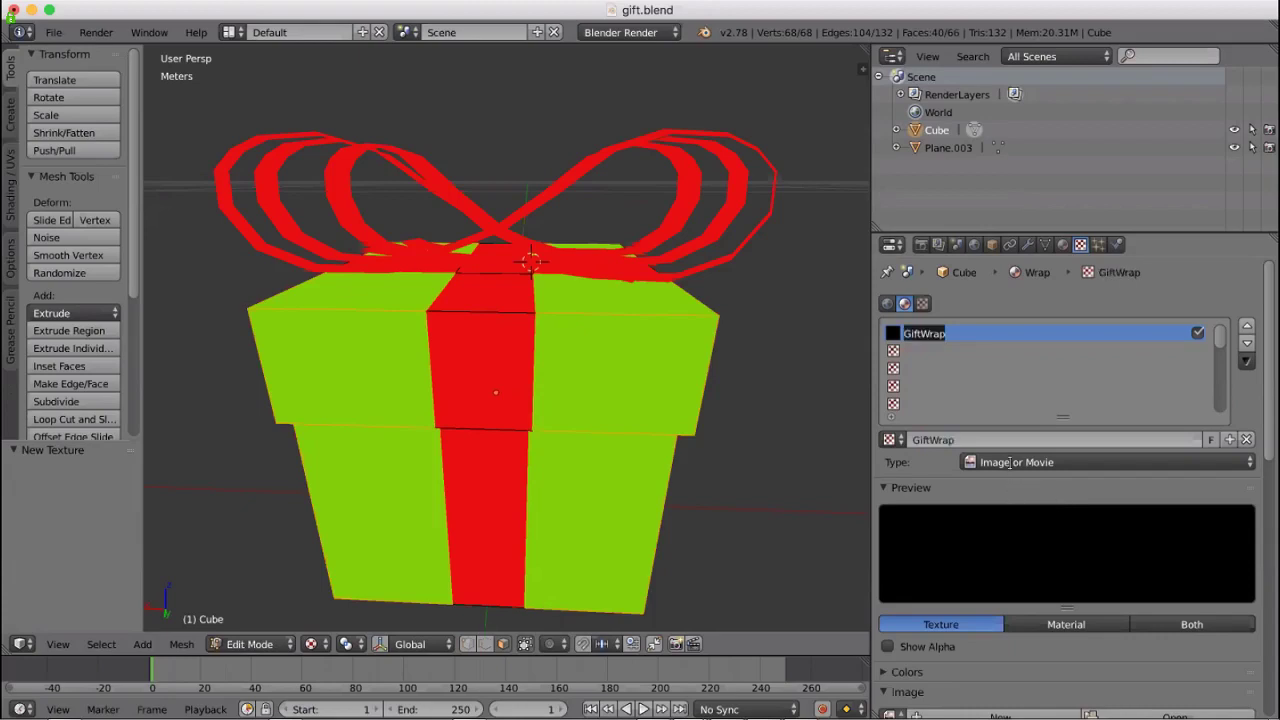
left_click(1010, 462)
left_click(1010, 462)
scroll(980, 525, "down", 1)
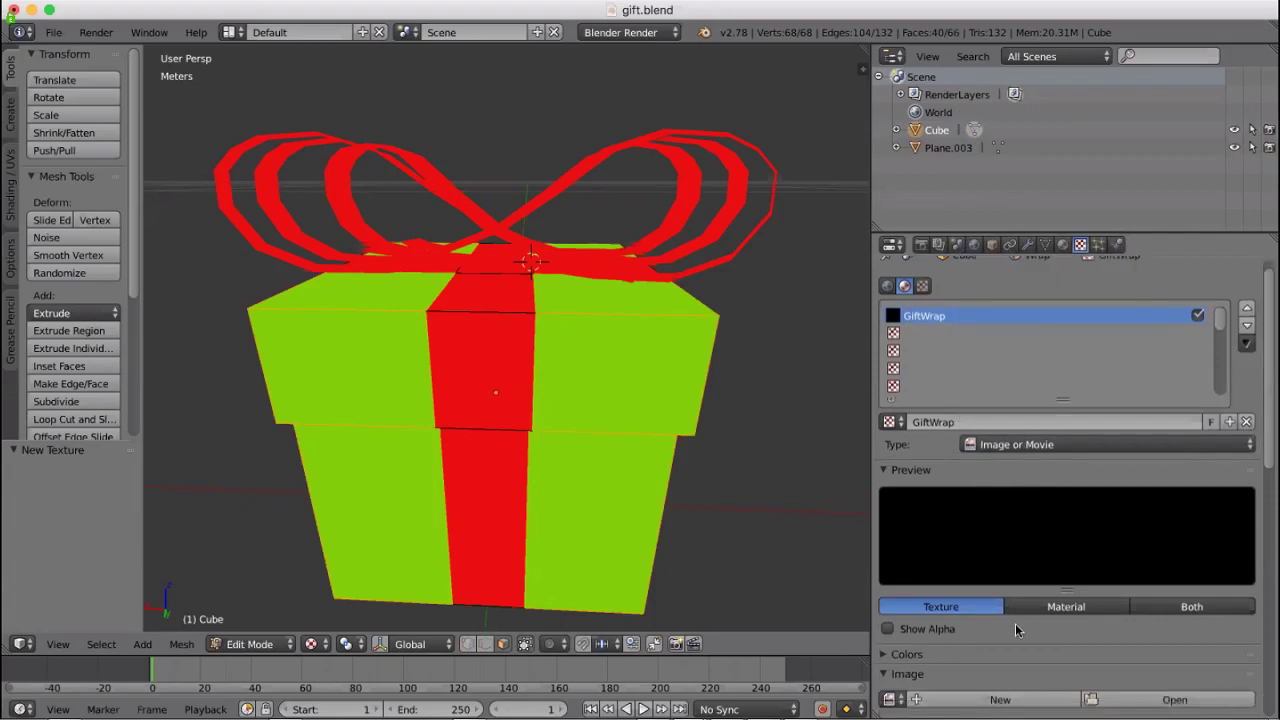
scroll(1020, 630, "down", 1)
Browse the file system for the texture image, looking through home and IMVU Projects folders
left_click(1092, 682)
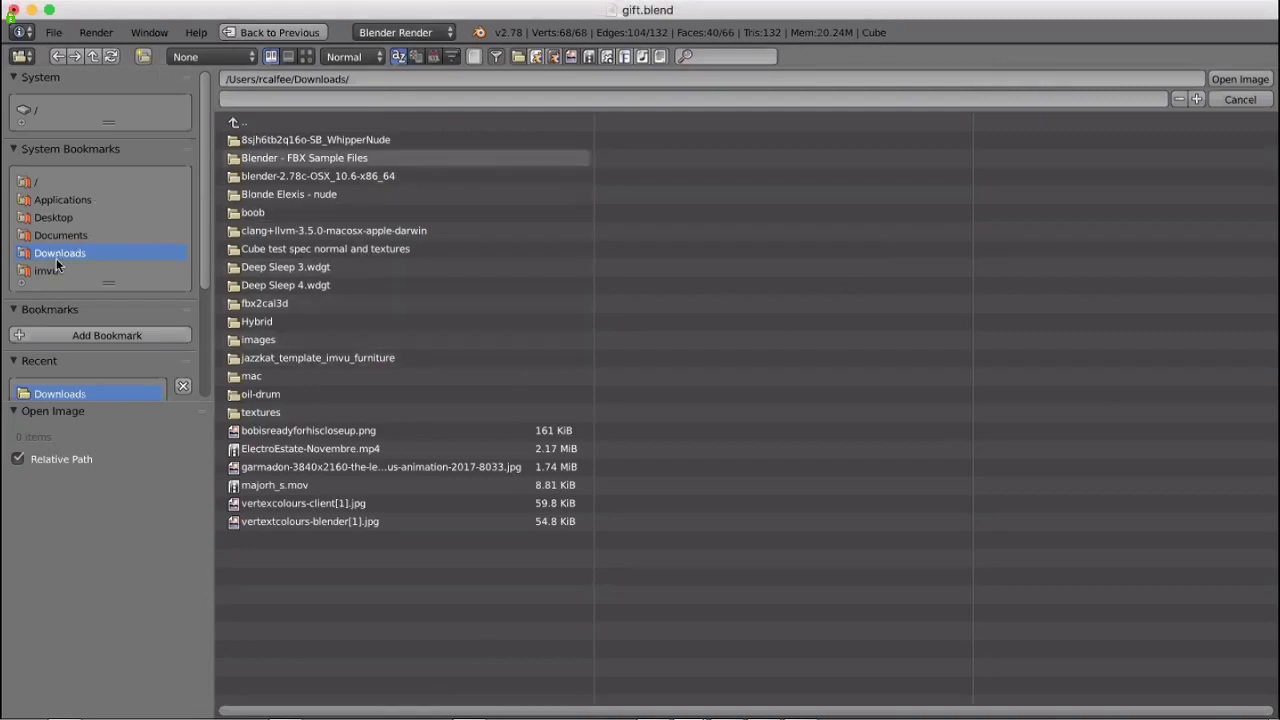
left_click(240, 122)
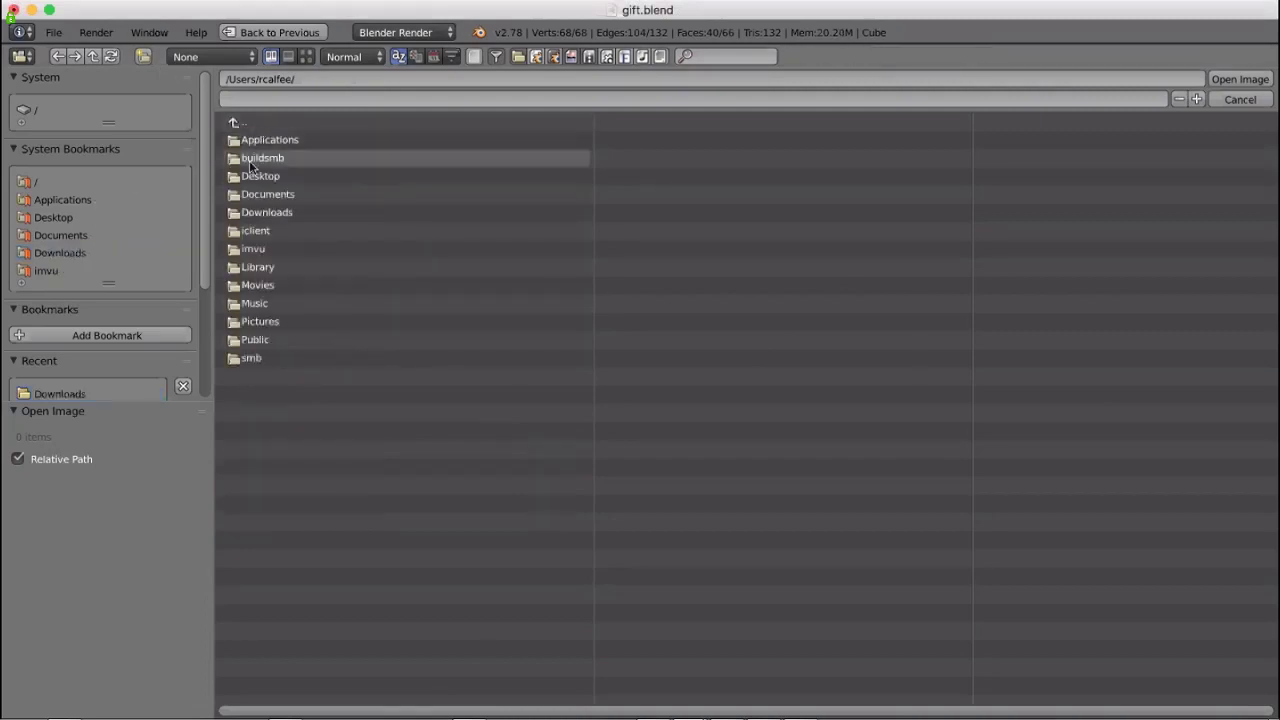
left_click(259, 197)
left_click(260, 172)
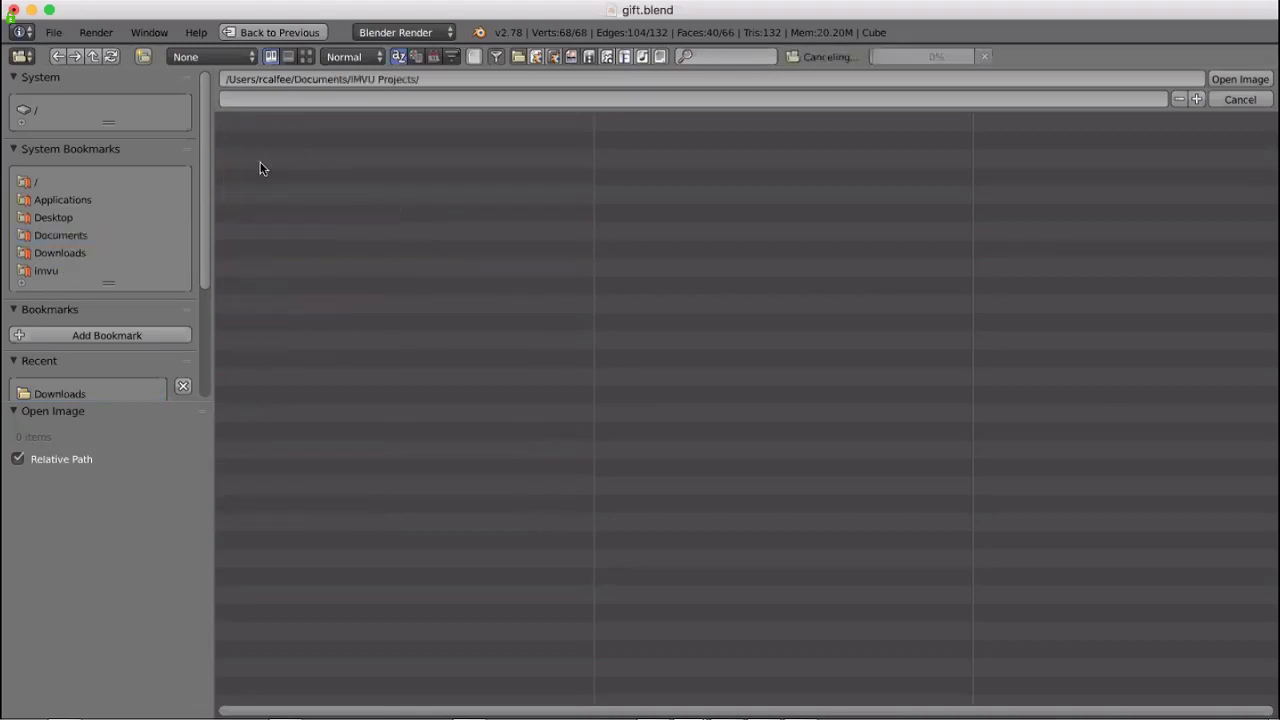
scroll(359, 213, "down", 2)
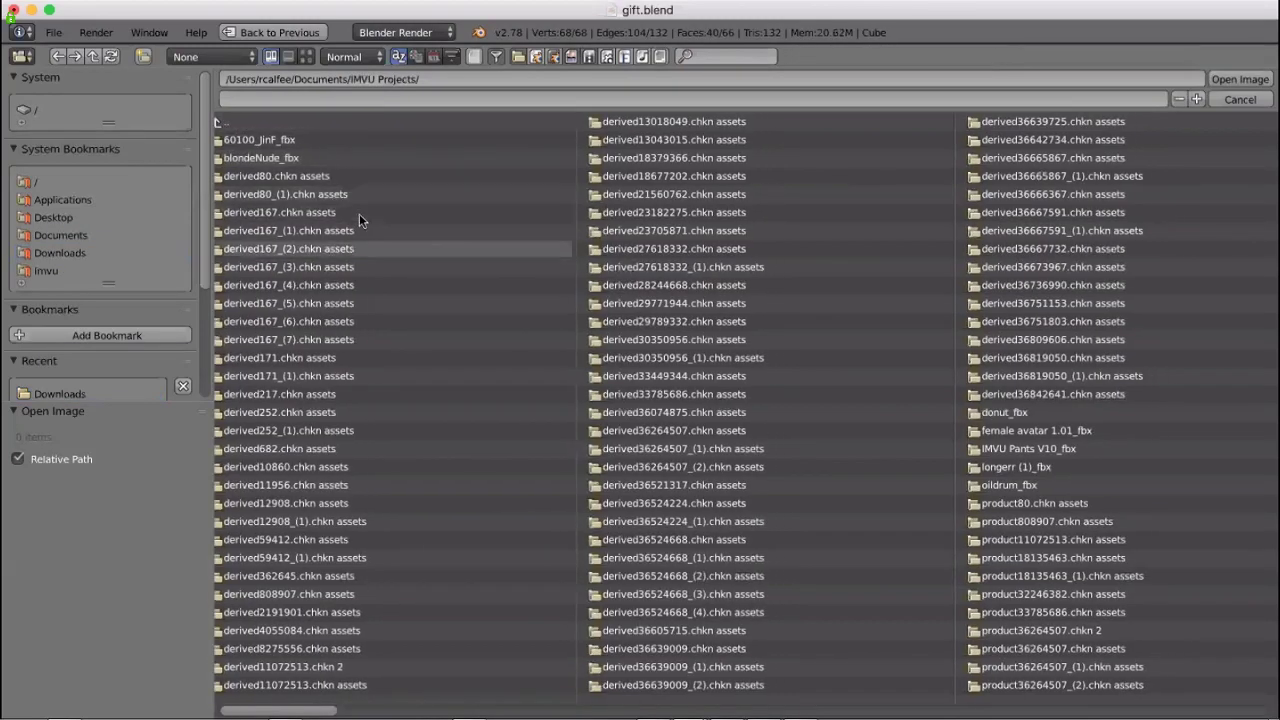
scroll(566, 393, "down", 3)
scroll(815, 420, "right", 6)
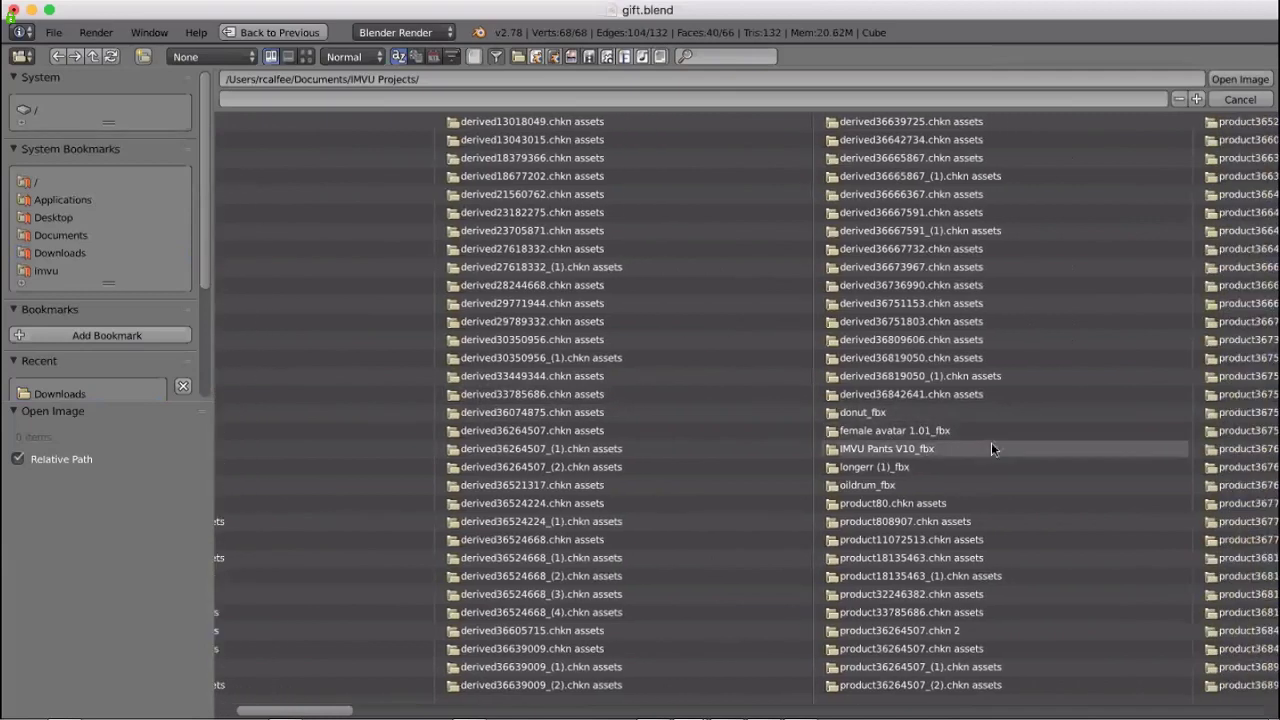
scroll(1076, 464, "right", 5)
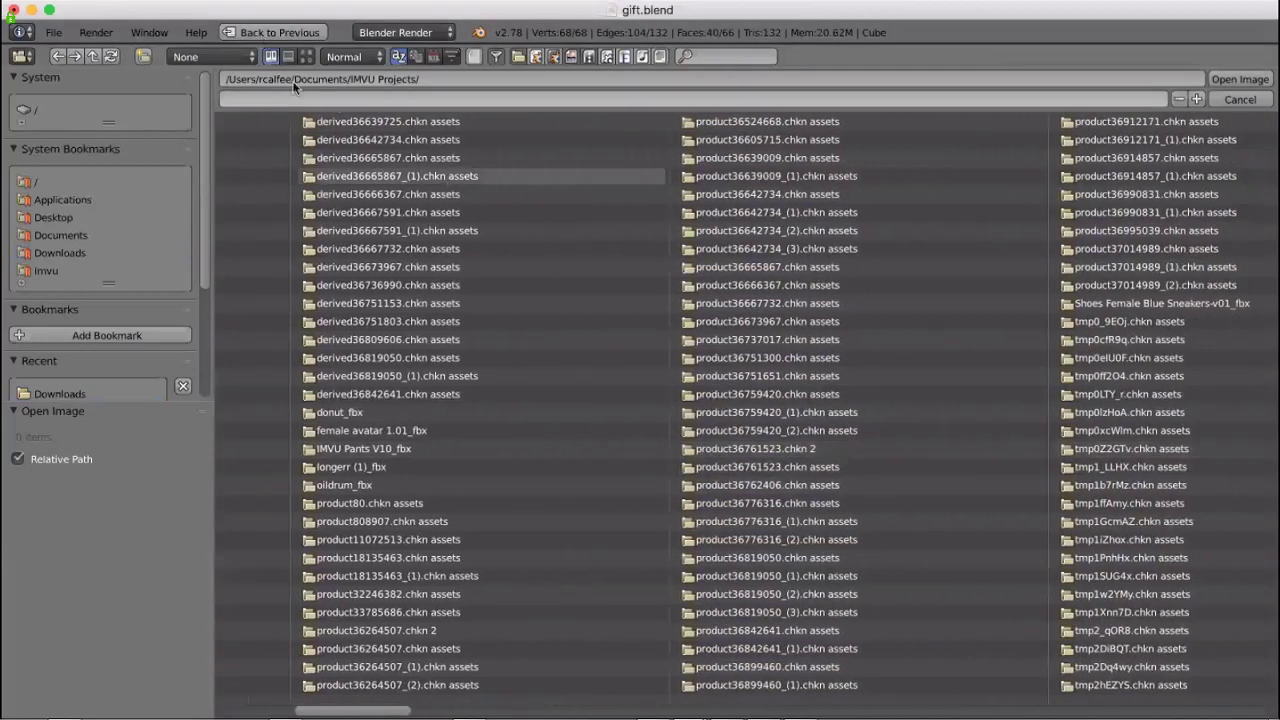
Load giftwrap.png from Documents/images into the GiftWrap texture
left_click(324, 80)
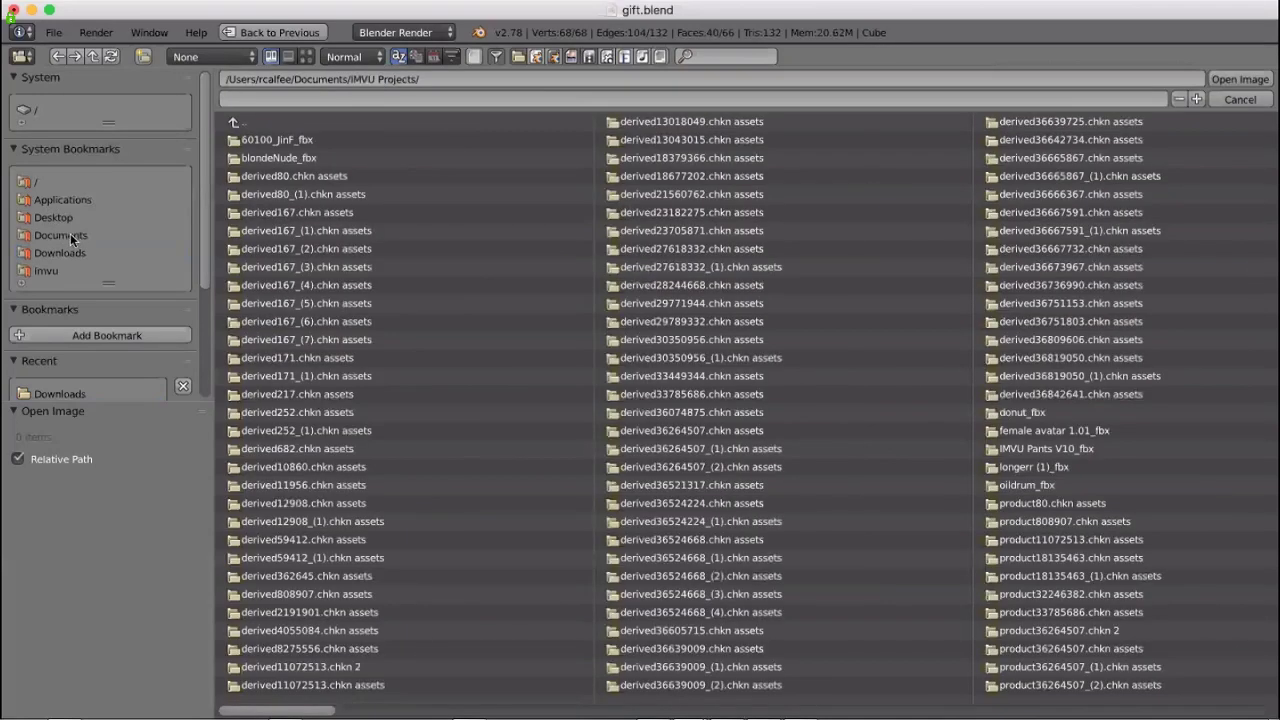
left_click(62, 235)
double_click(262, 158)
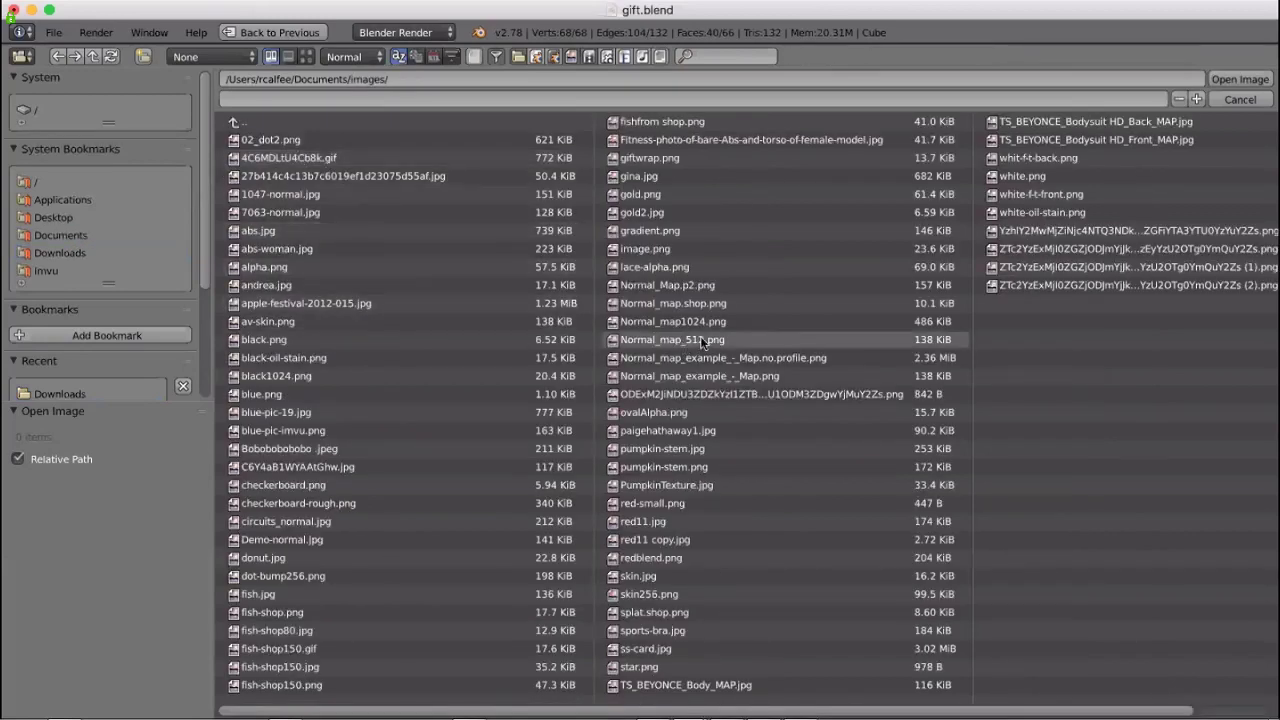
left_click(656, 157)
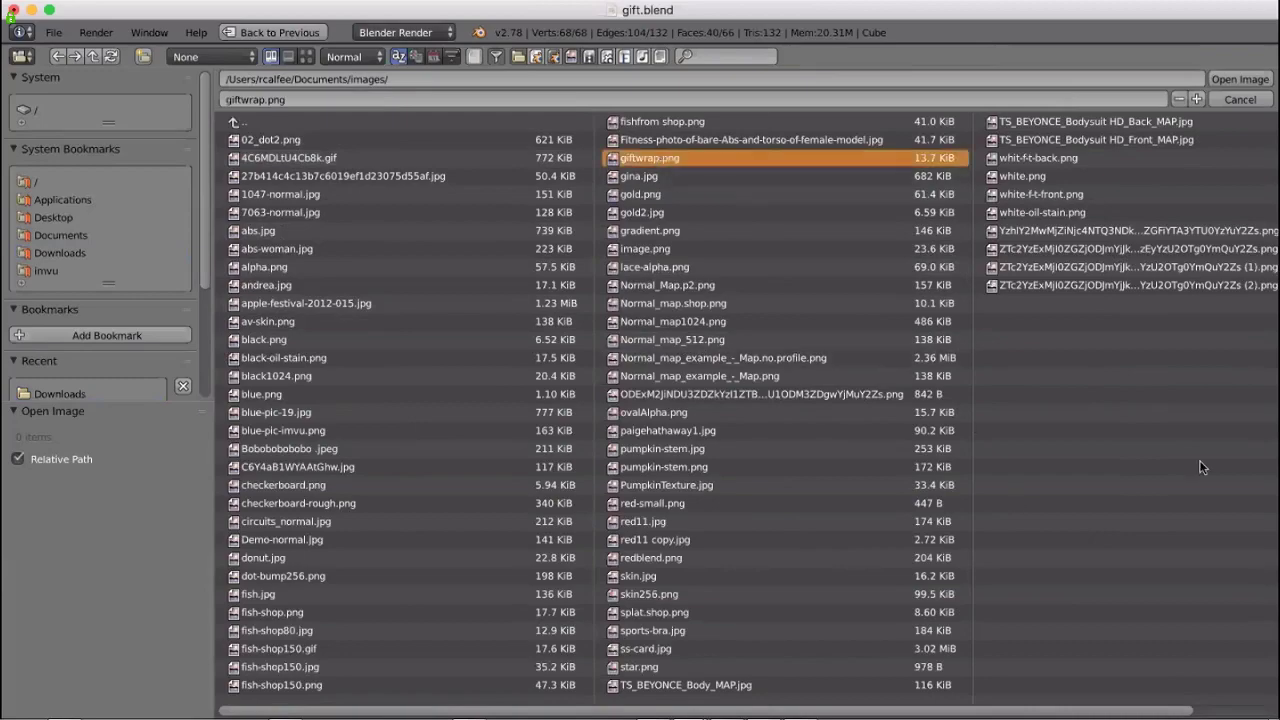
left_click(1241, 80)
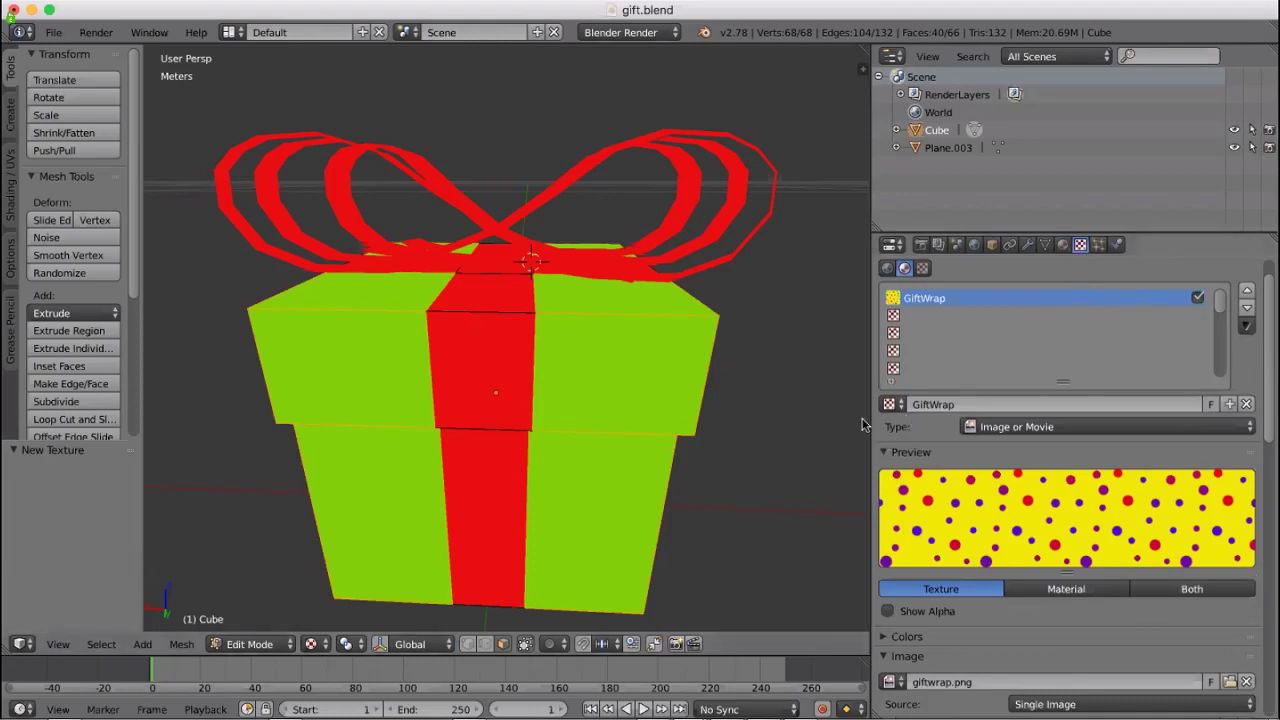
Preview the Wrap material on monkey, sphere, plane and finally cube shapes
left_click(1062, 245)
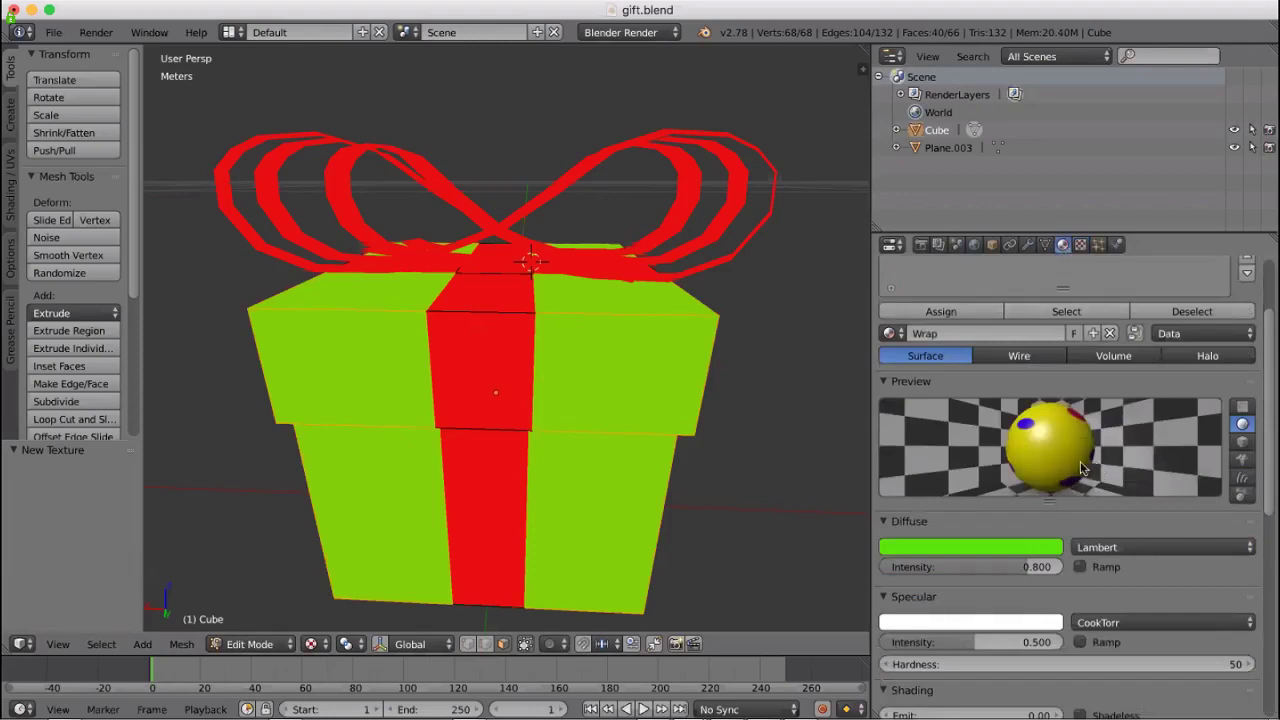
left_click(1243, 462)
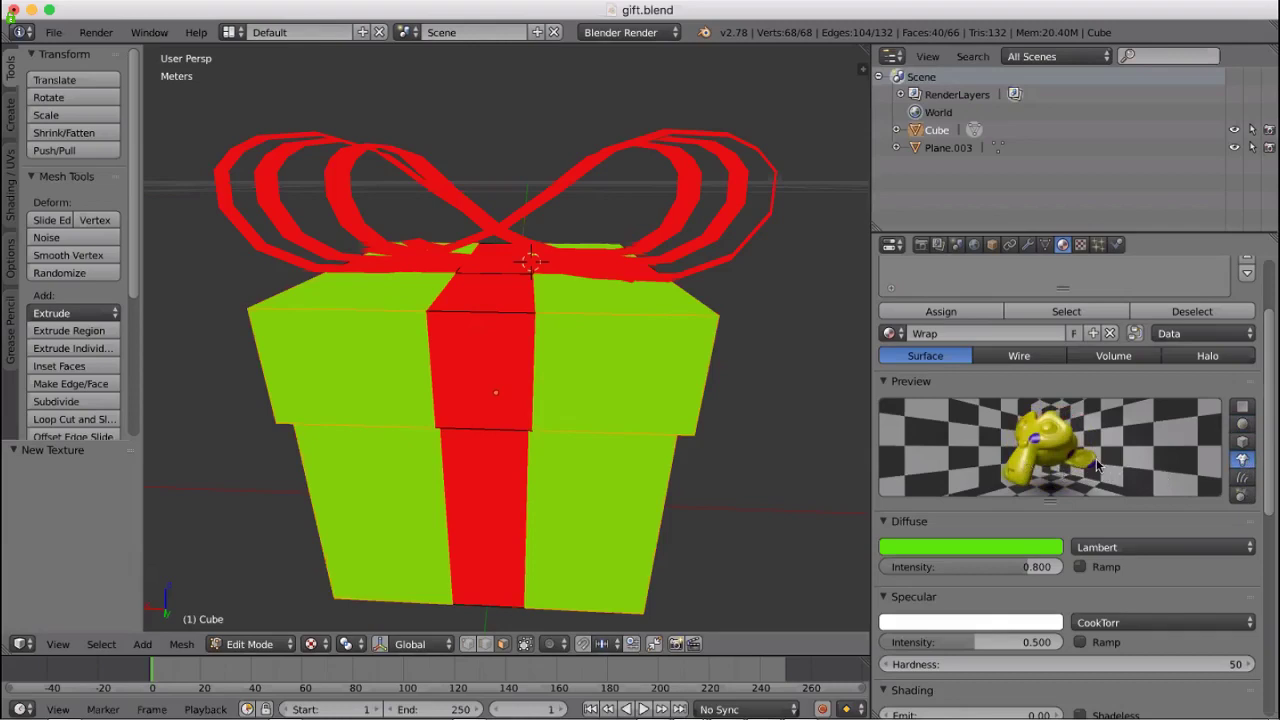
right_click(1104, 451)
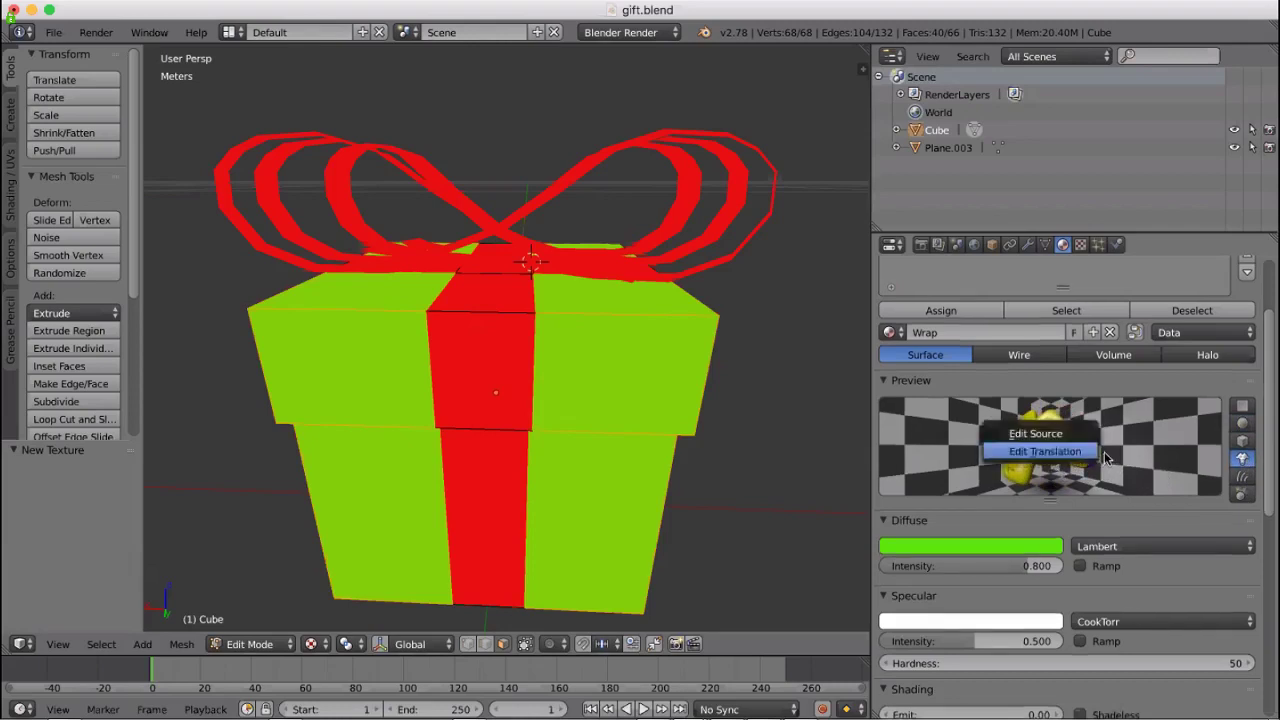
left_click(1242, 423)
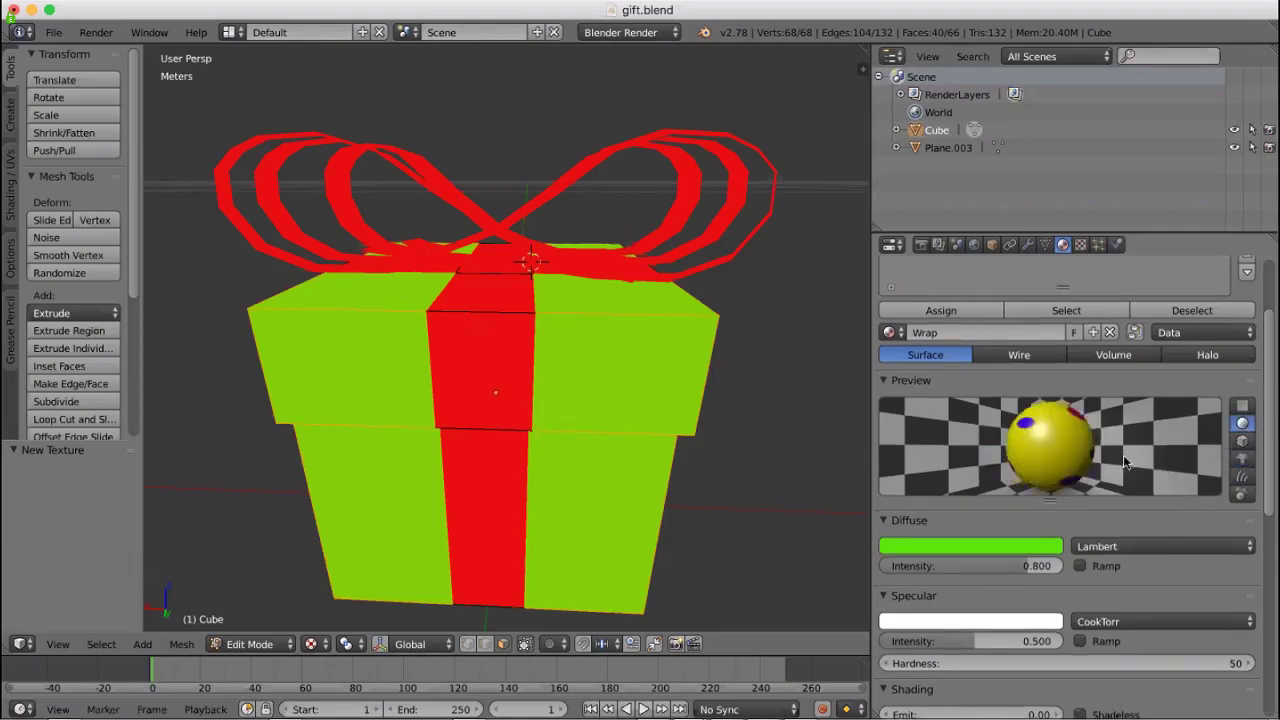
left_click(1242, 408)
left_click(1242, 441)
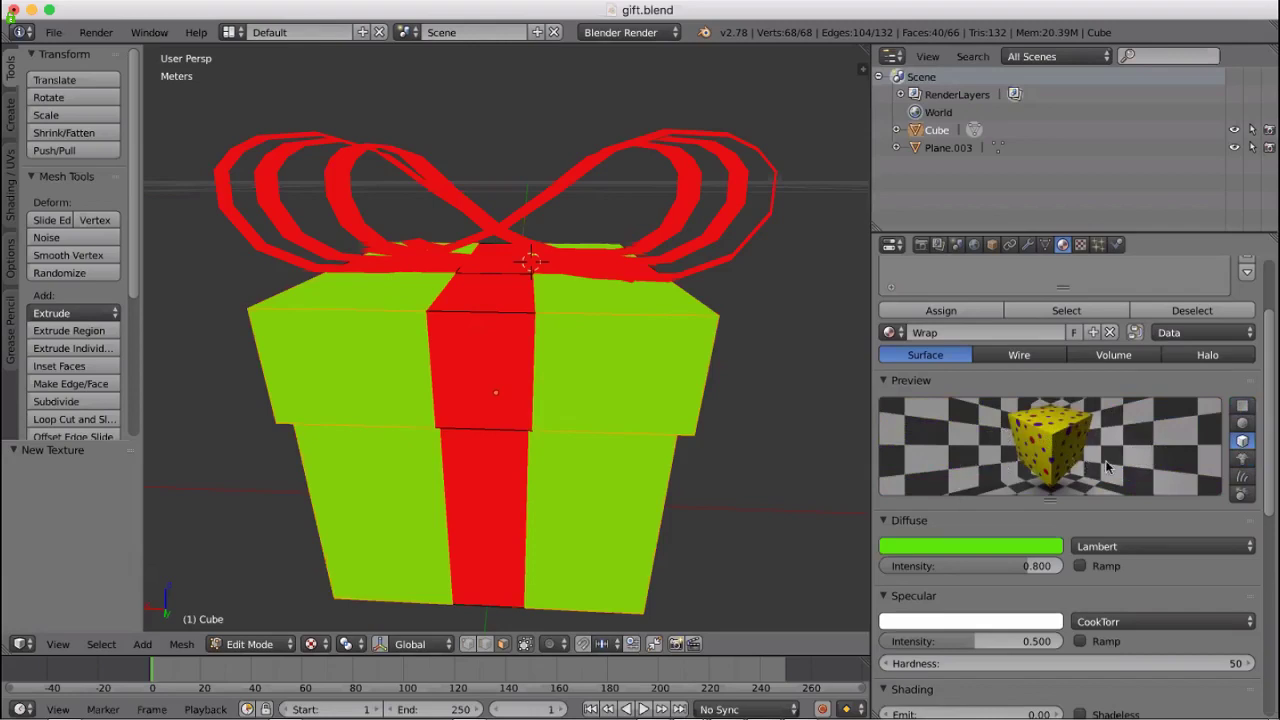
scroll(1110, 437, "down", 3)
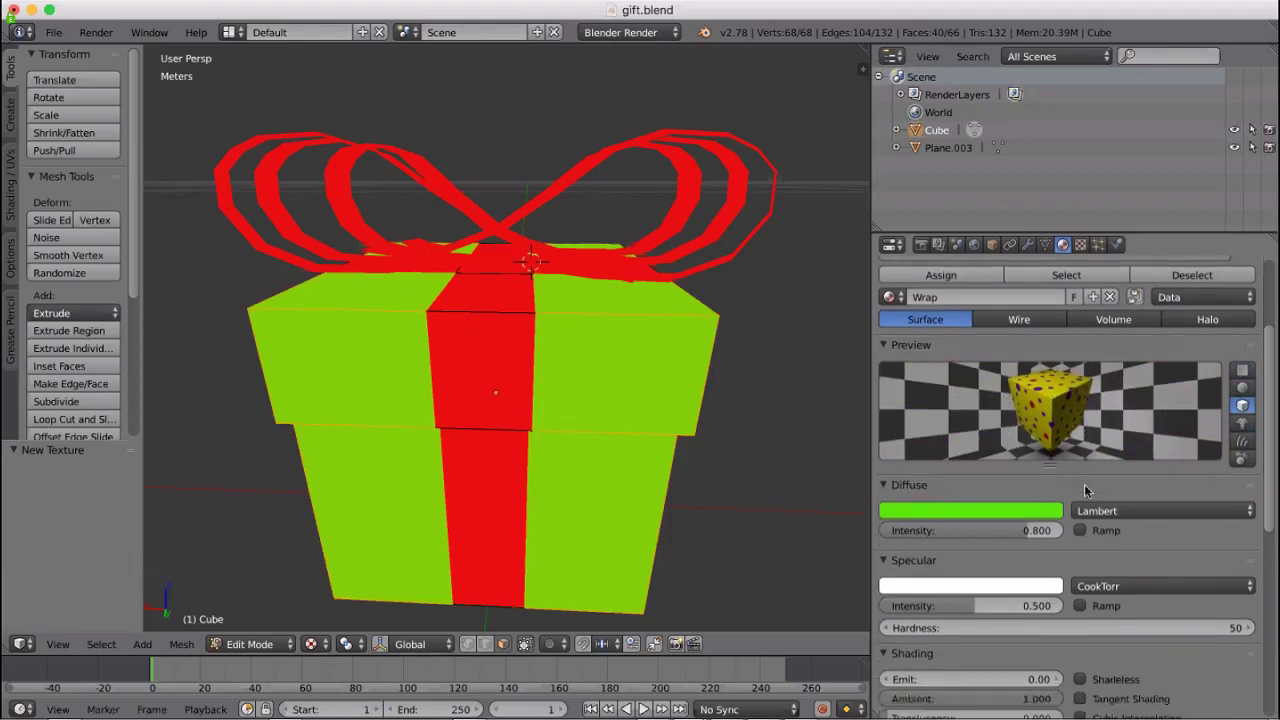
scroll(1107, 500, "up", 9)
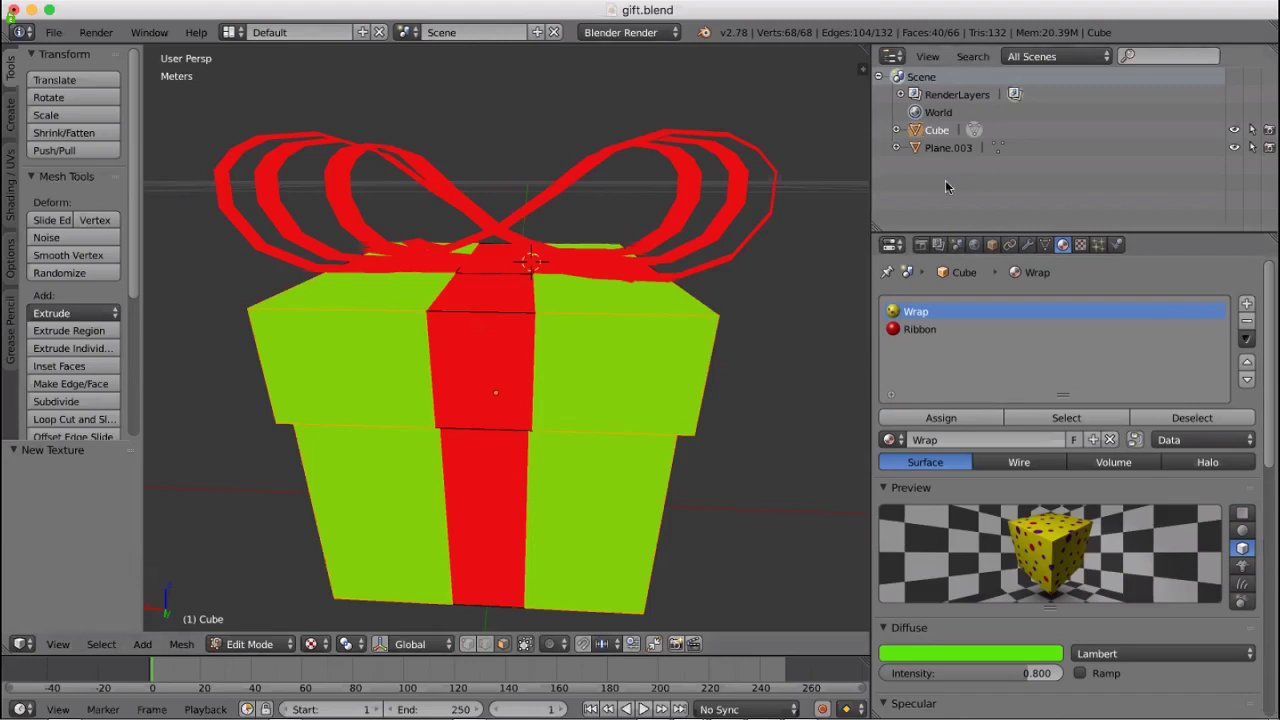
Turn the outliner into an enlarged UV/Image Editor and bring up the box's UV Mapping menu
left_click(892, 56)
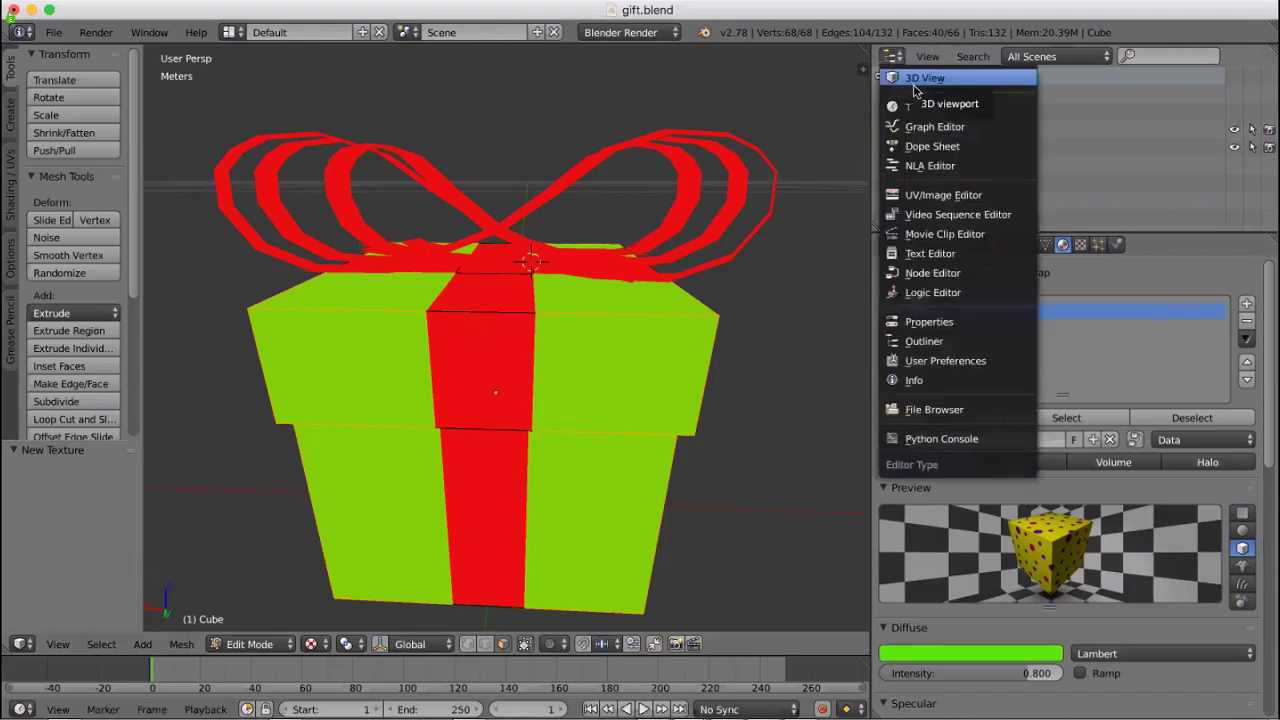
left_click(944, 195)
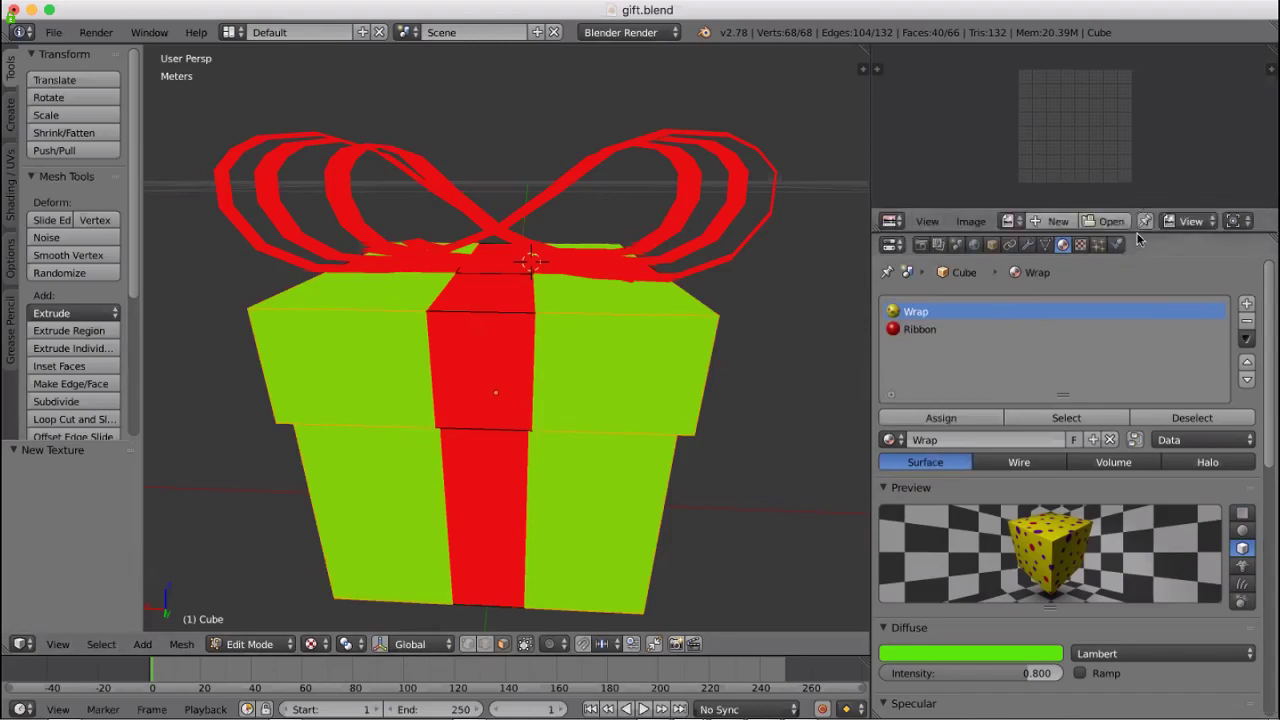
left_click_drag(1137, 238, 1135, 406)
left_click(782, 434)
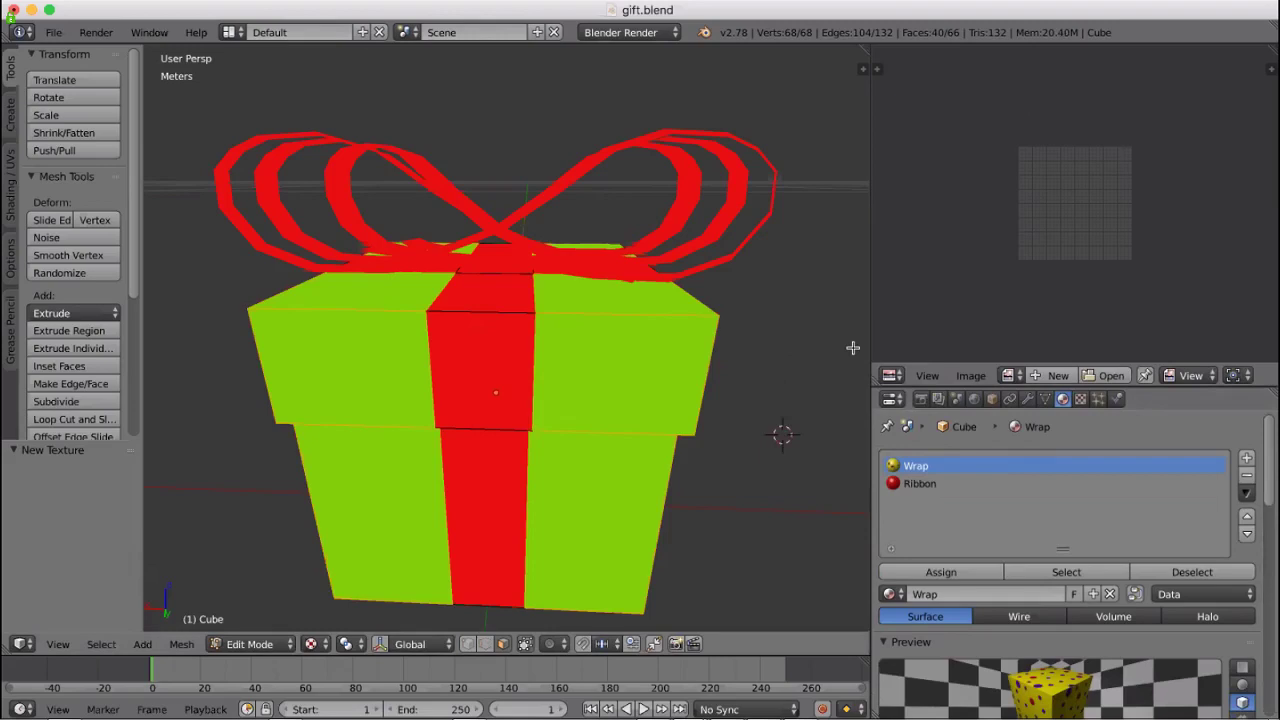
key("u")
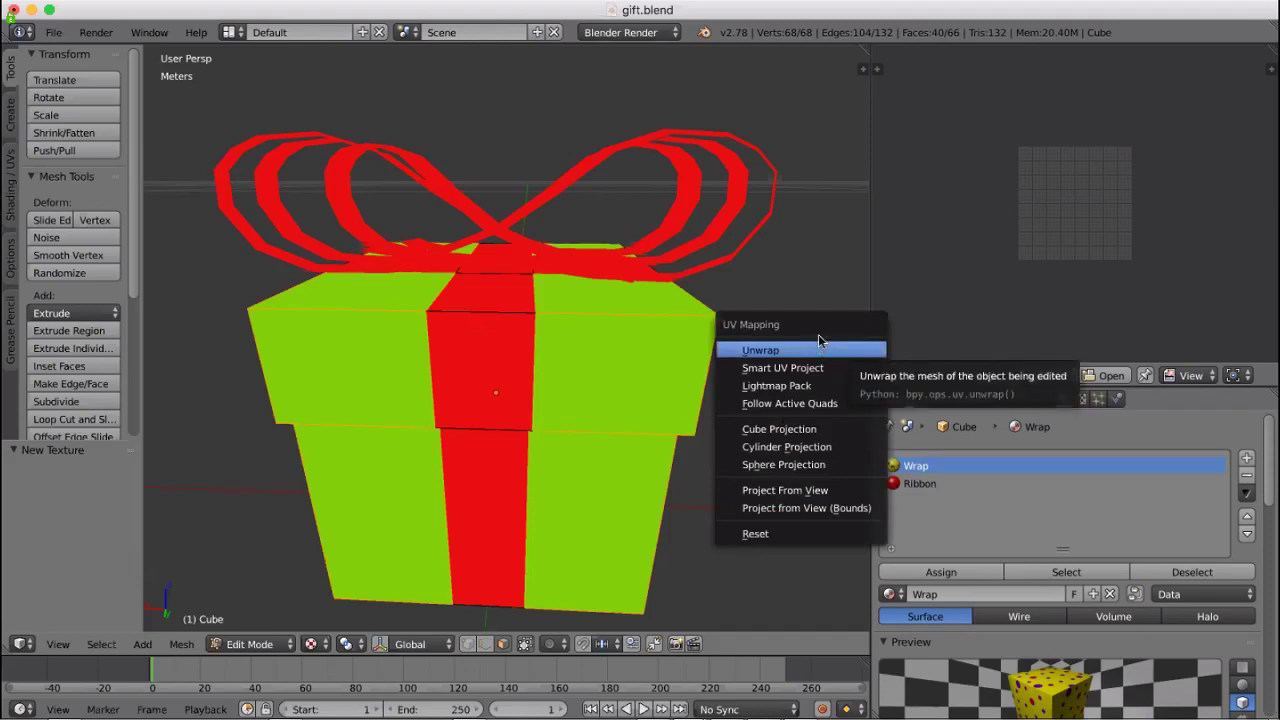
Cube-project the box's UVs and open Documents/images/giftwrap.png in the UV/Image Editor
left_click(786, 431)
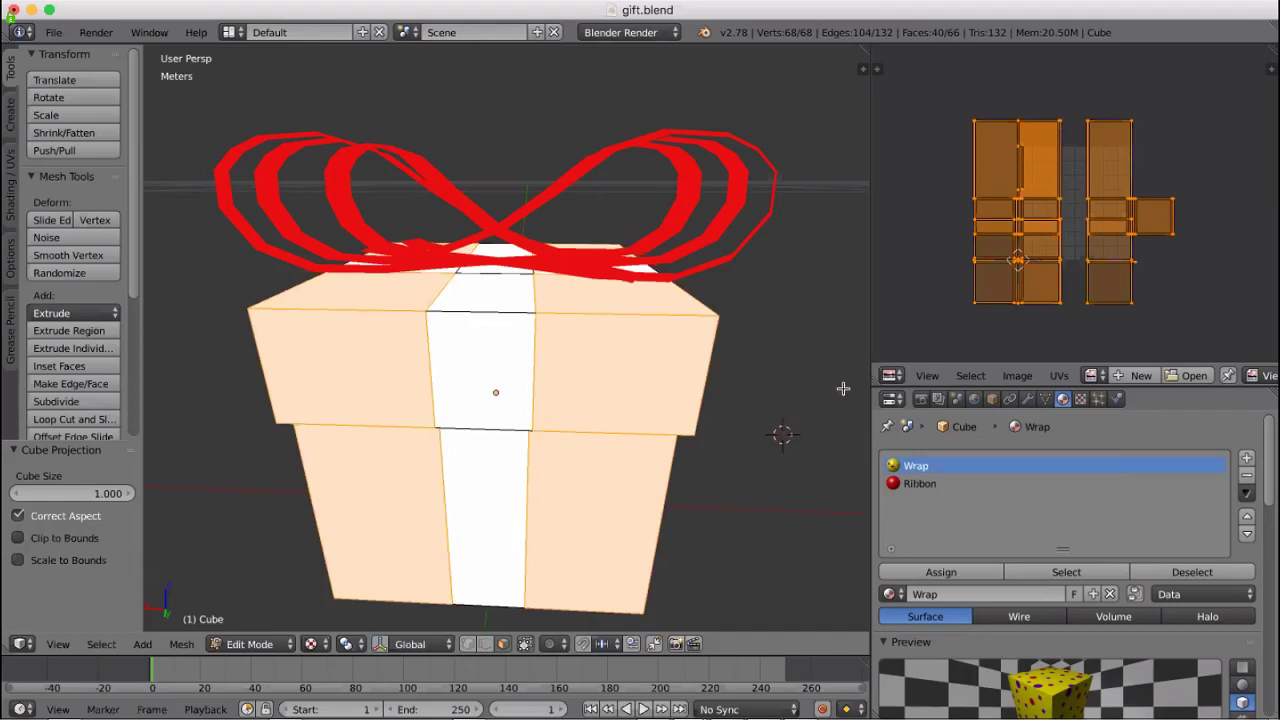
left_click(1194, 377)
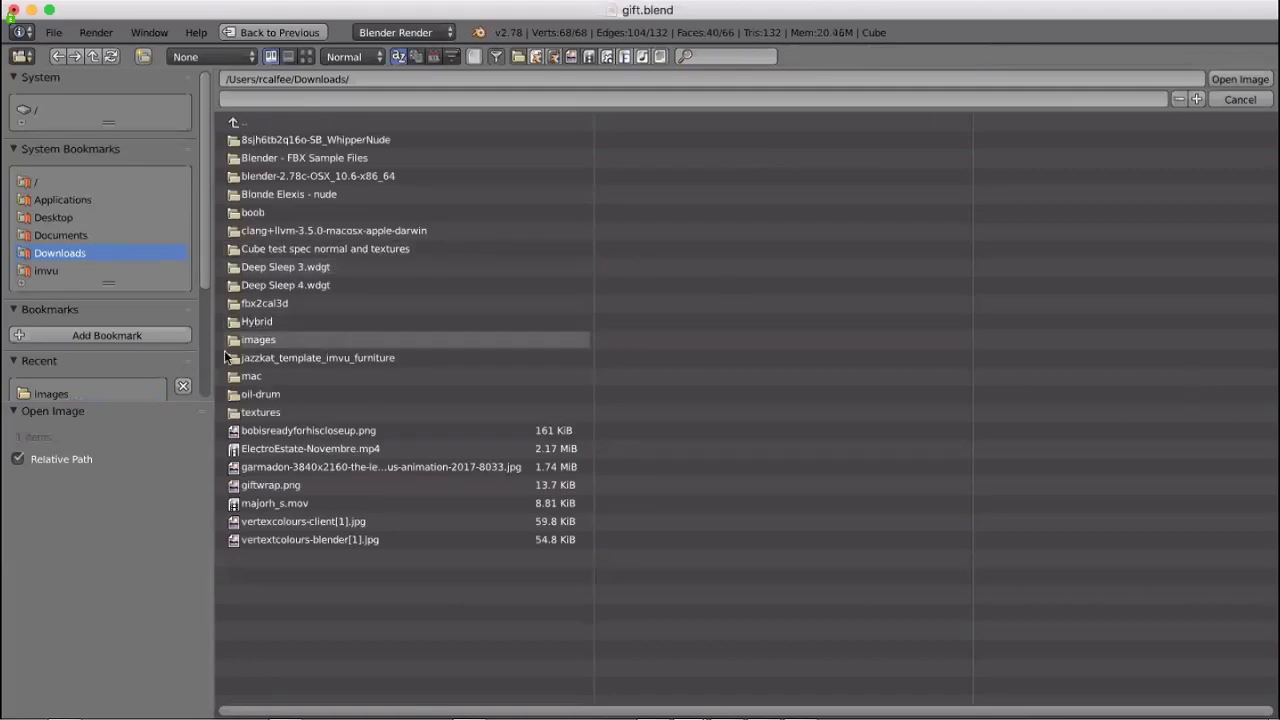
left_click(62, 235)
left_click(286, 164)
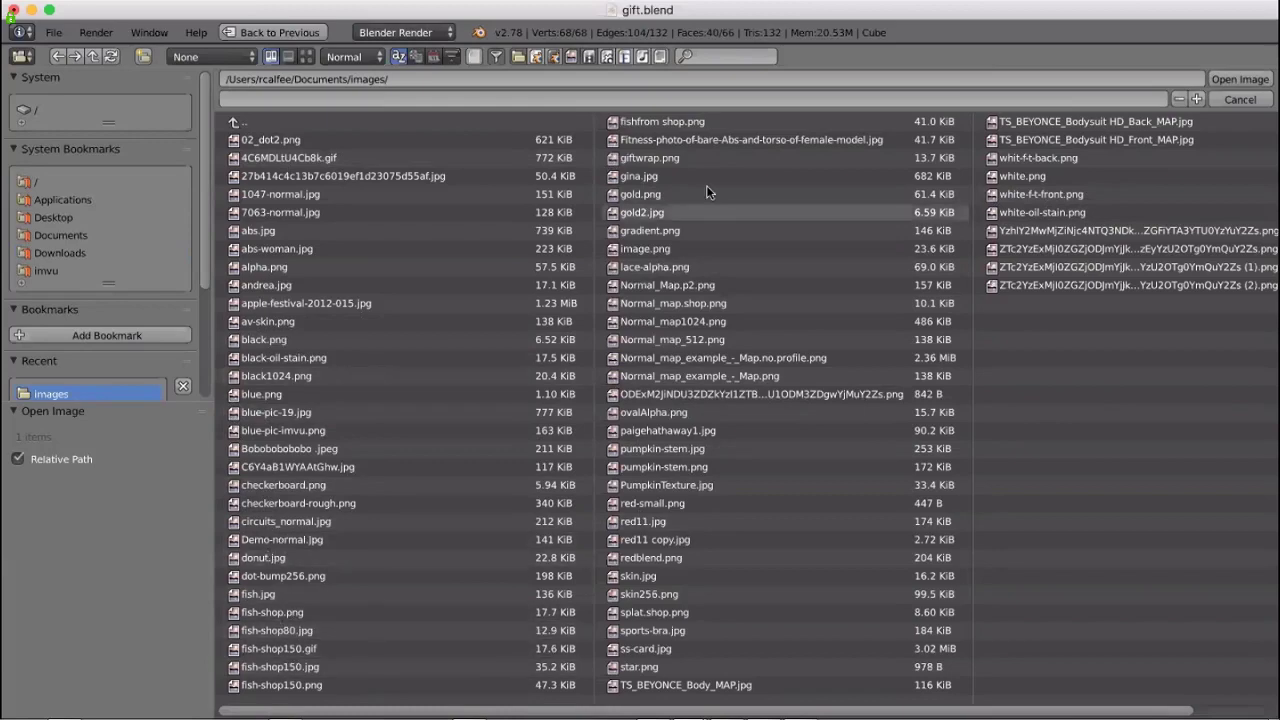
left_click(665, 157)
double_click(668, 158)
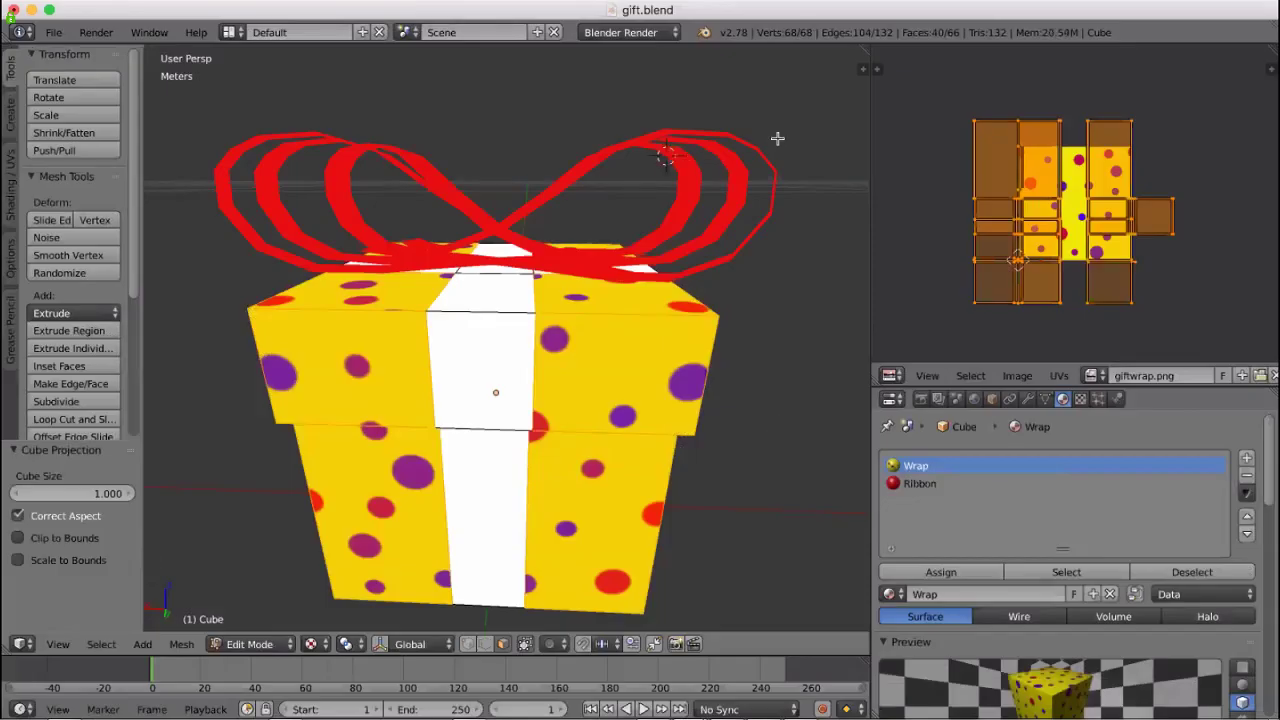
Re-unwrap the selected Wrap faces with plain Unwrap and inspect the larger polka dots
middle_click_drag(778, 393, 660, 460)
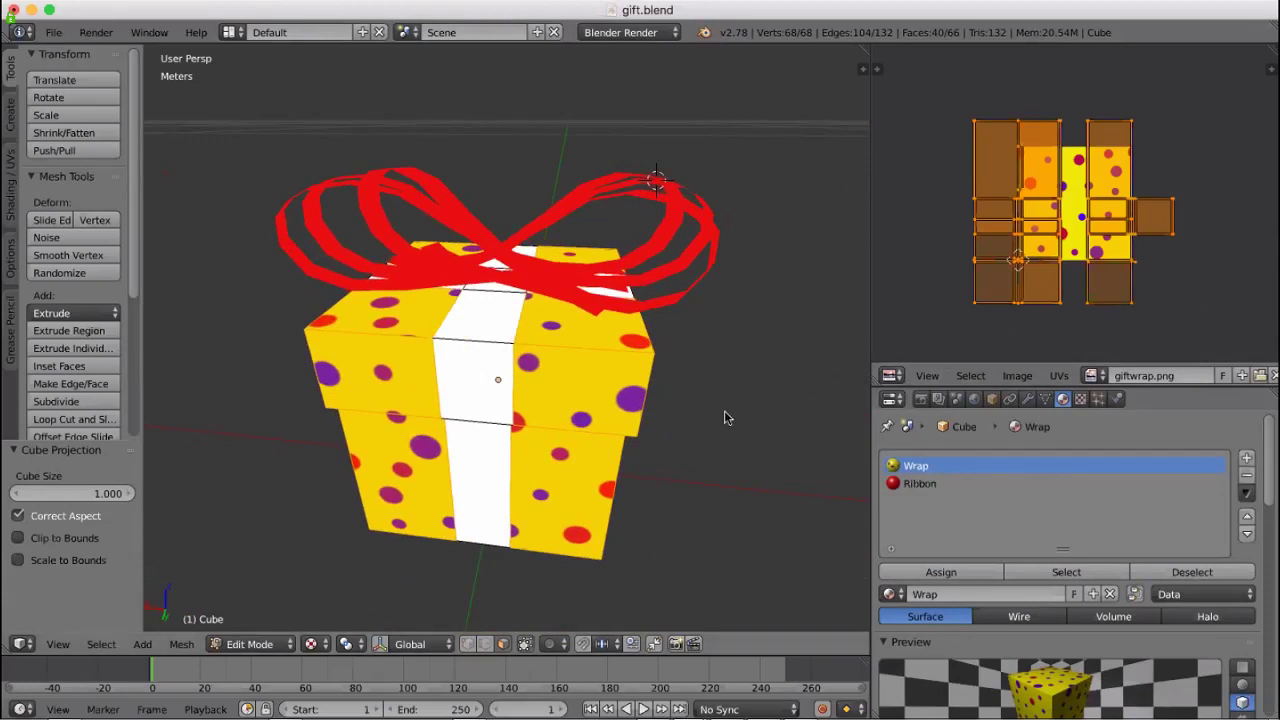
key("u")
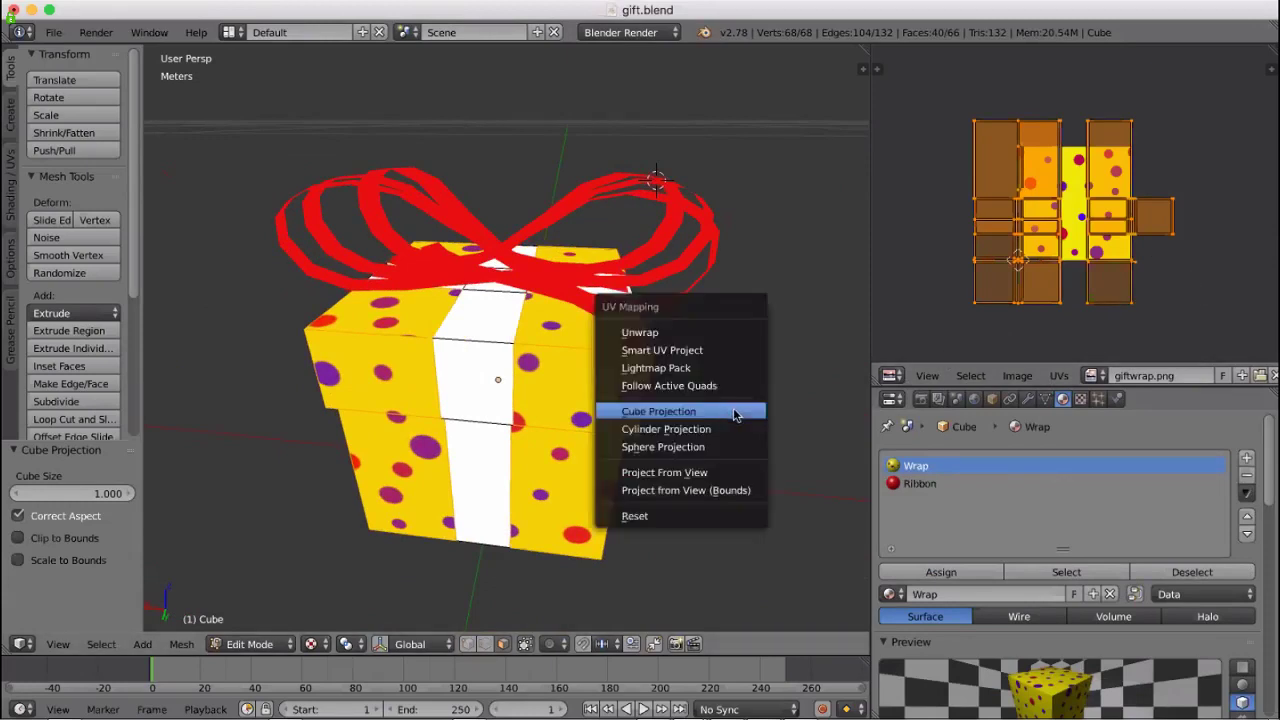
left_click(680, 334)
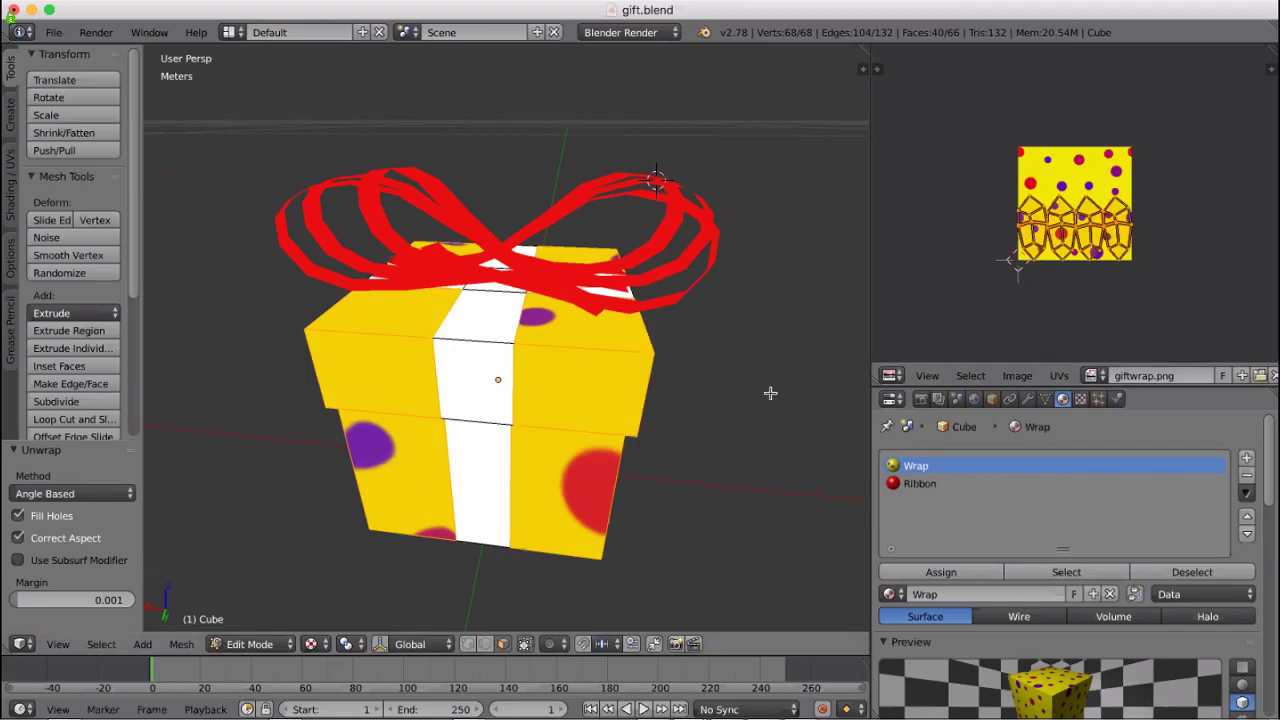
mouse_move(769, 389)
middle_mouse_down()
mouse_move(604, 371)
mouse_move(565, 392)
mouse_move(769, 378)
middle_mouse_up()
middle_click_drag(728, 368, 831, 306)
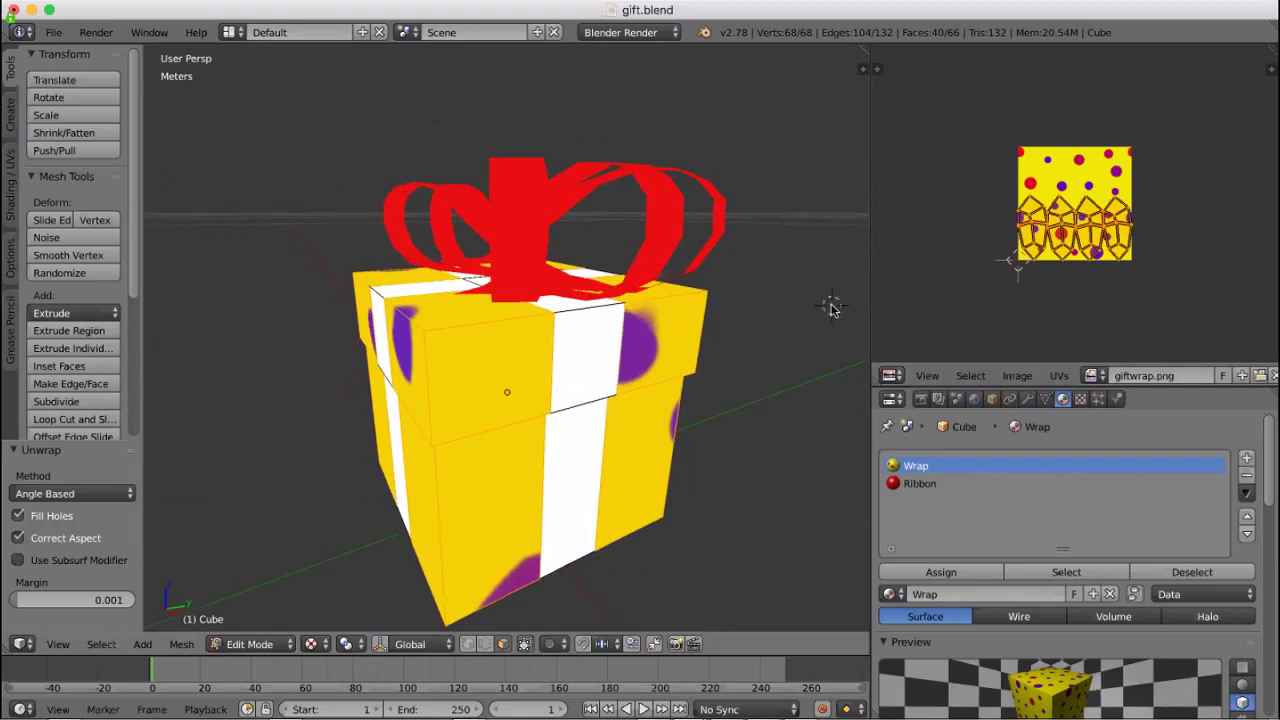
Apply Sphere Projection to the selected wrapping faces' UVs
key("u")
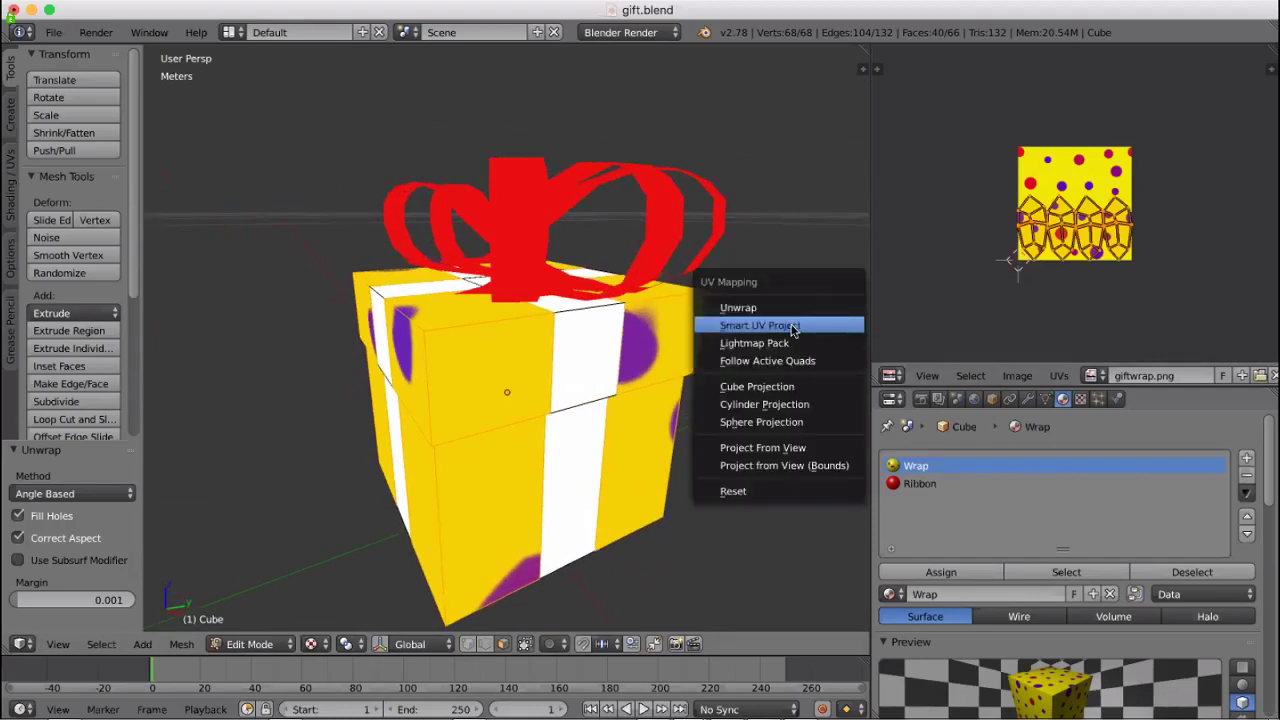
left_click(753, 423)
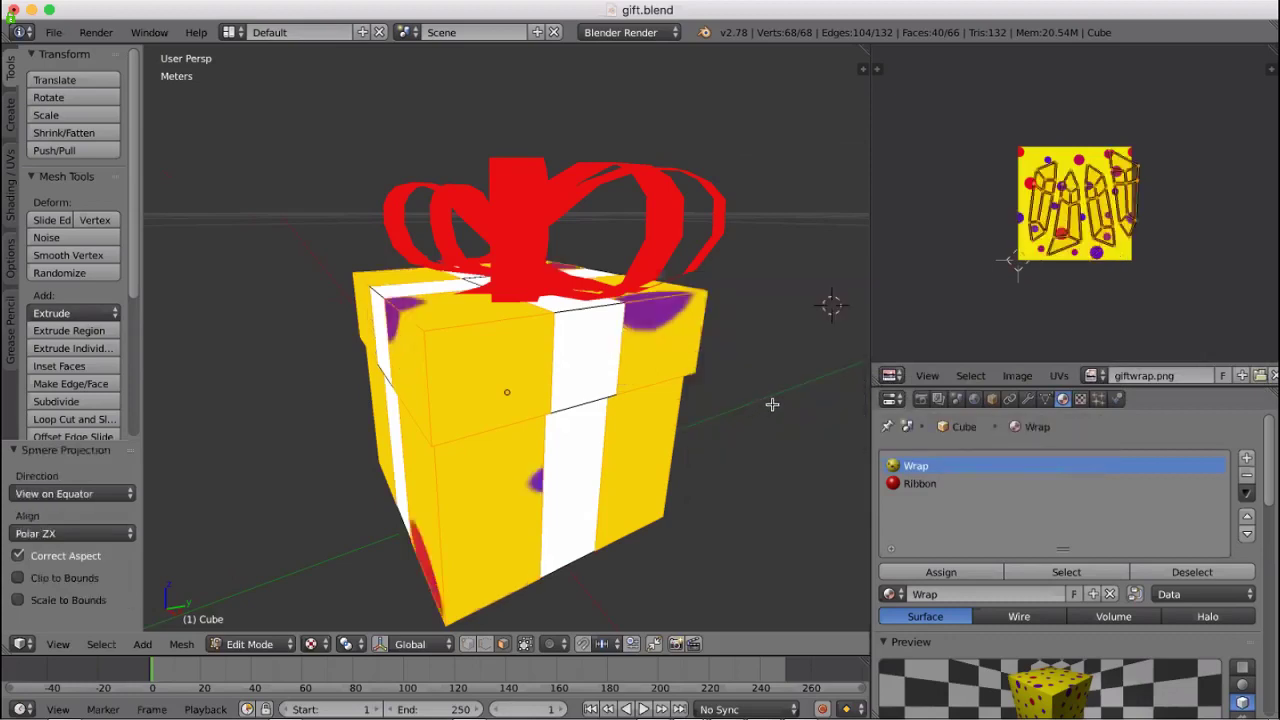
middle_click_drag(789, 373, 753, 364)
Deselect all, then border-select the gift's front faces and upper faces from front view
key("a")
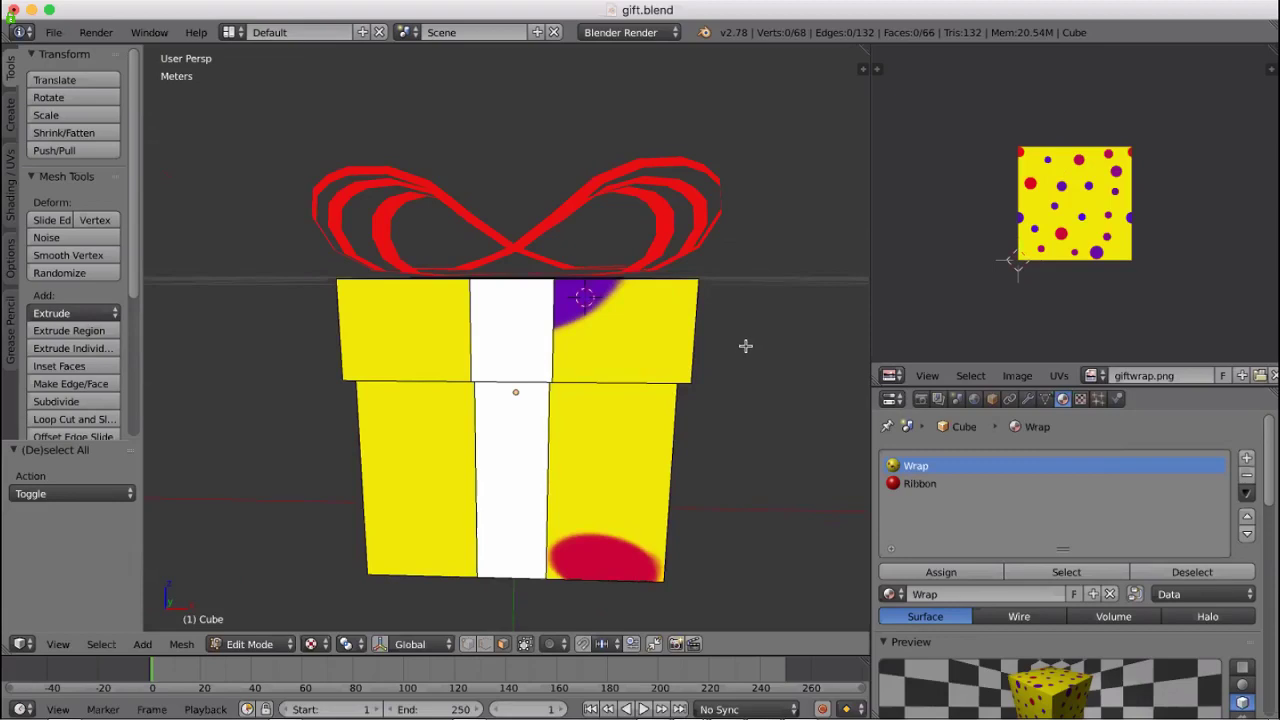
key("KP_1")
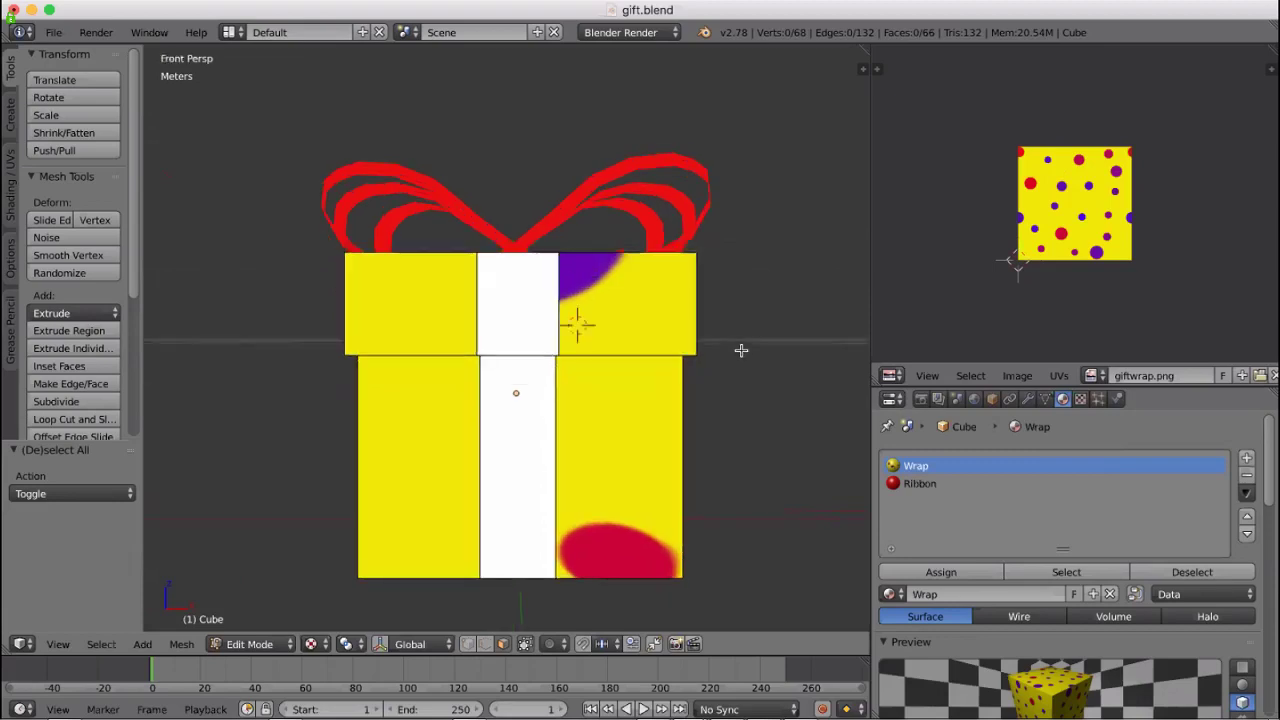
key("b")
left_click_drag(743, 361, 229, 240)
middle_click_drag(838, 409, 705, 394)
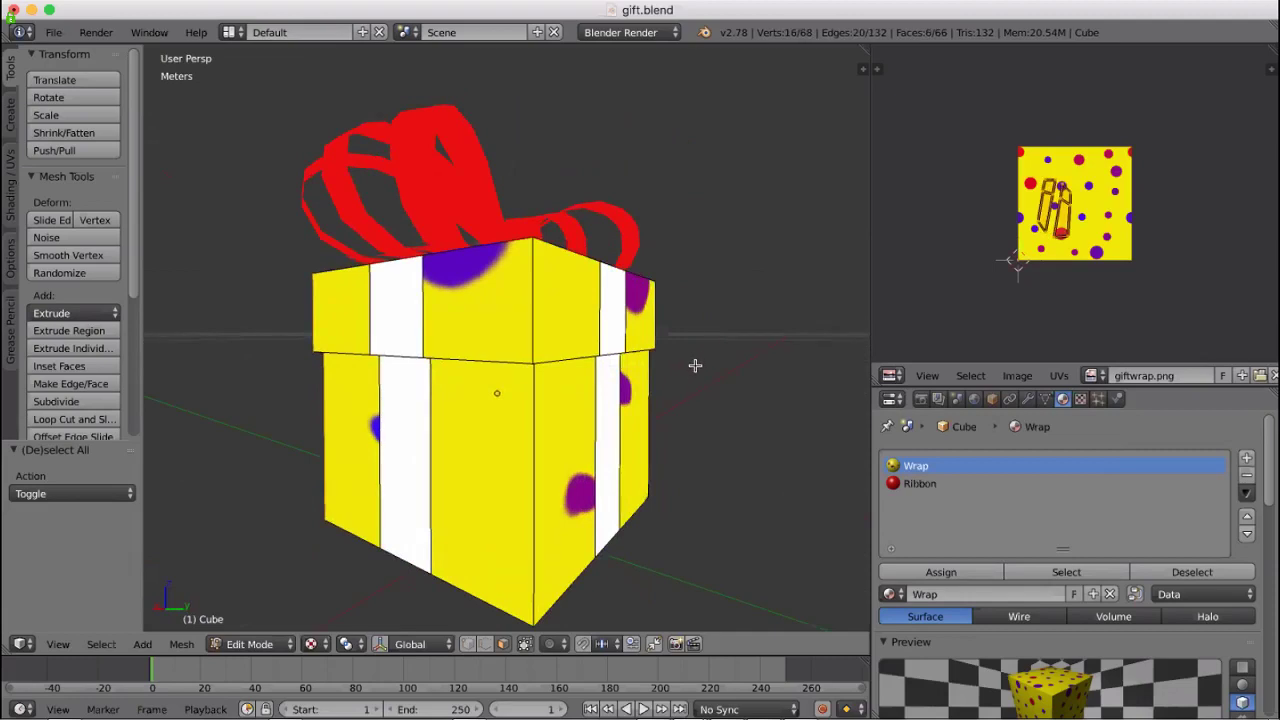
left_click_drag(695, 365, 264, 226)
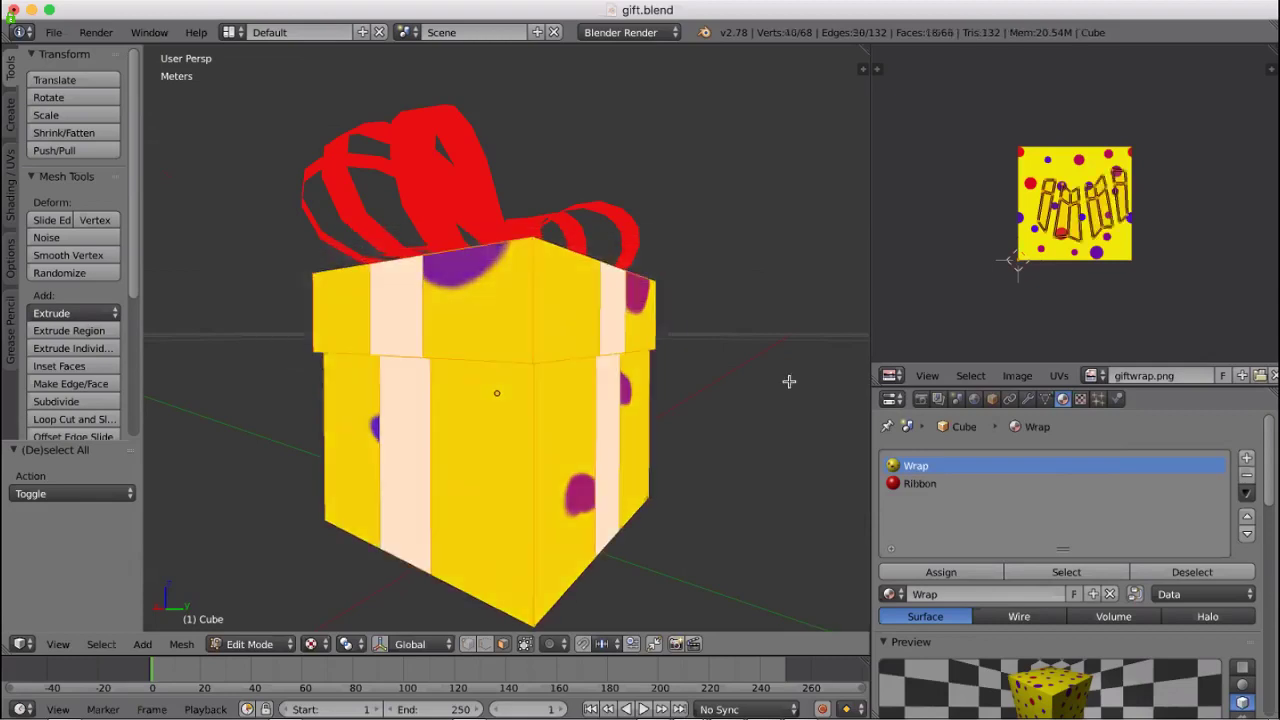
Remove the left and right side faces from the selection
middle_click_drag(761, 403, 692, 413)
scroll(692, 413, "up", 2)
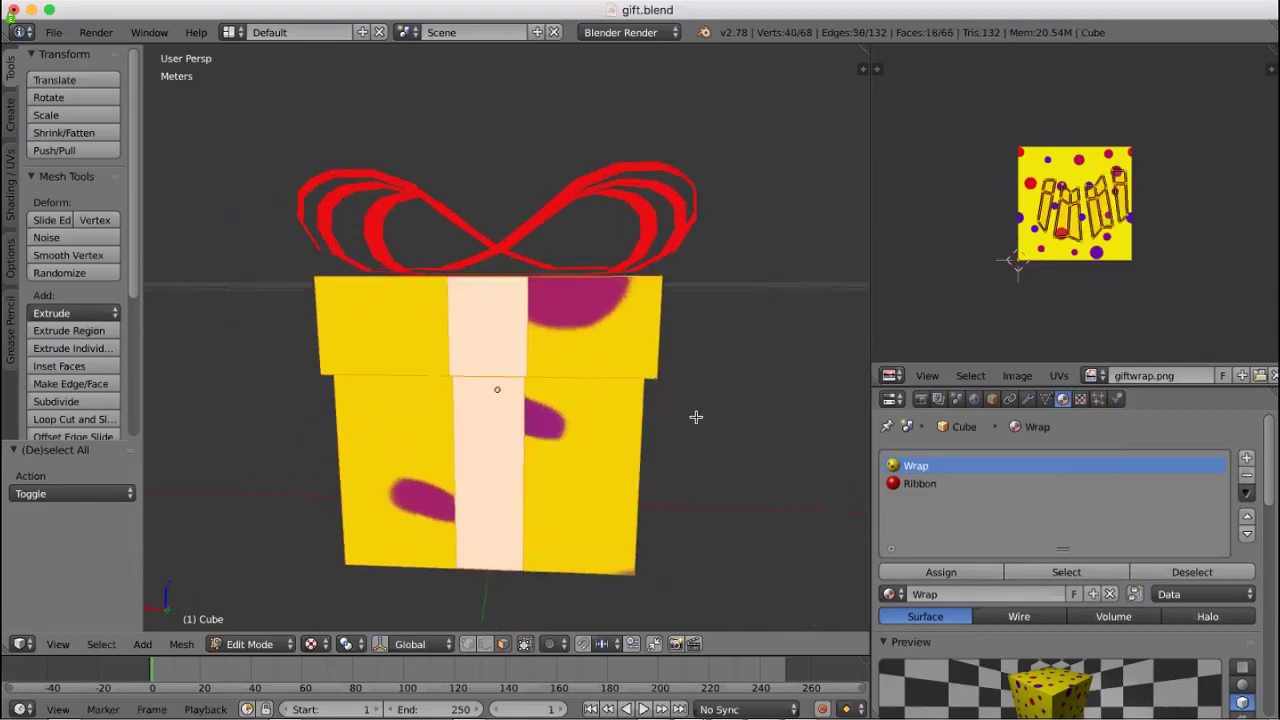
scroll(691, 426, "down", 1)
scroll(740, 403, "up", 1)
middle_click_drag(749, 409, 574, 468)
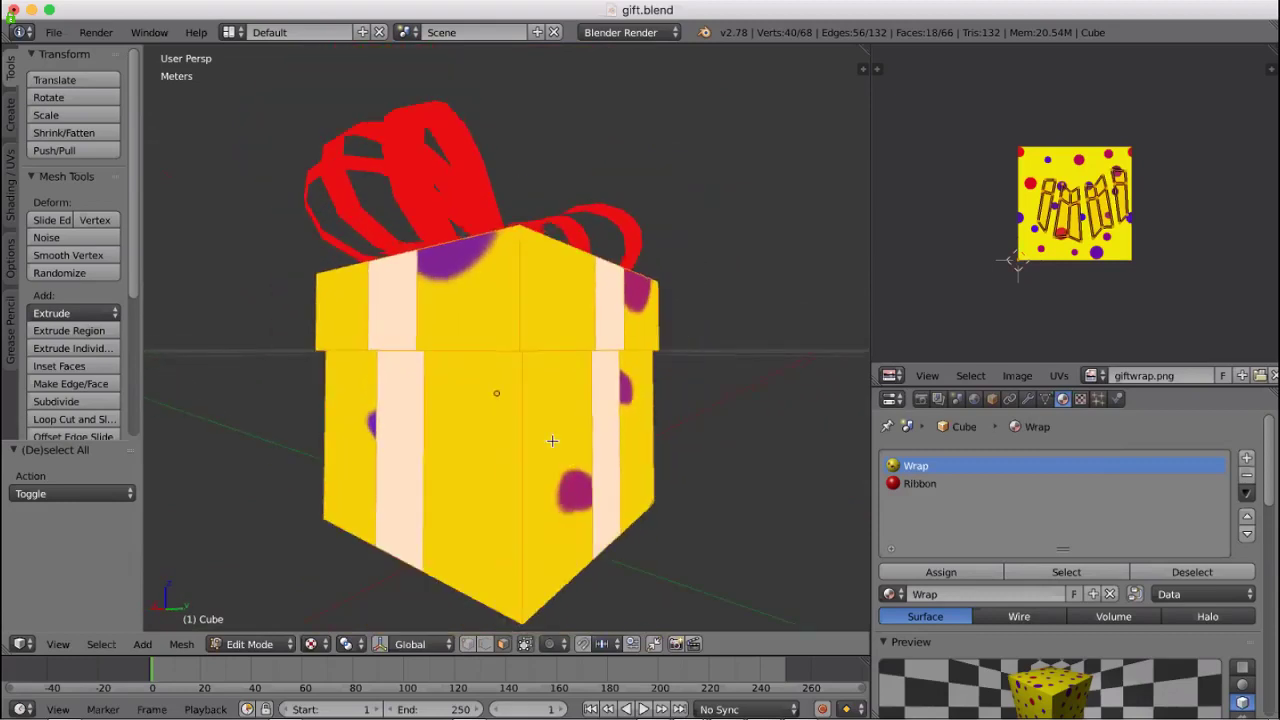
right_click(551, 440, "shift")
right_click(480, 439, "shift")
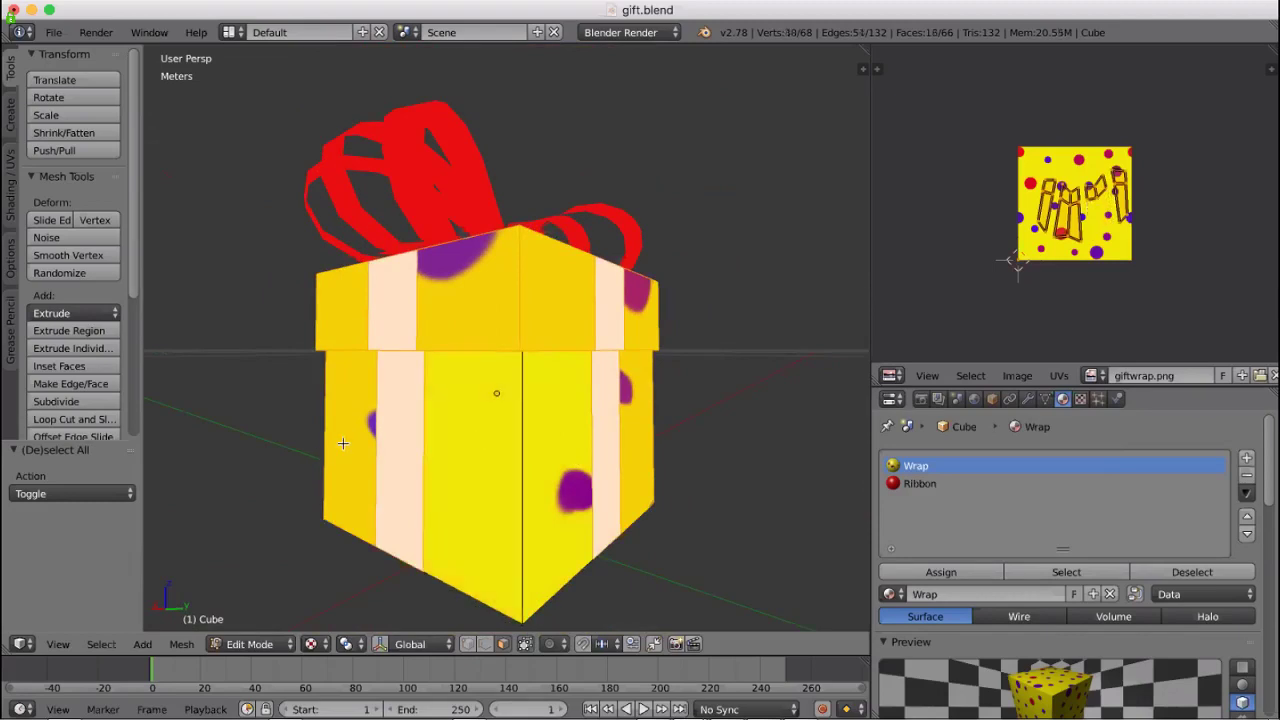
right_click(342, 443, "shift")
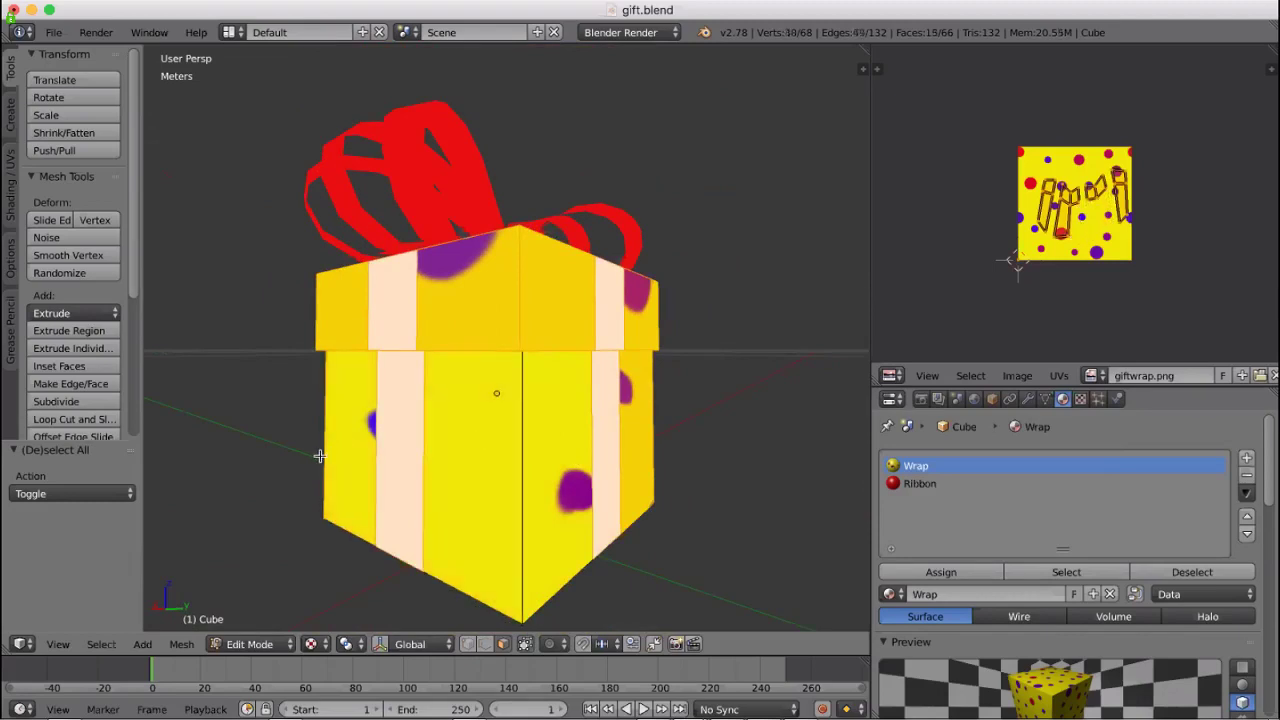
right_click(642, 432, "shift")
Add the lid's left top and top ribbon faces, and drop the front ribbon faces
middle_click_drag(751, 437, 469, 319)
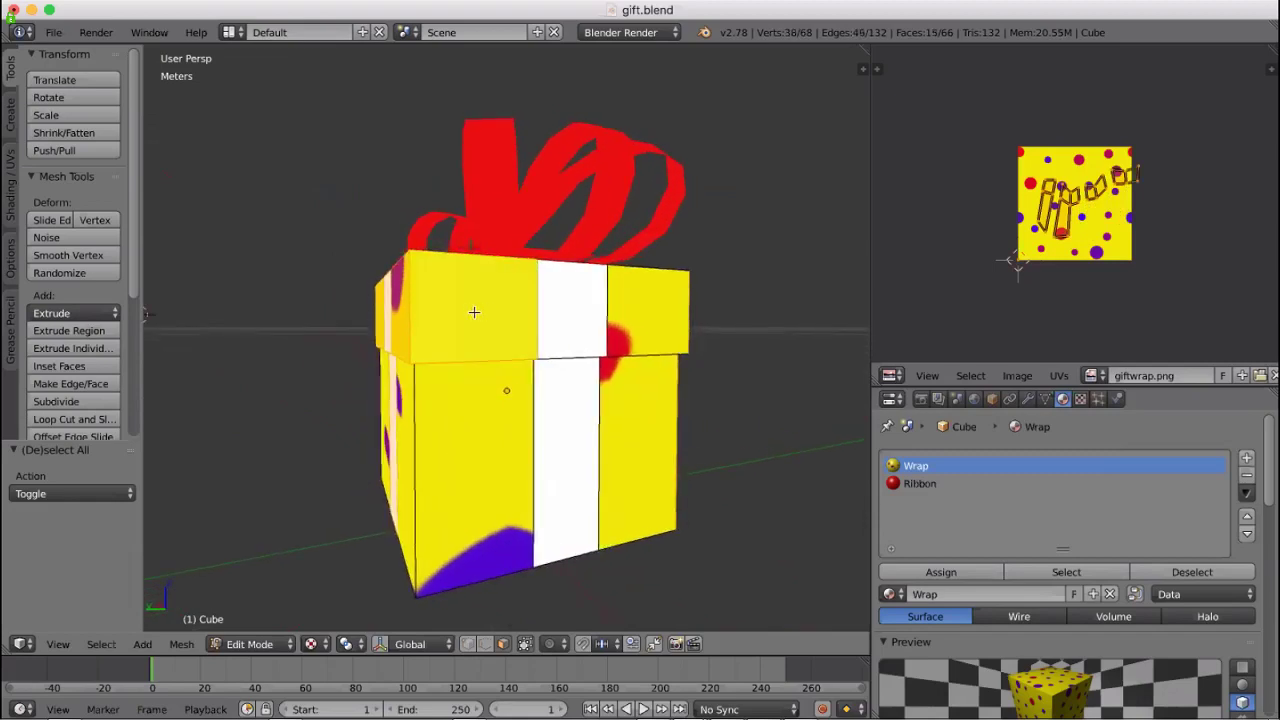
right_click(657, 321, "shift")
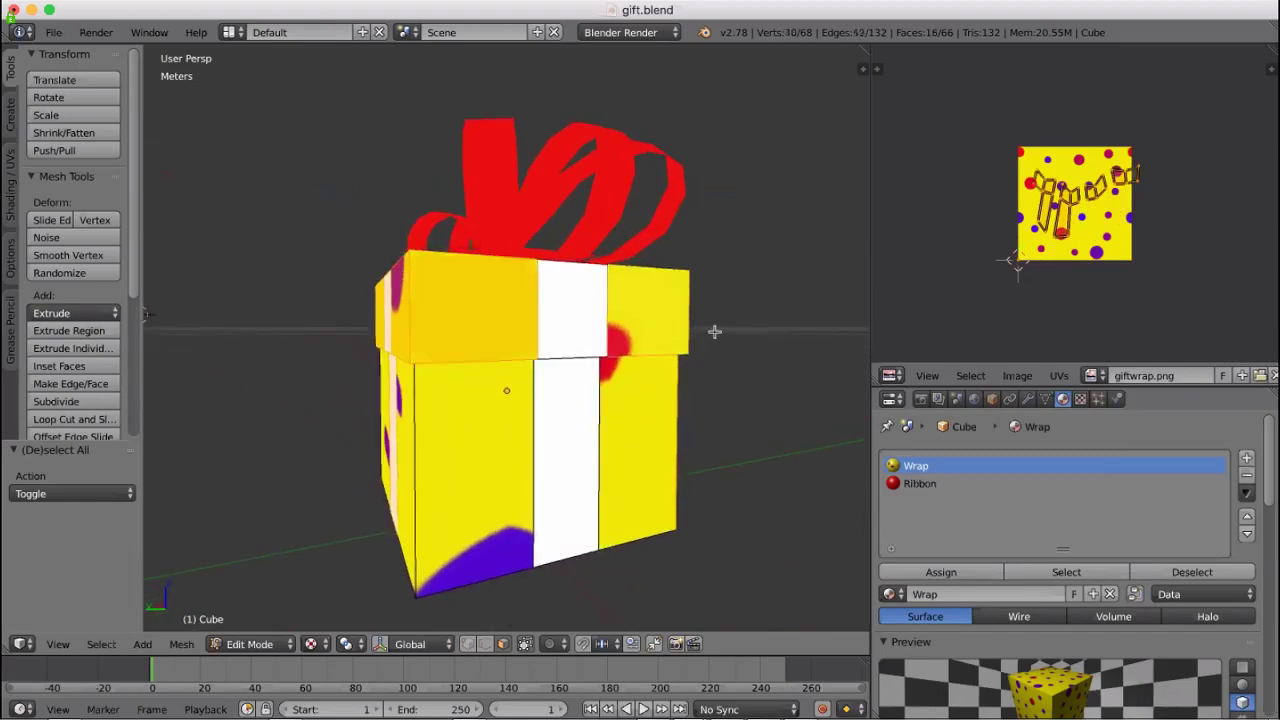
right_click(568, 311, "shift")
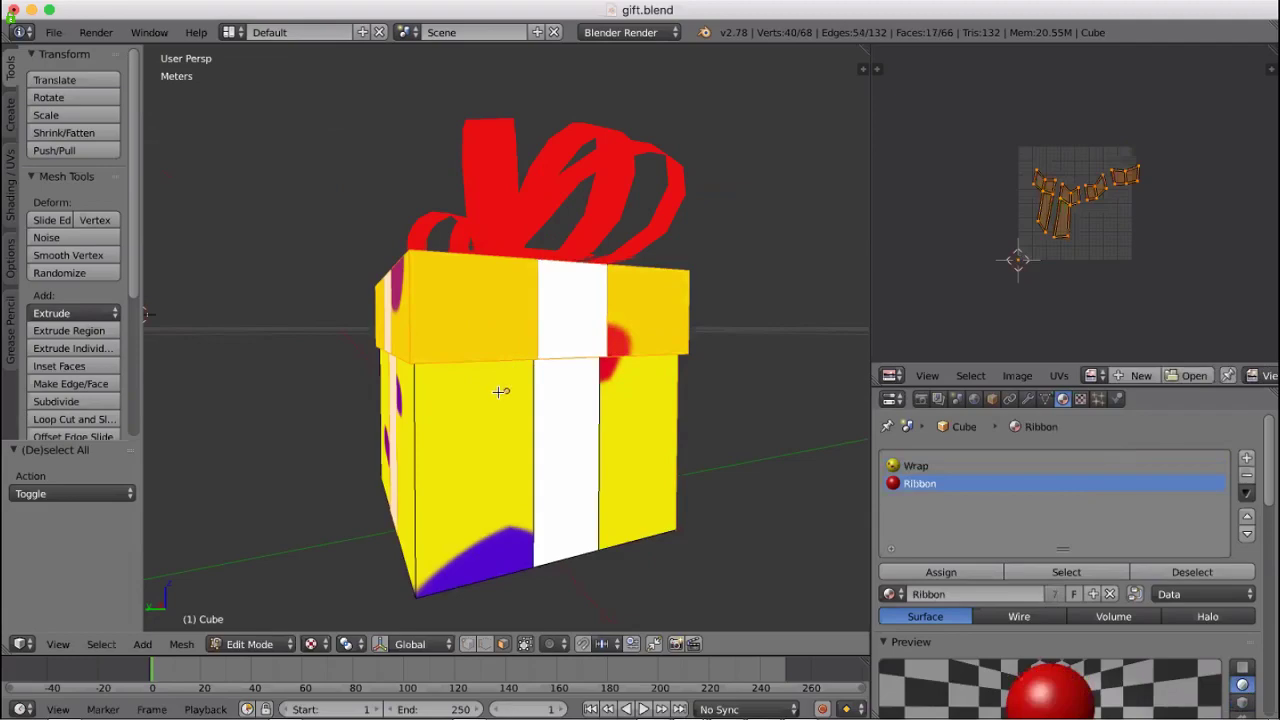
middle_click_drag(498, 393, 552, 340)
right_click(552, 340, "shift")
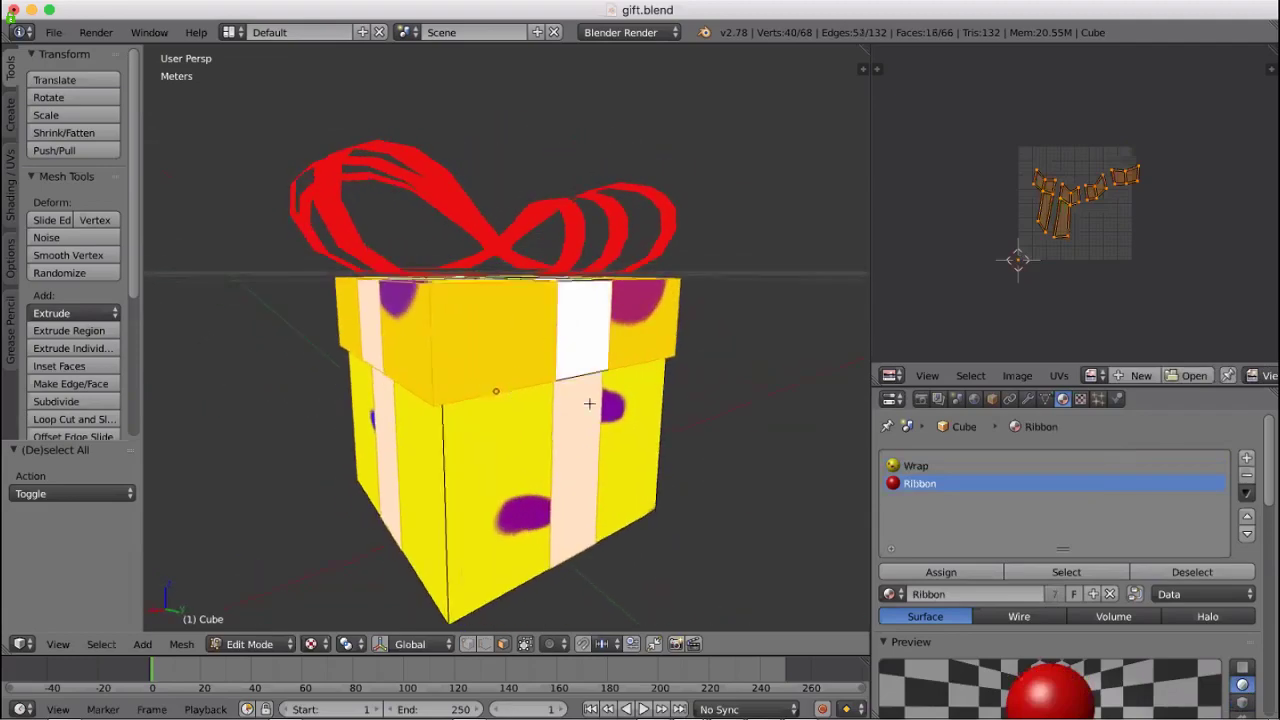
middle_click_drag(589, 403, 600, 354)
right_click(600, 354, "shift")
middle_click_drag(548, 405, 583, 361)
right_click(597, 500, "shift")
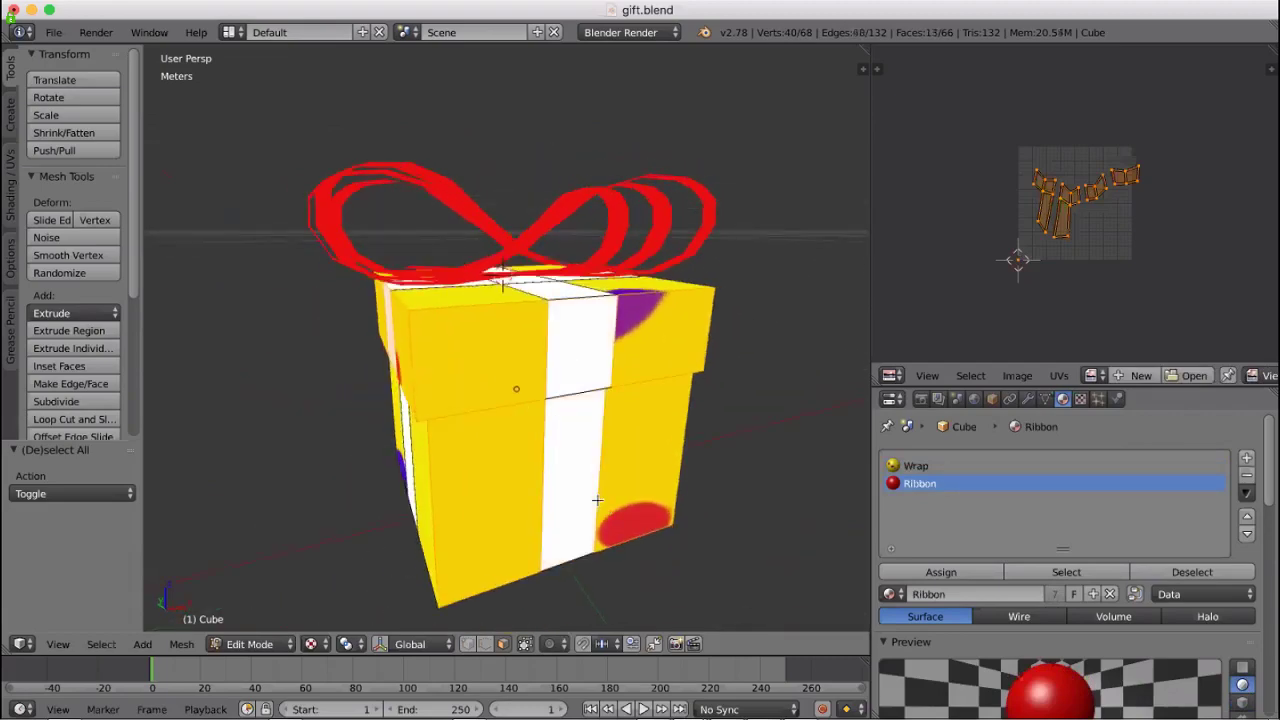
right_click(648, 486, "shift")
right_click(478, 491, "shift")
Add a top face near the bow and orbit around to check the selection
middle_click_drag(478, 491, 569, 457)
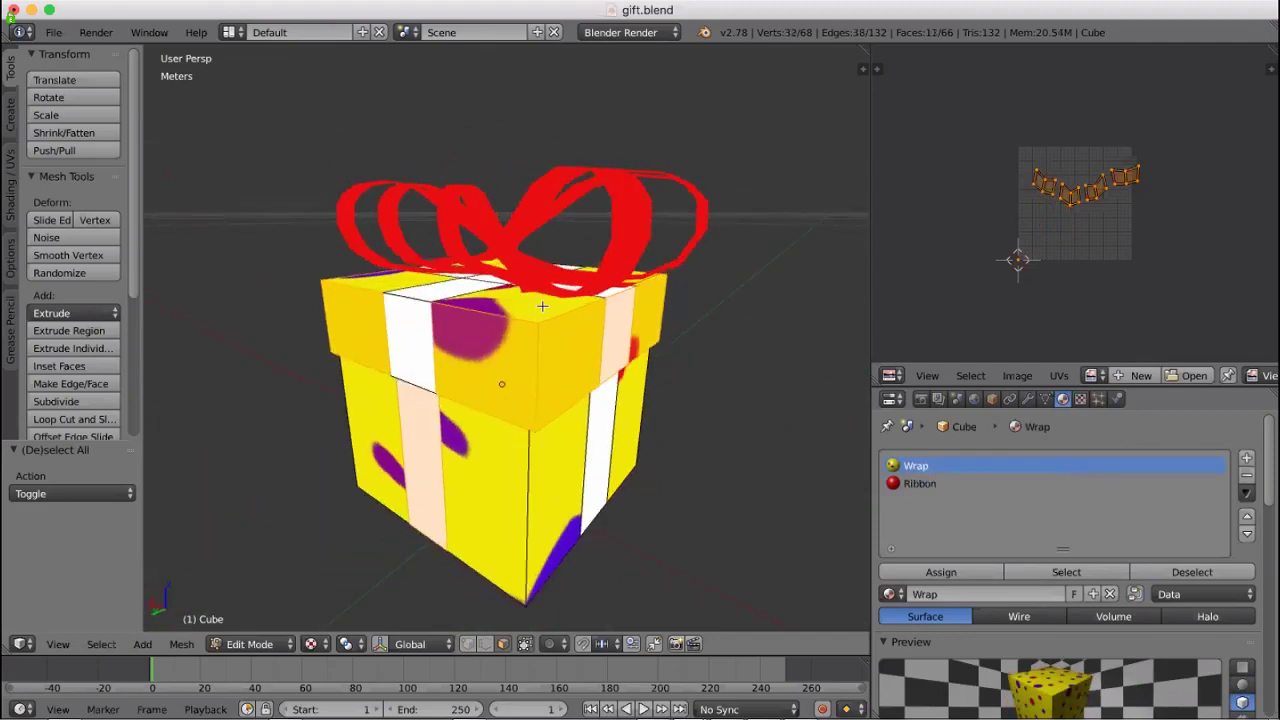
middle_click_drag(541, 306, 695, 301)
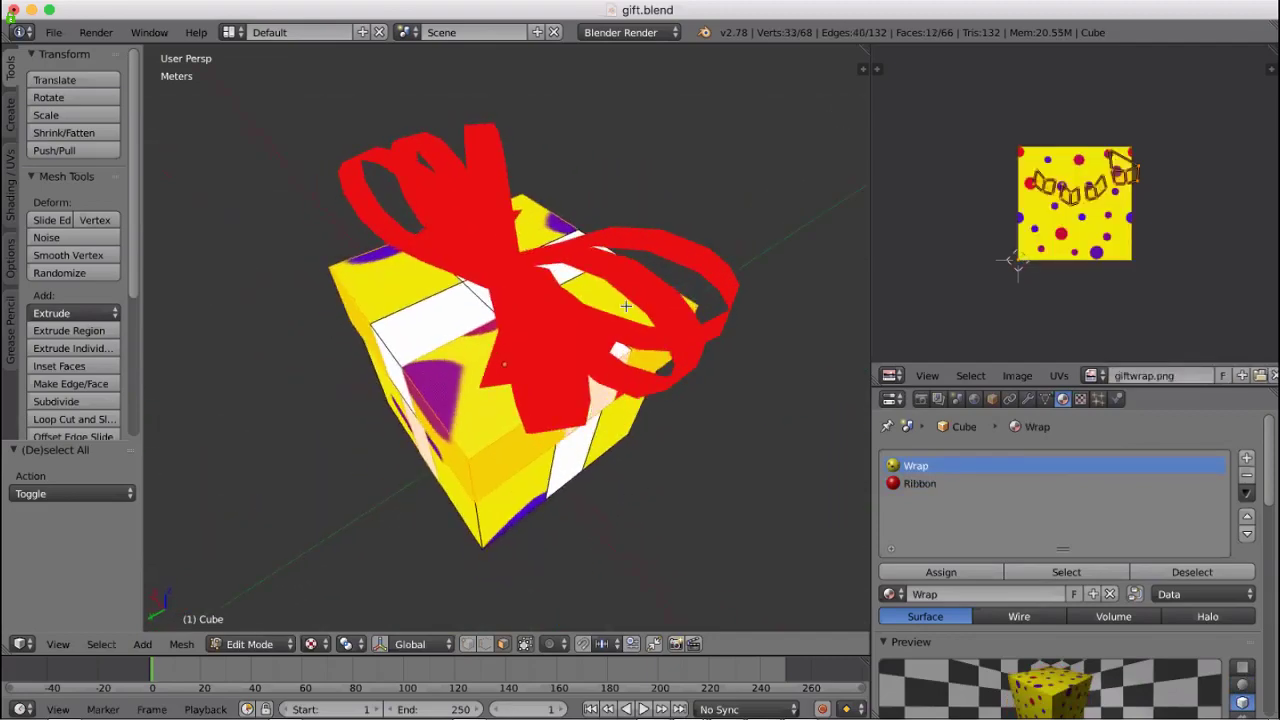
right_click(562, 249, "shift")
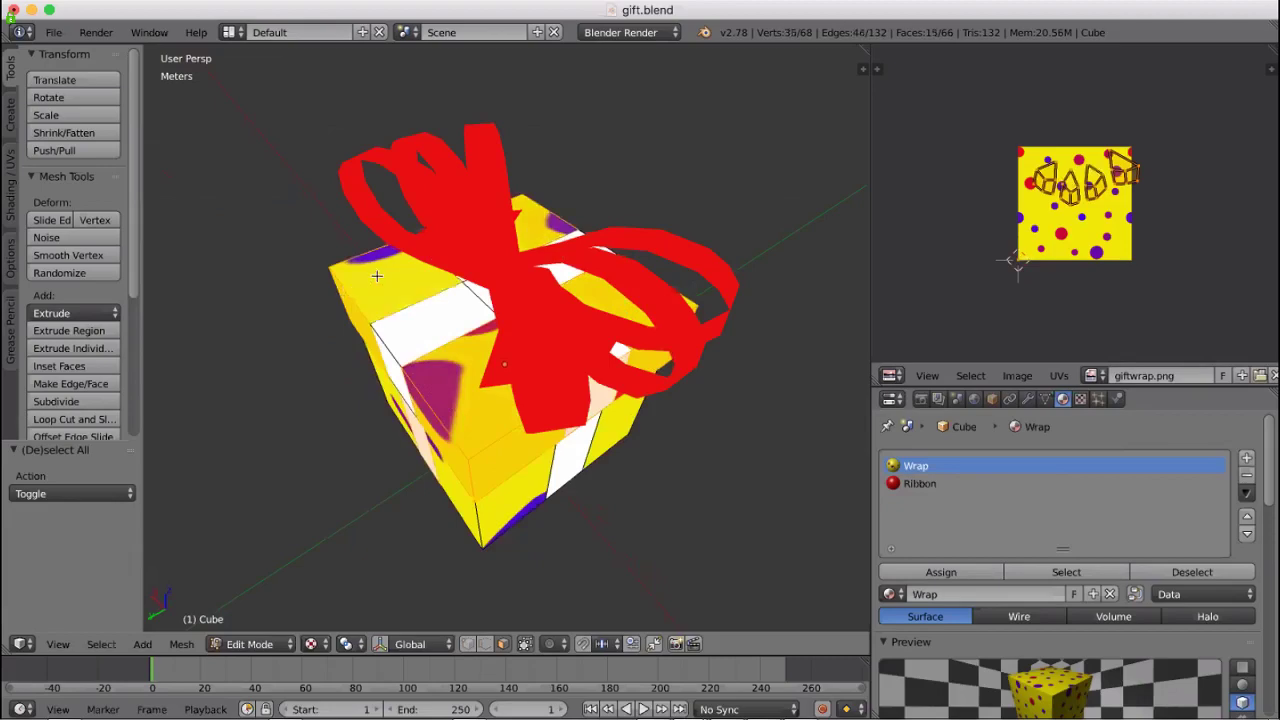
middle_click_drag(327, 458, 662, 313)
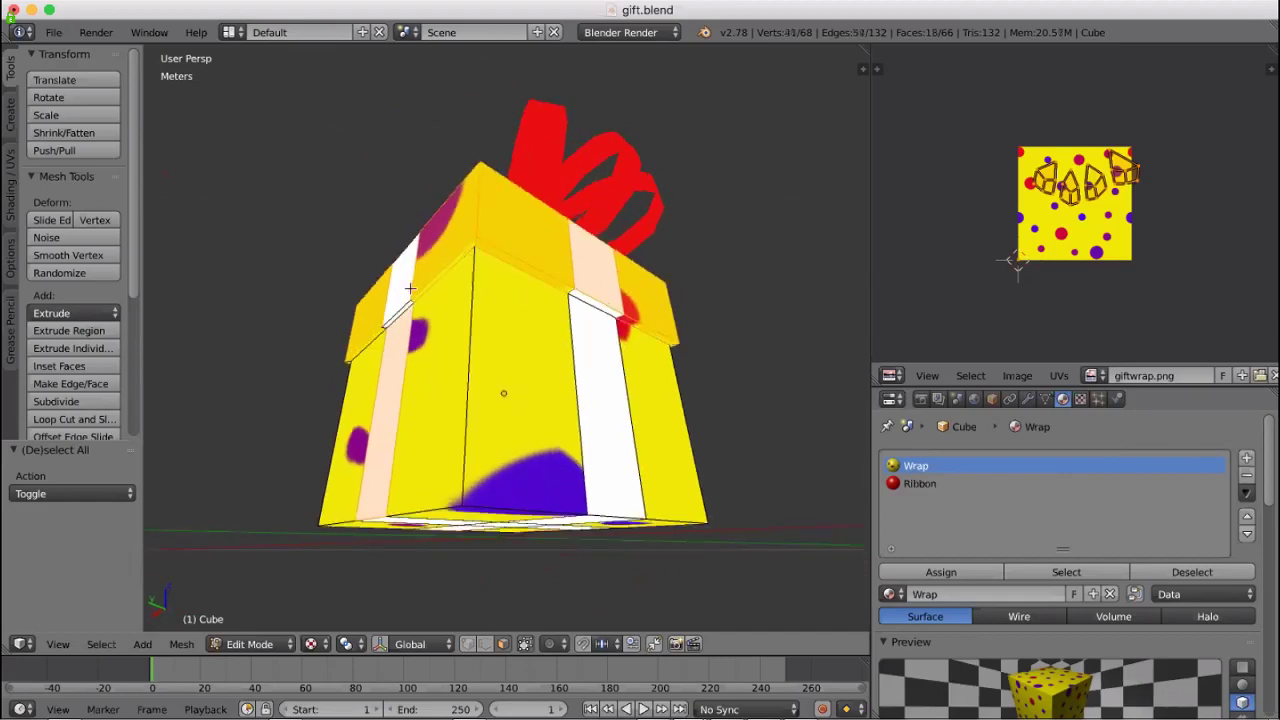
middle_click_drag(369, 362, 458, 248)
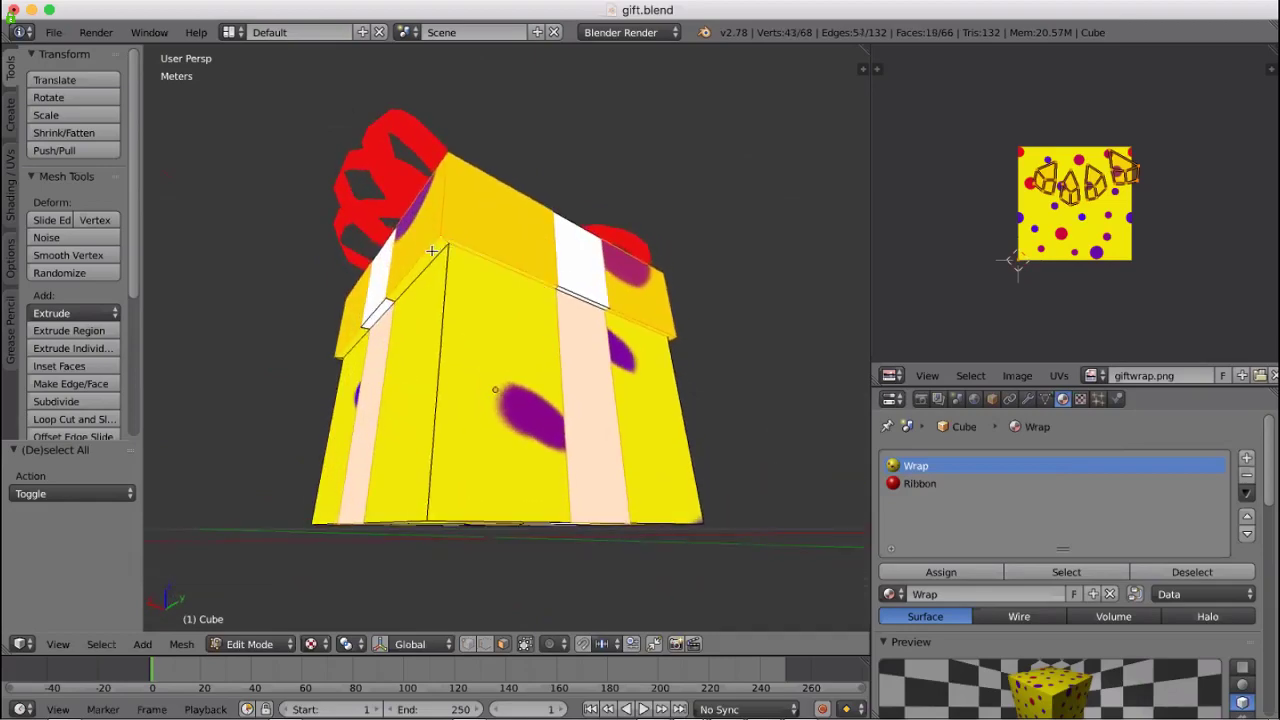
middle_click_drag(369, 351, 469, 258)
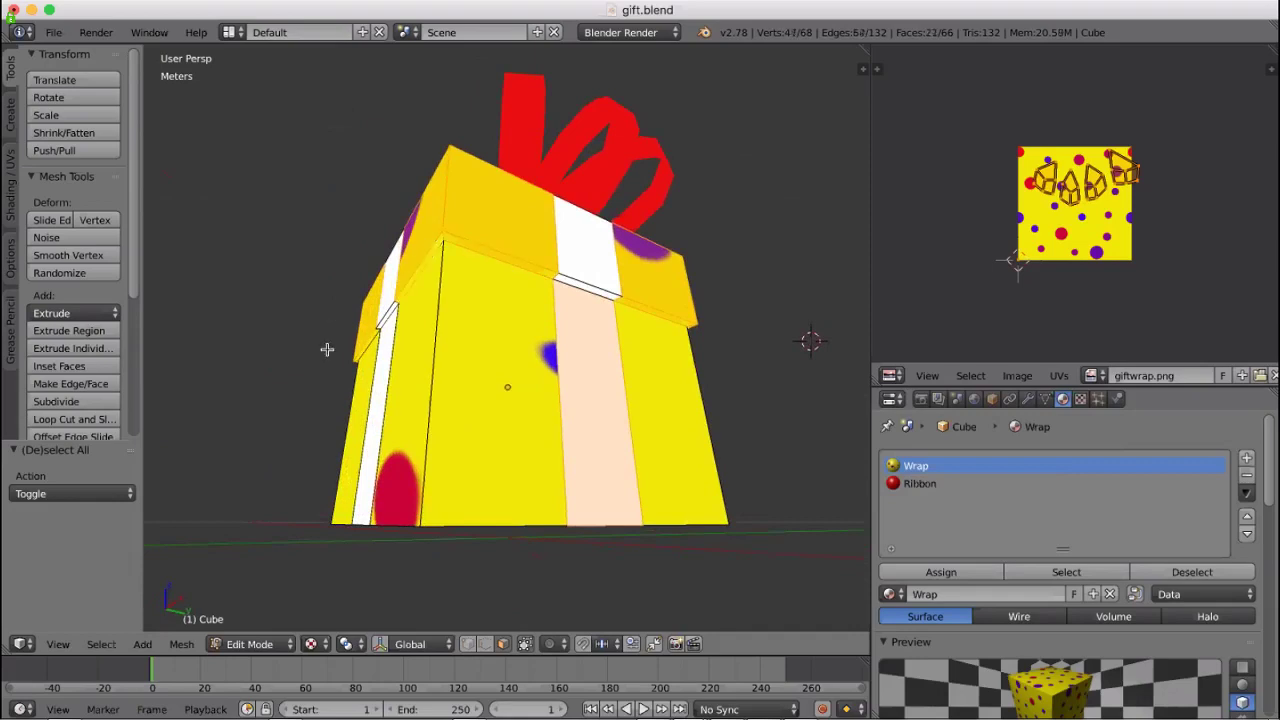
middle_click_drag(327, 349, 458, 265)
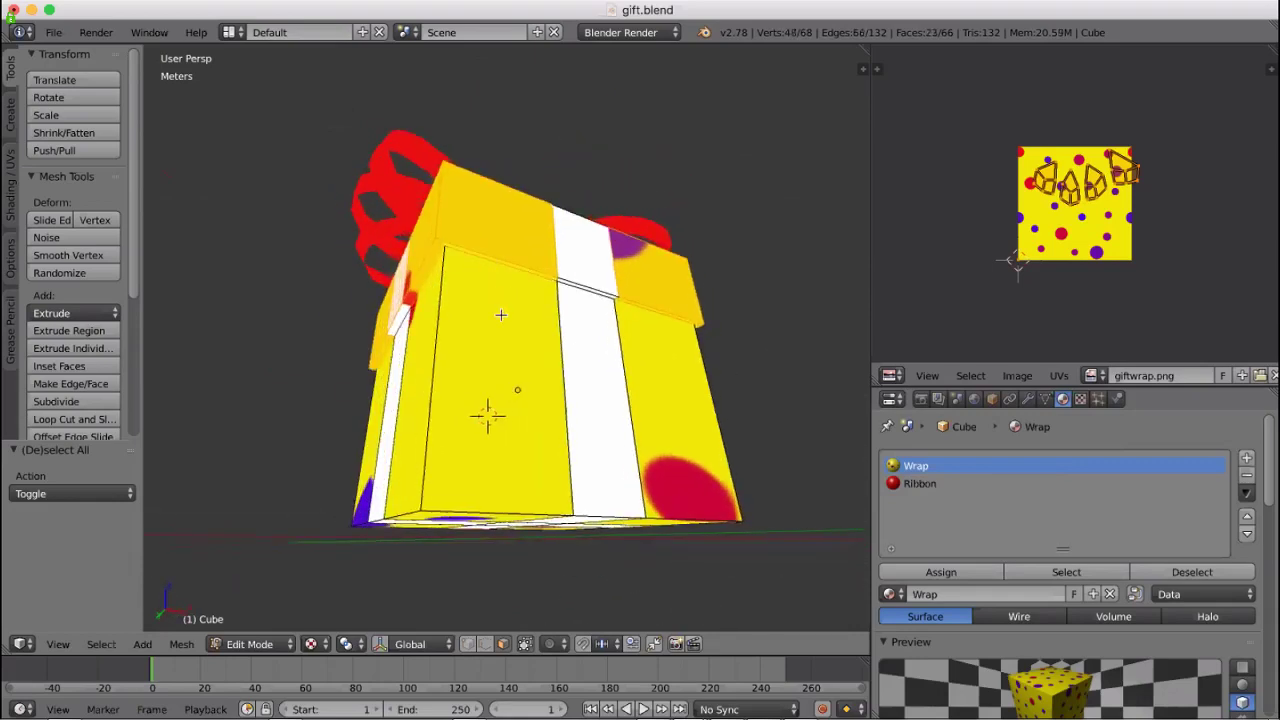
middle_click_drag(538, 346, 742, 459)
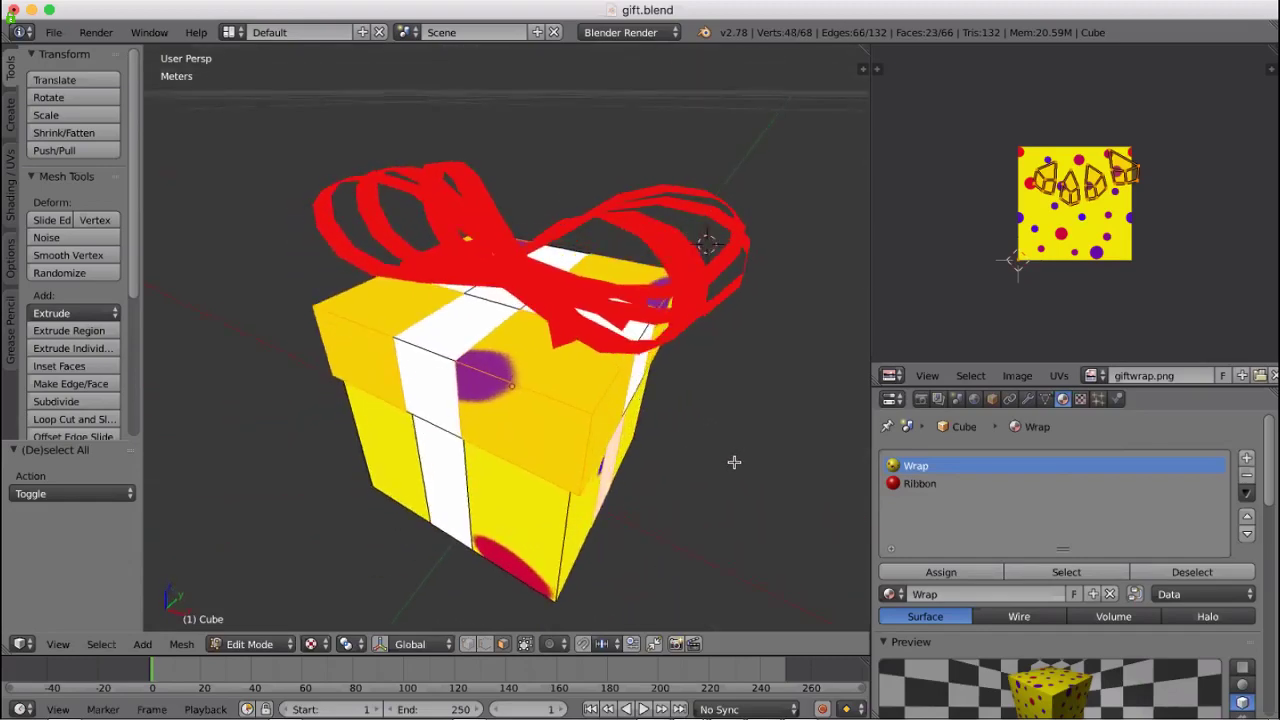
Apply Cube Projection to the selected gift box faces
key("u")
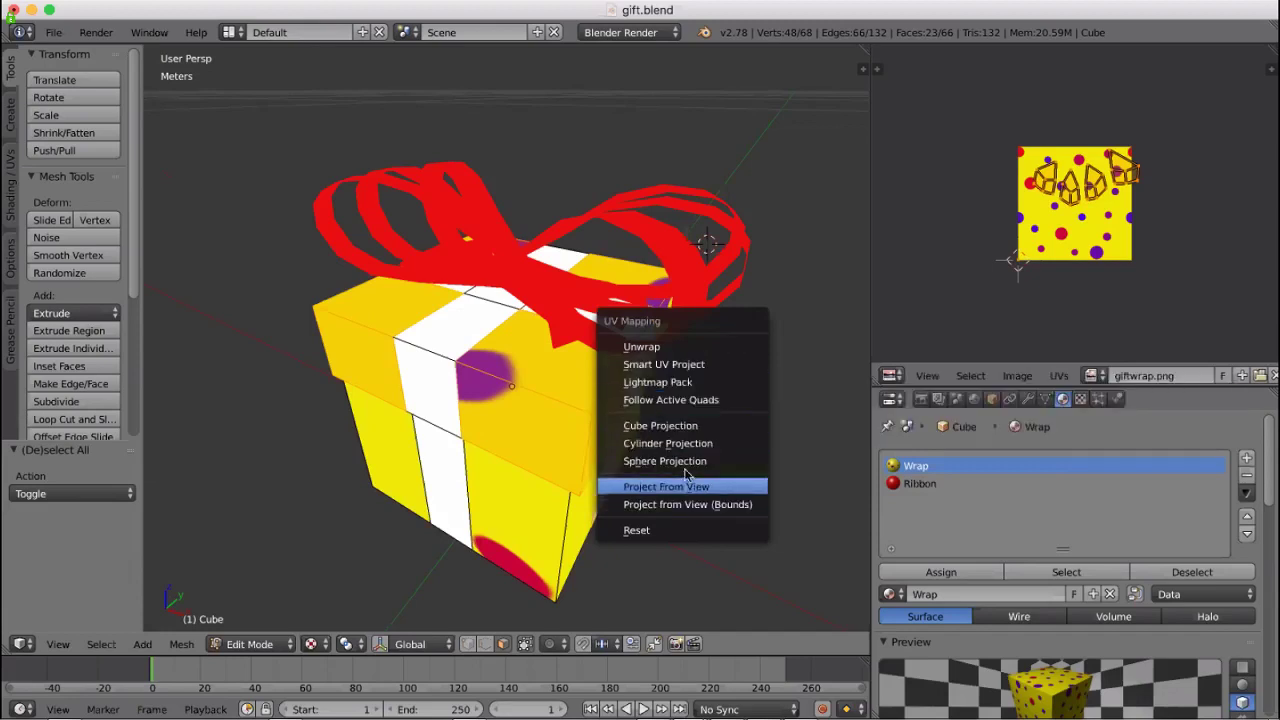
left_click(694, 430)
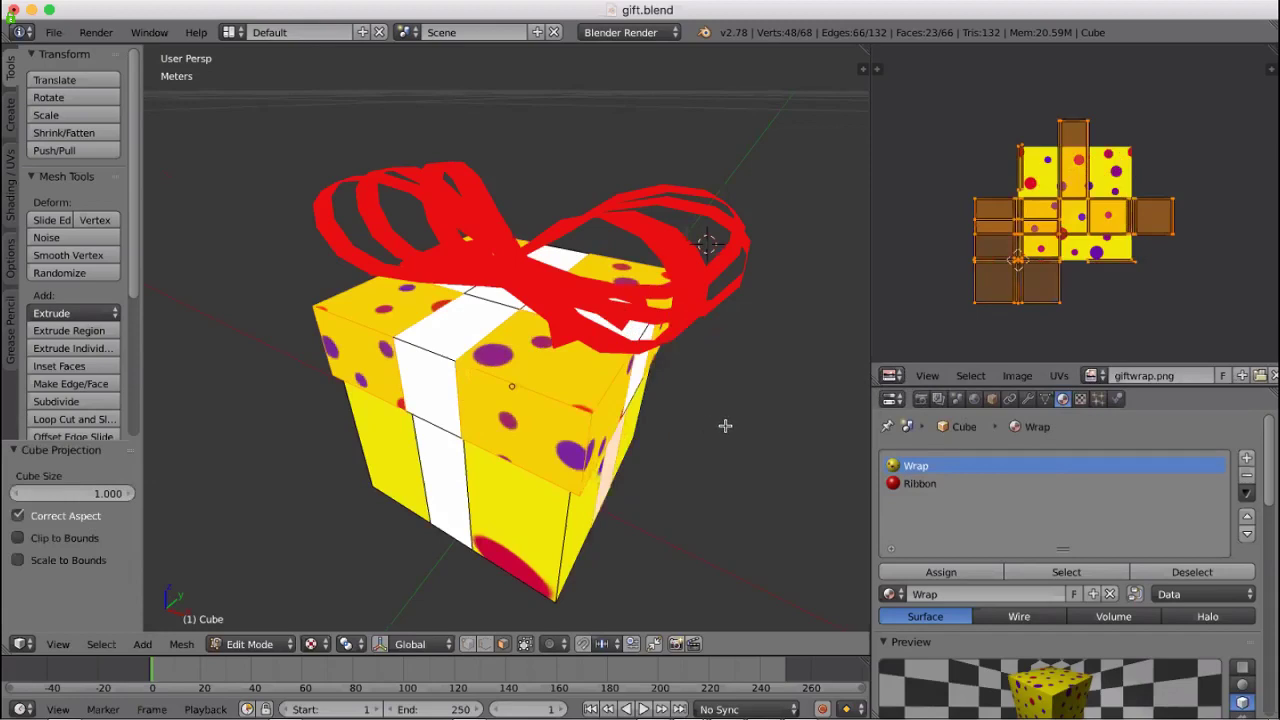
mouse_move(730, 425)
middle_mouse_down()
mouse_move(551, 426)
mouse_move(480, 395)
mouse_move(622, 445)
mouse_move(730, 429)
middle_mouse_up()
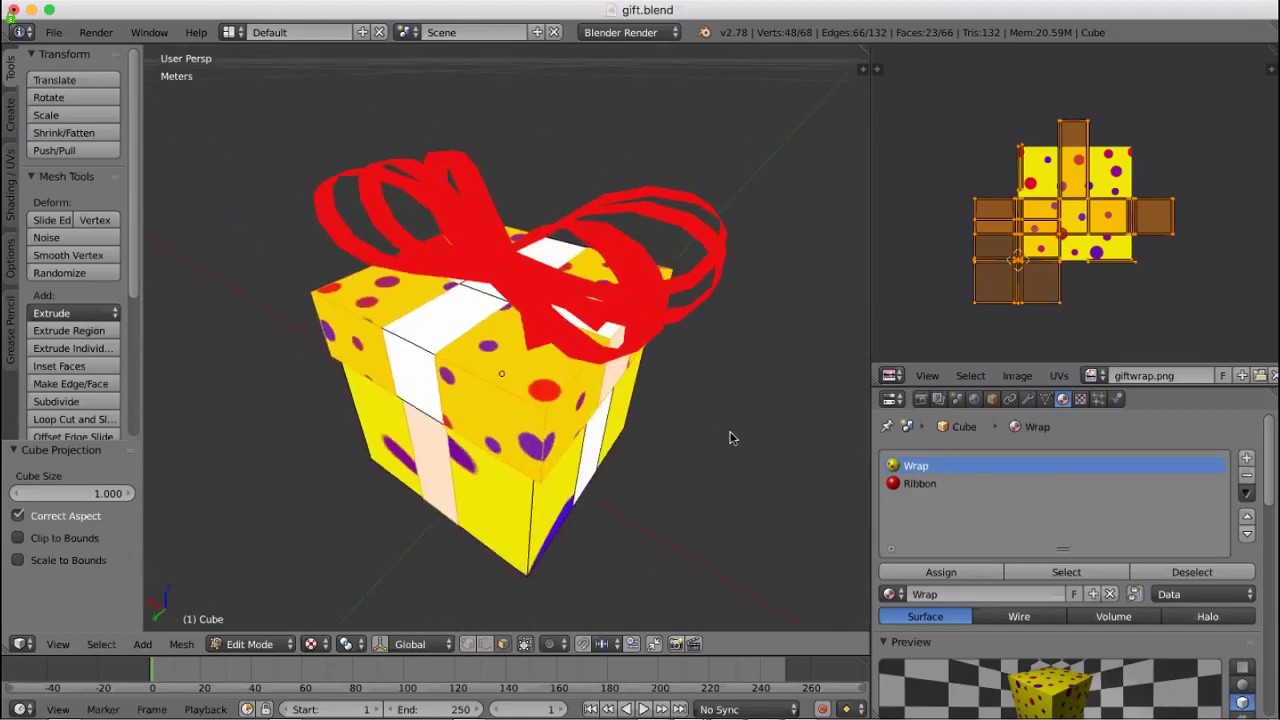
Re-map the faces with Smart UV Project at a 66° angle limit
key("u")
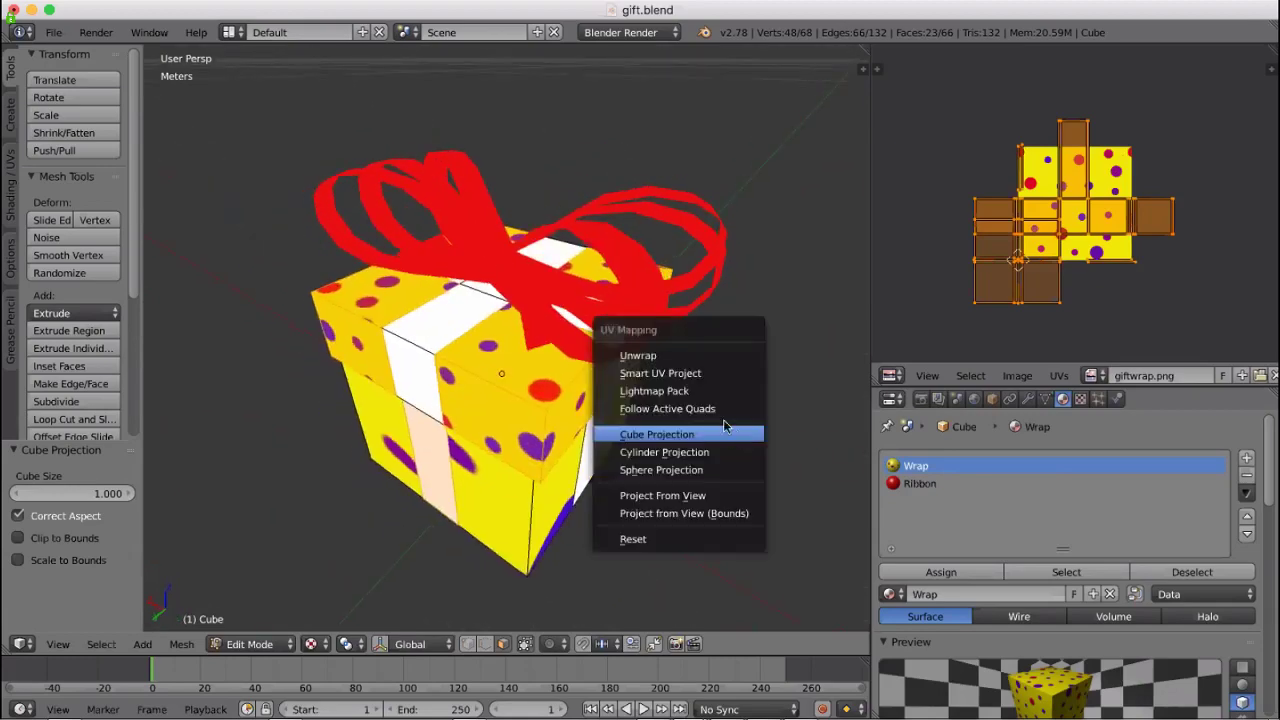
left_click(681, 374)
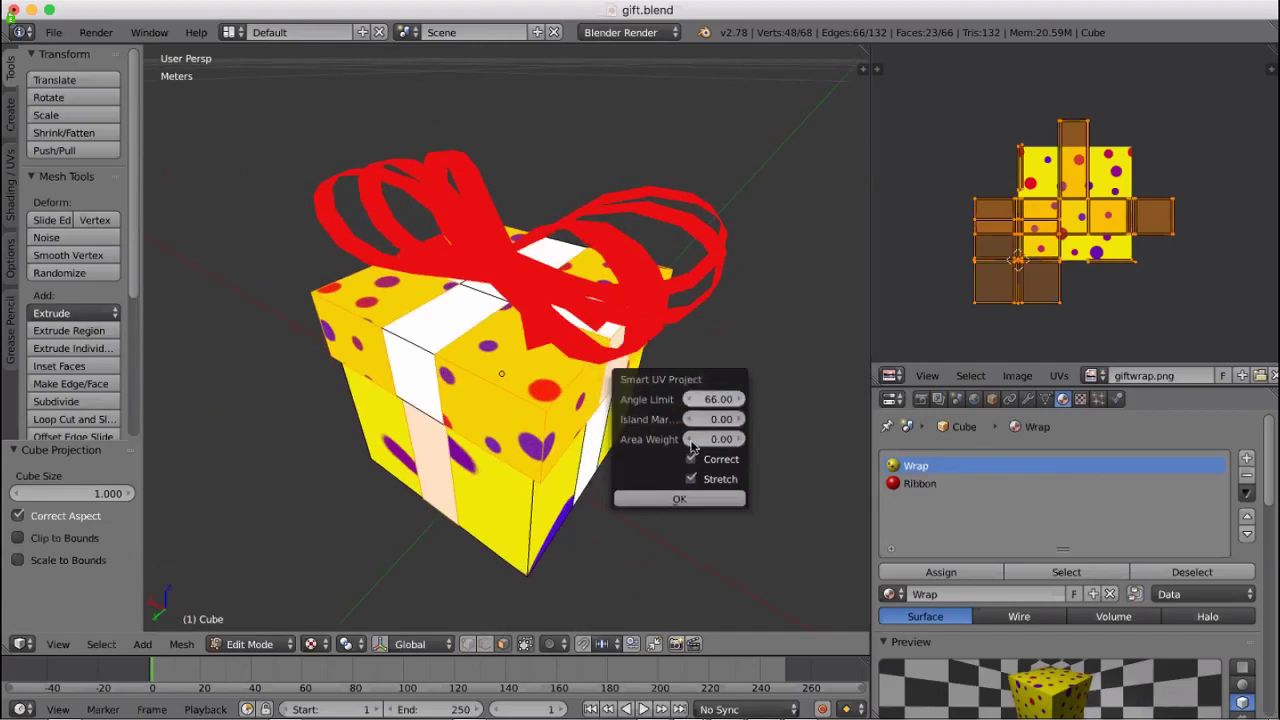
left_click(682, 500)
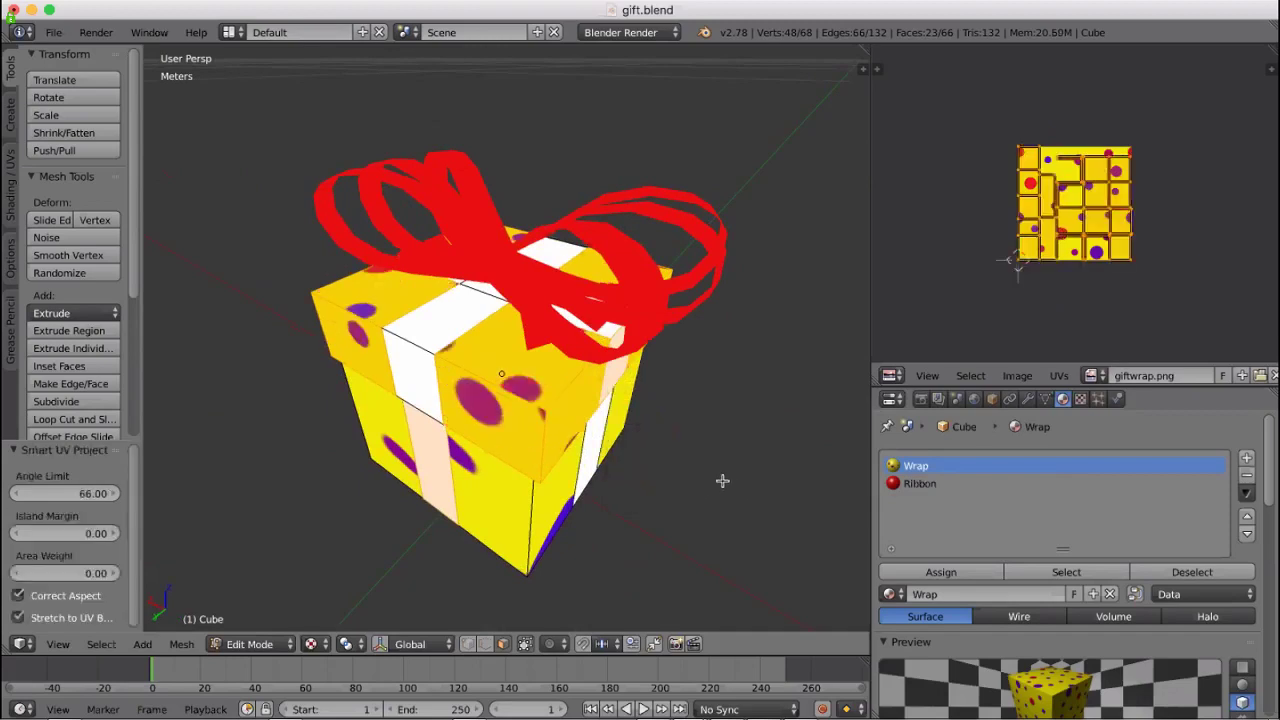
mouse_move(755, 461)
middle_mouse_down()
mouse_move(686, 450)
mouse_move(803, 460)
mouse_move(780, 460)
mouse_move(795, 523)
mouse_move(743, 480)
middle_mouse_up()
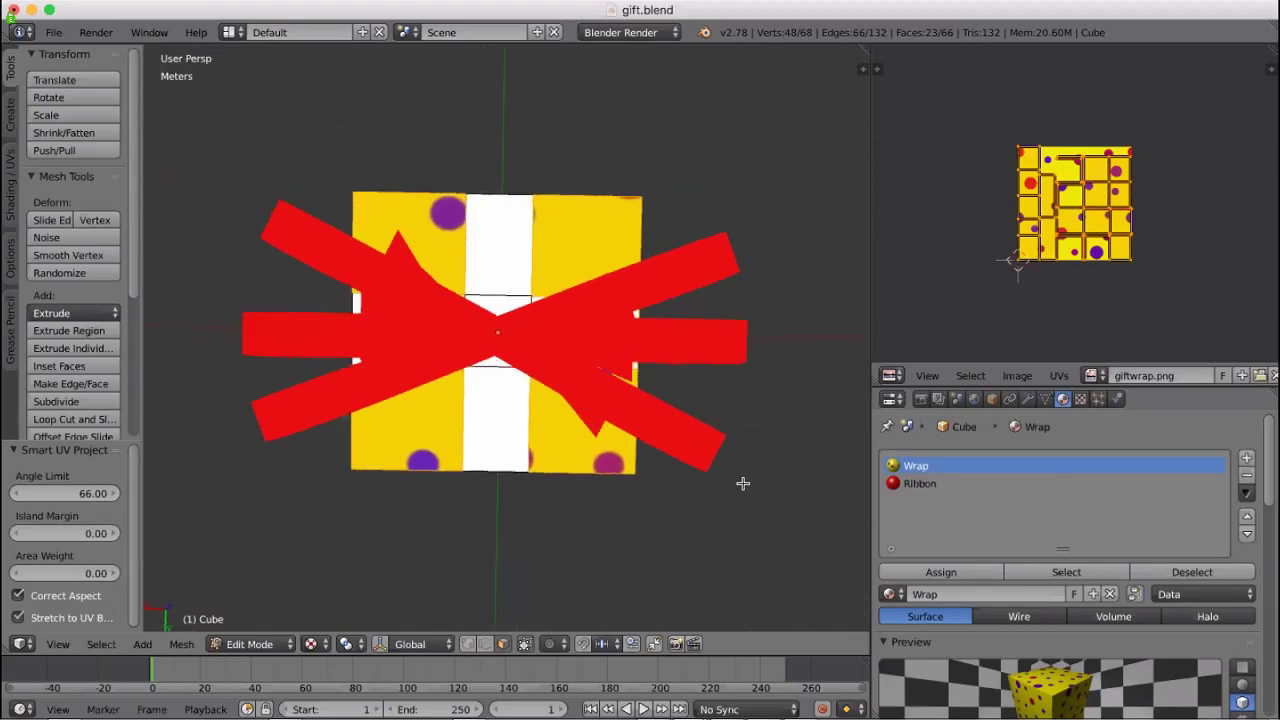
Unwrap the box's faces normally, then relax the UVs with Minimize Stretch
key("u")
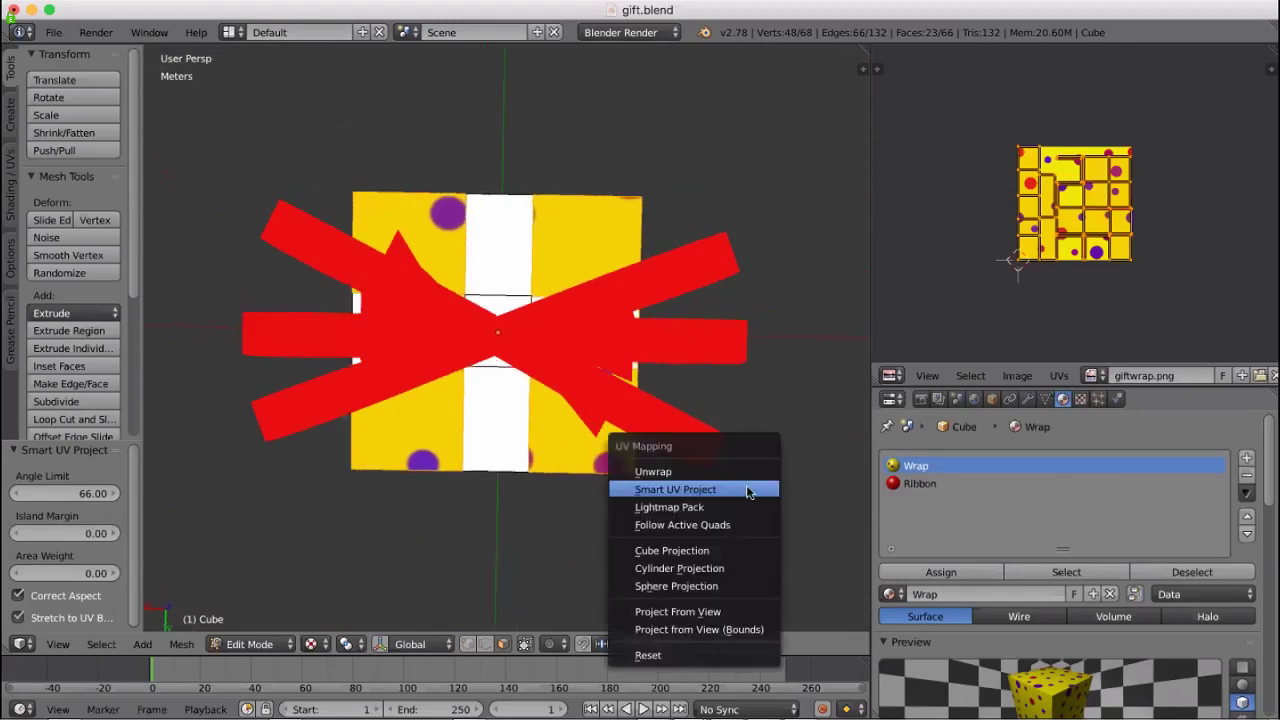
left_click(679, 472)
middle_click_drag(709, 487, 148, 313)
key("a")
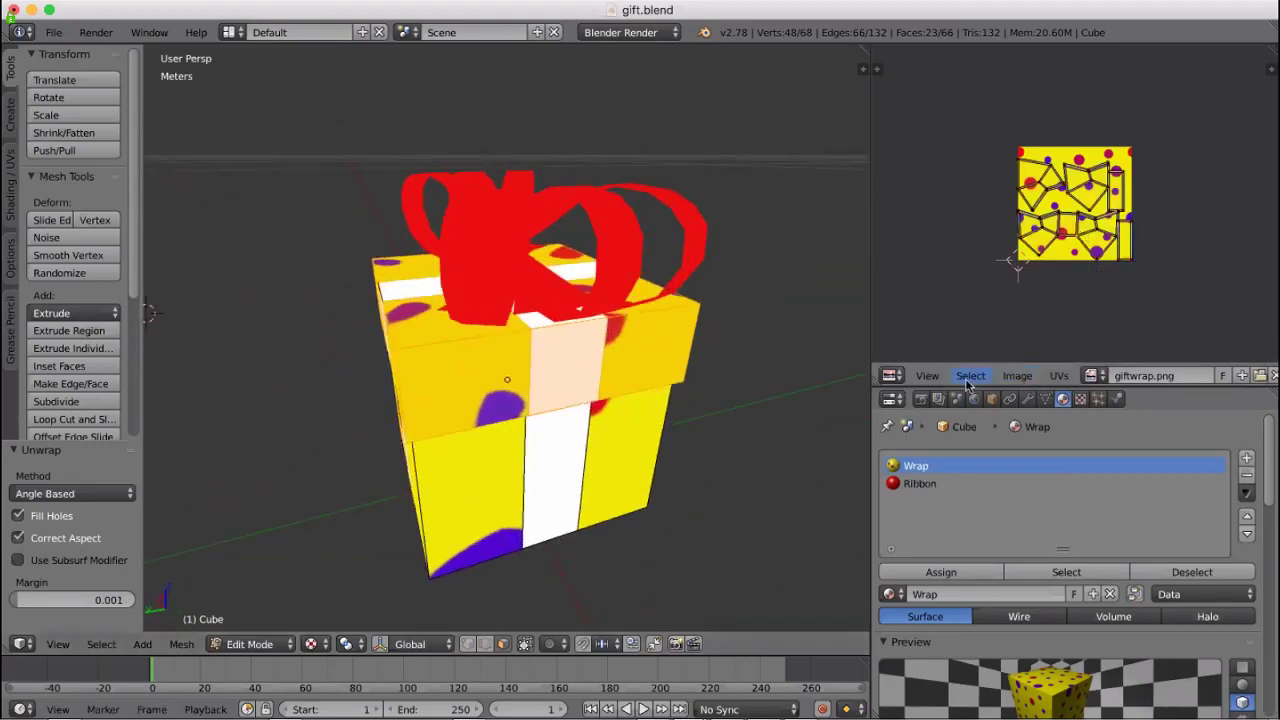
left_click(1058, 376)
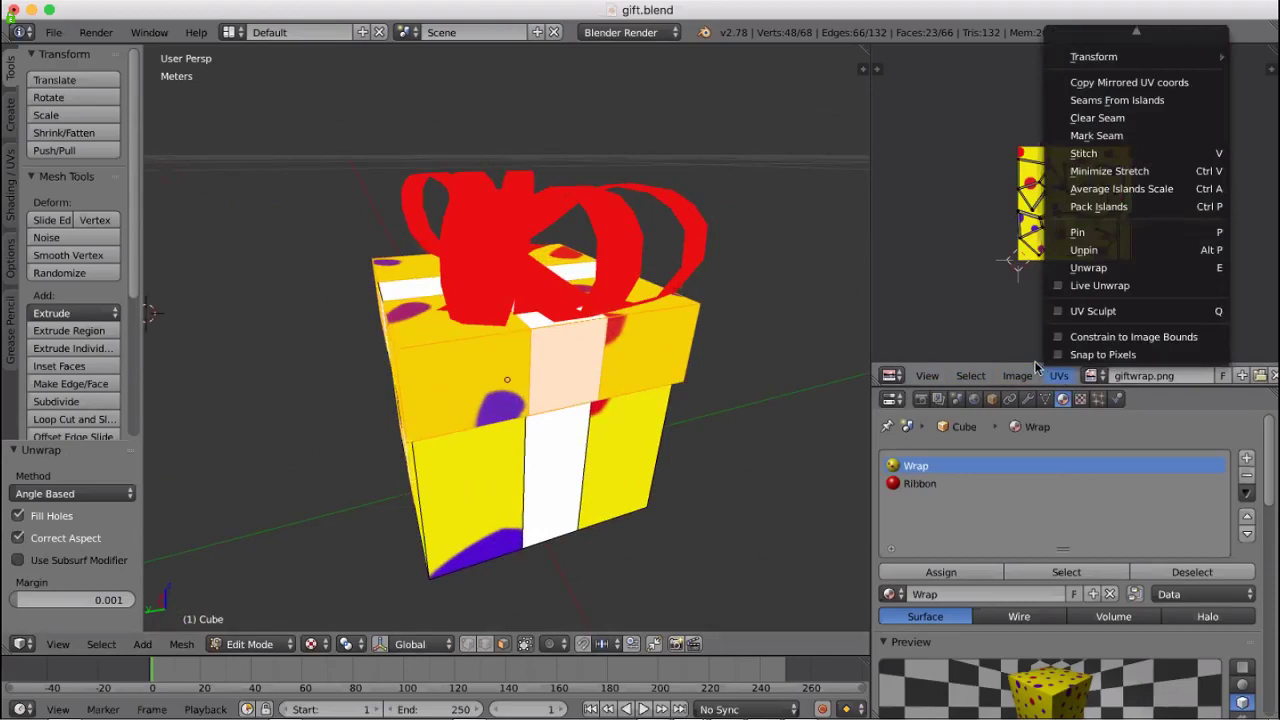
left_click(1140, 172)
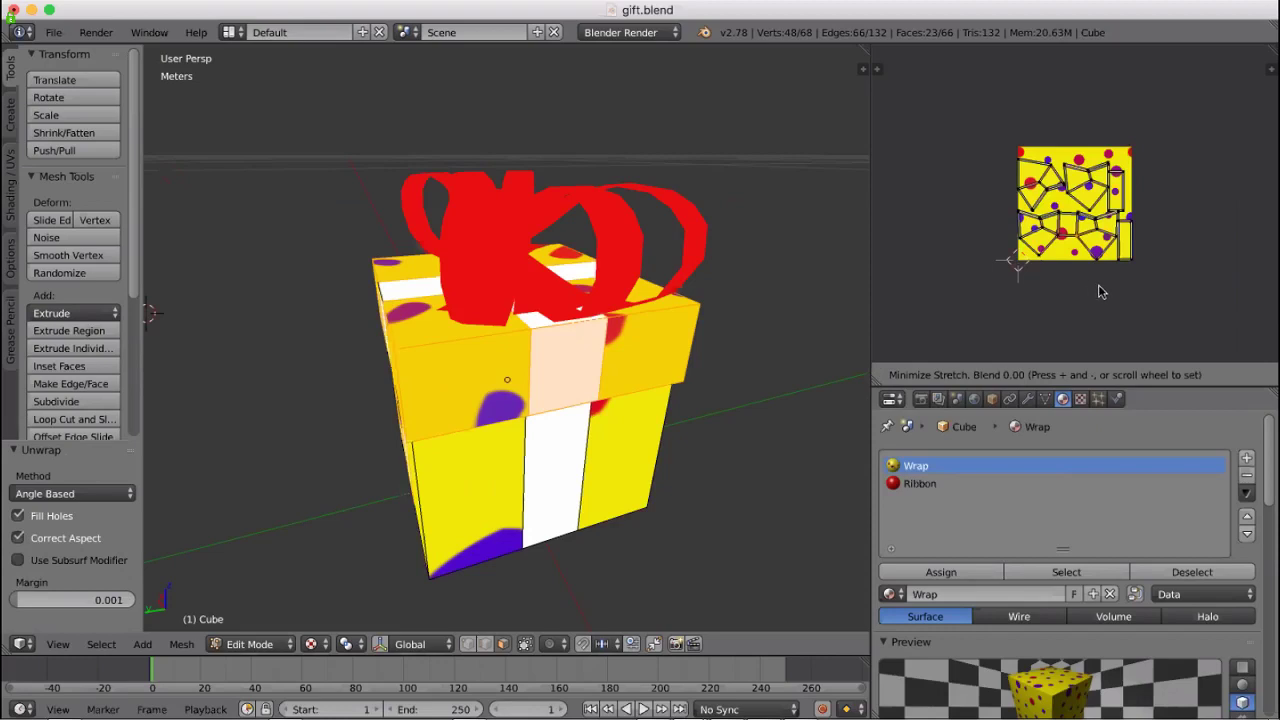
left_click(1054, 203)
scroll(1060, 203, "down", 2)
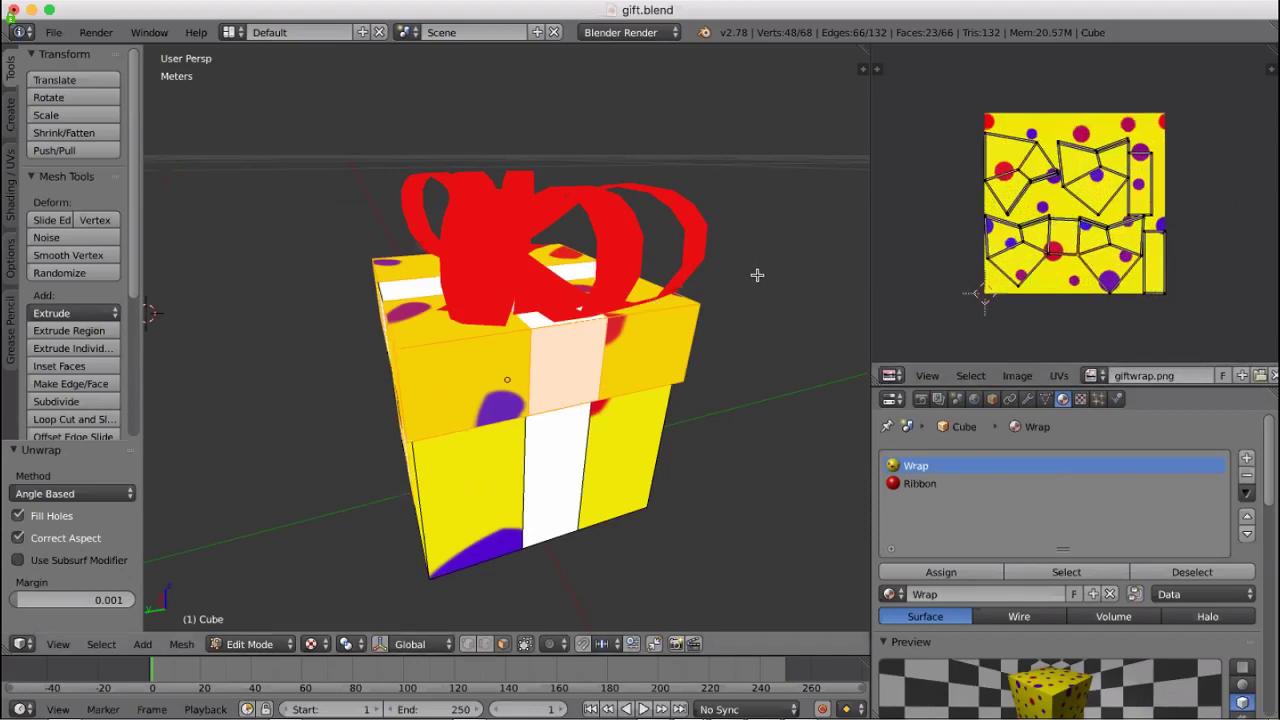
Remap the faces with Cube Projection at size 1.000, then deselect everything
key("u")
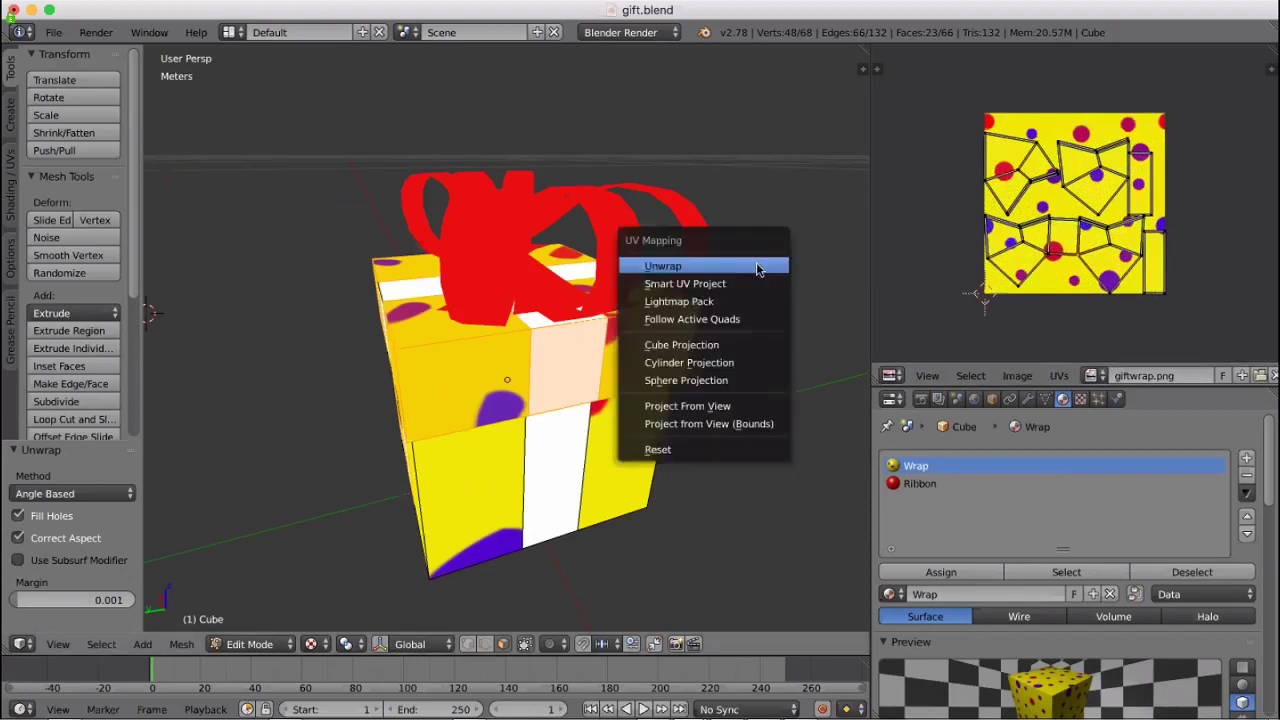
left_click(699, 346)
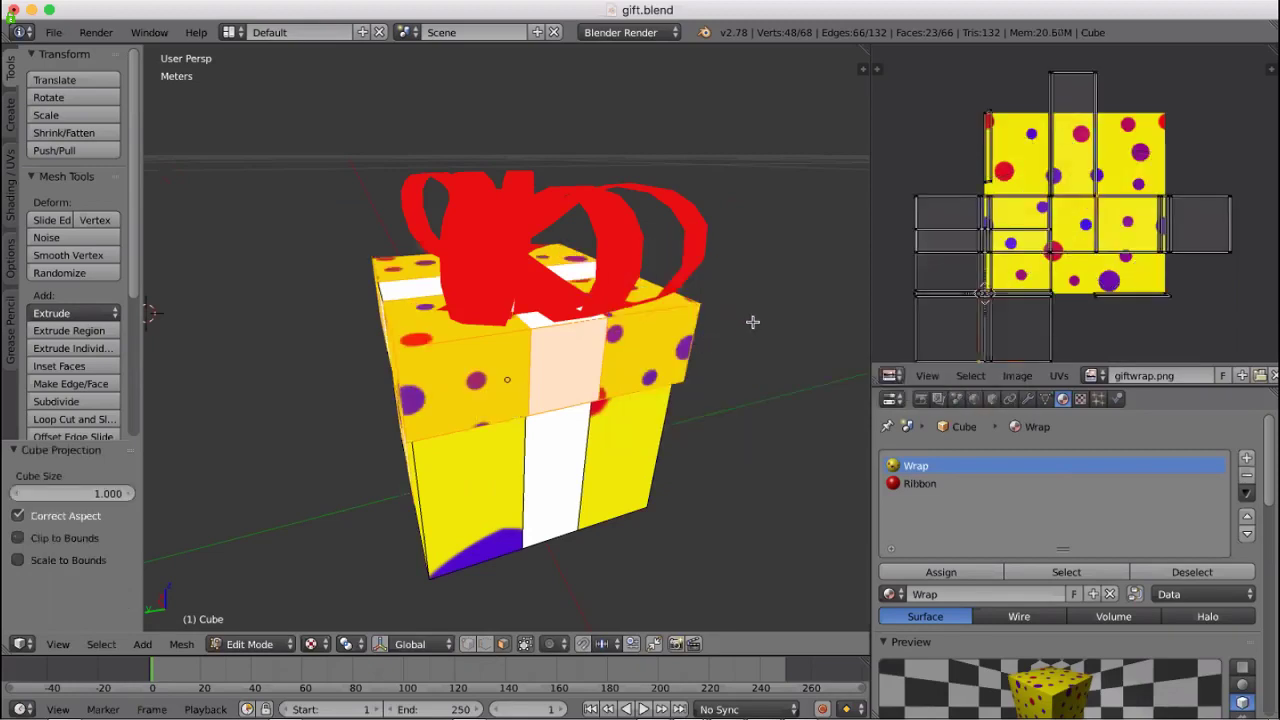
middle_click_drag(749, 319, 603, 393)
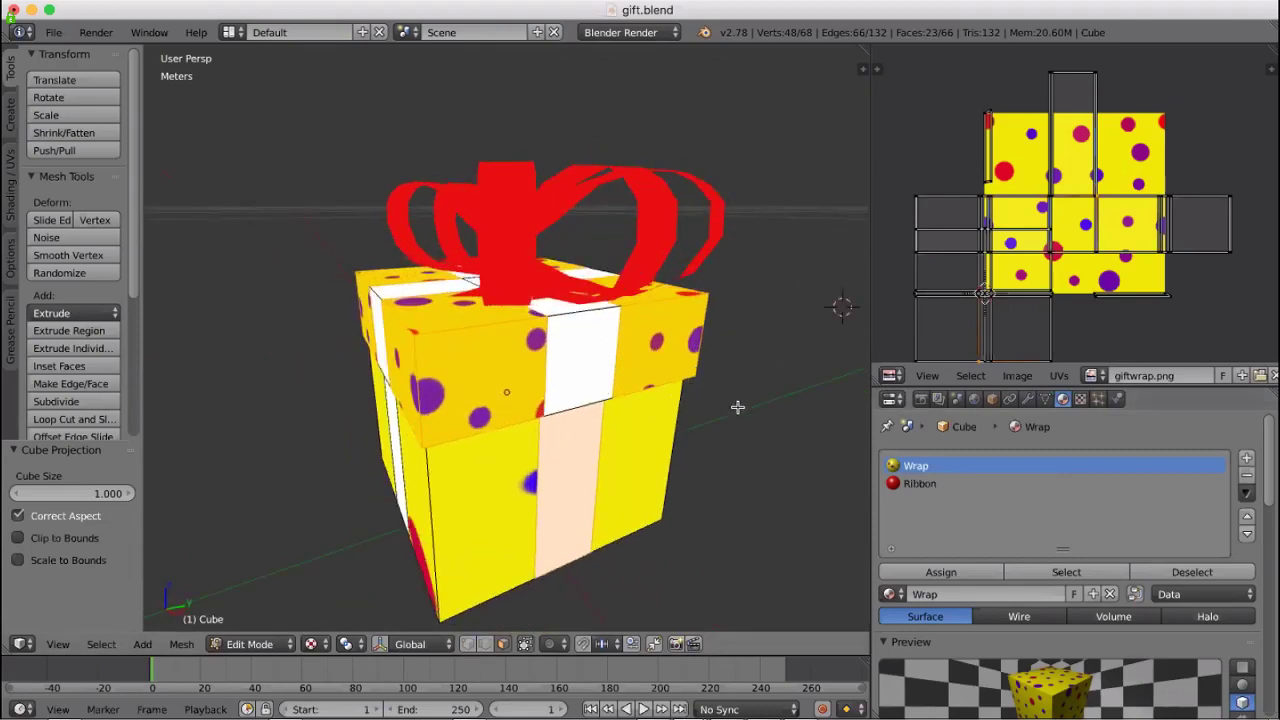
middle_click_drag(737, 407, 686, 414)
key("a")
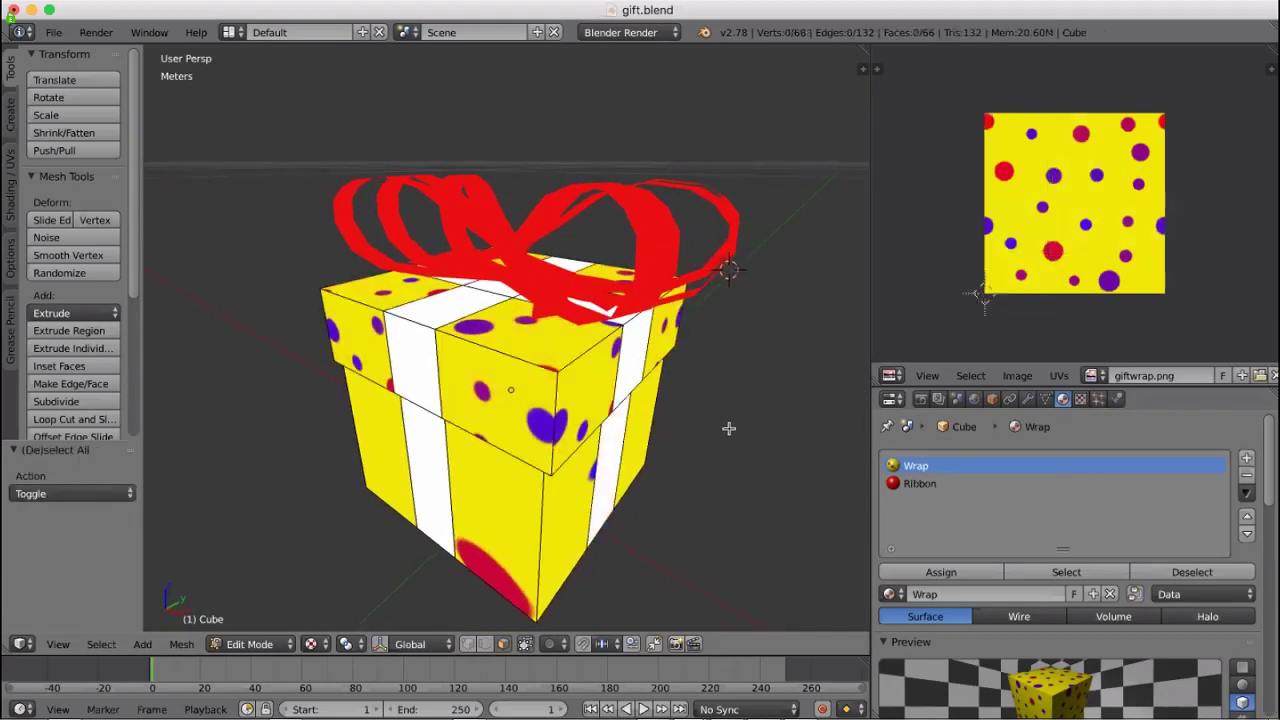
Select two box faces and grab their grey UV face lying outside the giftwrap image
right_click(601, 416)
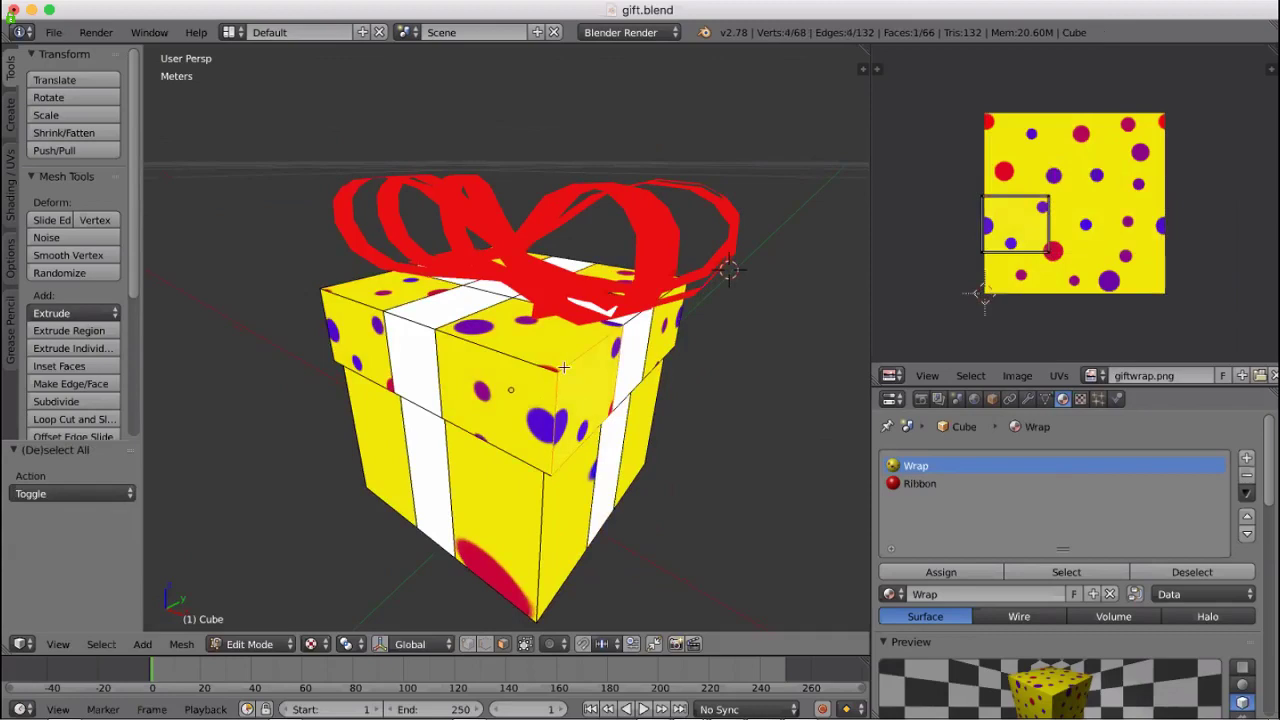
right_click(533, 340, "shift")
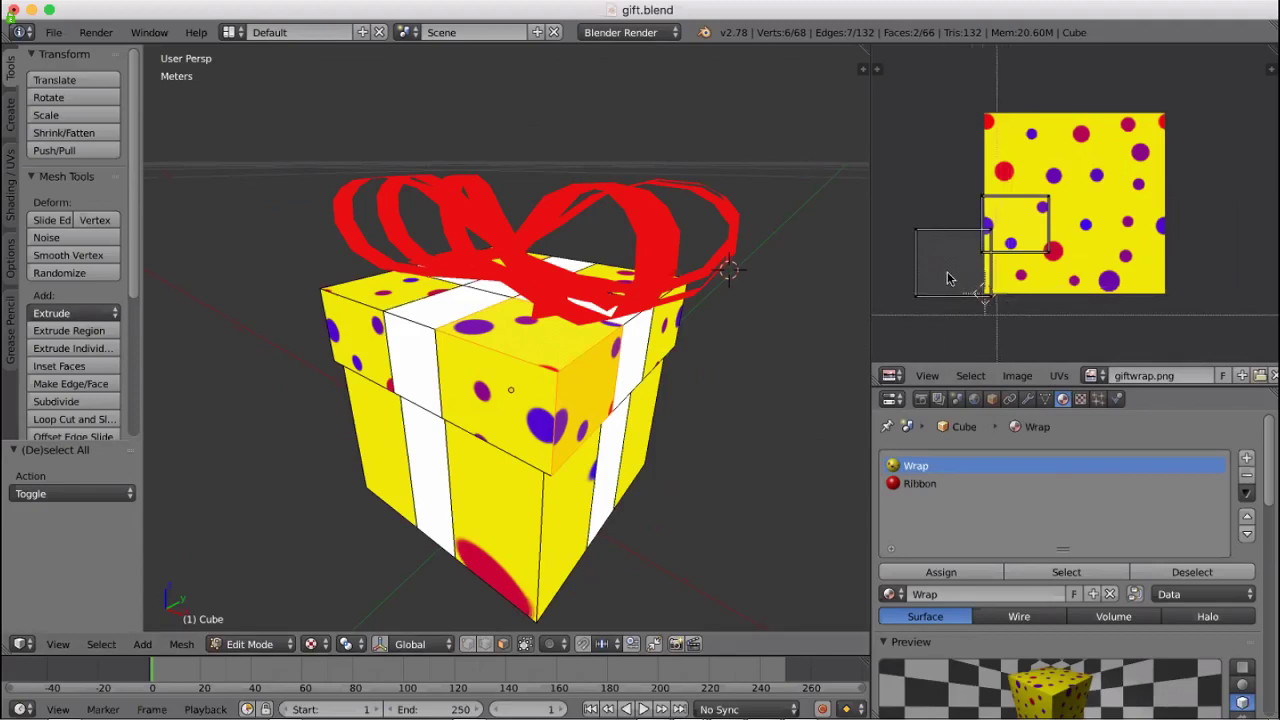
key("b")
left_click_drag(896, 200, 992, 312)
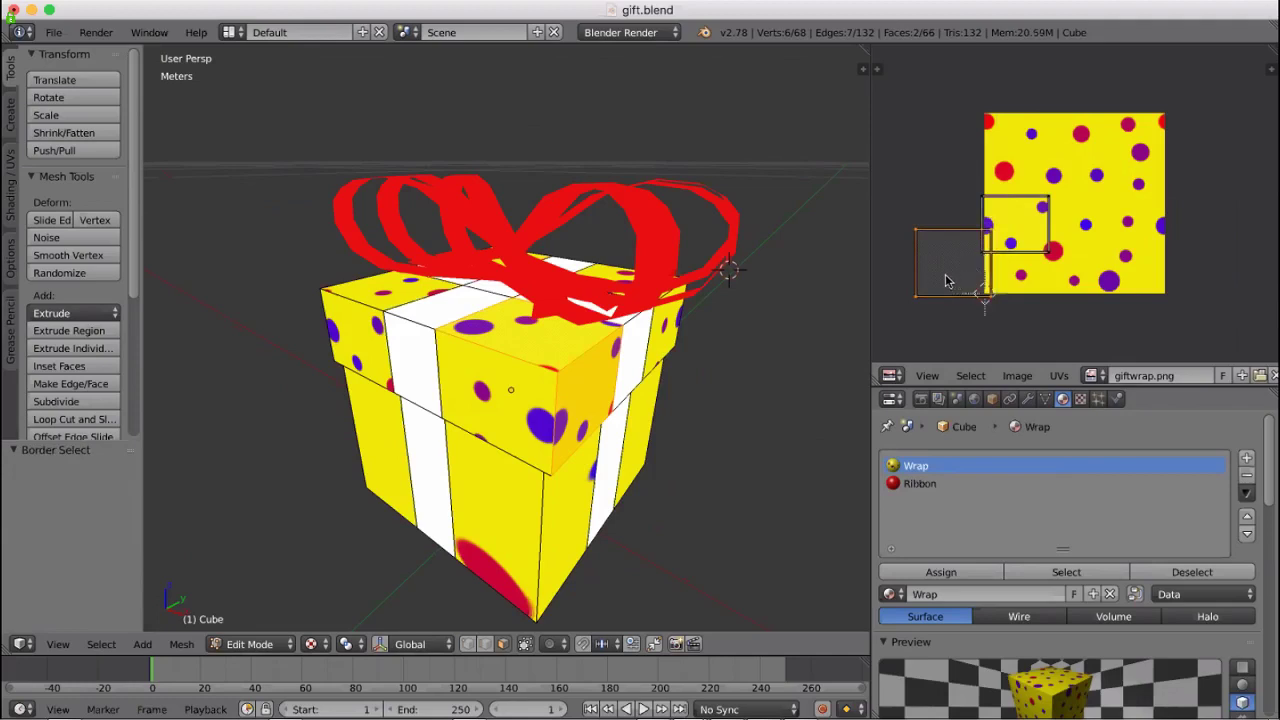
left_click(949, 268)
key("g")
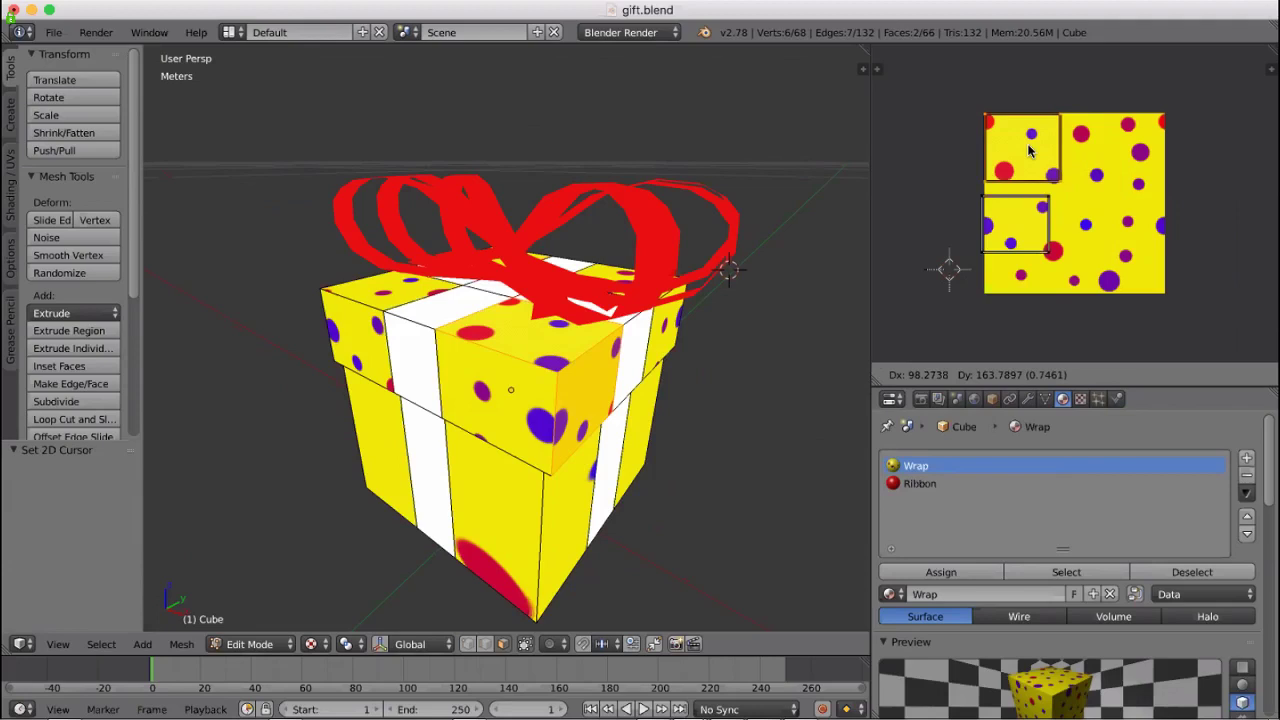
Drop the UV face on the image's top-left corner, then enlarge the lower square to about 1.11
left_click(1030, 150)
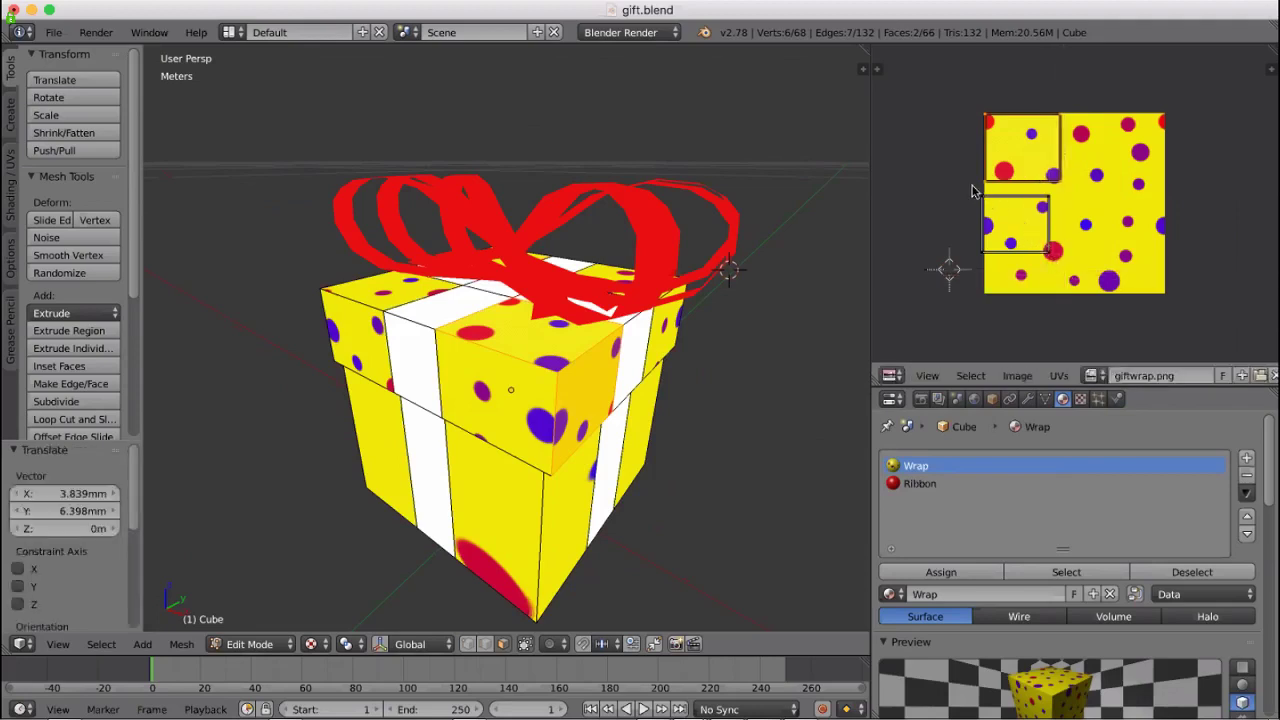
key("a")
key("a")
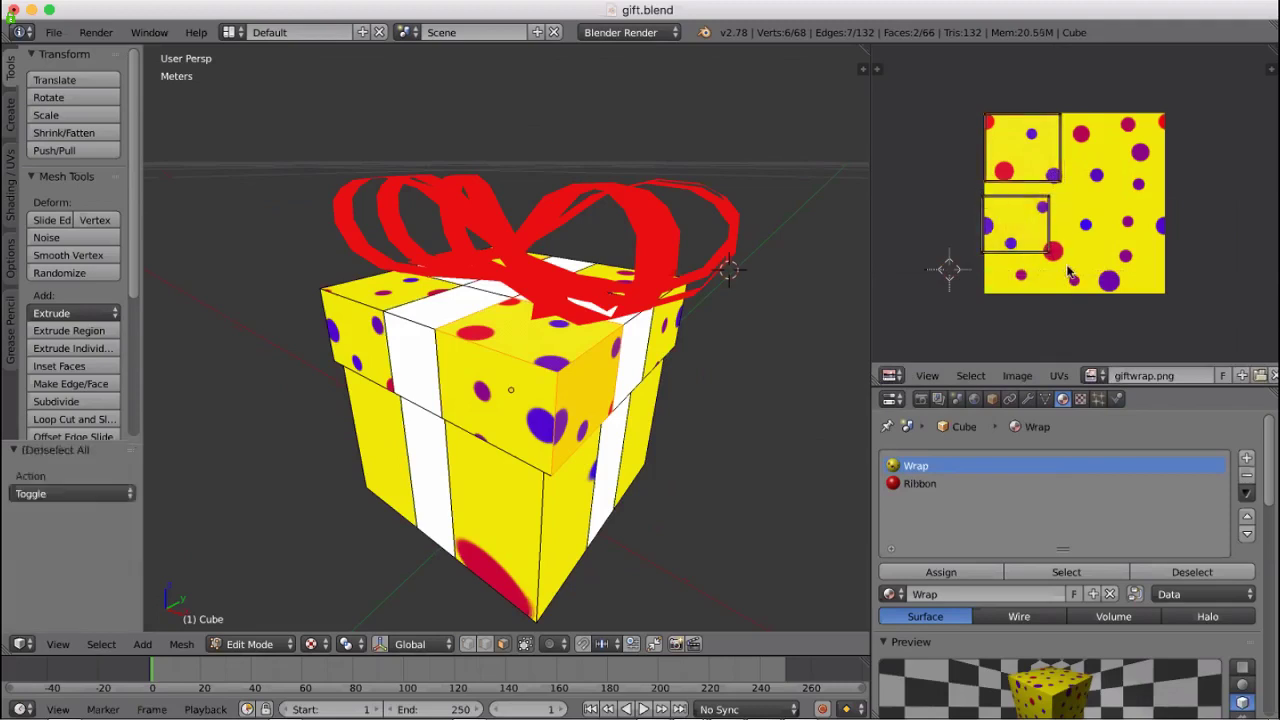
left_click(1063, 273)
key("b")
left_click_drag(1062, 270, 1010, 225)
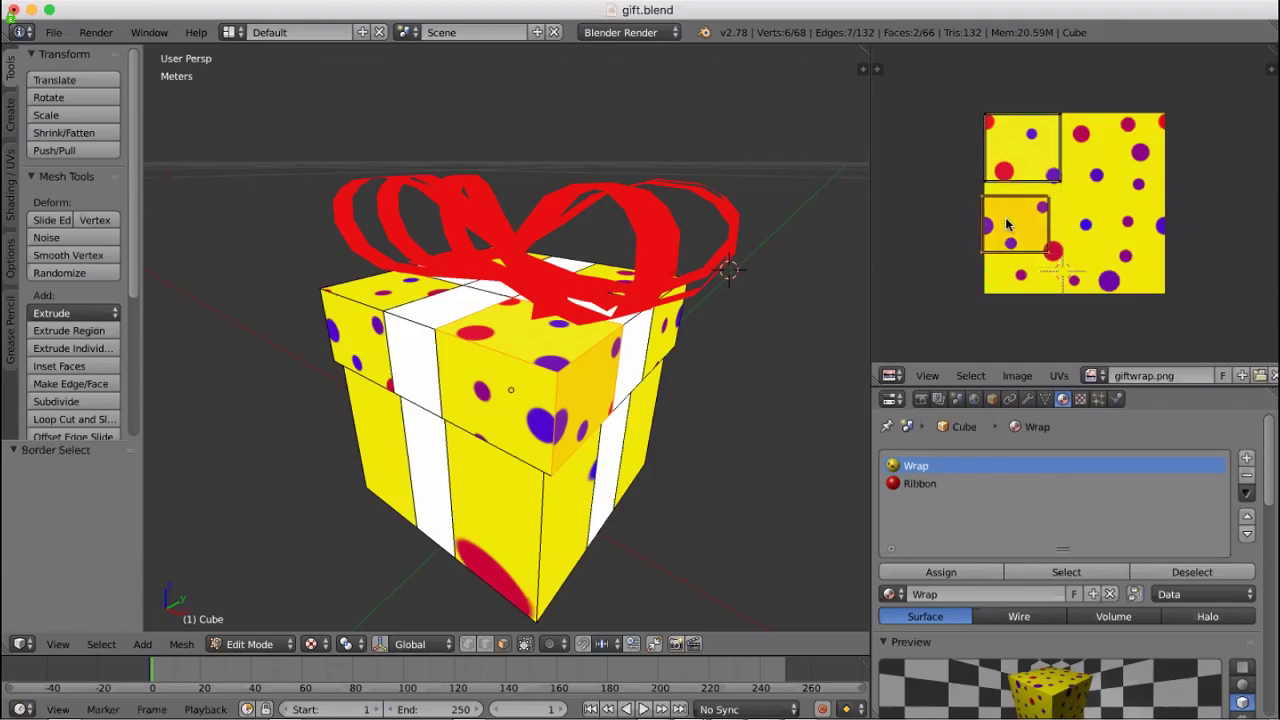
key("g")
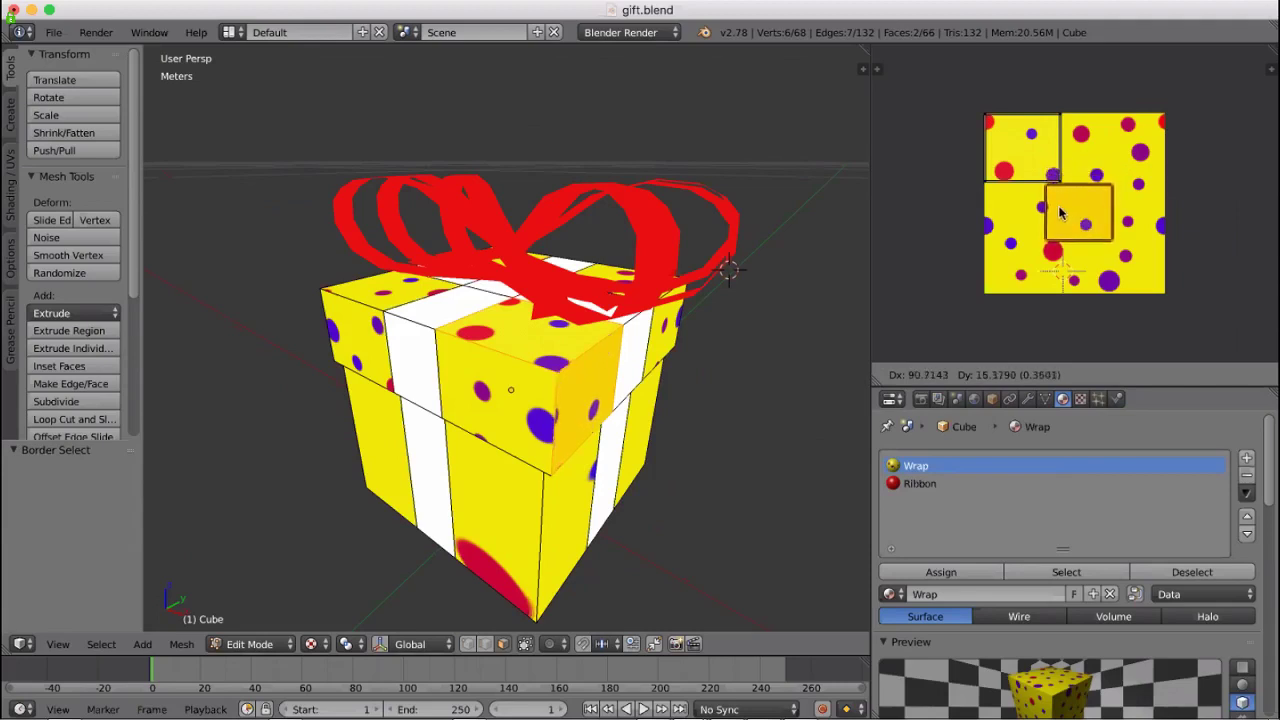
key("s")
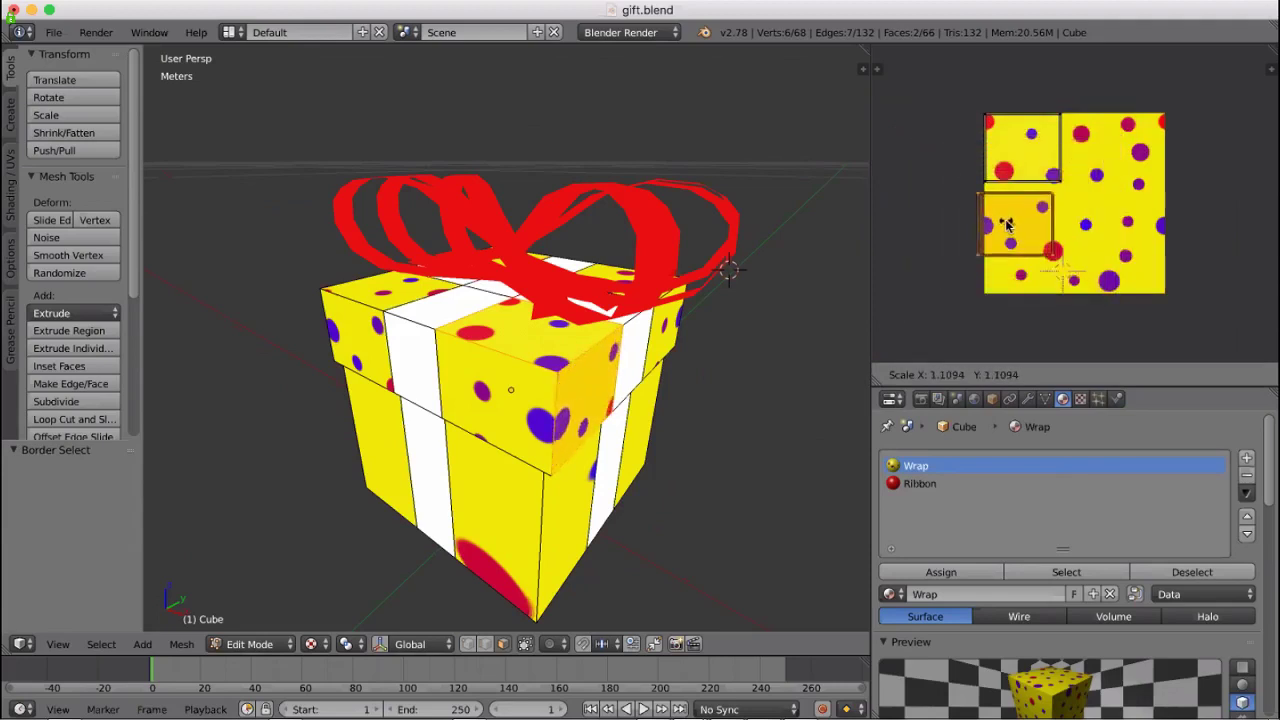
left_click(1011, 227)
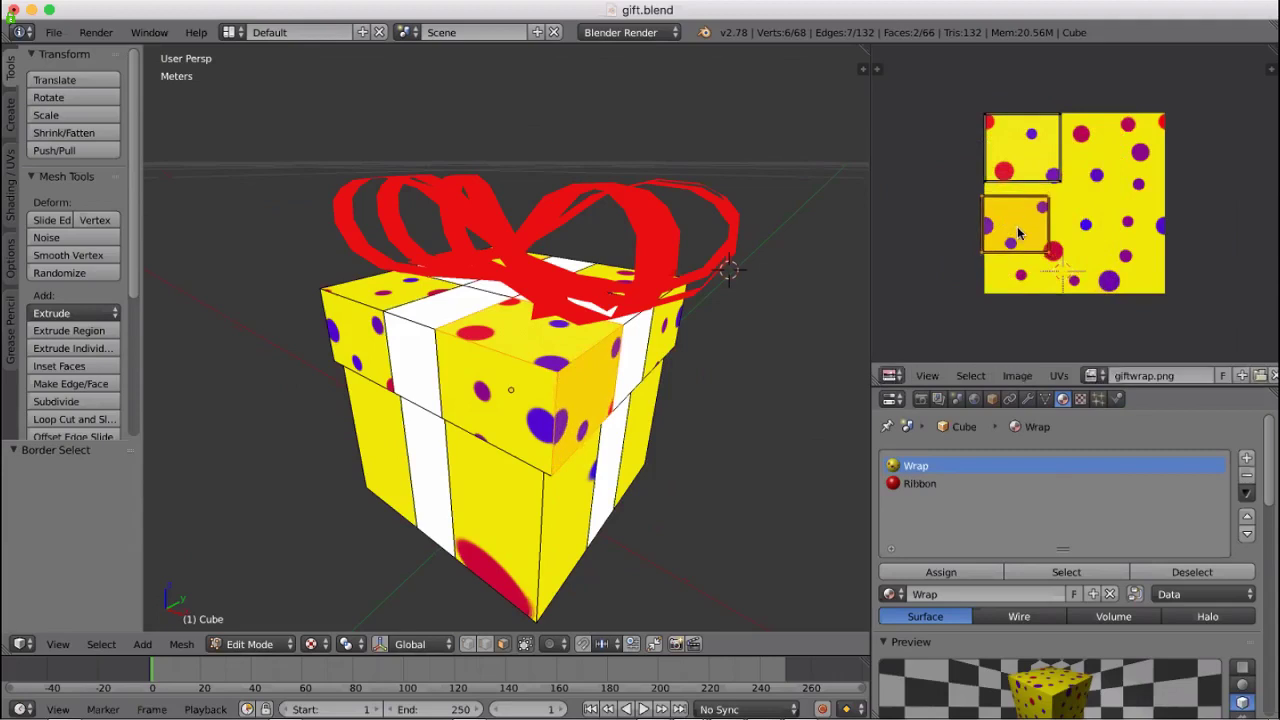
Reselect the lower UV square and slide it left along X toward the image edge
left_click(1059, 376)
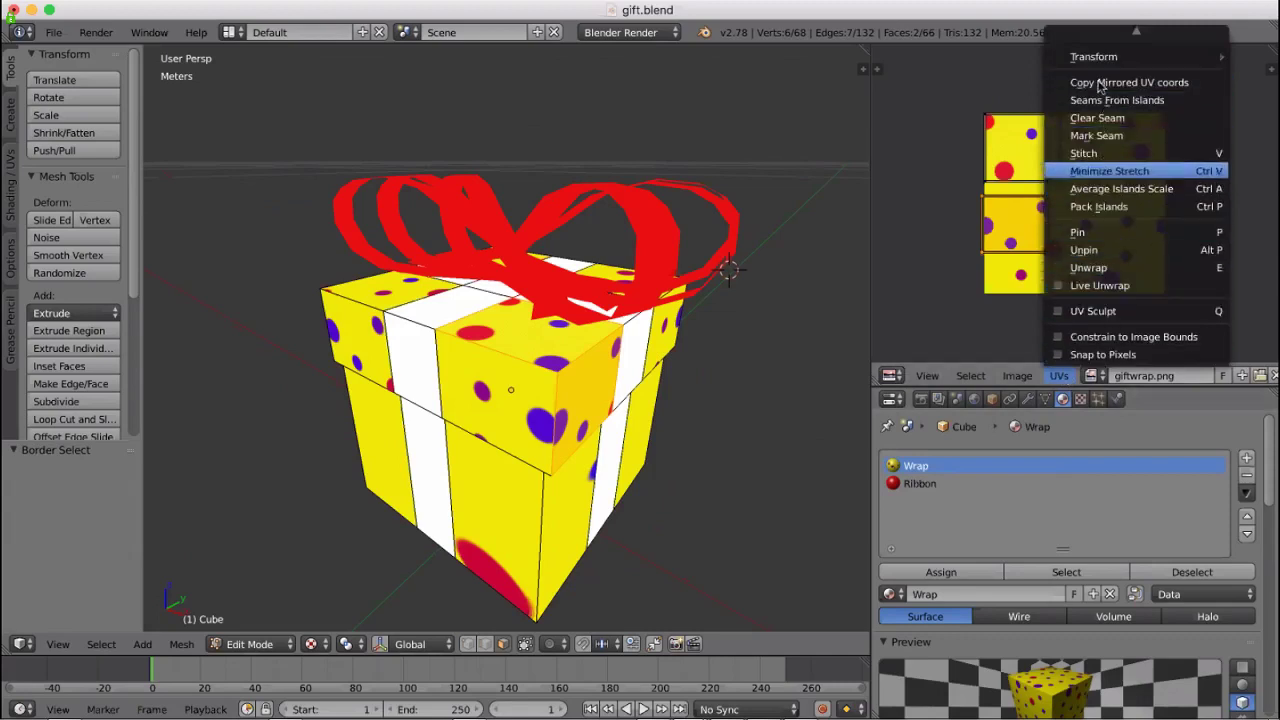
mouse_move(1048, 64)
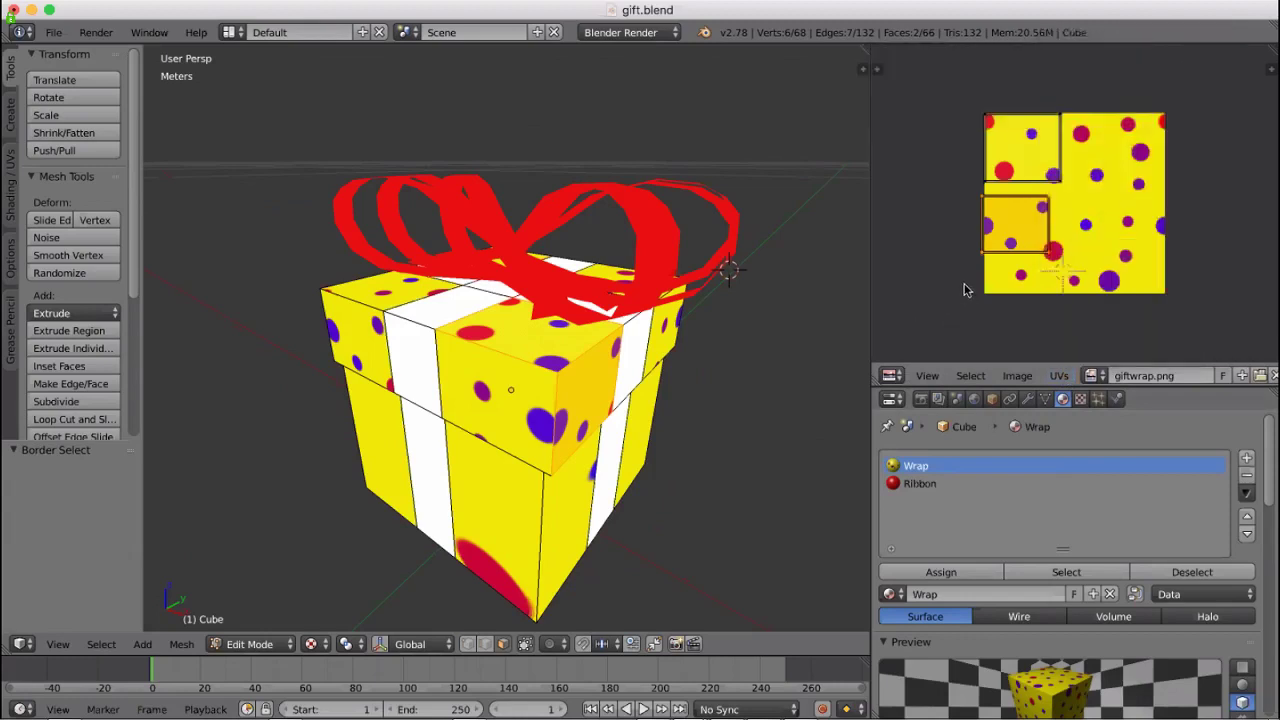
key("a")
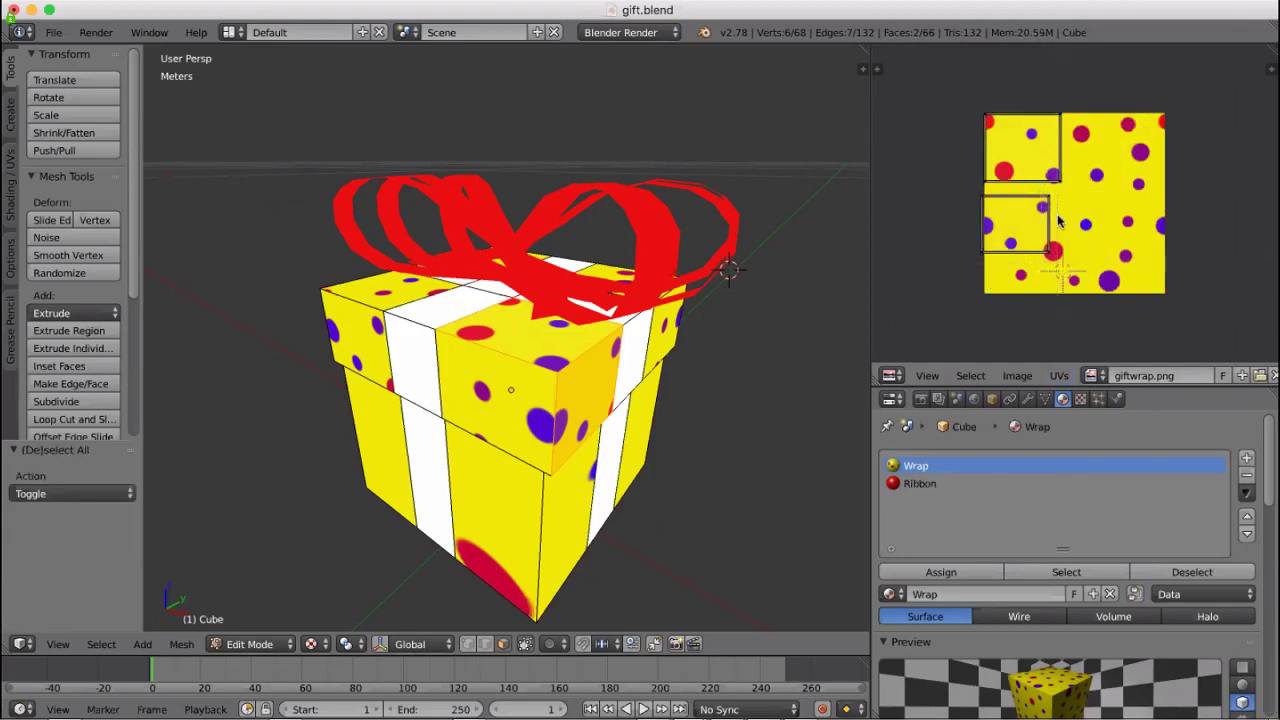
left_click_drag(1058, 221, 1056, 220)
key("g")
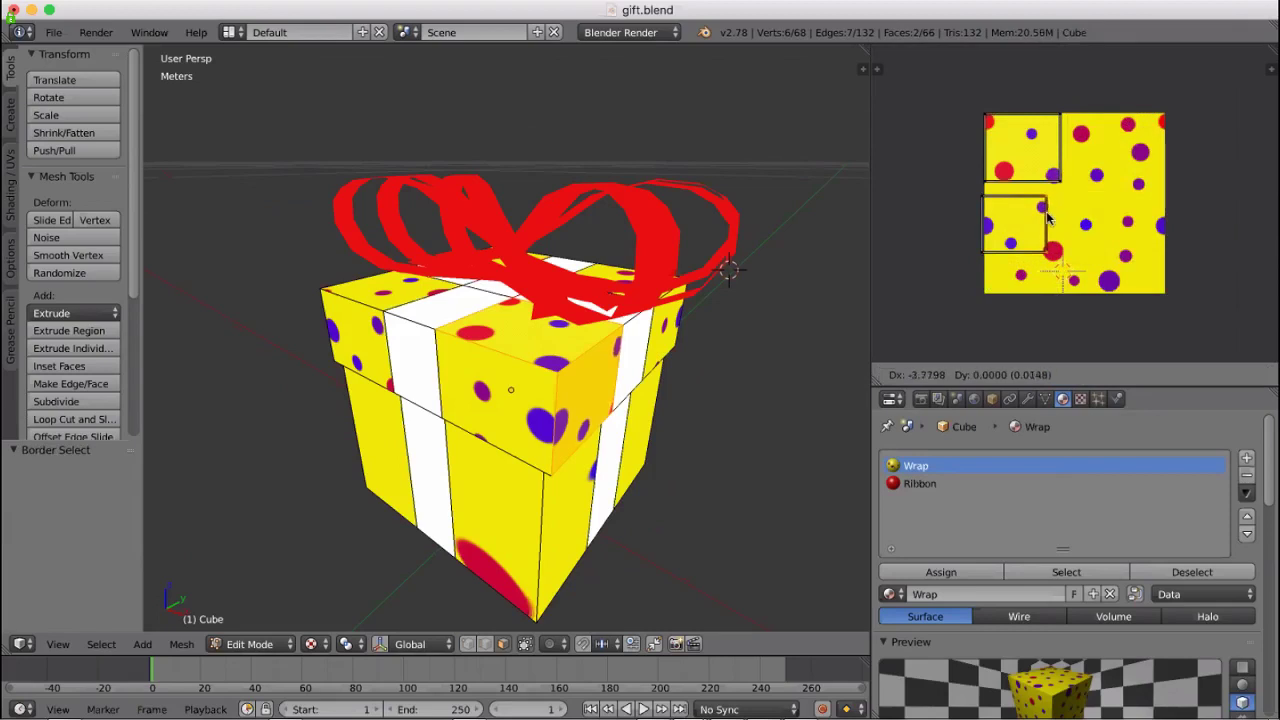
key("y")
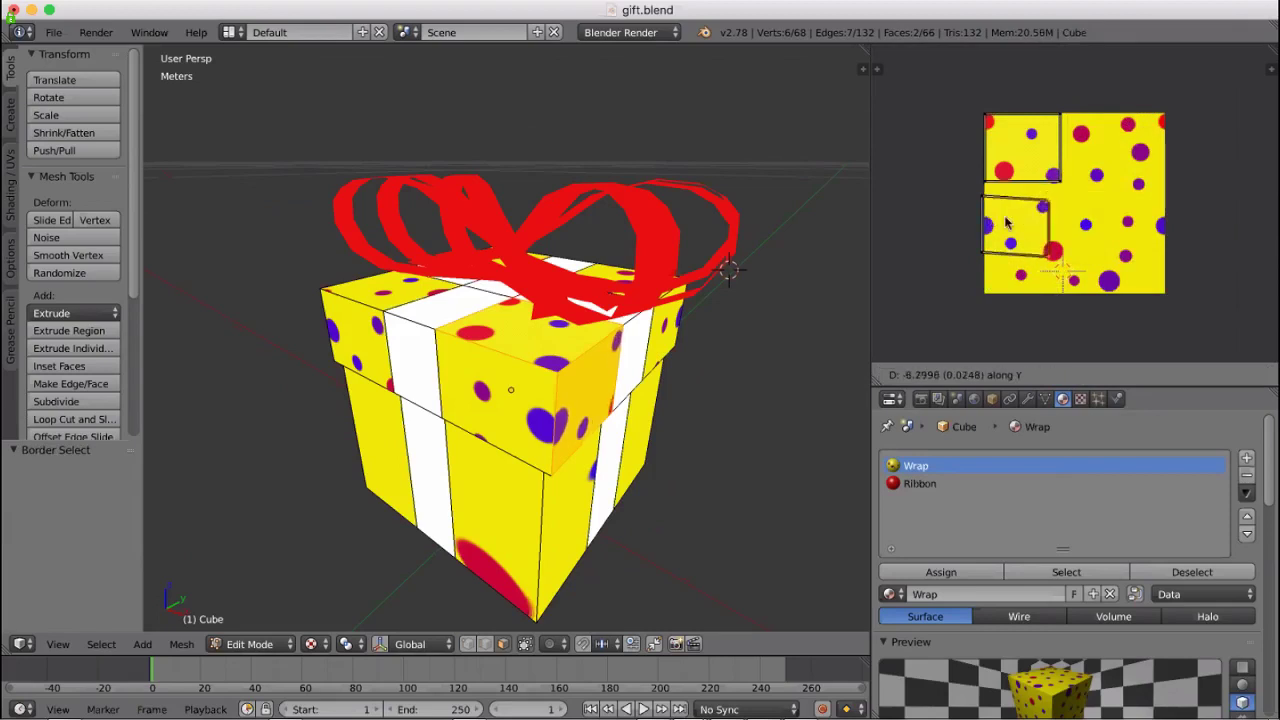
key("x")
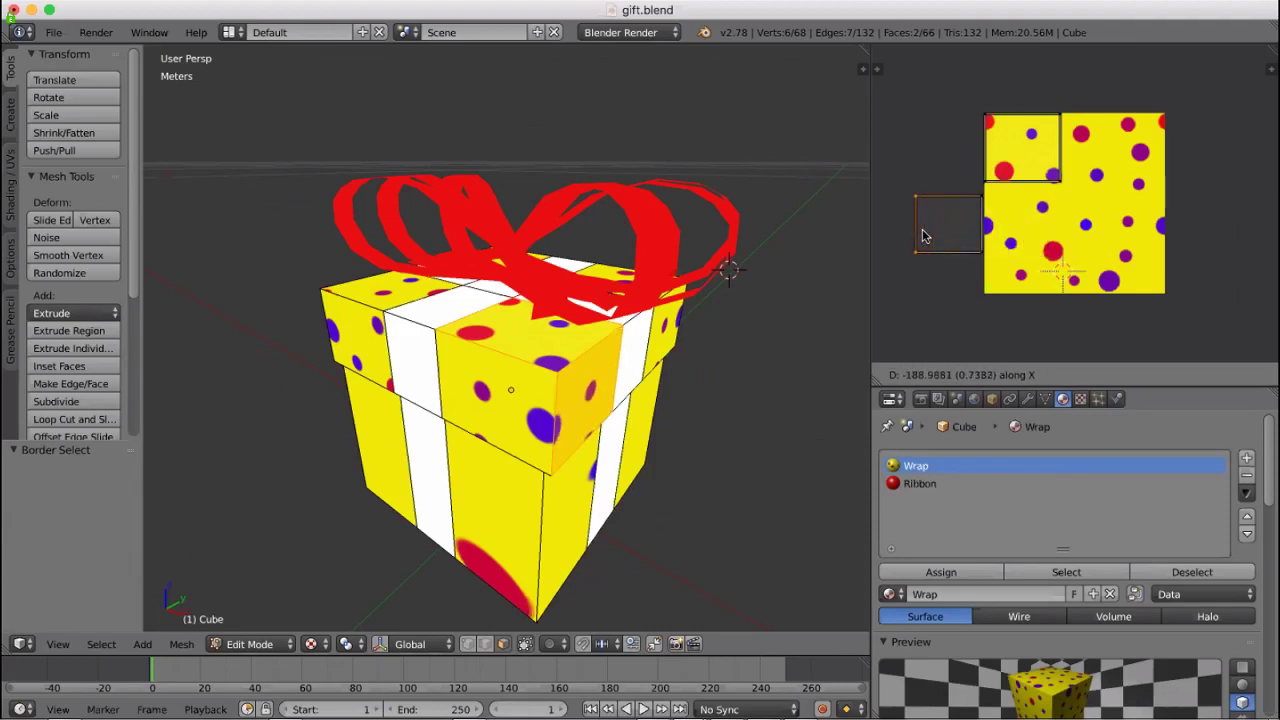
left_click(923, 236)
key("b")
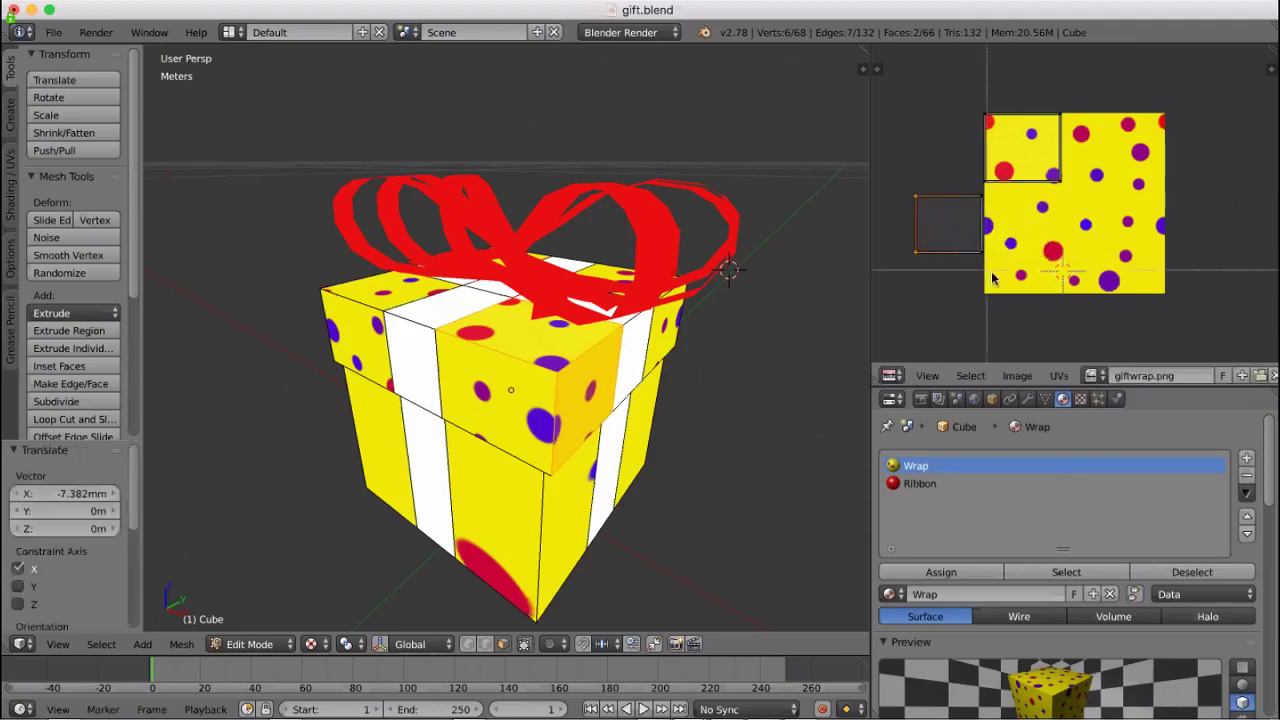
left_click_drag(984, 268, 912, 201)
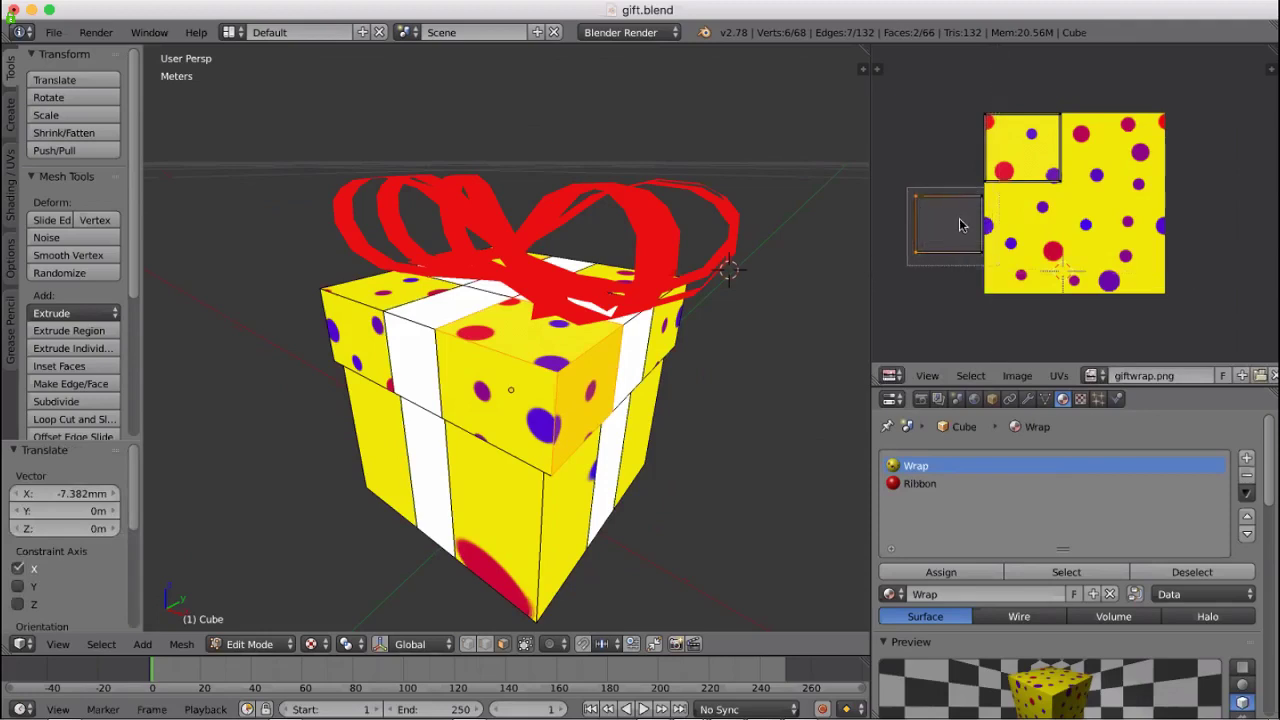
key("g")
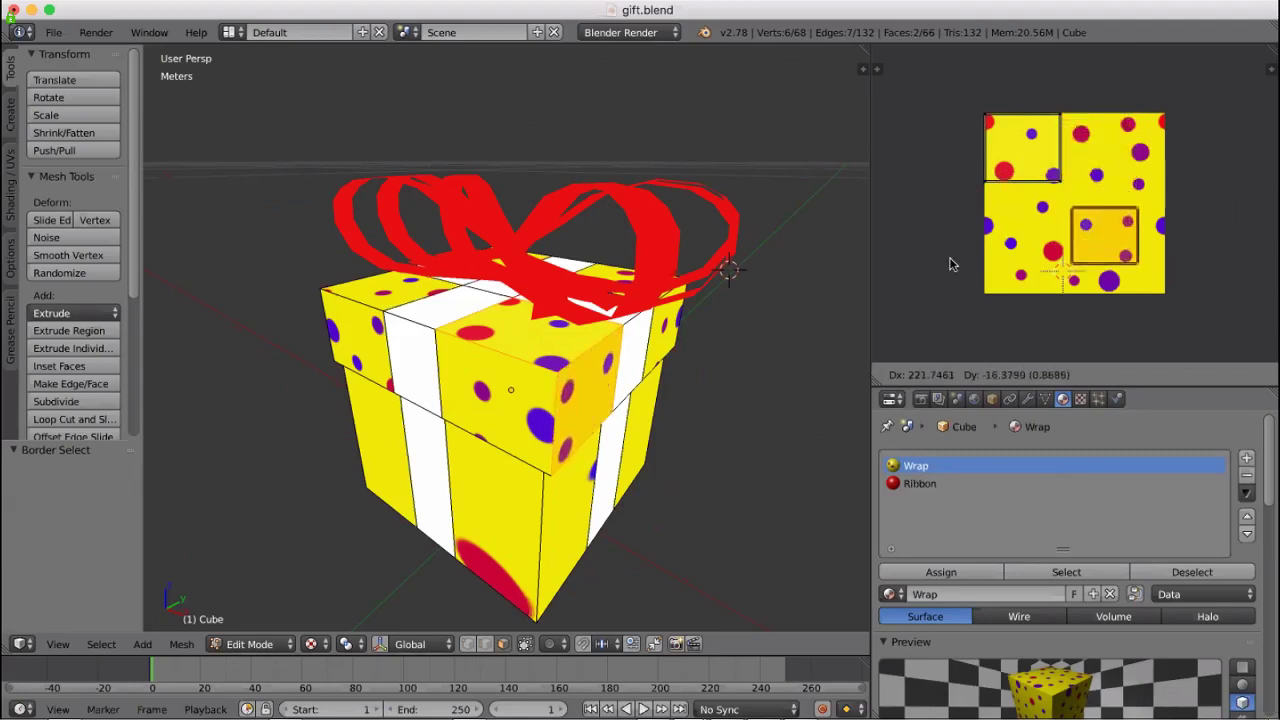
key("r")
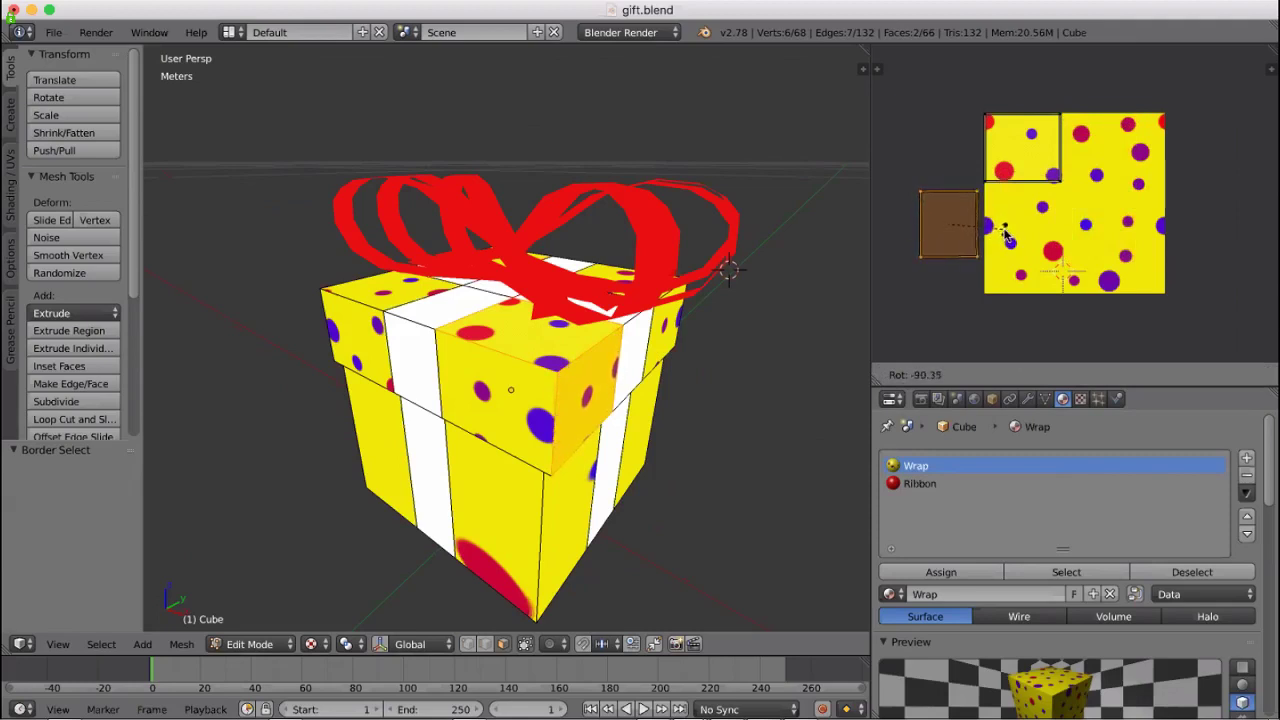
left_click(1005, 235)
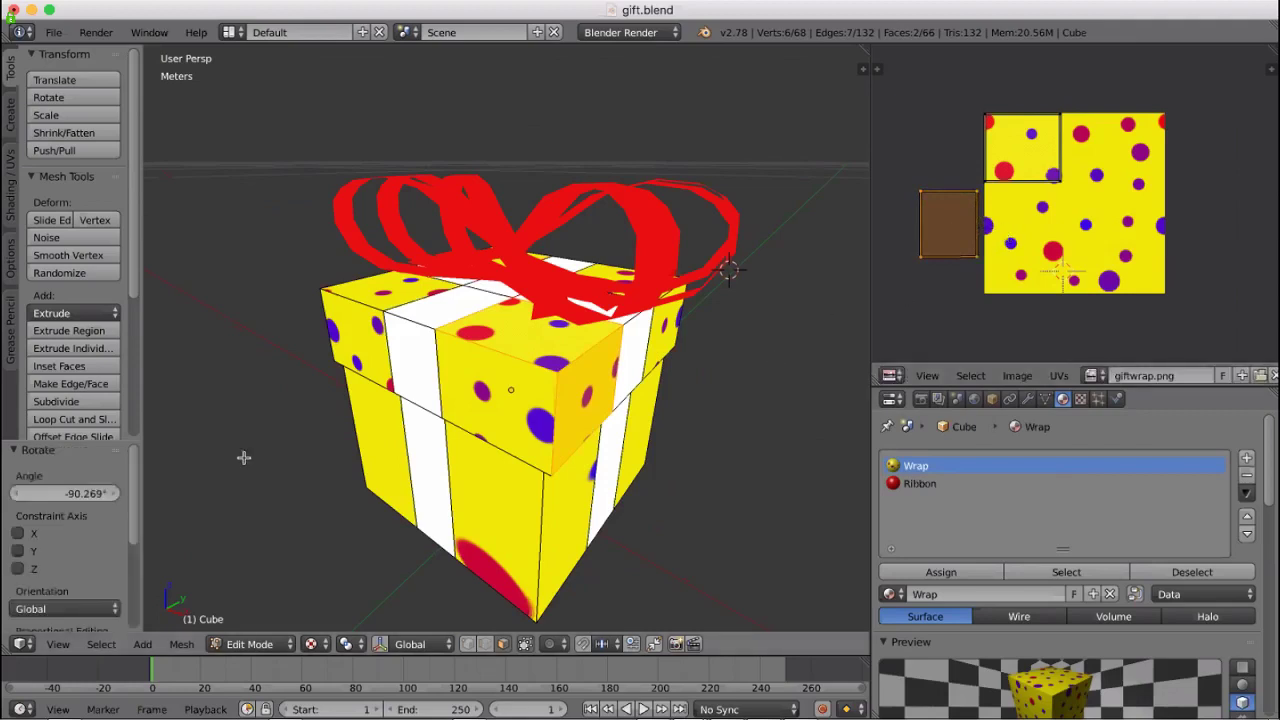
left_click(86, 494)
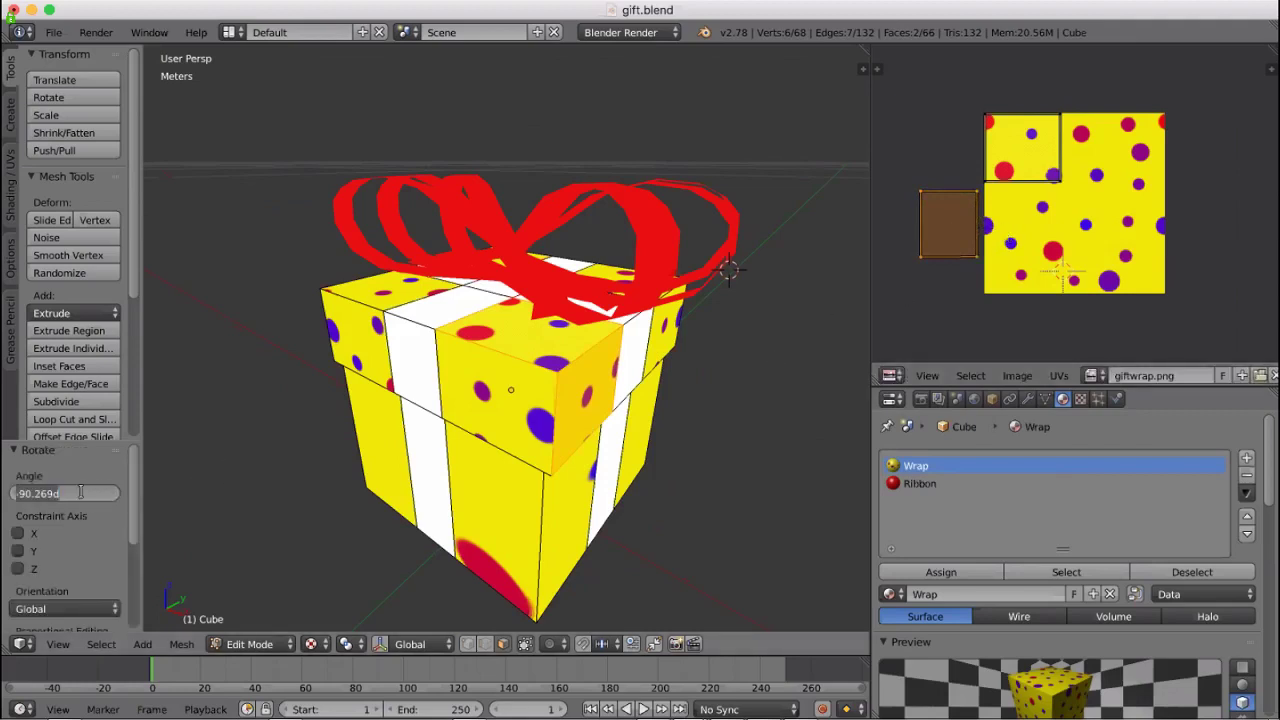
left_click(115, 491)
key("Return")
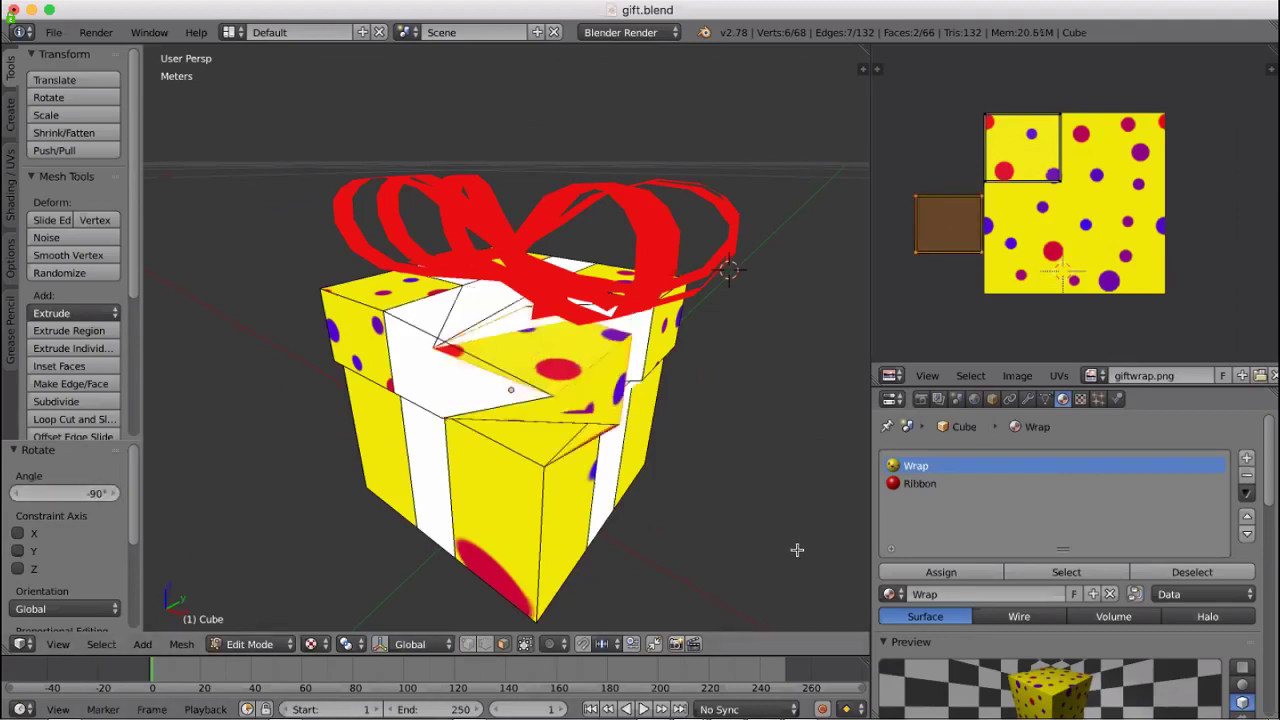
key("g")
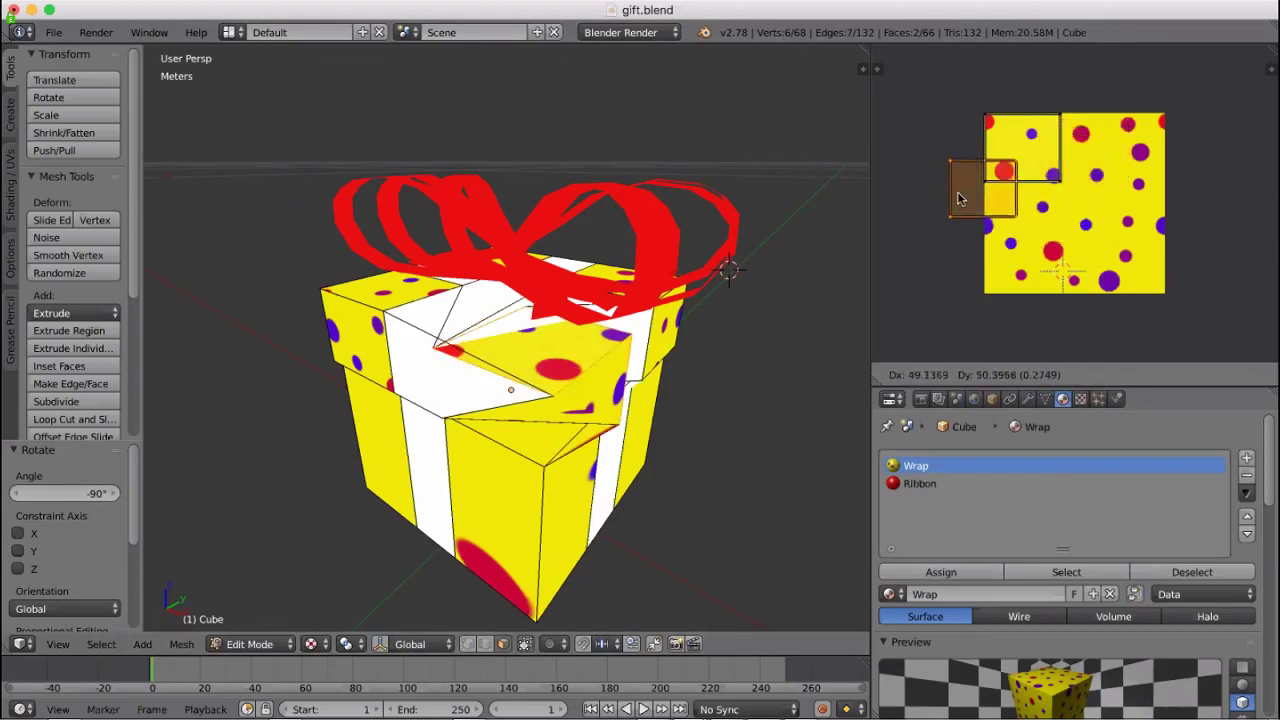
left_click(952, 212)
key("ctrl+z")
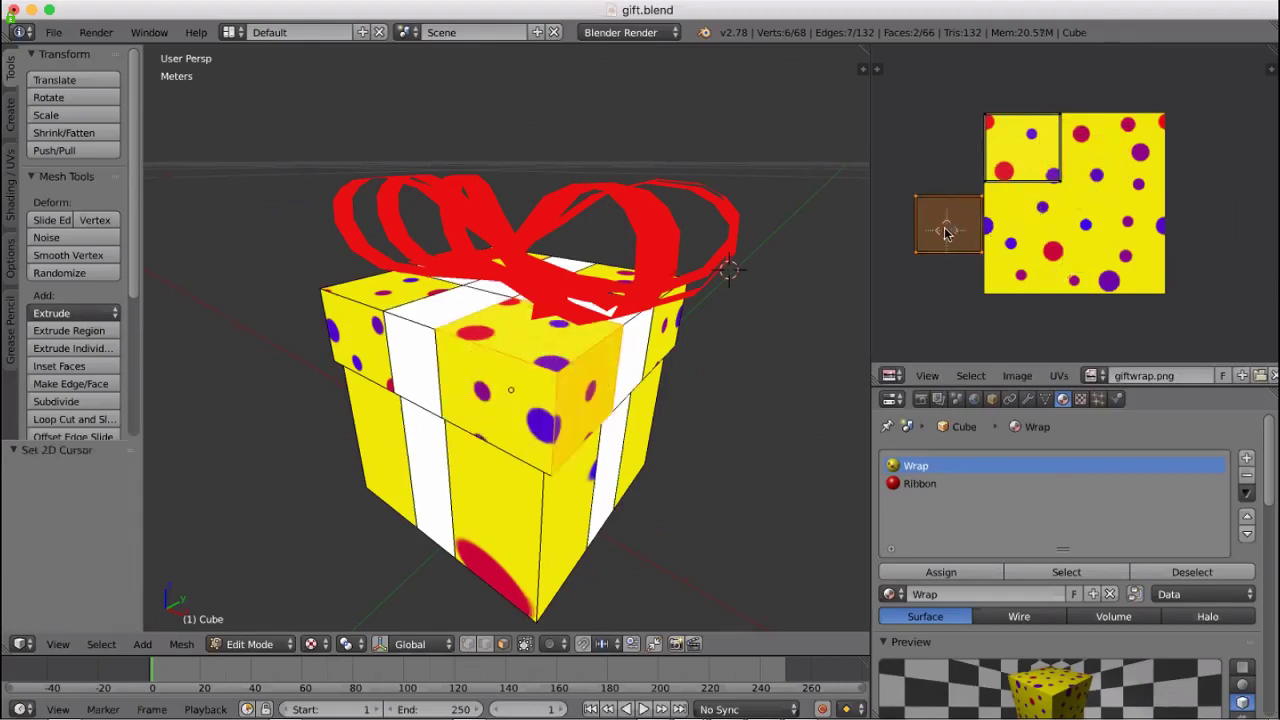
Rotate the UV island 90° and start moving it over the texture's centre
key("r")
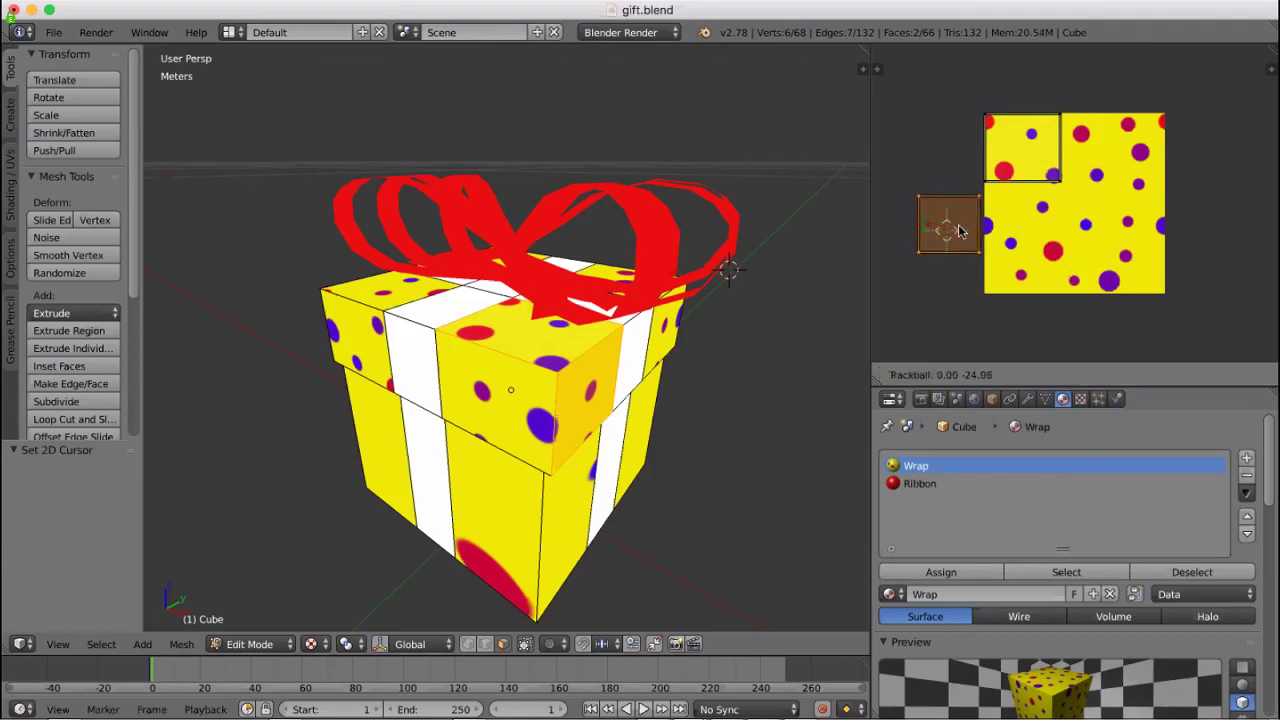
key("r")
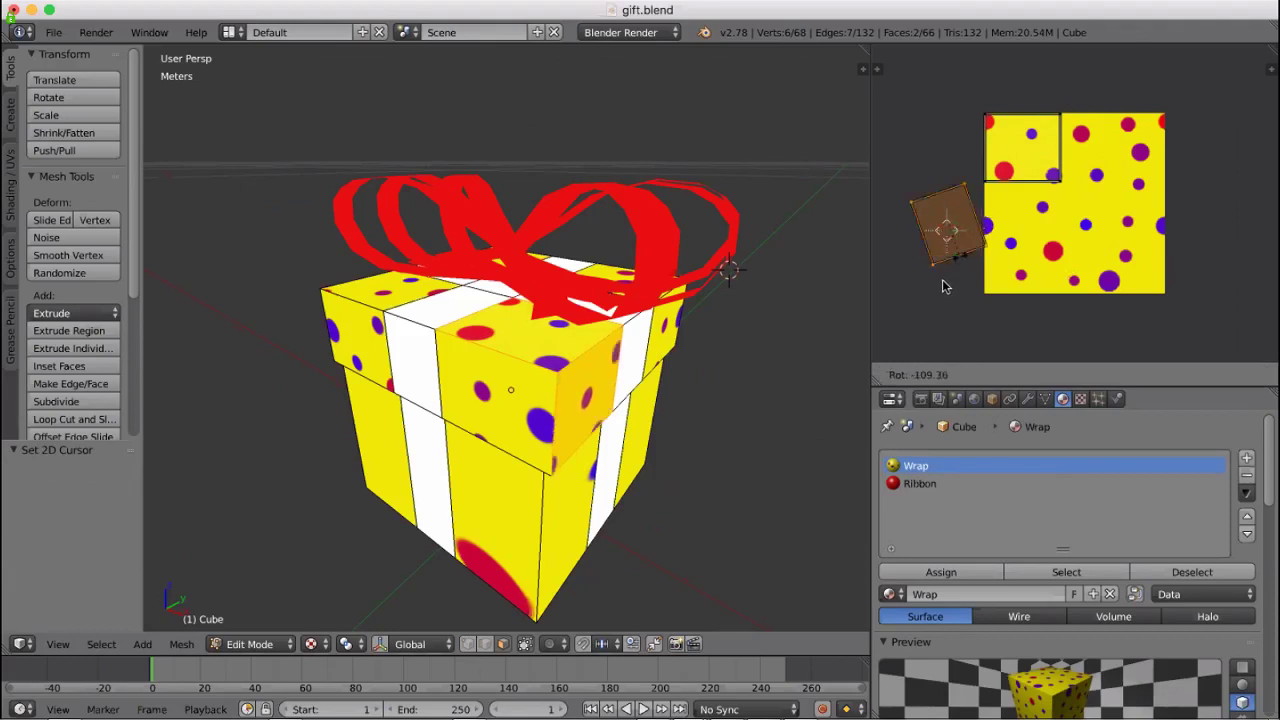
left_click(1002, 253)
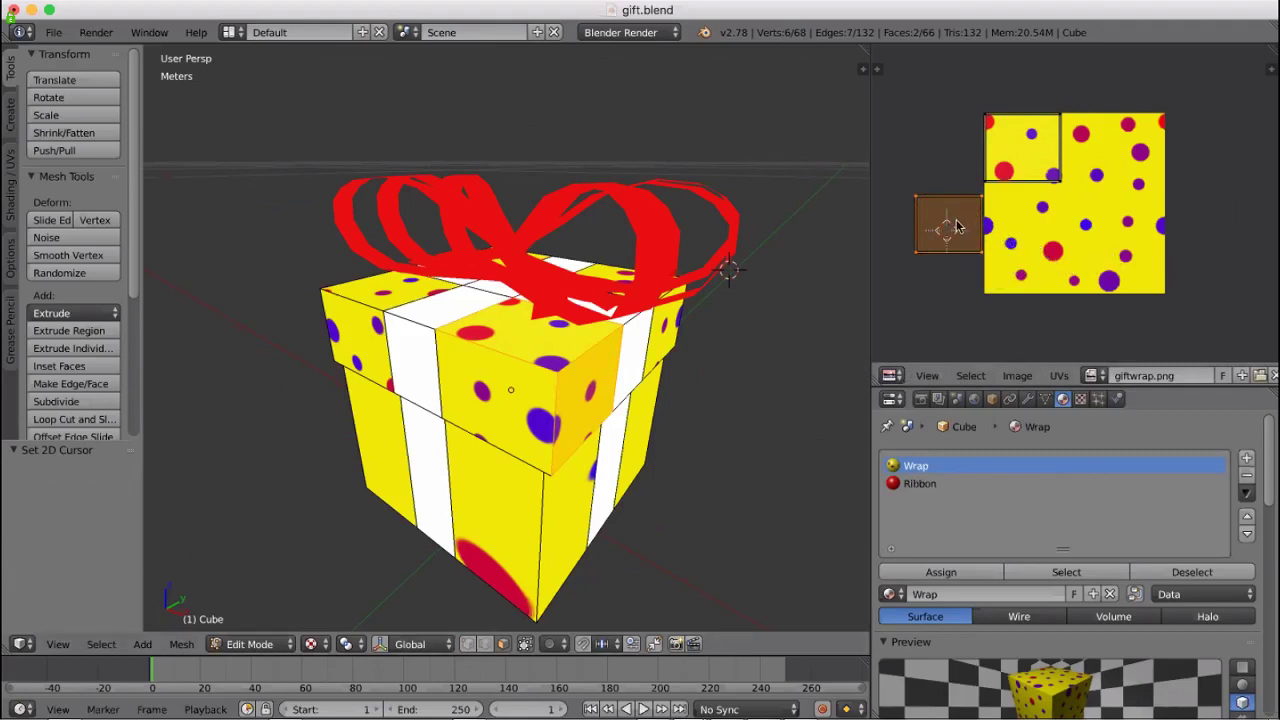
key("r")
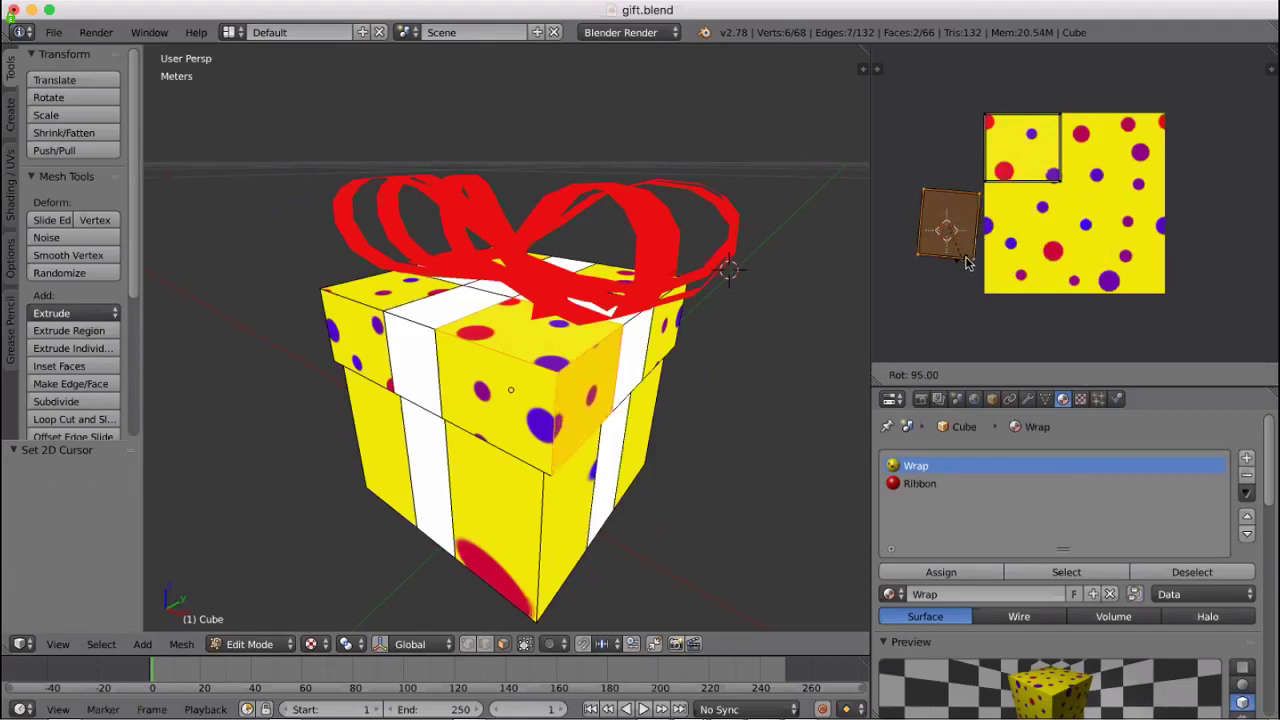
left_click(964, 258)
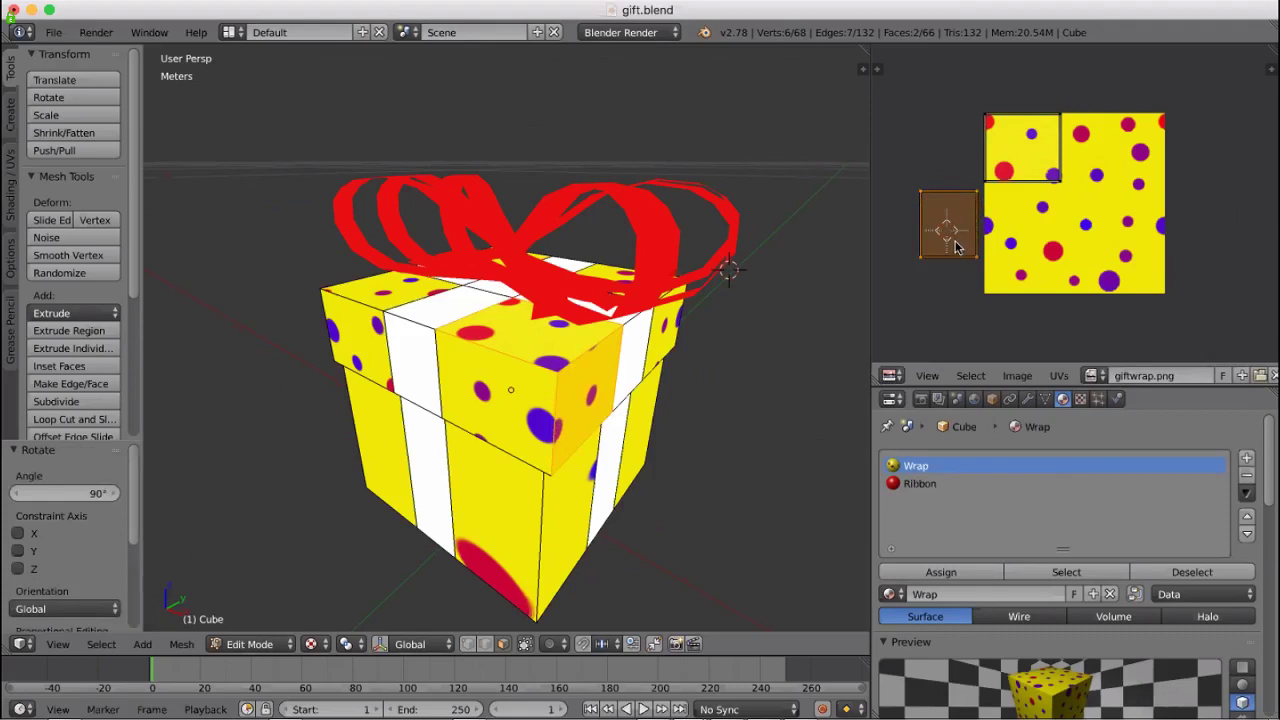
key("g")
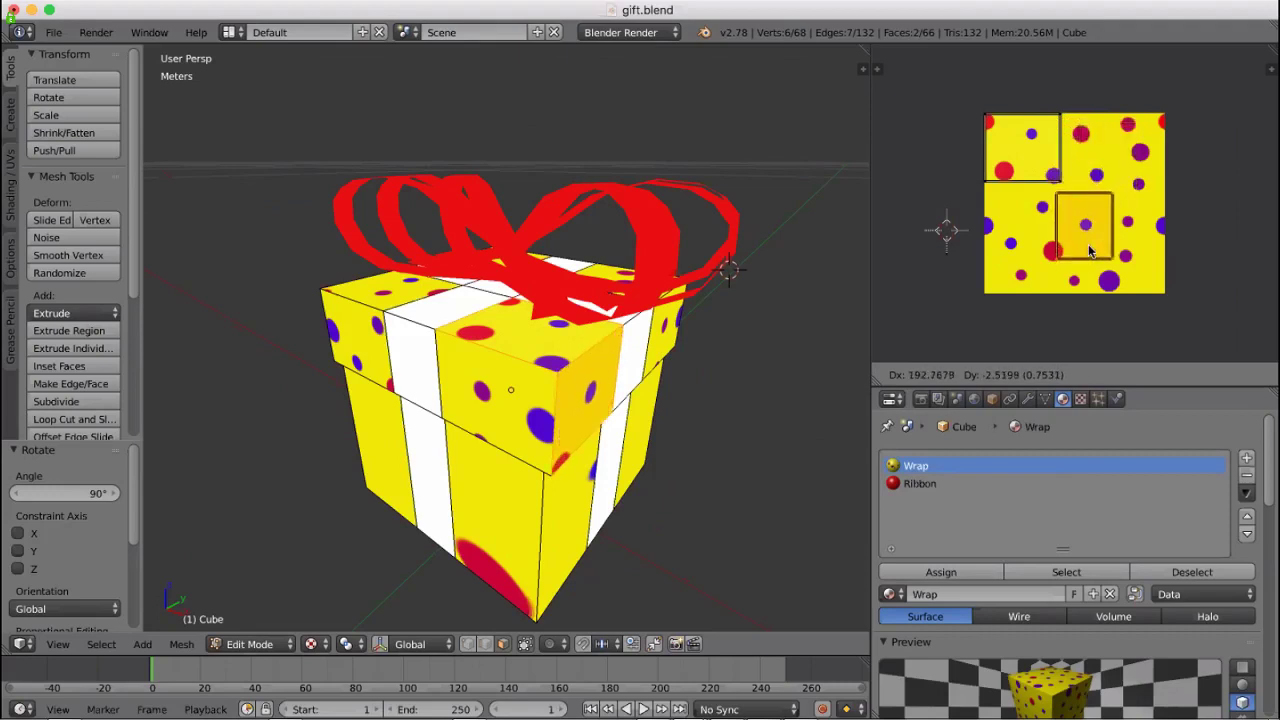
Finish the island's rotation at 0° and place it on the texture
key("r")
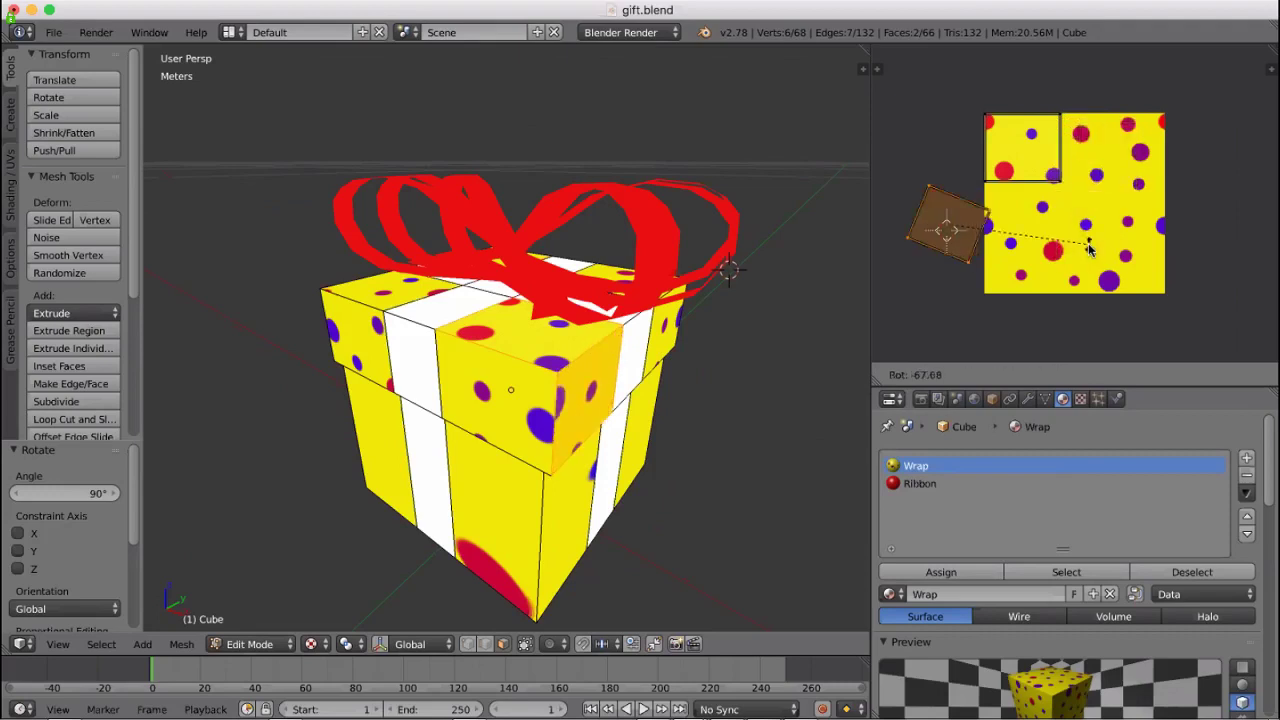
left_click(962, 252)
key("g")
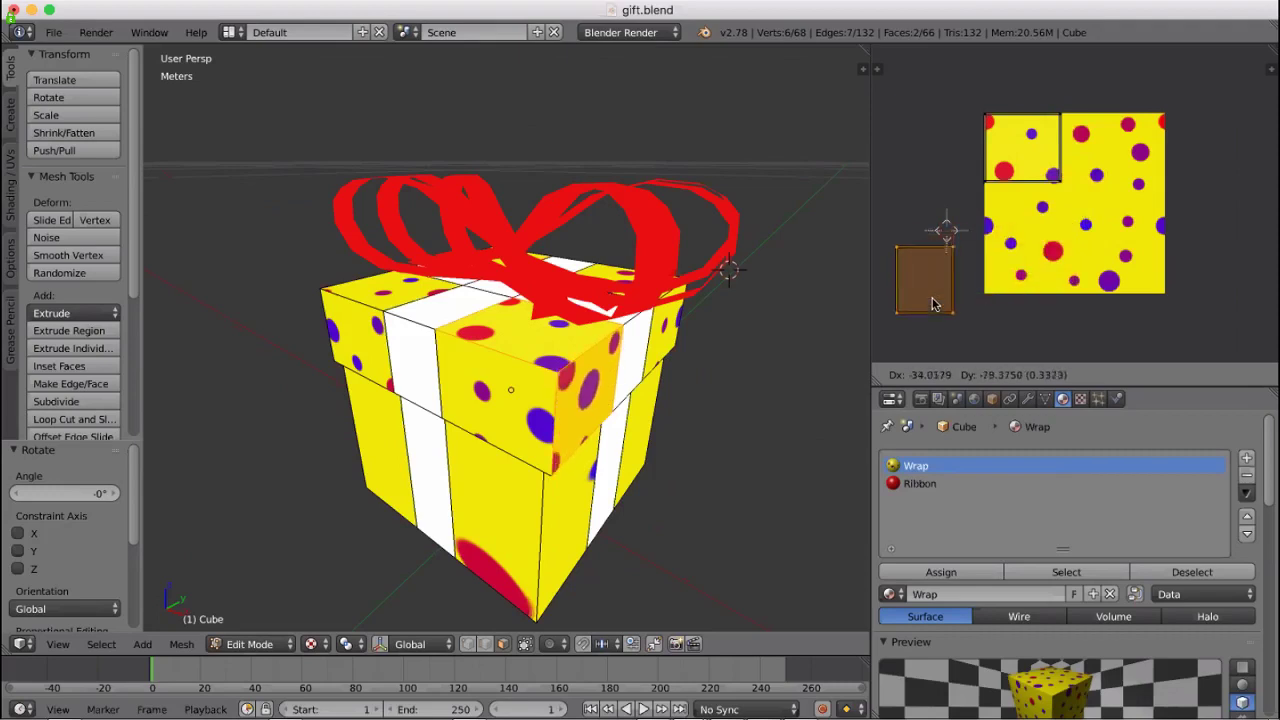
left_click(936, 310)
Turn the island 180° and move it toward the texture's upper middle
key("r")
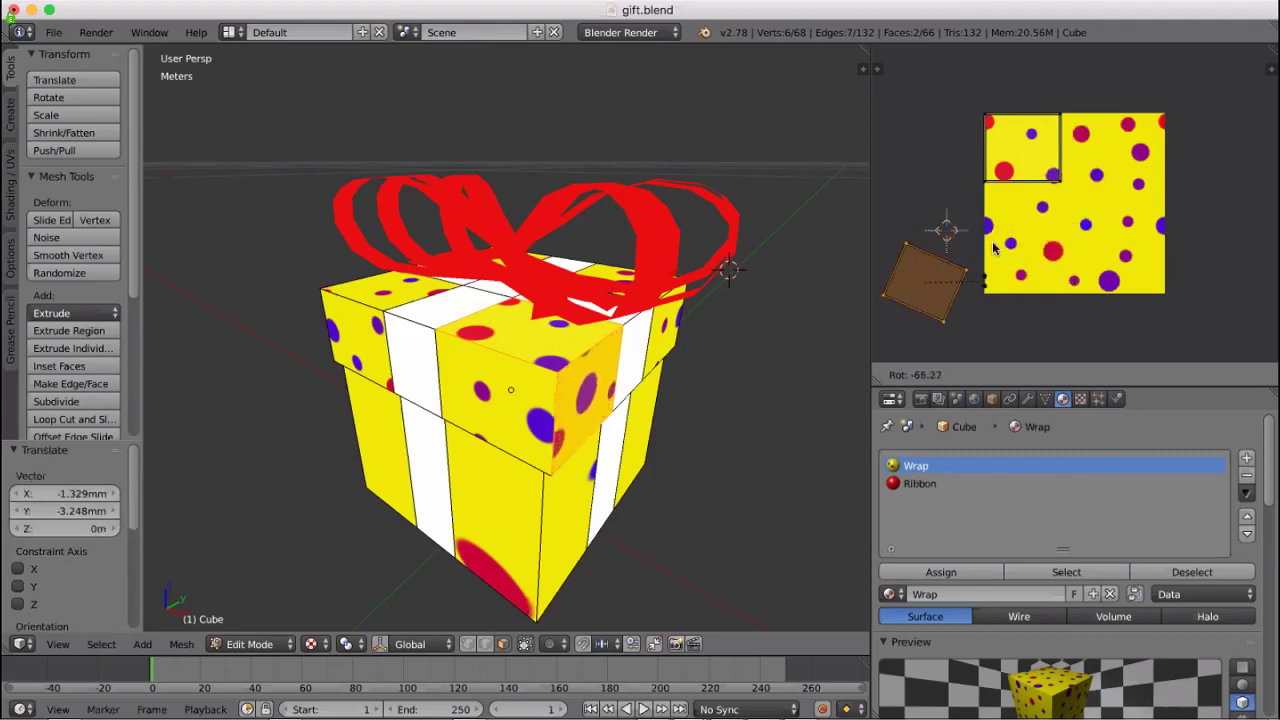
left_click(884, 207)
key("g")
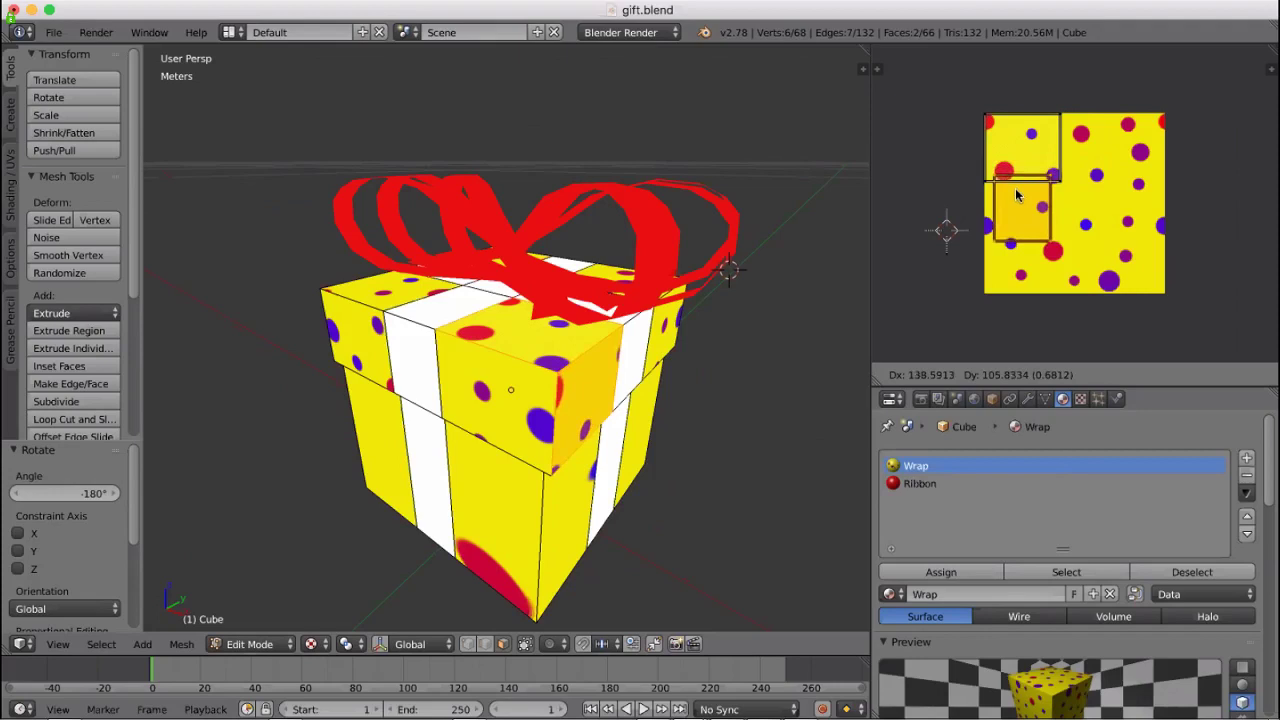
key("r")
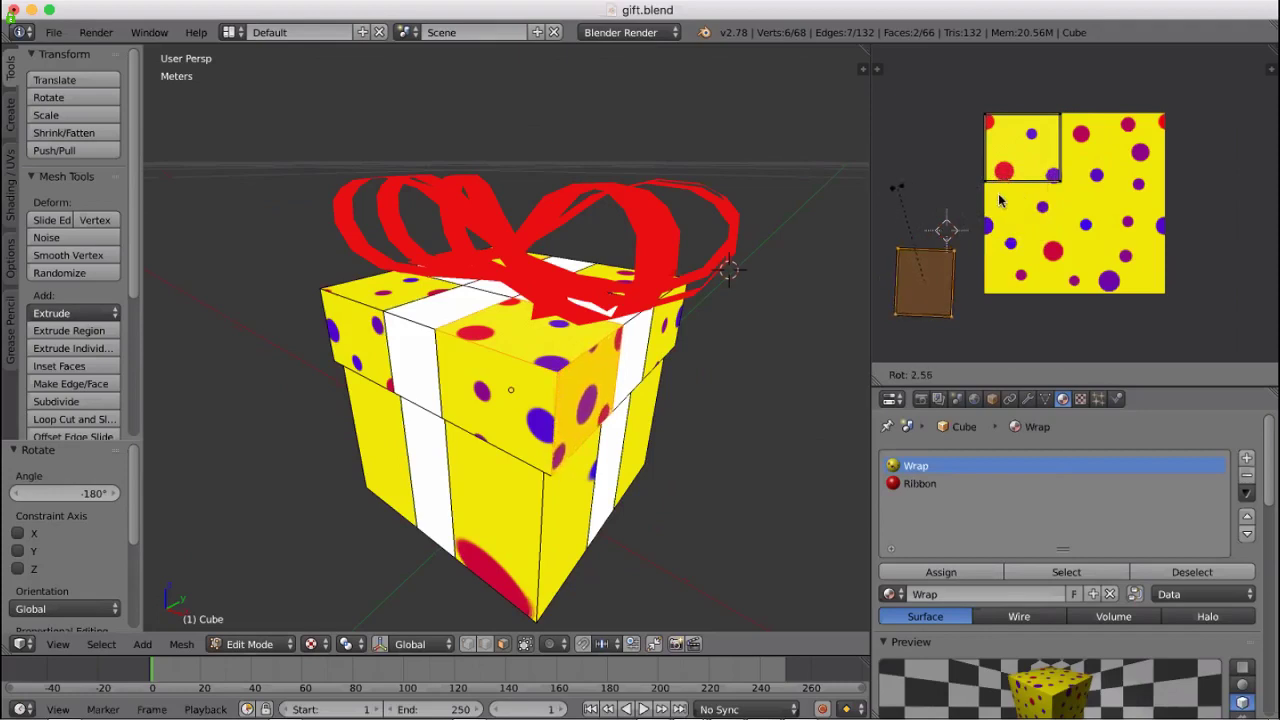
right_click(926, 291)
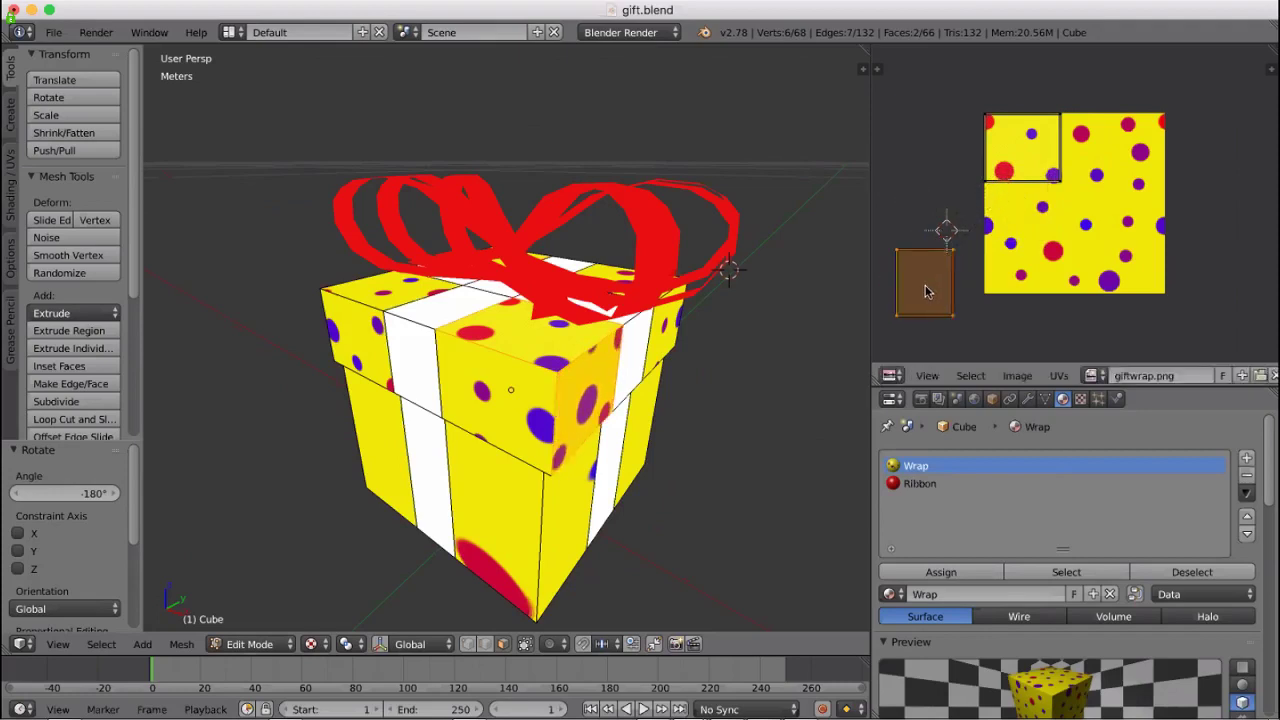
key("g")
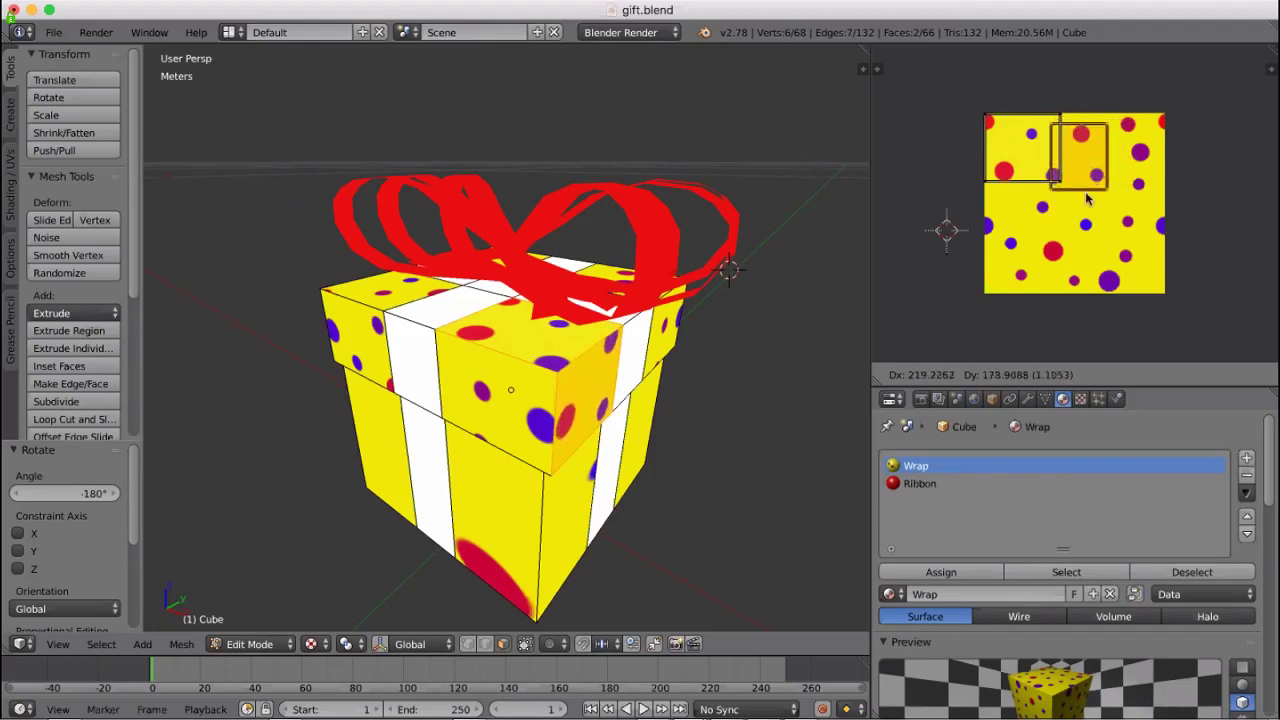
Mirror the island along X and drop it just off the texture's right edge
left_click(1086, 236)
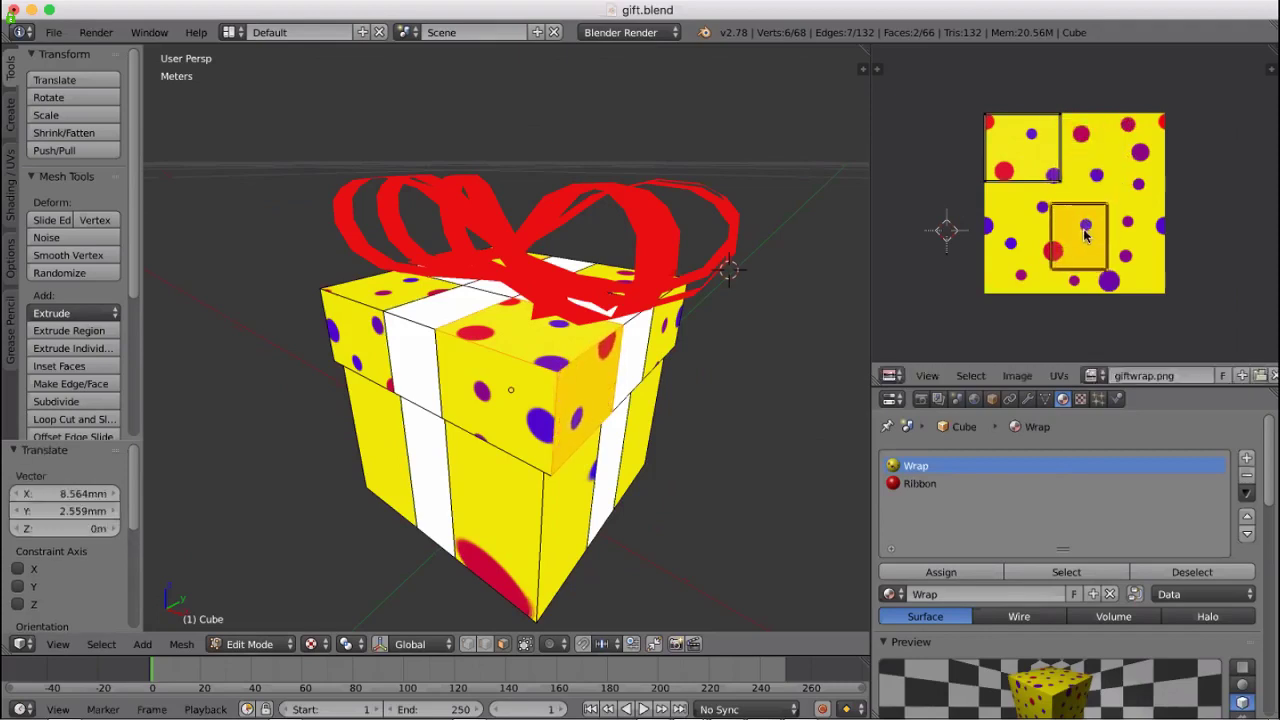
left_click(1203, 227)
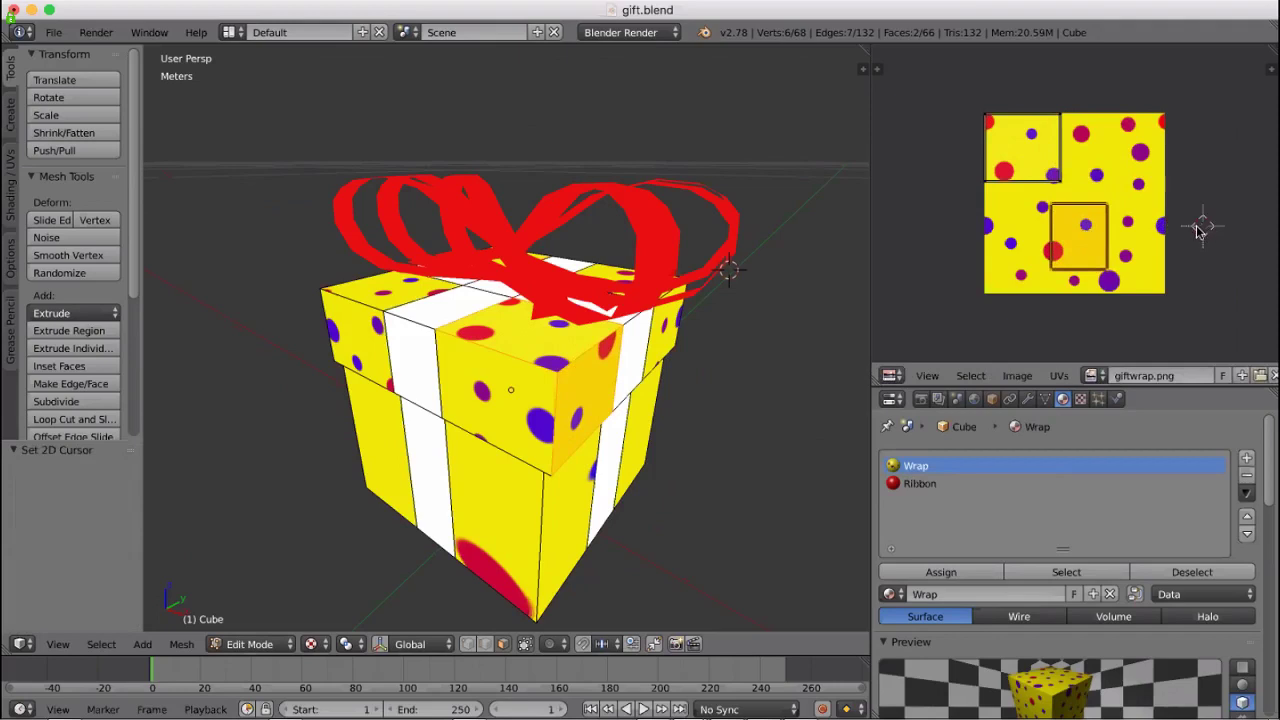
key("ctrl+m")
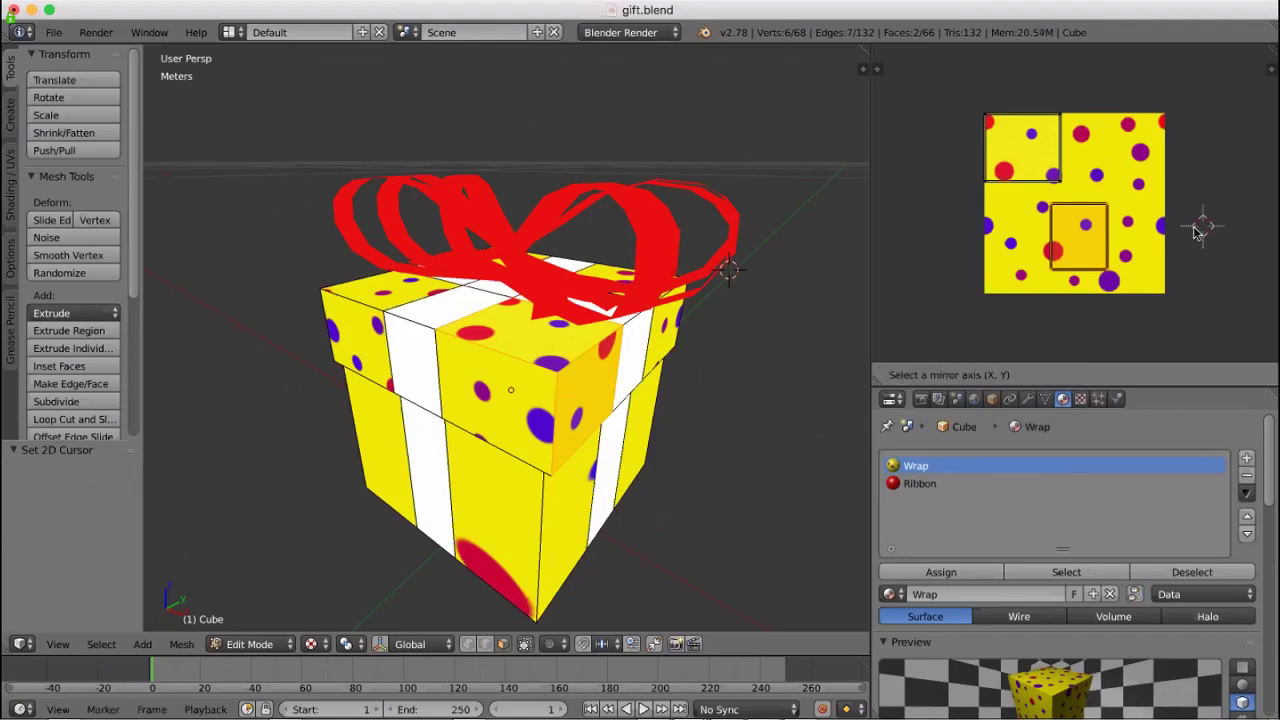
key("x")
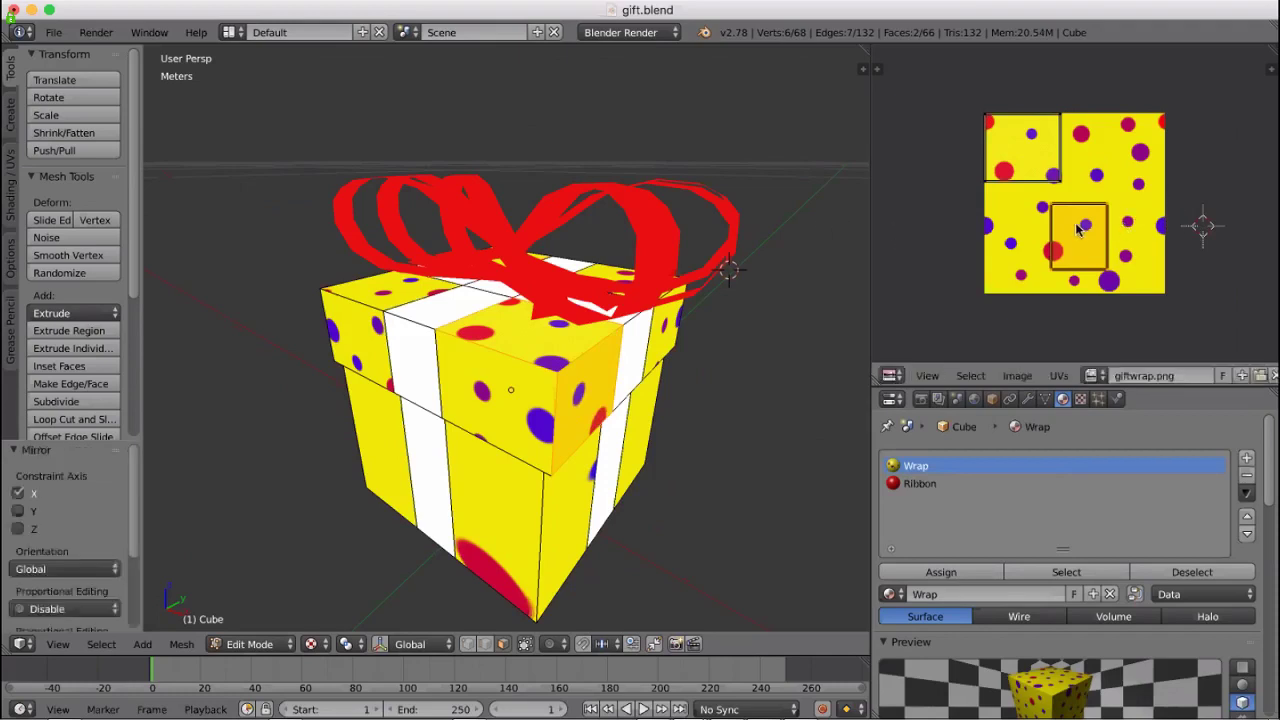
key("g")
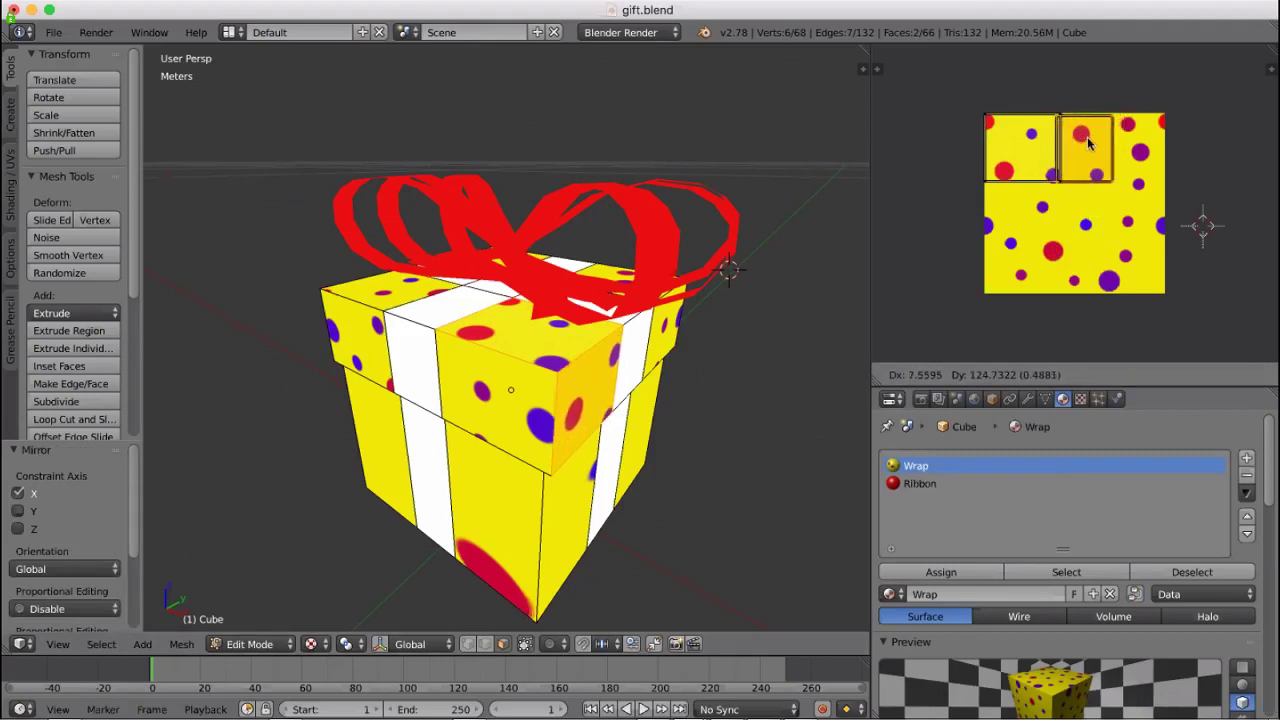
left_click(1208, 287)
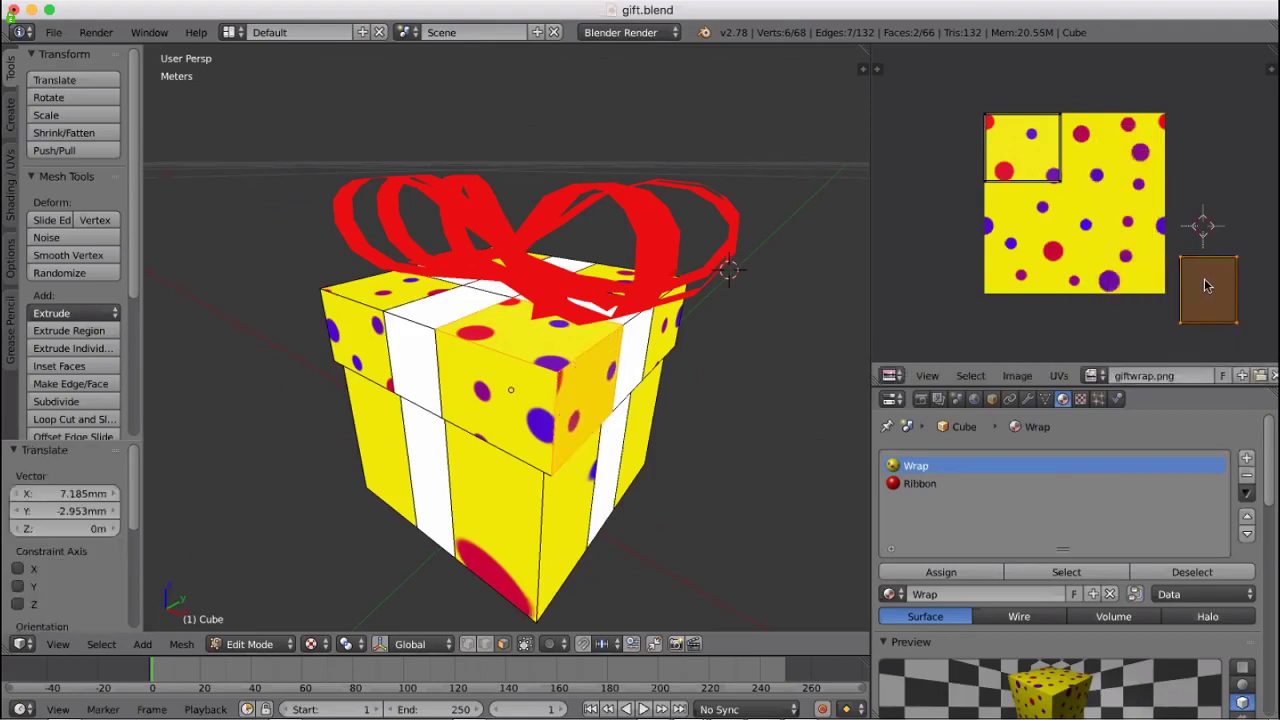
Narrow the island along X, drop it mid-texture and mirror it horizontally
key("s")
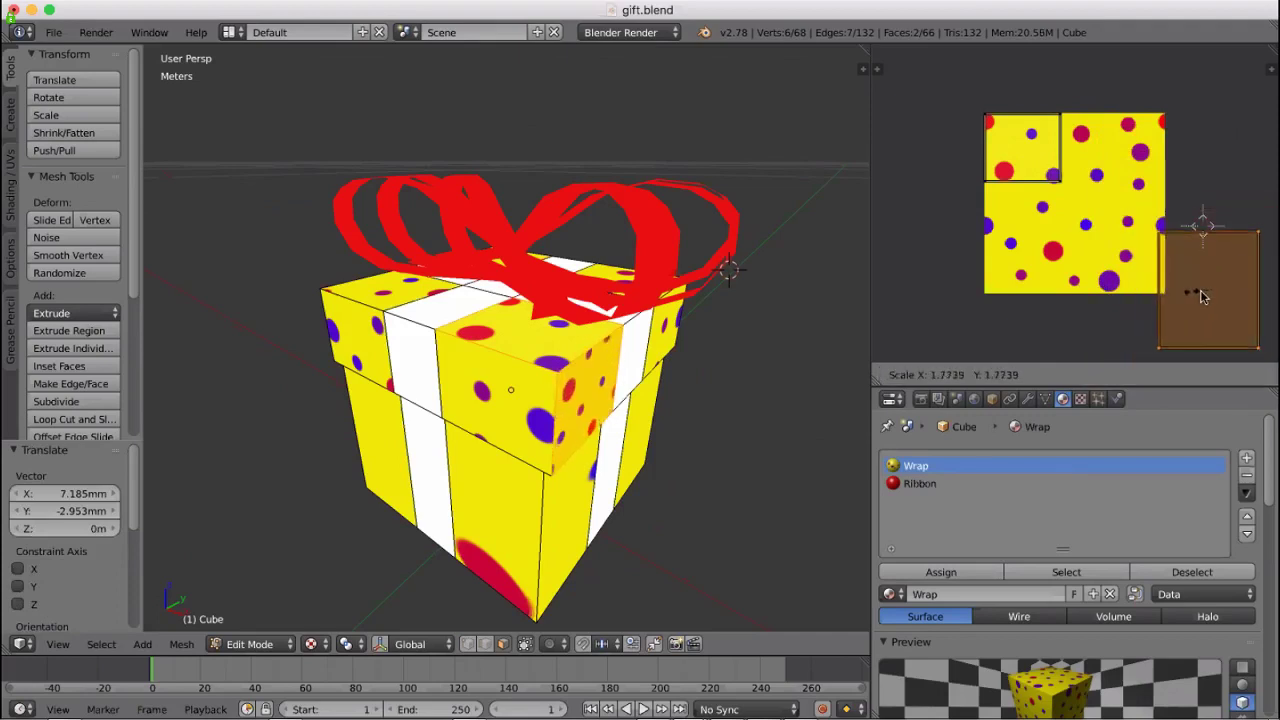
key("x")
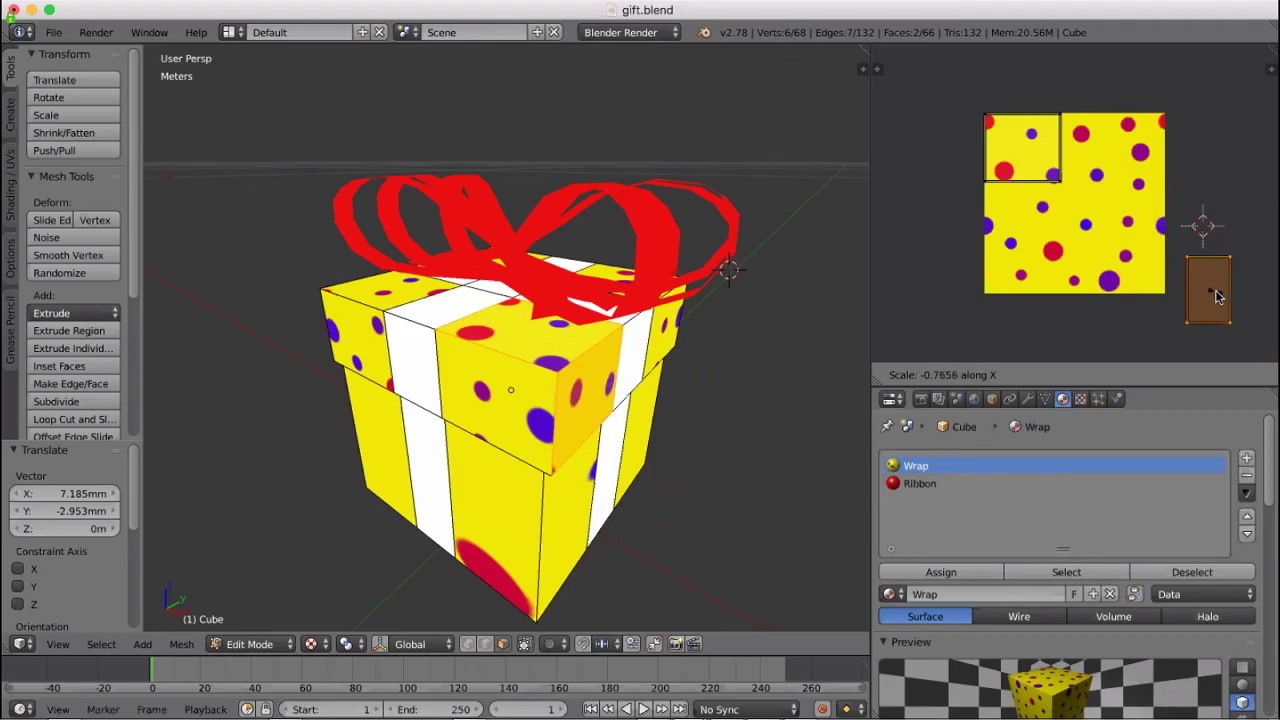
left_click(1217, 296)
key("g")
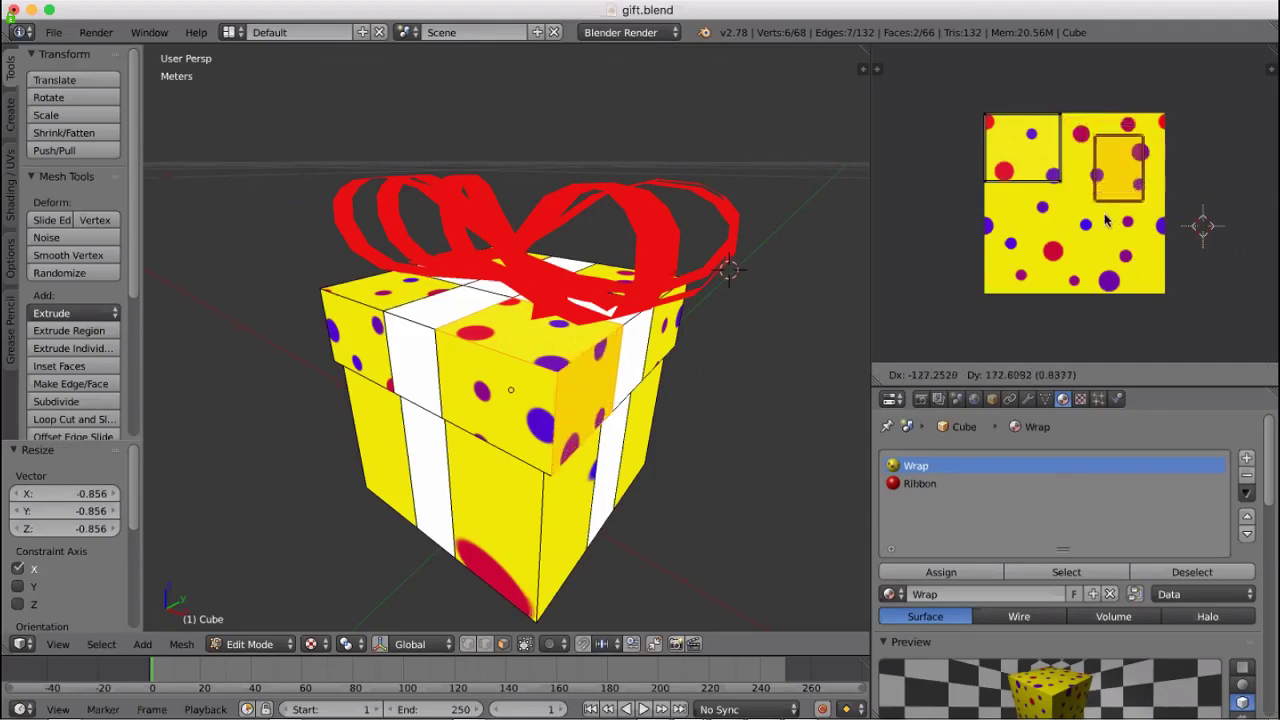
left_click(1105, 225)
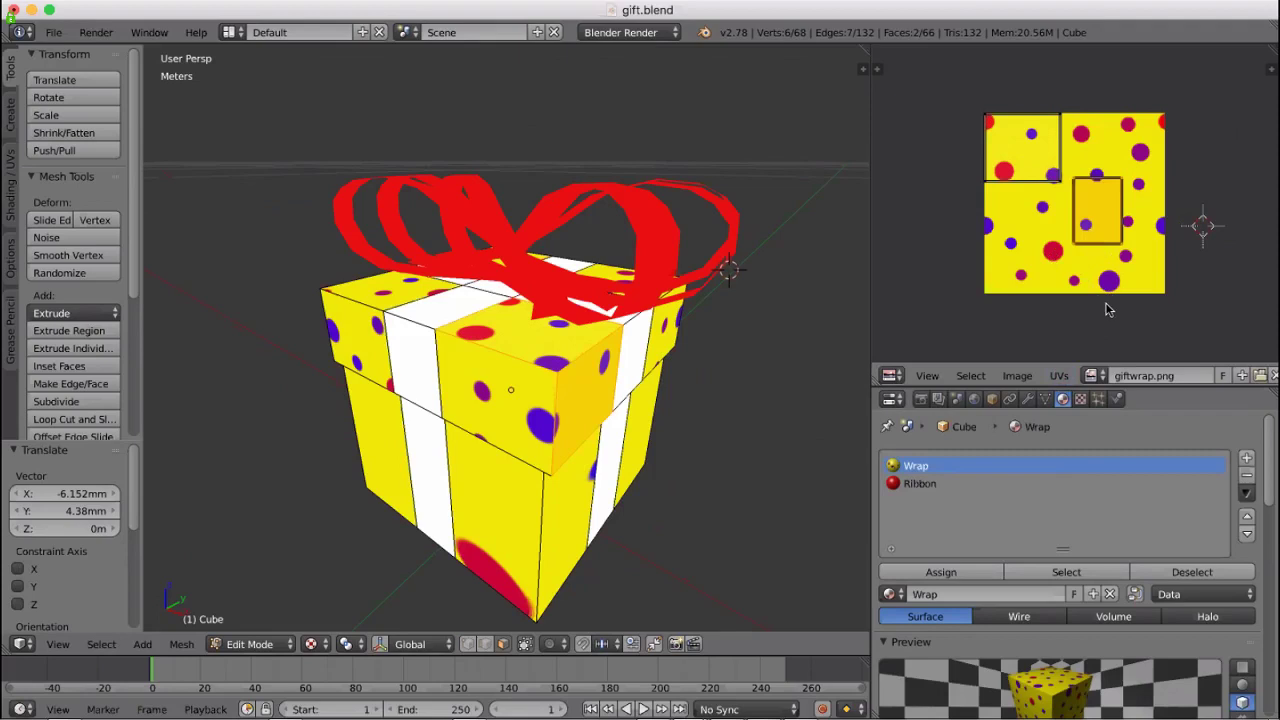
key("ctrl+m")
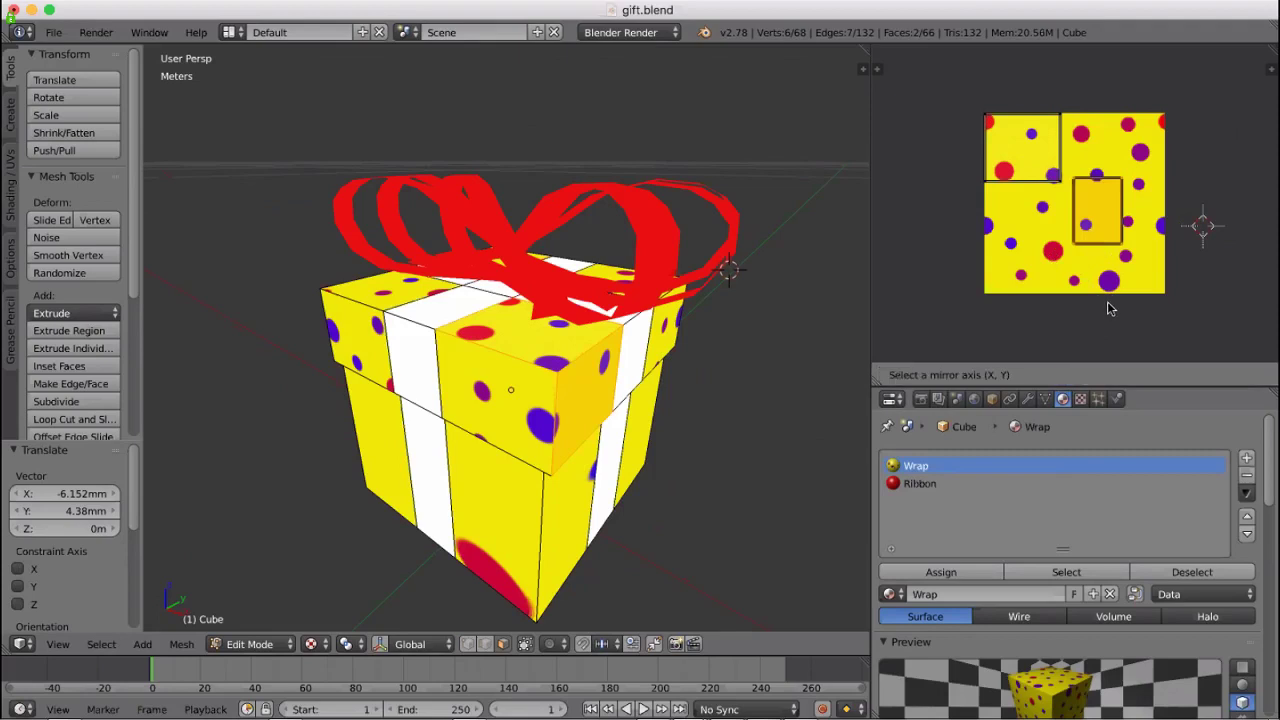
key("x")
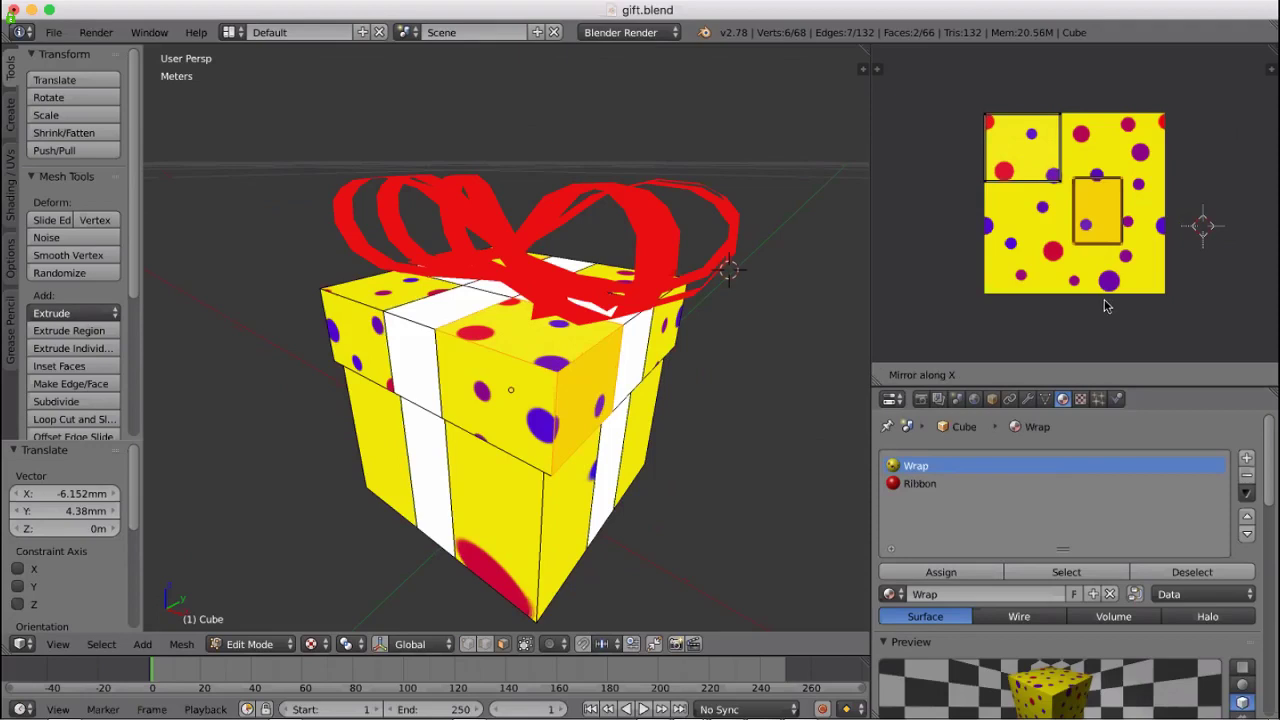
left_click(1105, 305)
Place the island beside the top-left square, mirror it vertically and nudge it into position
key("g")
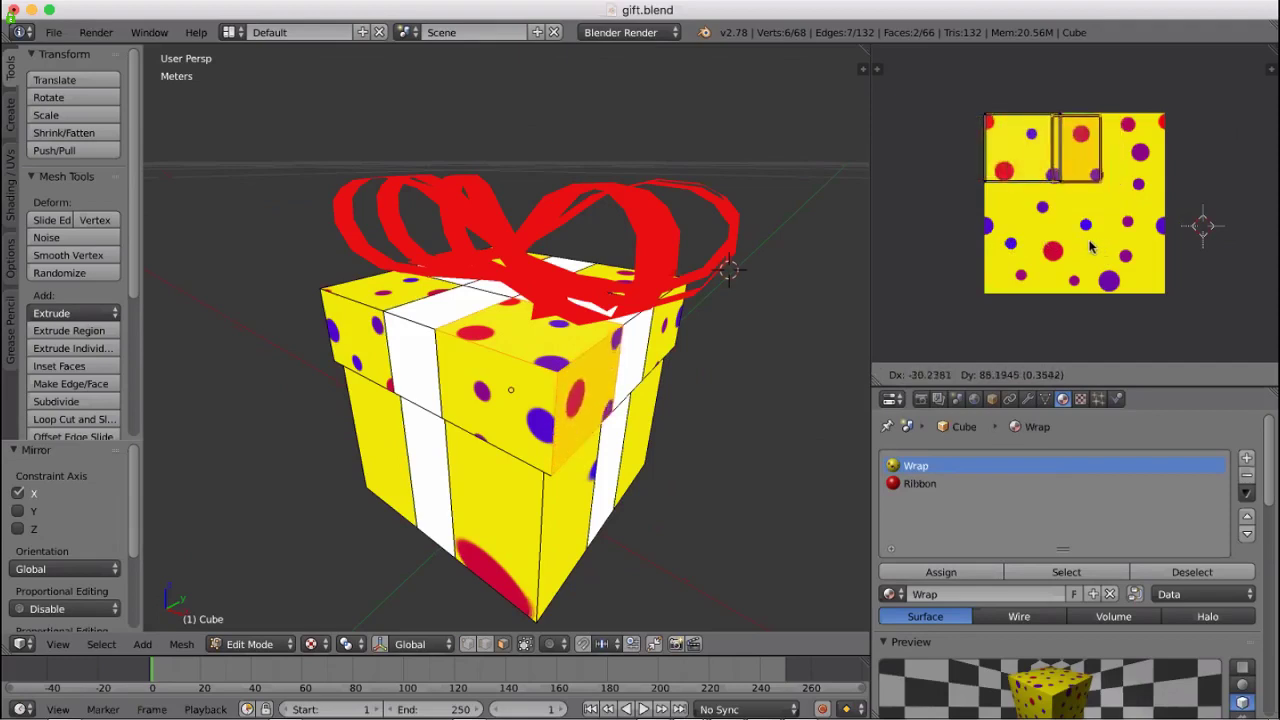
left_click(947, 328)
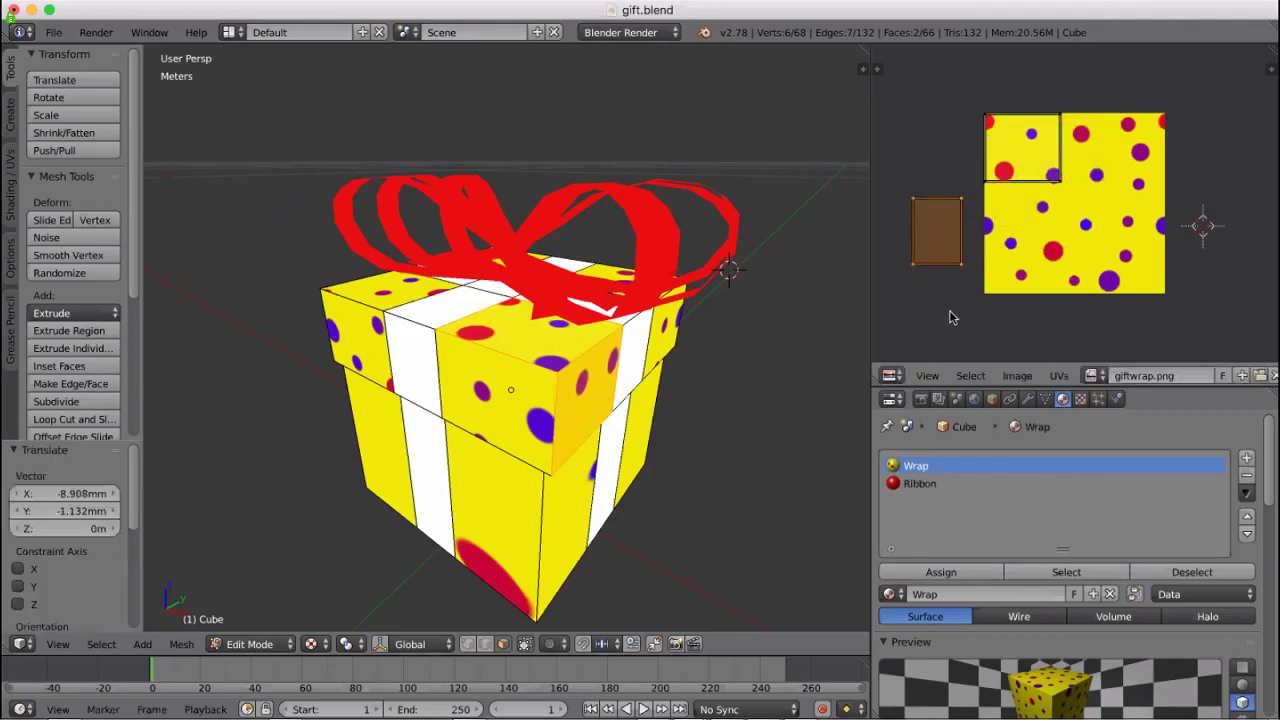
key("g")
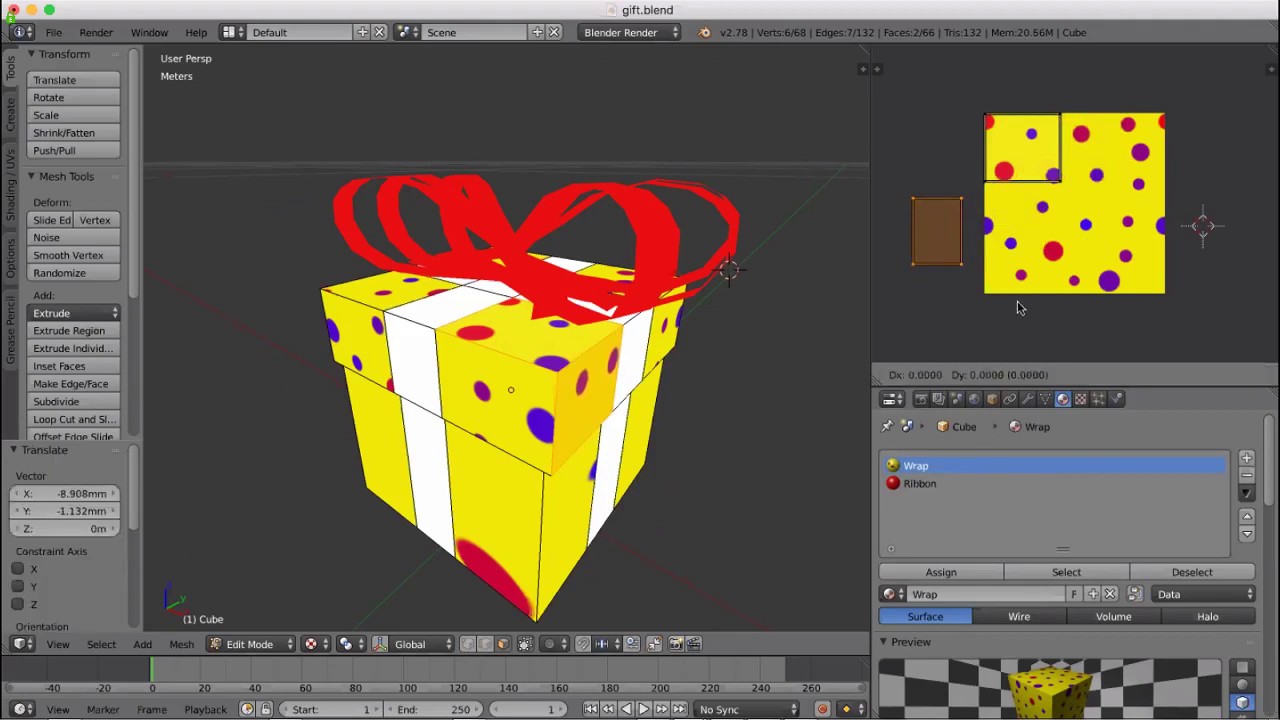
left_click(1104, 238)
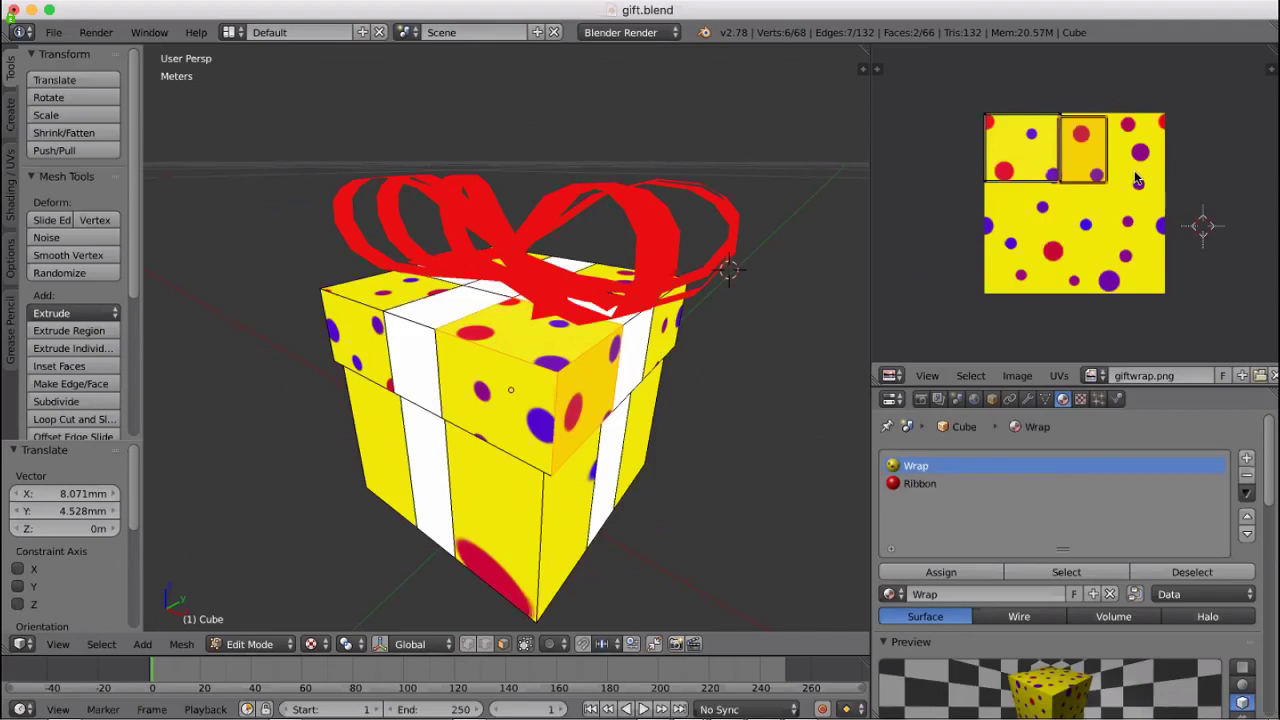
key("ctrl+m")
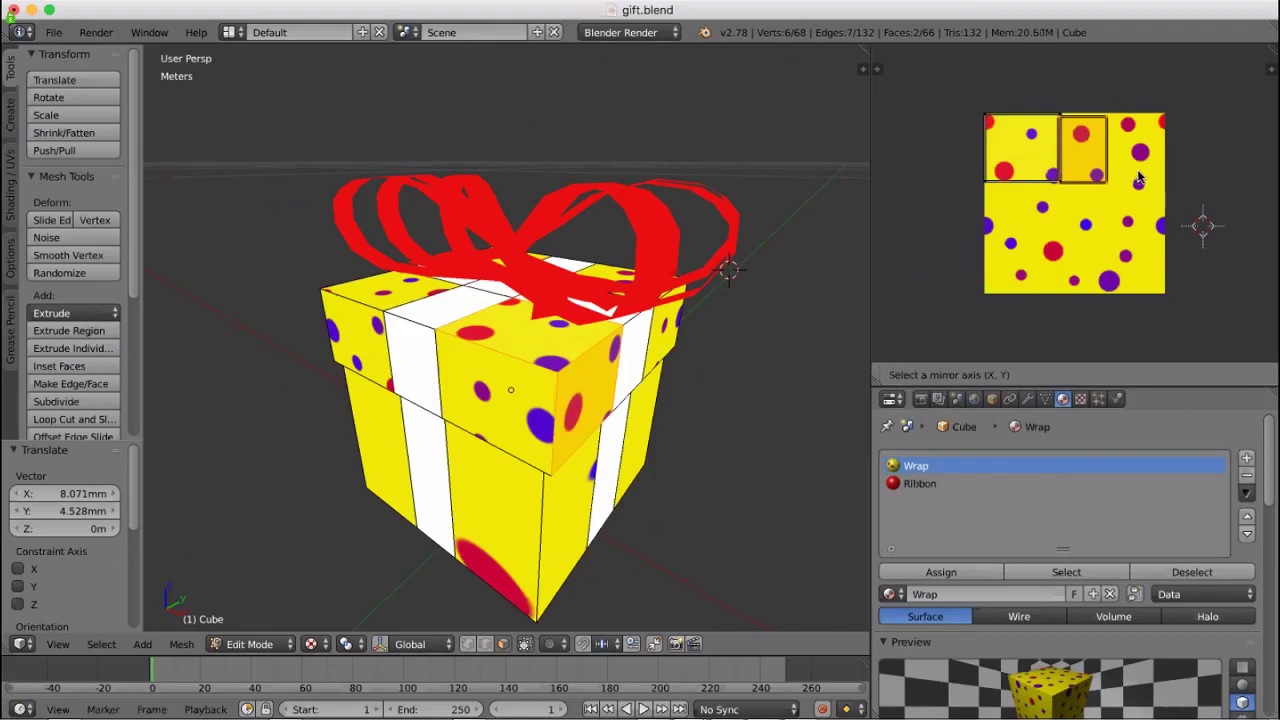
key("y")
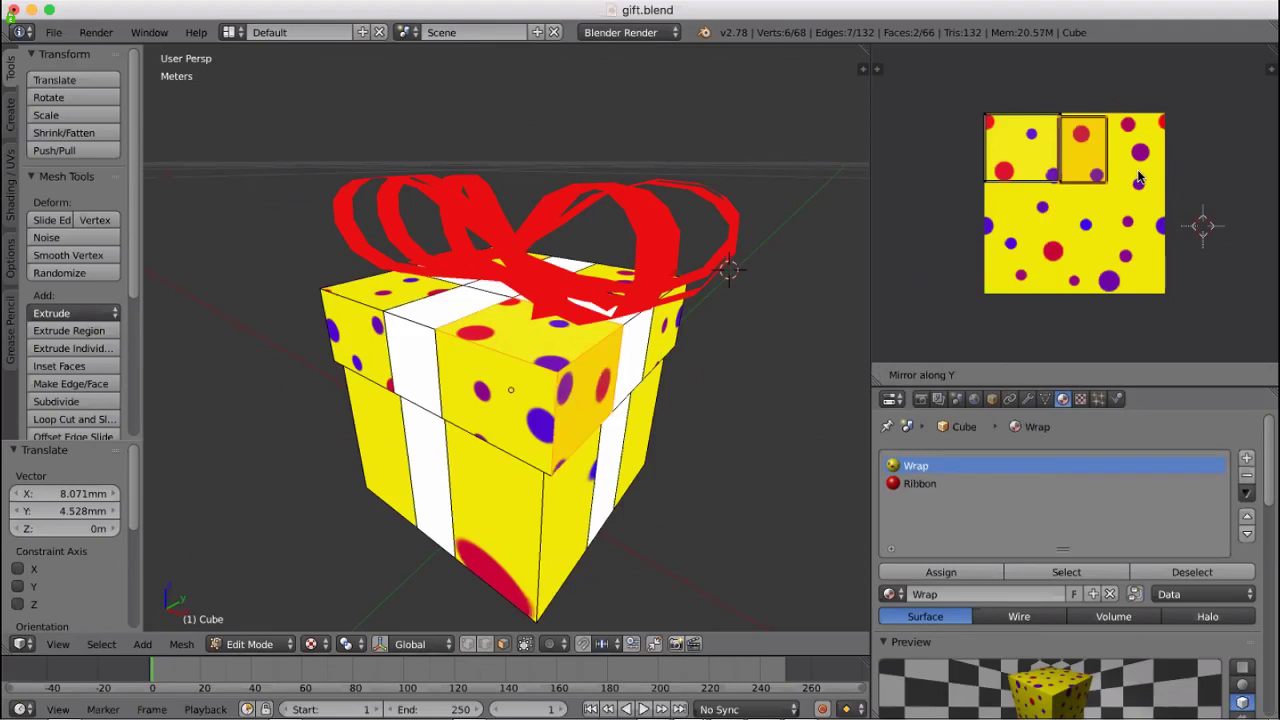
key("Return")
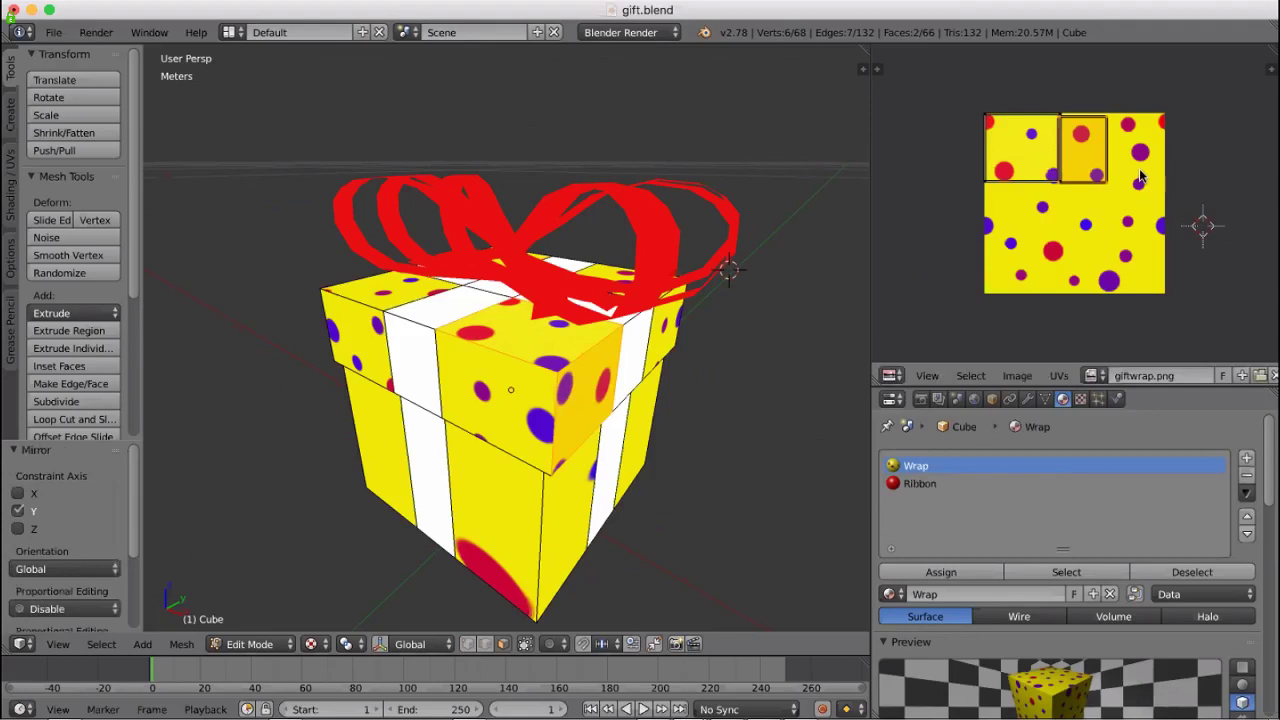
key("g")
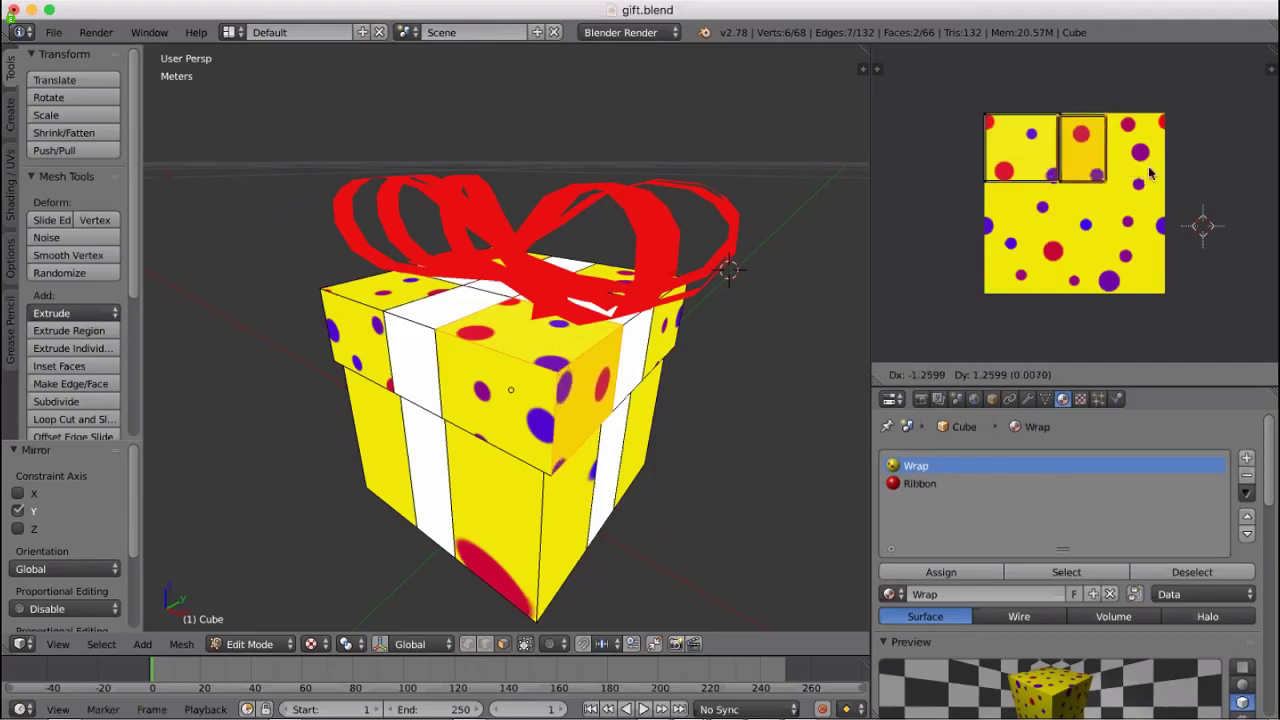
left_click(1158, 177)
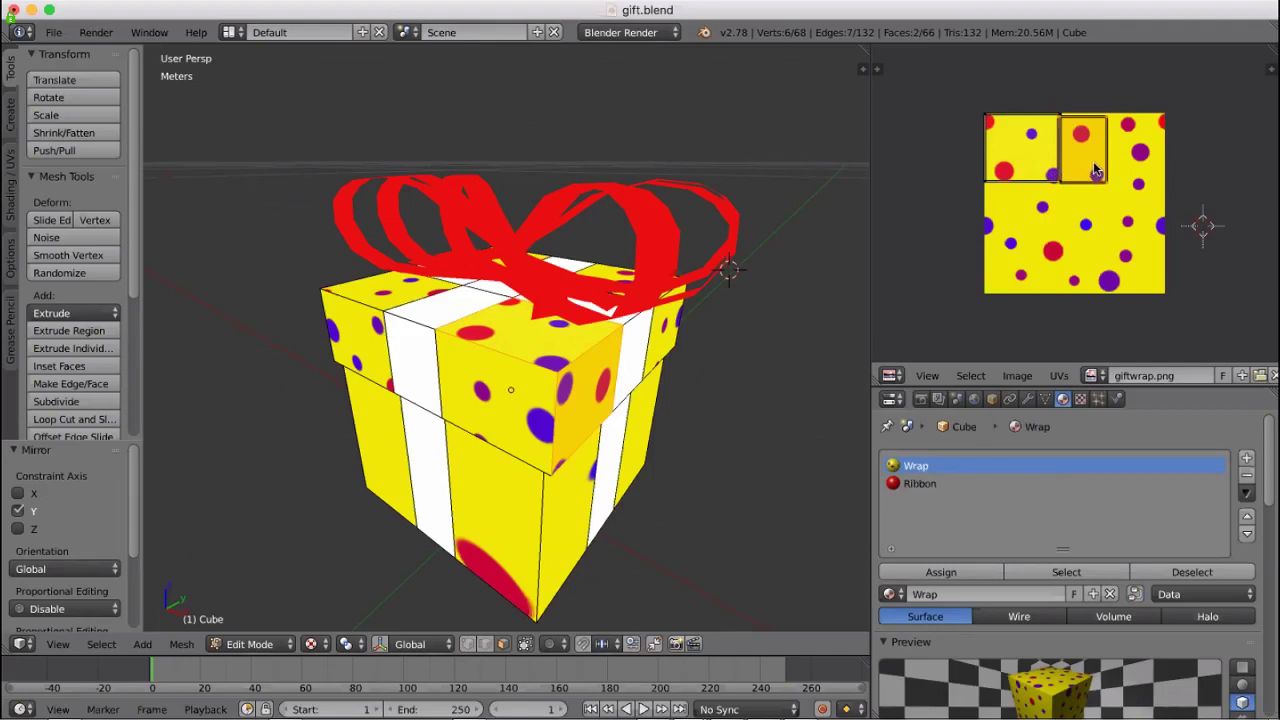
Mirror the island back along X, nudge it into the top row beside the top-left square, and deselect all UVs
key("ctrl+m")
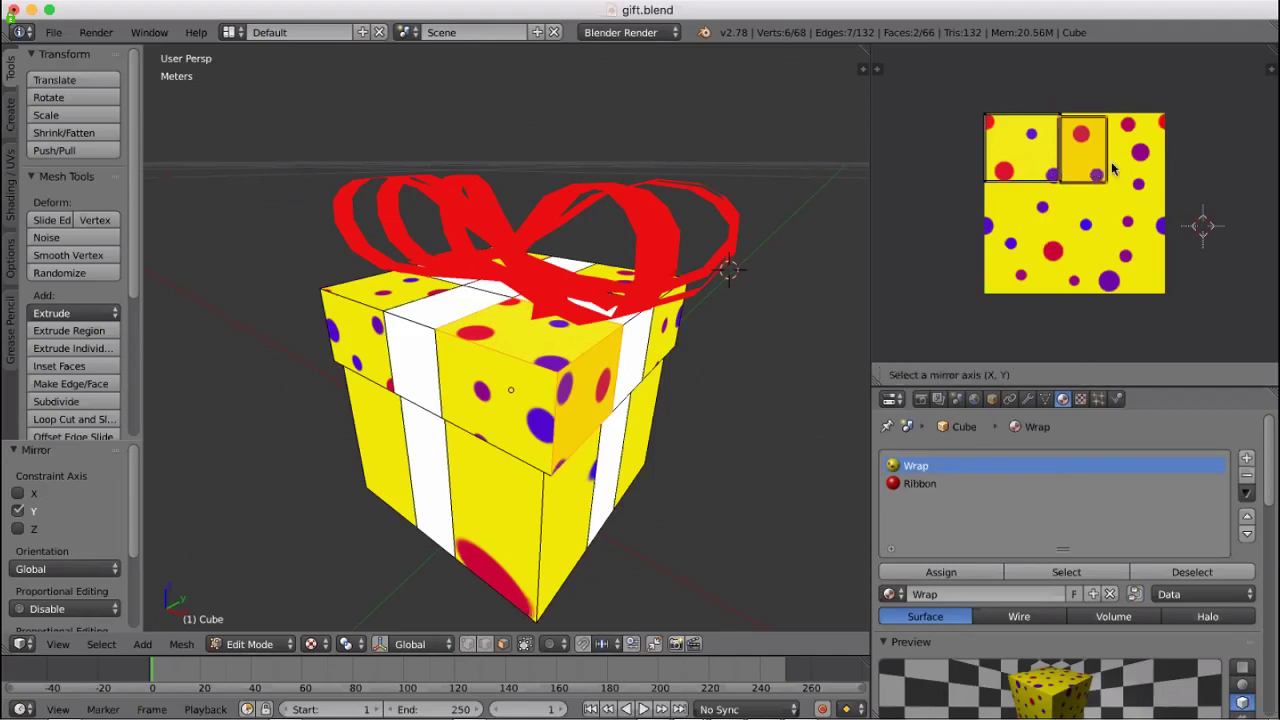
key("x")
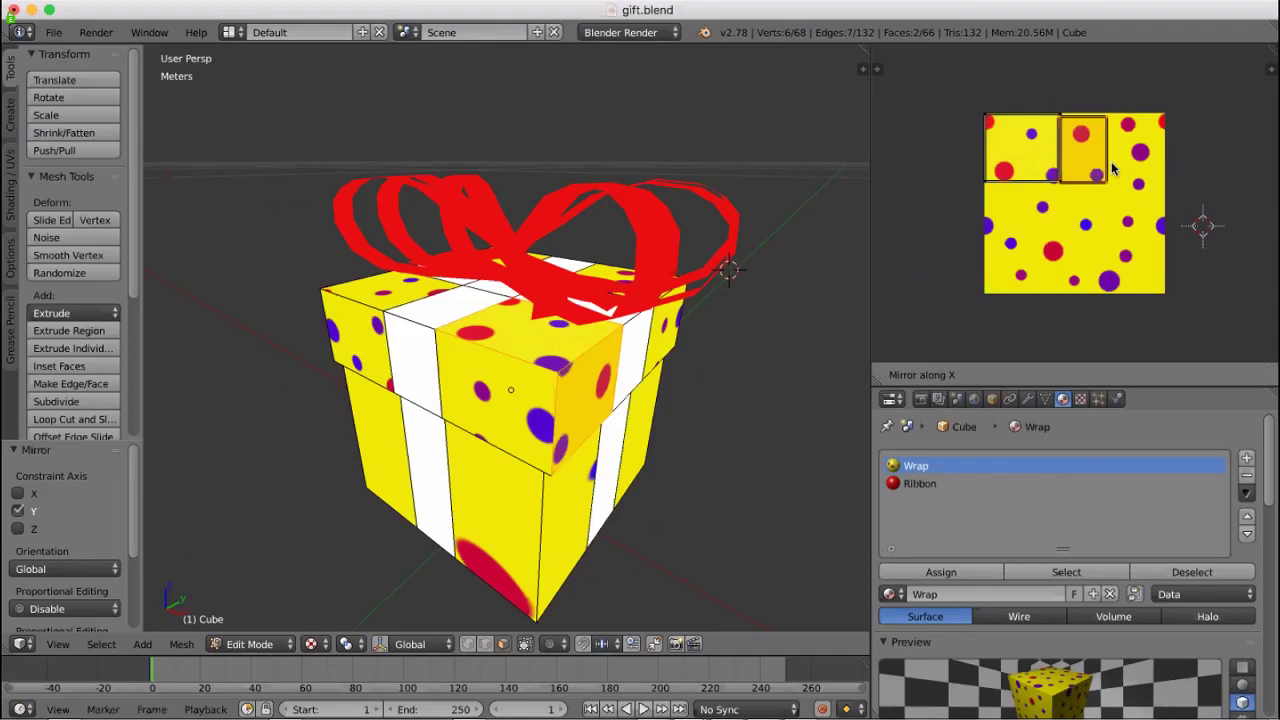
left_click(1122, 130)
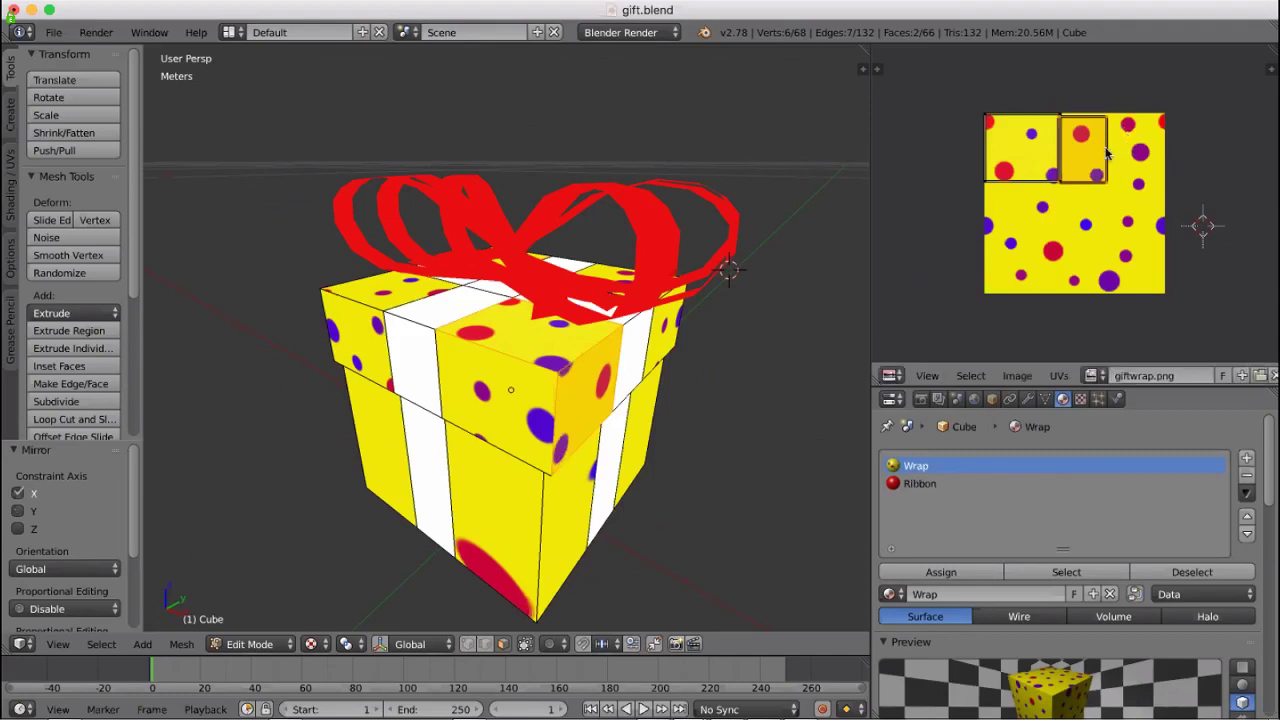
key("g")
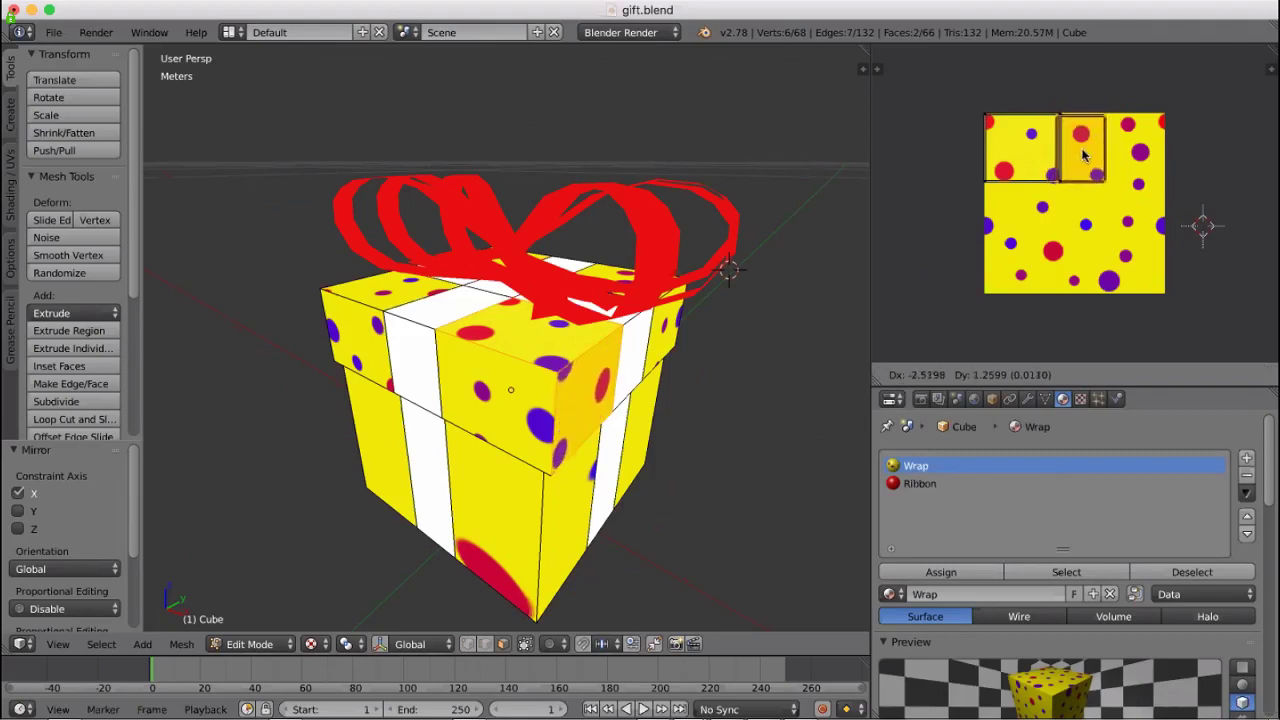
left_click(1088, 157)
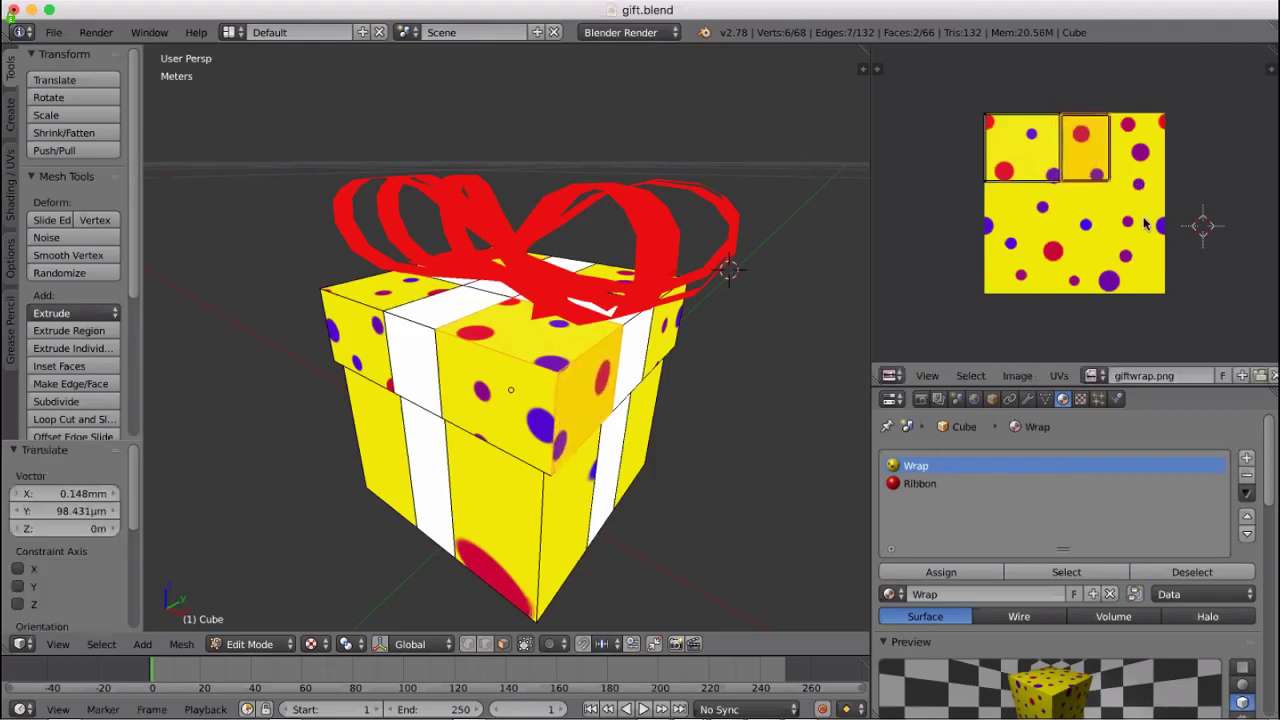
left_click(1092, 168)
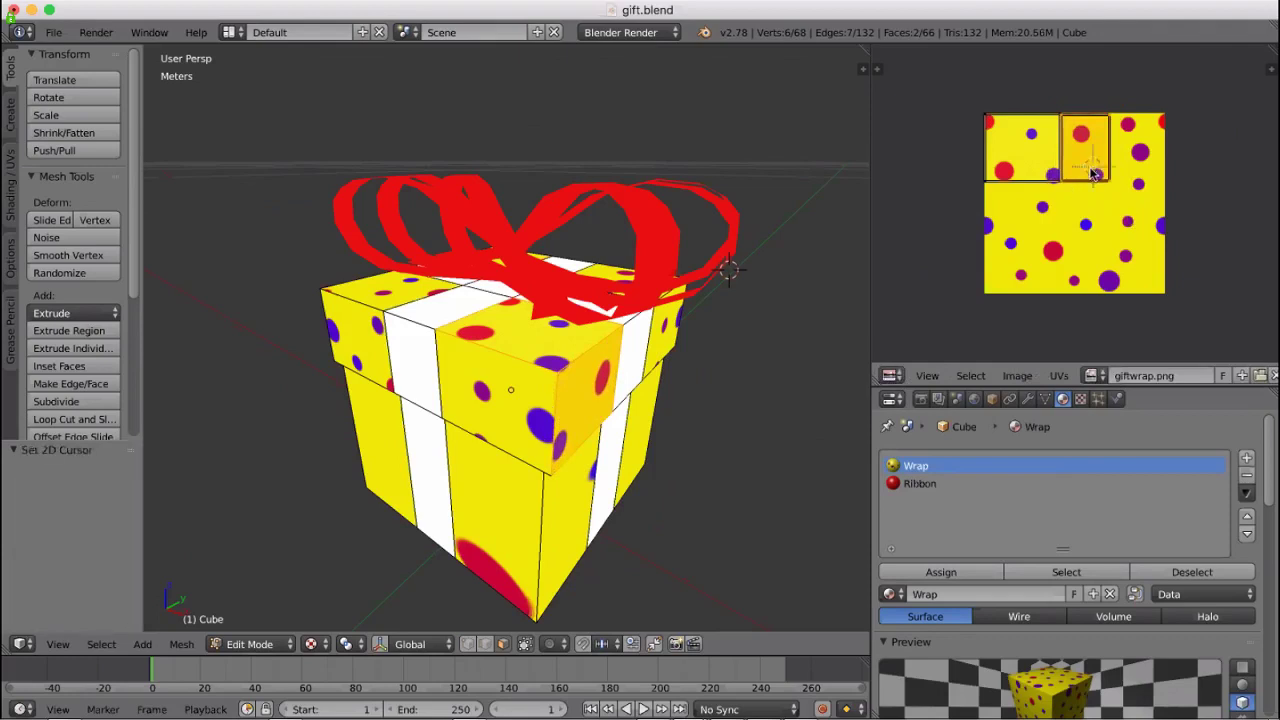
key("g")
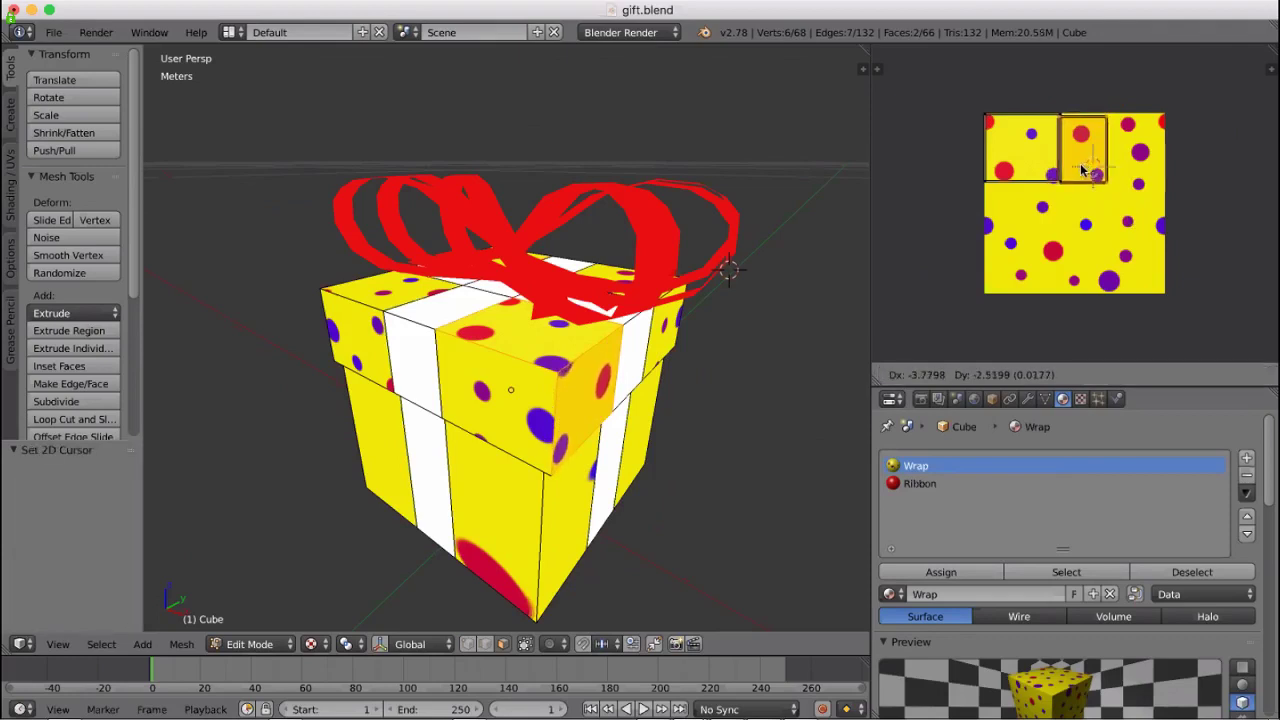
left_click(1083, 170)
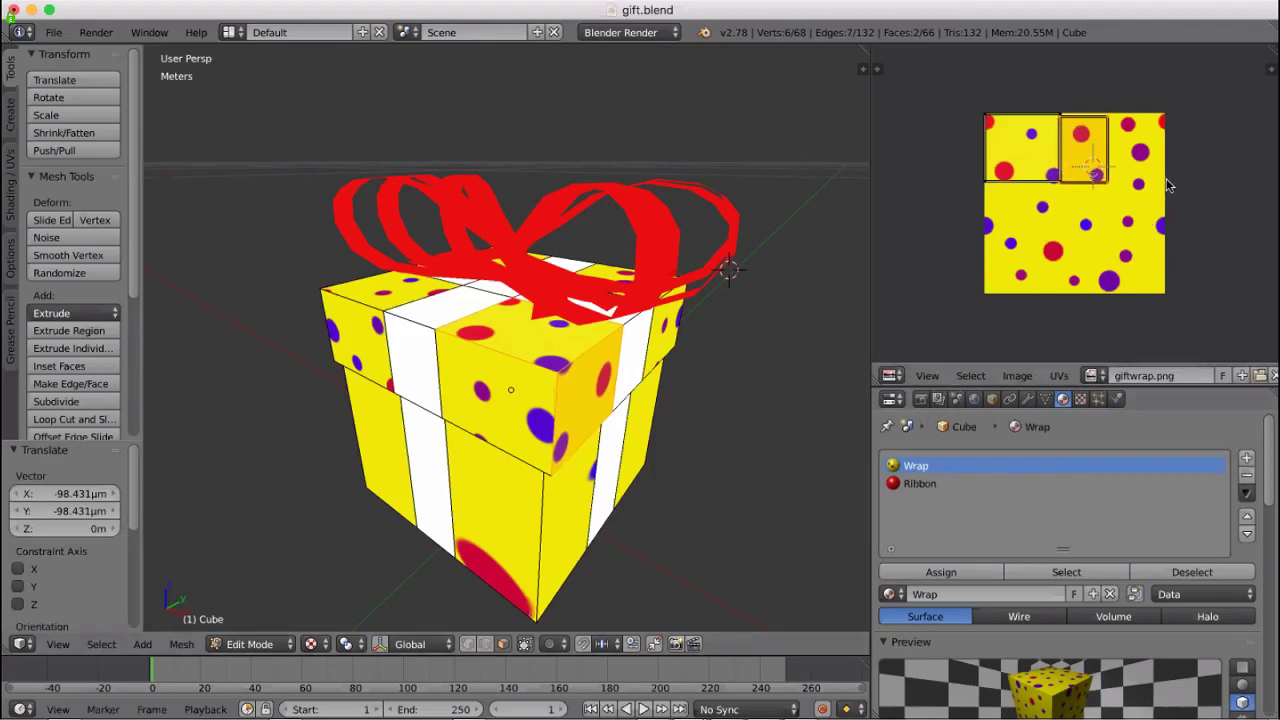
key("a")
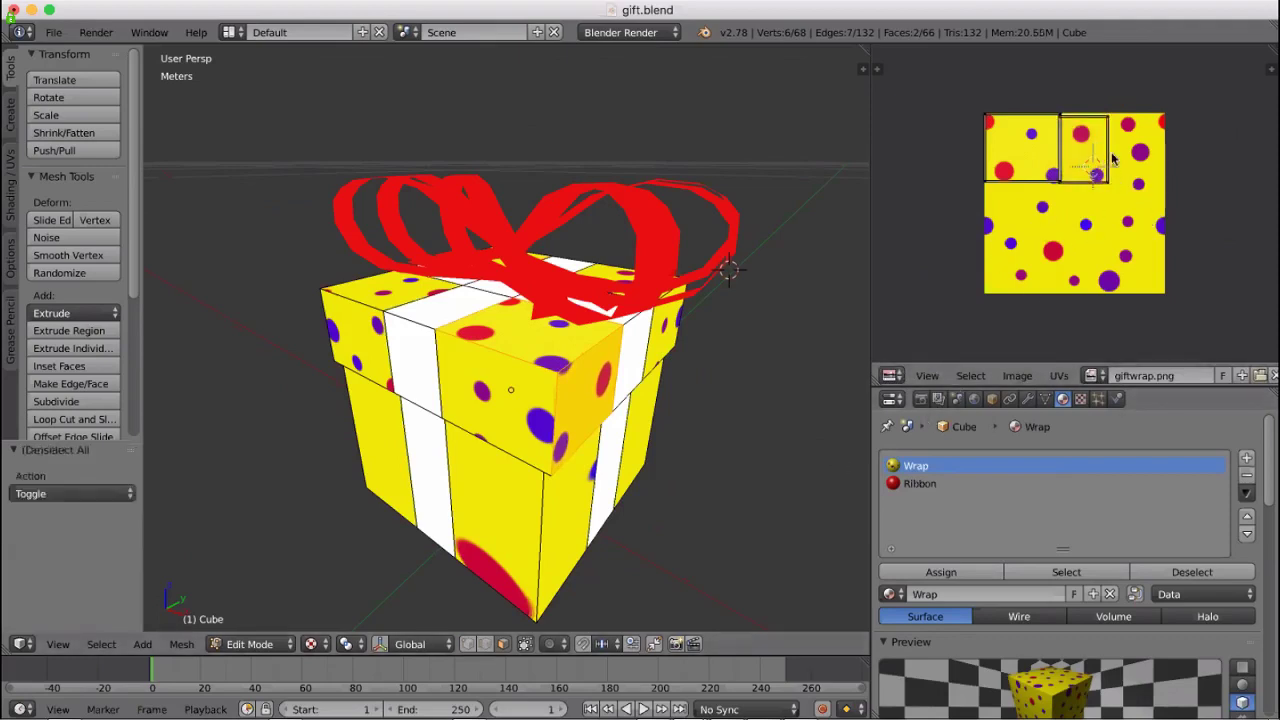
scroll(1100, 110, "up", 2)
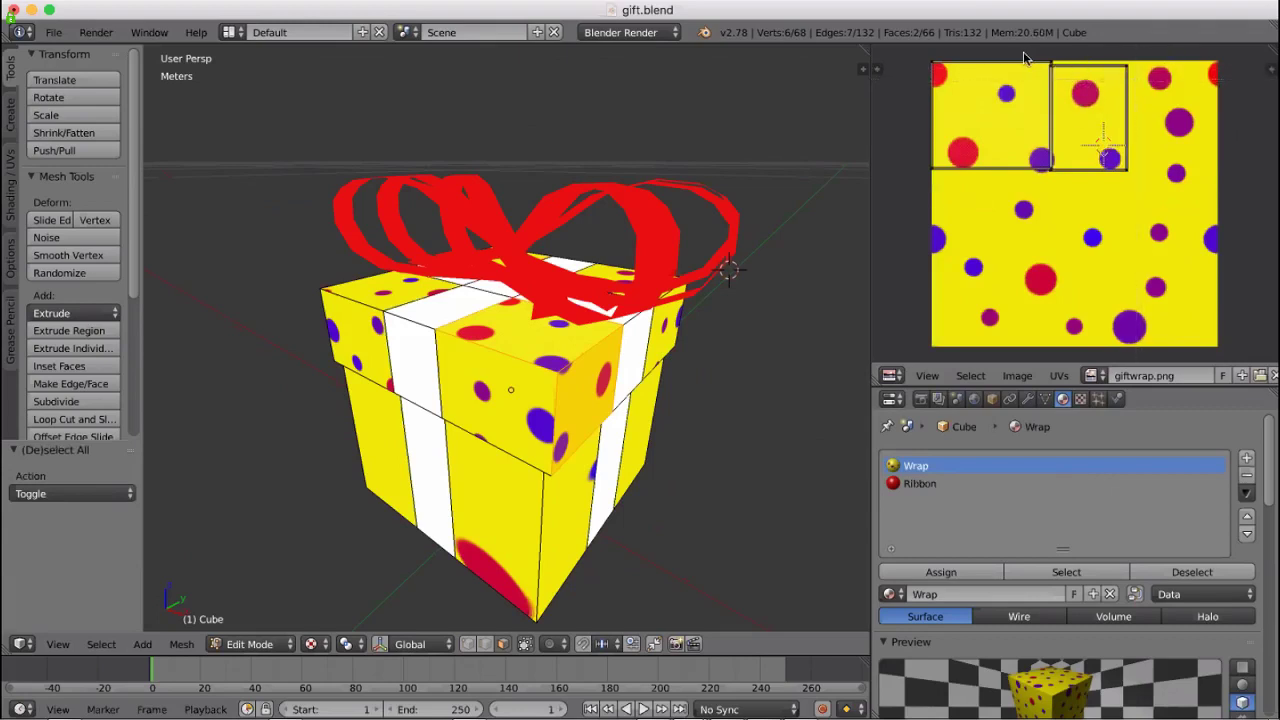
Switch to vertex UV selection, move the top UVs 0.155 along Y, and deselect all faces
key("b")
left_click_drag(1066, 62, 1079, 64)
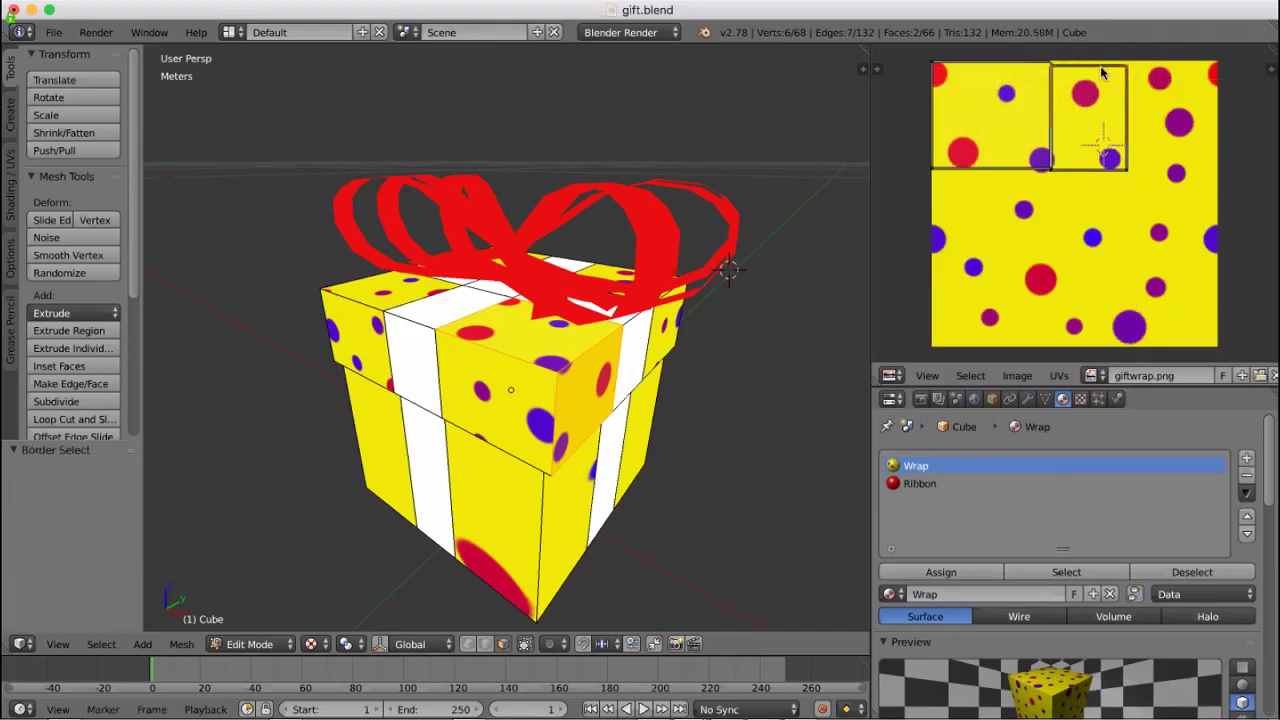
left_click(1140, 78)
key("b")
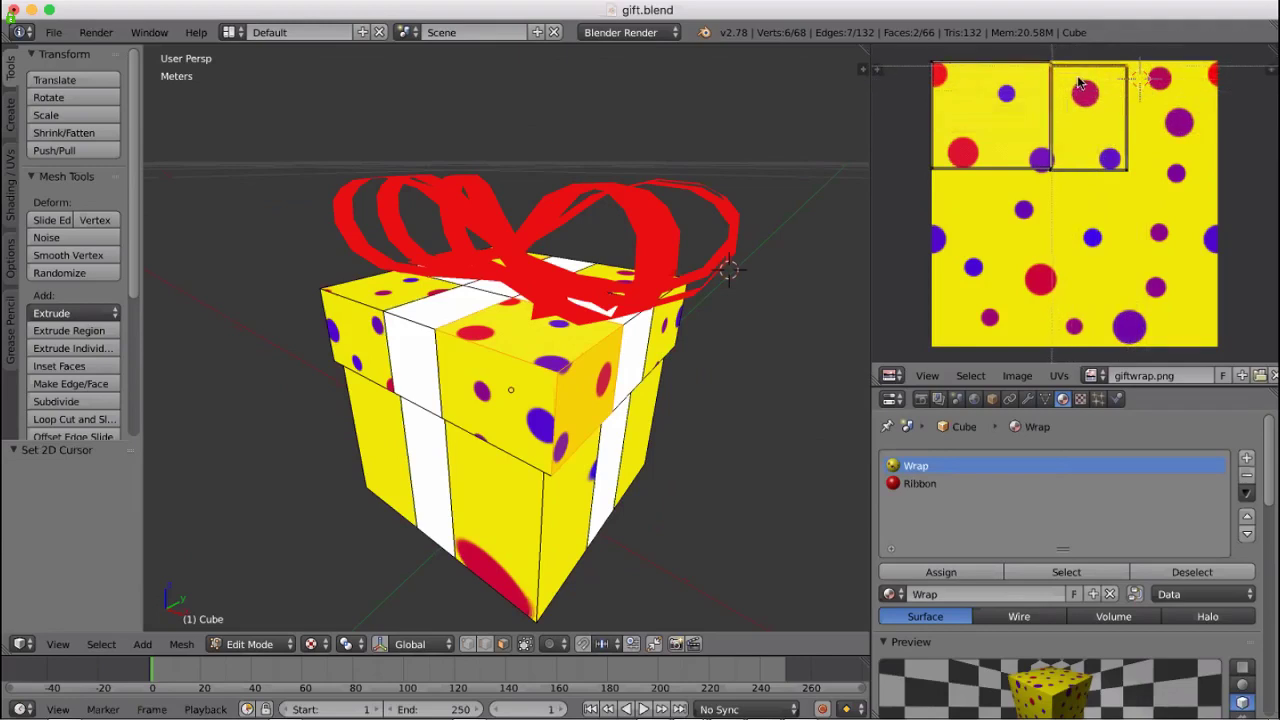
key("ctrl+Tab")
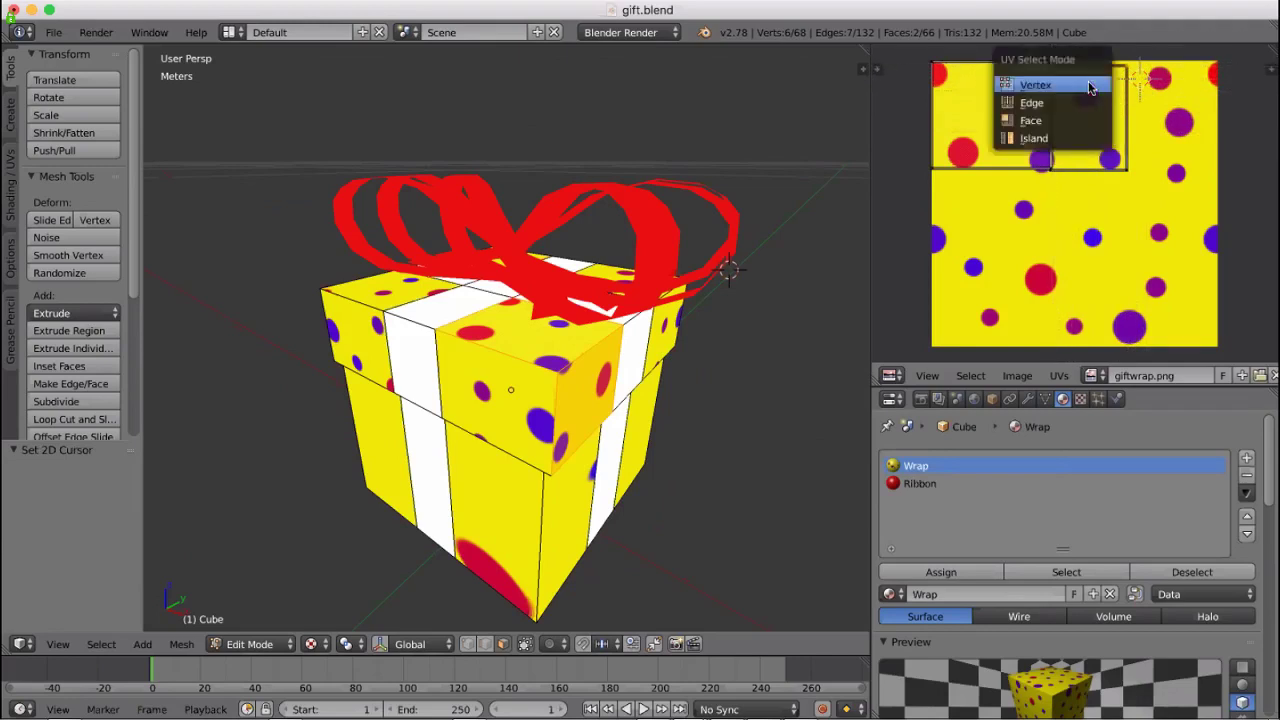
left_click(1088, 89)
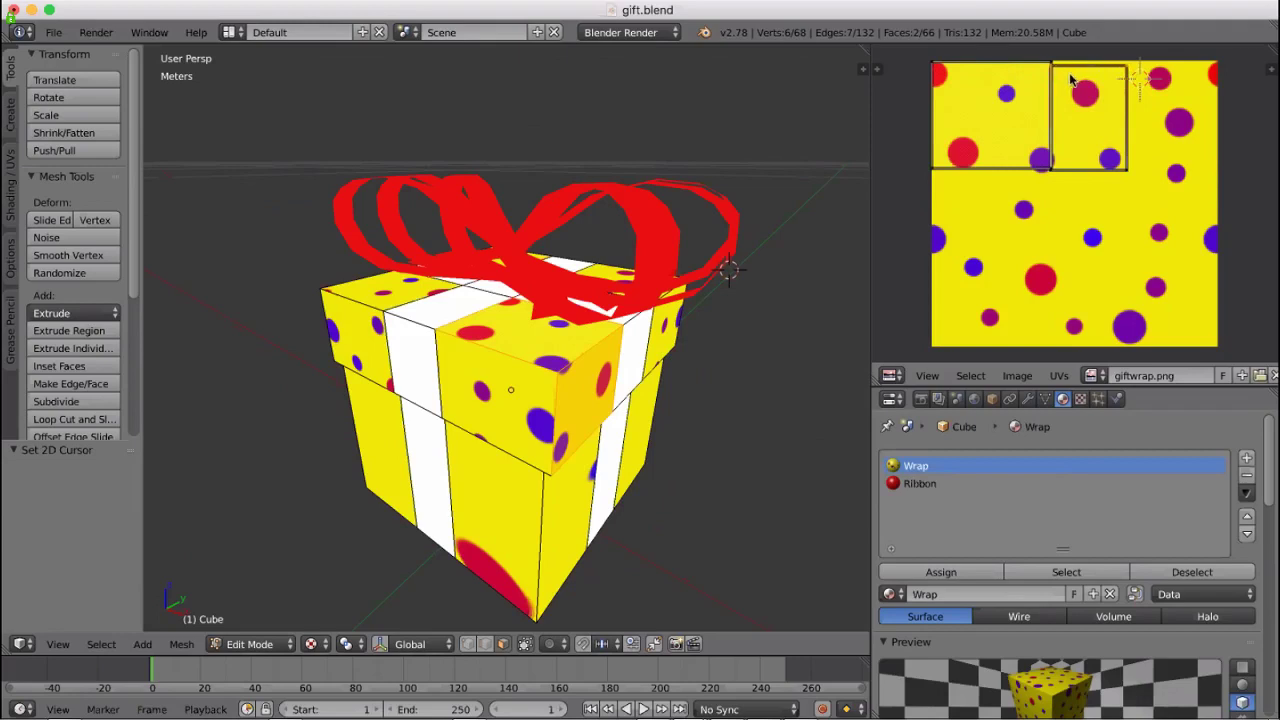
key("g")
key("y")
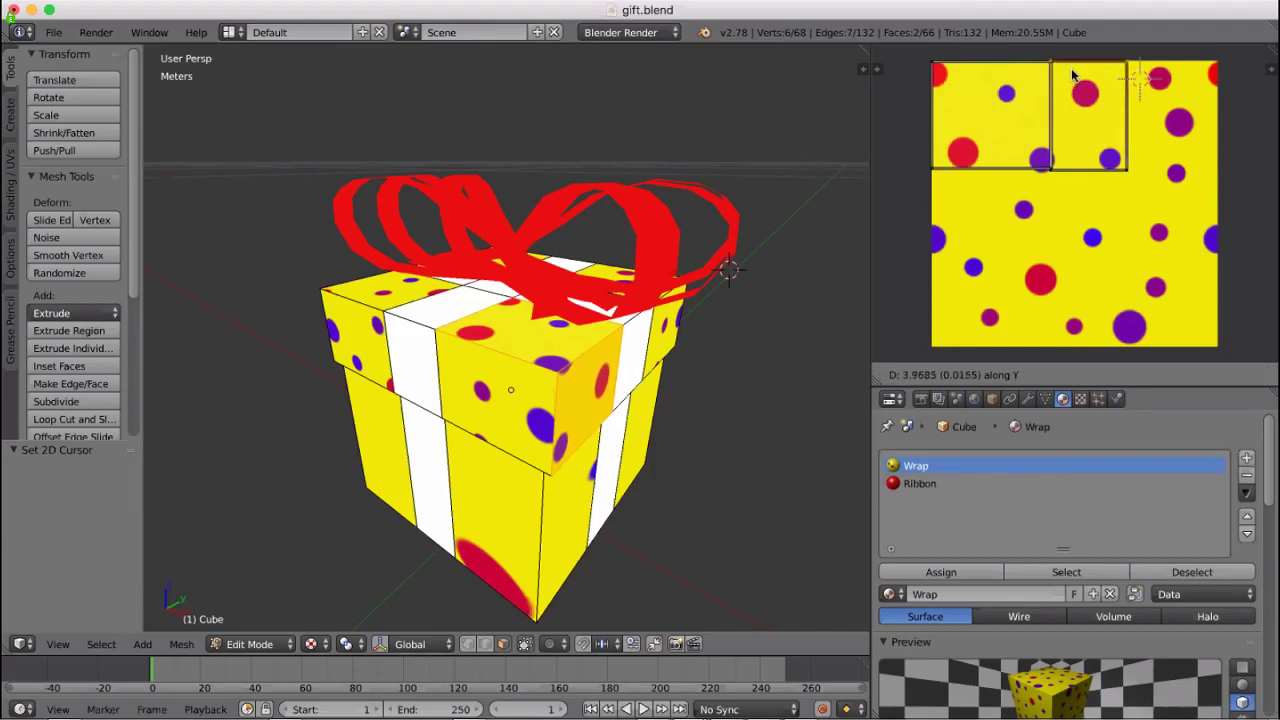
left_click(1072, 75)
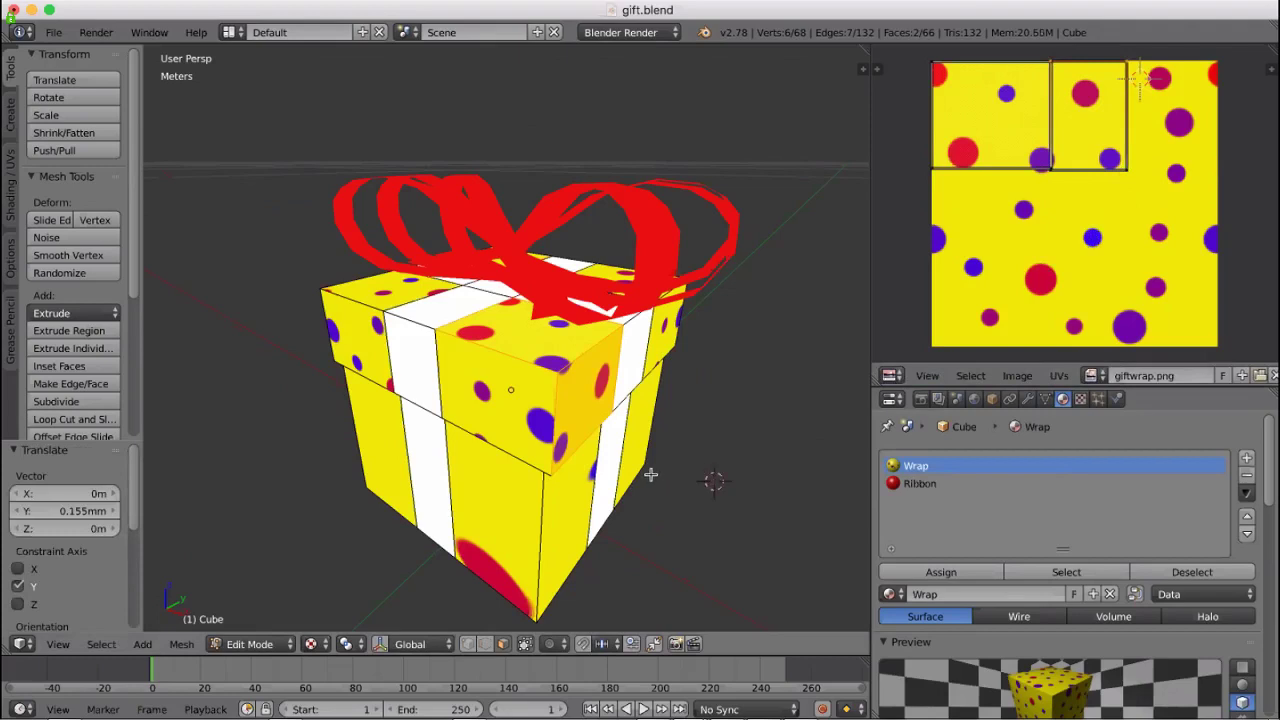
key("a")
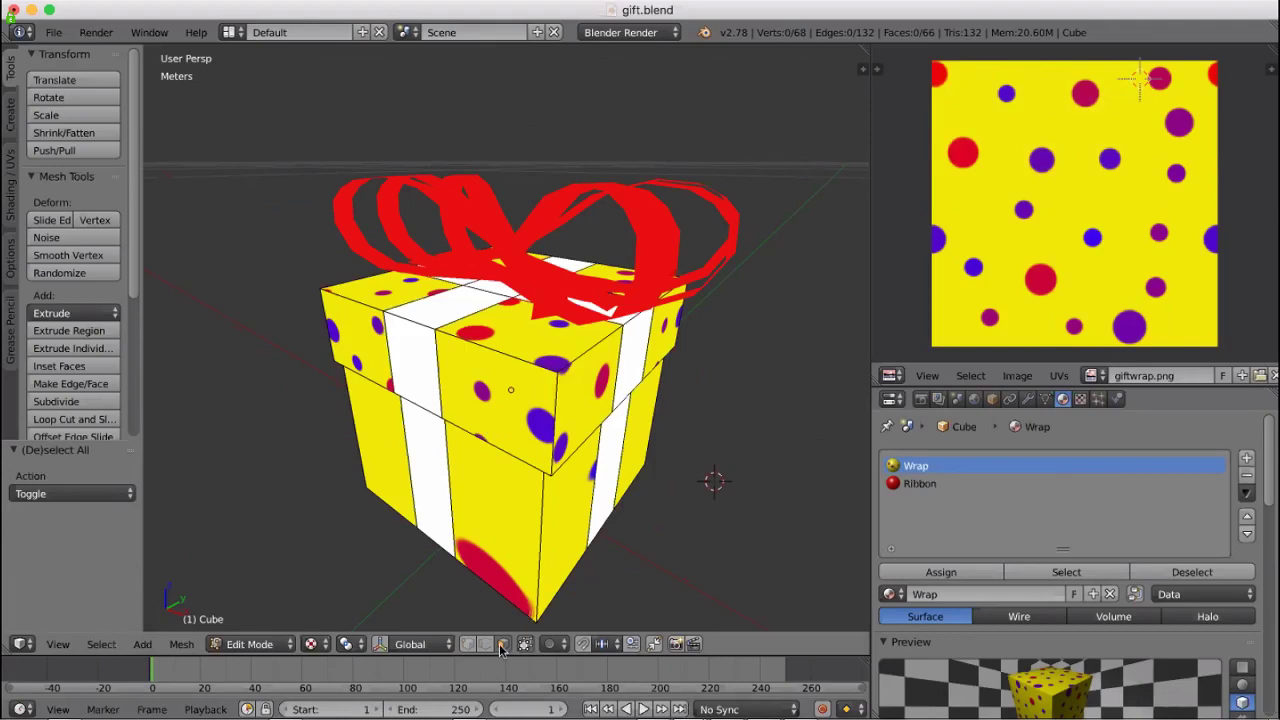
Select the front and top faces and move the left UV island onto the texture below the top-left square
right_click(507, 392)
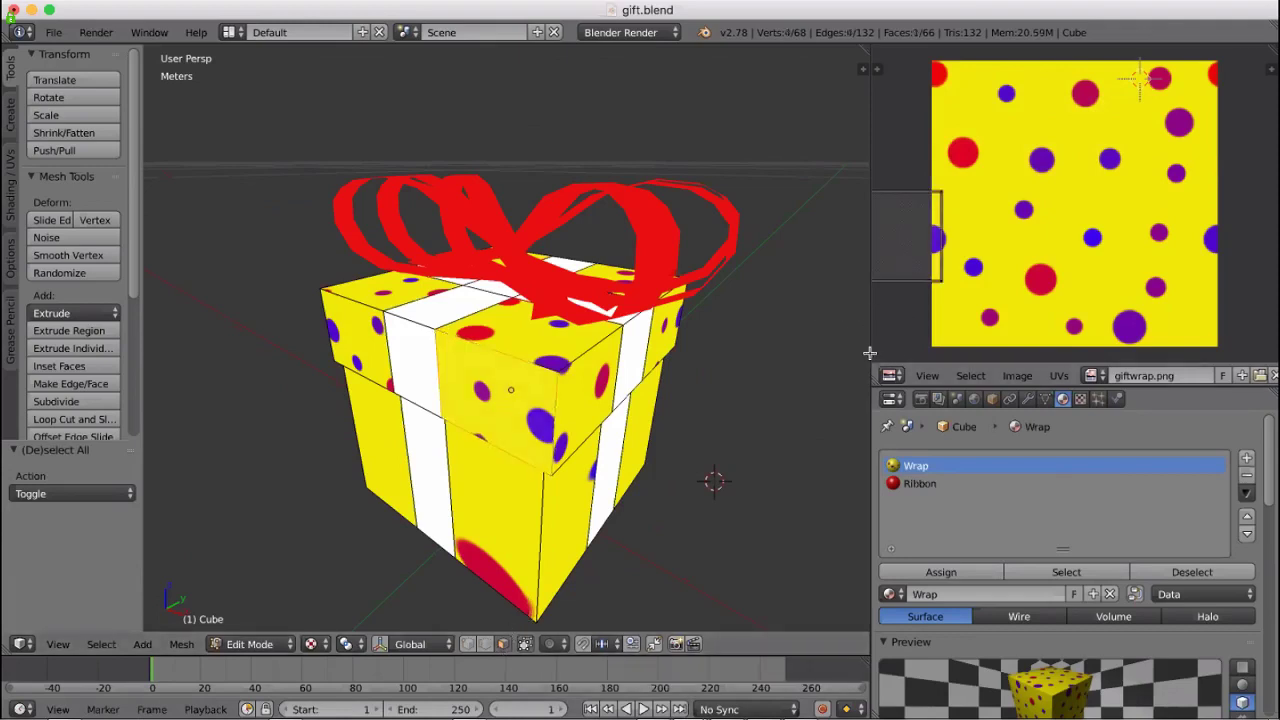
right_click(566, 343, "shift")
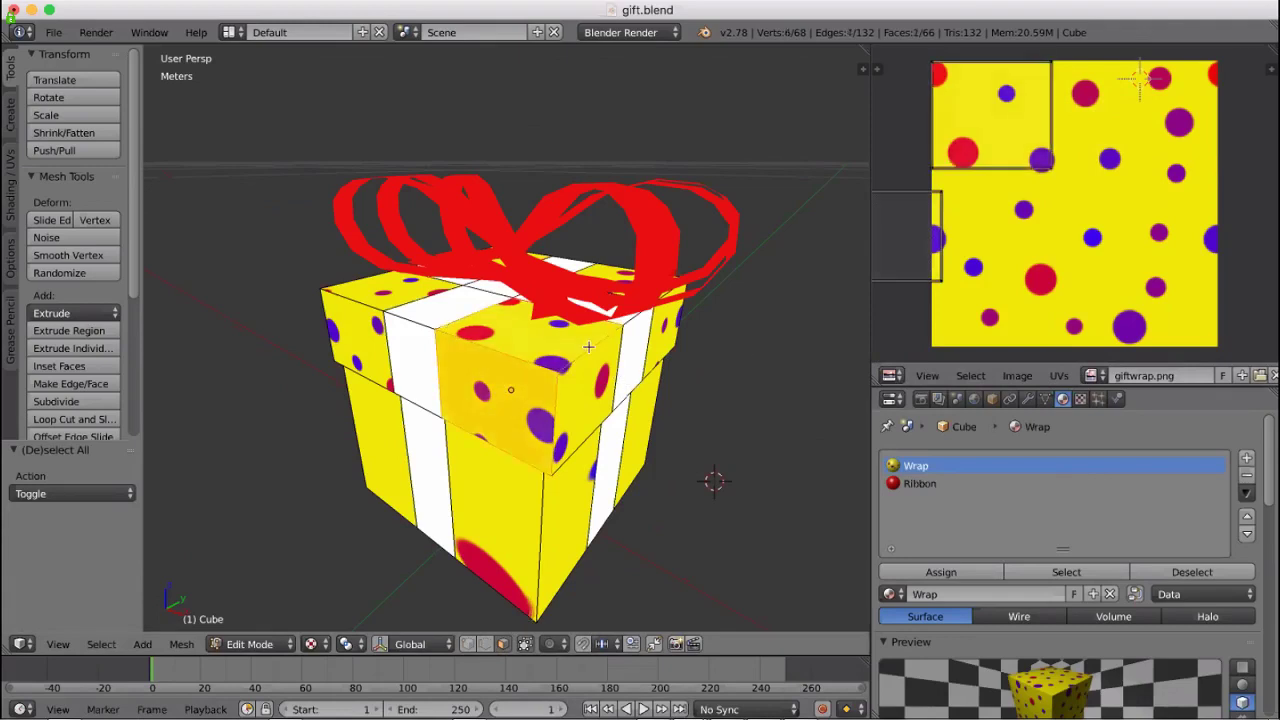
left_click(894, 262)
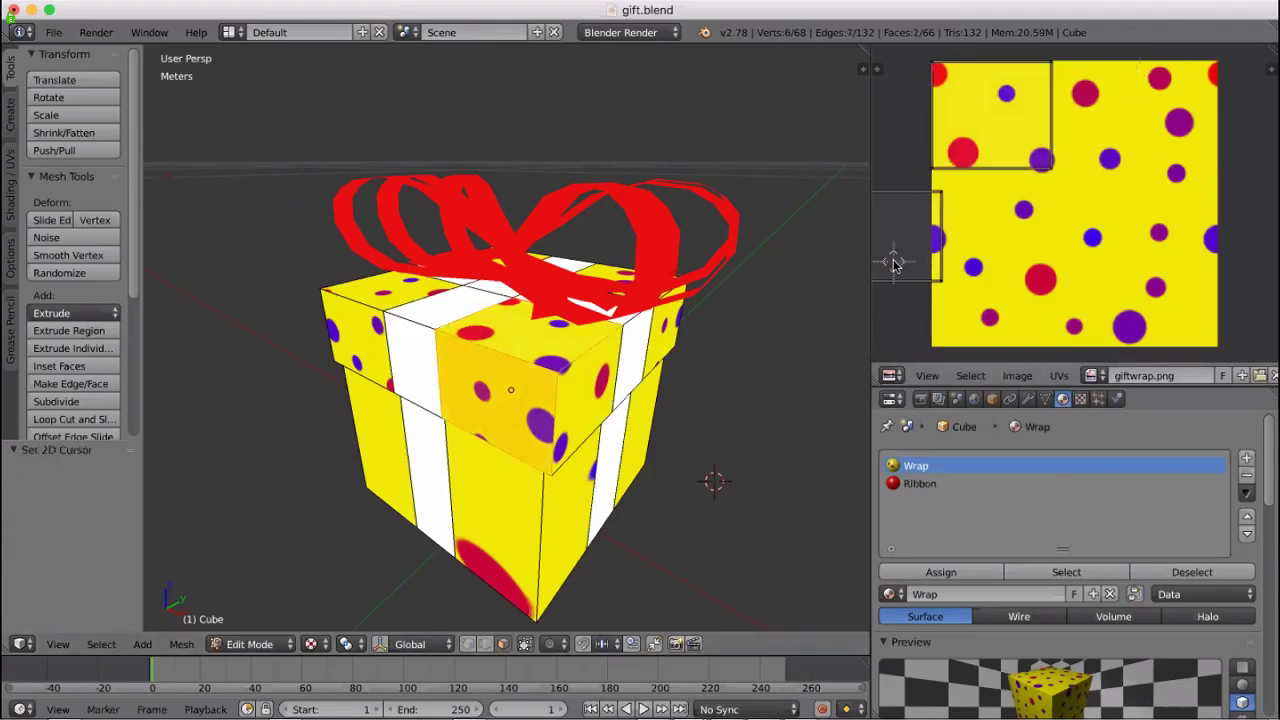
scroll(894, 262, "down", 2)
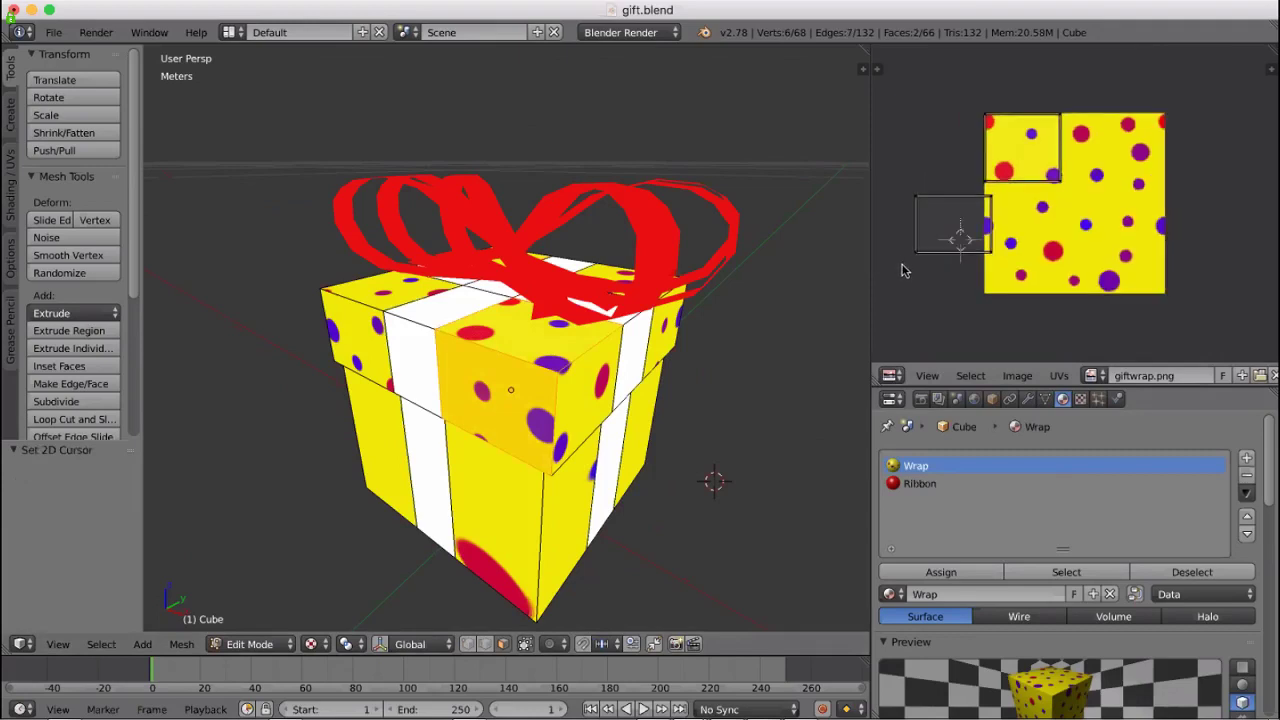
key("b")
left_click_drag(894, 183, 994, 268)
key("g")
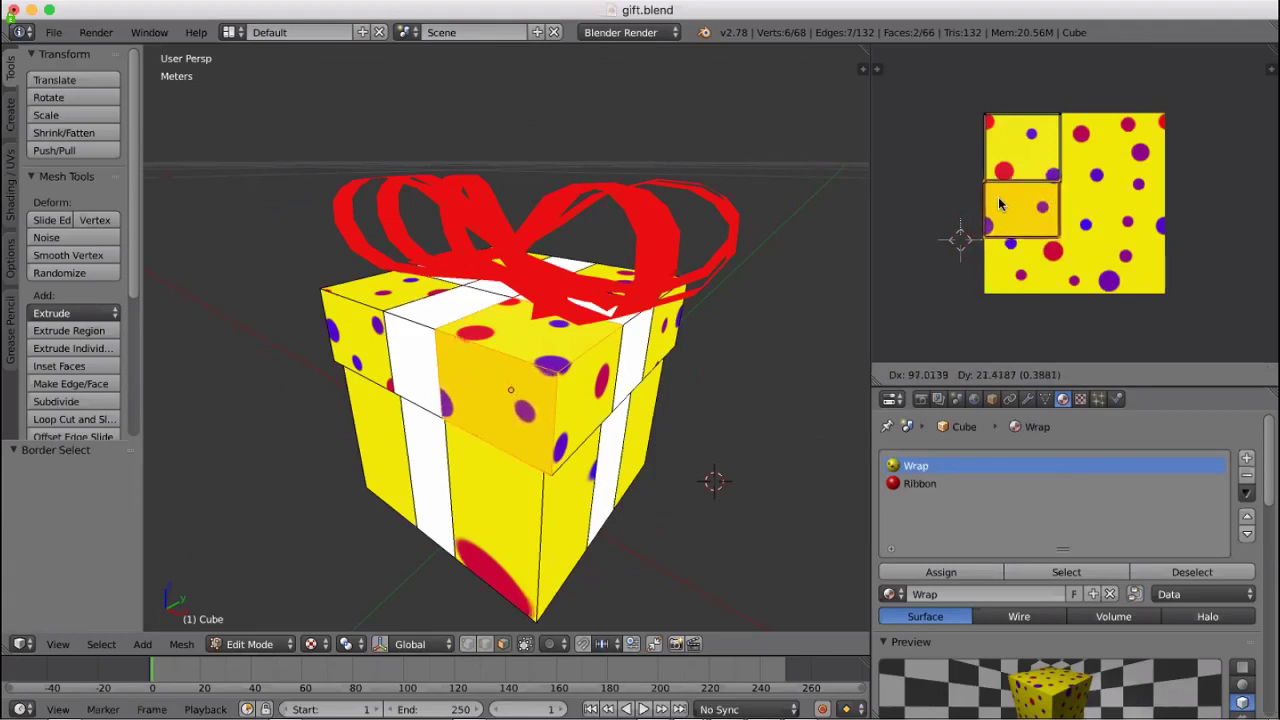
left_click(998, 204)
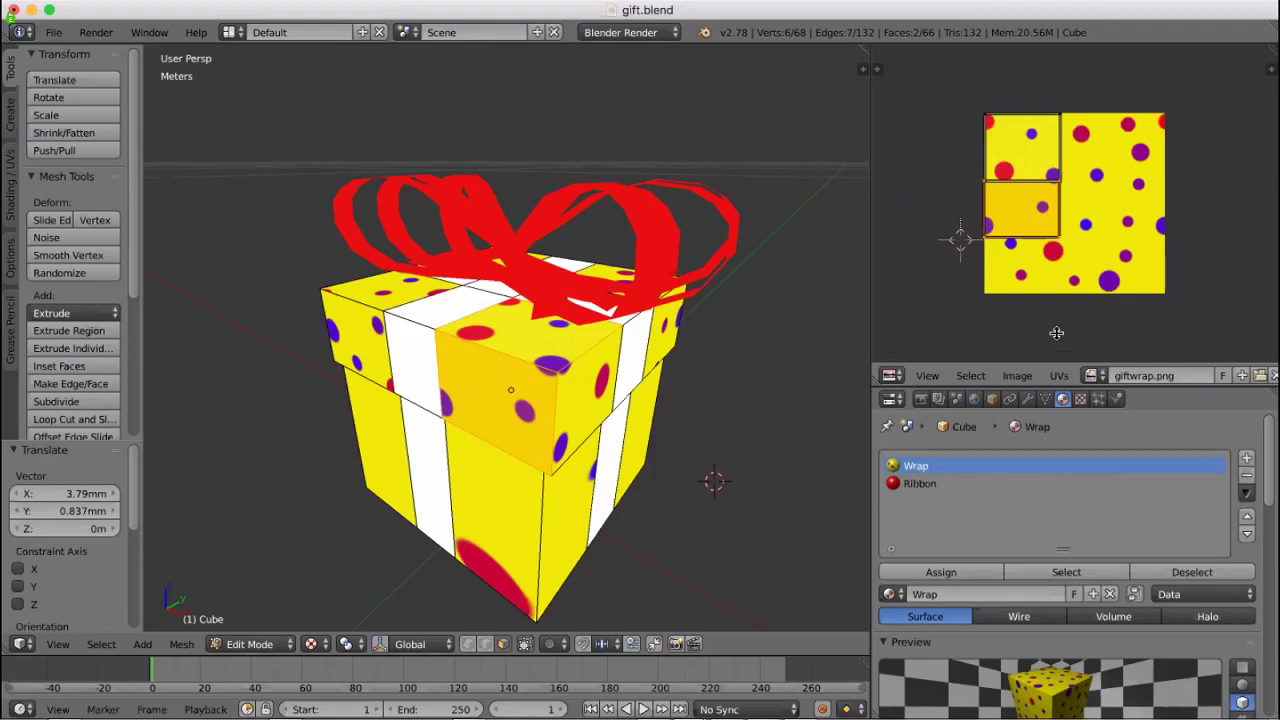
middle_click_drag(820, 330, 608, 454)
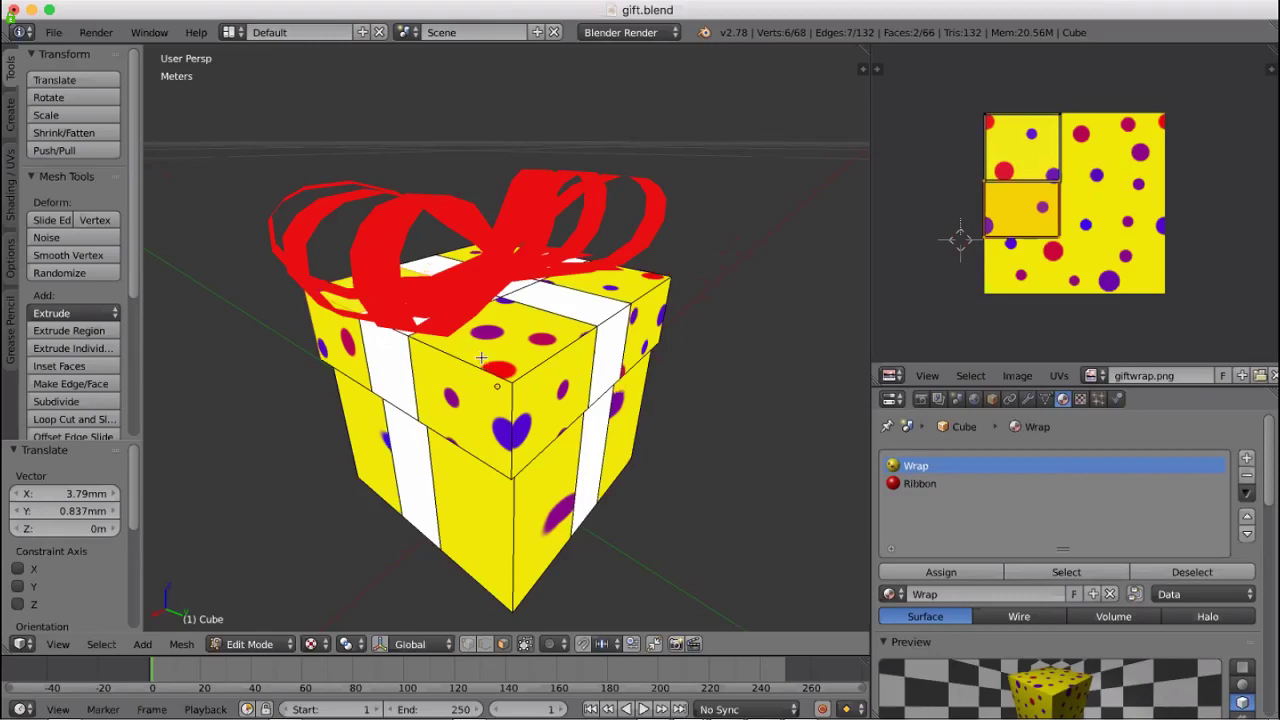
Select the gift box's top face and move its UV square up-right on the giftwrap
key("a")
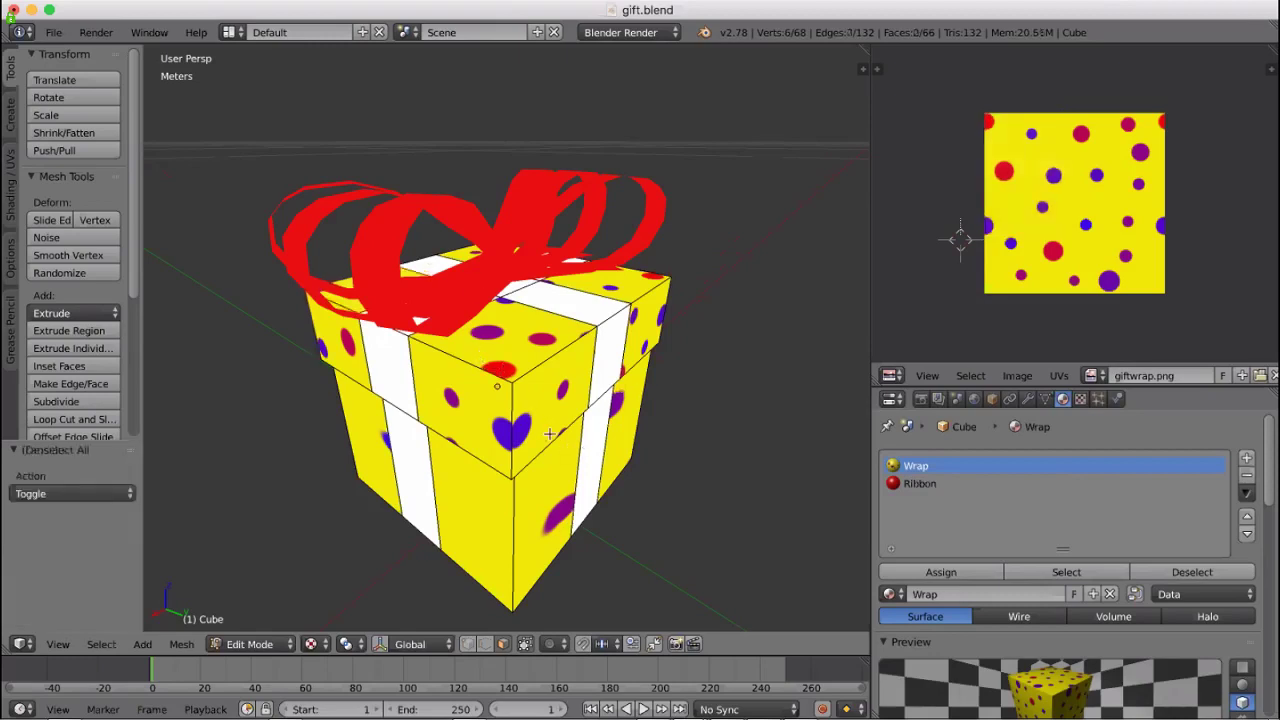
right_click(494, 334)
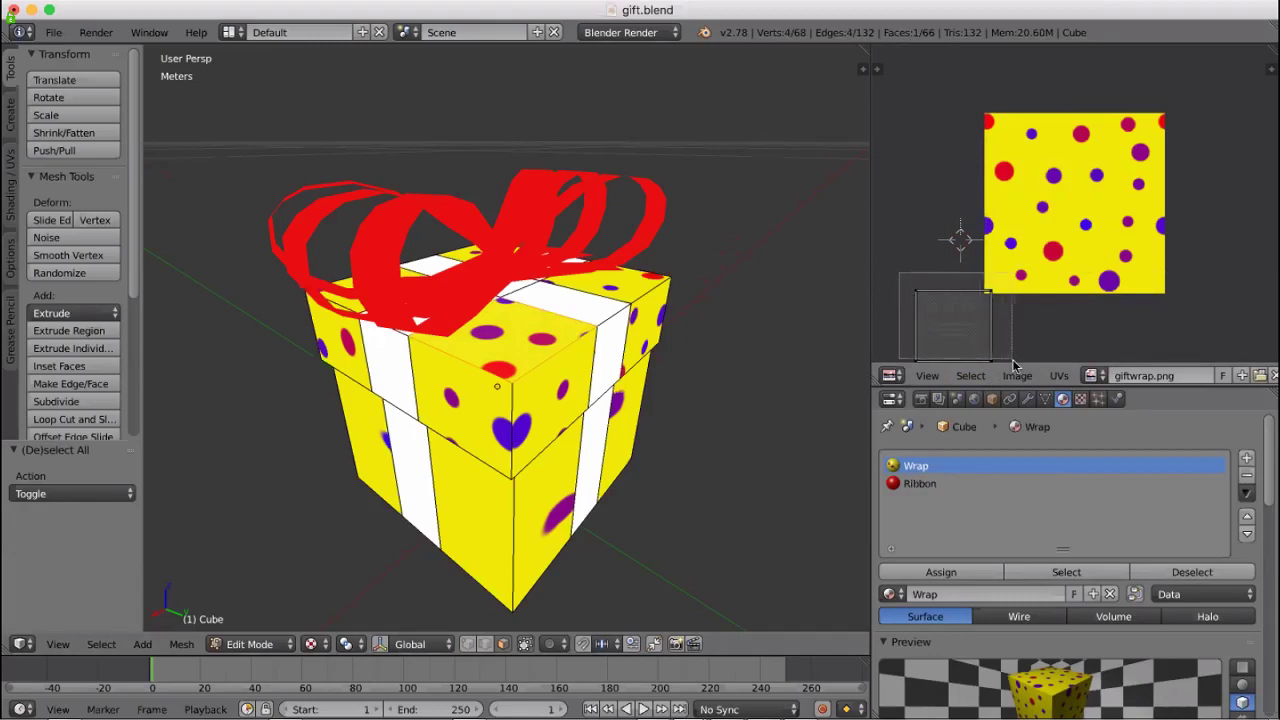
left_click_drag(1013, 365, 1013, 362)
key("g")
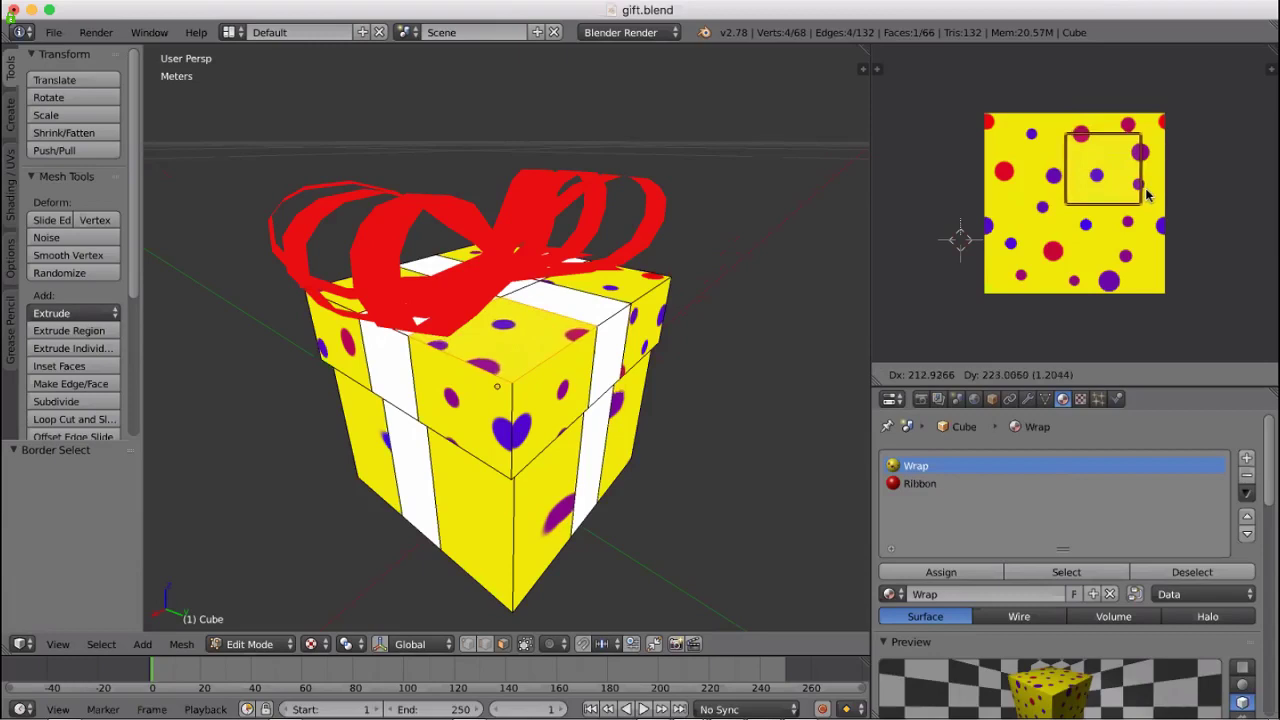
left_click(1147, 196)
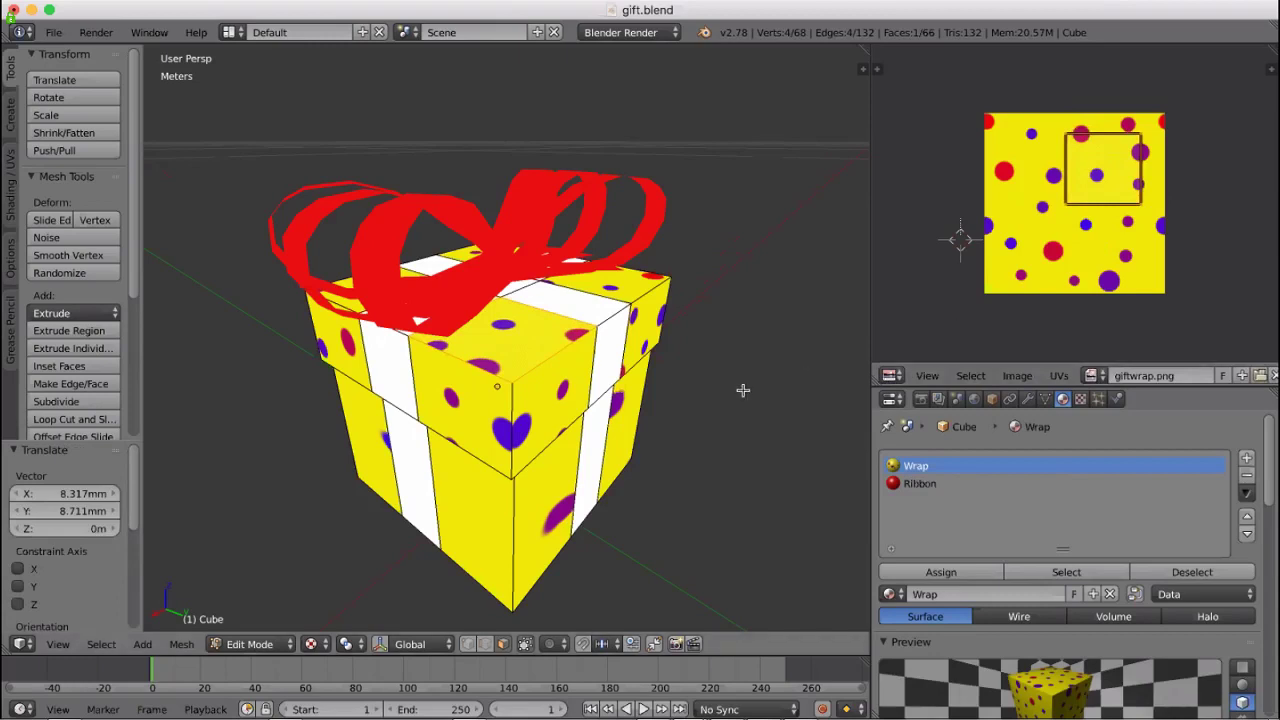
Add a second face, mirror its UV island along Y and place it above the image
right_click(560, 407, "shift")
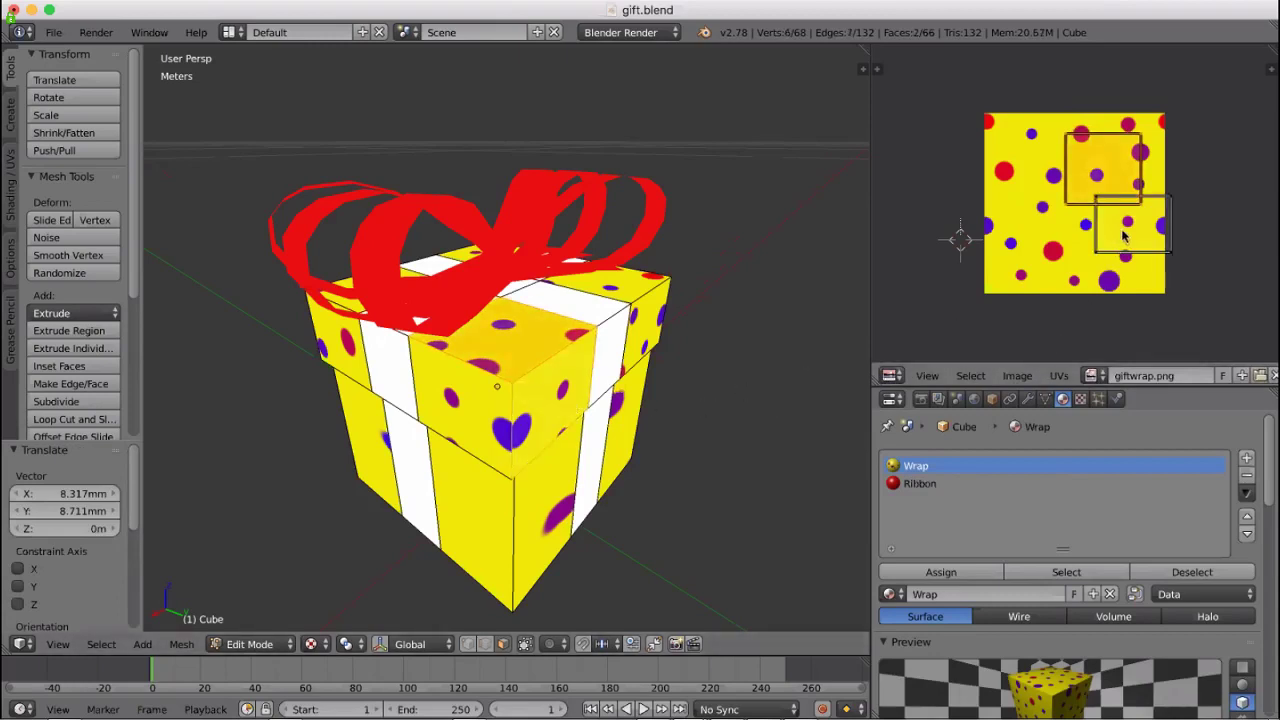
key("a")
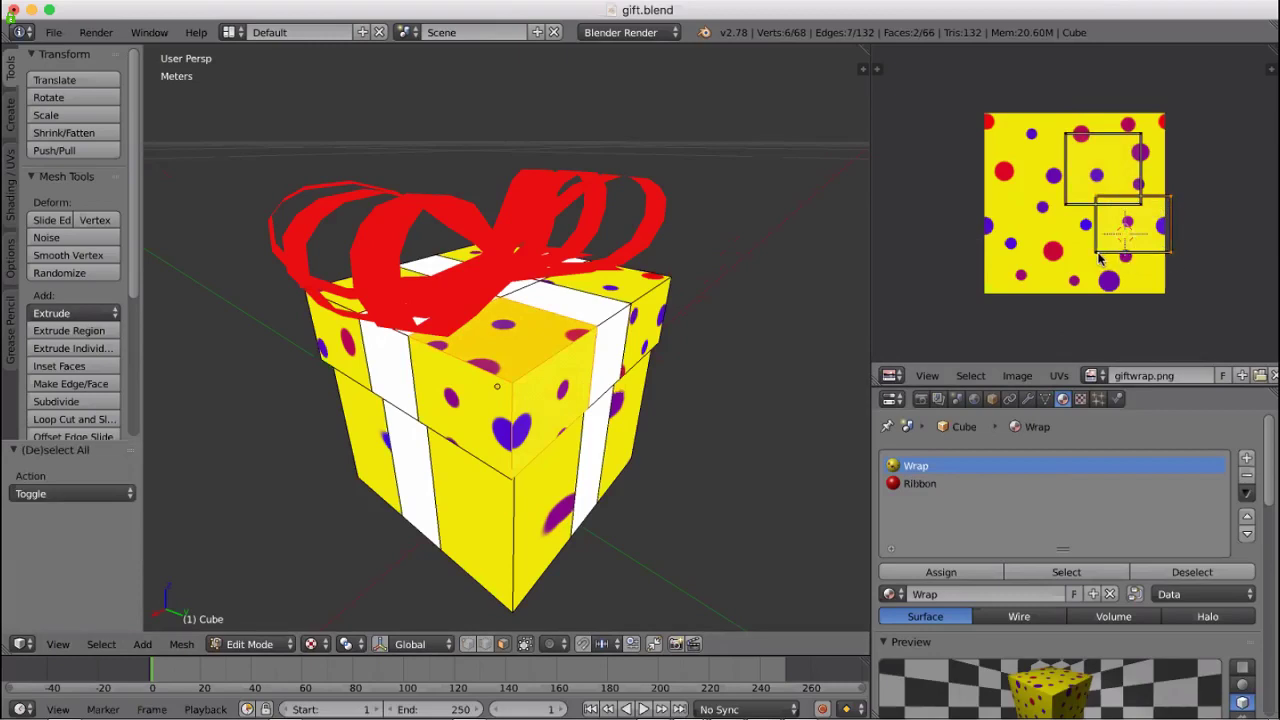
key("g")
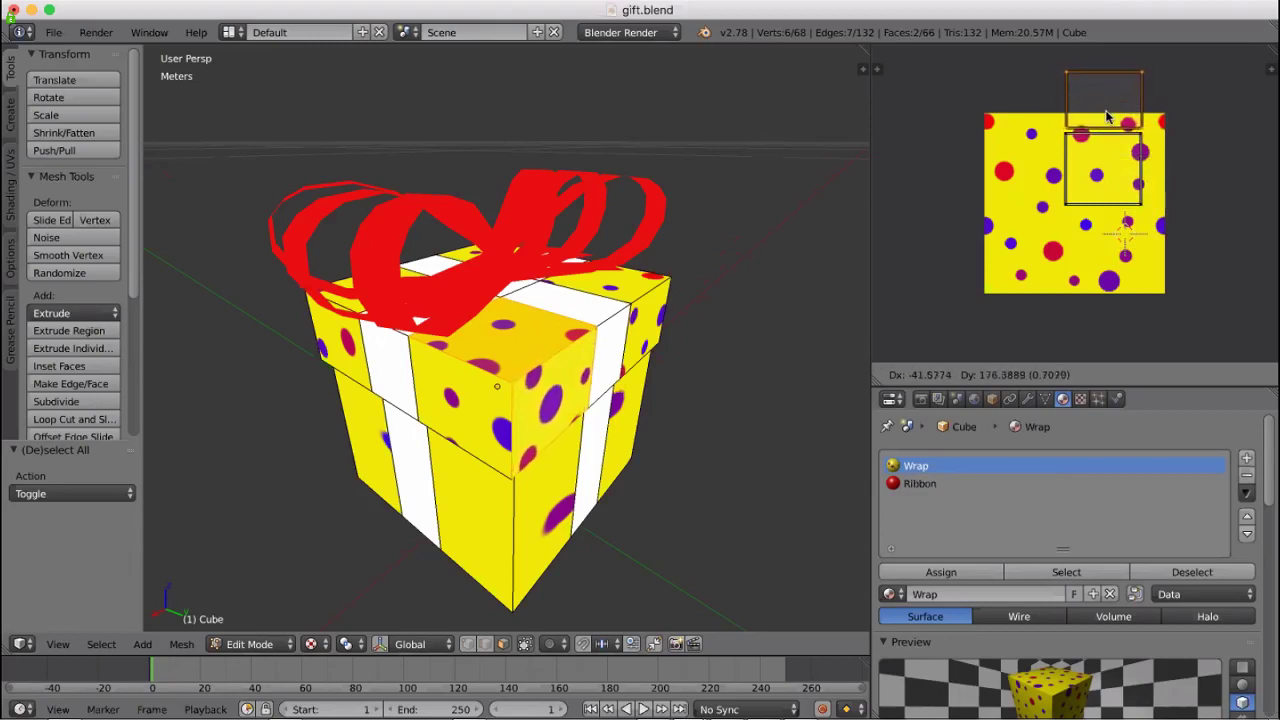
left_click(1128, 121)
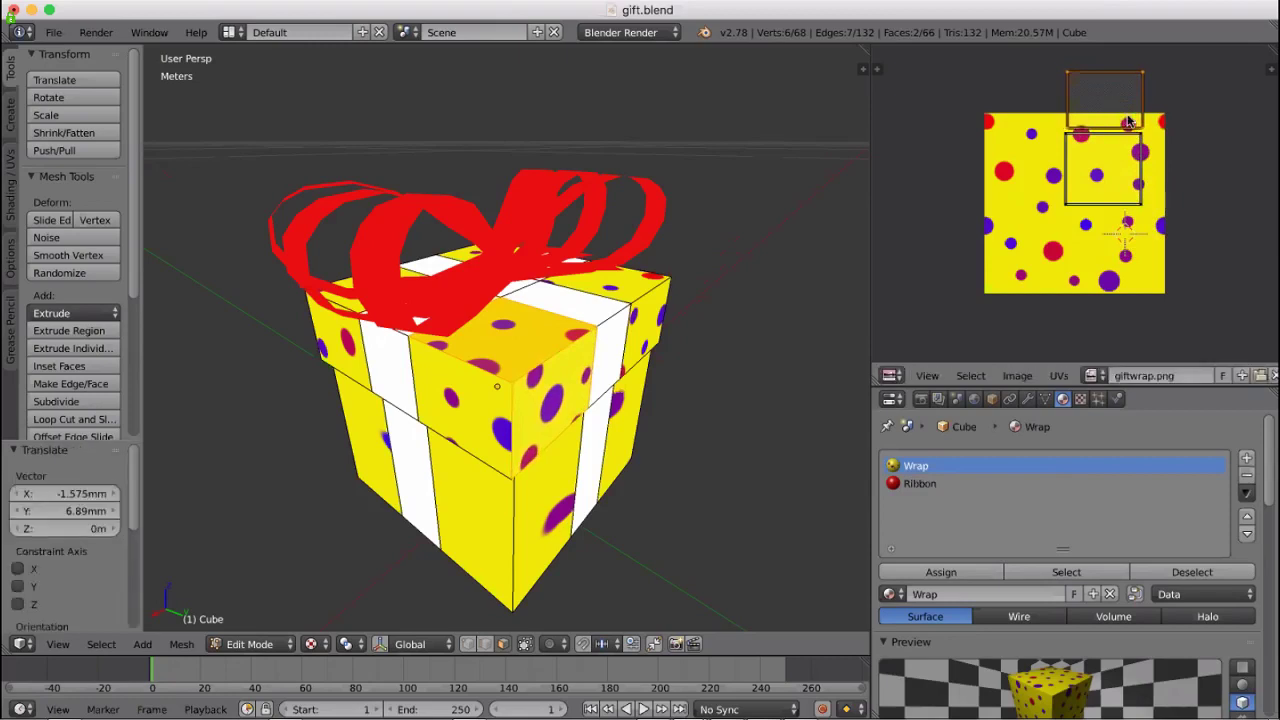
key("ctrl+m")
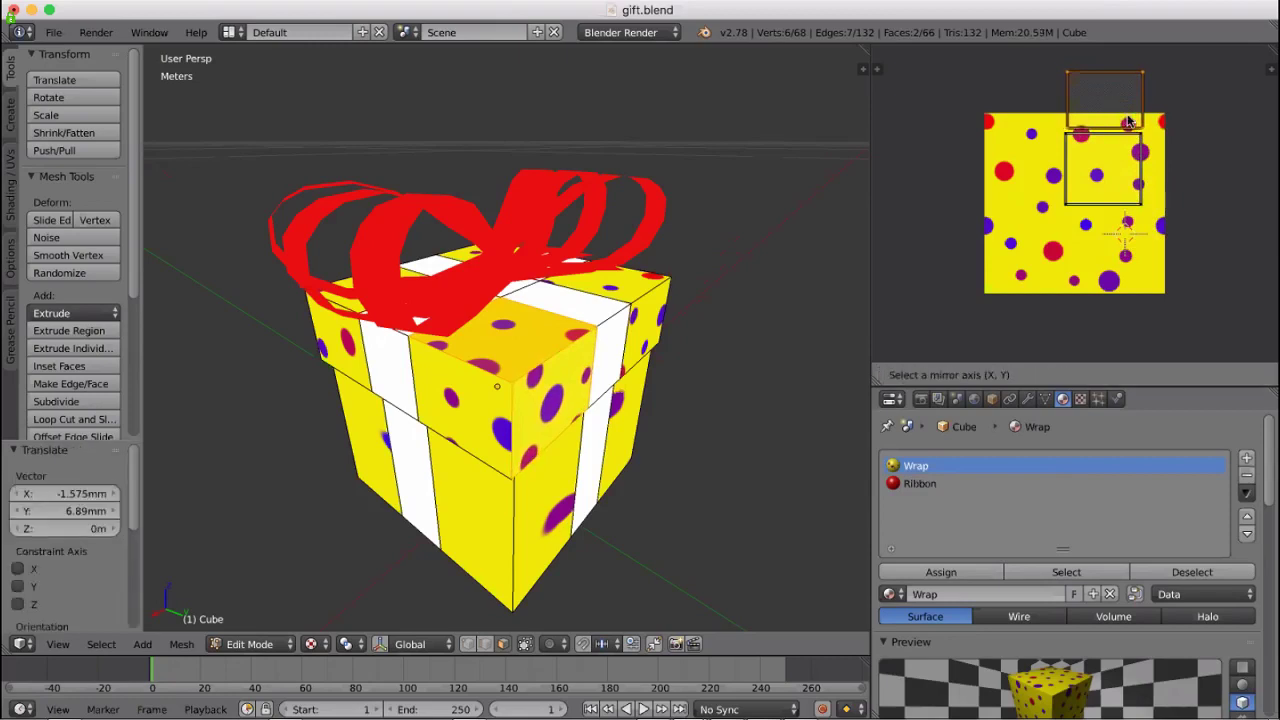
key("y")
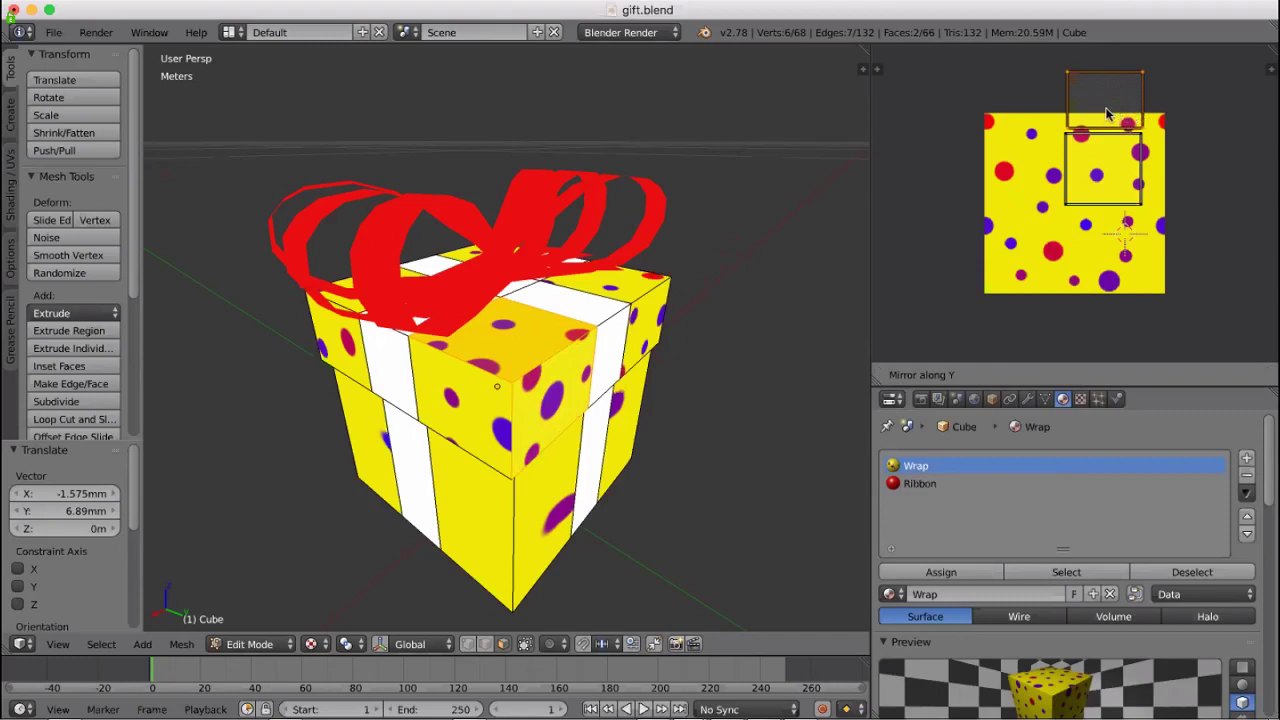
left_click(1105, 113)
key("g")
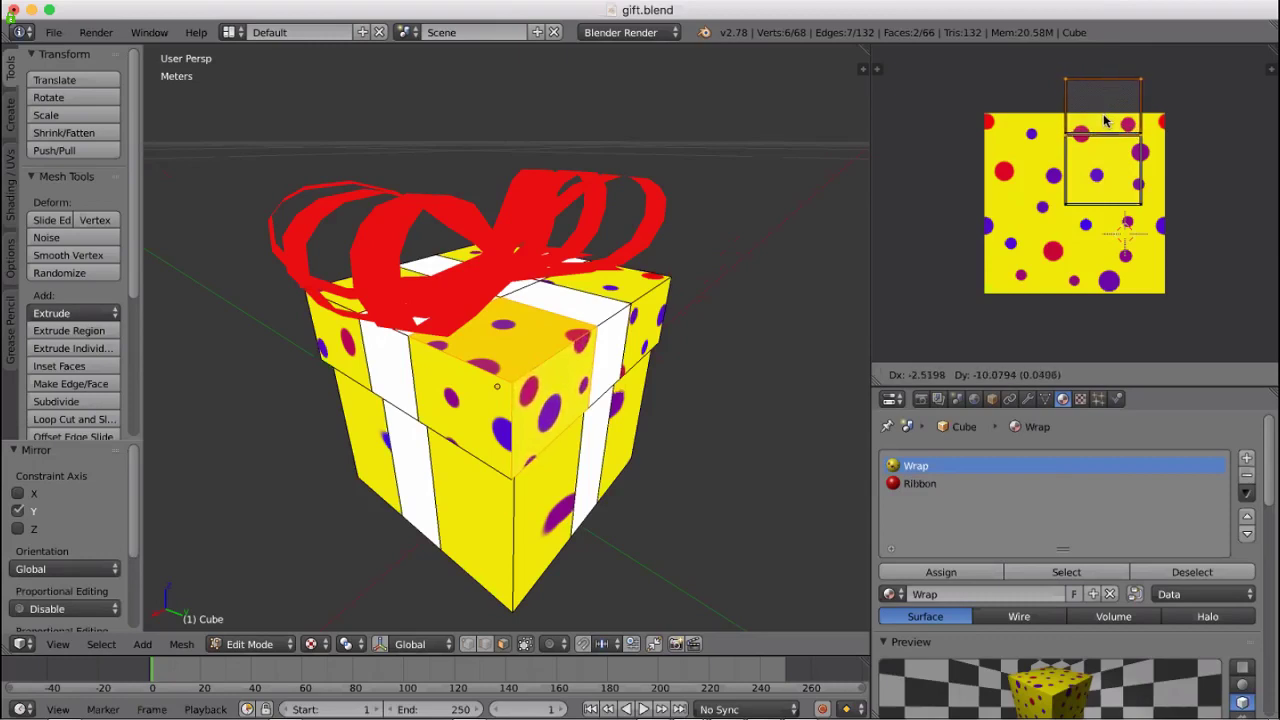
left_click(1105, 121)
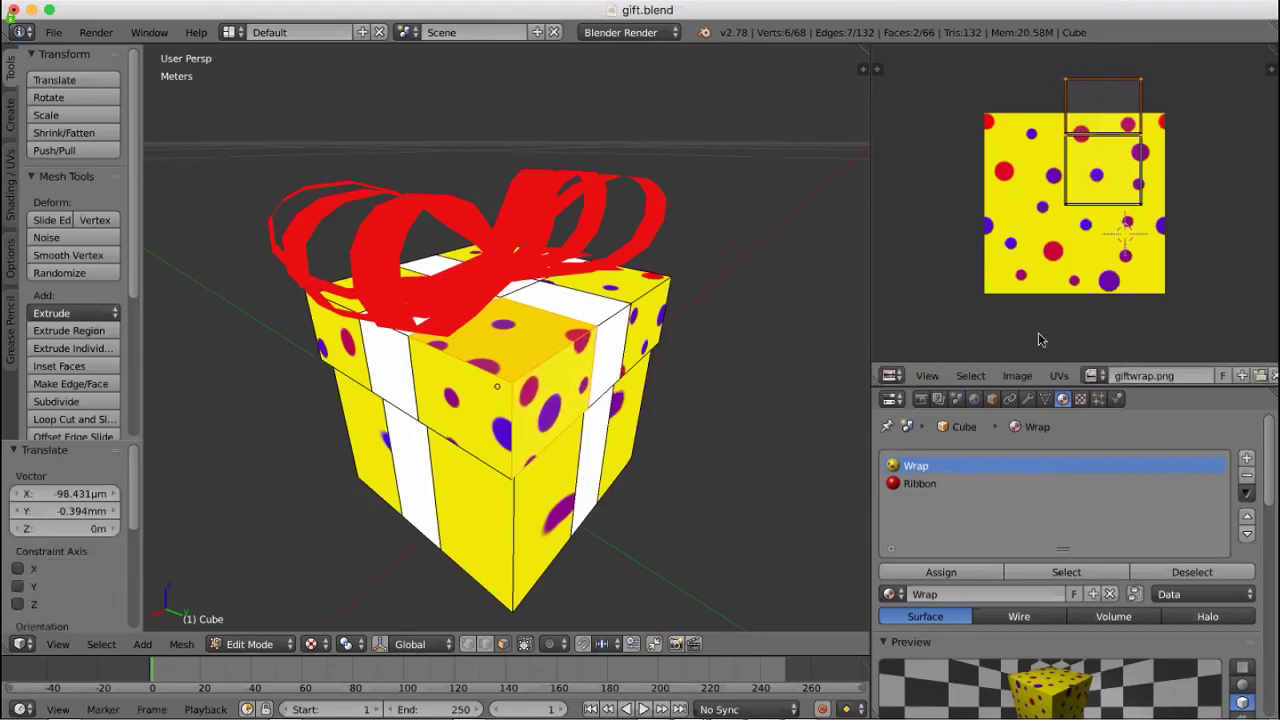
right_click(562, 410)
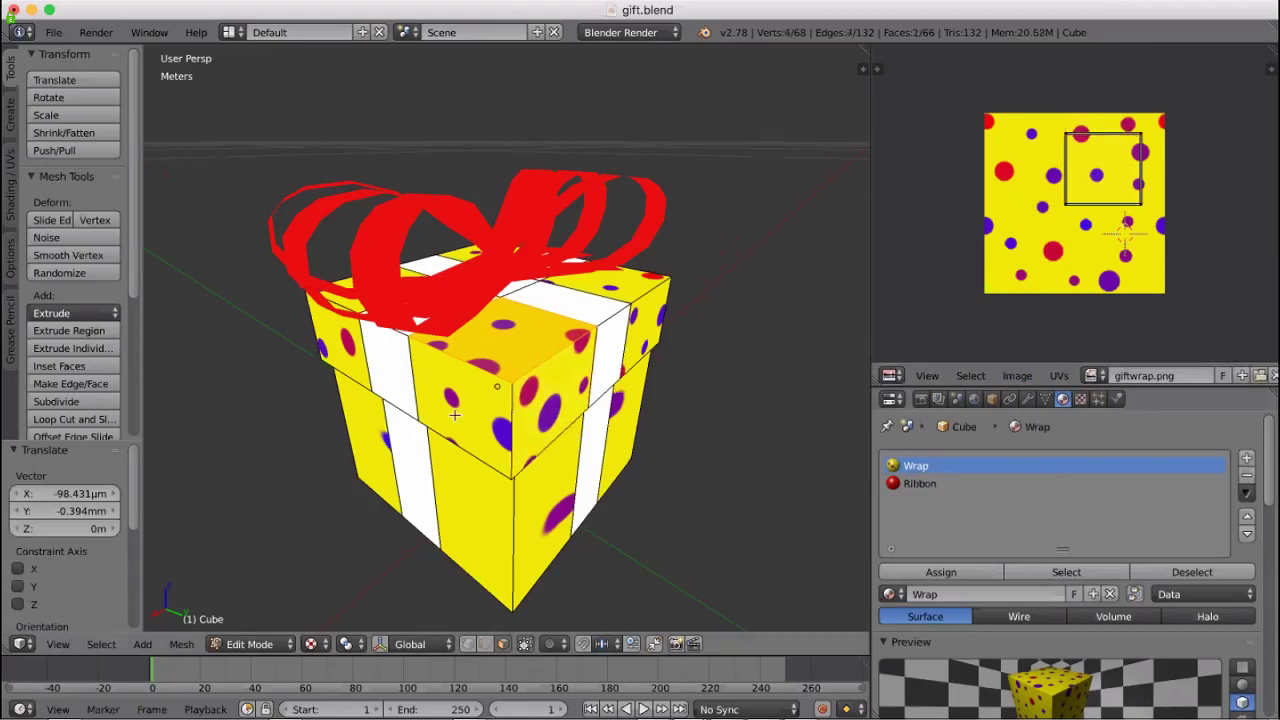
Add another side face and move its UV square from left of the image onto the texture
right_click(455, 414, "shift")
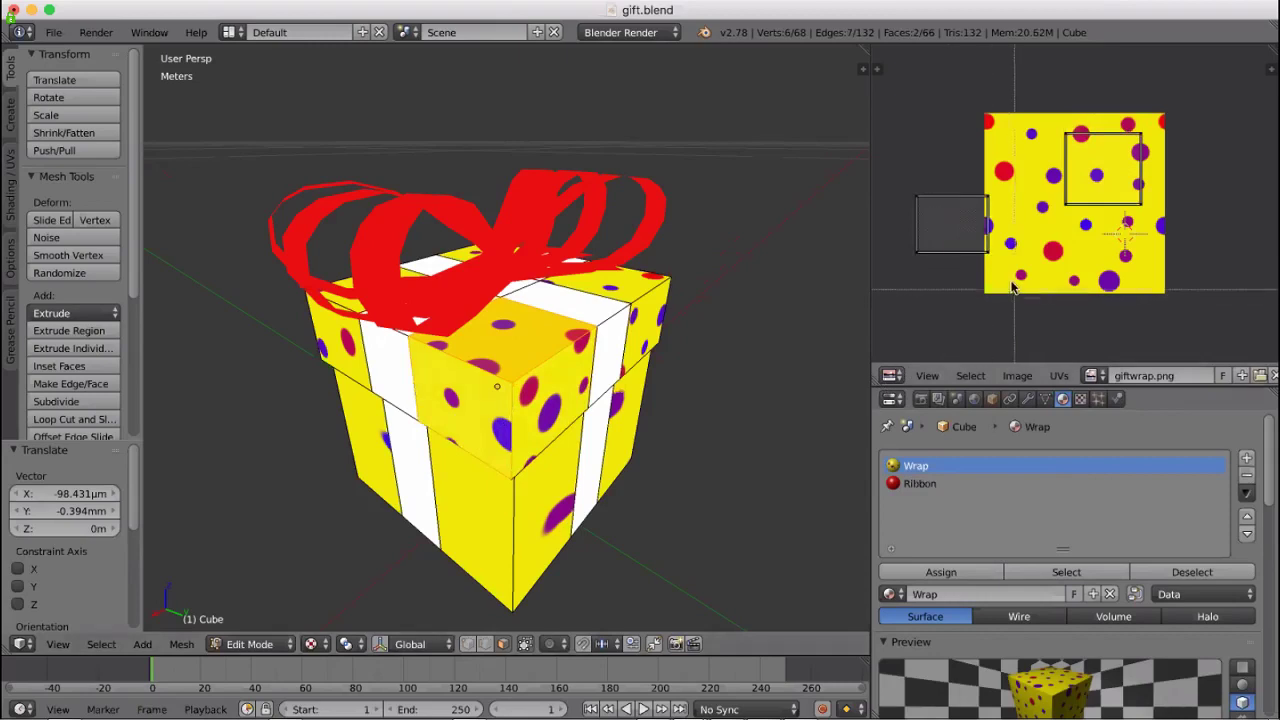
key("b")
left_click_drag(902, 177, 955, 240)
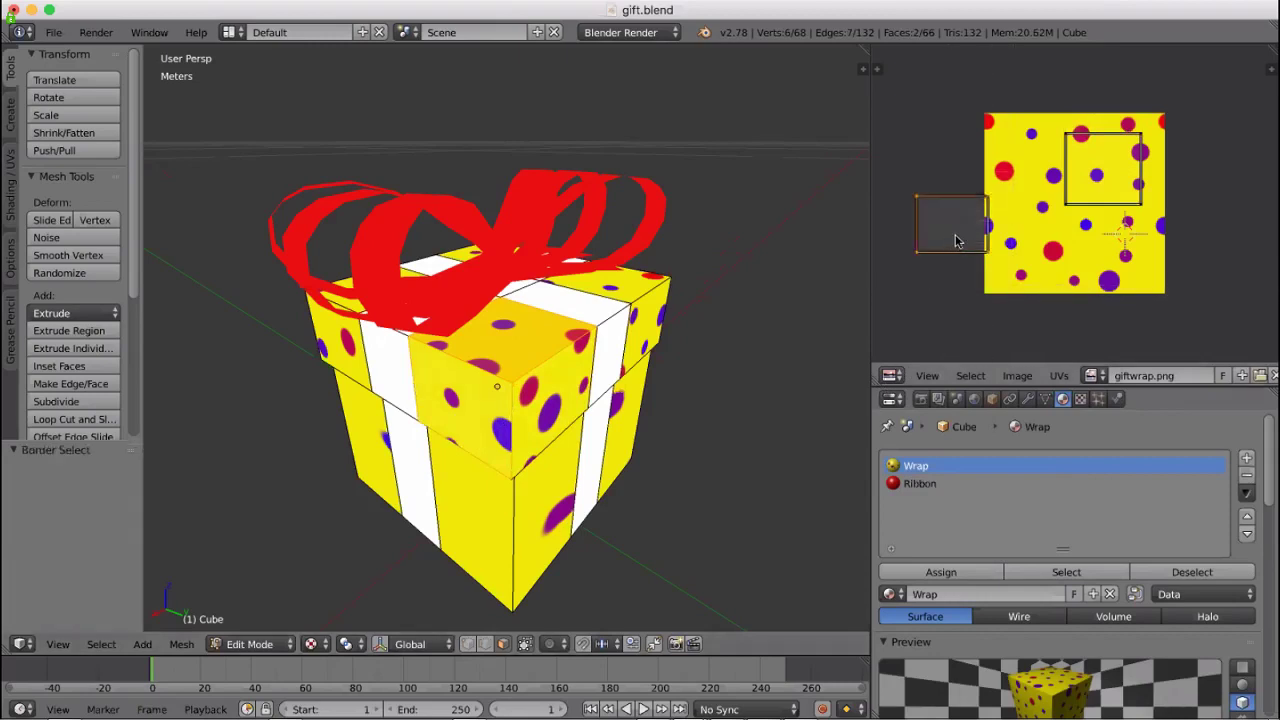
key("g")
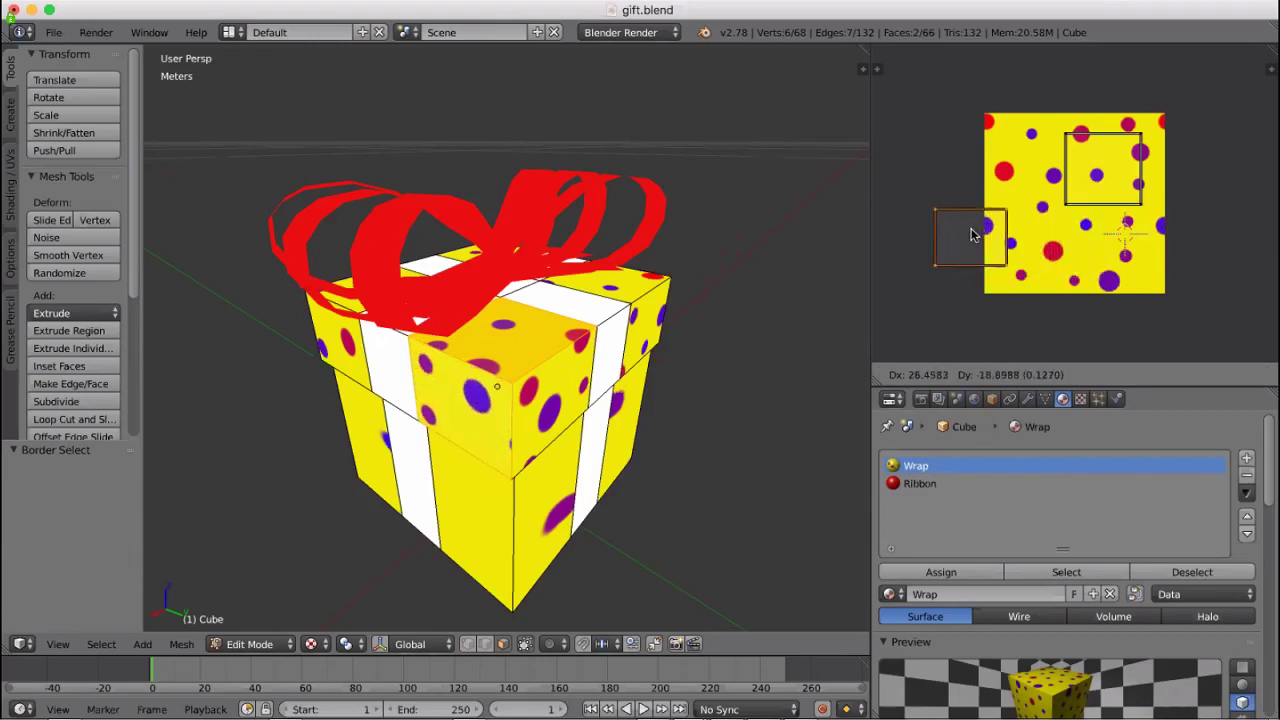
left_click(966, 237)
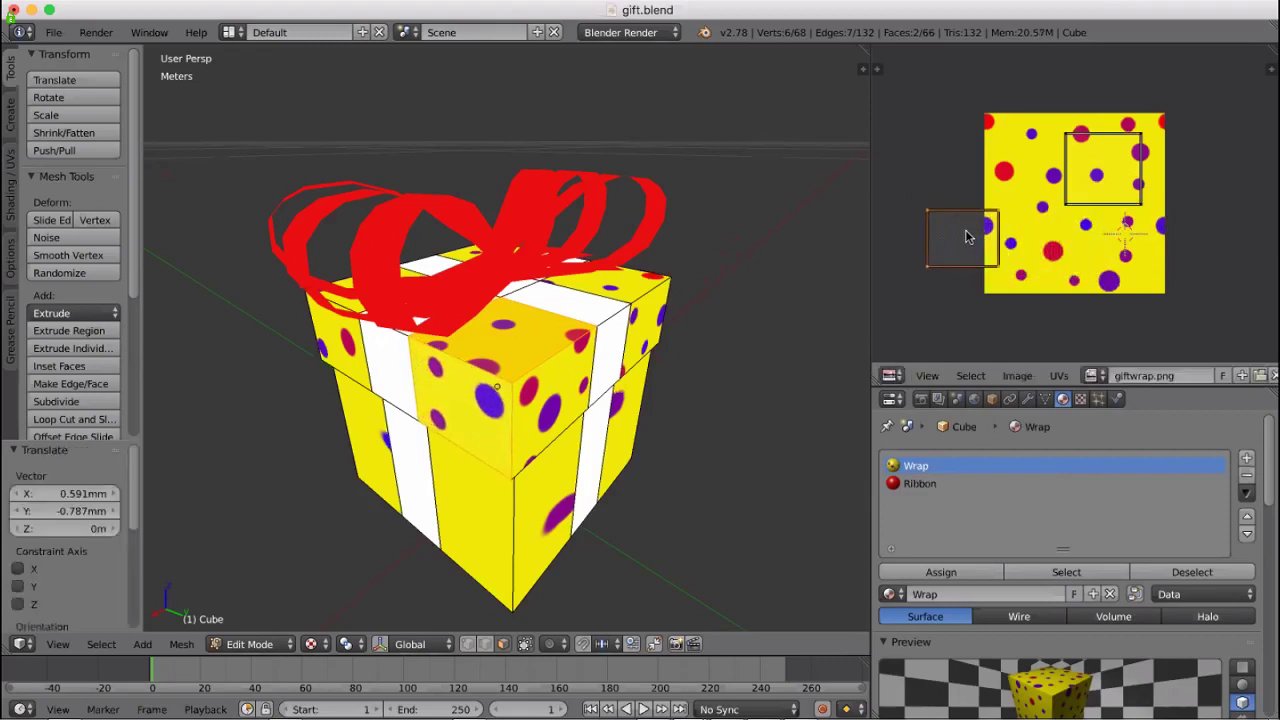
Rotate the face's UV island -90° and move it to the giftwrap's upper-right edge
left_click(1058, 376)
mouse_move(966, 374)
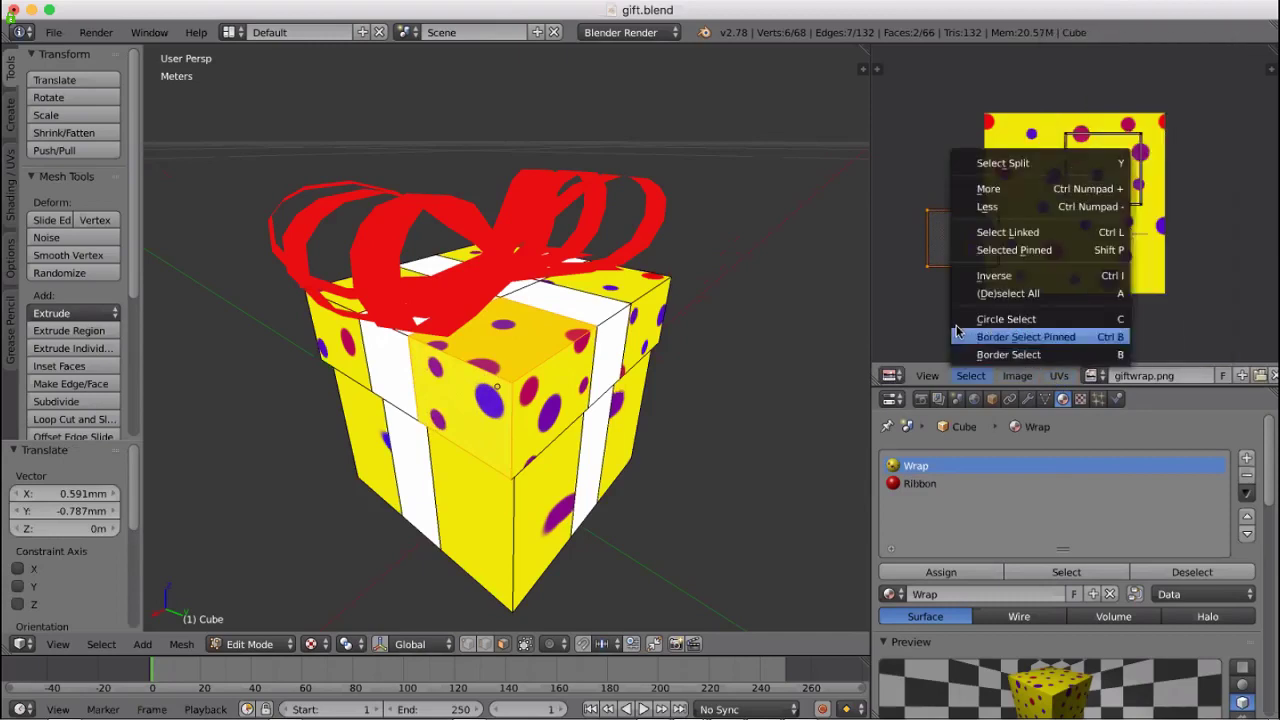
left_click(966, 336)
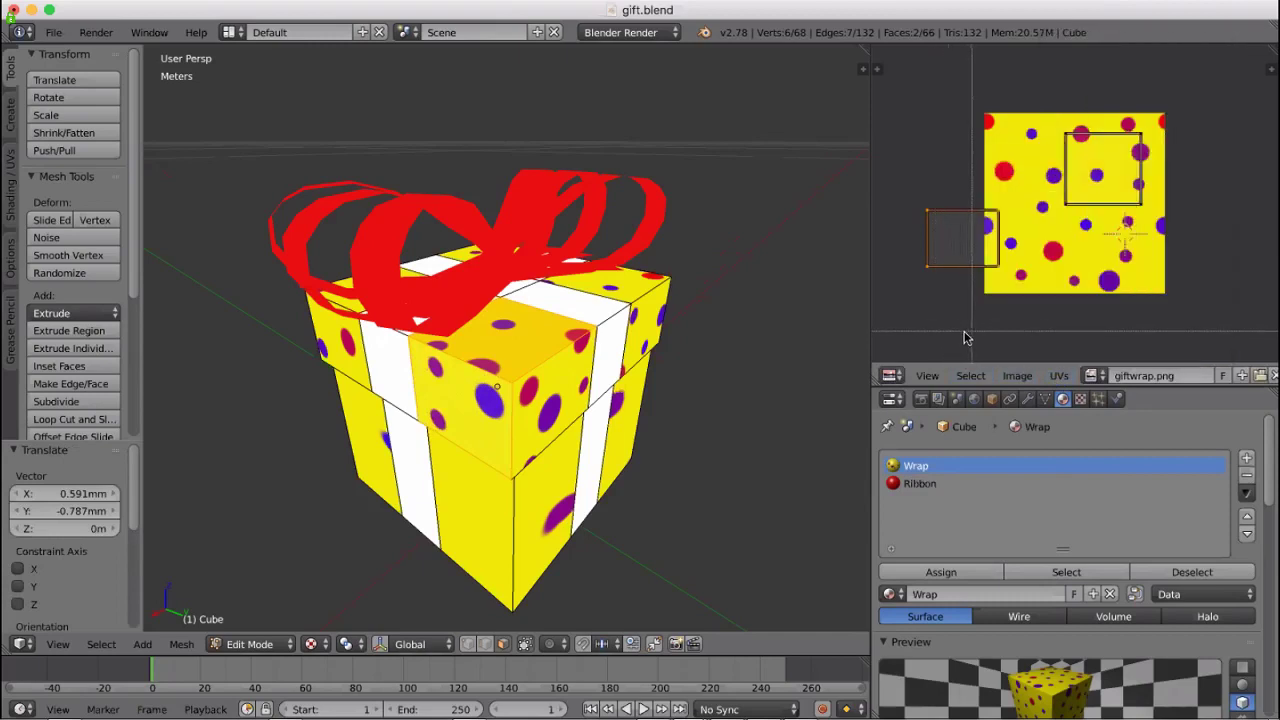
left_click(966, 335)
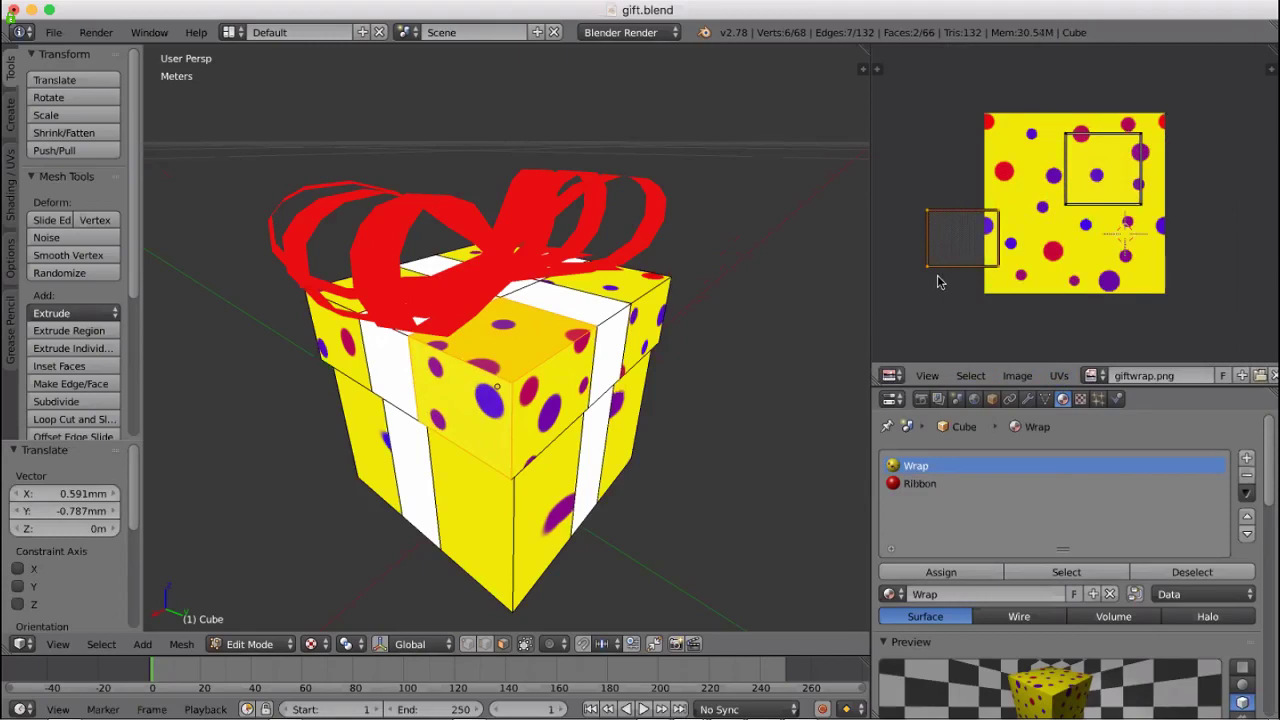
key("r")
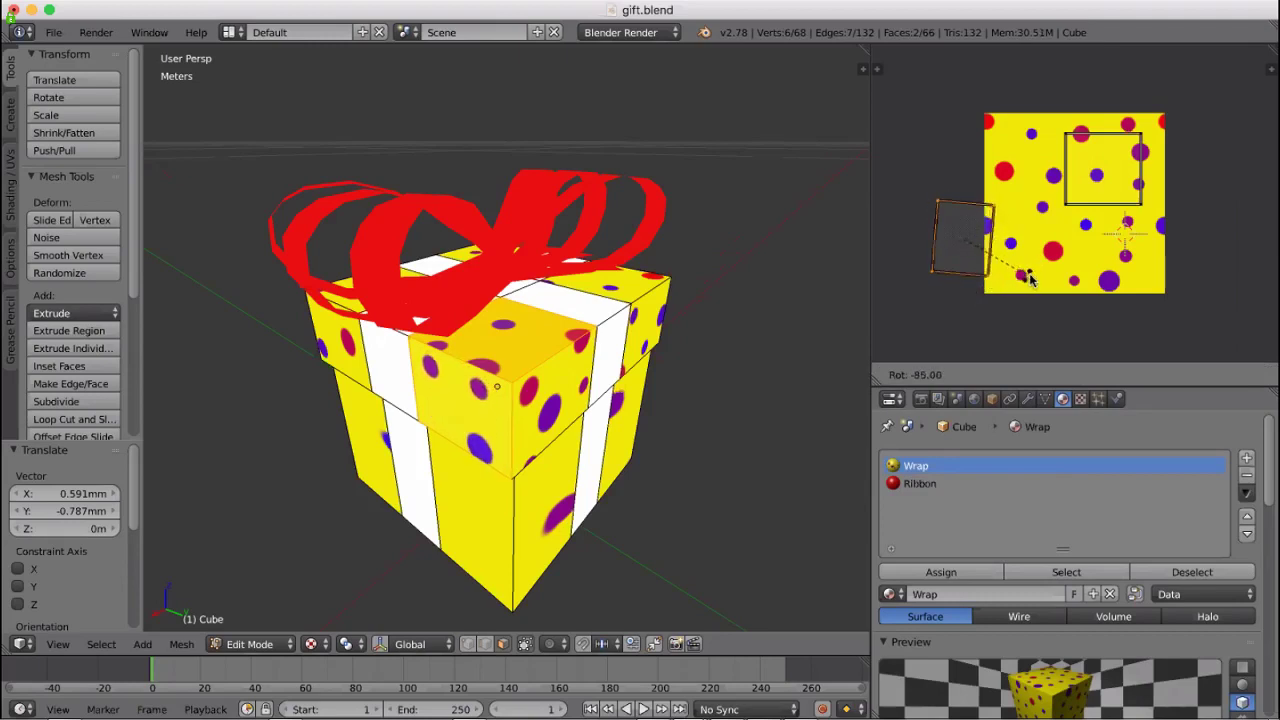
left_click(1030, 280)
left_click(941, 301)
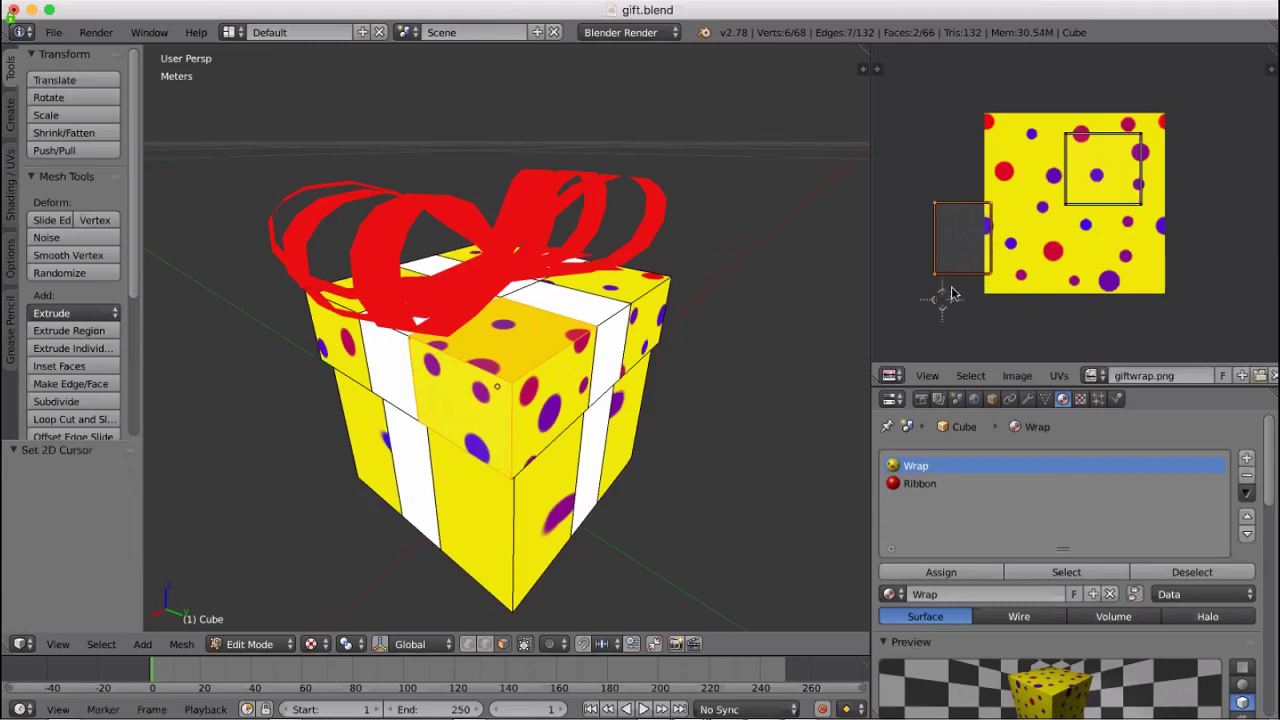
key("g")
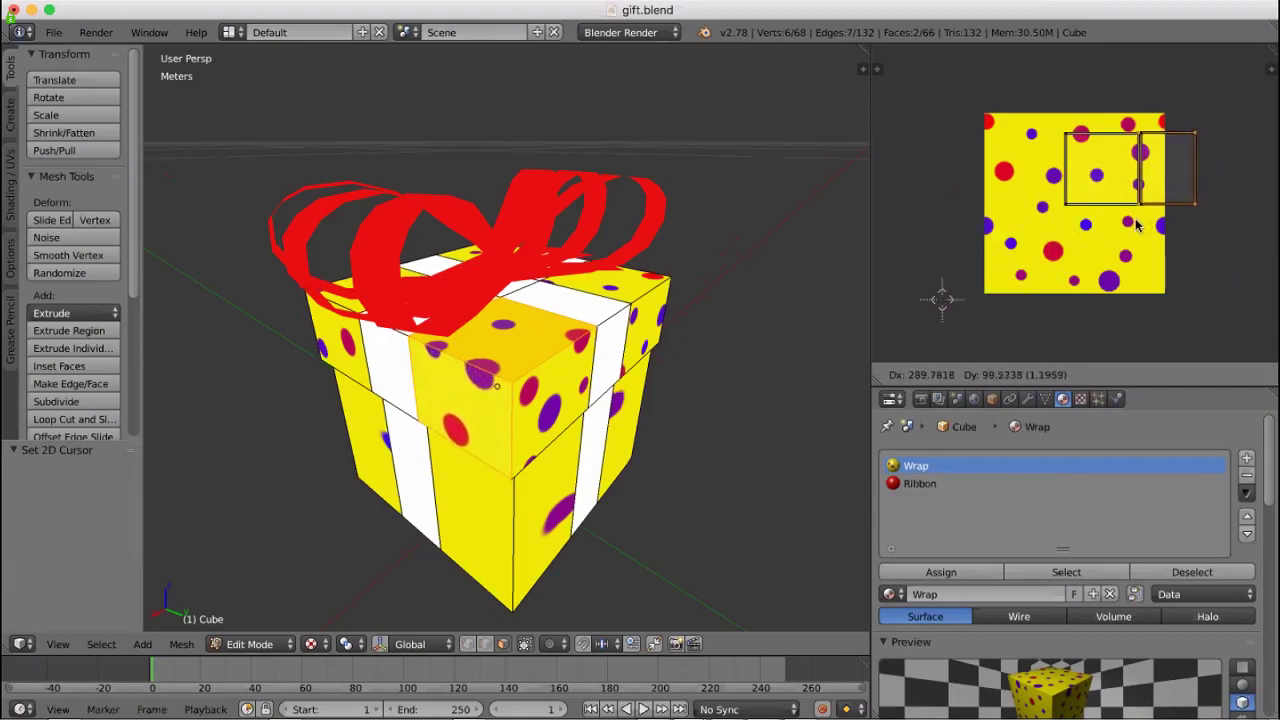
left_click(1136, 226)
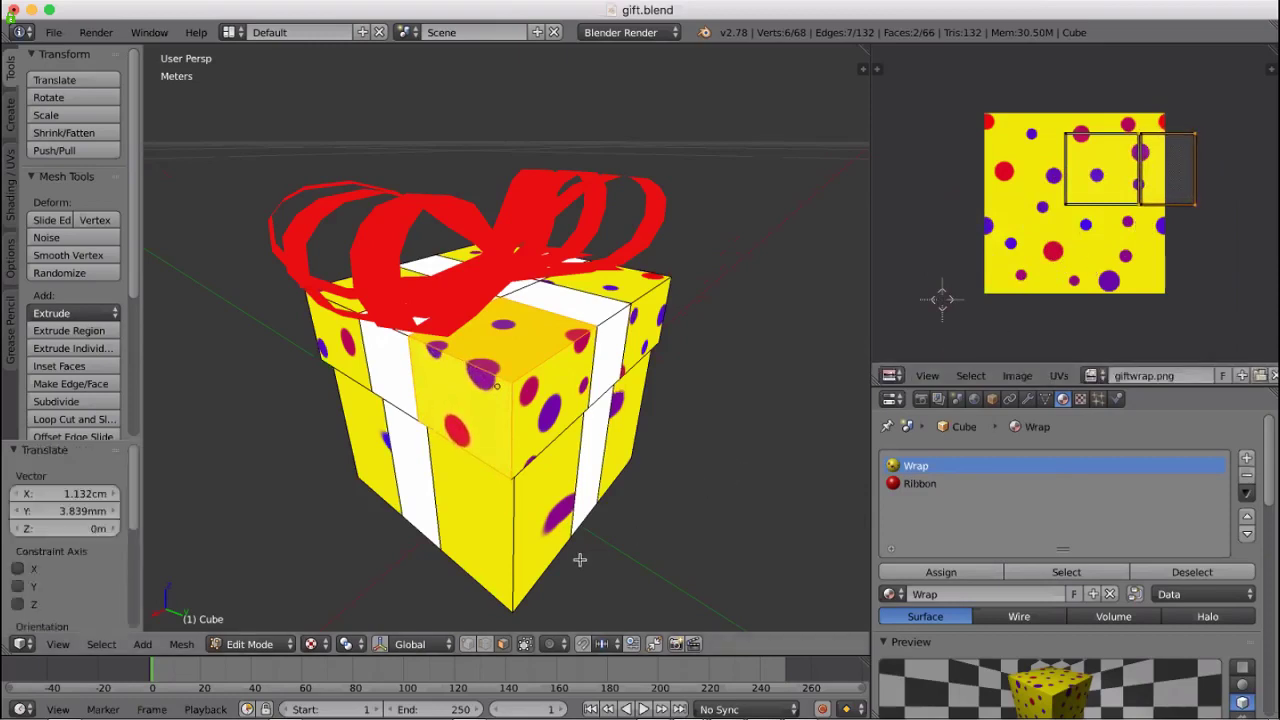
middle_click_drag(304, 534, 509, 332)
Select a single box face and move its UV square over the image's upper-left area
left_click(628, 523)
key("a")
right_click(513, 347)
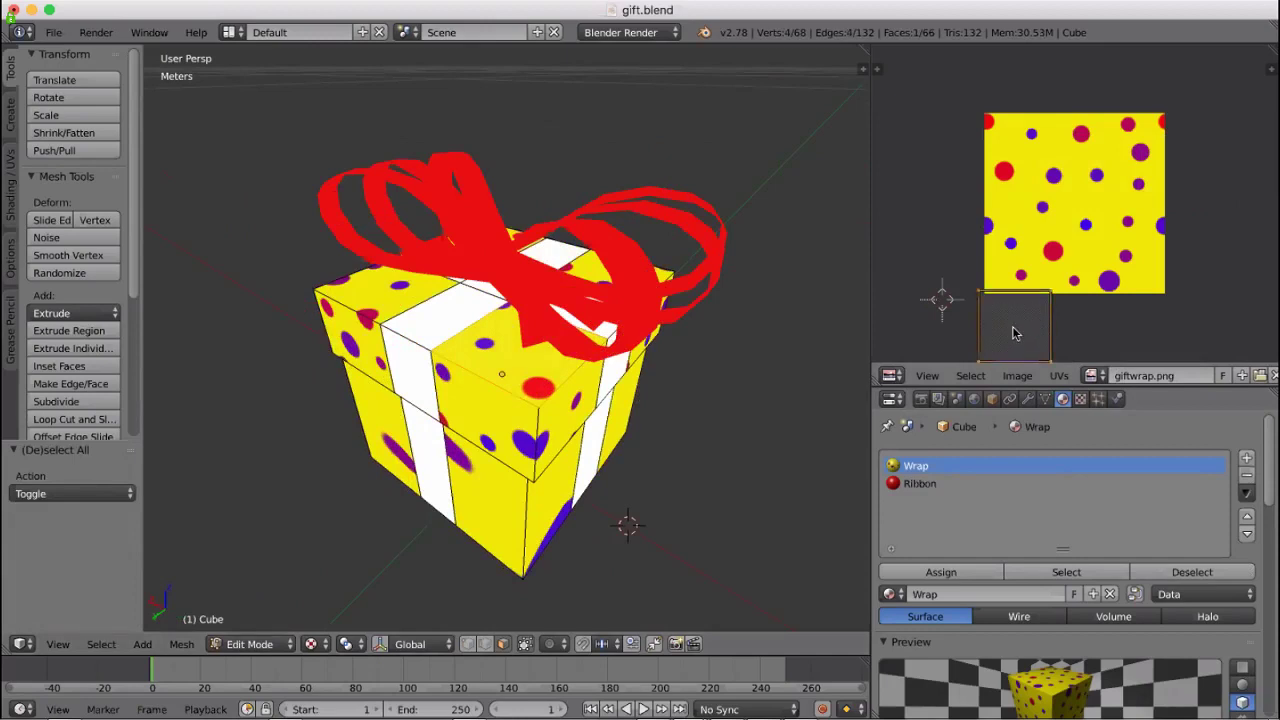
key("g")
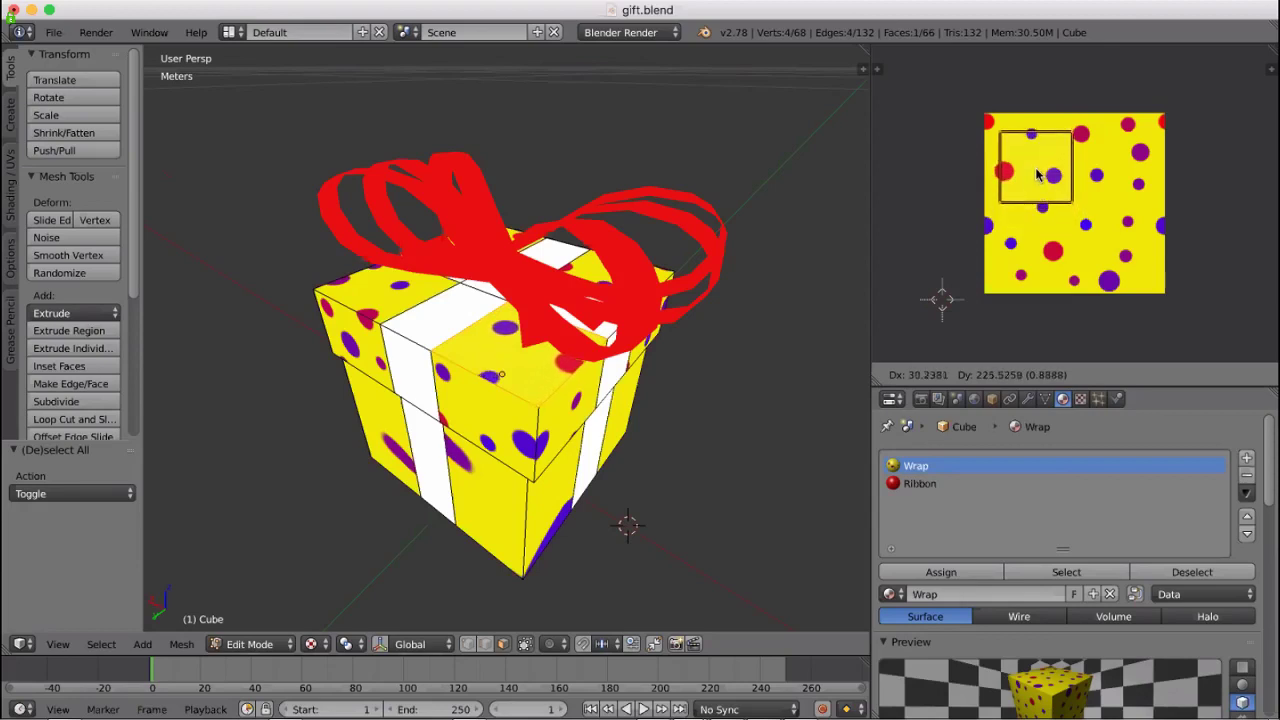
left_click(1037, 179)
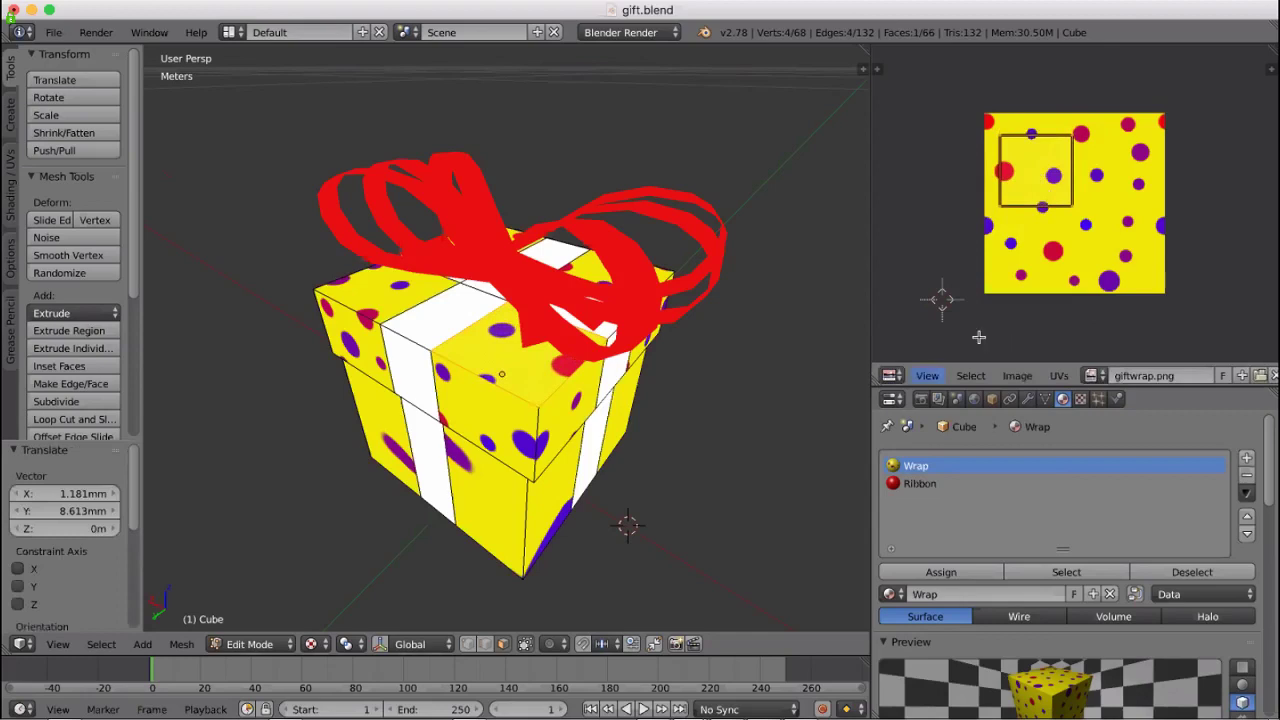
Add a second face, select only its UV island and start moving it
right_click(570, 408, "shift")
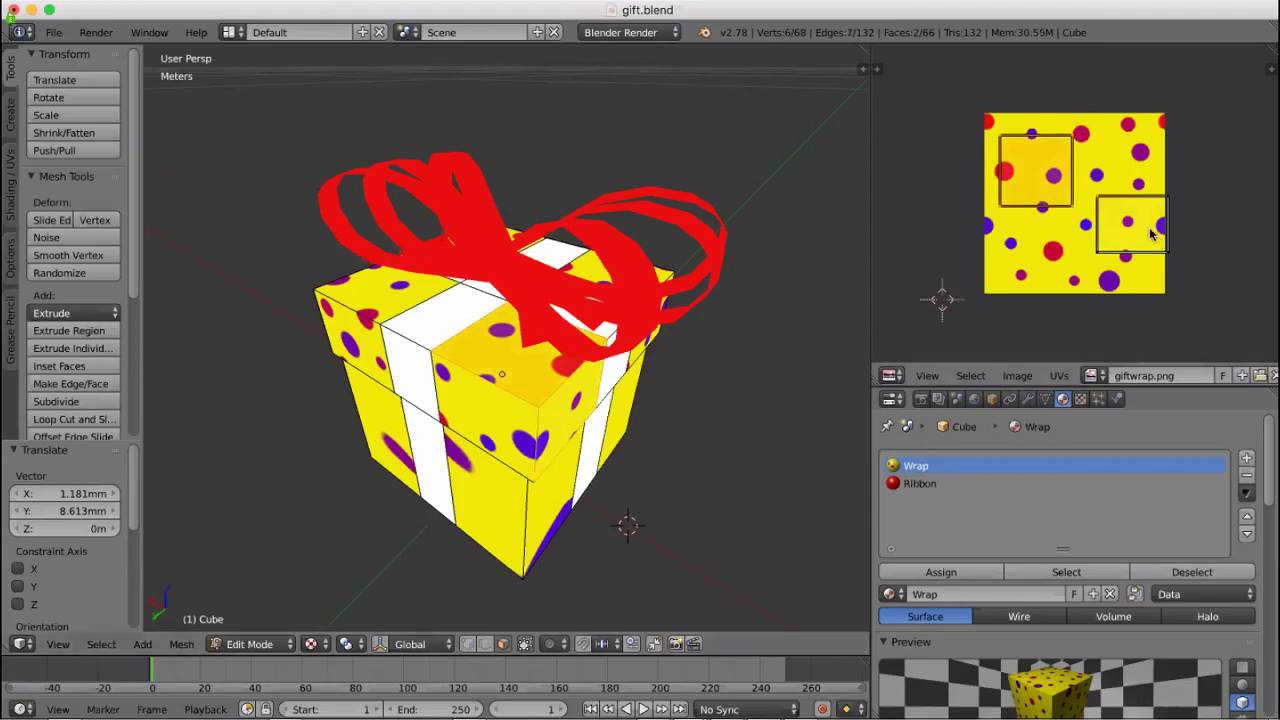
key("a")
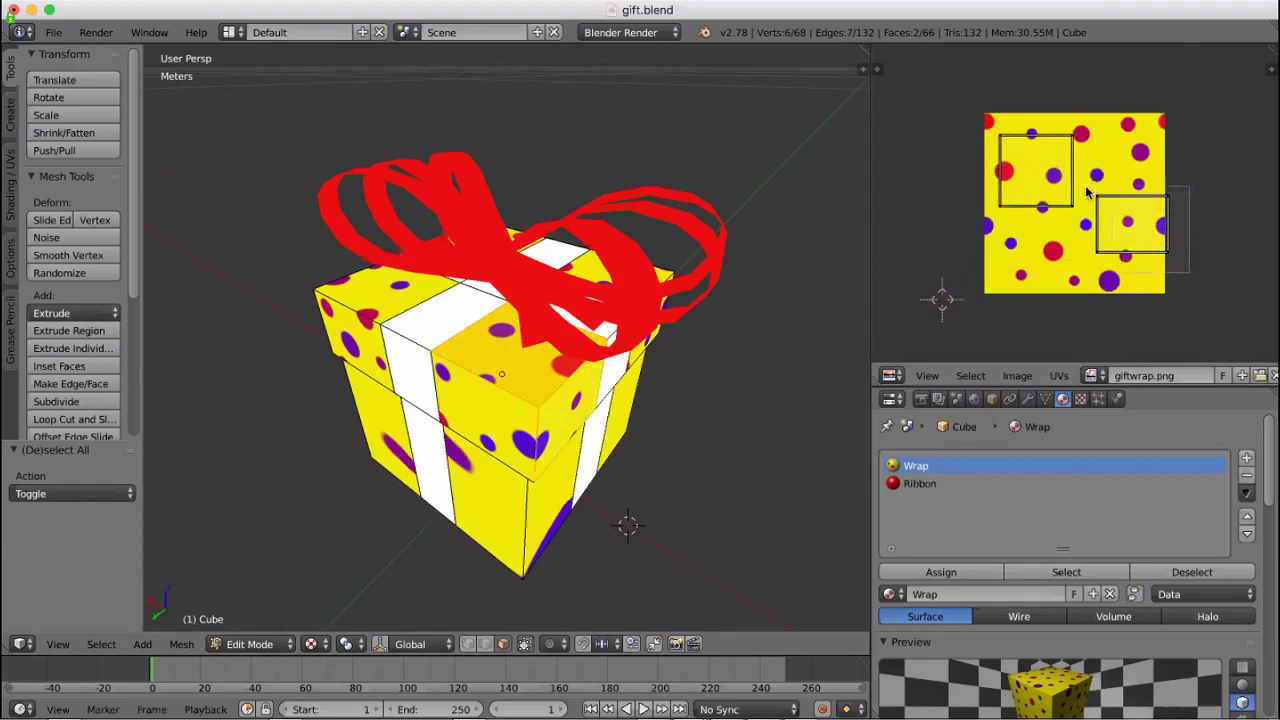
left_click_drag(1110, 215, 1122, 237)
key("g")
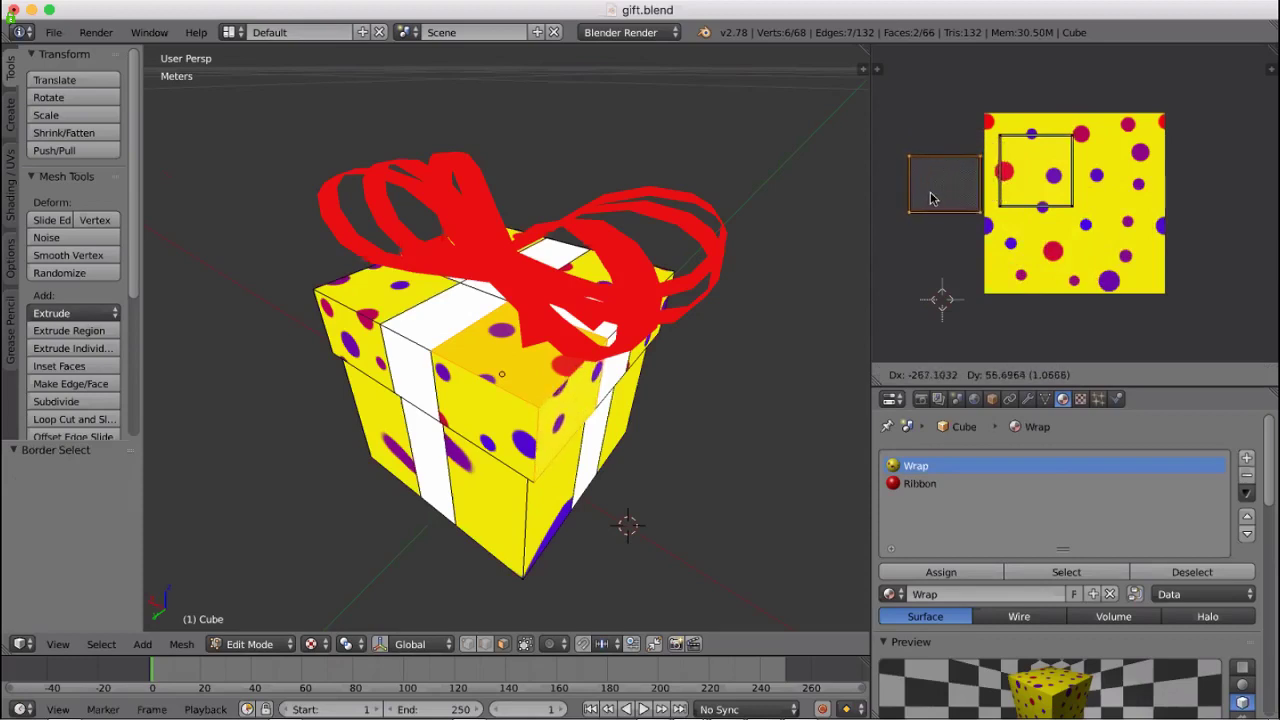
Rotate the second face's UV island 90° and place it at the image's left edge
key("Escape")
key("r")
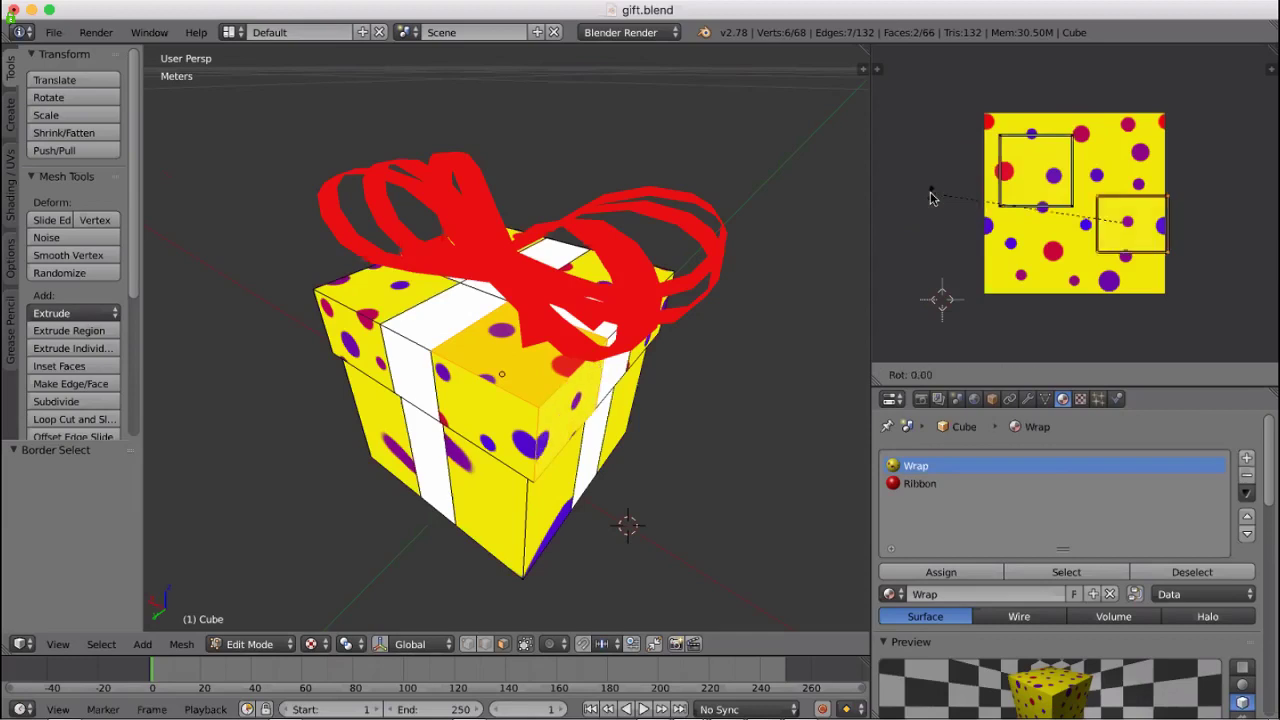
left_click(1089, 186)
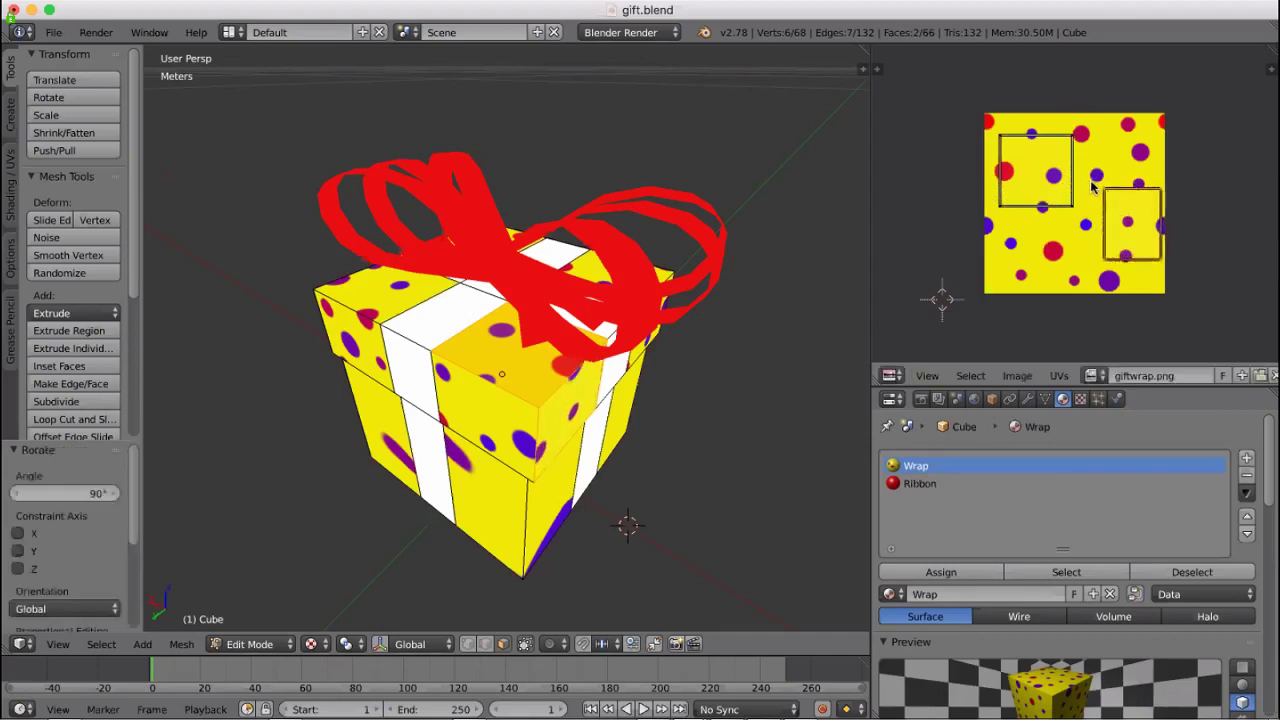
key("g")
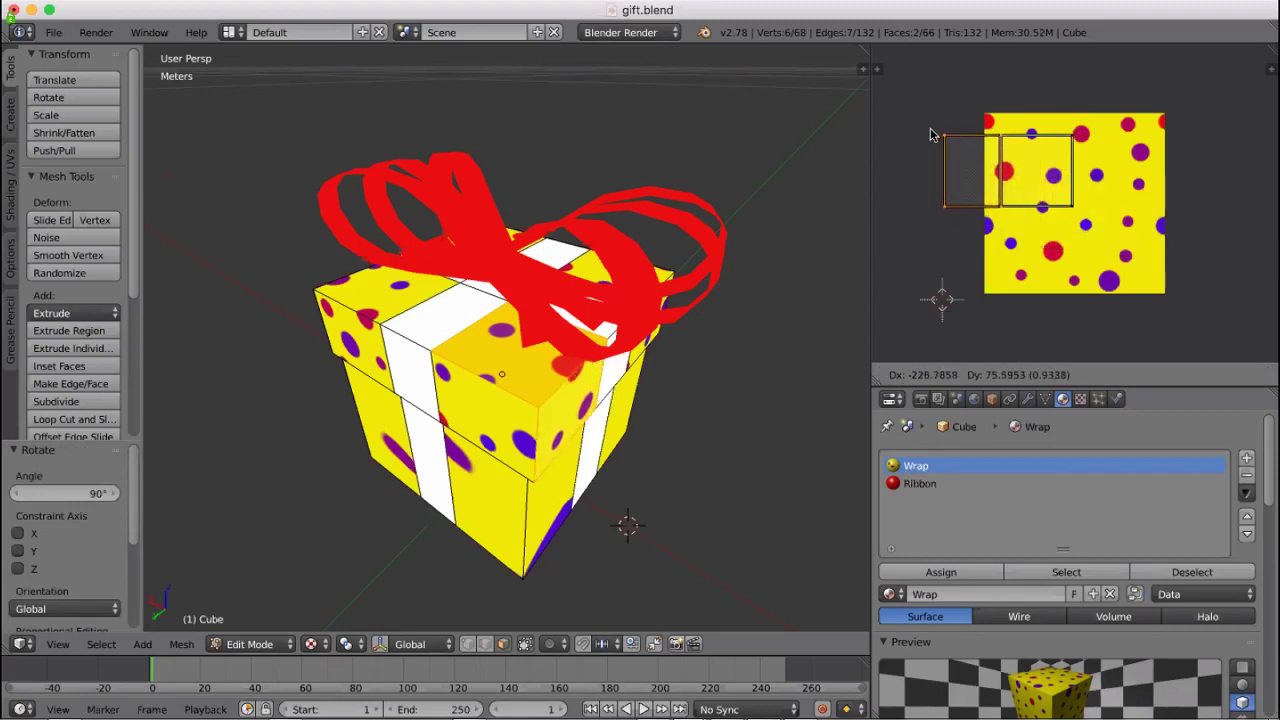
left_click(930, 134)
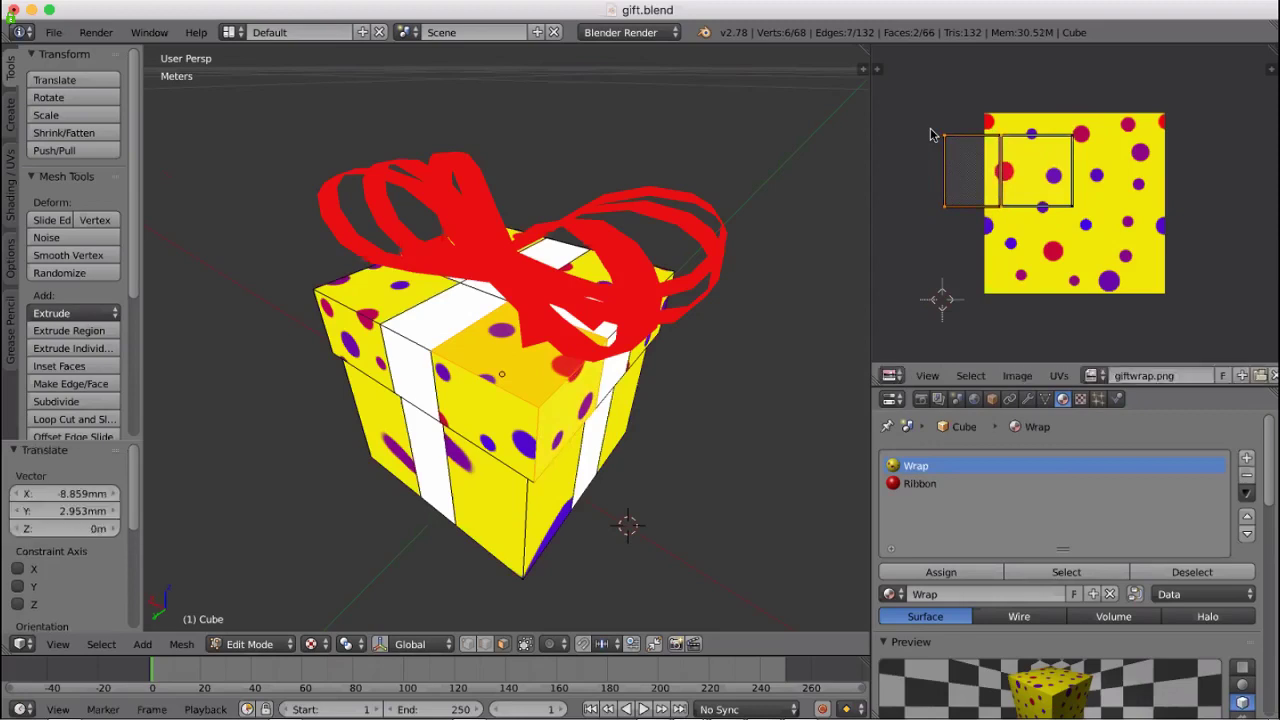
right_click(565, 428)
right_click(518, 431)
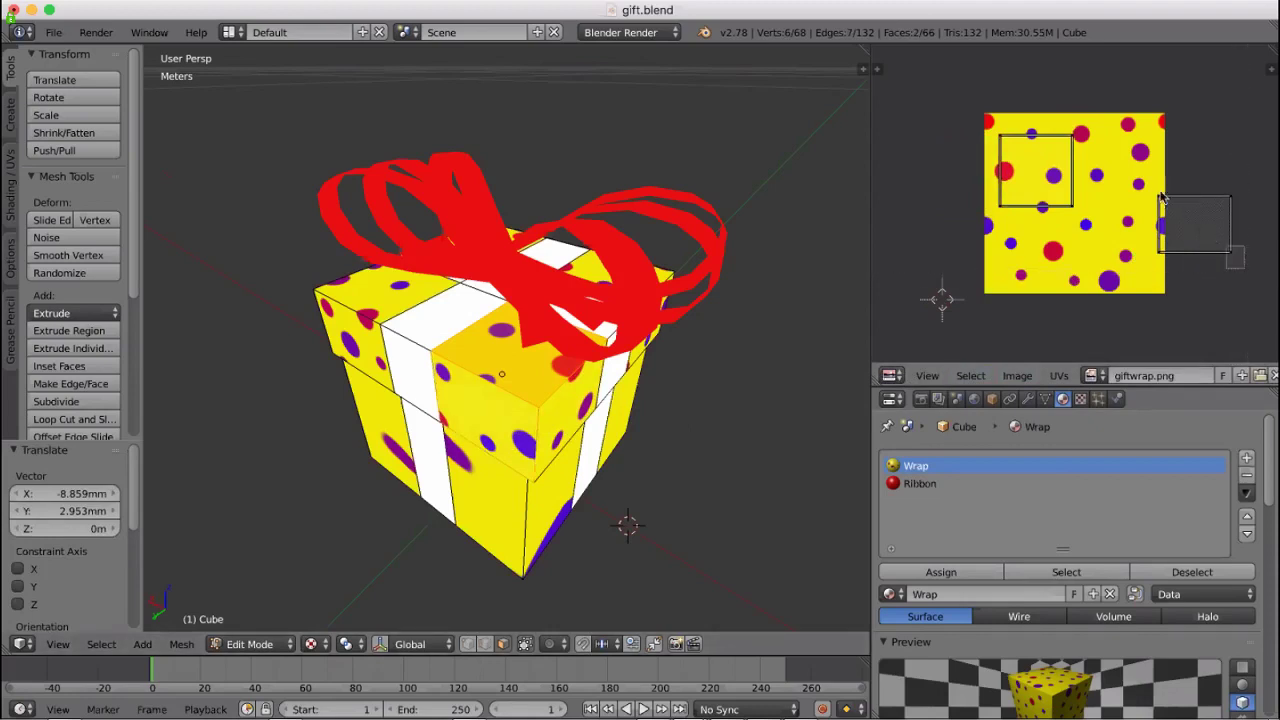
Move the UV island from right of the image to below the upper-left square
left_click_drag(1160, 222, 1160, 234)
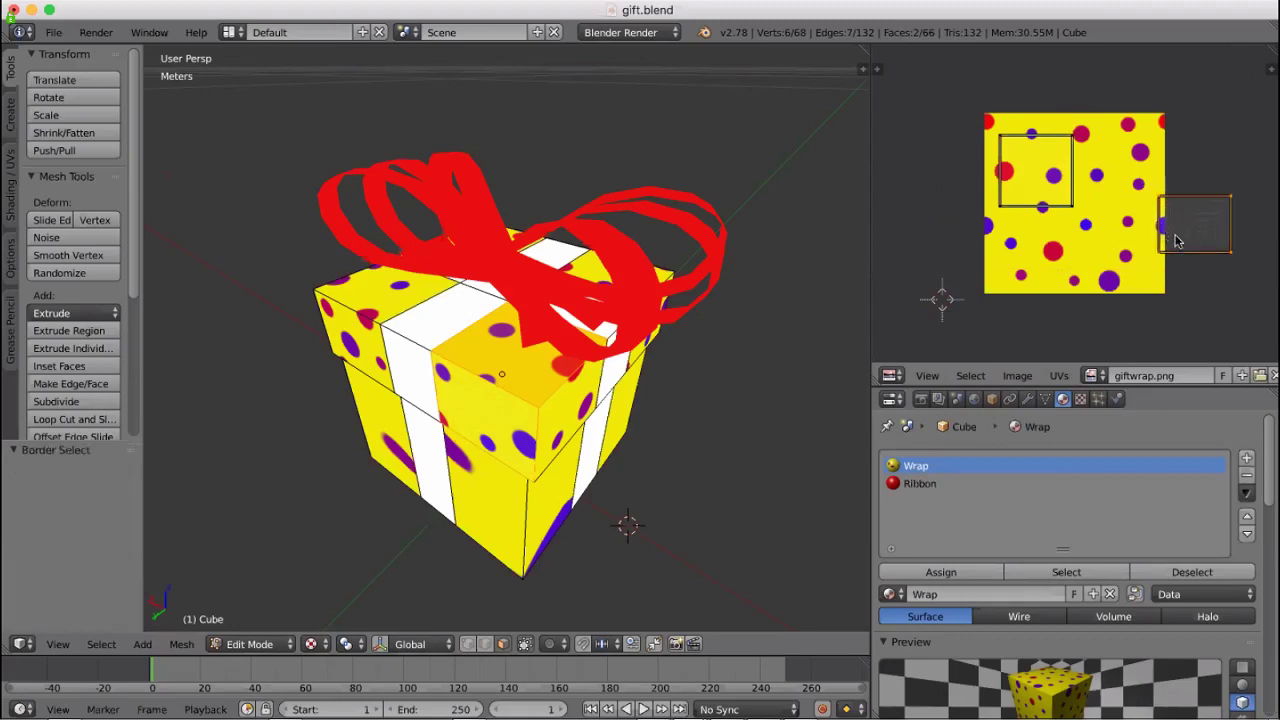
key("g")
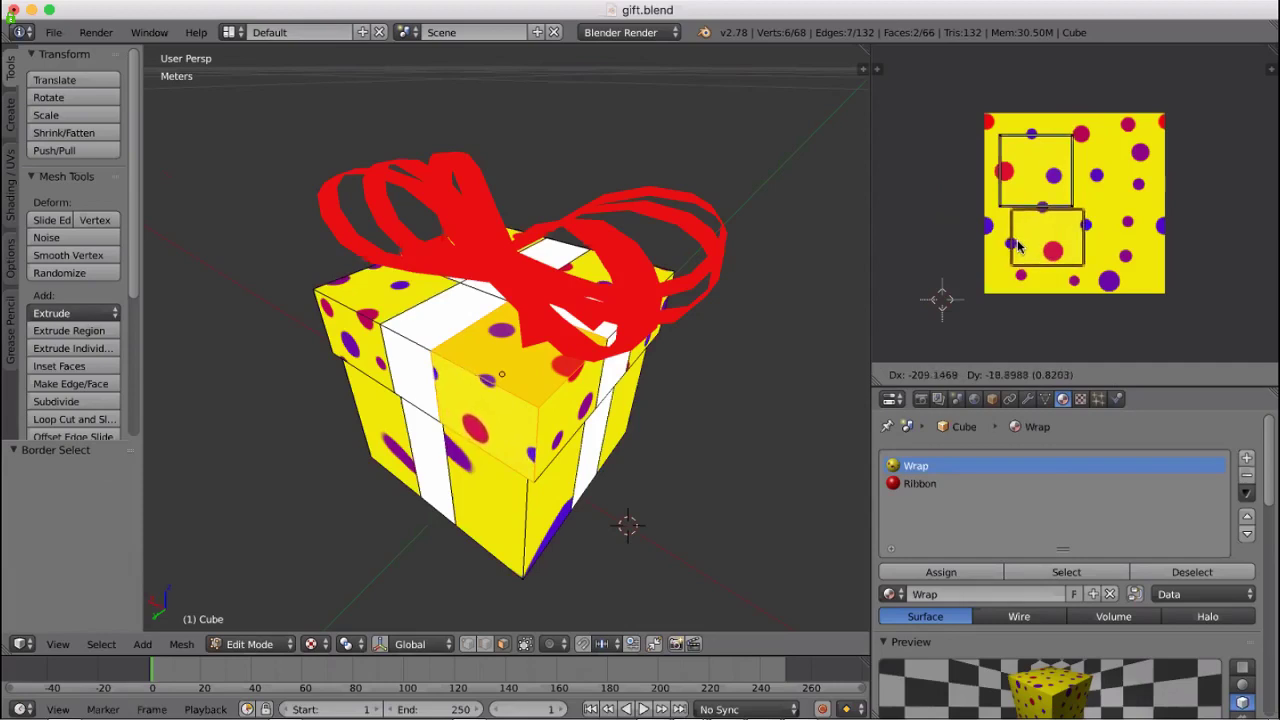
left_click(1019, 246)
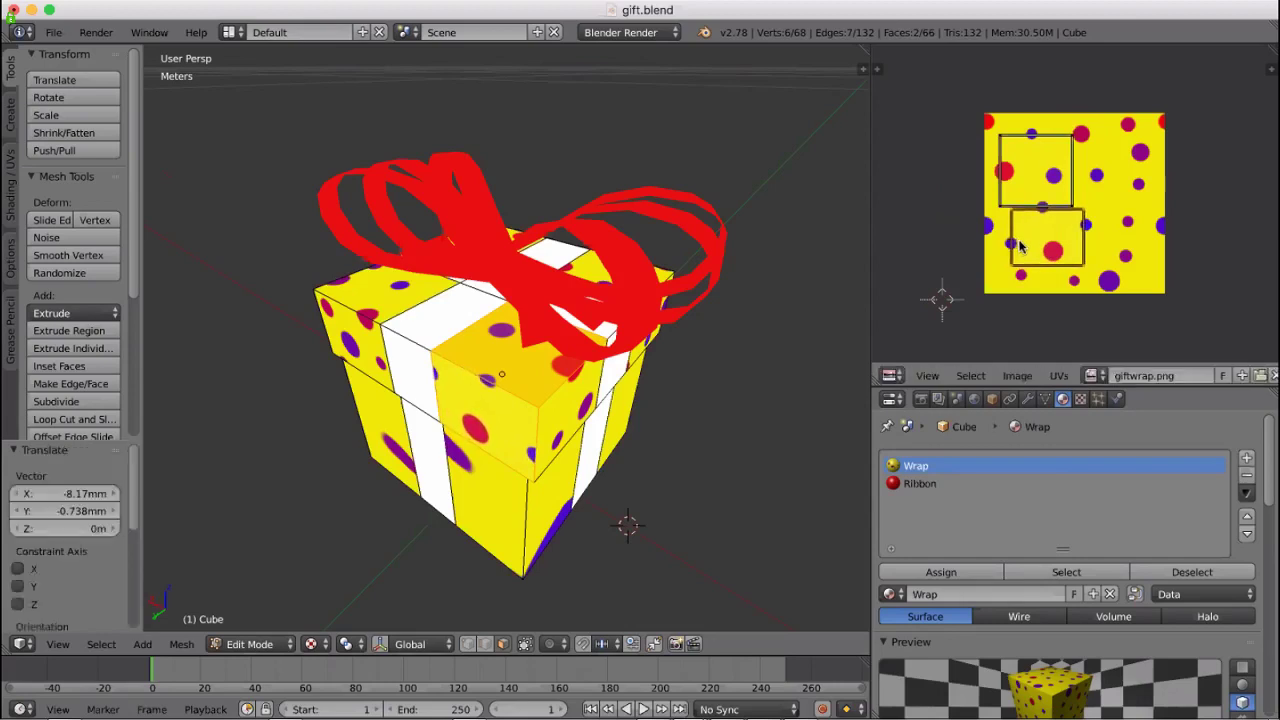
left_click(1045, 292)
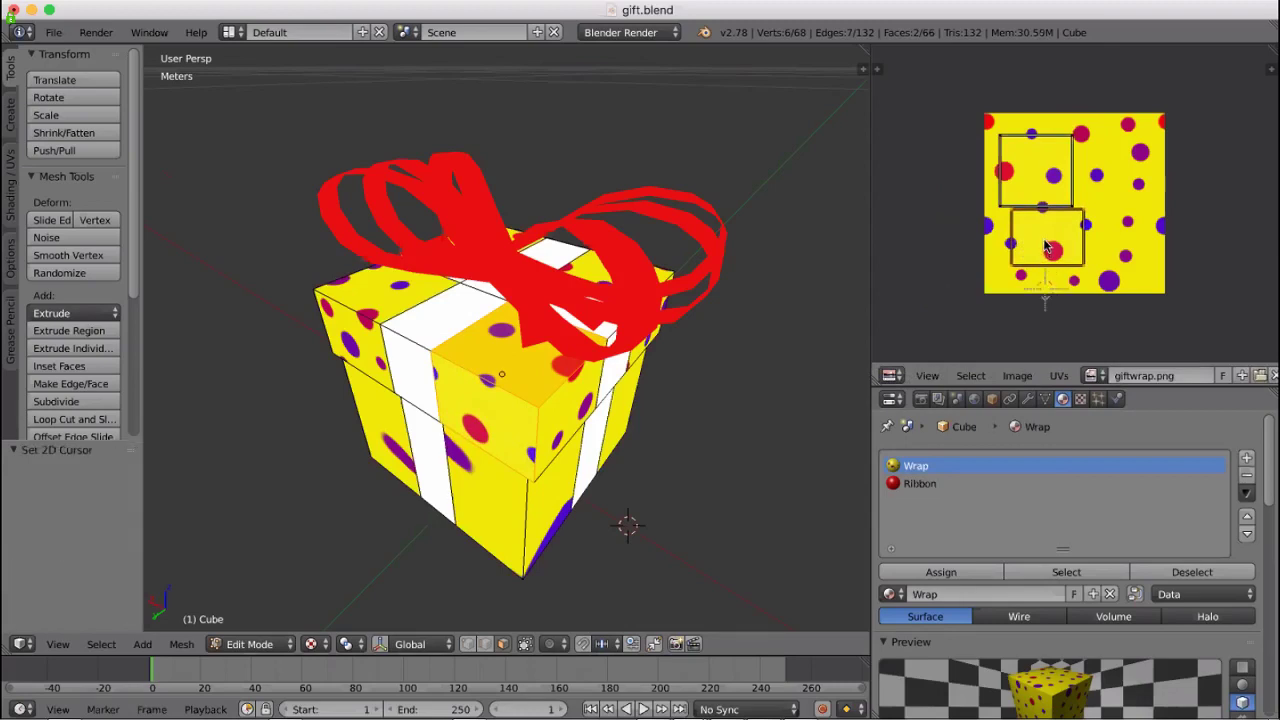
key("g")
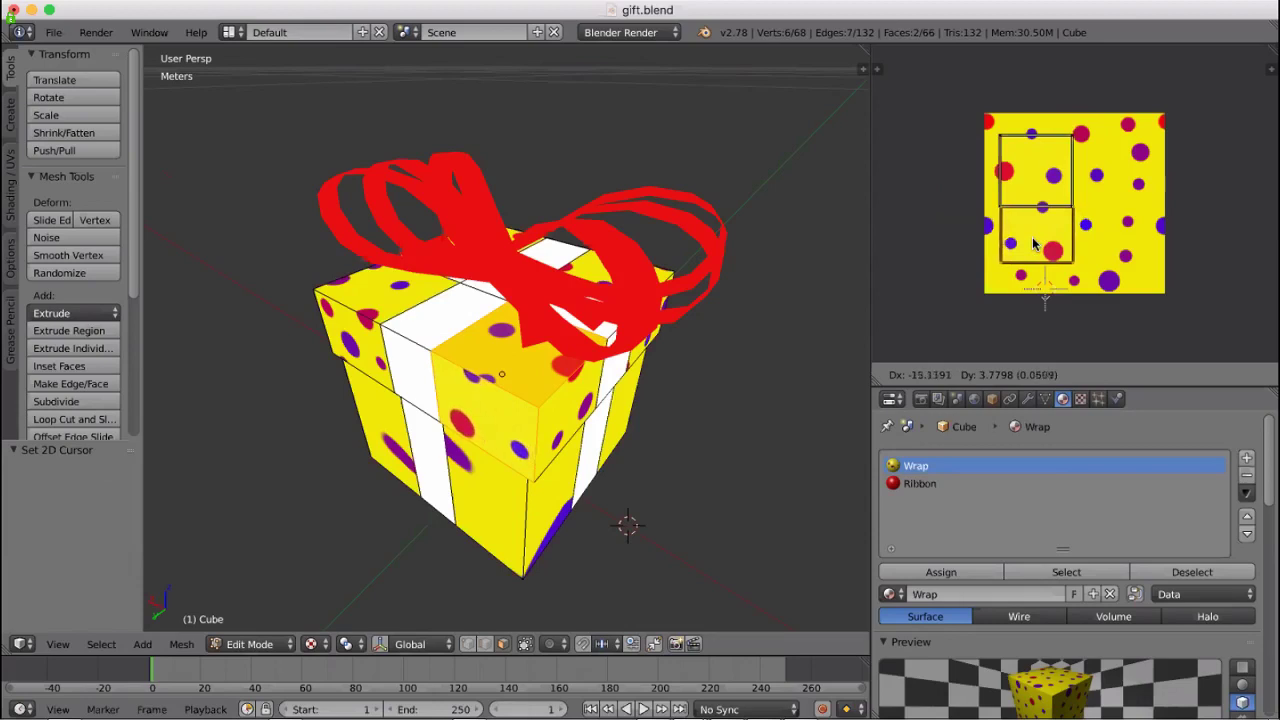
left_click(1035, 244)
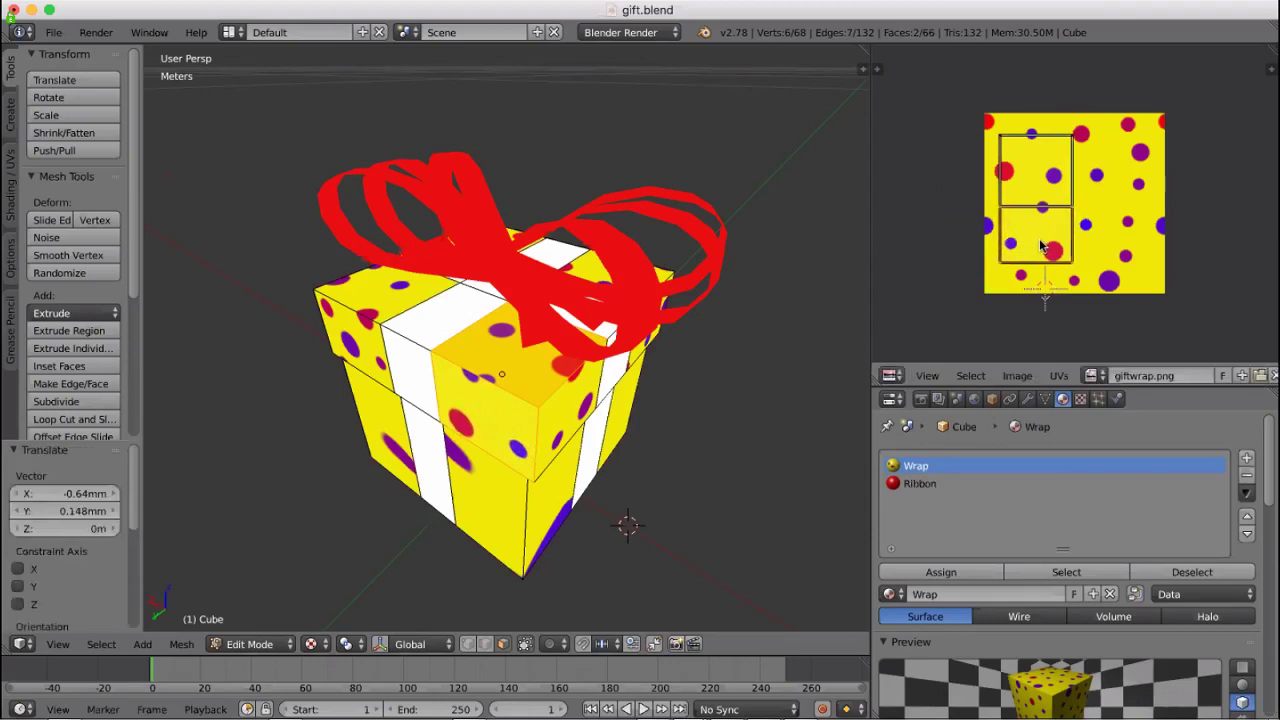
Mirror the lower island along X and align it directly under the upper square
key("ctrl+m")
key("x")
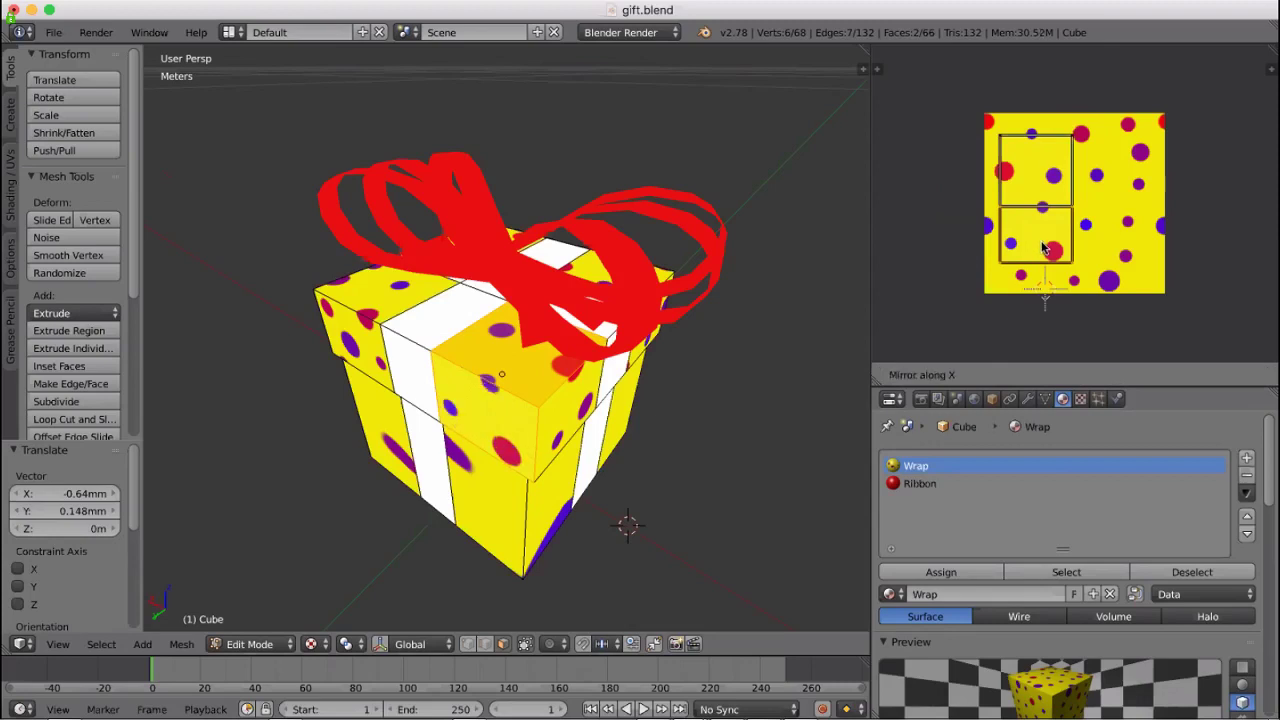
left_click(1042, 247)
key("g")
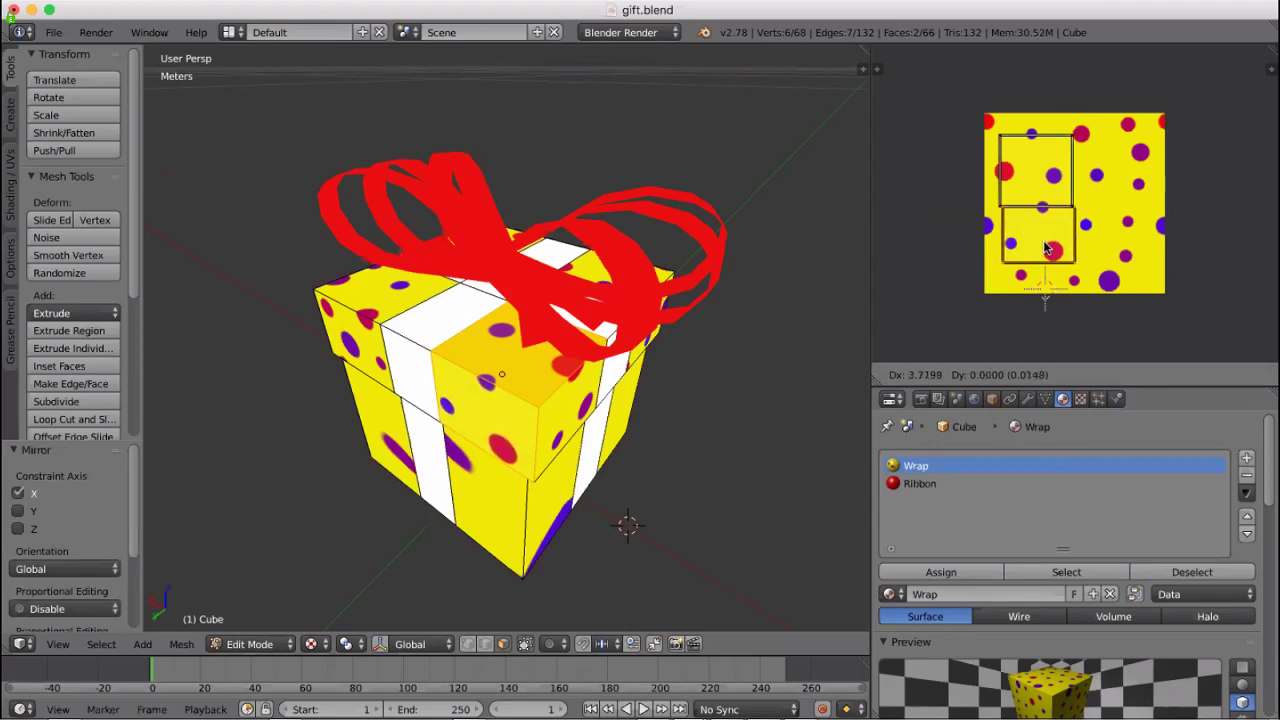
left_click(1045, 248)
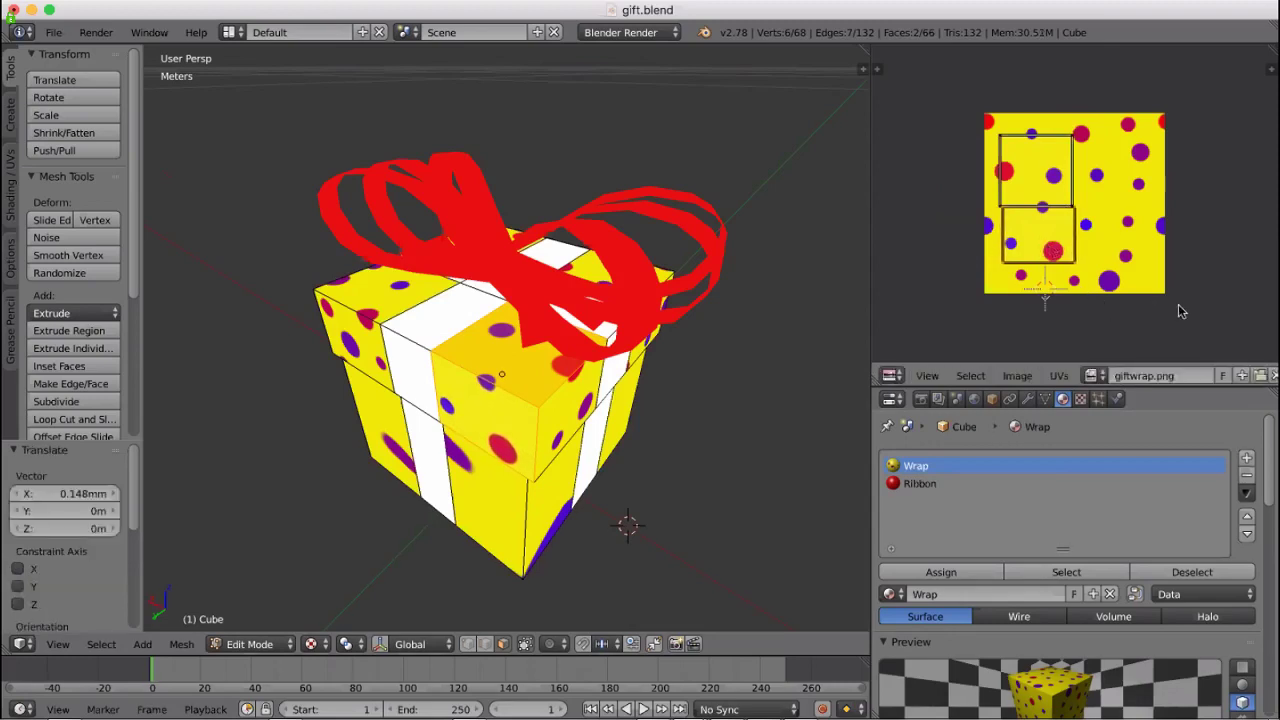
middle_click_drag(691, 443, 770, 388)
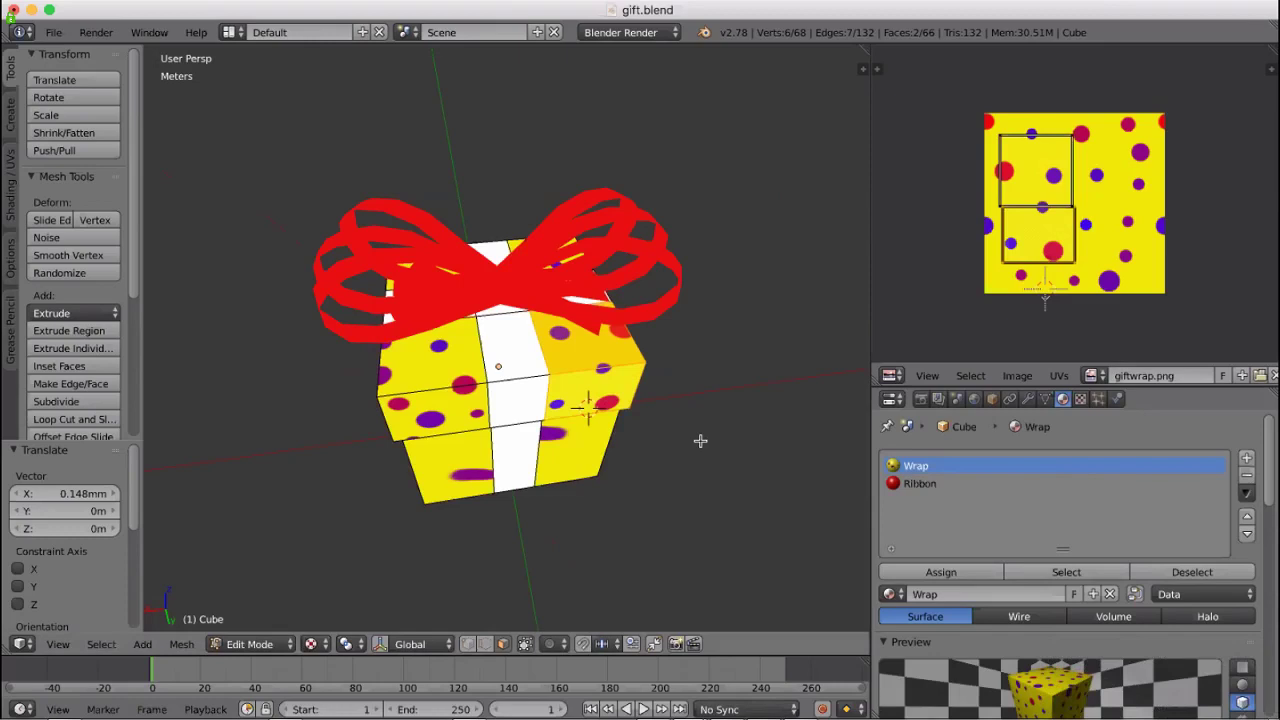
Save the file with Ctrl+S, overwriting the existing gift.blend
key("ctrl+s")
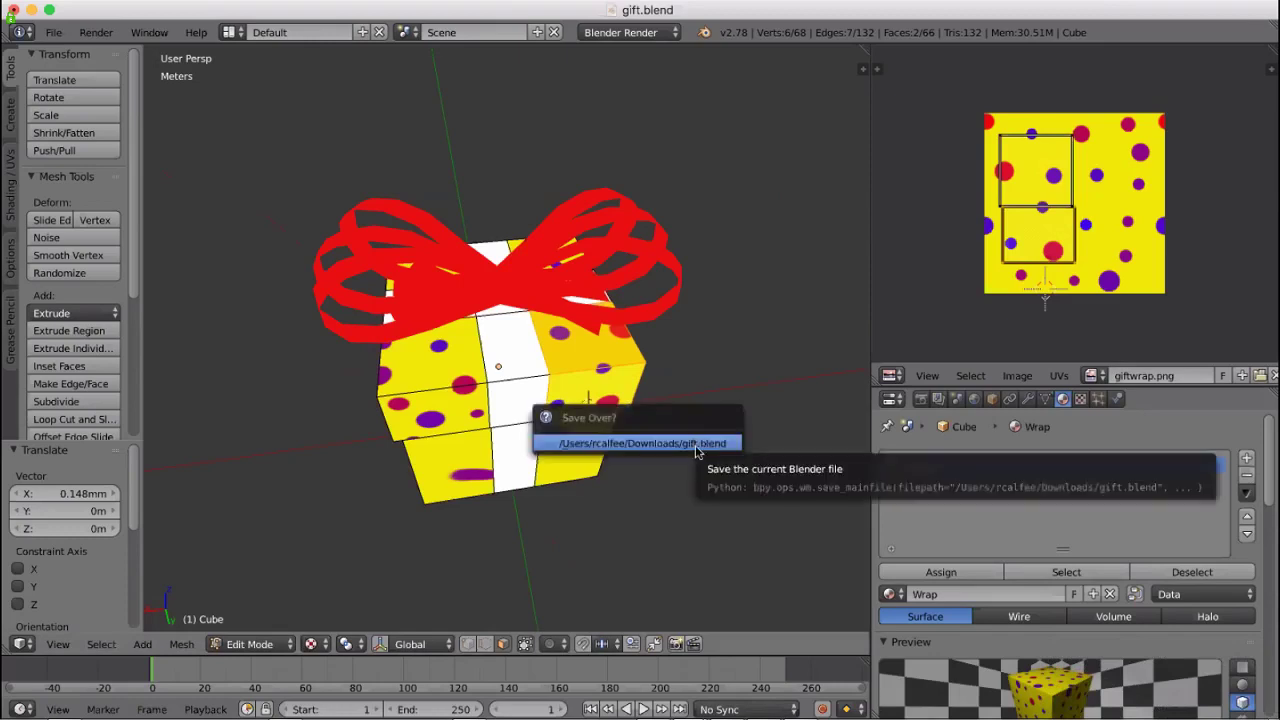
left_click(678, 444)
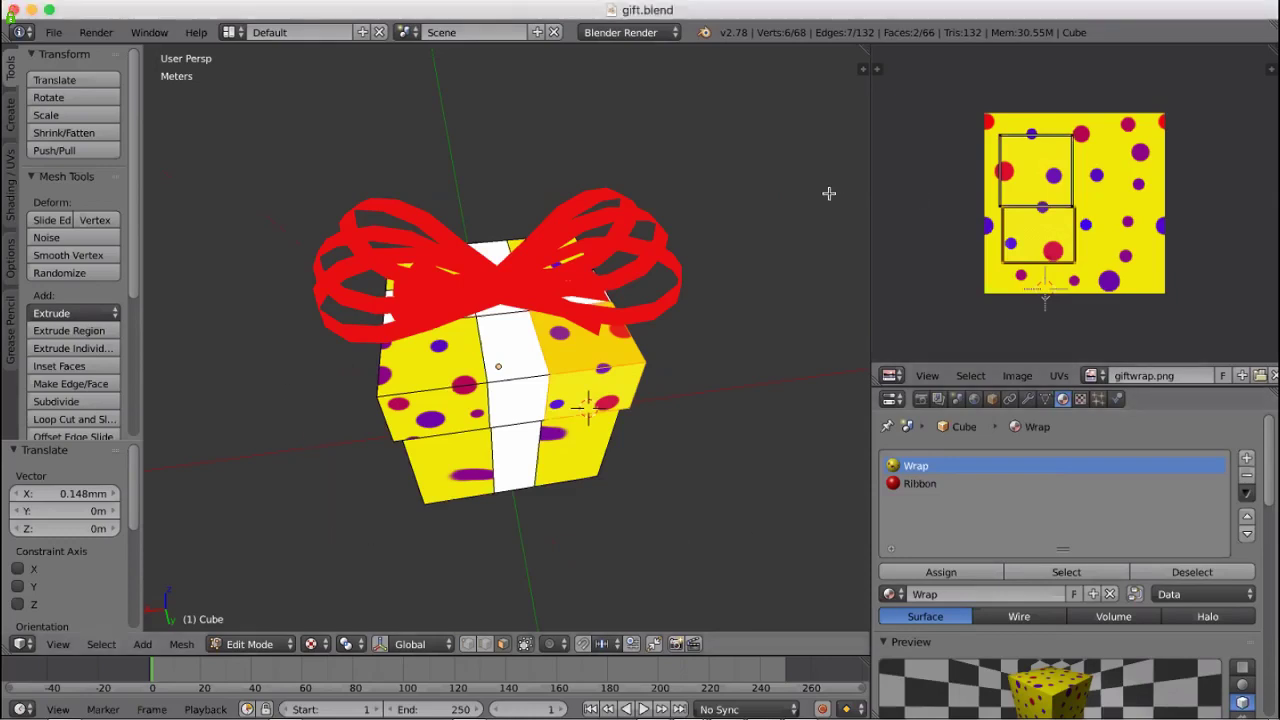
Deselect all the gift box's faces and return to Object Mode, facing the gift squarely
middle_click_drag(829, 194, 754, 366)
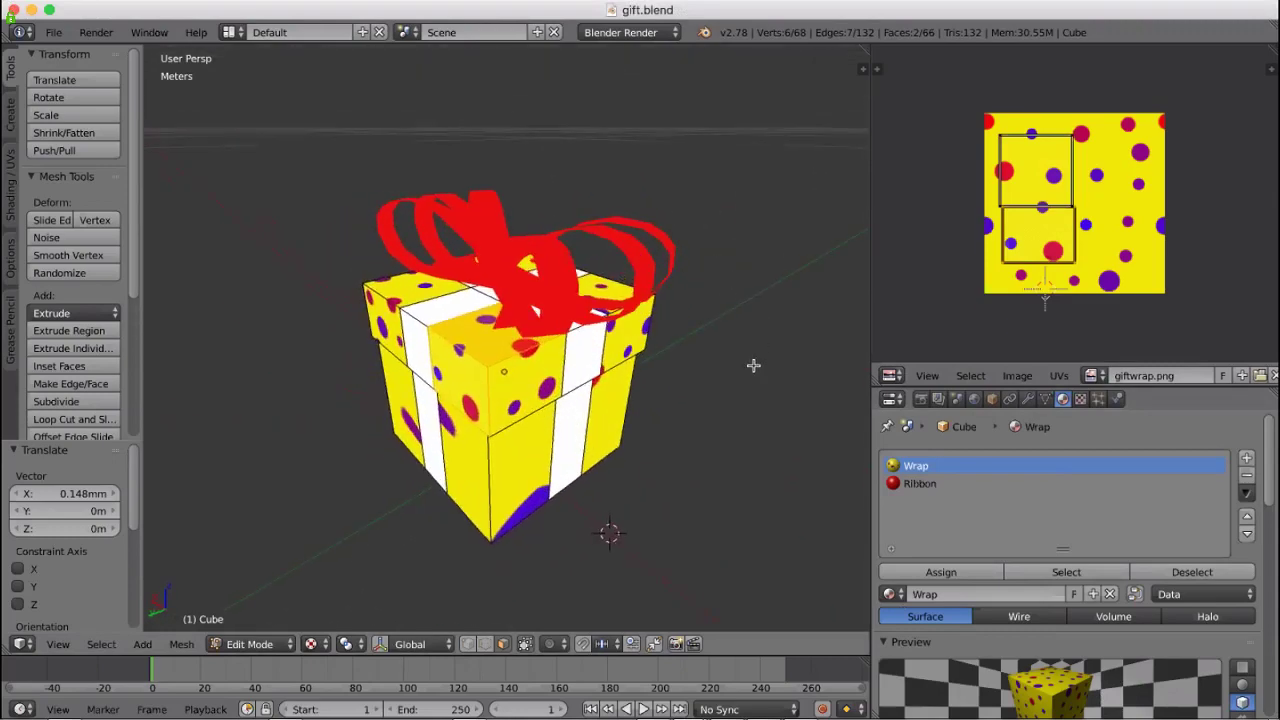
key("a")
left_click(262, 644)
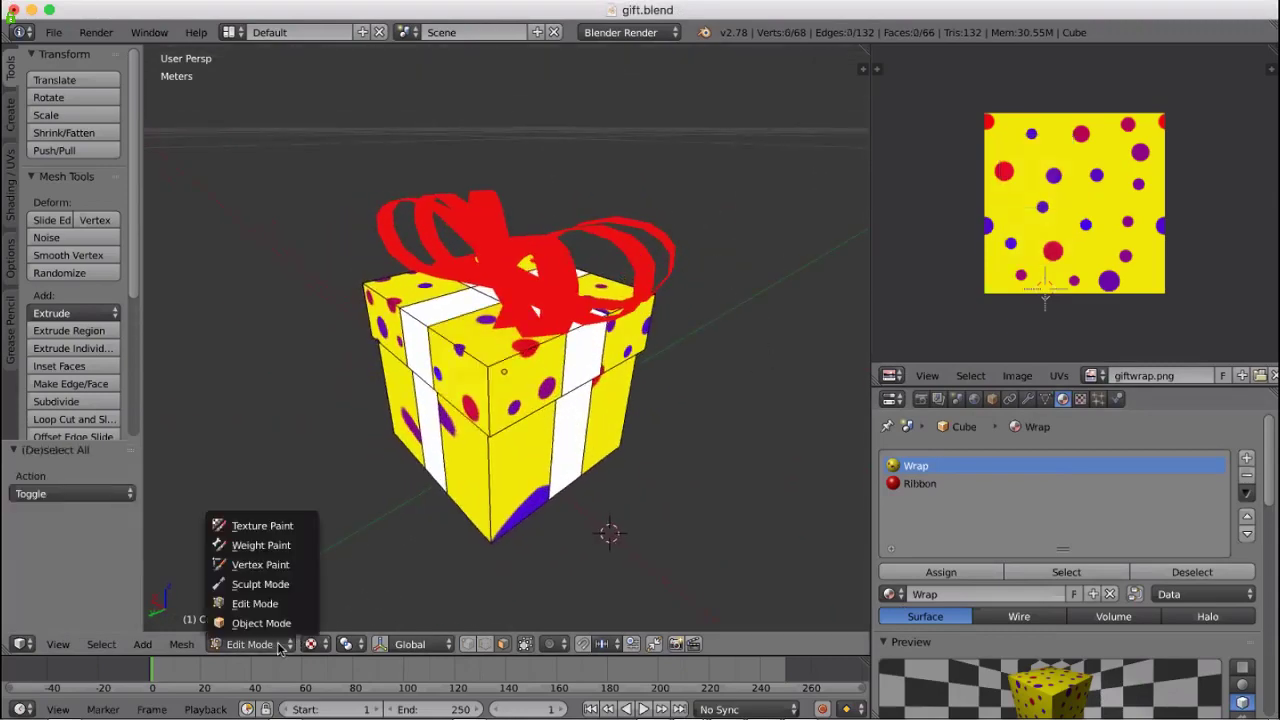
left_click(276, 625)
middle_click_drag(697, 477, 580, 294)
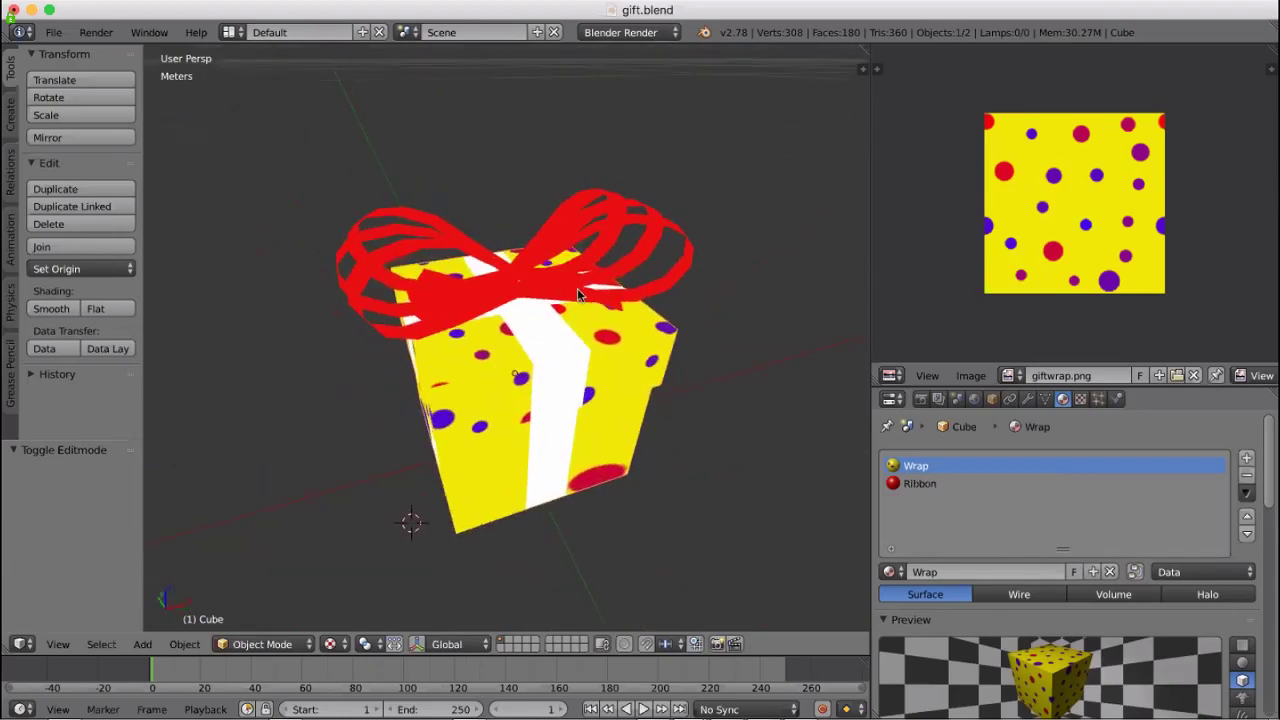
Select the bow (Plane.003), enter Edit Mode, and show its Ribbon material's texture settings
right_click(622, 210)
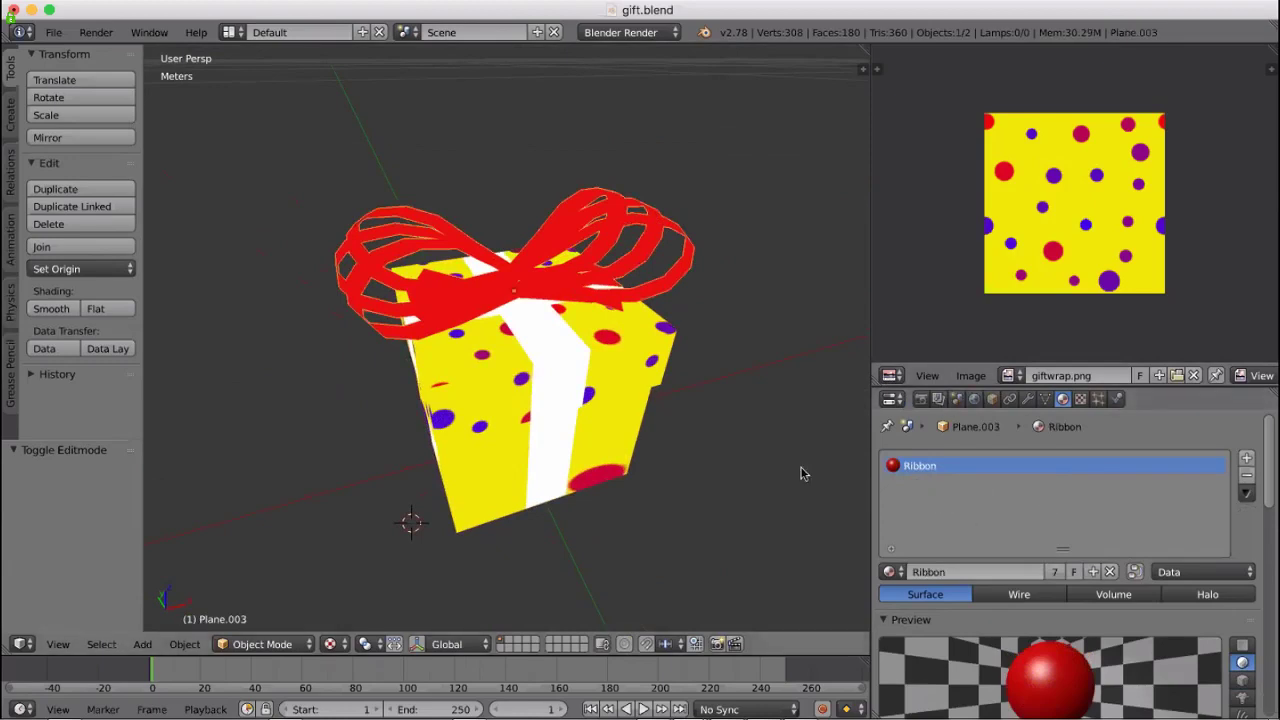
key("Tab")
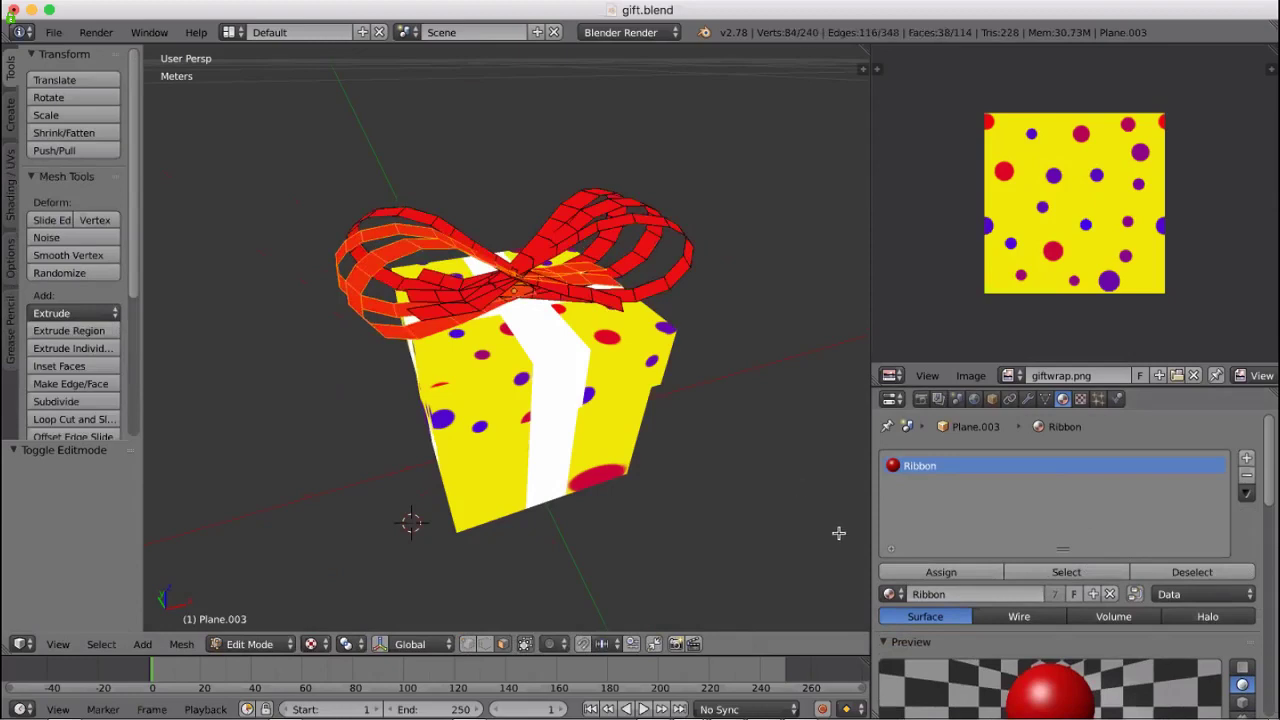
scroll(826, 514, "down", 2)
scroll(1025, 592, "down", 2)
scroll(1030, 592, "down", 3)
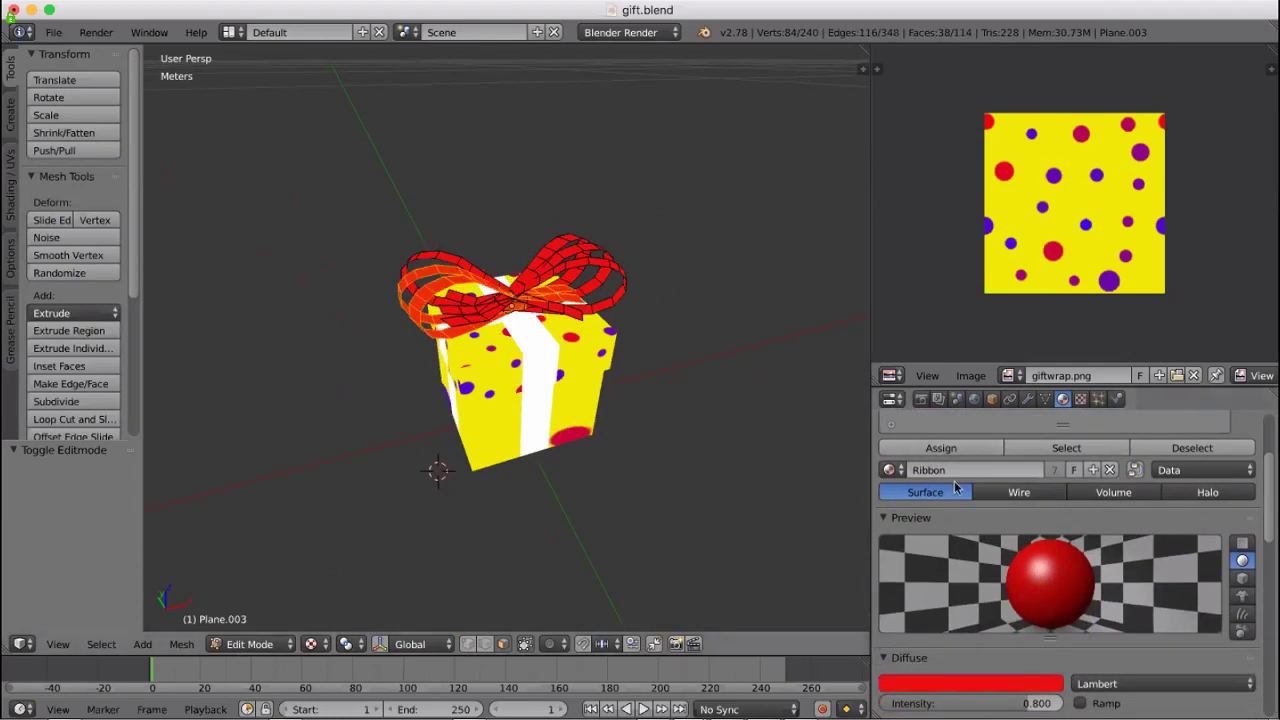
scroll(1060, 610, "down", 1)
scroll(1062, 620, "down", 3)
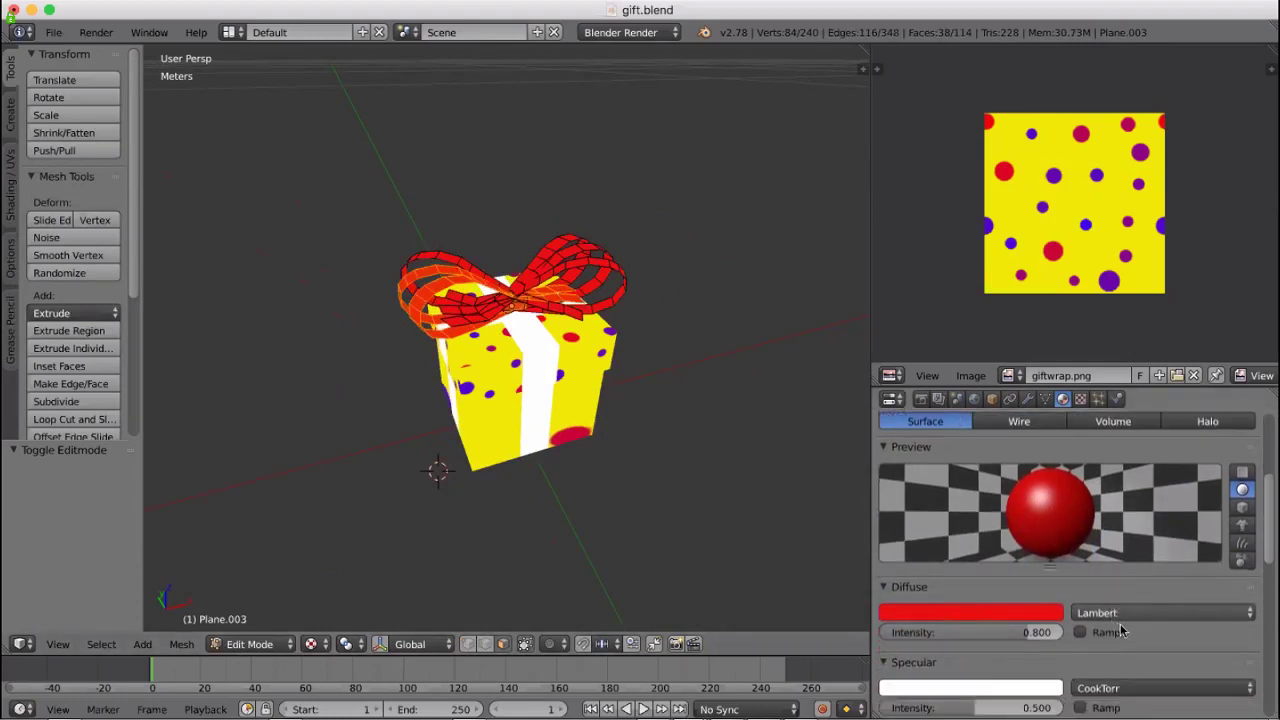
scroll(1133, 612, "up", 6)
scroll(1133, 612, "up", 3)
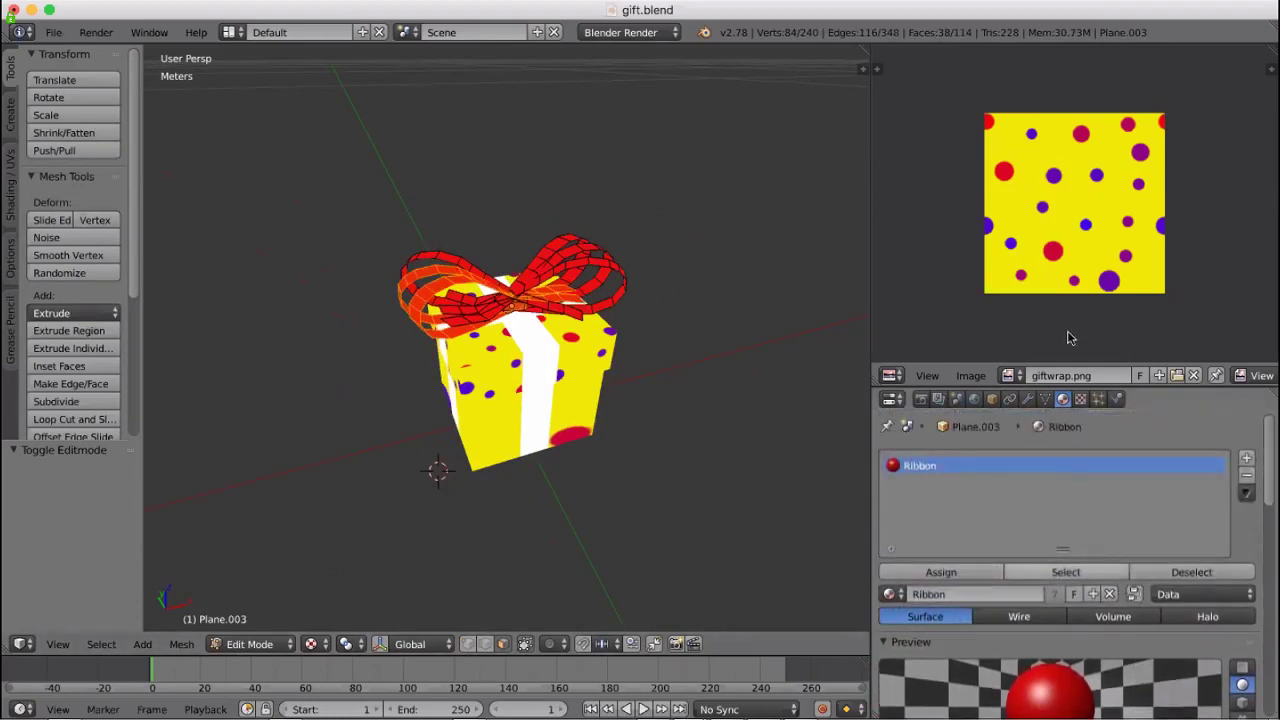
left_click(1080, 400)
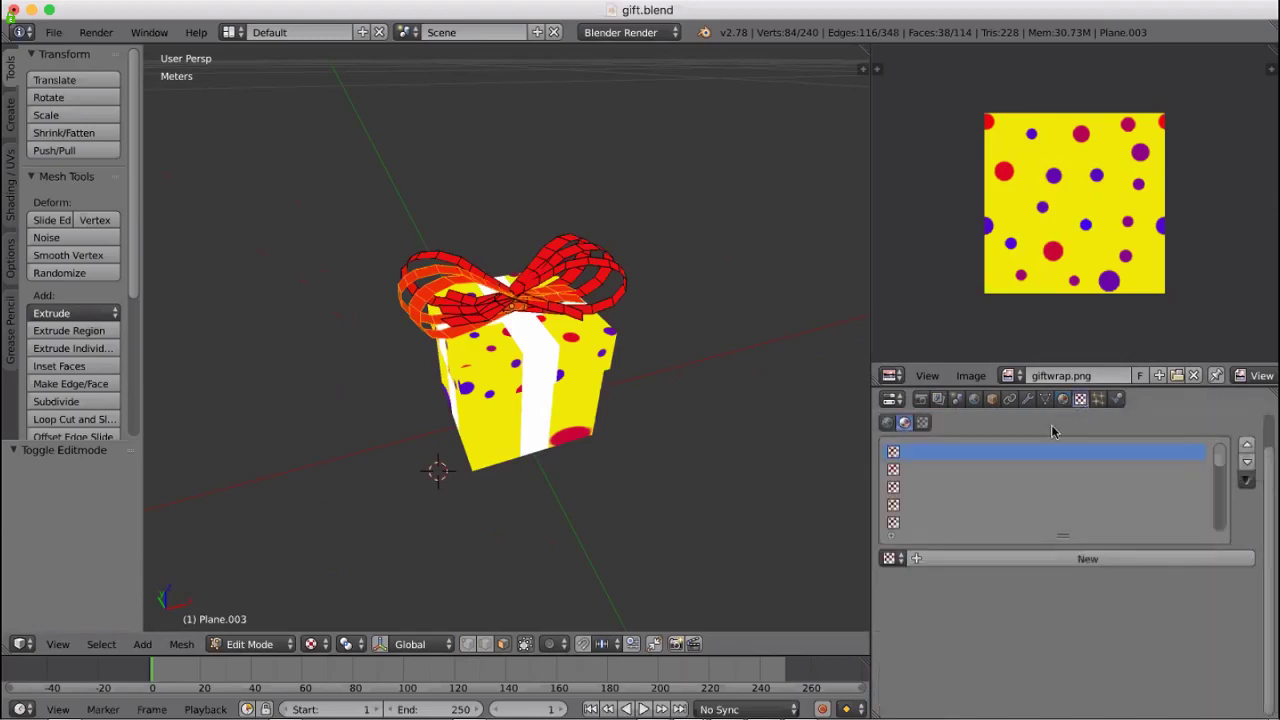
Create a new bow texture named RibbonTrim and browse for its image file
left_click(896, 561)
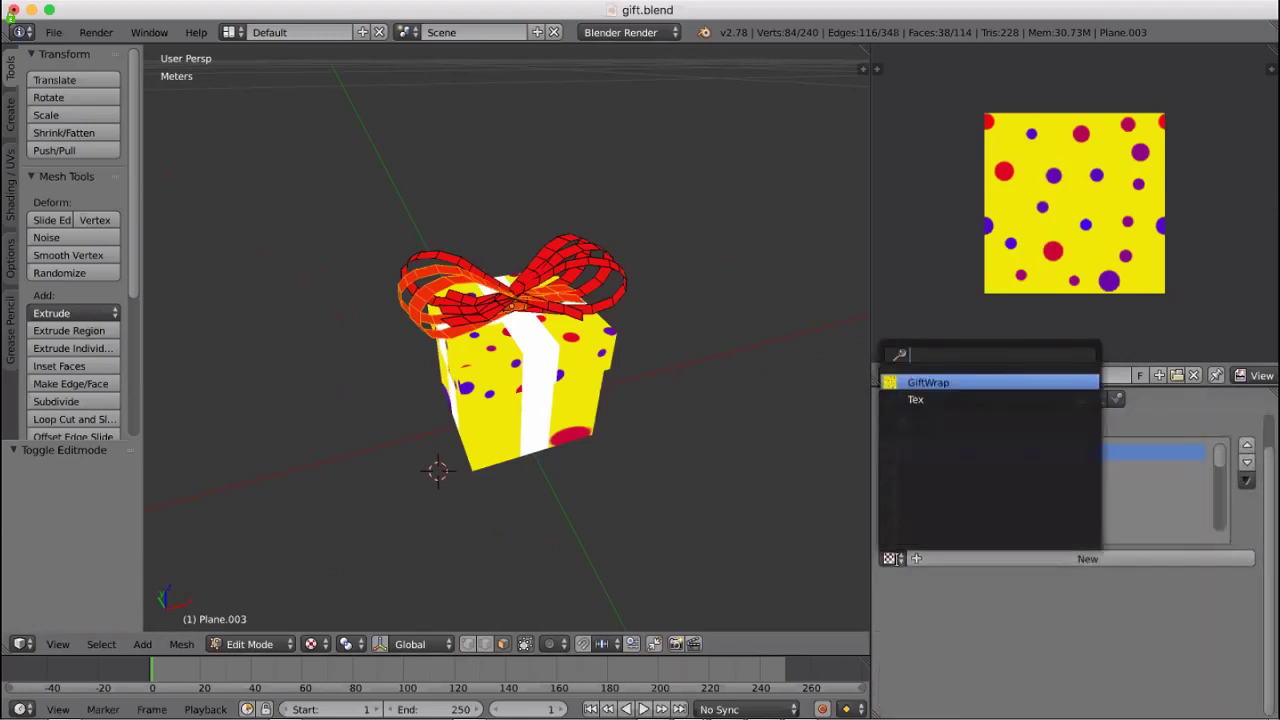
left_click(940, 559)
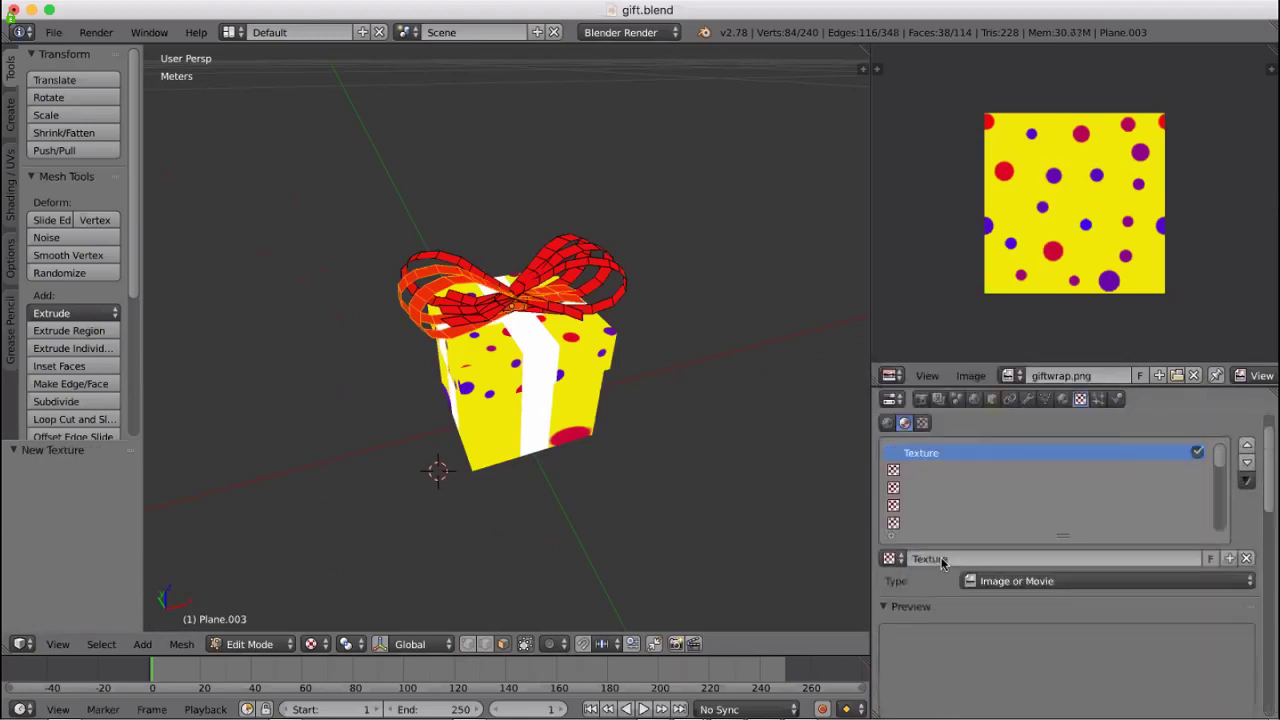
left_click(935, 558)
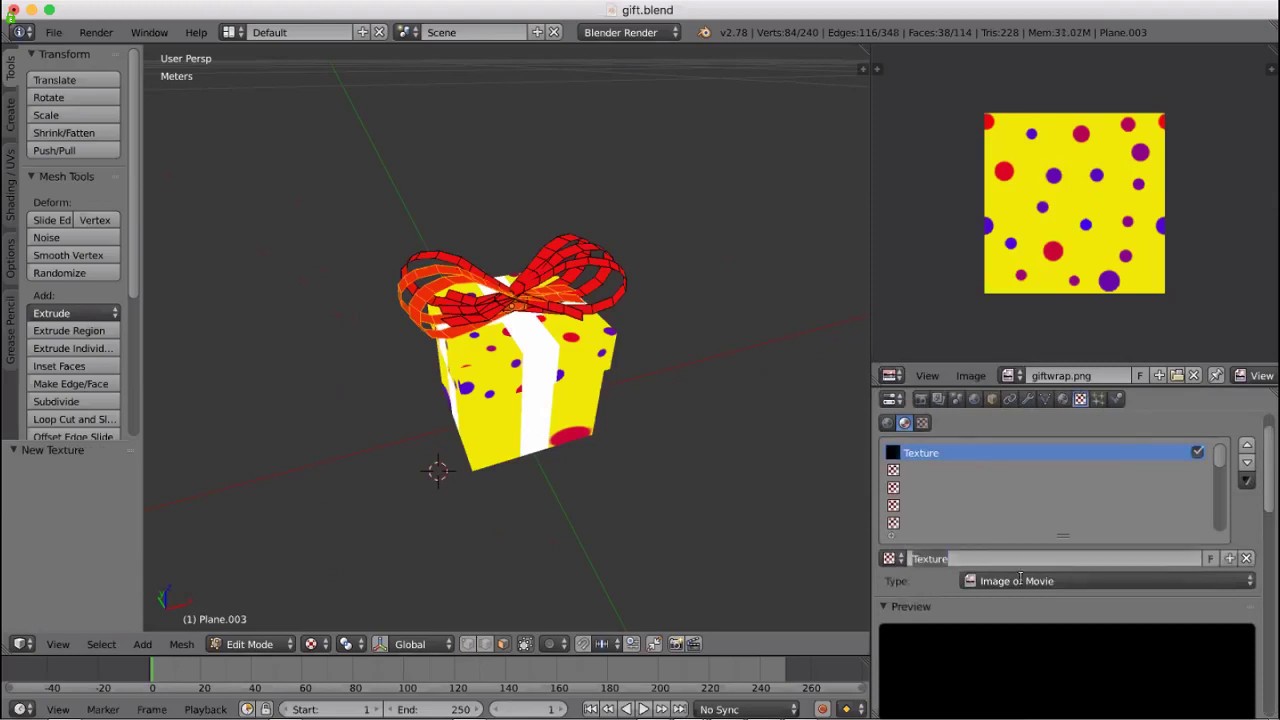
key("BackSpace")
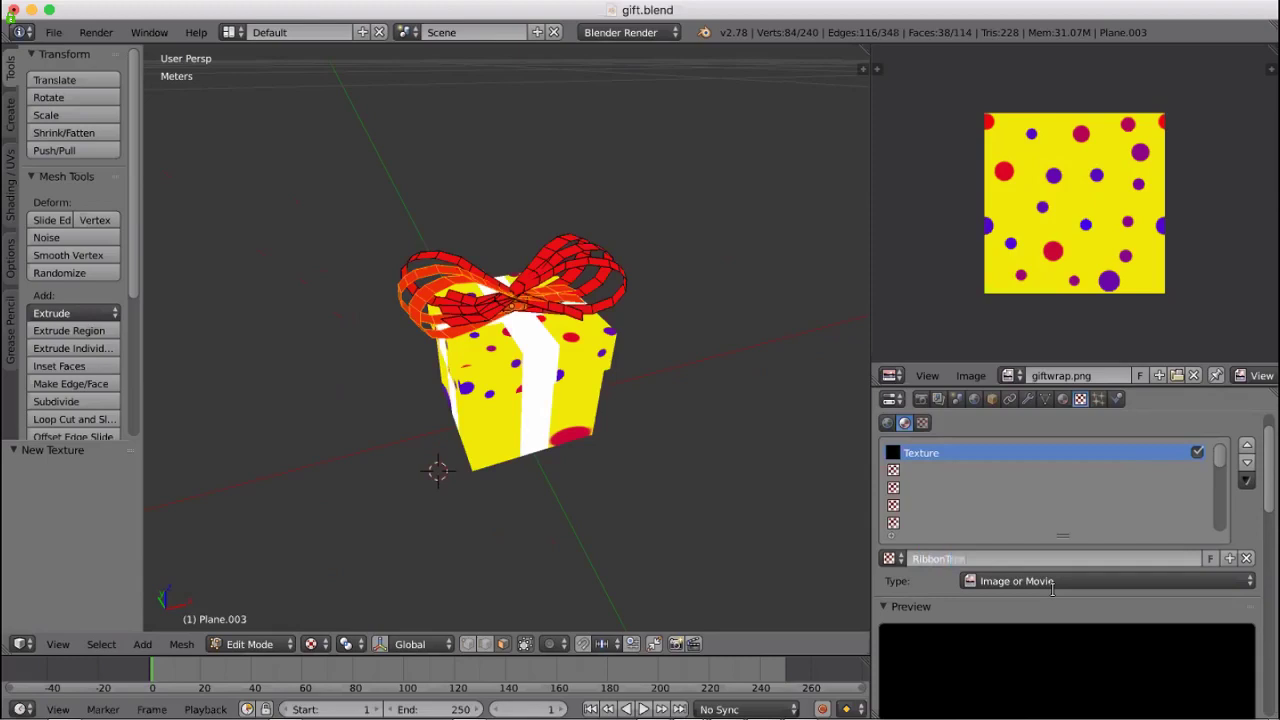
key("Return")
scroll(1090, 607, "down", 6)
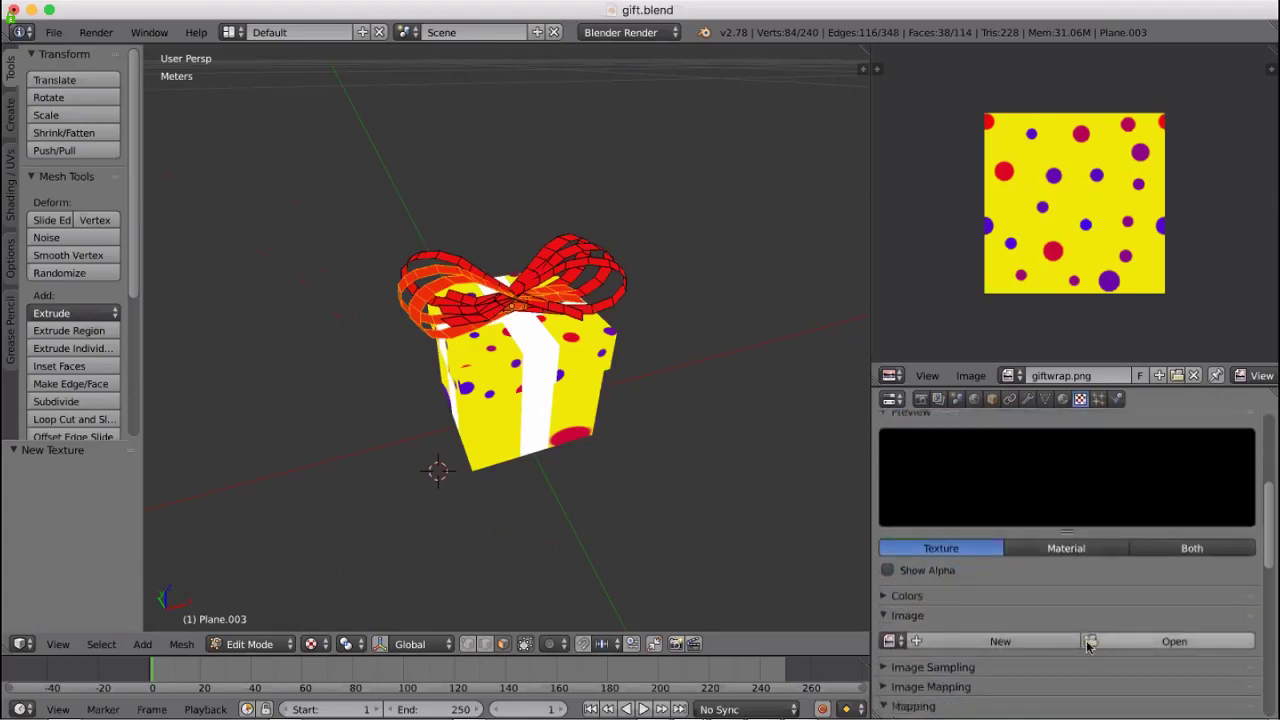
left_click(1091, 643)
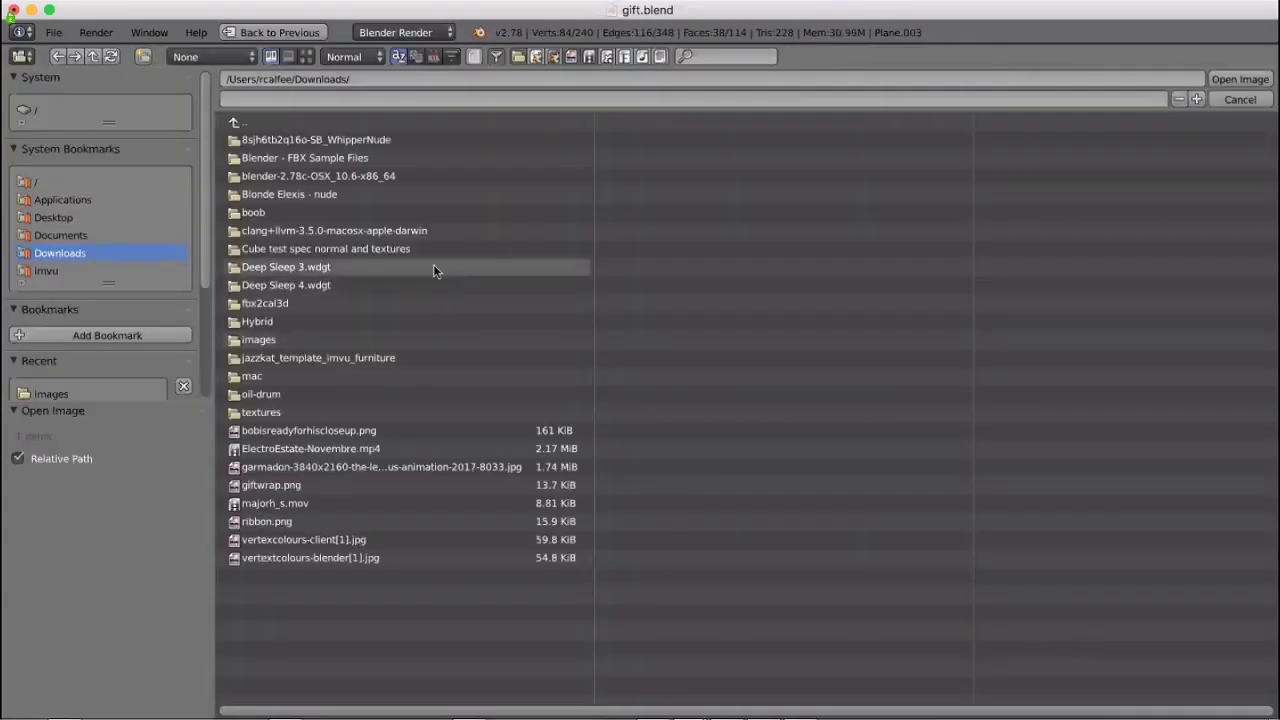
Load ribbon.png from the Documents images folder as the RibbonTrim image
left_click(63, 237)
left_click(257, 162)
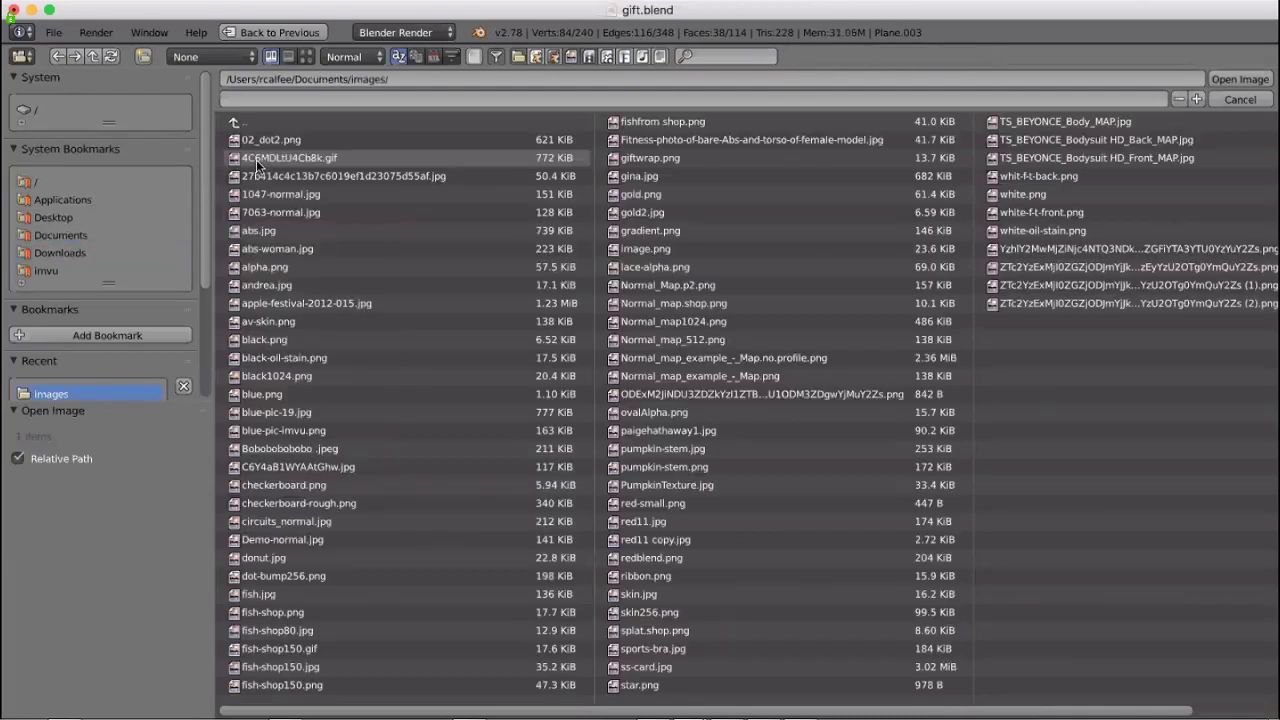
left_click(257, 160)
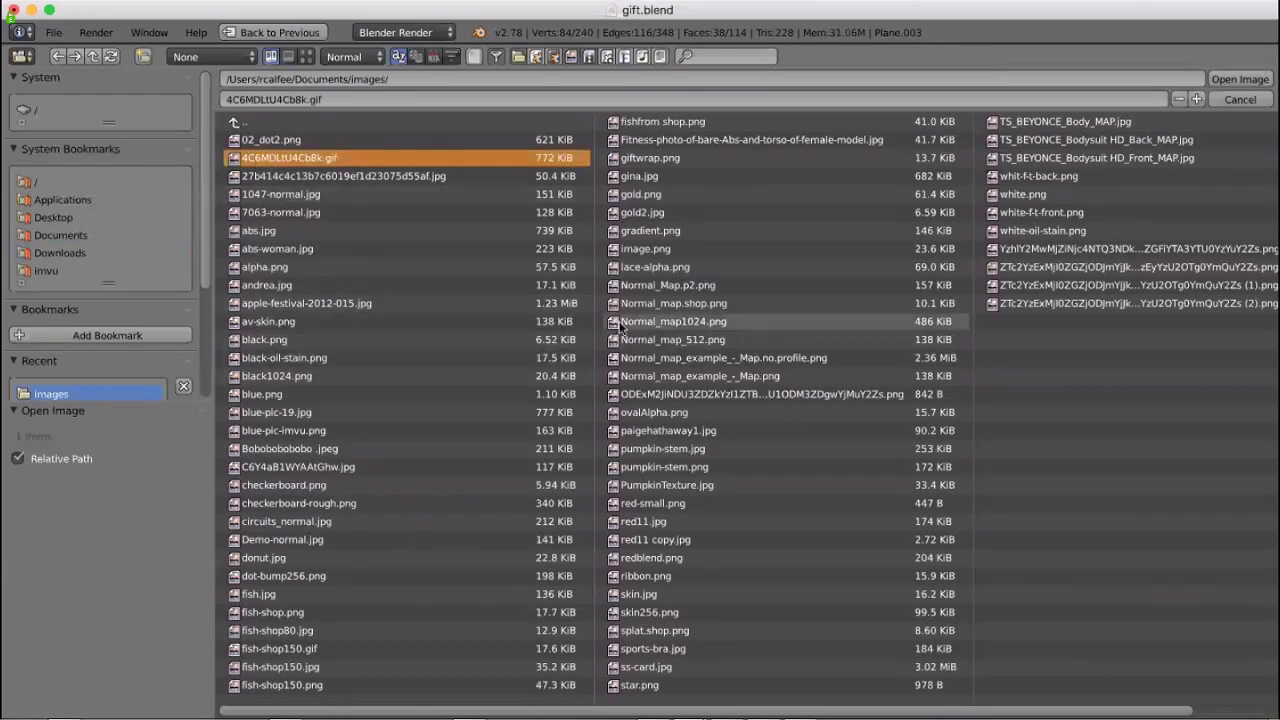
left_click(648, 576)
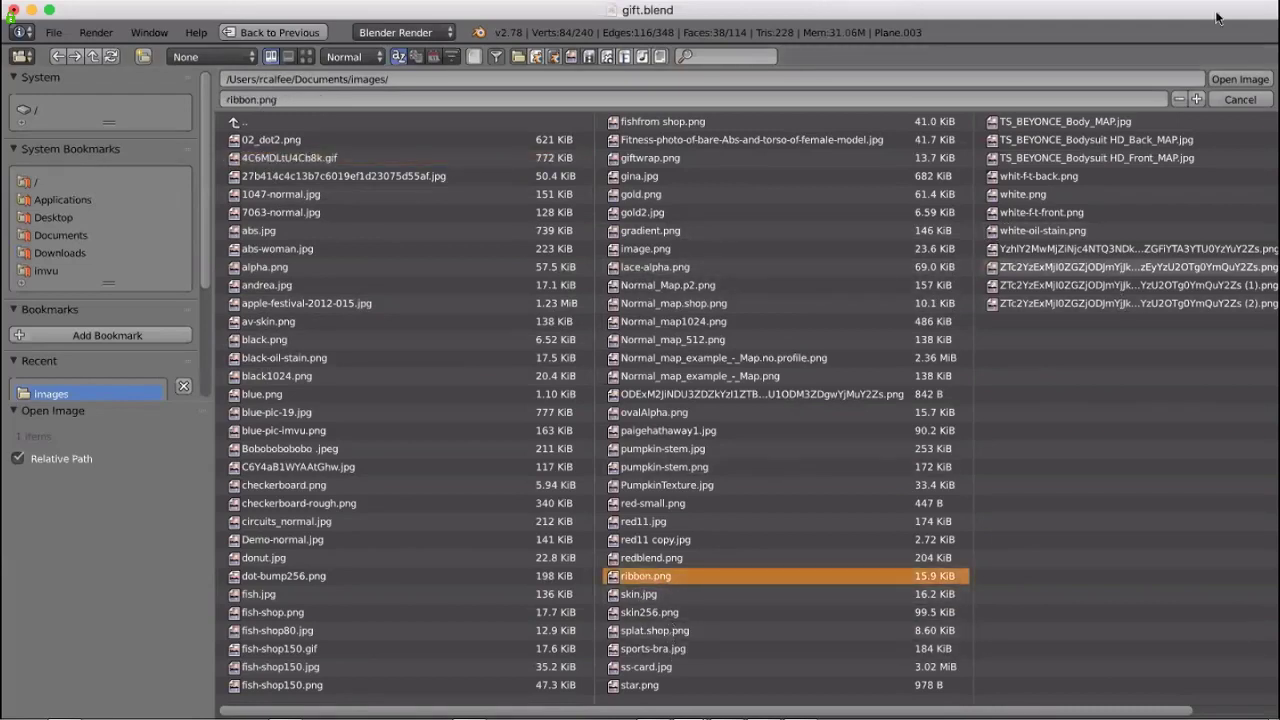
left_click(1240, 79)
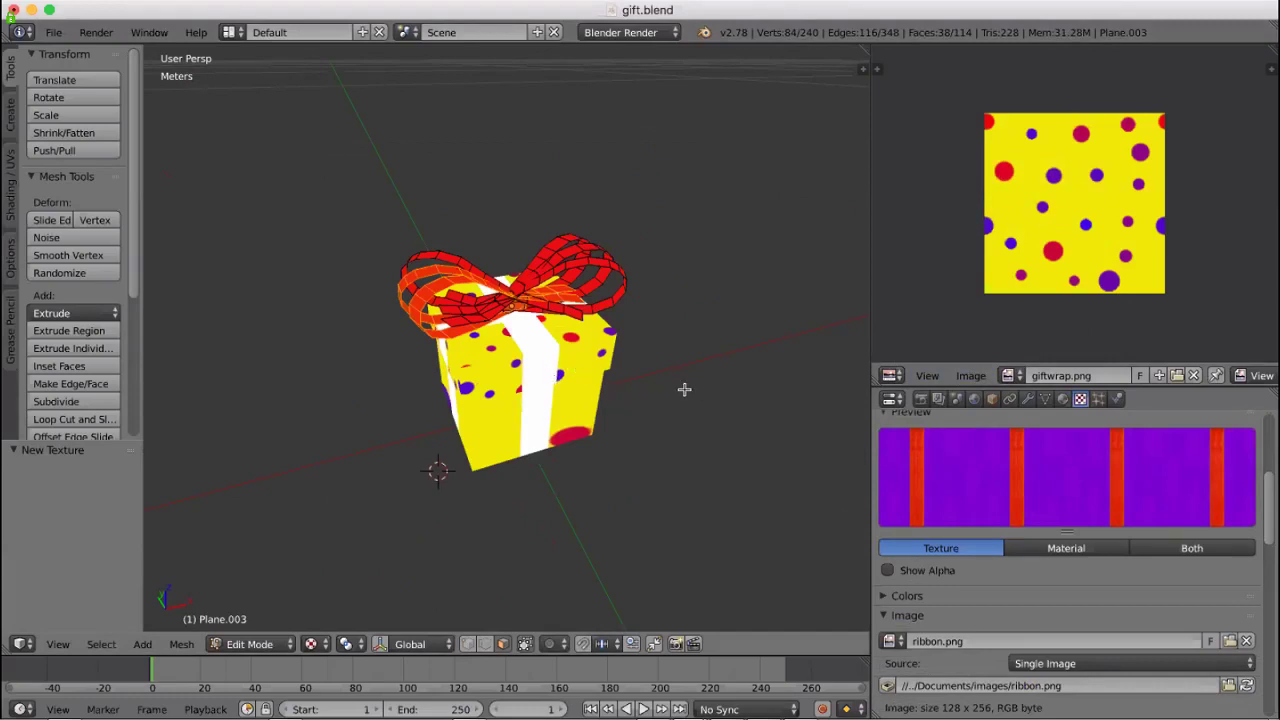
Select all the bow's vertices and assign ribbon.png to them
key("a")
key("a")
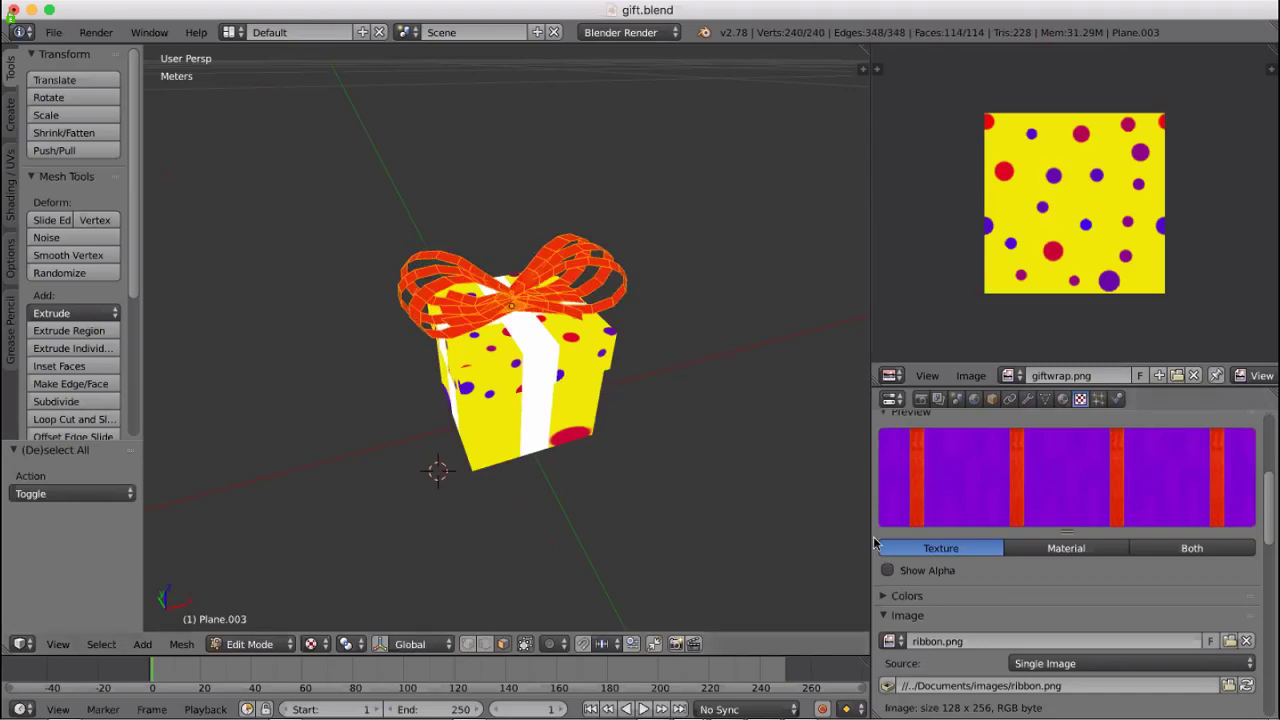
left_click(1012, 376)
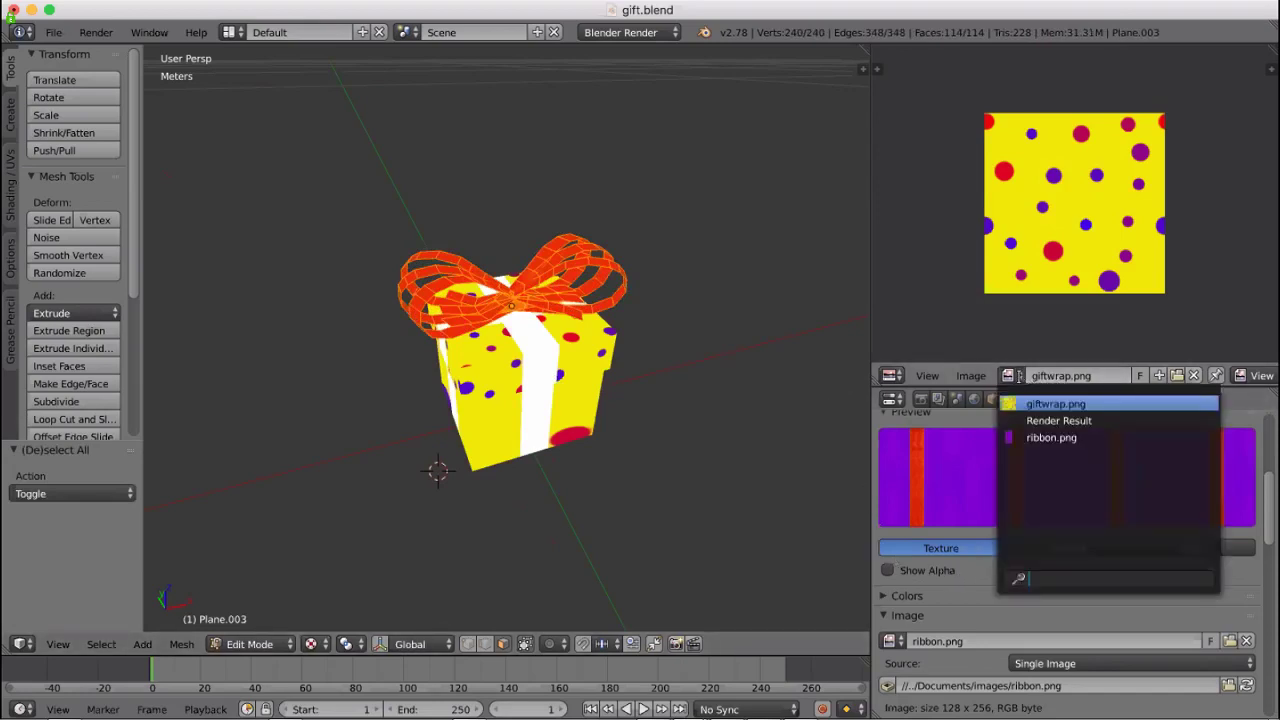
left_click(1049, 438)
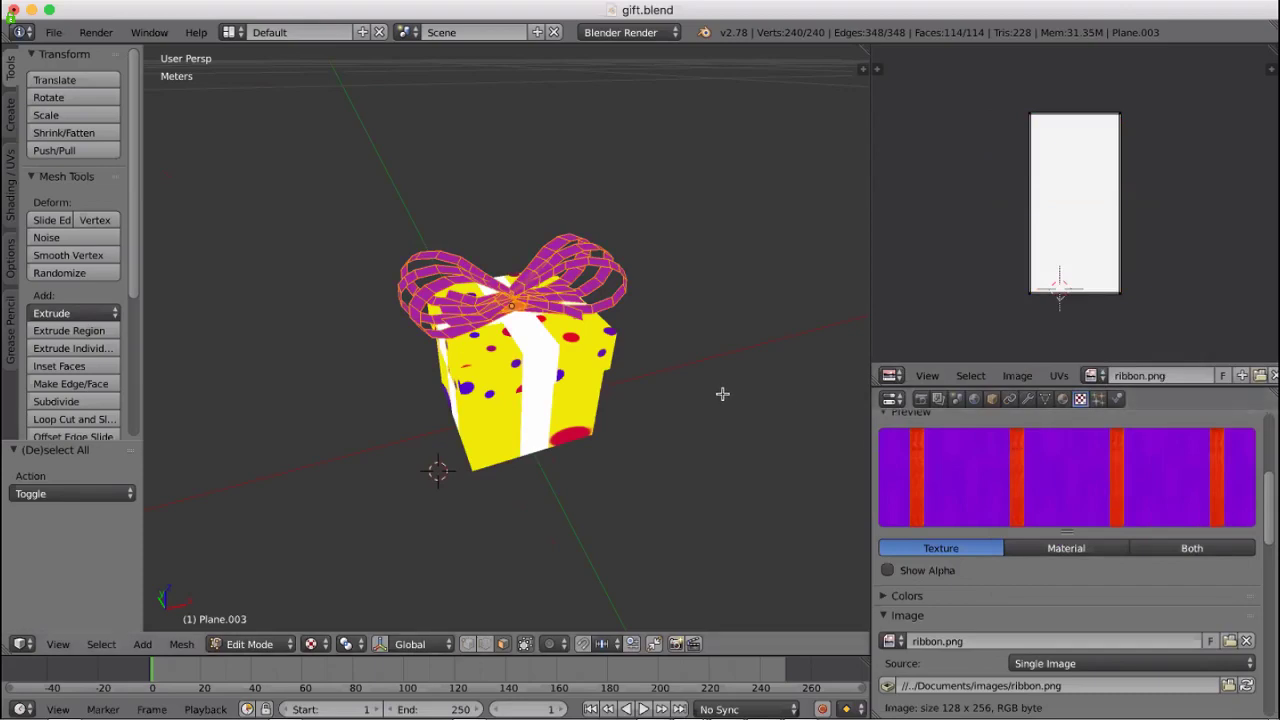
Zoom and orbit to inspect the purple textured bow, then leave Edit Mode
scroll(650, 340, "up", 4)
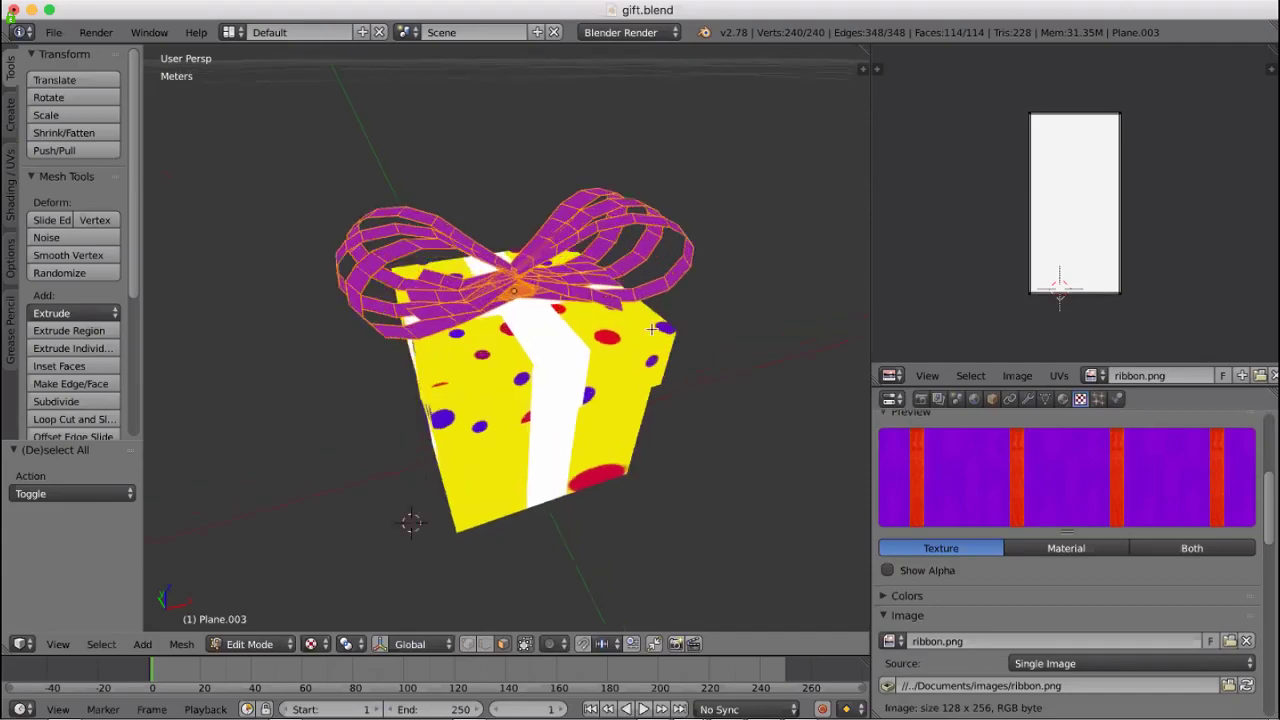
middle_click_drag(742, 327, 774, 351)
scroll(777, 351, "up", 5)
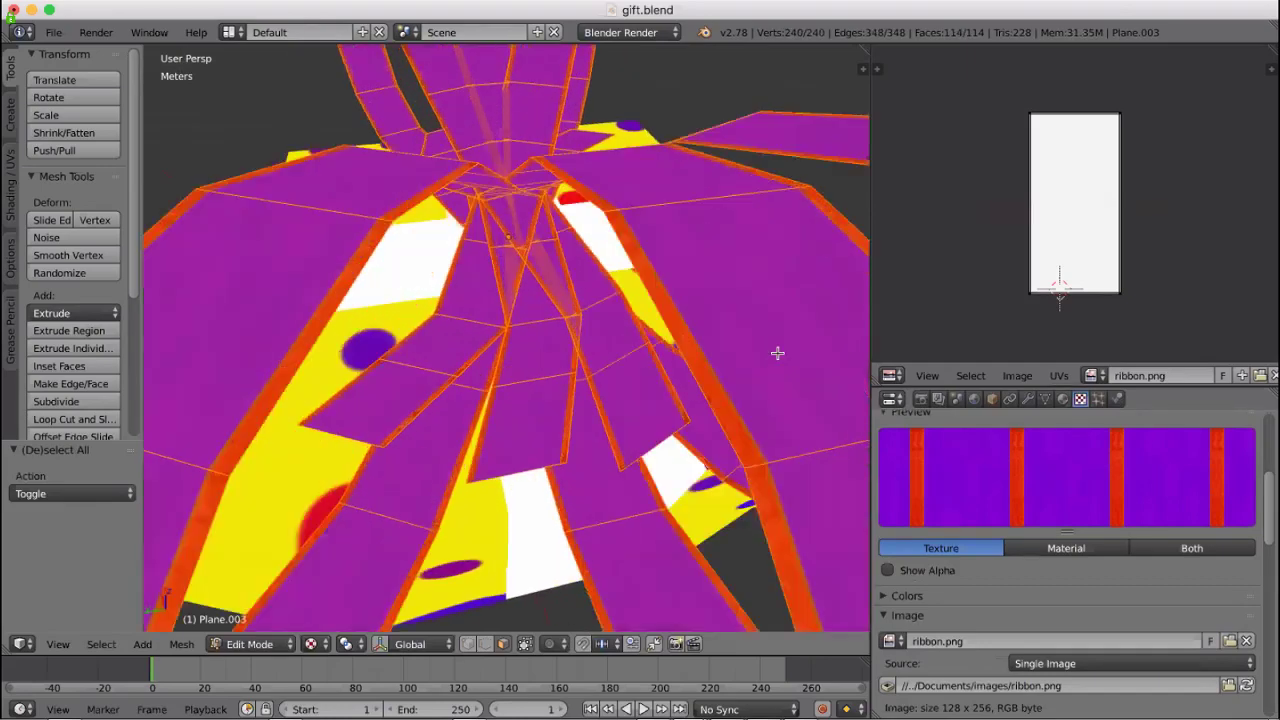
scroll(700, 370, "down", 4)
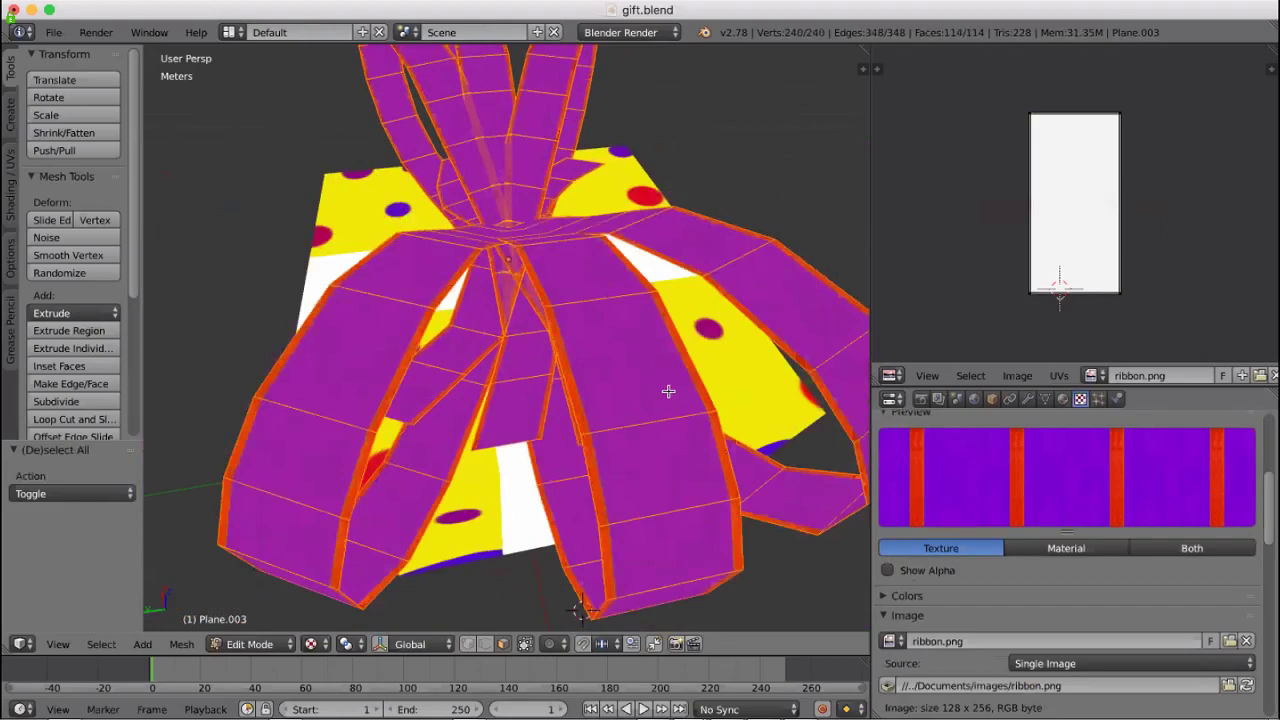
middle_click_drag(668, 391, 575, 391)
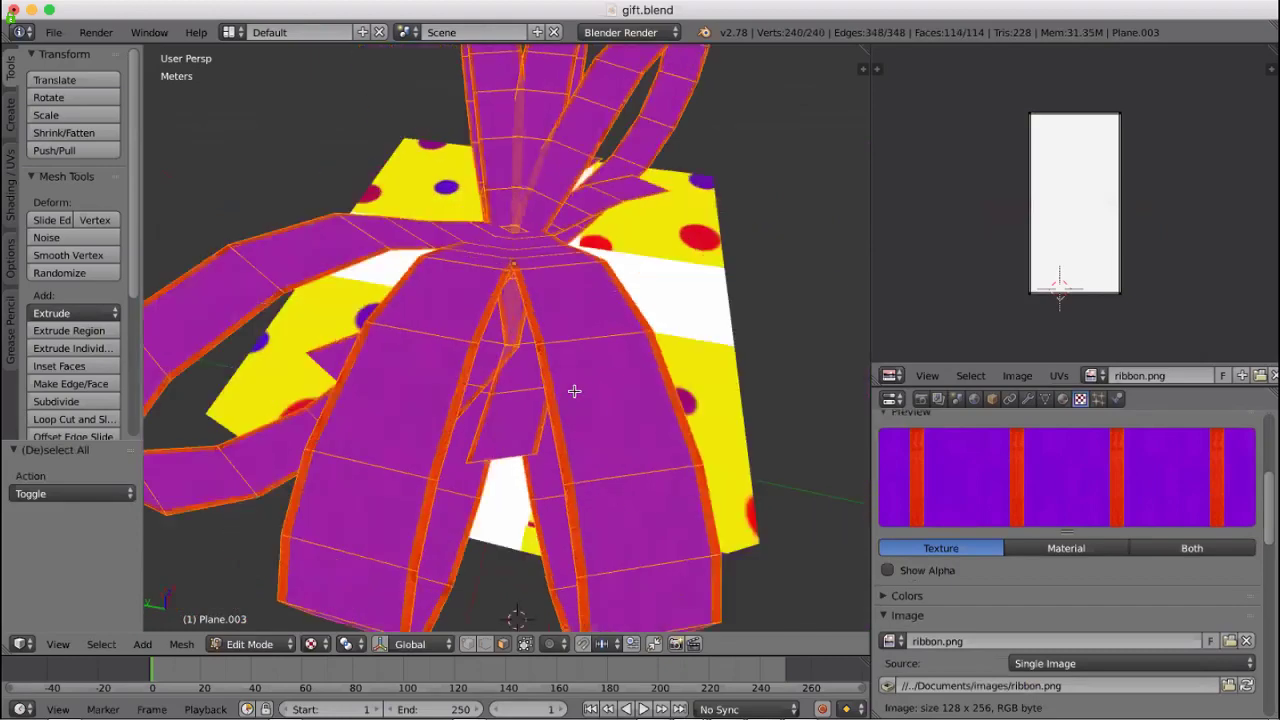
middle_click_drag(414, 371, 529, 346)
scroll(529, 346, "down", 4)
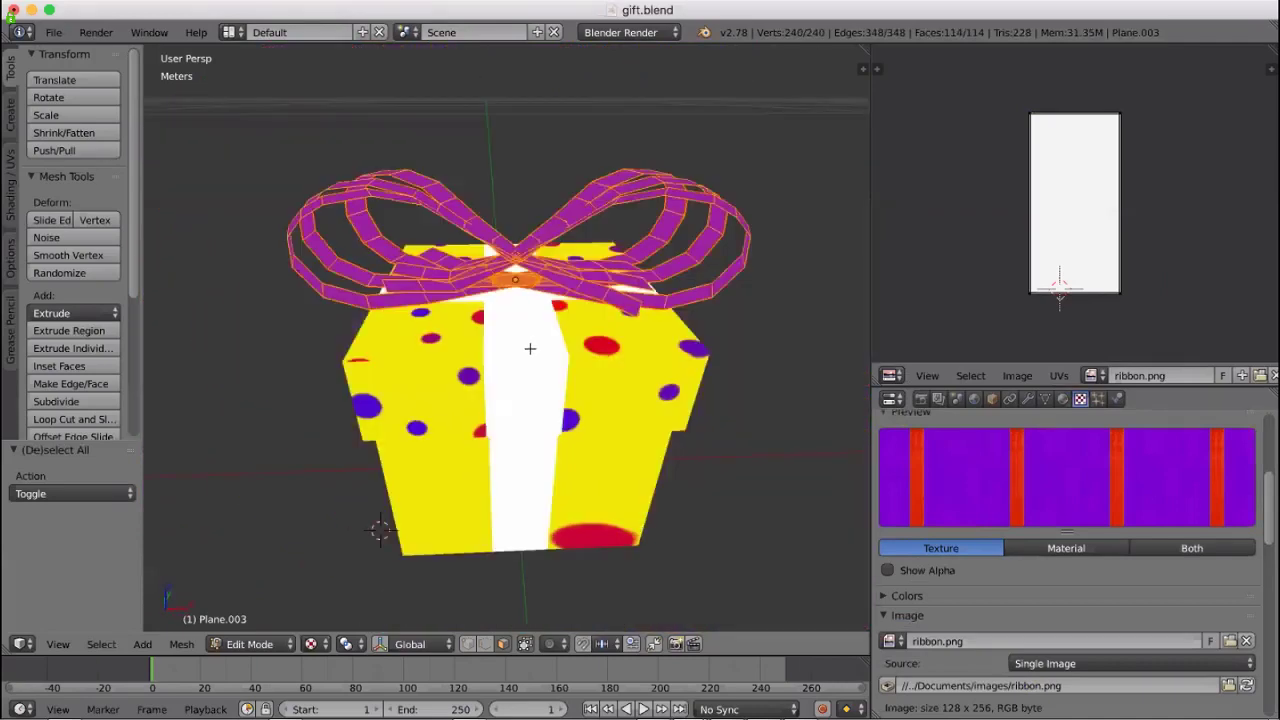
key("Tab")
Select the gift box's Ribbon-material faces in Edit Mode and assign ribbon.png to them
right_click(508, 355)
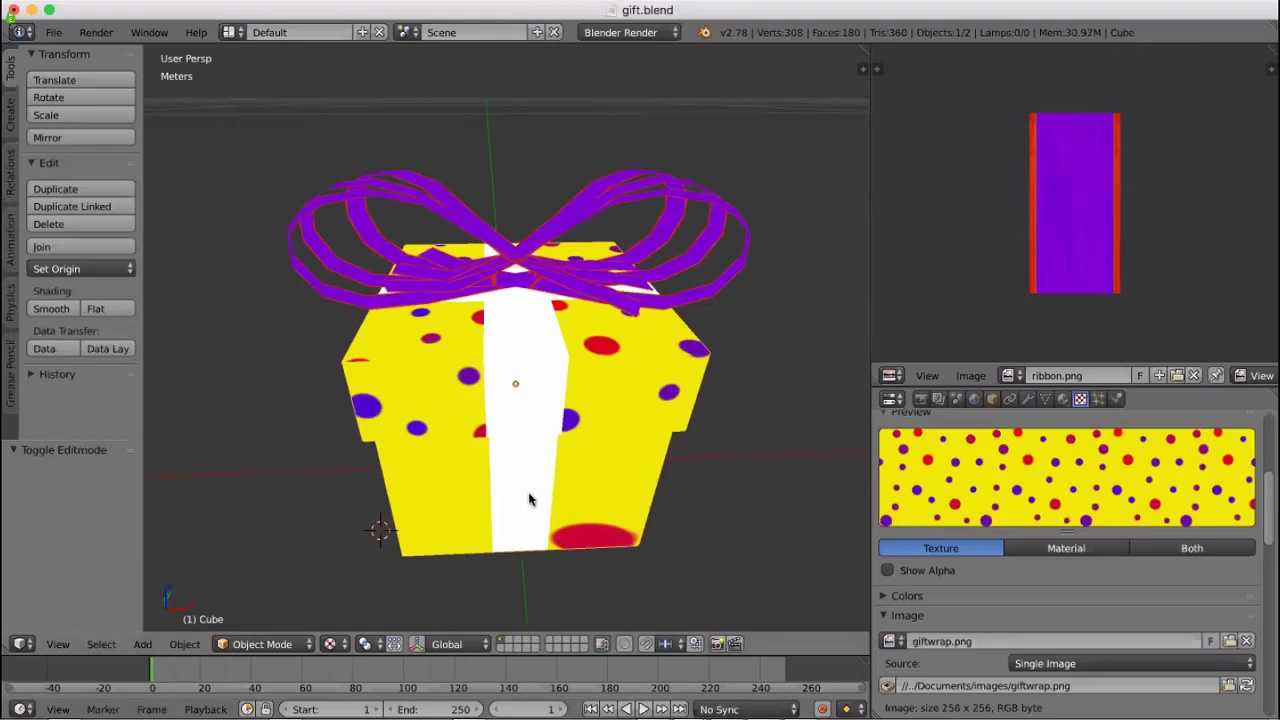
key("Tab")
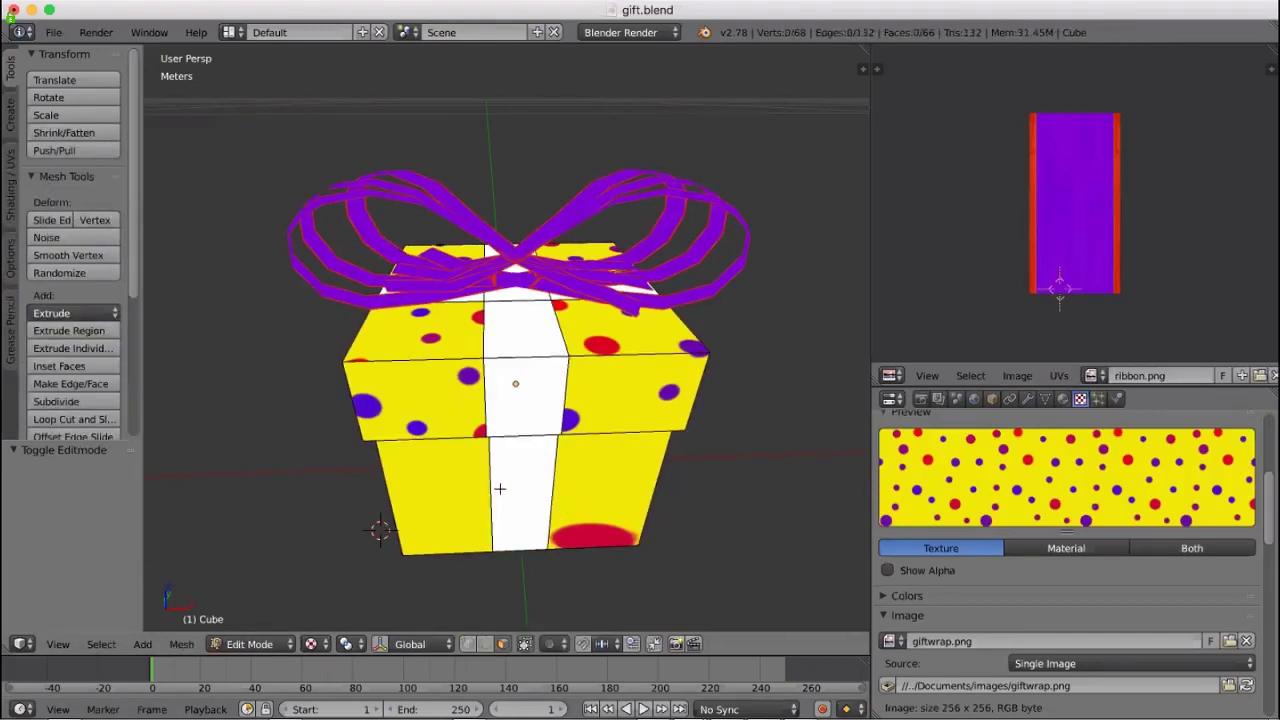
key("a")
key("a")
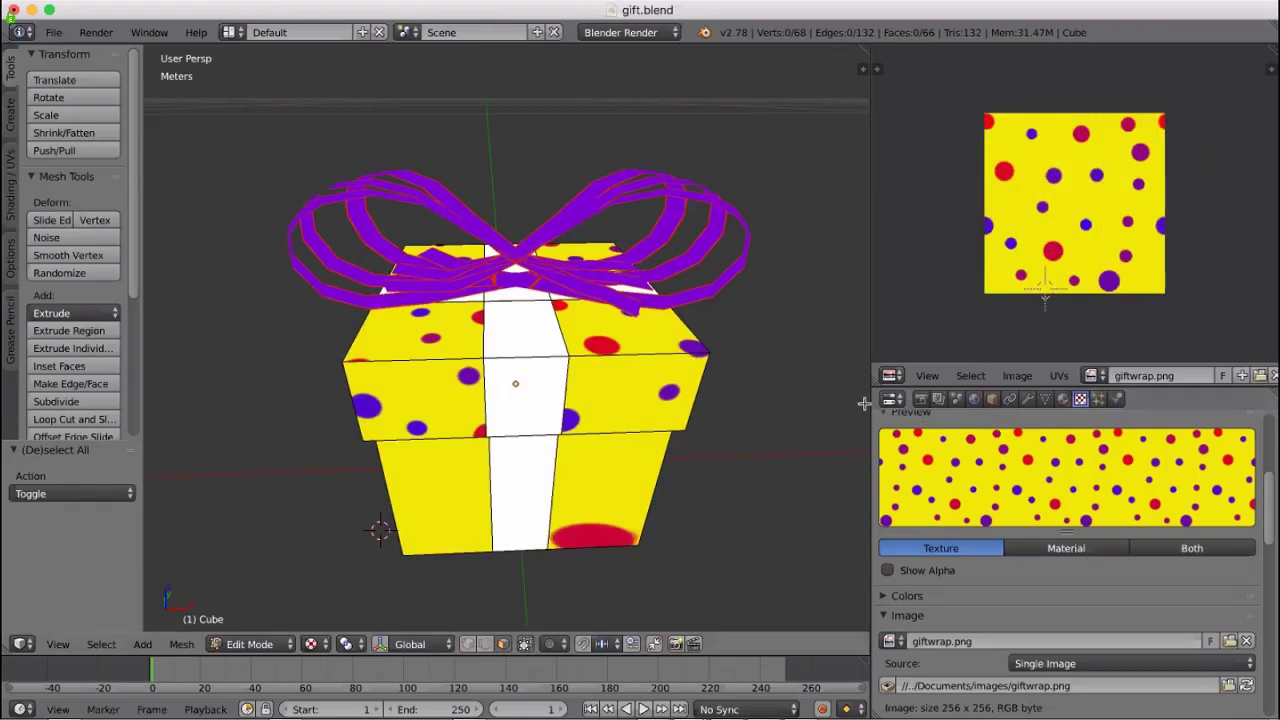
left_click(1063, 399)
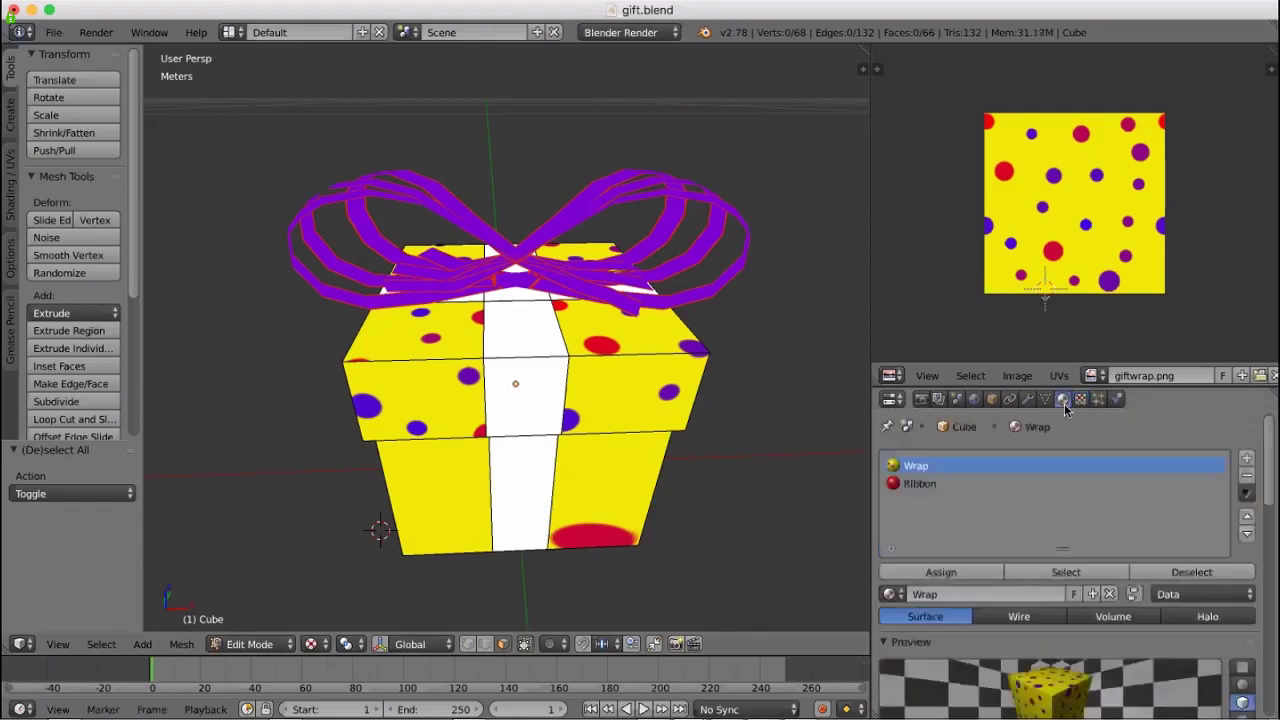
left_click(931, 488)
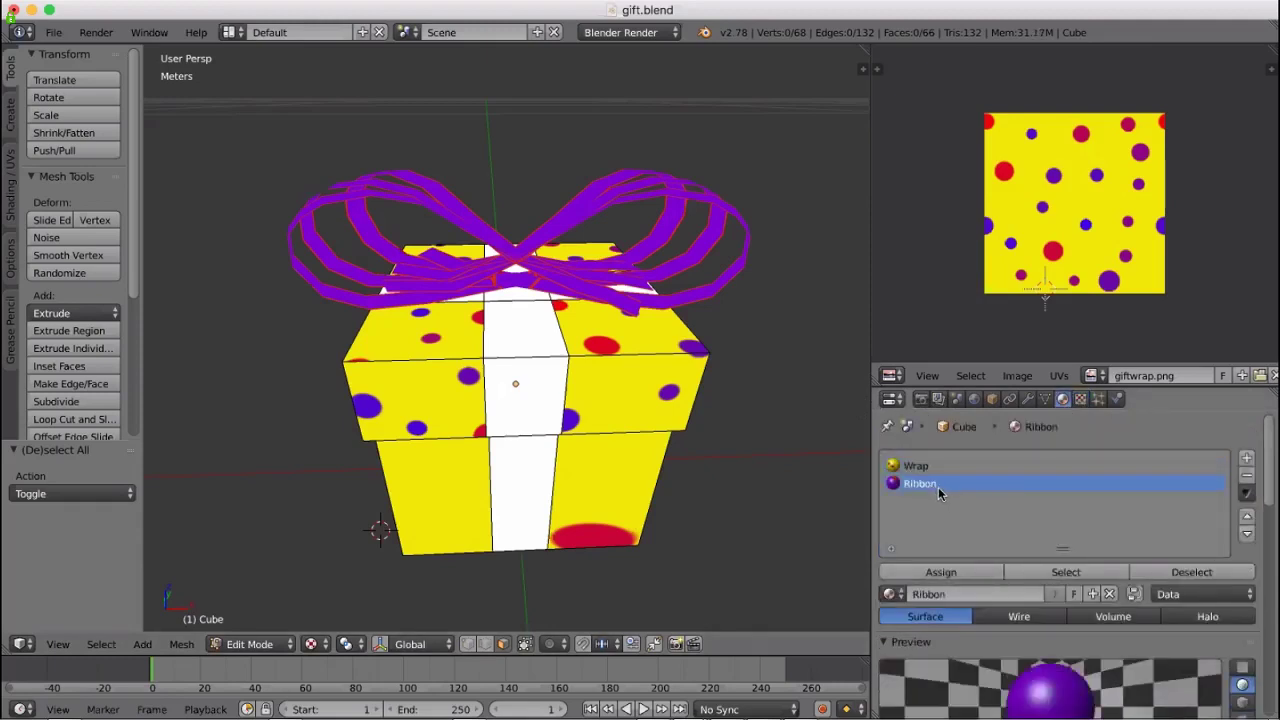
left_click(1052, 576)
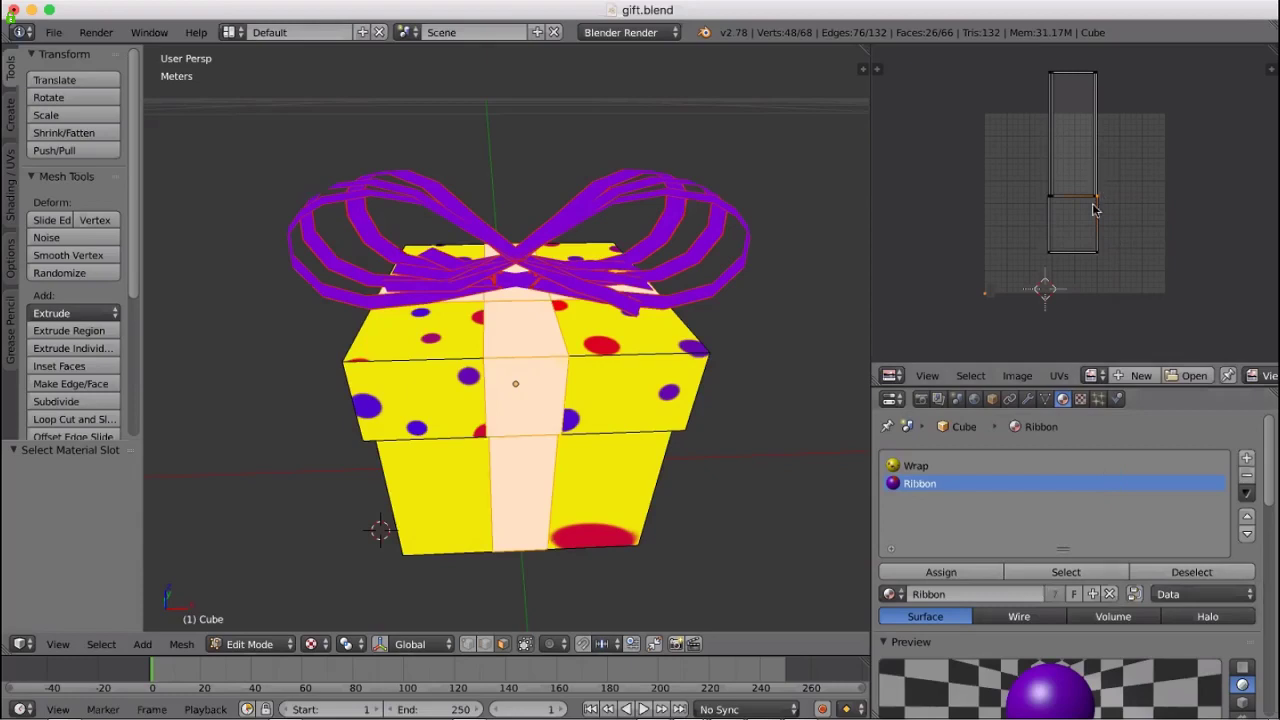
left_click(1095, 376)
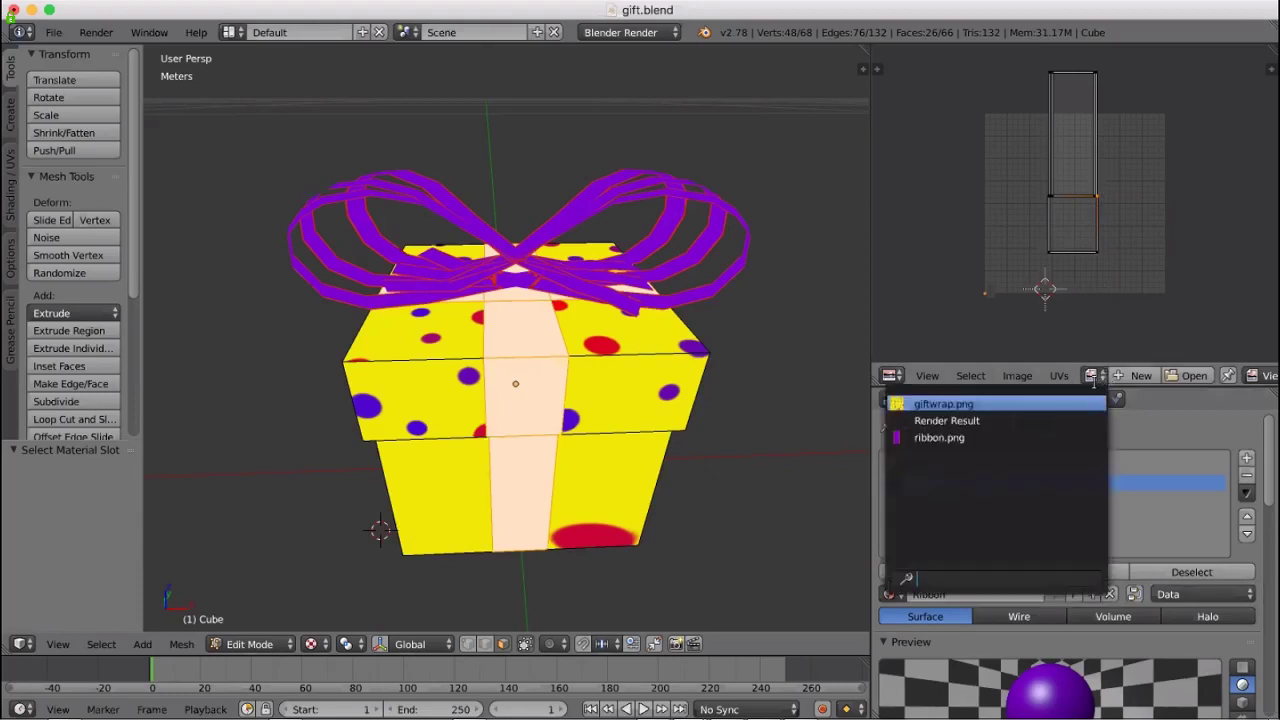
left_click(958, 438)
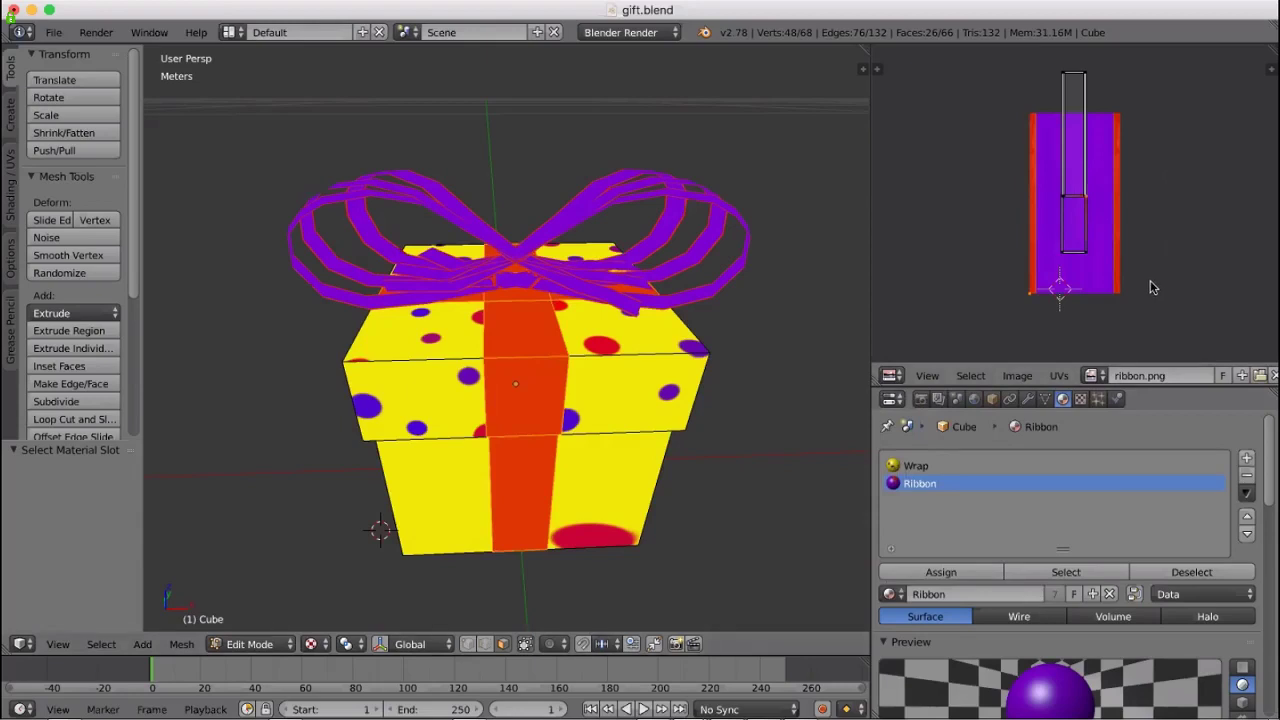
key("e")
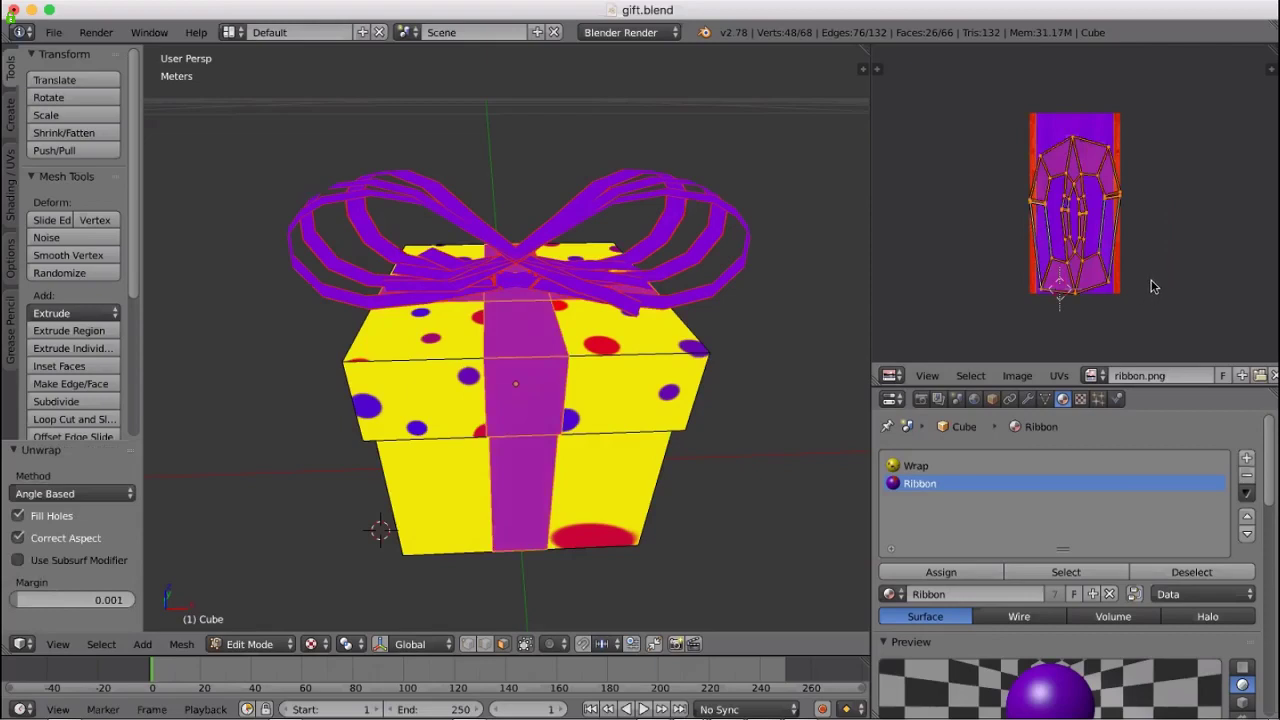
key("ctrl+z")
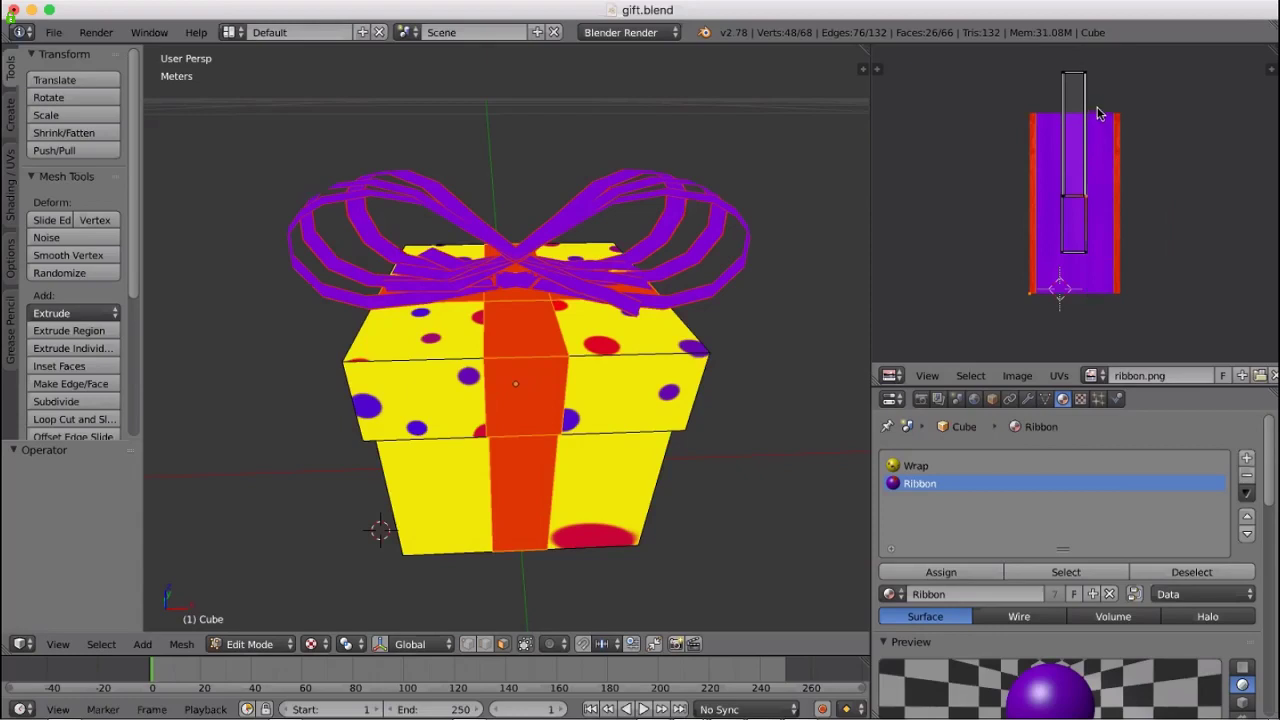
Box-select the upper ribbon UVs, widen them along X and move them onto the purple stripe
key("b")
left_click_drag(1052, 58, 1101, 247)
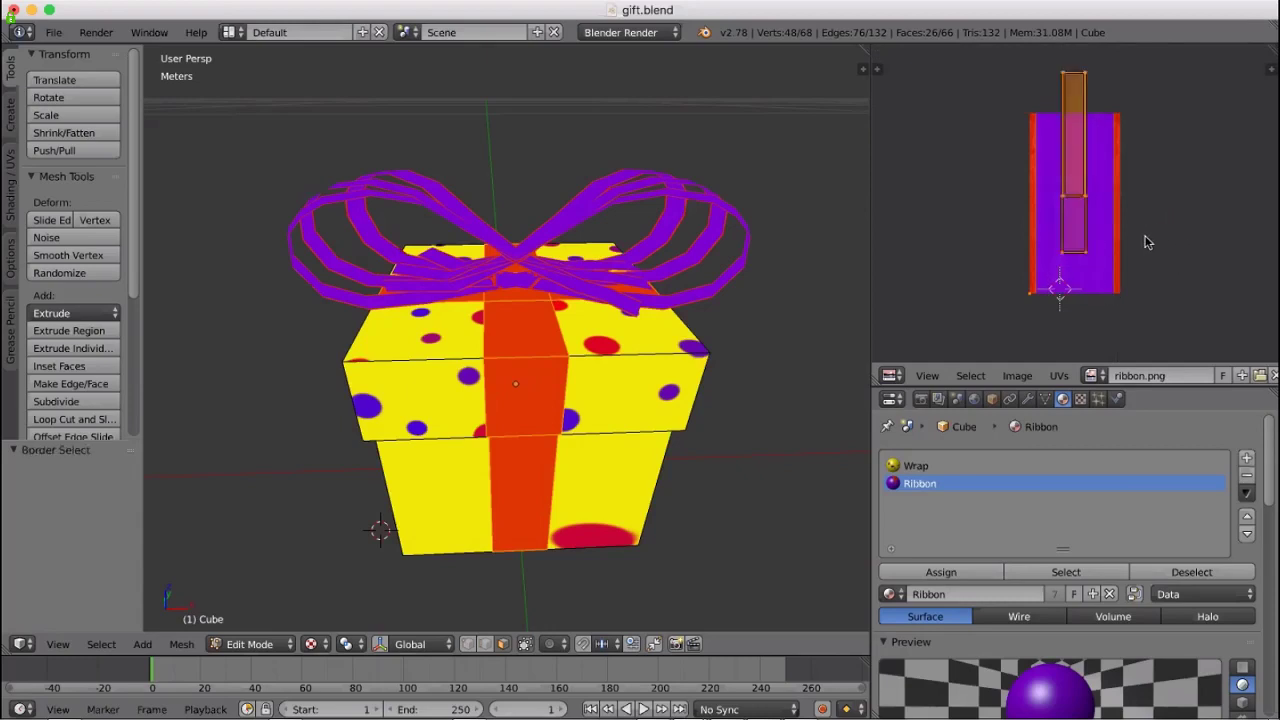
key("s")
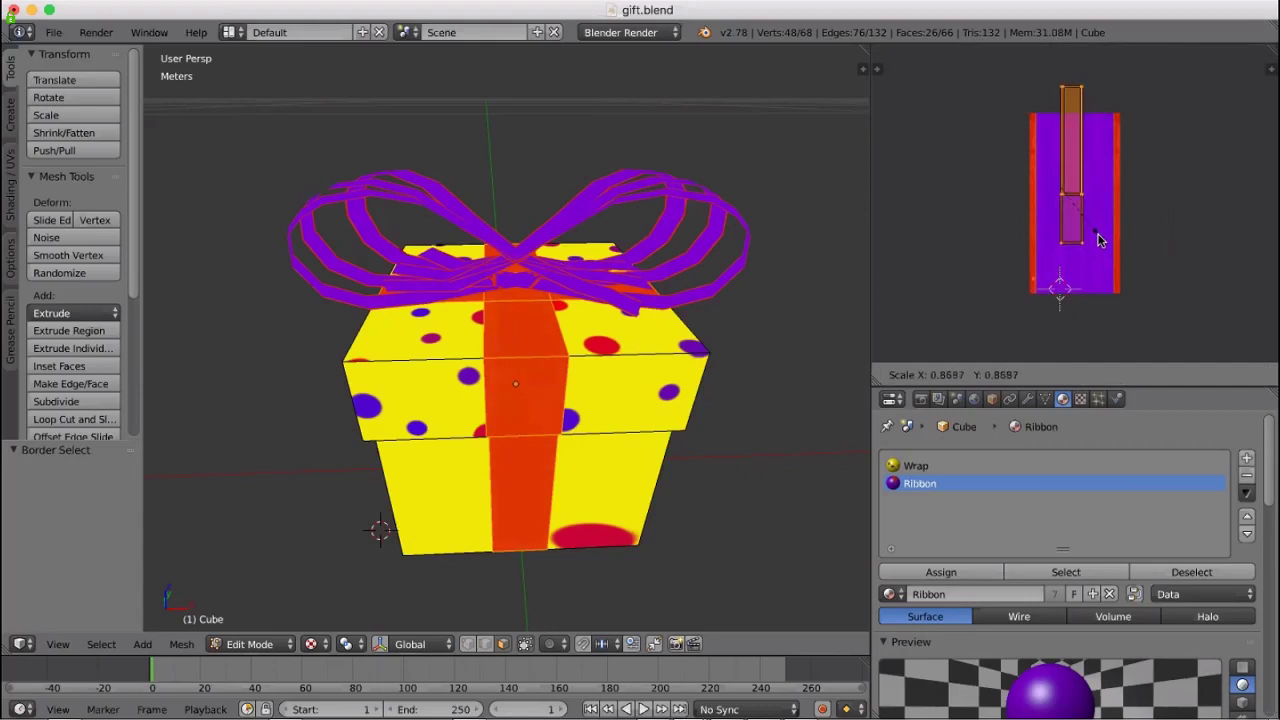
key("x")
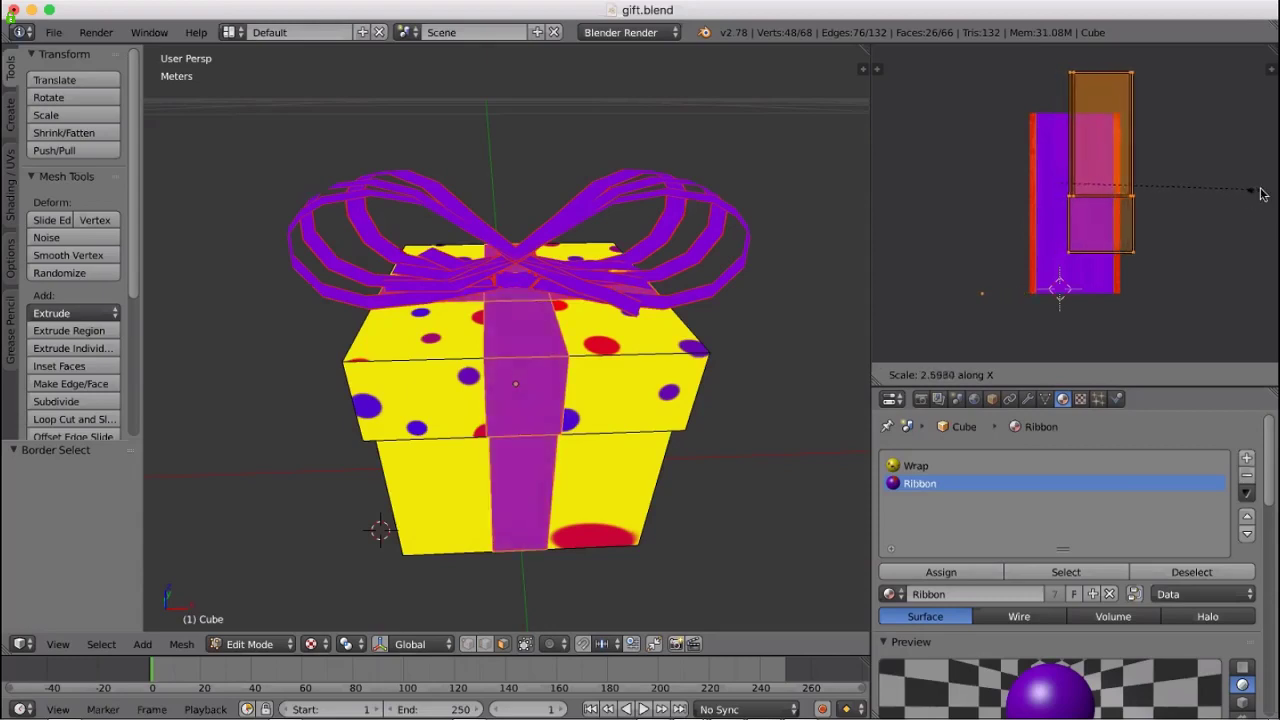
left_click(876, 182)
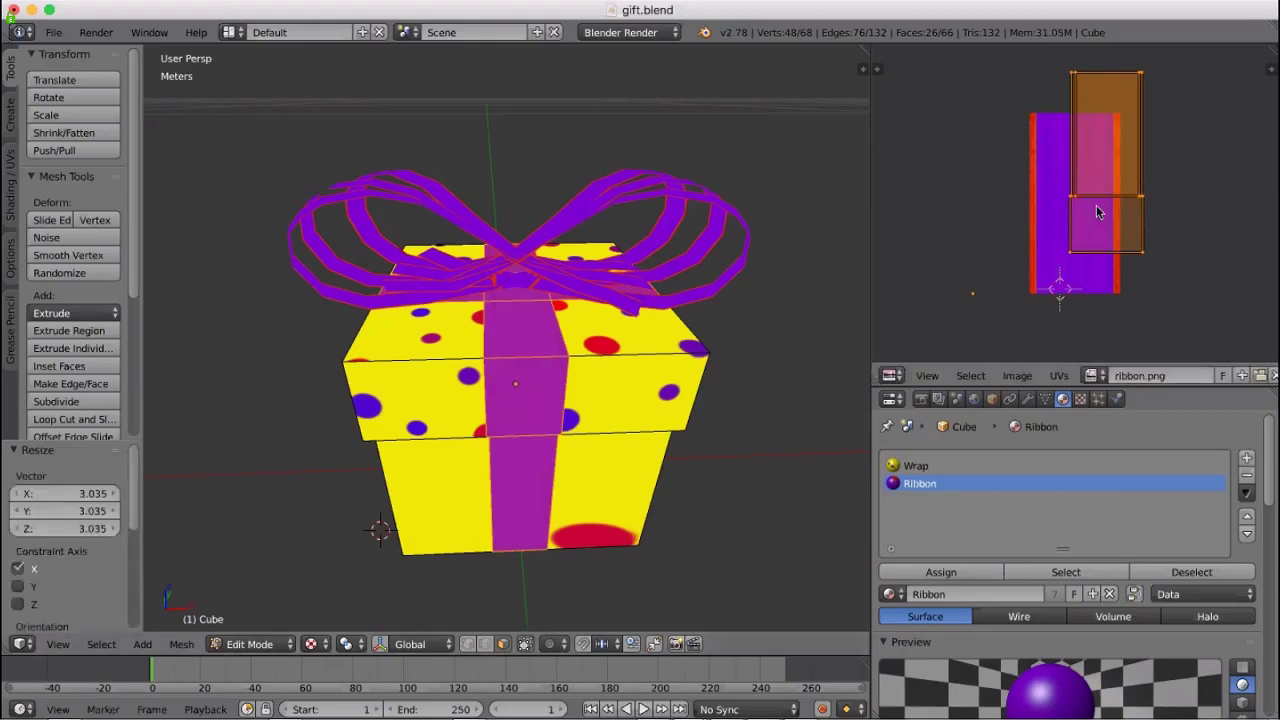
key("g")
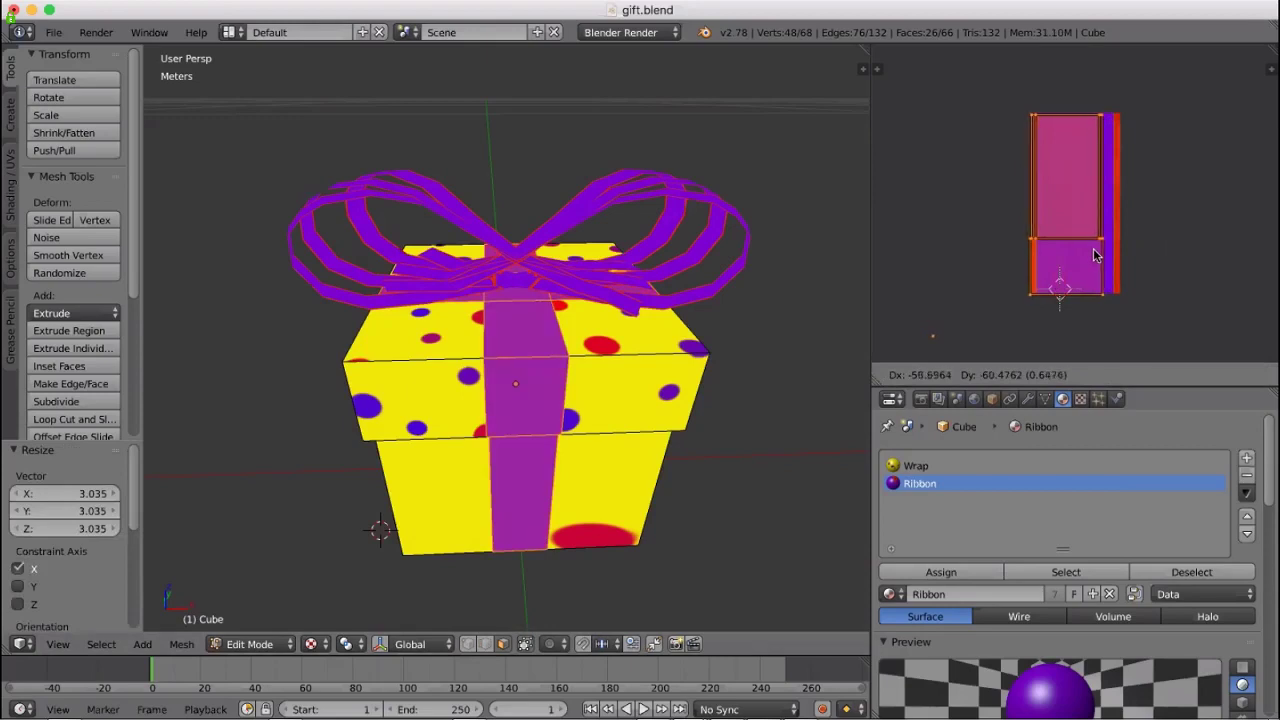
left_click(1094, 258)
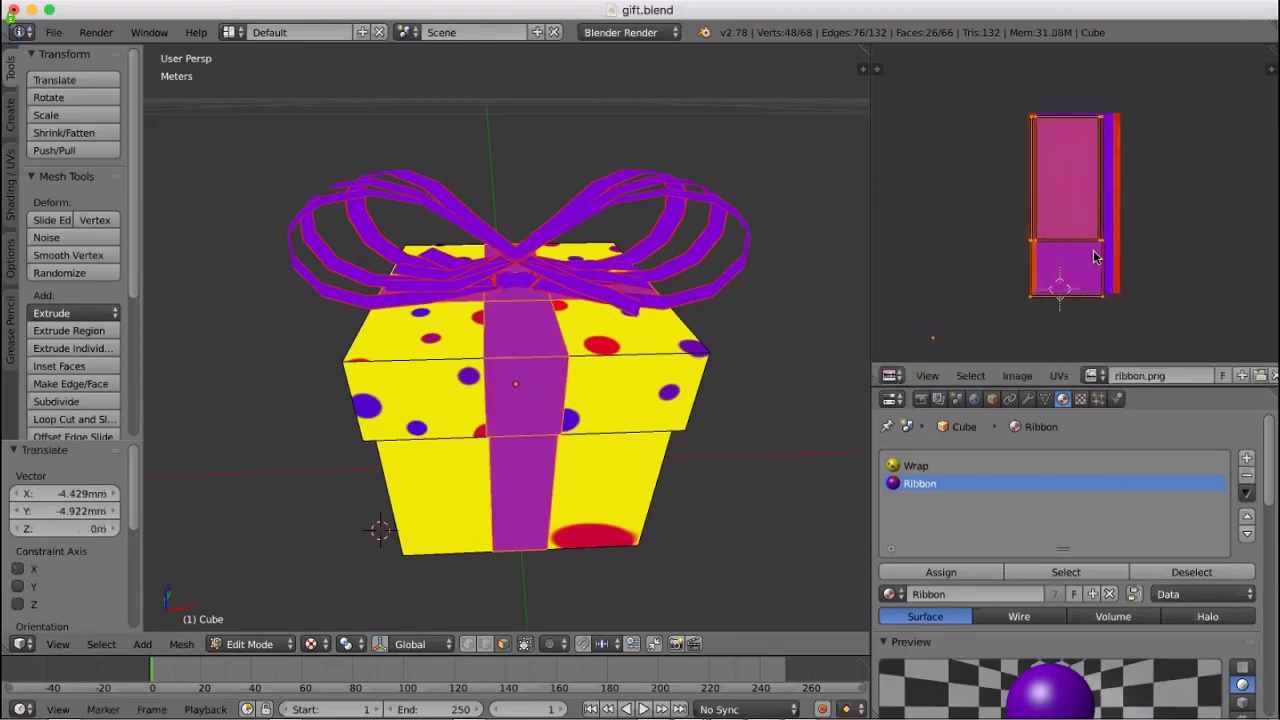
key("s")
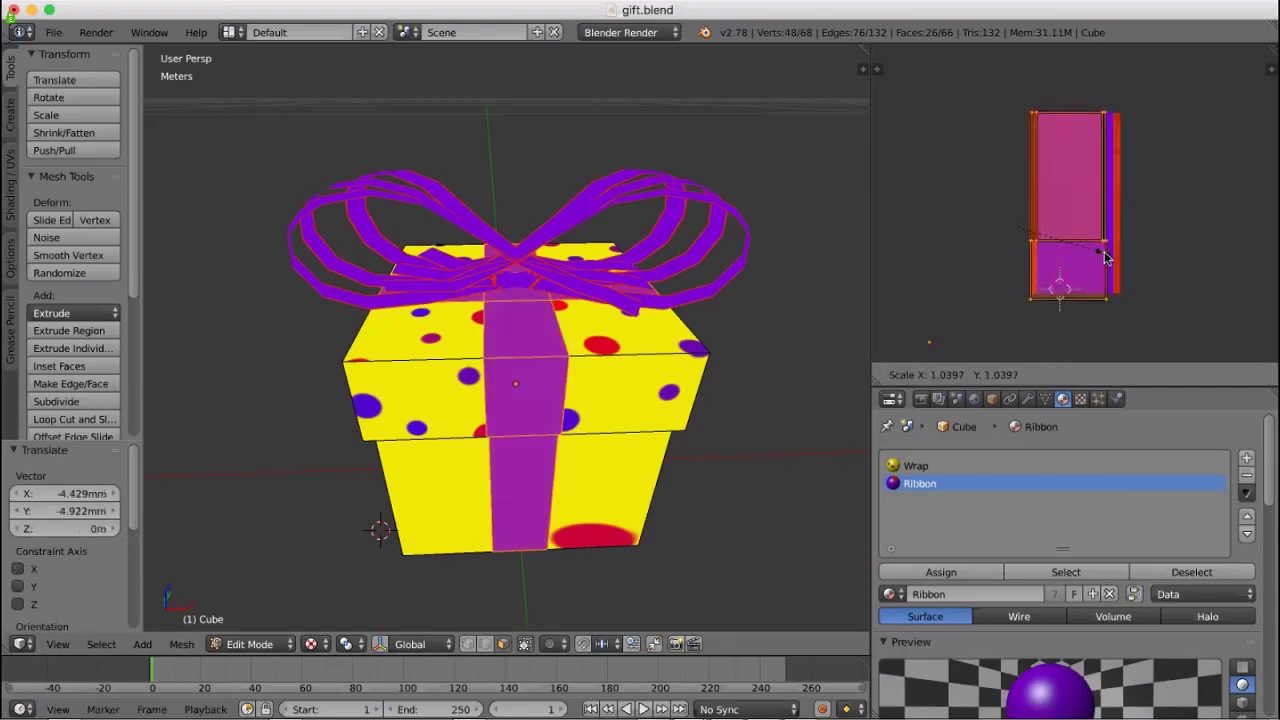
key("x")
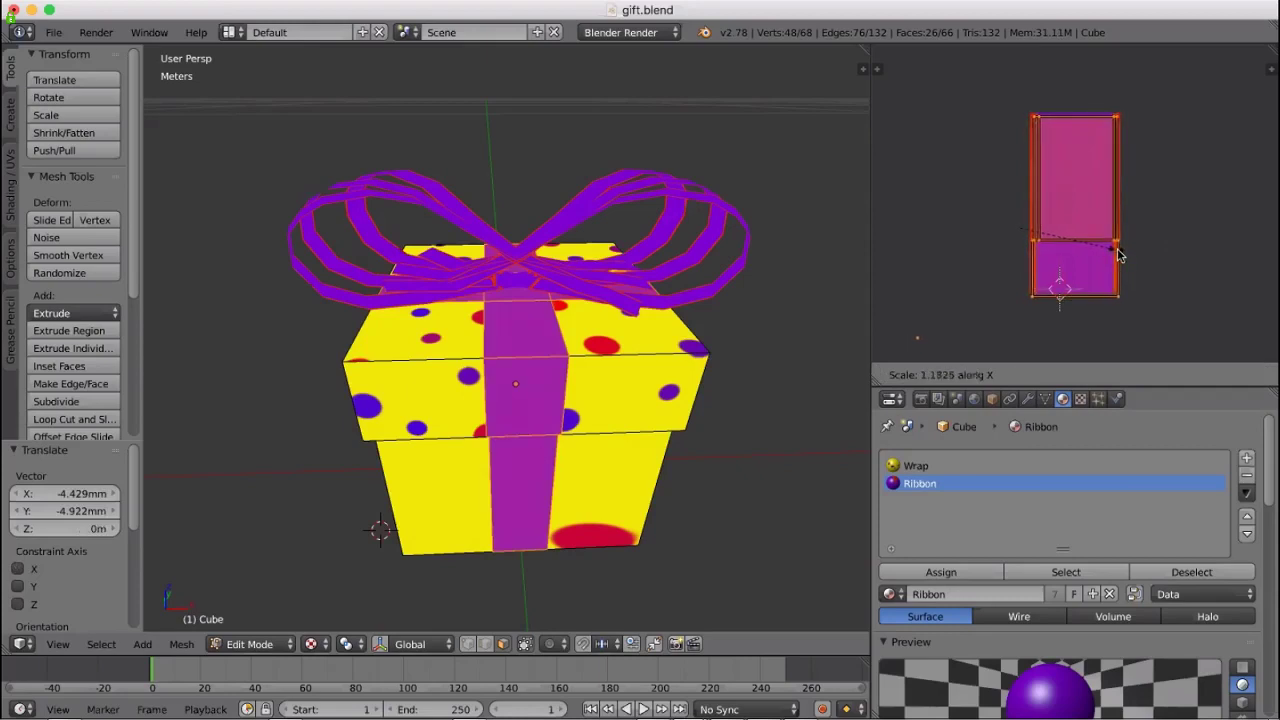
left_click(1128, 255)
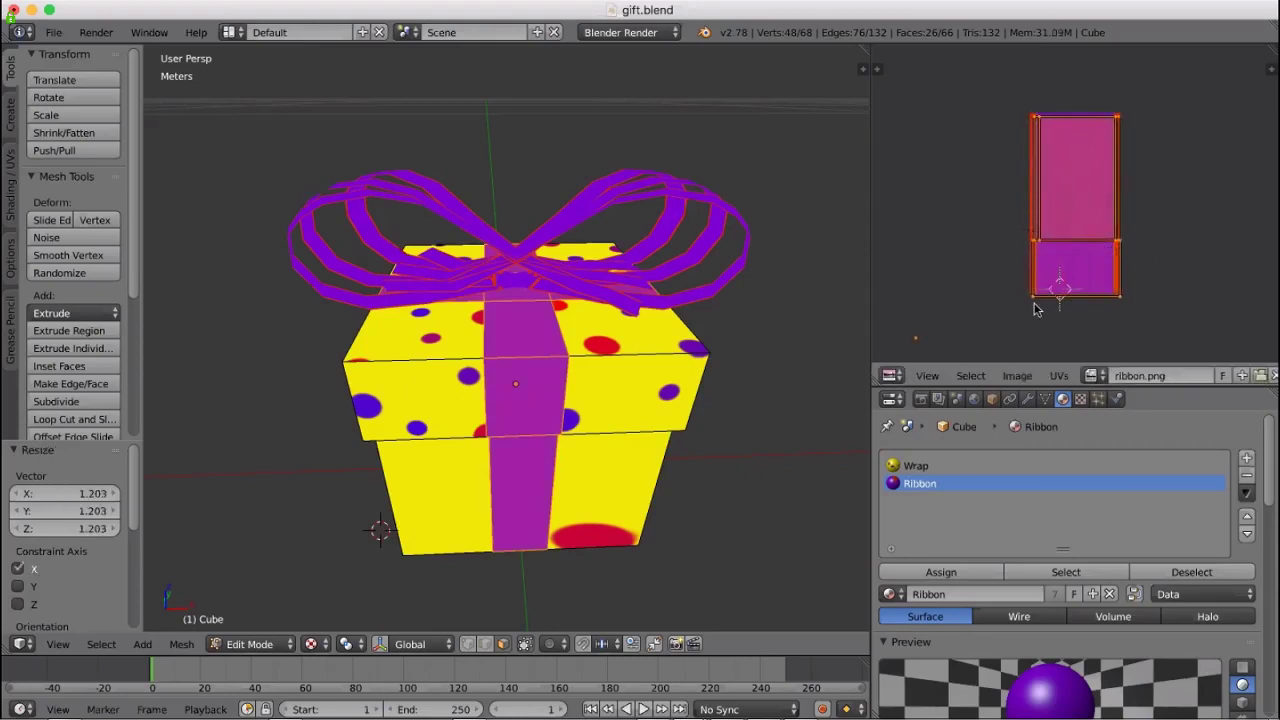
Orbit to check the purple band from above, cancelling a trial move of the UV island
middle_click_drag(723, 393, 648, 379)
scroll(650, 380, "up", 7)
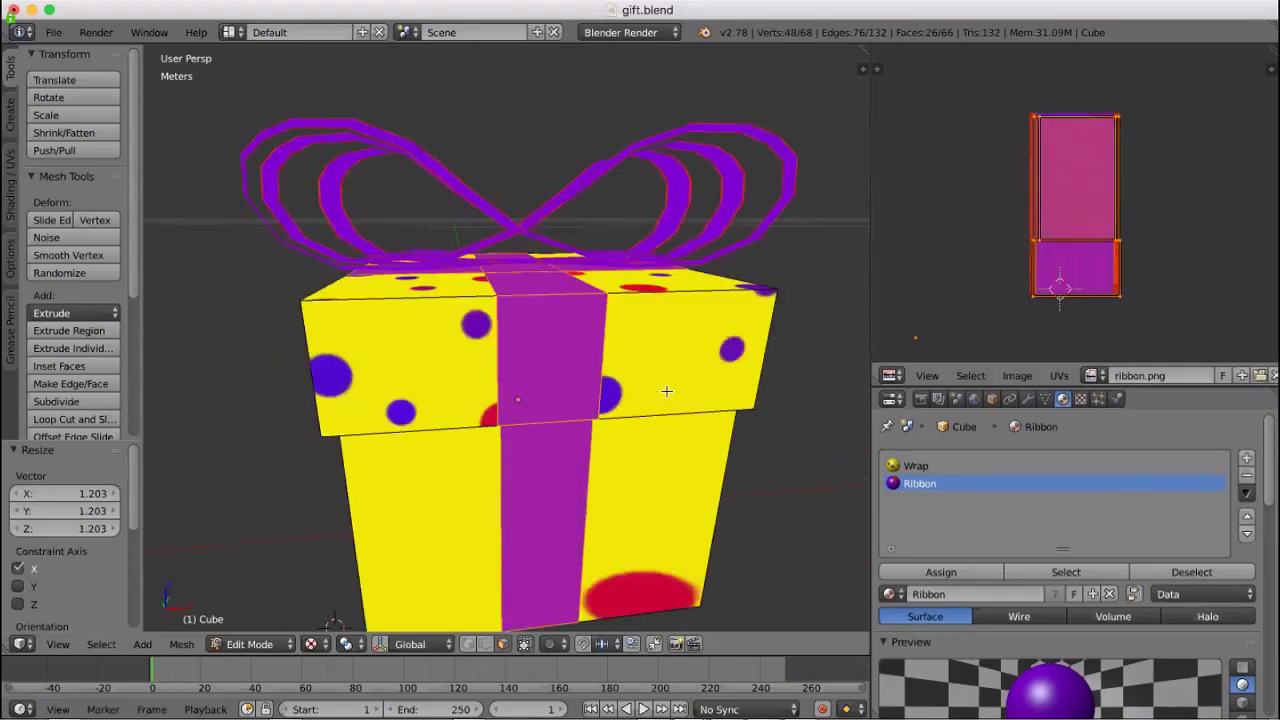
scroll(672, 394, "down", 2)
middle_click_drag(686, 380, 1140, 249)
left_click(1140, 248)
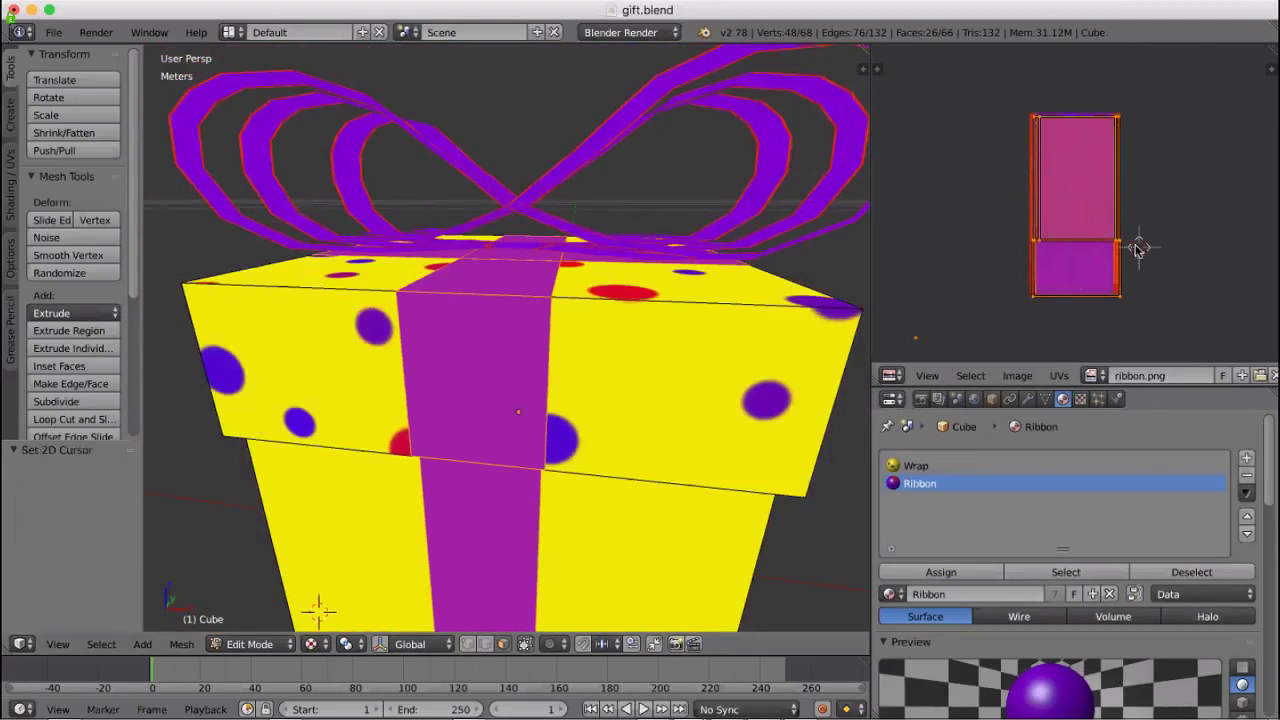
key("g")
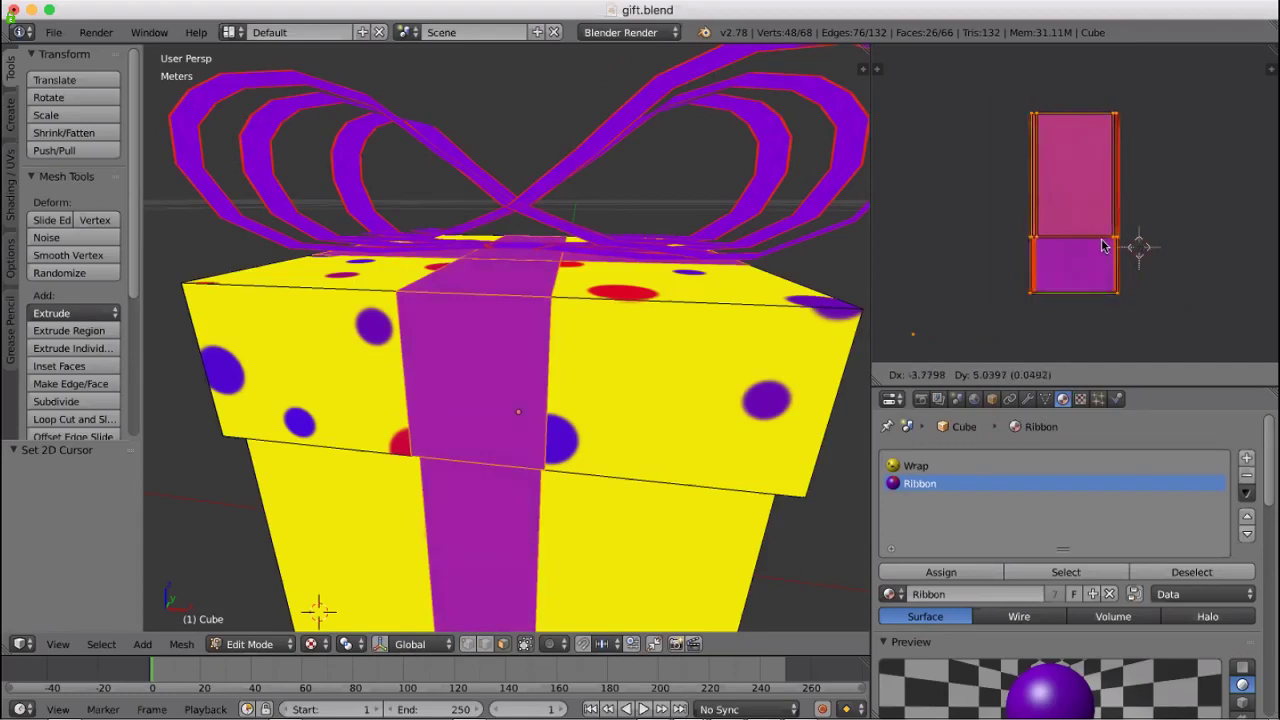
key("Escape")
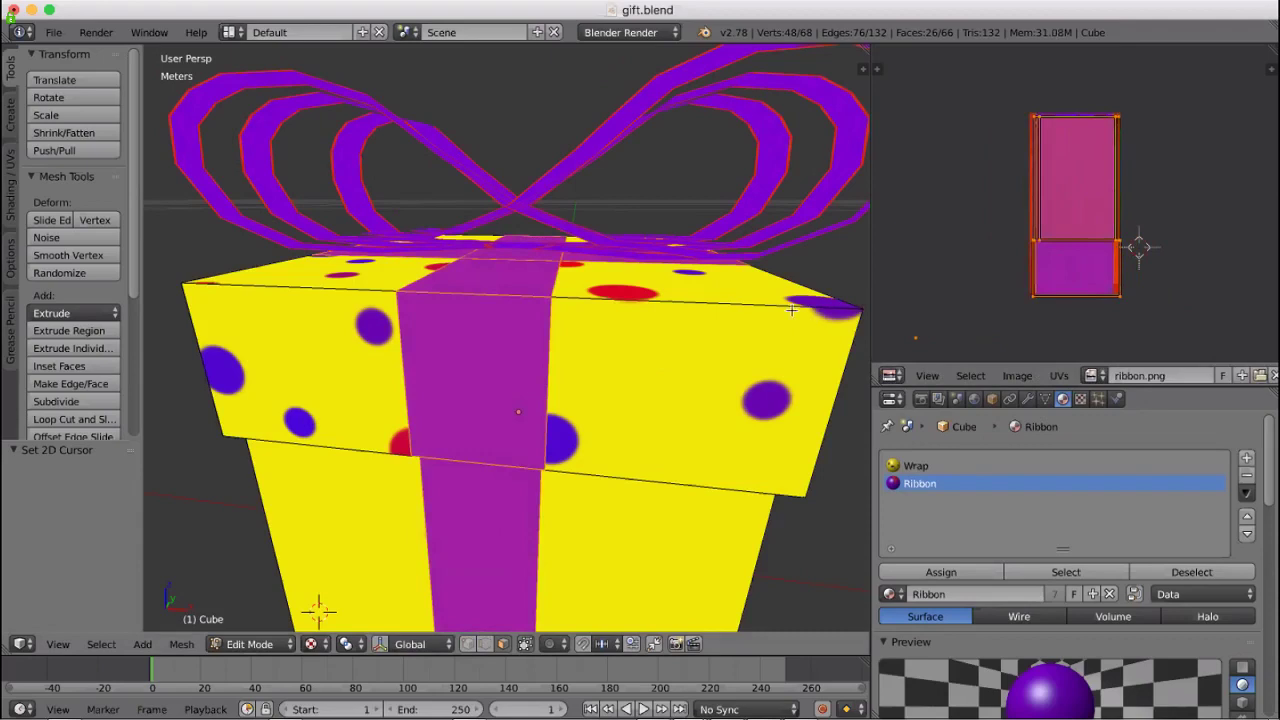
scroll(791, 311, "down", 5)
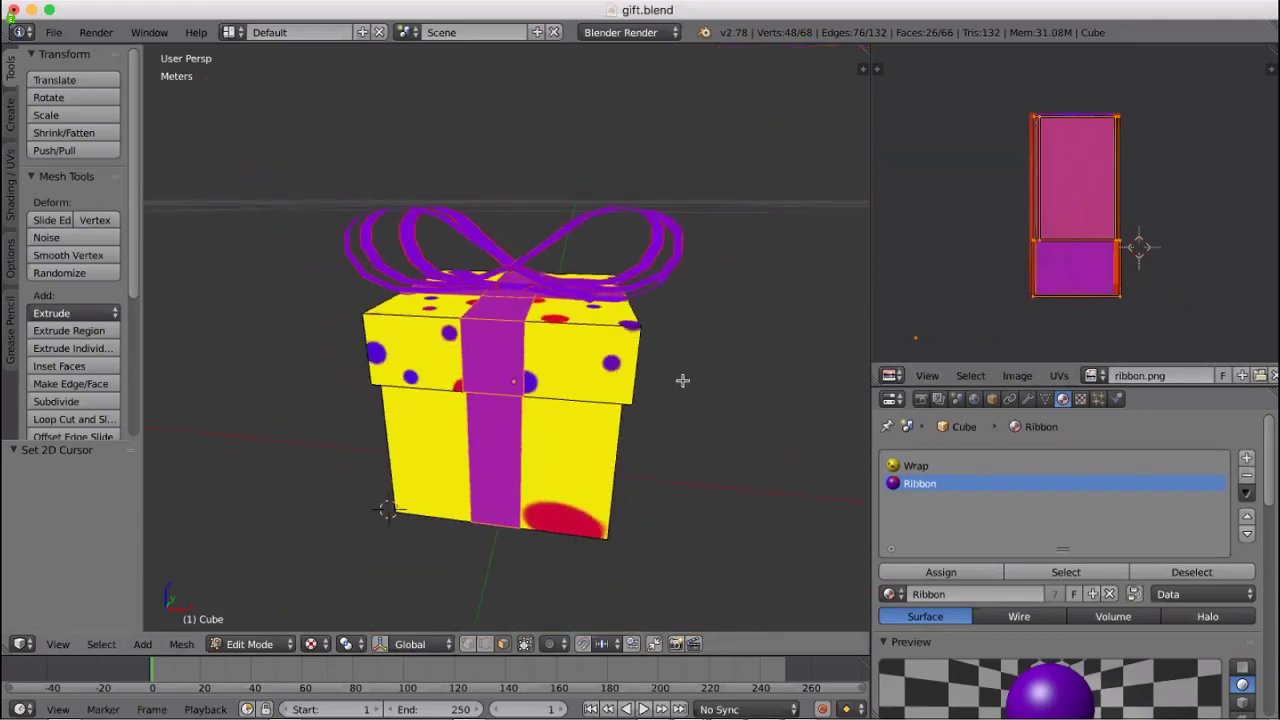
Select the two front ribbon band faces and the ribbon face on the lid top
key("a")
right_click(491, 436)
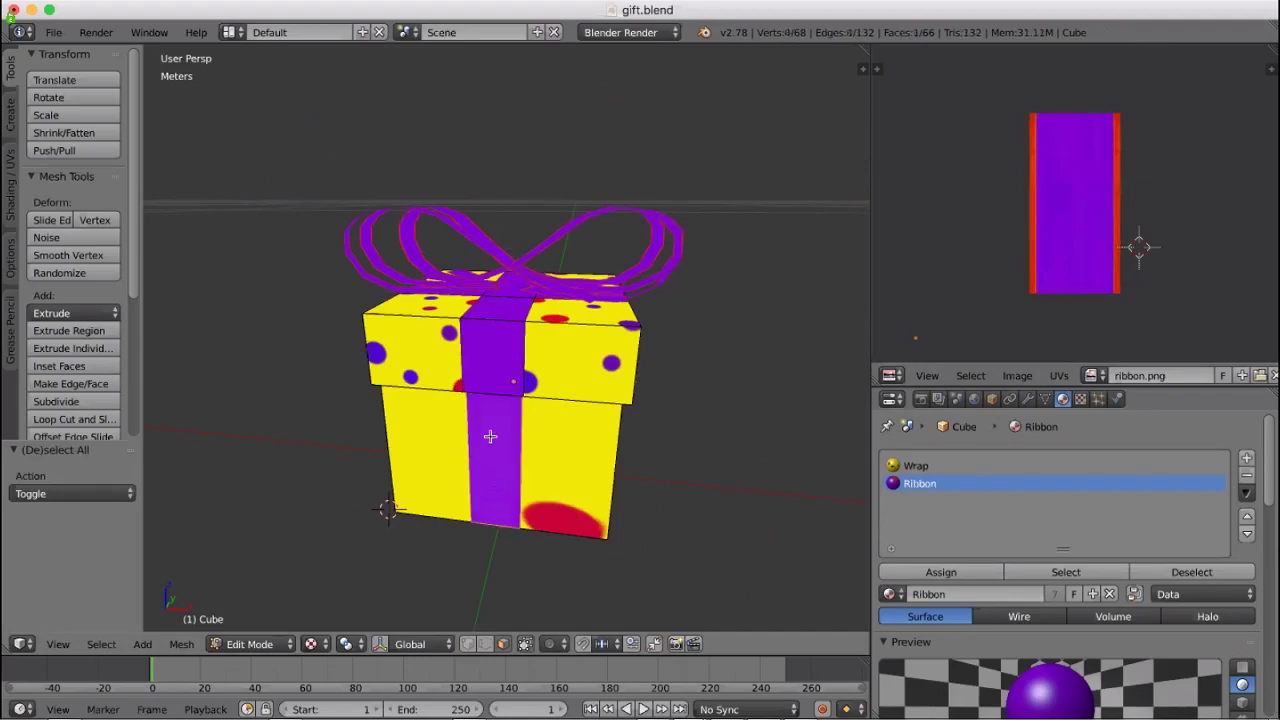
right_click(501, 360)
right_click(497, 451, "shift")
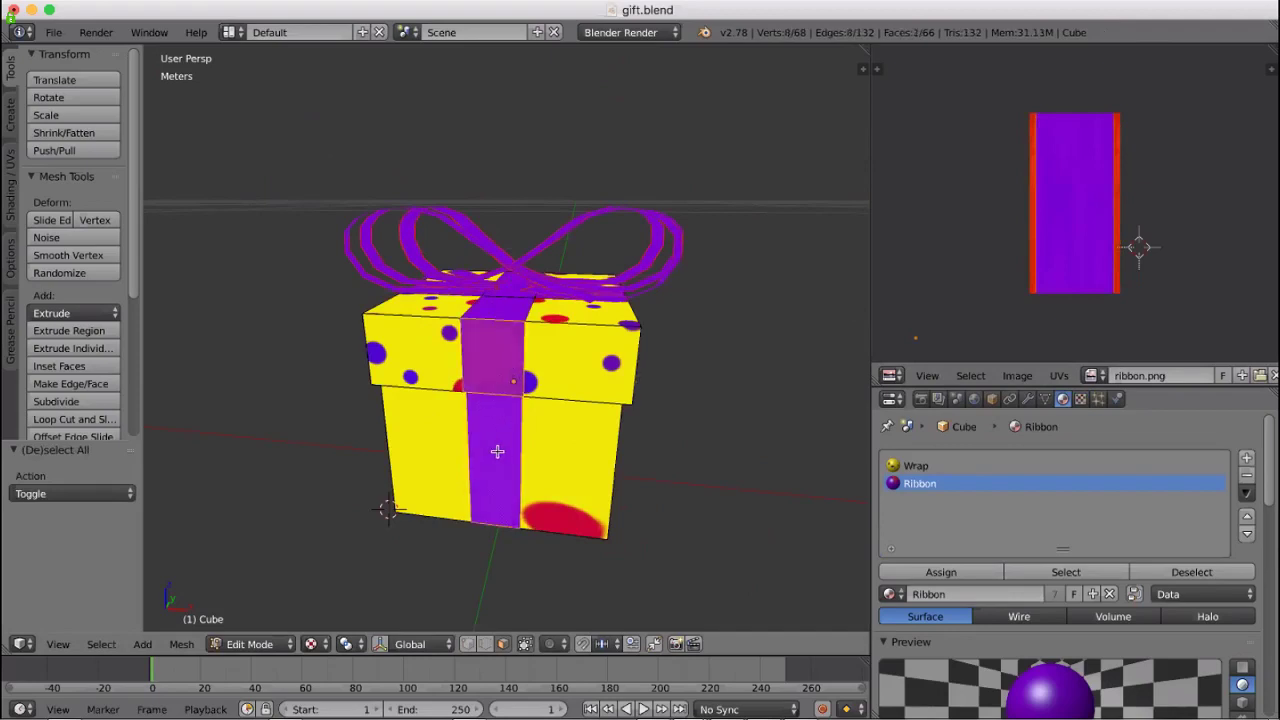
right_click(520, 320, "shift")
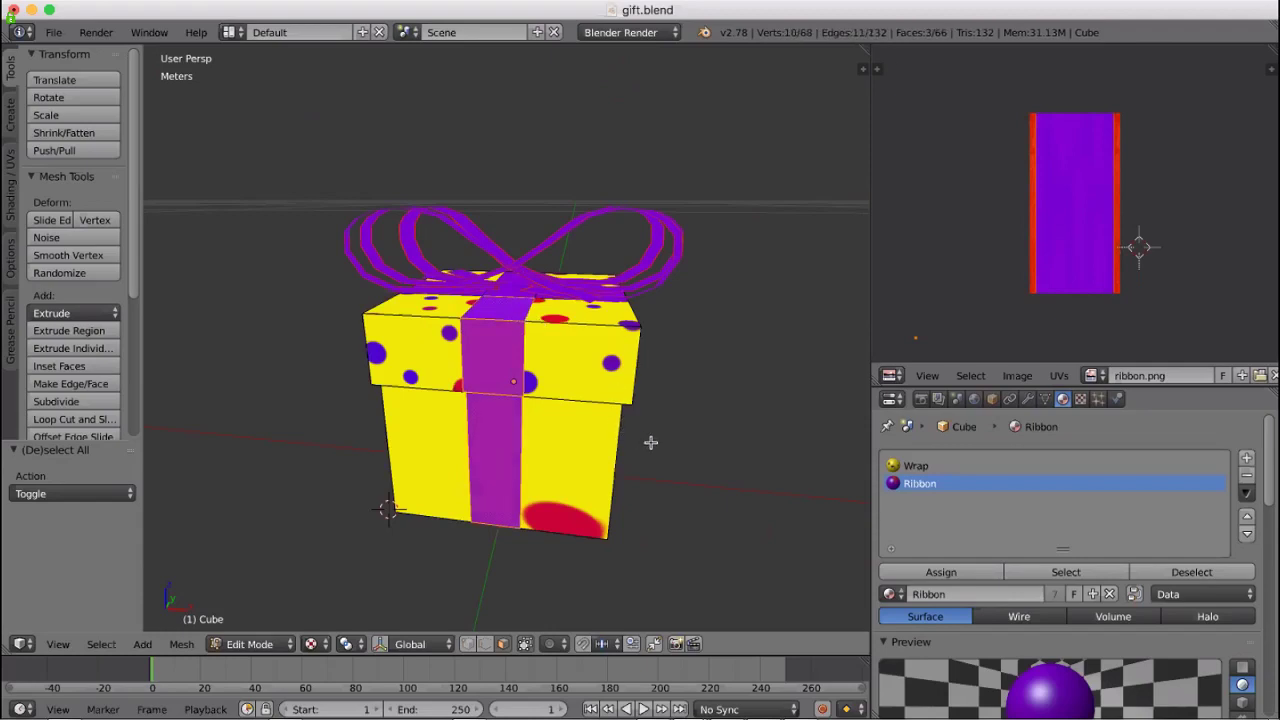
middle_click_drag(651, 443, 577, 334, "shift")
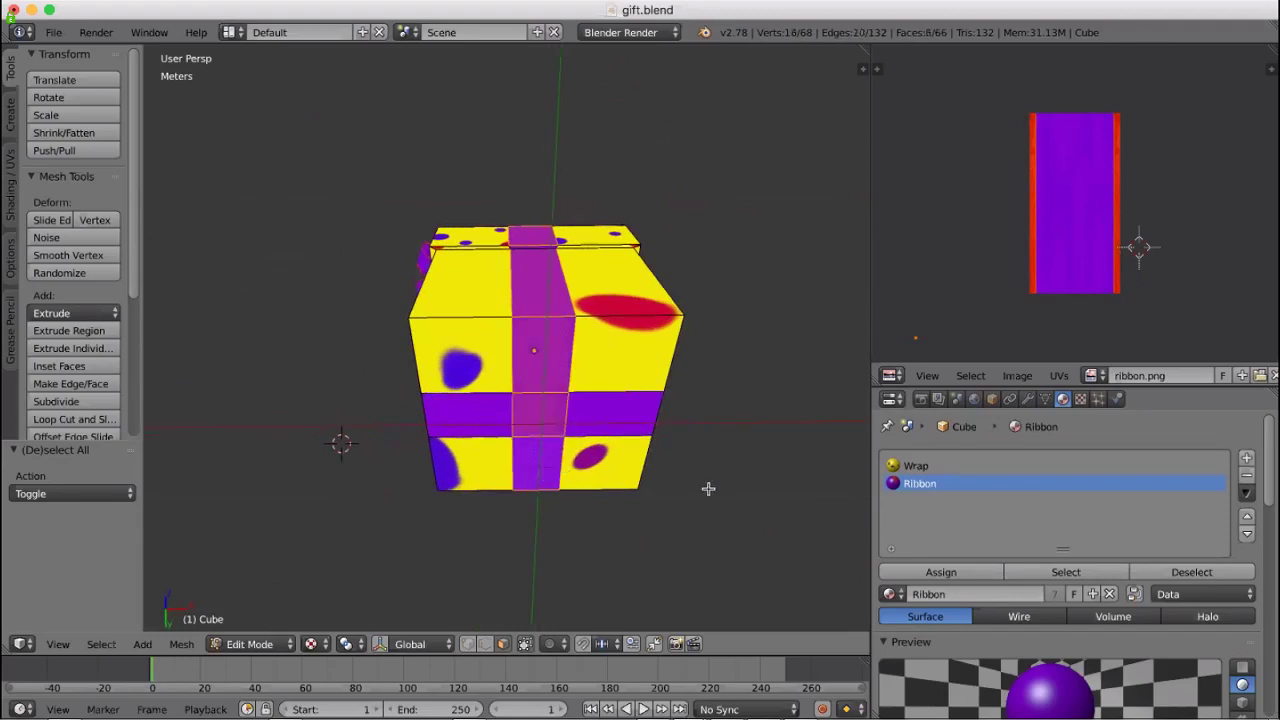
Add the bottom and top ribbon faces to the selection and bring up the UV Mapping menu
middle_click_drag(708, 488, 598, 456)
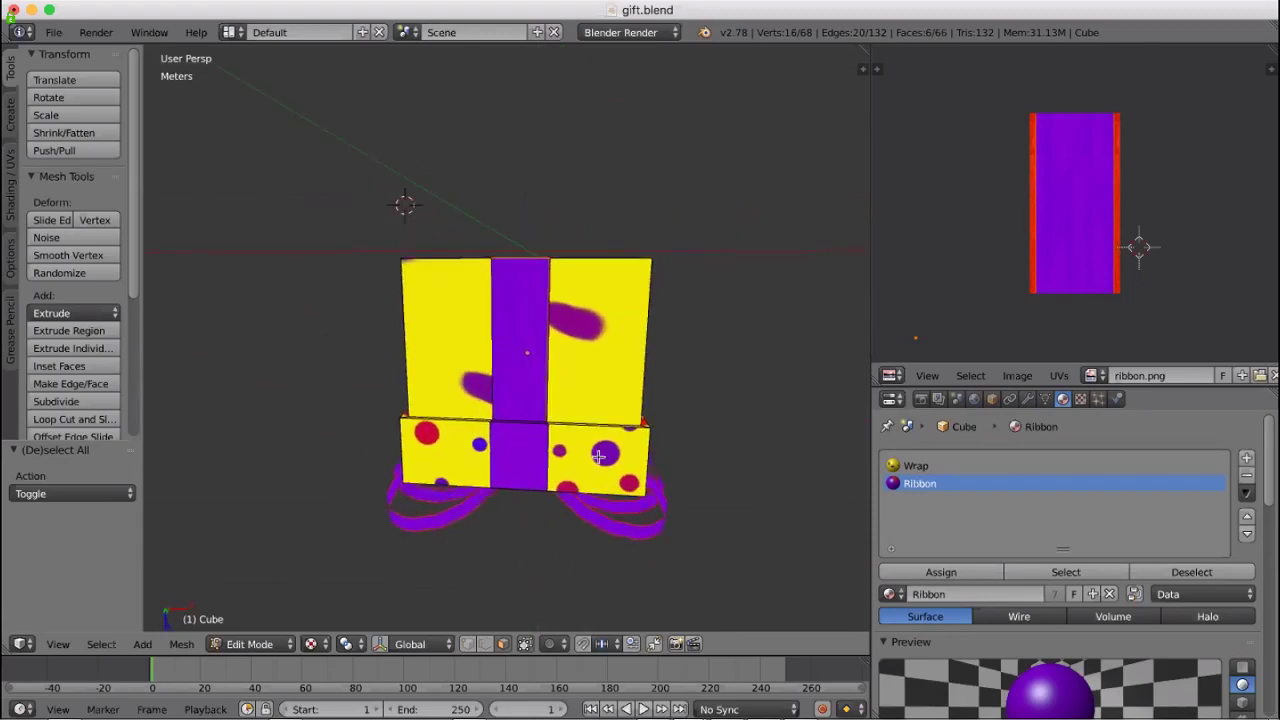
right_click(598, 456, "shift")
right_click(524, 454, "shift")
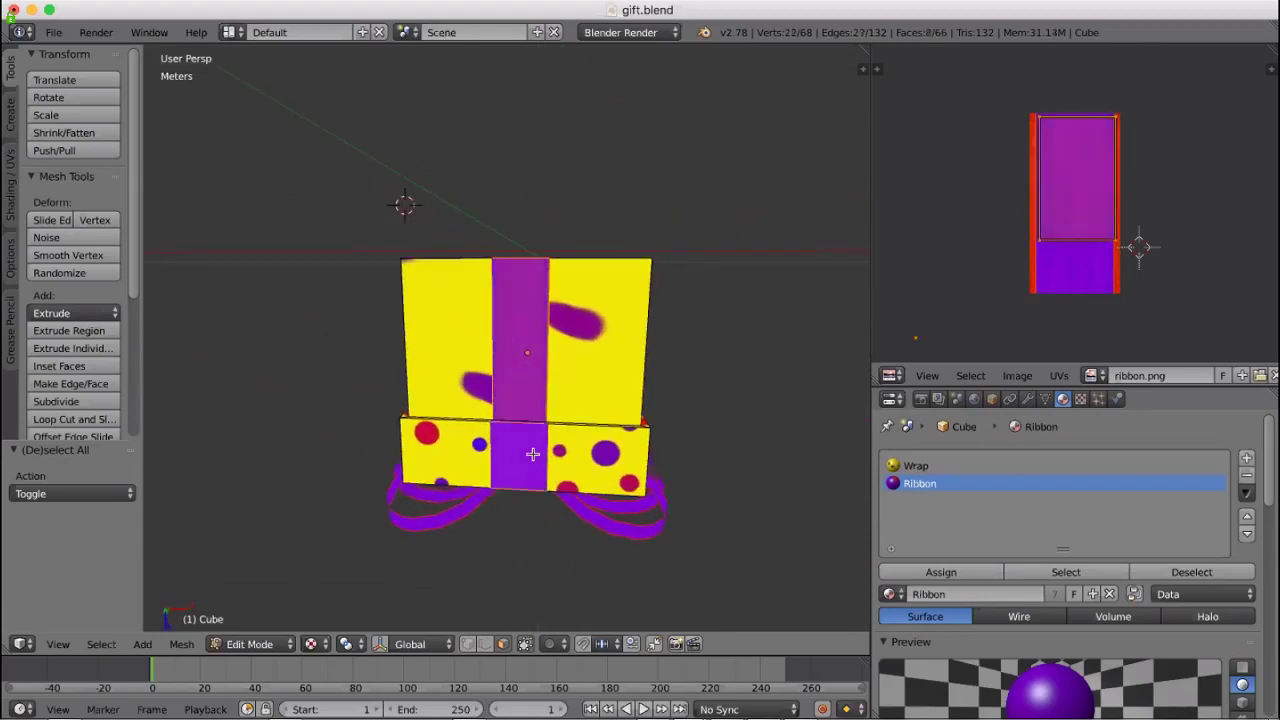
middle_click_drag(541, 496, 525, 288)
right_click(525, 288, "shift")
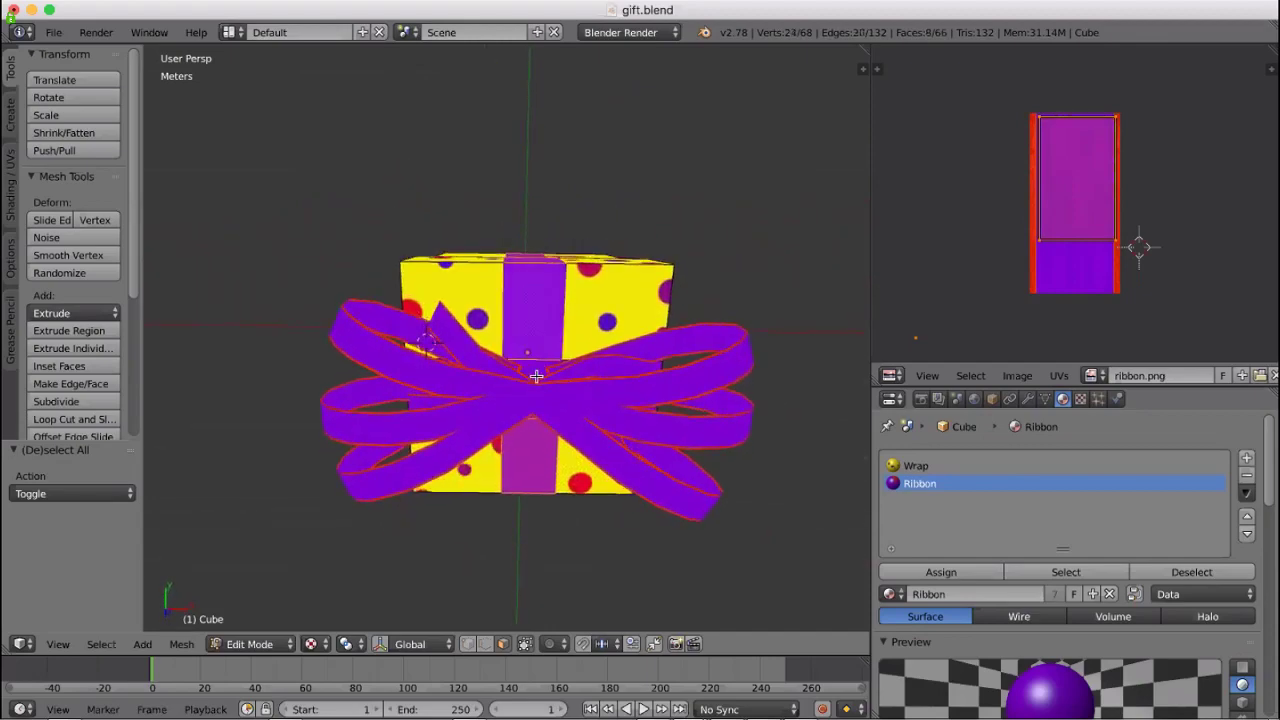
right_click(536, 376, "shift")
middle_click_drag(570, 551, 543, 300)
right_click(547, 314, "shift")
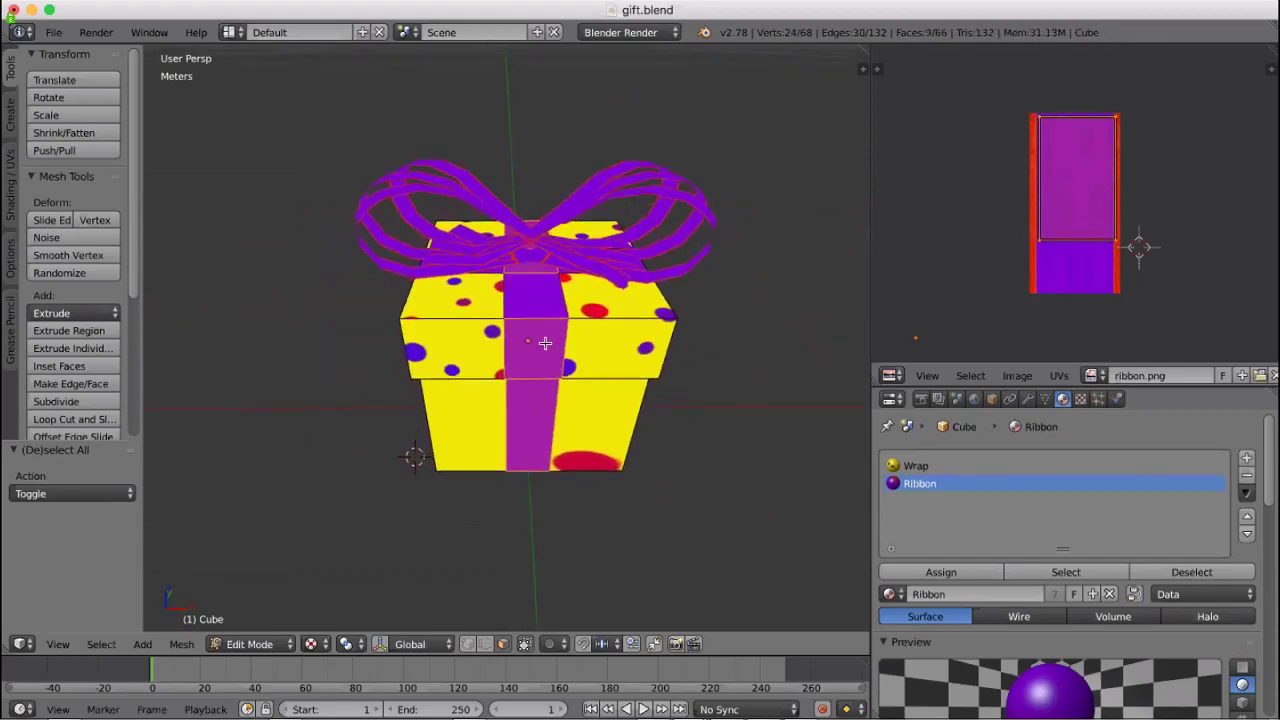
right_click(534, 307, "shift")
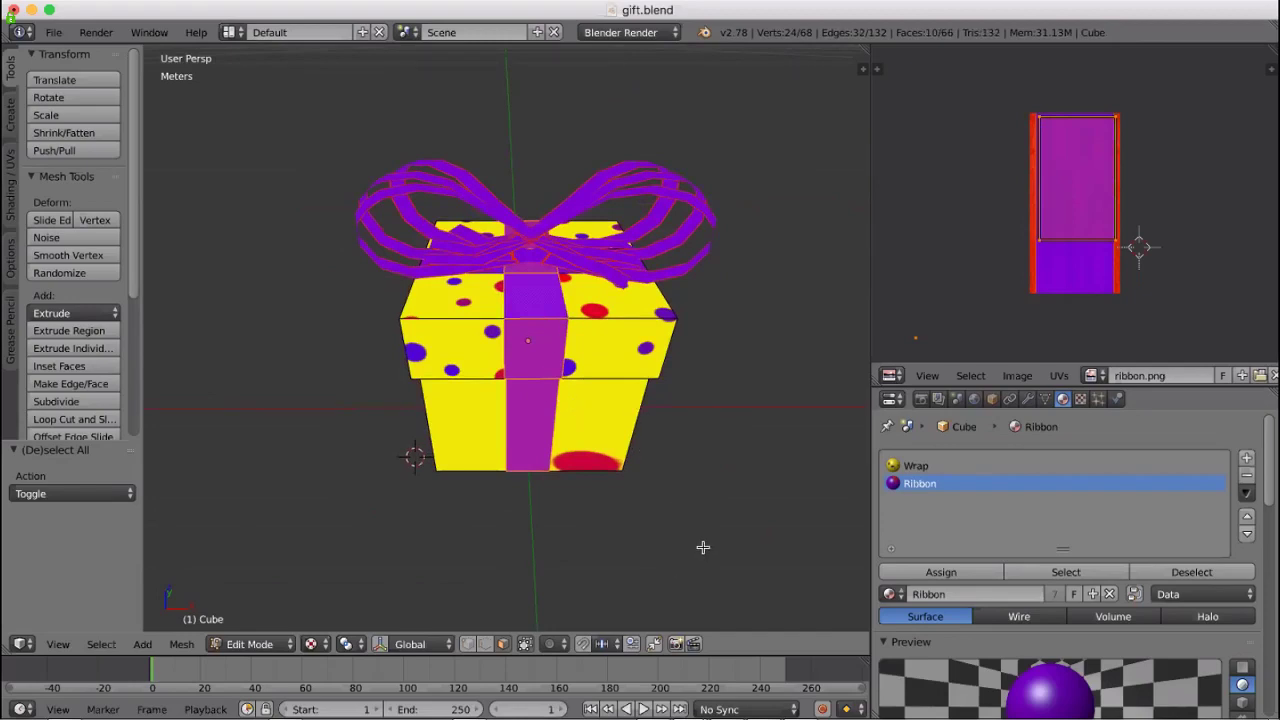
key("u")
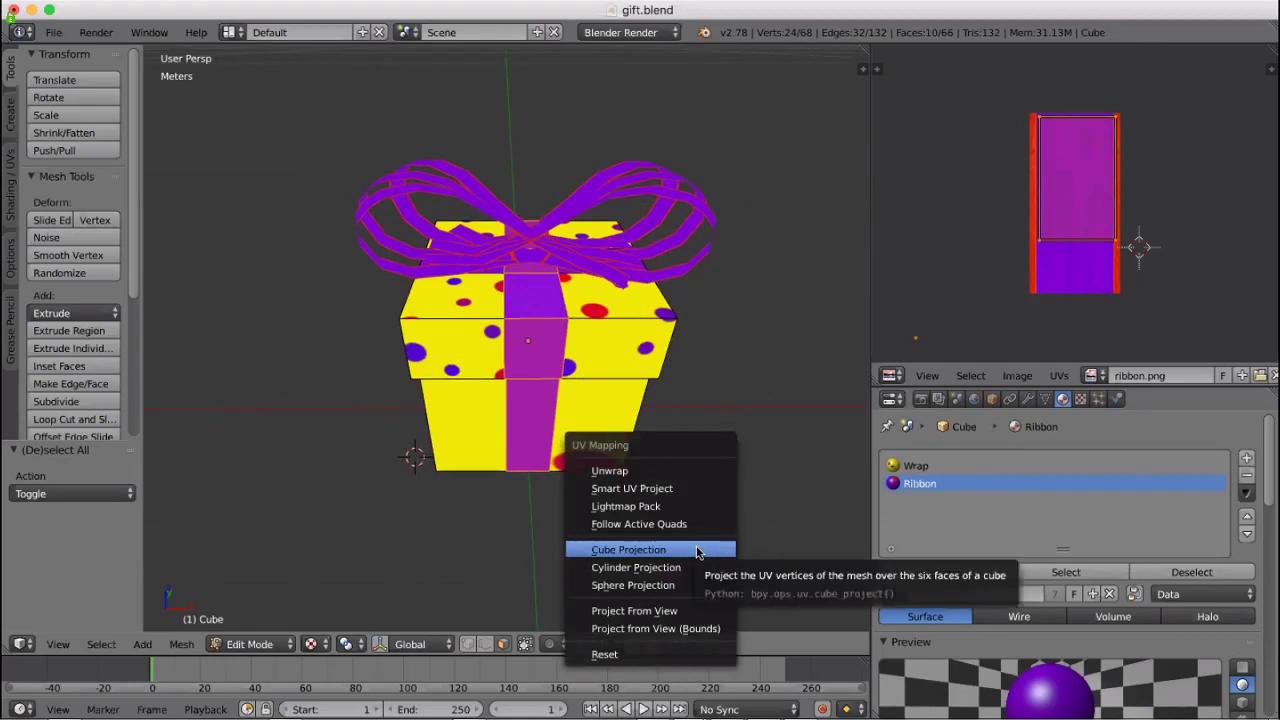
Unwrap the ribbon faces, rotate their UVs -90° and stretch them 4.815 times along X
left_click(612, 470)
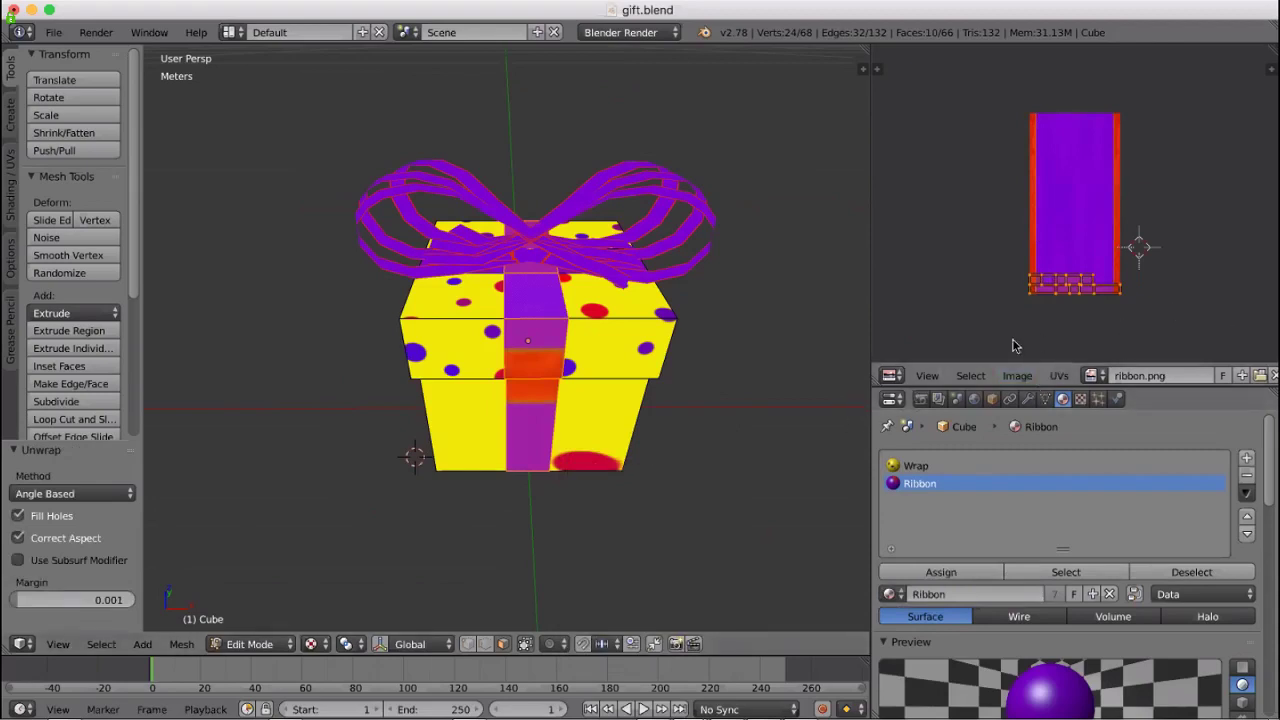
left_click(1114, 324)
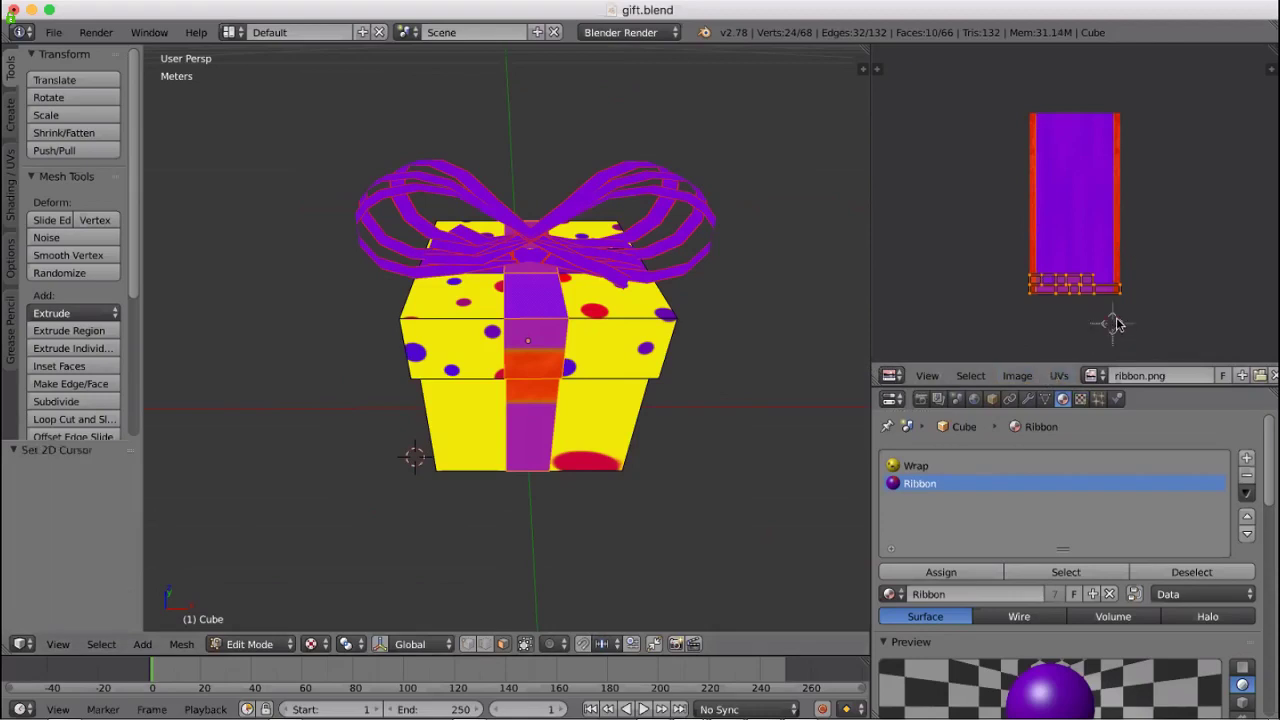
key("r")
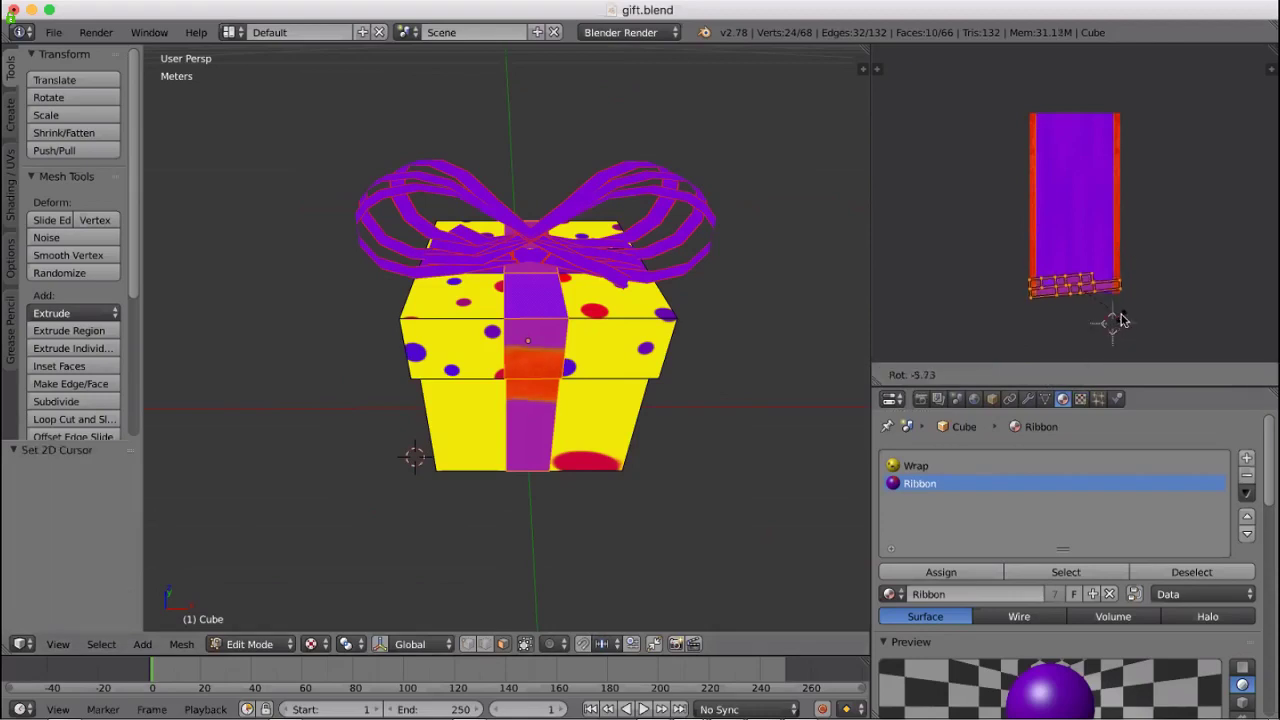
left_click(1108, 254)
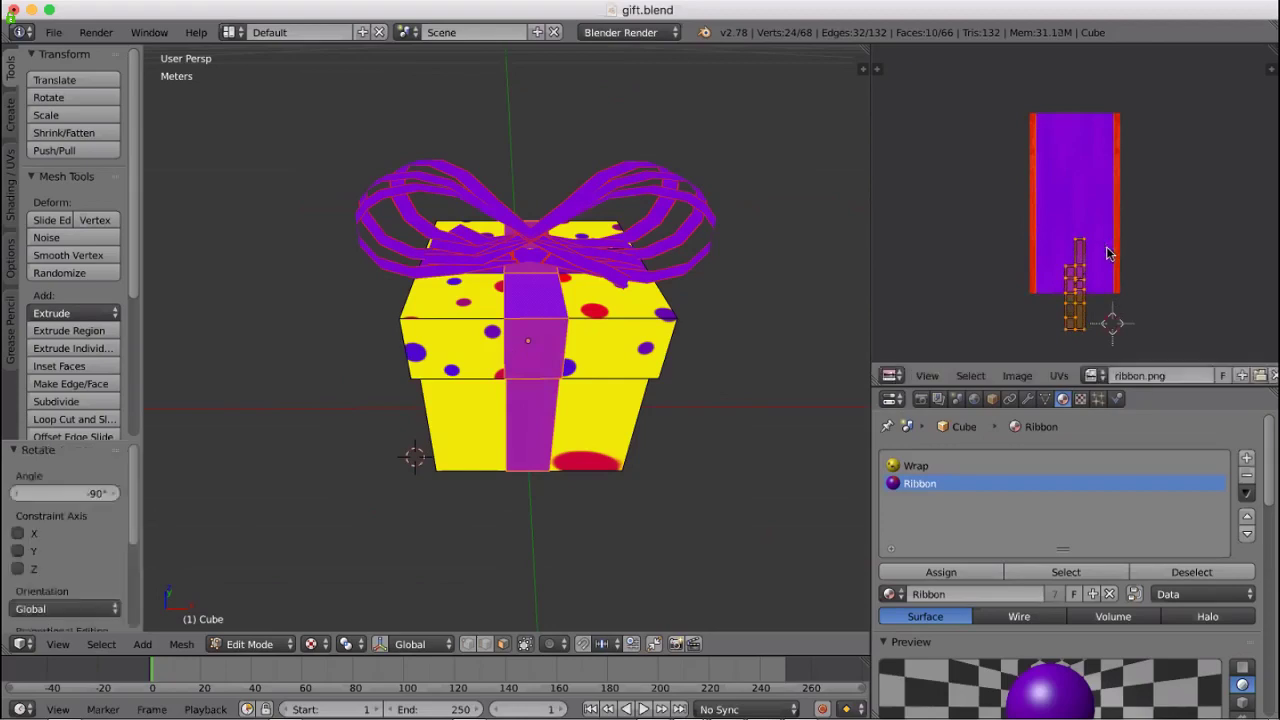
key("s")
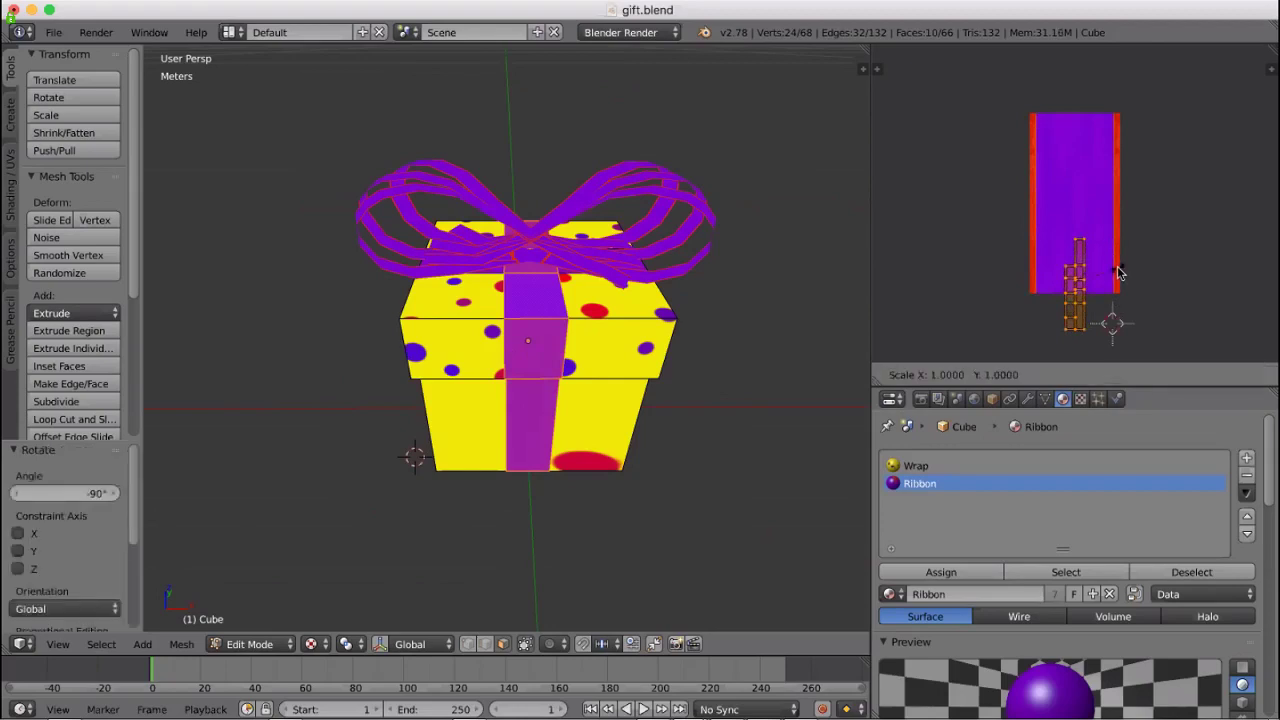
key("x")
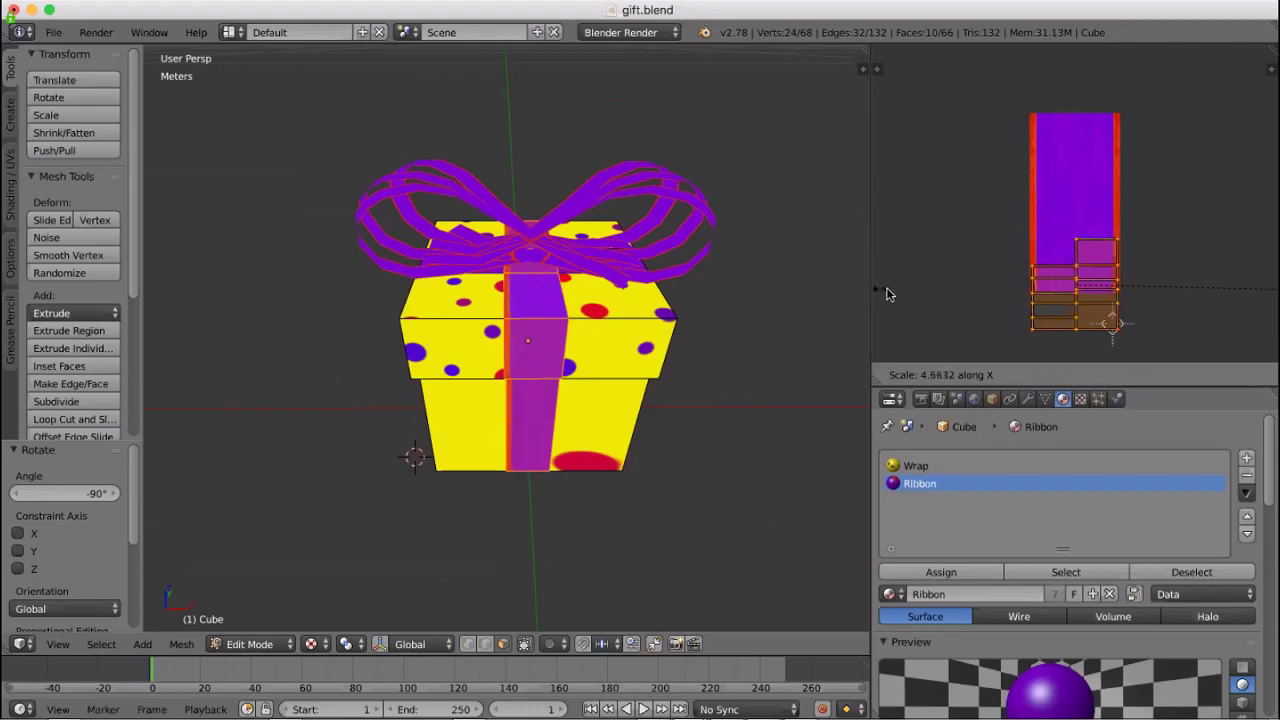
left_click(887, 290)
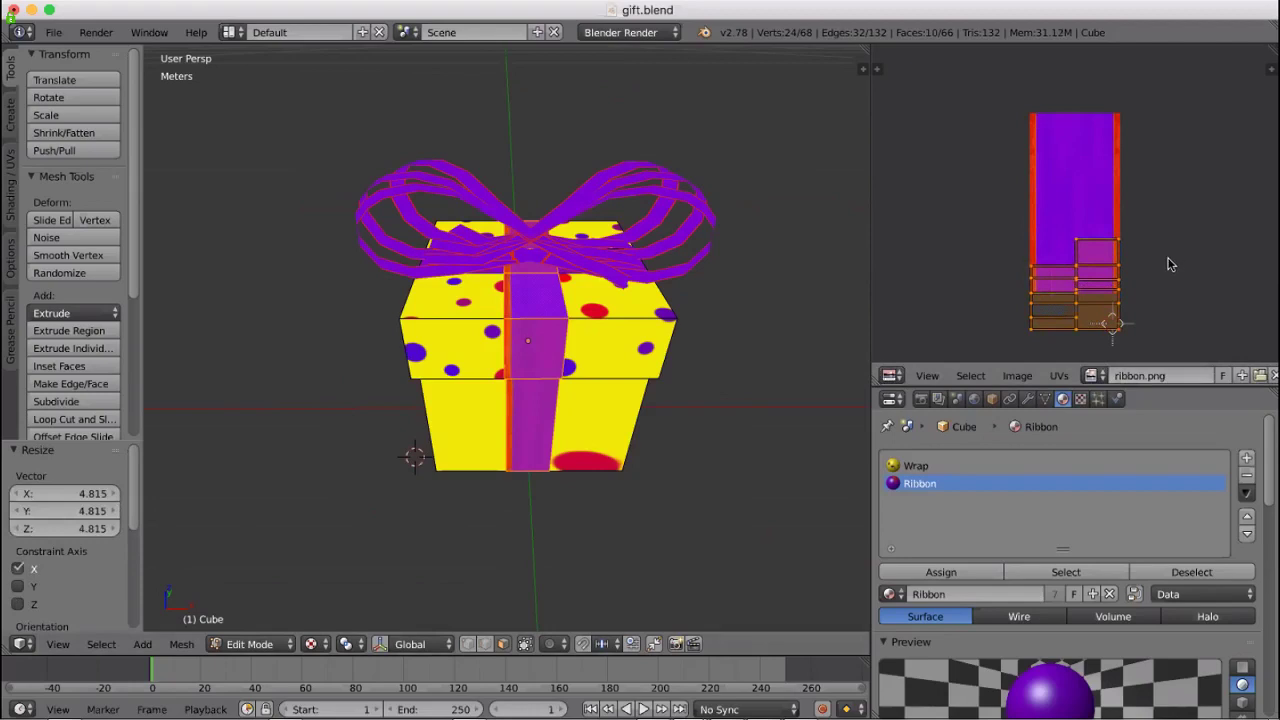
key("a")
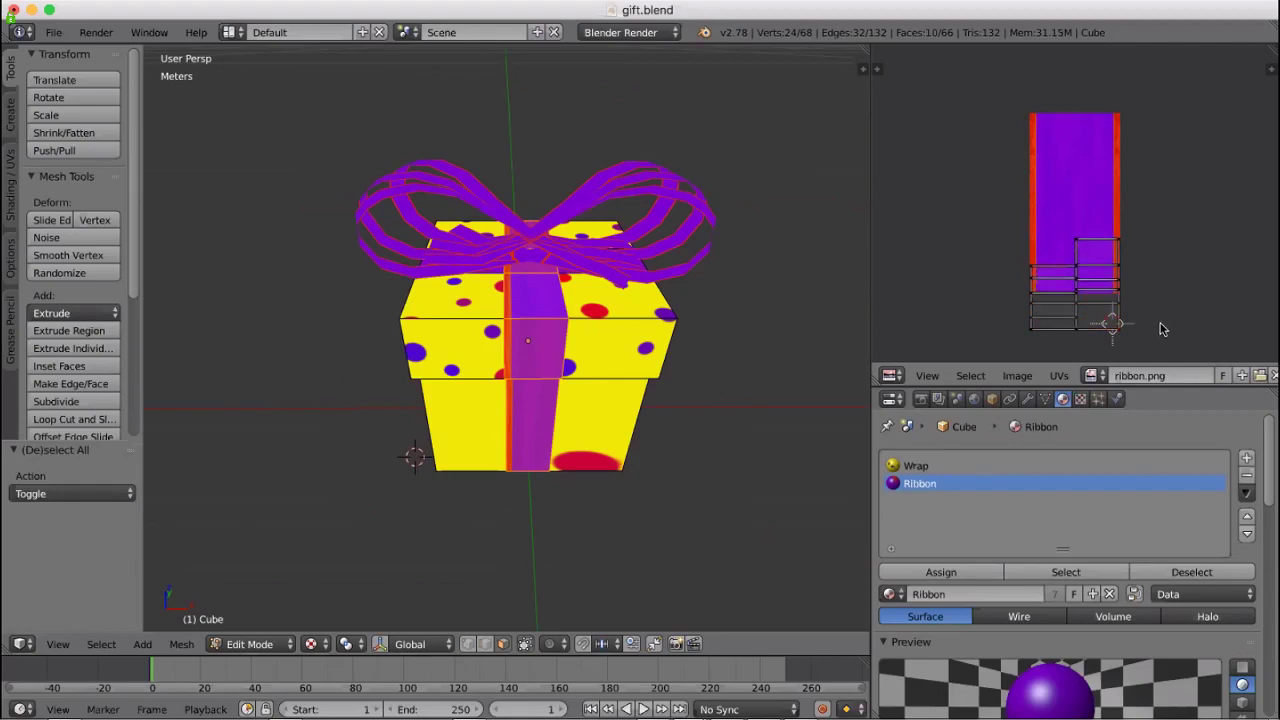
Reselect and pack the ribbon UVs, rotate them -90° and widen them to 9.388 along X
key("a")
key("ctrl+a")
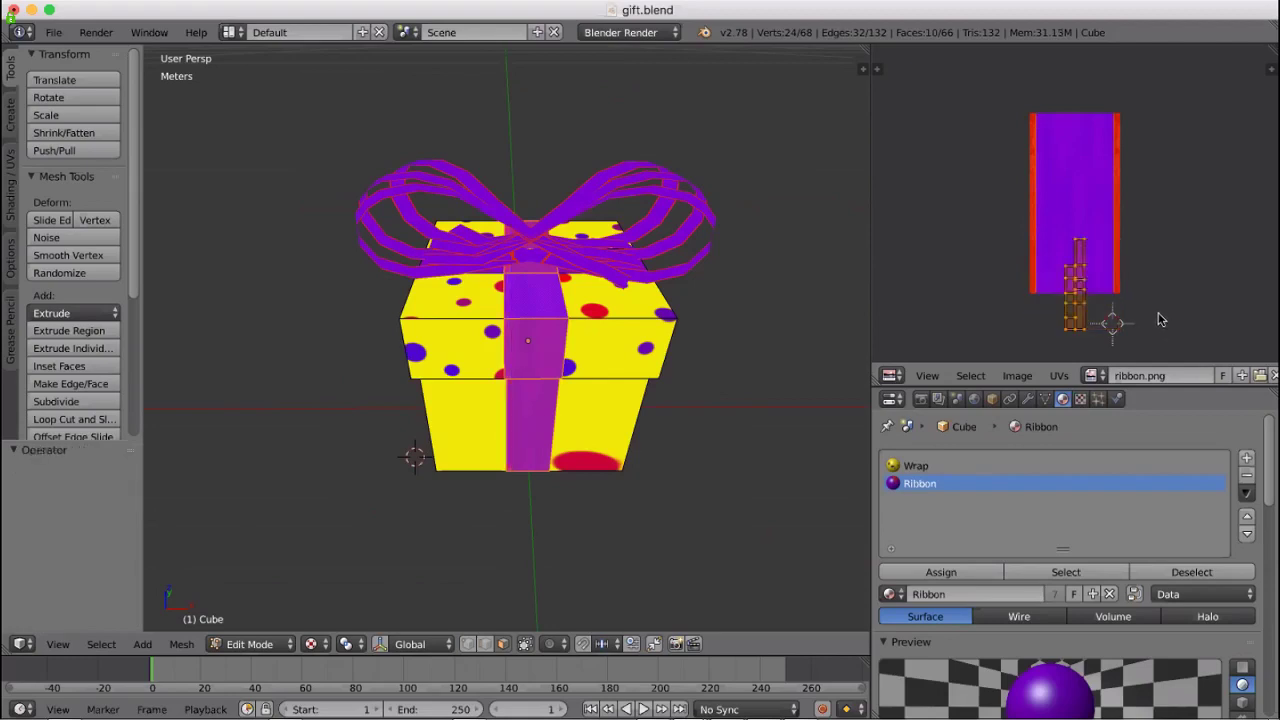
key("ctrl+p")
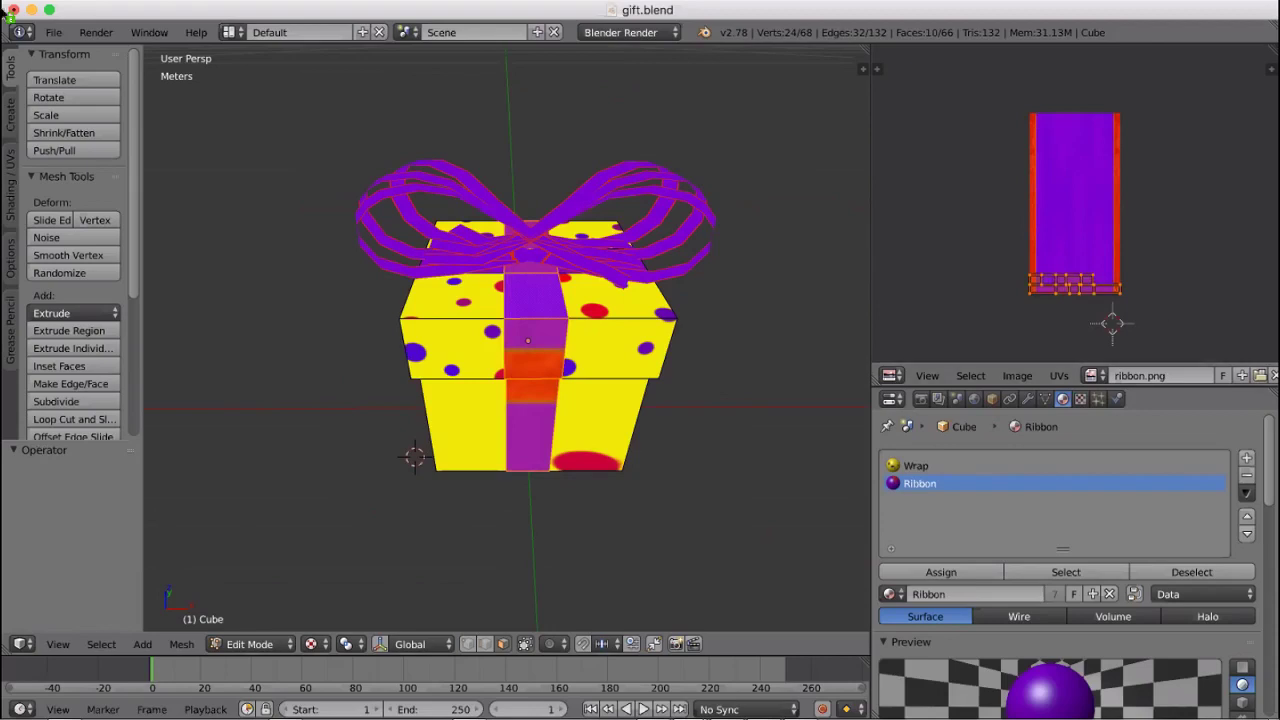
key("r")
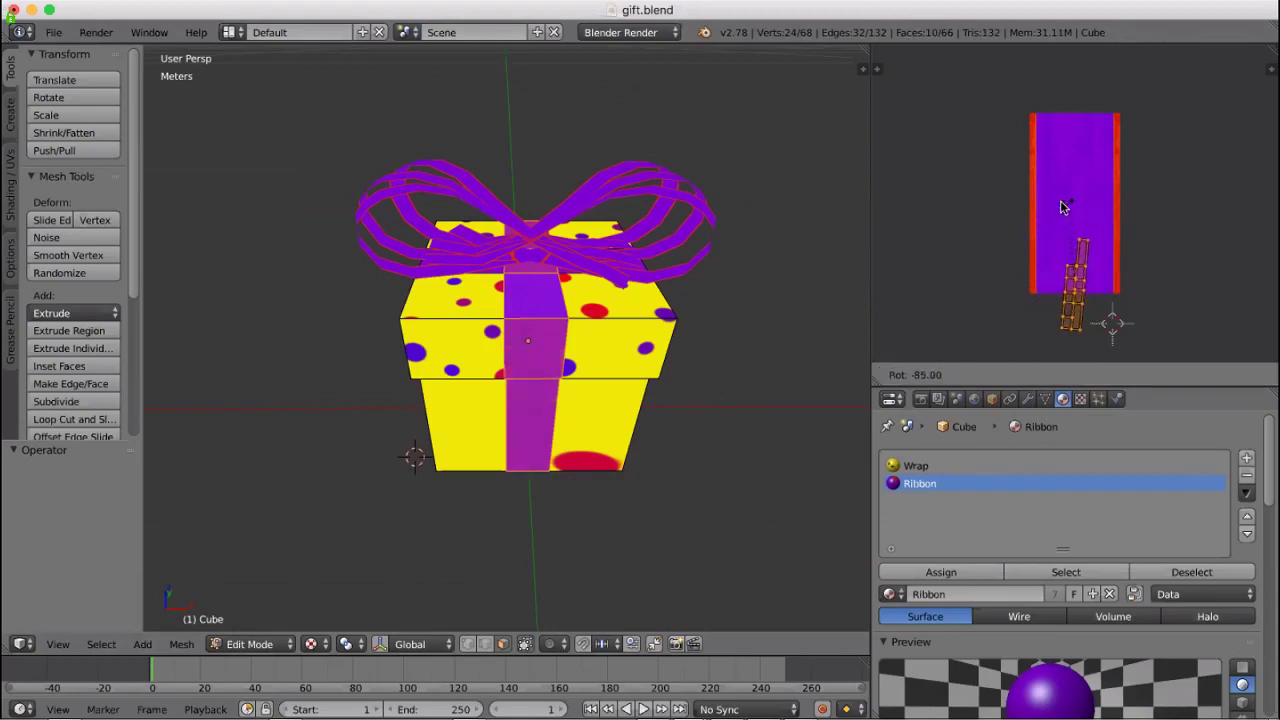
left_click(1154, 257)
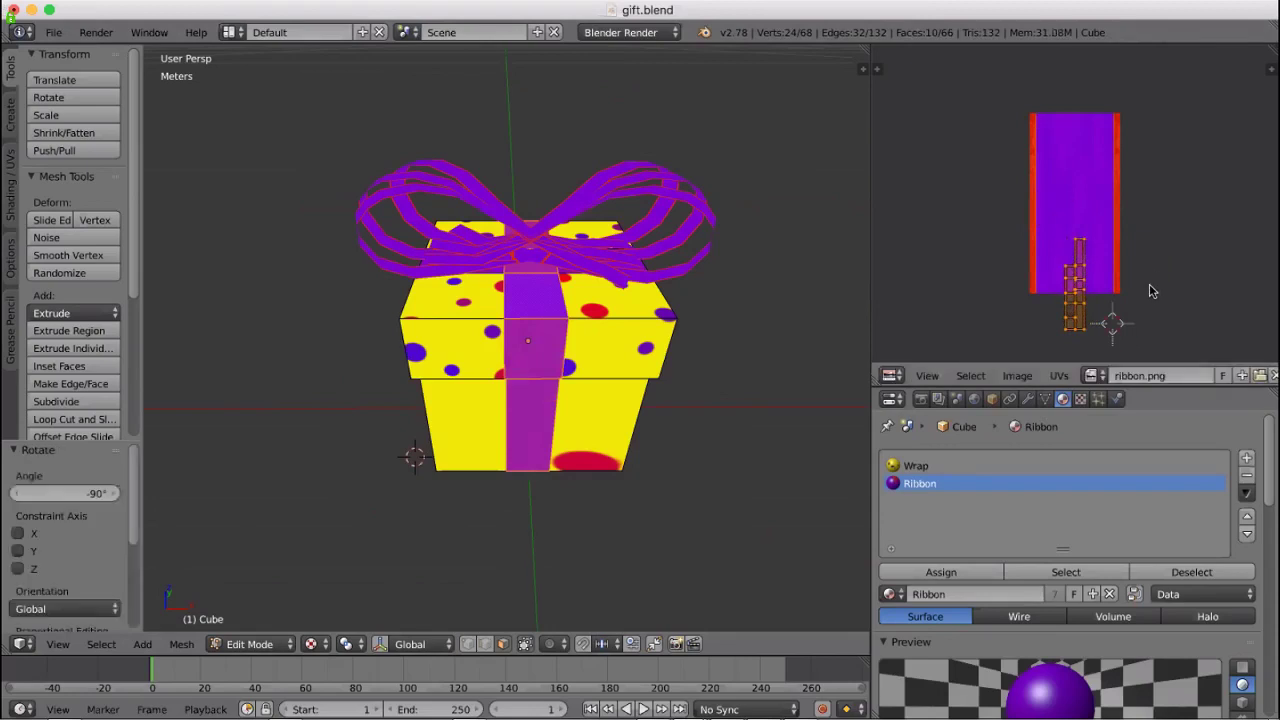
key("g")
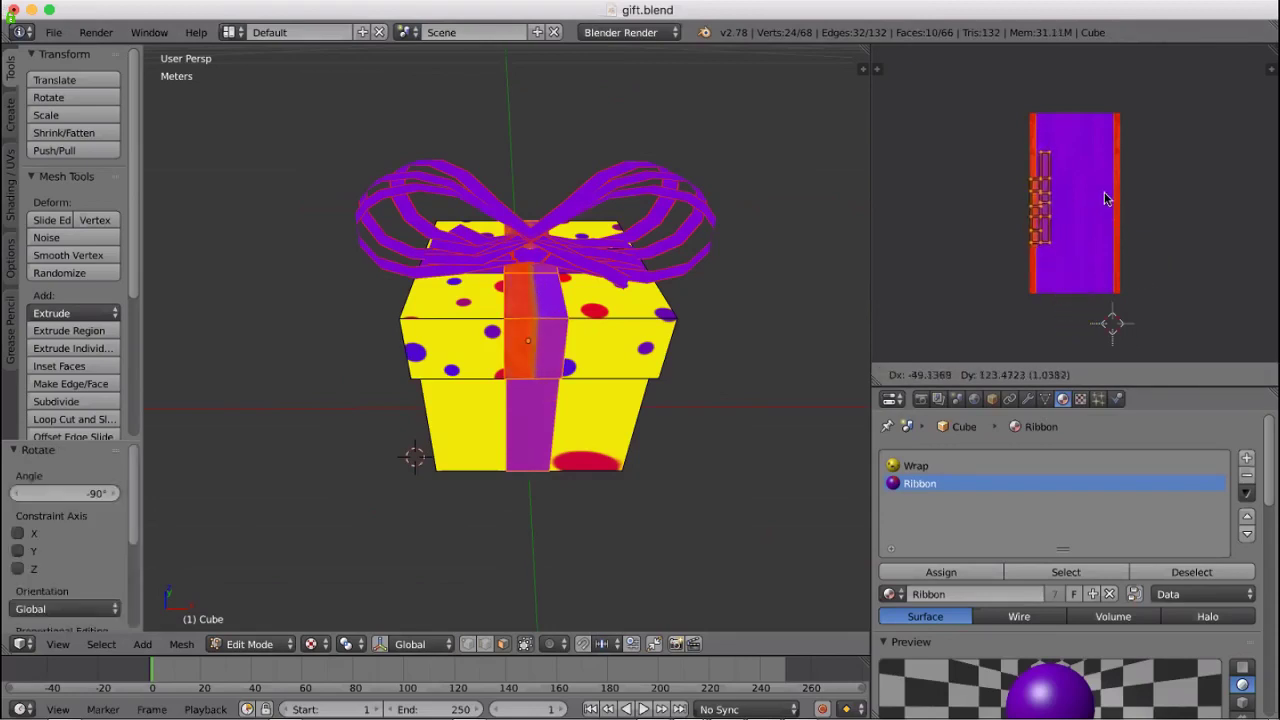
left_click(1107, 249)
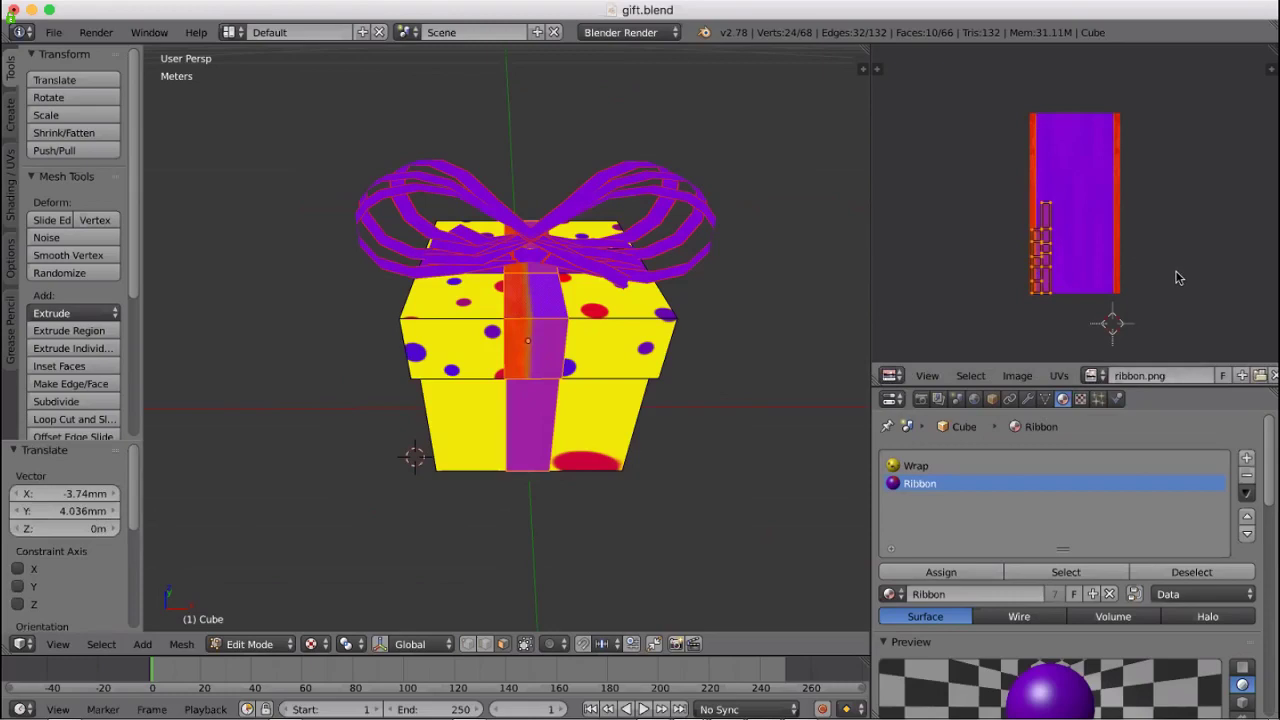
key("s")
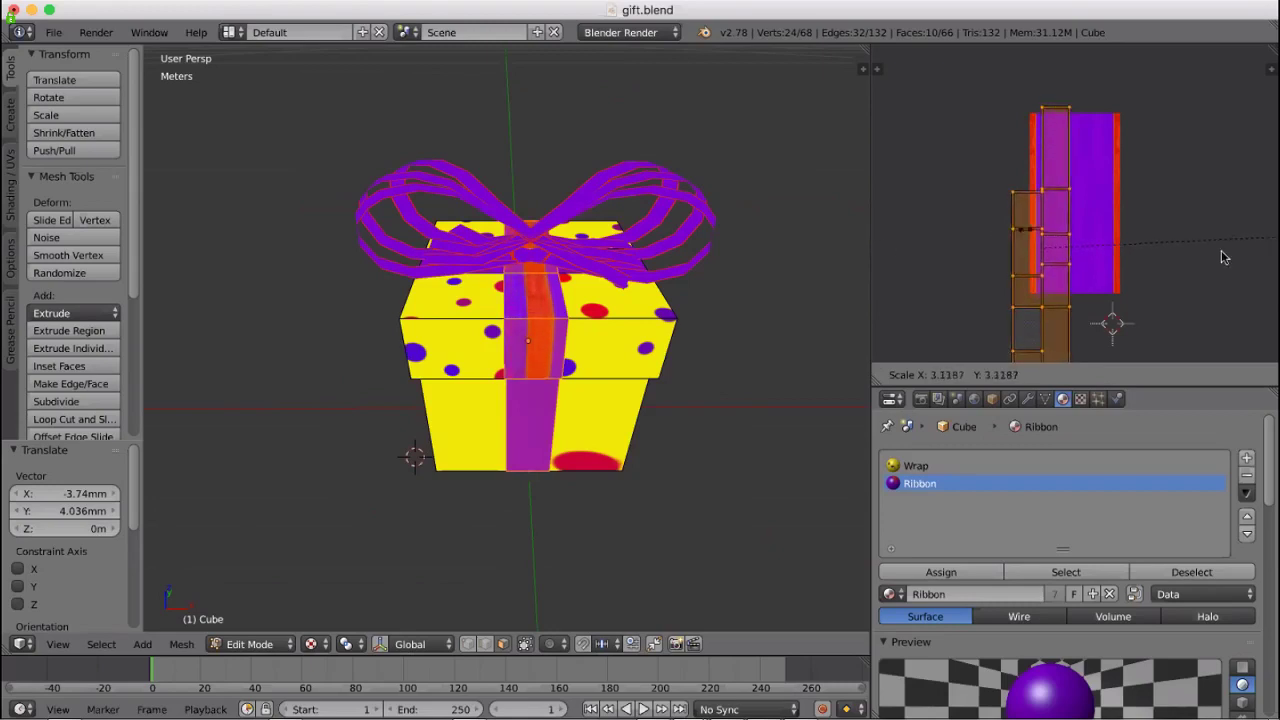
key("x")
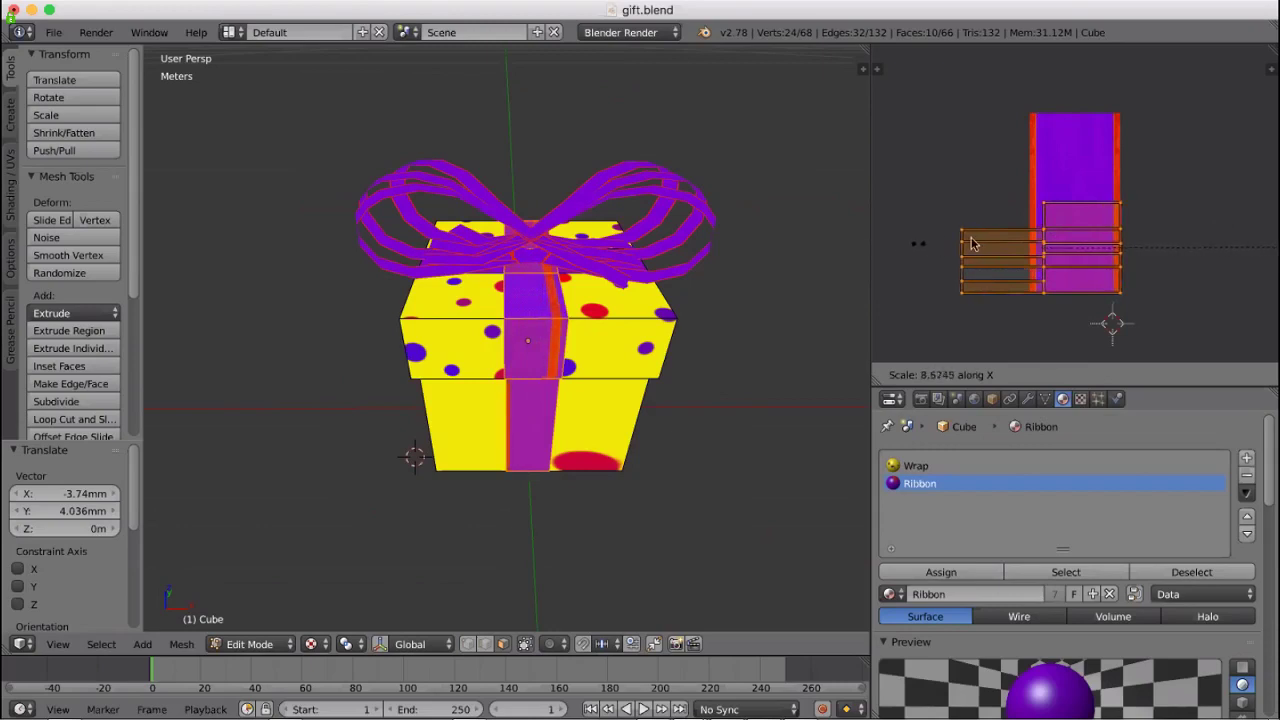
left_click(1088, 251)
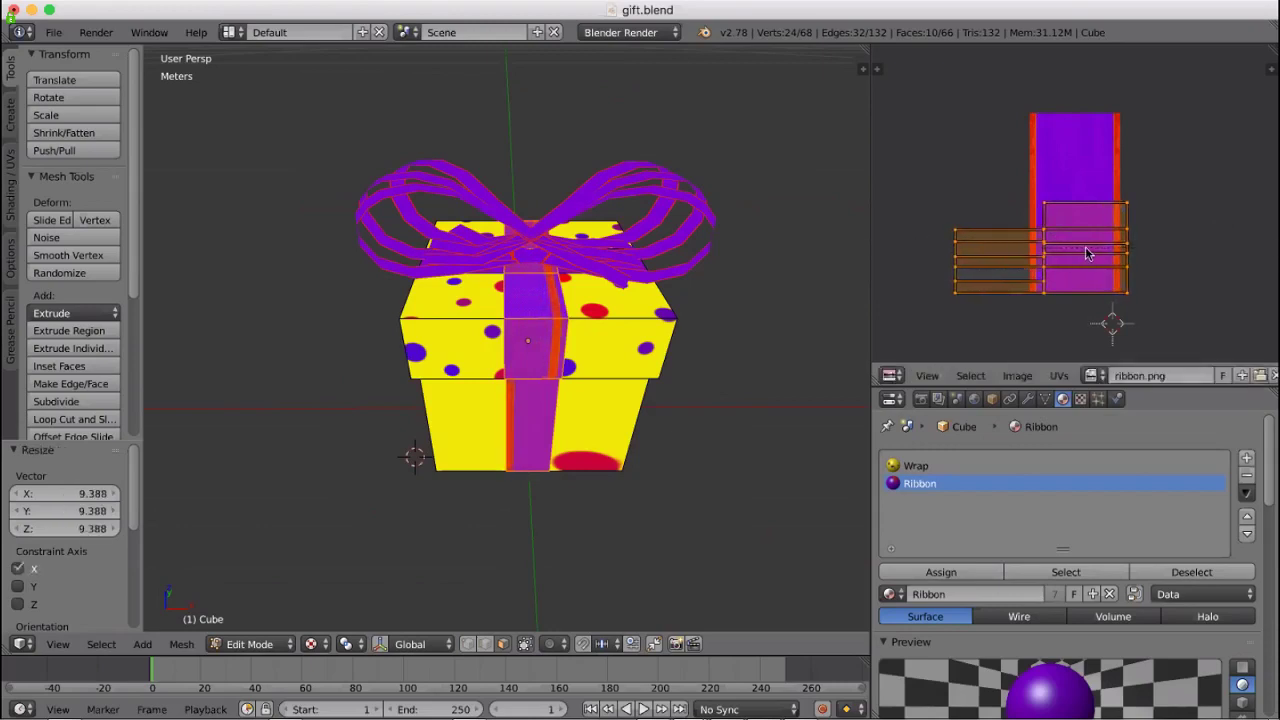
Fine-tune the UVs over the purple area with small moves and scales of 1.163, 0.879 and 1.048
key("g")
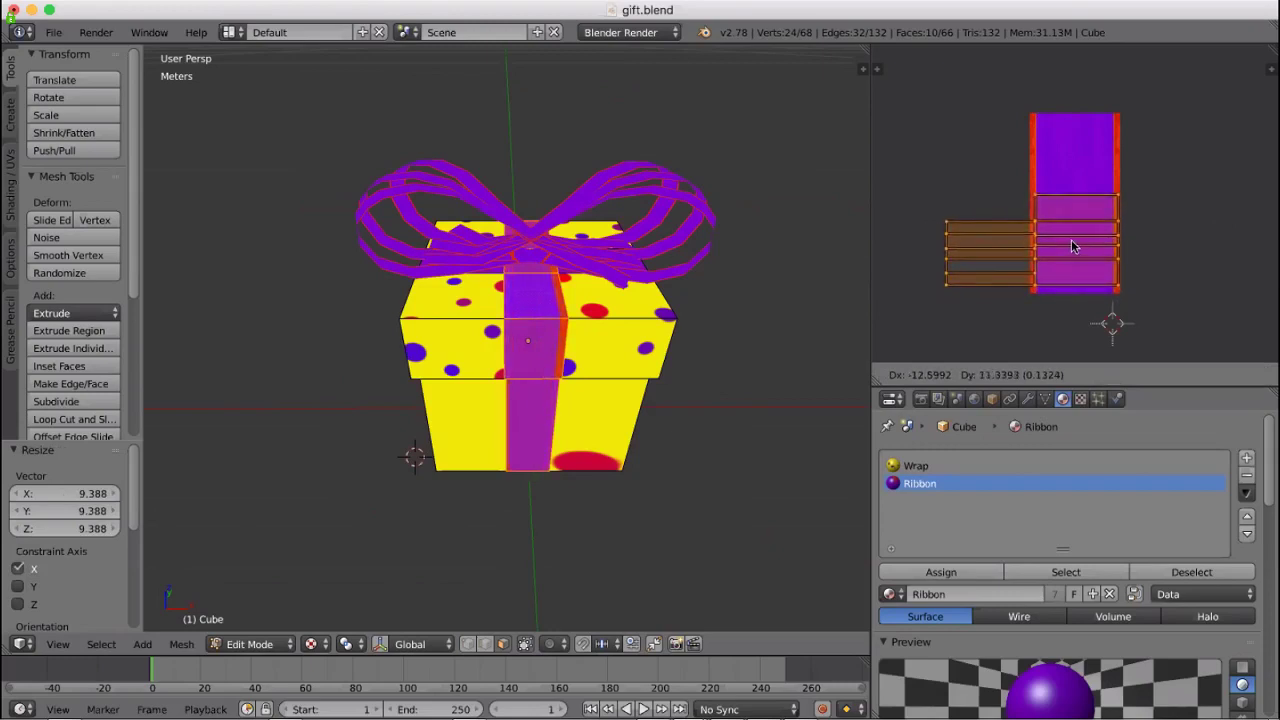
left_click(1073, 240)
key("s")
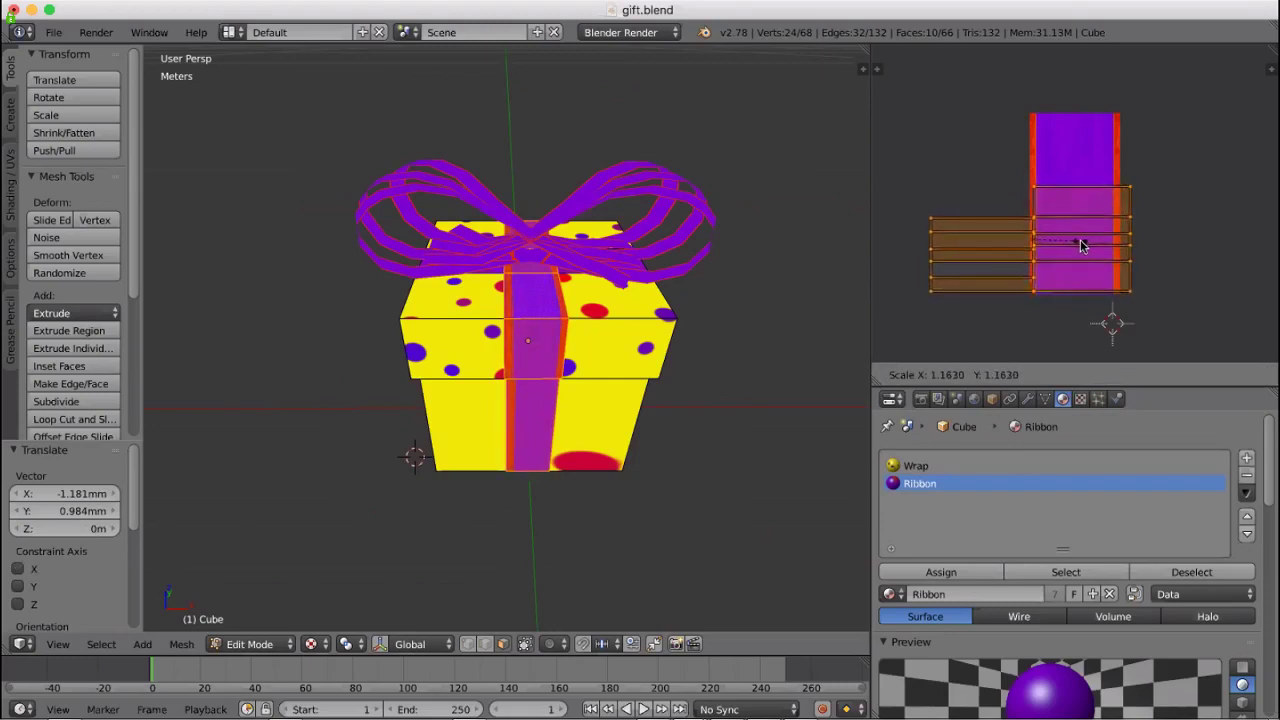
left_click(1080, 244)
key("g")
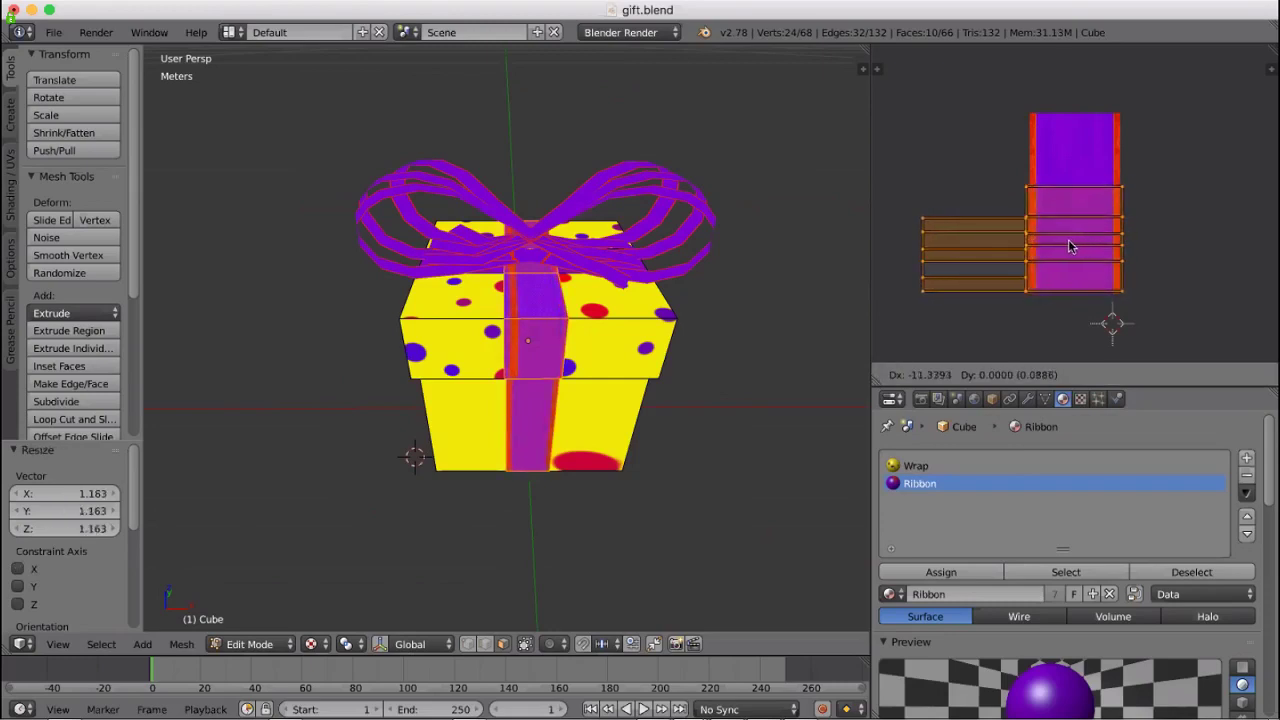
left_click(1068, 241)
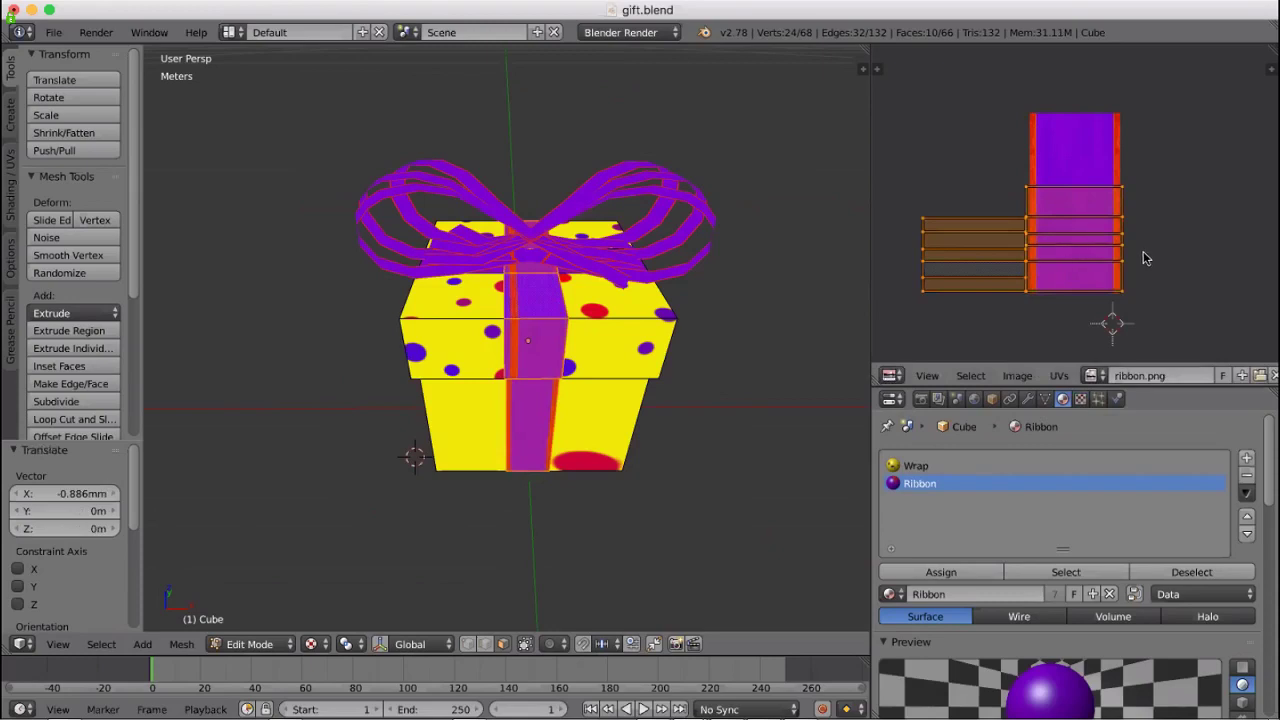
key("s")
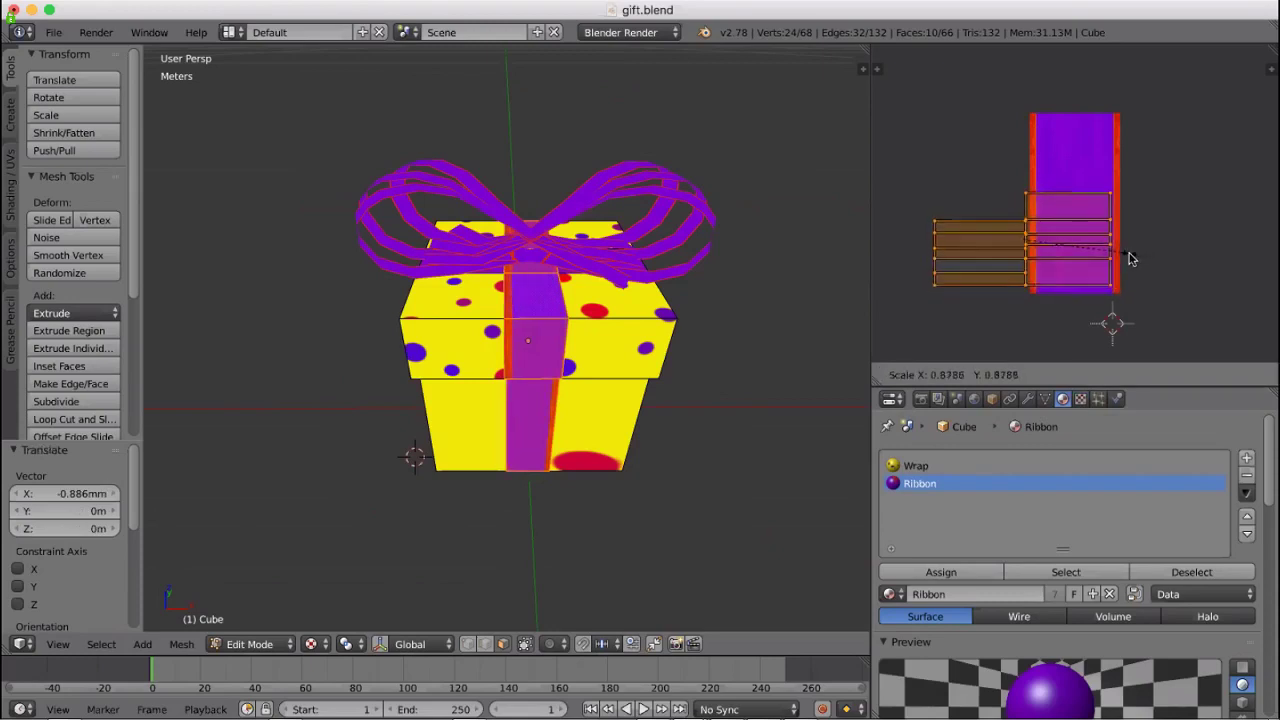
left_click(1126, 260)
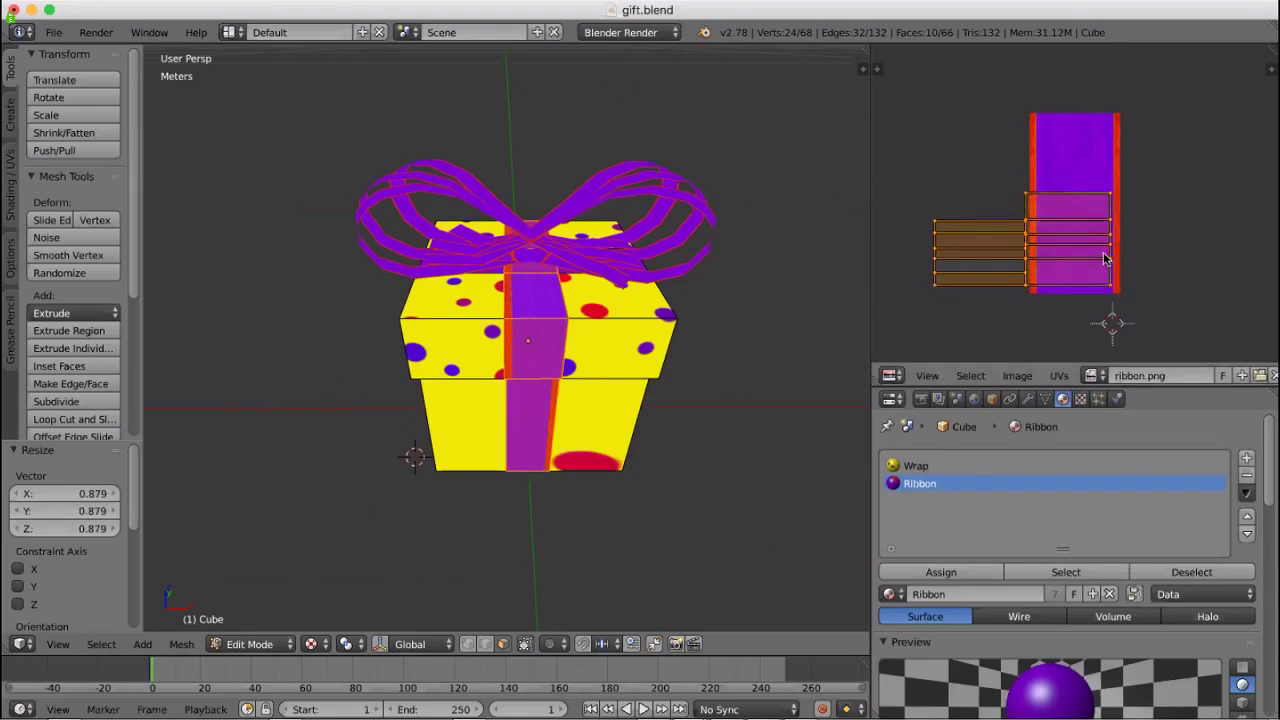
key("g")
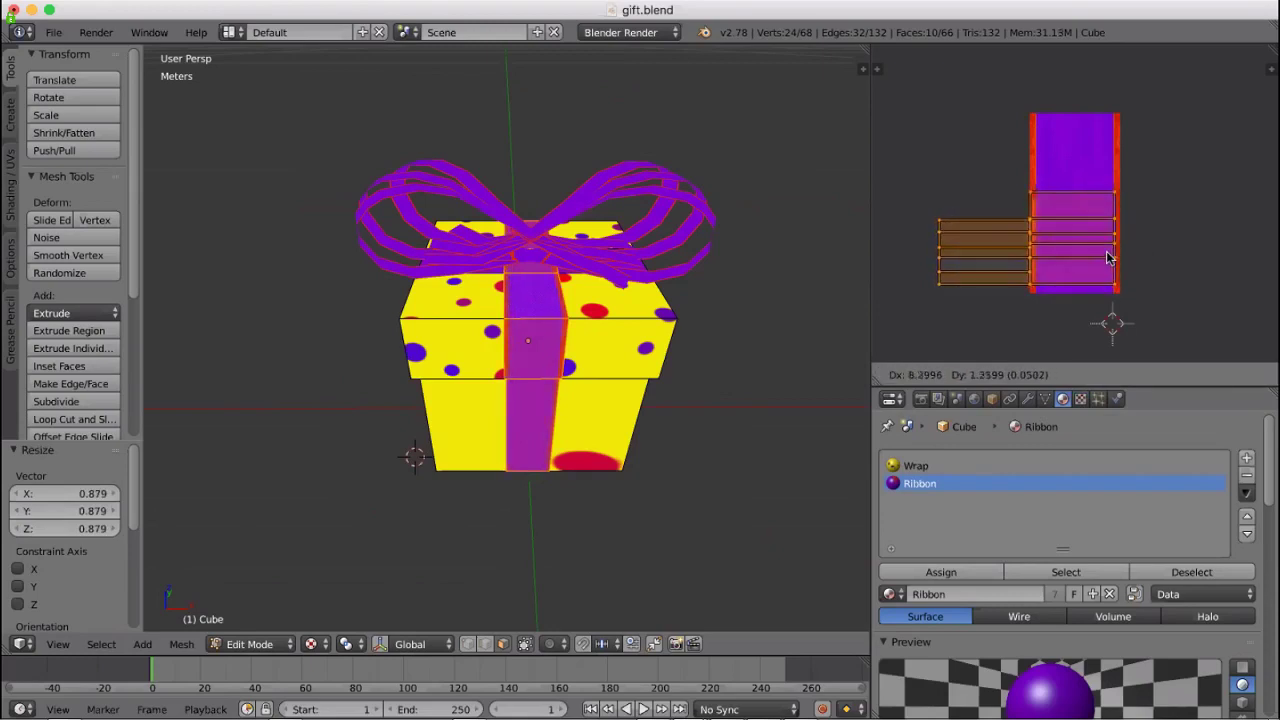
left_click(1107, 258)
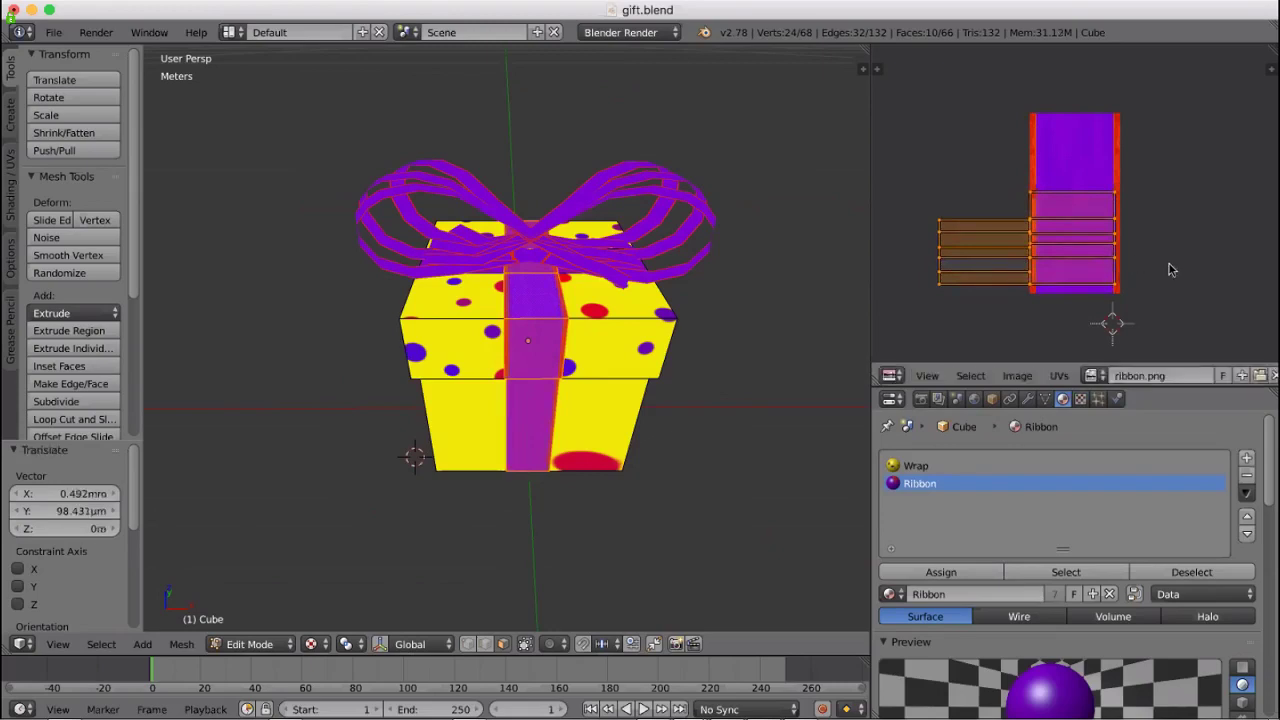
key("s")
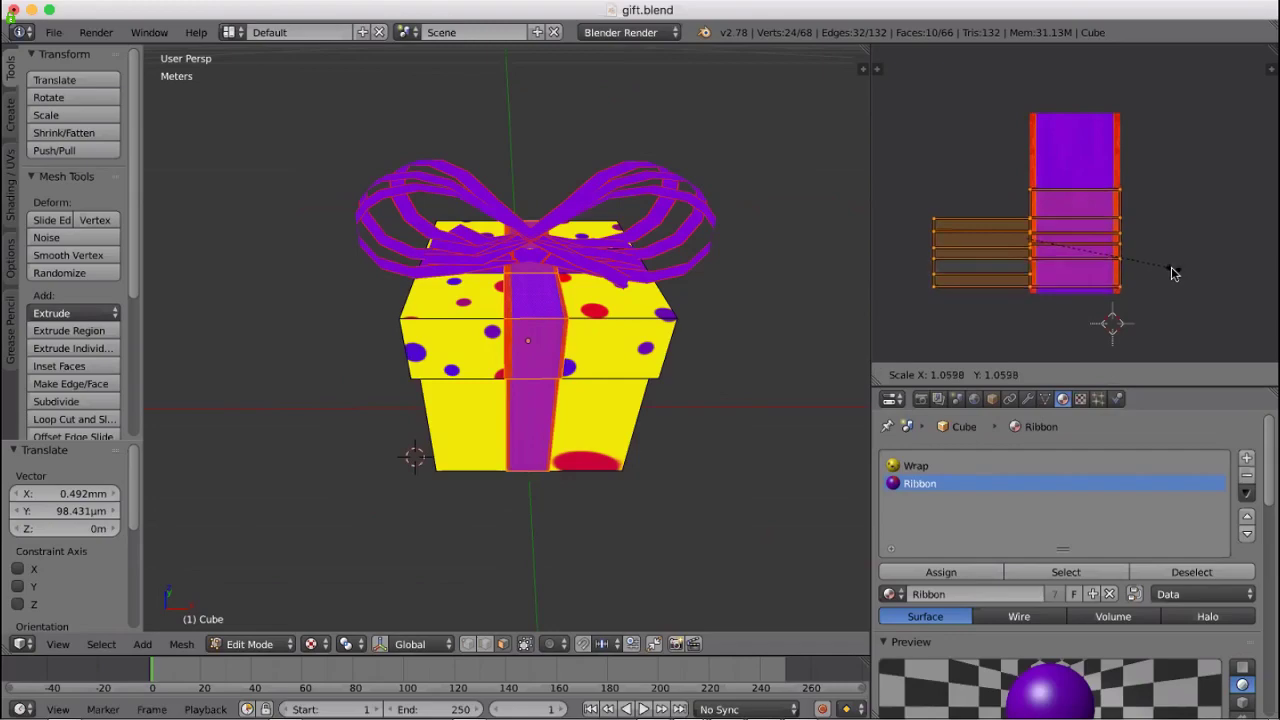
left_click(1174, 274)
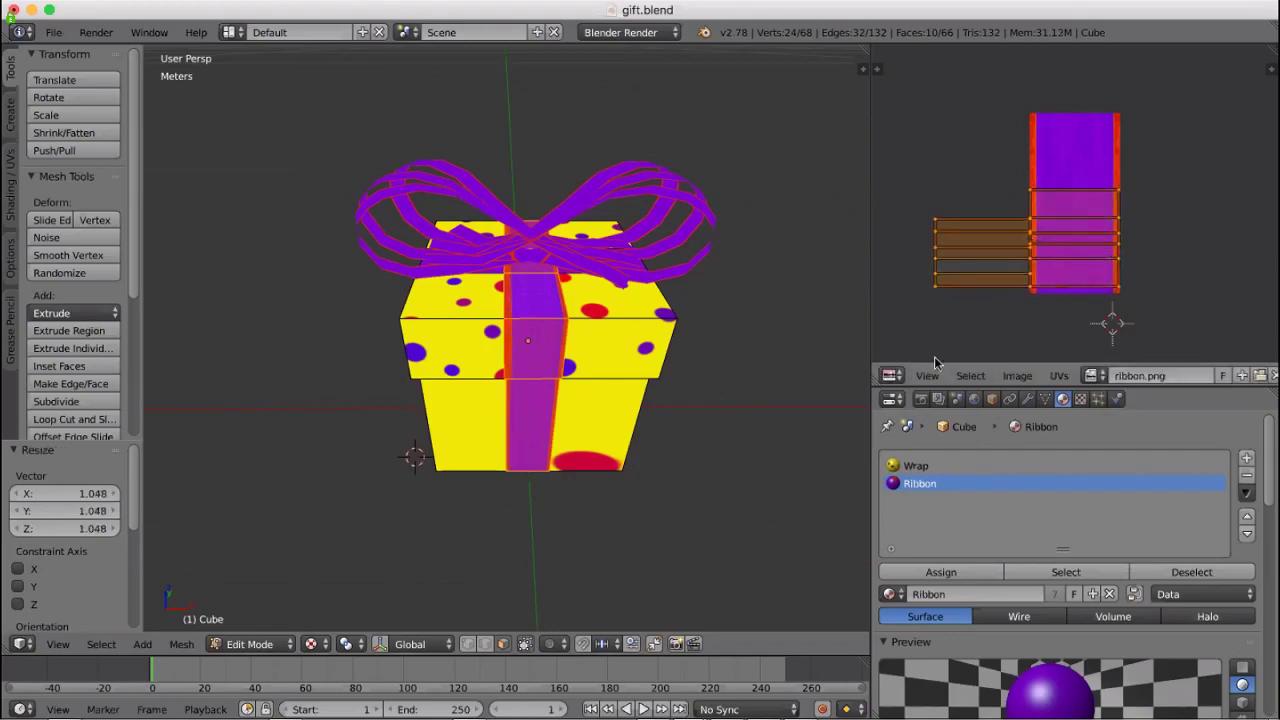
Deselect everything, then select the lid ribbon strip and two more ribbon faces near the bow
middle_click_drag(754, 457, 551, 251)
key("a")
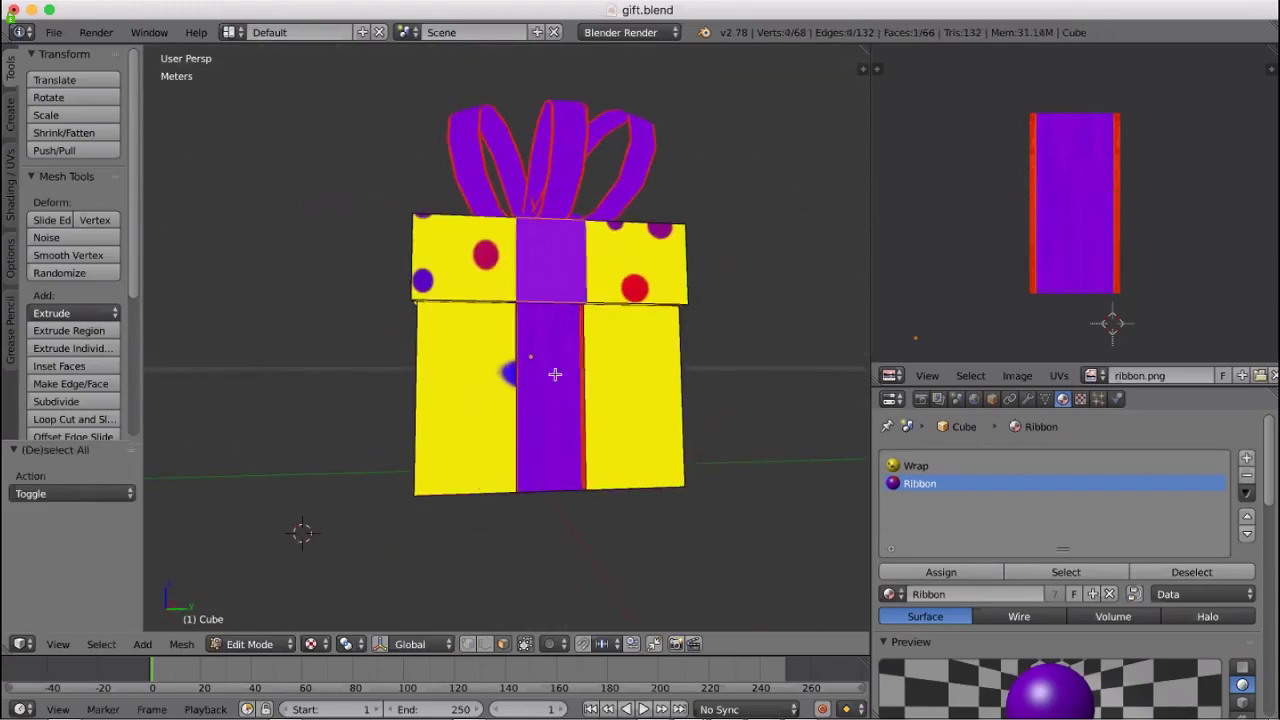
right_click(549, 371, "shift")
middle_click_drag(591, 505, 551, 374)
right_click(556, 304, "shift")
middle_click_drag(628, 483, 512, 323)
right_click(540, 514, "shift")
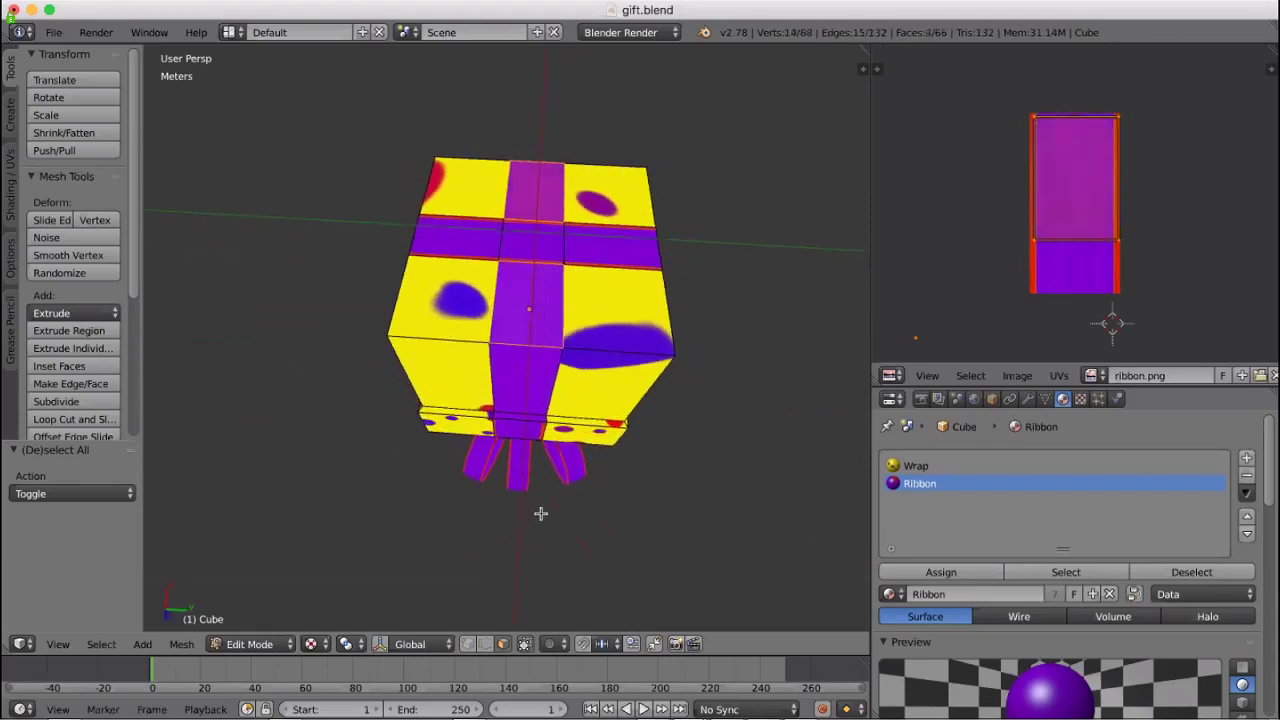
Add the lower front band face, another side face and the ribbon's top face
middle_click_drag(540, 514, 533, 286)
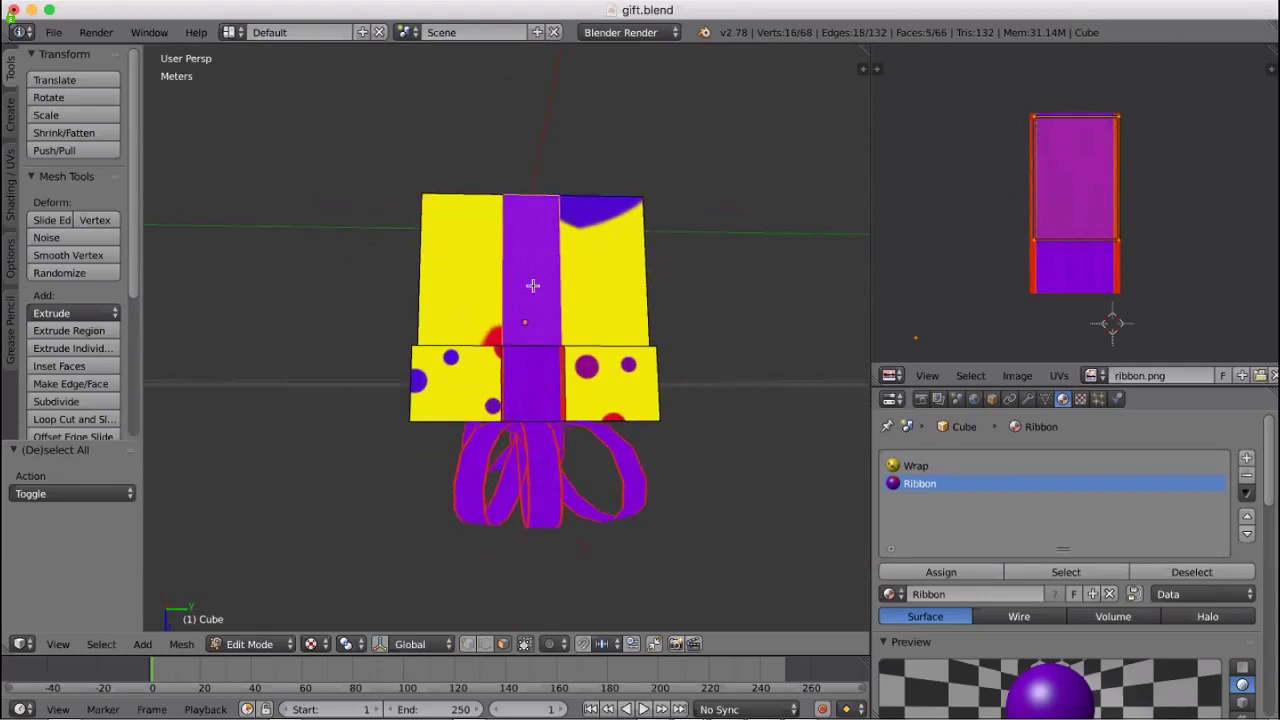
right_click(540, 372, "shift")
middle_click_drag(659, 519, 524, 270)
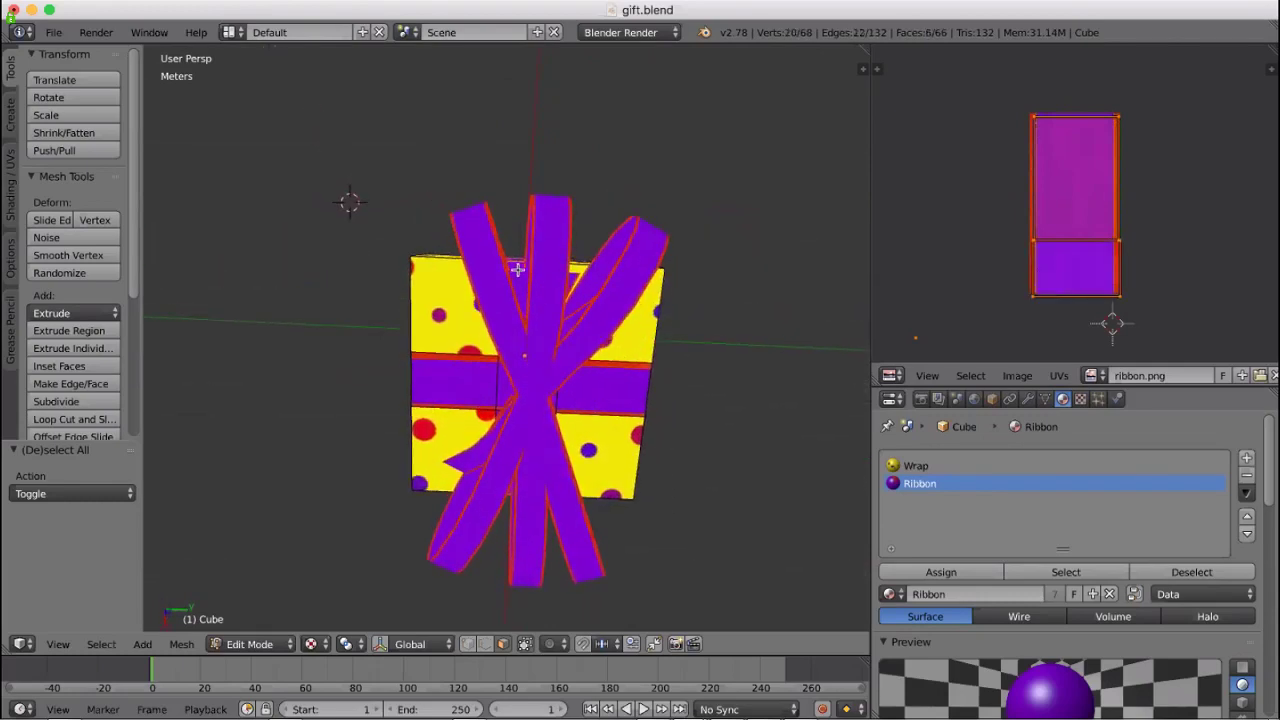
right_click(517, 269, "shift")
scroll(682, 470, "right", 5)
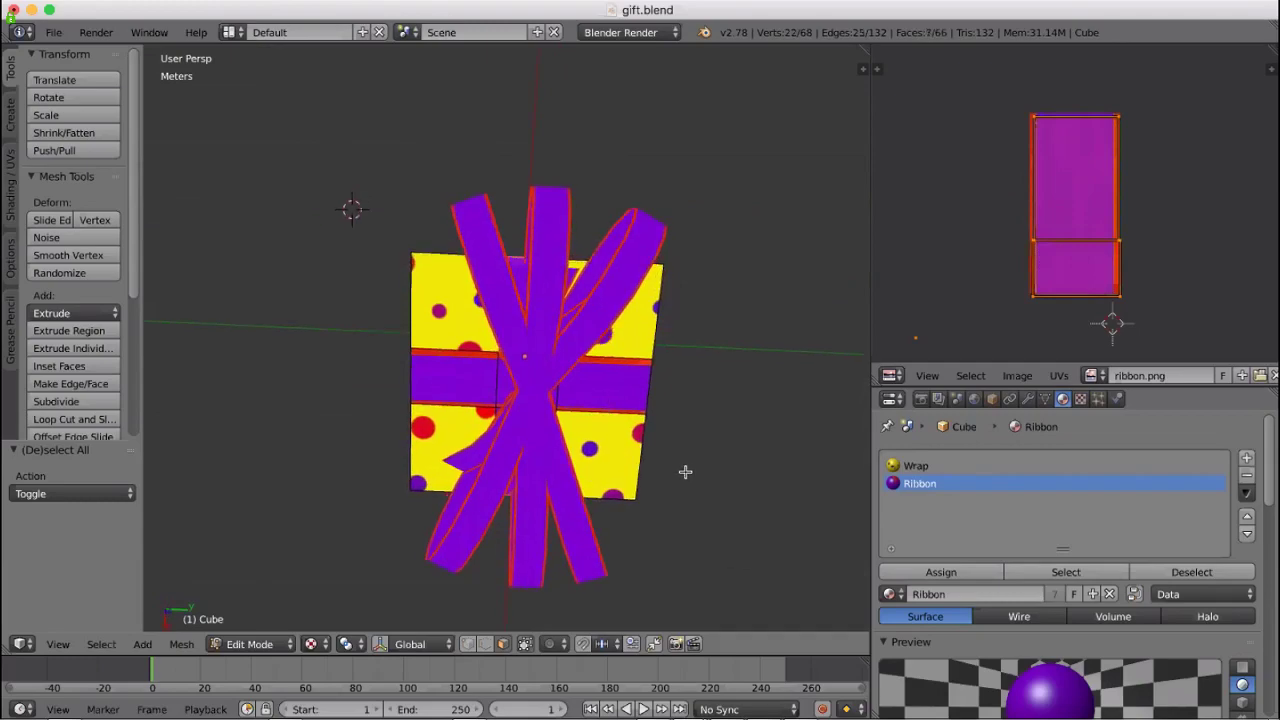
middle_click_drag(682, 468, 517, 297)
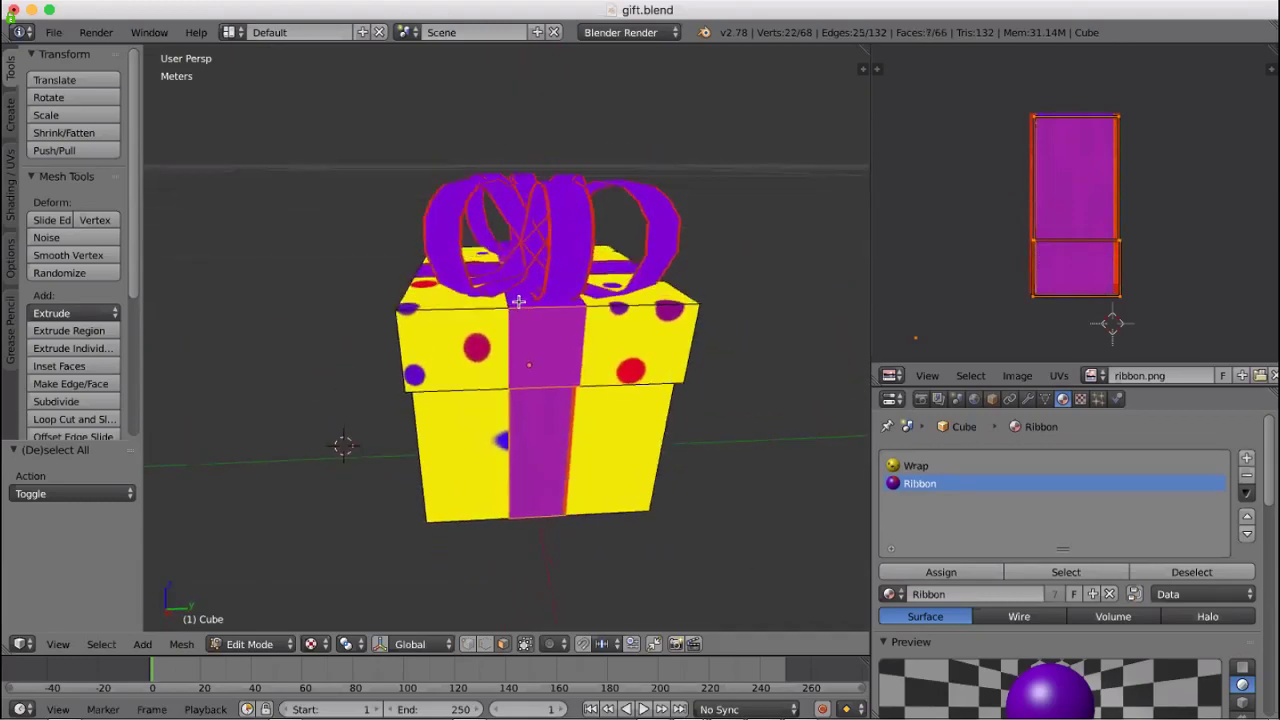
right_click(518, 300, "shift")
key("u")
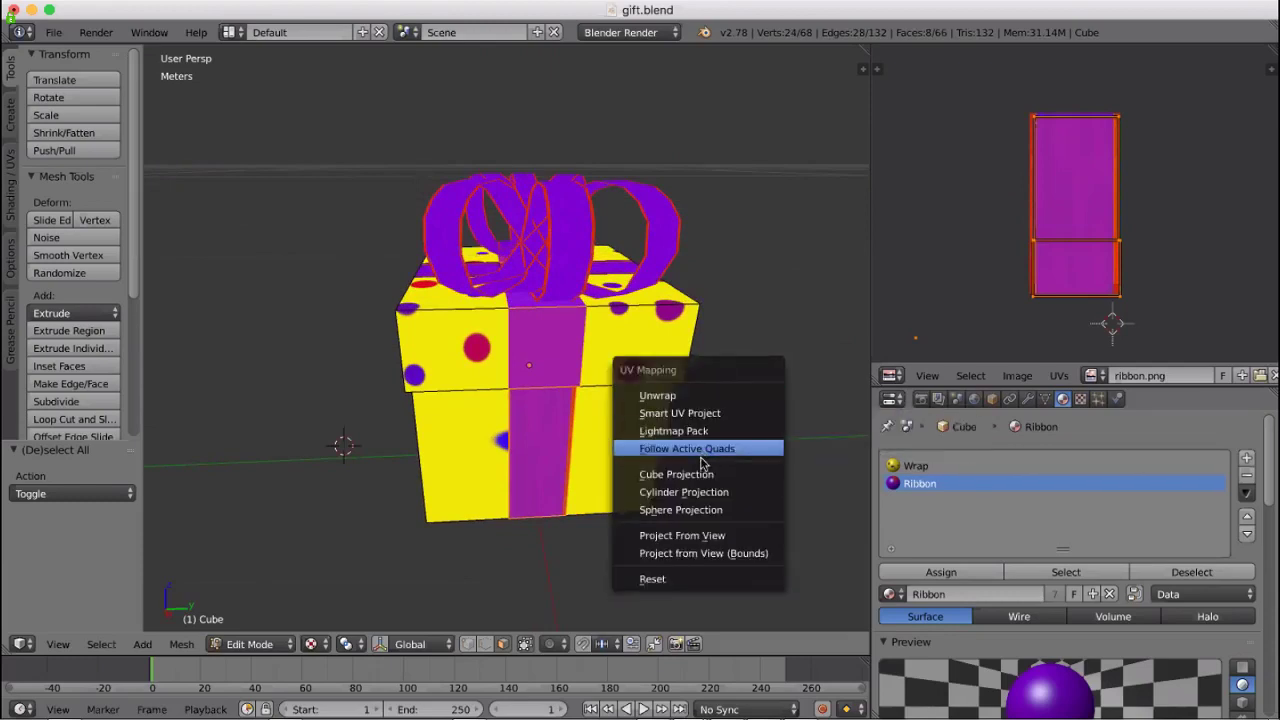
left_click(668, 398)
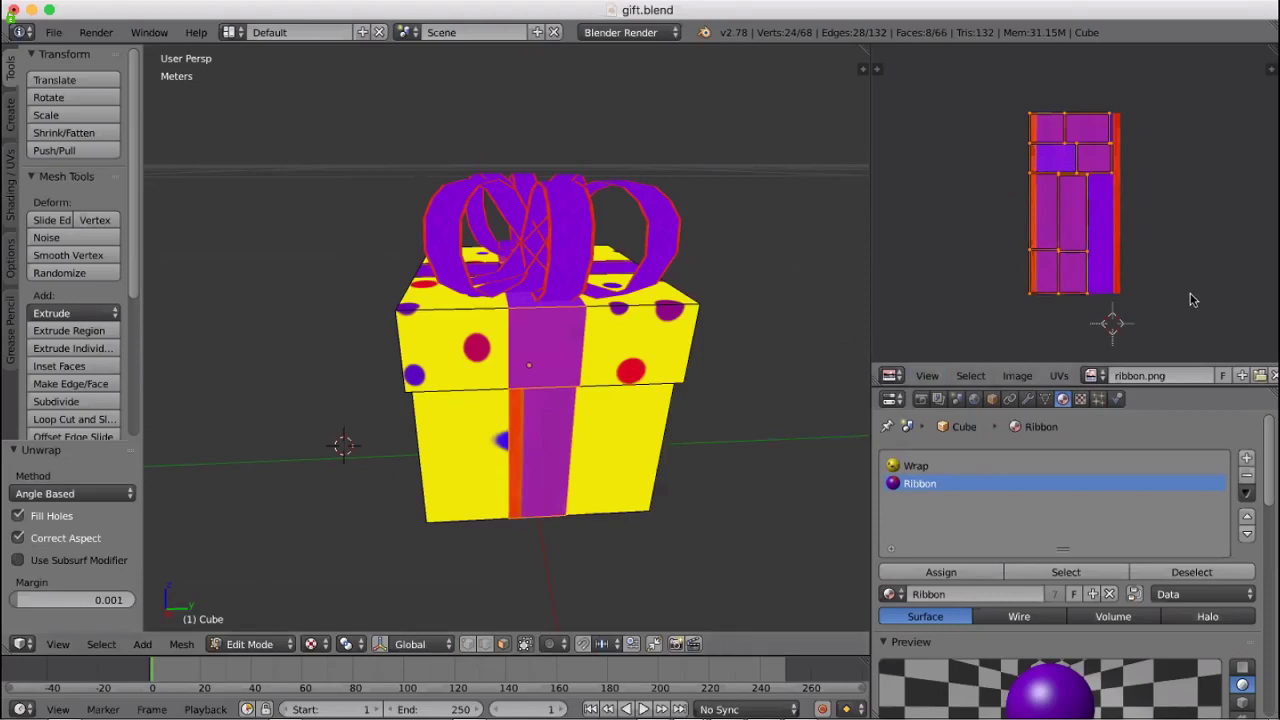
middle_click_drag(1200, 297, 1190, 298)
scroll(1195, 297, "up", 1)
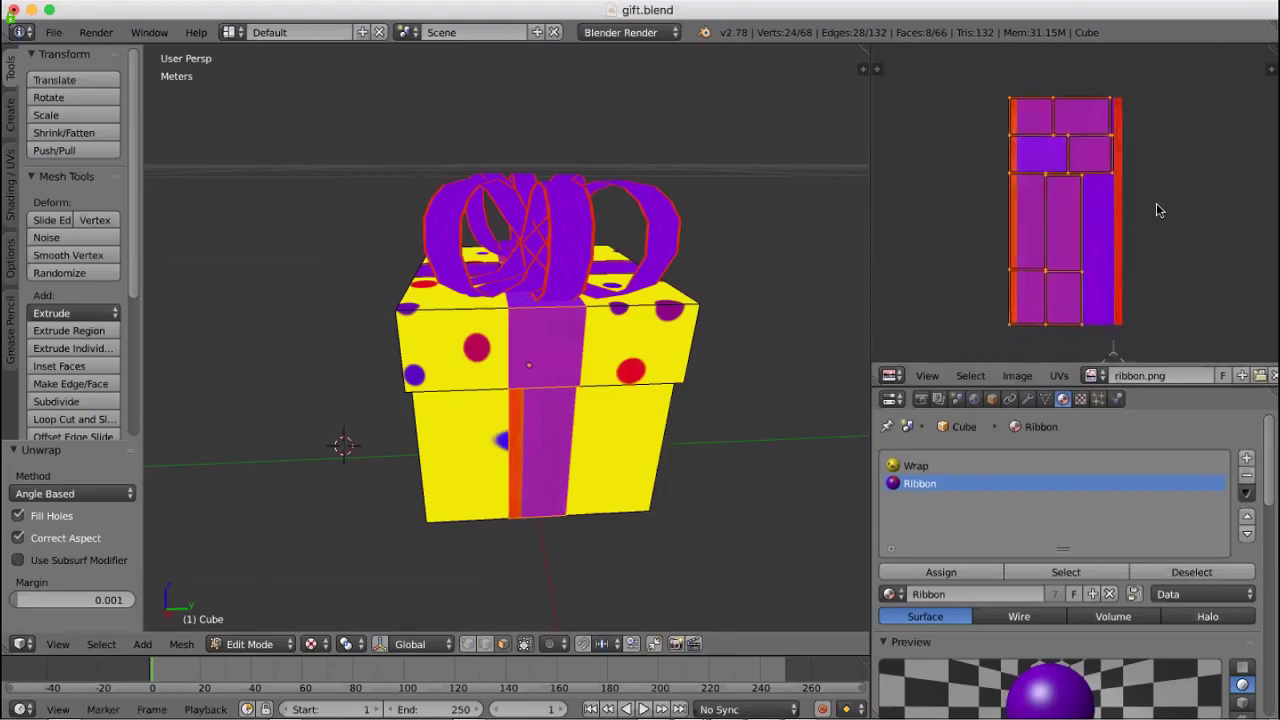
key("a")
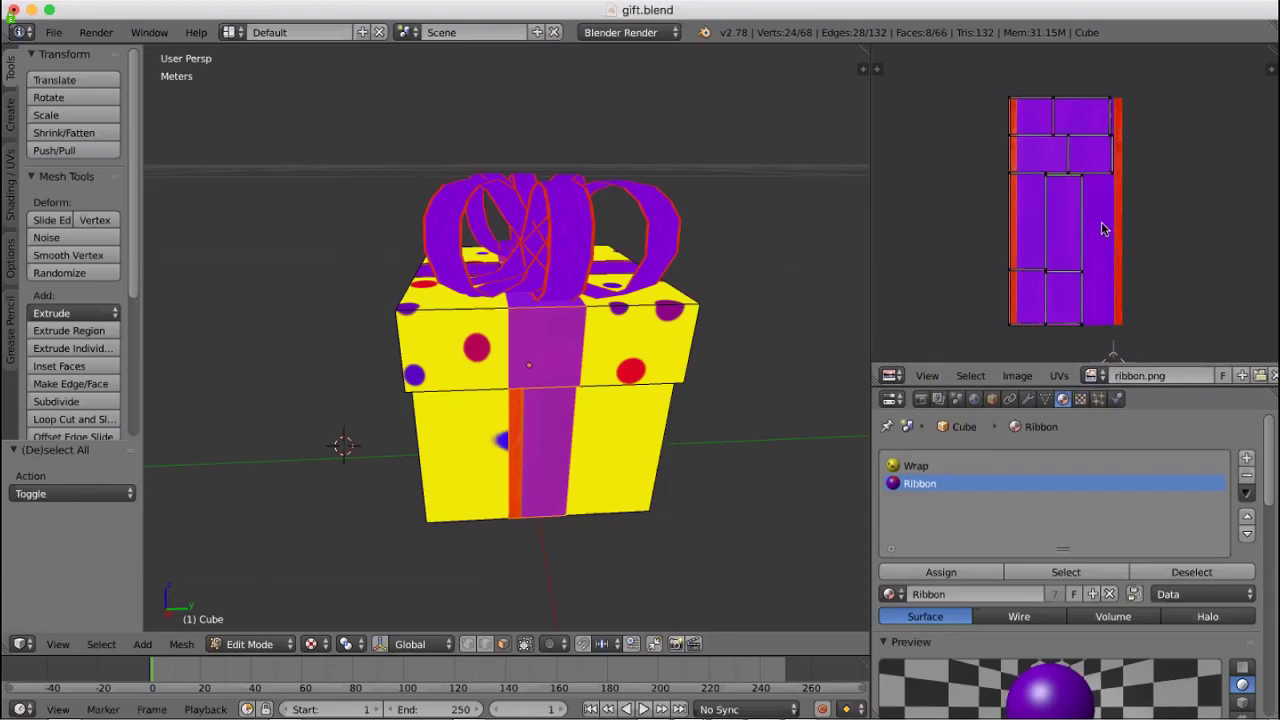
key("a")
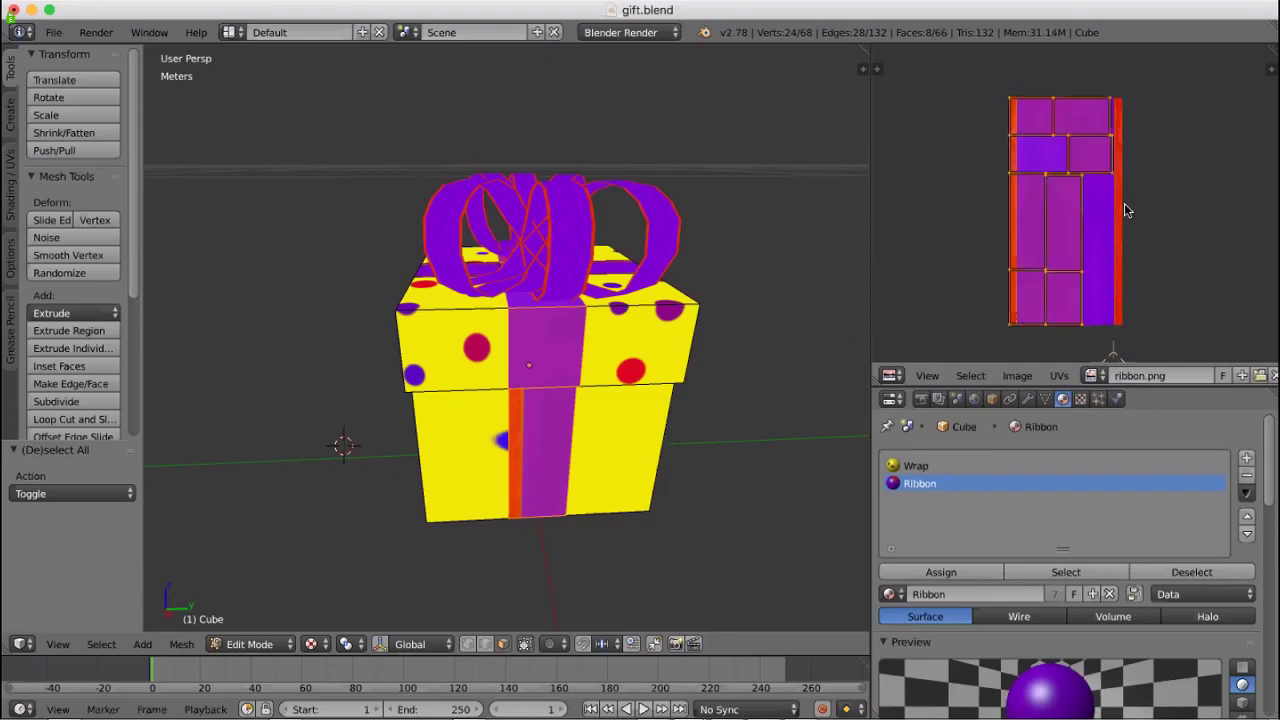
key("a")
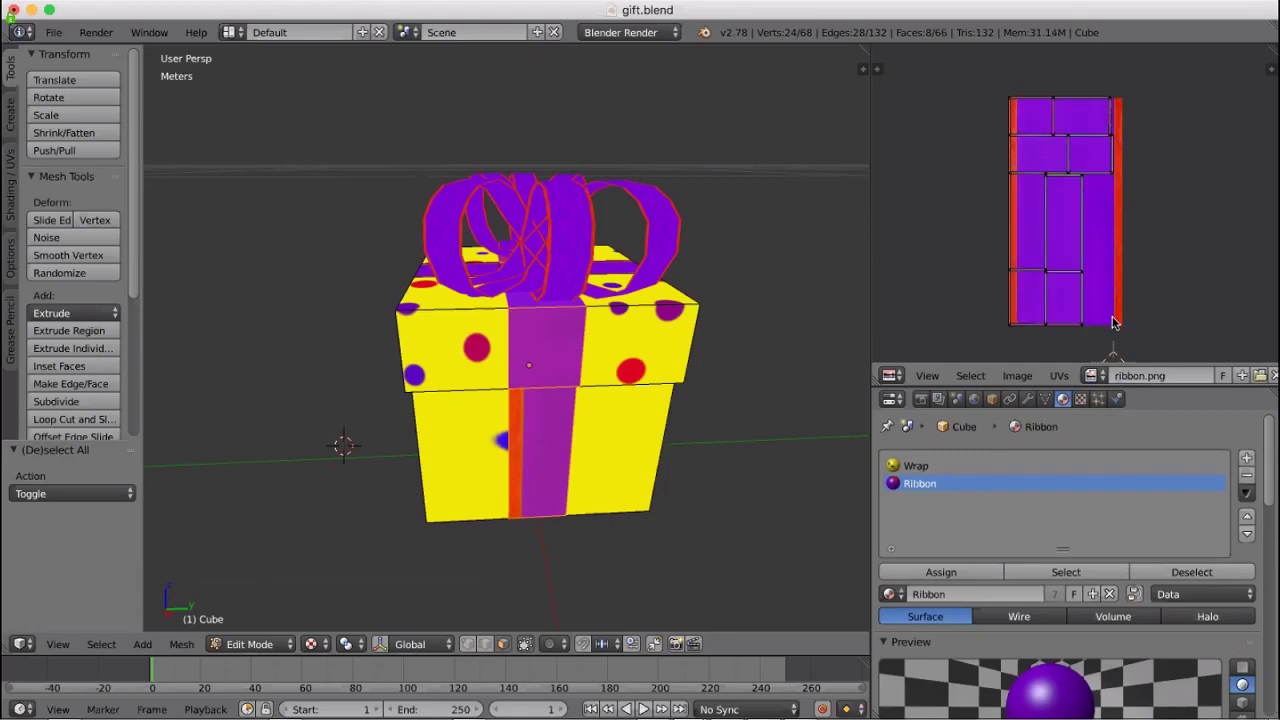
Box-select a region of ribbon UVs, cancel the scale, and deselect all
key("b")
left_click_drag(1094, 338, 969, 184)
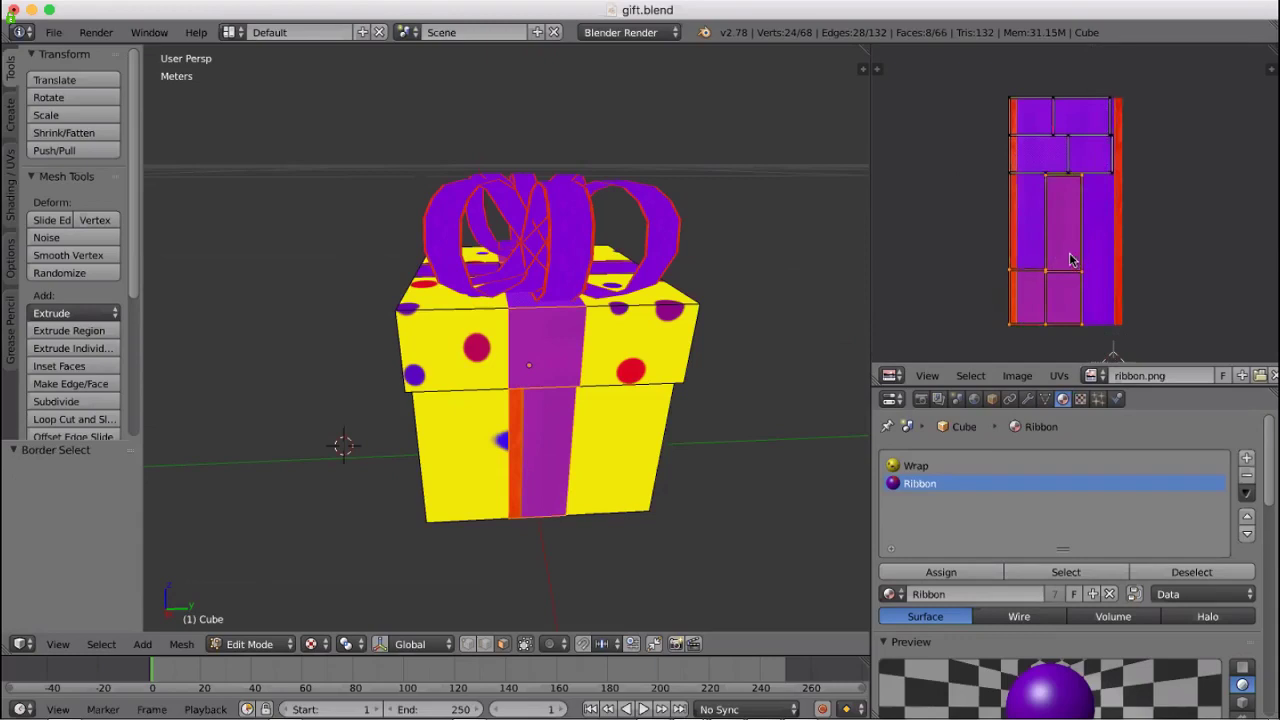
key("s")
key("Escape")
key("a")
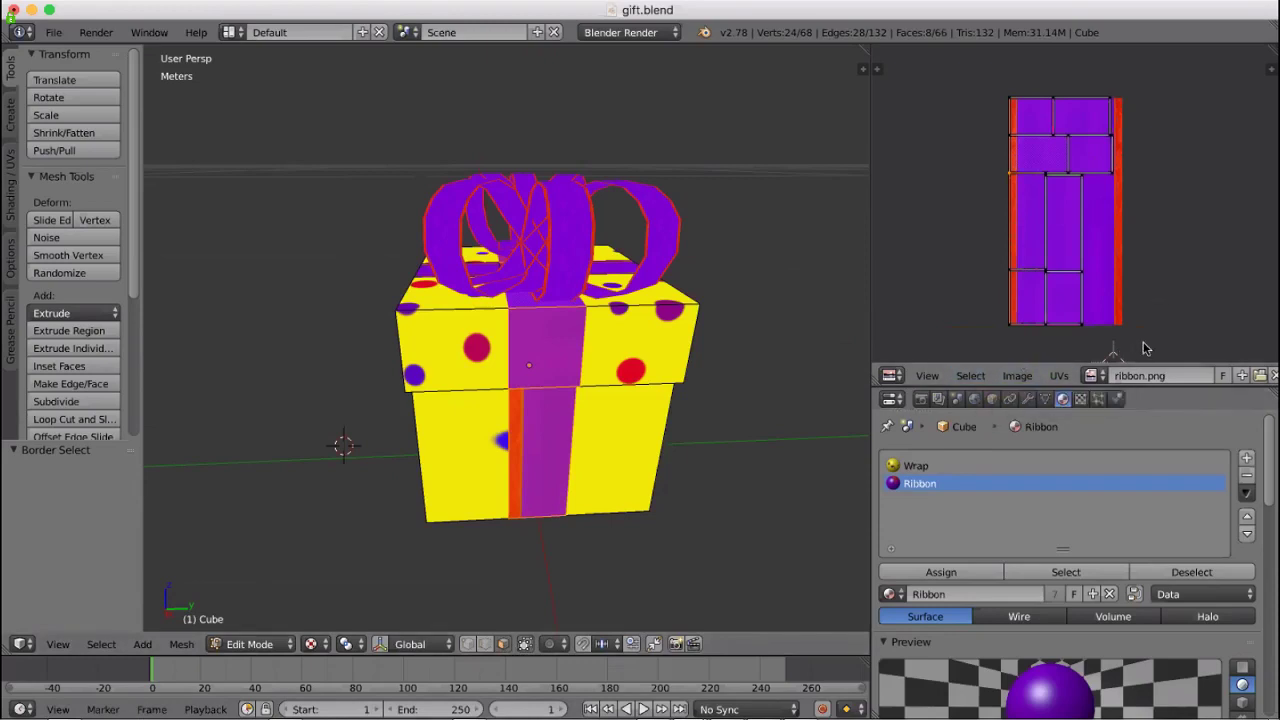
Switch the UV editor to face select mode and move the lower-left ribbon UV face
key("ctrl+Tab")
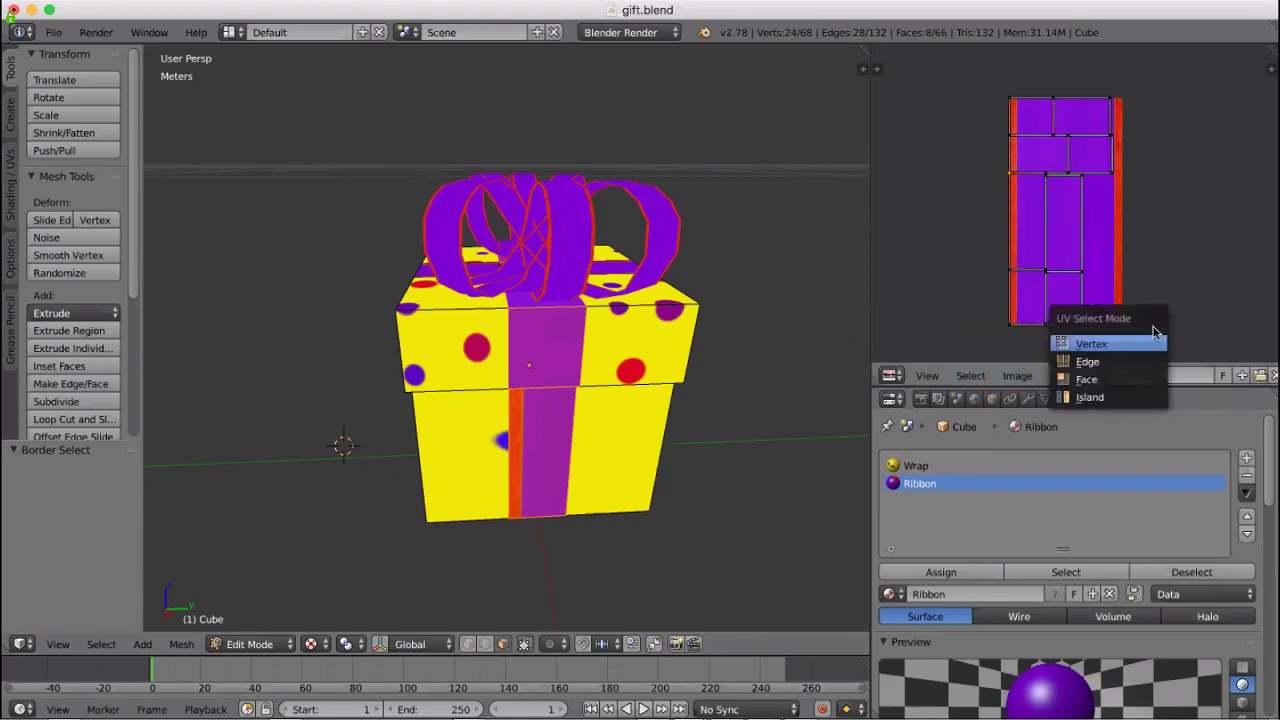
left_click(1108, 379)
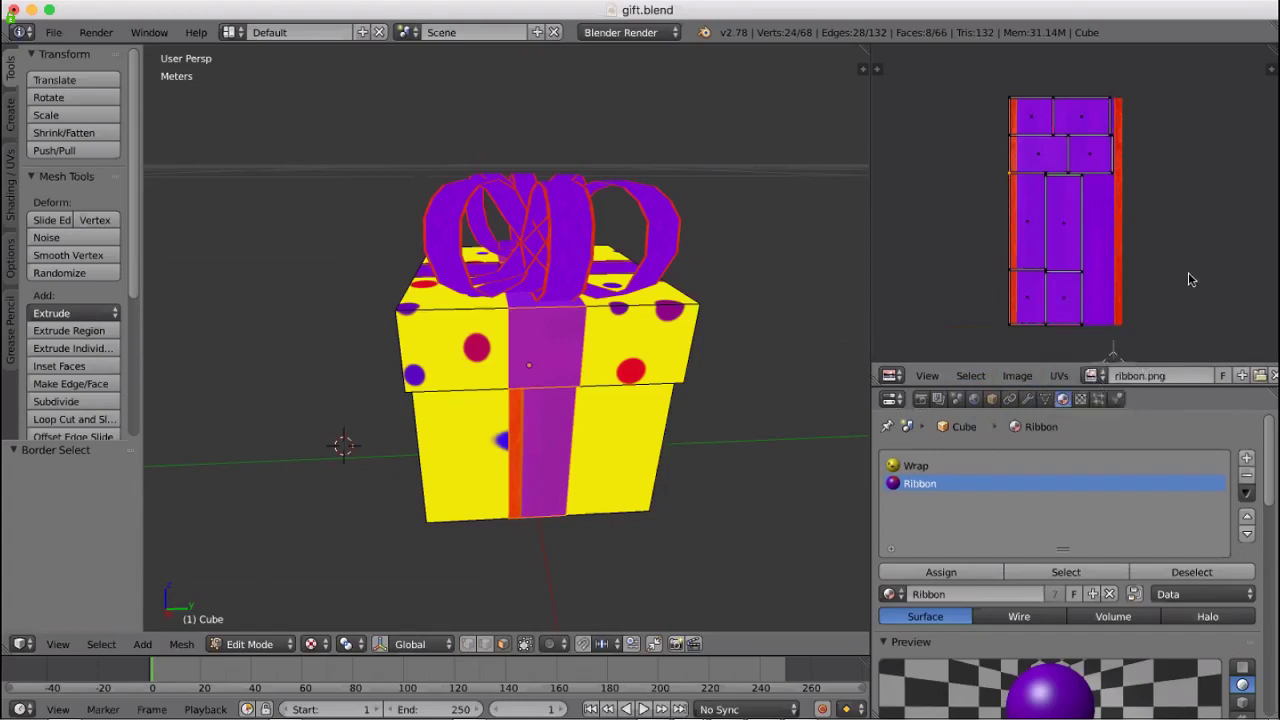
key("a")
key("a")
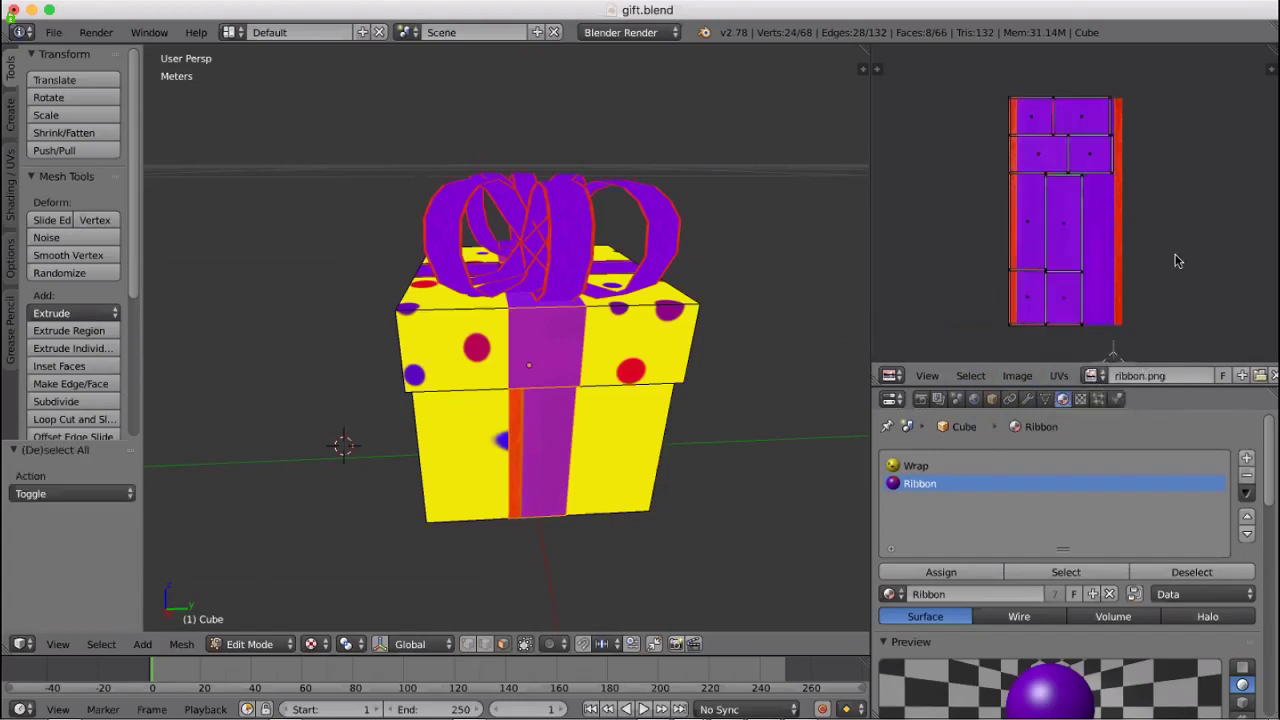
left_click(1023, 213)
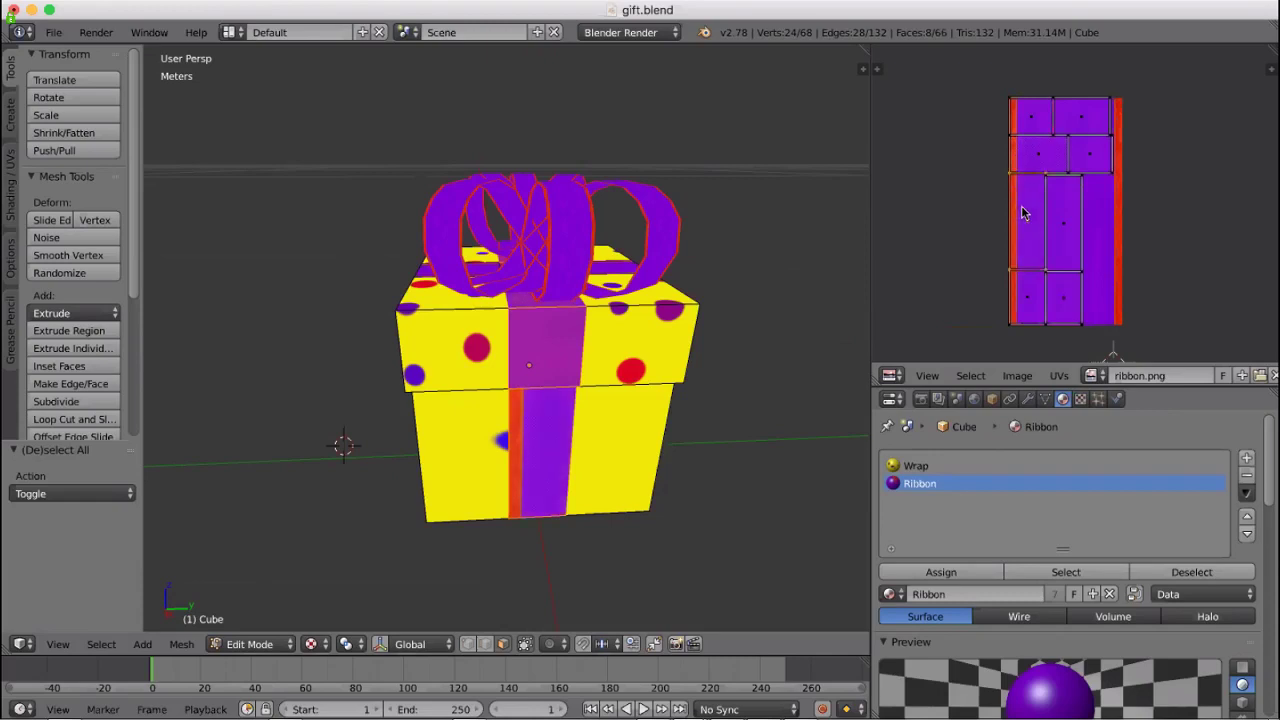
key("g")
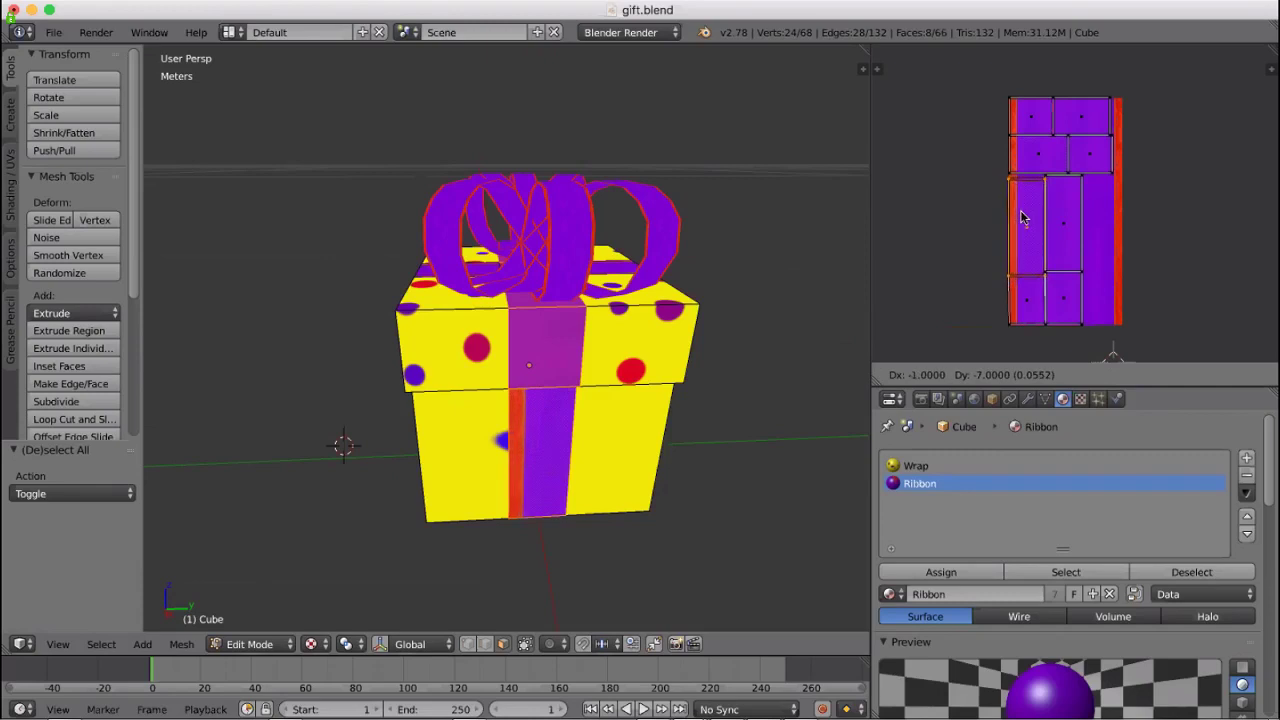
left_click(1023, 214)
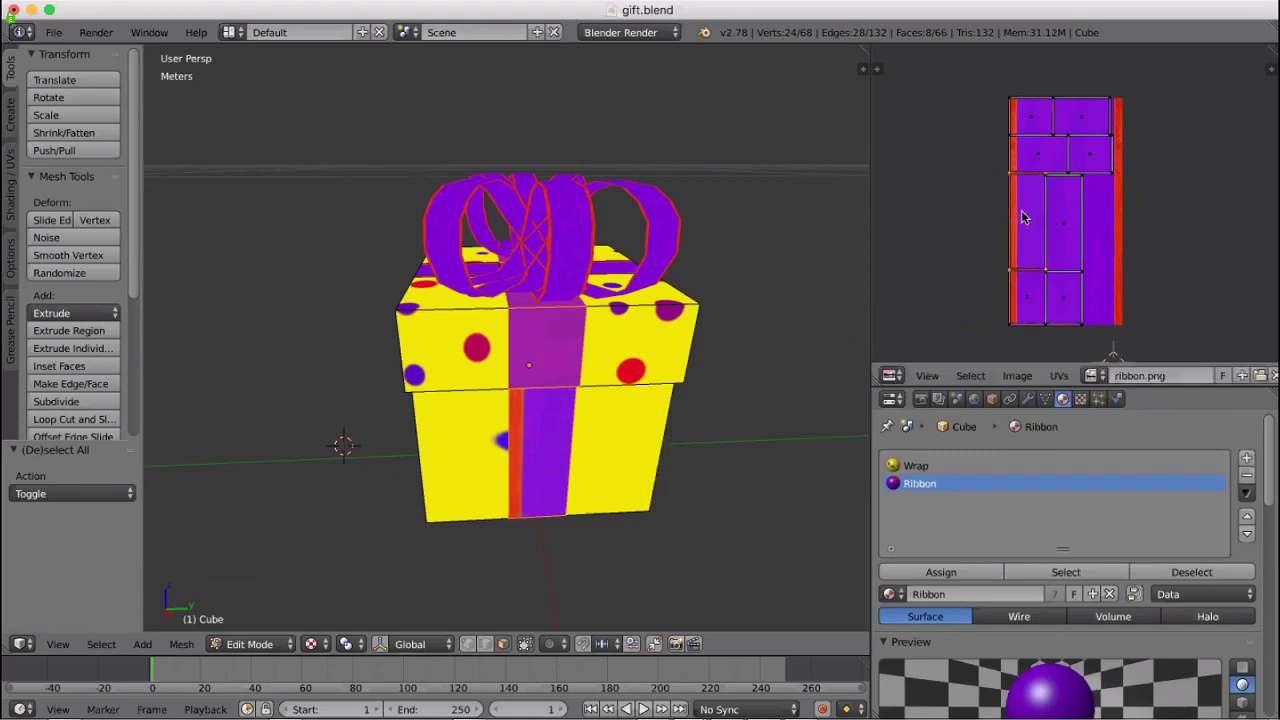
Move the two middle ribbon UV faces to the right
left_click(1063, 244)
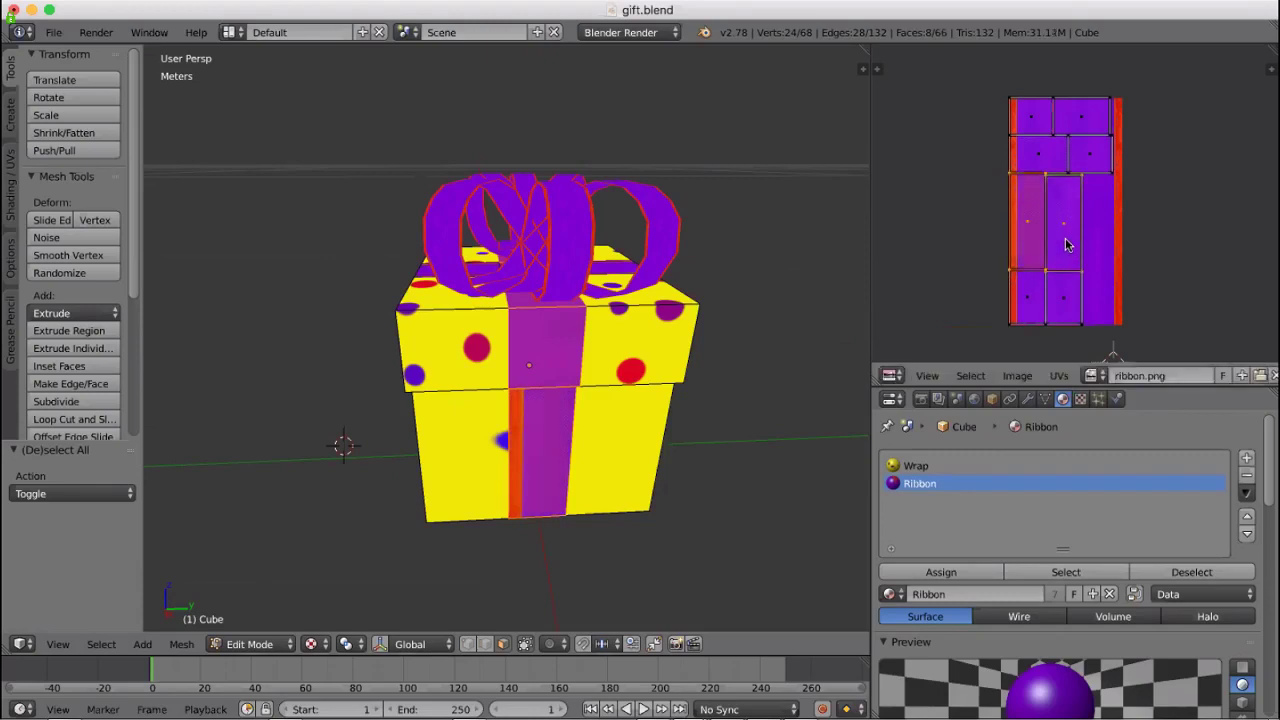
left_click(1069, 287, "shift")
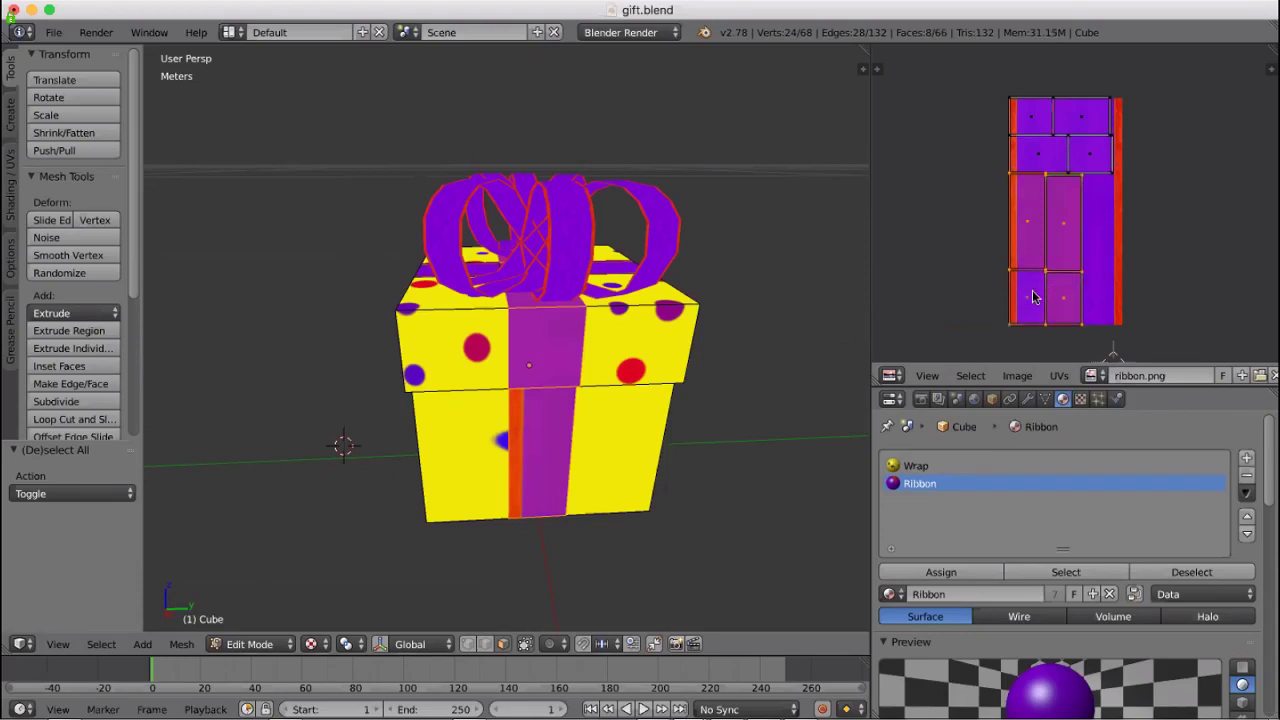
key("g")
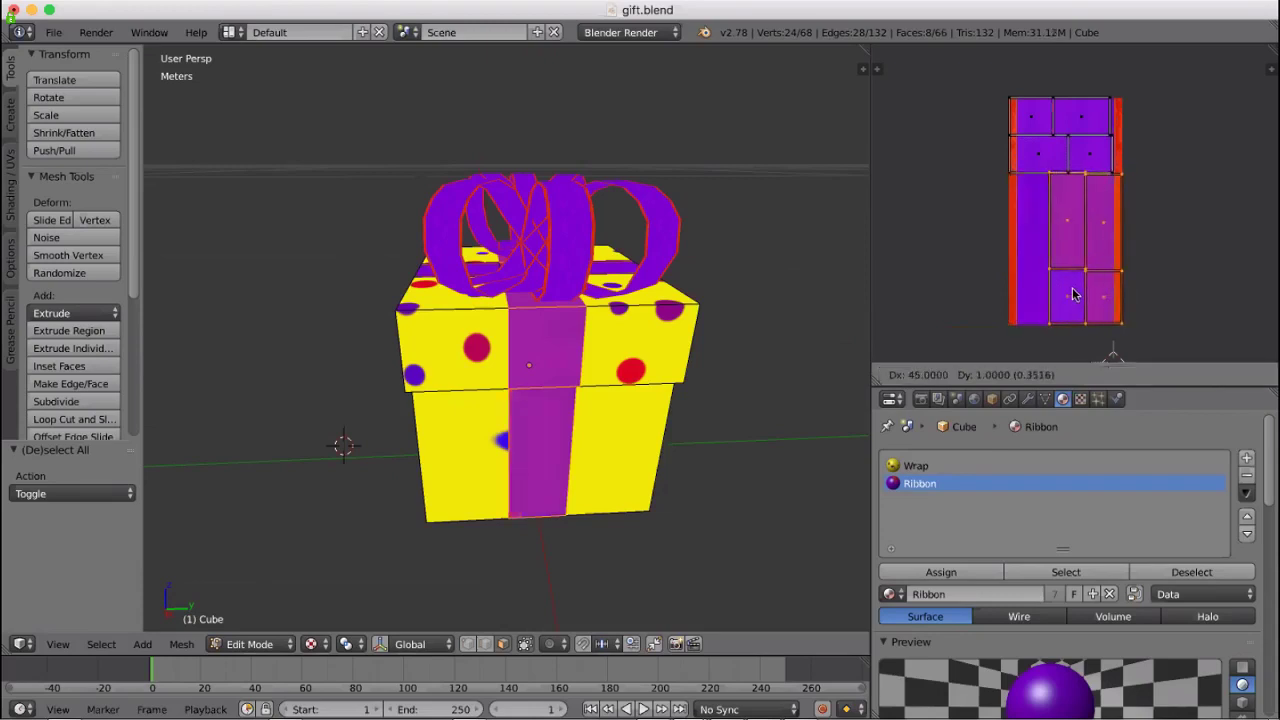
left_click(1072, 293)
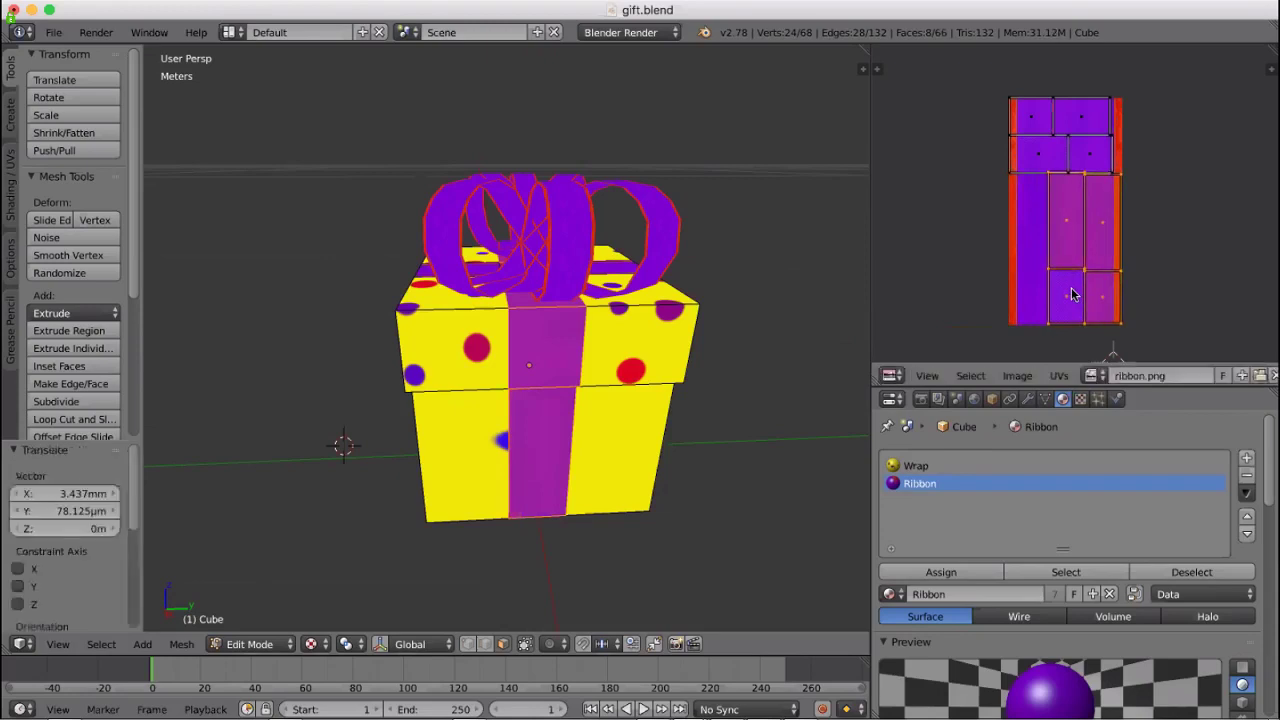
Stretch the selected ribbon UV faces along X and shift them left, twice over
key("s")
key("x")
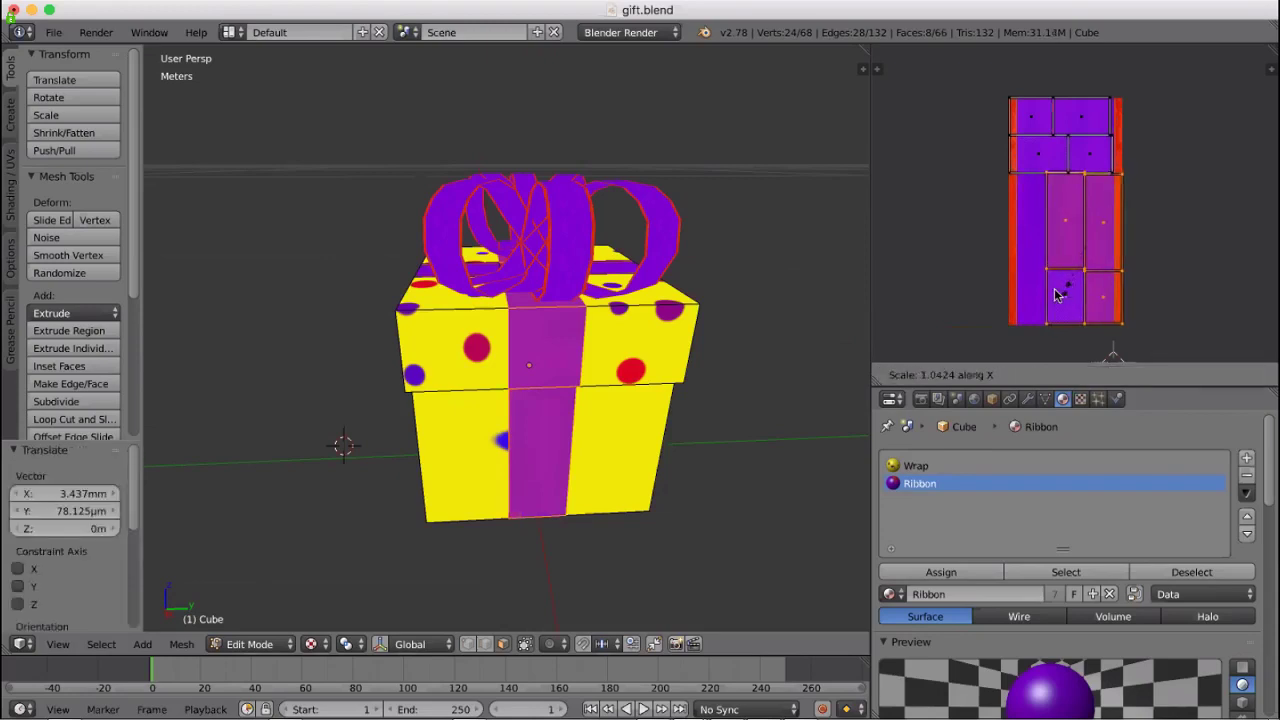
left_click(985, 287)
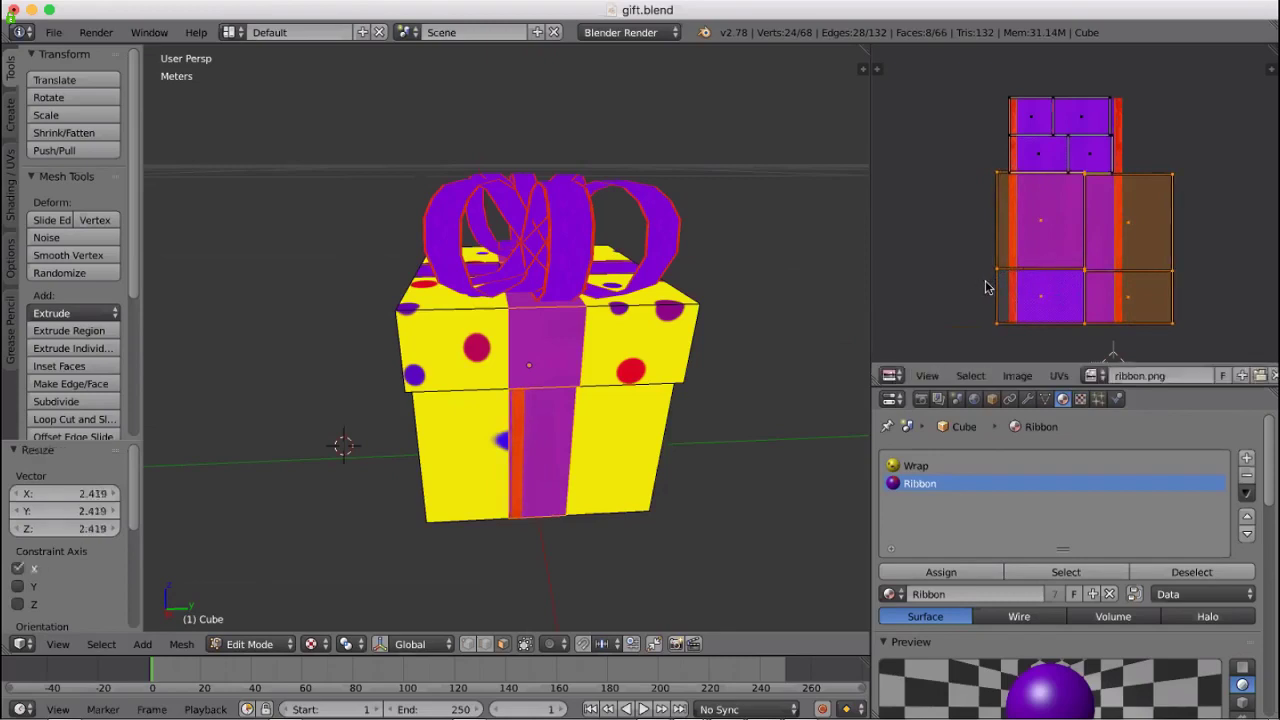
key("g")
key("x")
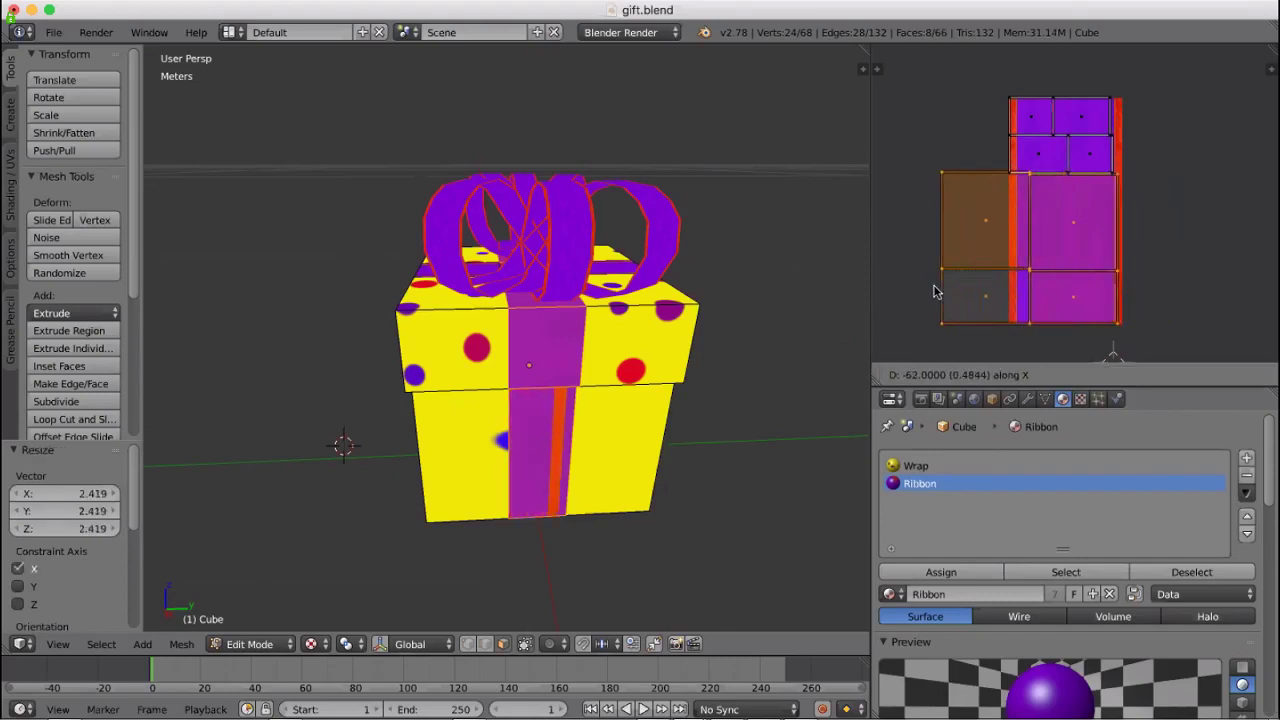
left_click(933, 291)
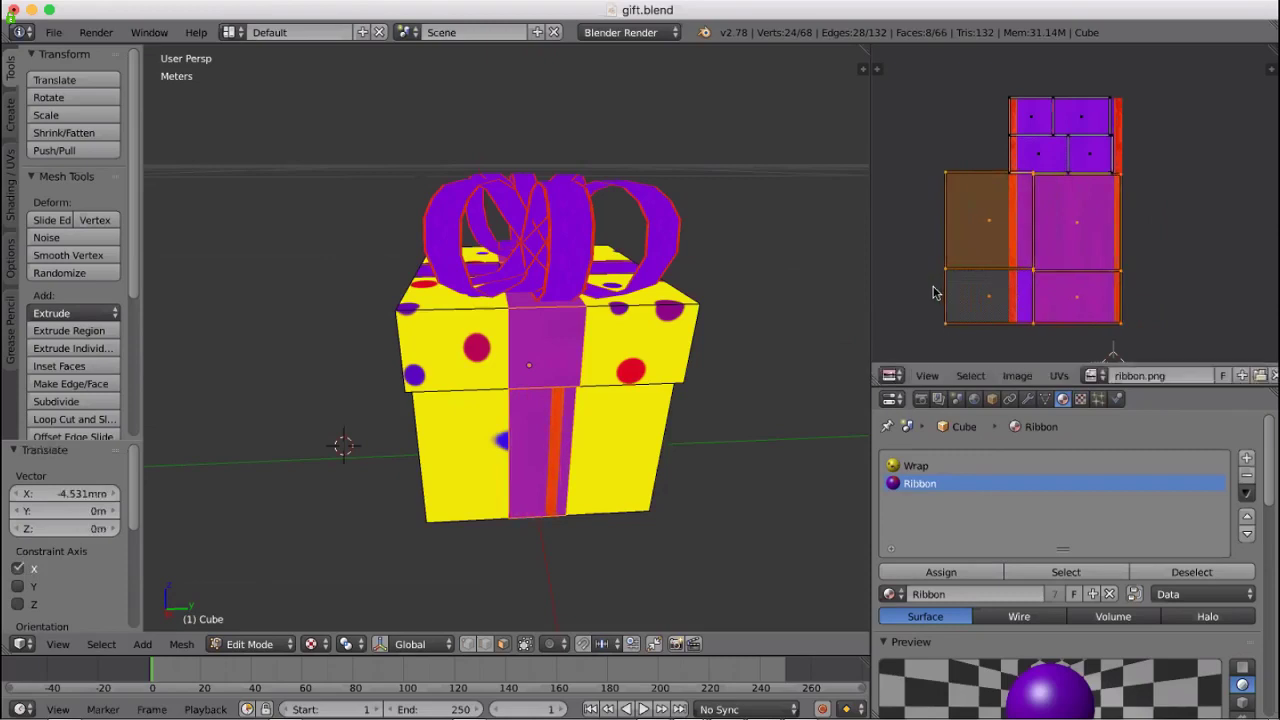
key("s")
key("x")
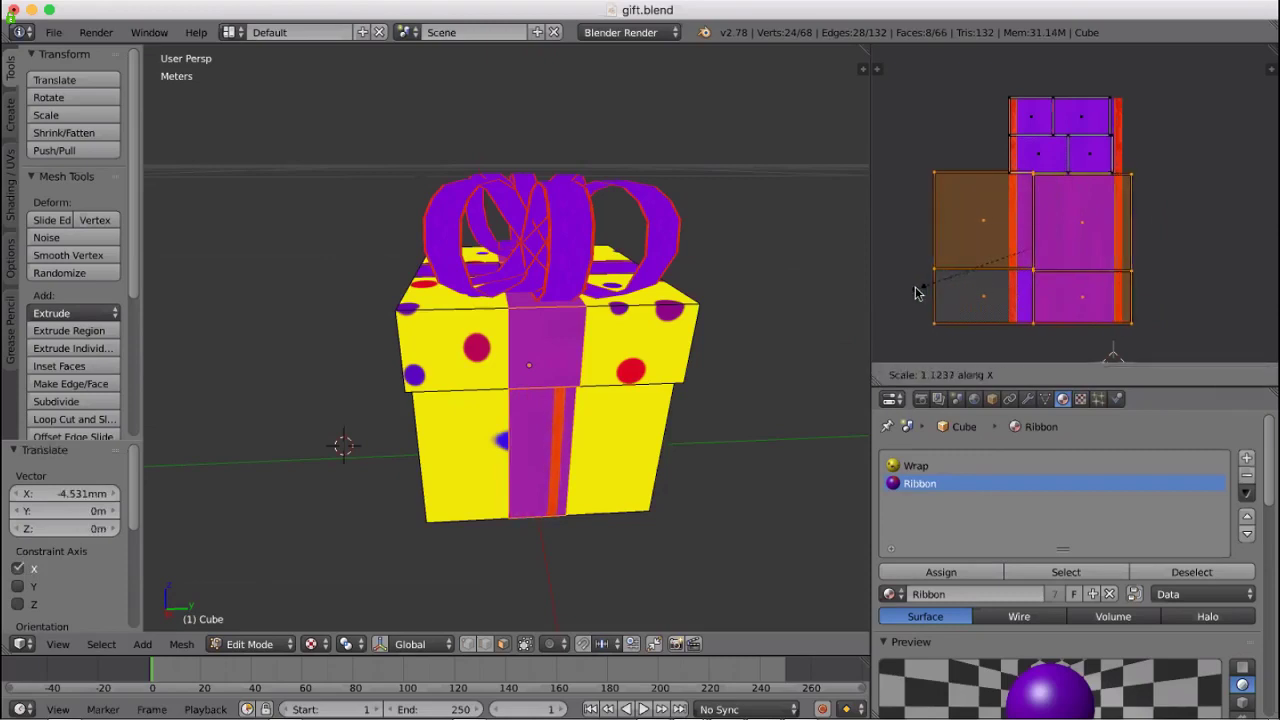
left_click(907, 293)
key("g")
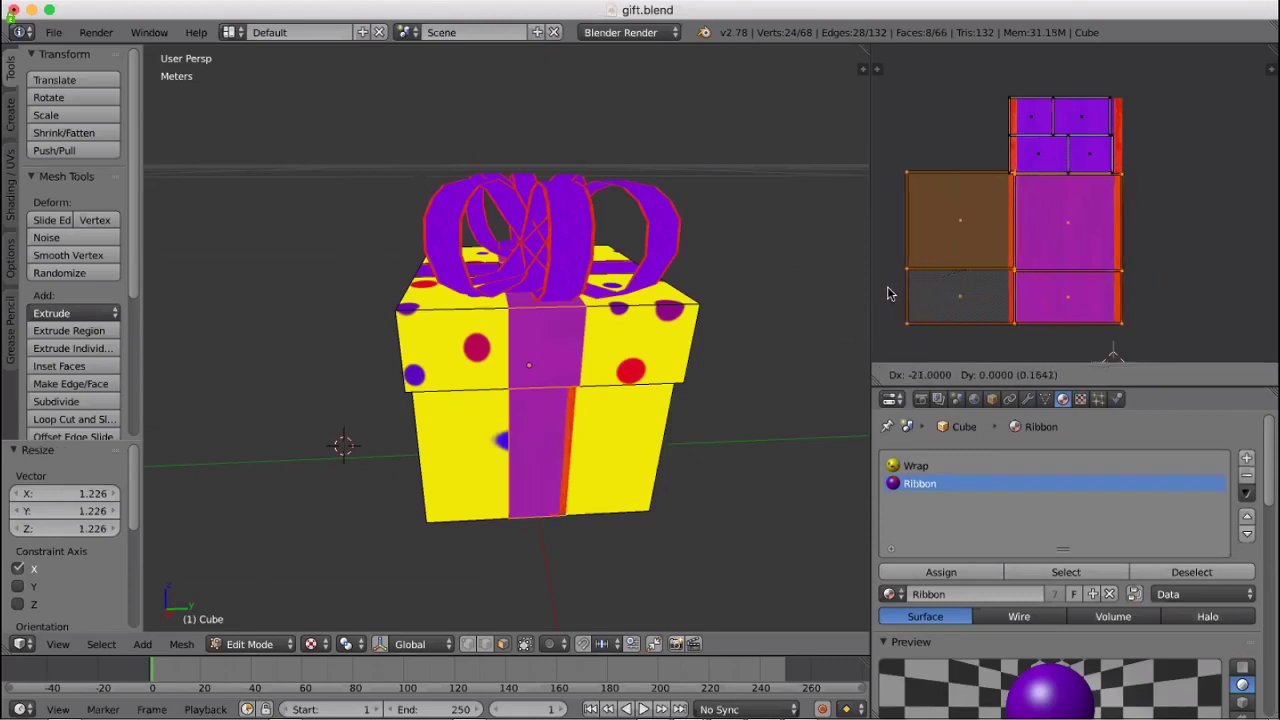
left_click(889, 293)
Fine-tune the faces' X scale and position to a 0.312 X shift, then deselect all
key("s")
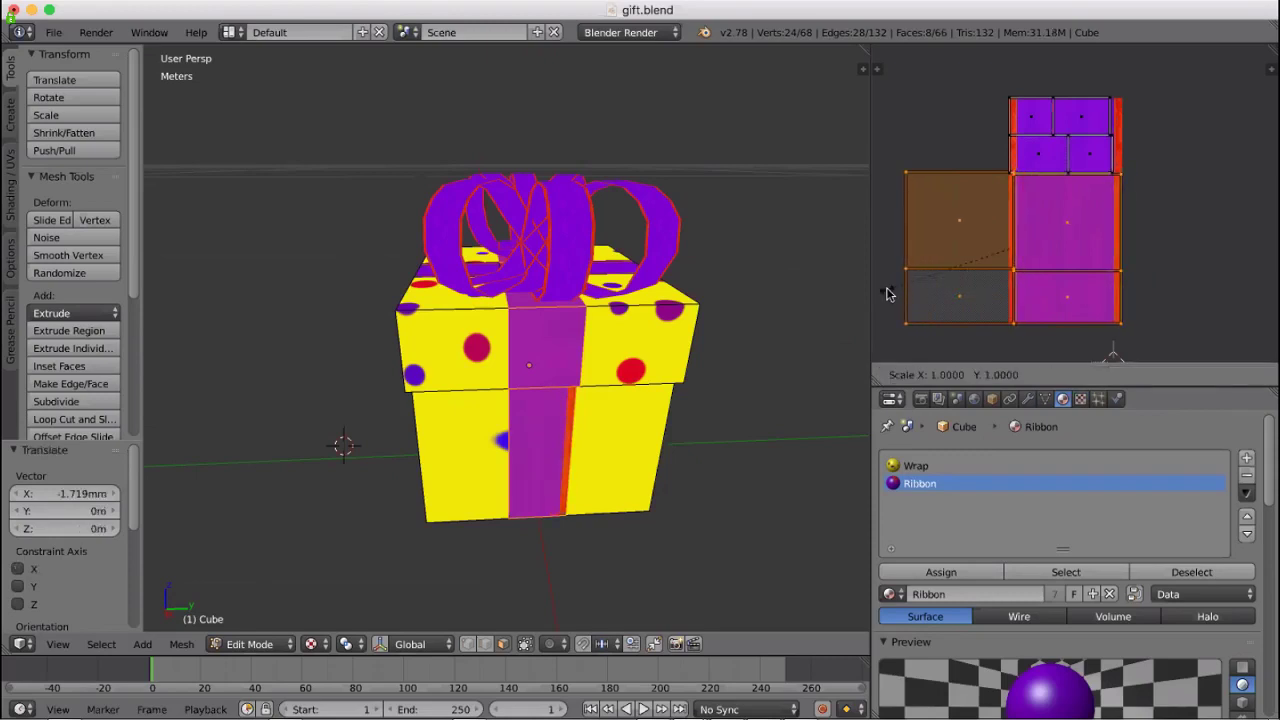
key("x")
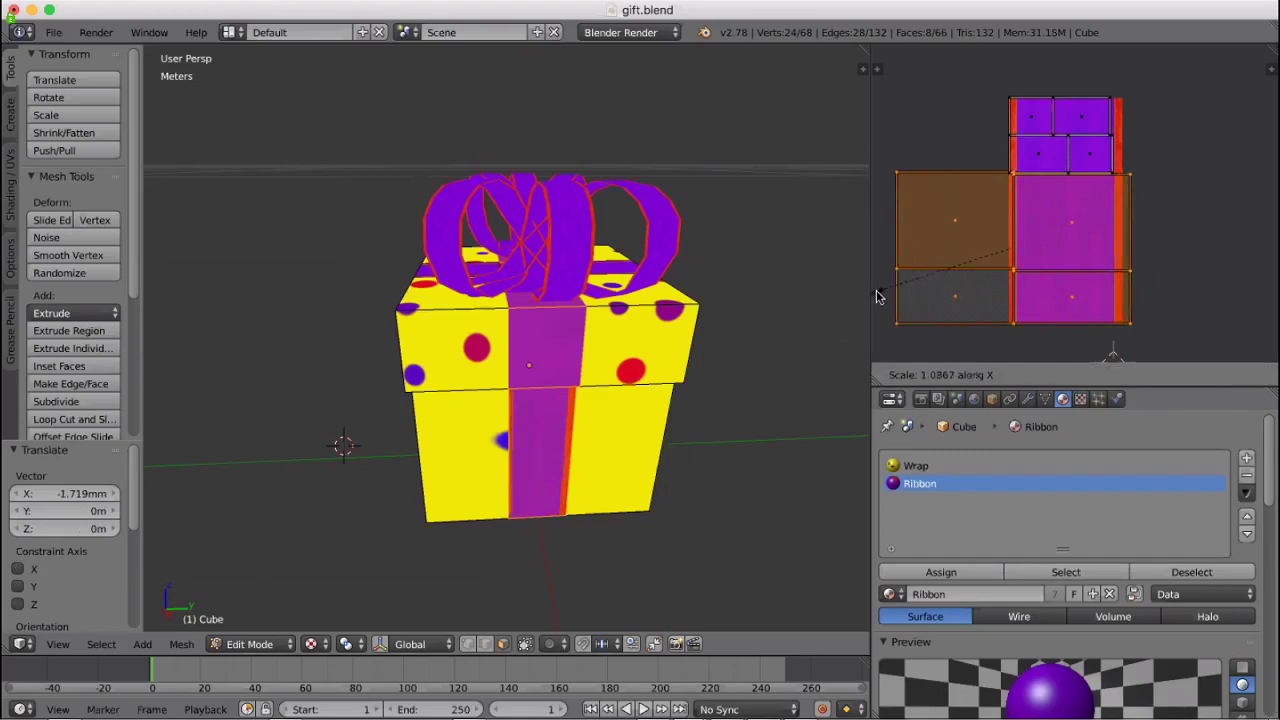
left_click(876, 297)
key("g")
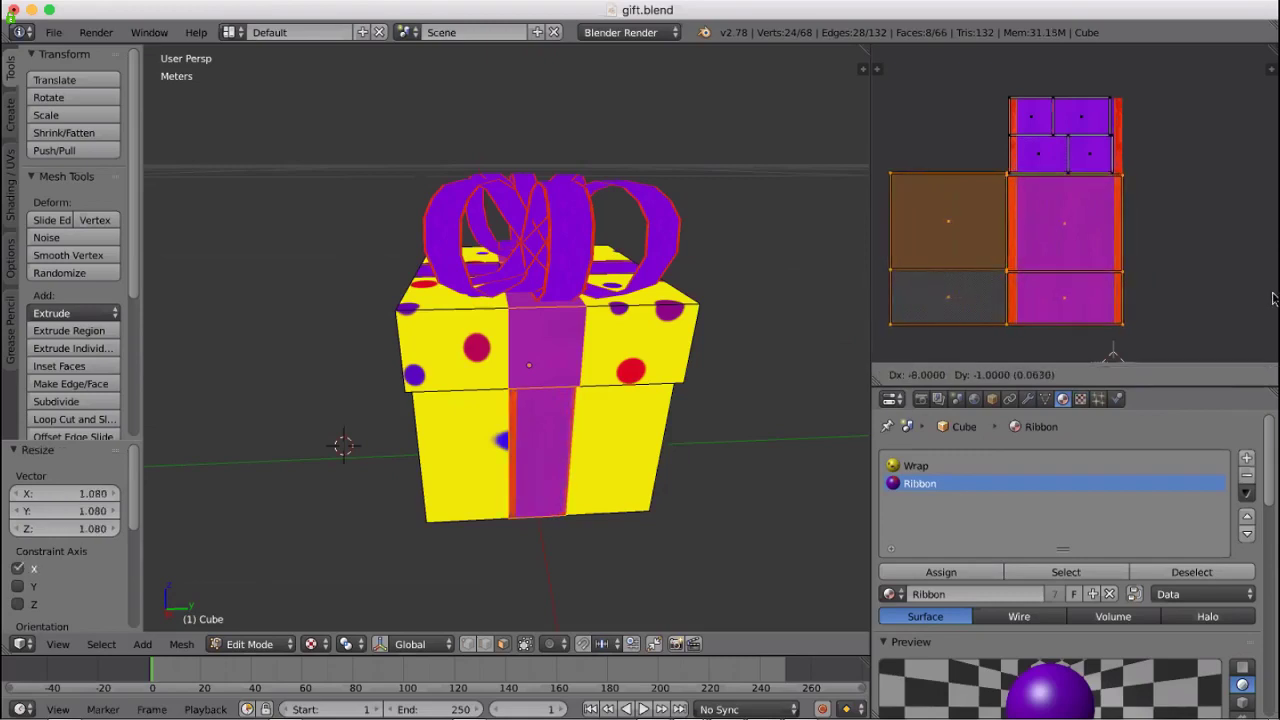
left_click(1273, 298)
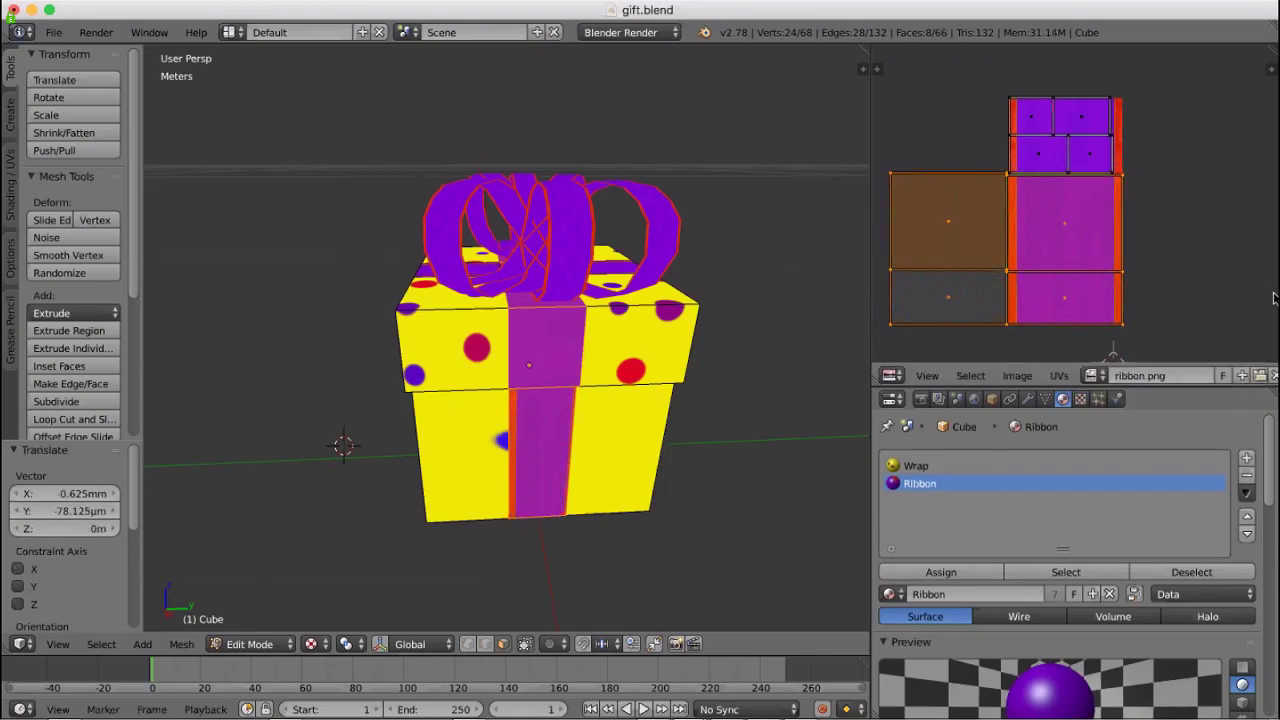
key("s")
key("x")
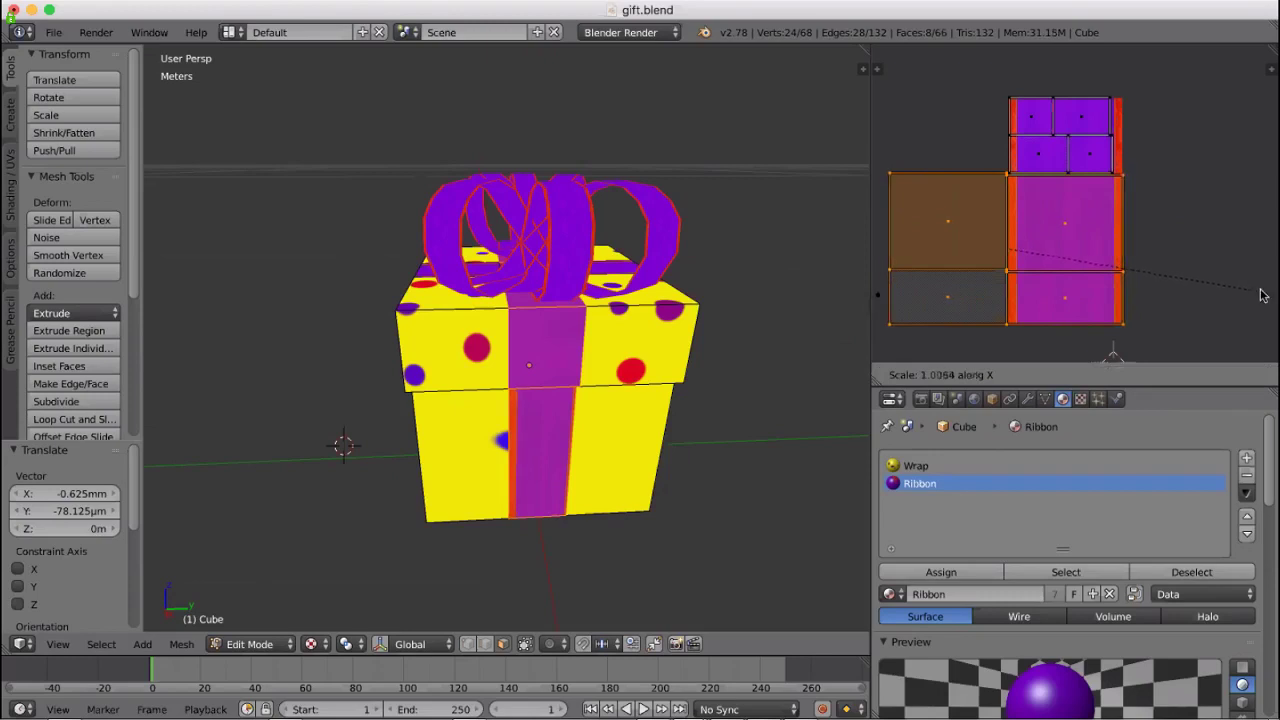
left_click(1262, 296)
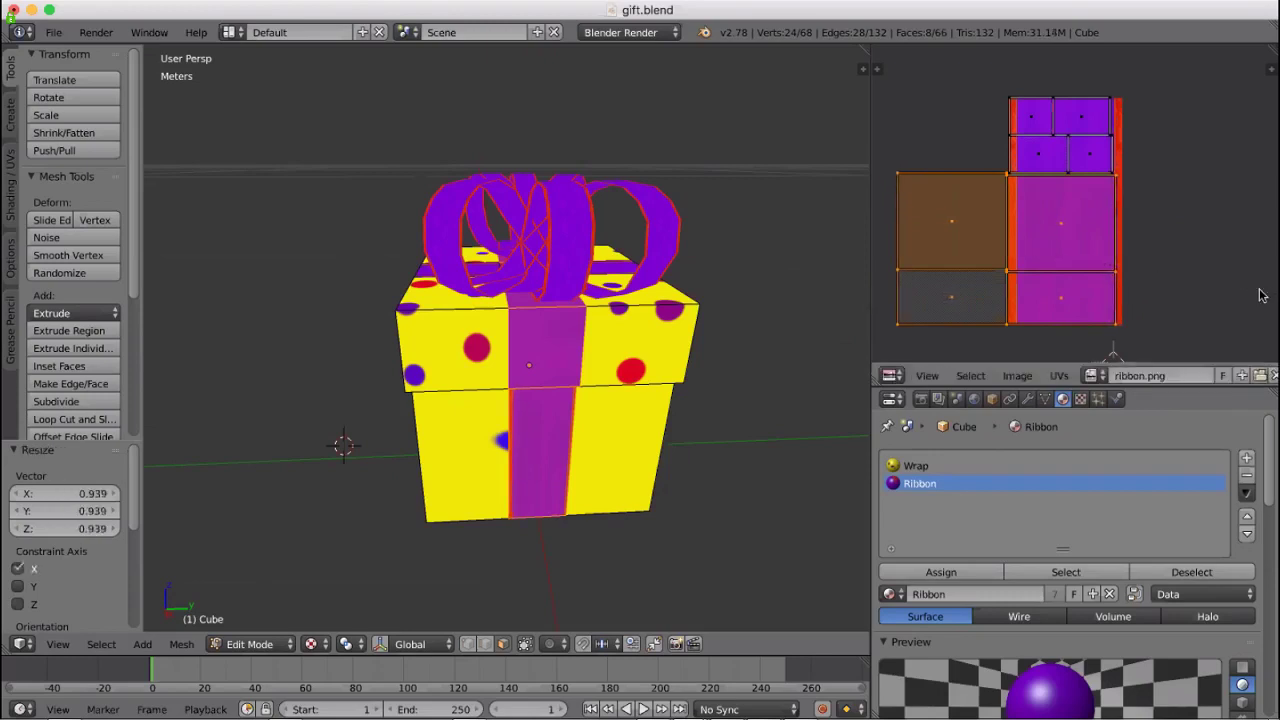
key("g")
key("x")
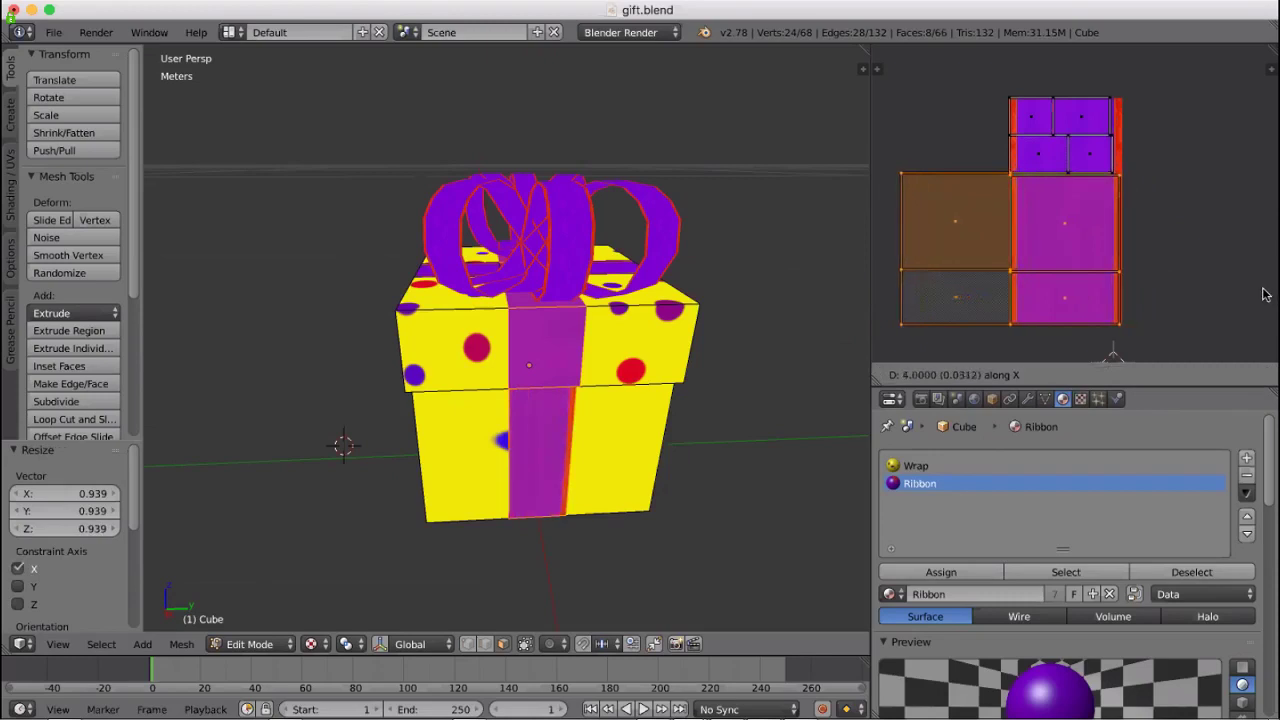
left_click(1263, 295)
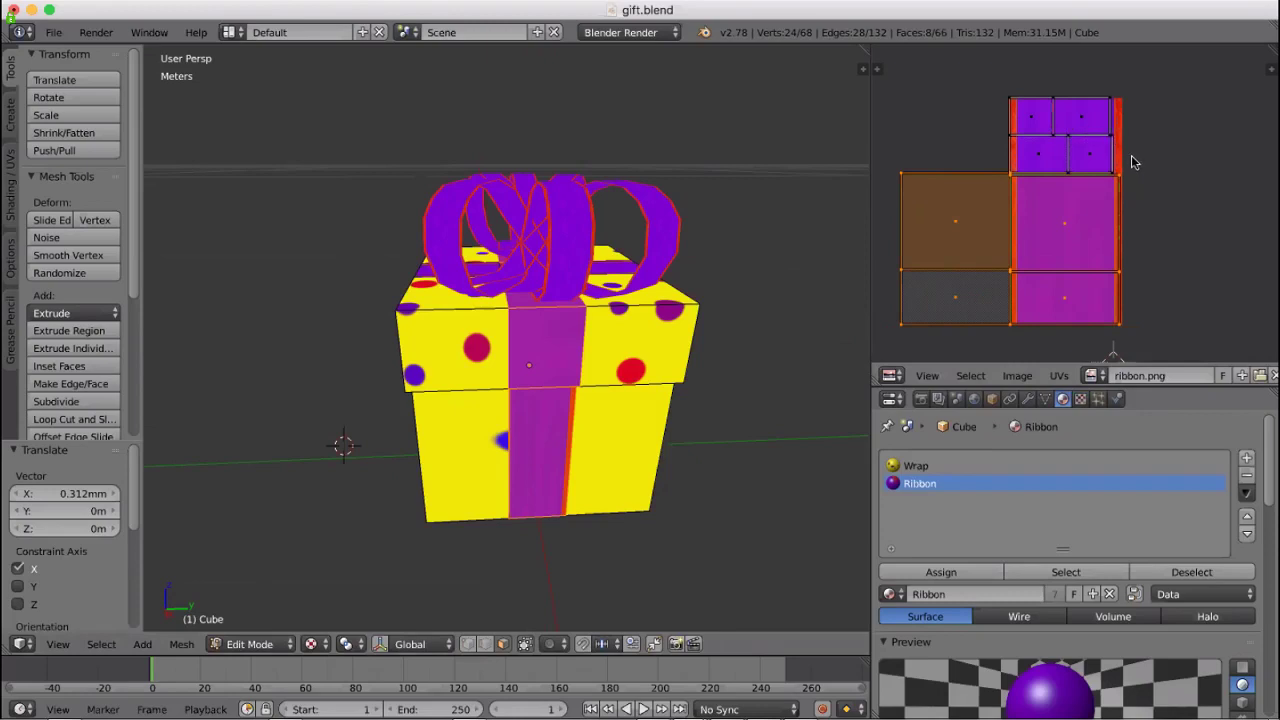
key("a")
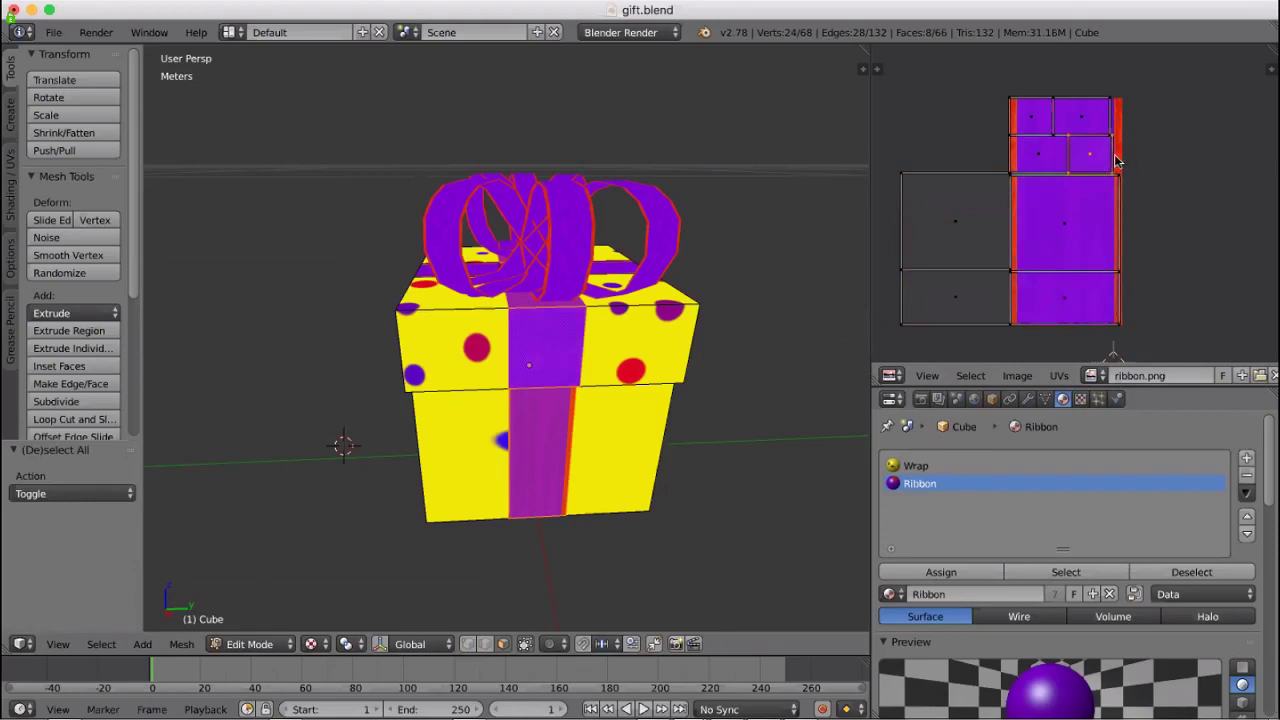
Select the top ribbon UV island's faces, rotate them 90° and reposition them
key("g")
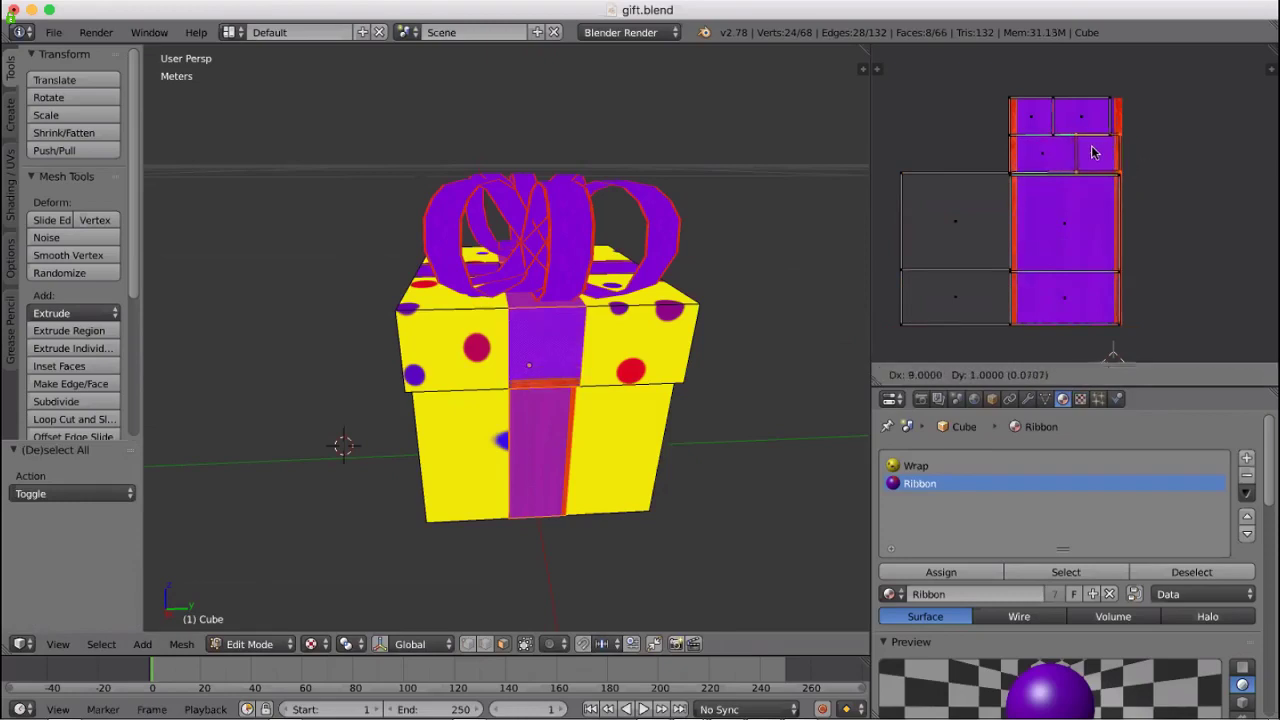
right_click(1133, 158)
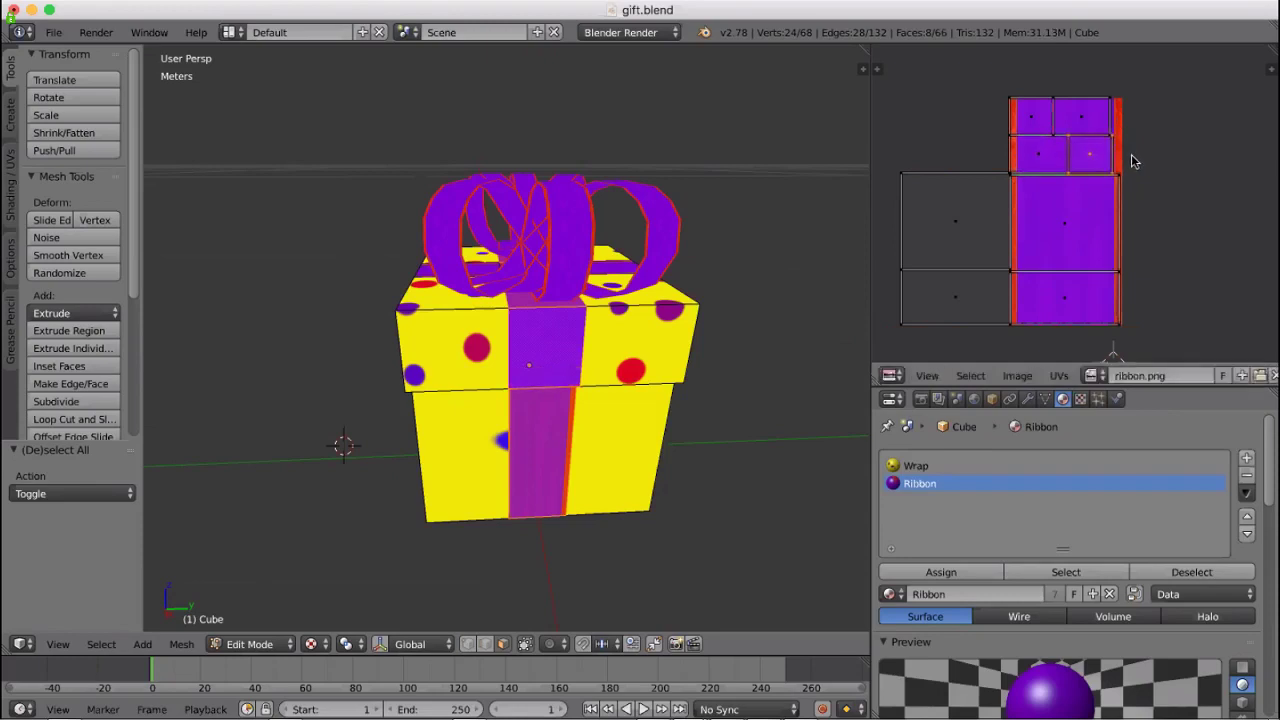
right_click(1038, 128, "shift")
right_click(1086, 125, "shift")
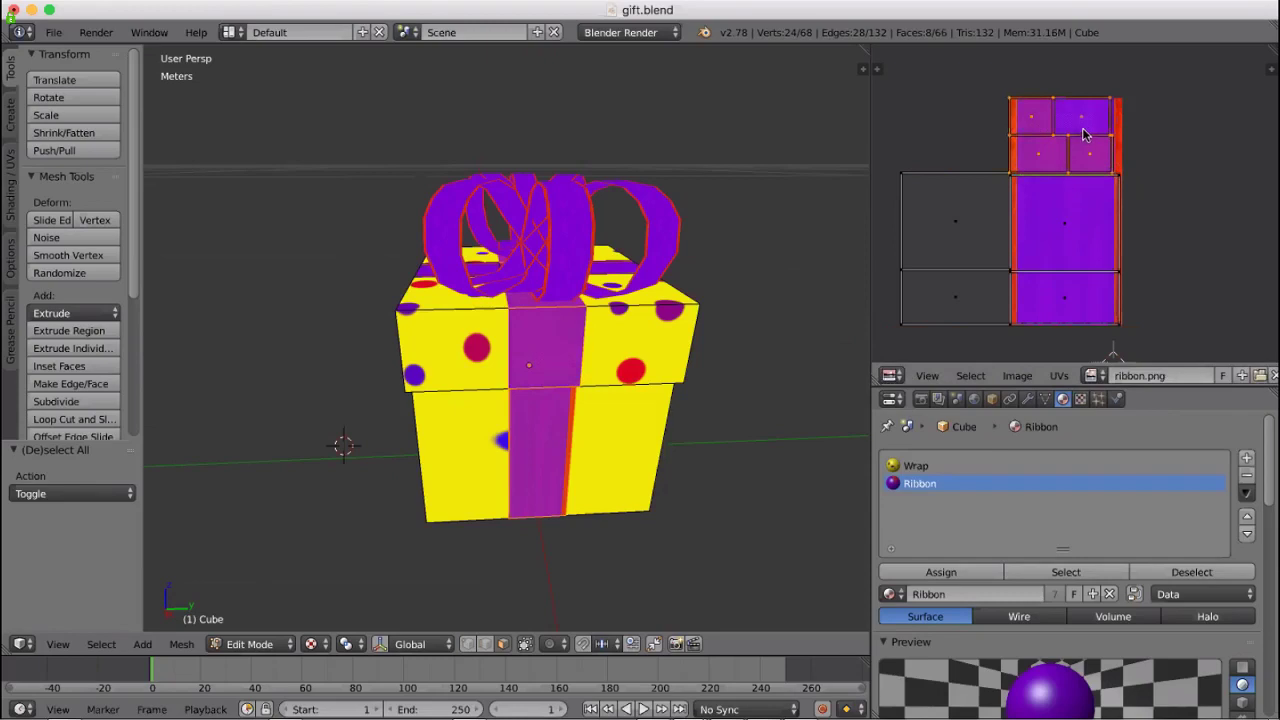
key("r")
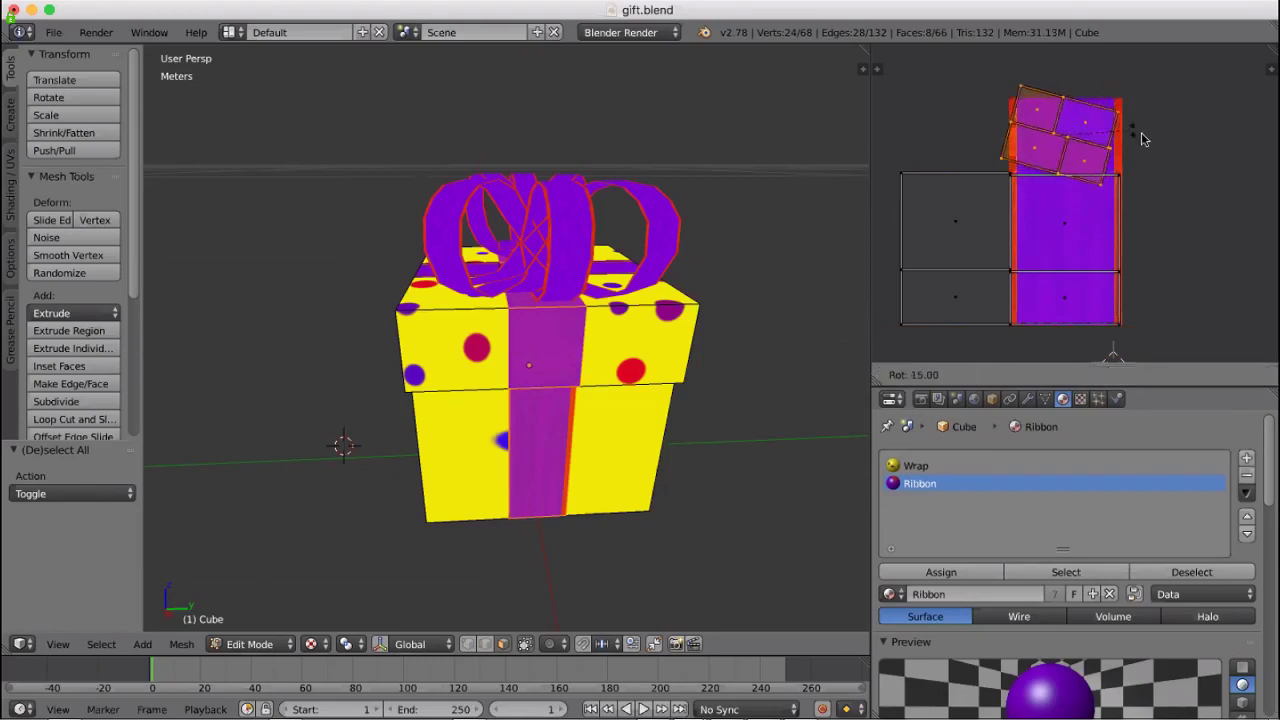
left_click(1074, 178)
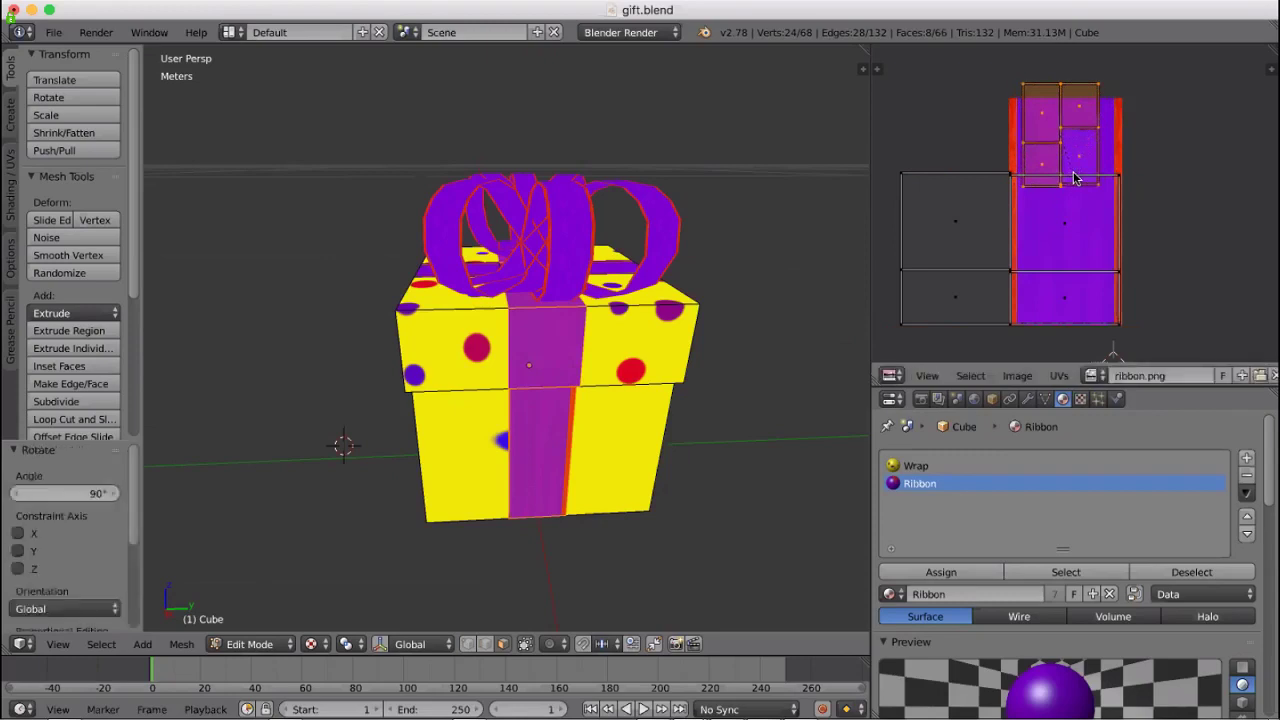
key("g")
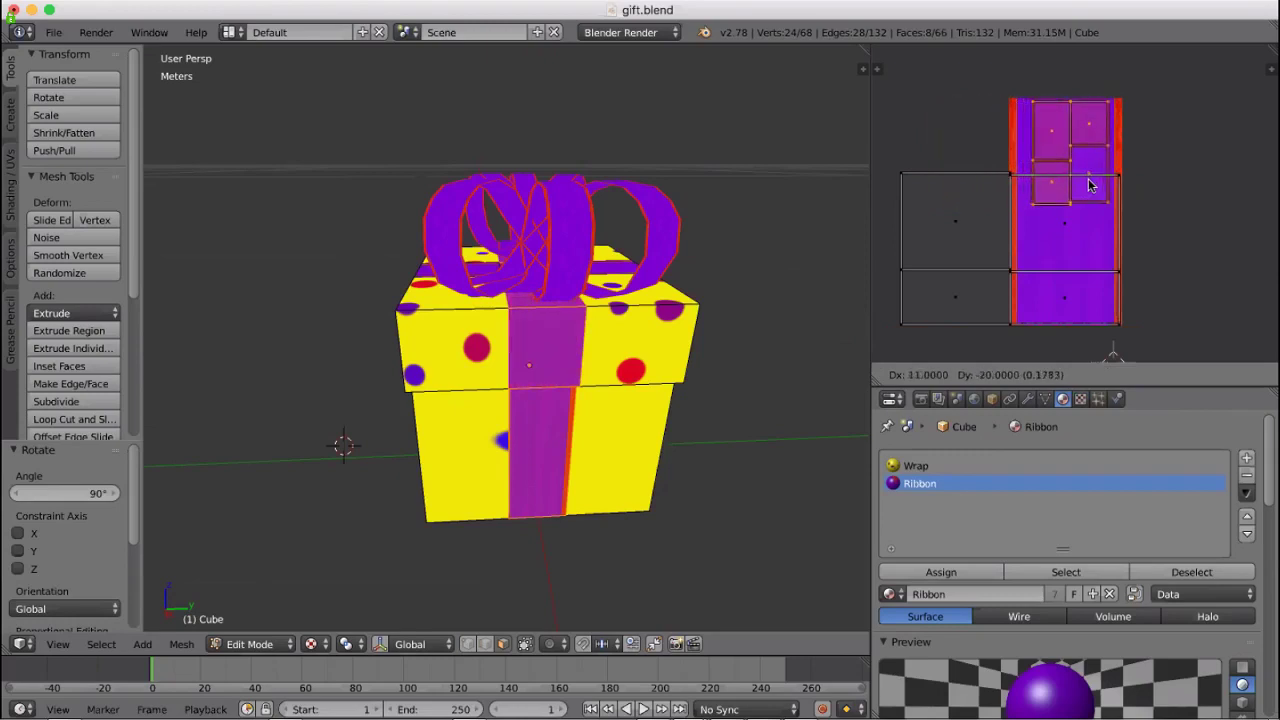
left_click(1091, 182)
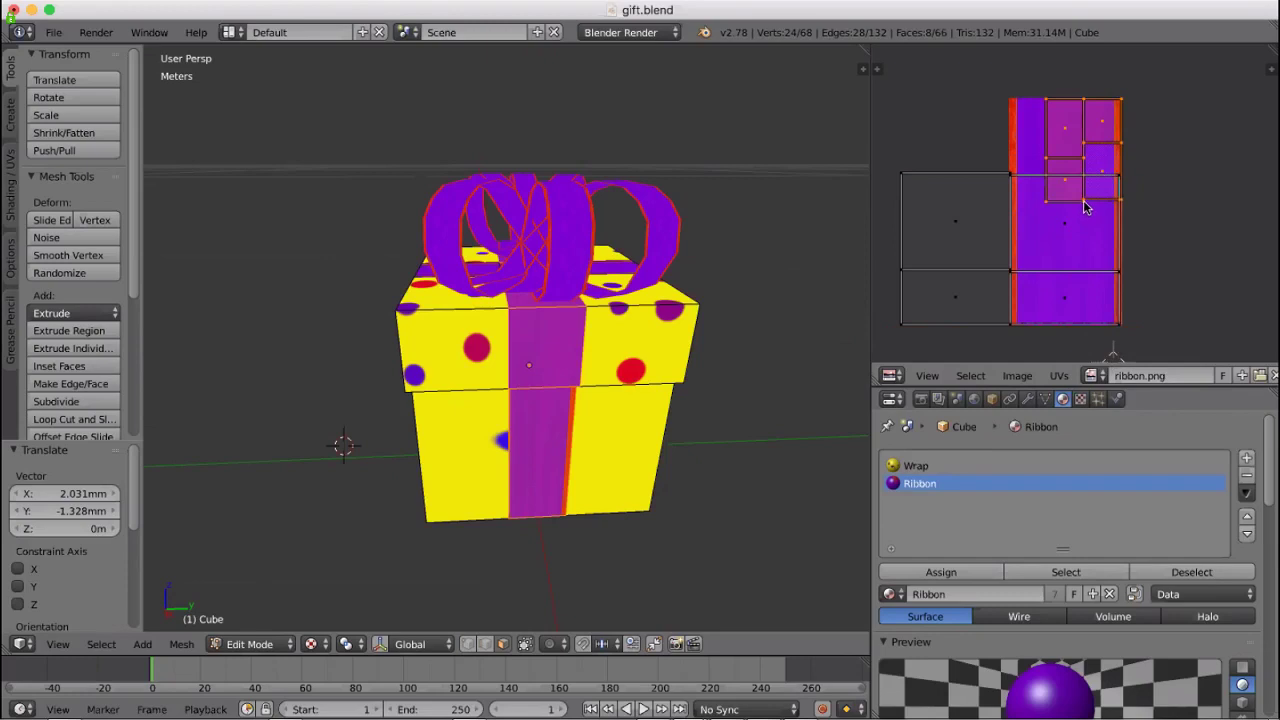
Scale the island 1.083 and shift it -0.703 along X to match the purple column
key("s")
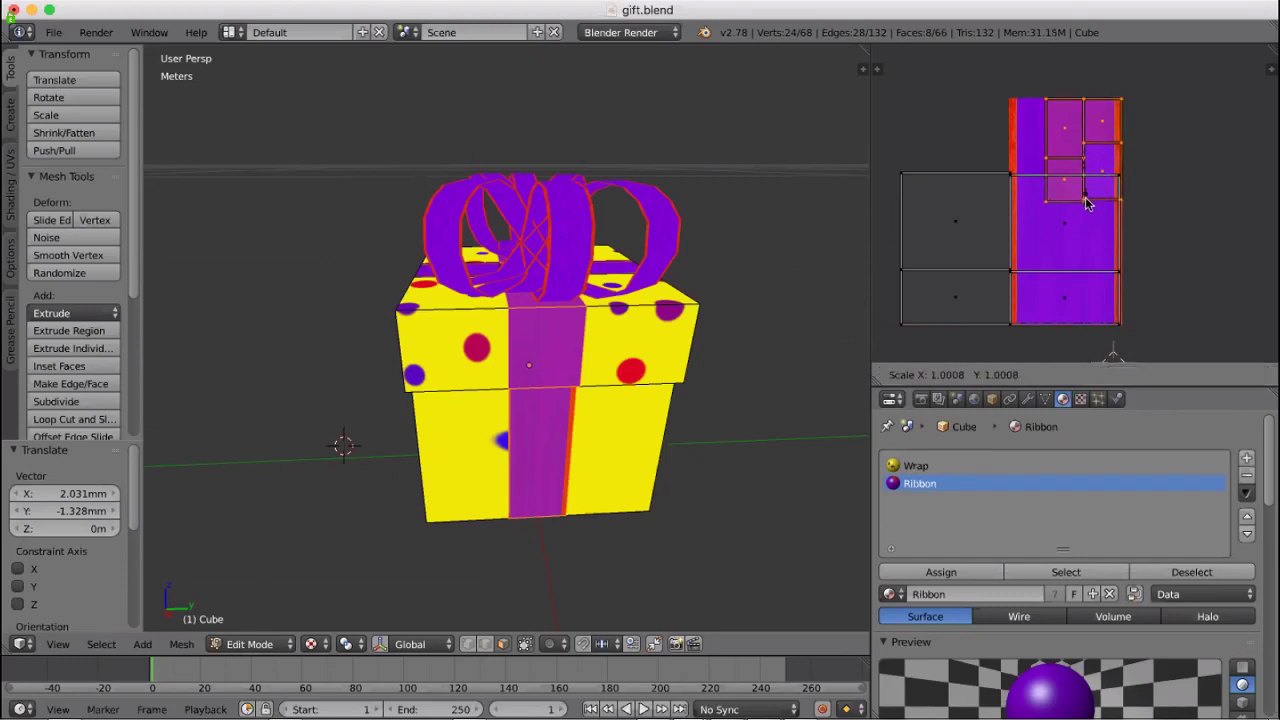
key("x")
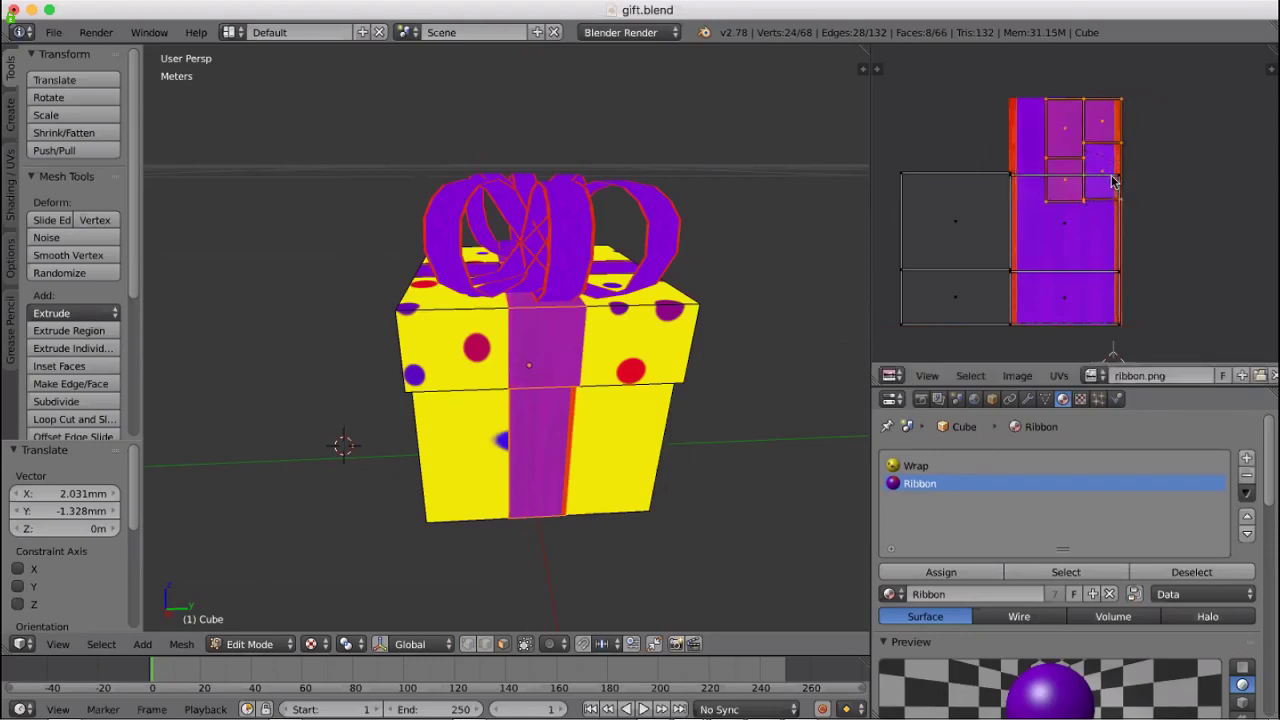
left_click(1111, 175)
key("g")
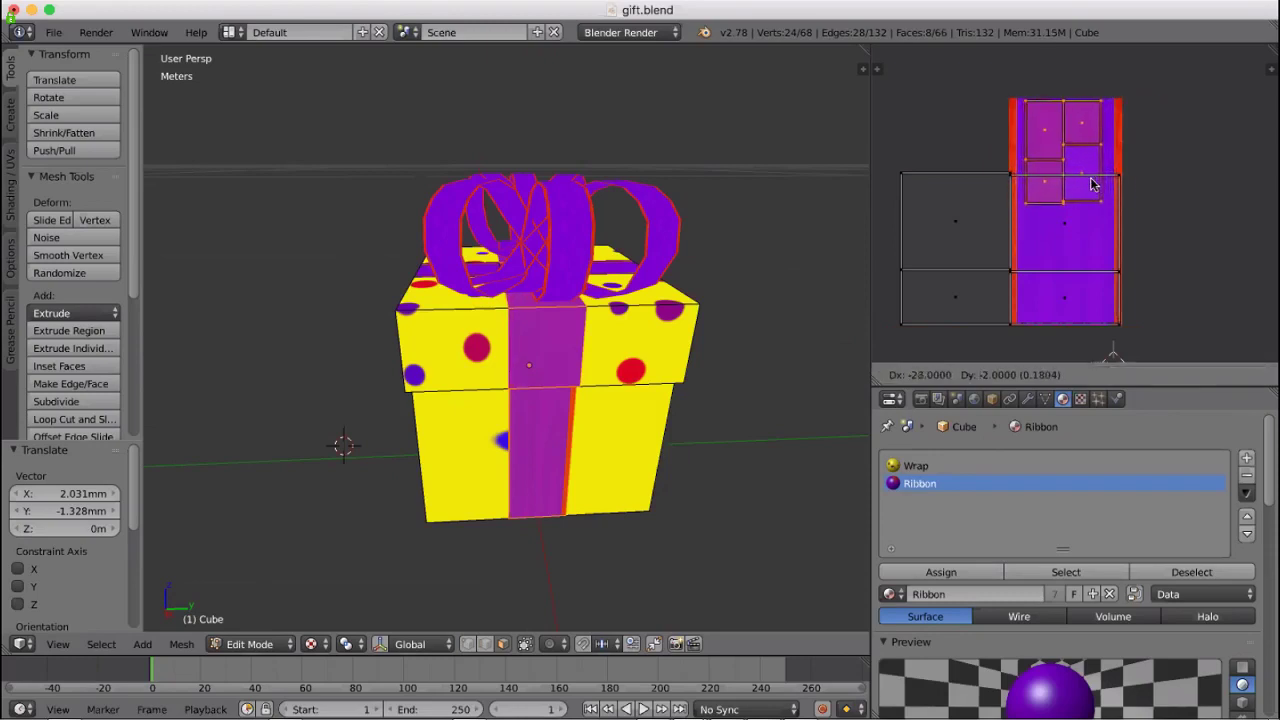
left_click(1093, 181)
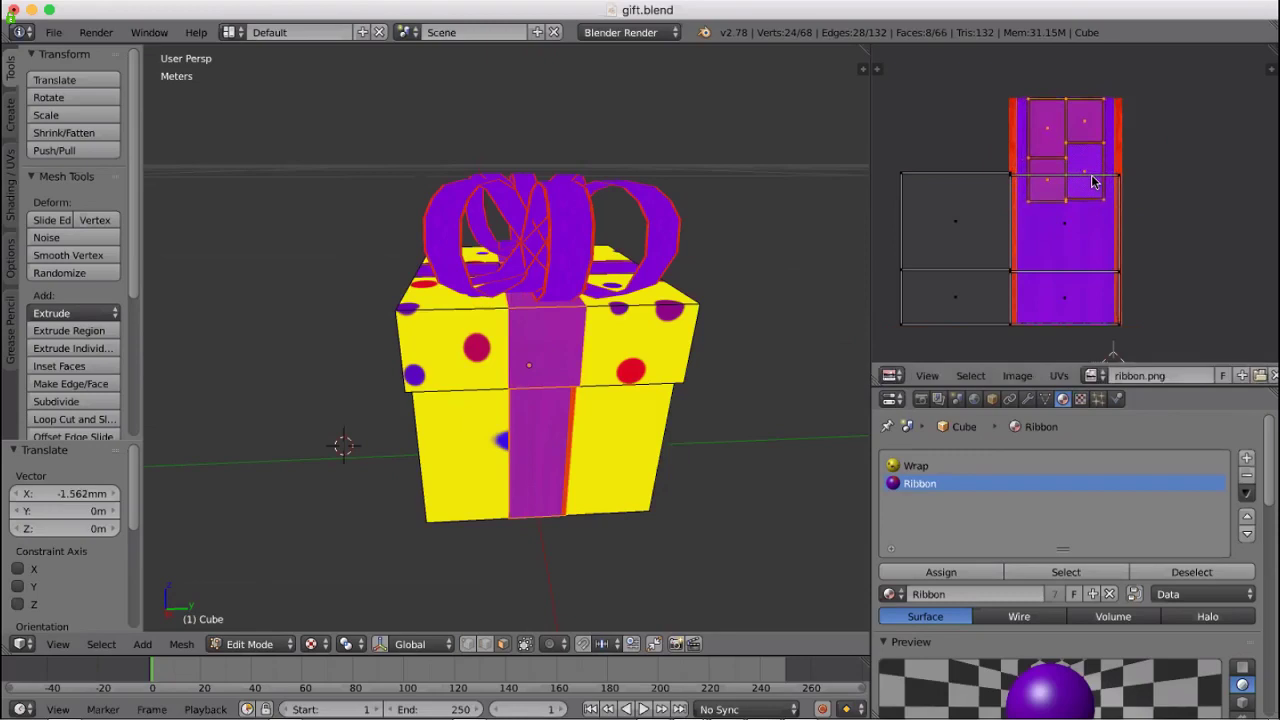
key("s")
key("x")
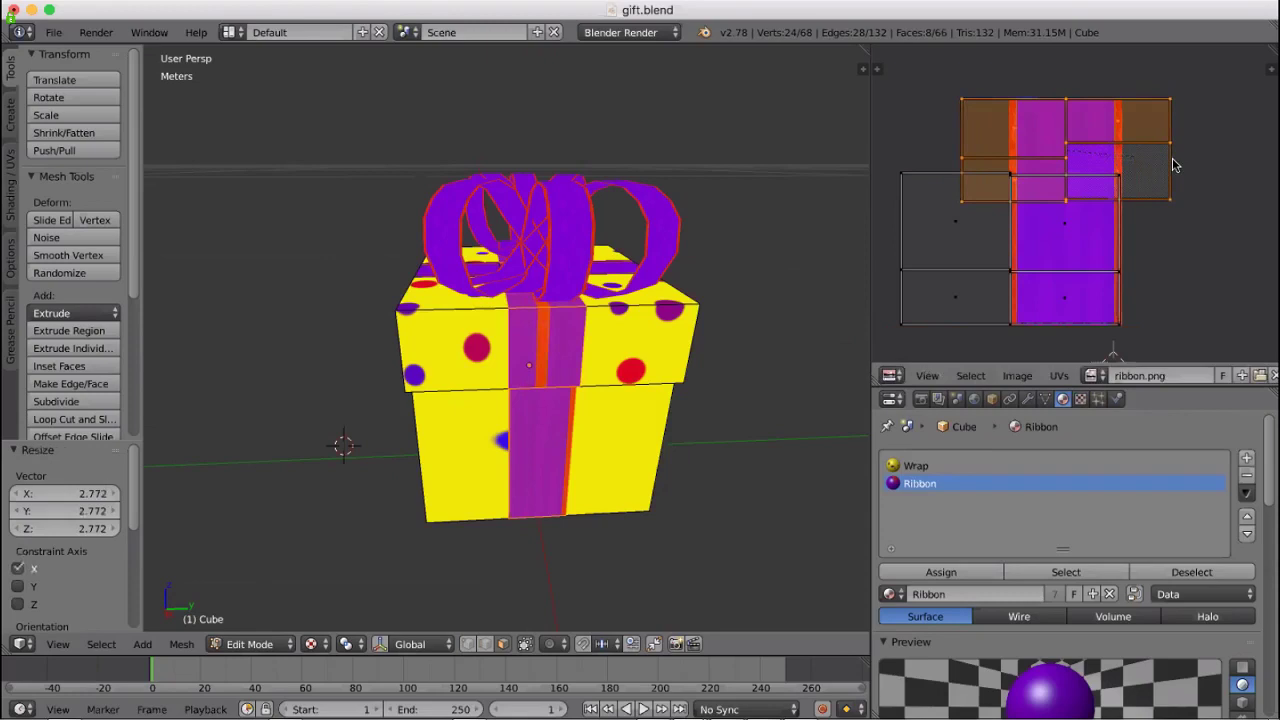
key("g")
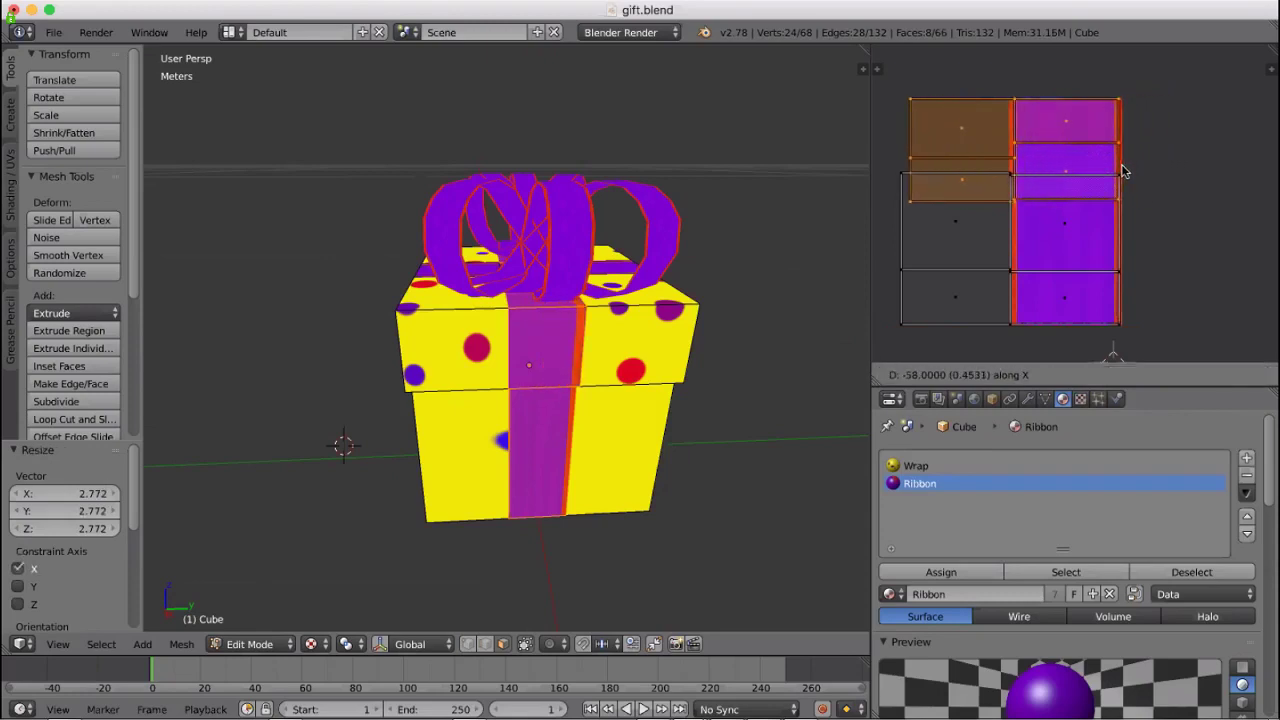
left_click(1121, 172)
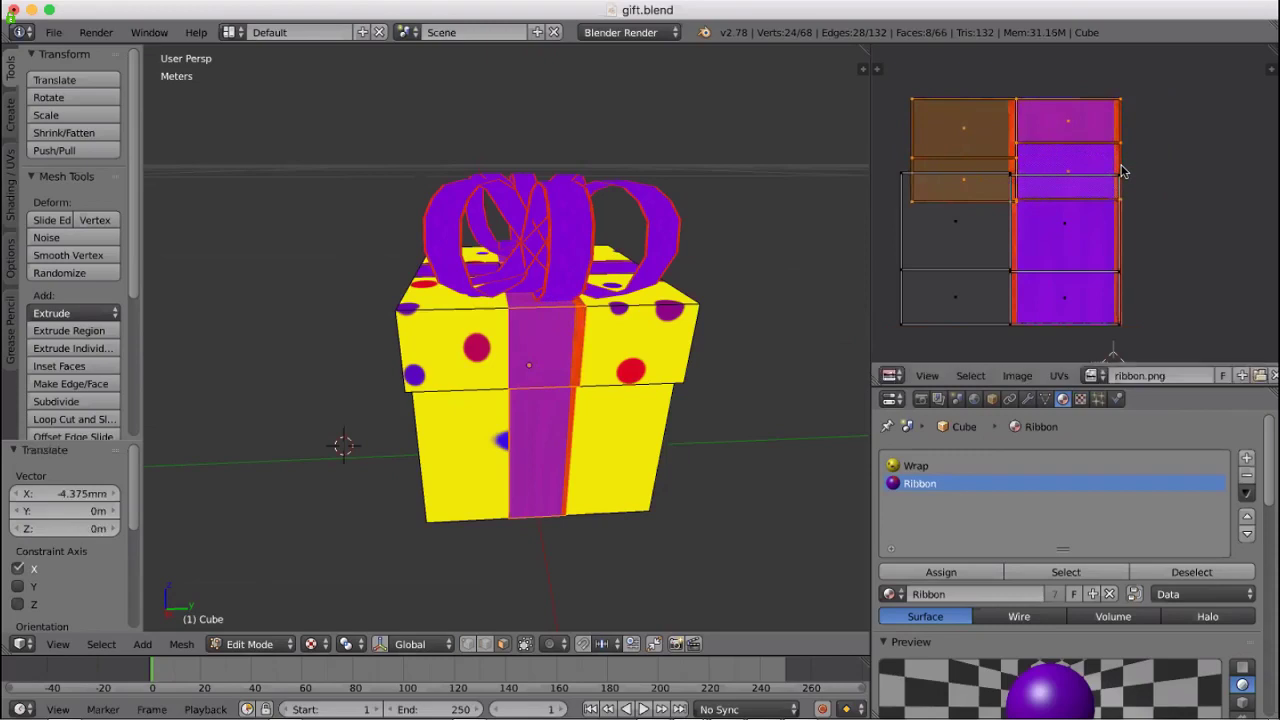
key("s")
left_click(1130, 173)
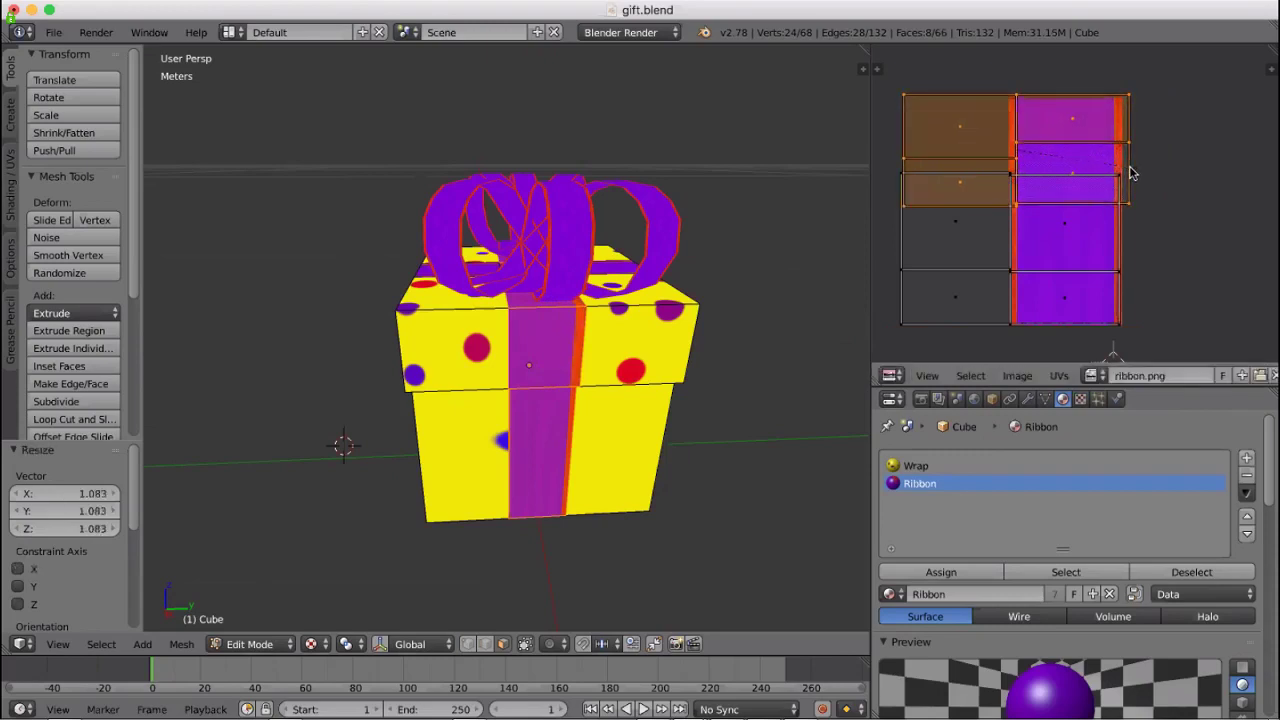
key("g")
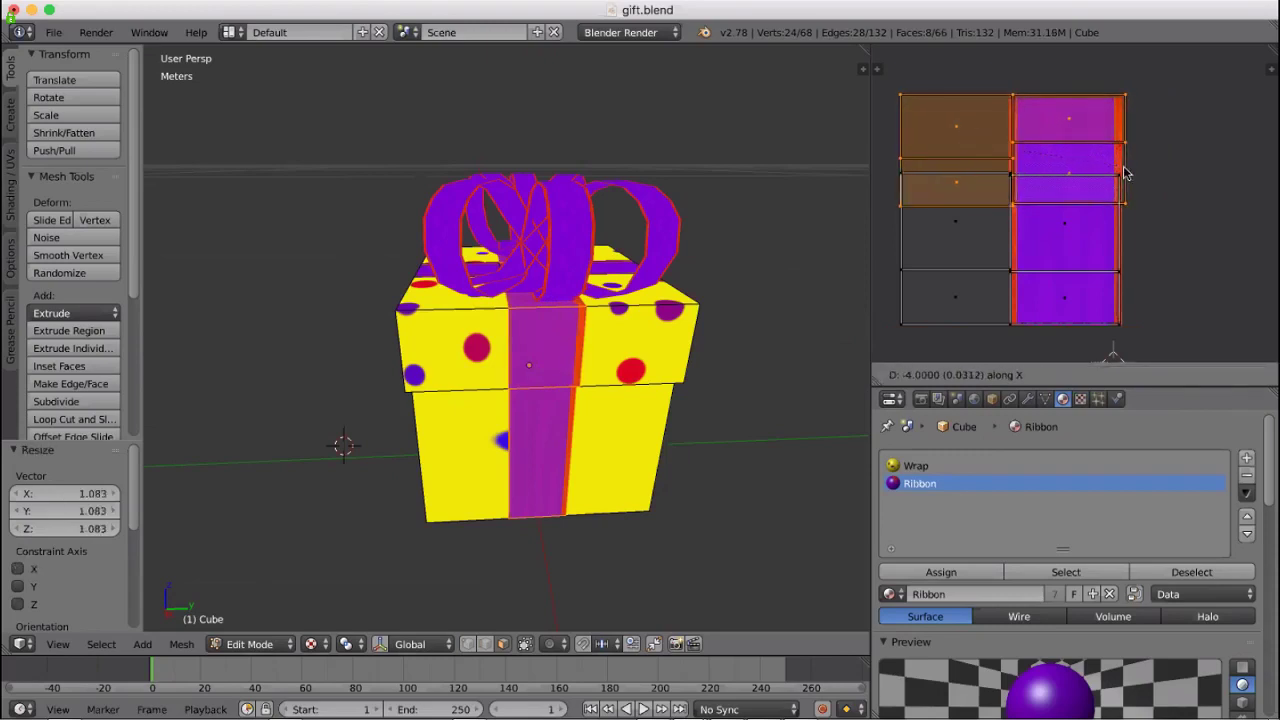
left_click(1122, 173)
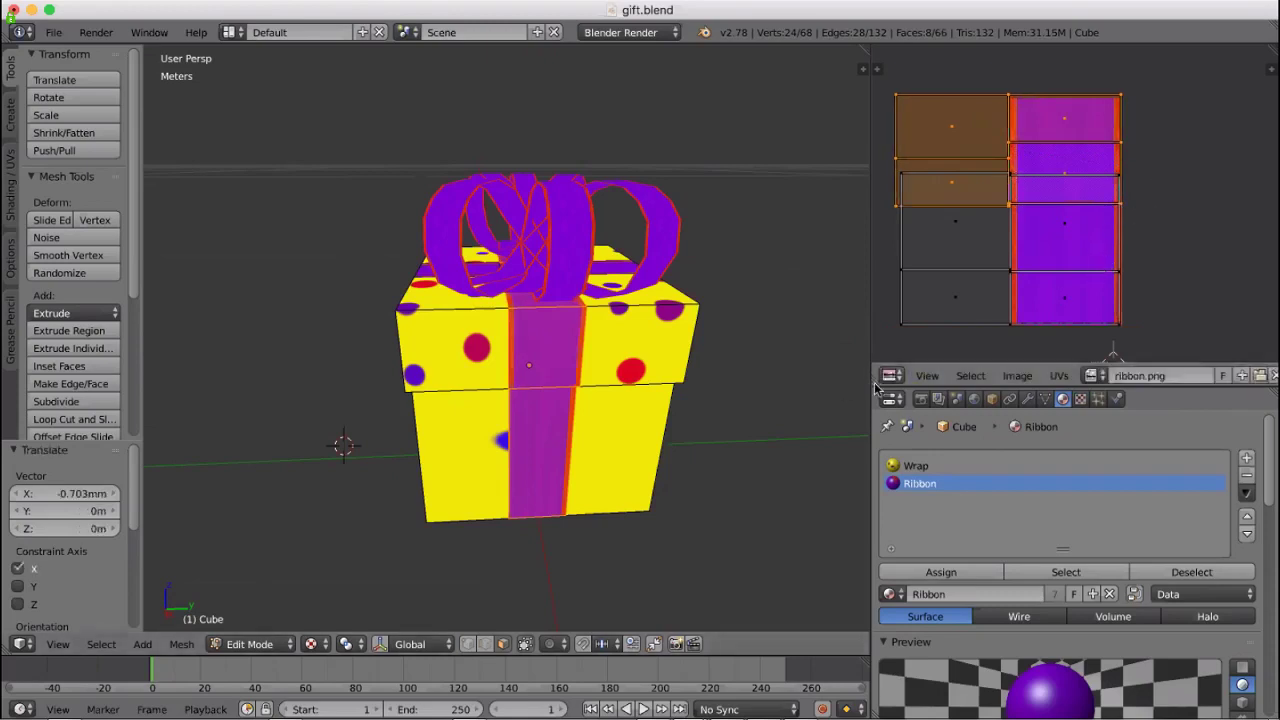
Shrink the ribbon UVs to 0.993
middle_click_drag(731, 371, 670, 396)
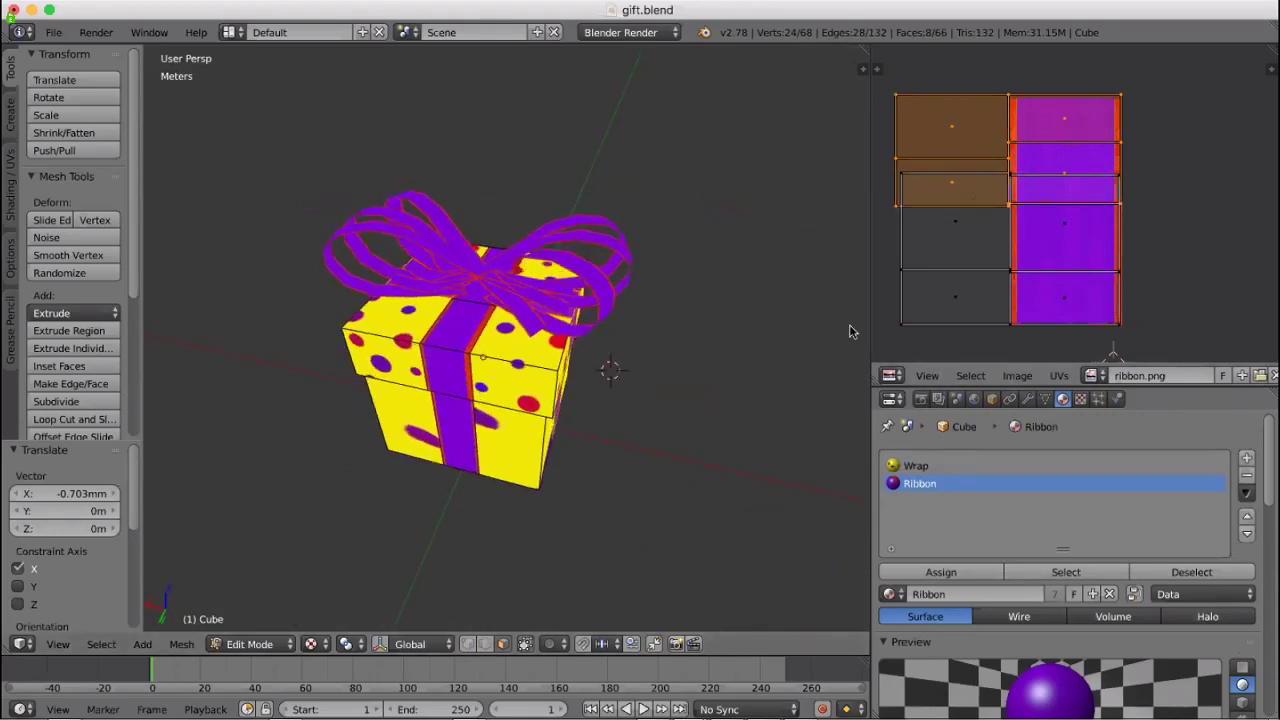
key("s")
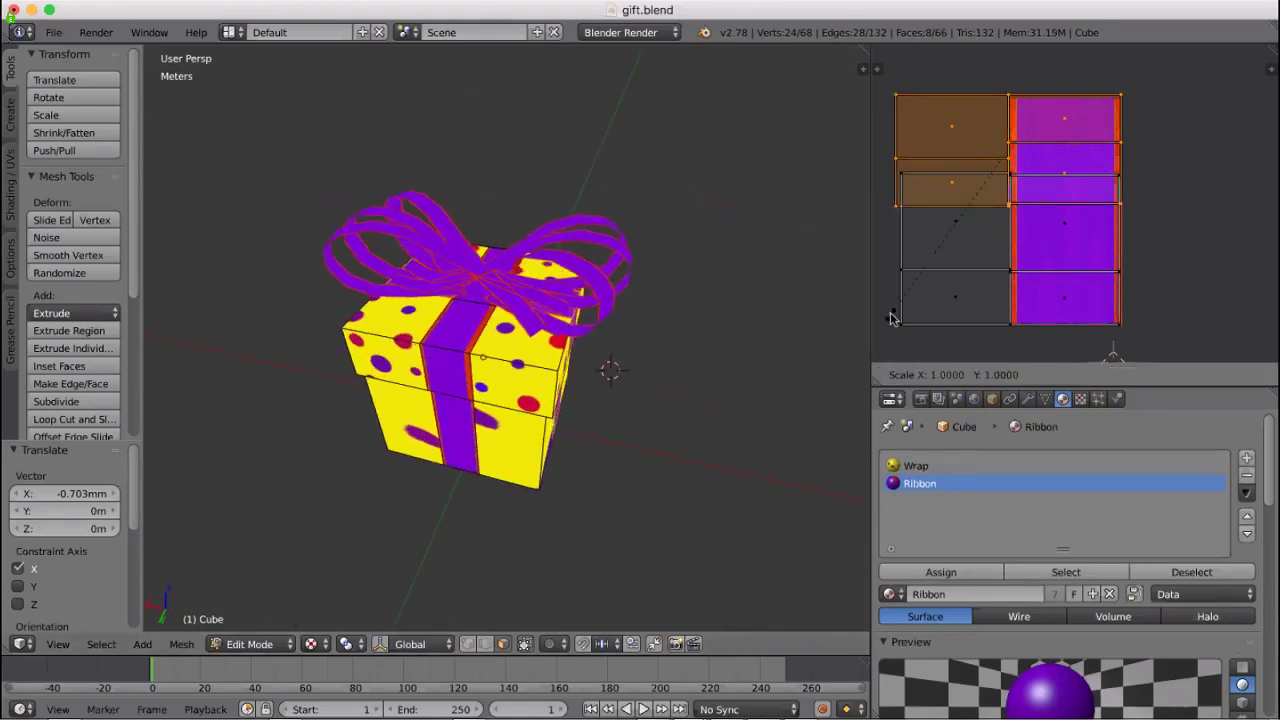
left_click(895, 316)
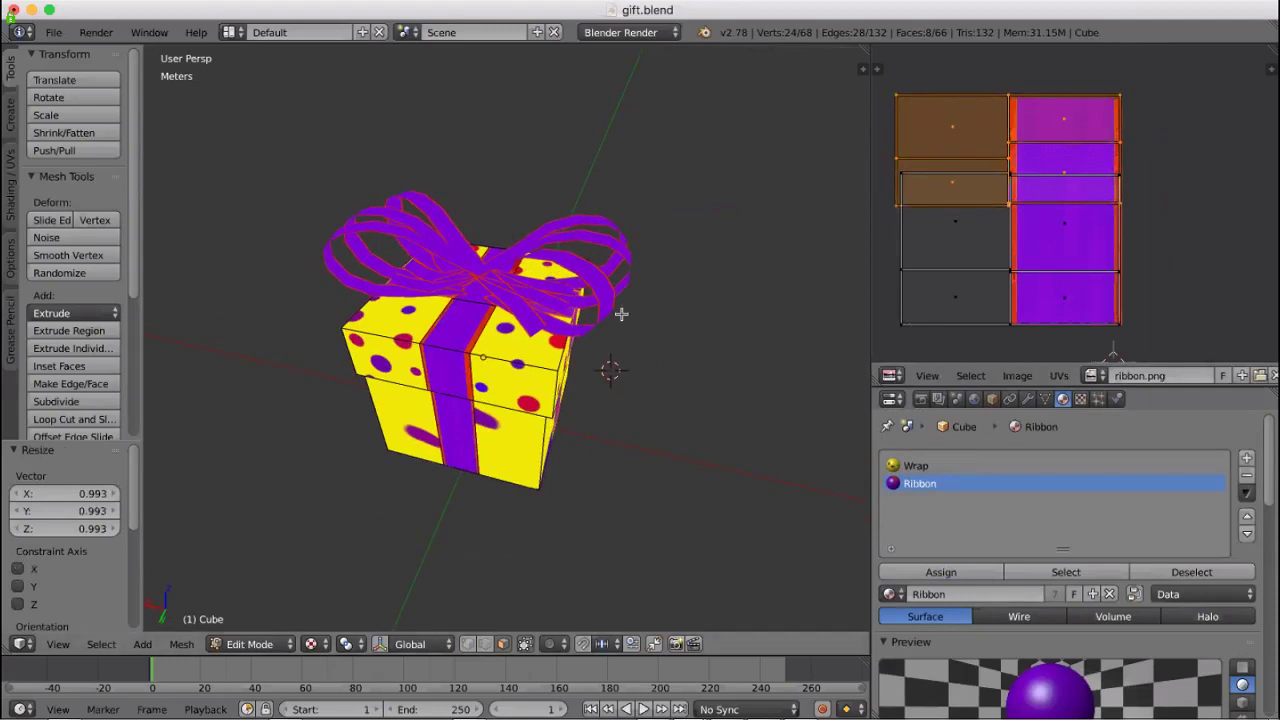
Save over gift.blend and inspect the gift from front and top-down views
key("ctrl+s")
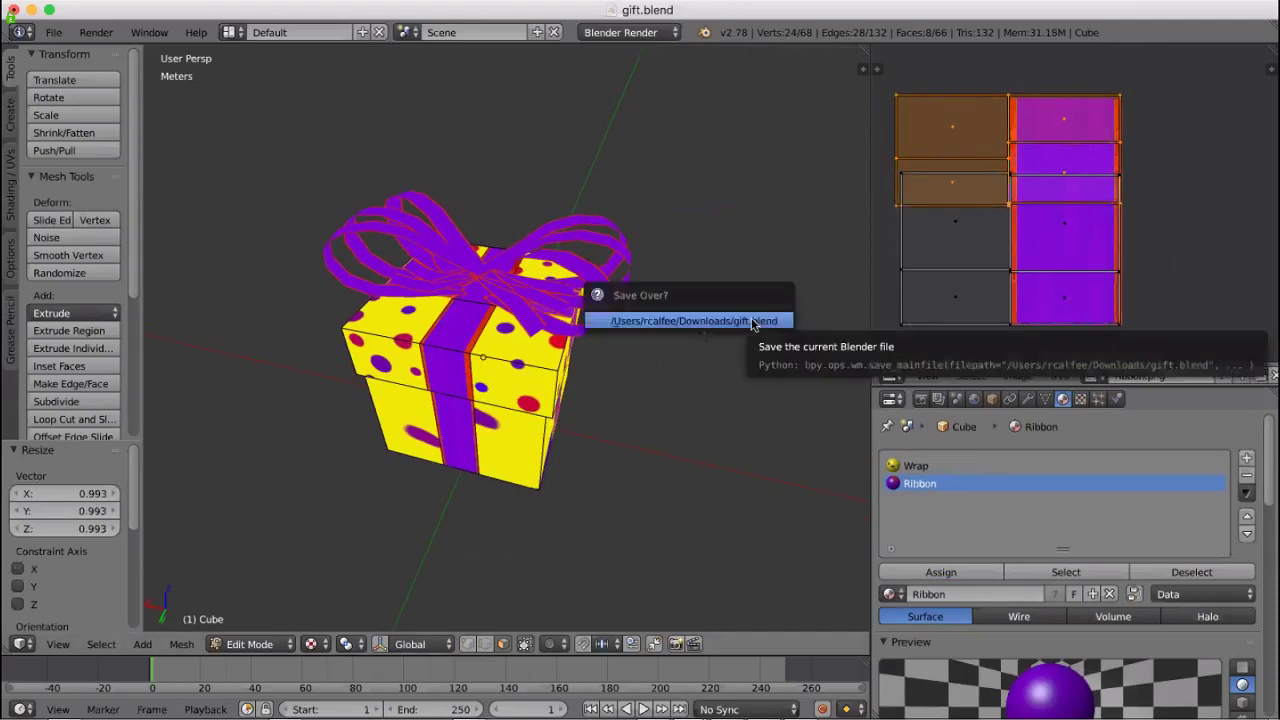
left_click(697, 318)
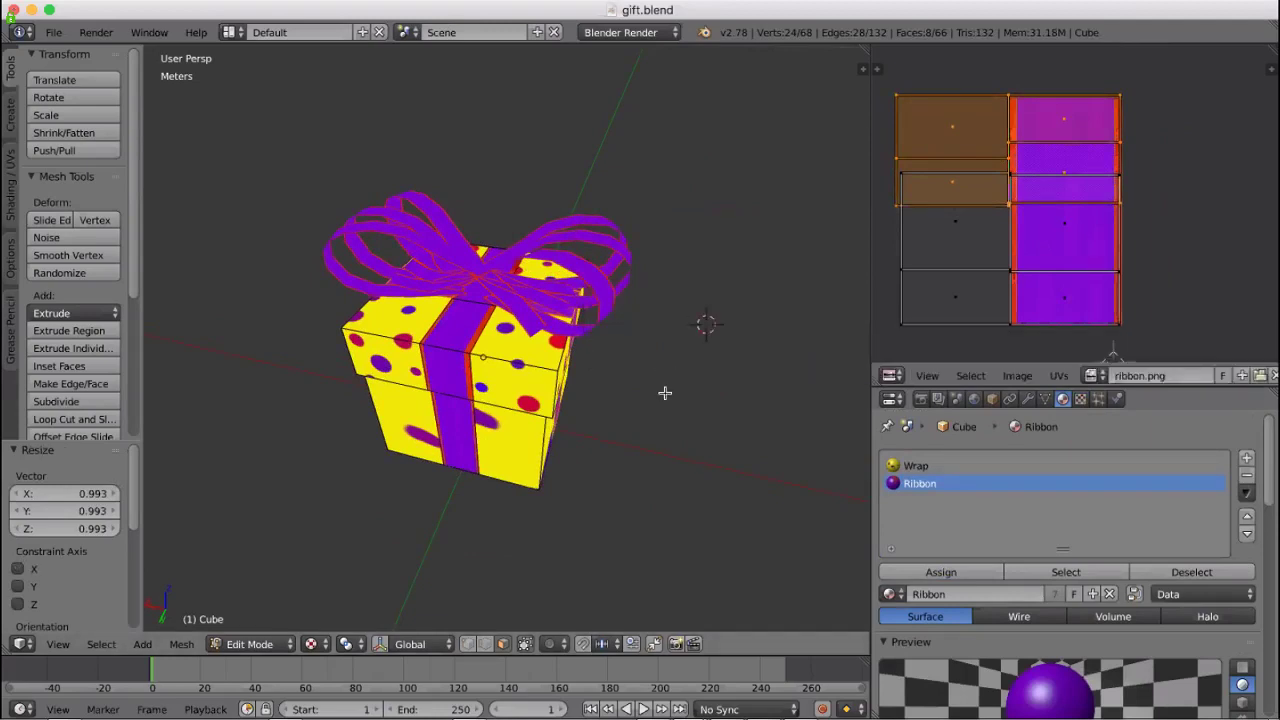
middle_click_drag(663, 391, 820, 382)
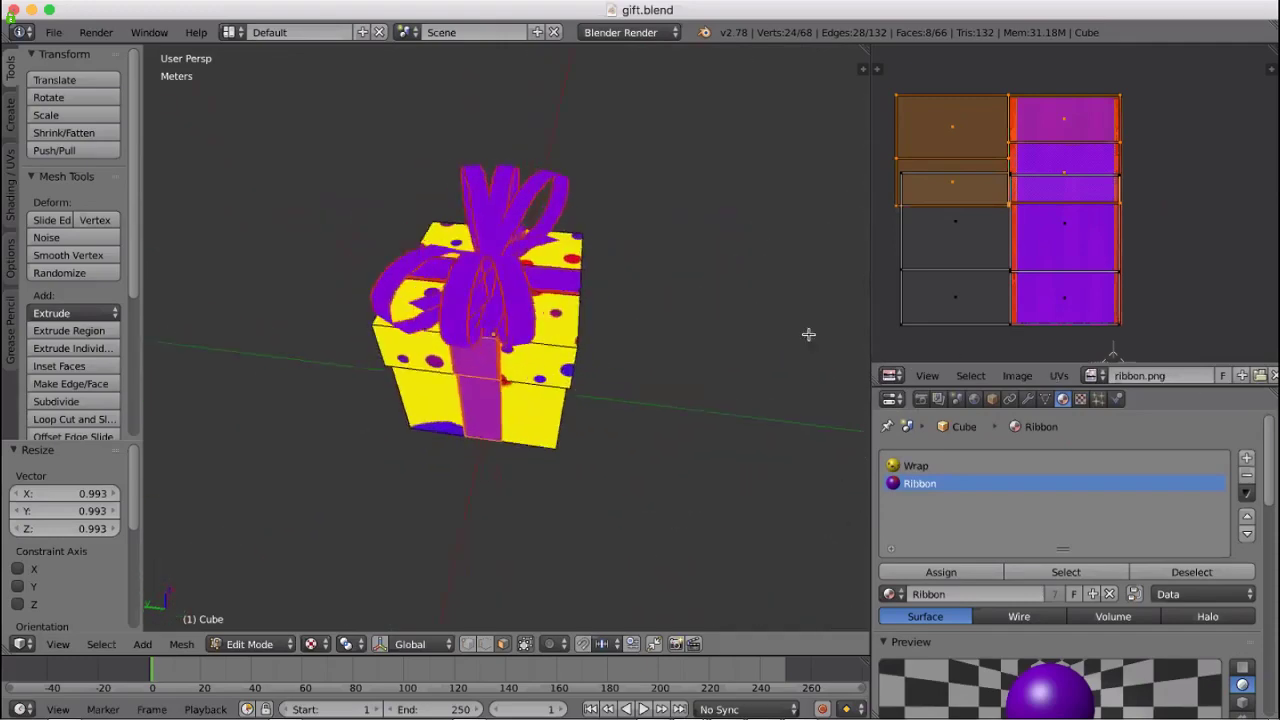
middle_click_drag(808, 334, 489, 370)
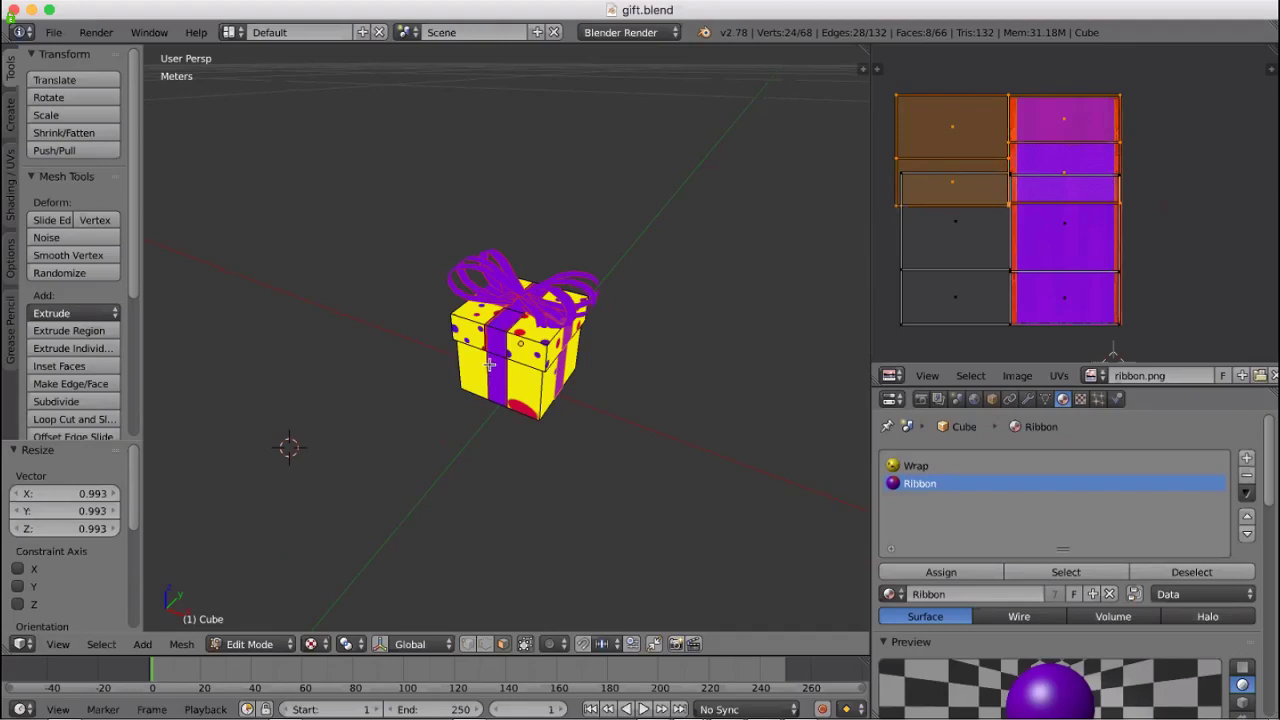
scroll(630, 371, "up", 7)
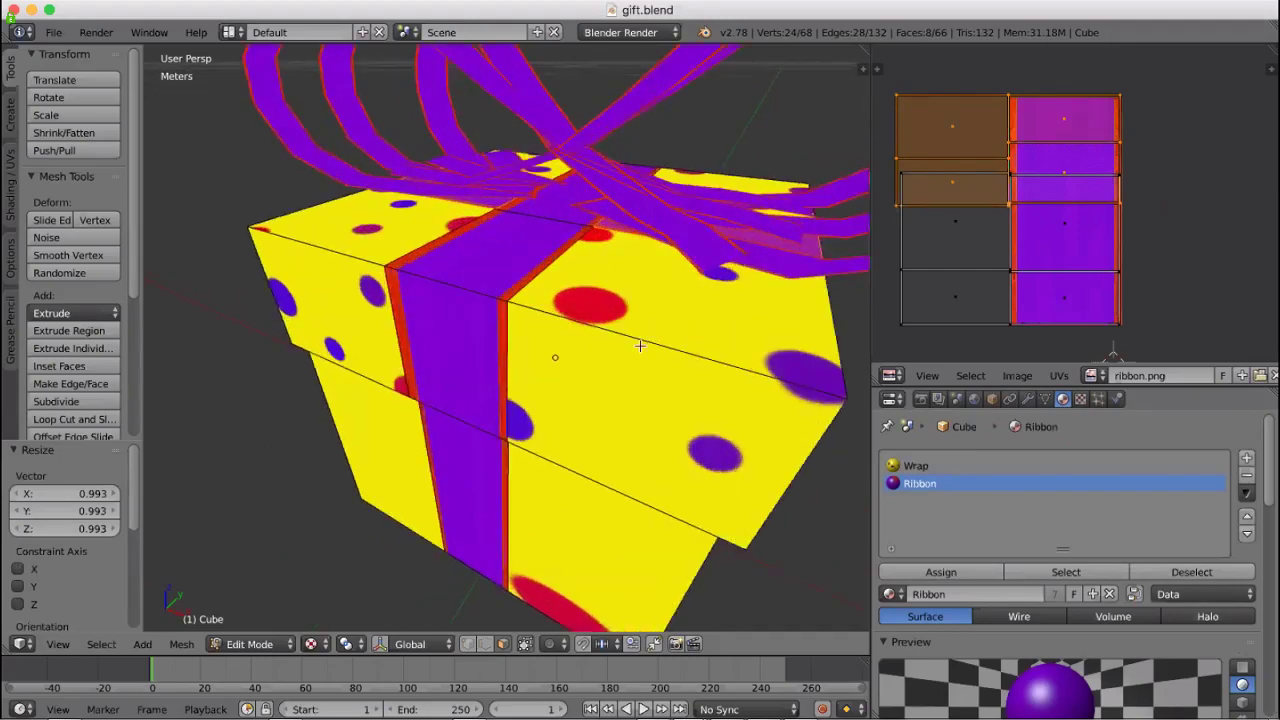
middle_click_drag(631, 284, 337, 257)
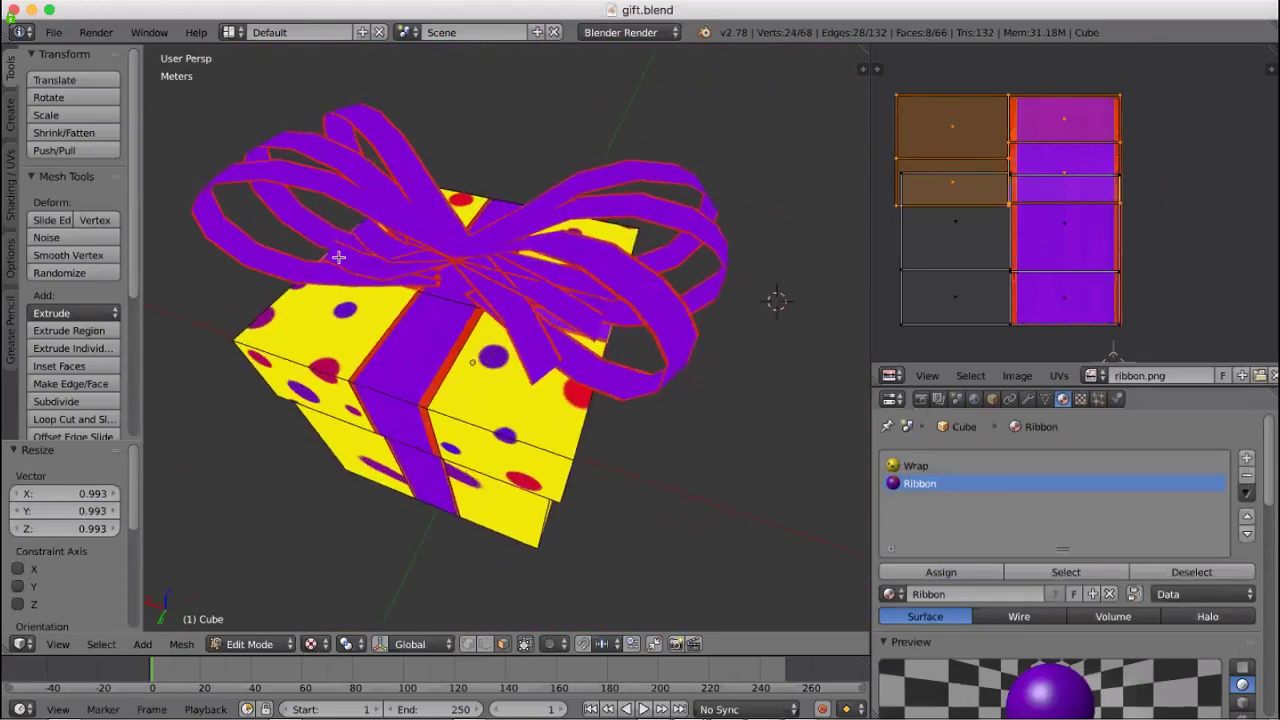
middle_click_drag(122, 681, 150, 651)
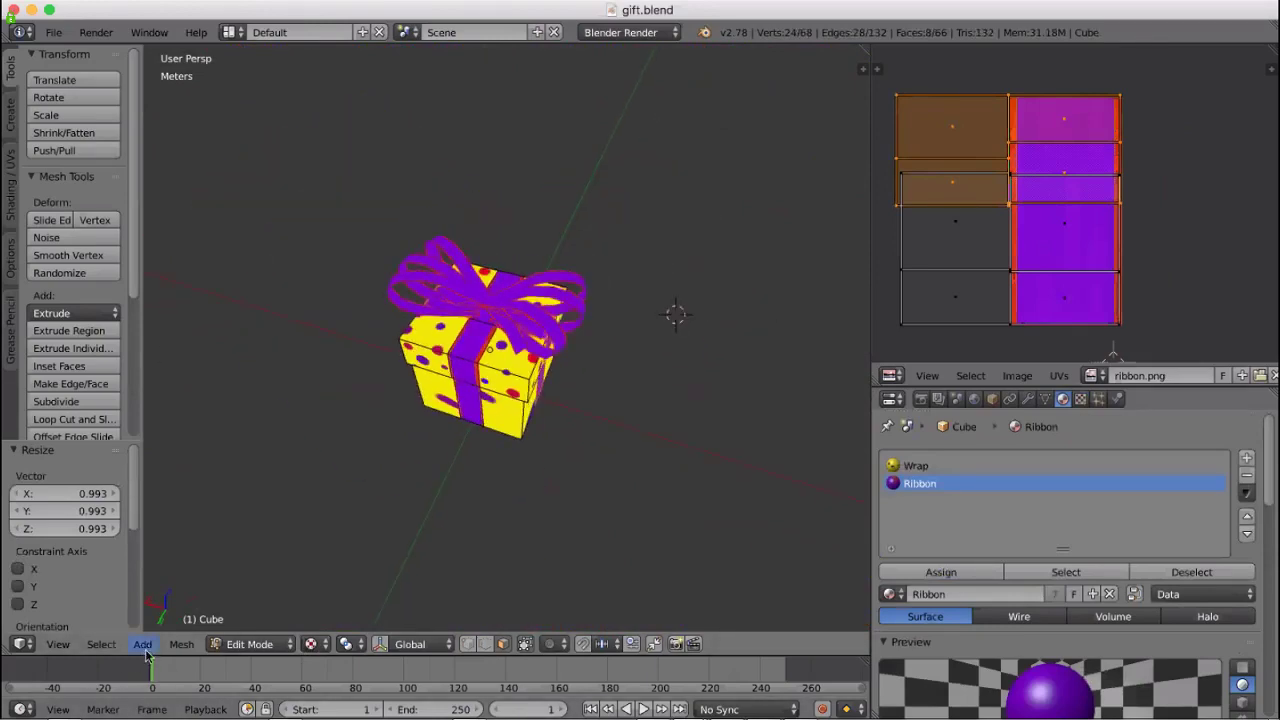
Return to Object Mode and add a point lamp to the scene
left_click(249, 644)
left_click(260, 624)
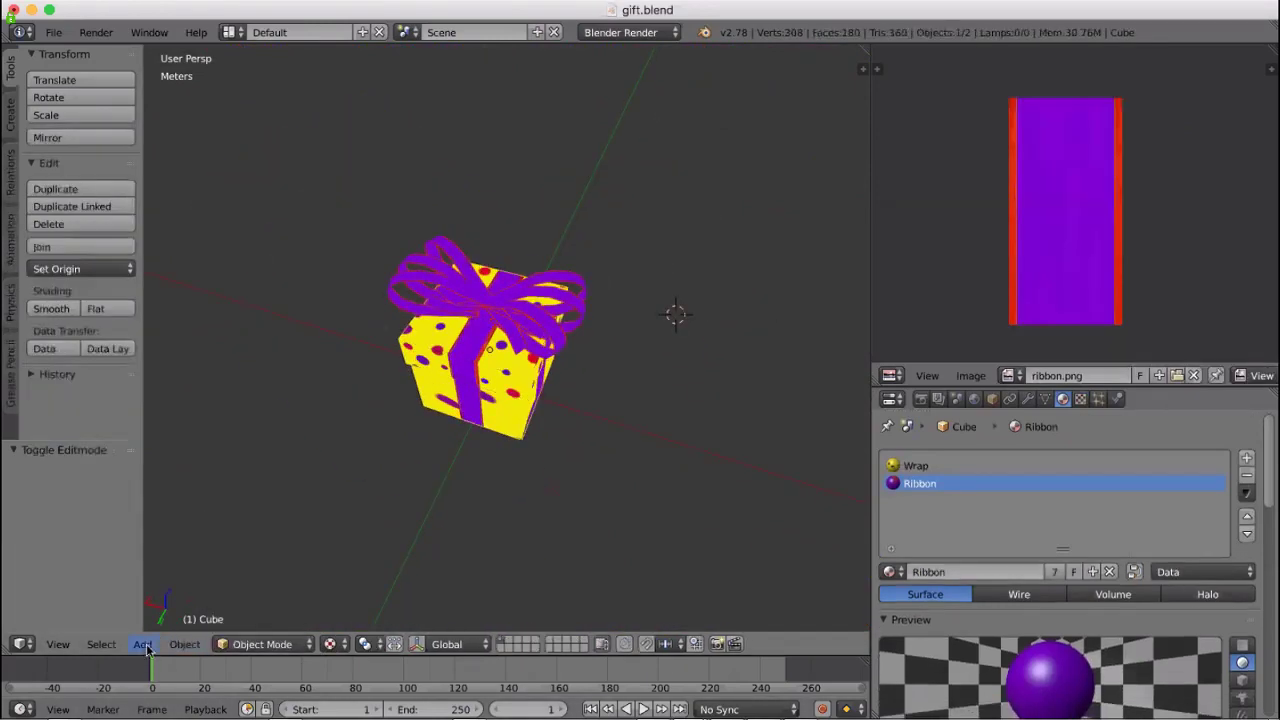
left_click(143, 645)
scroll(270, 538, "down", 2)
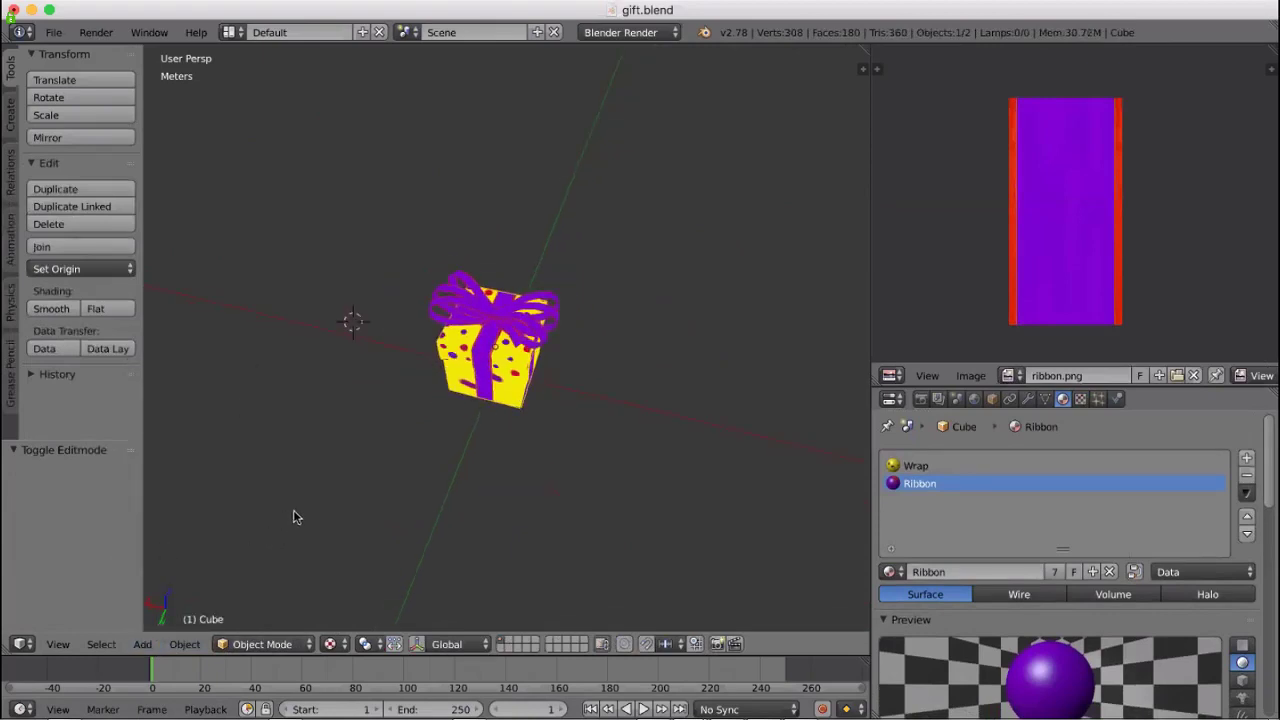
middle_click_drag(295, 517, 151, 655)
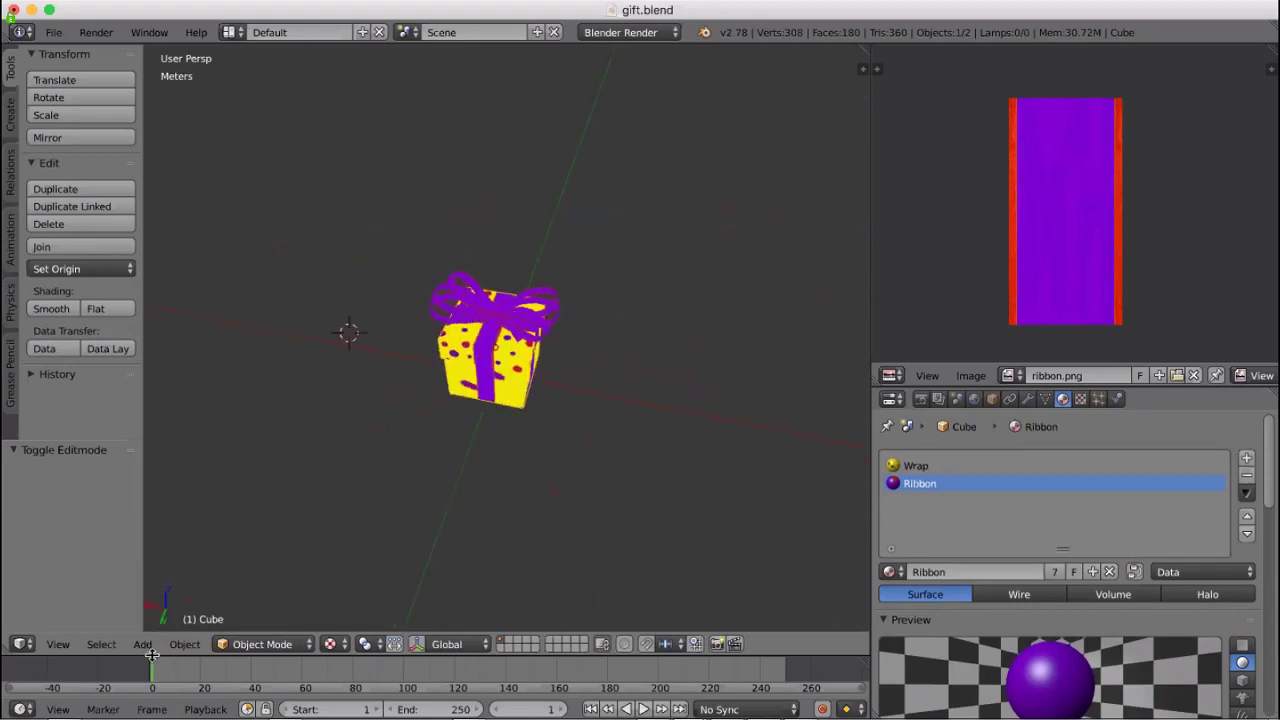
left_click(143, 645)
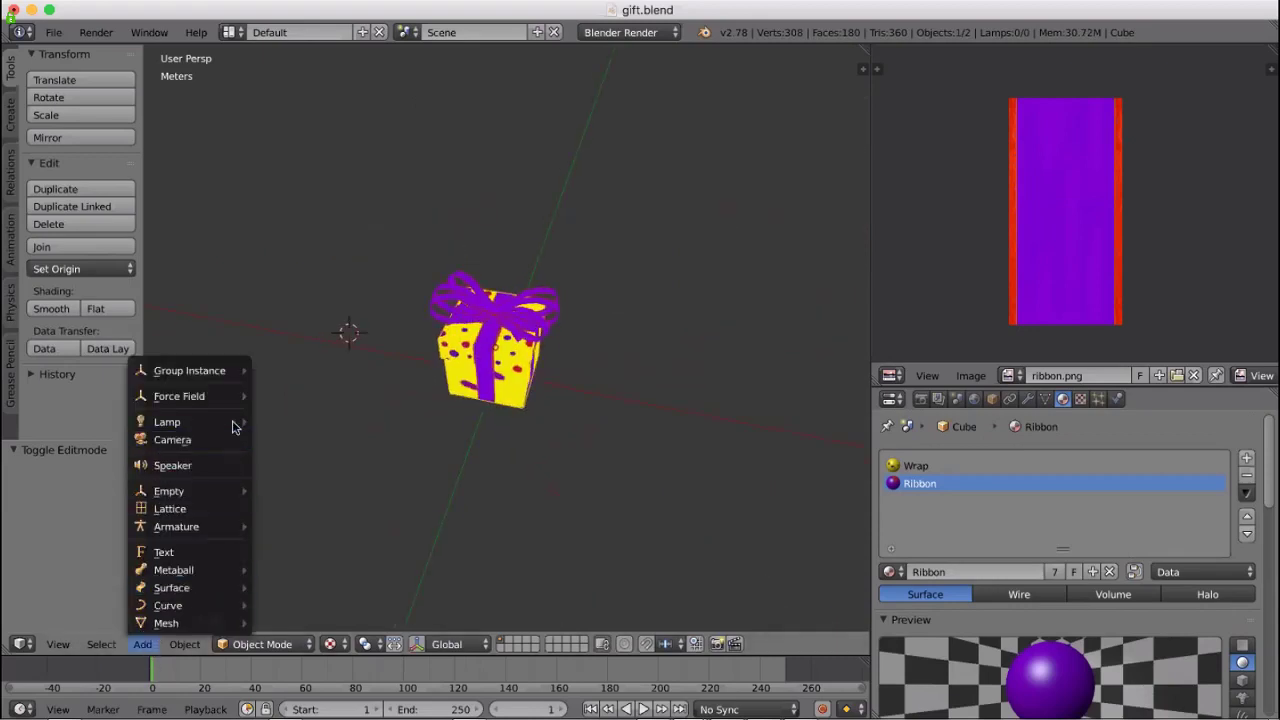
mouse_move(233, 427)
left_click(290, 421)
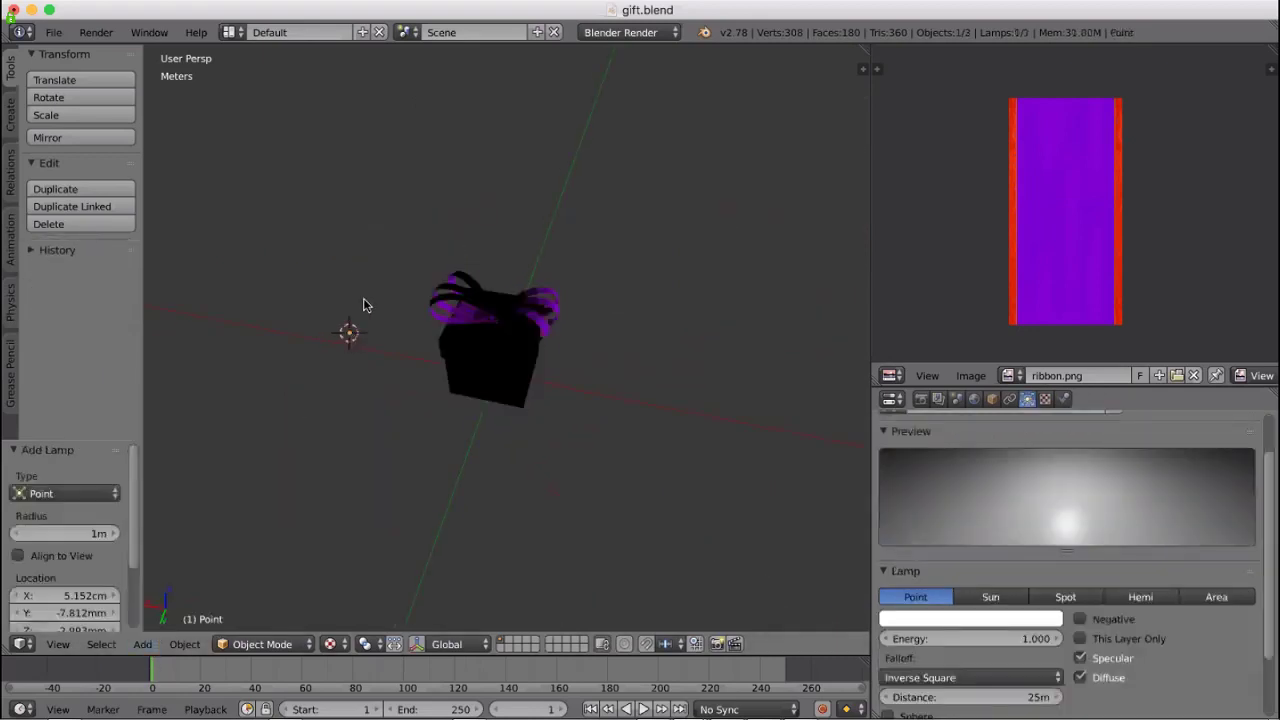
Switch the viewport to Rendered shading and set the lamp falloff distance to 25.02m
left_click(337, 646)
left_click(372, 528)
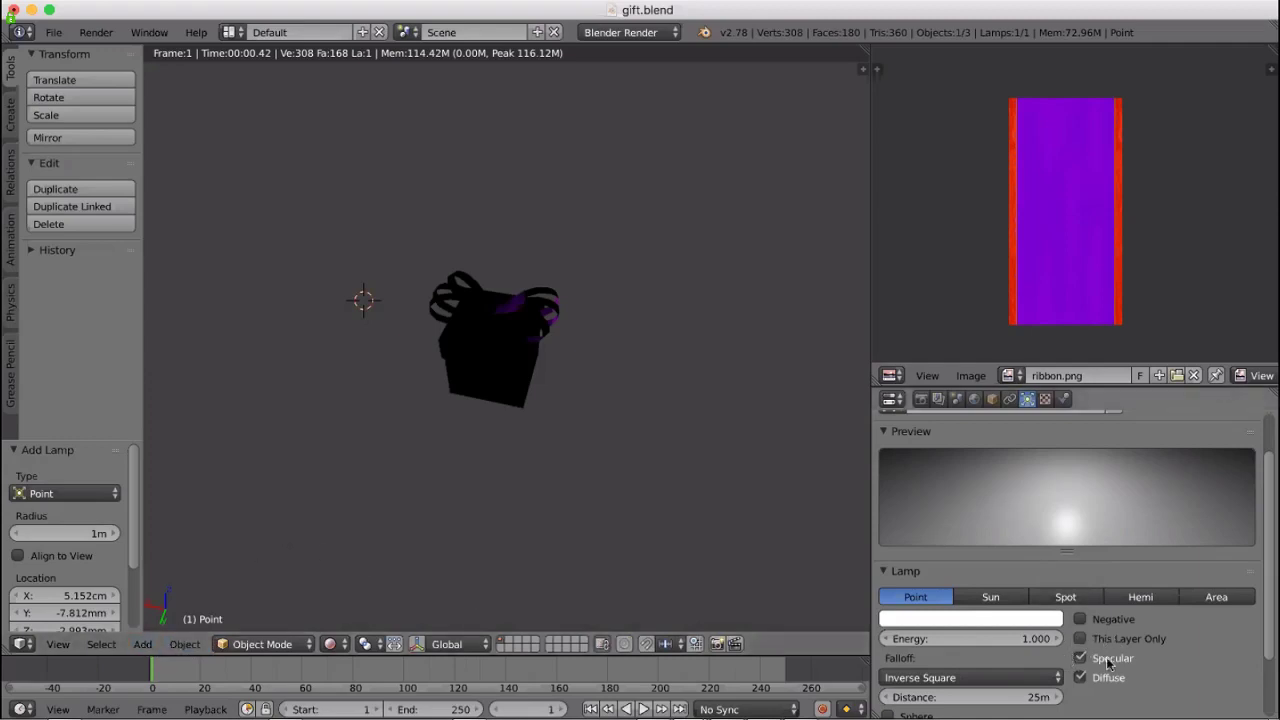
scroll(1108, 663, "down", 2)
scroll(1107, 655, "down", 1)
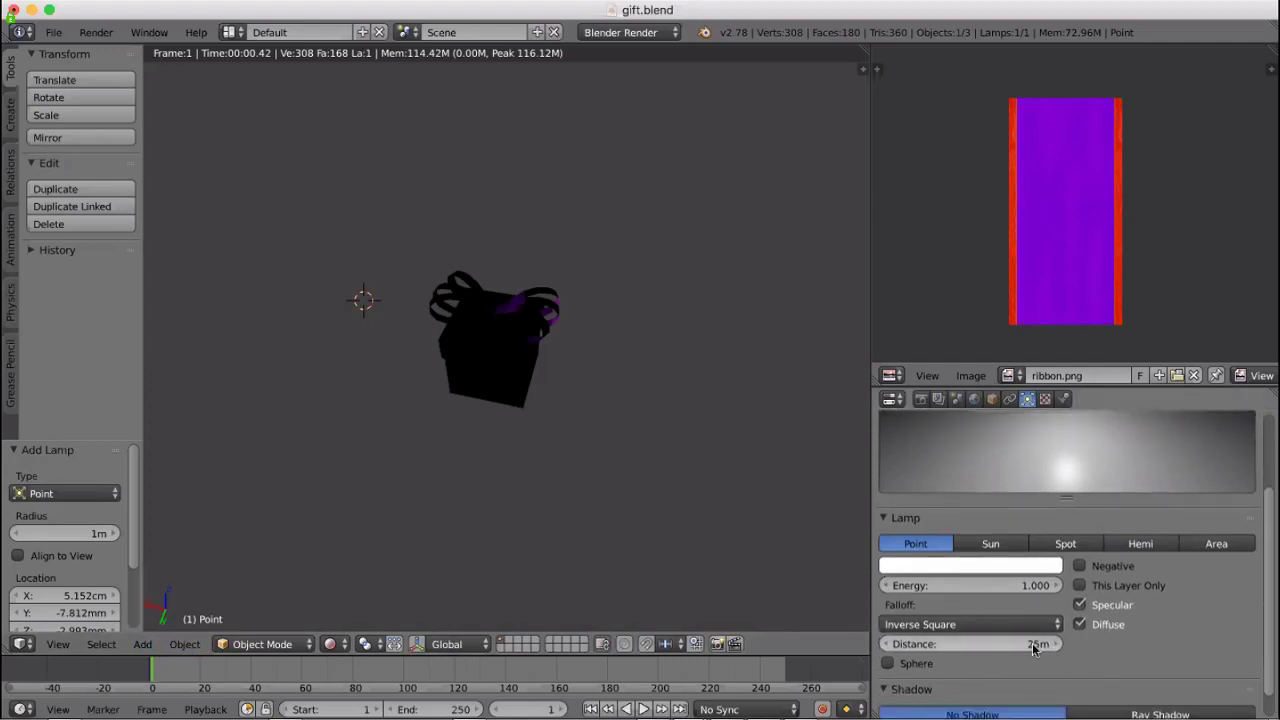
left_click_drag(1000, 644, 1006, 644)
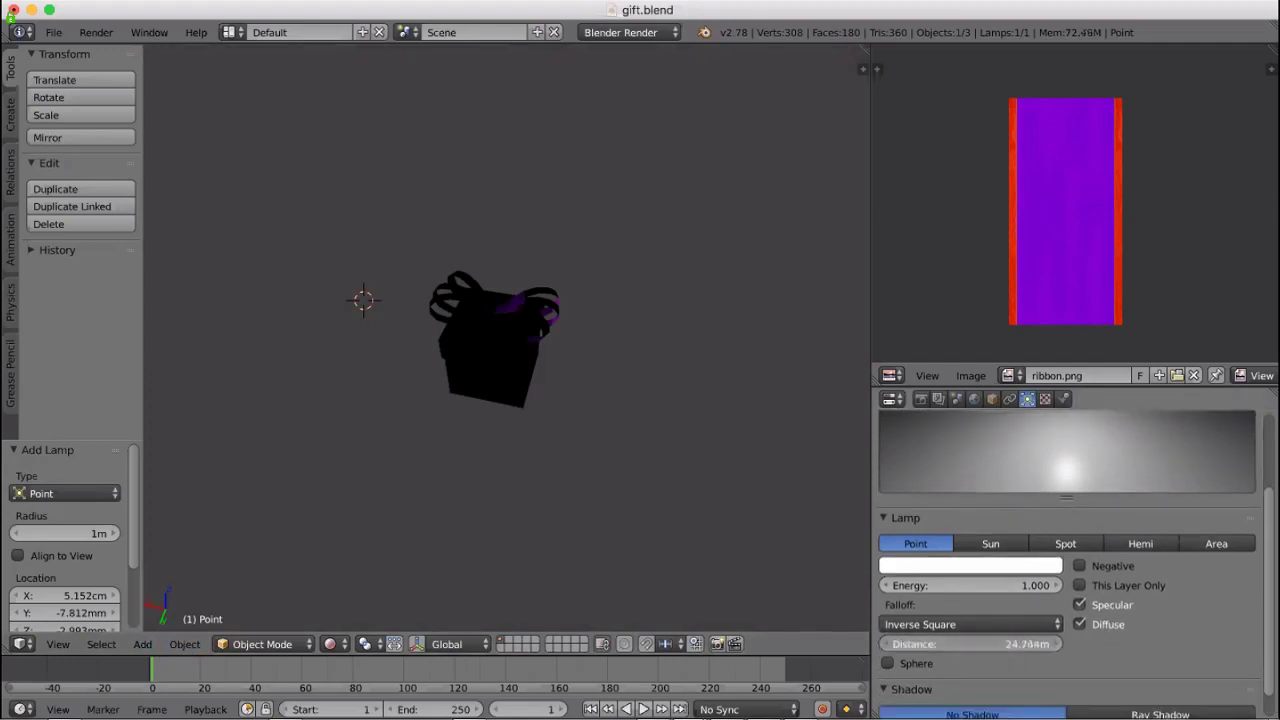
left_click_drag(1013, 644, 1010, 644)
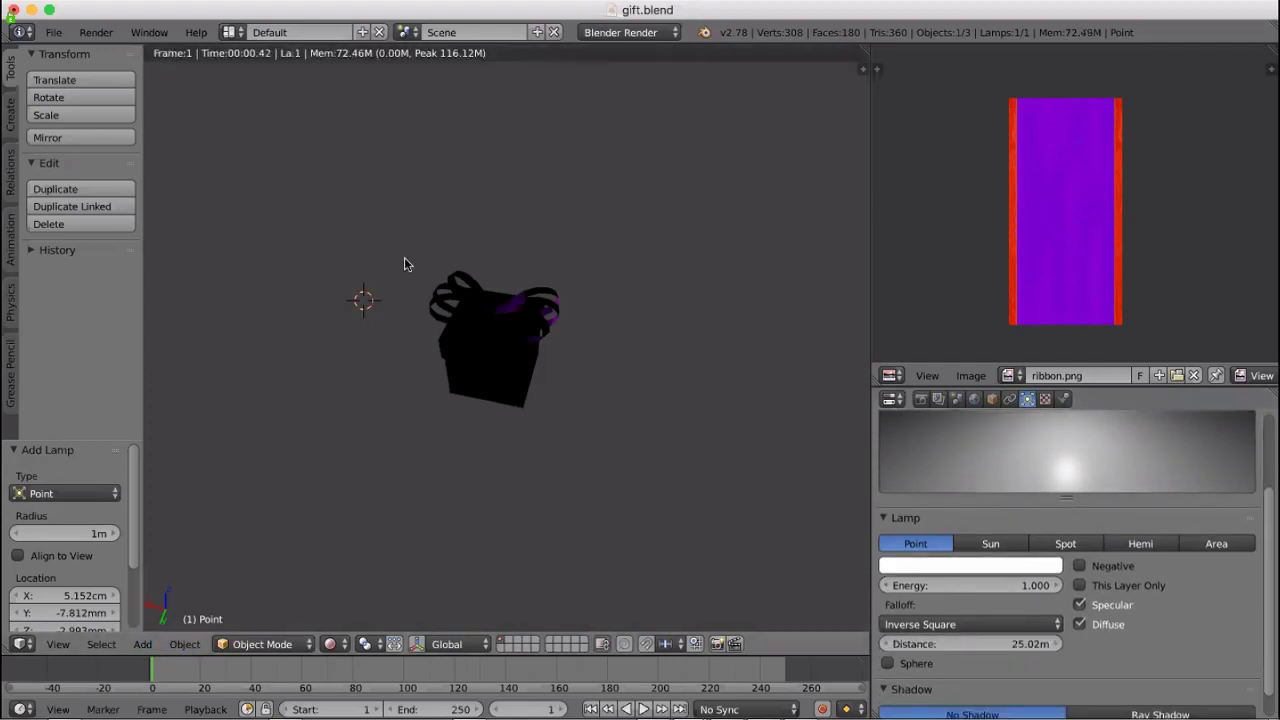
Orbit and zoom around the rendered gift box to check the lighting
scroll(400, 330, "up", 6)
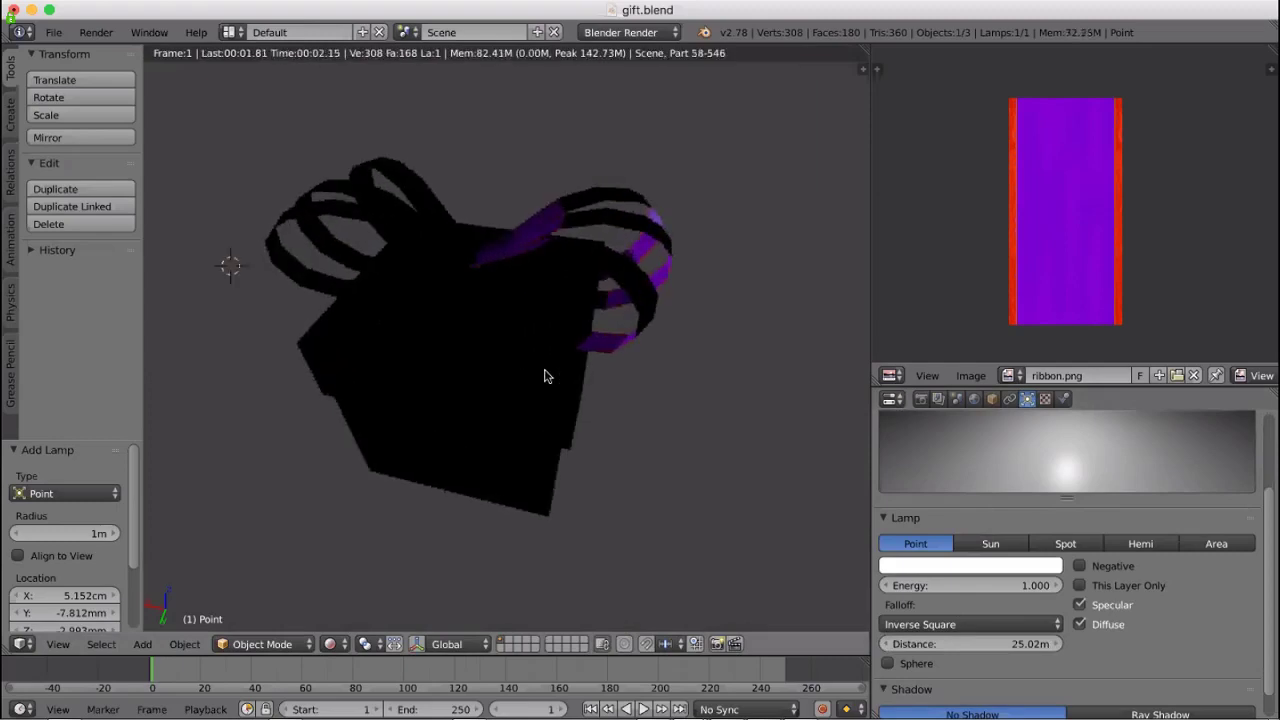
mouse_move(543, 371)
middle_mouse_down()
mouse_move(603, 371)
mouse_move(526, 400)
mouse_move(399, 417)
mouse_move(491, 434)
mouse_move(446, 400)
mouse_move(395, 397)
mouse_move(421, 390)
mouse_move(398, 370)
mouse_move(371, 374)
mouse_move(448, 385)
mouse_move(514, 418)
middle_mouse_up()
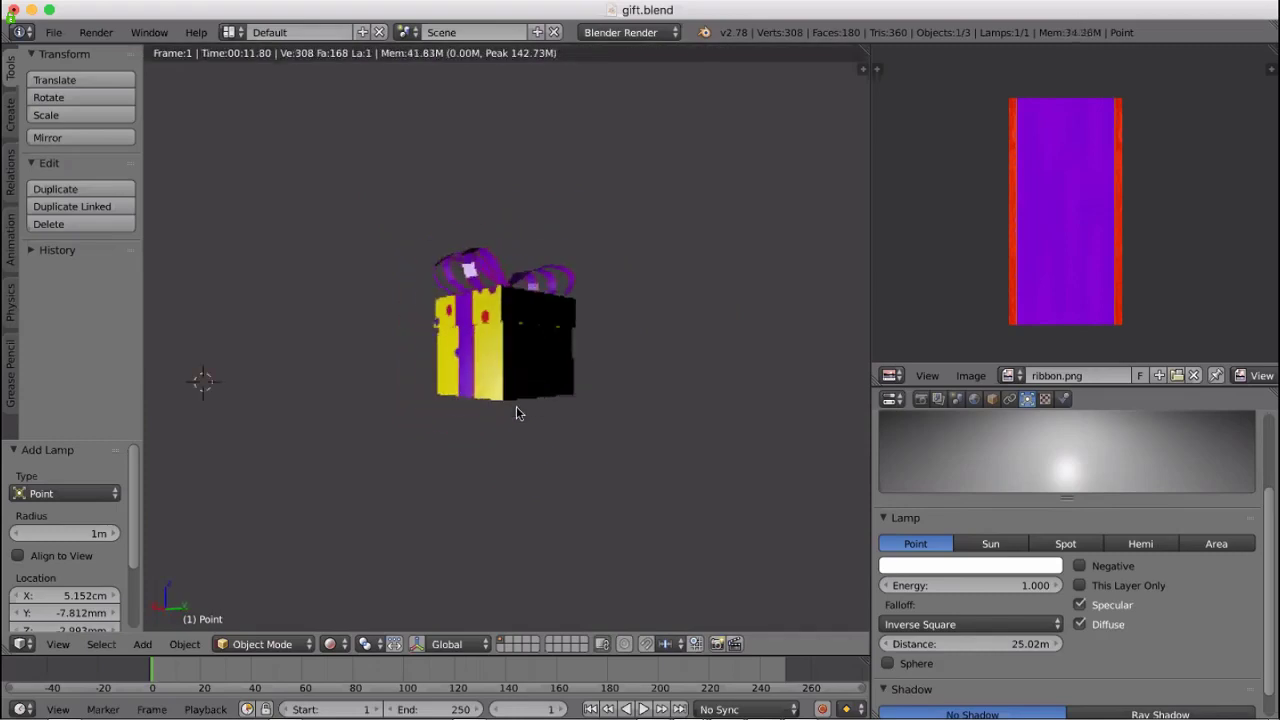
scroll(523, 406, "up", 2)
middle_click_drag(512, 372, 538, 470)
scroll(537, 470, "down", 6)
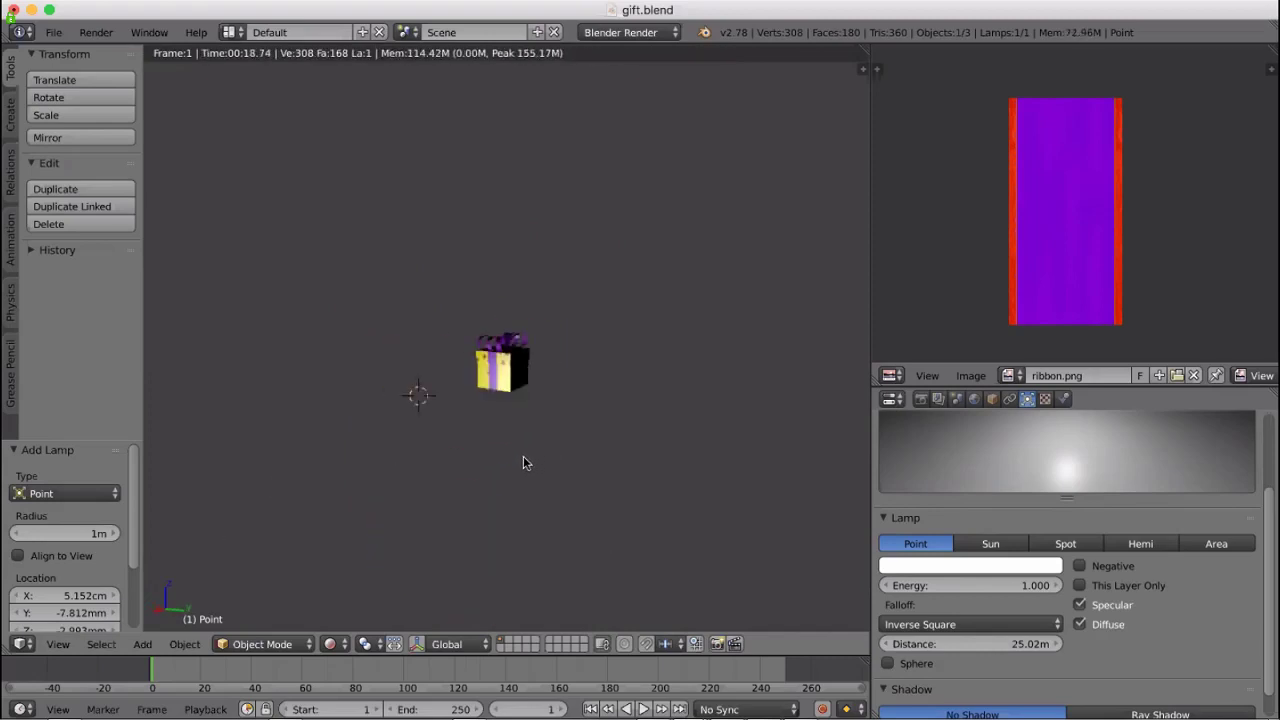
Switch viewport shading to Texture and move the lamp just above the gift box
left_click(337, 646)
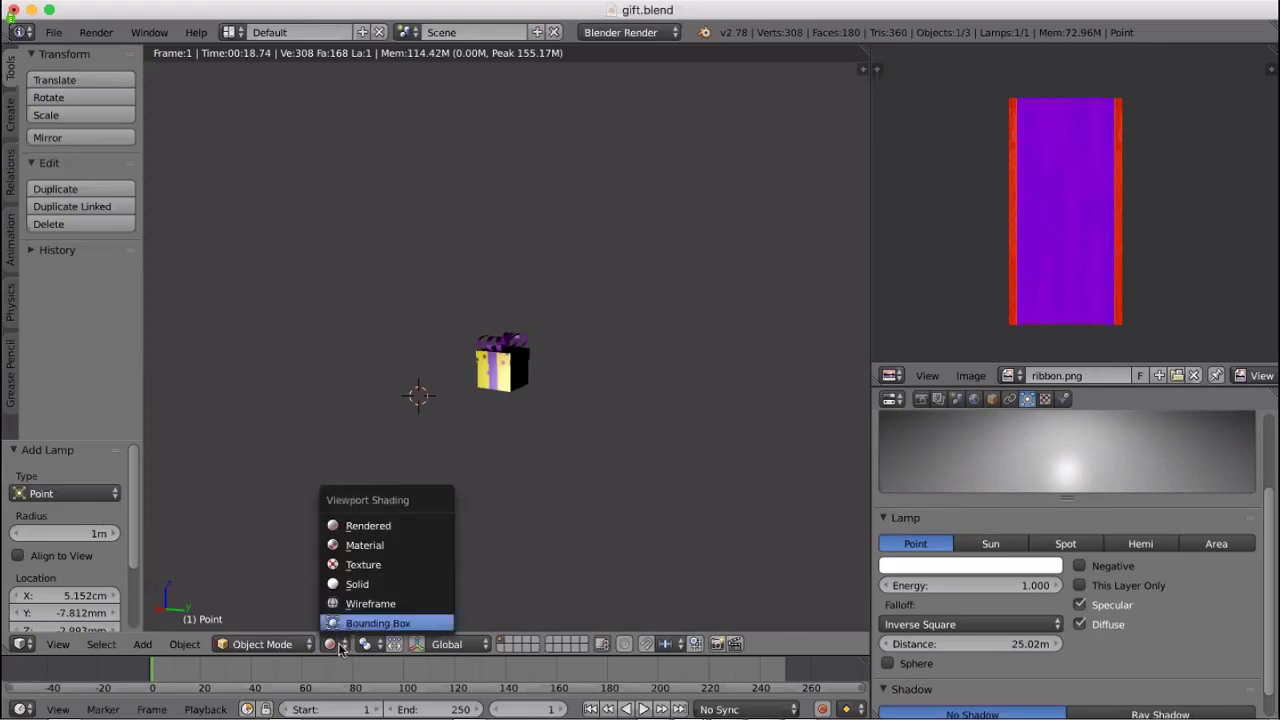
left_click(378, 560)
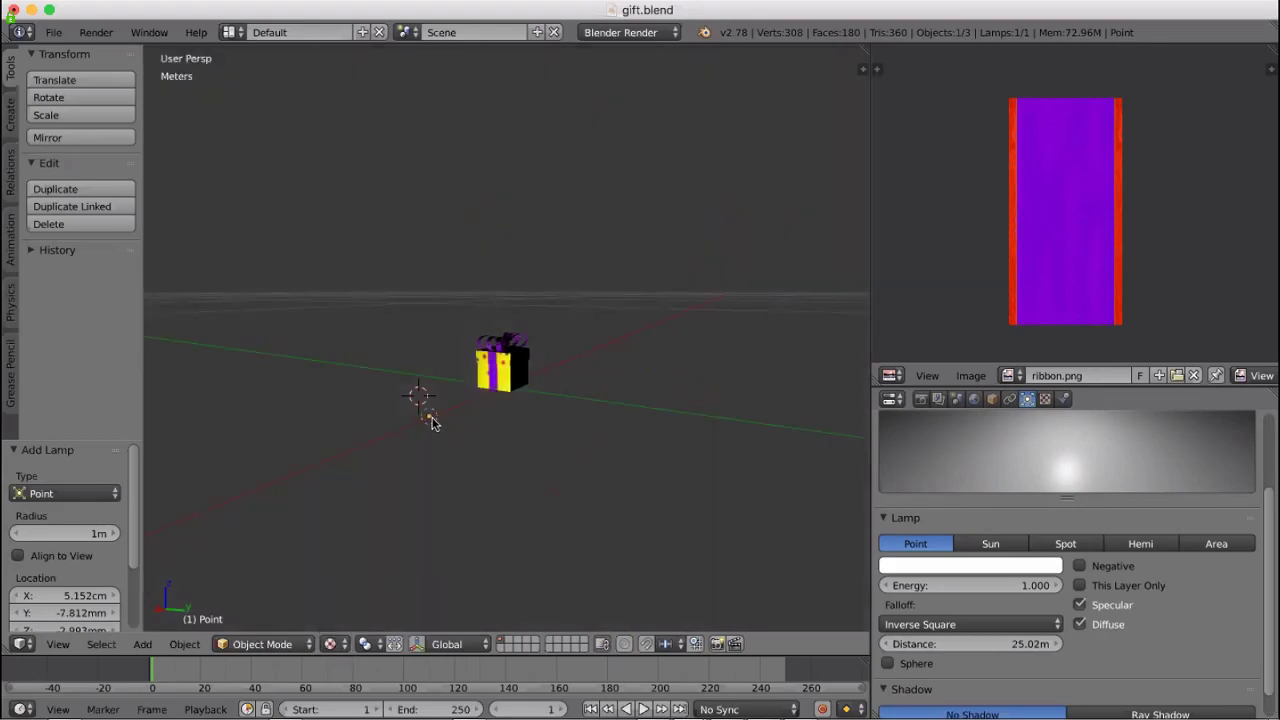
key("g")
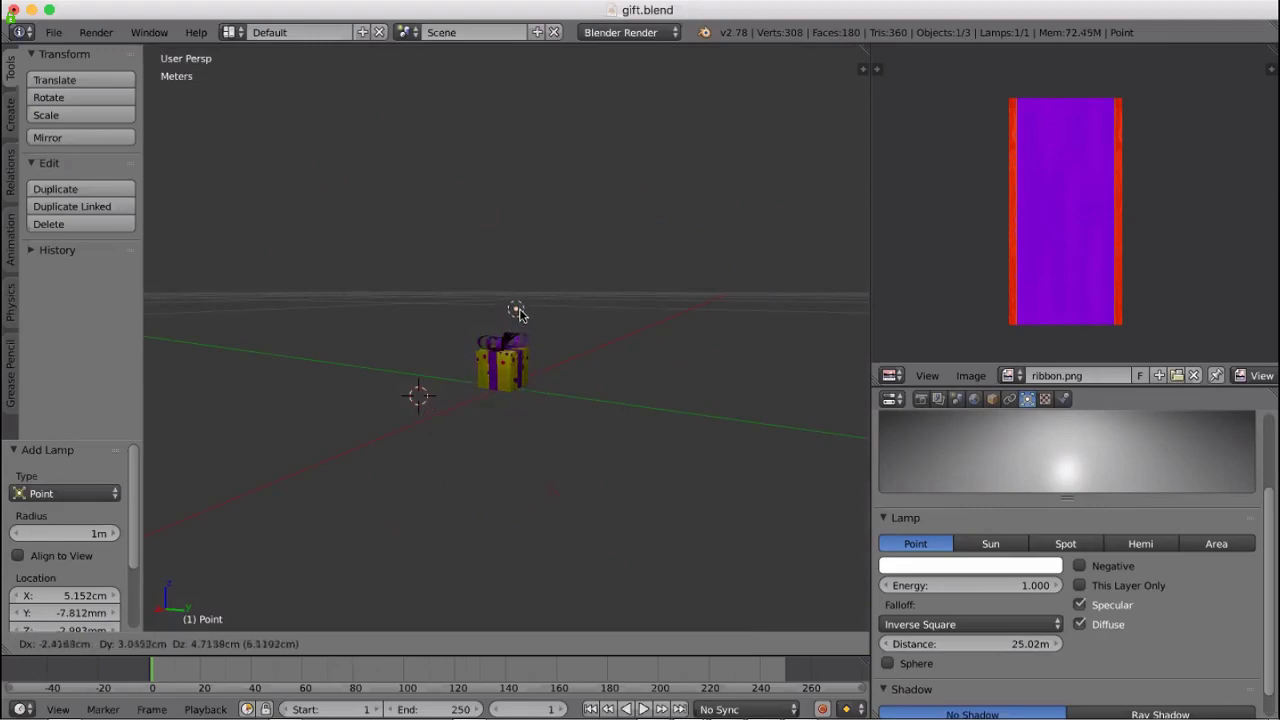
left_click(519, 373)
Zoom and orbit around the lamp-lit polka-dot gift box to inspect it
scroll(507, 424, "up", 7)
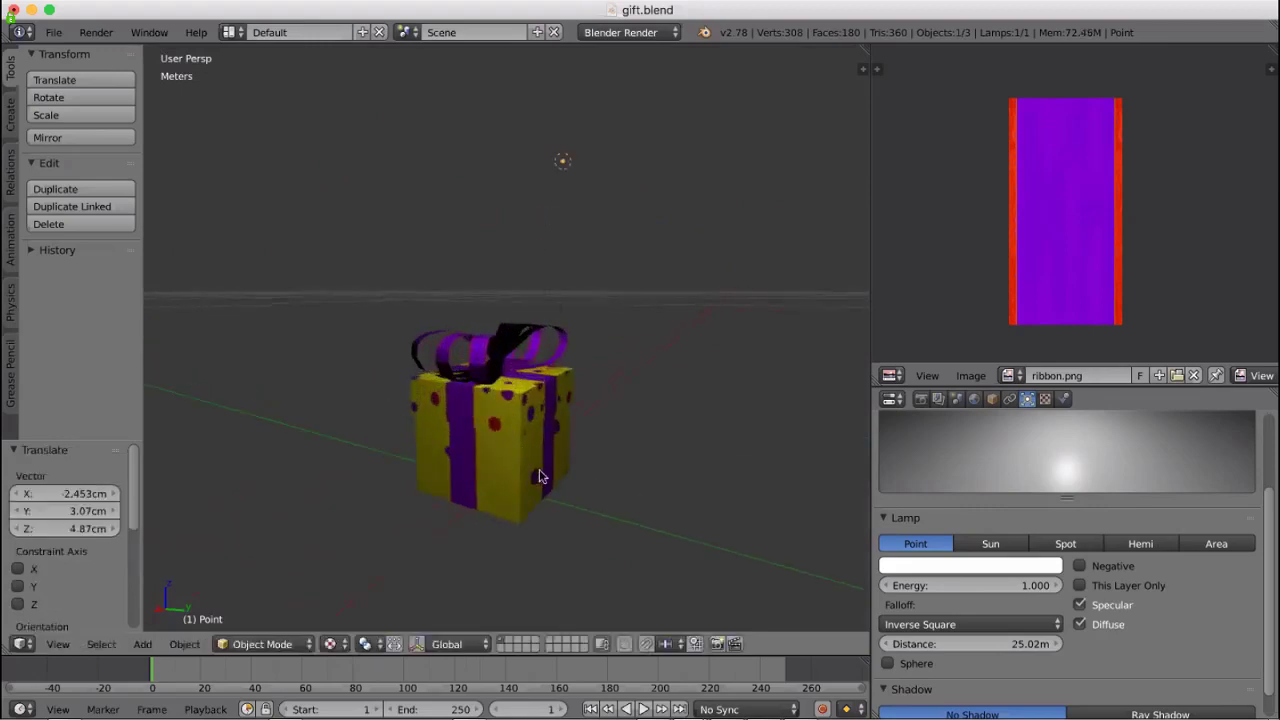
middle_click_drag(598, 490, 601, 508)
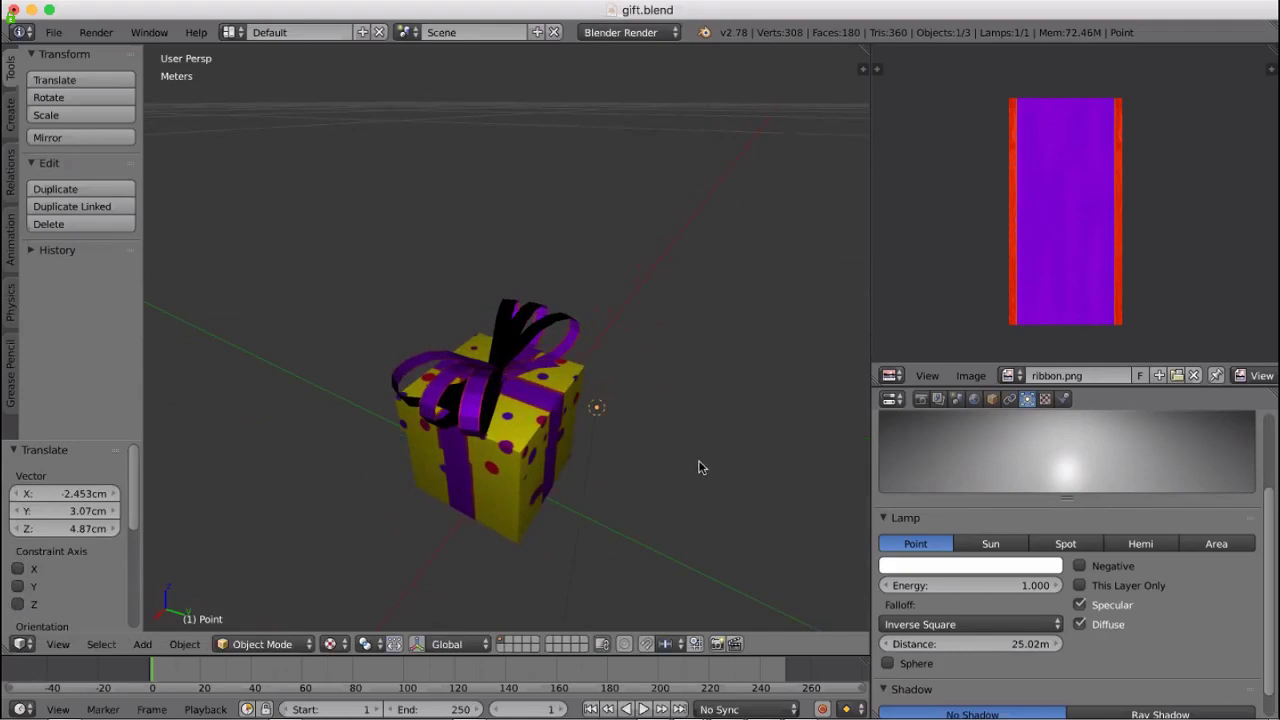
middle_click_drag(669, 430, 599, 437)
scroll(599, 442, "up", 3)
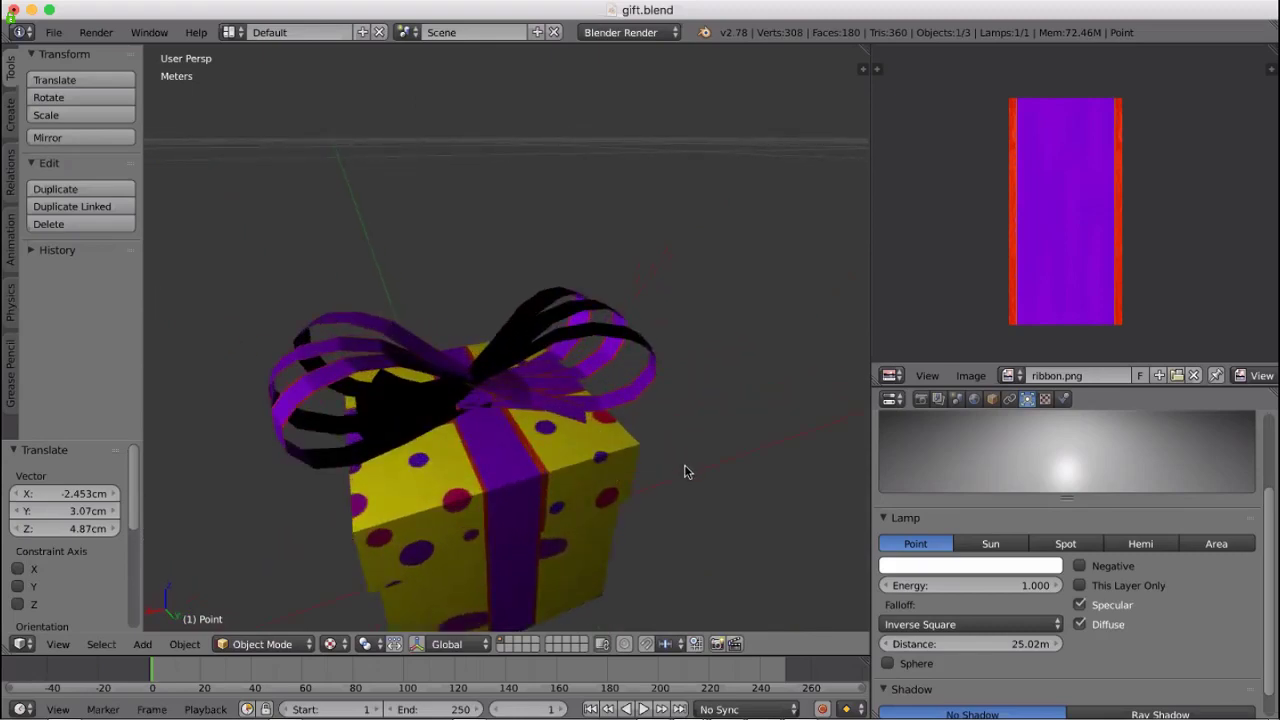
mouse_move(683, 463)
middle_mouse_down()
mouse_move(662, 452)
mouse_move(700, 463)
mouse_move(770, 445)
mouse_move(855, 450)
mouse_move(673, 432)
mouse_move(676, 505)
mouse_move(643, 503)
mouse_move(685, 510)
mouse_move(689, 526)
mouse_move(680, 514)
mouse_move(277, 506)
mouse_move(317, 509)
mouse_move(286, 509)
mouse_move(310, 394)
mouse_move(317, 411)
mouse_move(423, 449)
mouse_move(537, 471)
mouse_move(752, 444)
mouse_move(714, 463)
mouse_move(694, 454)
mouse_move(689, 466)
mouse_move(729, 454)
mouse_move(603, 467)
mouse_move(700, 464)
middle_mouse_up()
scroll(317, 411, "down", 2)
scroll(700, 457, "up", 3)
scroll(748, 460, "down", 5)
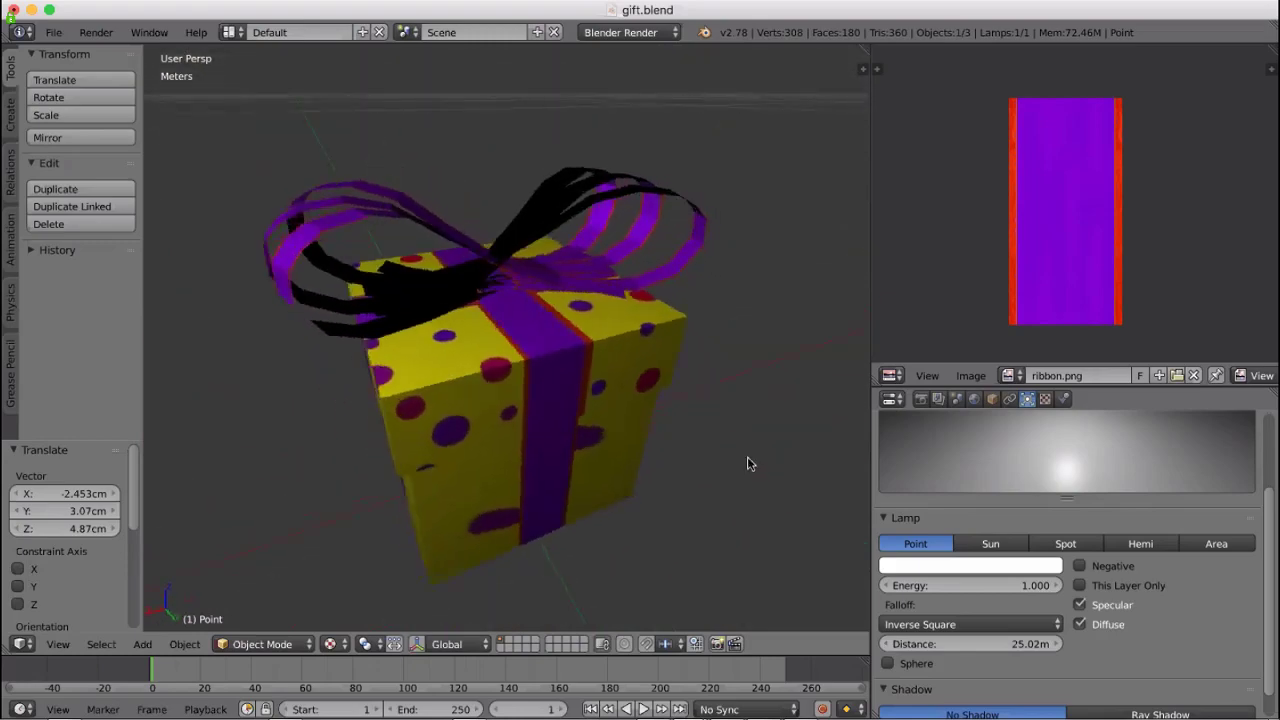
middle_click_drag(731, 456, 374, 460)
scroll(331, 460, "up", 5)
middle_click_drag(323, 506, 664, 523)
scroll(654, 514, "up", 2)
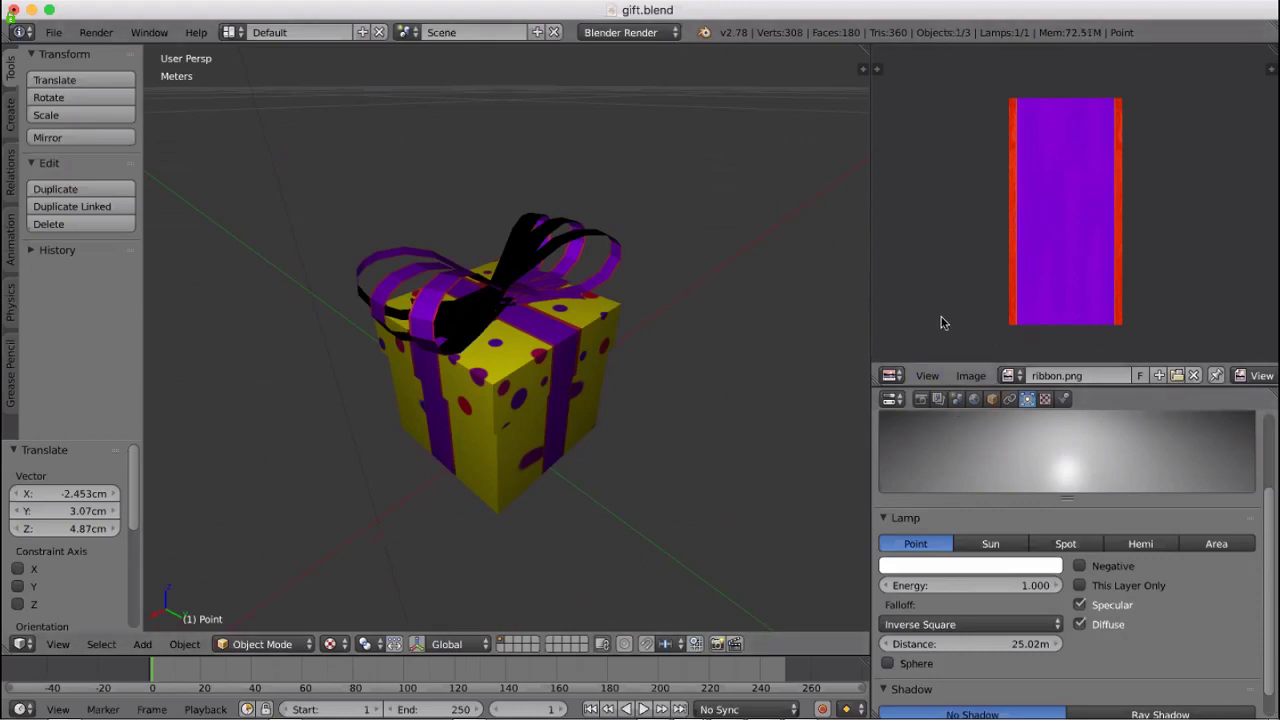
Open checkerboard.png from the Documents images folder in the UV/Image Editor
left_click(1015, 376)
left_click(1177, 376)
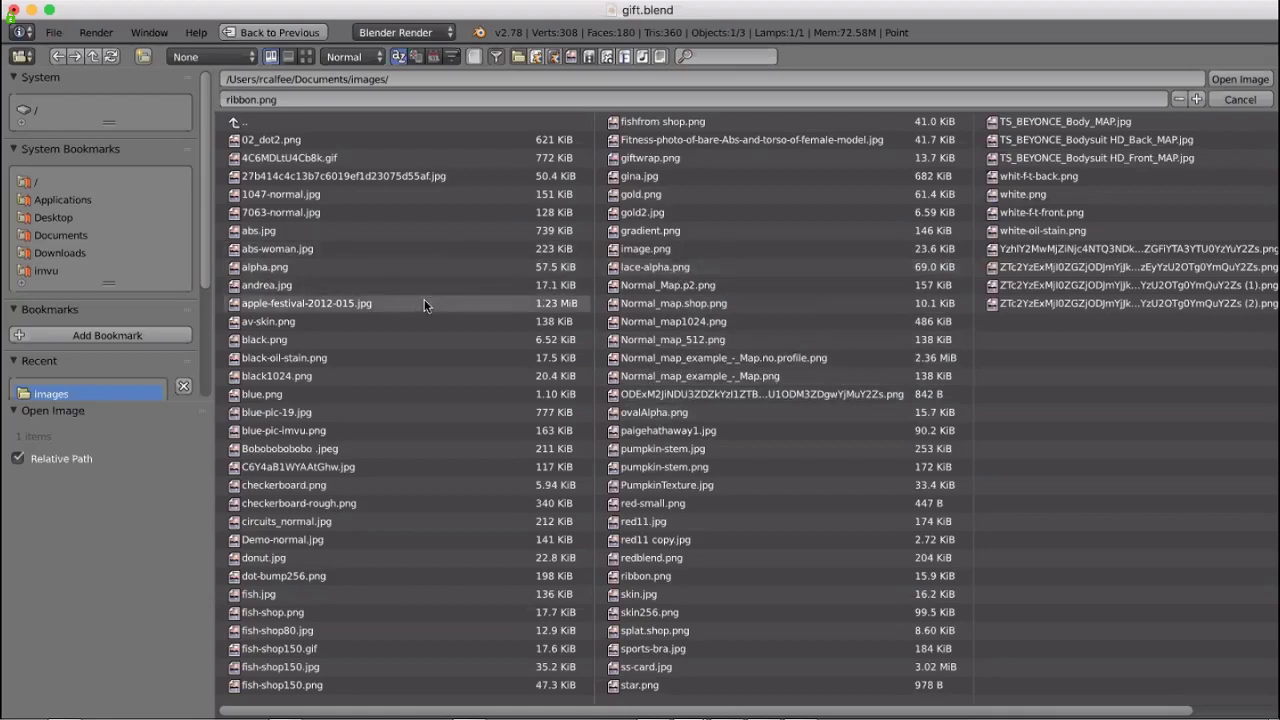
left_click(300, 486)
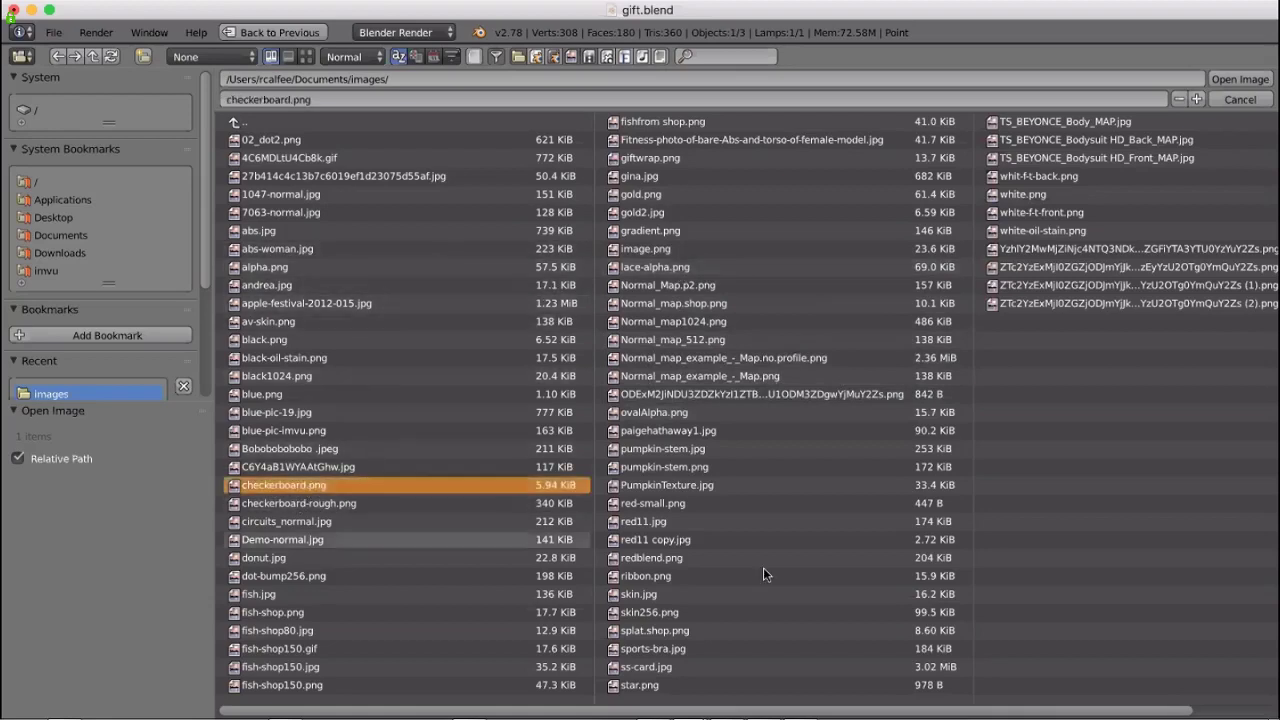
left_click(1238, 79)
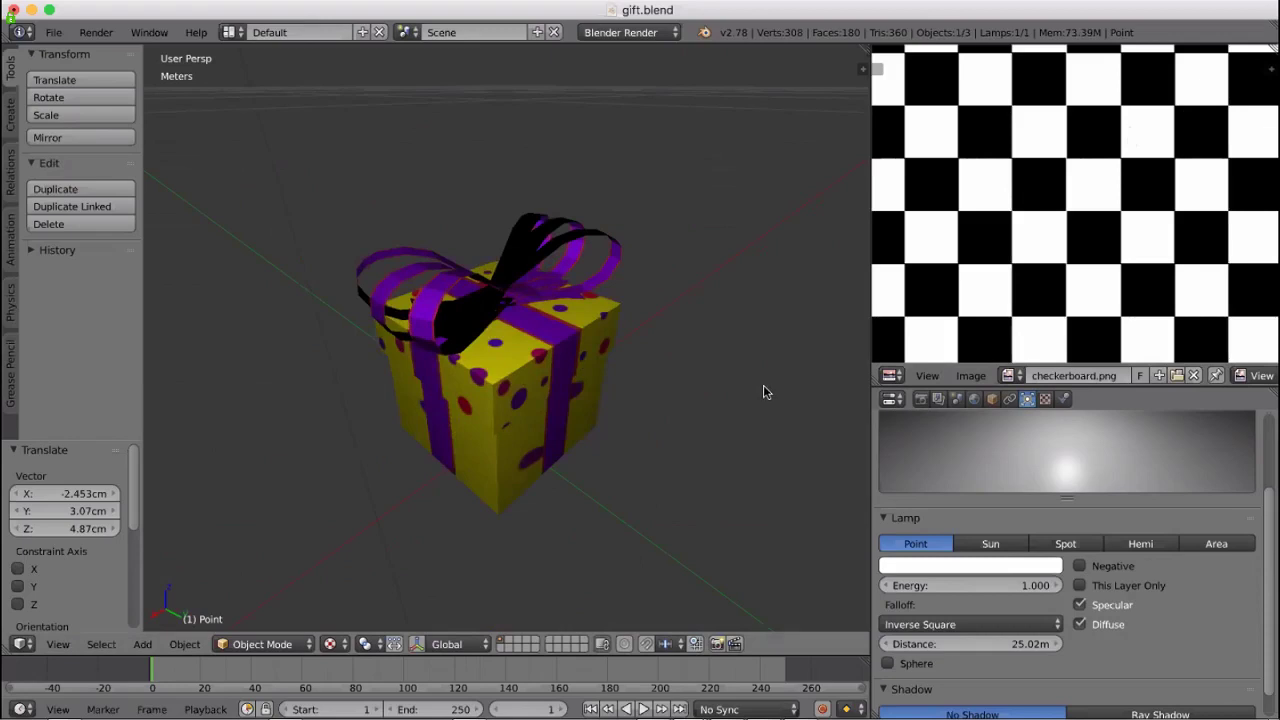
scroll(770, 390, "down", 2)
scroll(741, 385, "up", 2)
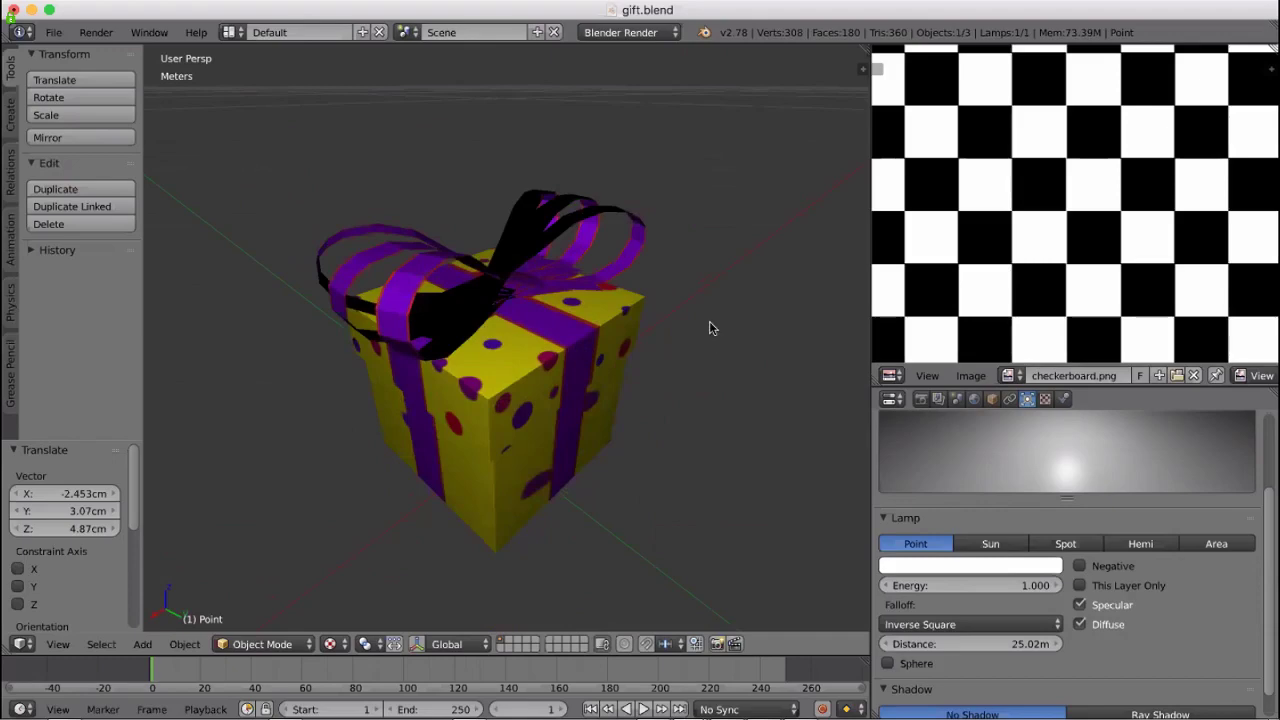
middle_click_drag(709, 329, 349, 648)
left_click(349, 646)
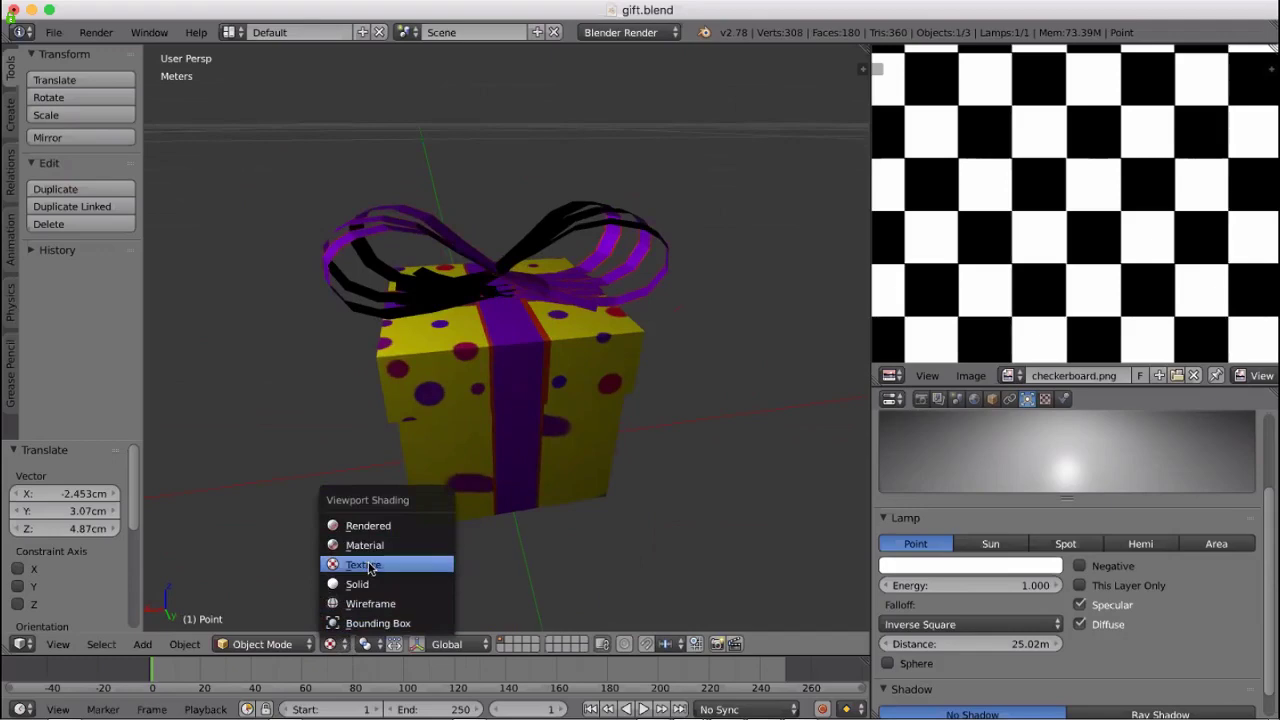
left_click(363, 564)
mouse_move(790, 439)
middle_mouse_down()
mouse_move(768, 466)
mouse_move(817, 437)
mouse_move(868, 434)
mouse_move(149, 443)
mouse_move(417, 600)
middle_mouse_up()
left_click(335, 645)
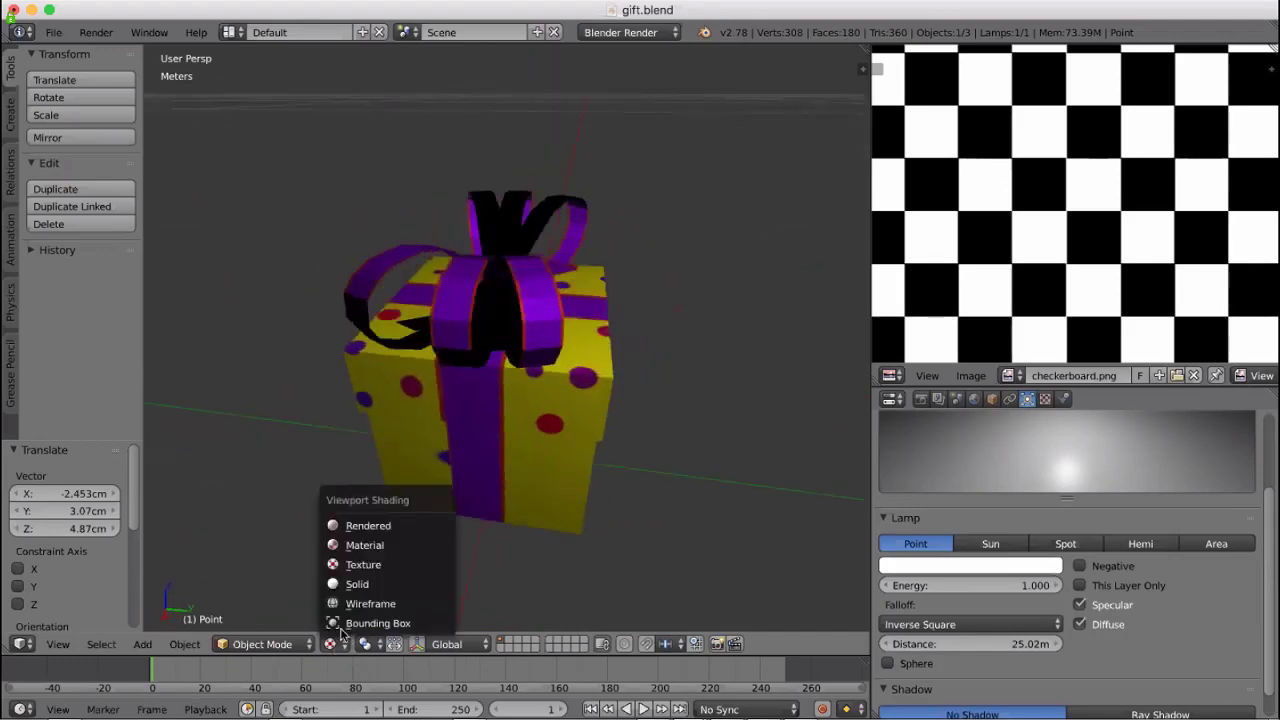
left_click(370, 568)
middle_click_drag(663, 463, 605, 472)
left_click(340, 646)
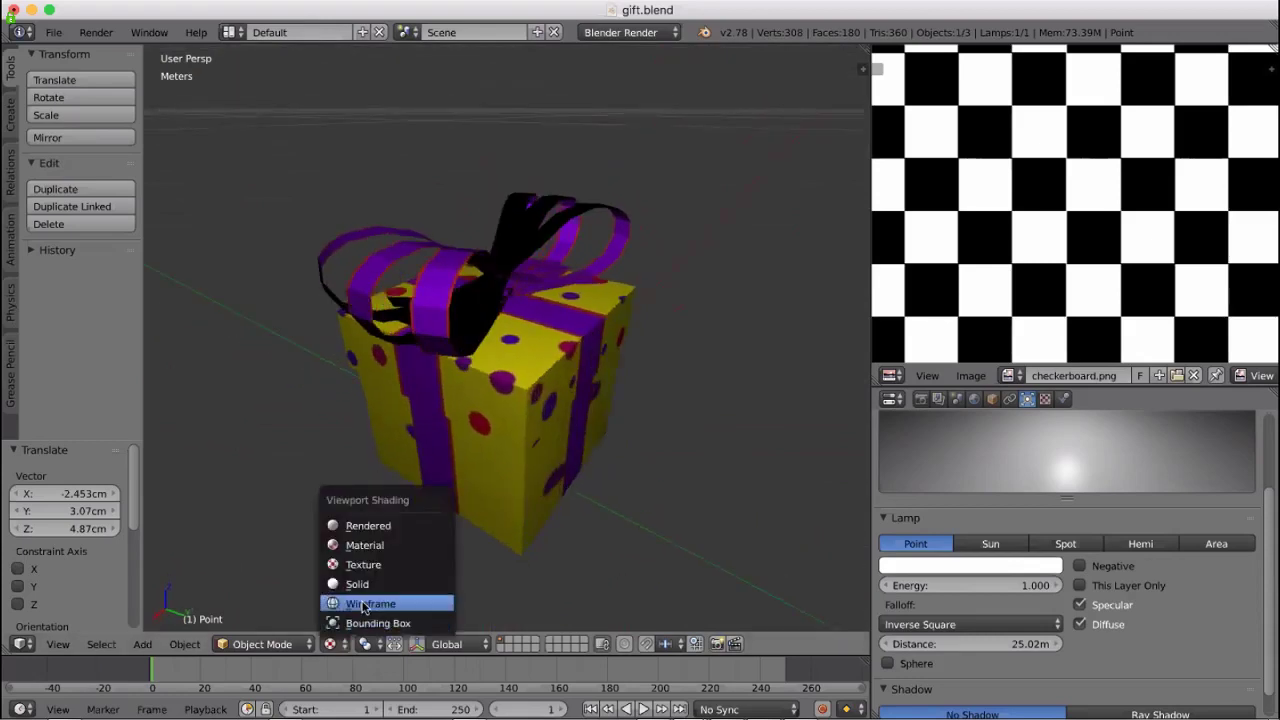
left_click(362, 605)
left_click(340, 646)
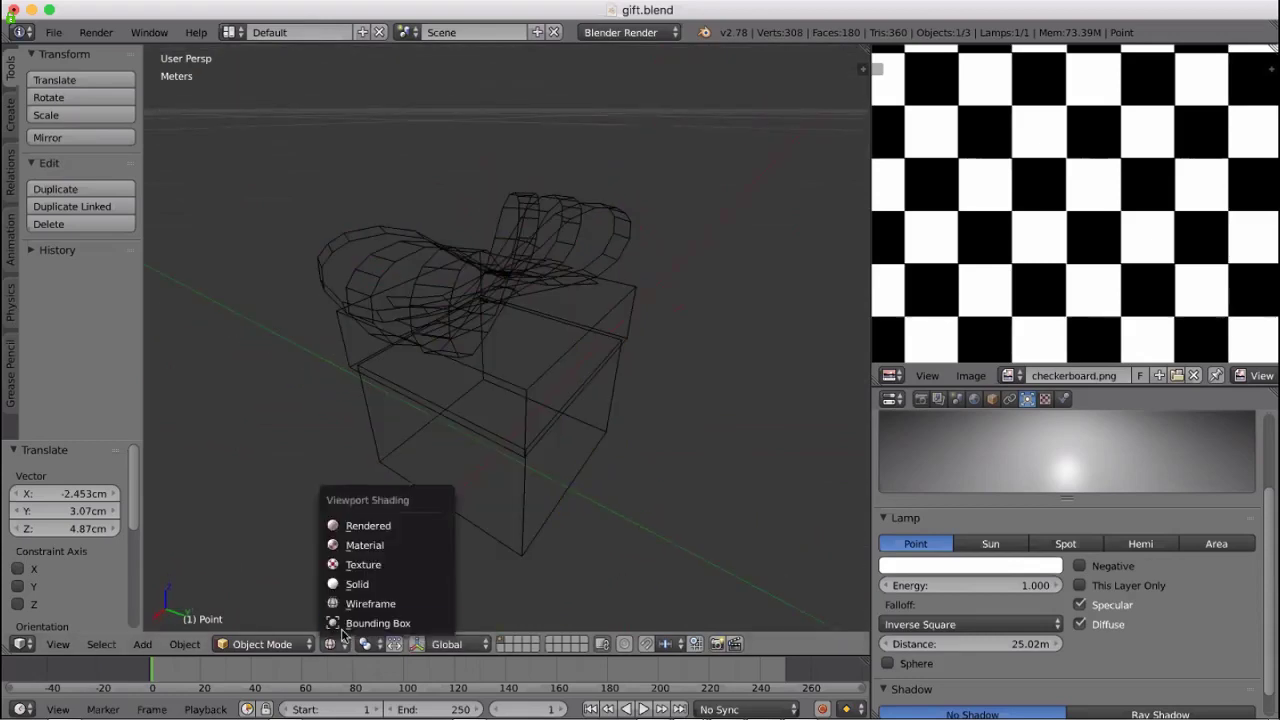
left_click(362, 564)
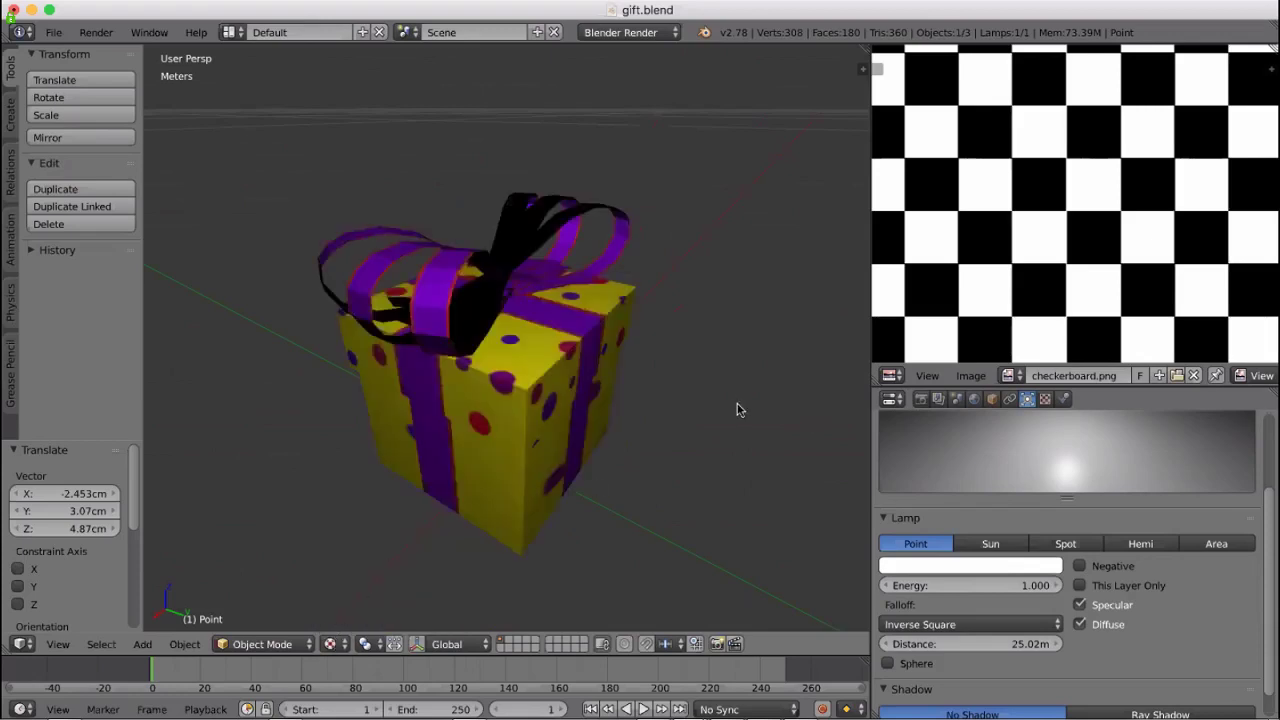
middle_click_drag(737, 405, 731, 420)
scroll(731, 420, "down", 1)
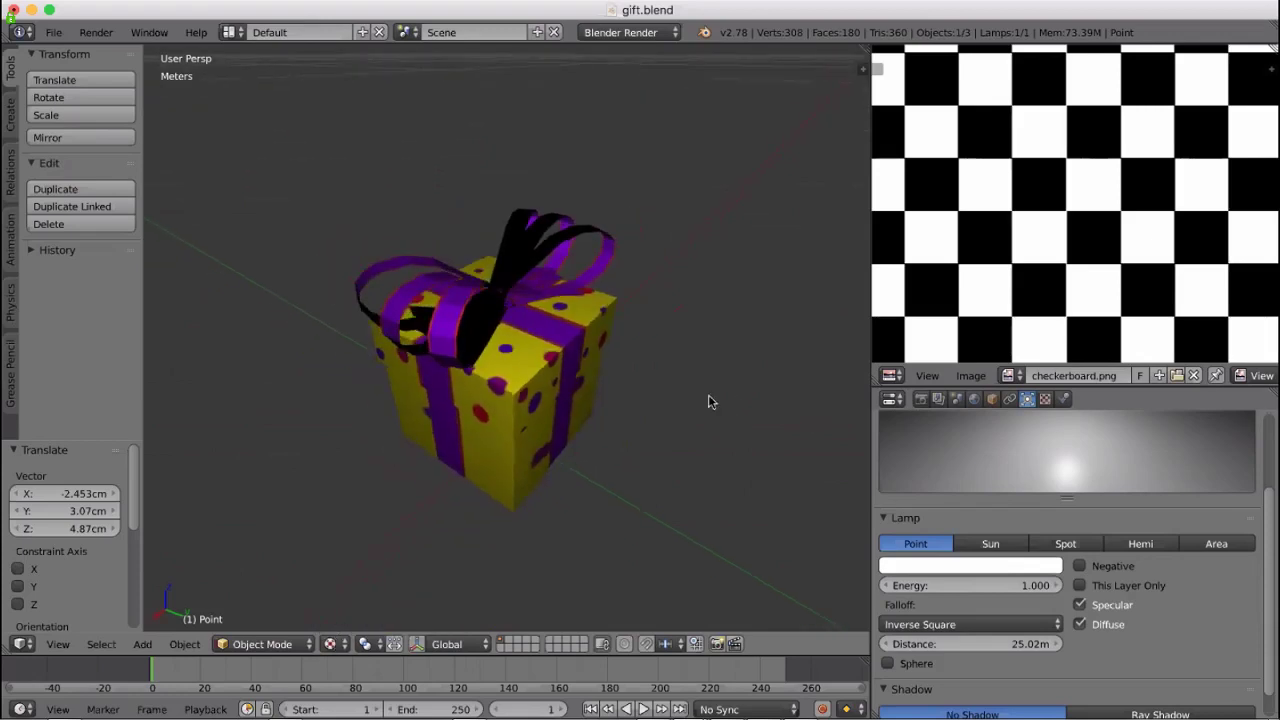
Select the bow ribbon, enter Edit Mode, and assign checkerboard.png to its faces
right_click(521, 264)
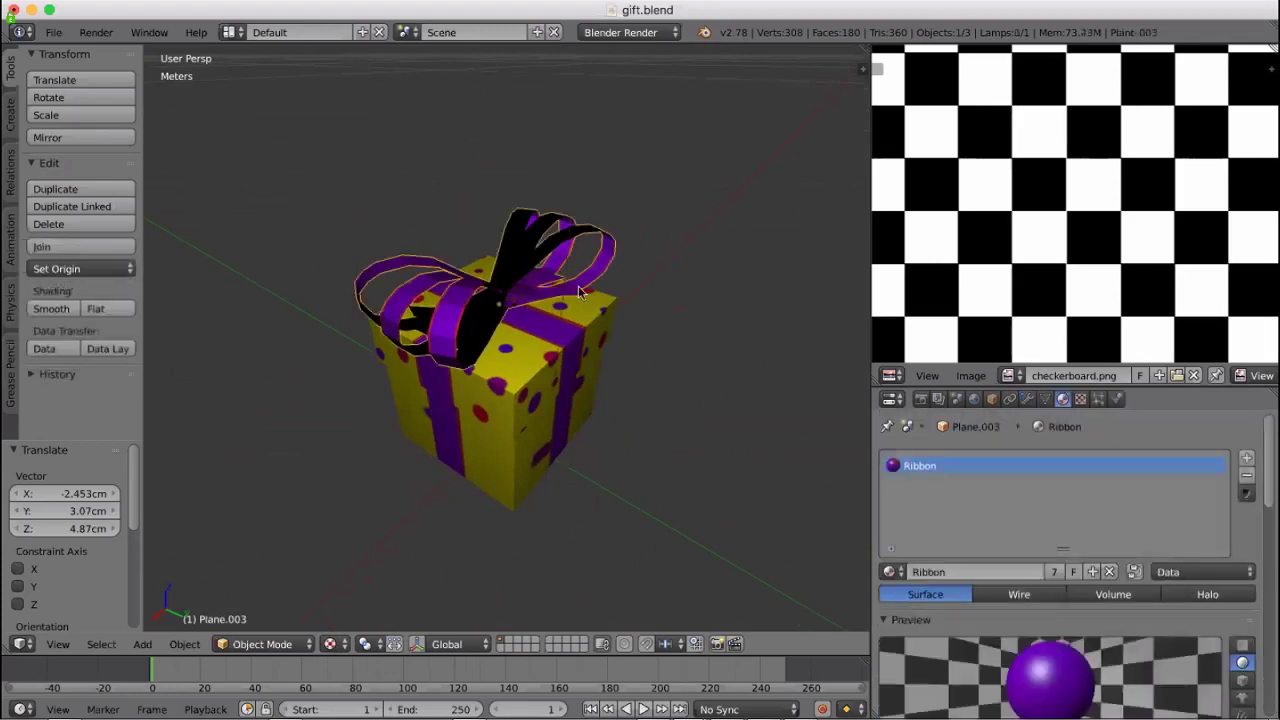
key("Tab")
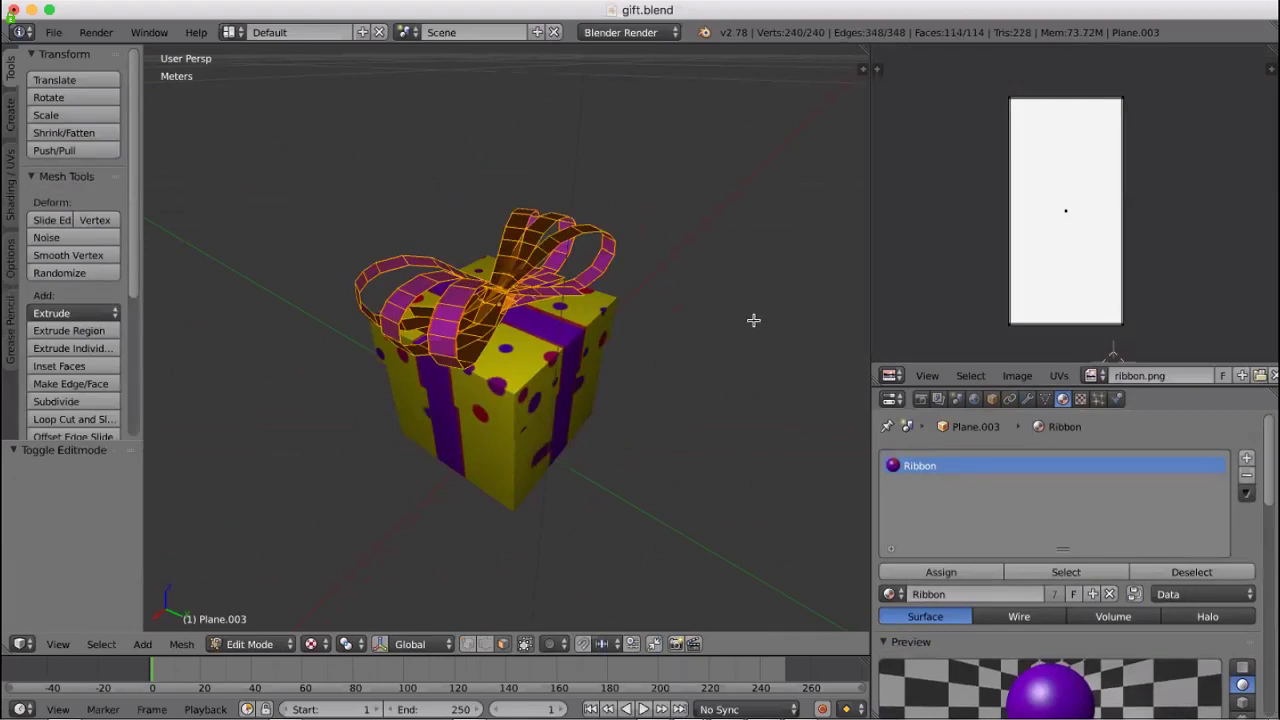
left_click(1101, 374)
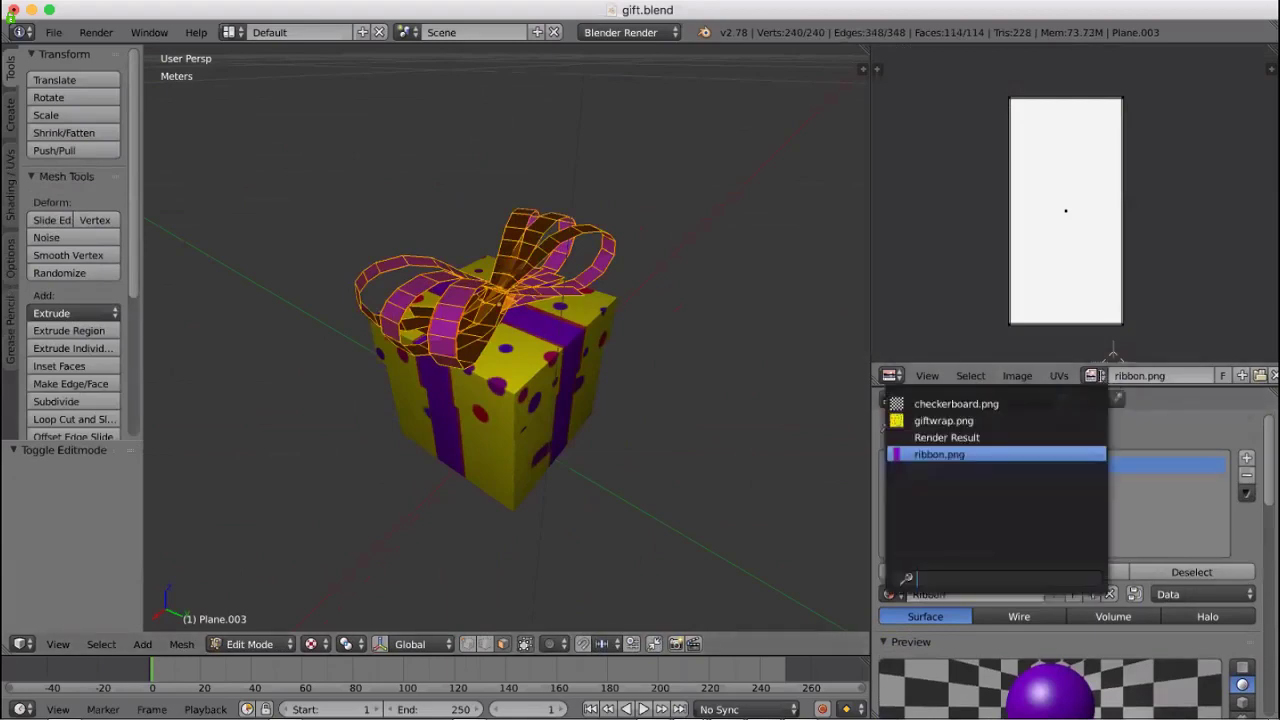
left_click(981, 402)
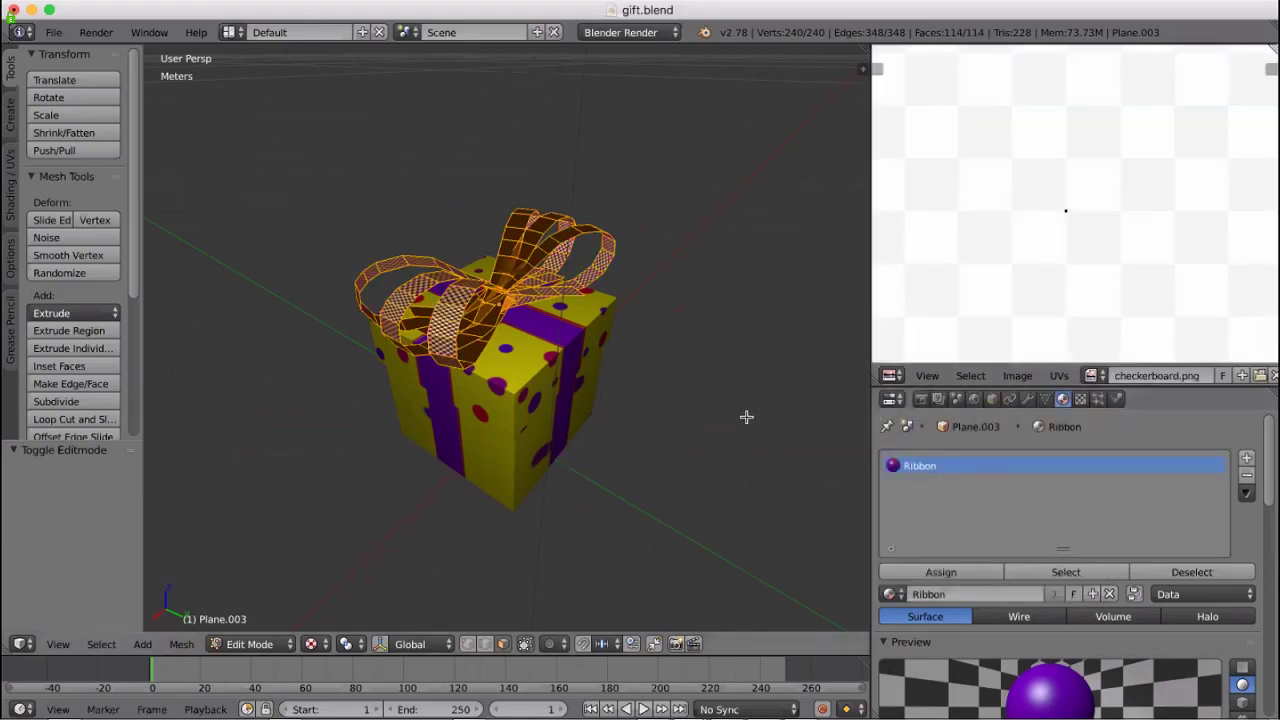
Orbit and zoom to inspect the checkered bow from above and below
middle_click_drag(727, 414, 659, 484)
scroll(659, 484, "up", 3)
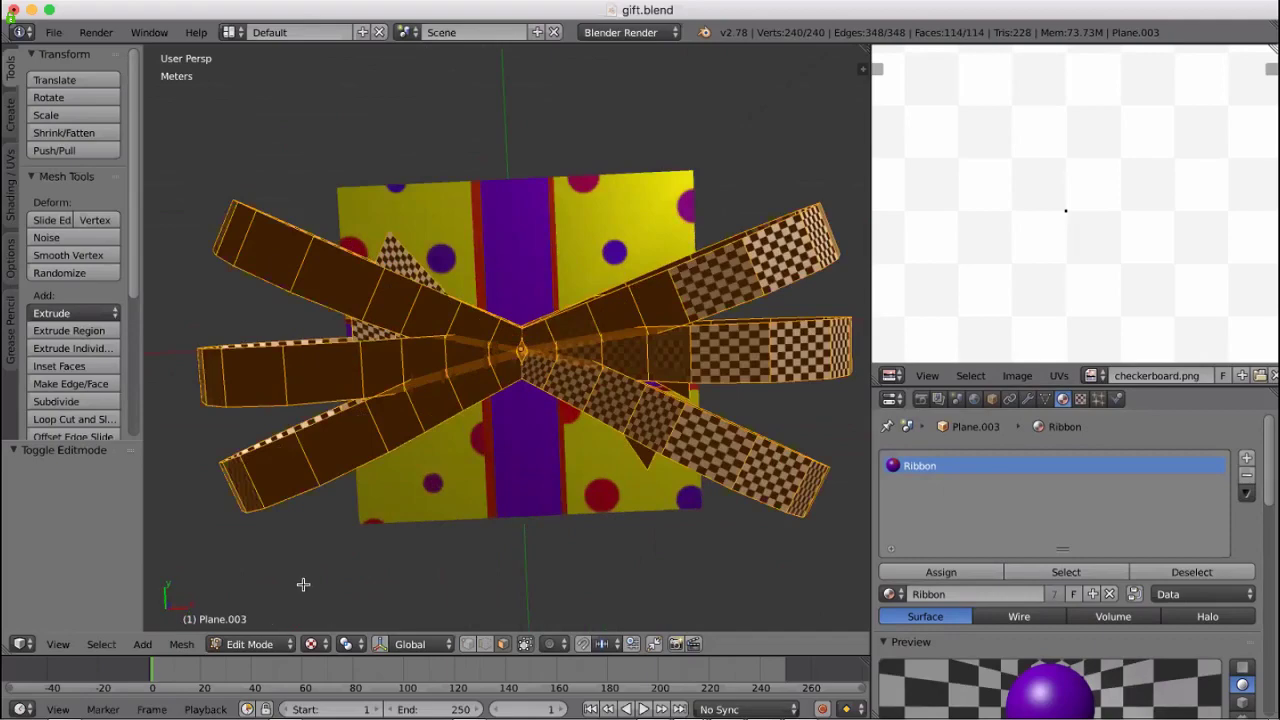
scroll(303, 584, "down", 3)
middle_click_drag(340, 560, 700, 310)
scroll(700, 310, "down", 3)
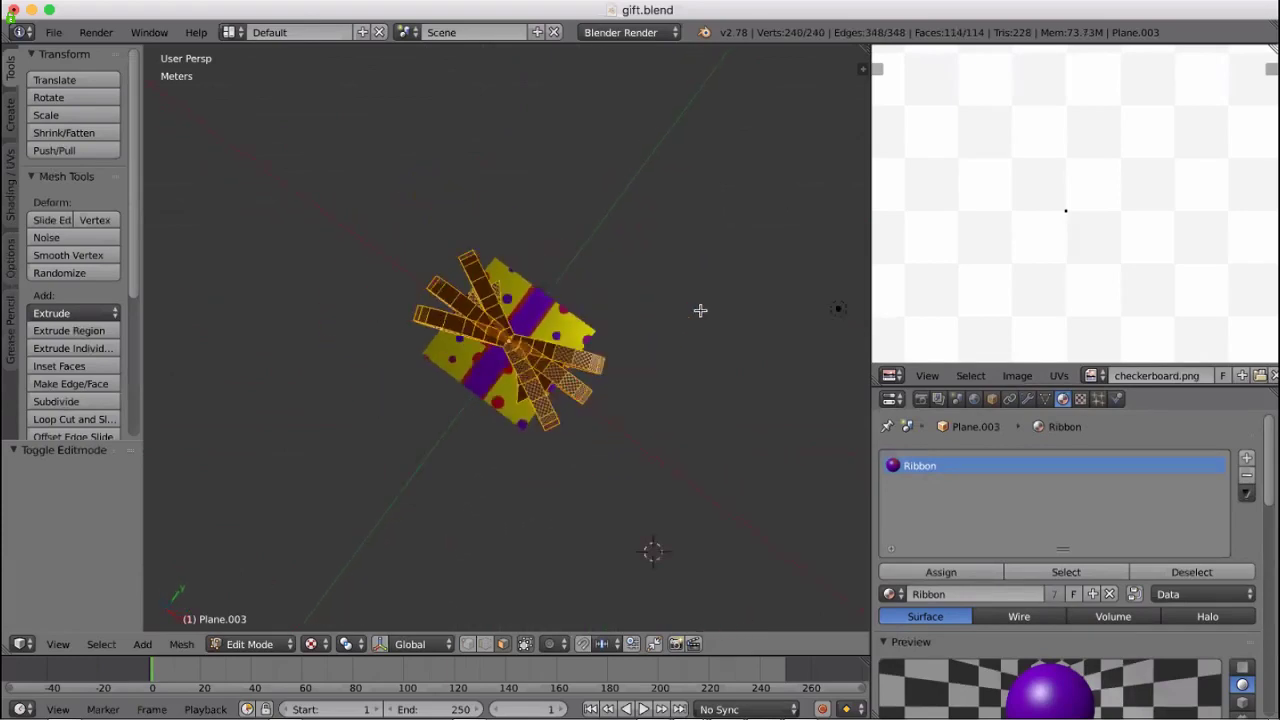
scroll(700, 310, "down", 2)
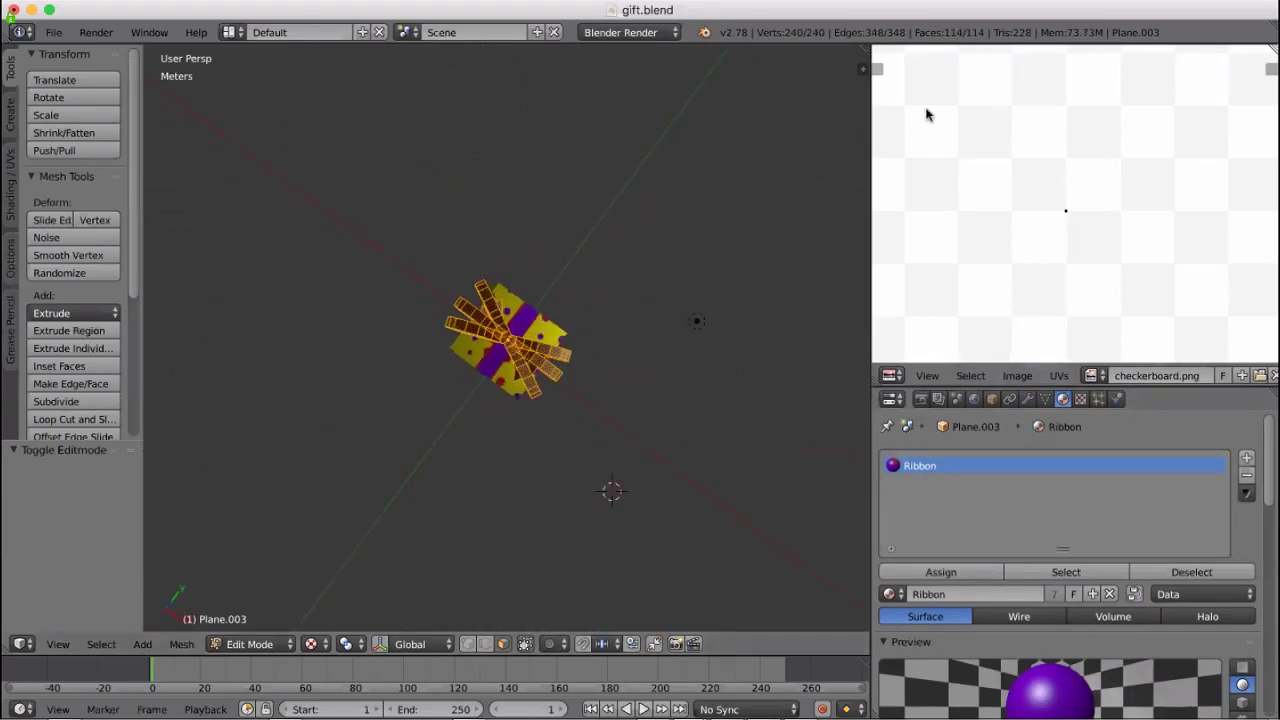
Show the Outliner in the image editor panel and delete the Point lamp
left_click(891, 376)
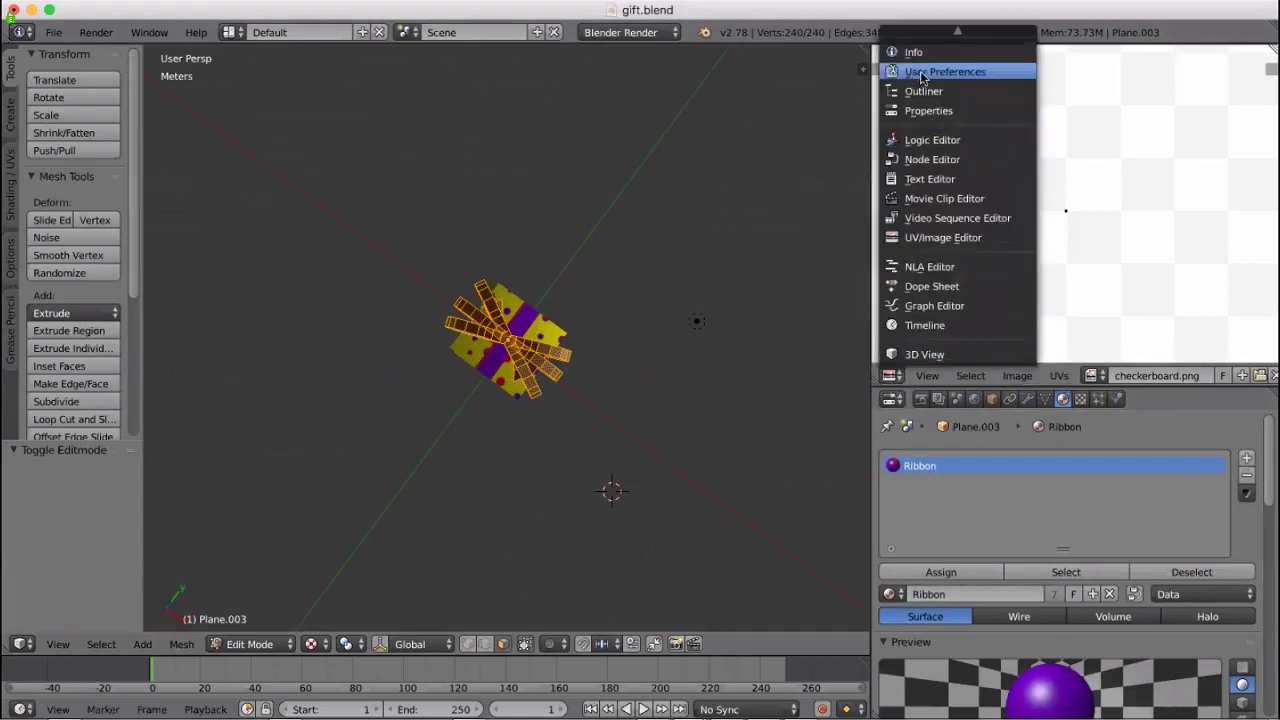
left_click(925, 91)
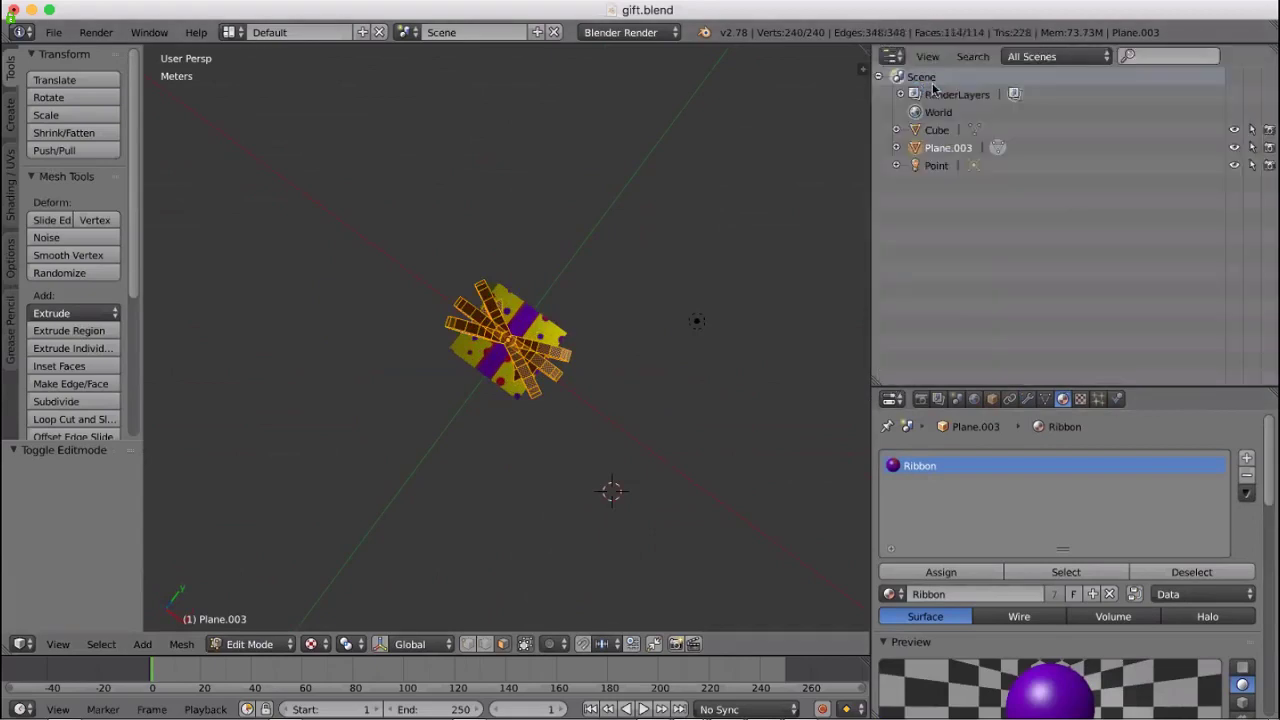
left_click(936, 166)
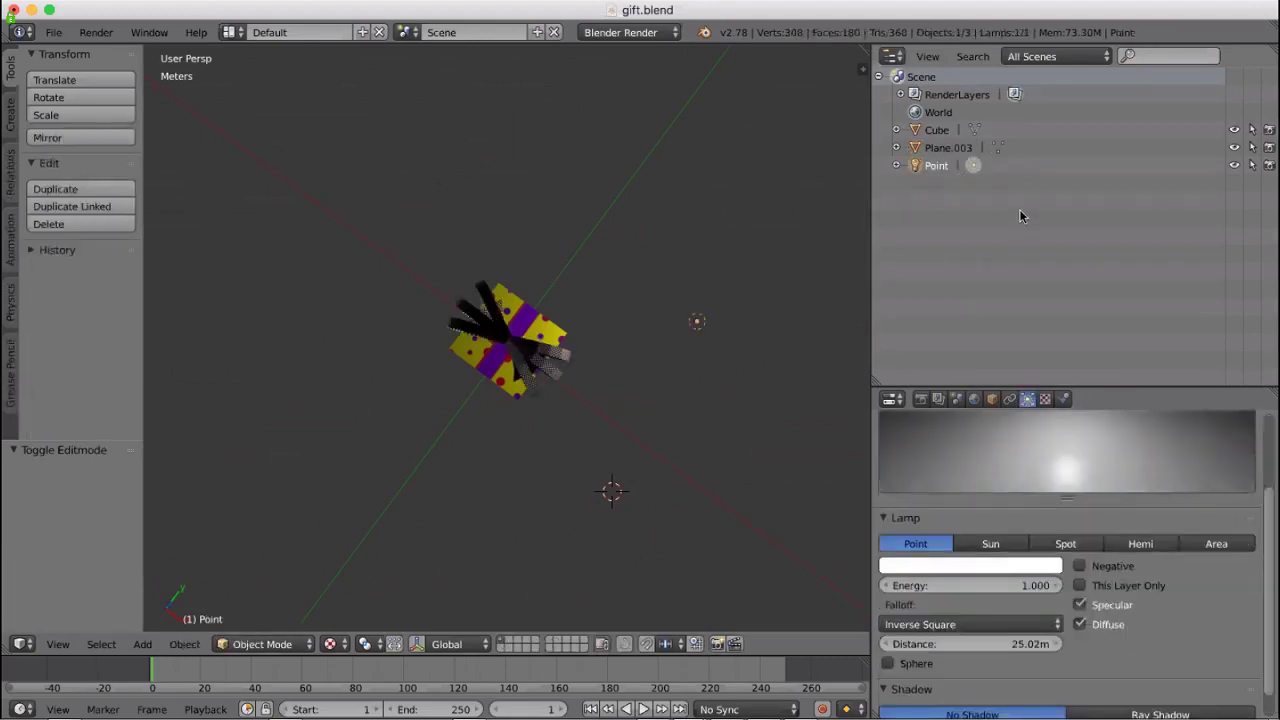
right_click(905, 166)
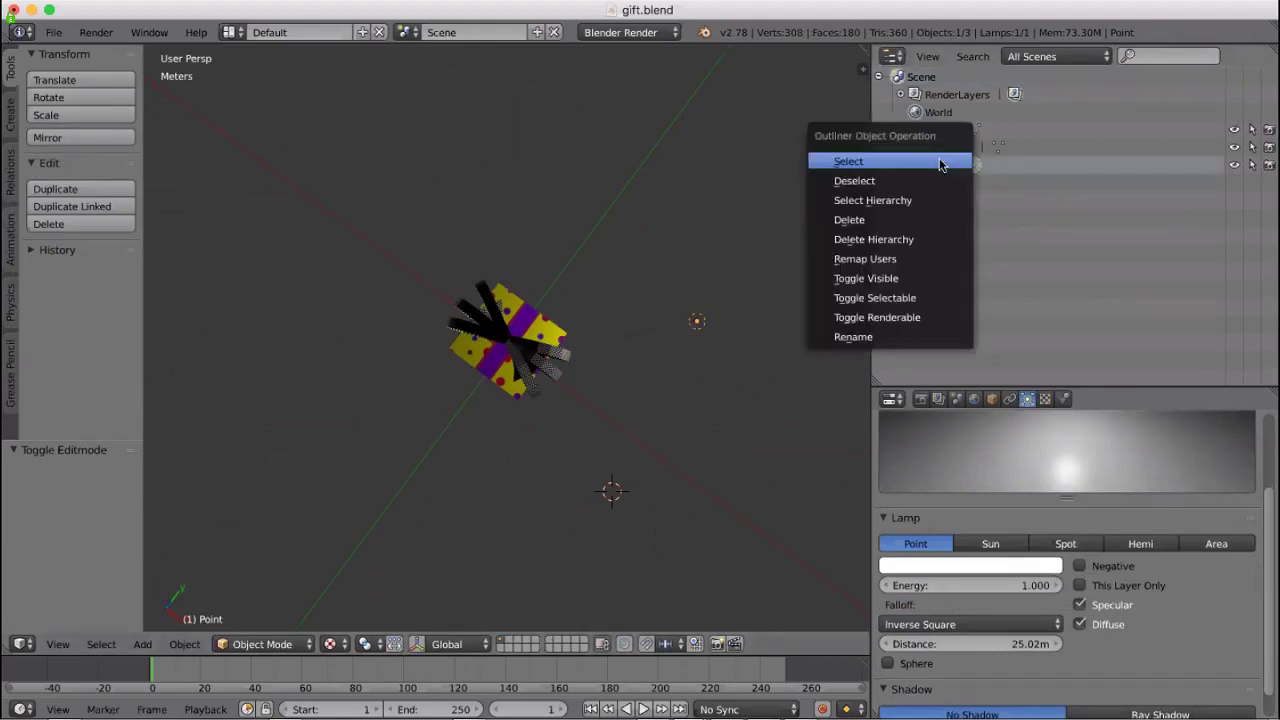
left_click(890, 220)
middle_click_drag(720, 349, 434, 337)
scroll(436, 335, "up", 2)
scroll(440, 330, "down", 3)
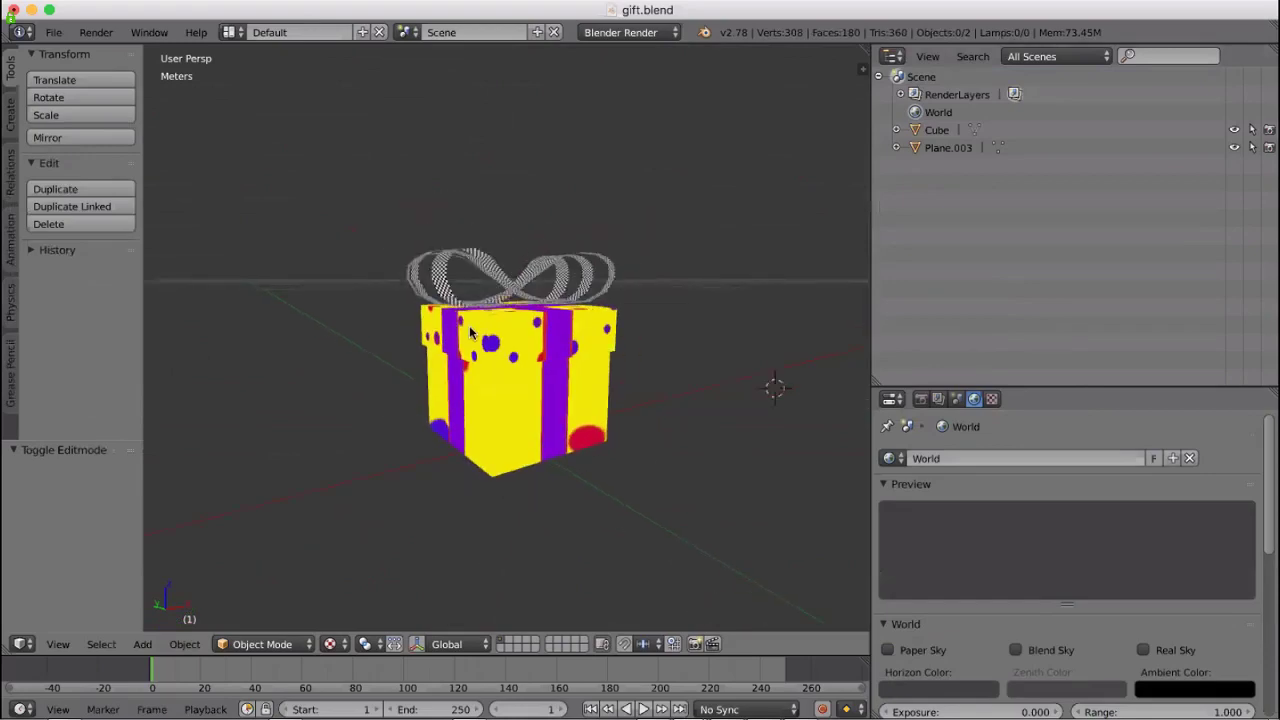
scroll(445, 380, "up", 5)
middle_click_drag(1051, 309, 1130, 149)
middle_click_drag(1257, 198, 901, 348)
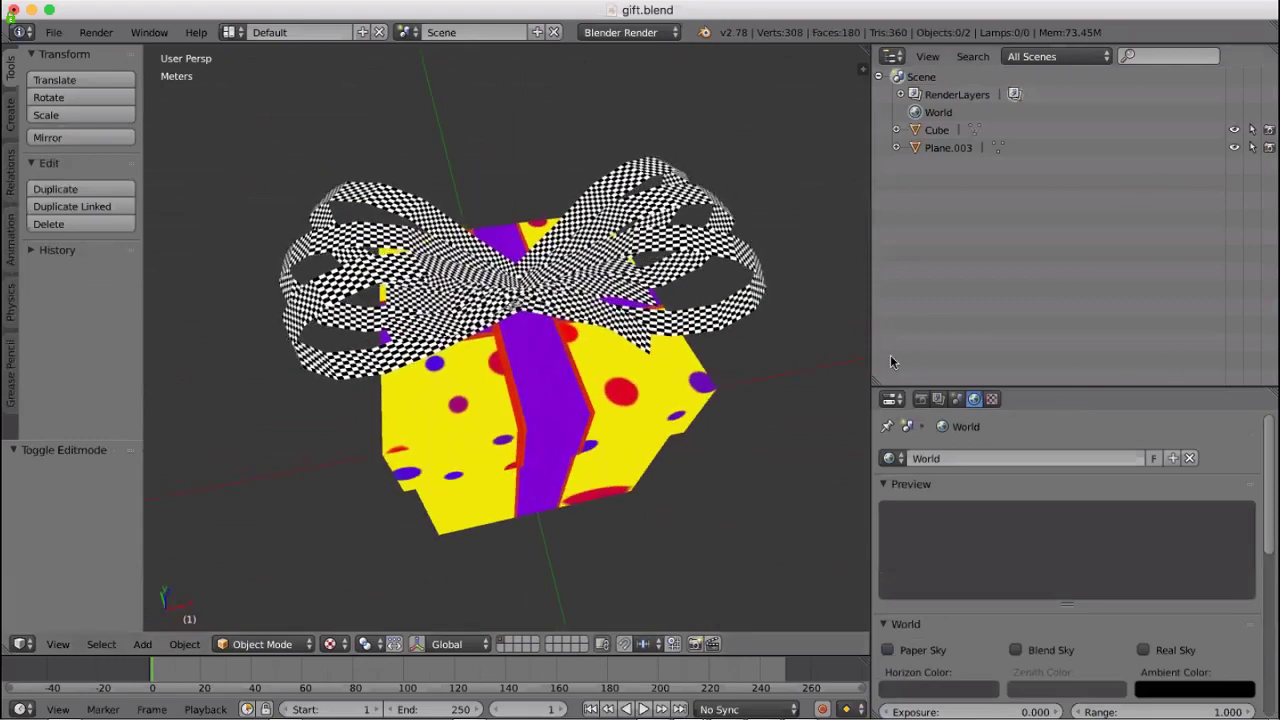
key("KP_6")
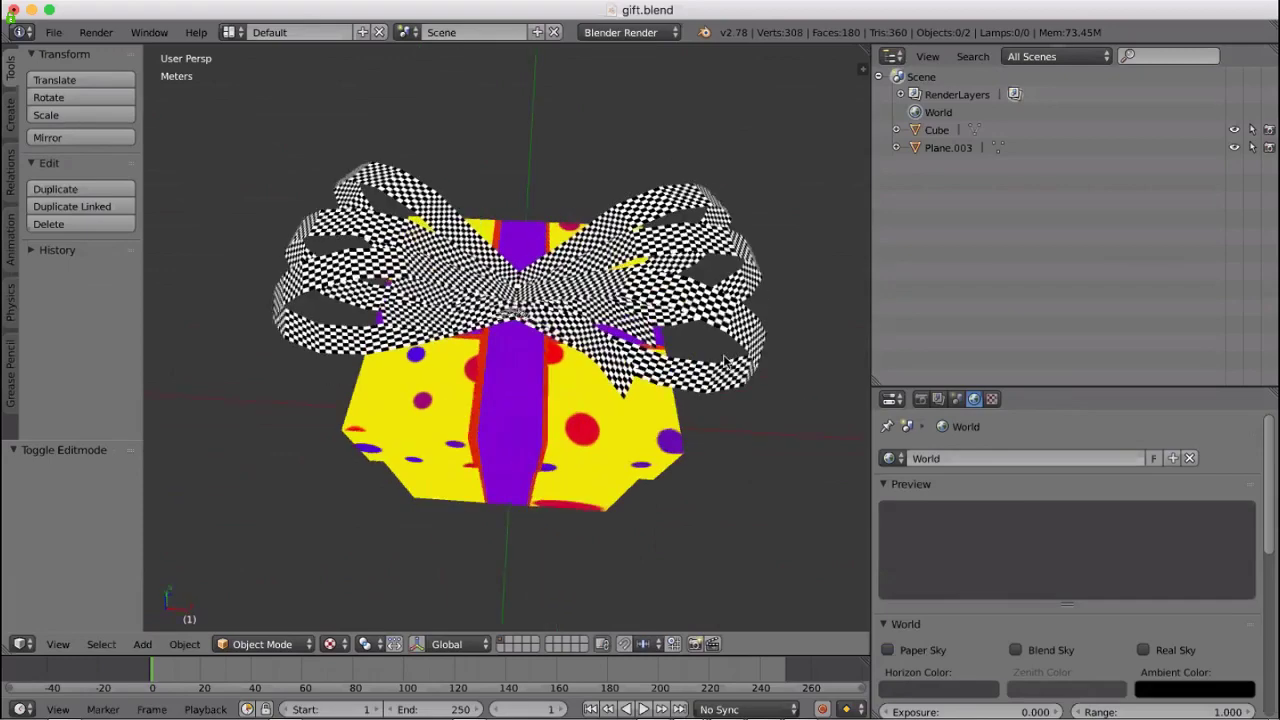
key("KP_6")
key("KP_6")
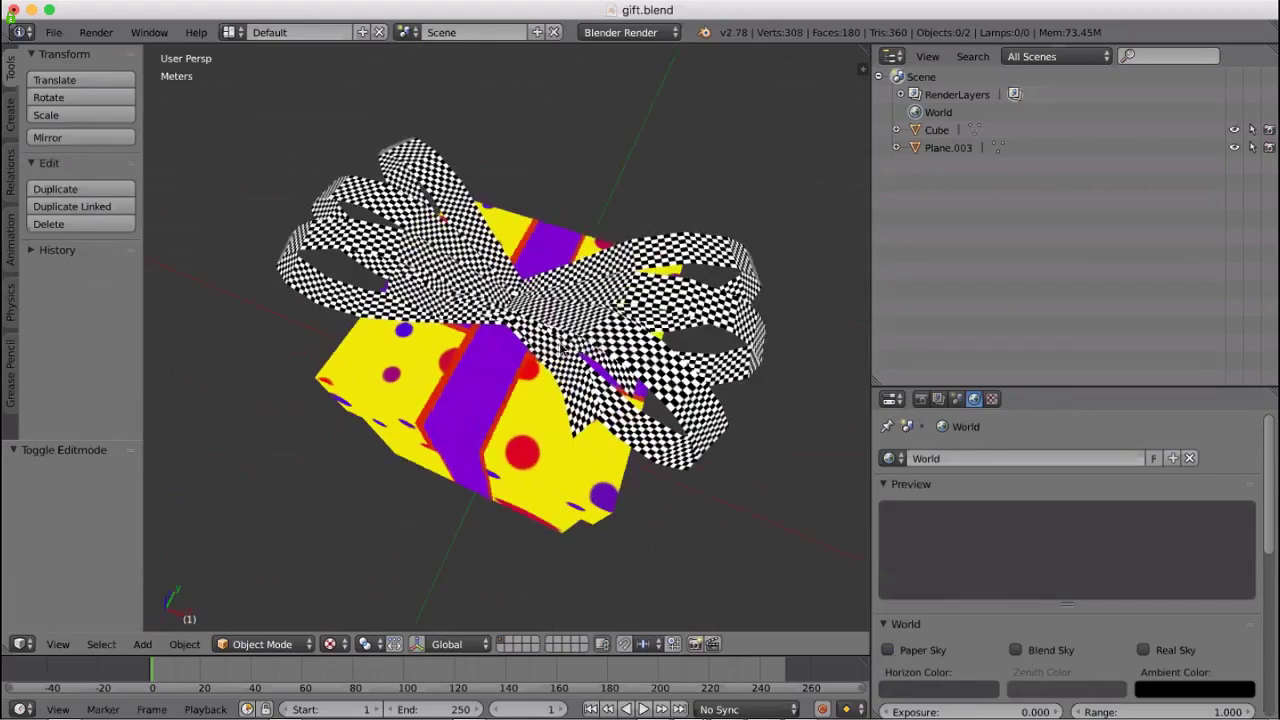
key("KP_6")
key("KP_6")
key("KP_6")
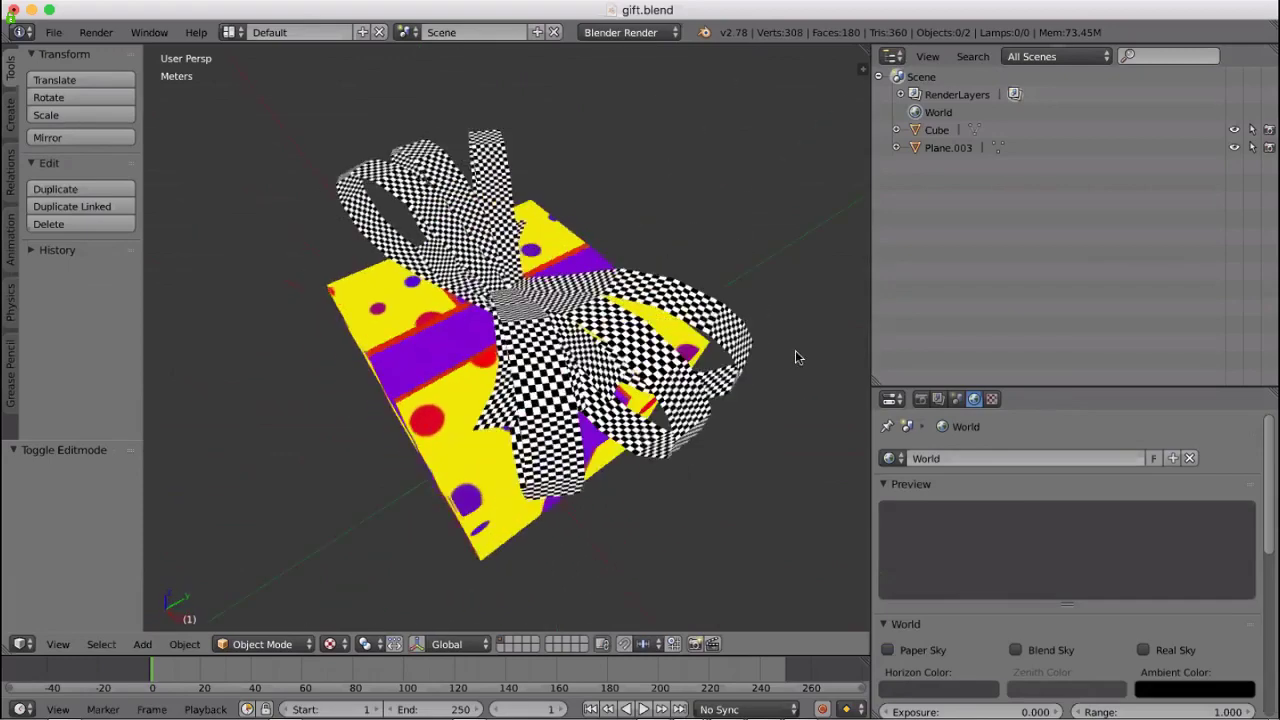
key("KP_6")
key("KP_6")
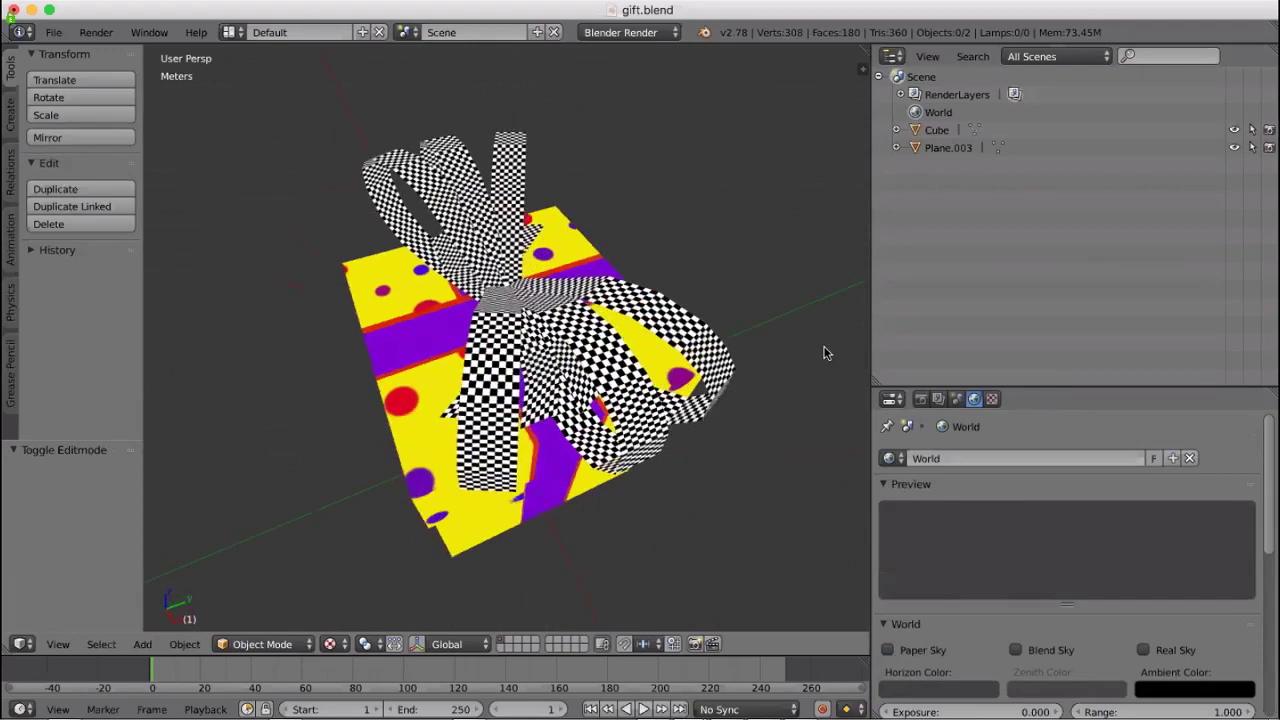
key("KP_6")
key("KP_6")
key("KP_6")
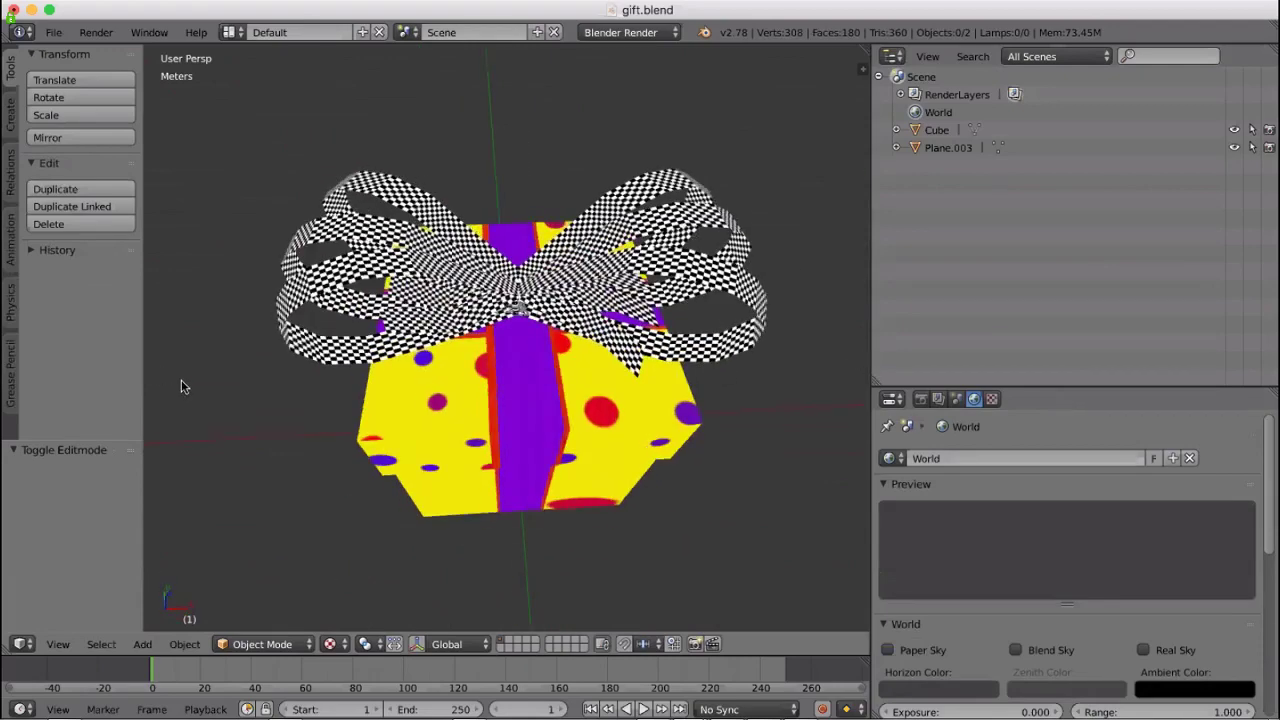
key("KP_8")
key("KP_8")
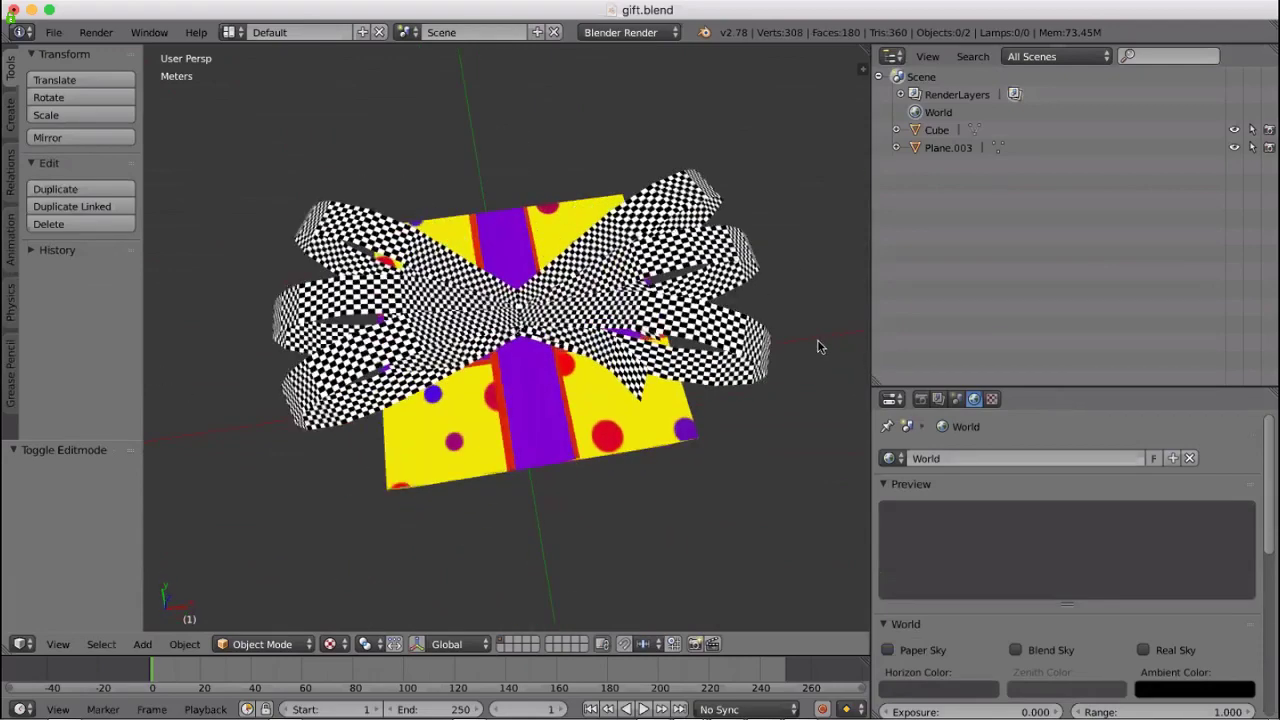
middle_click_drag(817, 346, 765, 343)
key("KP_2")
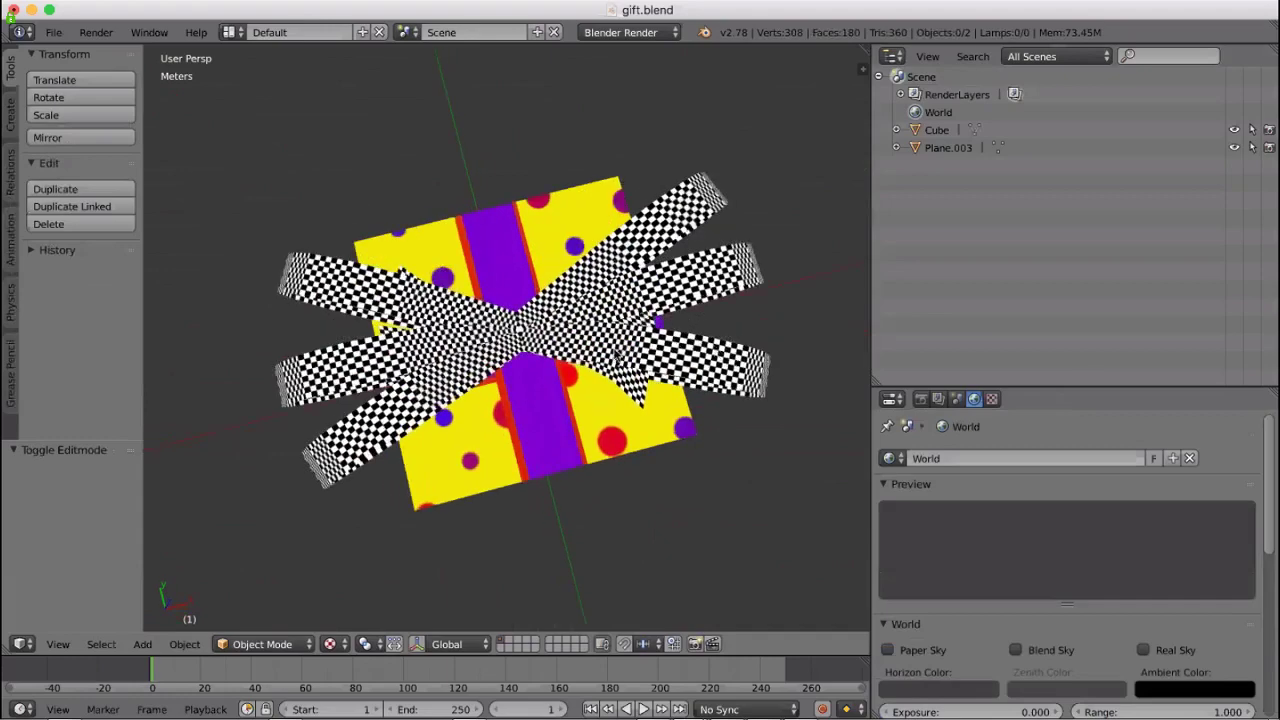
key("KP_2")
key("KP_2")
key("KP_2")
key("KP_2")
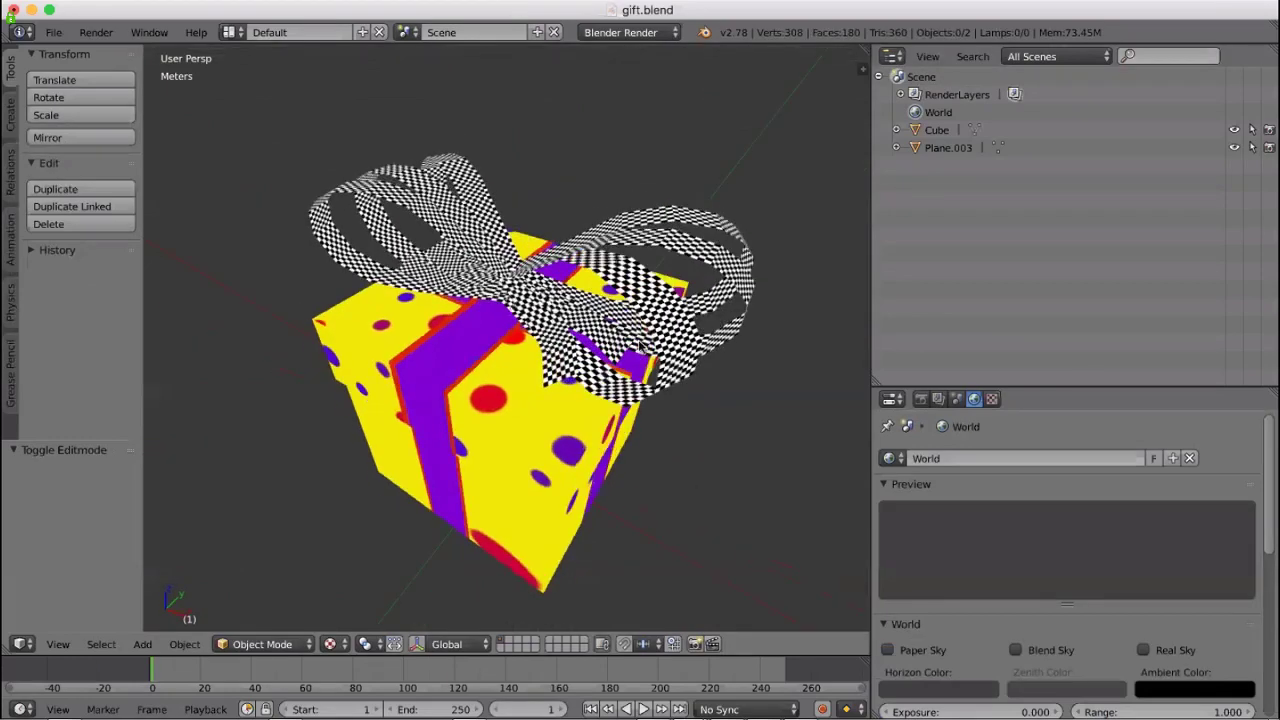
key("KP_2")
key("KP_2")
key("KP_2")
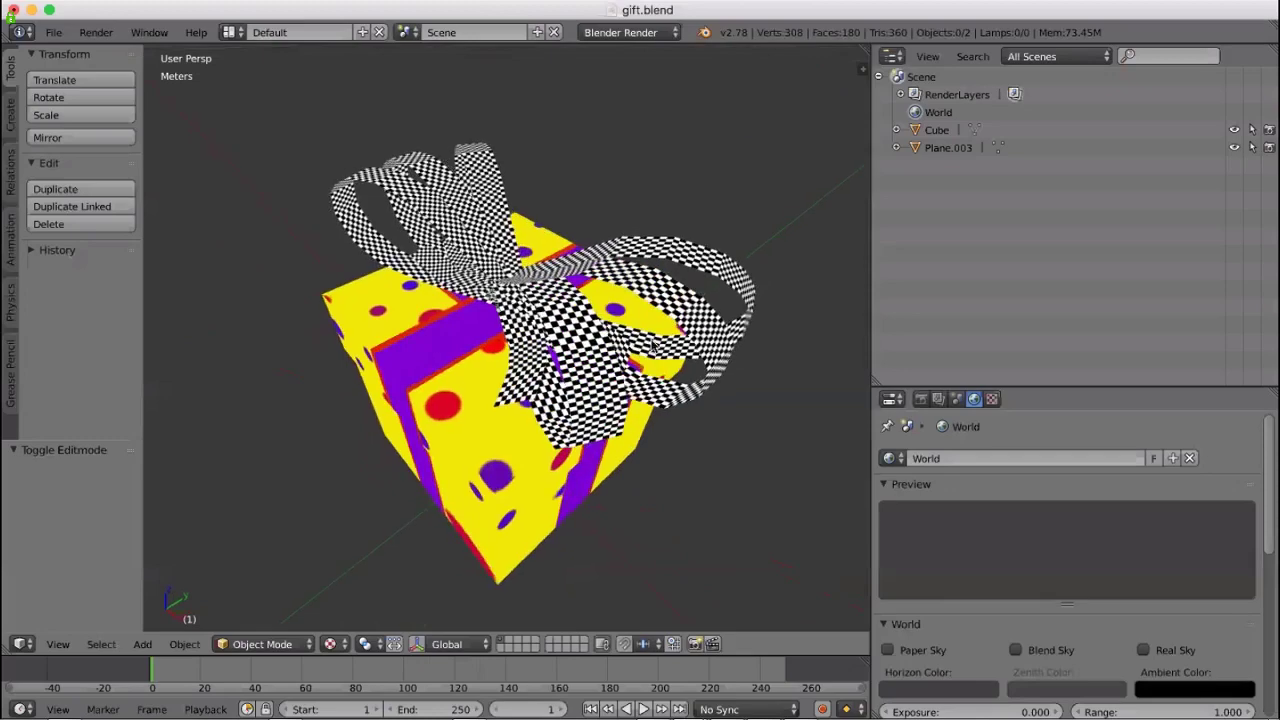
key("KP_2")
key("KP_2")
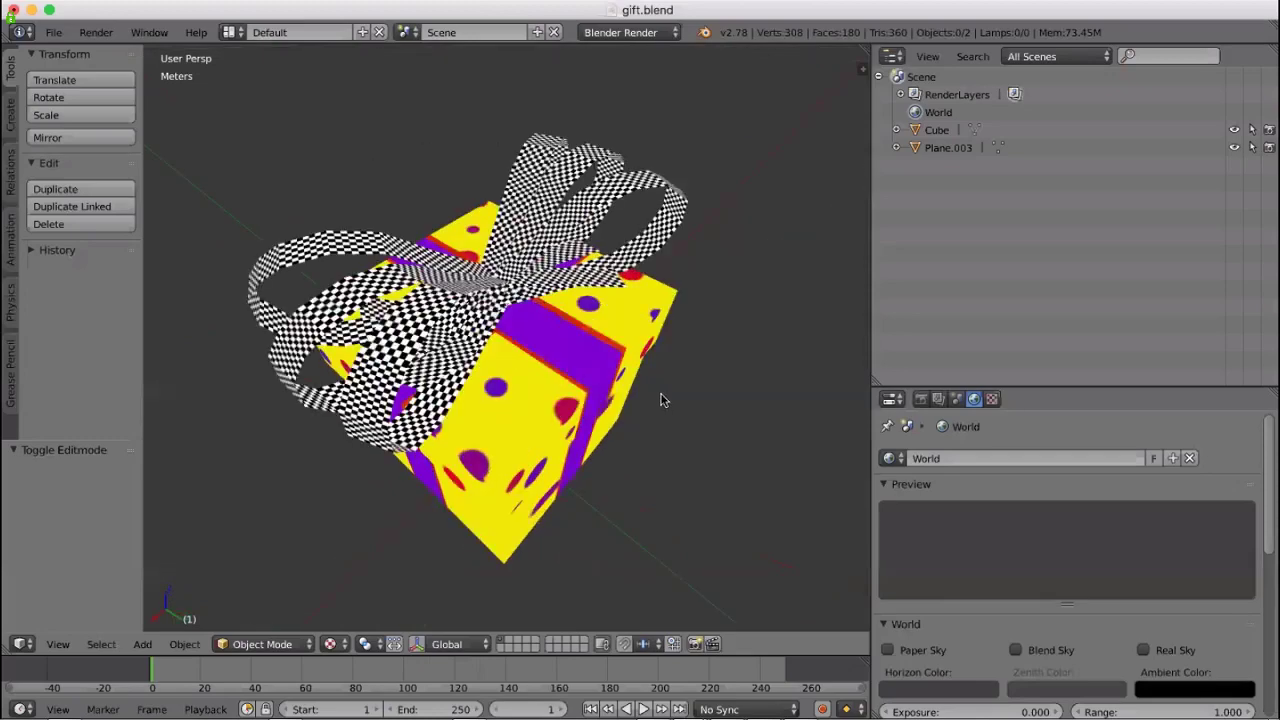
key("KP_2")
key("KP_2")
key("KP_2")
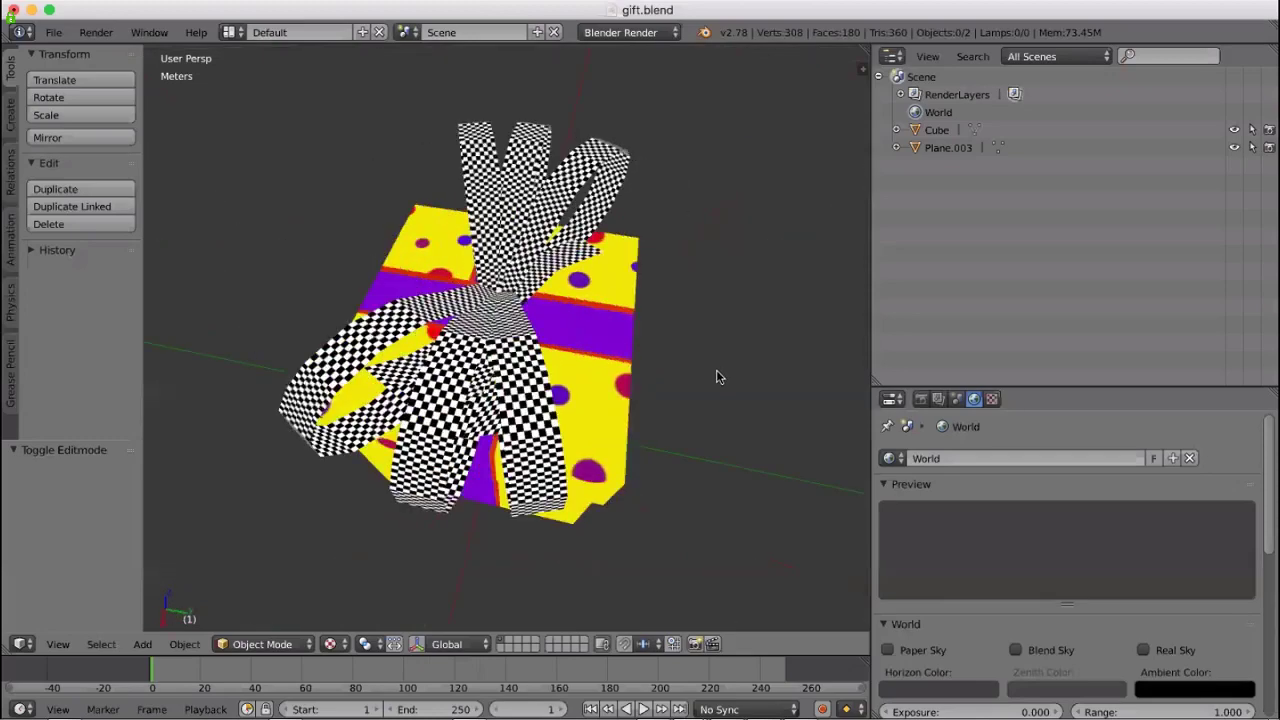
key("KP_2")
key("KP_4")
key("KP_4")
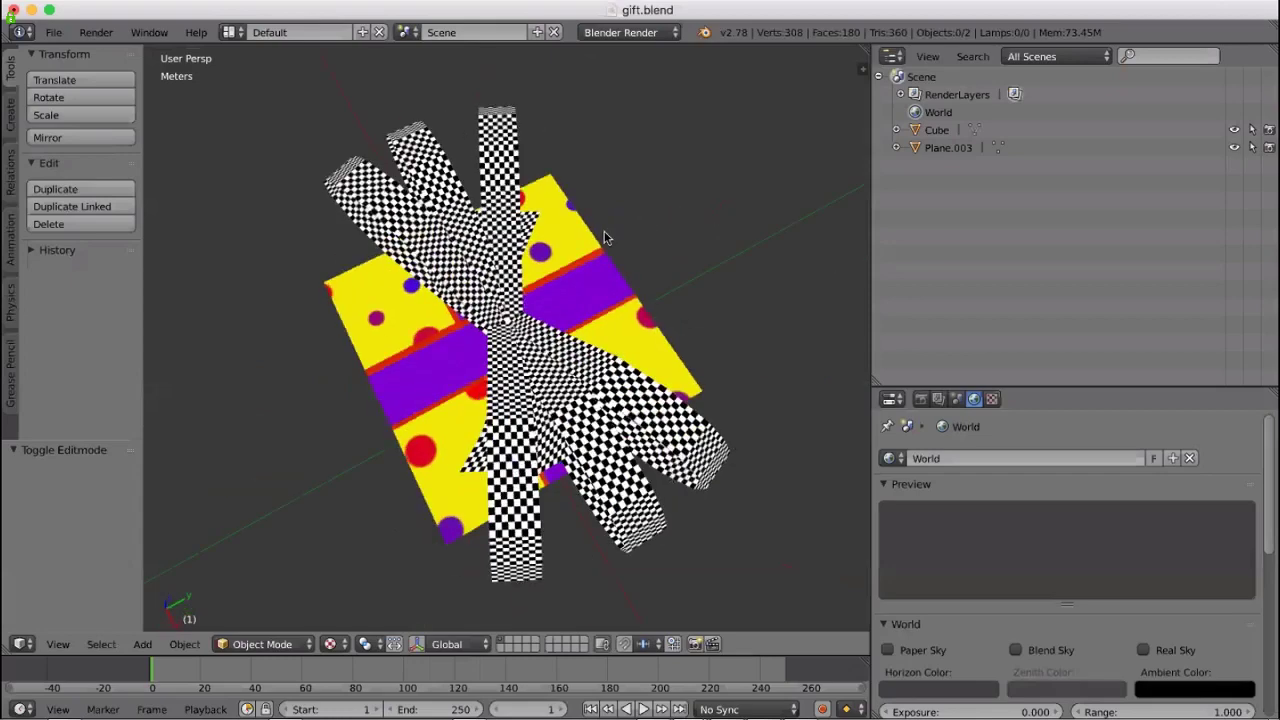
key("KP_4")
key("KP_4")
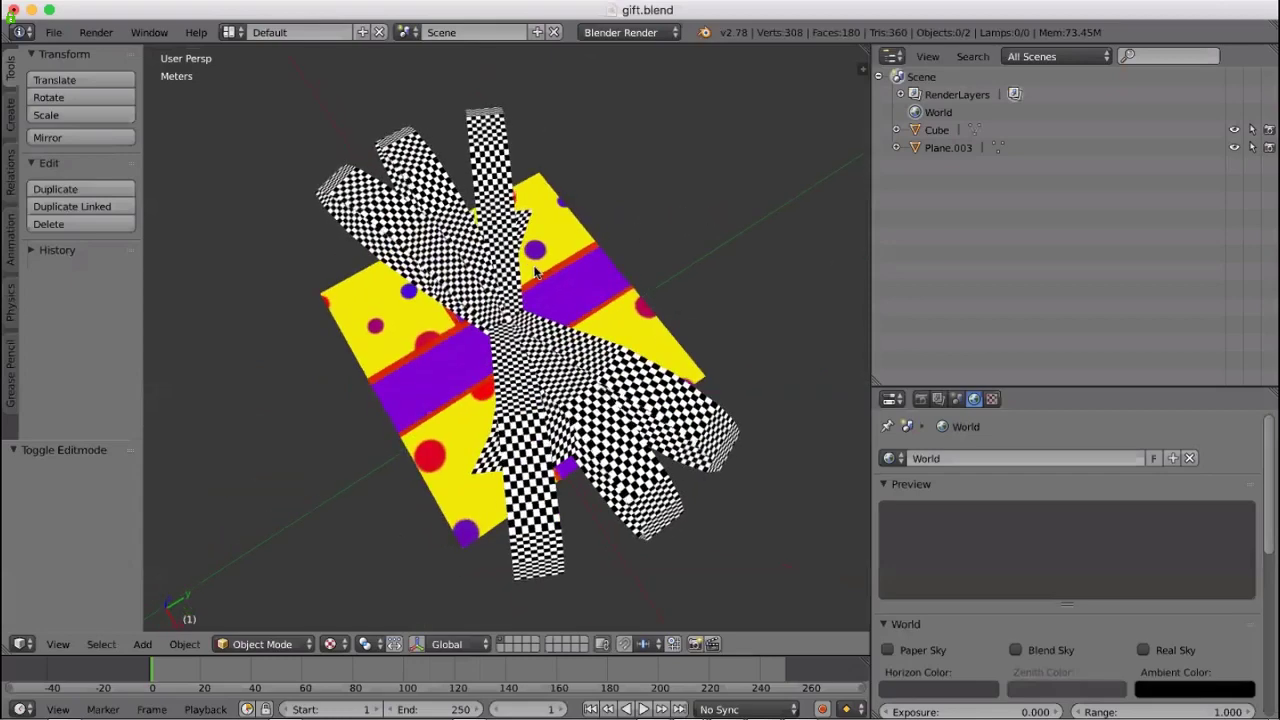
key("KP_4")
key("KP_4")
key("KP_1")
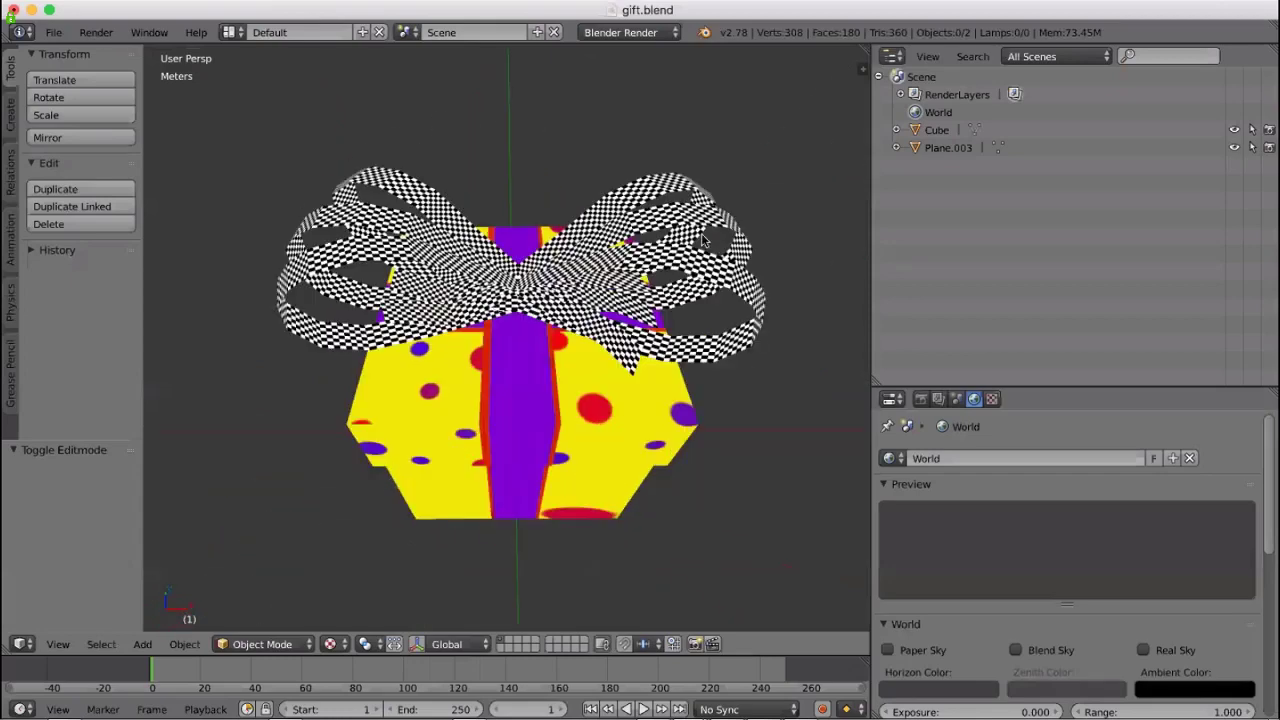
scroll(645, 272, "up", 2)
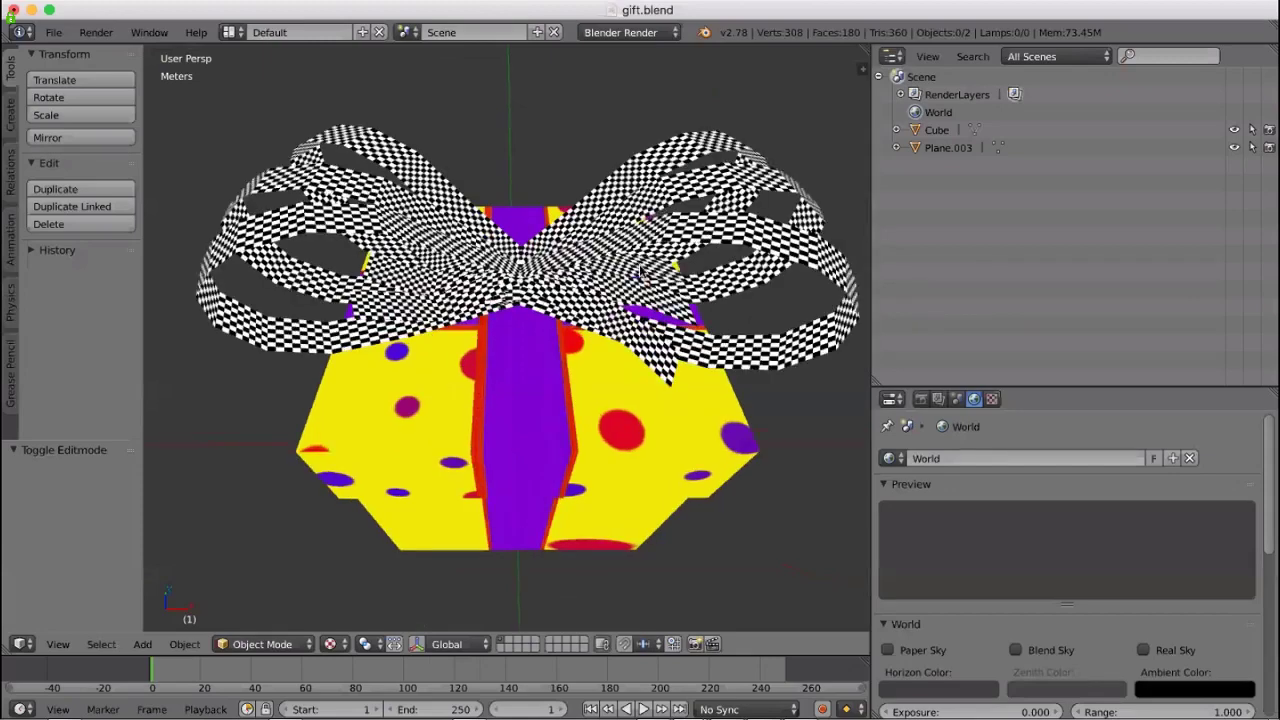
key("KP_8")
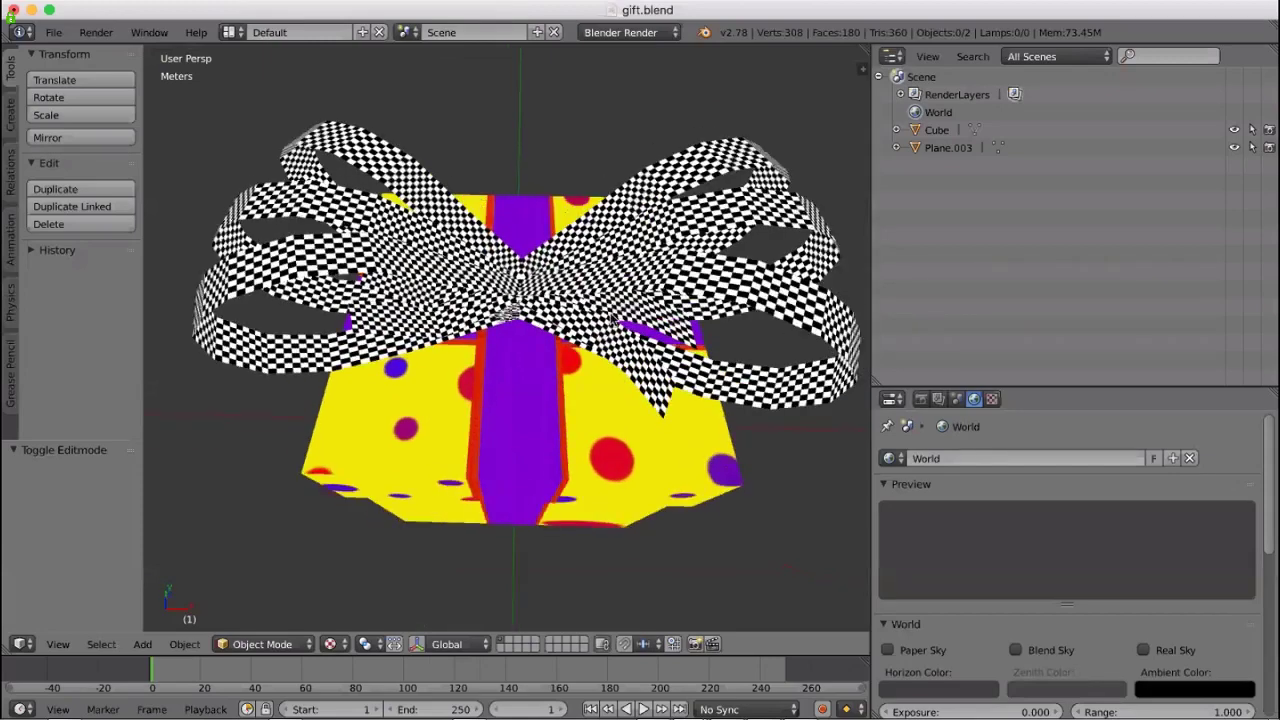
key("KP_8")
key("KP_2")
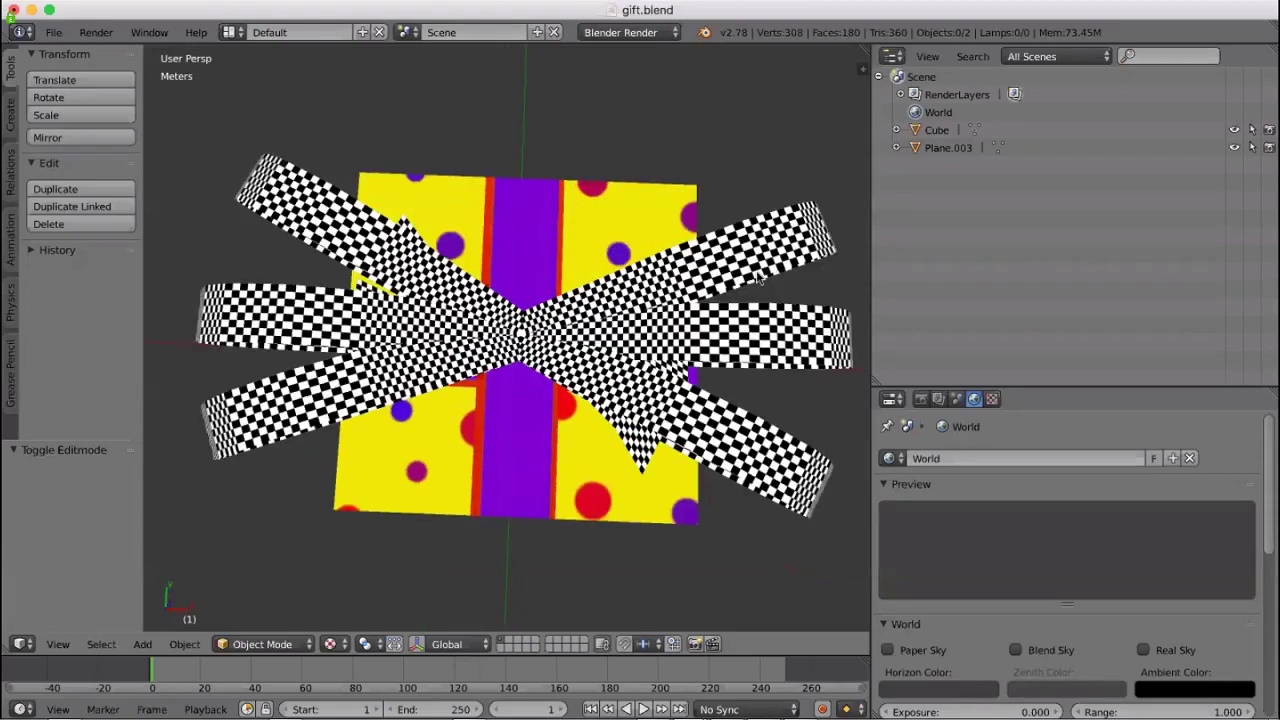
key("KP_2")
key("KP_2")
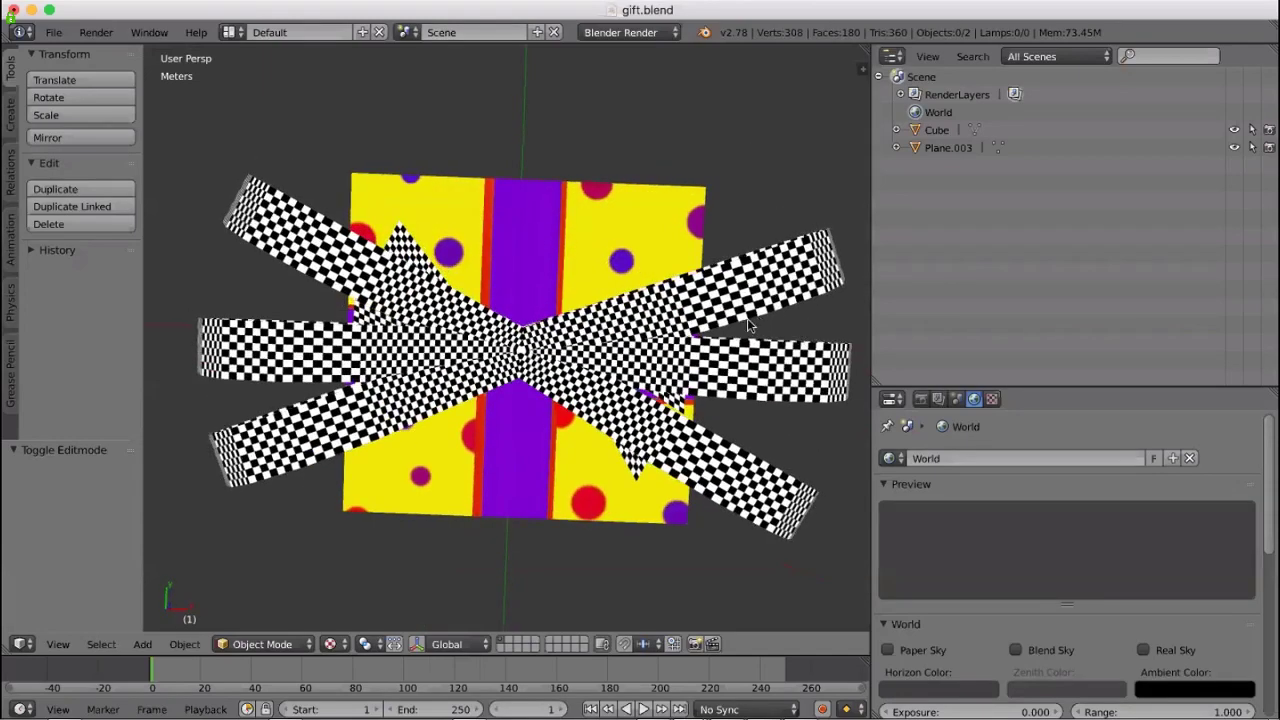
key("KP_6")
key("KP_6")
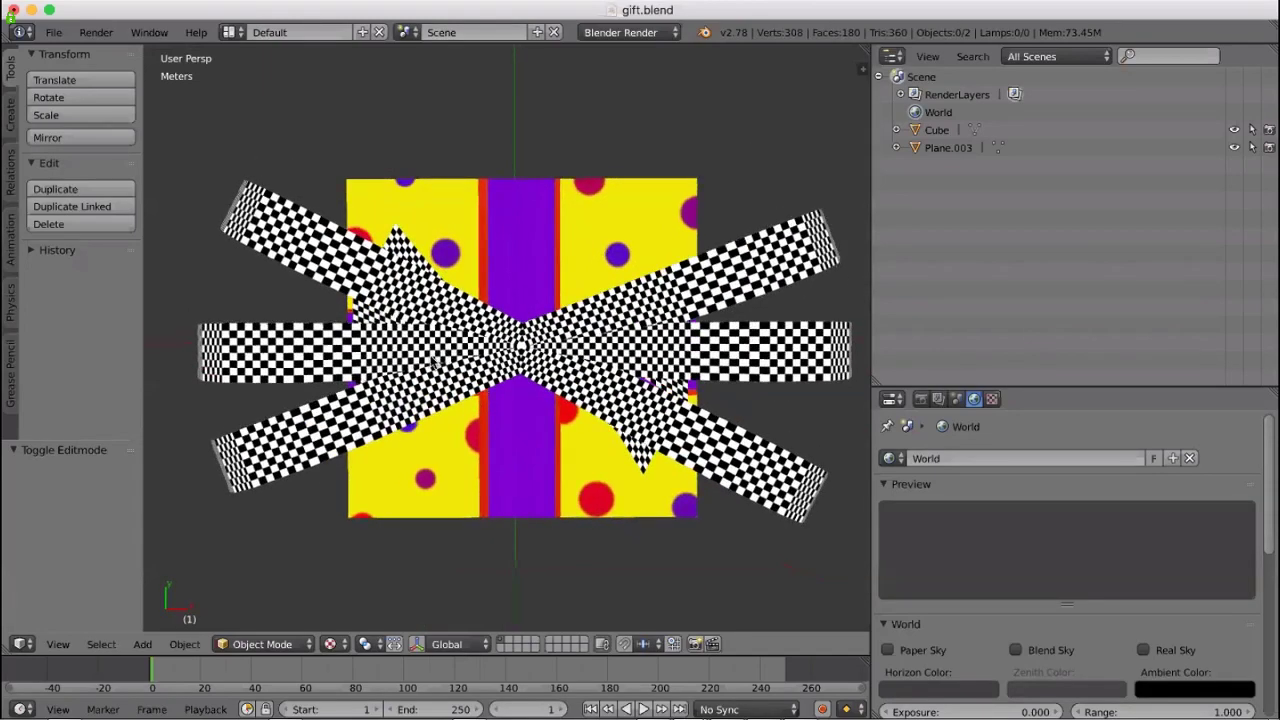
key("KP_6")
key("KP_6")
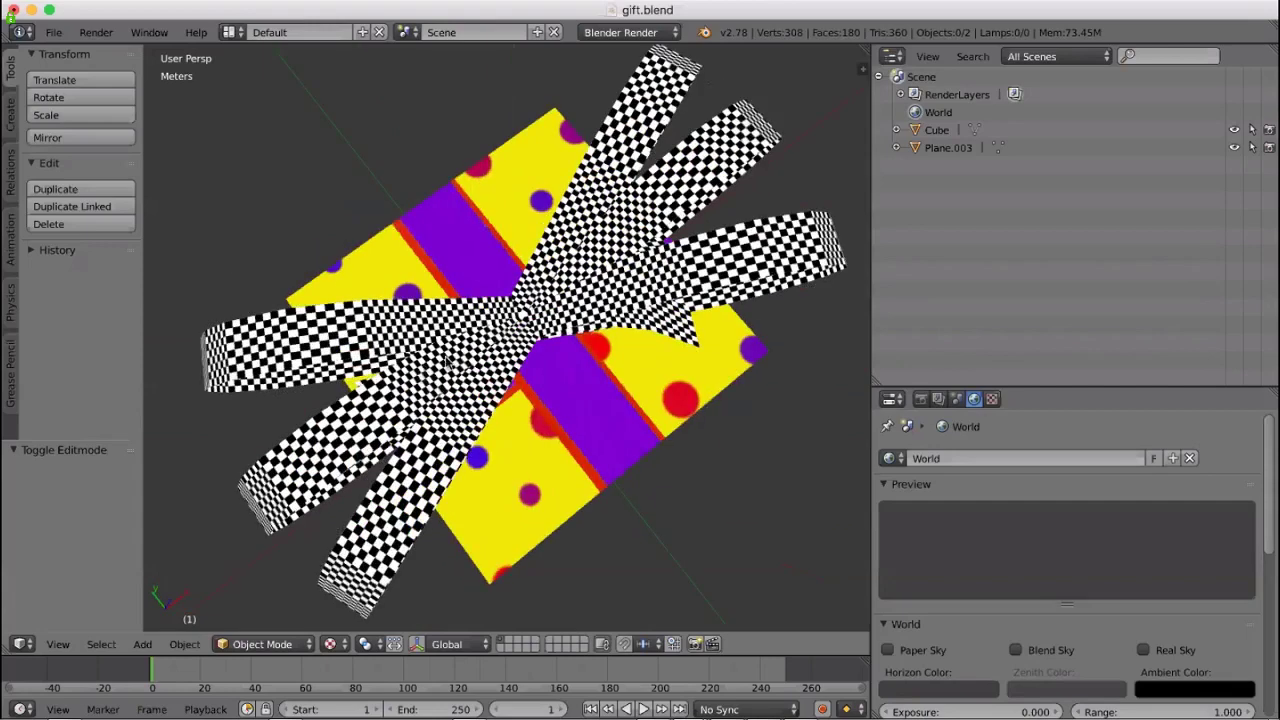
key("KP_6")
key("KP_6")
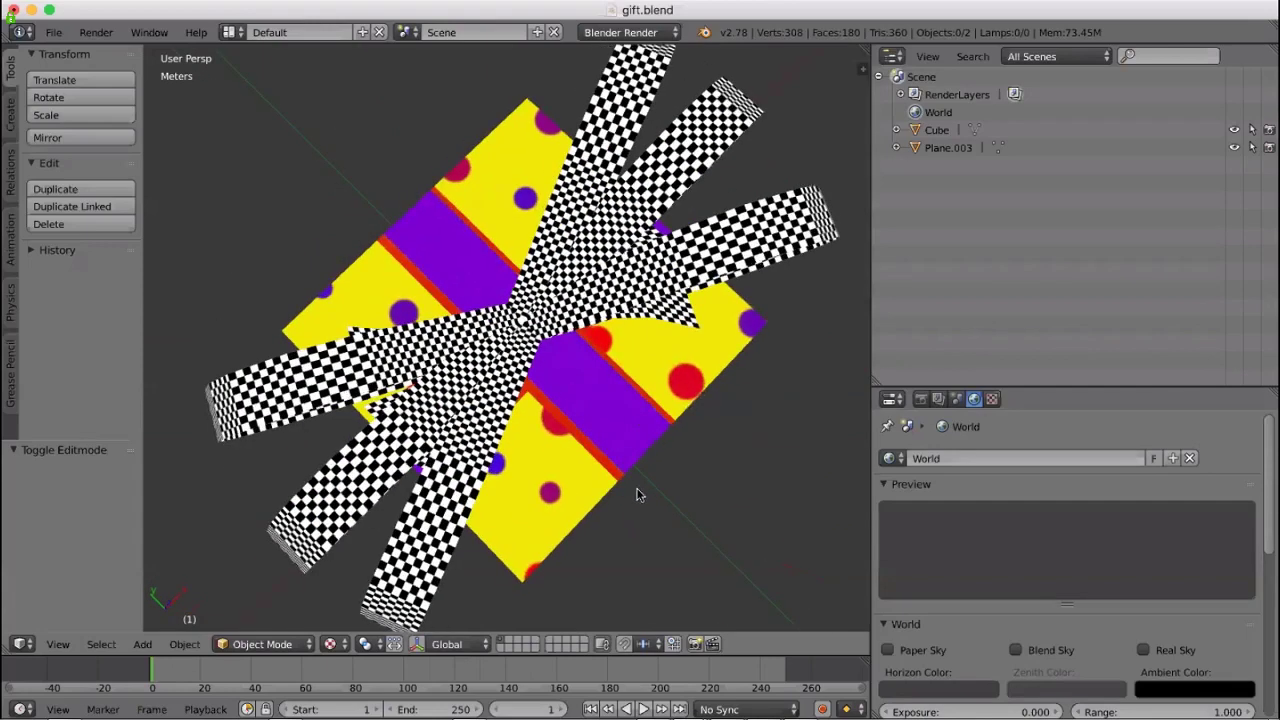
key("KP_6")
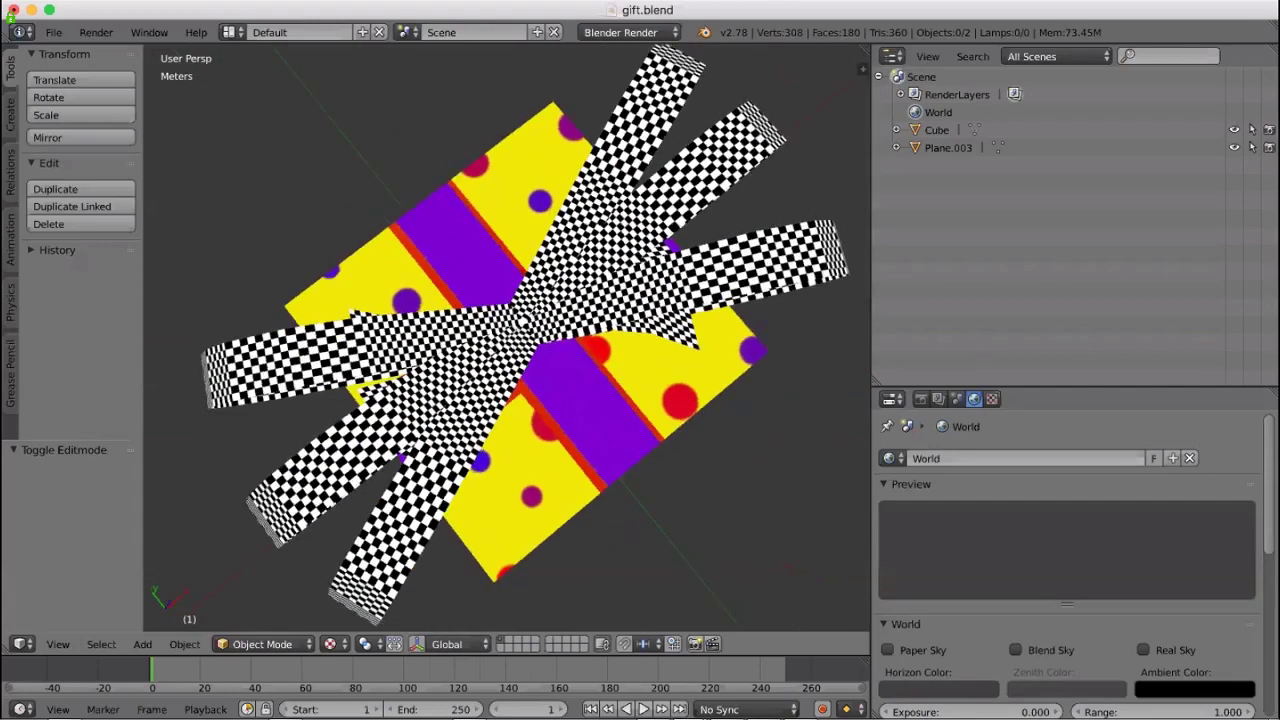
key("KP_2")
key("KP_2")
key("KP_2")
key("KP_2")
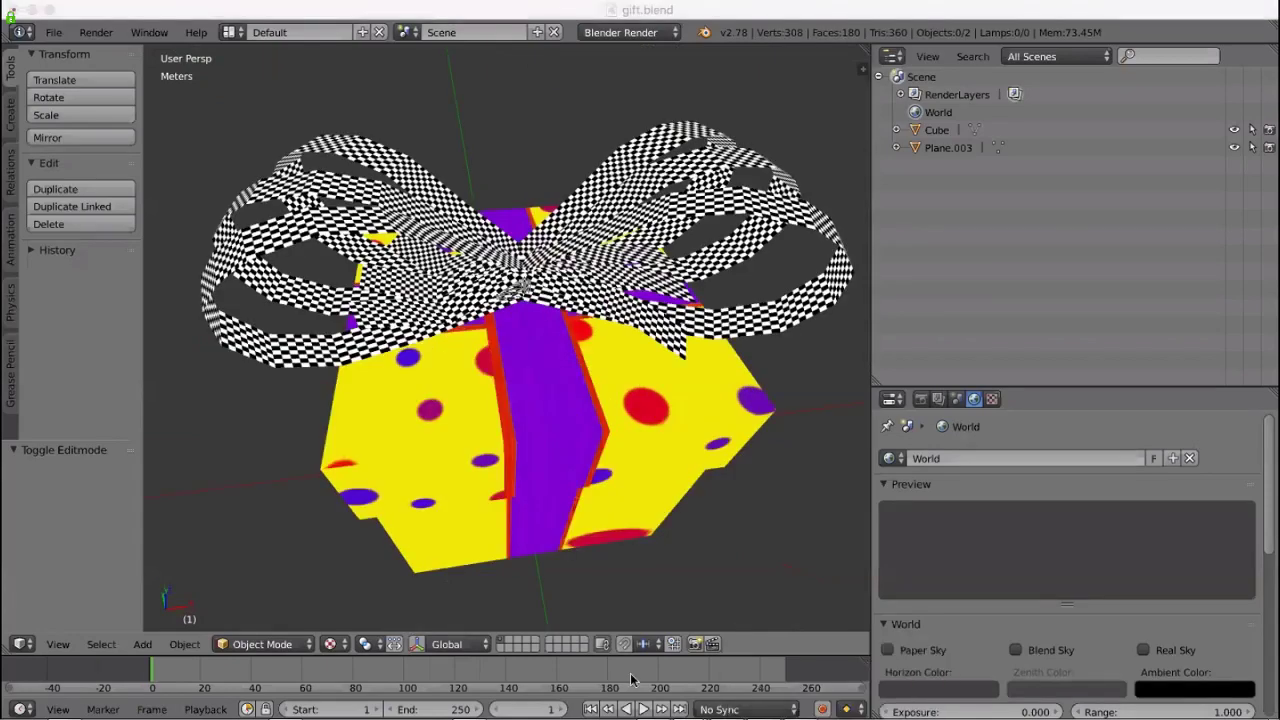
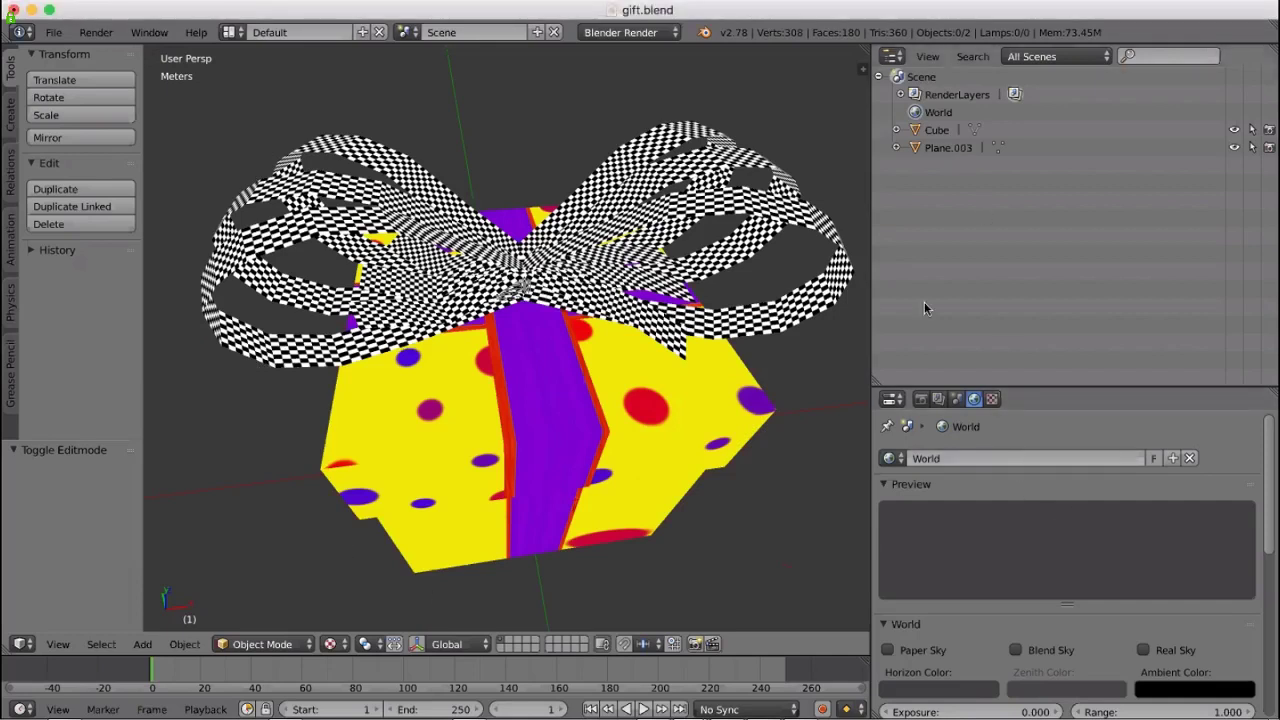
Turn the Outliner into a UV/Image Editor, load ribbon2.png from the images folder, and select bow Plane.003
left_click(892, 57)
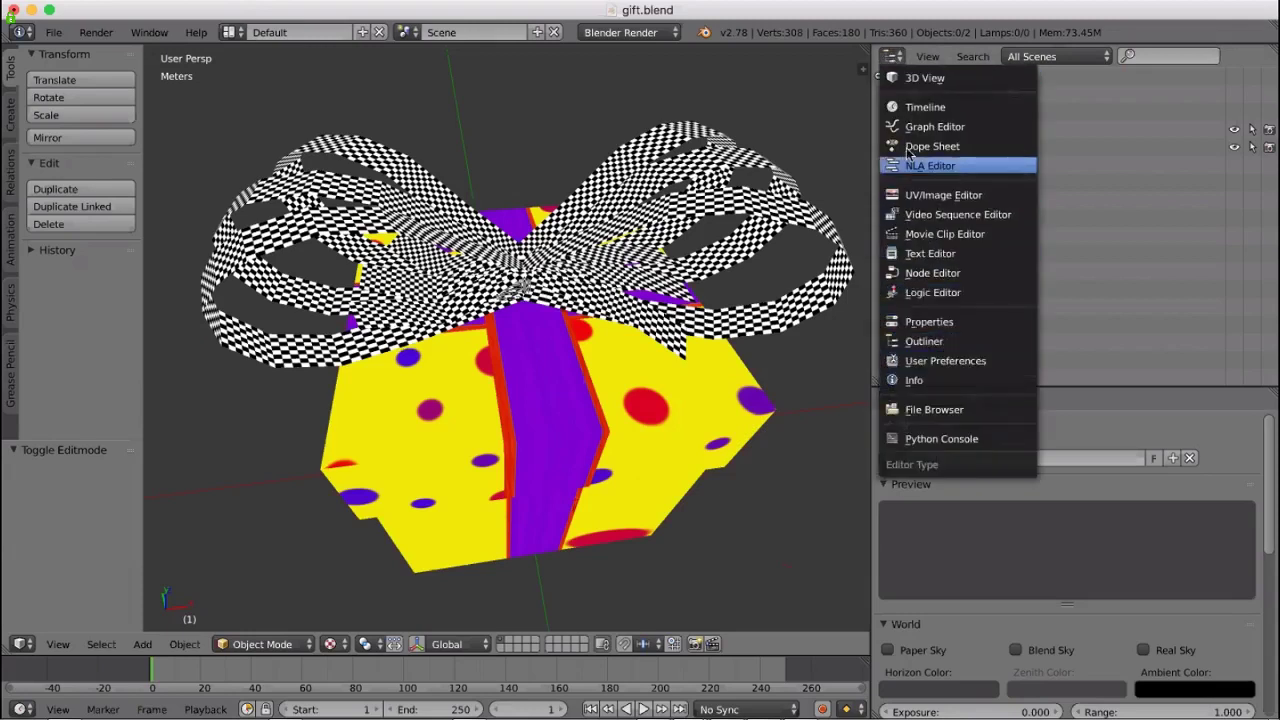
left_click(932, 196)
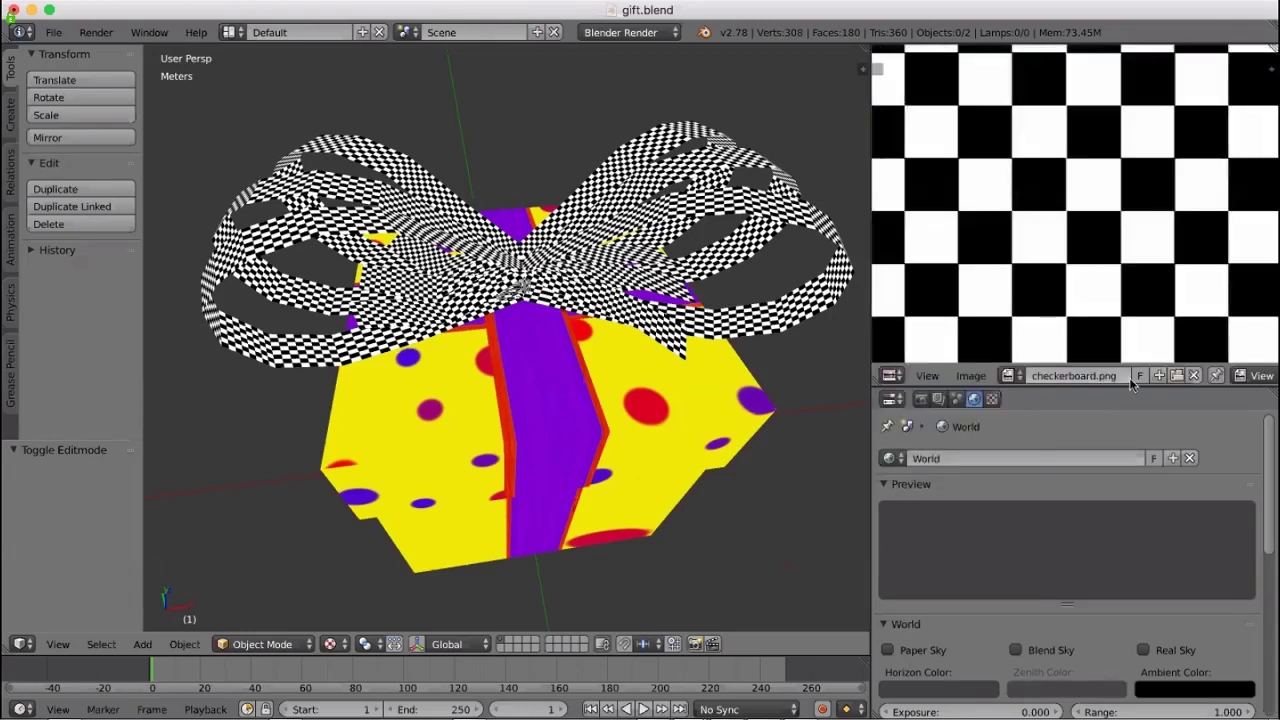
left_click(1176, 375)
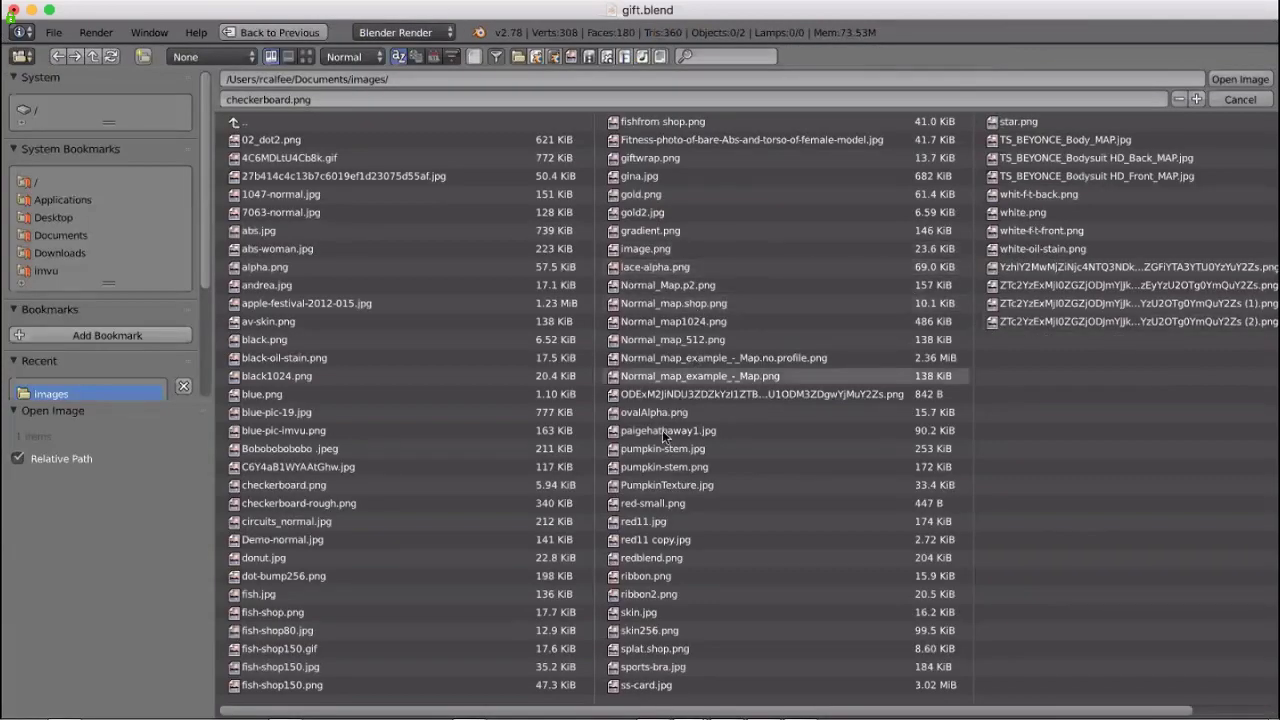
left_click(640, 594)
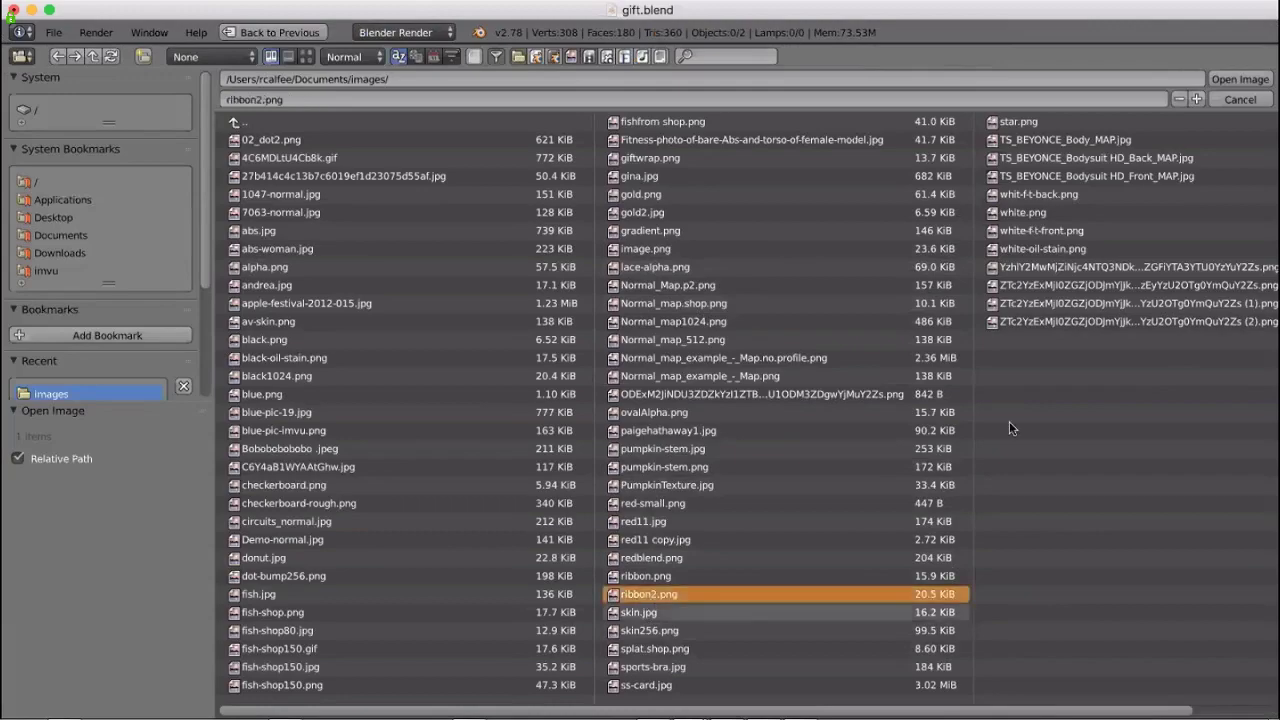
left_click(1240, 80)
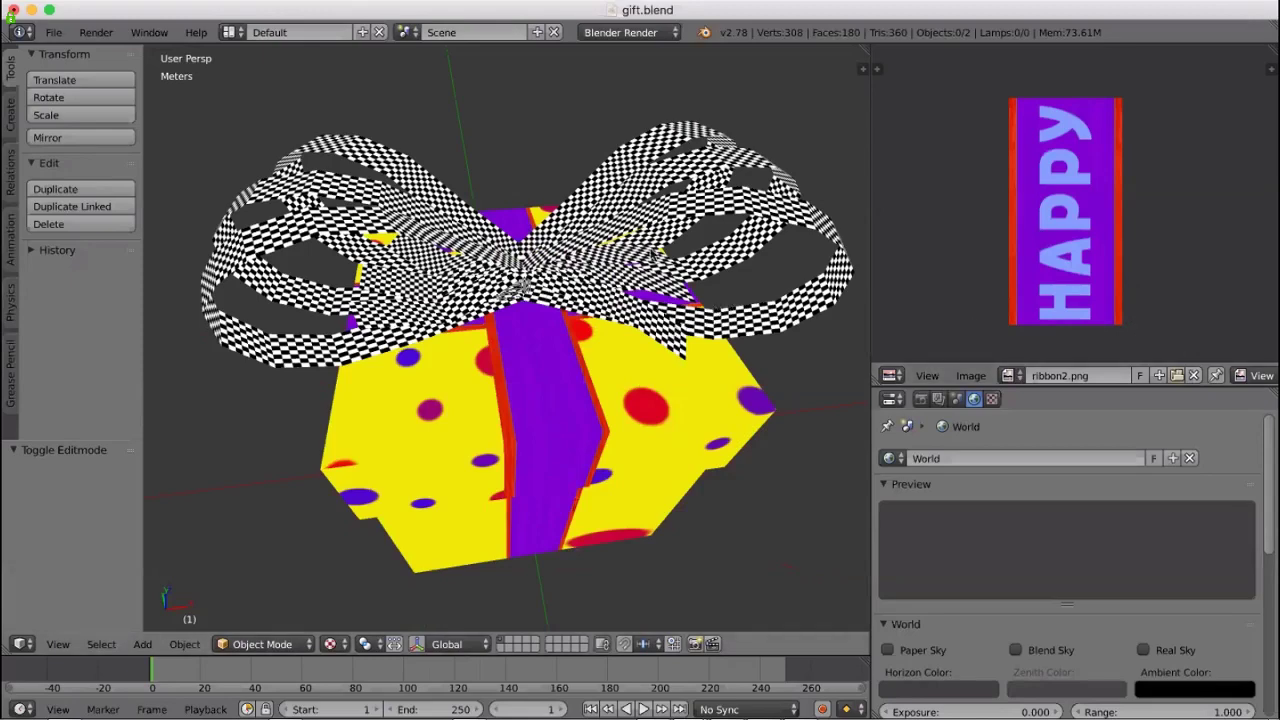
right_click(613, 214)
Start and drop a move on the bow, then toggle its Edit Mode, deselecting its mesh
key("g")
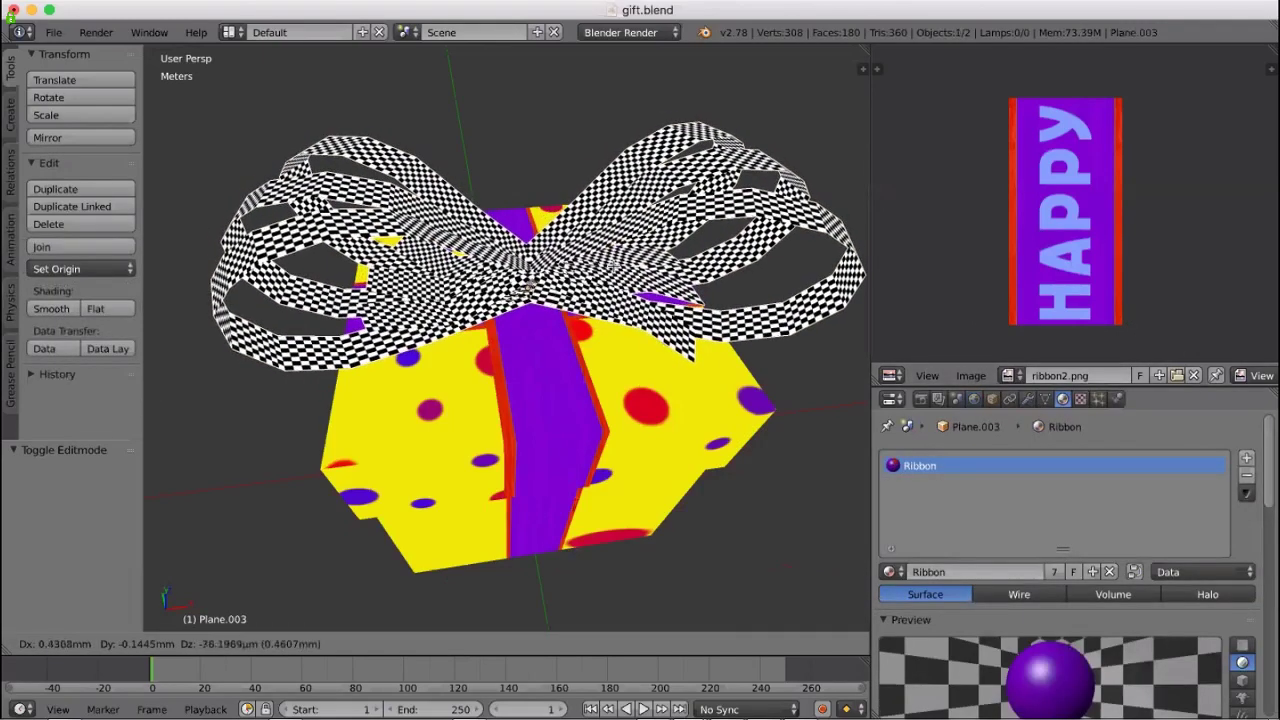
left_click(612, 268)
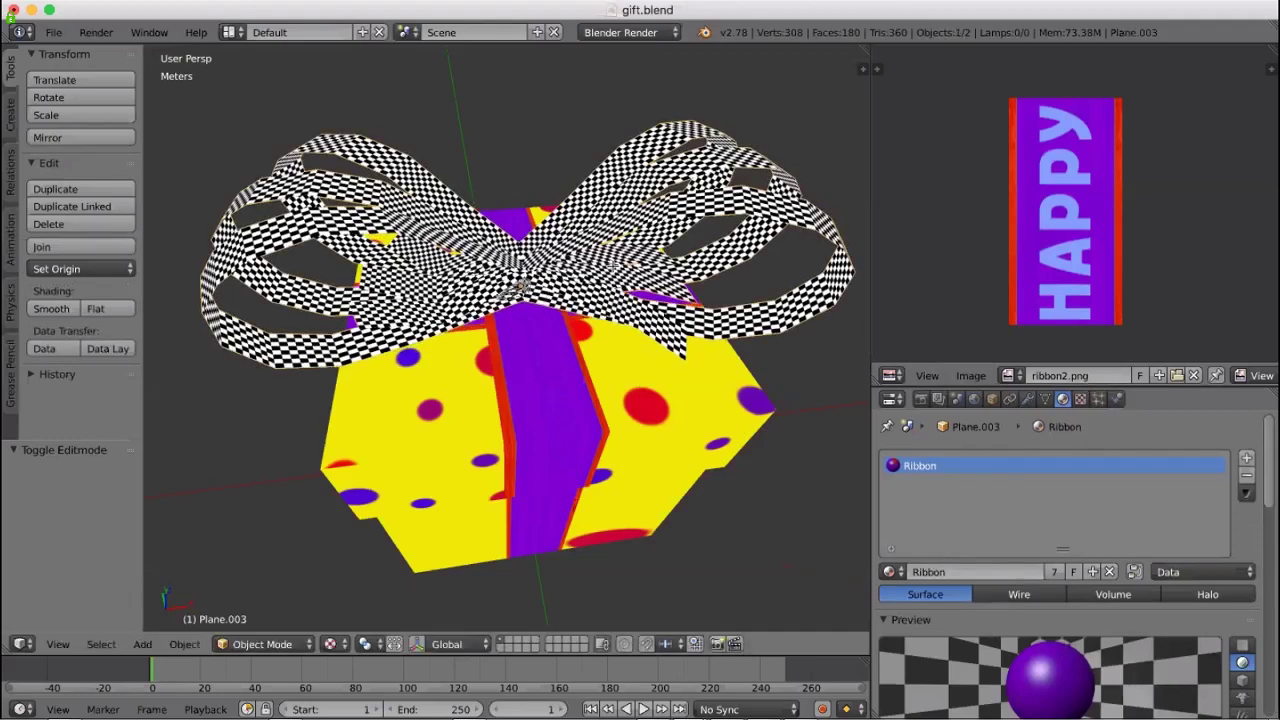
key("Tab")
key("a")
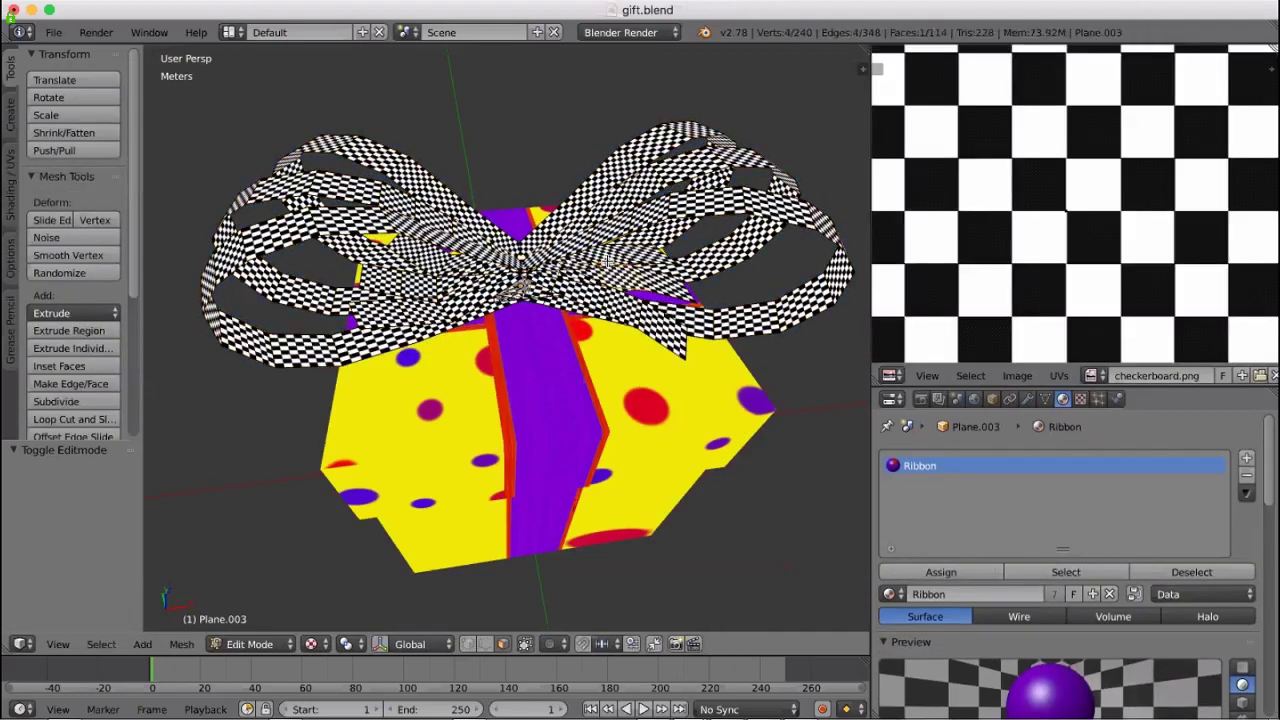
key("Tab")
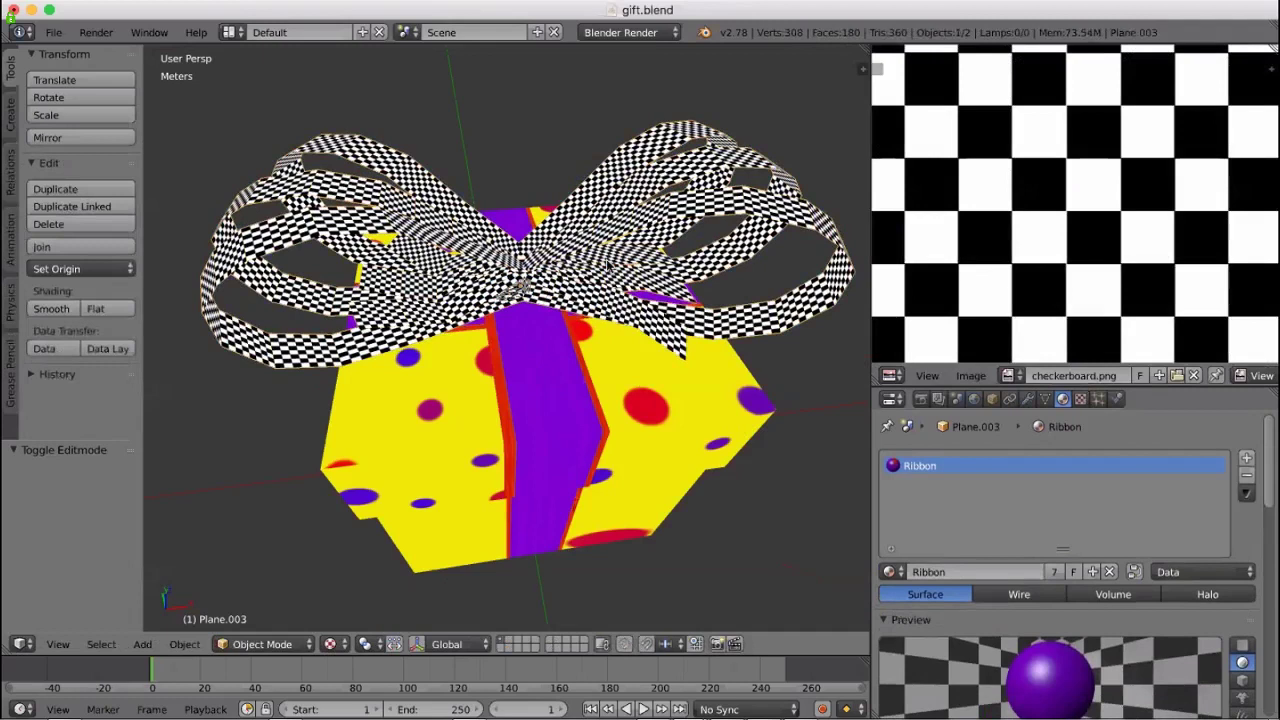
Show checkerboard.png in the image editor, then deselect all and reselect the ribbon bow
left_click(1008, 377)
key("a")
right_click(762, 329)
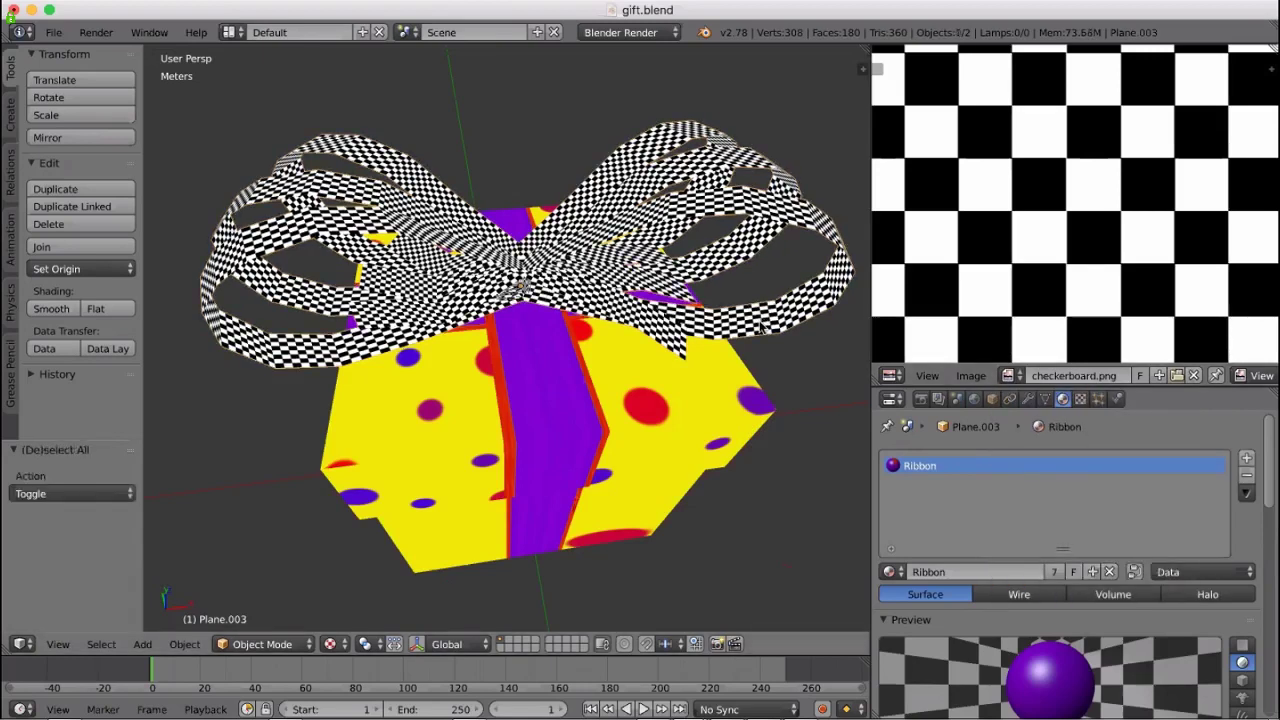
Deselect all, orbit the gift with numpad 2 and 8, then enter Edit Mode on Plane.003
key("a")
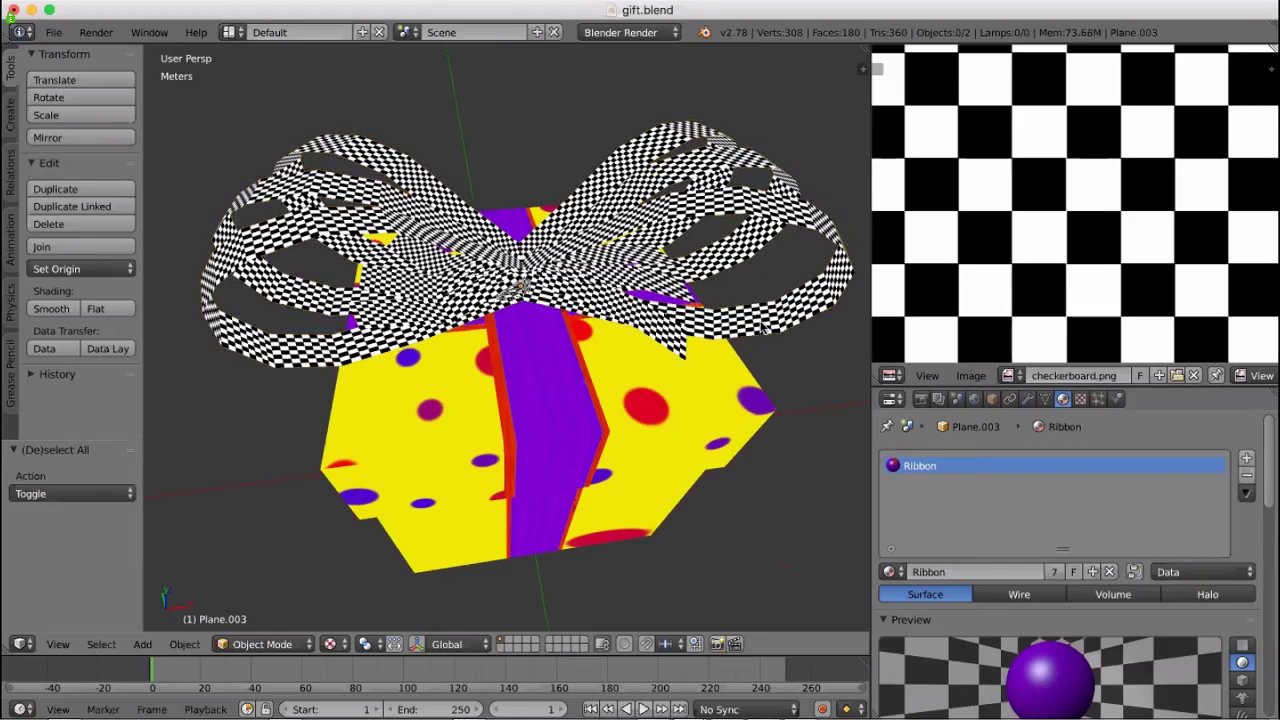
key("KP_2")
key("KP_2")
key("KP_2")
key("KP_2")
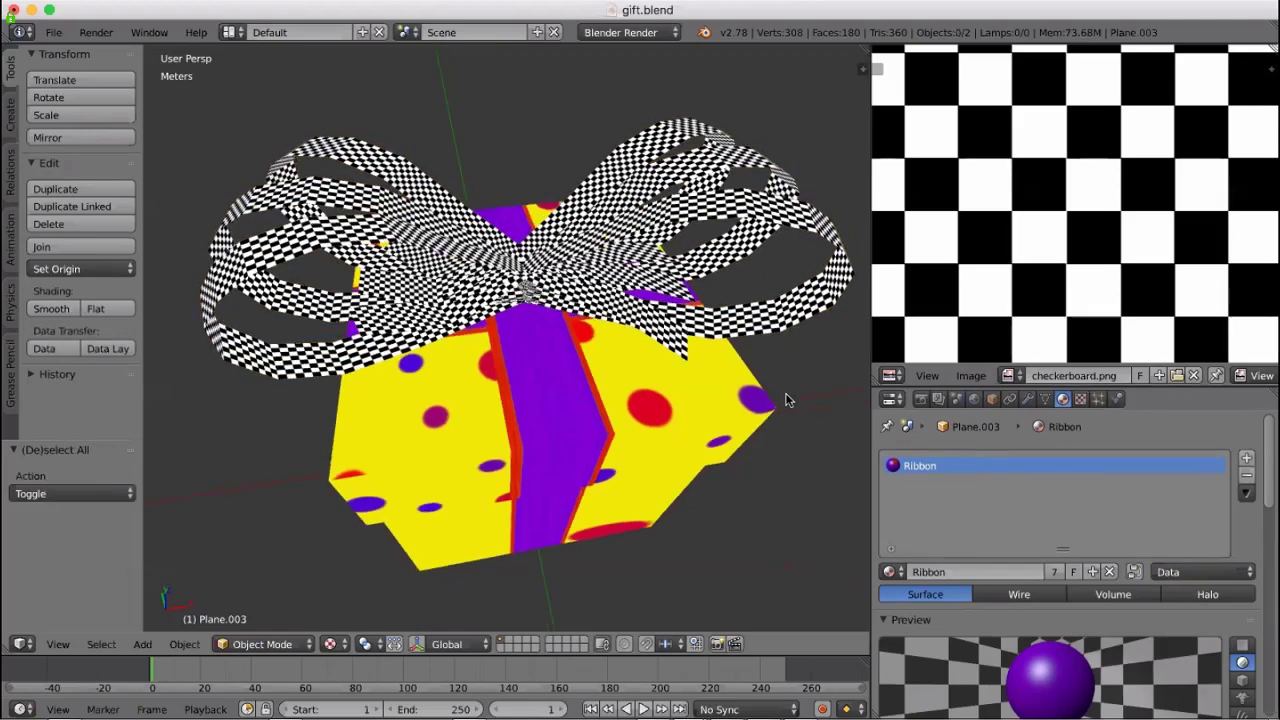
key("KP_2")
key("KP_2")
key("KP_2")
key("KP_2")
key("KP_2")
key("KP_2")
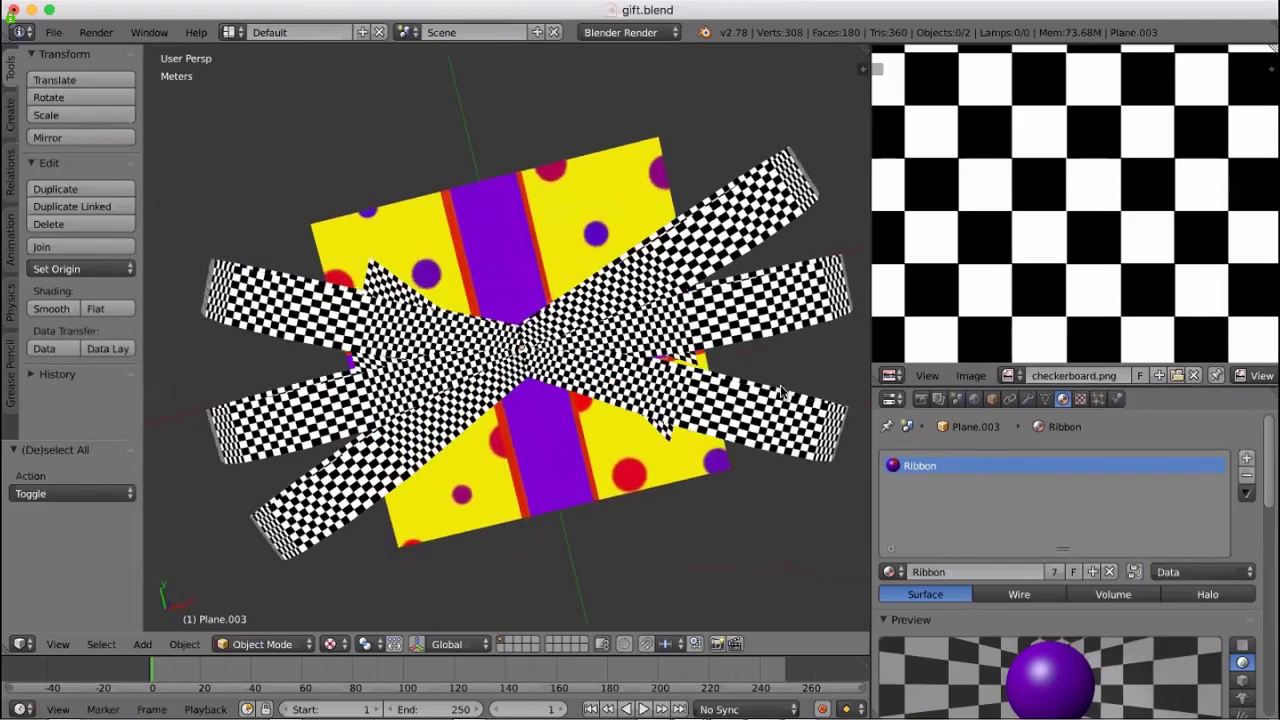
key("KP_8")
key("KP_8")
key("KP_8")
key("KP_8")
key("KP_8")
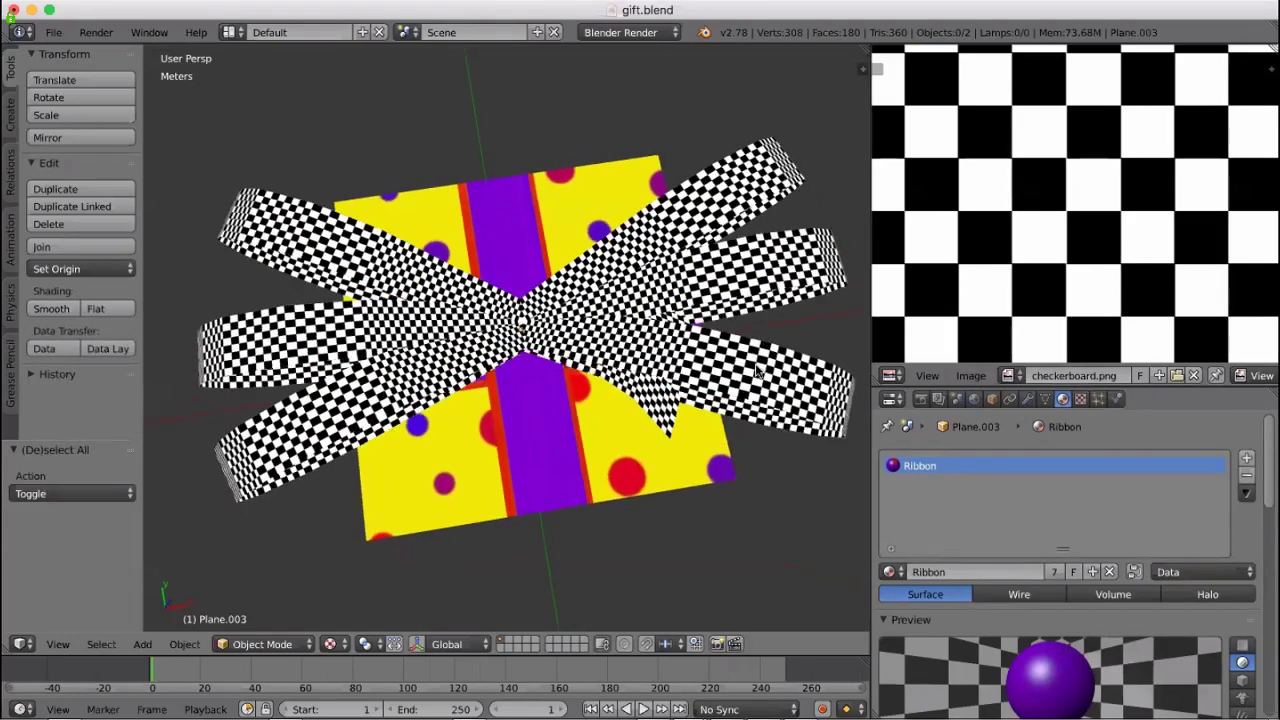
key("KP_8")
key("KP_8")
key("KP_8")
key("KP_8")
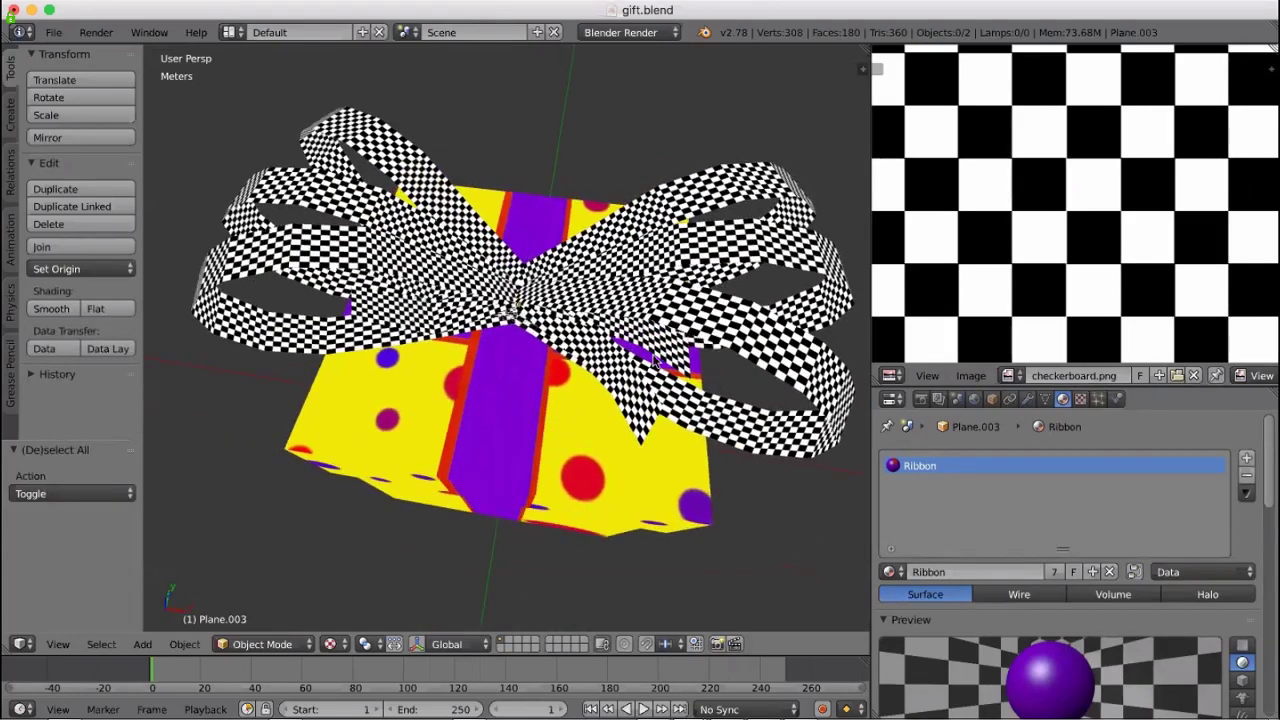
key("KP_8")
key("KP_8")
key("KP_8")
key("KP_8")
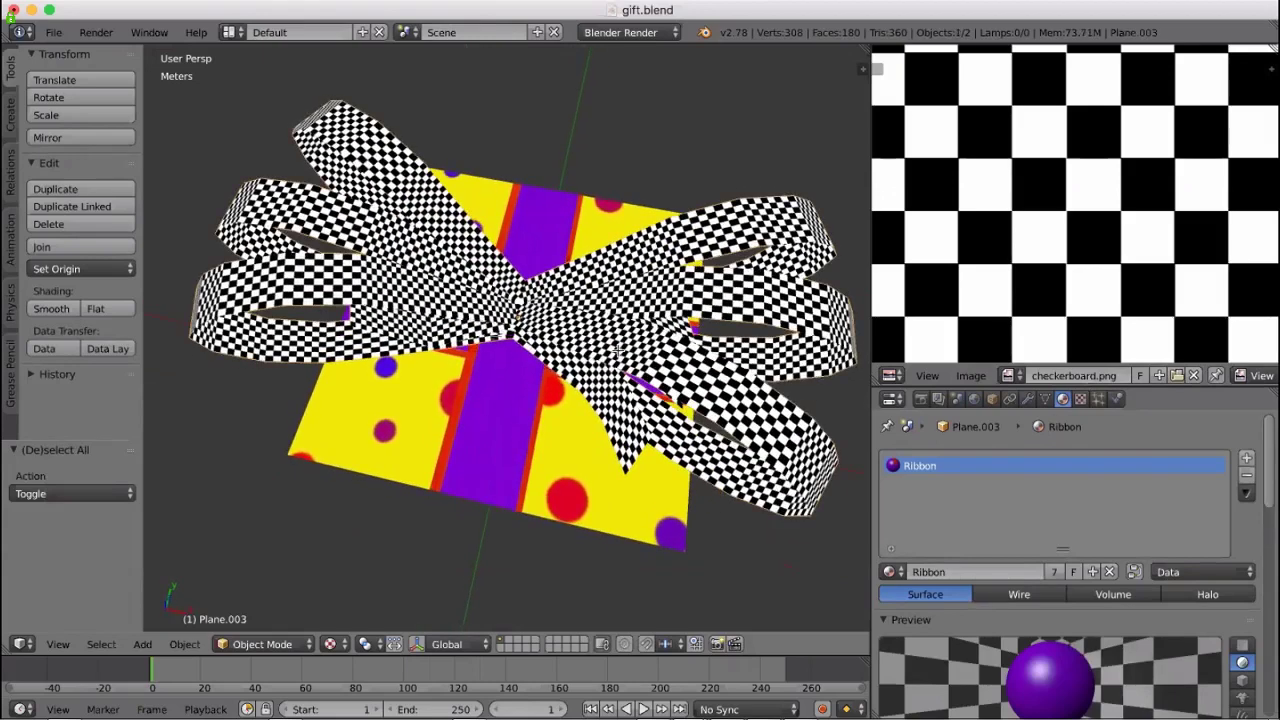
key("Tab")
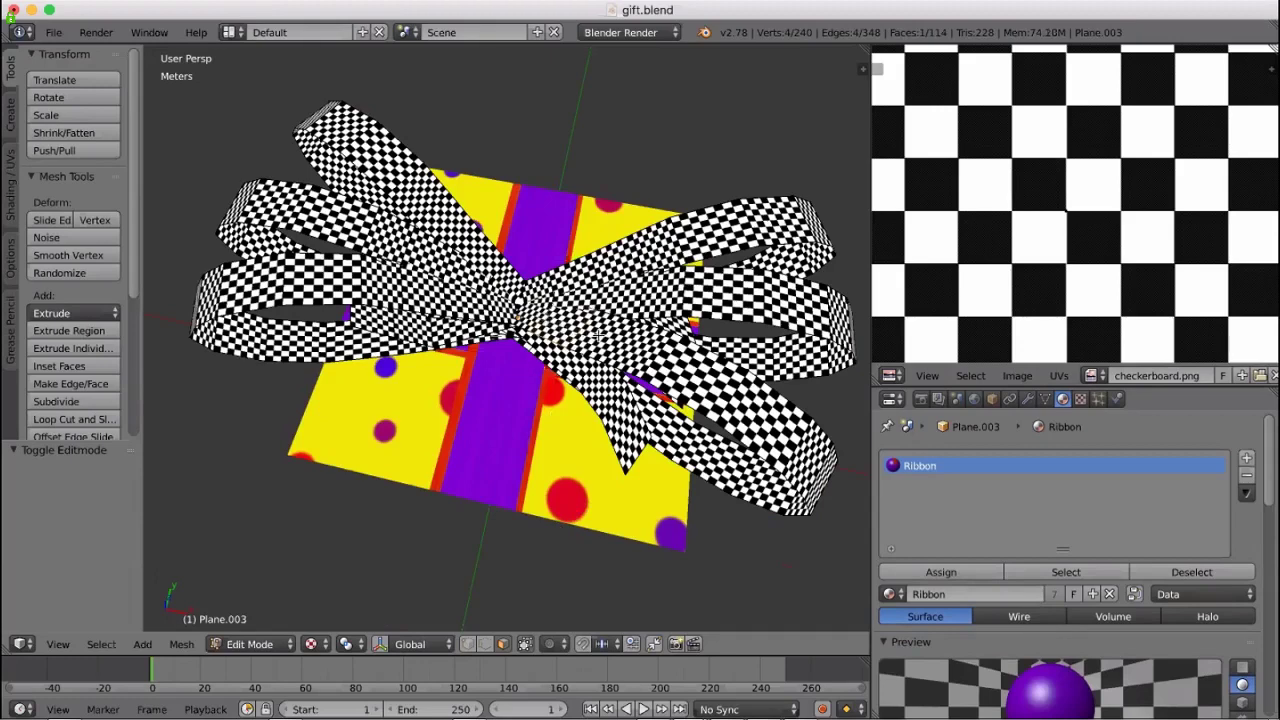
Select the bow's lower-right loop with L and assign it the ribbon2.png texture
key("l")
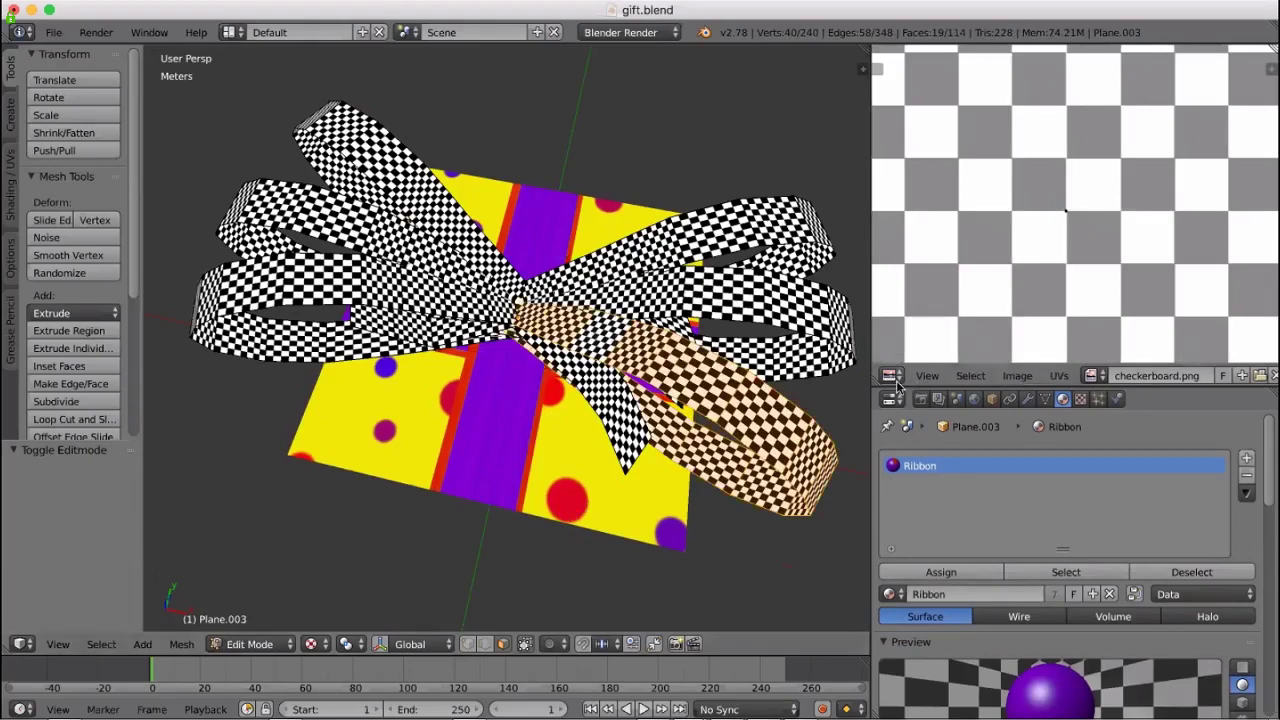
left_click(1093, 375)
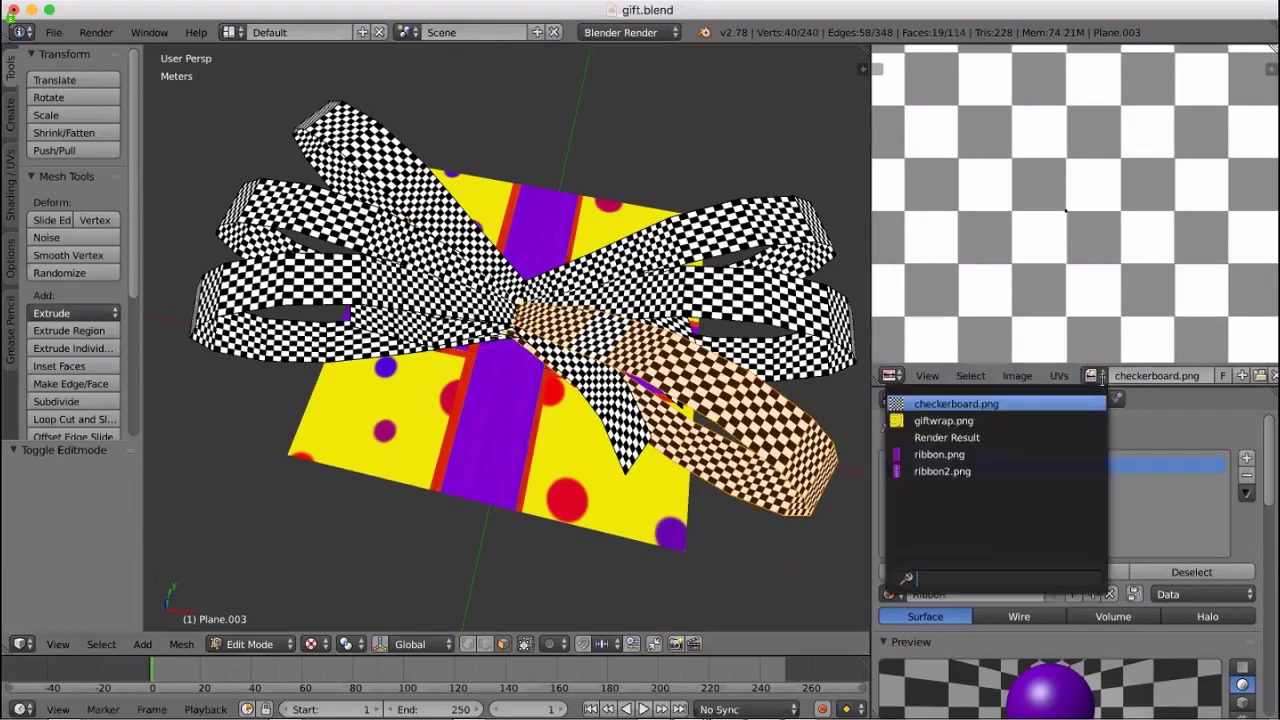
left_click(942, 470)
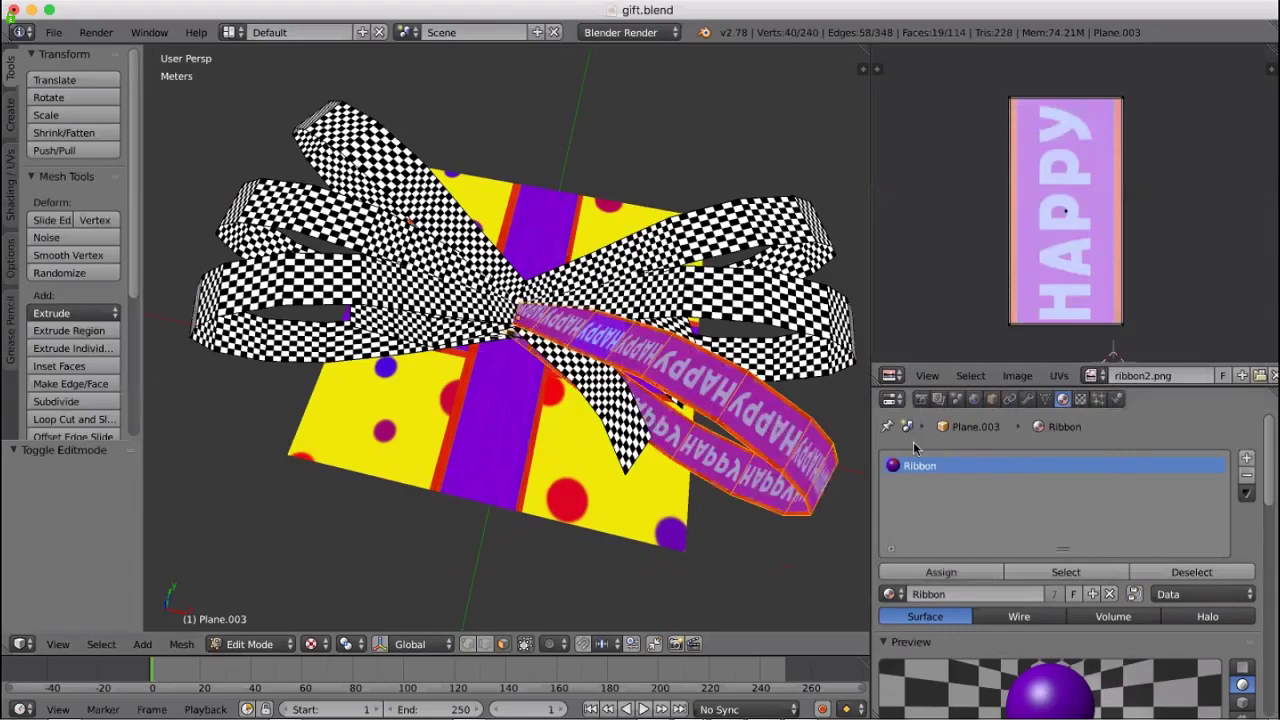
middle_click_drag(790, 525, 786, 482)
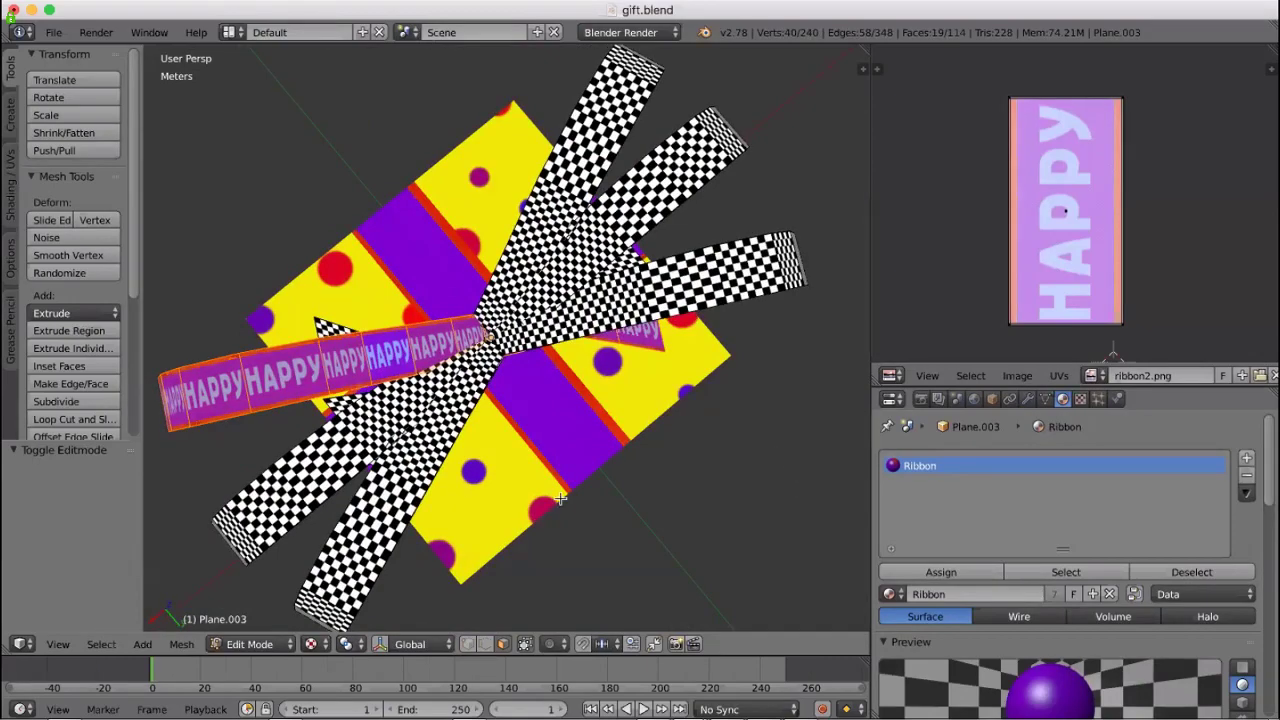
middle_click_drag(242, 449, 434, 431)
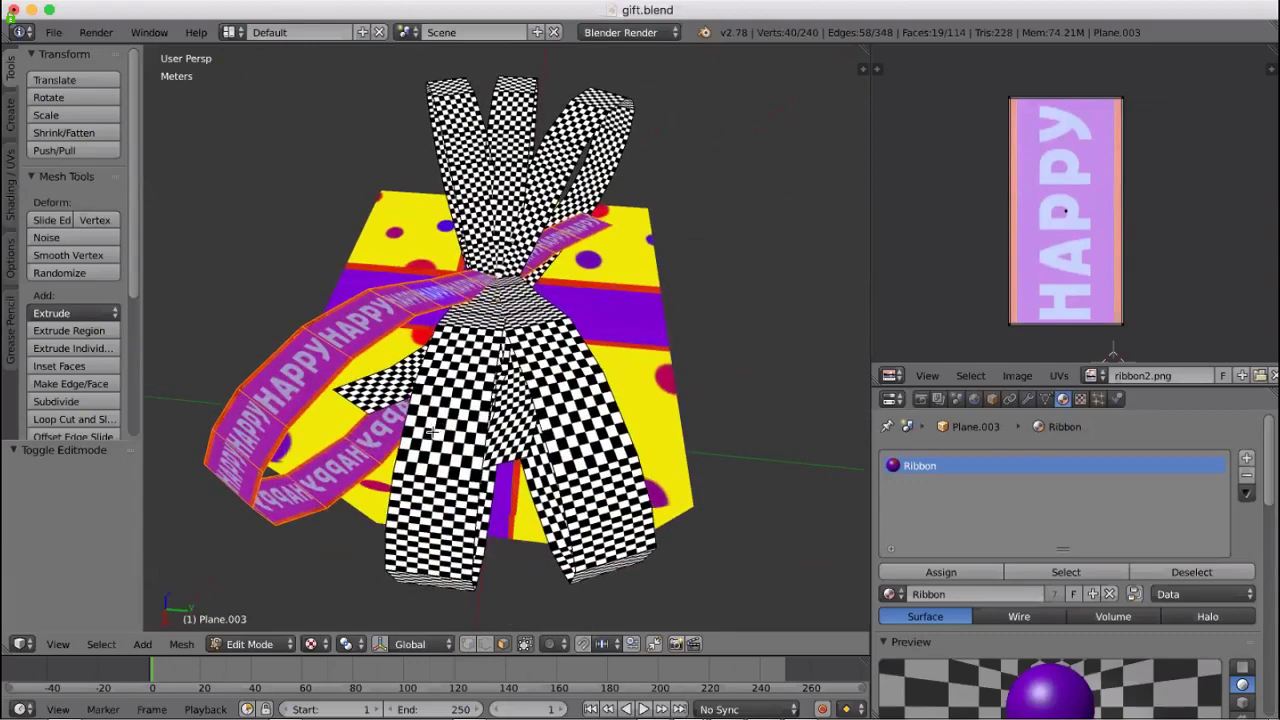
Select the bow's hanging ribbon strip and assign it ribbon2.png, then view it from the side
key("a")
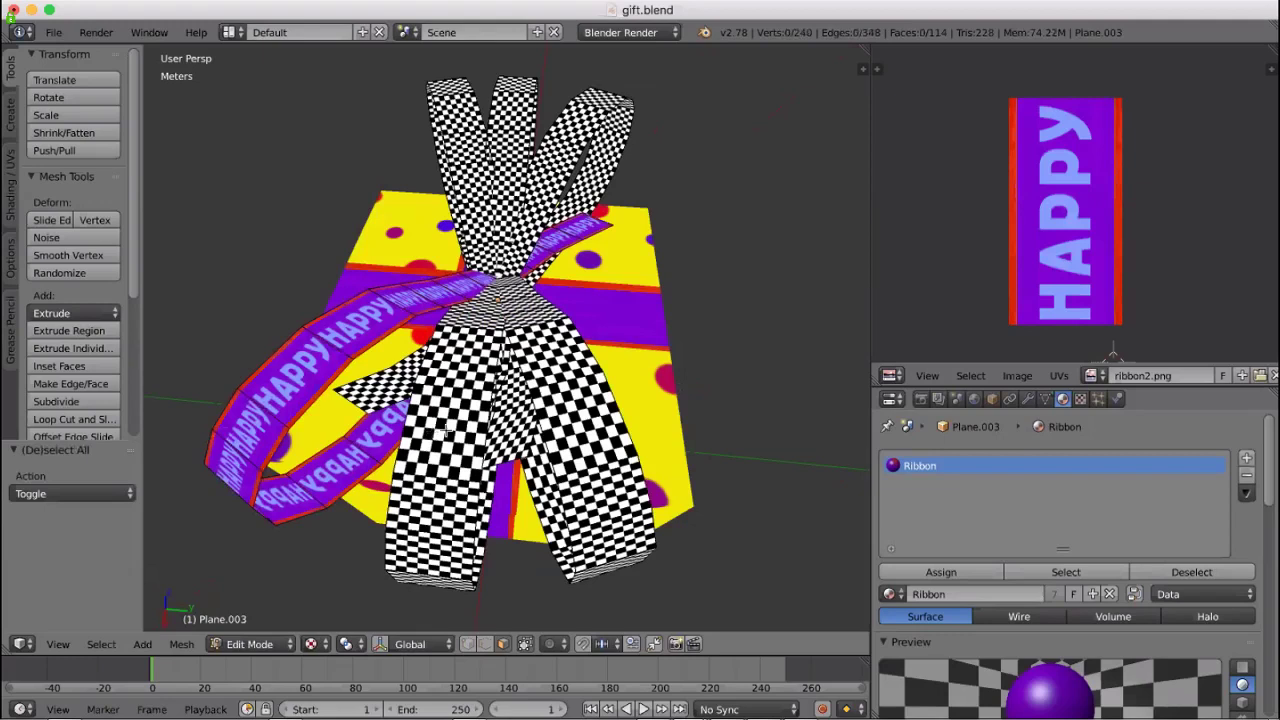
key("l")
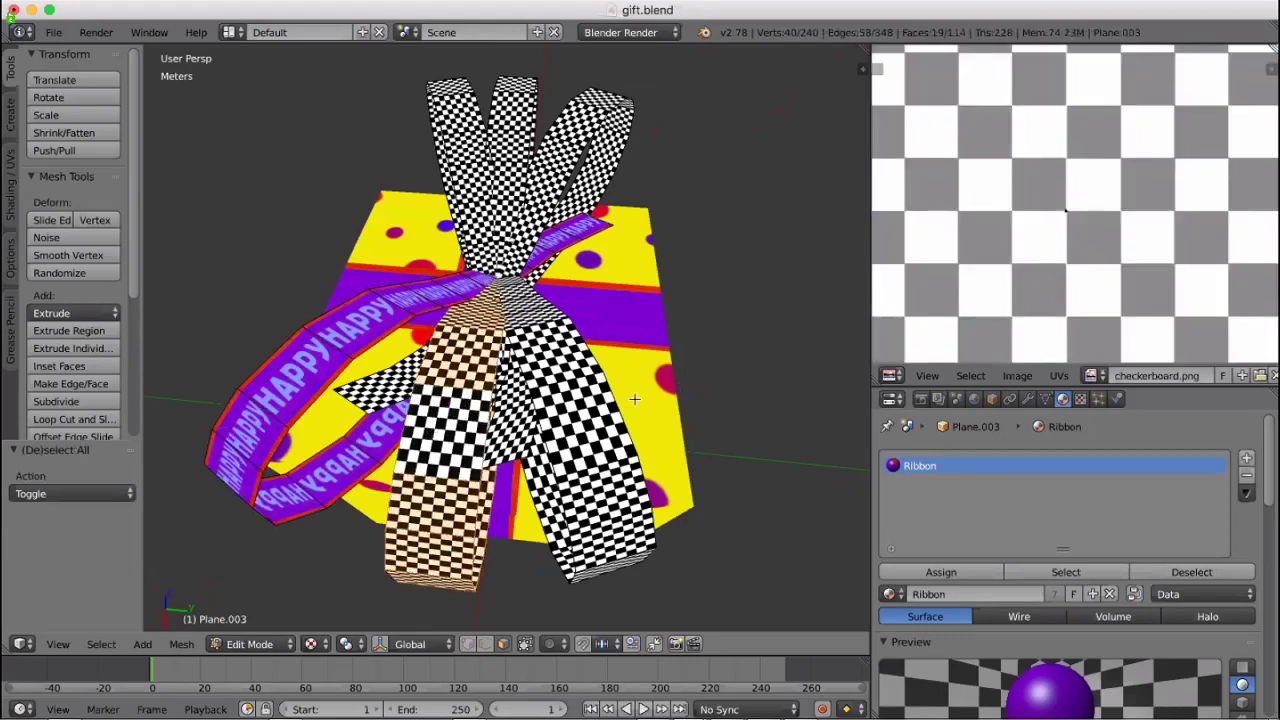
left_click(1098, 376)
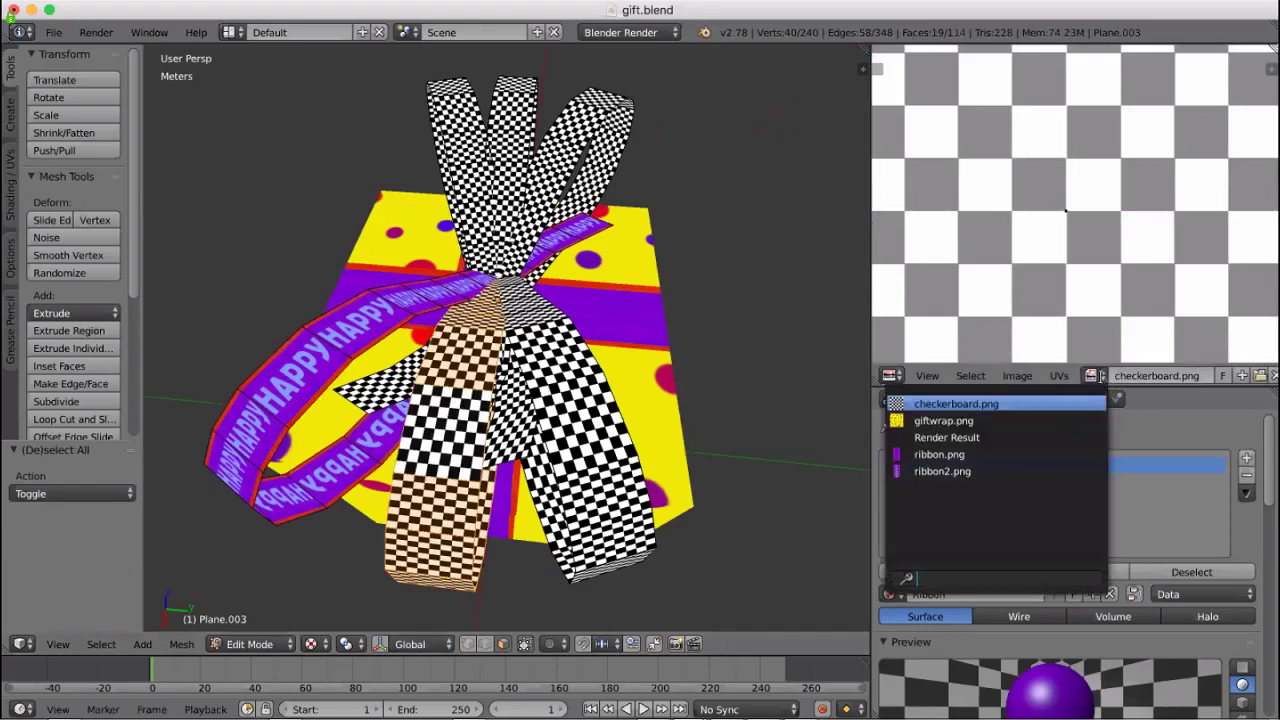
left_click(940, 472)
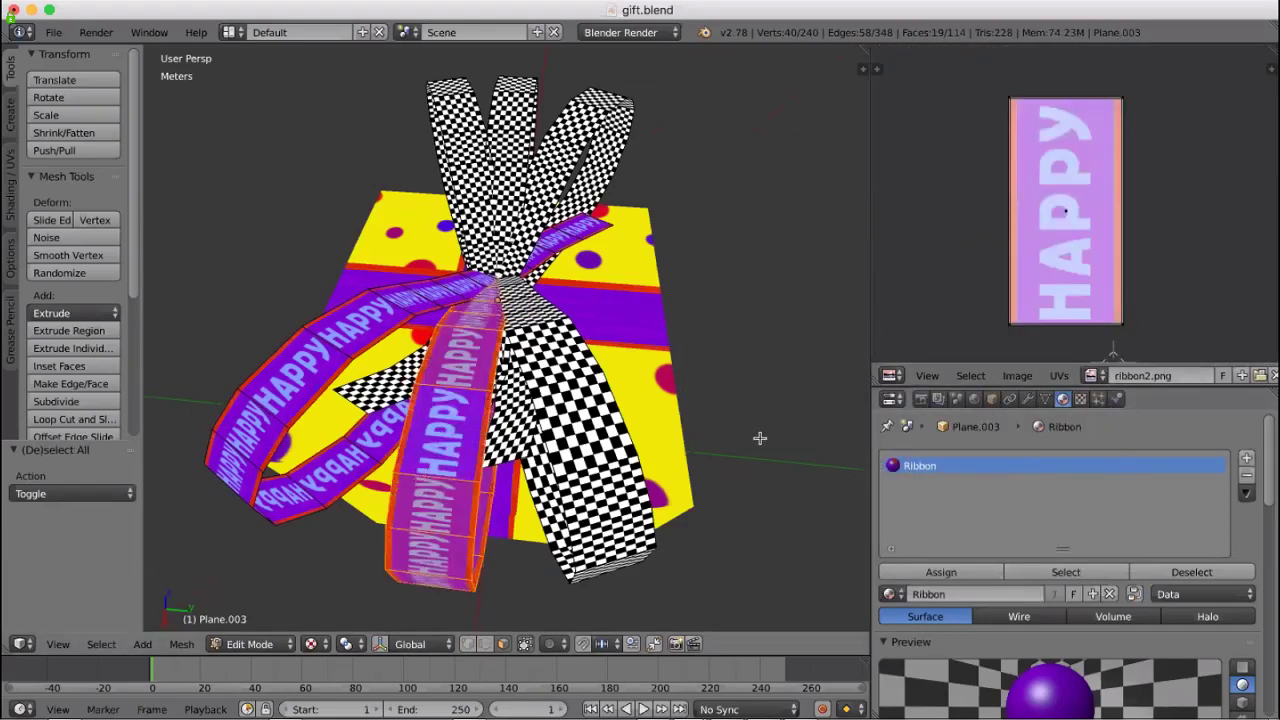
middle_click_drag(760, 438, 568, 403)
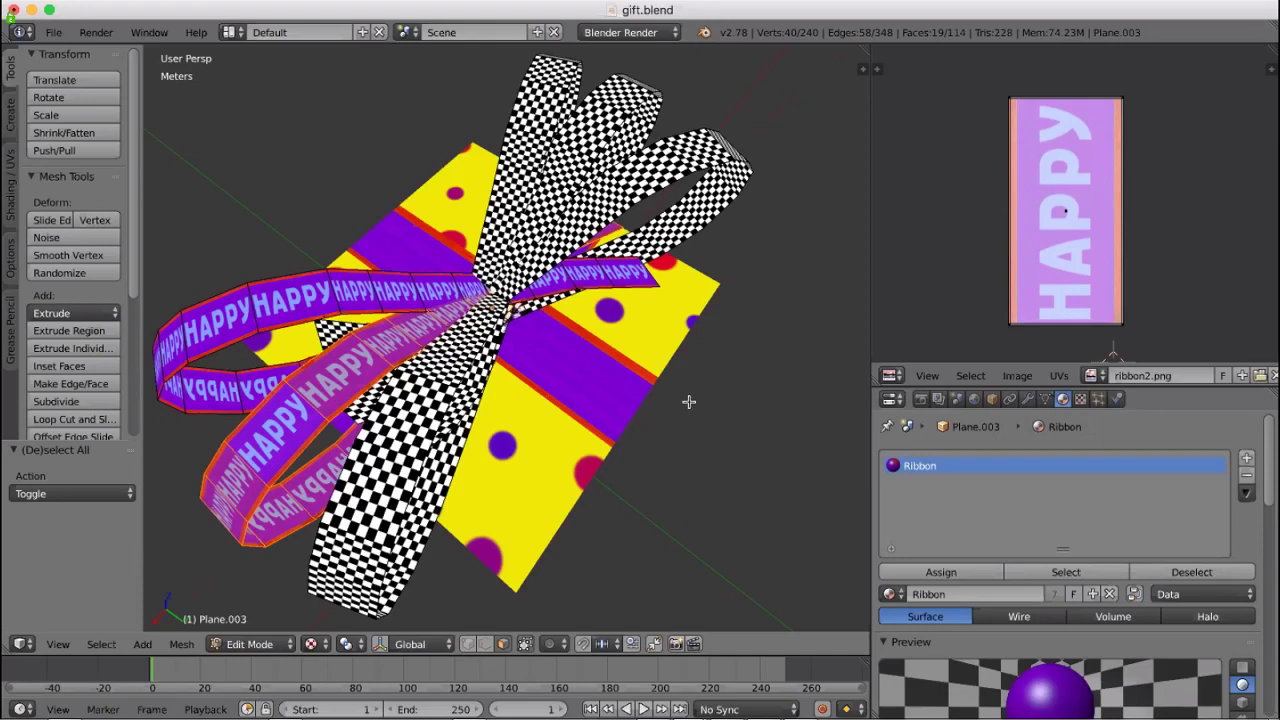
middle_click_drag(698, 402, 673, 588)
In Edit Mode on the gift box Cube, assign ribbon2.png to two strap faces
key("Tab")
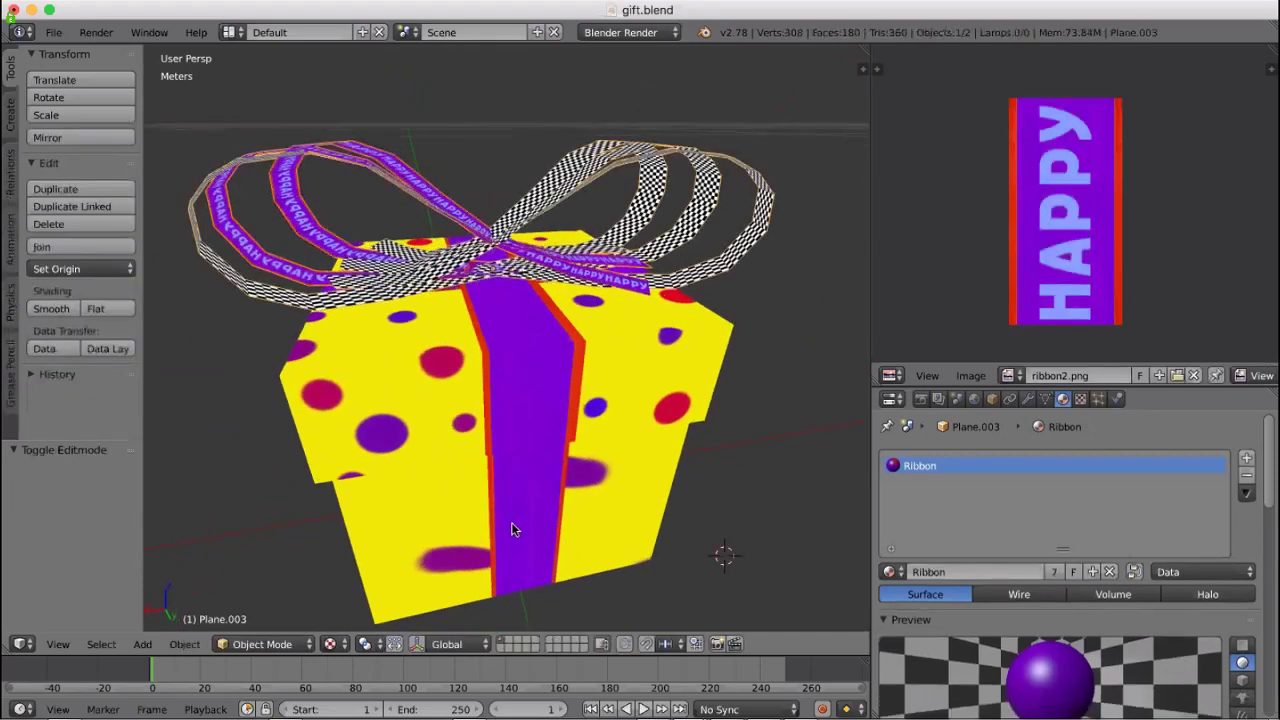
right_click(512, 522)
key("Tab")
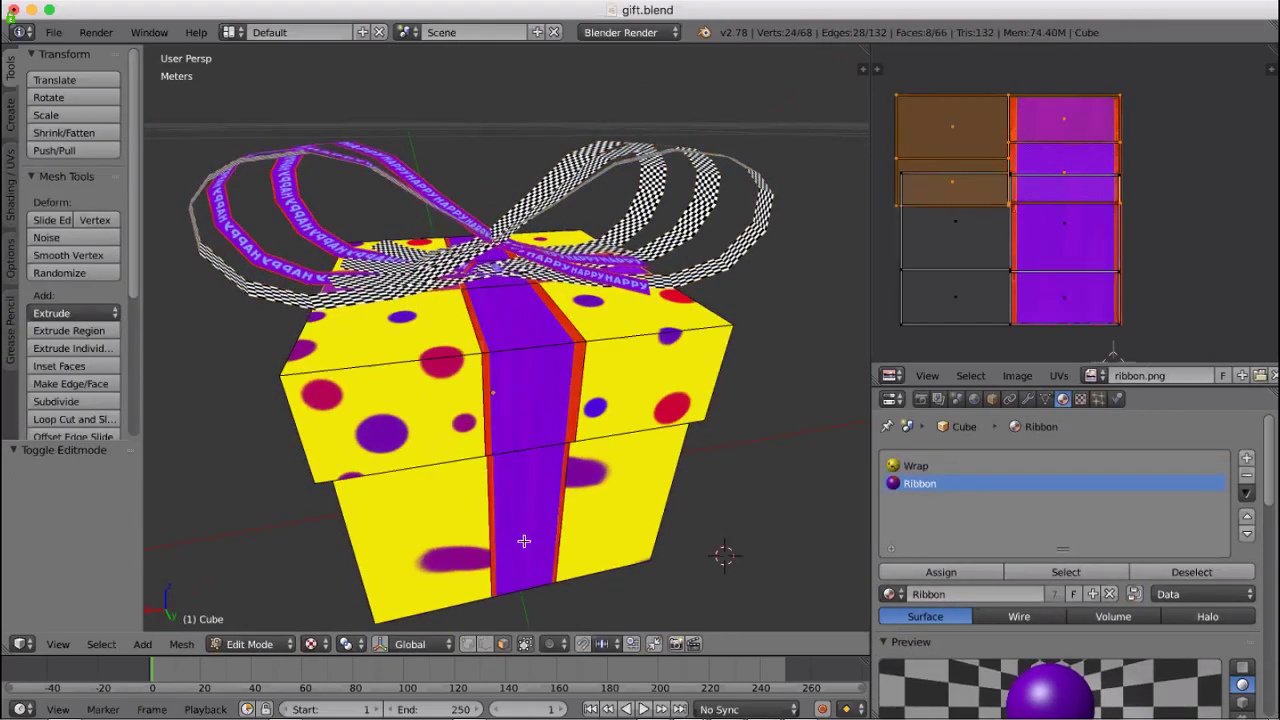
right_click(524, 541)
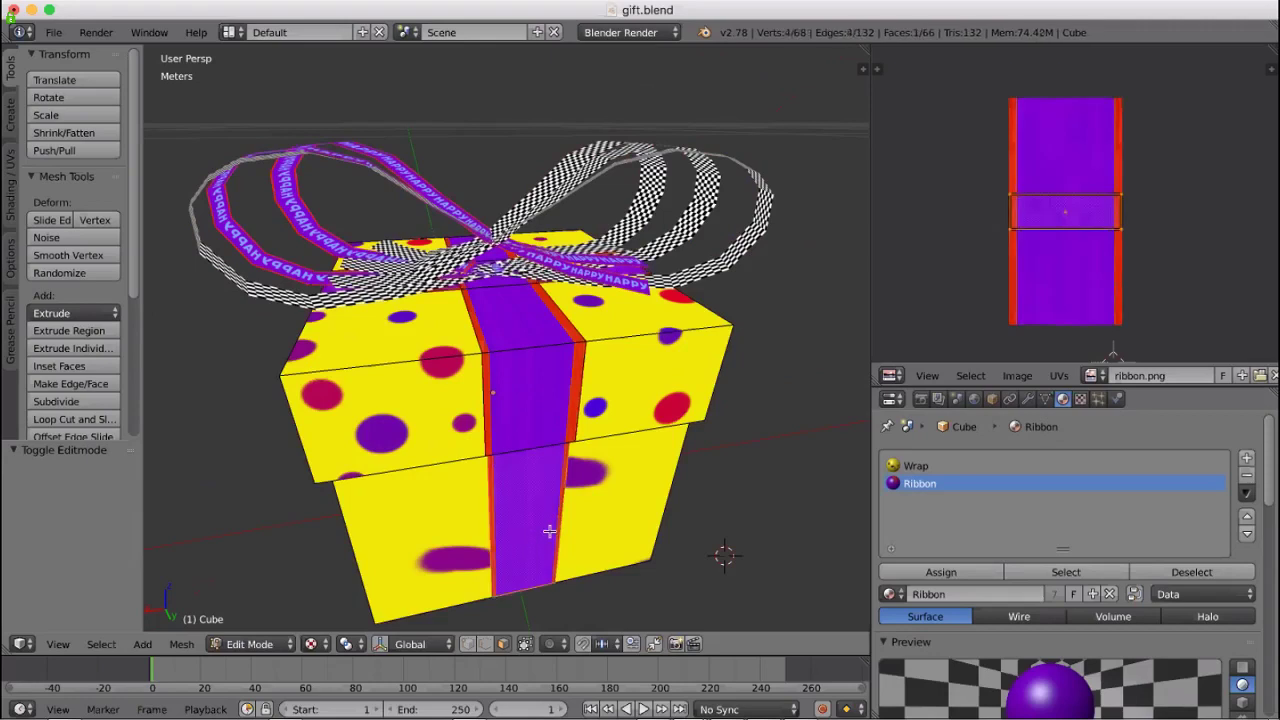
left_click(1097, 375)
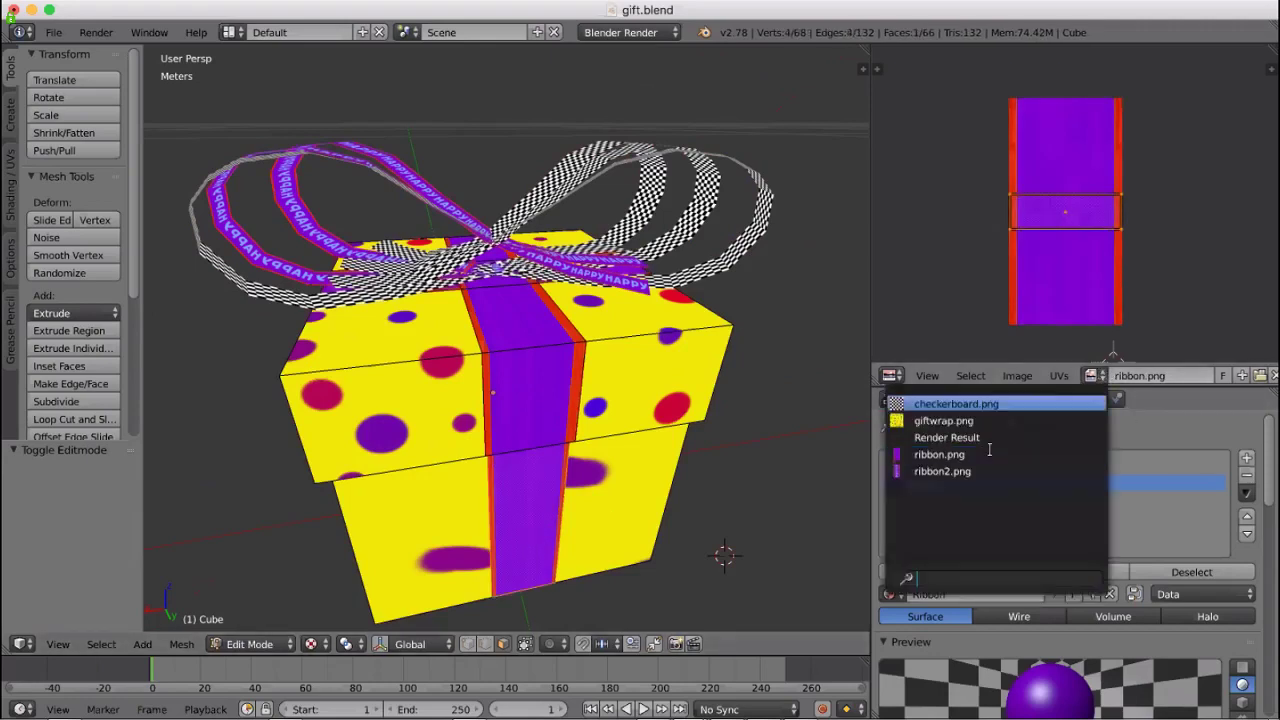
left_click(974, 471)
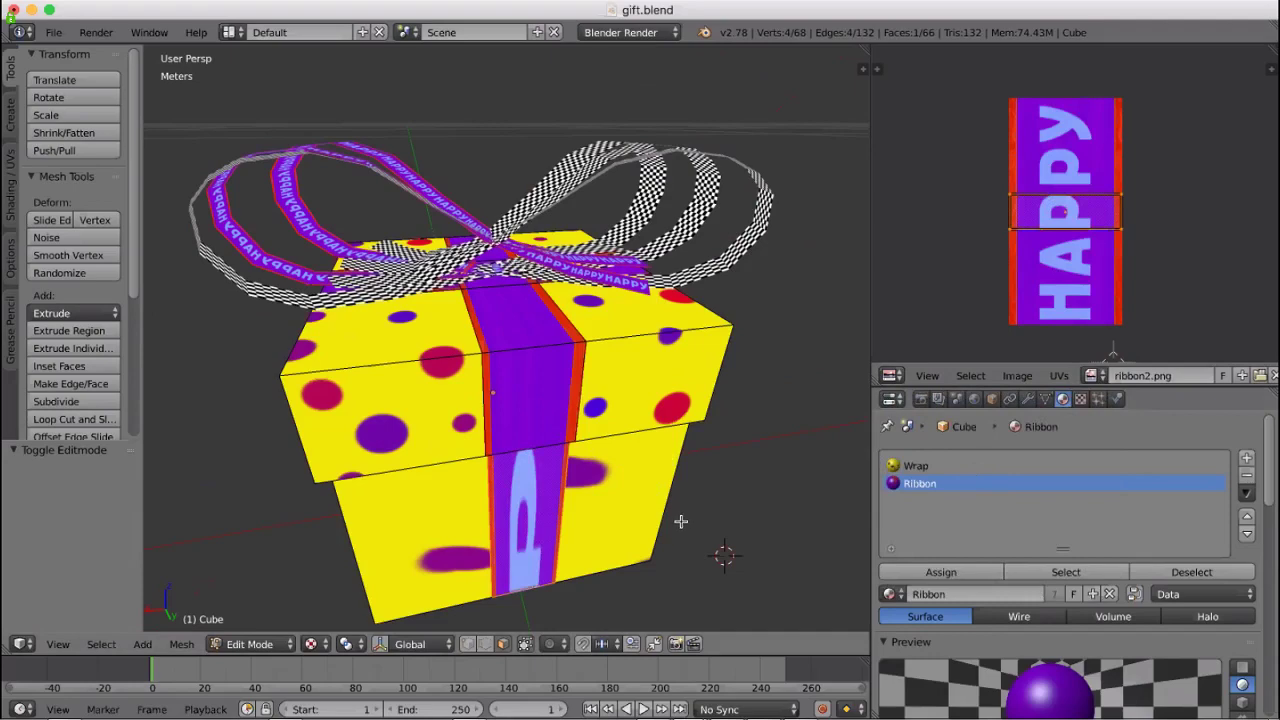
middle_click_drag(680, 521, 970, 250)
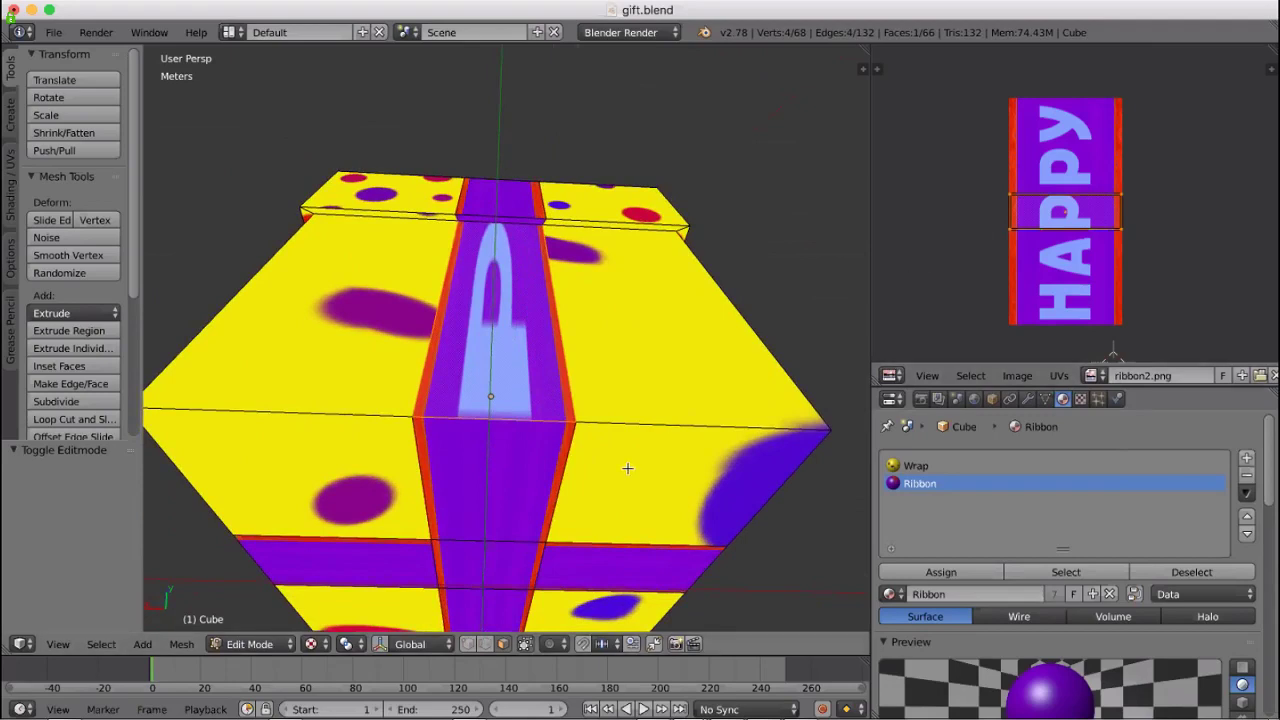
right_click(501, 496, "shift")
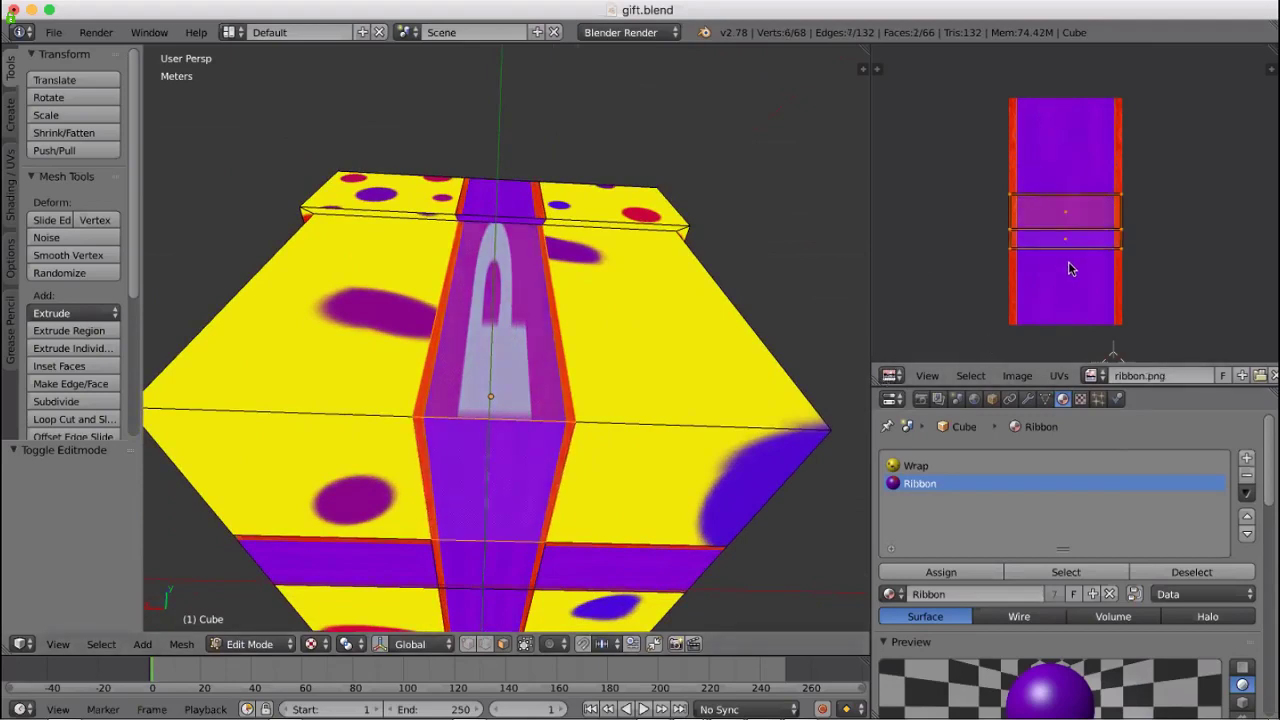
left_click(1100, 378)
left_click(985, 468)
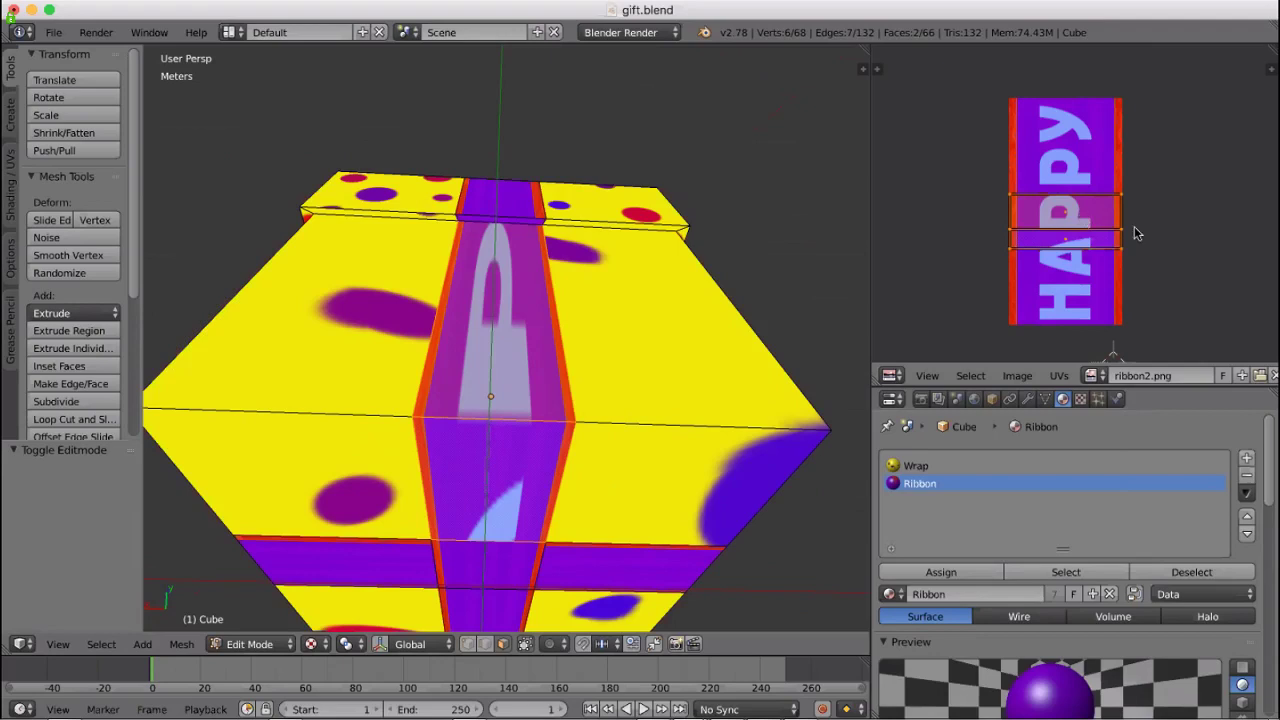
Stretch the strap's UVs 6.981 along Y so the HAPPY lettering runs along it
key("a")
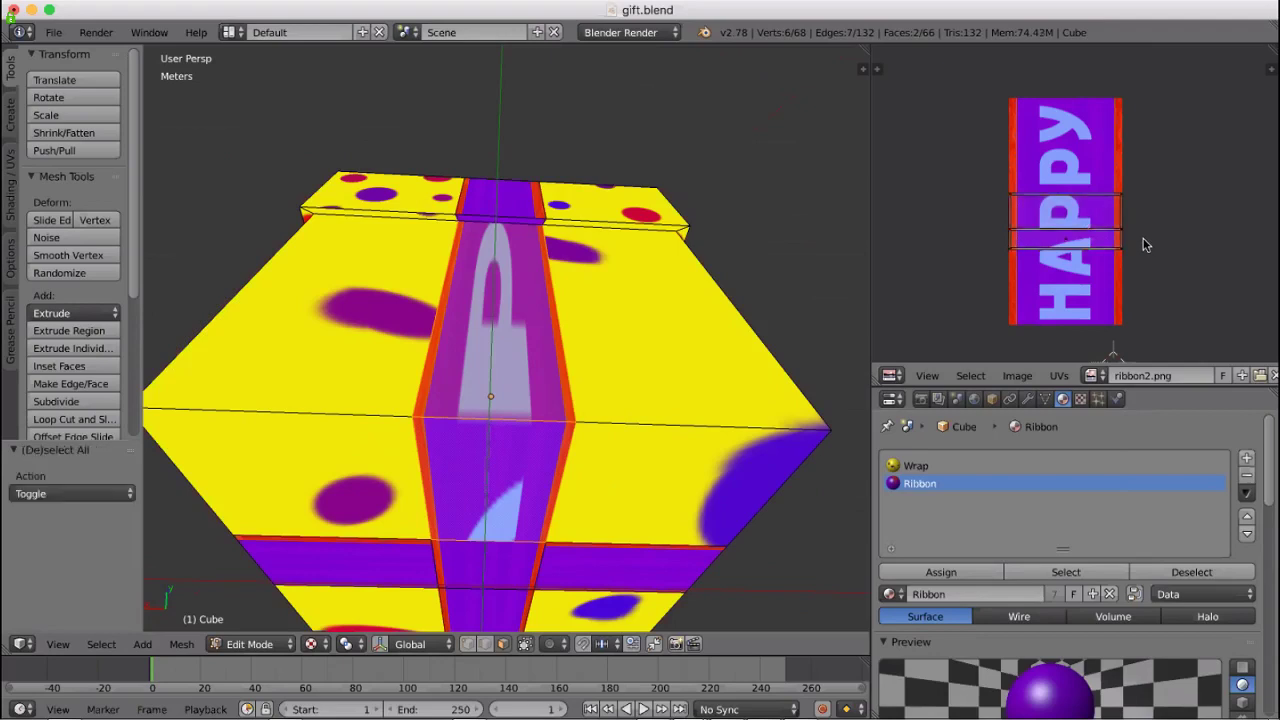
key("a")
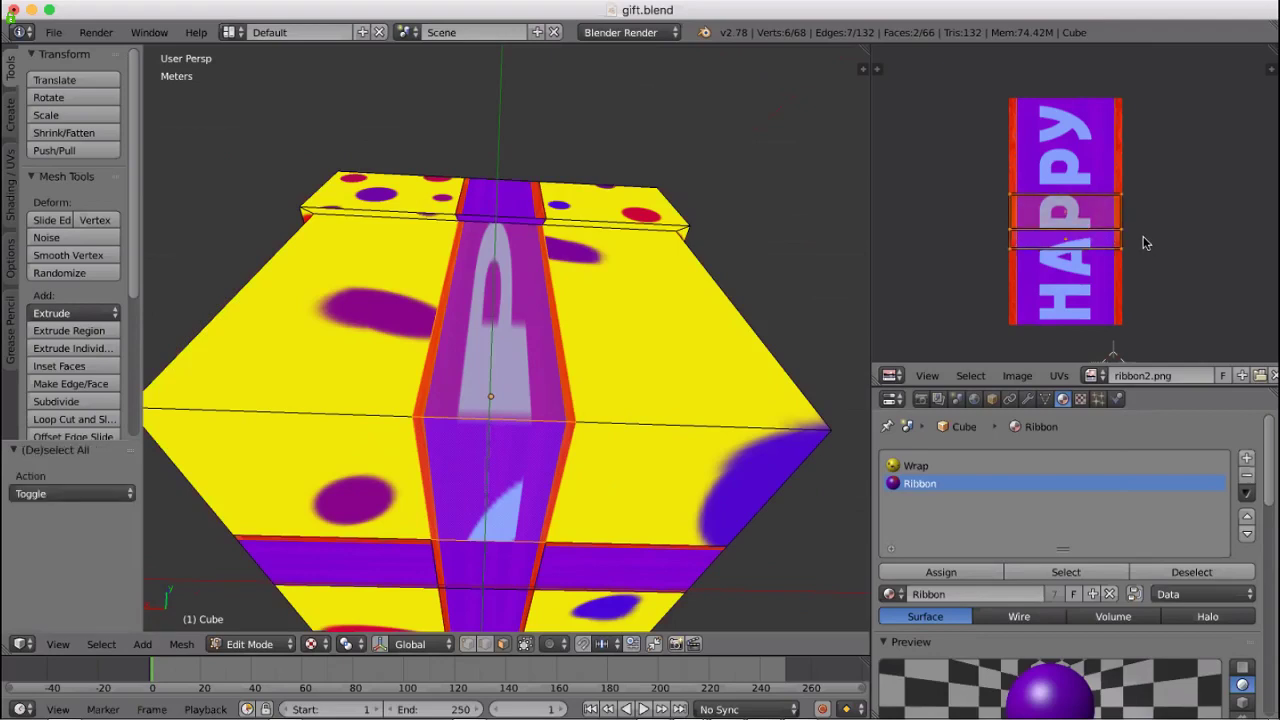
key("s")
key("y")
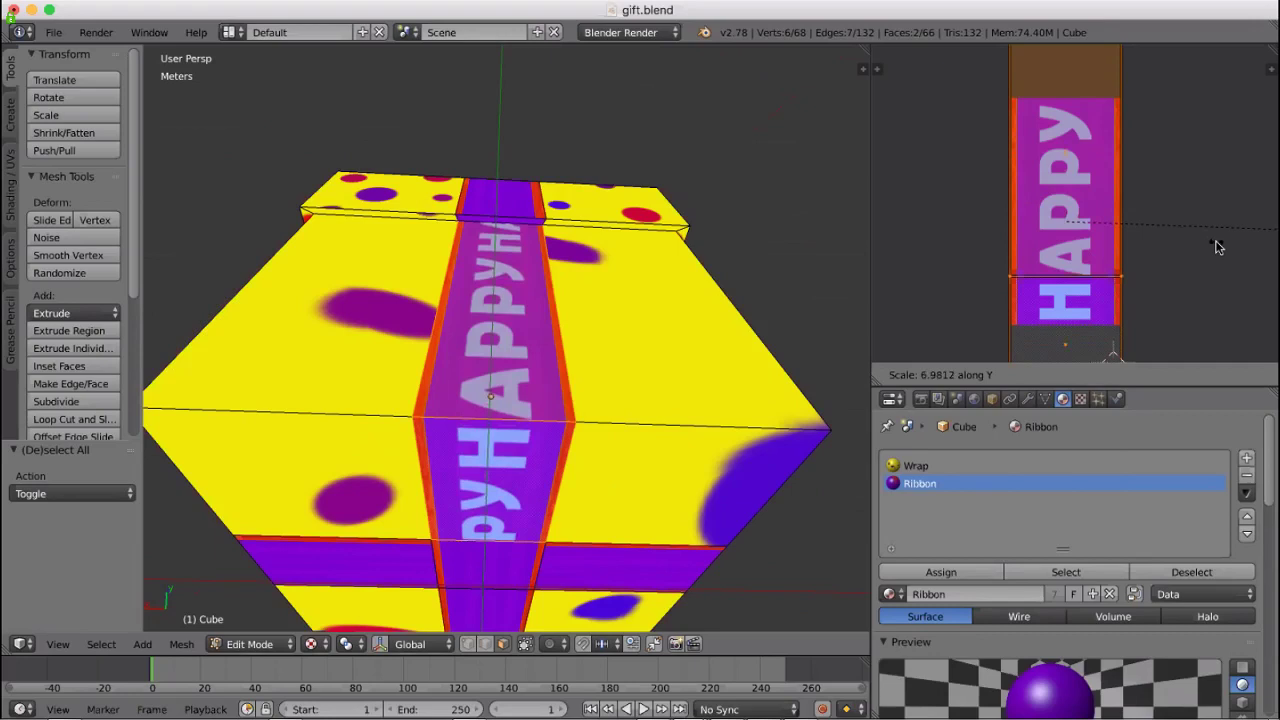
left_click(1217, 247)
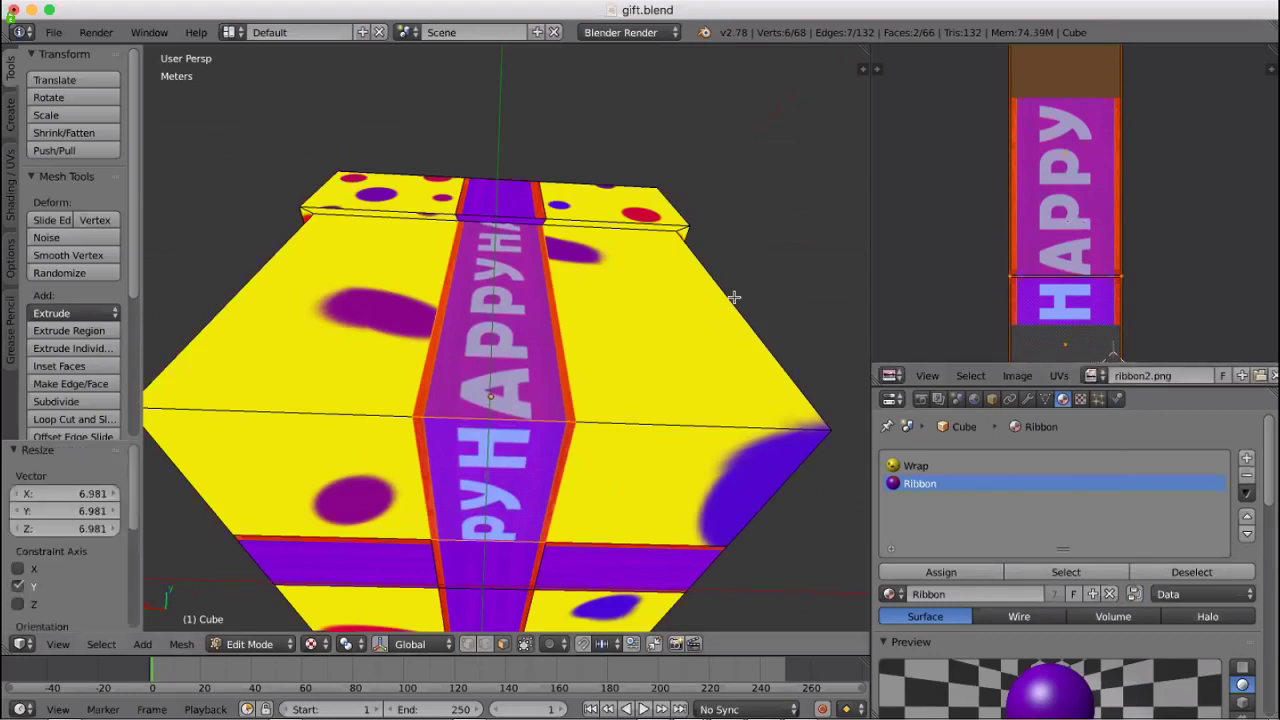
scroll(742, 260, "left", 10)
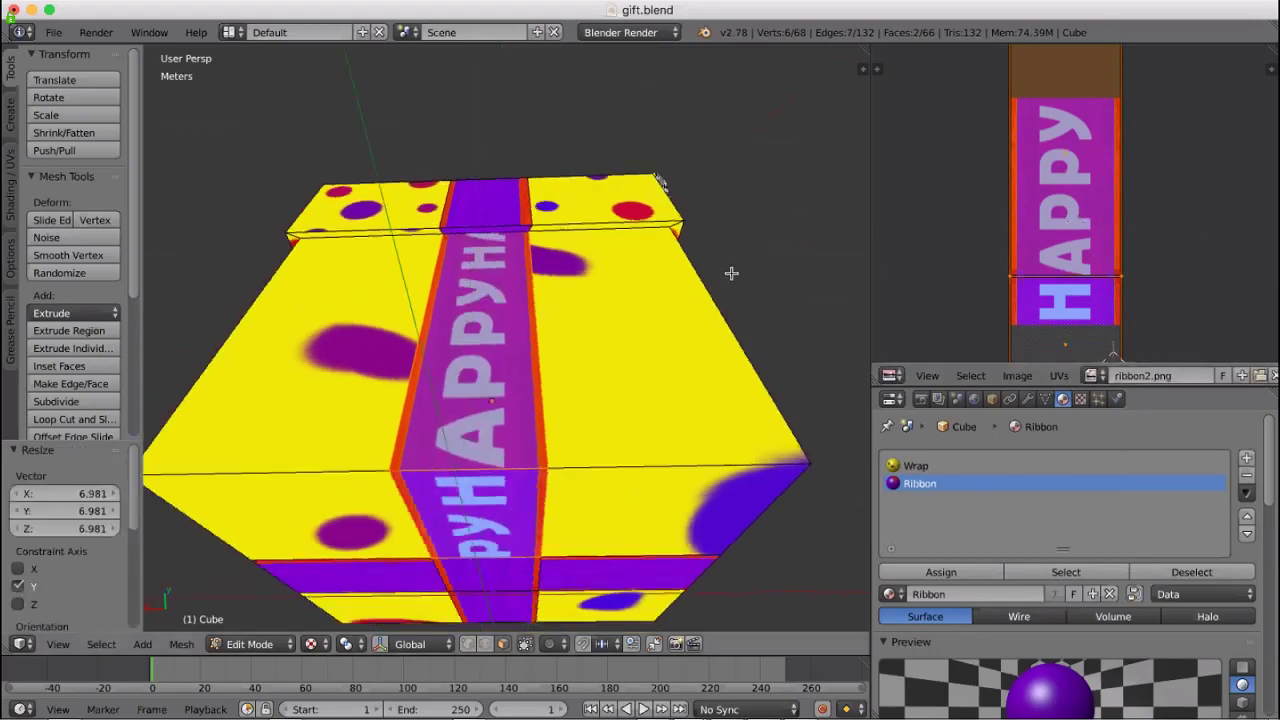
scroll(676, 264, "left", 10)
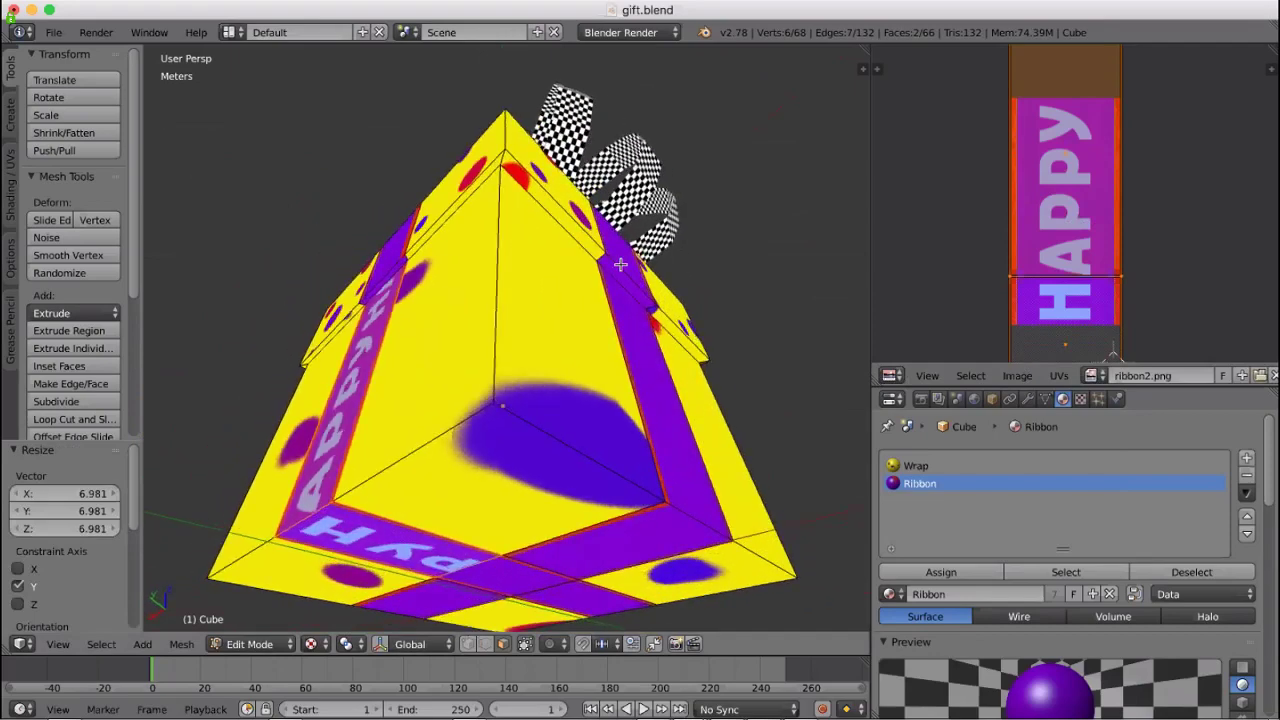
scroll(543, 279, "up", 10)
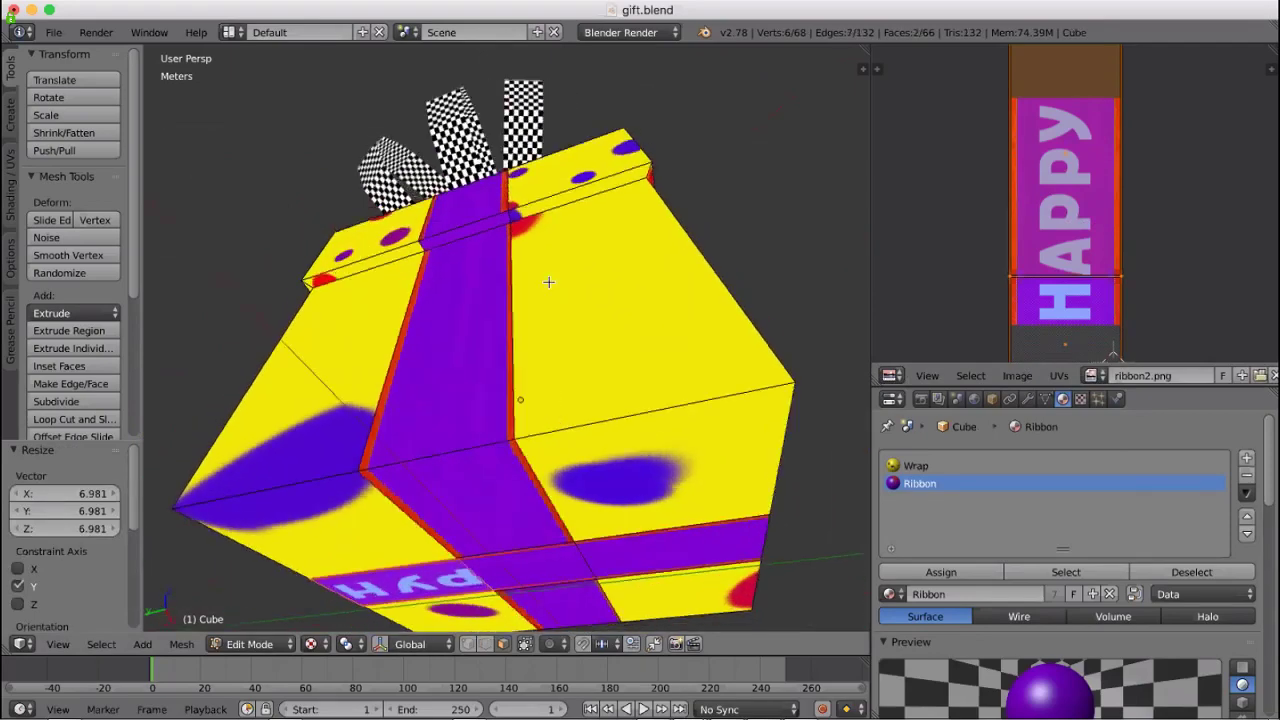
Assign ribbon2.png to another strap face and add a further strap face underneath
scroll(732, 295, "up", 3)
right_click(560, 400)
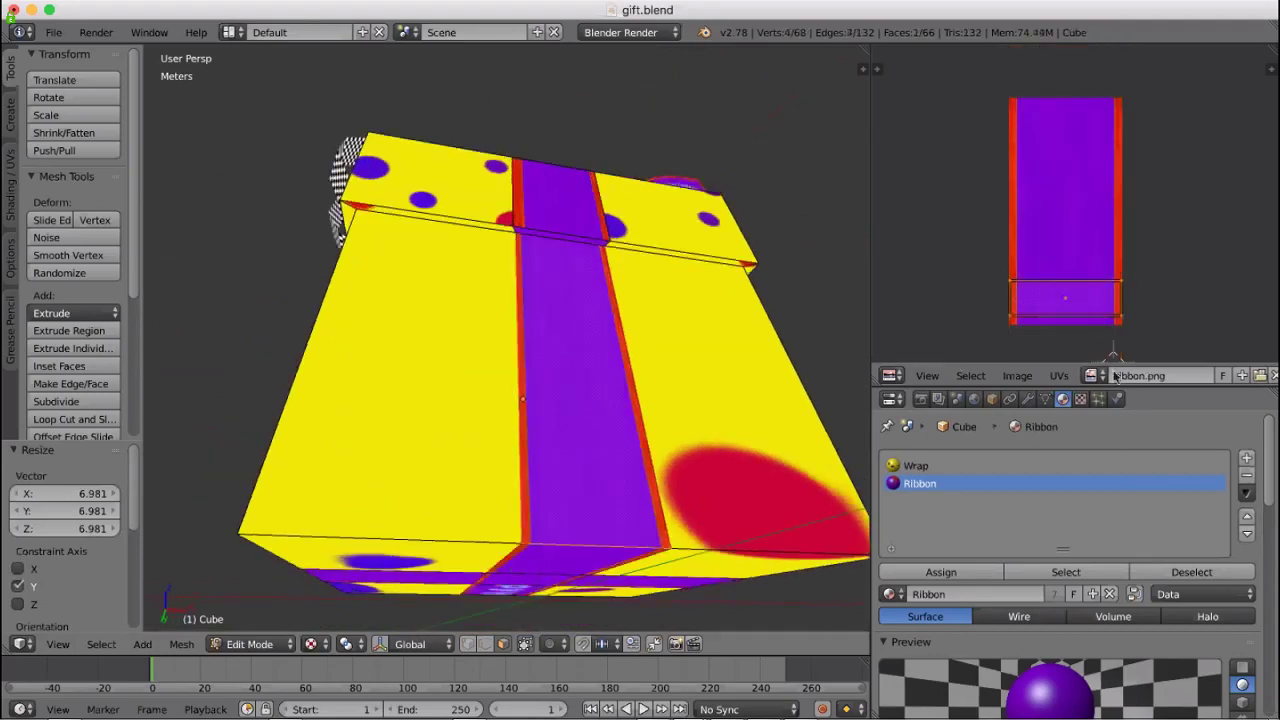
left_click(1098, 375)
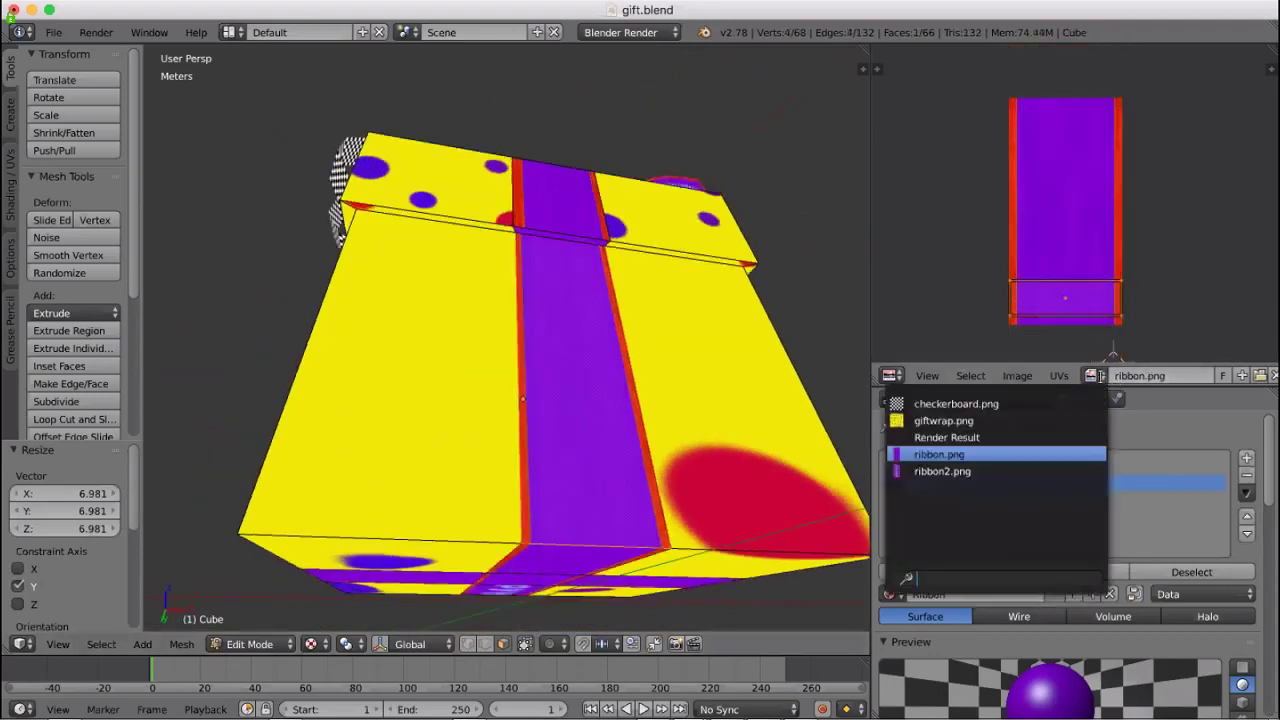
left_click(957, 472)
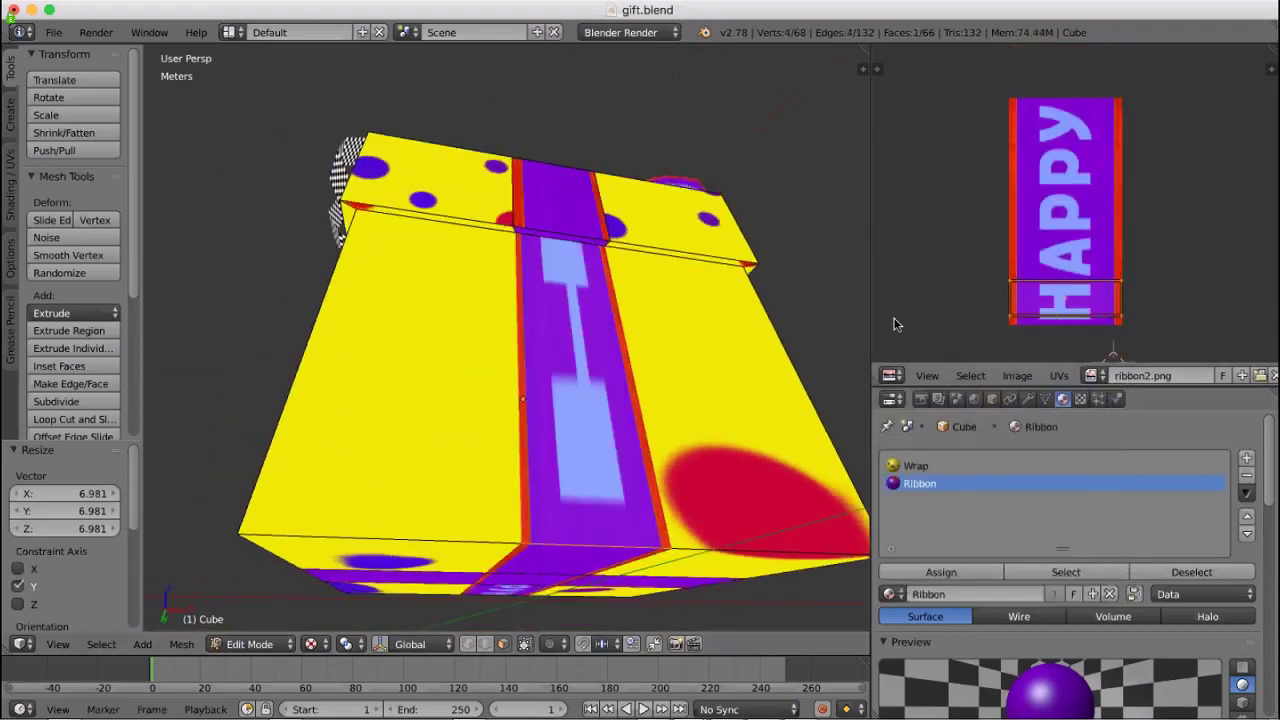
middle_click_drag(831, 291, 858, 300)
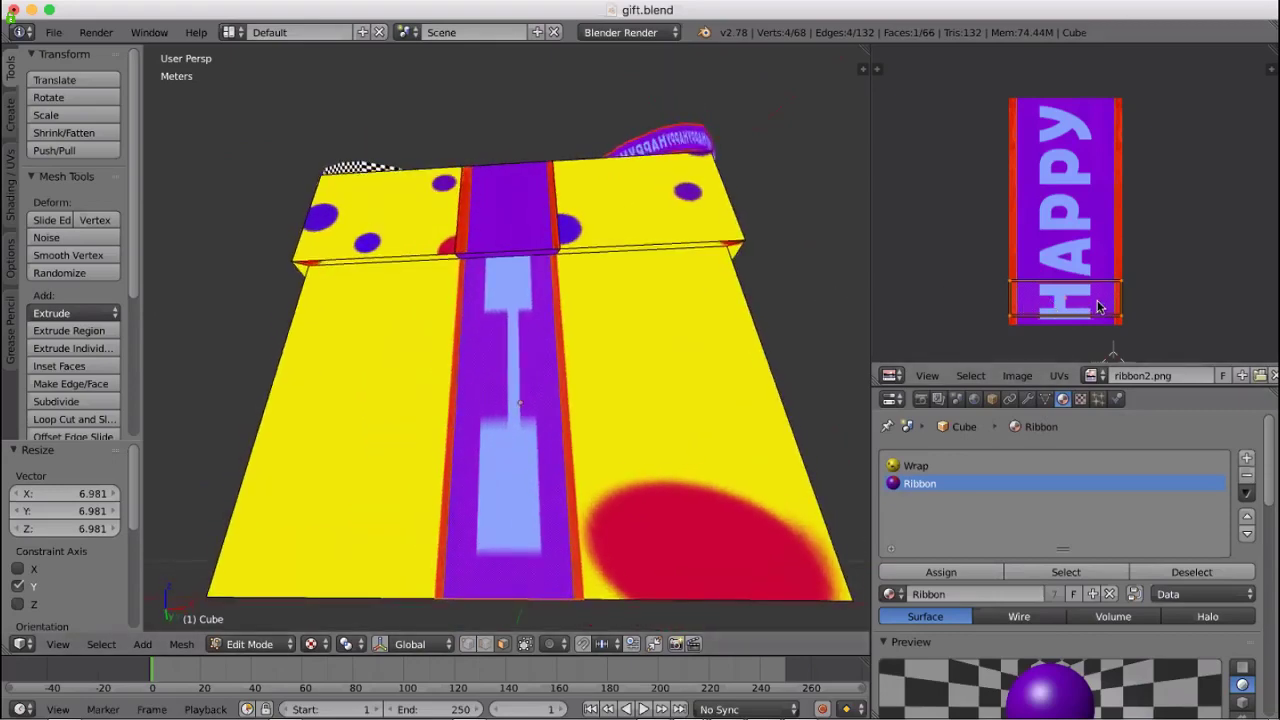
middle_click_drag(760, 309, 660, 353)
right_click(549, 416, "shift")
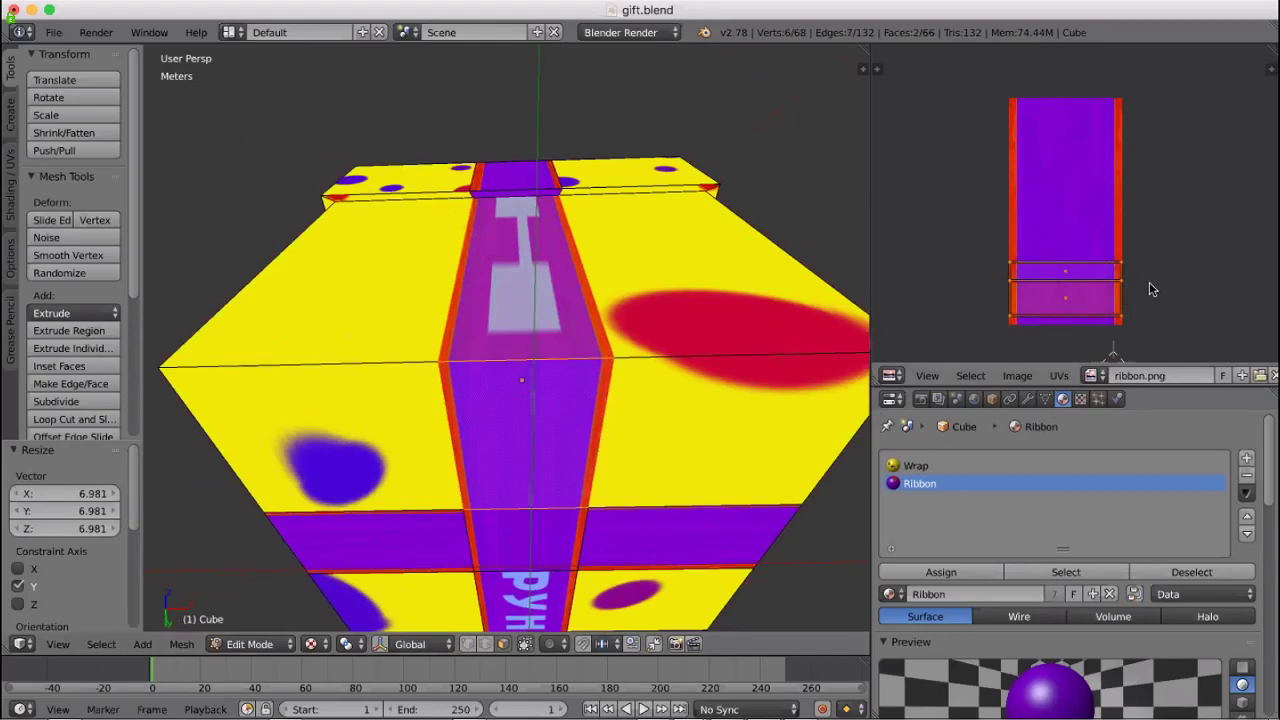
Apply ribbon2.png to the selected strap faces and stretch their UVs 8.234 along Y
key("a")
key("a")
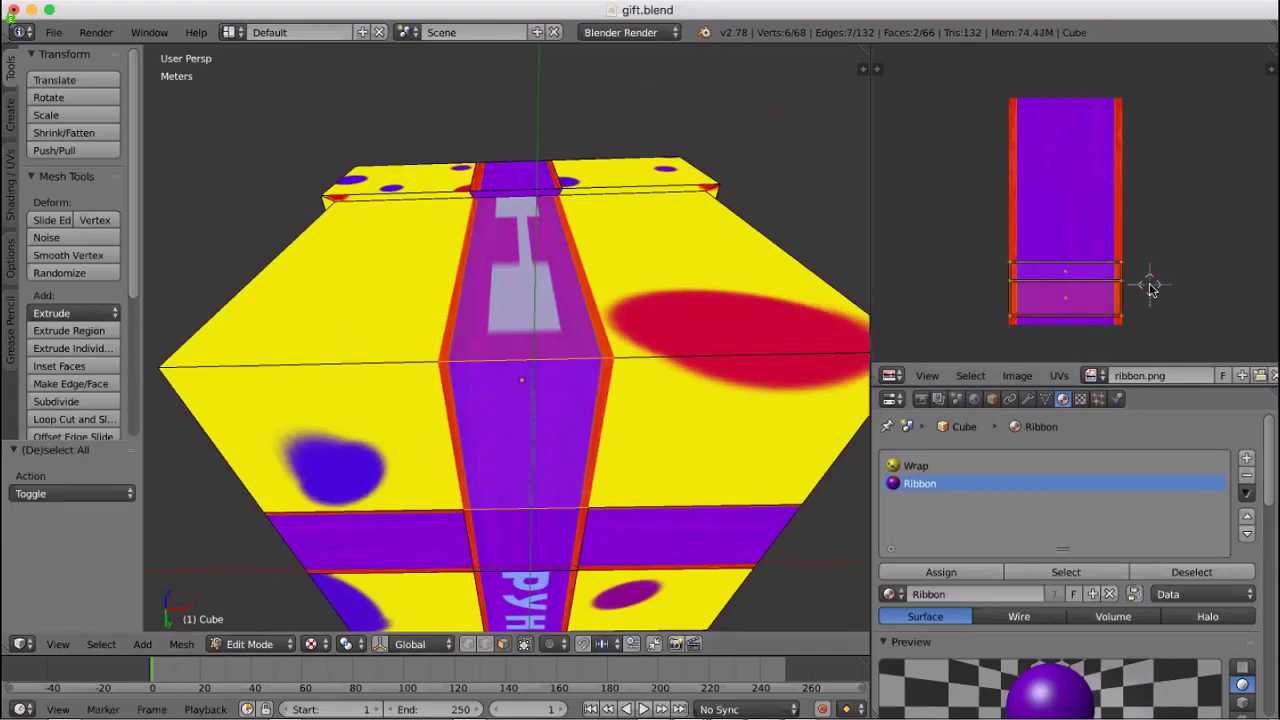
key("s")
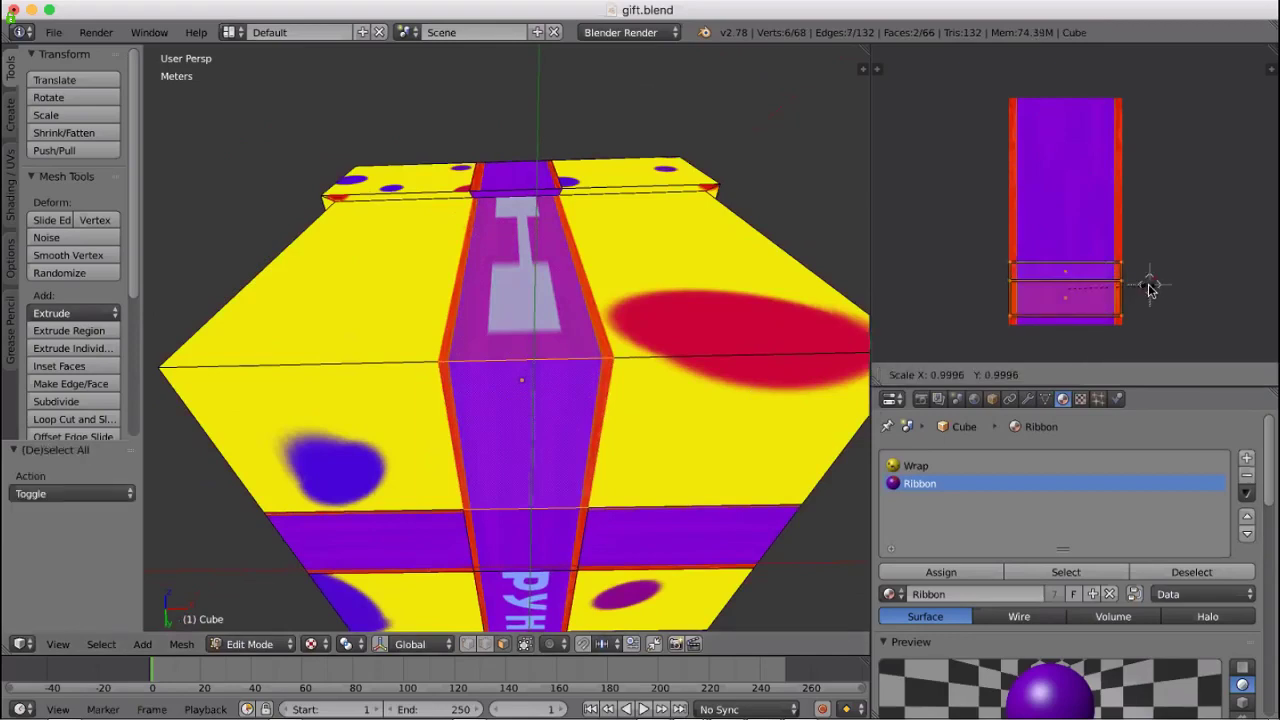
key("y")
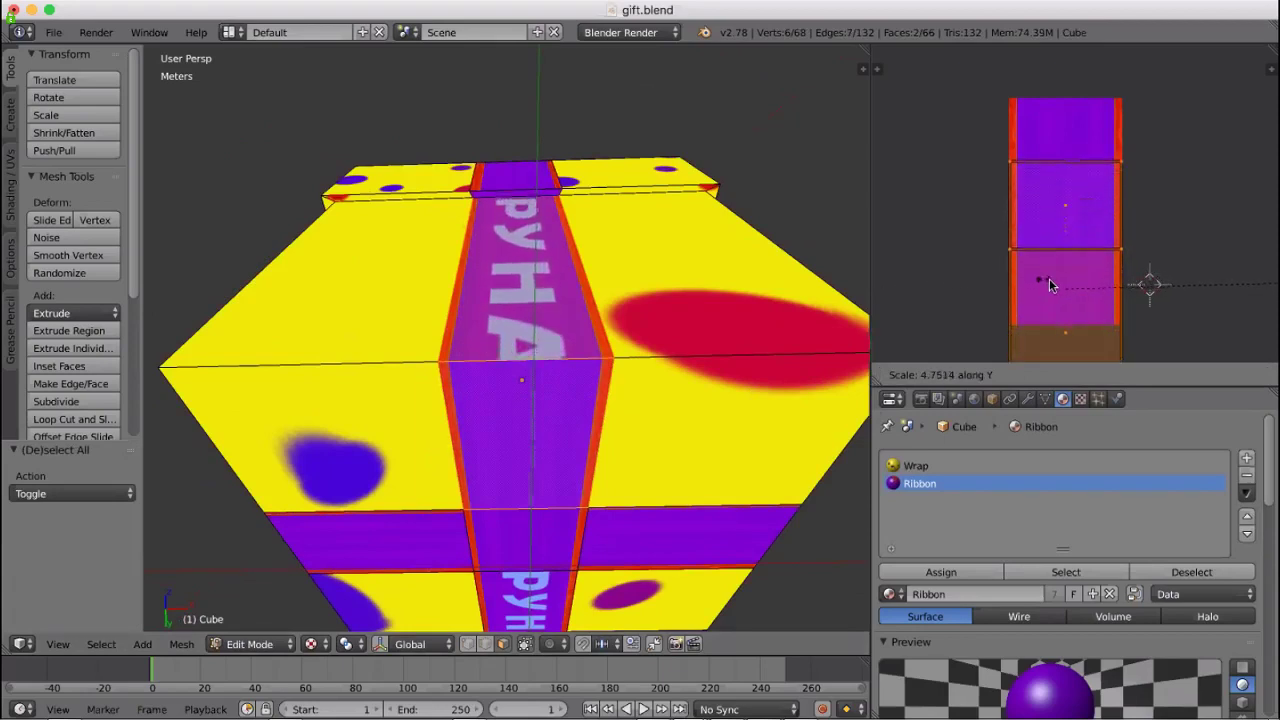
key("Escape")
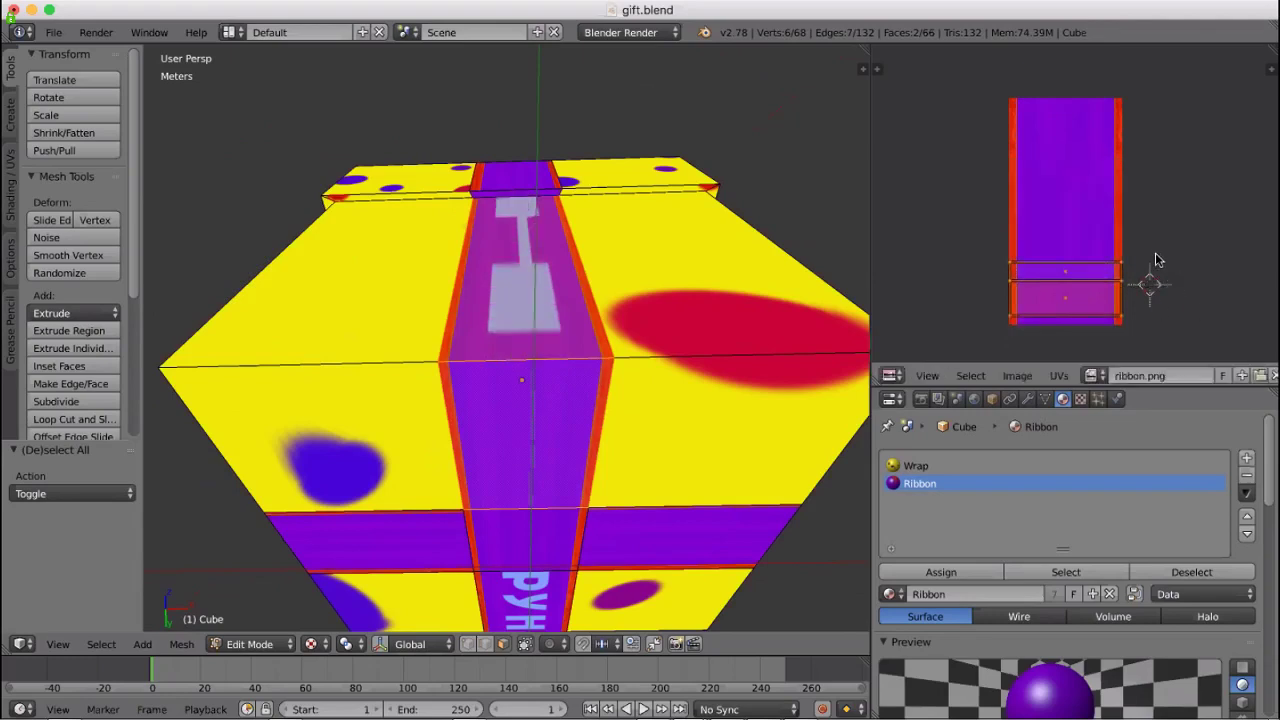
left_click(1105, 370)
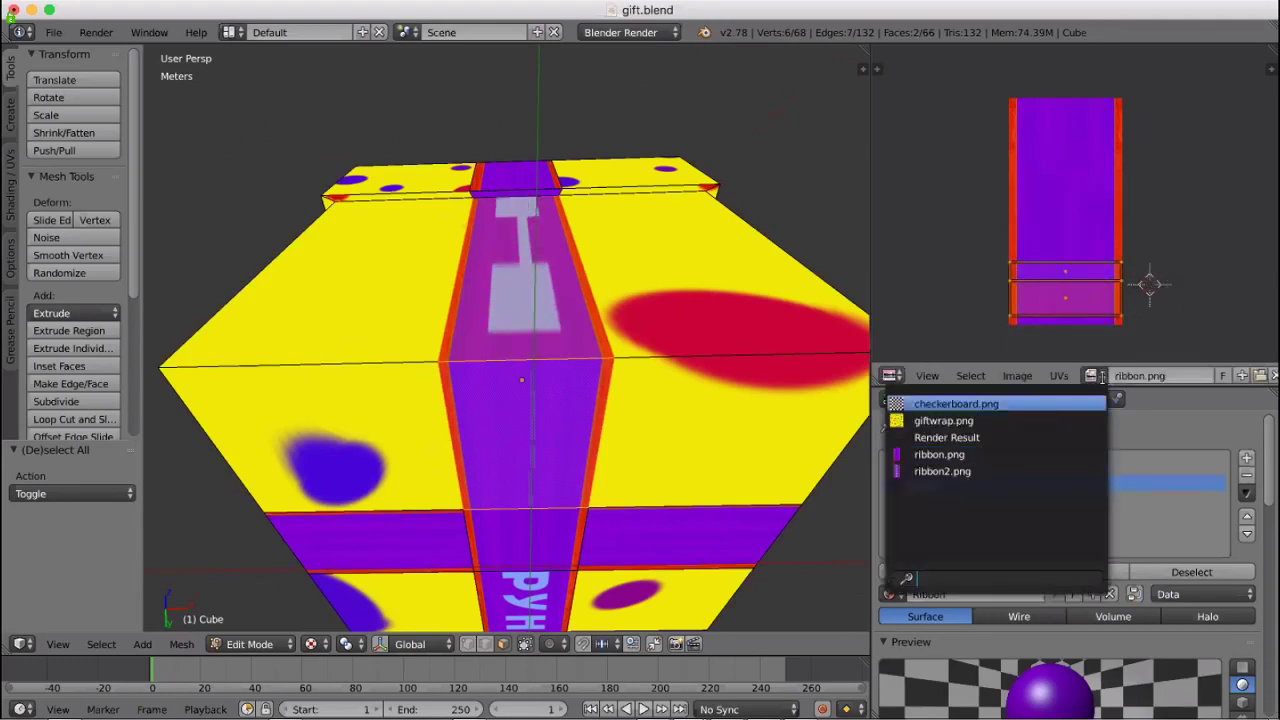
left_click(971, 474)
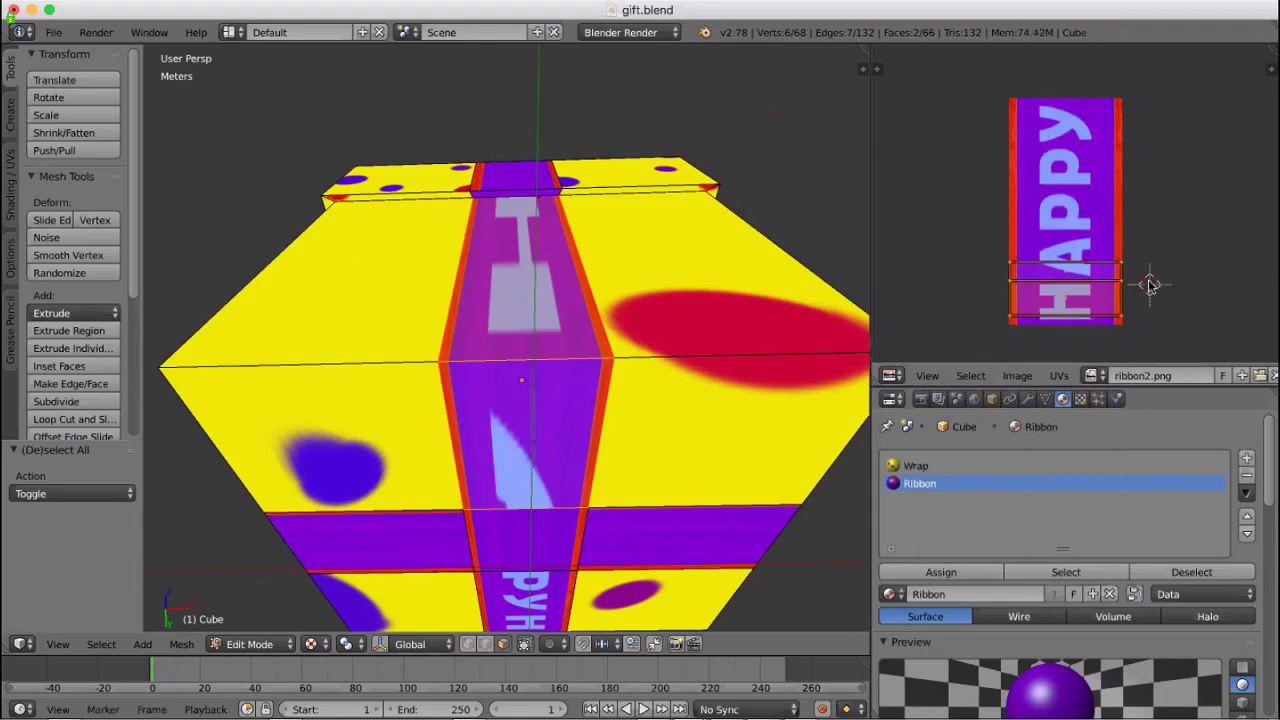
key("s")
key("y")
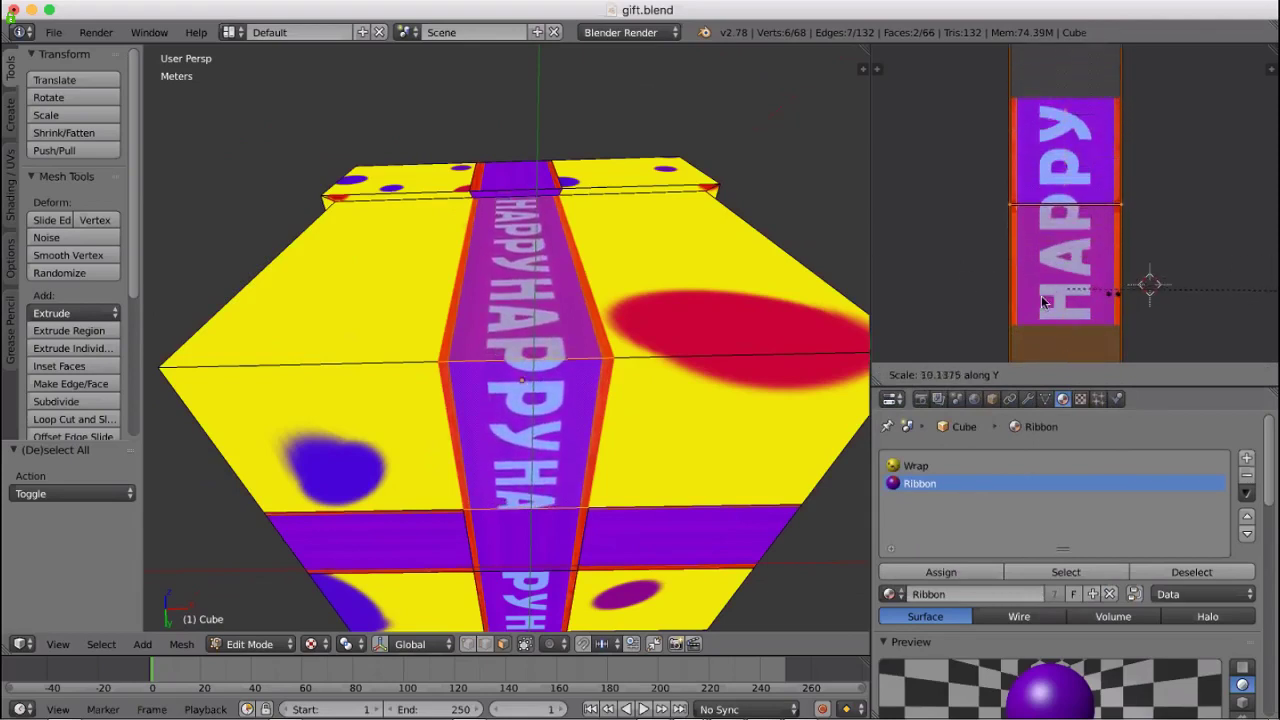
left_click(951, 298)
middle_click_drag(729, 311, 505, 385)
Give a horizontal band face ribbon2.png, then stretch and slide its UVs along Y
right_click(505, 385)
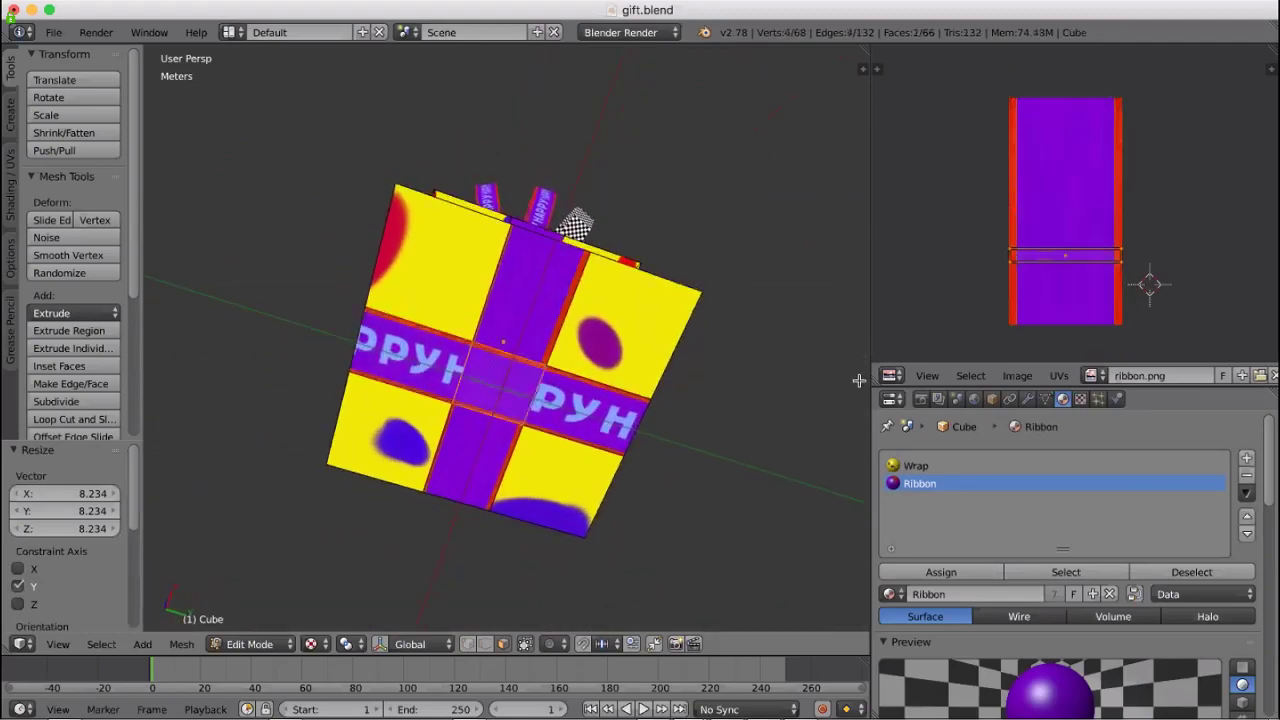
left_click(1093, 377)
left_click(985, 470)
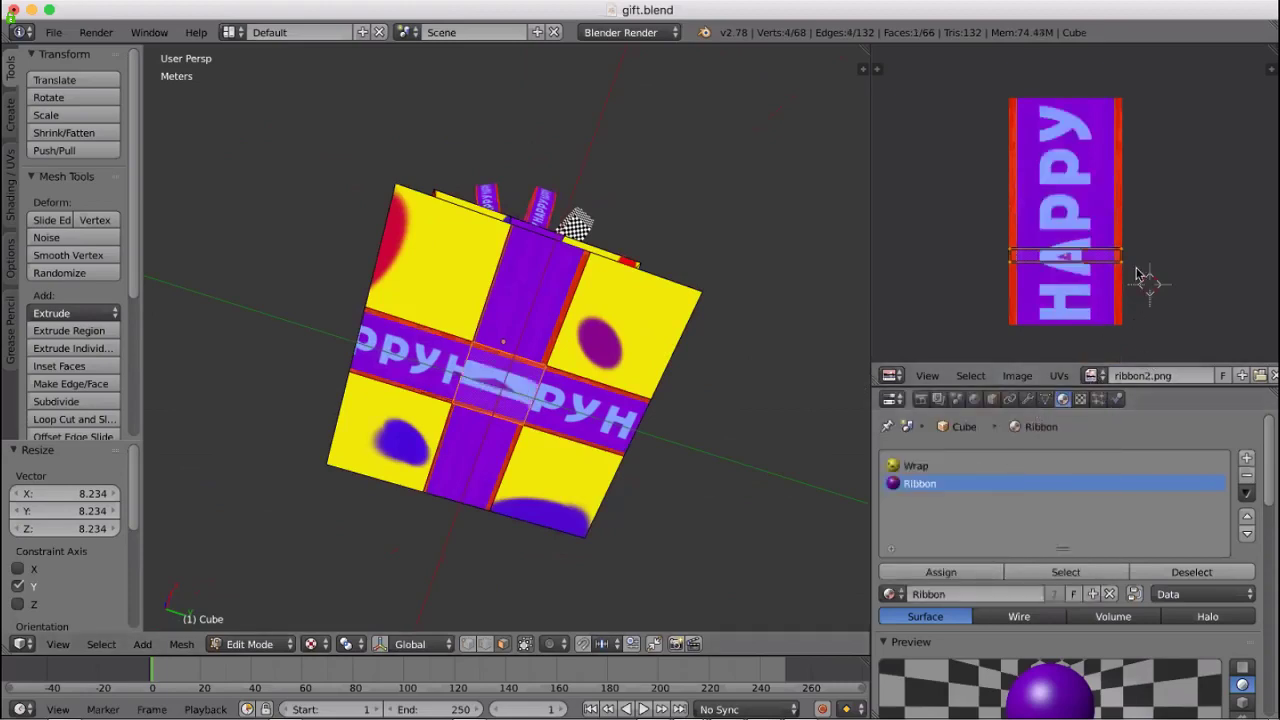
key("s")
key("y")
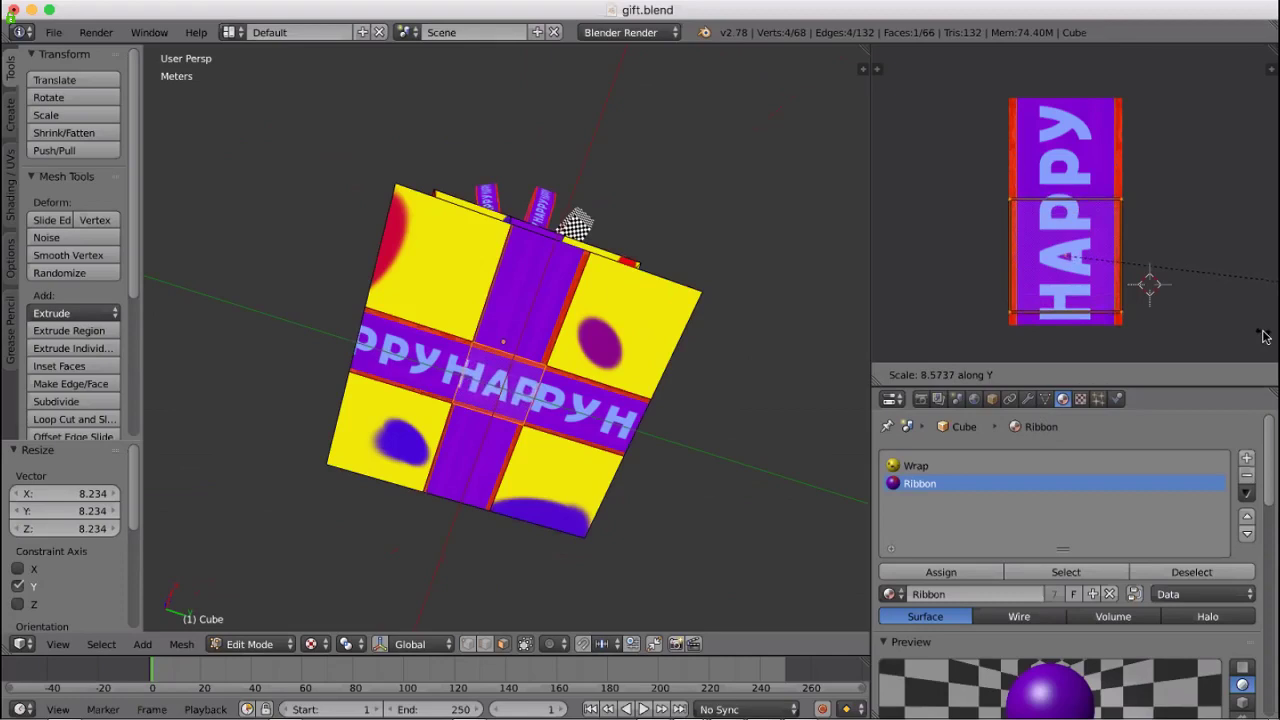
left_click(1263, 336)
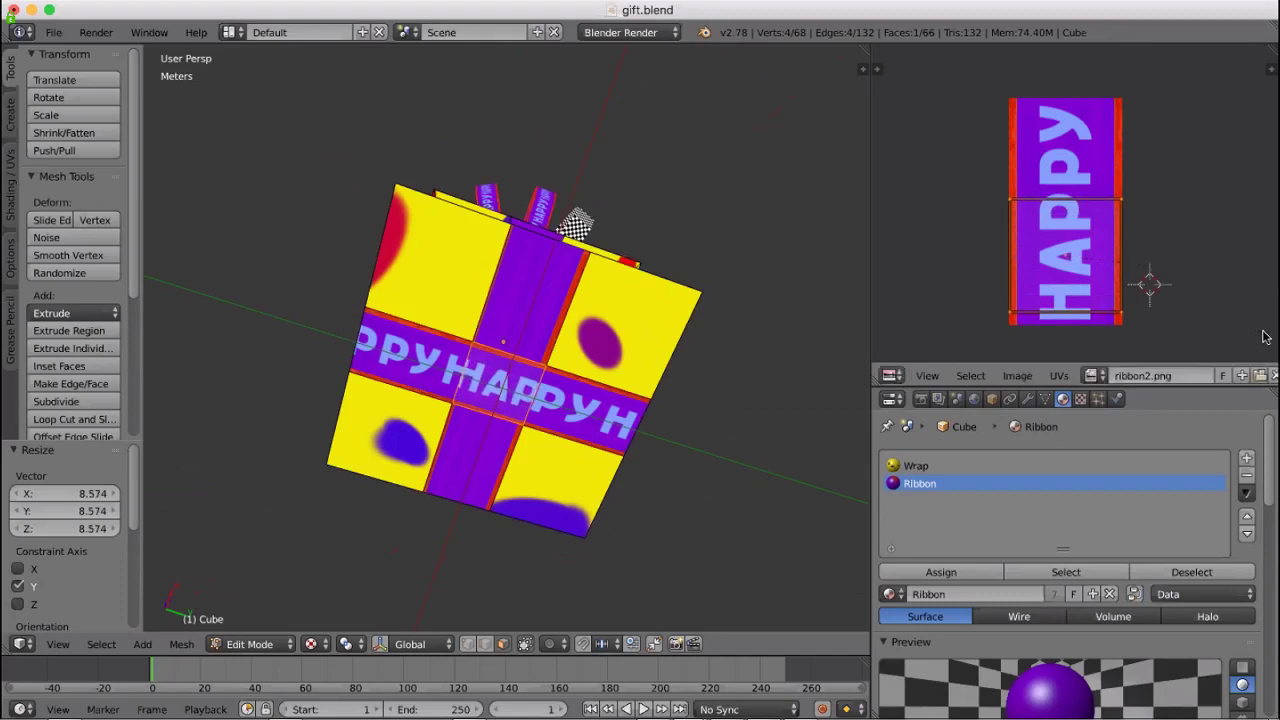
key("g")
key("y")
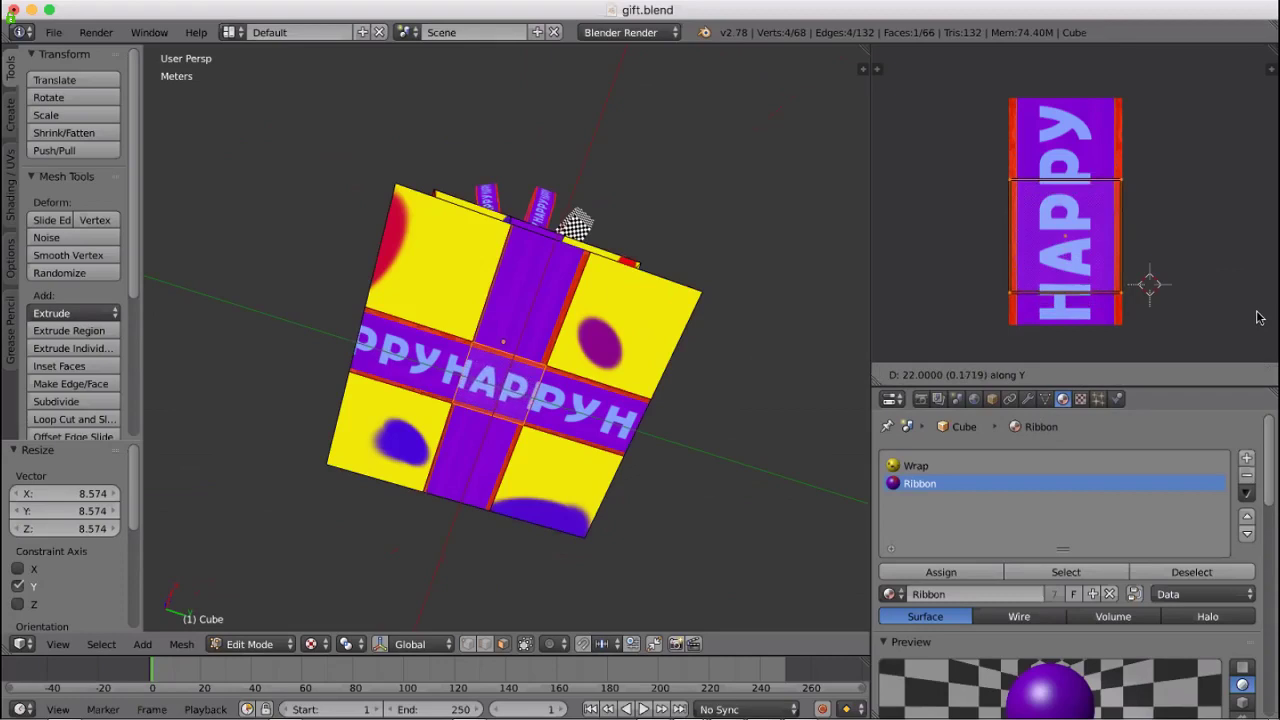
left_click(1258, 318)
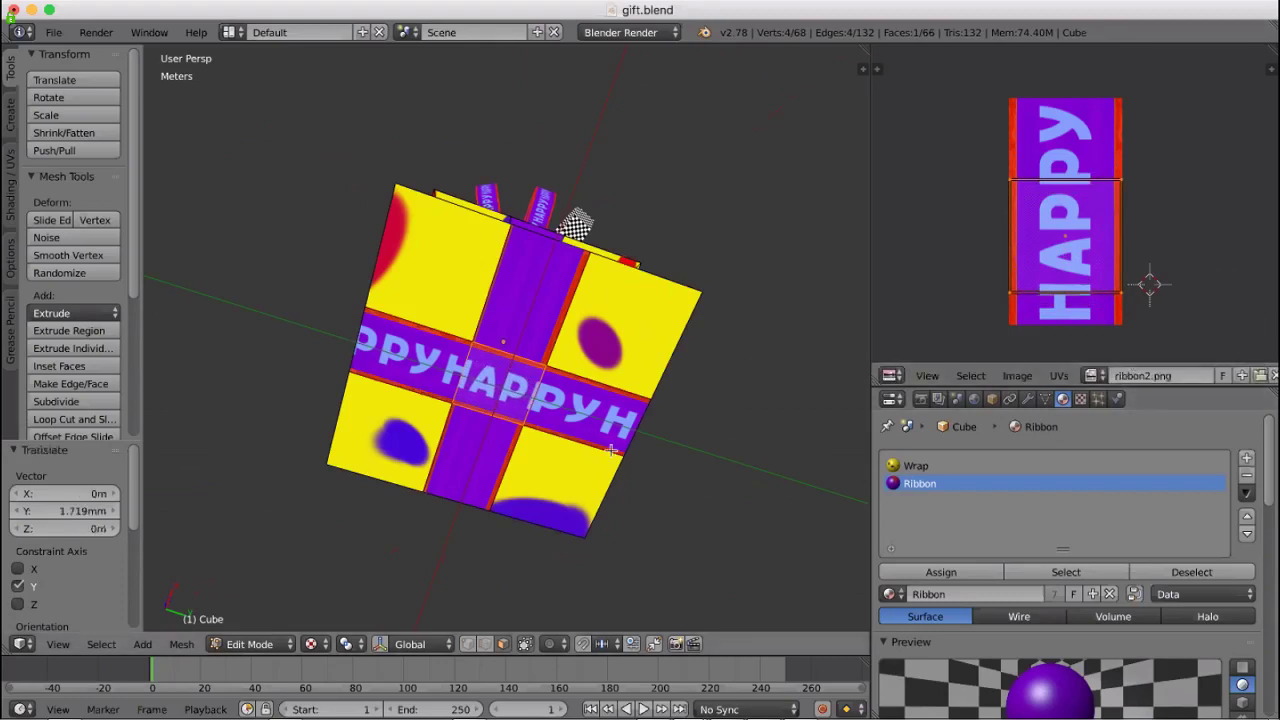
Select two adjacent band faces and slide their UVs 0.625 along Y to align the HAPPY lettering
right_click(590, 428)
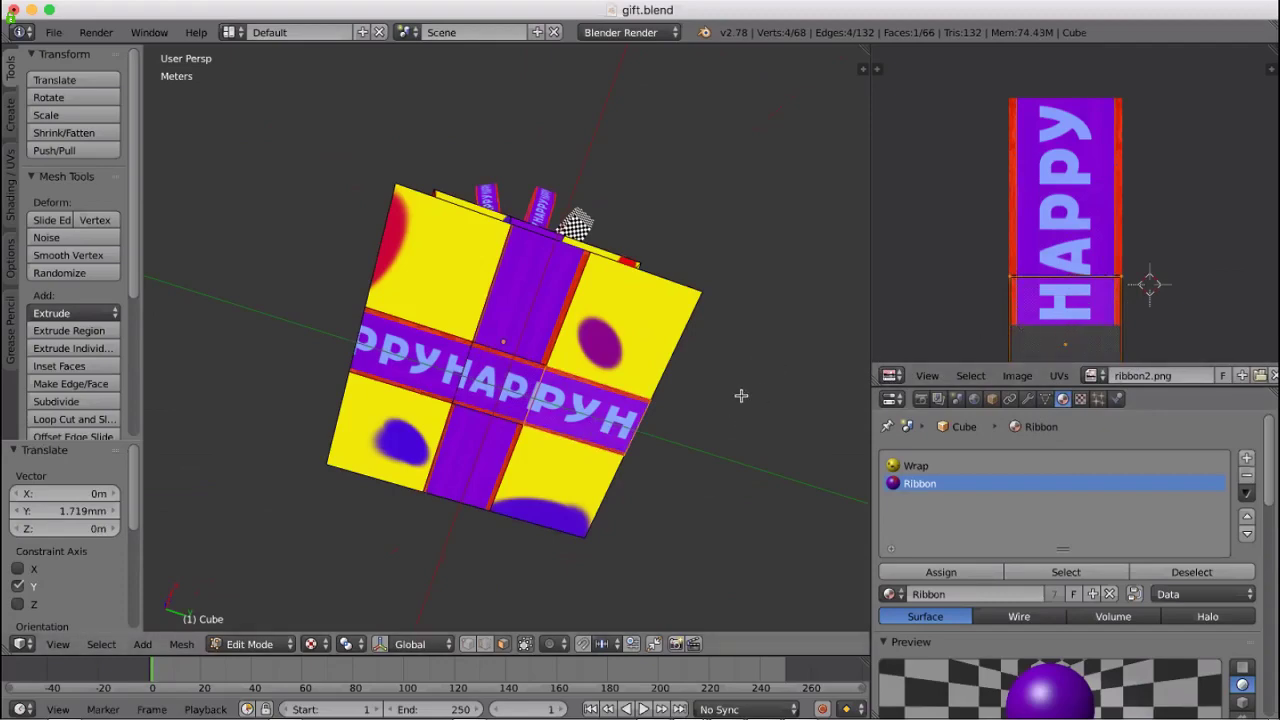
middle_click_drag(740, 394, 511, 376)
right_click(511, 376, "shift")
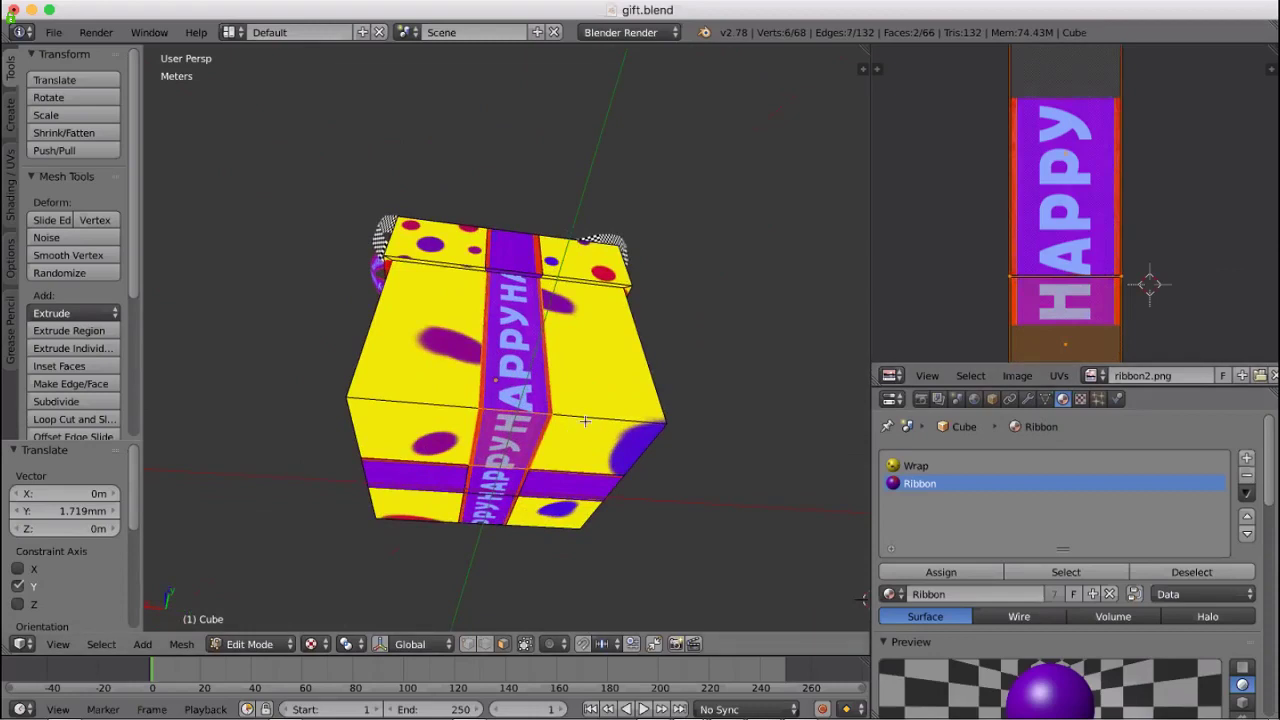
middle_click_drag(757, 365, 762, 318)
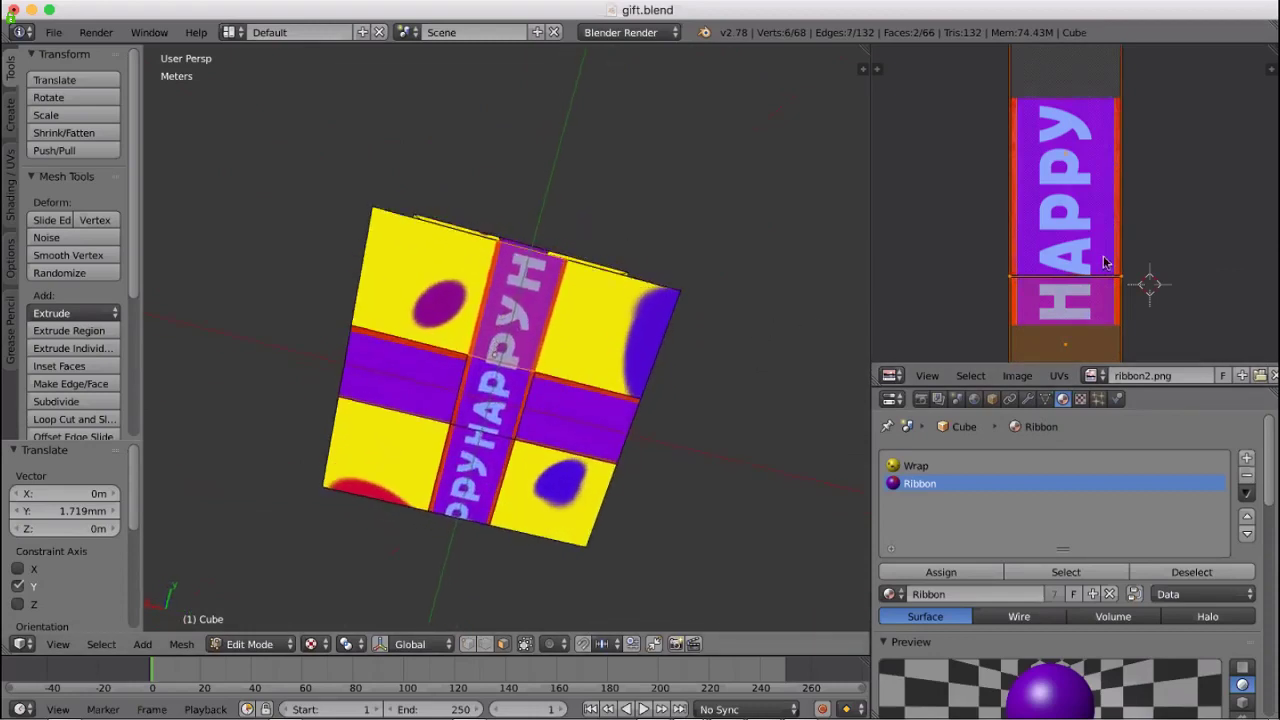
key("g")
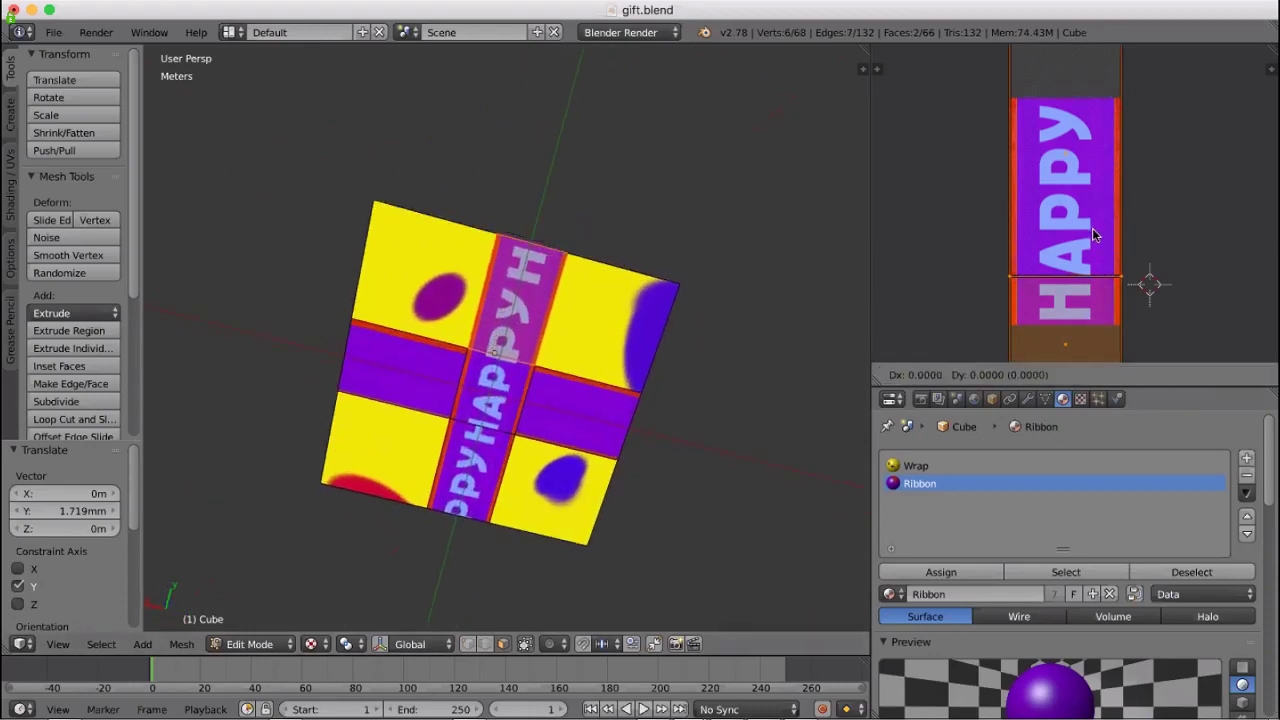
key("y")
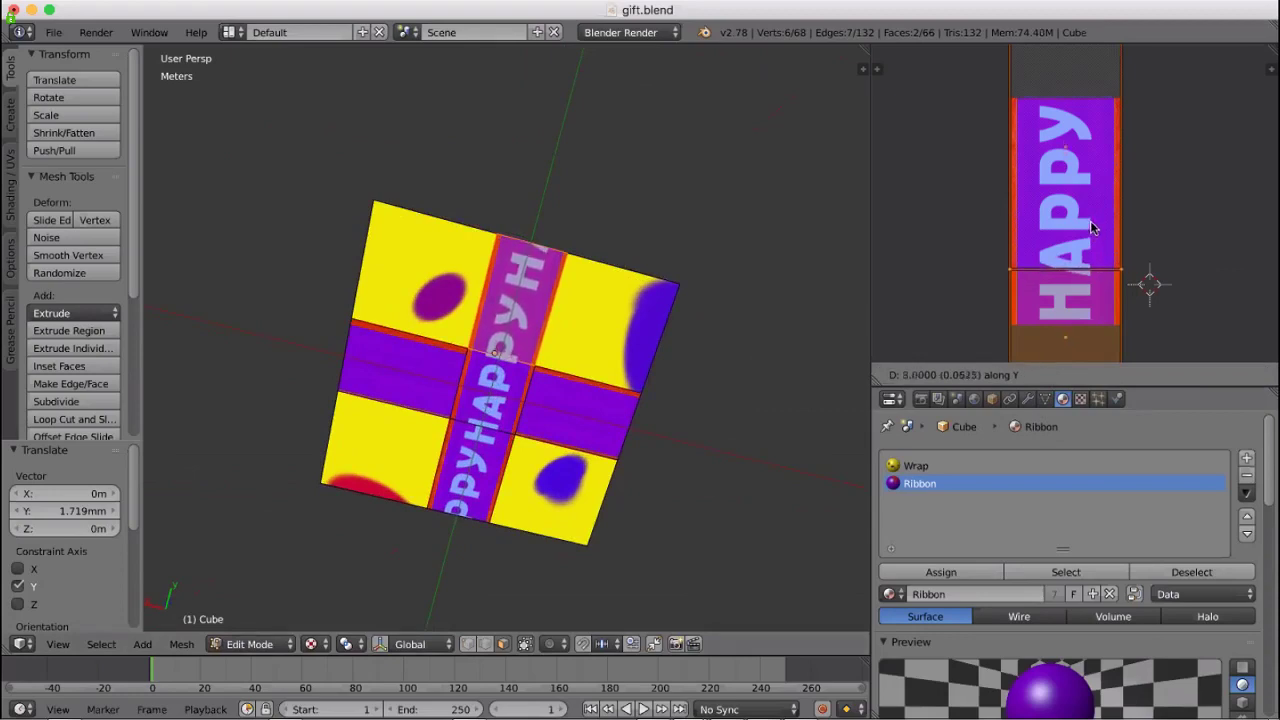
left_click(1090, 220)
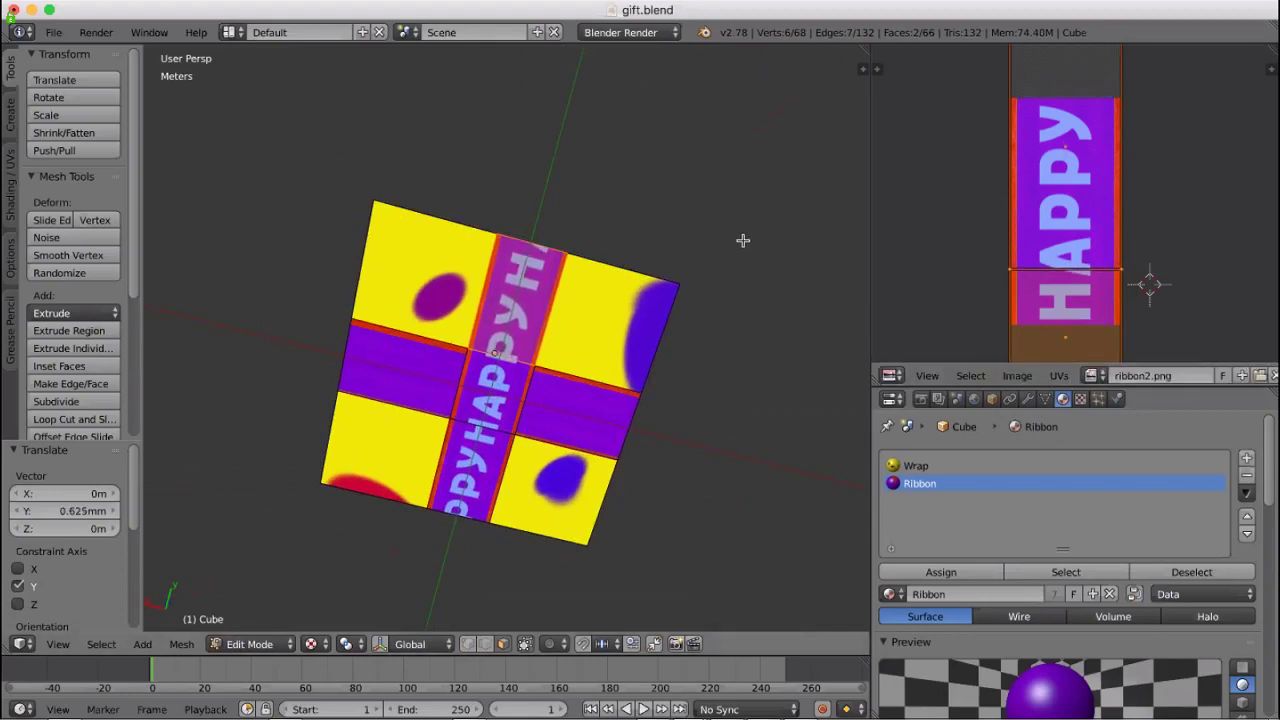
middle_click_drag(743, 240, 485, 368)
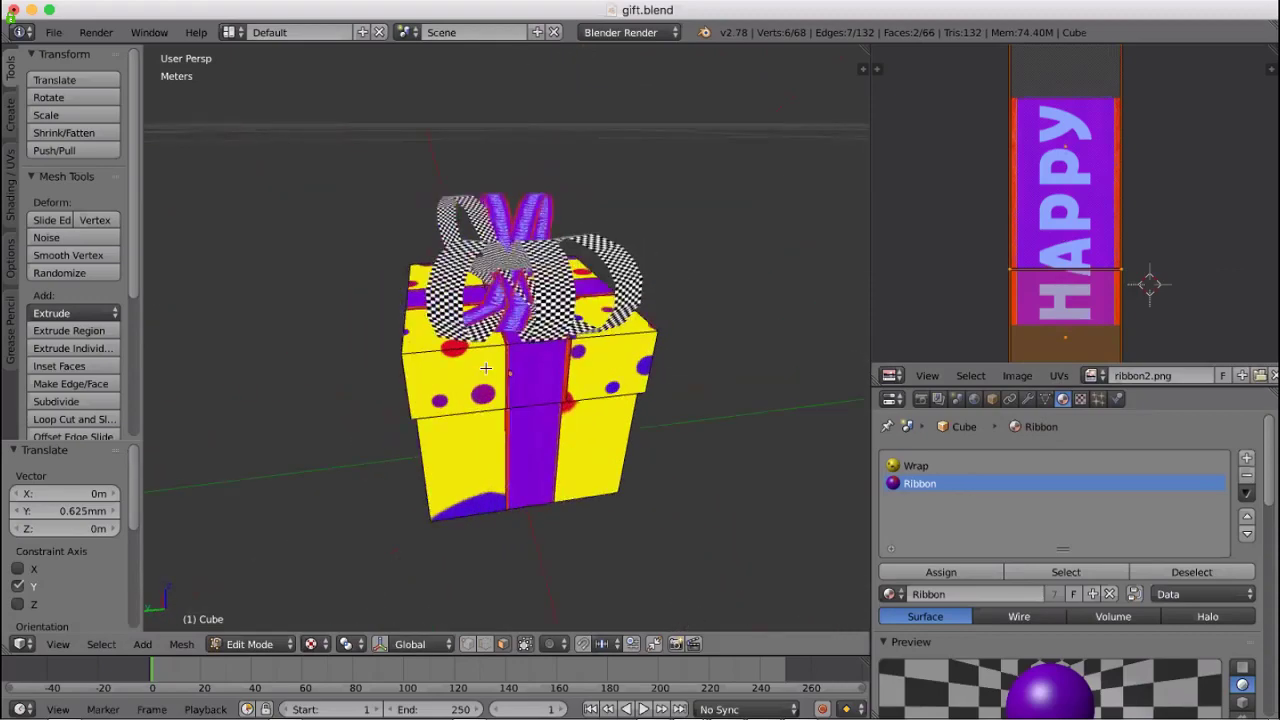
middle_click_drag(600, 405, 713, 373)
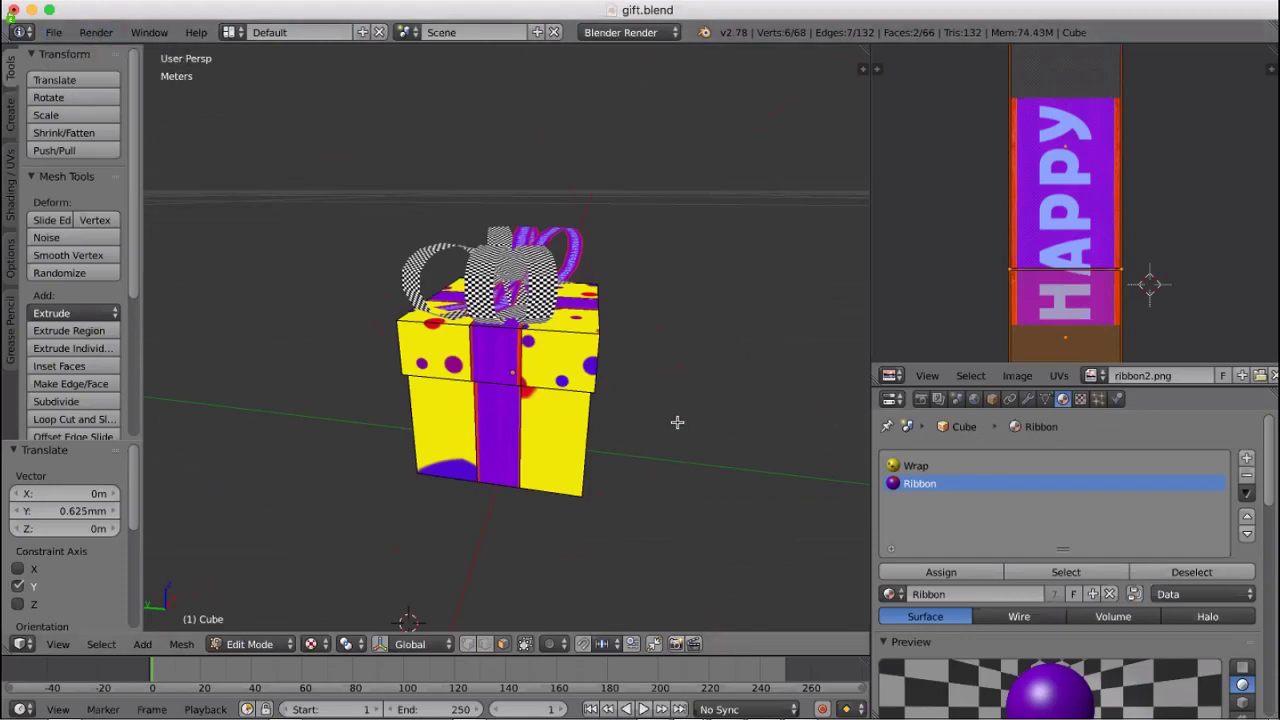
middle_click_drag(677, 423, 656, 452)
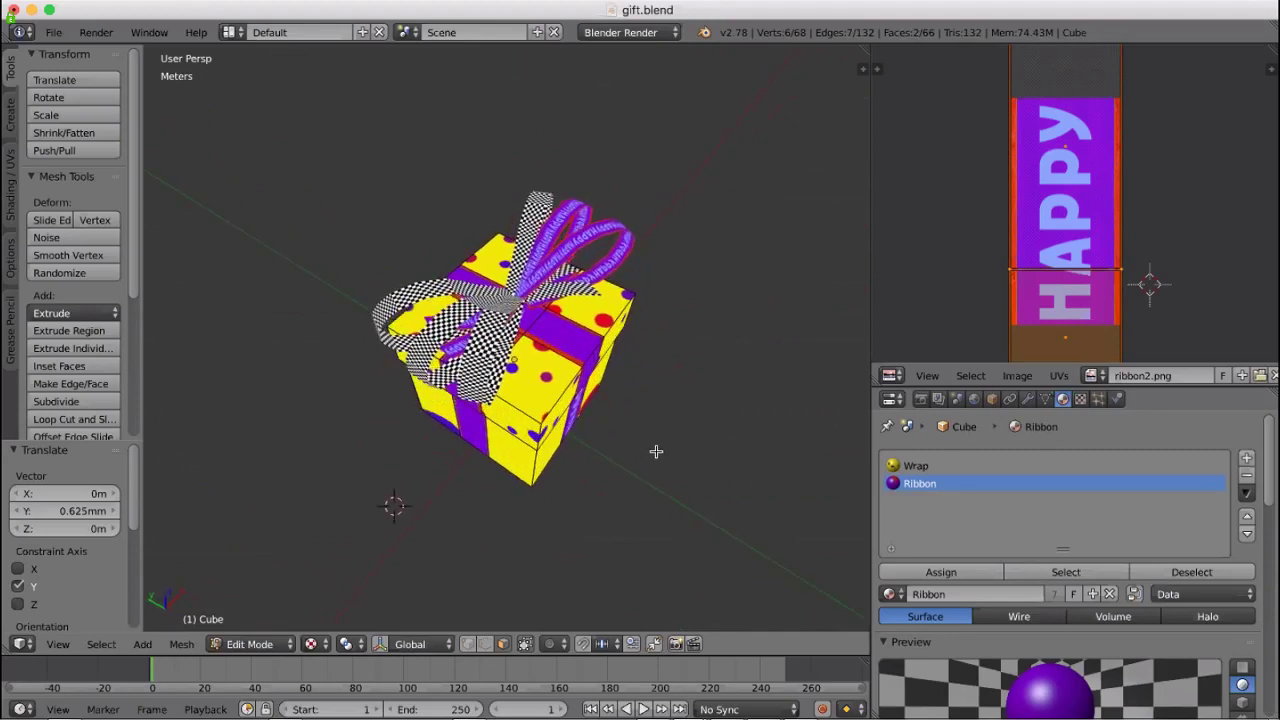
middle_click_drag(686, 431, 658, 417)
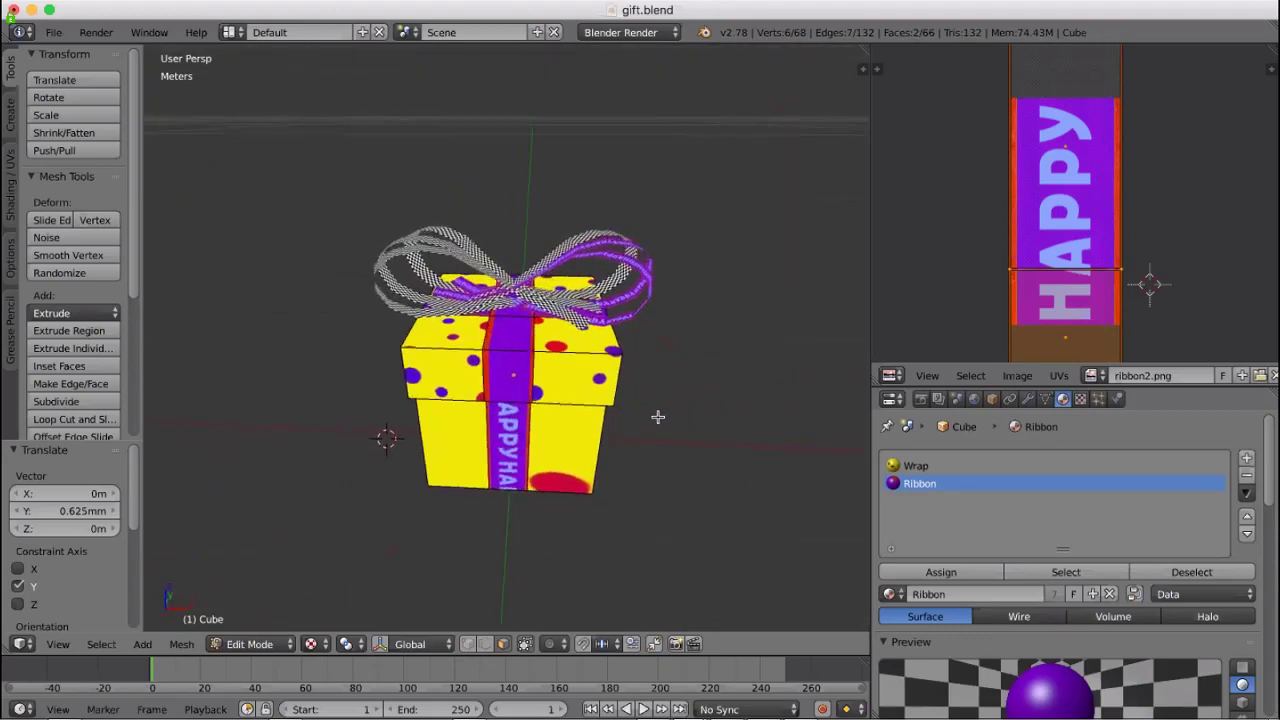
scroll(740, 391, "up", 3)
middle_click_drag(740, 391, 686, 514)
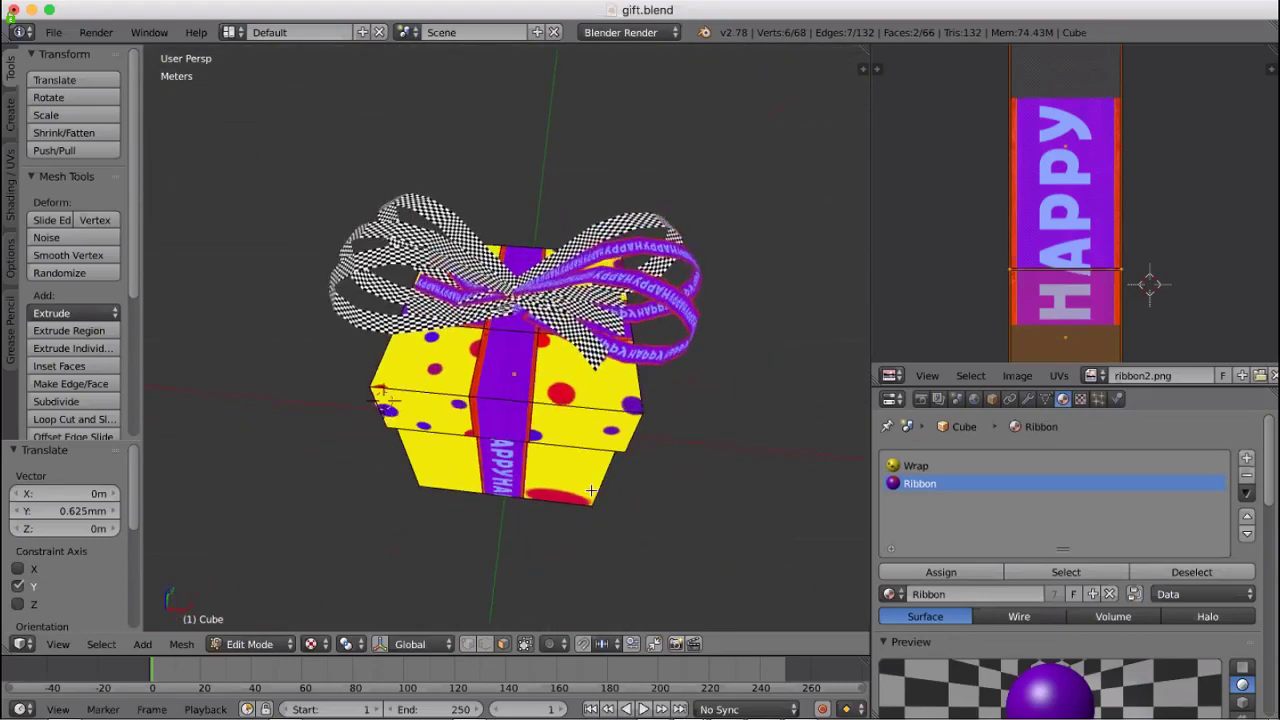
middle_click_drag(513, 449, 552, 300)
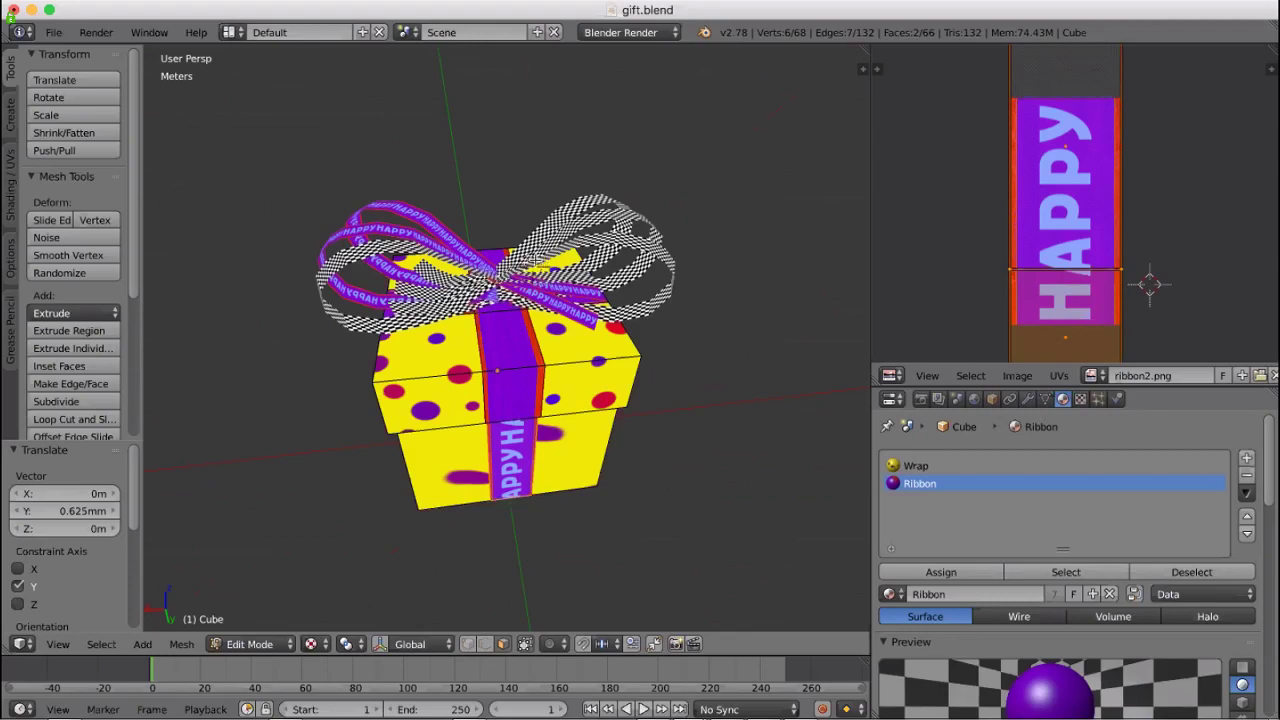
key("a")
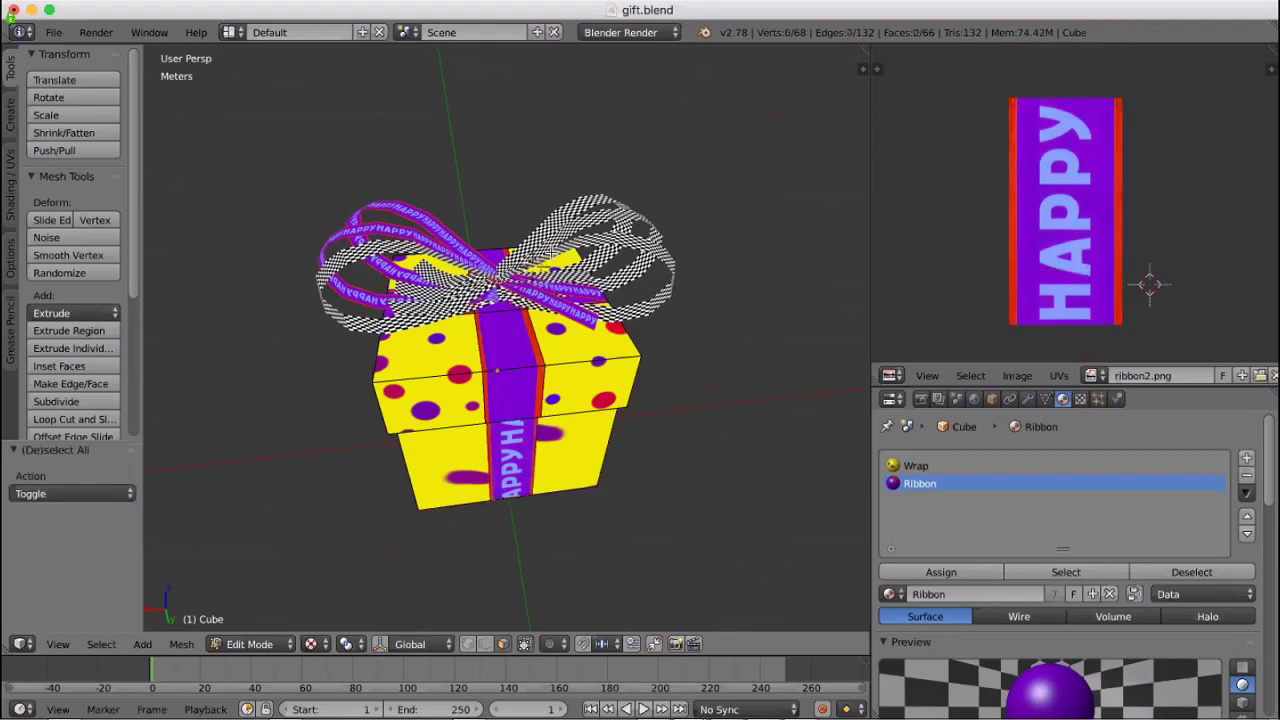
left_click(255, 644)
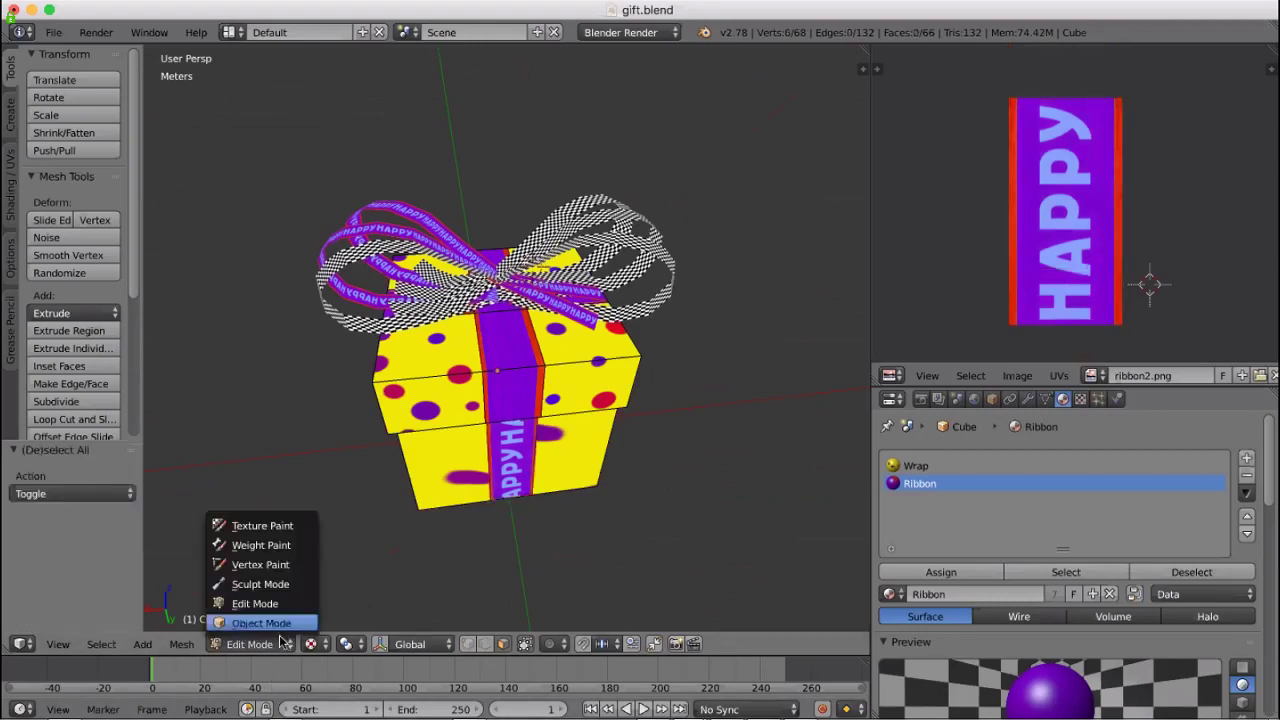
left_click(275, 621)
right_click(585, 221)
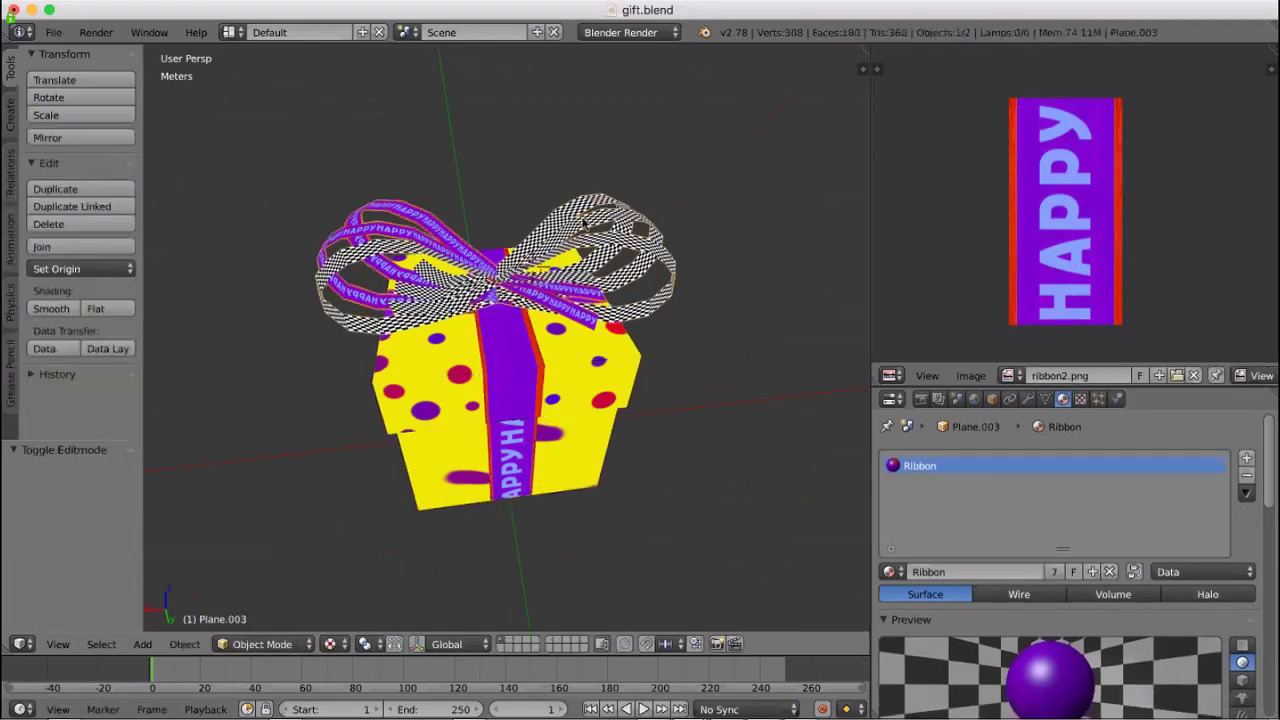
key("Tab")
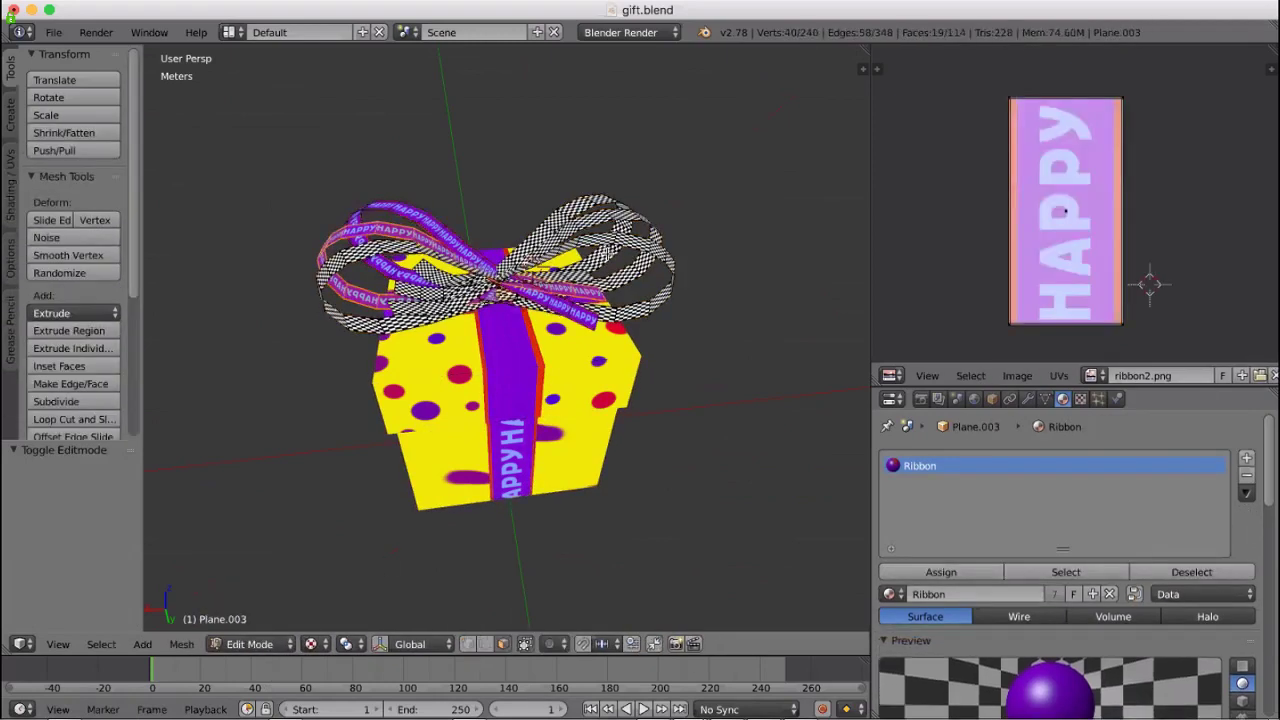
middle_click_drag(751, 443, 560, 440)
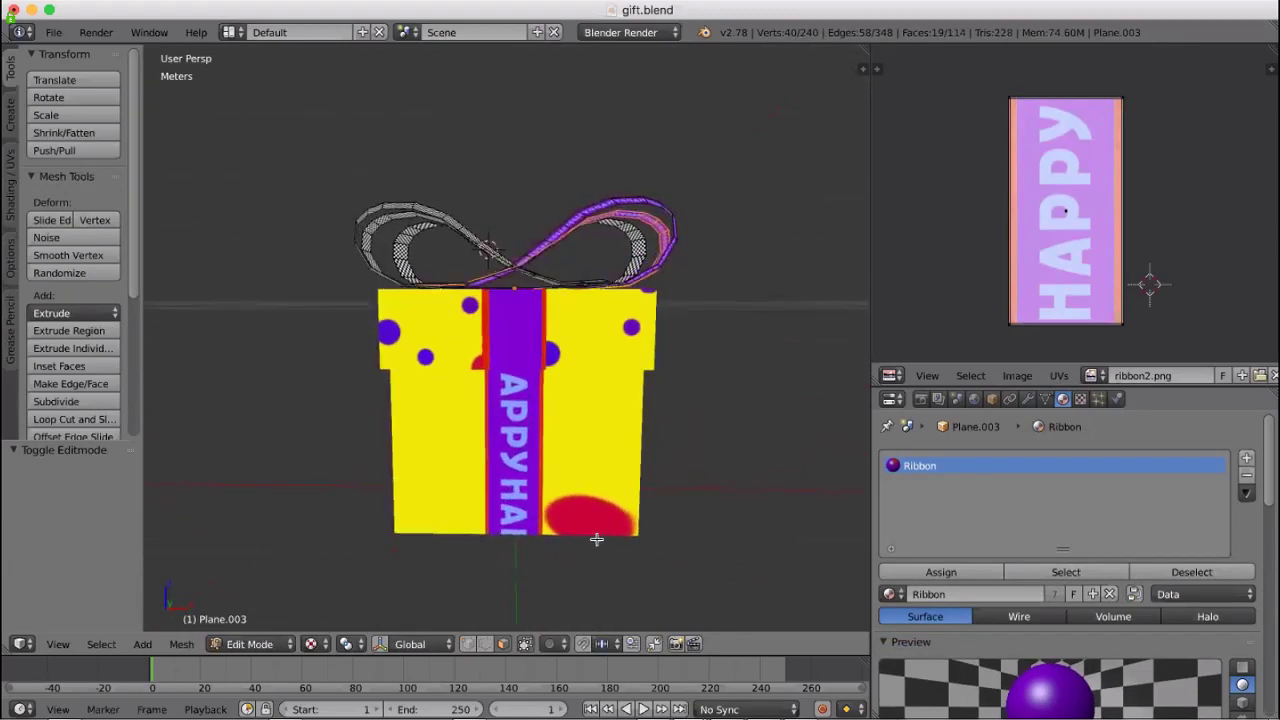
Switch to vertex select, clear the bow's selection and turn on Proportional Editing
left_click(466, 644)
key("a")
key("a")
key("a")
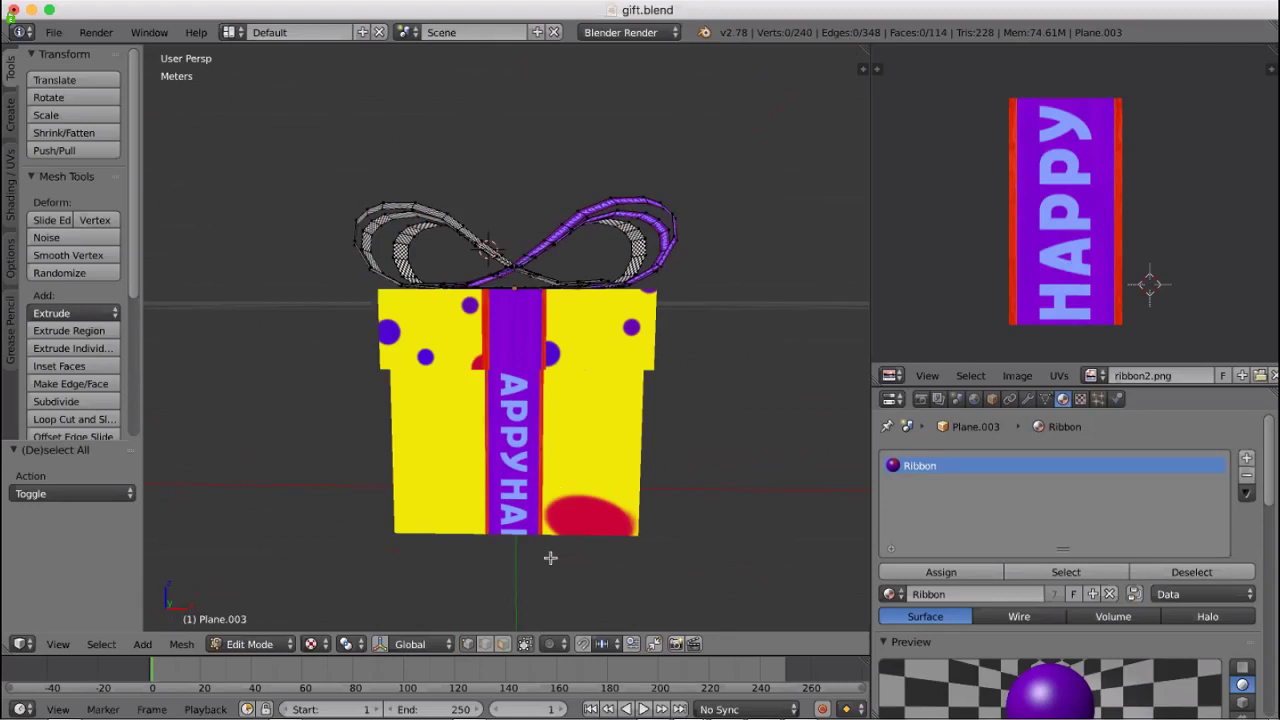
left_click(558, 646)
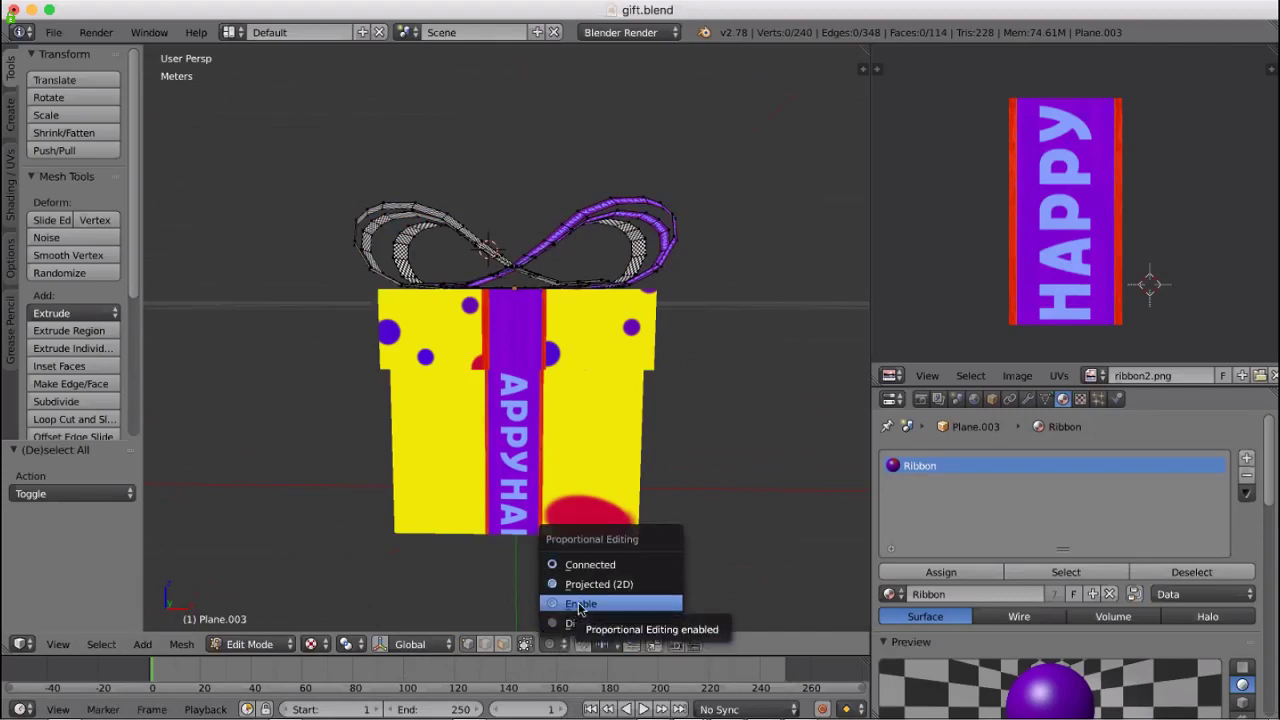
left_click(580, 604)
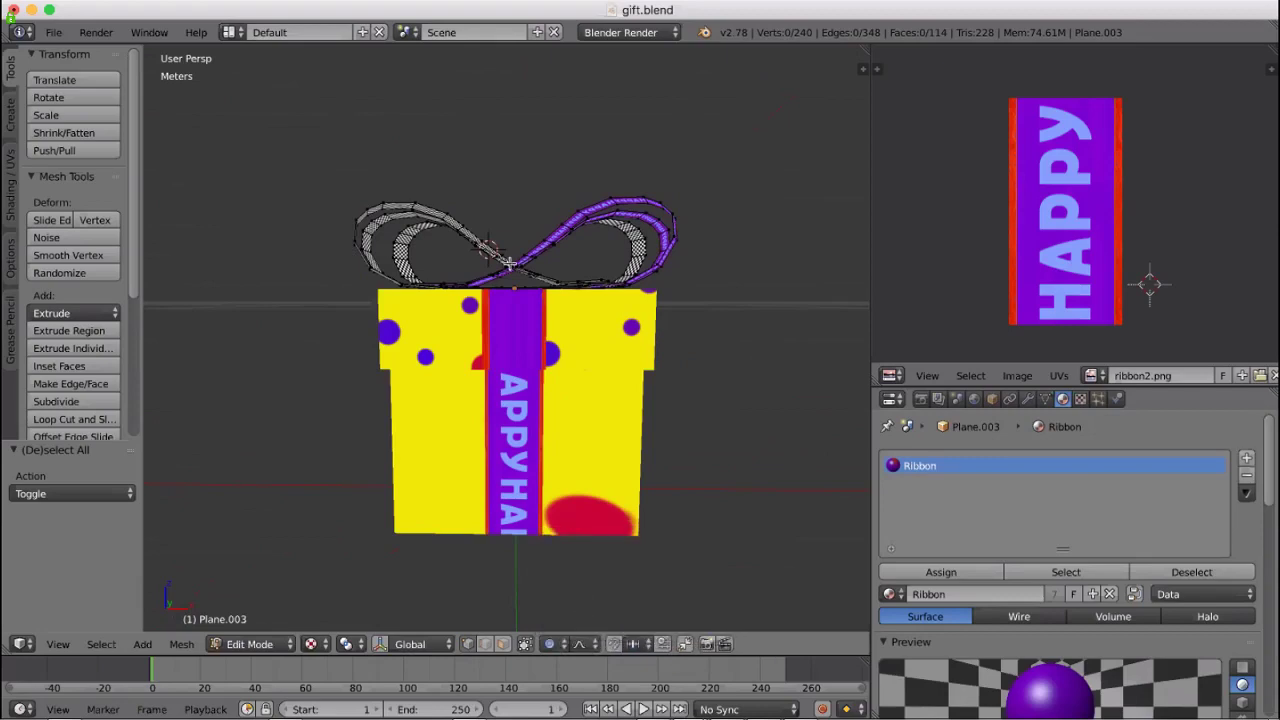
key("b")
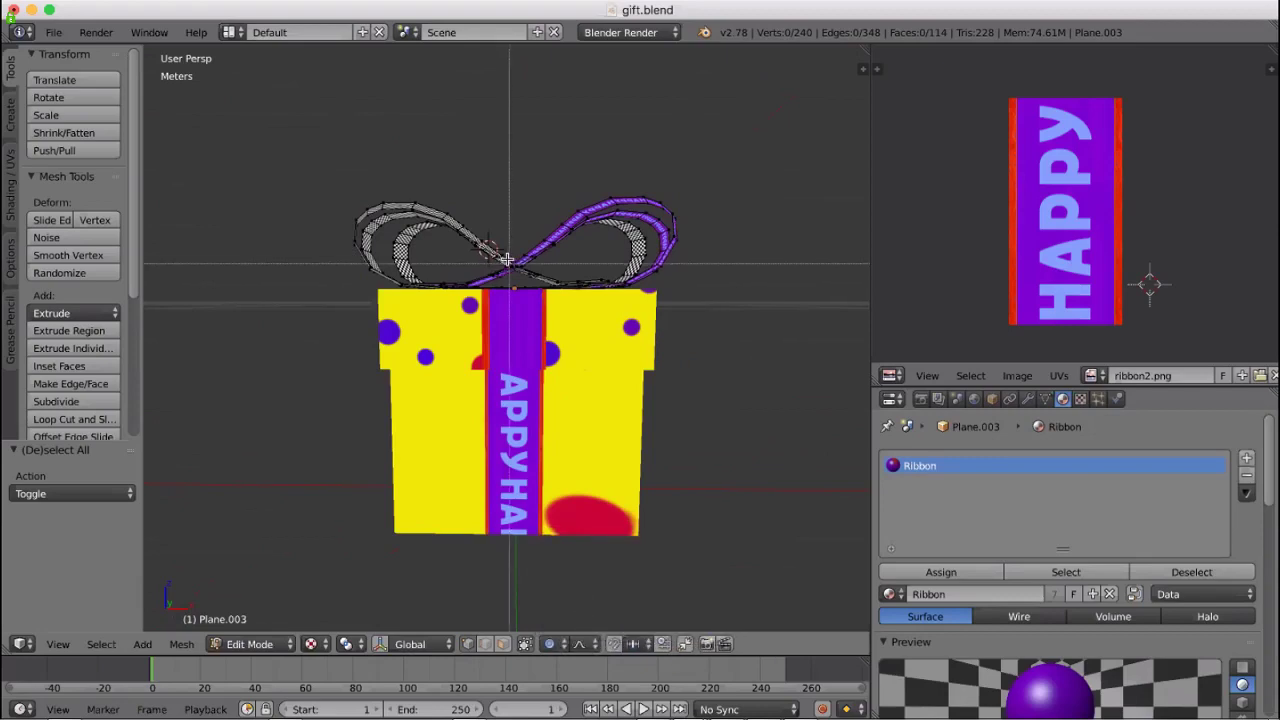
key("Escape")
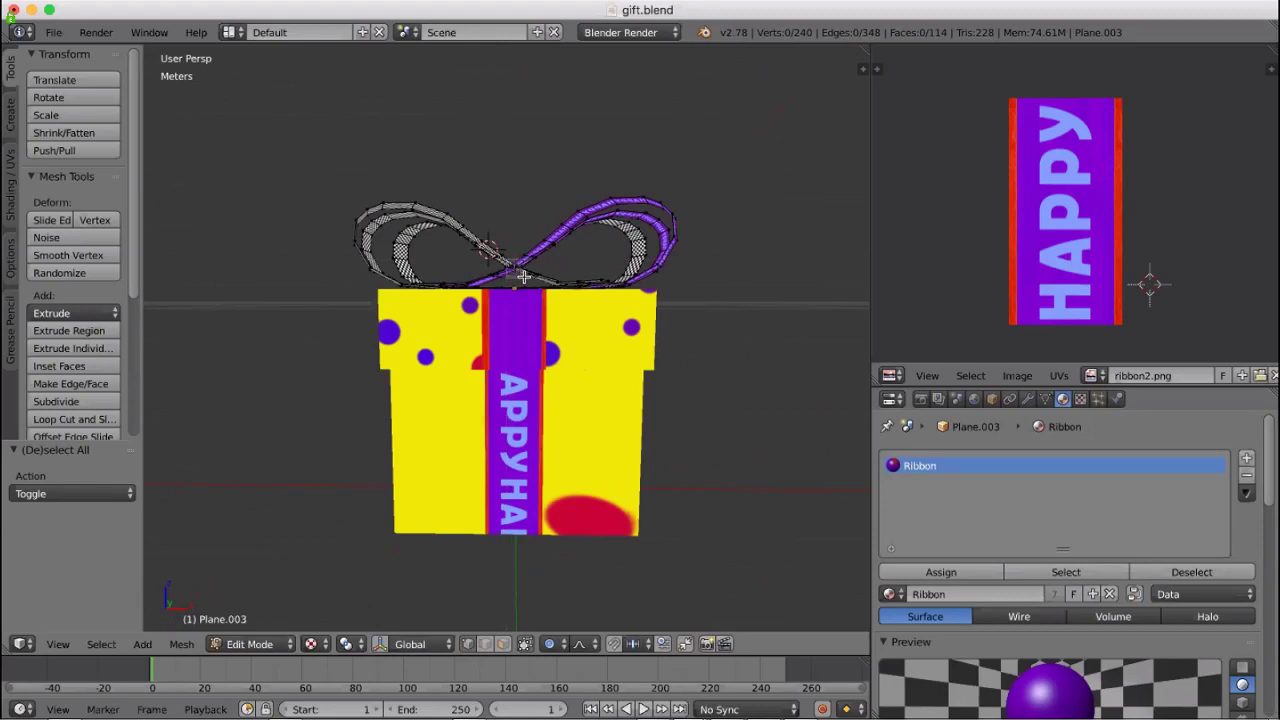
Select the edge at the bow's centre knot, keeping Proportional Editing enabled
right_click(520, 274)
scroll(517, 272, "up", 1)
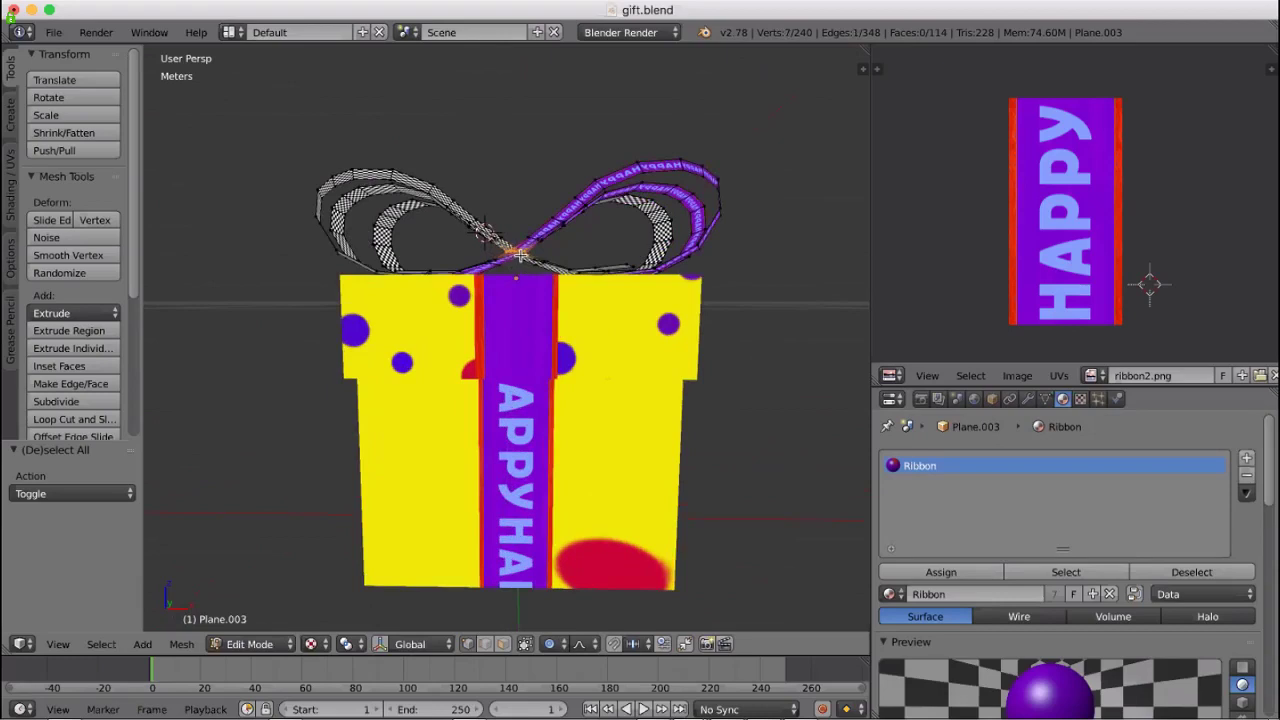
middle_click_drag(520, 256, 518, 262)
scroll(518, 262, "up", 3)
scroll(517, 263, "down", 2)
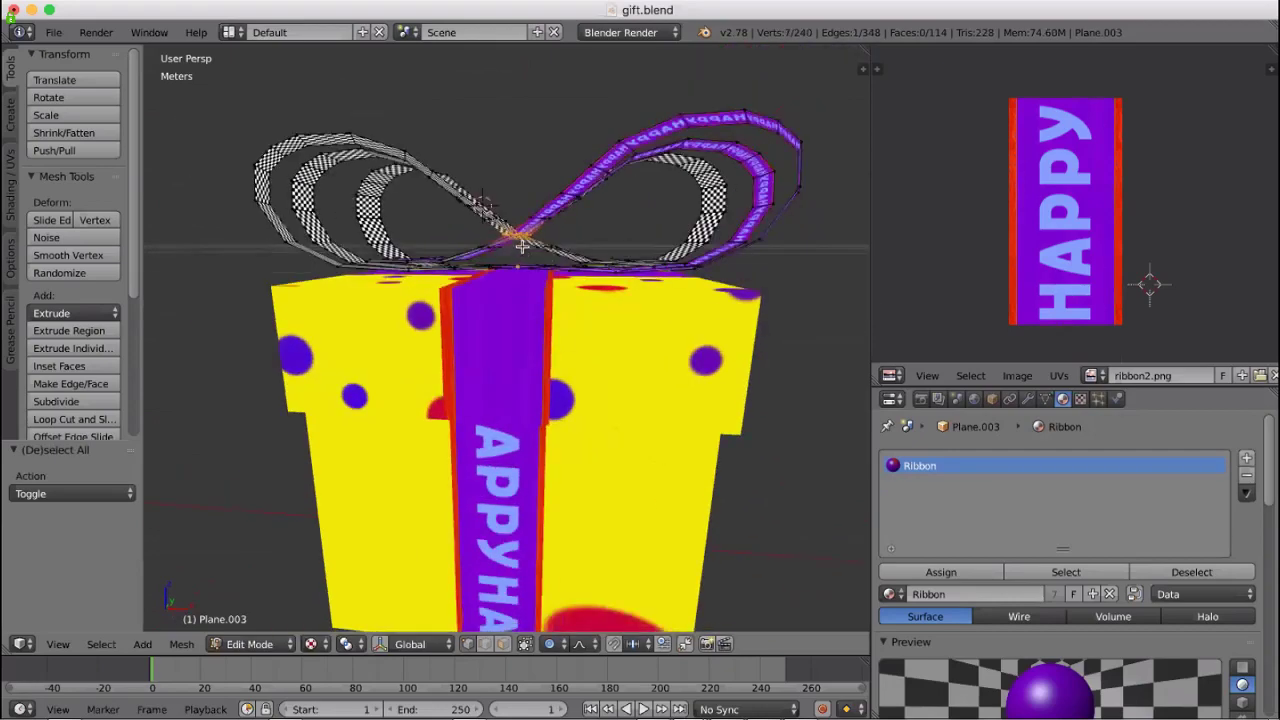
left_click(551, 644)
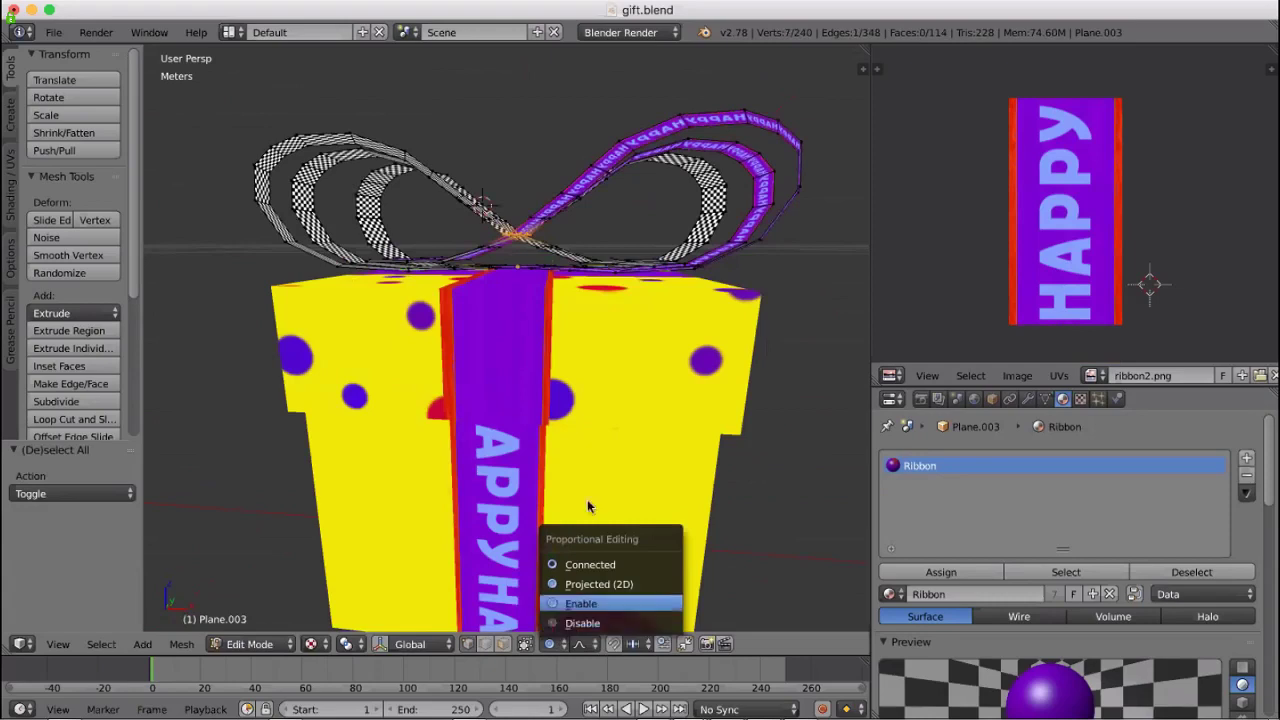
left_click(518, 148)
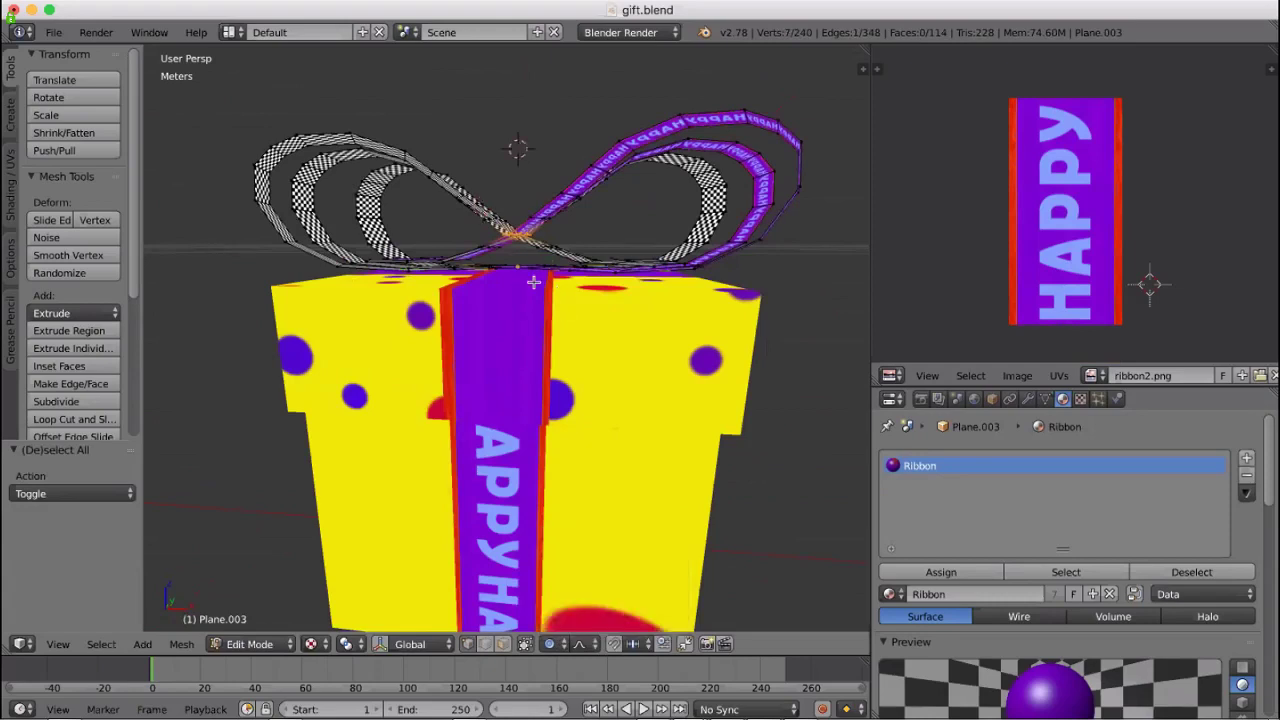
Pull the knot down by X 0.457, Y -0.415, Z -1.969 mm with adjusted proportional falloff
key("g")
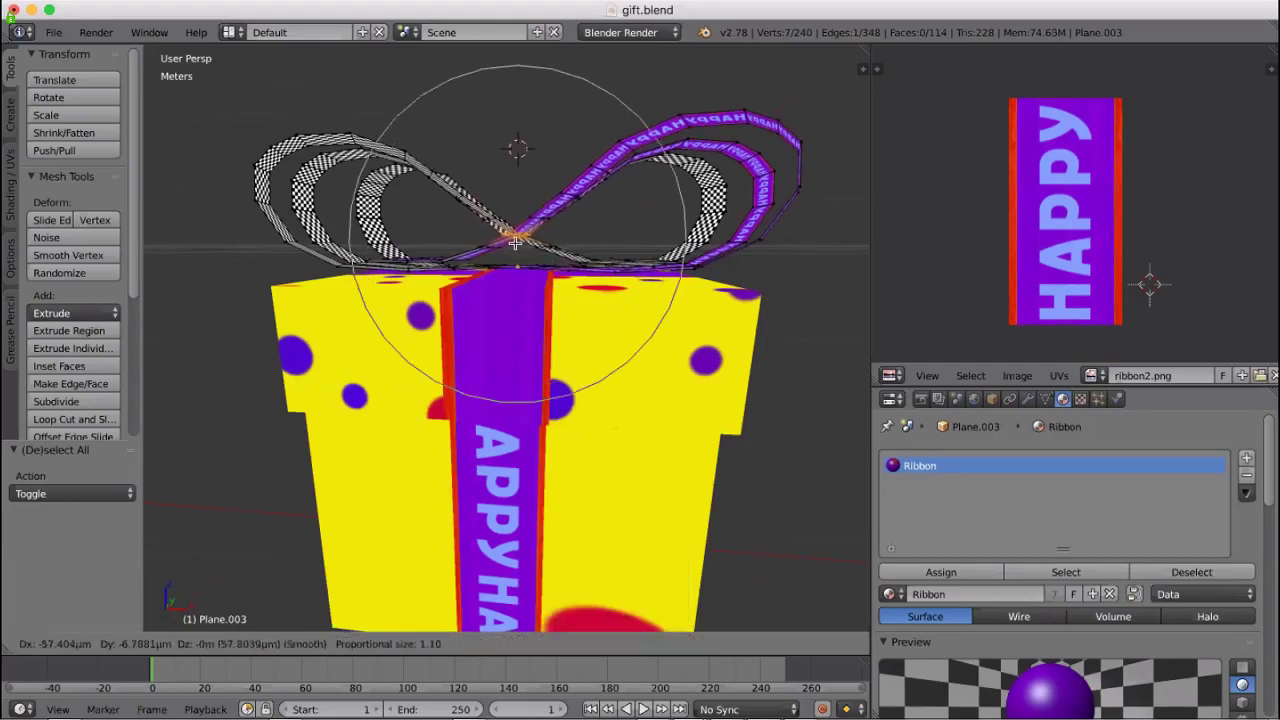
scroll(515, 250, "up", 3)
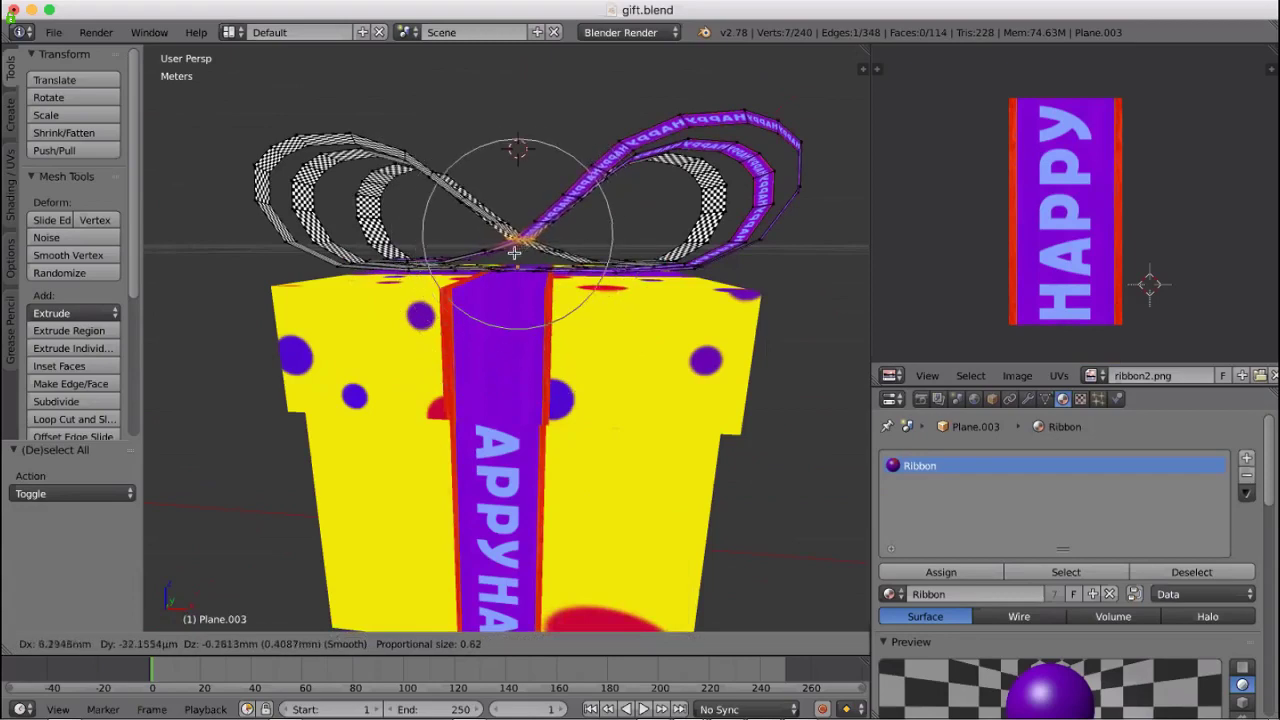
scroll(520, 258, "down", 2)
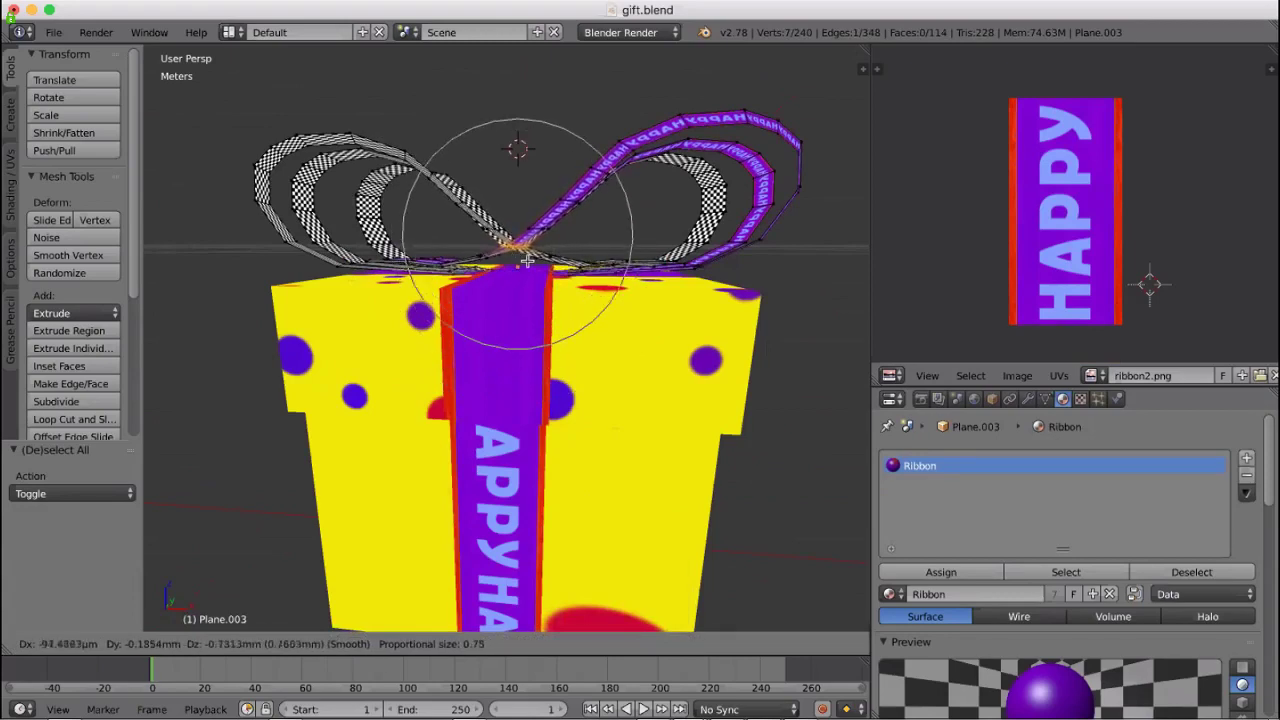
scroll(522, 262, "down", 1)
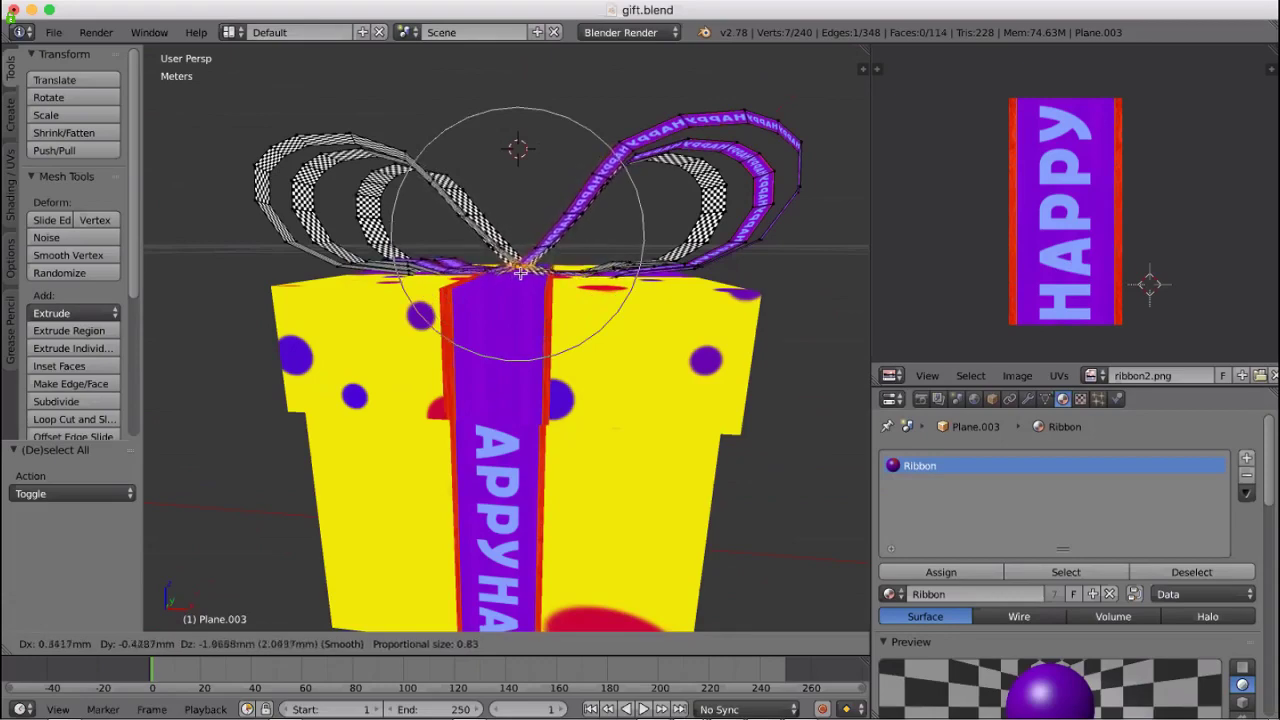
left_click(523, 272)
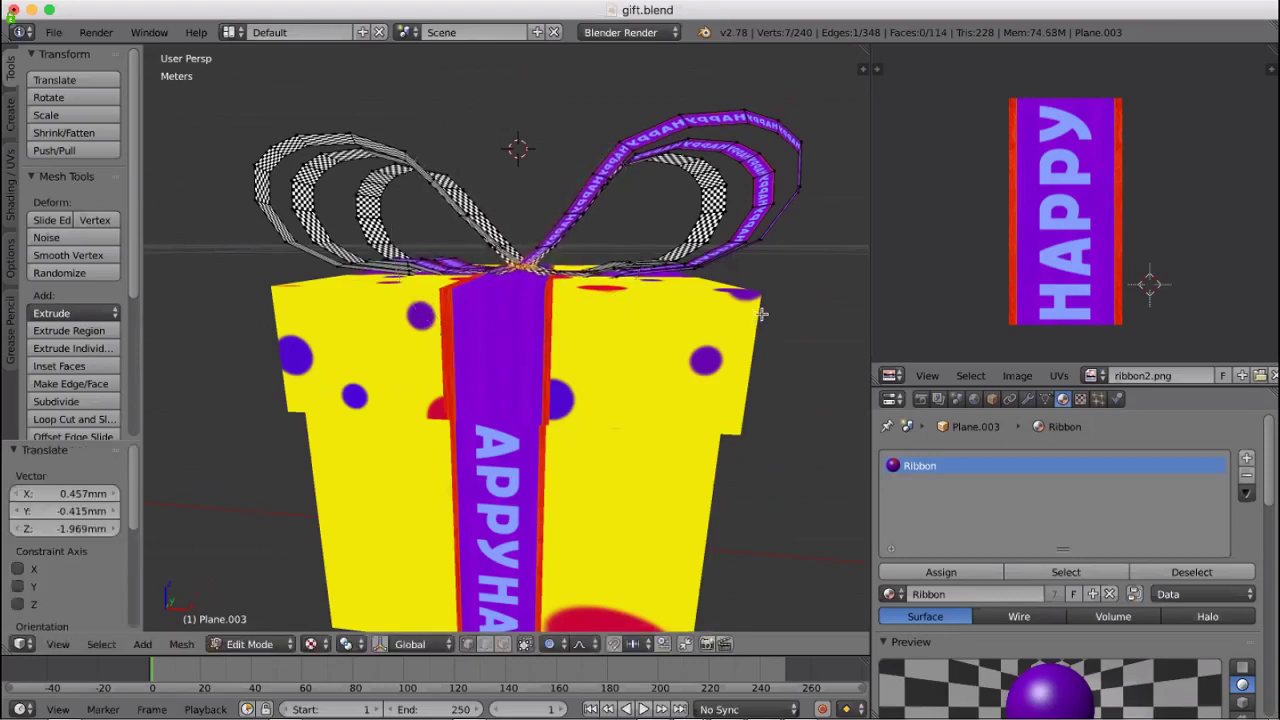
middle_click_drag(776, 319, 672, 228)
Select the whole ribbon mesh and raise it 0.403 mm along Z, inspecting it from several angles
key("a")
key("g")
key("z")
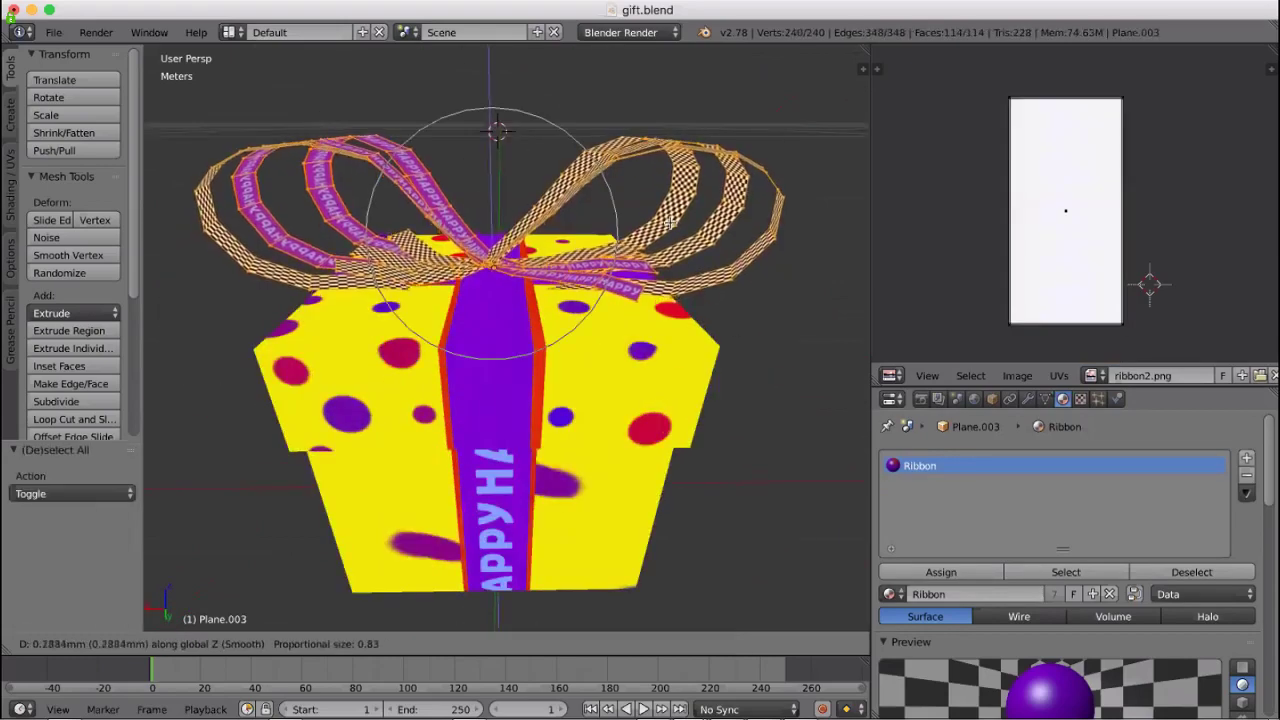
left_click(671, 228)
middle_click_drag(779, 362, 755, 337)
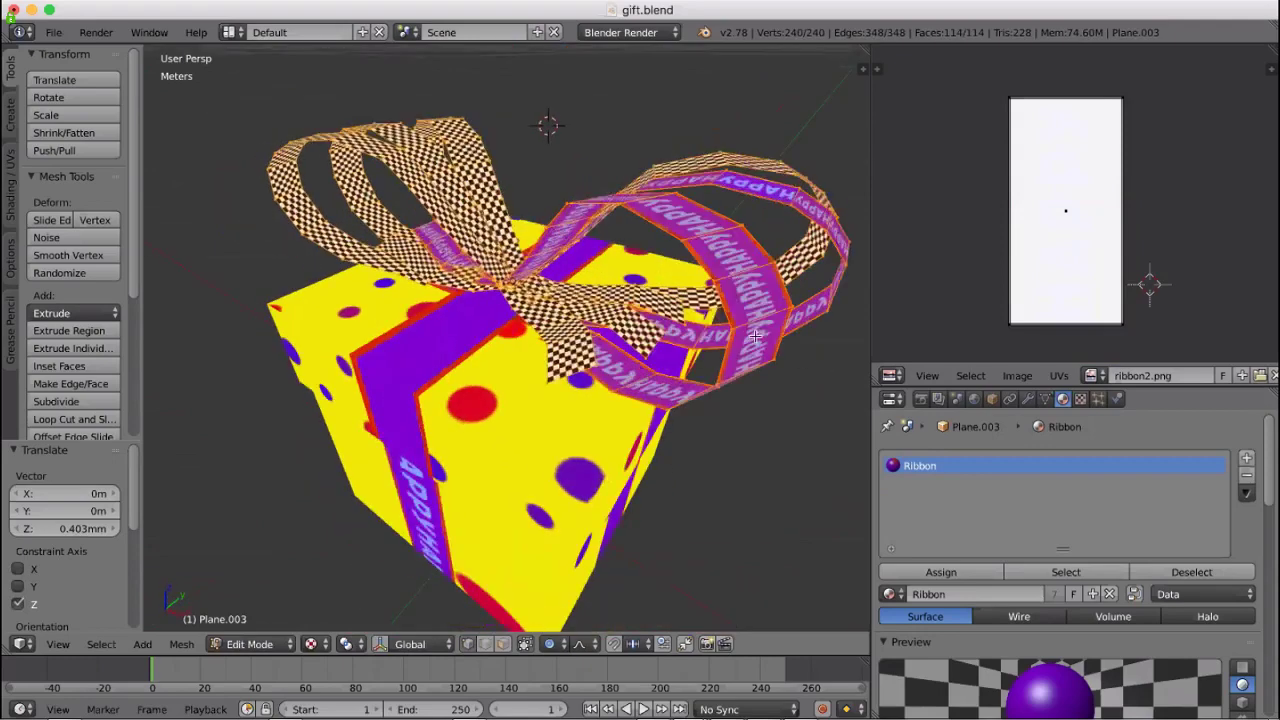
middle_click_drag(678, 336, 549, 372)
middle_click_drag(536, 367, 805, 402)
scroll(702, 415, "up", 3)
middle_click_drag(702, 415, 704, 493)
scroll(704, 493, "up", 2)
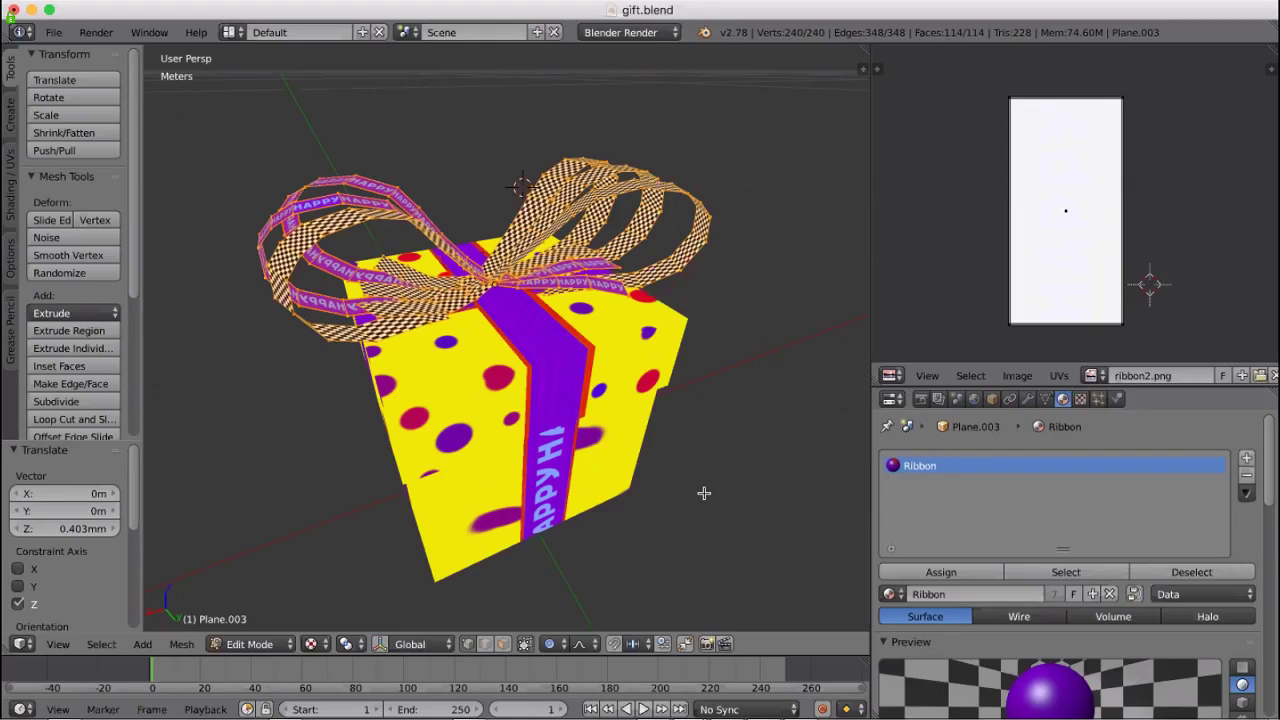
middle_click_drag(782, 472, 743, 509)
scroll(737, 514, "up", 2)
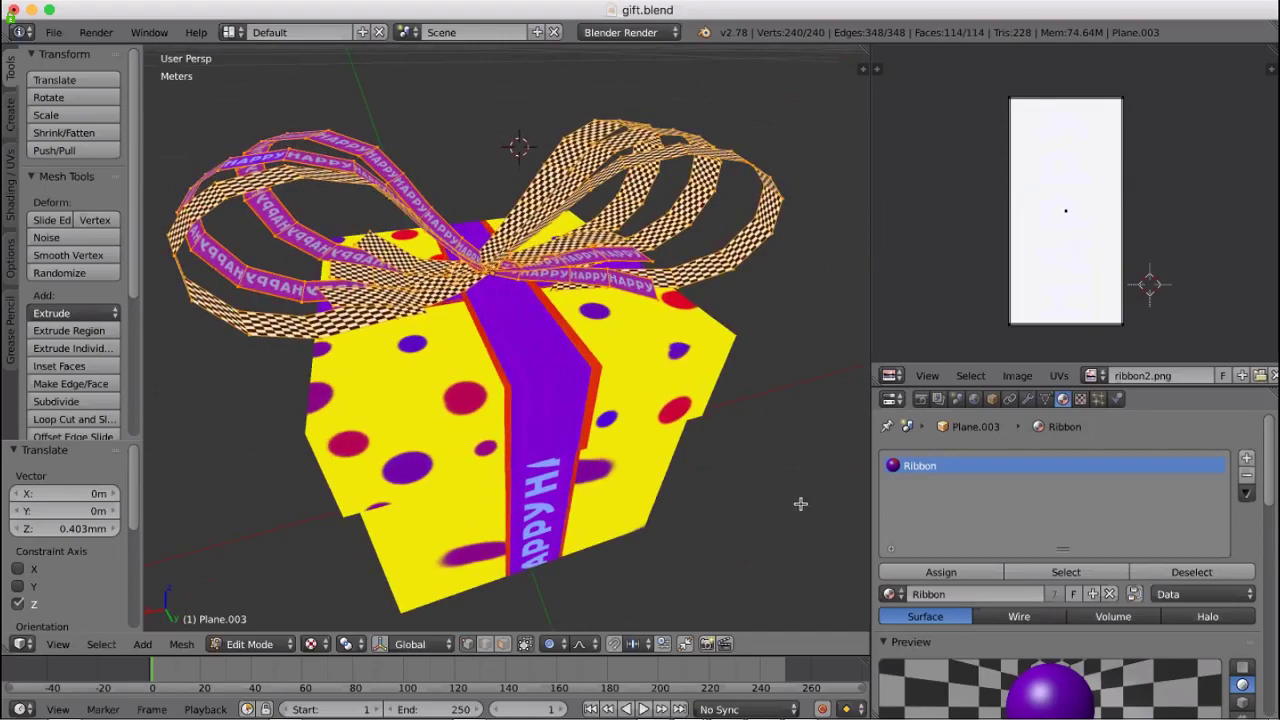
middle_click_drag(800, 503, 189, 272)
scroll(187, 270, "down", 2)
scroll(187, 270, "right", 5)
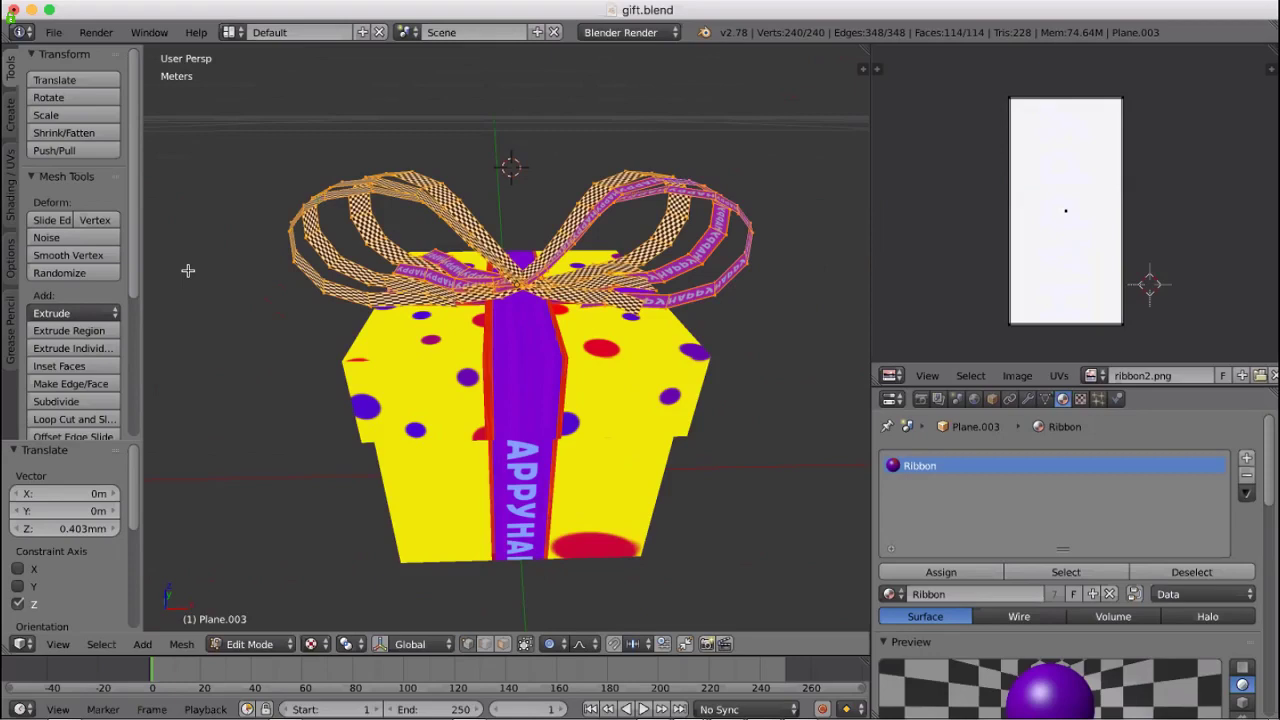
Save the gift box scene over the existing gift.blend, then orbit the view slightly
key("ctrl+s")
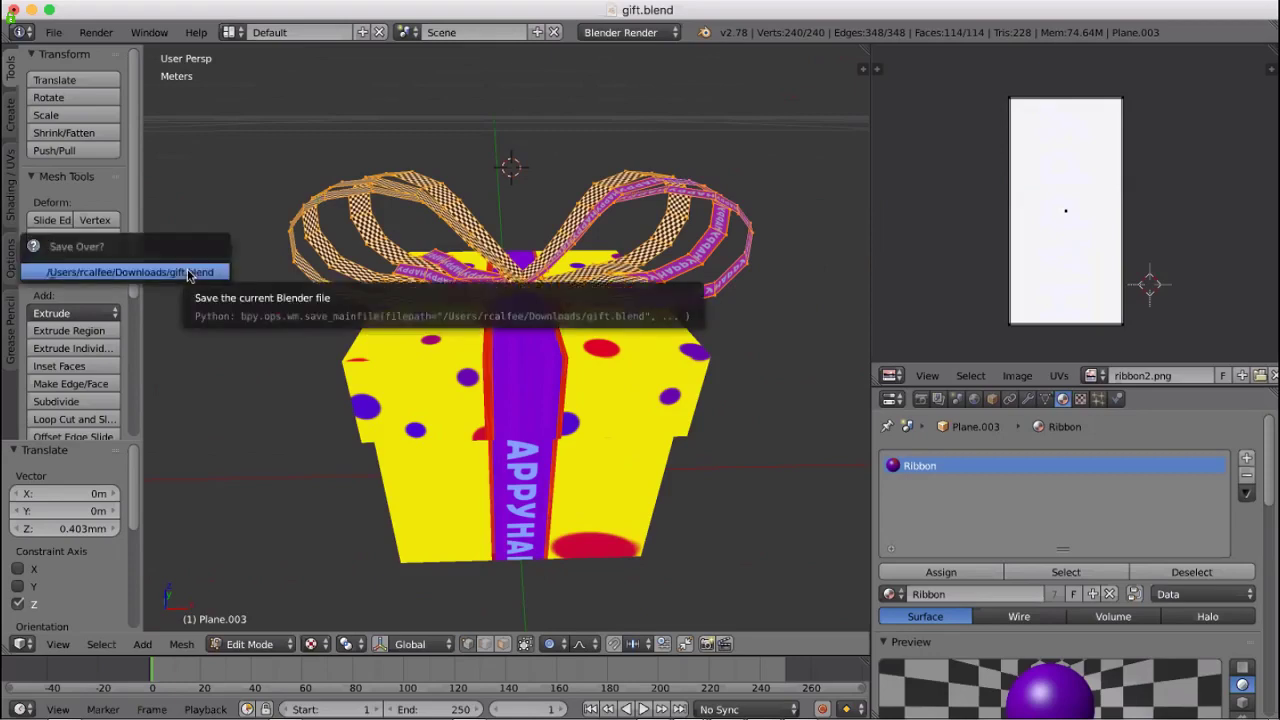
left_click(188, 270)
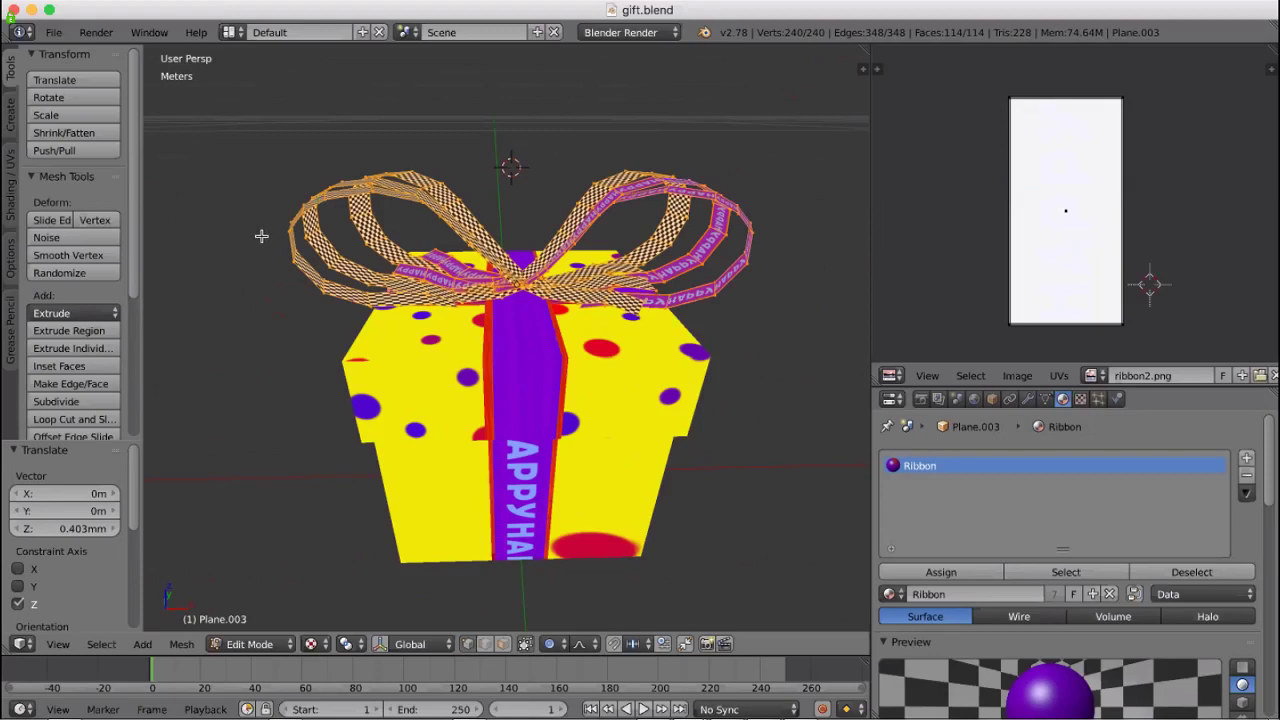
middle_click_drag(734, 352, 174, 92)
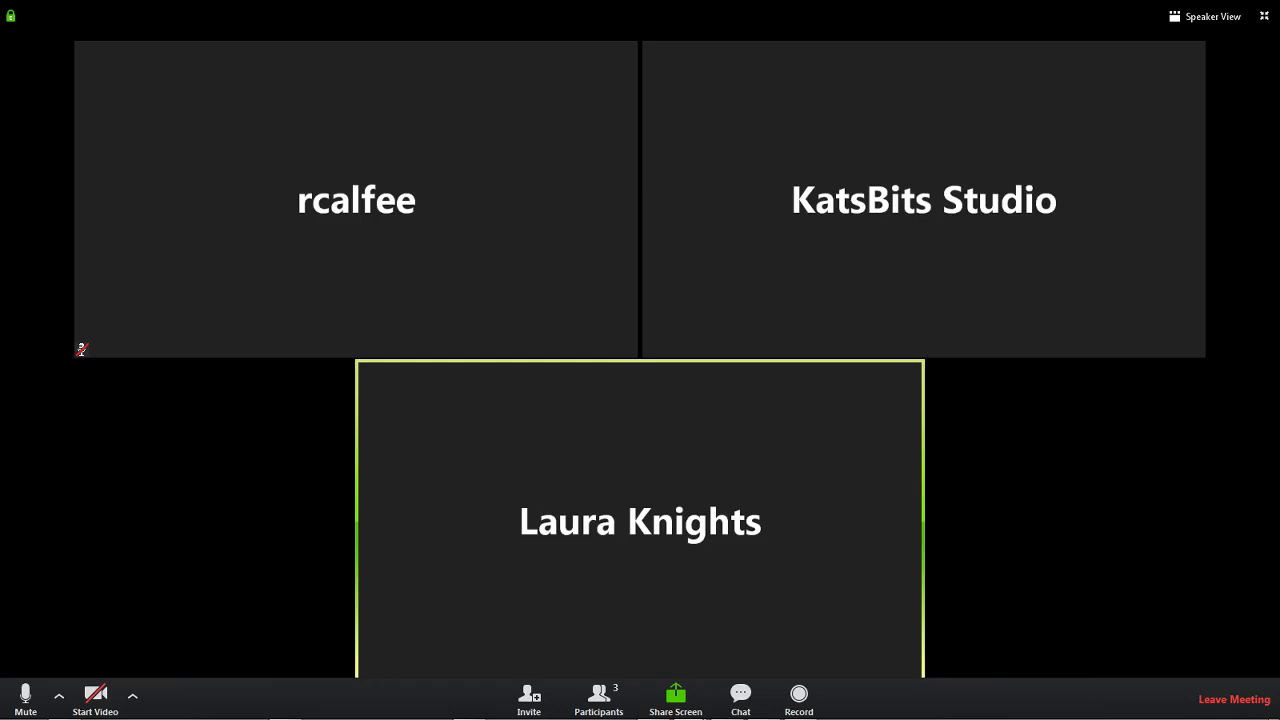
Exit Zoom's full-screen participant gallery to reveal the Blender default-cube scene
double_click(250, 8)
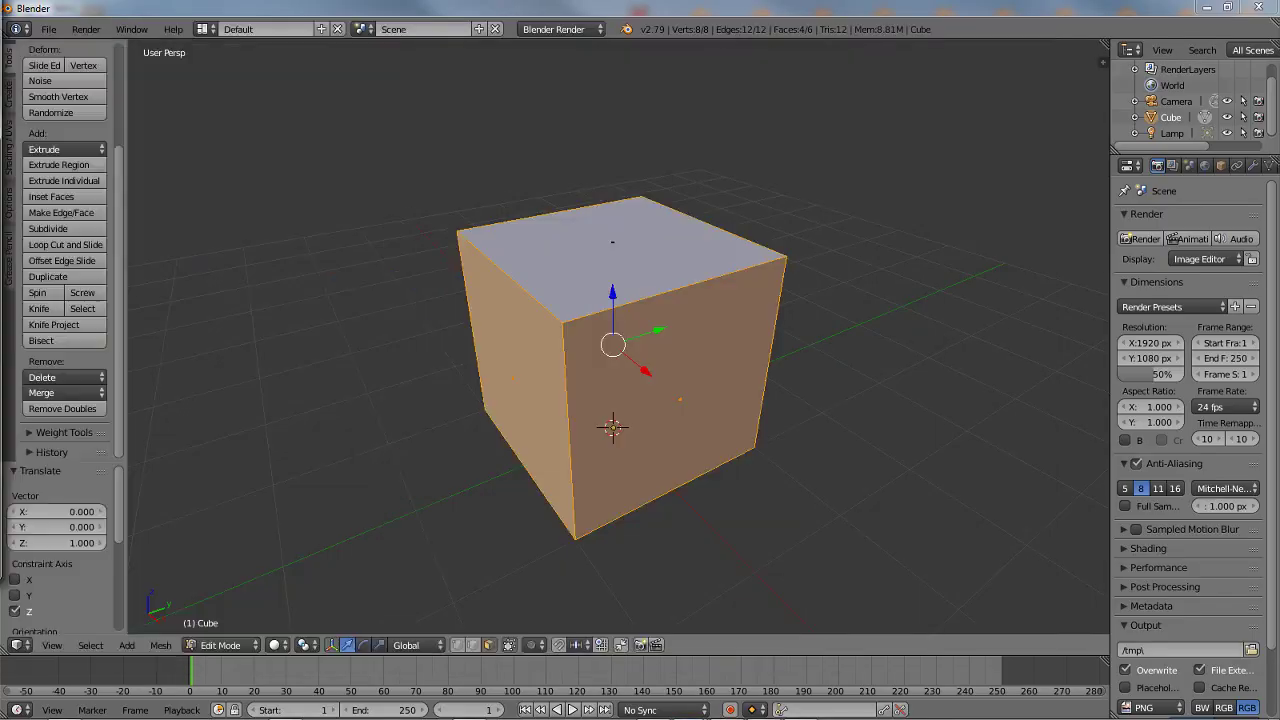